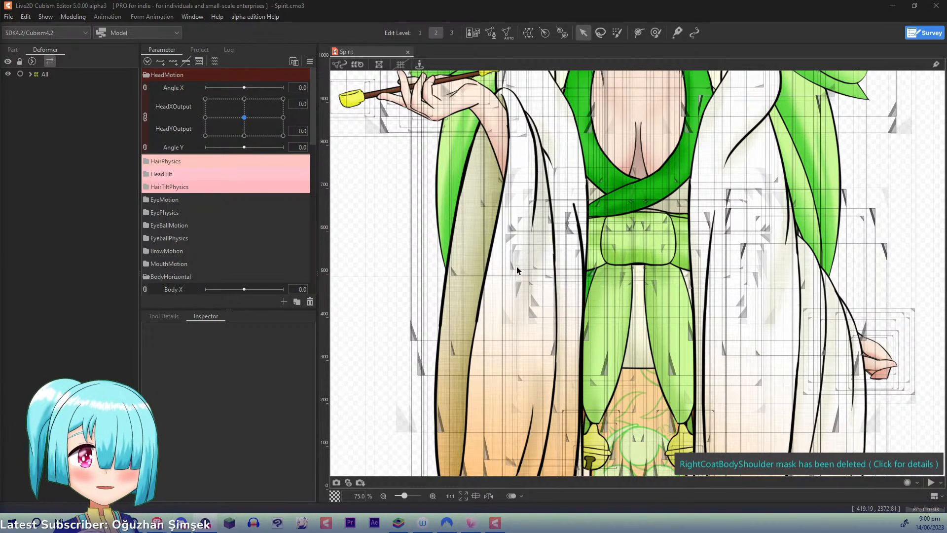
# - Replicate the RibbonEndX3 parameter in ClothingPhysics and set the copy's name and ID to RibbonEndYBob1
pyautogui.moveTo(643, 299); pyautogui.dragTo(582, 265)
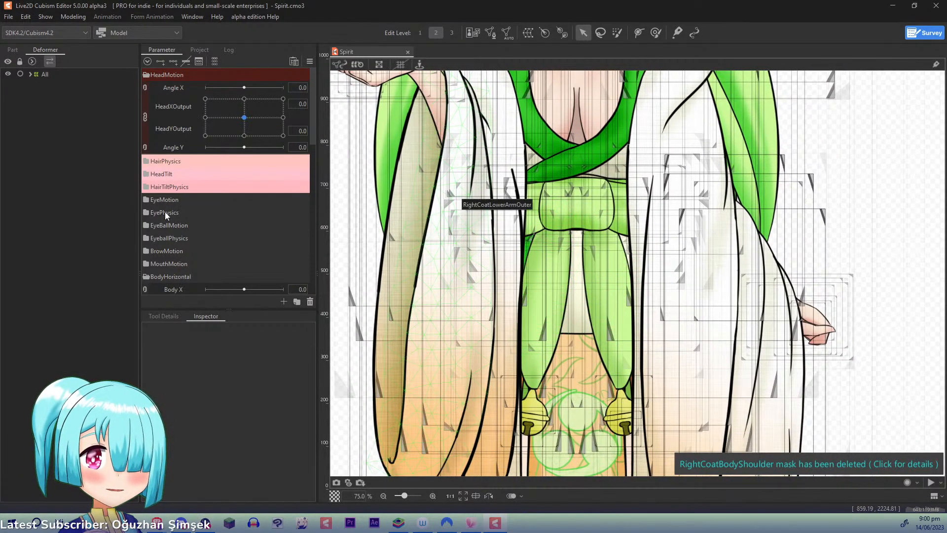
pyautogui.moveTo(312, 113); pyautogui.dragTo(281, 249)
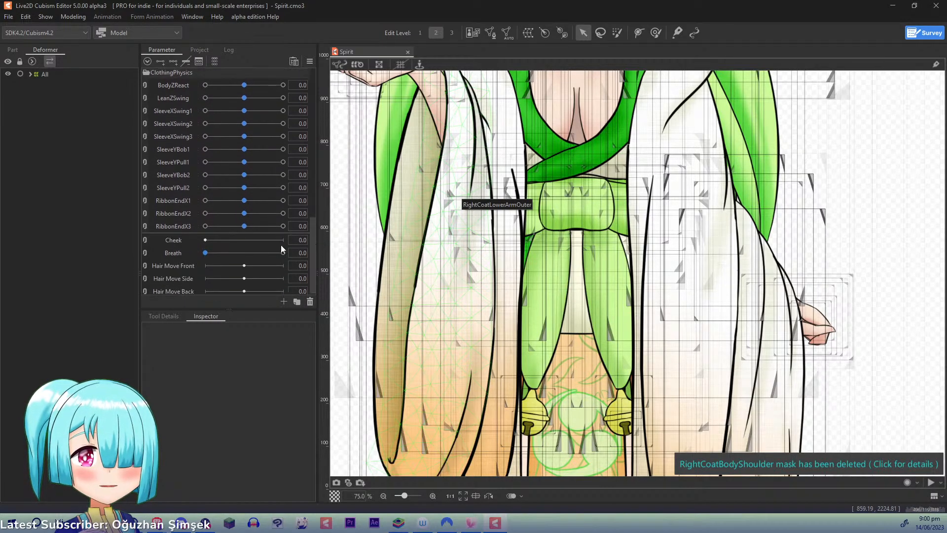
pyautogui.rightClick(177, 224)
pyautogui.click(195, 252)
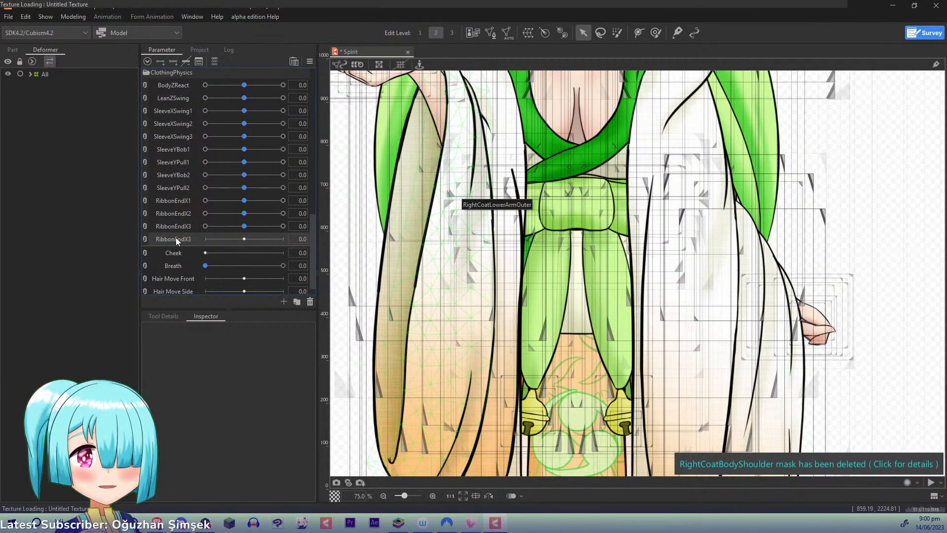
pyautogui.rightClick(176, 238)
pyautogui.click(182, 245)
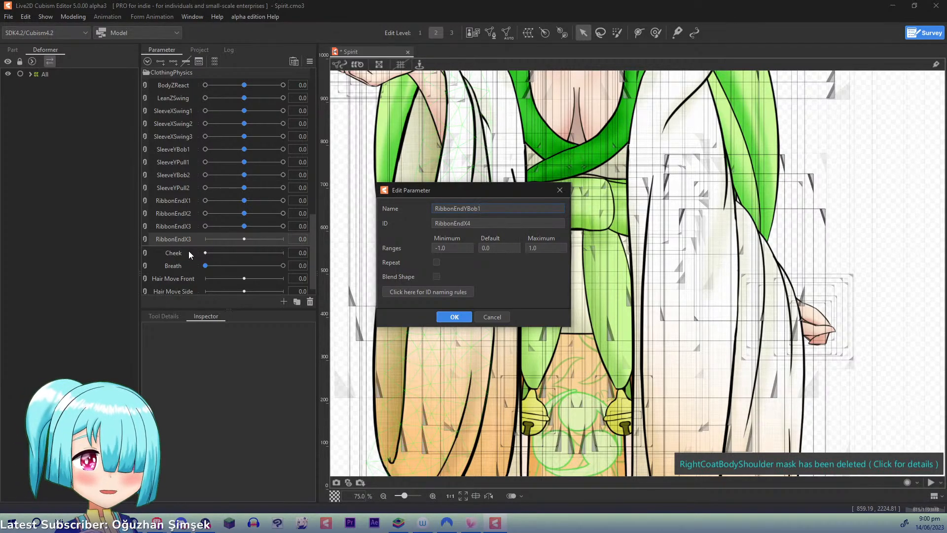
pyautogui.hotkey('ctrl', 'a')
pyautogui.press('Tab')
pyautogui.press('Return')
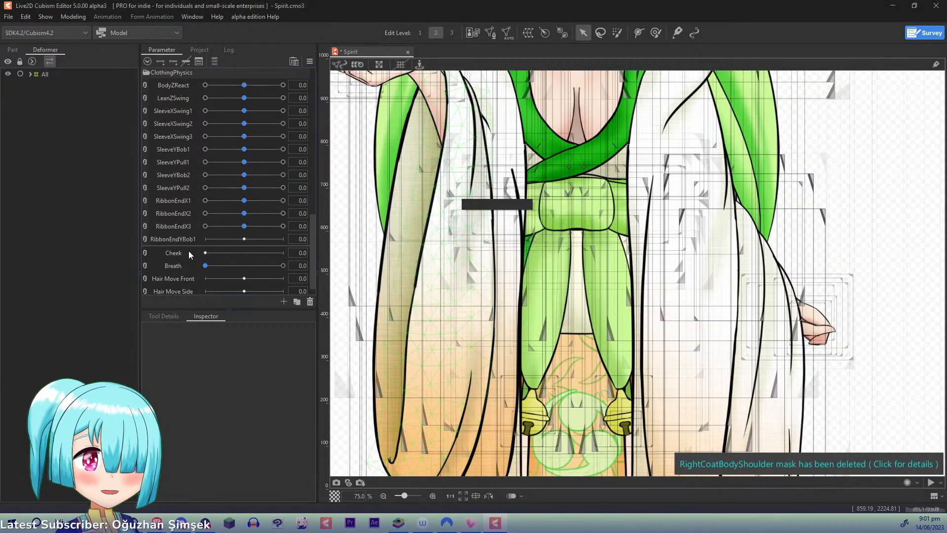
# - Replicate the RibbonEndYBob1 parameter and rename the copy RibbonEndYBob2
pyautogui.rightClick(168, 241)
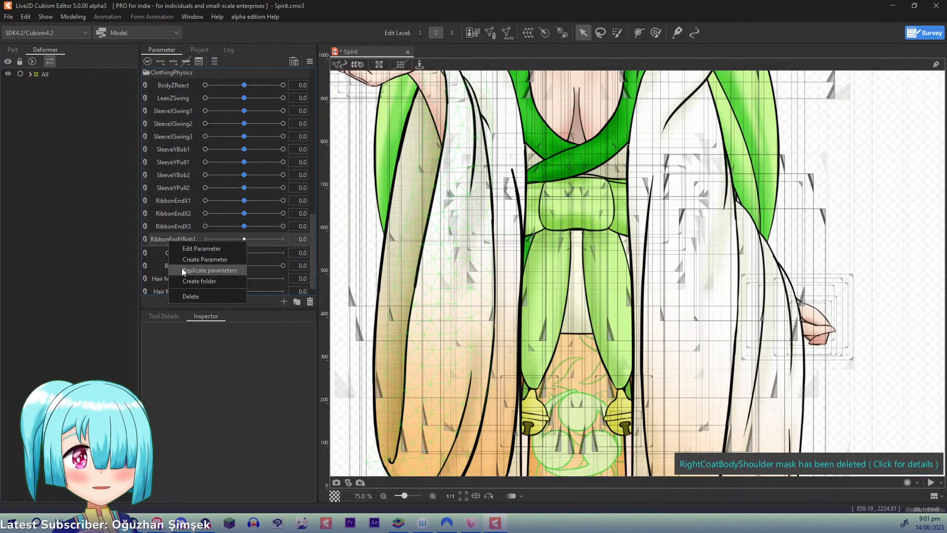
pyautogui.click(182, 268)
pyautogui.rightClick(188, 256)
pyautogui.click(189, 260)
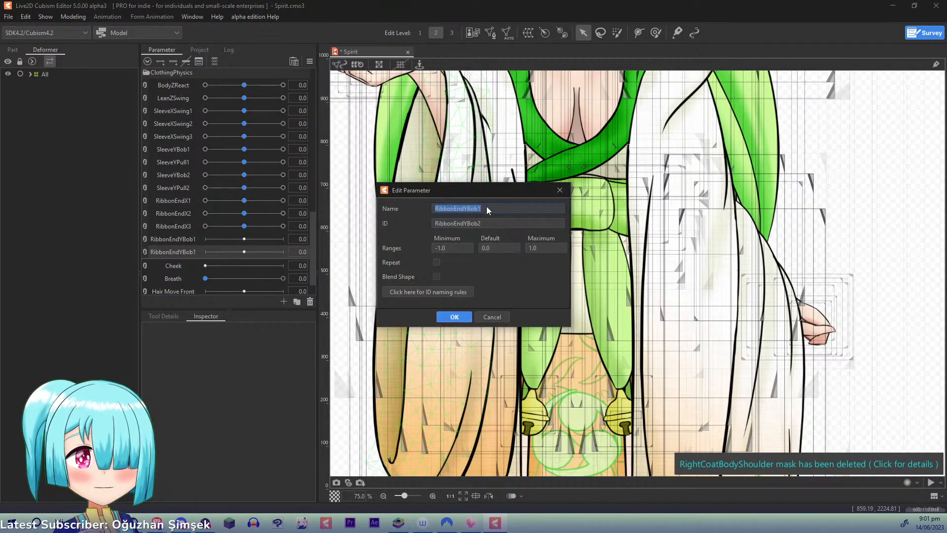
pyautogui.write('RibbonEndYBob2')
pyautogui.press('Return')
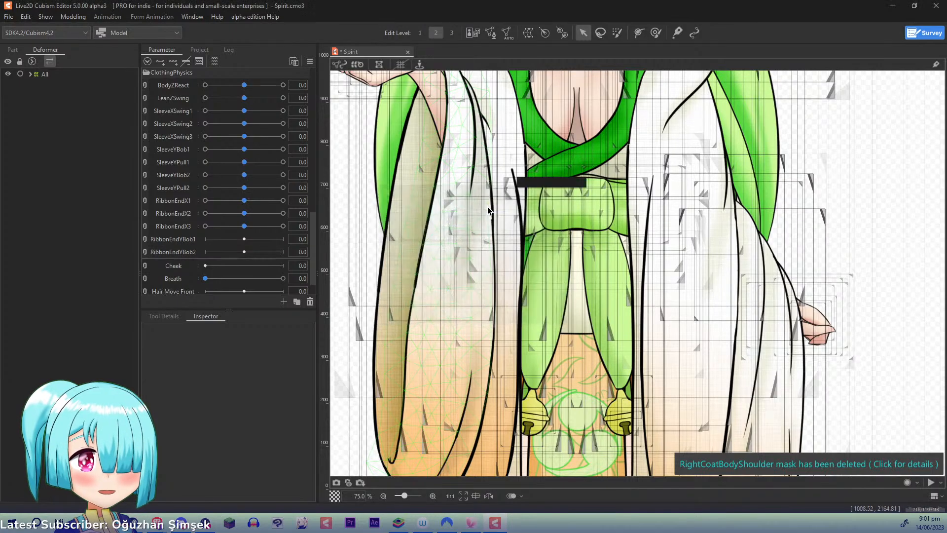
# - Replicate RibbonEndYBob1 again and set the copy's name and ID to RibbonEndYPull1
pyautogui.rightClick(187, 242)
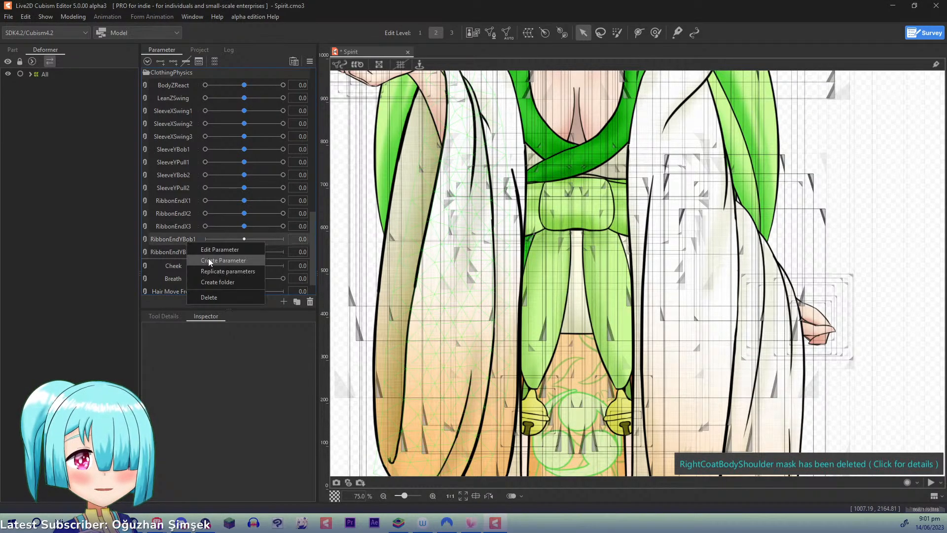
pyautogui.click(208, 270)
pyautogui.rightClick(180, 252)
pyautogui.click(191, 259)
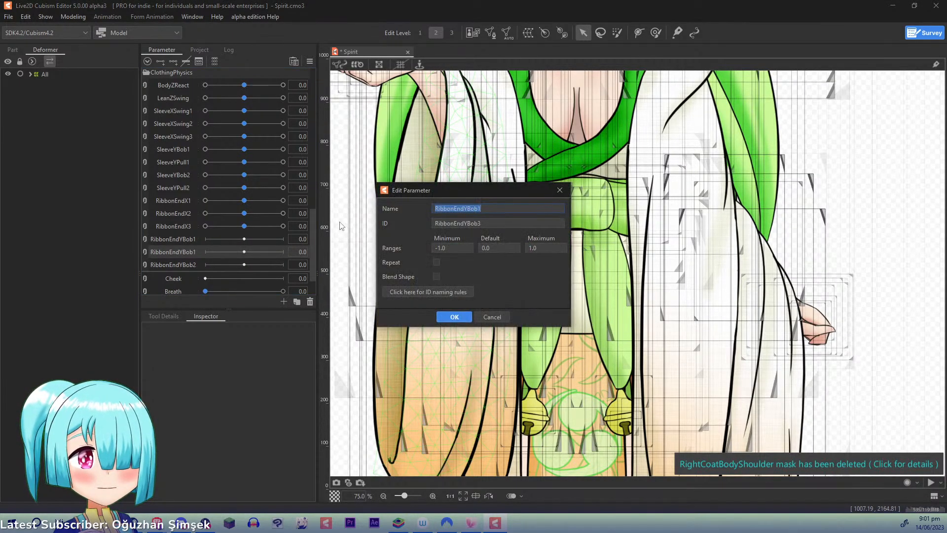
pyautogui.press('Right')
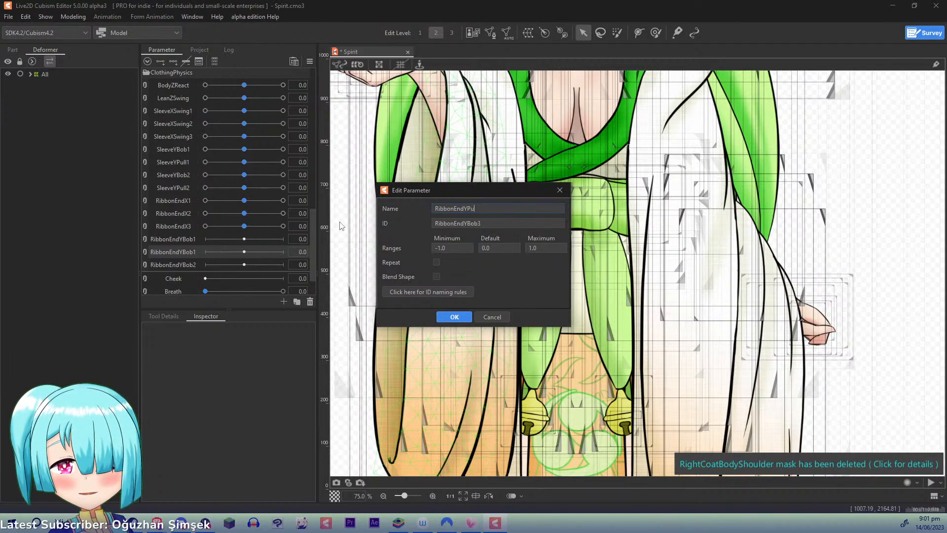
pyautogui.hotkey('ctrl', 'a')
pyautogui.hotkey('ctrl', 'c')
pyautogui.press('Tab')
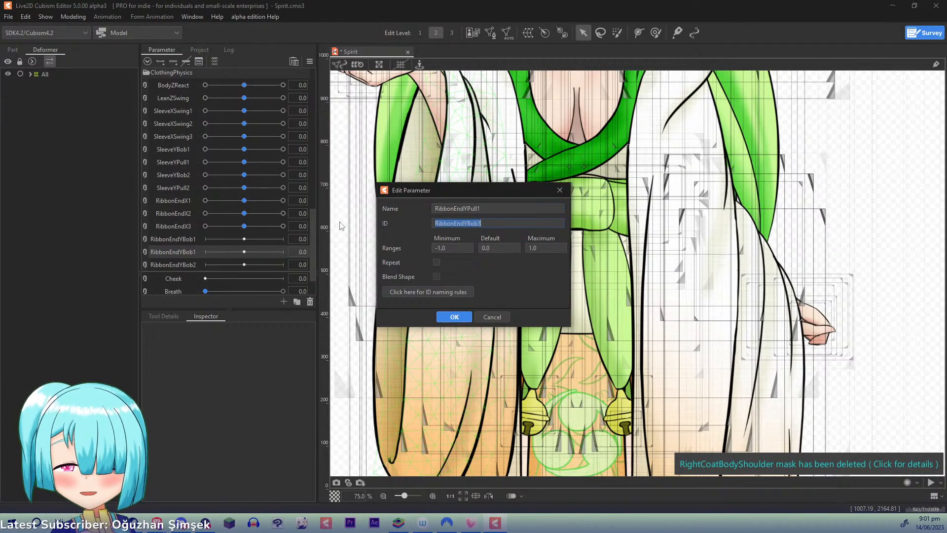
pyautogui.hotkey('ctrl', 'v')
pyautogui.press('Return')
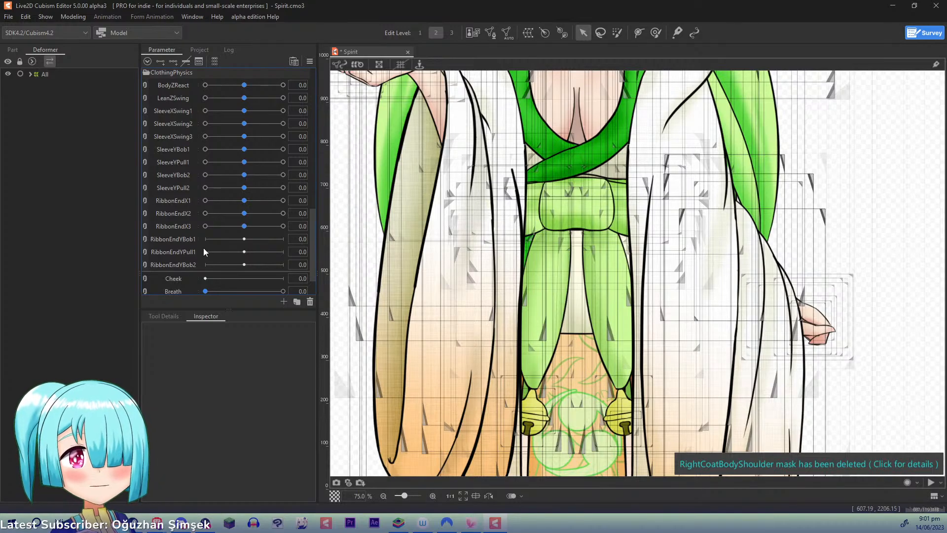
# - Replicate RibbonEndYPull1, place the copy below RibbonEndYBob2 and rename it RibbonEndYPull2
pyautogui.rightClick(191, 253)
pyautogui.click(217, 280)
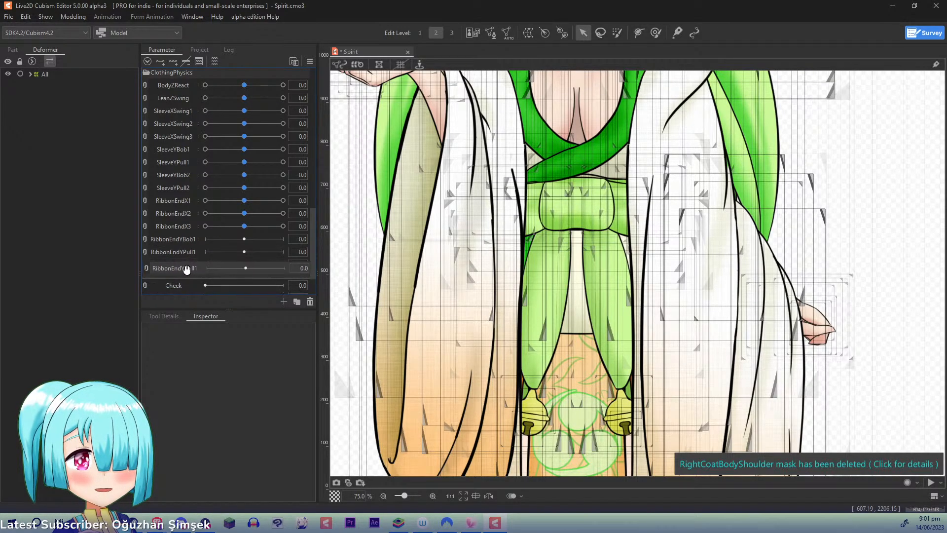
pyautogui.rightClick(190, 276)
pyautogui.click(219, 284)
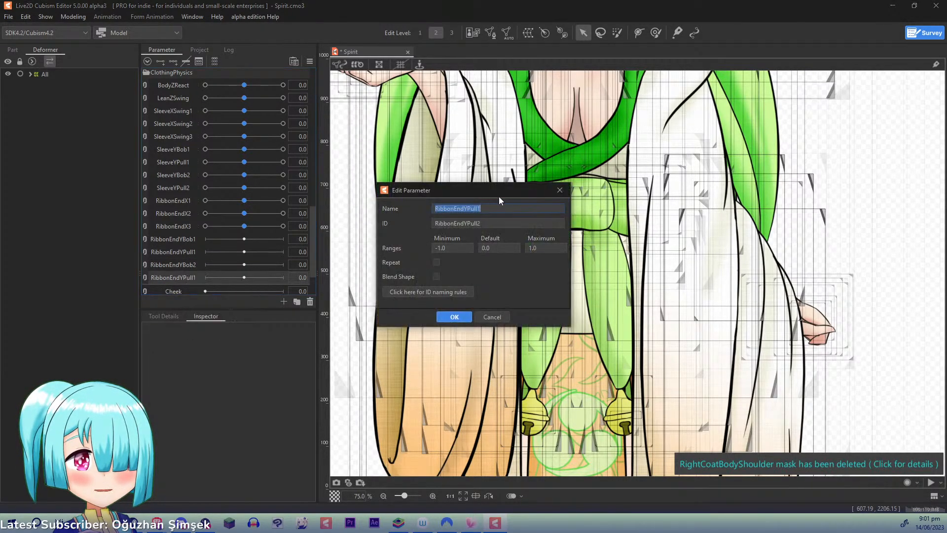
pyautogui.press('Right')
pyautogui.press('BackSpace')
pyautogui.write('2')
pyautogui.press('Return')
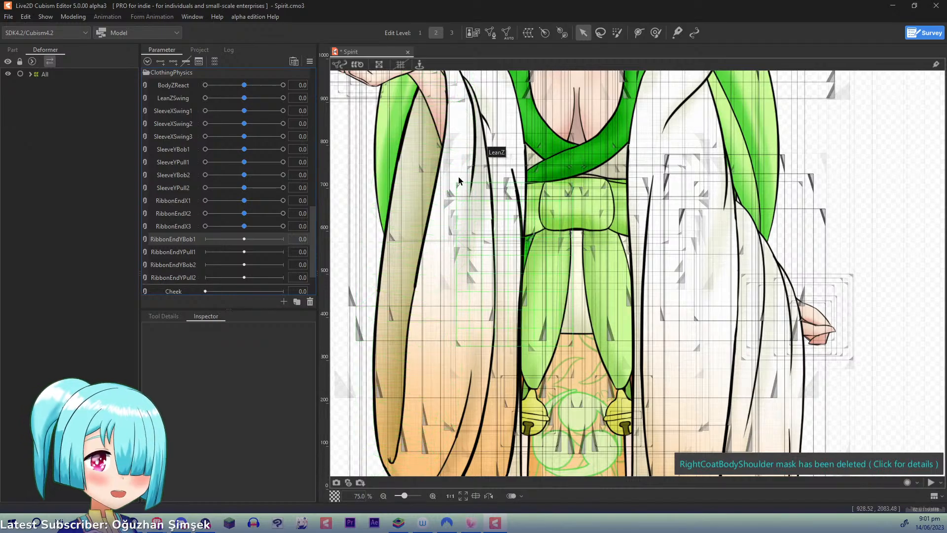
# - Toggle the canvas grid display and select the RibbonEndRight mesh among the overlapping objects at the front of the kimono
pyautogui.scroll(3, 464, 188)
pyautogui.scroll(1, 493, 256)
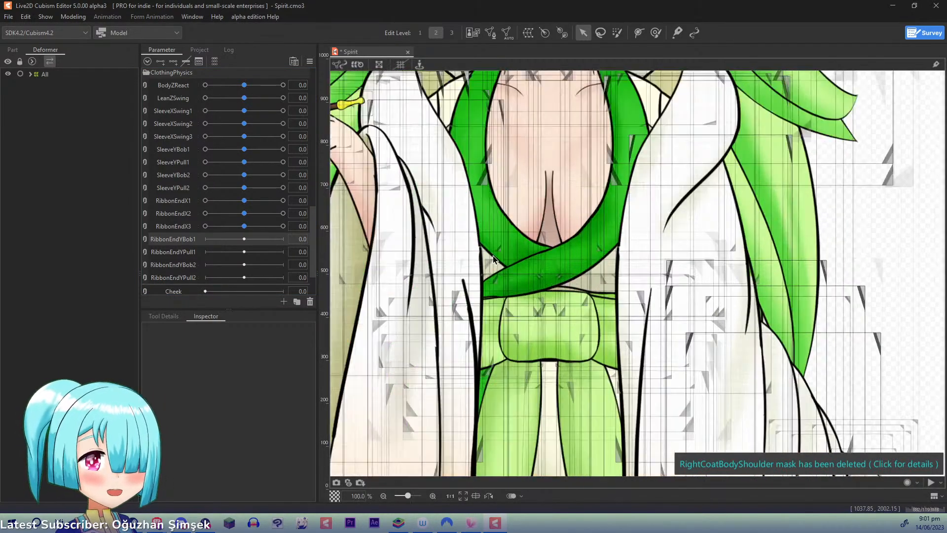
pyautogui.scroll(-2, 493, 255)
pyautogui.moveTo(526, 307); pyautogui.dragTo(518, 259)
pyautogui.click(400, 65)
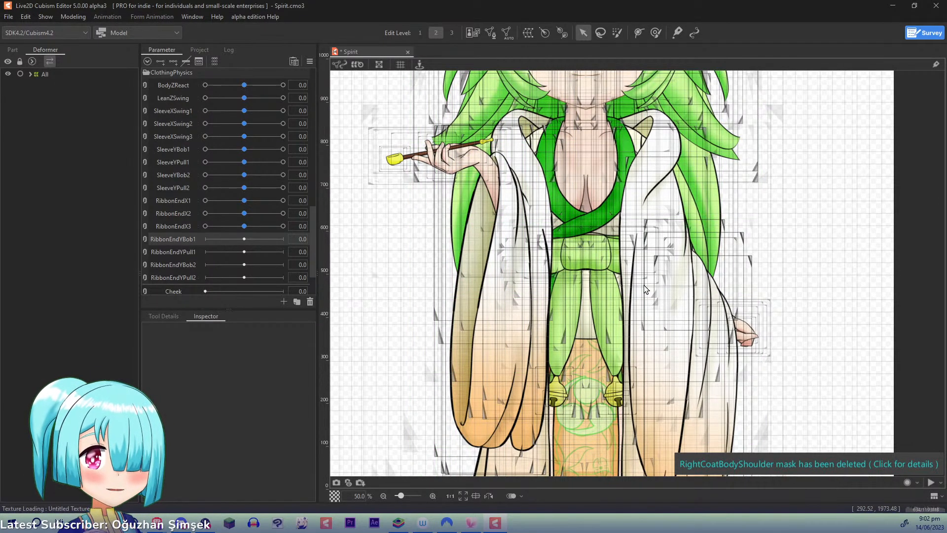
pyautogui.rightClick(561, 317)
pyautogui.moveTo(591, 348)
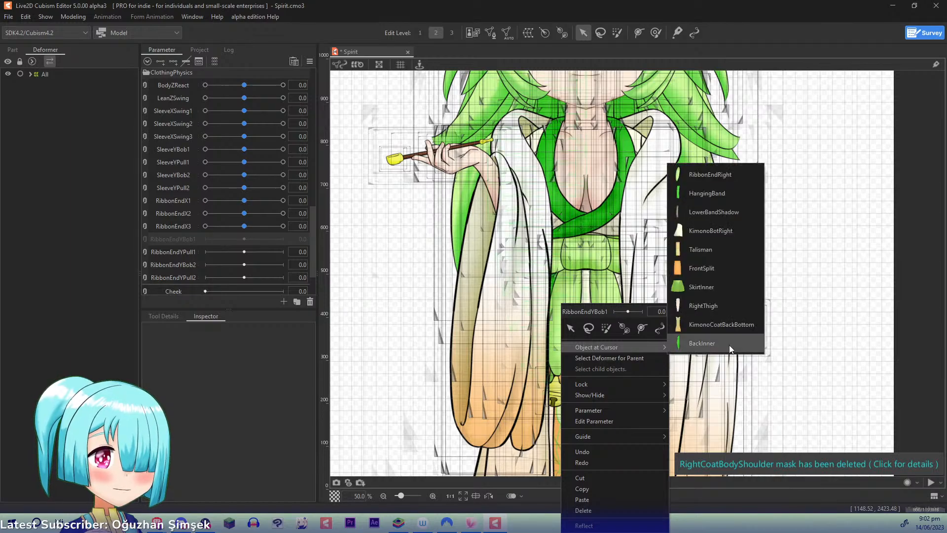
pyautogui.click(714, 172)
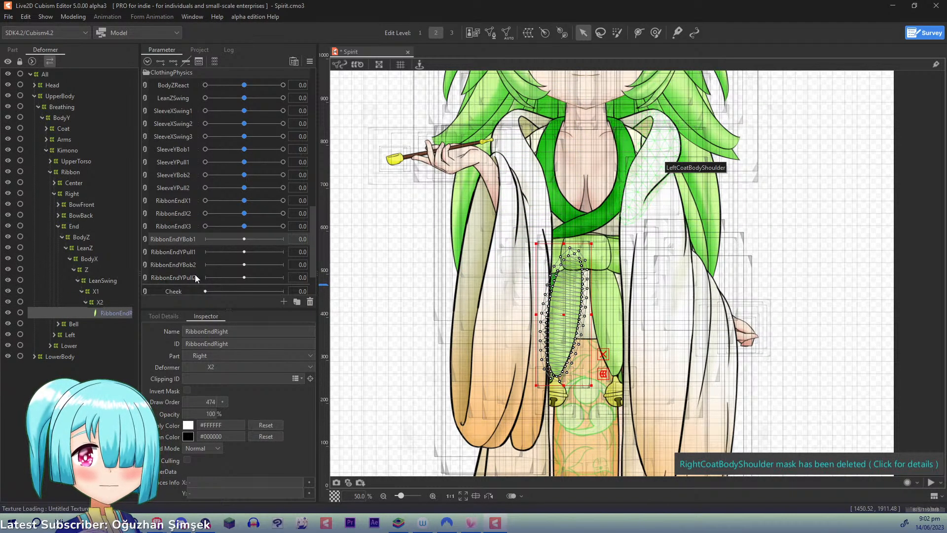
# - Create a warp deformer named Y1 as parent of RibbonEndRight, with 2 × 3 Bezier divisions
pyautogui.click(522, 34)
pyautogui.tripleClick(588, 167)
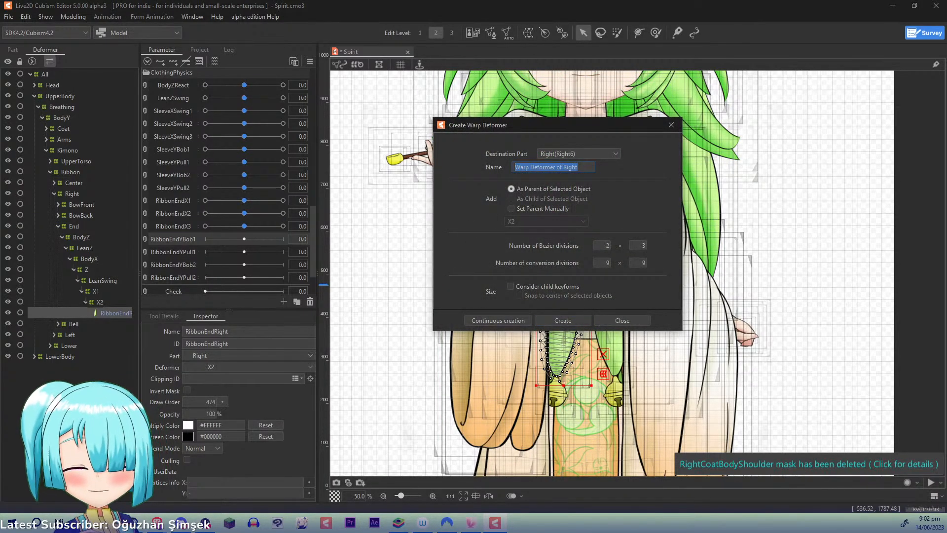
pyautogui.write('Y1')
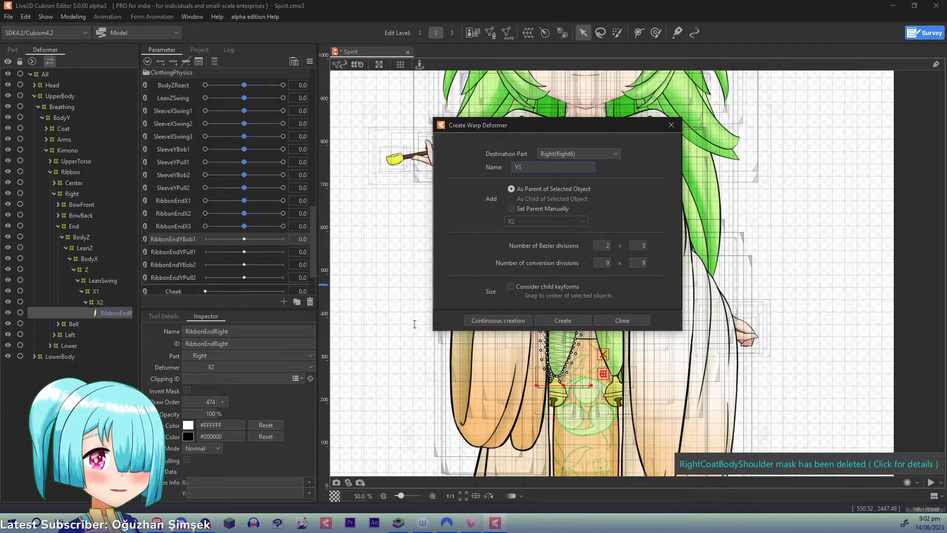
pyautogui.click(486, 319)
# - Add a warp deformer named Y2 as direct parent of RibbonEndRight, inside Y1
pyautogui.click(116, 322)
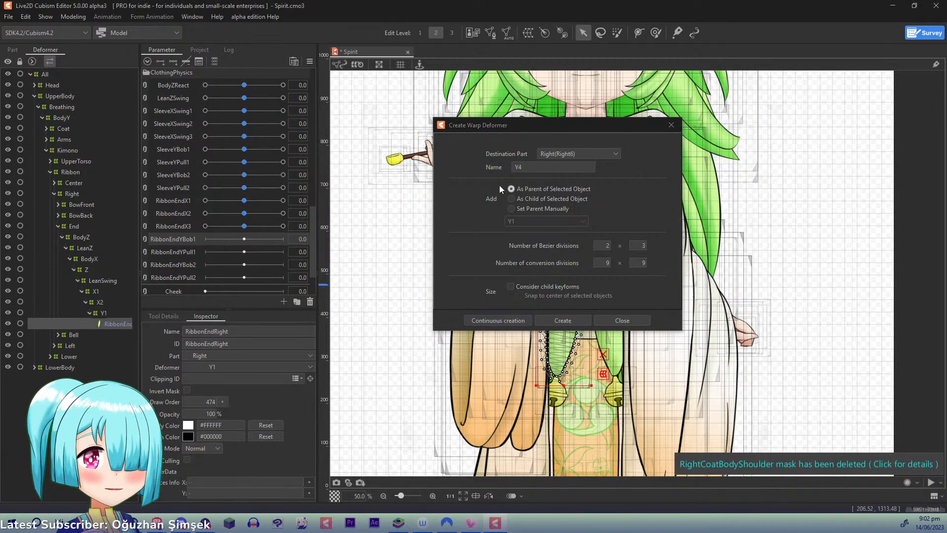
pyautogui.press('BackSpace')
pyautogui.write('2')
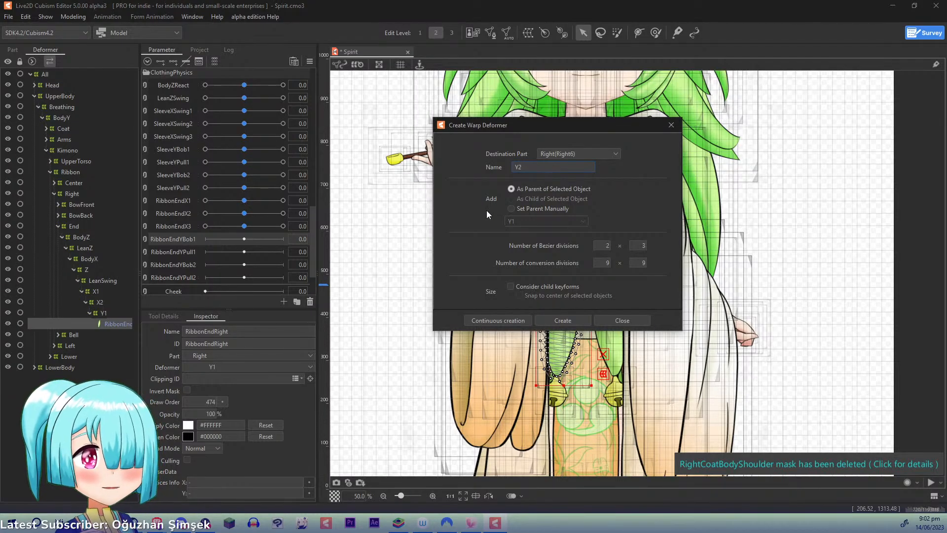
pyautogui.click(499, 320)
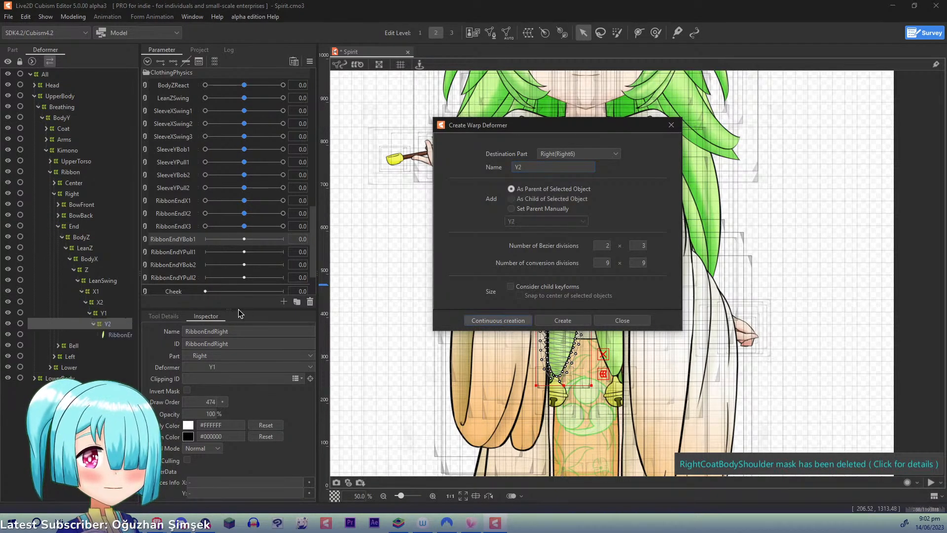
# - Expand the right ribbon's Bell deformer and its Refraction branch to reach the nested deformers
pyautogui.click(58, 345)
pyautogui.click(60, 357)
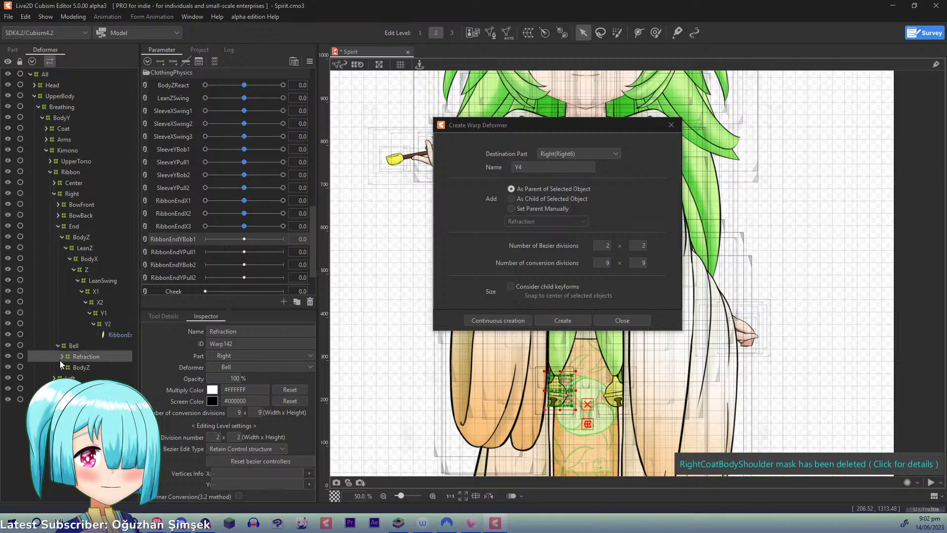
pyautogui.click(66, 368)
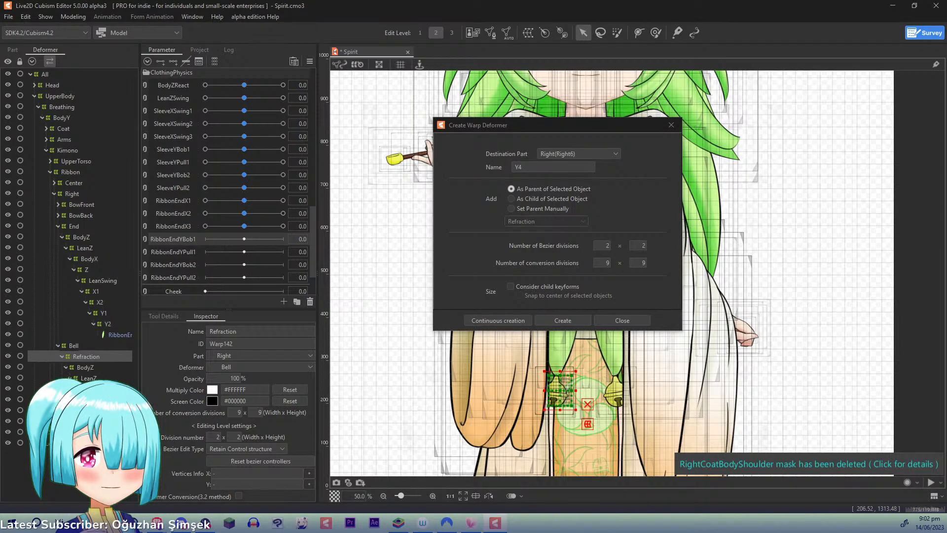
pyautogui.click(78, 400)
pyautogui.click(78, 400)
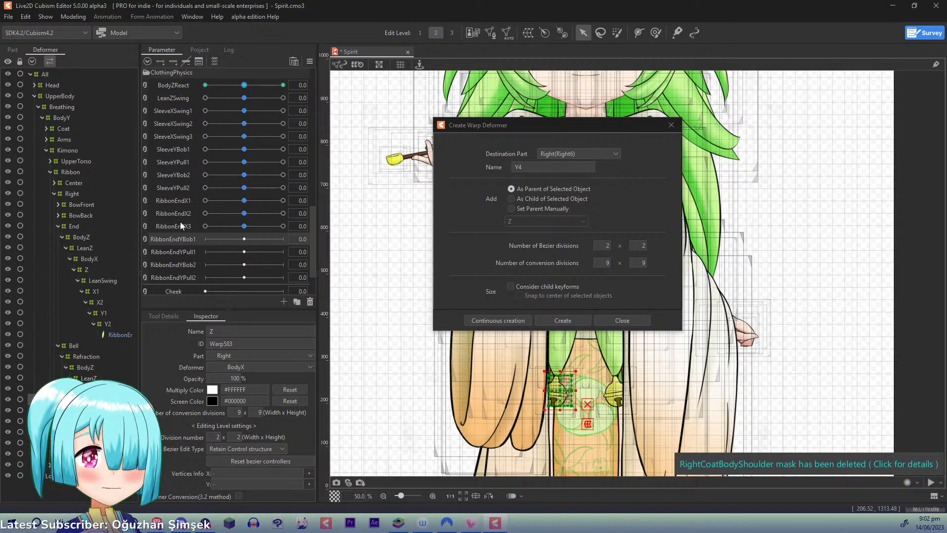
# - Select all objects keyed to RibbonEndX3 to reveal the bell deformer chains, and pick the RibbonBellRight mesh
pyautogui.click(244, 225)
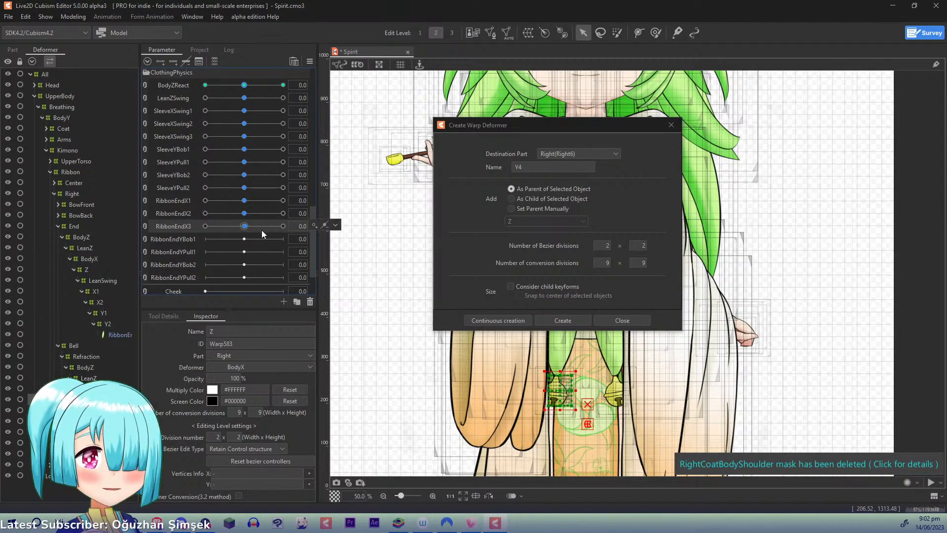
pyautogui.click(335, 225)
pyautogui.click(351, 226)
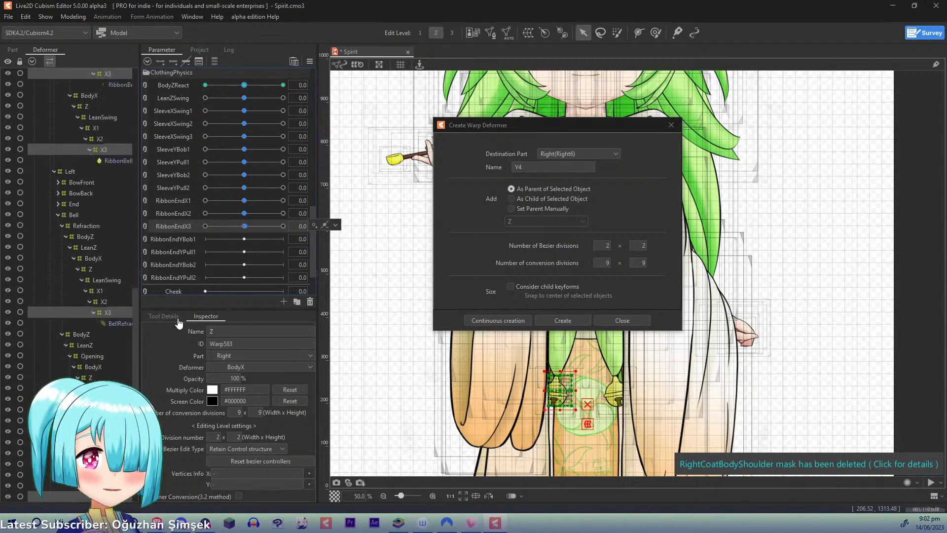
pyautogui.click(119, 161)
pyautogui.scroll(2, 137, 315)
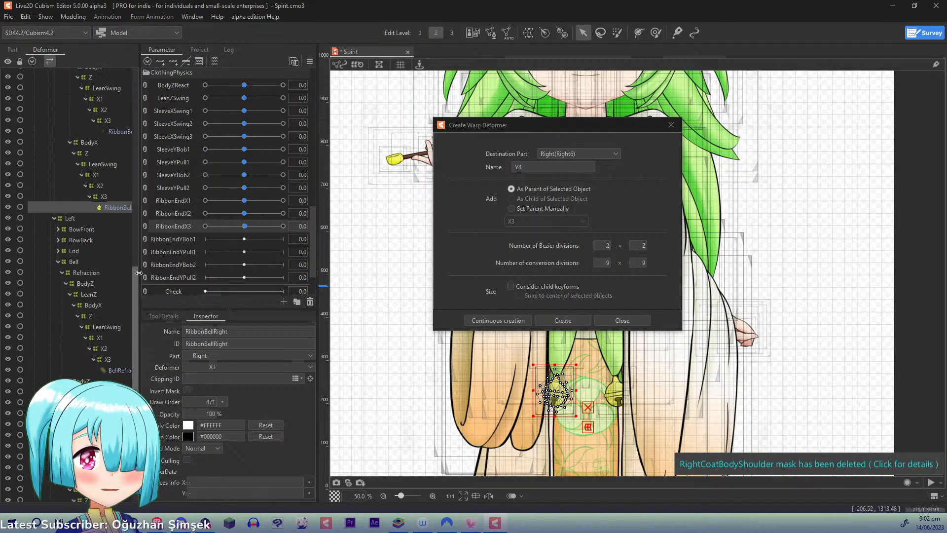
pyautogui.moveTo(139, 272); pyautogui.dragTo(147, 159)
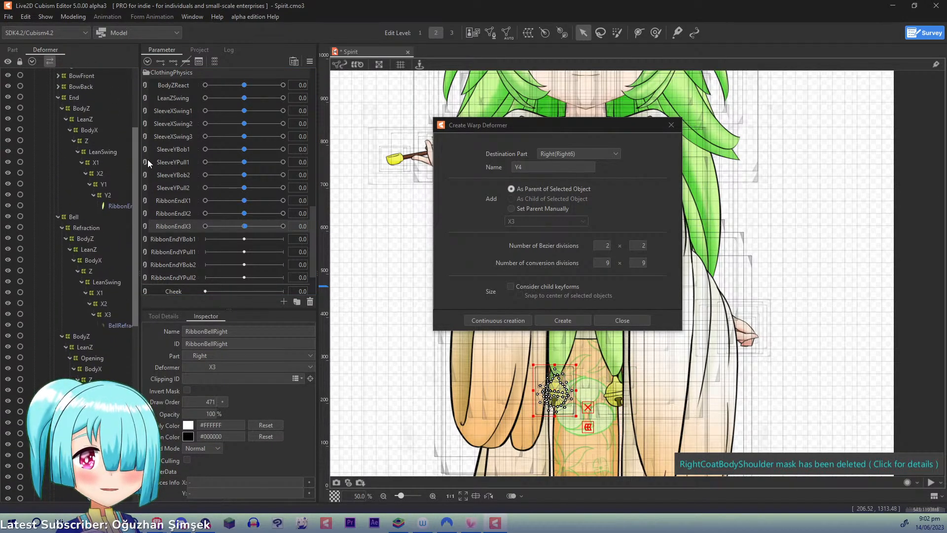
# - Create a warp deformer named Y1 as parent of BellRefractionRight, with 2 × 2 Bezier divisions
pyautogui.click(117, 325)
pyautogui.click(543, 166)
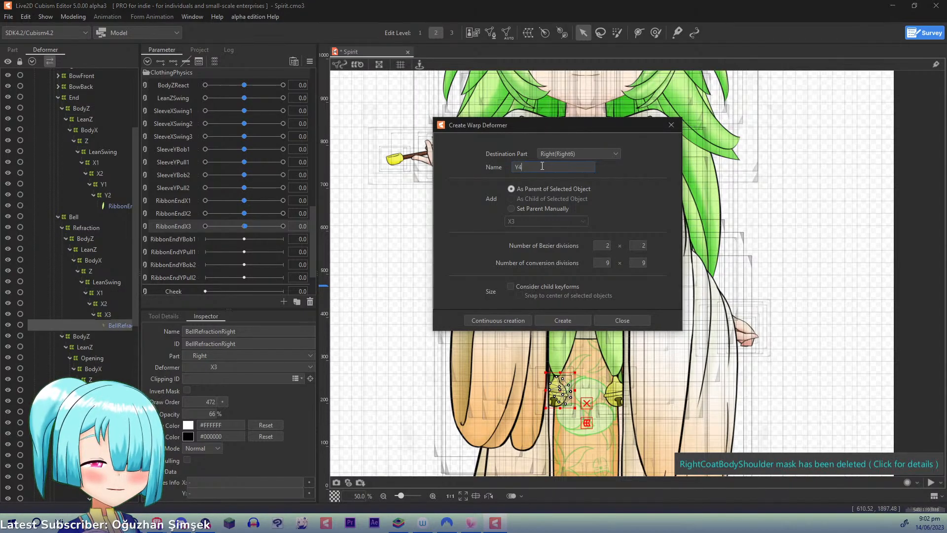
pyautogui.press('BackSpace')
pyautogui.write('1')
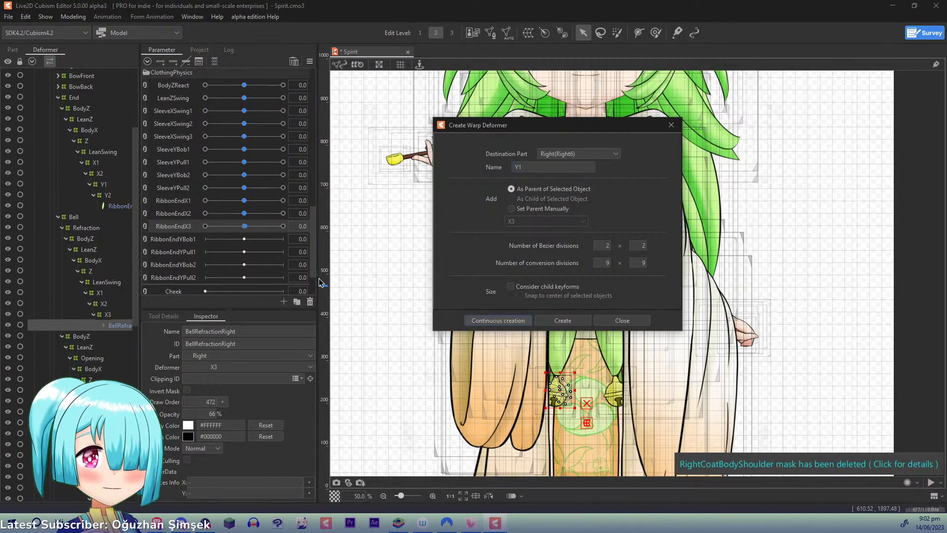
pyautogui.click(498, 320)
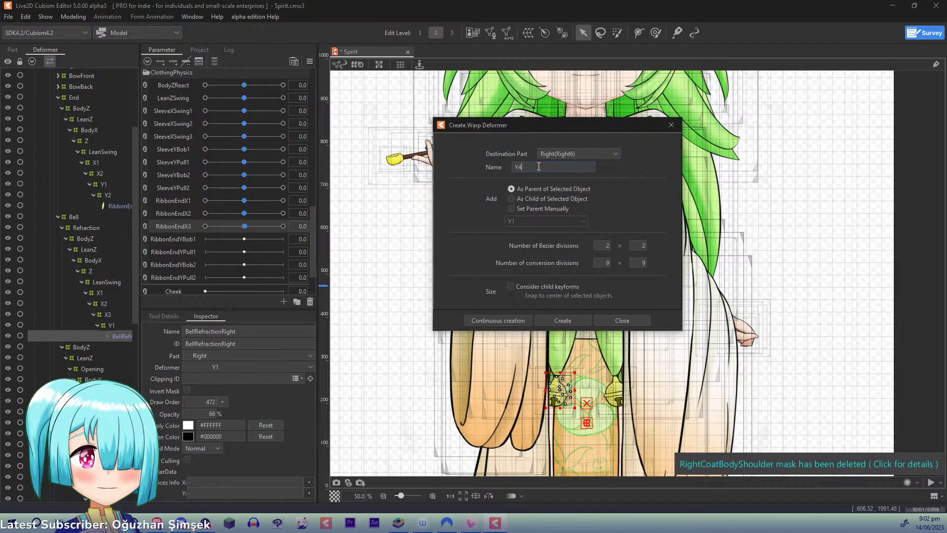
# - Add a warp deformer named Y2 as direct parent of BellRefractionRight, inside Y1
pyautogui.press('BackSpace')
pyautogui.write('2')
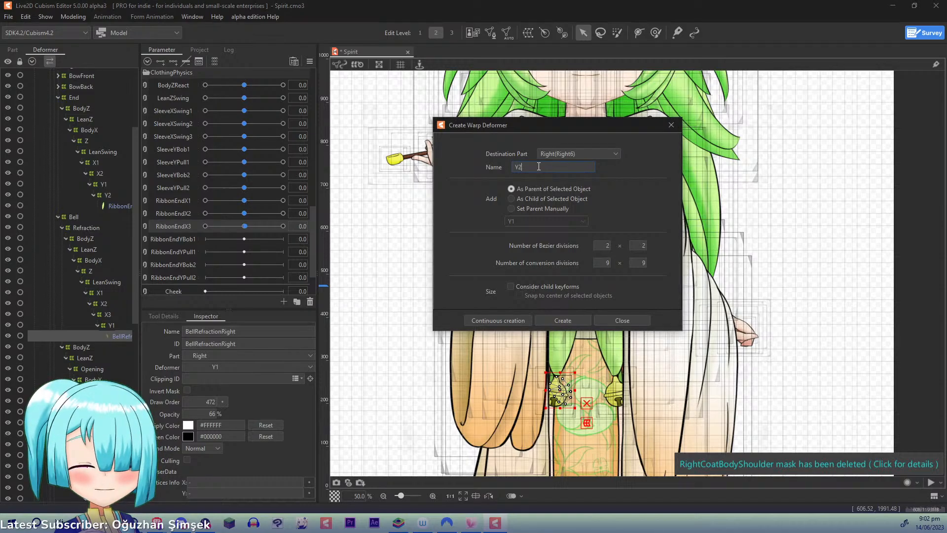
pyautogui.click(495, 321)
# - Create a warp deformer named Y1 as parent of the RibbonBellOpeningRight mesh, inside X3
pyautogui.scroll(-4, 137, 306)
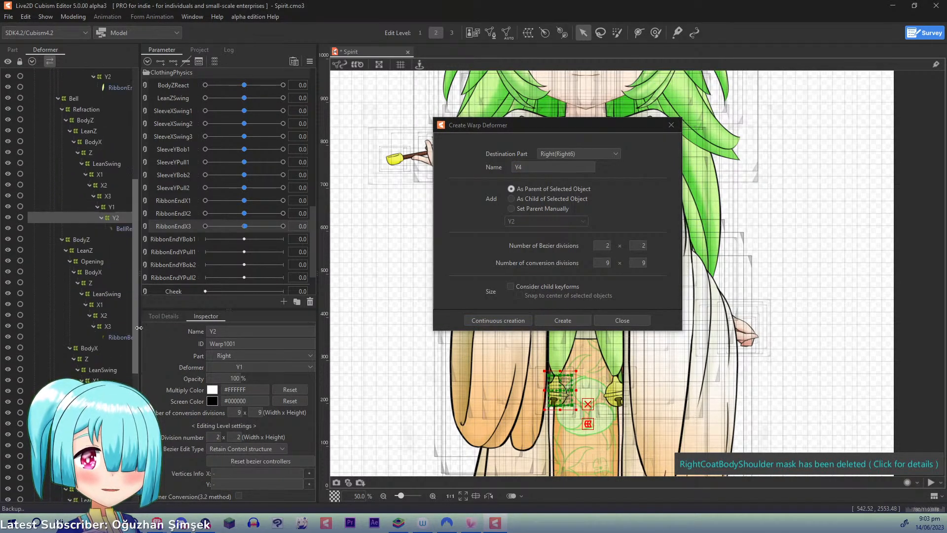
pyautogui.click(119, 315)
pyautogui.click(538, 166)
pyautogui.press('BackSpace')
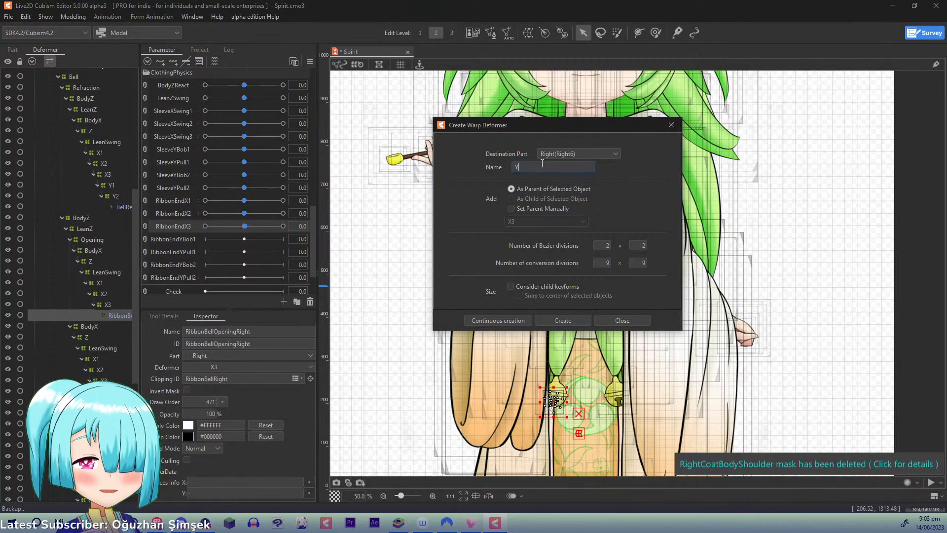
pyautogui.write('1')
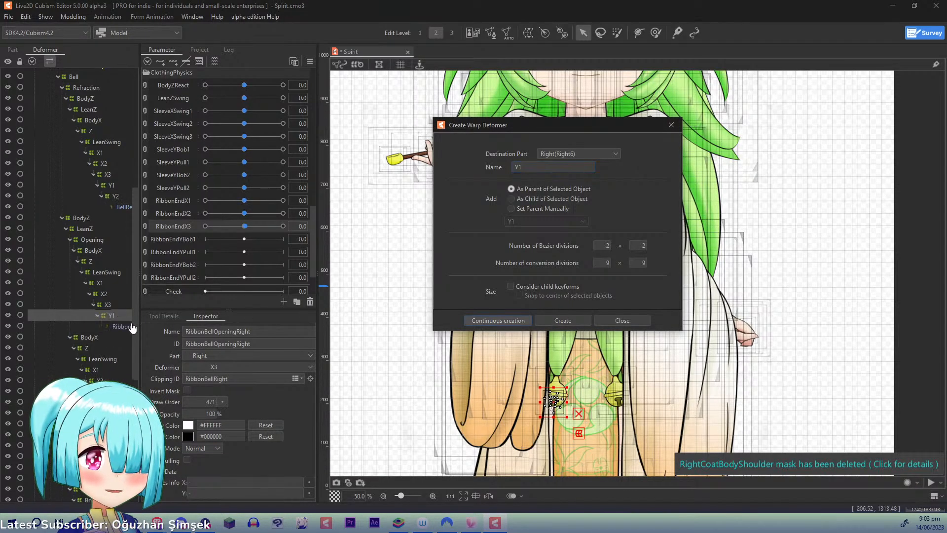
pyautogui.click(496, 321)
# - Add a warp deformer named Y2 as direct parent of RibbonBellOpeningRight, inside its Y1
pyautogui.click(536, 167)
pyautogui.press('BackSpace')
pyautogui.write('2')
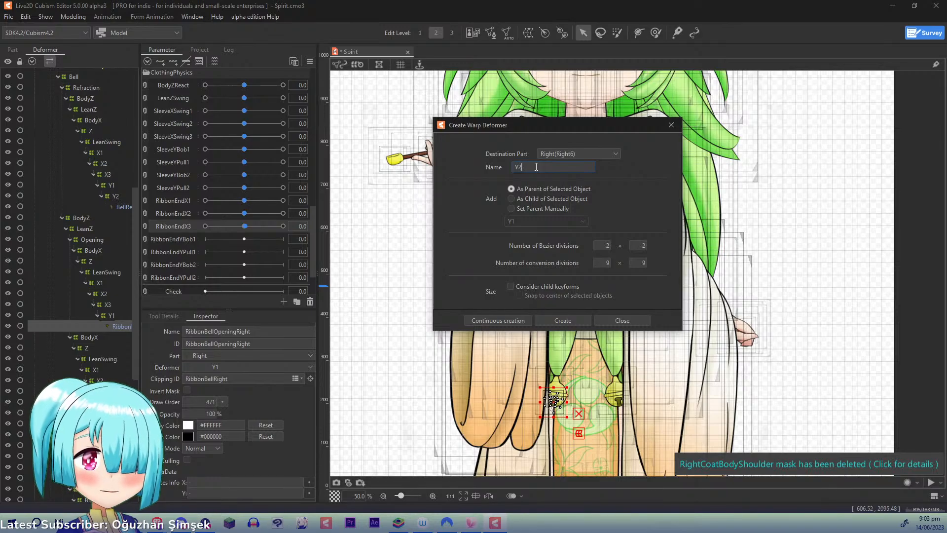
pyautogui.click(484, 321)
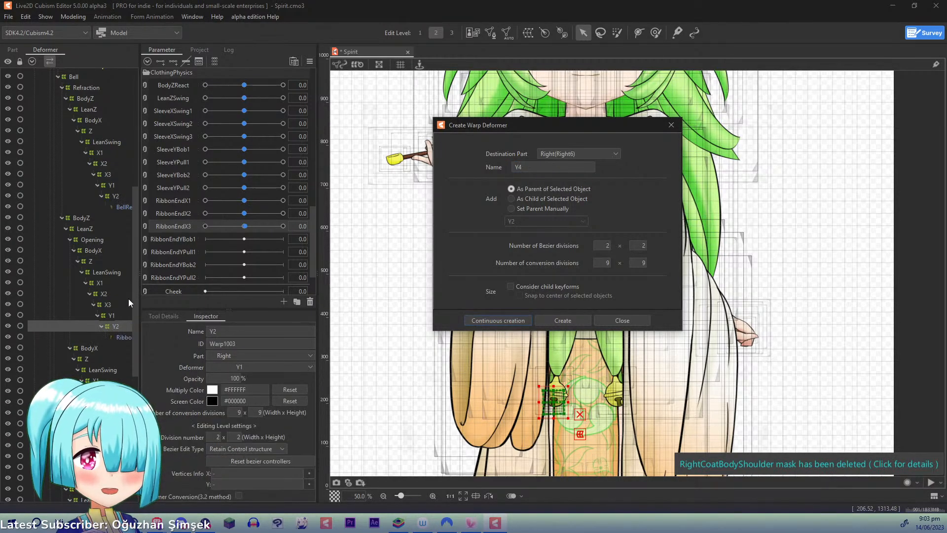
# - Create a warp deformer named Y1 as parent of the RibbonBellRight mesh, inside X3
pyautogui.scroll(-3, 130, 320)
pyautogui.click(120, 315)
pyautogui.click(541, 167)
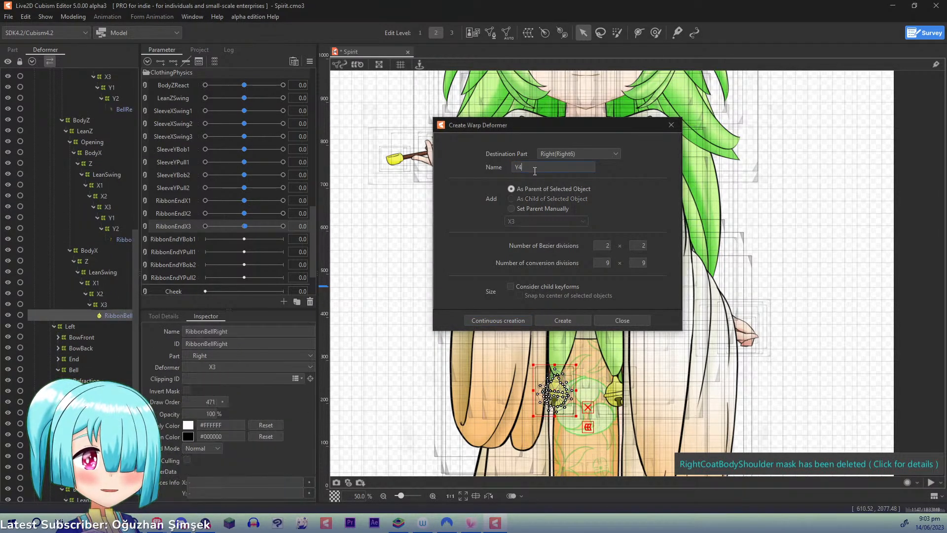
pyautogui.press('BackSpace')
pyautogui.write('1')
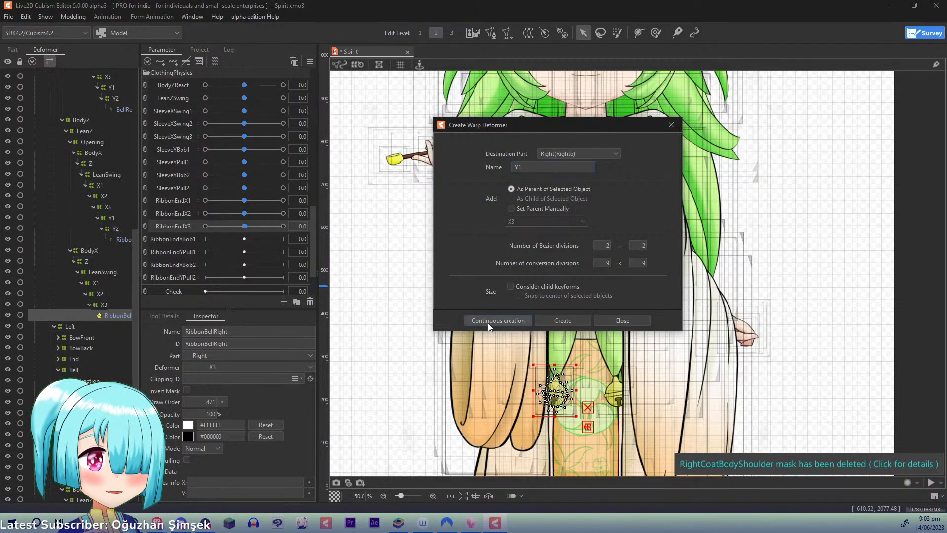
pyautogui.click(488, 321)
# - Add a warp deformer named Y2 as direct parent of RibbonBellRight, inside its Y1
pyautogui.click(540, 167)
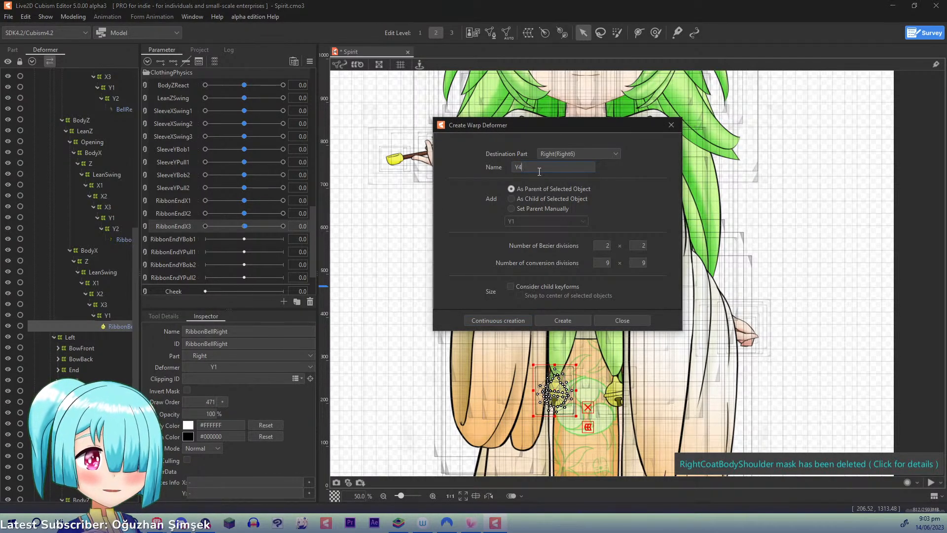
pyautogui.press('BackSpace')
pyautogui.write('2')
pyautogui.click(475, 318)
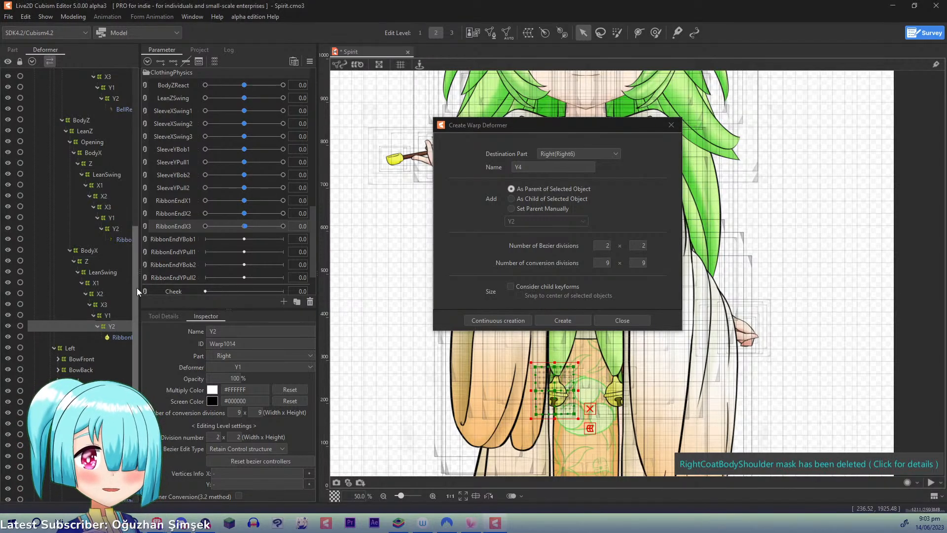
# - Expand the left ribbon's End deformer chain from BodyZ down through X2 to reach the RibbonEndLeft mesh
pyautogui.scroll(-6, 126, 301)
pyautogui.click(118, 318)
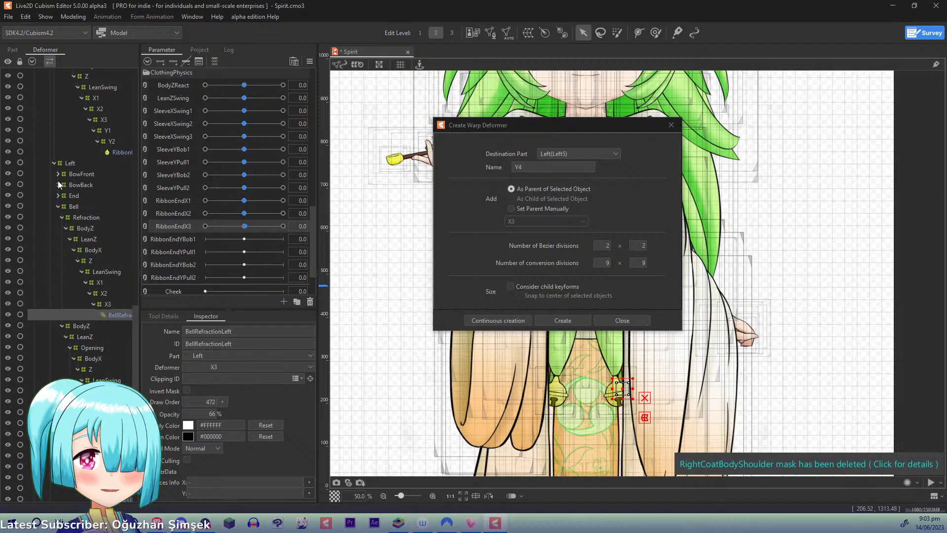
pyautogui.click(57, 195)
pyautogui.click(74, 217)
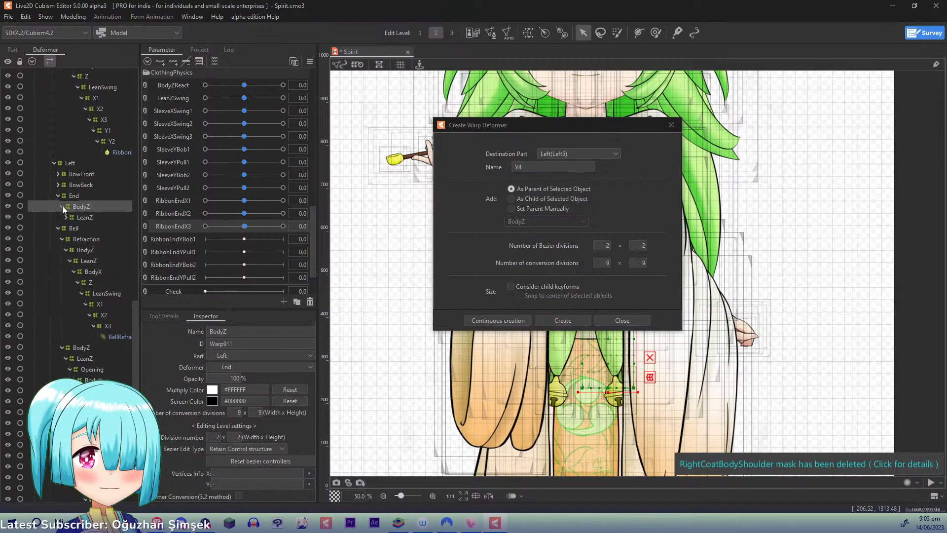
pyautogui.click(66, 218)
pyautogui.click(67, 228)
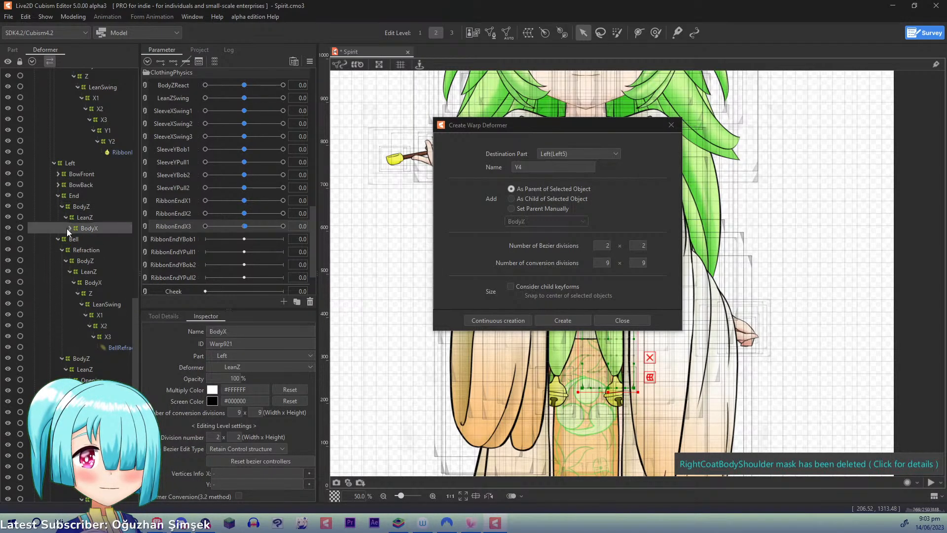
pyautogui.click(70, 228)
pyautogui.click(74, 239)
pyautogui.click(78, 250)
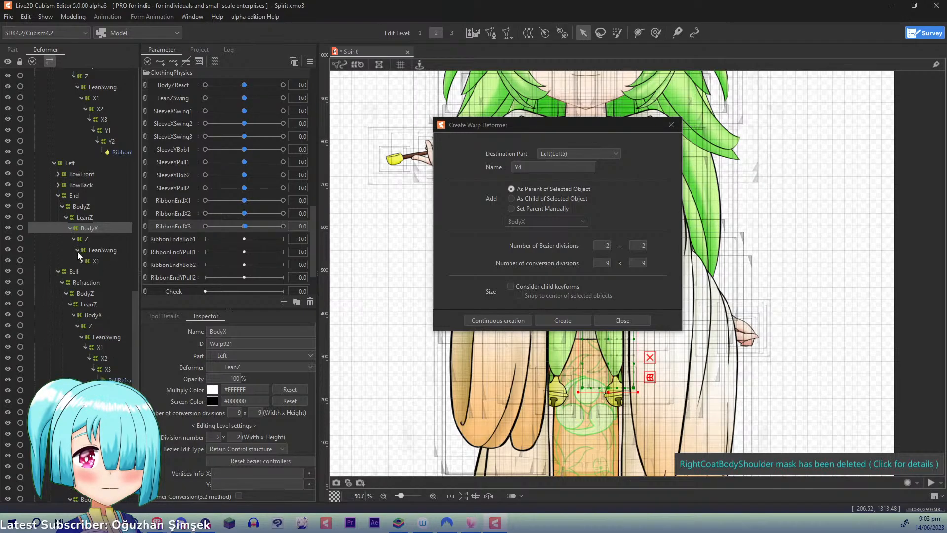
pyautogui.click(80, 260)
pyautogui.click(83, 270)
pyautogui.click(86, 272)
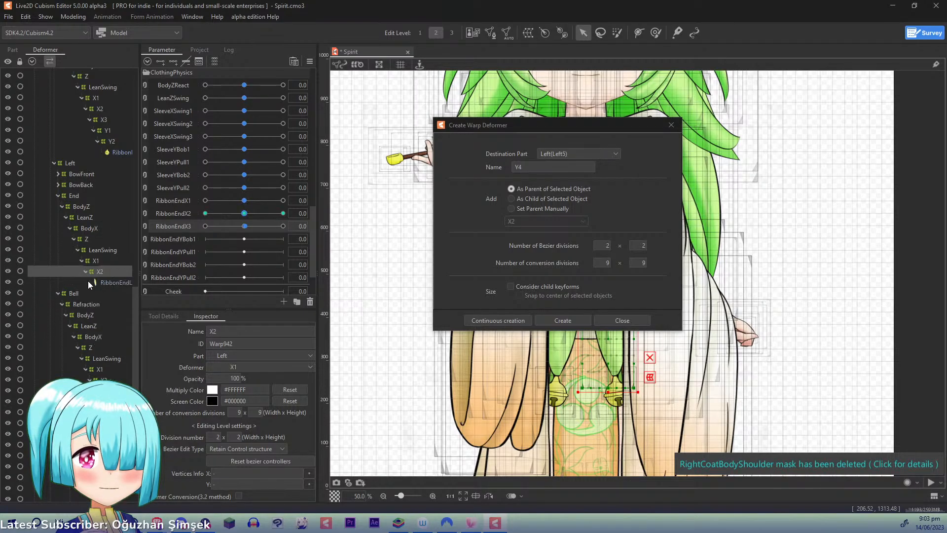
# - Create a warp deformer named Y1 as parent of the RibbonEndLeft mesh, inside X2
pyautogui.click(96, 281)
pyautogui.click(541, 170)
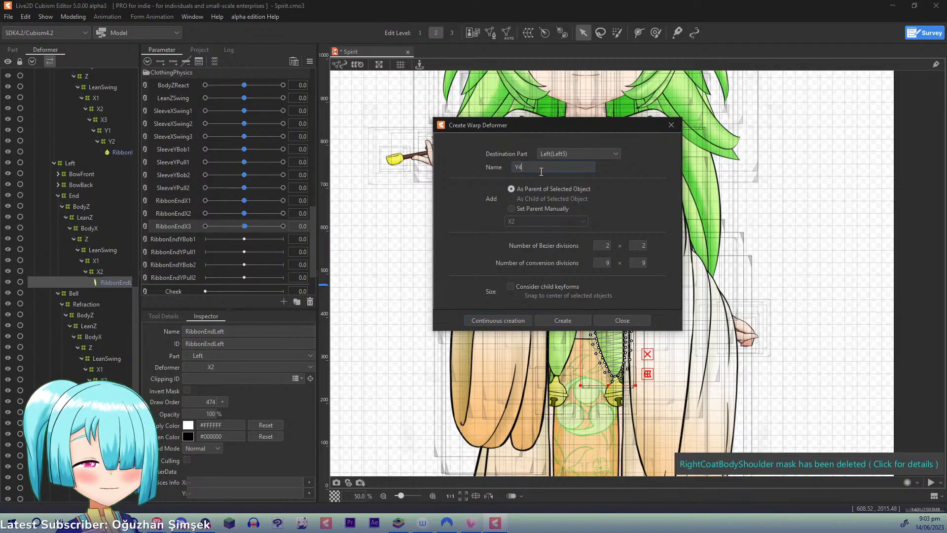
pyautogui.press('BackSpace')
pyautogui.write('1')
pyautogui.click(494, 320)
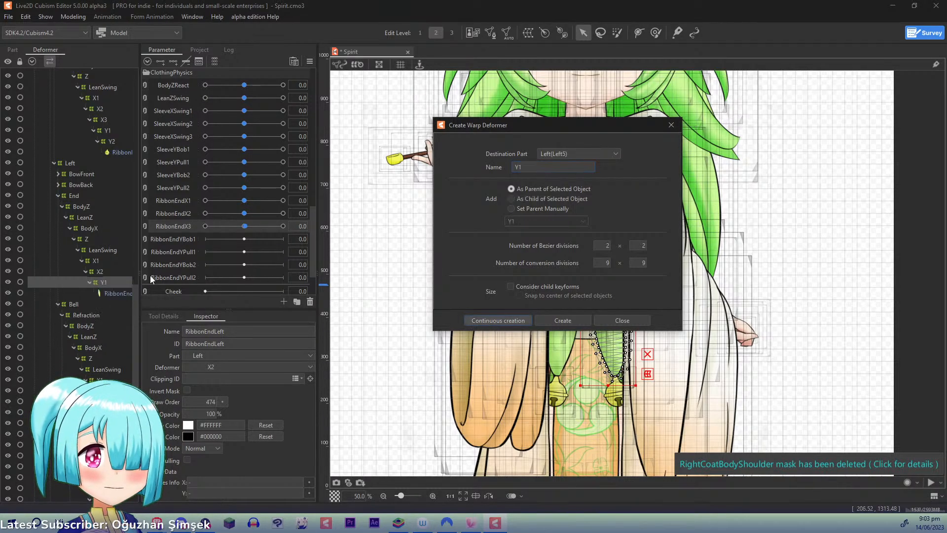
# - Add a warp deformer named Y2 as direct parent of RibbonEndLeft, inside its Y1
pyautogui.click(119, 294)
pyautogui.click(539, 168)
pyautogui.press('BackSpace')
pyautogui.write('2')
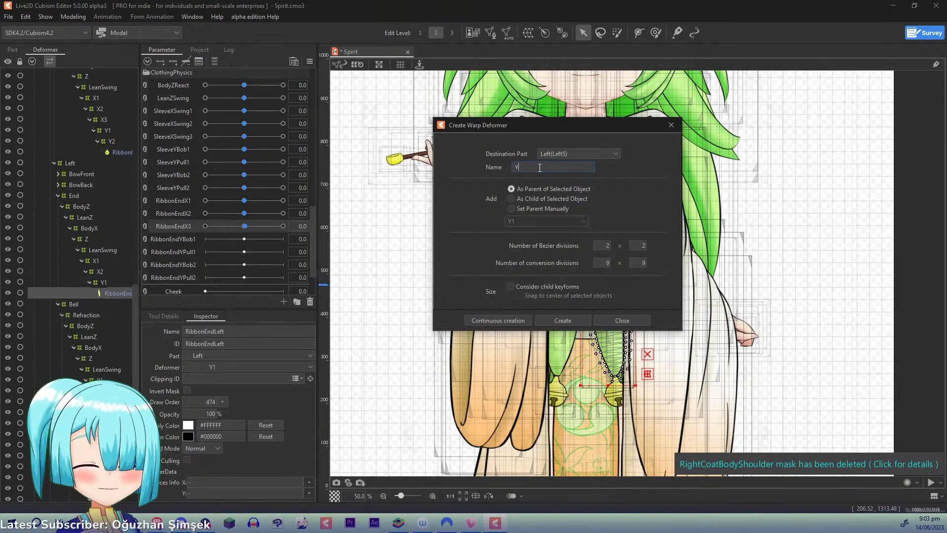
pyautogui.click(494, 319)
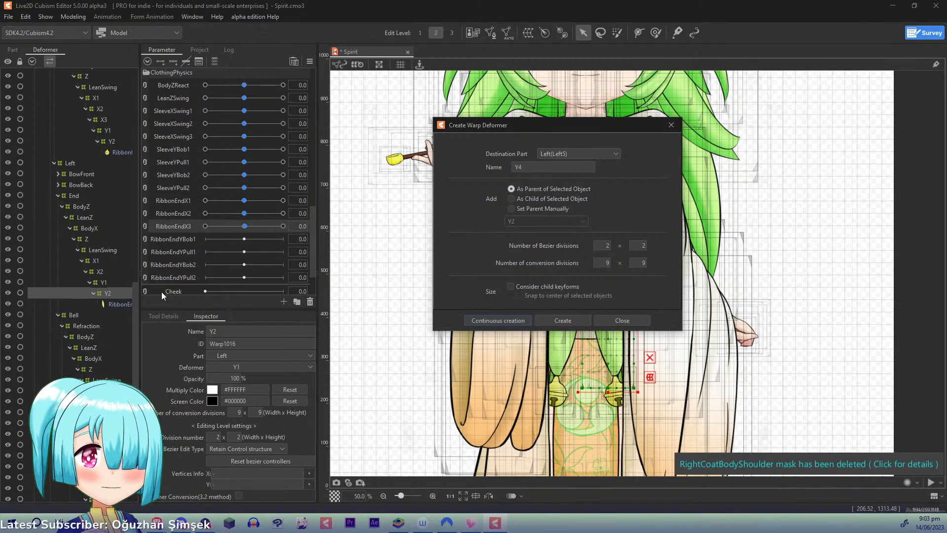
# - Create a warp deformer named Y1 as parent of the BellRefractionLeft mesh, inside X3
pyautogui.scroll(-3, 133, 359)
pyautogui.click(117, 364)
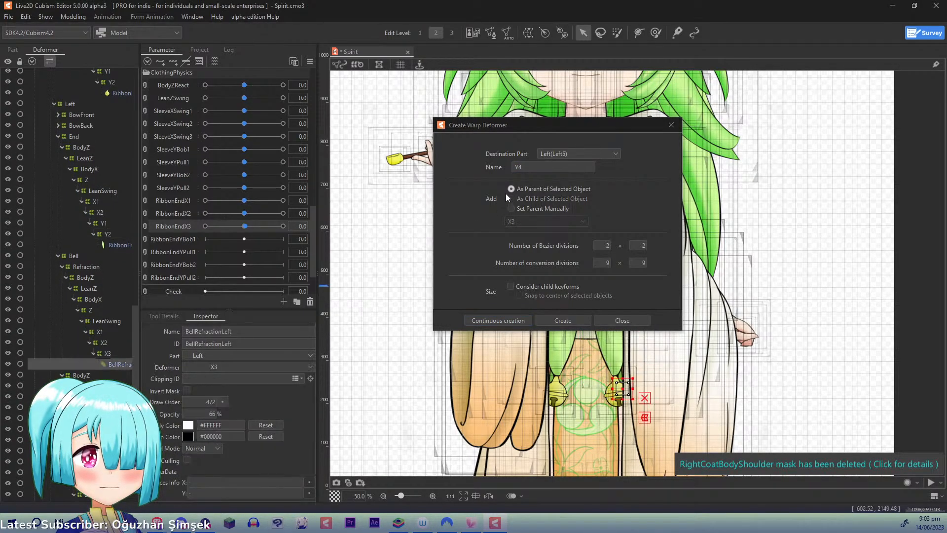
pyautogui.click(544, 166)
pyautogui.press('BackSpace')
pyautogui.write('1')
pyautogui.click(498, 320)
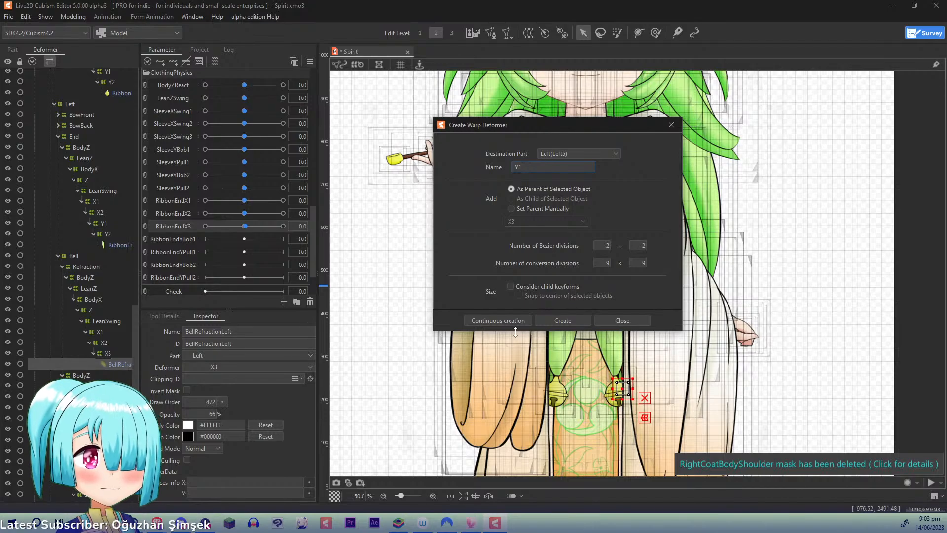
# - Add a warp deformer named Y2 as direct parent of BellRefractionLeft, inside its Y1
pyautogui.click(121, 375)
pyautogui.click(541, 167)
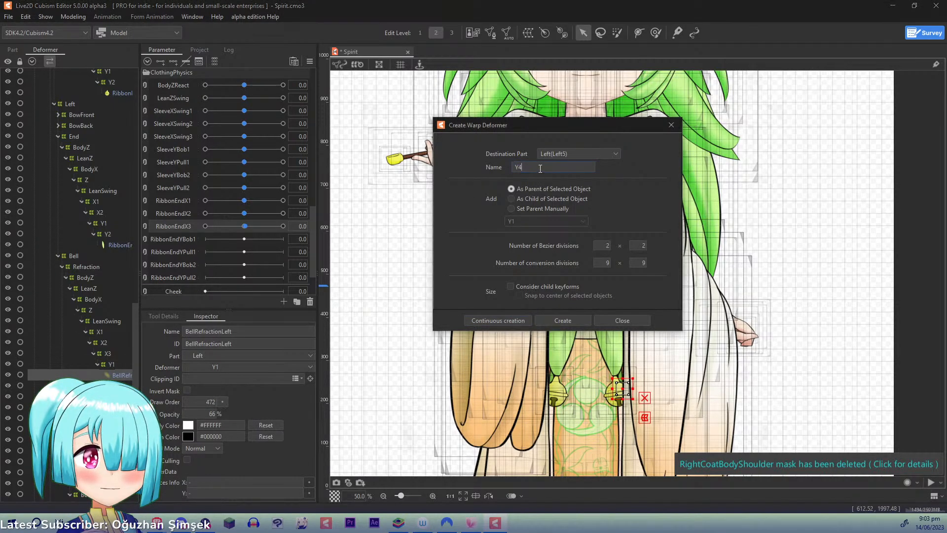
pyautogui.write('2')
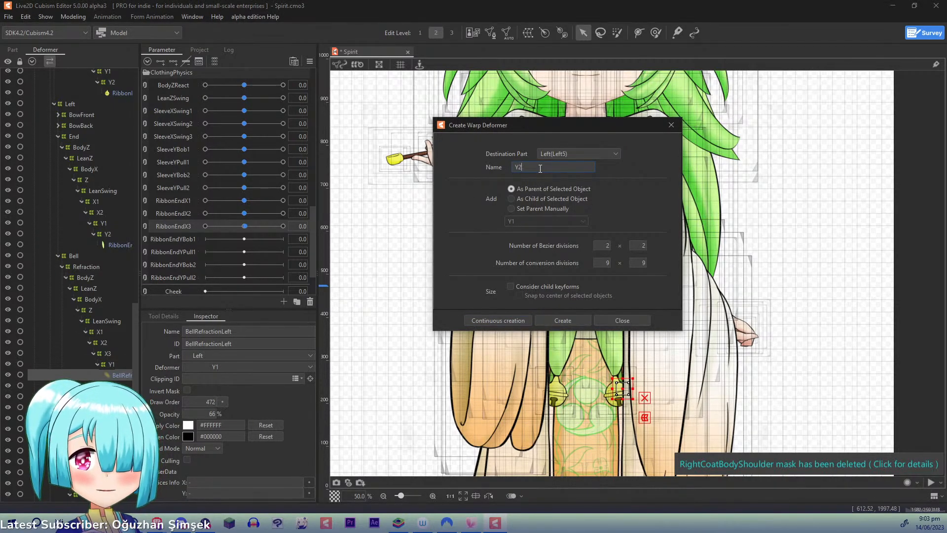
pyautogui.click(489, 319)
# - Create a warp deformer named Y1 as parent of the RibbonBellOpeningLeft mesh, inside X3
pyautogui.scroll(-3, 138, 328)
pyautogui.click(121, 399)
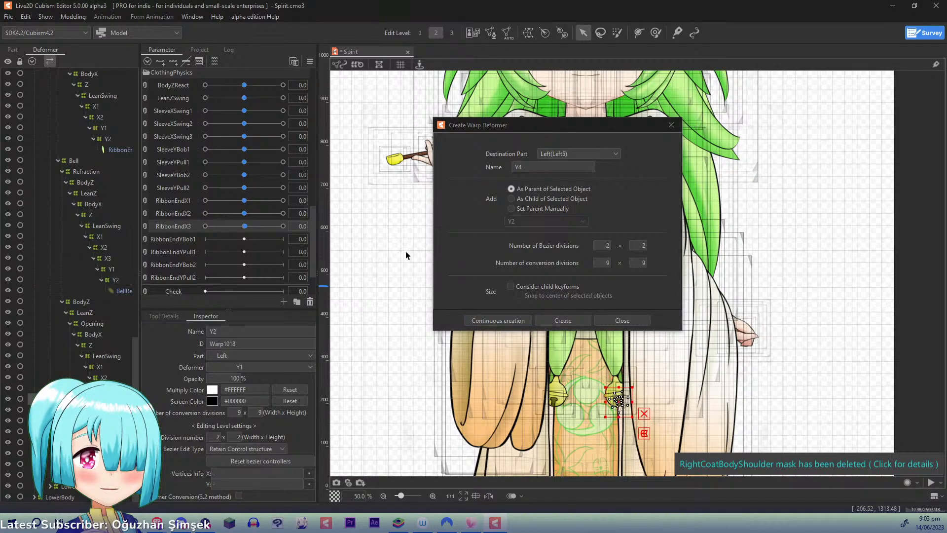
pyautogui.click(531, 167)
pyautogui.press('BackSpace')
pyautogui.write('1')
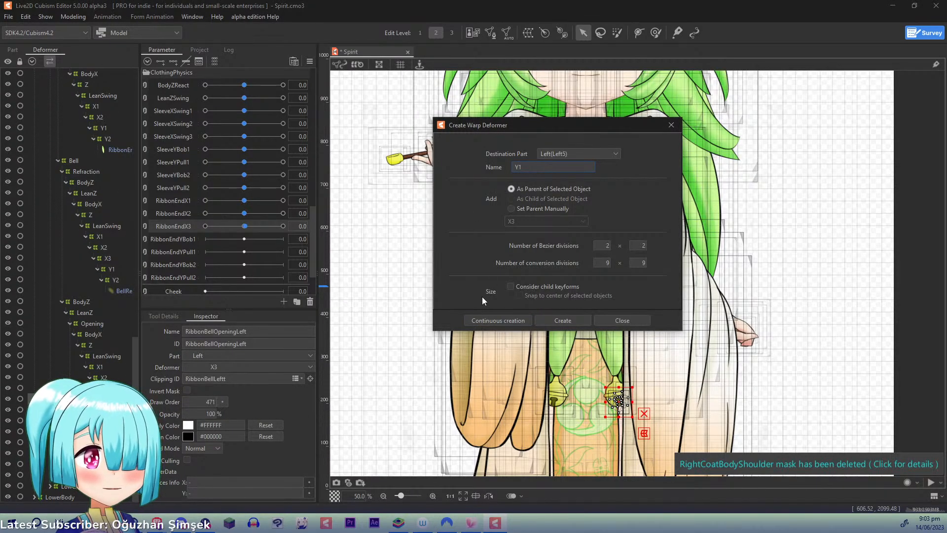
pyautogui.click(486, 320)
# - Add a warp deformer named Y2 as direct parent of RibbonBellOpeningLeft, inside its Y1
pyautogui.click(124, 409)
pyautogui.click(528, 165)
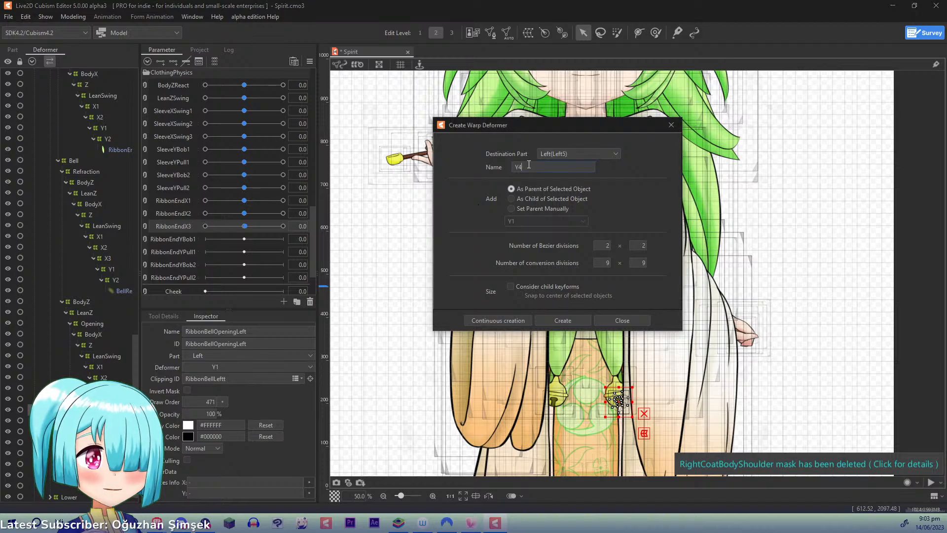
pyautogui.press('BackSpace')
pyautogui.write('2')
pyautogui.click(473, 320)
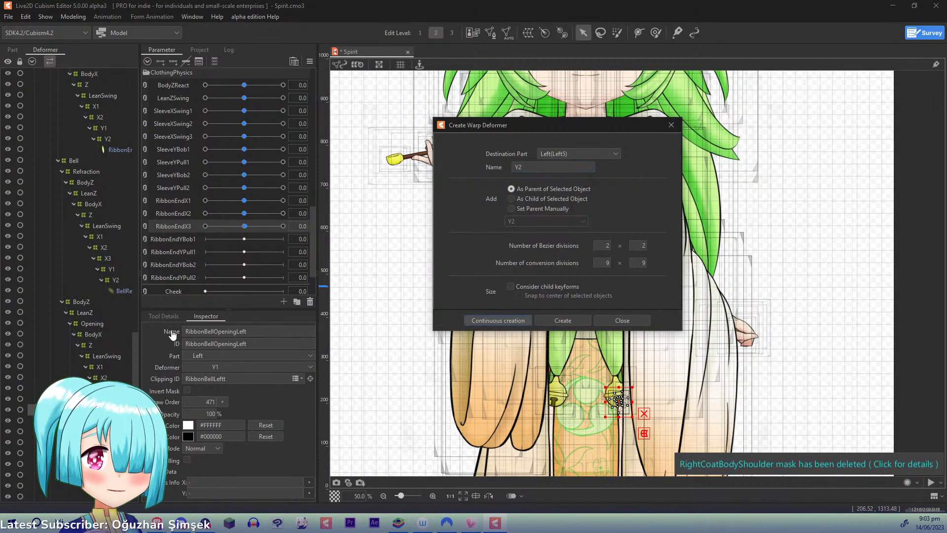
# - Create a warp deformer named Y1 as parent of the RibbonBellLeftt mesh, inside X3
pyautogui.moveTo(137, 364); pyautogui.dragTo(136, 386)
pyautogui.click(123, 474)
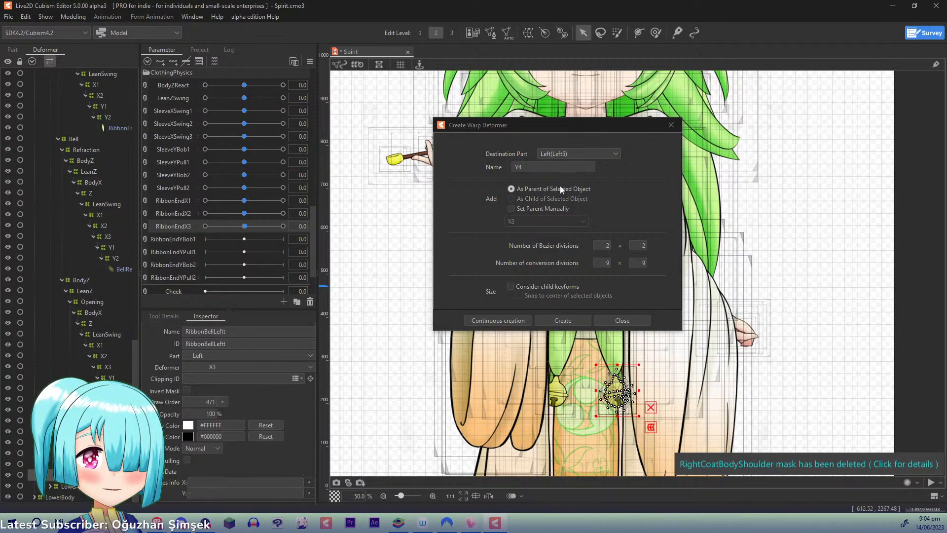
pyautogui.click(555, 171)
pyautogui.press('BackSpace')
pyautogui.write('1')
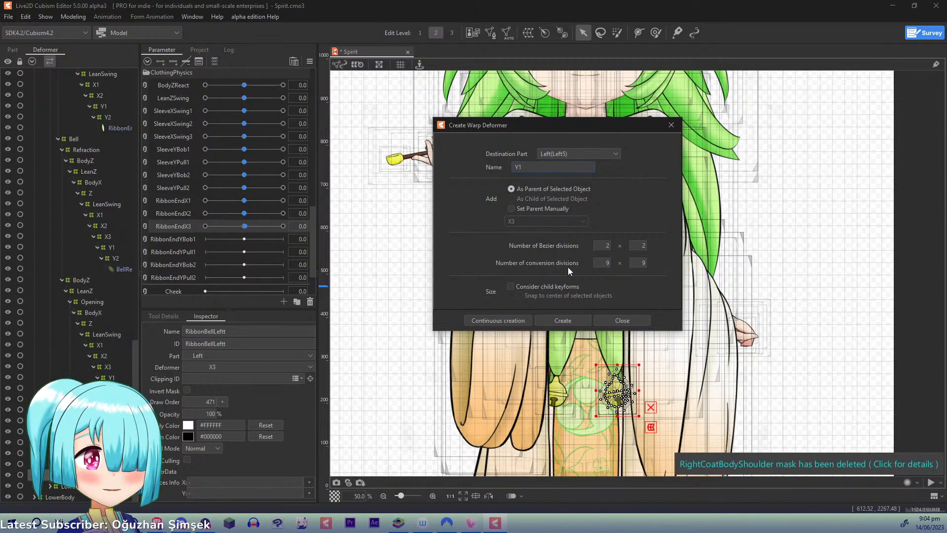
pyautogui.click(480, 321)
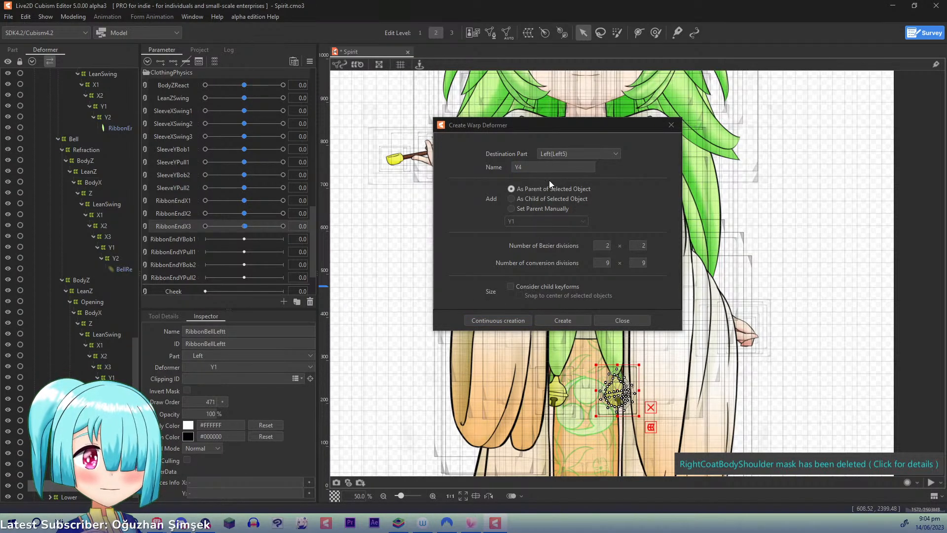
# - Add a warp deformer named Y2 as direct parent of RibbonBellLeftt, inside its Y1, and finish creating deformers
pyautogui.press('BackSpace')
pyautogui.write('2')
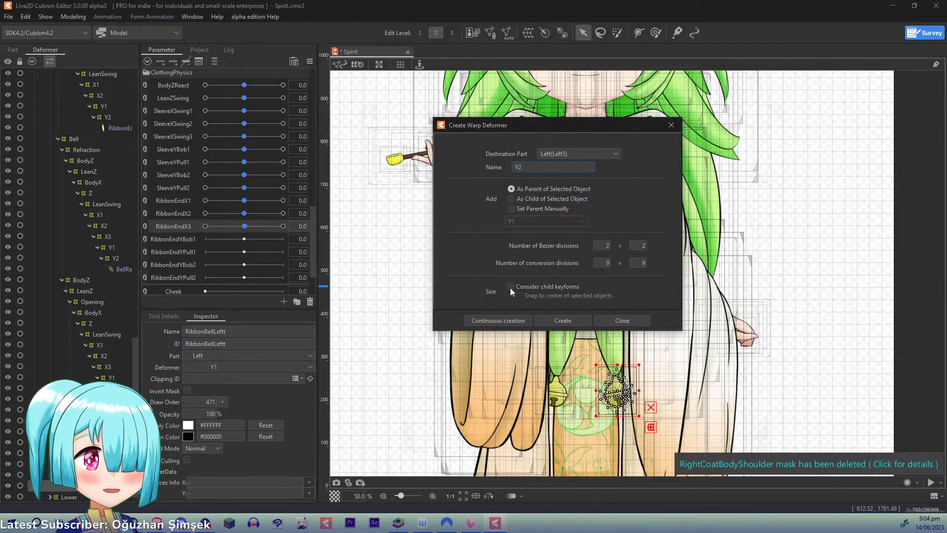
pyautogui.click(496, 321)
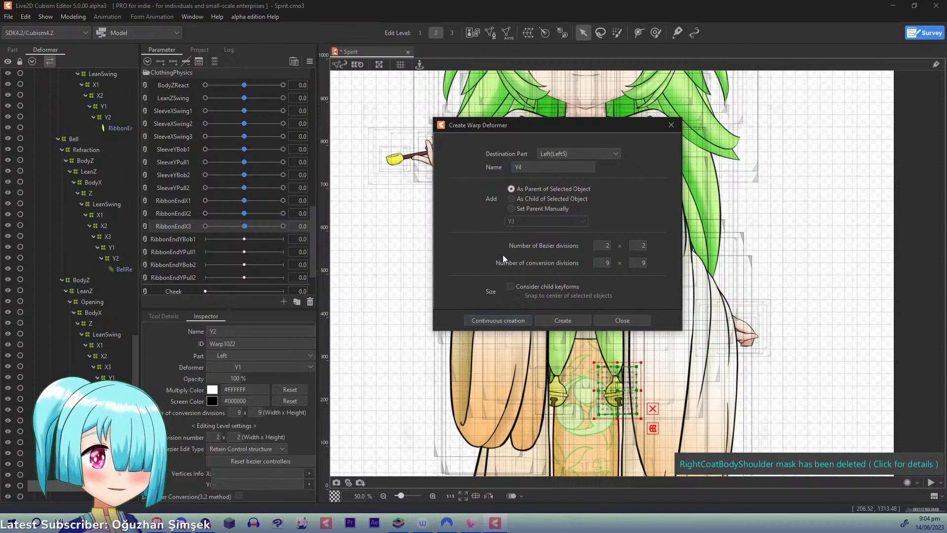
pyautogui.click(671, 126)
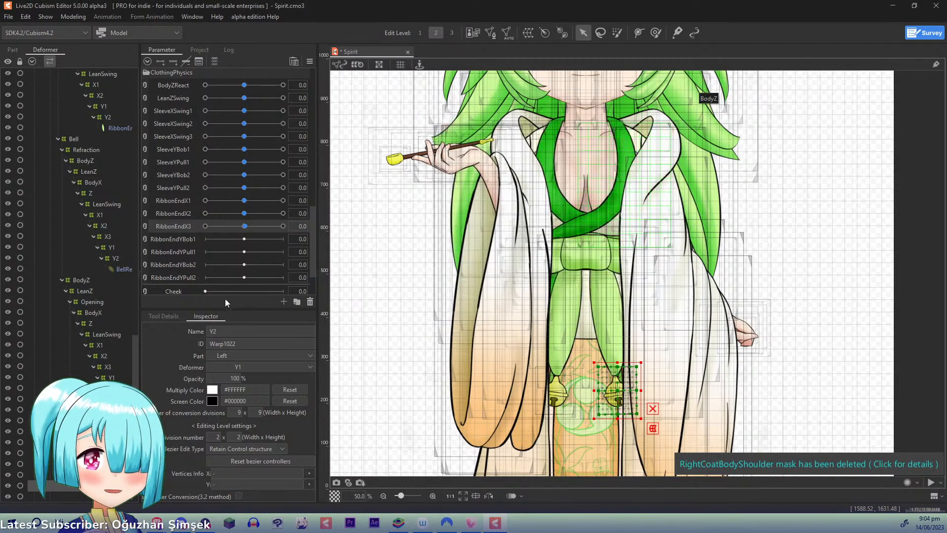
# - Add three keys on RibbonEndYBob1 to the right ribbon end's Y1 warp deformer
pyautogui.scroll(2, 135, 356)
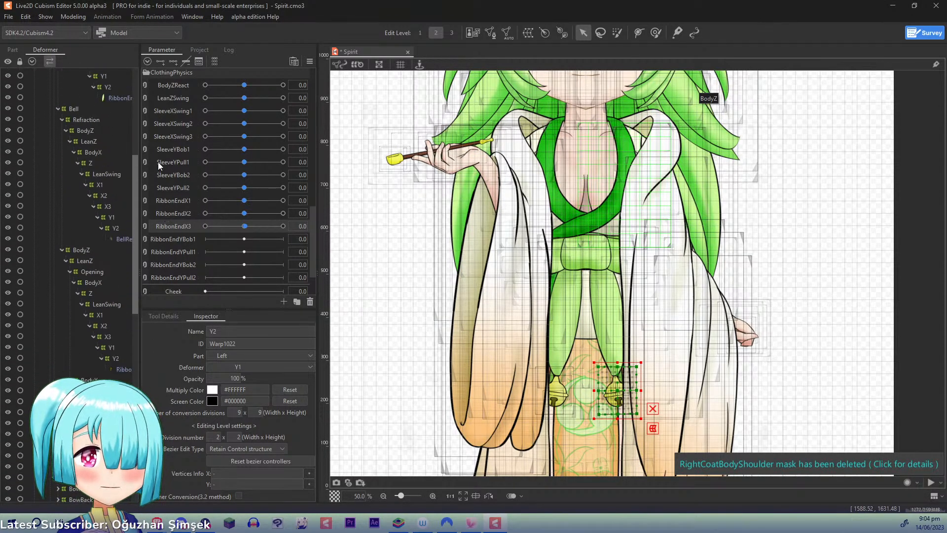
pyautogui.scroll(1, 117, 196)
pyautogui.click(104, 187)
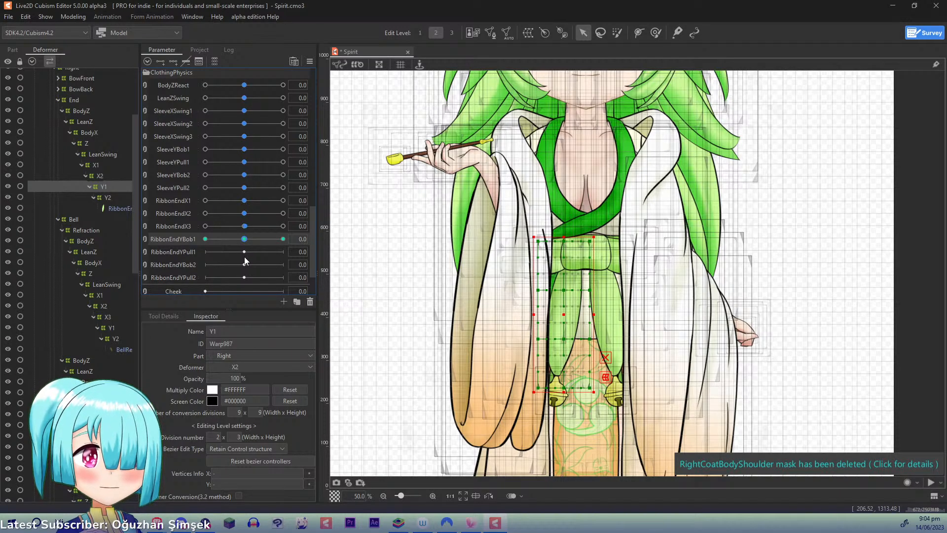
# - Set the Bezier division number to 2 x 2 on the right ribbon end's Y1 and Y2 deformers
pyautogui.click(236, 437)
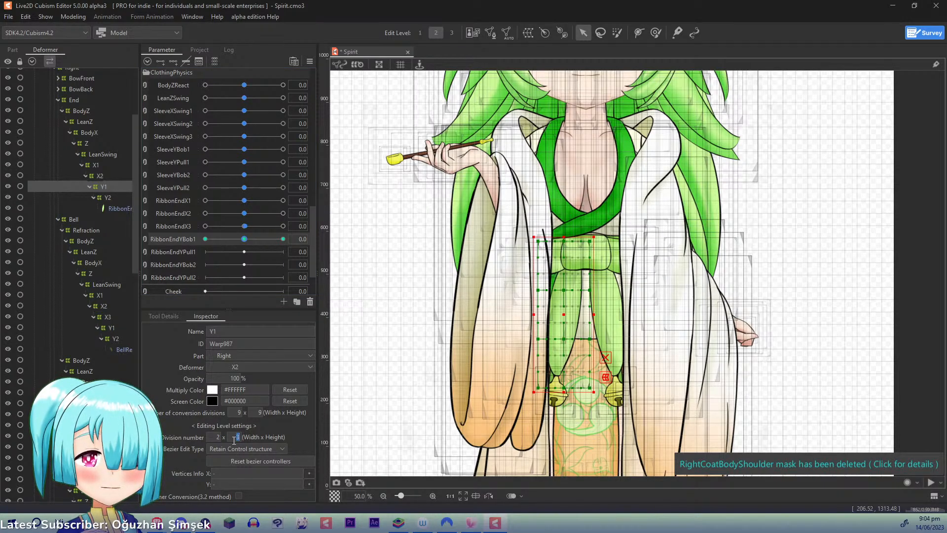
pyautogui.keyDown('ctrl'); pyautogui.click(111, 197); pyautogui.keyUp('ctrl')
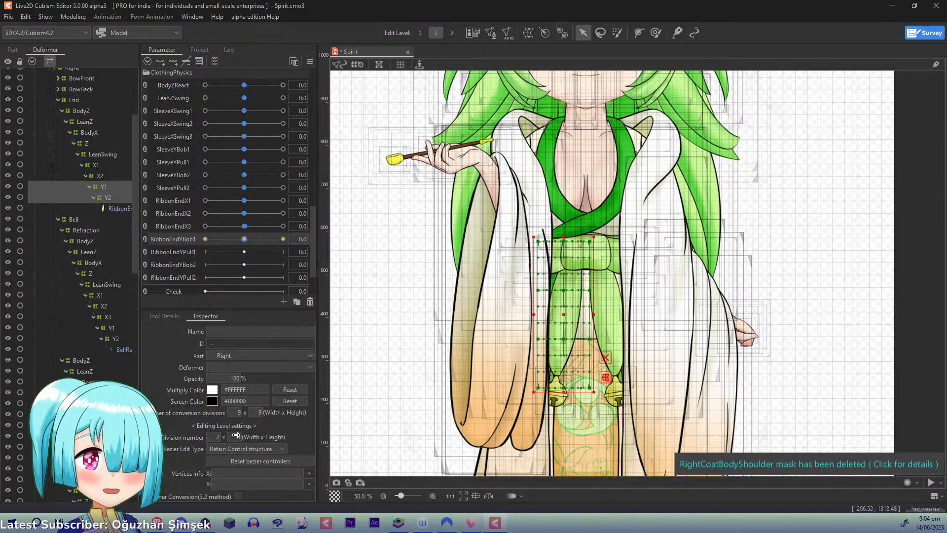
pyautogui.click(94, 187)
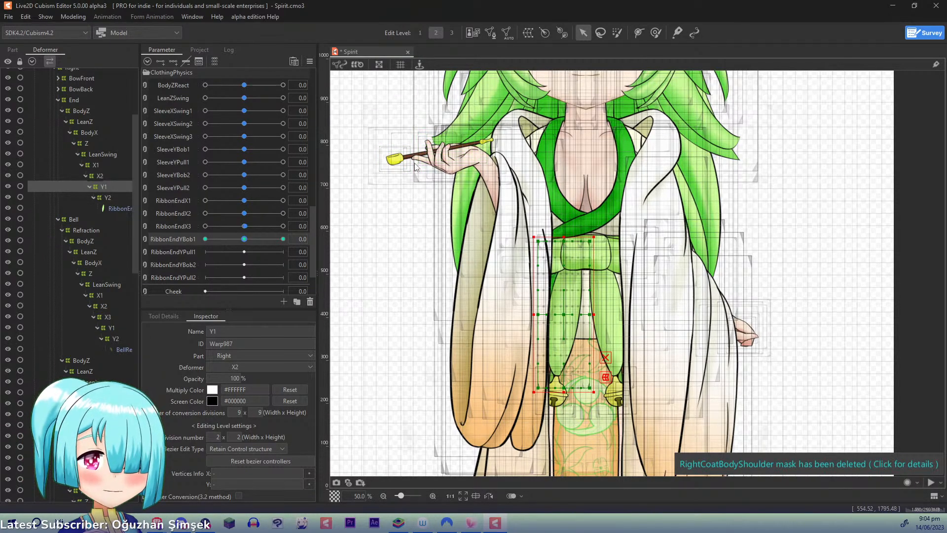
# - Give the left ribbon end's Y1 and Y2 deformers a matching 2 x 2 Bezier division
pyautogui.scroll(1, 416, 167)
pyautogui.moveTo(618, 366); pyautogui.dragTo(630, 261)
pyautogui.scroll(-1, 134, 245)
pyautogui.scroll(-7, 134, 244)
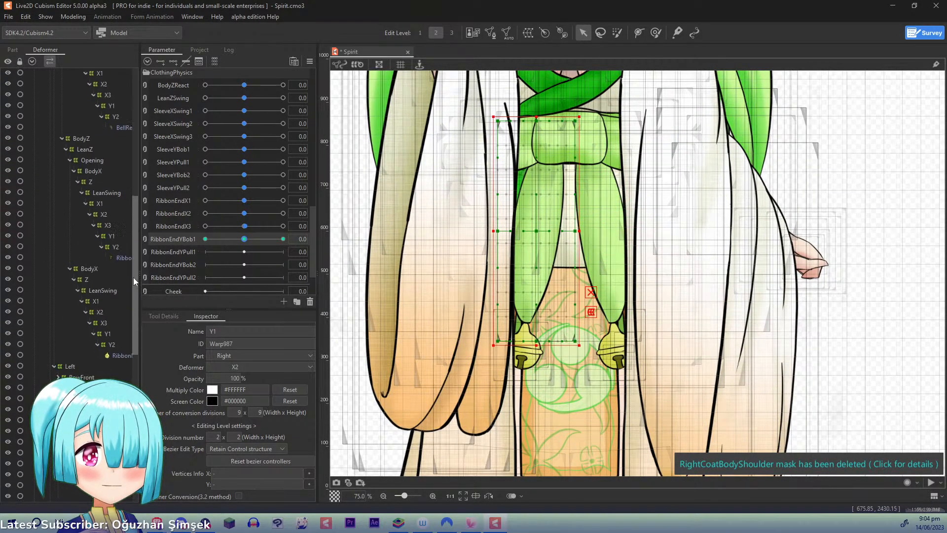
pyautogui.click(103, 330)
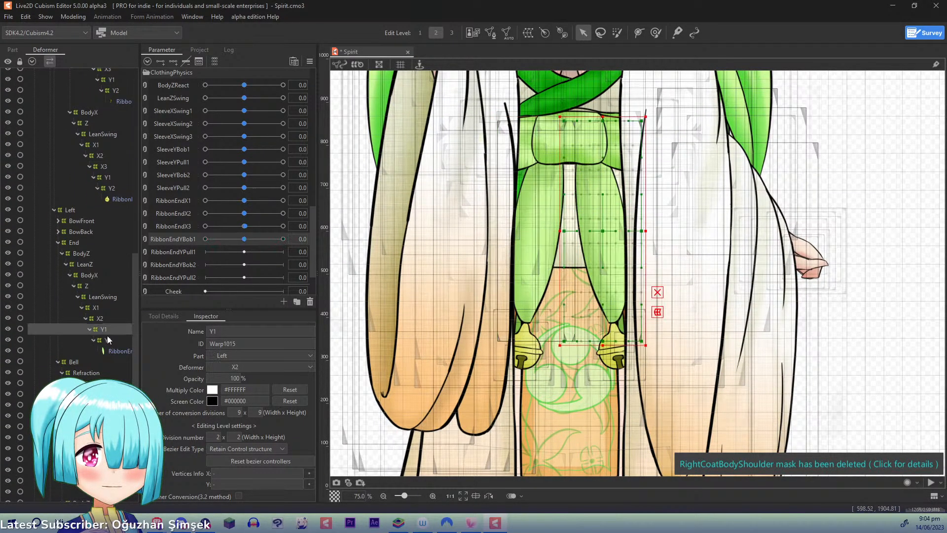
pyautogui.keyDown('ctrl'); pyautogui.click(106, 340); pyautogui.keyUp('ctrl')
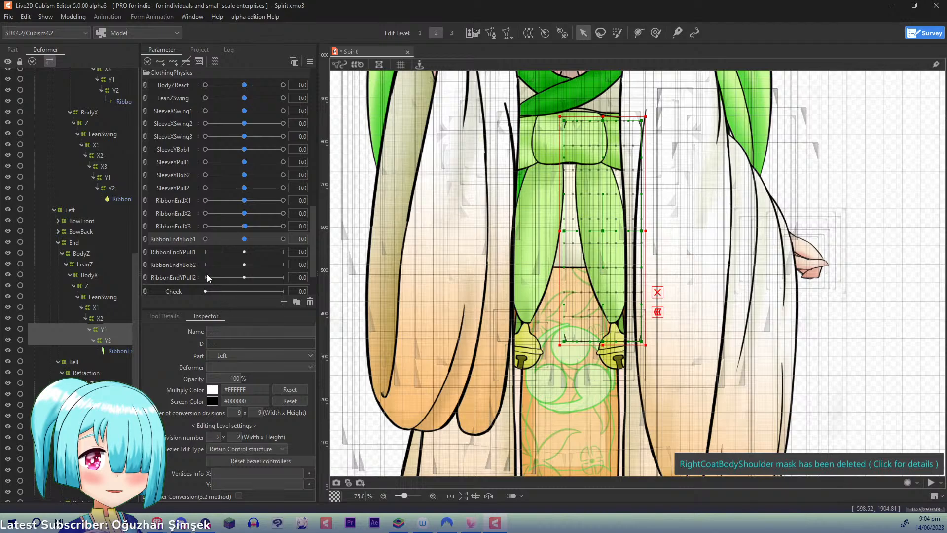
pyautogui.click(104, 330)
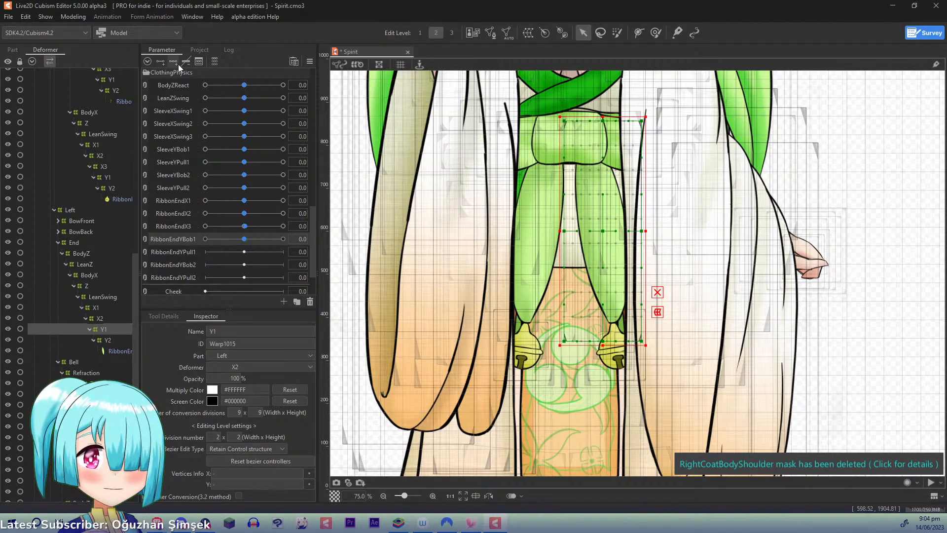
# - At RibbonEndYBob1 1.0, raise the centre control point of the right ribbon end's Y1 deformer and compare with the default pose
pyautogui.moveTo(133, 264); pyautogui.dragTo(150, 123)
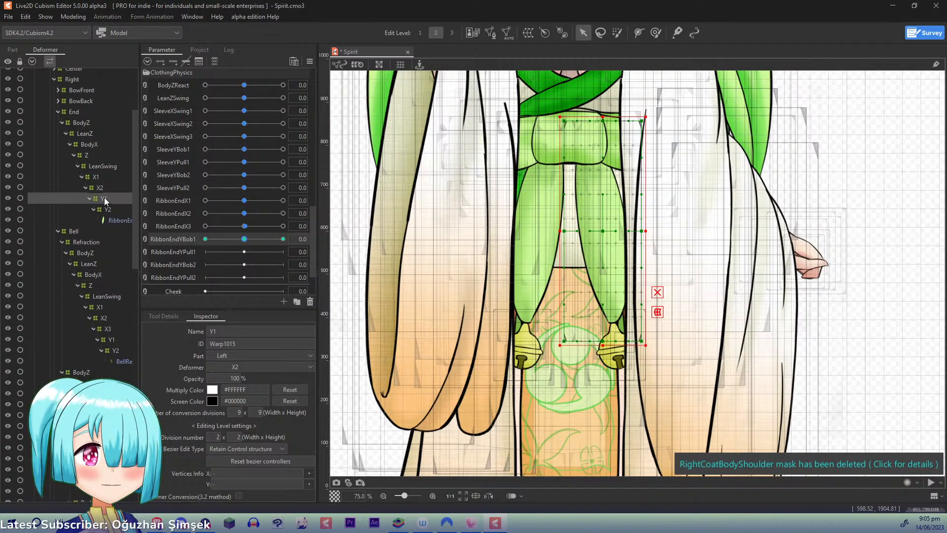
pyautogui.keyDown('ctrl'); pyautogui.click(105, 199); pyautogui.keyUp('ctrl')
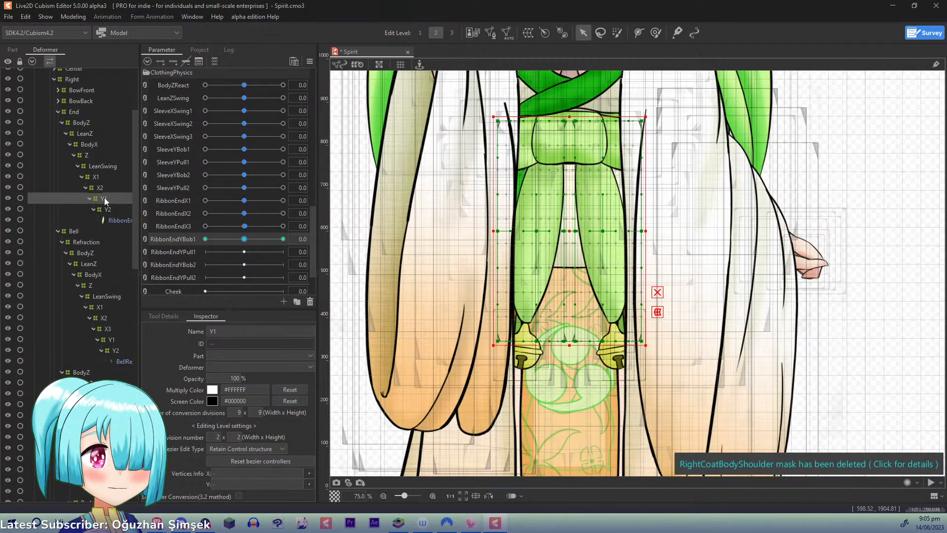
pyautogui.click(104, 199)
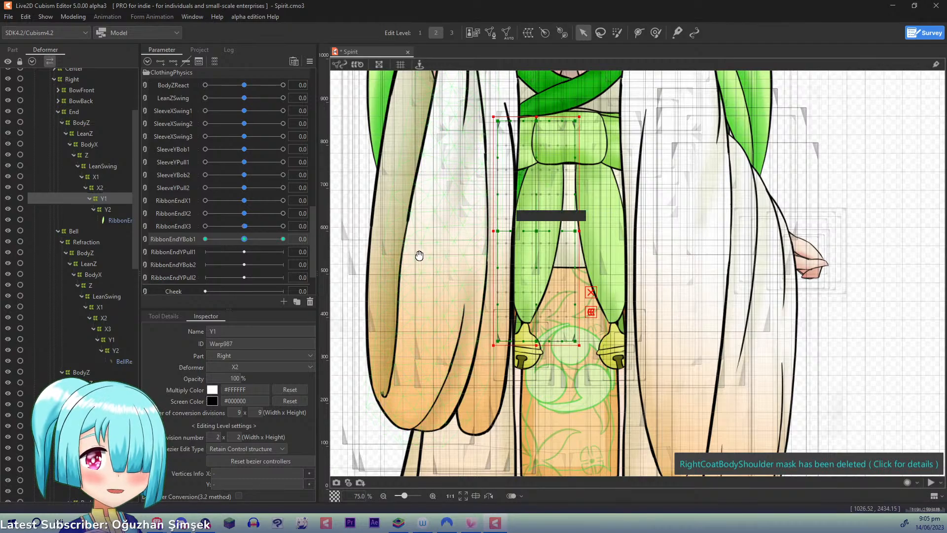
pyautogui.moveTo(503, 233); pyautogui.dragTo(426, 251)
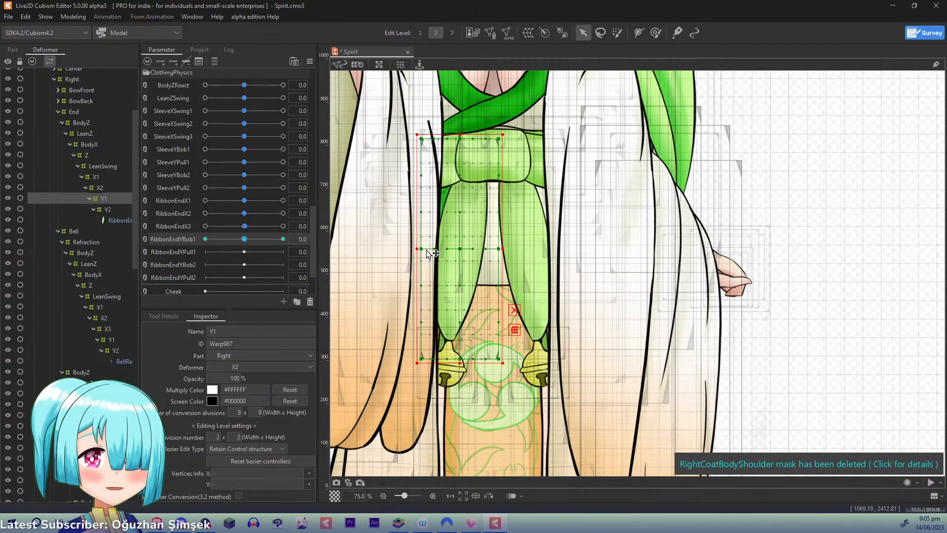
pyautogui.moveTo(244, 239); pyautogui.dragTo(299, 238)
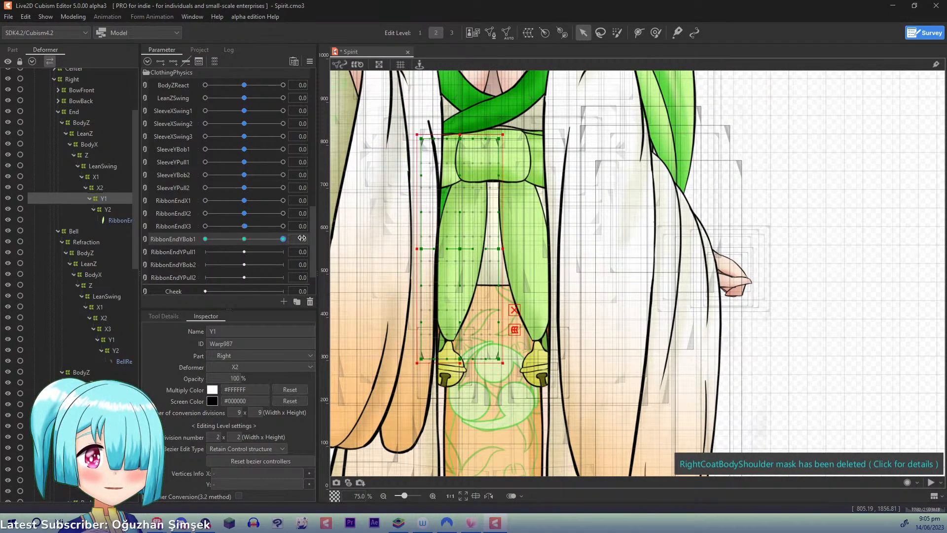
pyautogui.click(514, 310)
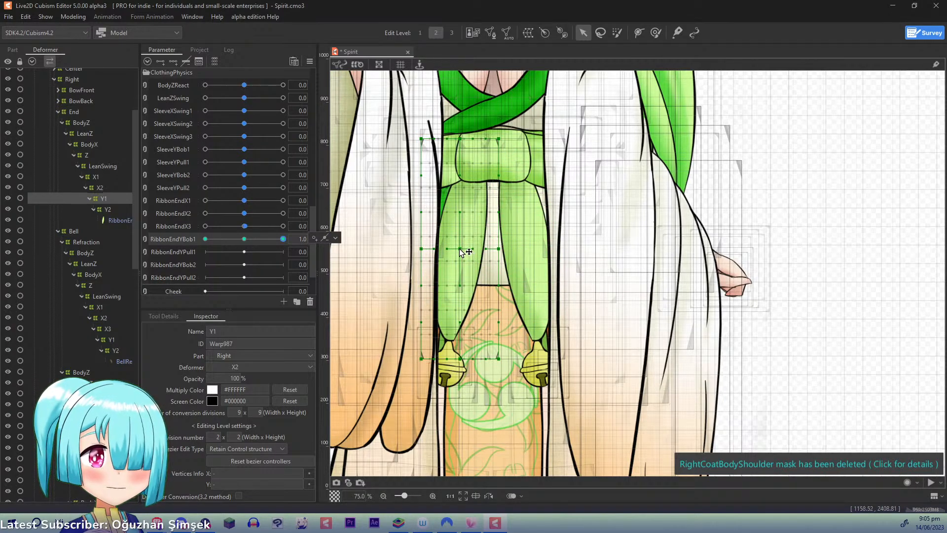
pyautogui.moveTo(461, 249); pyautogui.dragTo(466, 231)
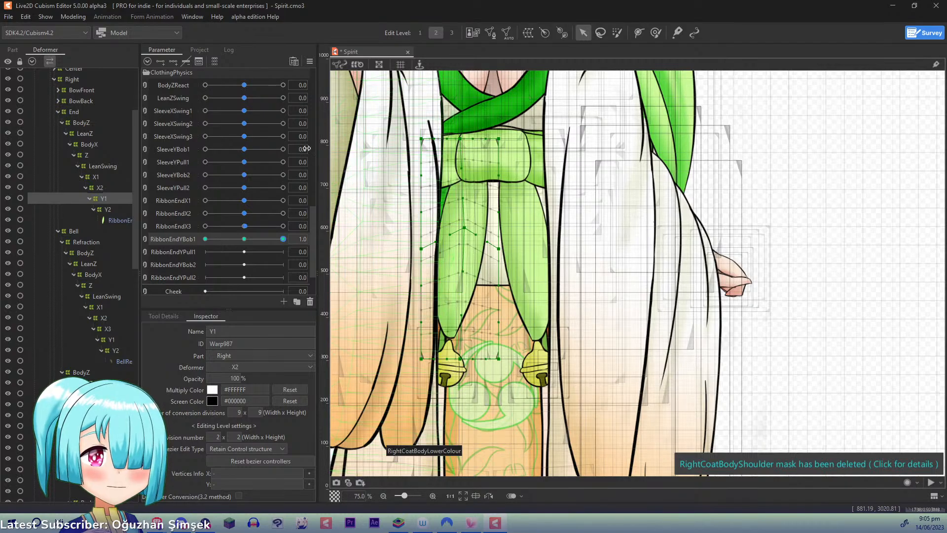
pyautogui.click(247, 238)
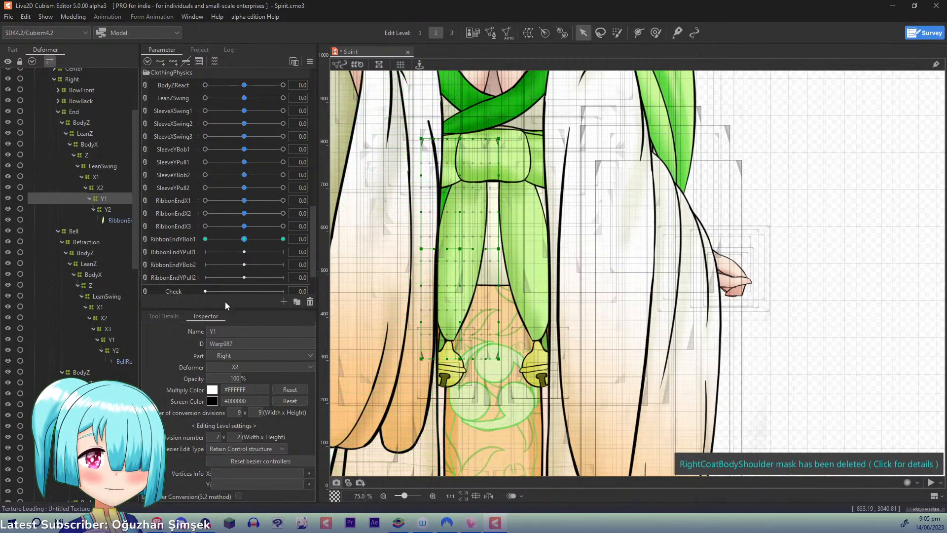
# - At RibbonEndYBob1 1.0, raise the side points of Y1's middle row and the points along its bottom edge
pyautogui.click(283, 239)
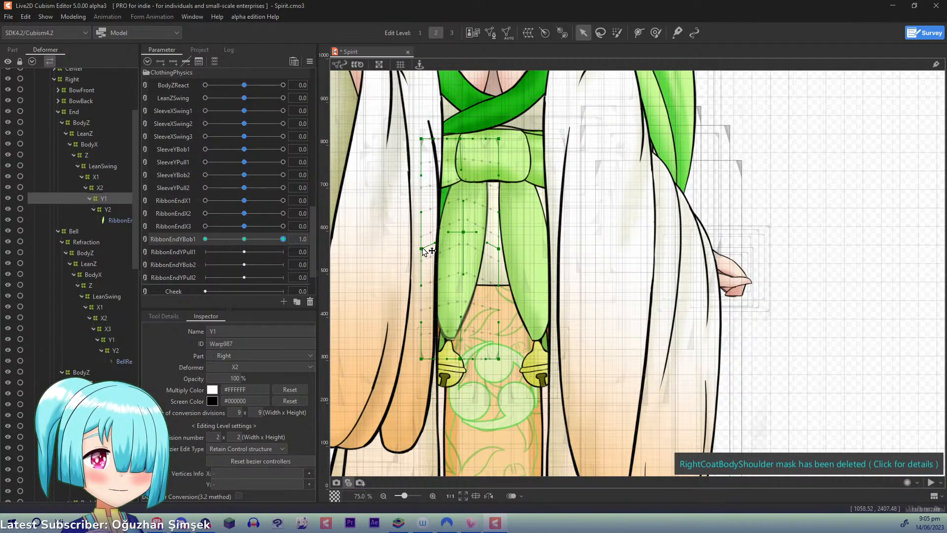
pyautogui.moveTo(421, 249); pyautogui.dragTo(423, 235)
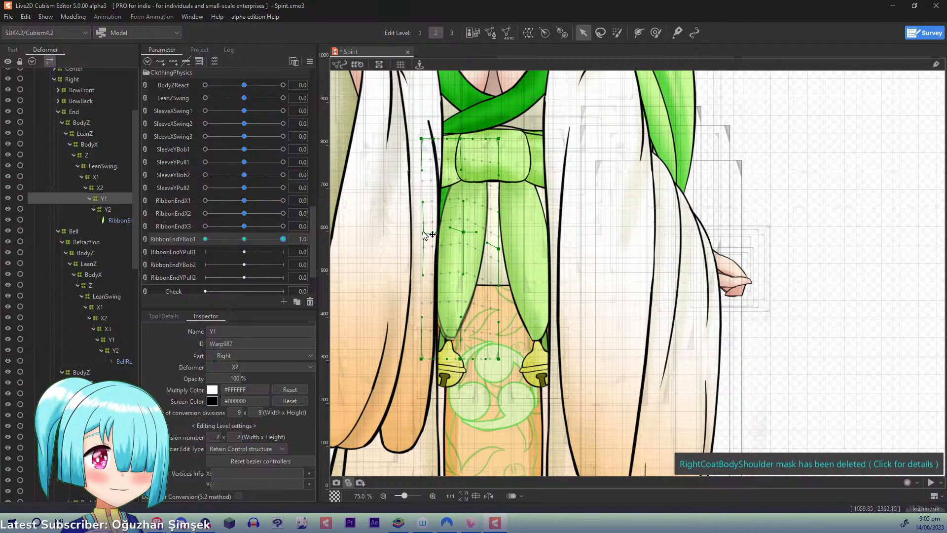
pyautogui.moveTo(500, 248); pyautogui.dragTo(500, 241)
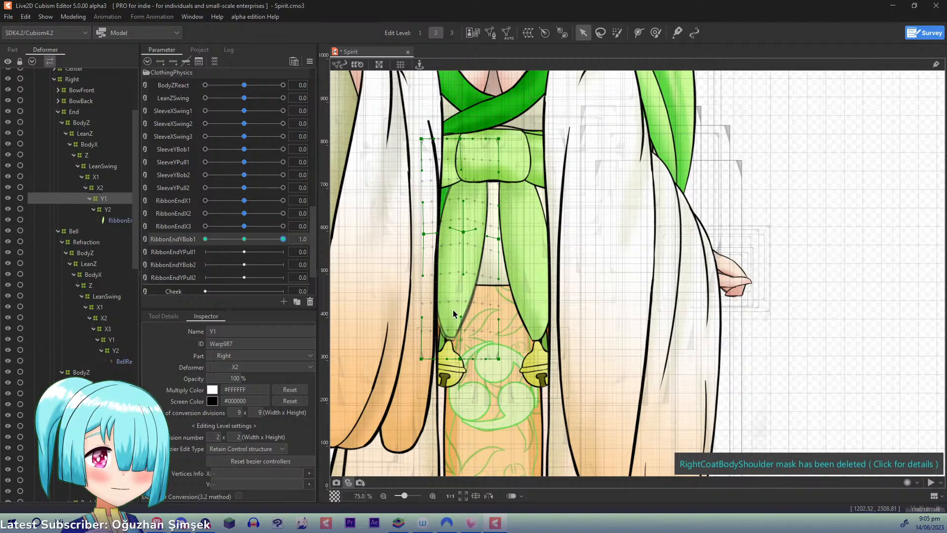
pyautogui.moveTo(464, 359); pyautogui.dragTo(426, 348)
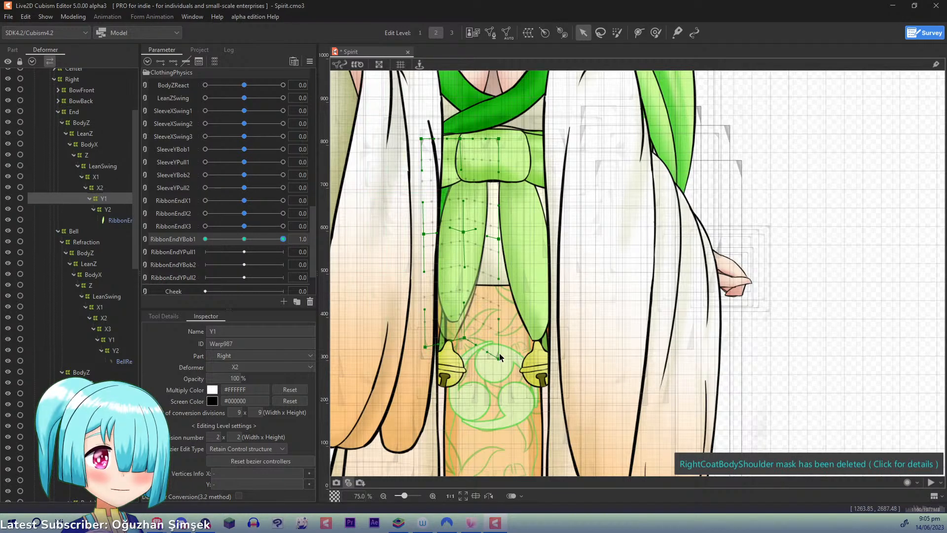
pyautogui.moveTo(499, 359); pyautogui.dragTo(502, 356)
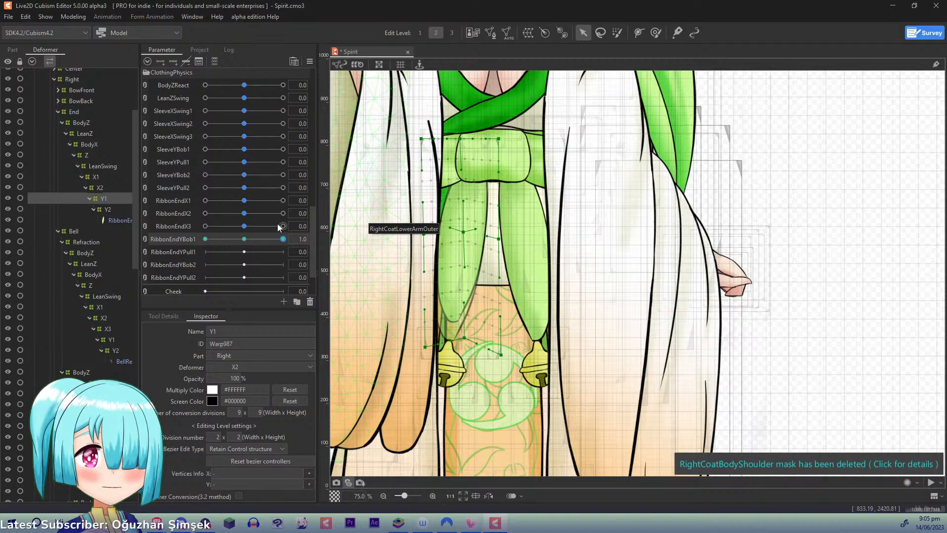
# - At RibbonEndYBob1 -1.0, lower Y1's middle-row and bottom-edge control points, then return the parameter to 0
pyautogui.moveTo(283, 240); pyautogui.dragTo(167, 243)
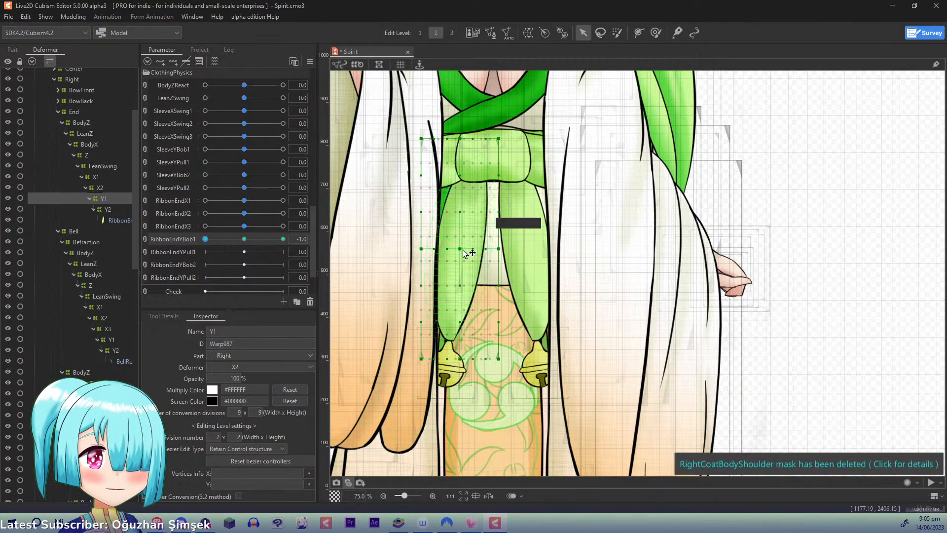
pyautogui.moveTo(460, 250); pyautogui.dragTo(456, 262)
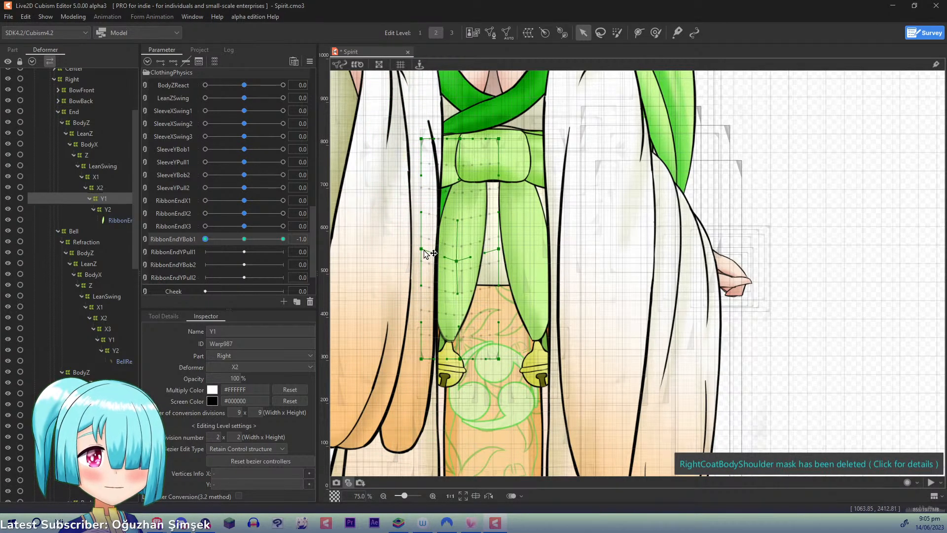
pyautogui.moveTo(422, 250); pyautogui.dragTo(417, 256)
pyautogui.moveTo(498, 250); pyautogui.dragTo(497, 255)
pyautogui.moveTo(462, 359); pyautogui.dragTo(420, 363)
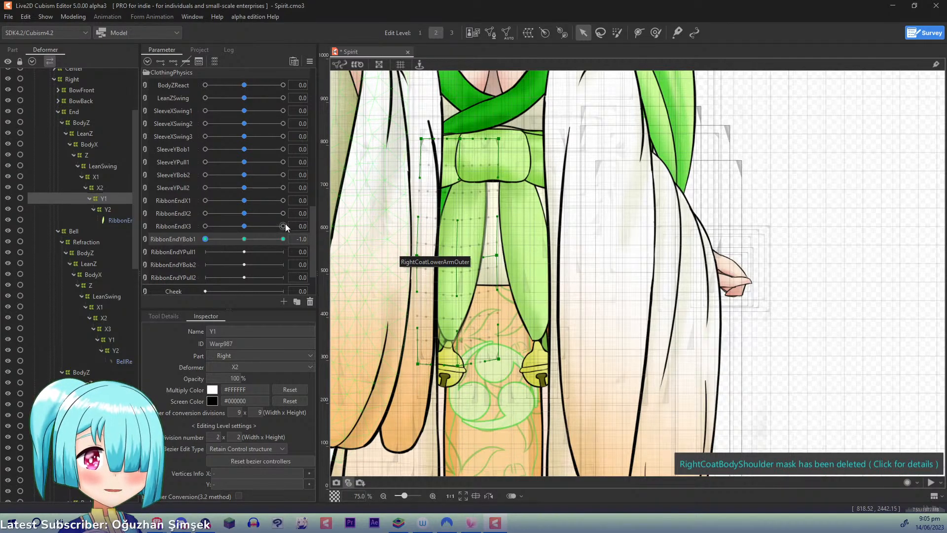
pyautogui.click(244, 239)
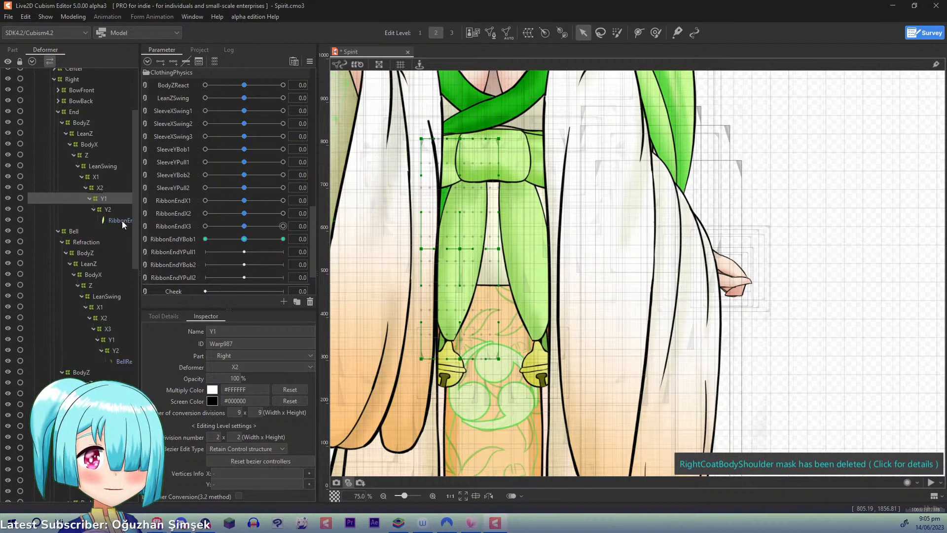
# - Add three keys on RibbonEndYPull1 to the right ribbon end's Y1 and, at 1.0, widen its middle row and narrow its top edge
pyautogui.click(177, 255)
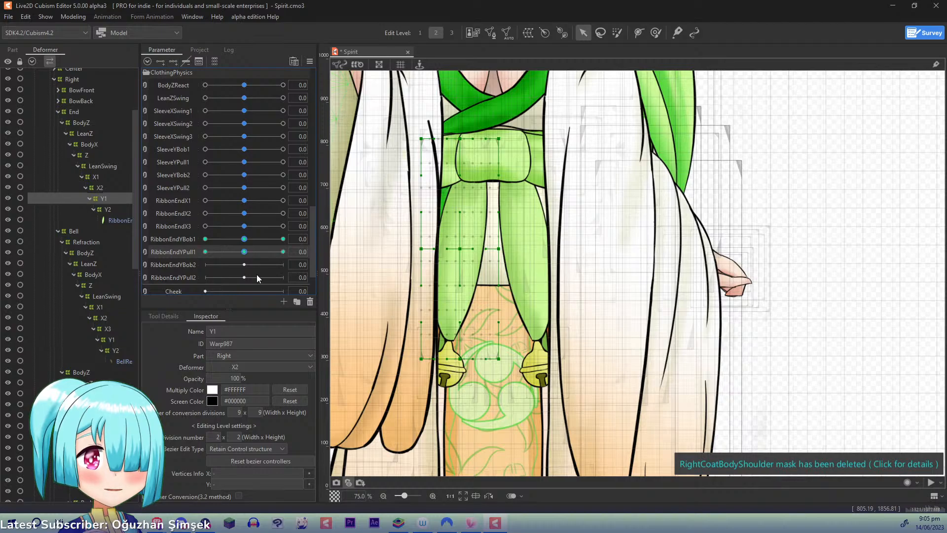
pyautogui.moveTo(250, 254); pyautogui.dragTo(287, 251)
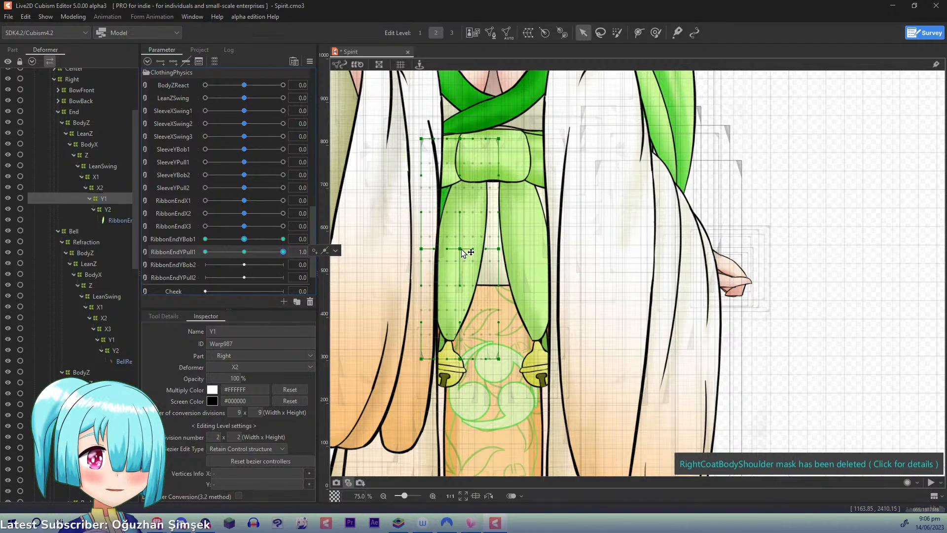
pyautogui.moveTo(461, 249); pyautogui.dragTo(512, 243)
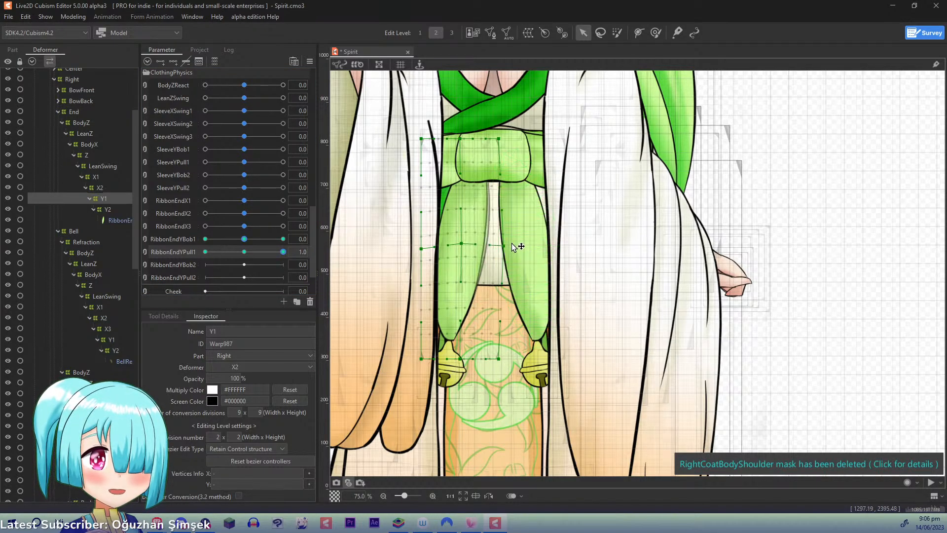
pyautogui.moveTo(421, 248); pyautogui.dragTo(409, 239)
pyautogui.moveTo(422, 139); pyautogui.dragTo(432, 140)
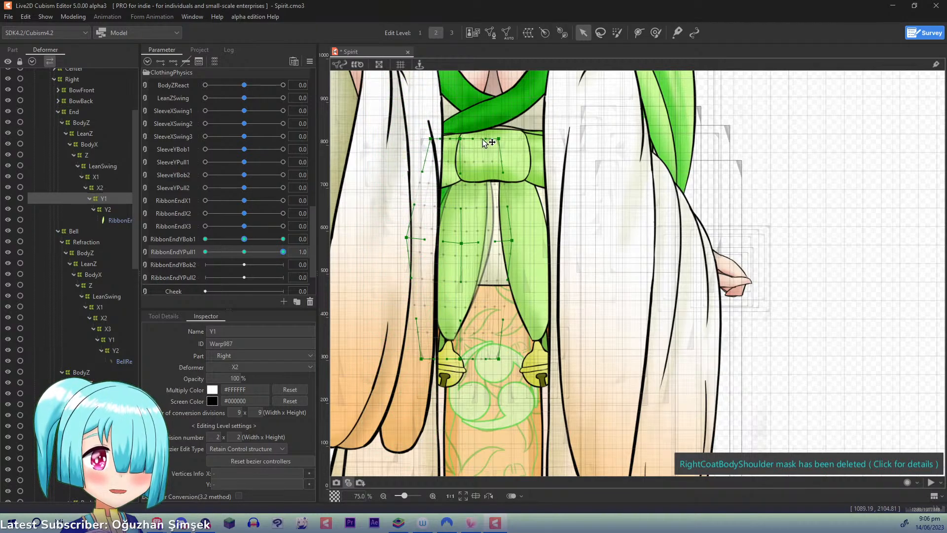
pyautogui.moveTo(500, 137); pyautogui.dragTo(493, 135)
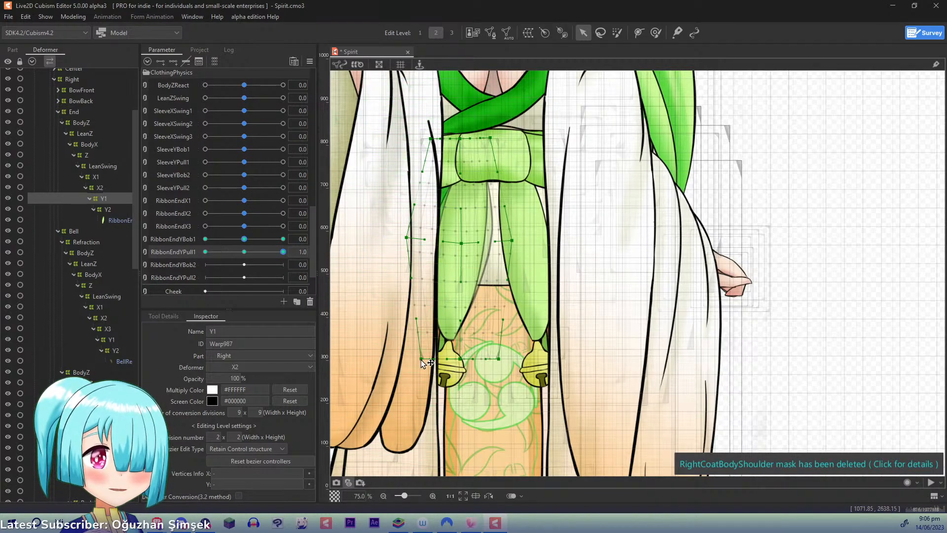
# - Keep Y1's bottom corner in place and angle the lower handles of its middle side points outward at RibbonEndYPull1 1.0
pyautogui.moveTo(421, 357); pyautogui.dragTo(416, 345)
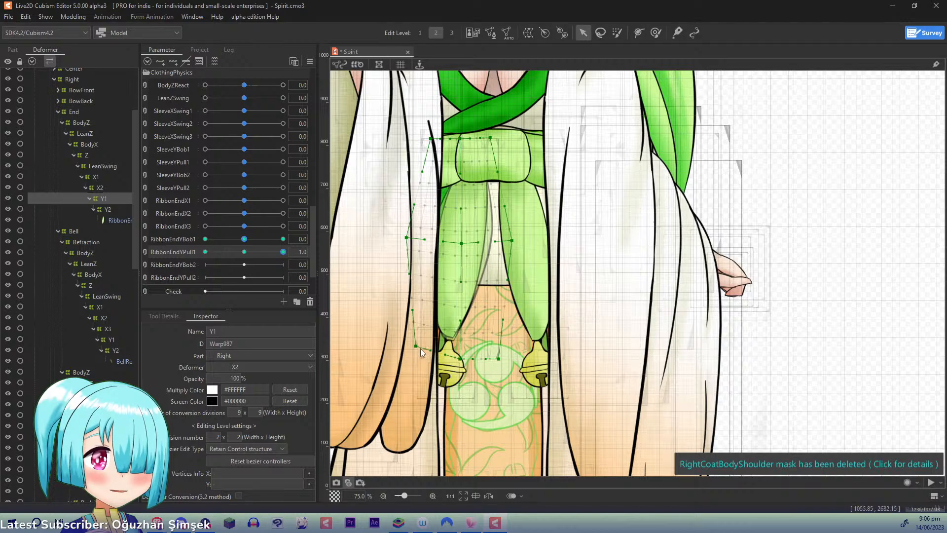
pyautogui.hotkey('ctrl', 'z')
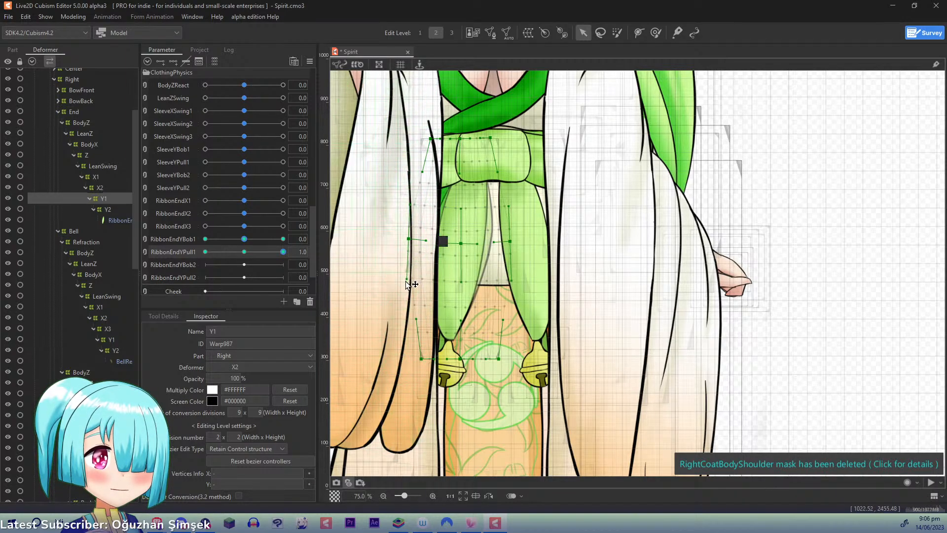
pyautogui.moveTo(408, 279); pyautogui.dragTo(405, 279)
pyautogui.moveTo(514, 280); pyautogui.dragTo(519, 280)
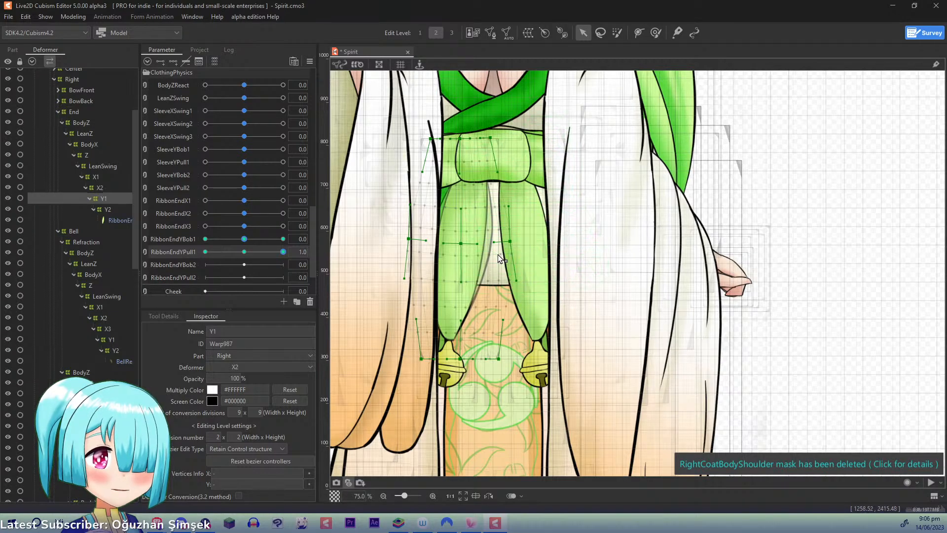
# - At RibbonEndYPull1 -1.0, narrow Y1's middle row and pull its bottom corners inward
pyautogui.moveTo(277, 251); pyautogui.dragTo(205, 251)
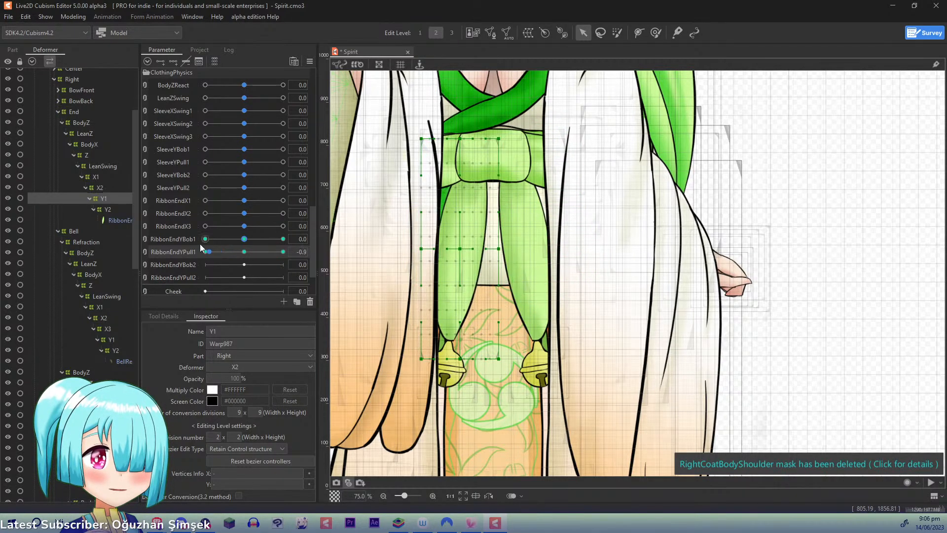
pyautogui.moveTo(422, 249); pyautogui.dragTo(430, 249)
pyautogui.moveTo(500, 249); pyautogui.dragTo(491, 250)
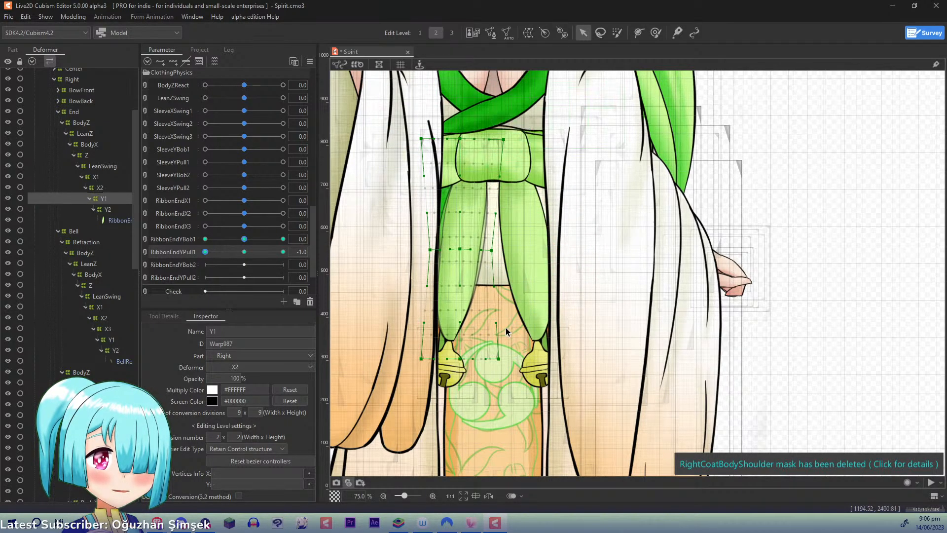
pyautogui.moveTo(499, 358); pyautogui.dragTo(482, 352)
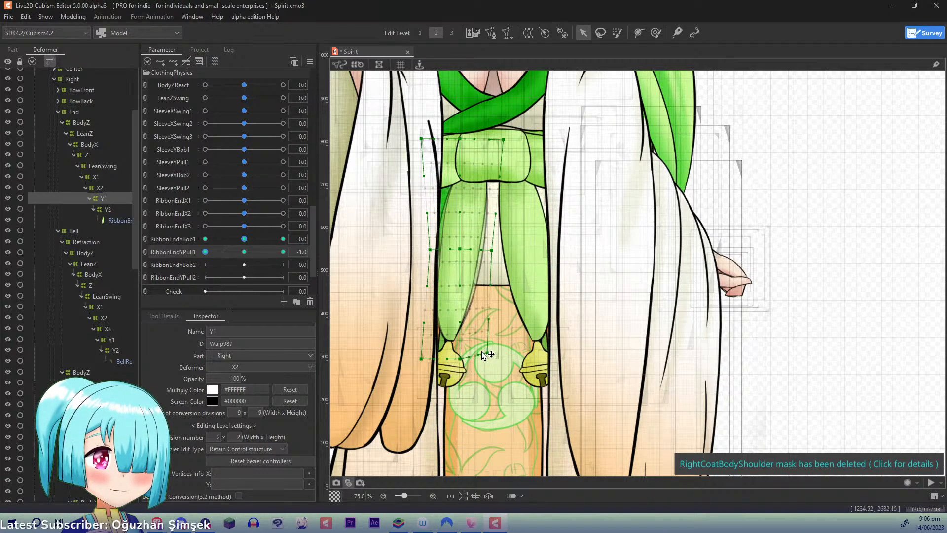
pyautogui.moveTo(422, 357); pyautogui.dragTo(458, 359)
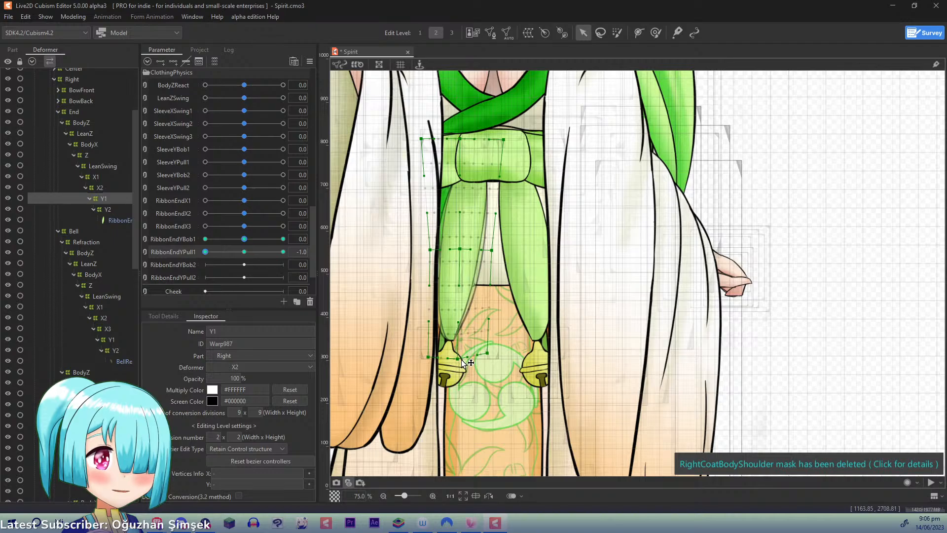
pyautogui.moveTo(432, 250); pyautogui.dragTo(435, 249)
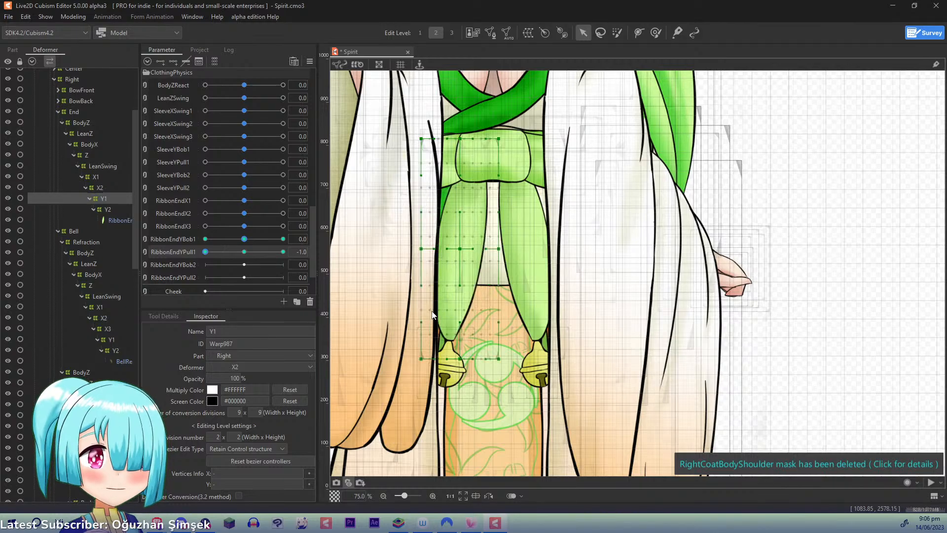
# - Compare the two RibbonEndYPull1 extremes on the right ribbon end, then return the parameter to 0
pyautogui.click(283, 252)
pyautogui.click(205, 252)
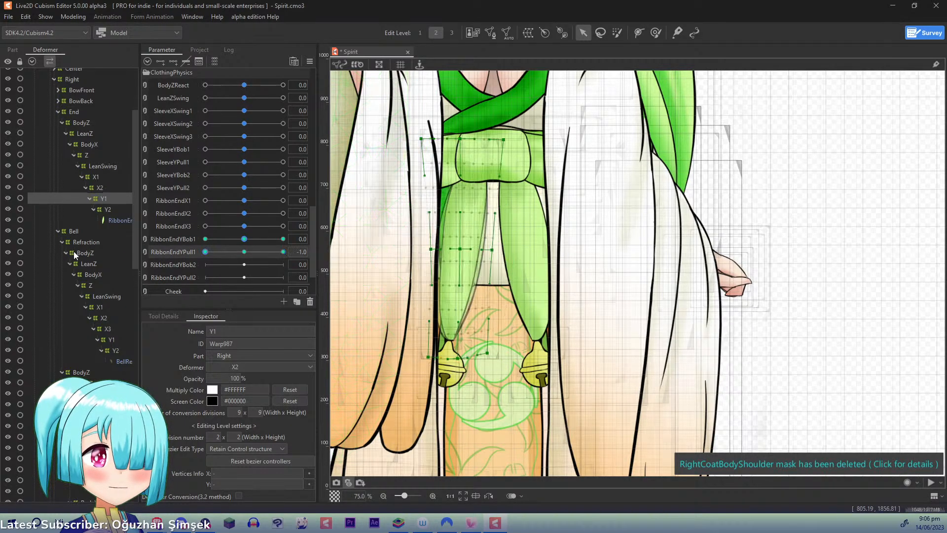
pyautogui.click(310, 63)
pyautogui.click(327, 63)
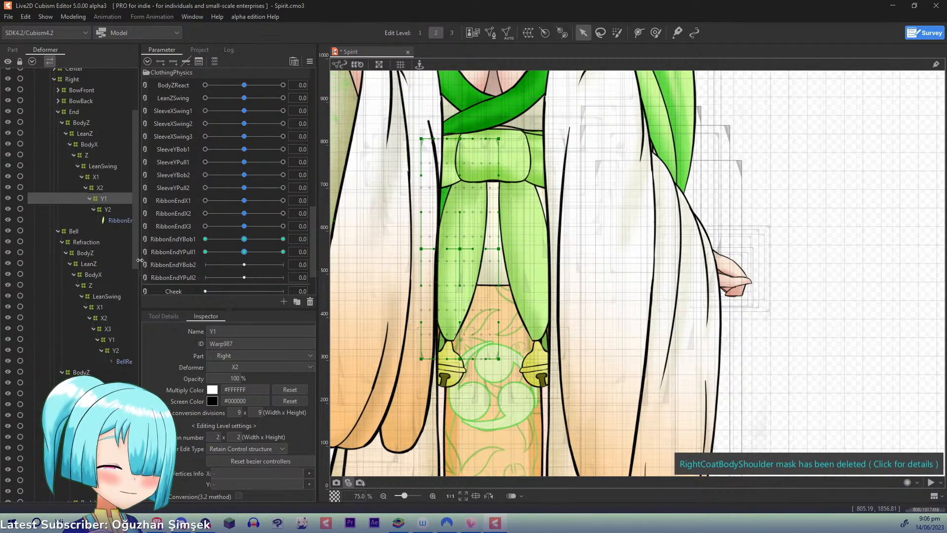
# - Select the right ribbon end's Y2 warp deformer nested inside Y1
pyautogui.click(103, 210)
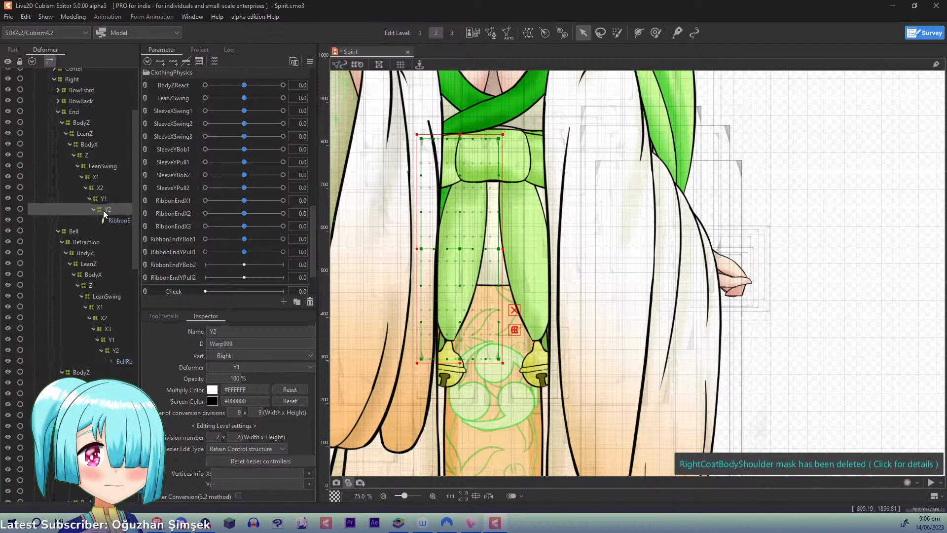
pyautogui.click(105, 199)
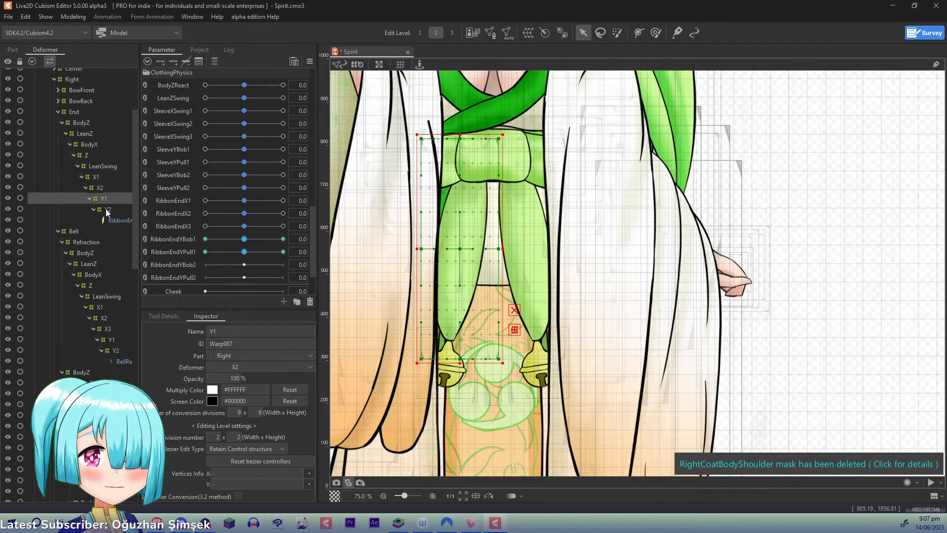
pyautogui.click(106, 211)
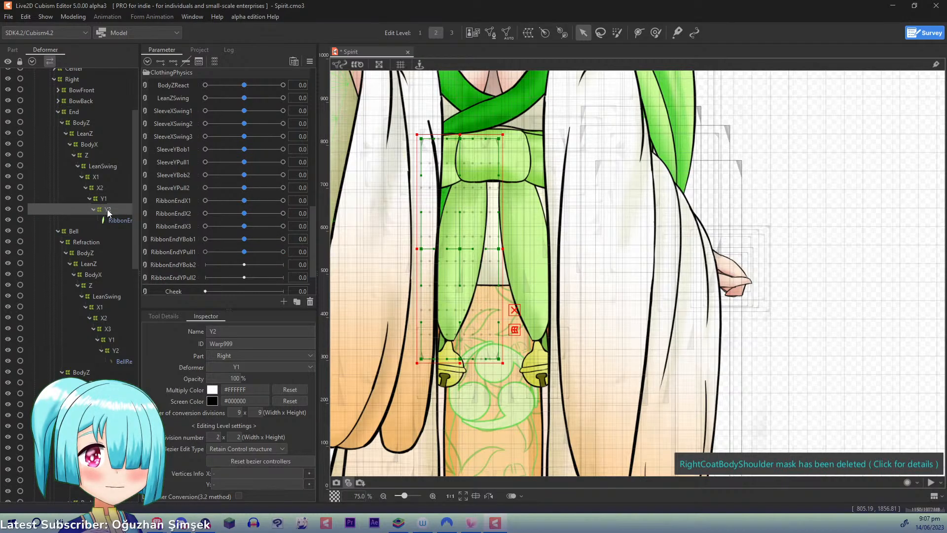
pyautogui.click(169, 238)
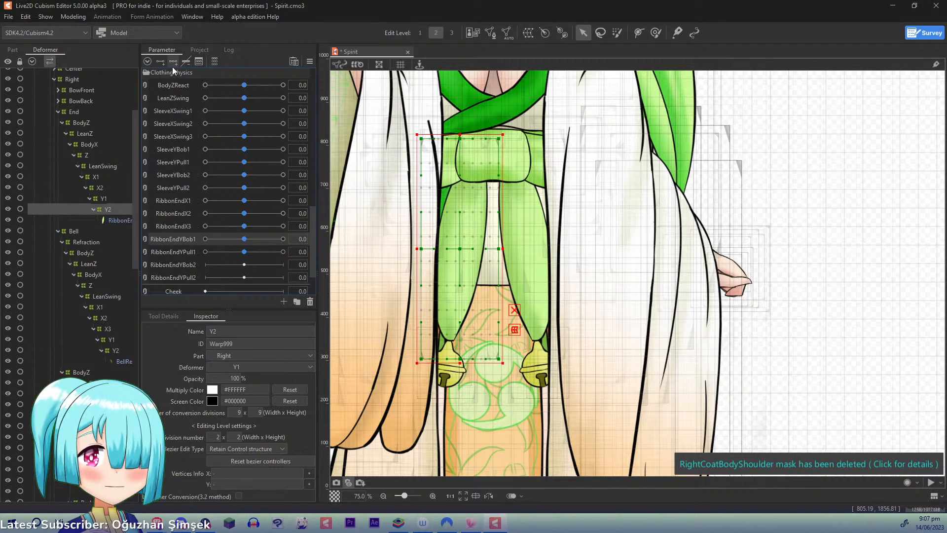
pyautogui.click(173, 63)
pyautogui.moveTo(247, 240); pyautogui.dragTo(314, 243)
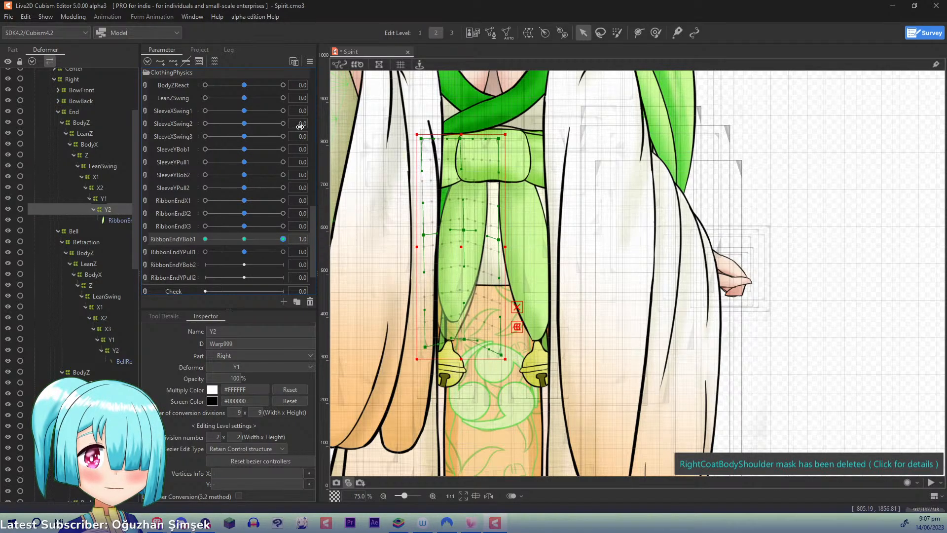
pyautogui.click(244, 239)
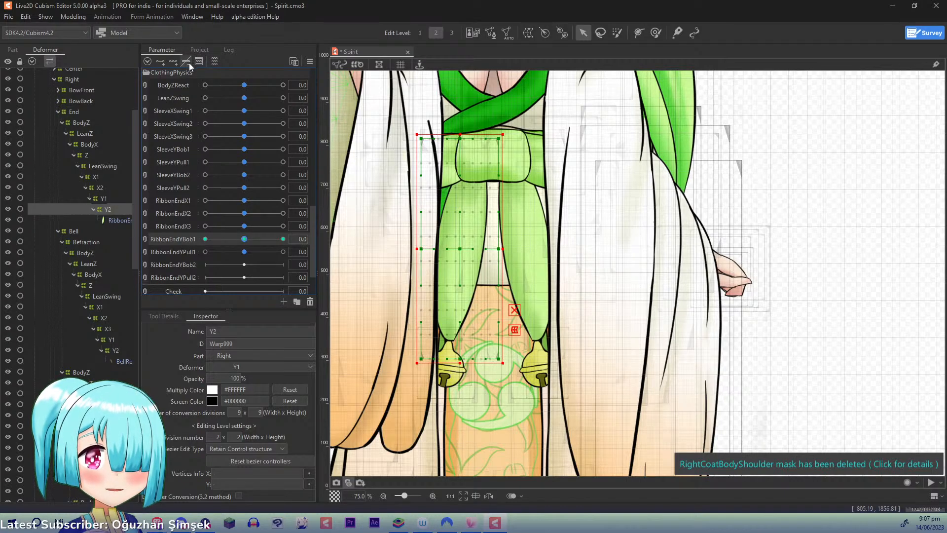
# - Add three keys on RibbonEndYBob2 to the right ribbon end's Y2 and, at 1.0, raise the points along its bottom edge
pyautogui.click(181, 266)
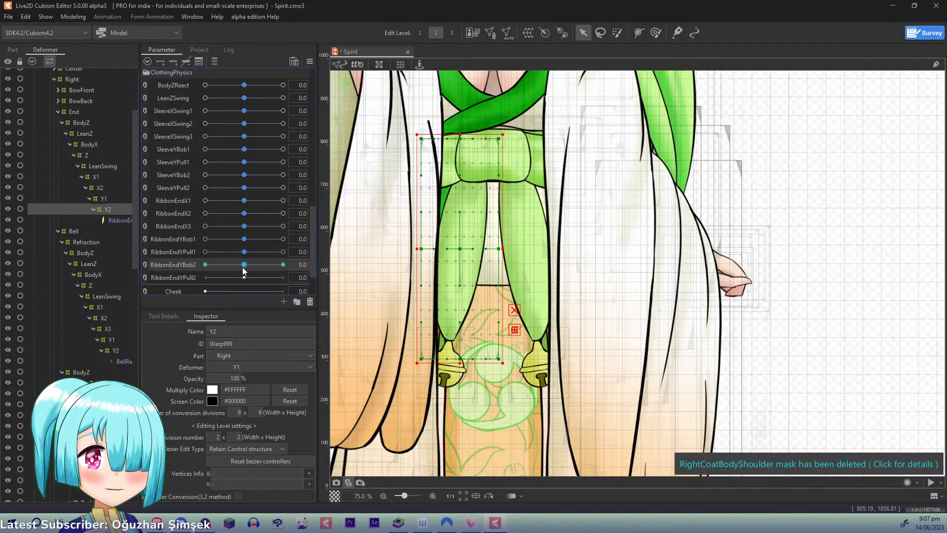
pyautogui.moveTo(243, 267); pyautogui.dragTo(311, 266)
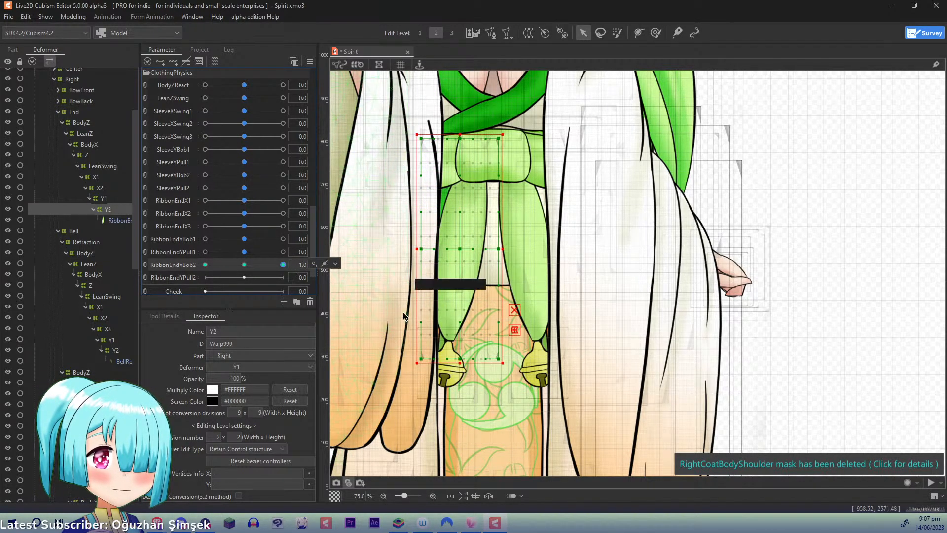
pyautogui.click(422, 358)
pyautogui.moveTo(425, 359); pyautogui.dragTo(466, 331)
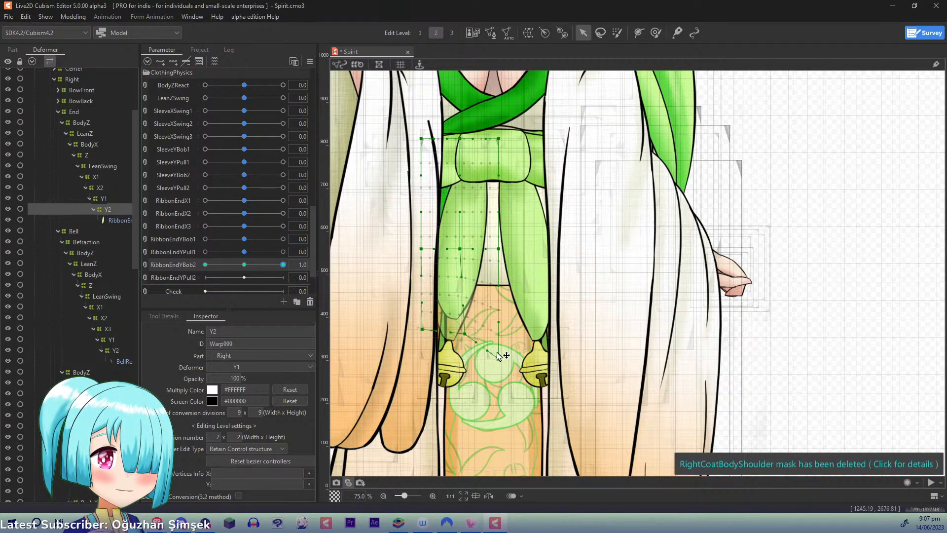
pyautogui.moveTo(498, 358); pyautogui.dragTo(496, 351)
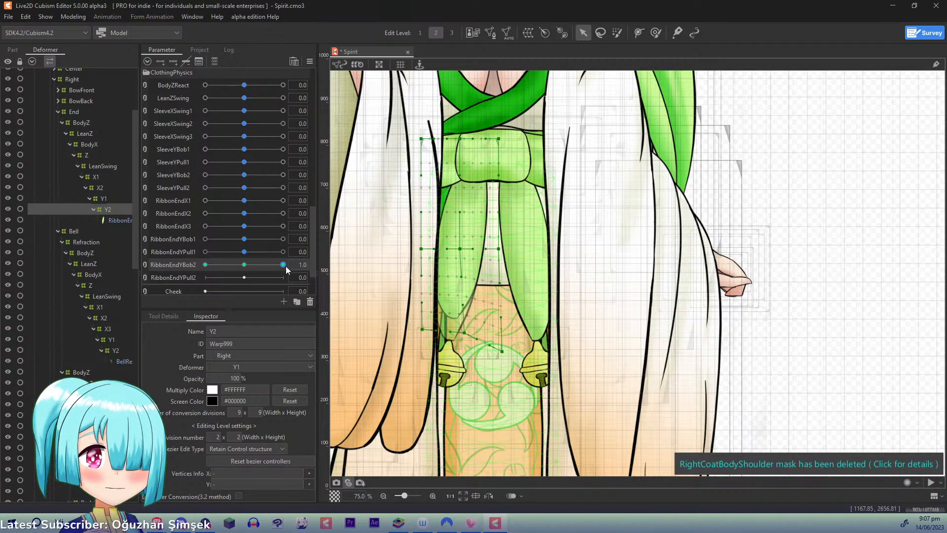
# - At RibbonEndYBob2 -1.0, adjust Y2's bottom-edge control points slightly, then check the motion and return the parameter to 0
pyautogui.moveTo(283, 264); pyautogui.dragTo(63, 264)
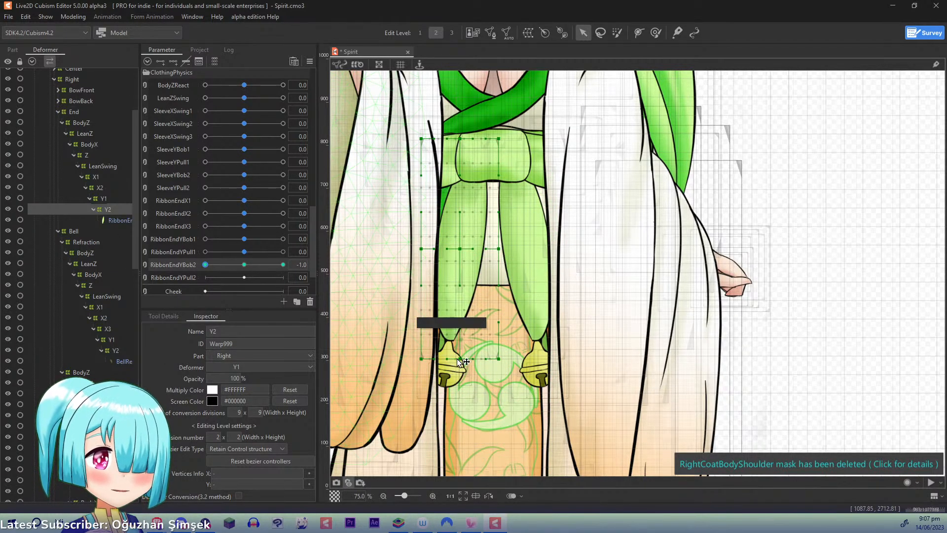
pyautogui.moveTo(456, 359); pyautogui.dragTo(503, 370)
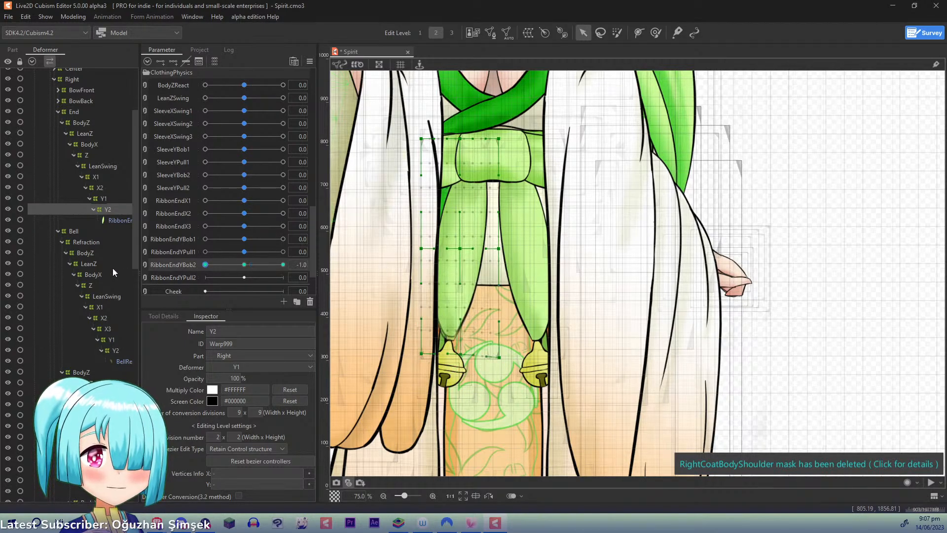
pyautogui.click(310, 66)
pyautogui.click(256, 121)
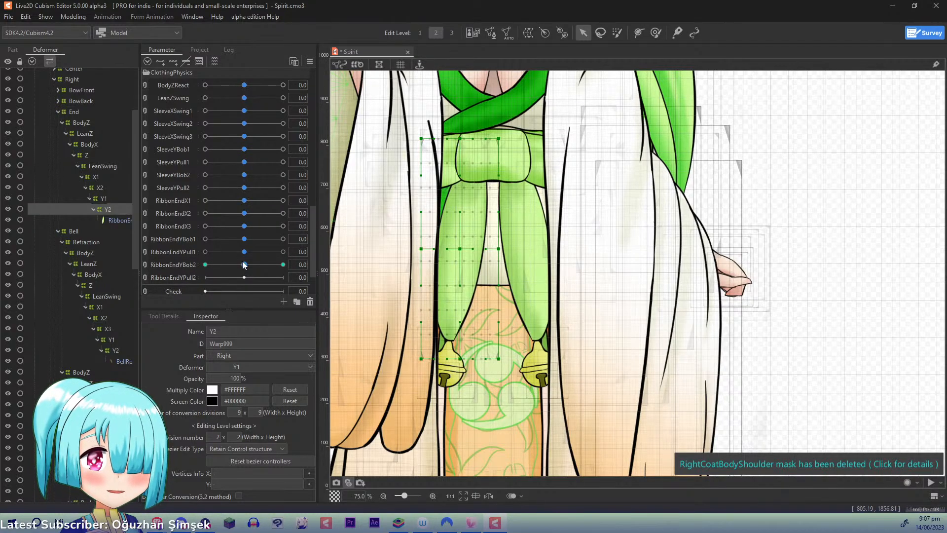
pyautogui.moveTo(243, 265); pyautogui.dragTo(284, 264)
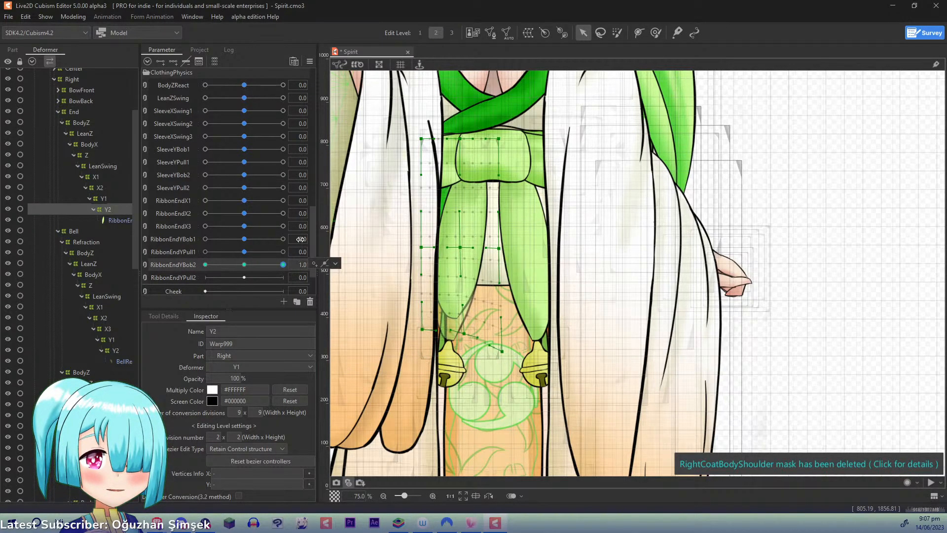
pyautogui.click(246, 265)
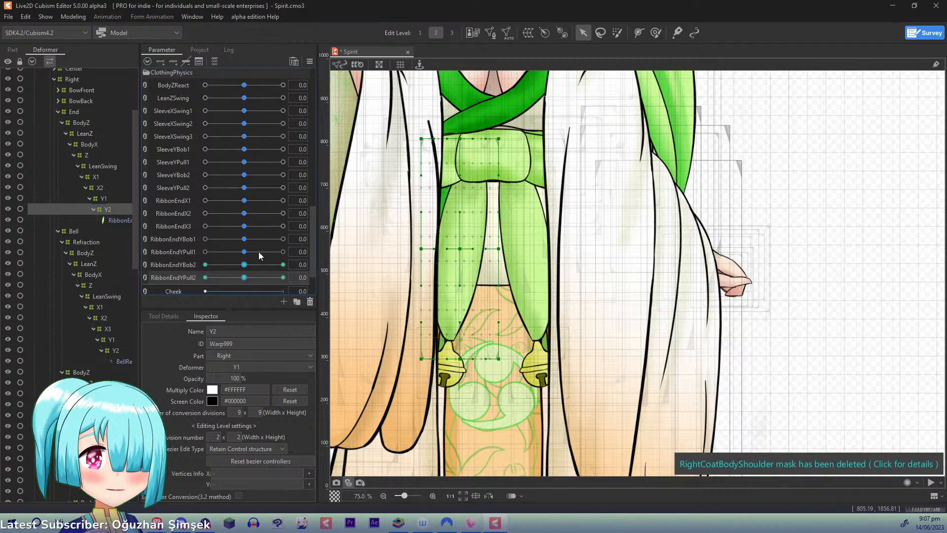
# - Add three keys on RibbonEndYPull2 to Y2, moving its outer bottom corner outward at 1.0 and inward at -1.0, then reset to 0
pyautogui.moveTo(248, 280); pyautogui.dragTo(367, 280)
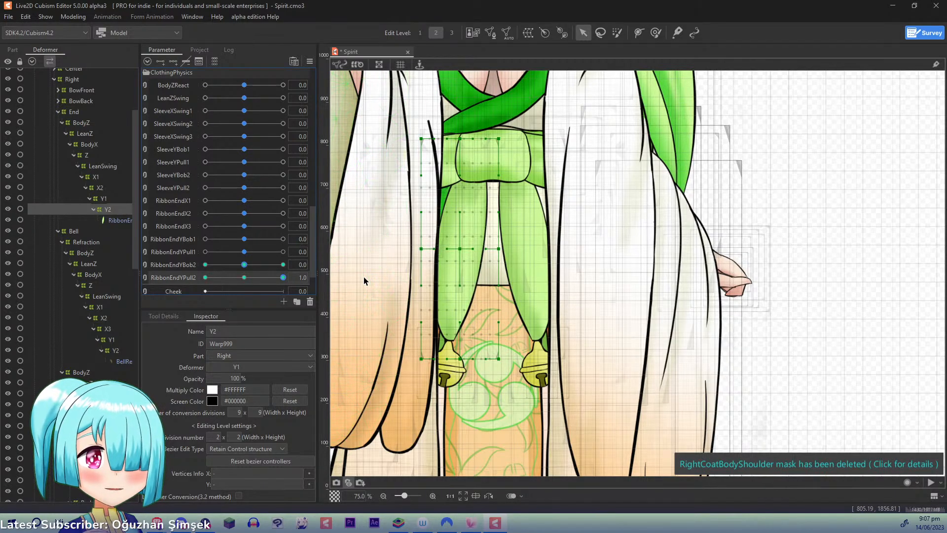
pyautogui.moveTo(421, 359)
pyautogui.mouseDown()
pyautogui.moveTo(412, 359)
pyautogui.moveTo(453, 363)
pyautogui.moveTo(405, 359)
pyautogui.mouseUp()
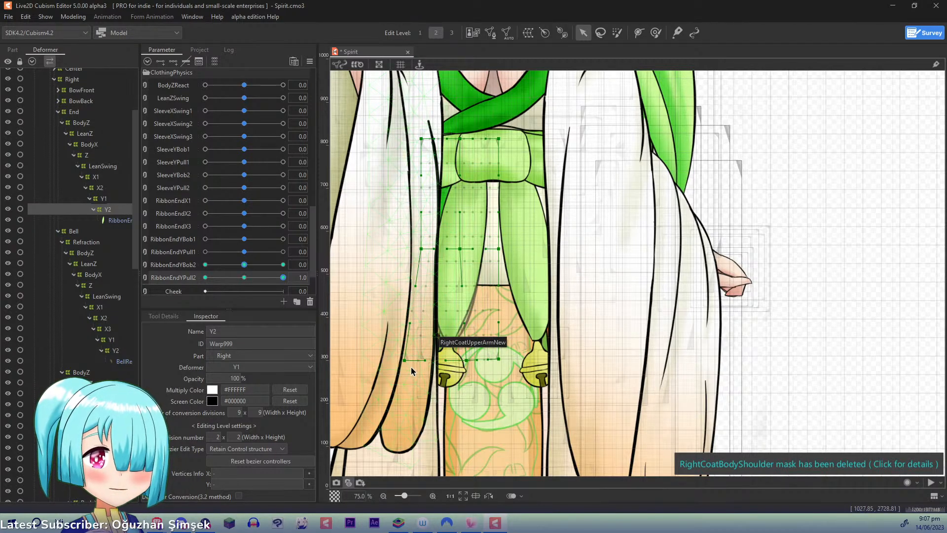
pyautogui.moveTo(284, 282); pyautogui.dragTo(200, 279)
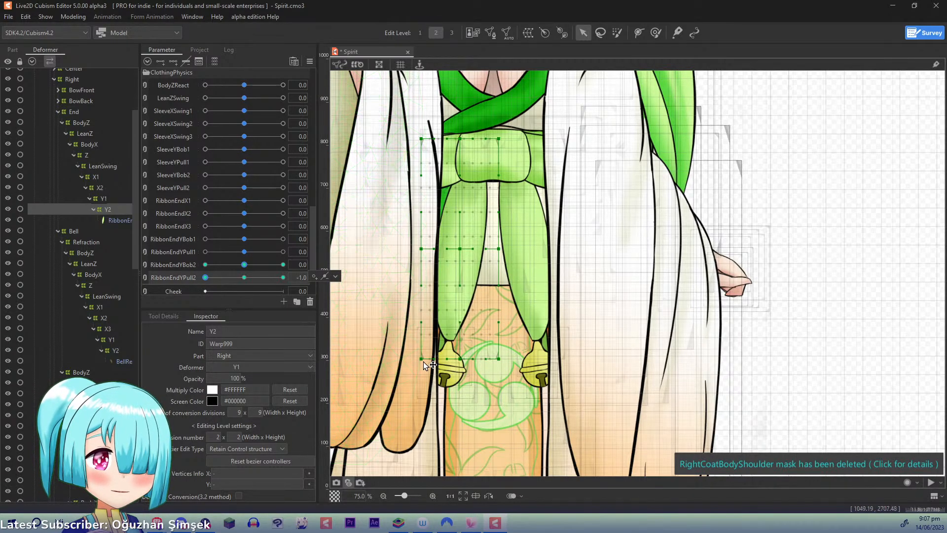
pyautogui.moveTo(423, 359); pyautogui.dragTo(458, 356)
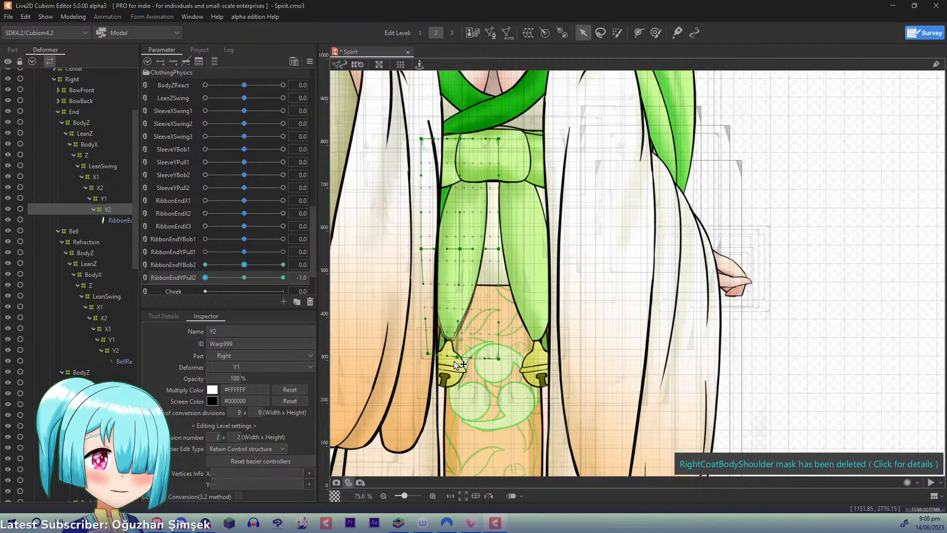
pyautogui.moveTo(206, 278); pyautogui.dragTo(156, 277)
pyautogui.hotkey('ctrl', 'r')
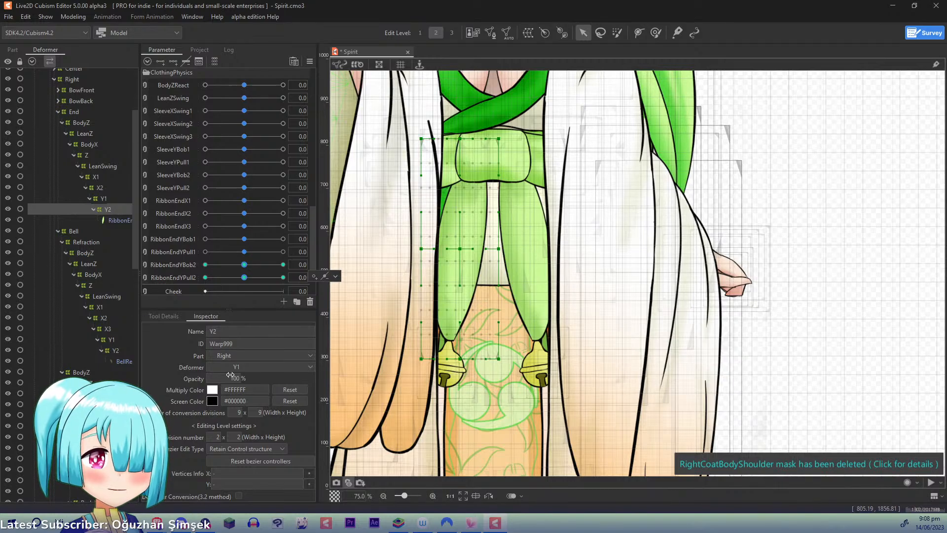
# - Add three keys on RibbonEndYBob1 to the right bell's three Y1 deformers together and set the parameter to 1.0
pyautogui.moveTo(134, 219); pyautogui.dragTo(133, 255)
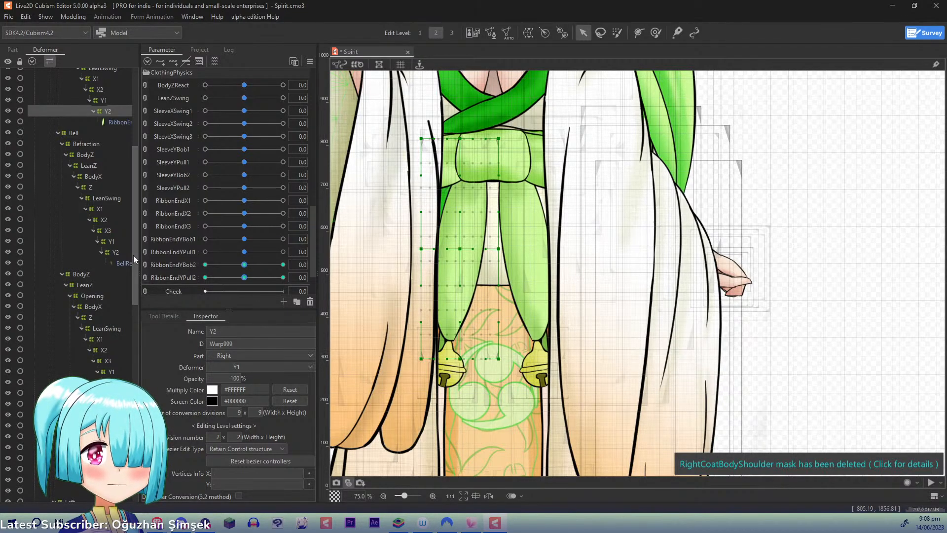
pyautogui.click(109, 242)
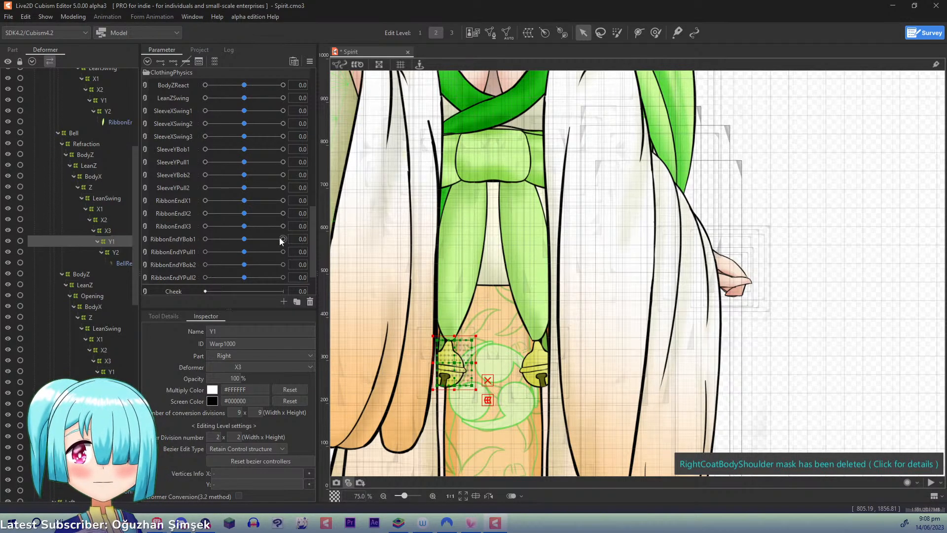
pyautogui.moveTo(390, 219); pyautogui.dragTo(423, 163)
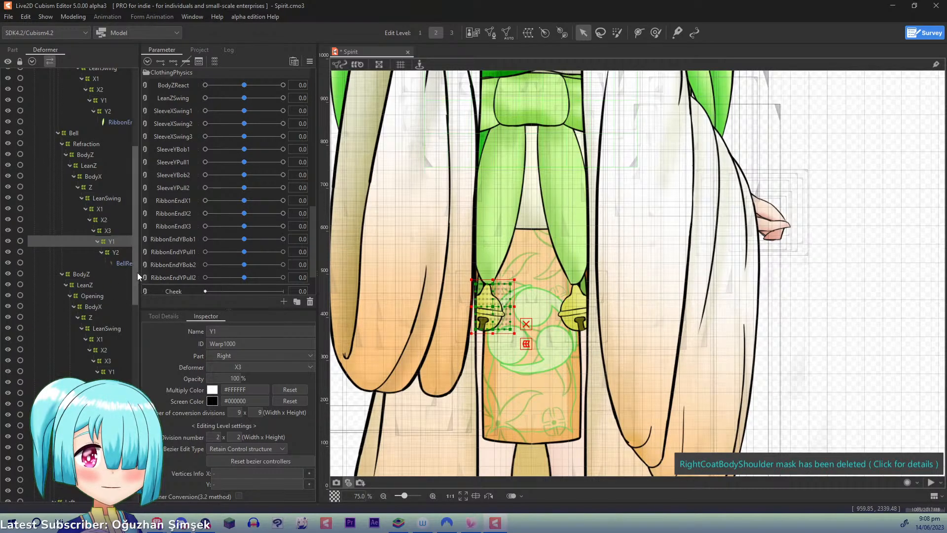
pyautogui.moveTo(138, 272); pyautogui.dragTo(135, 319)
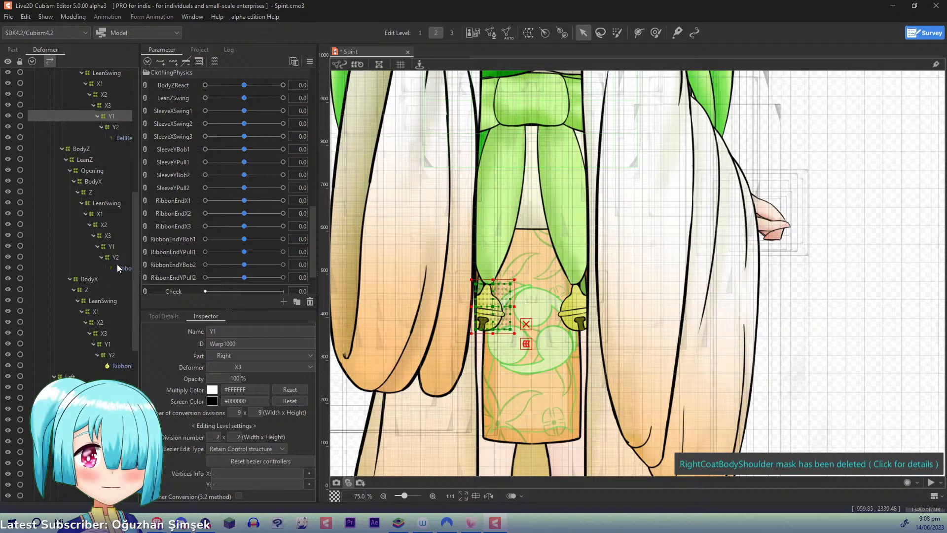
pyautogui.keyDown('ctrl'); pyautogui.click(113, 246); pyautogui.keyUp('ctrl')
pyautogui.keyDown('ctrl'); pyautogui.click(105, 344); pyautogui.keyUp('ctrl')
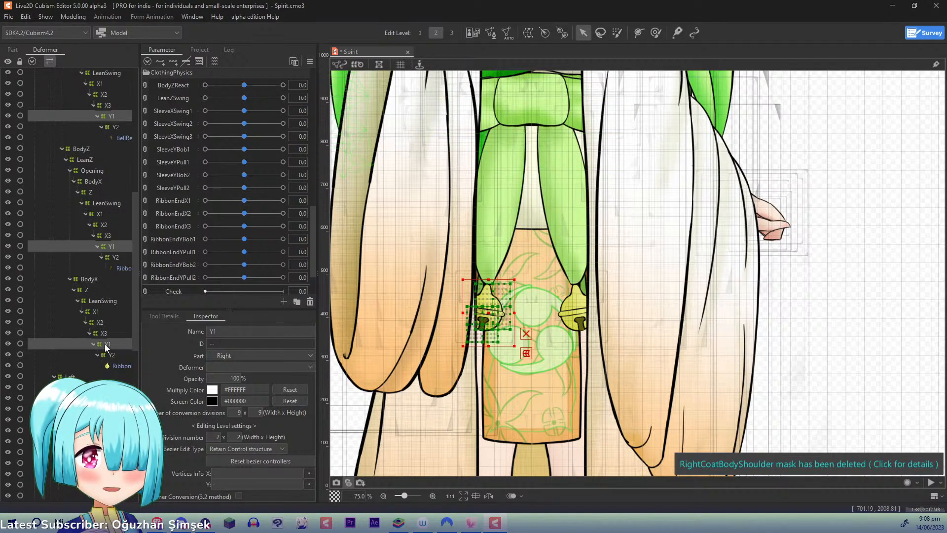
pyautogui.click(186, 238)
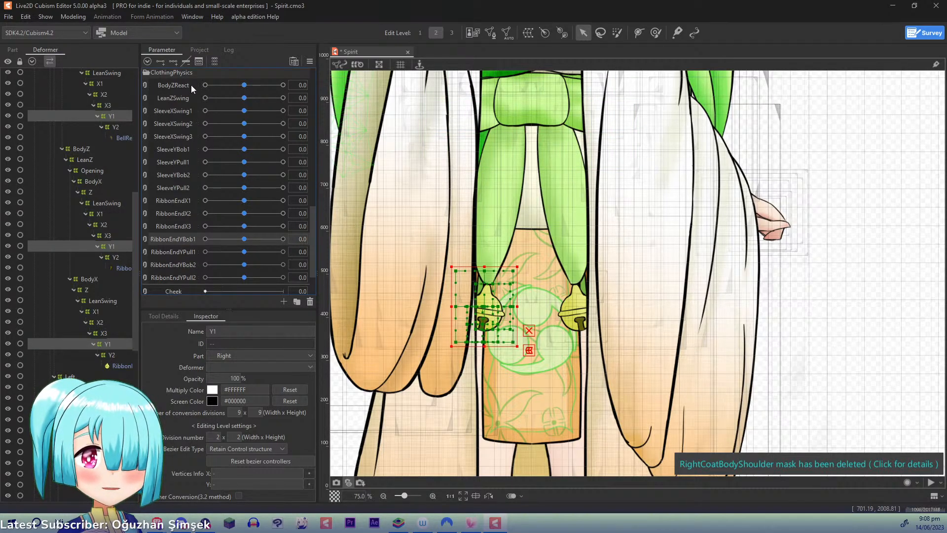
pyautogui.click(176, 60)
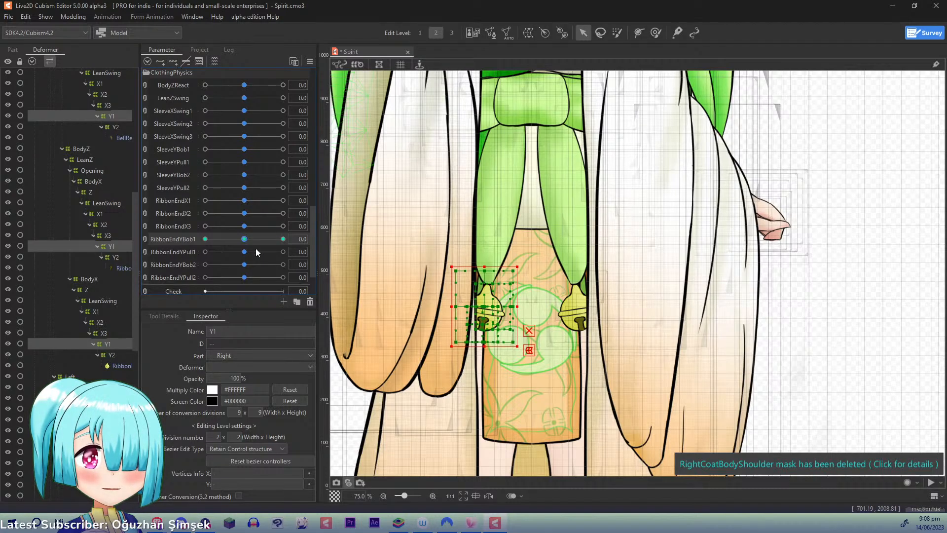
pyautogui.moveTo(245, 239); pyautogui.dragTo(287, 239)
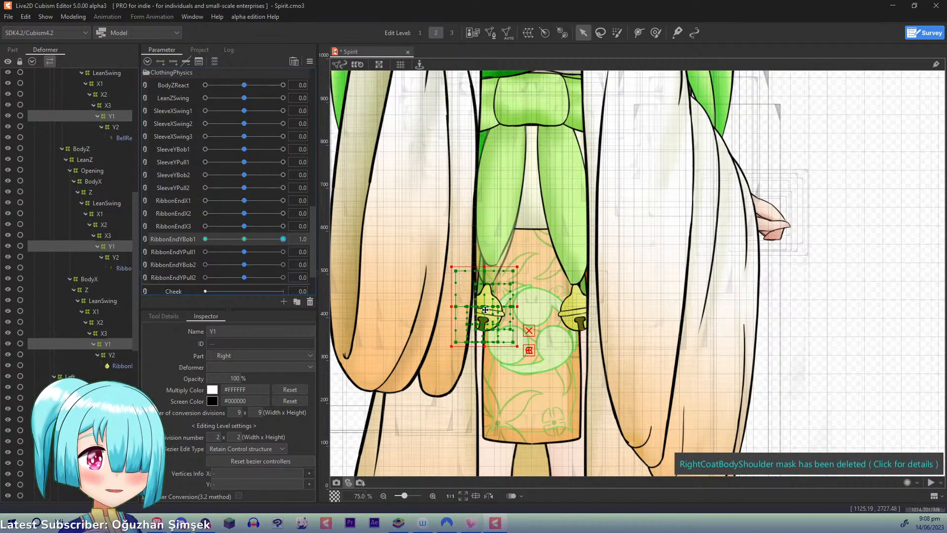
# - Move the right bell's three Y1 deformers up at RibbonEndYBob1 1.0 and slightly down at -1.0, then reset to 0
pyautogui.moveTo(487, 314); pyautogui.dragTo(489, 290)
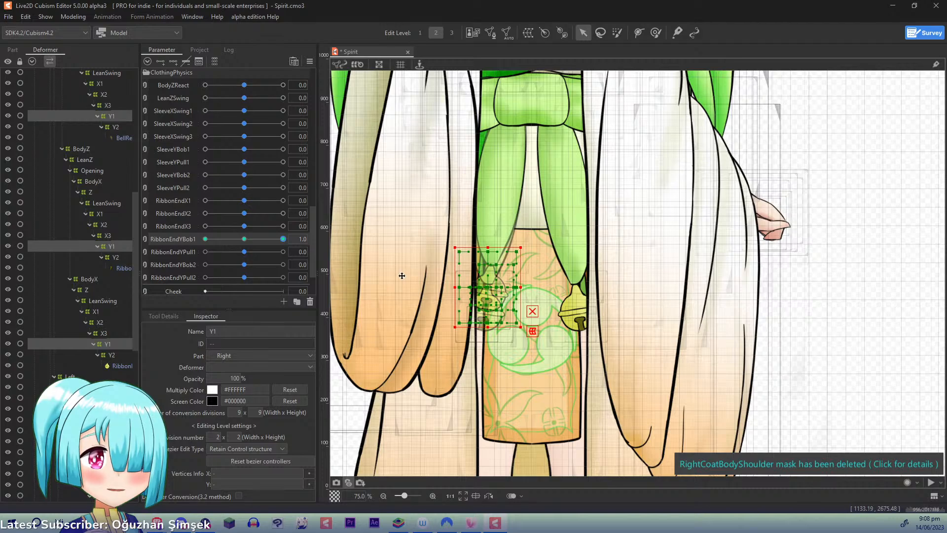
pyautogui.moveTo(283, 239); pyautogui.dragTo(95, 245)
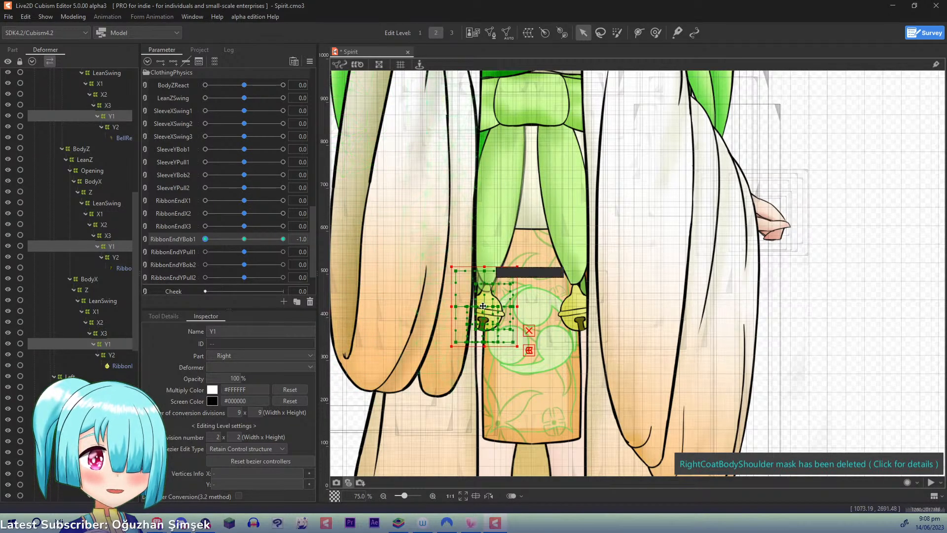
pyautogui.moveTo(486, 306); pyautogui.dragTo(485, 311)
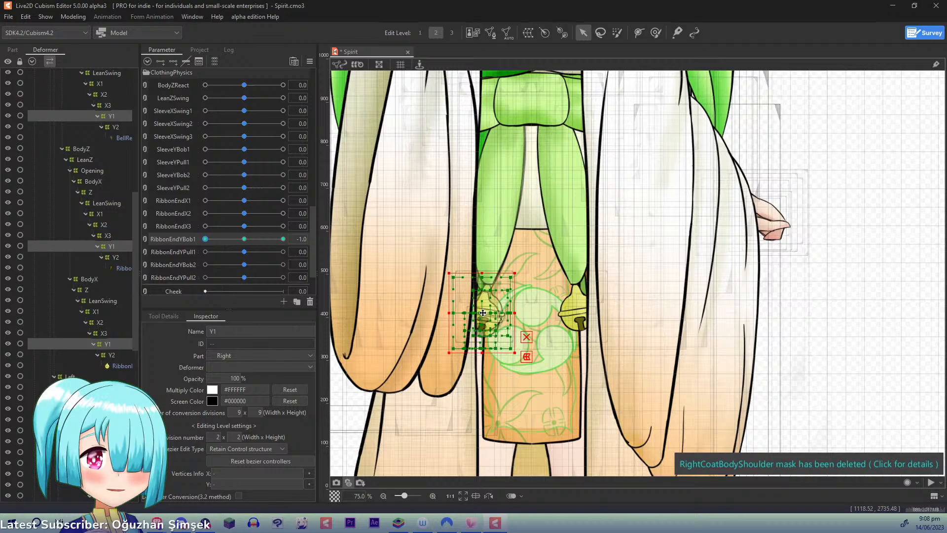
pyautogui.click(311, 60)
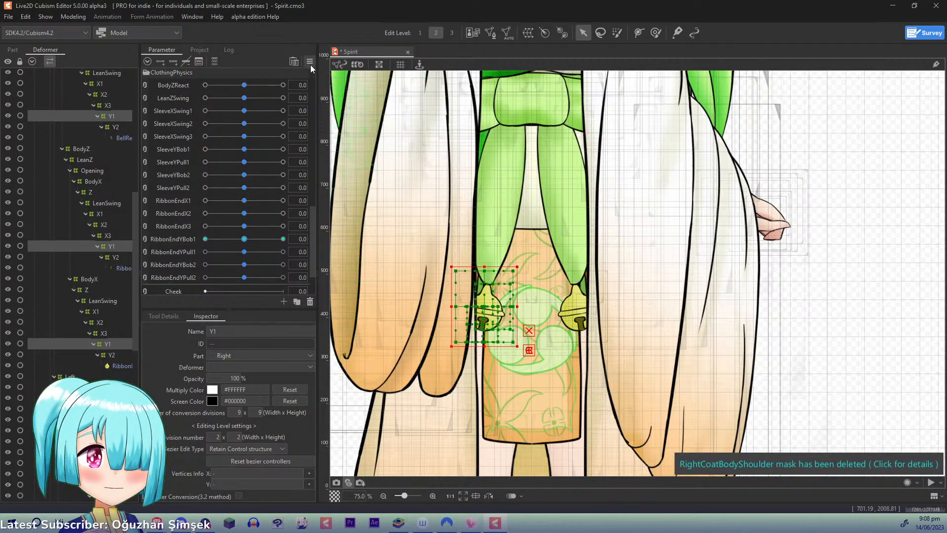
# - Add three keys on RibbonEndYBob2 to the right bell's three Y2 deformers together and move them up at 1.0
pyautogui.click(113, 126)
pyautogui.click(120, 255)
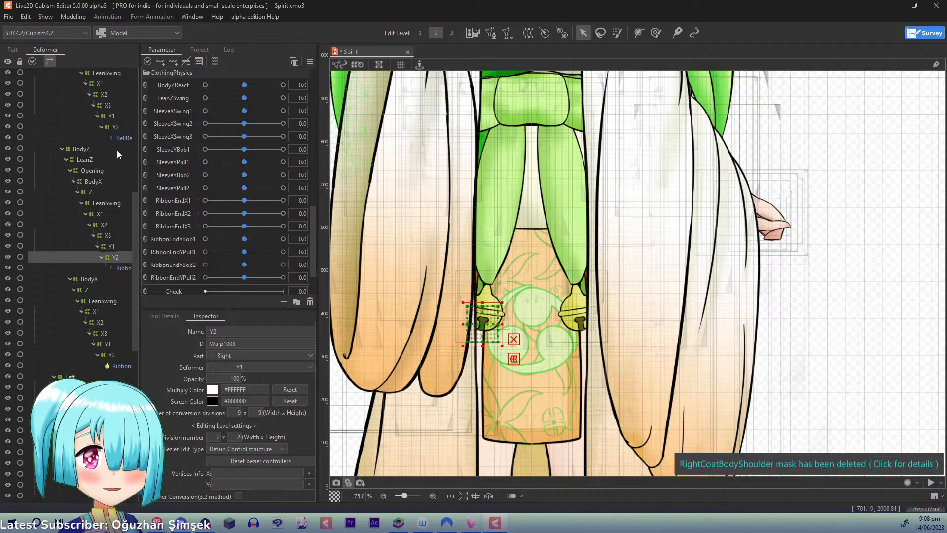
pyautogui.click(116, 128)
pyautogui.keyDown('ctrl'); pyautogui.click(122, 257); pyautogui.keyUp('ctrl')
pyautogui.keyDown('ctrl'); pyautogui.click(112, 355); pyautogui.keyUp('ctrl')
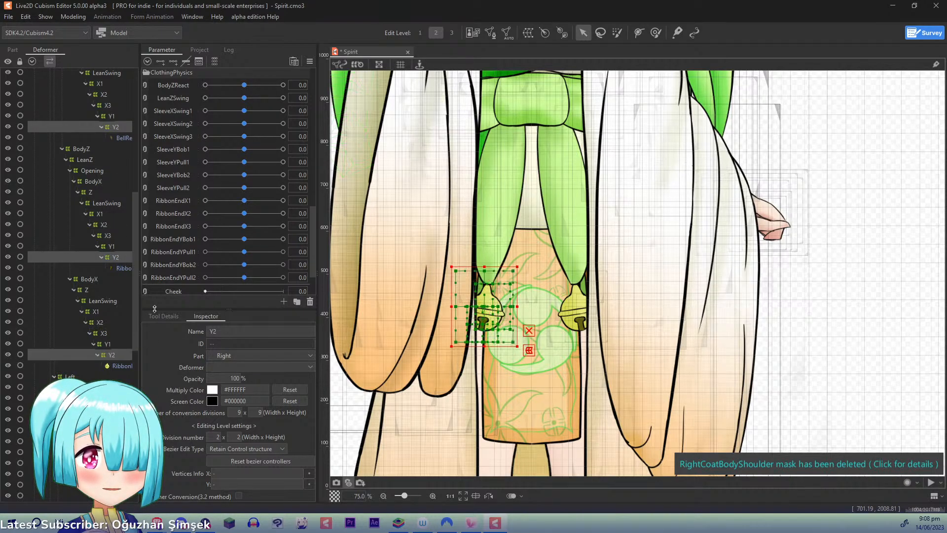
pyautogui.click(178, 265)
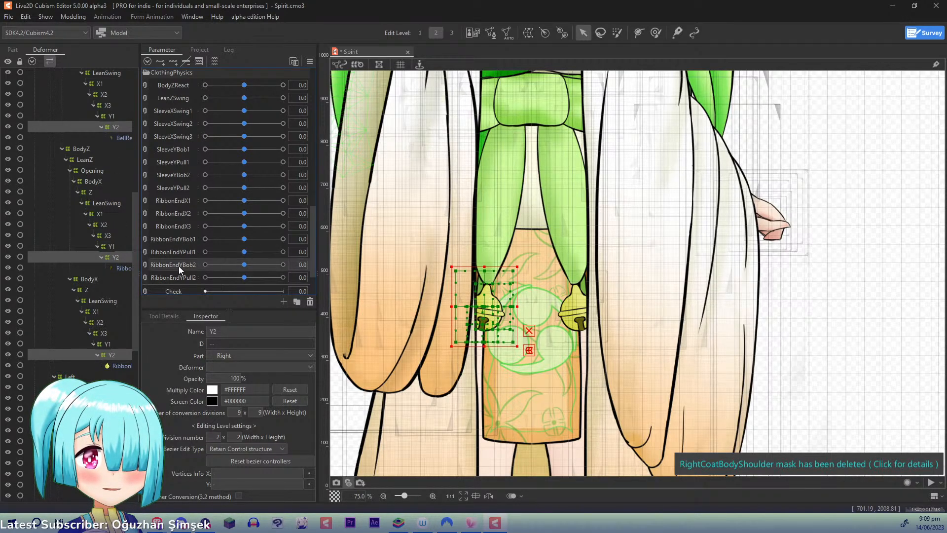
pyautogui.moveTo(247, 265); pyautogui.dragTo(411, 265)
pyautogui.moveTo(487, 307); pyautogui.dragTo(488, 284)
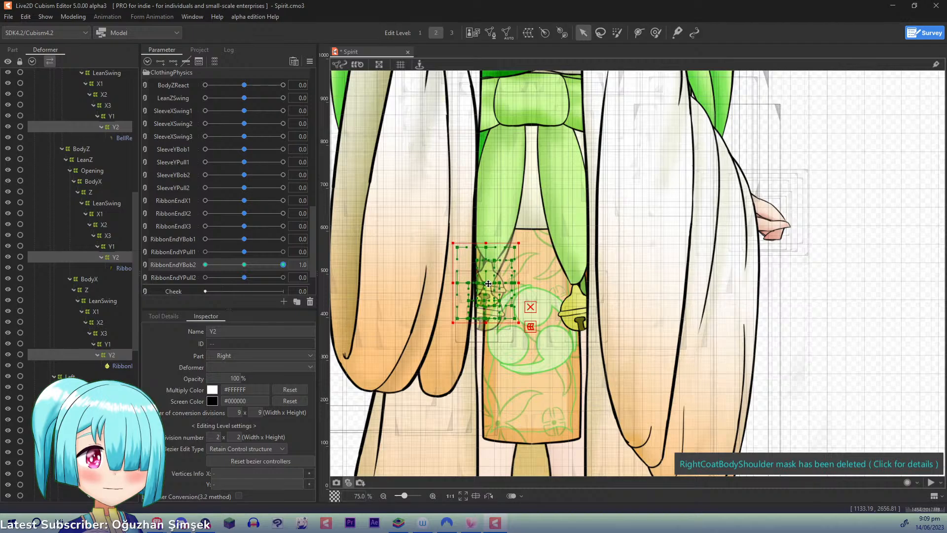
# - At RibbonEndYBob2 -1.0, move the three Y2 deformers slightly down, then return the parameter to 0
pyautogui.click(205, 265)
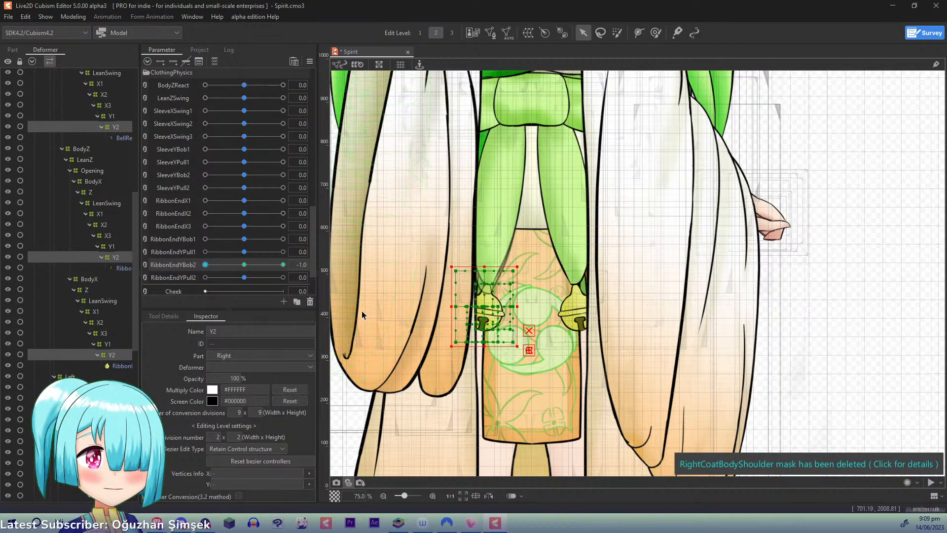
pyautogui.moveTo(486, 309); pyautogui.dragTo(485, 319)
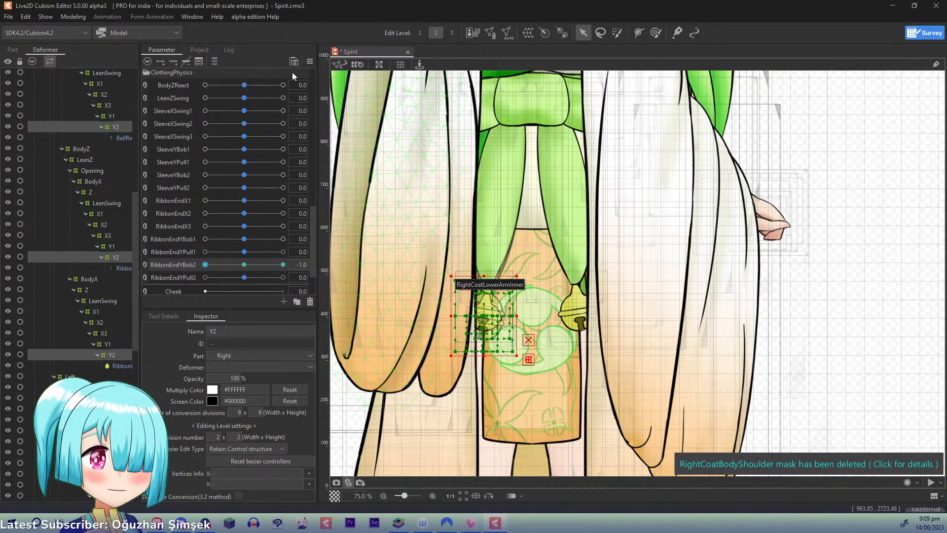
pyautogui.click(245, 265)
# - Add three keys on RibbonEndYPull1 to the right bell's three Y1 deformers, try the parameter at -1.0, and reset it to 0
pyautogui.click(113, 116)
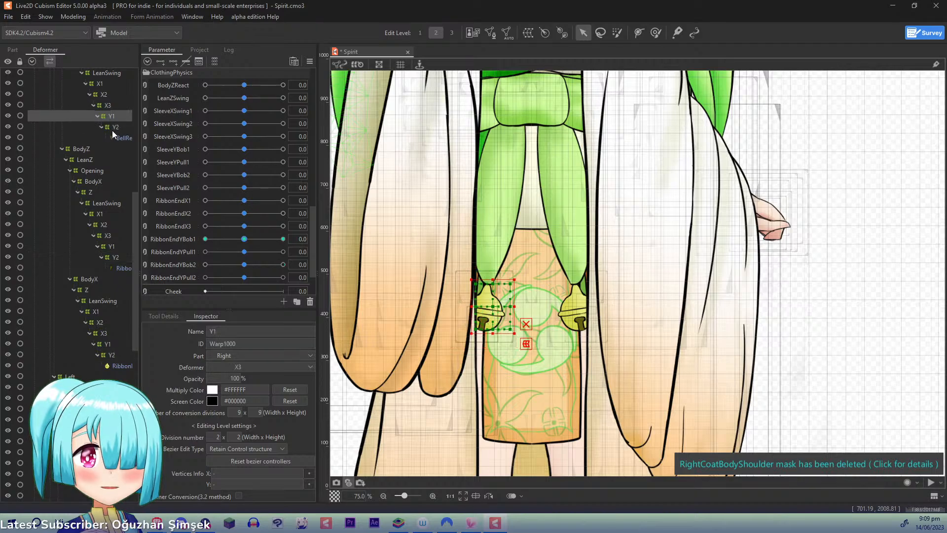
pyautogui.keyDown('ctrl'); pyautogui.click(110, 248); pyautogui.keyUp('ctrl')
pyautogui.keyDown('ctrl'); pyautogui.click(101, 343); pyautogui.keyUp('ctrl')
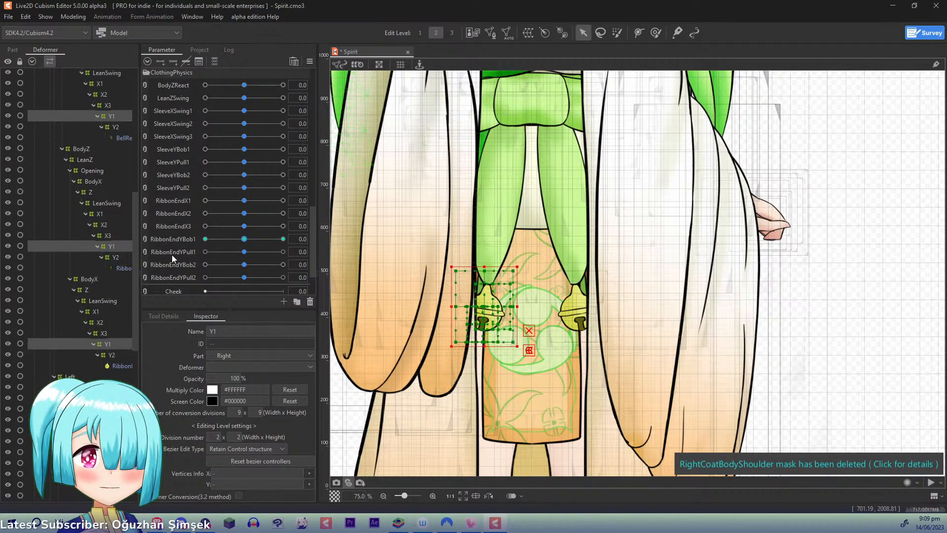
pyautogui.click(178, 251)
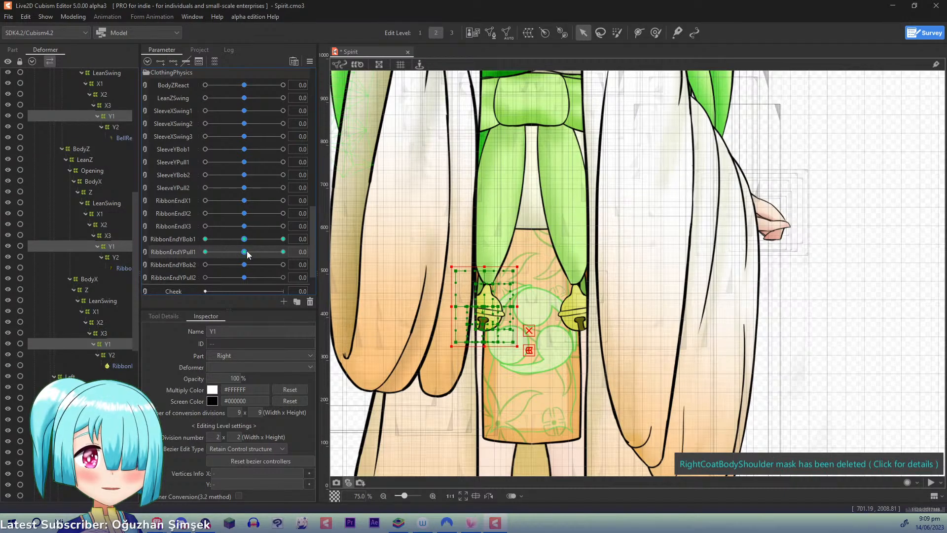
pyautogui.moveTo(248, 255); pyautogui.dragTo(200, 252)
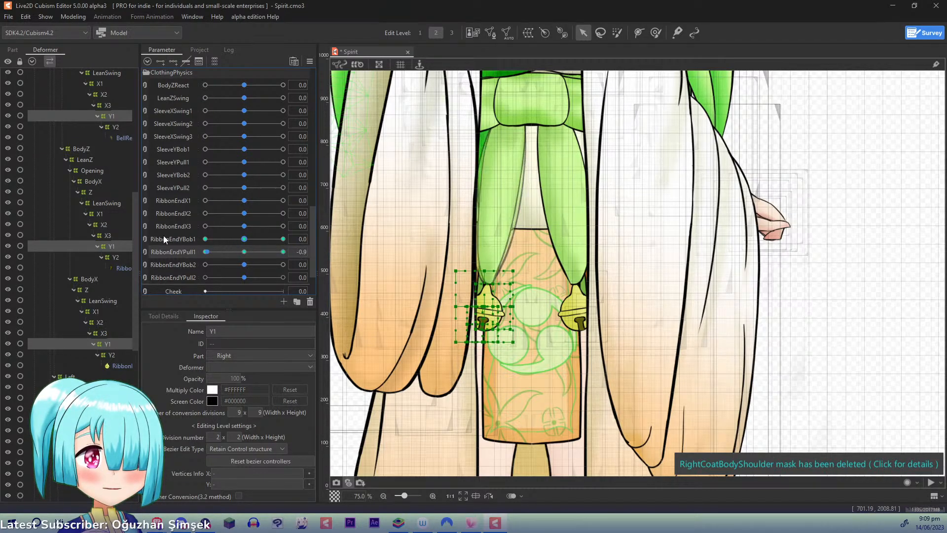
pyautogui.click(309, 61)
pyautogui.click(327, 61)
# - Add three keys on RibbonEndYPull2 to the right bell's three Y2 deformers together and set the parameter to 1.0
pyautogui.click(109, 127)
pyautogui.keyDown('ctrl'); pyautogui.click(115, 258); pyautogui.keyUp('ctrl')
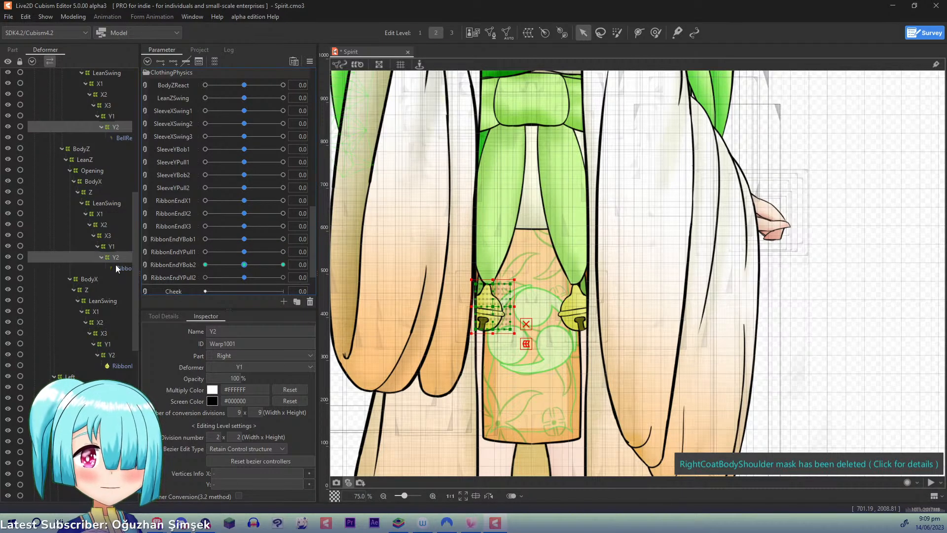
pyautogui.keyDown('ctrl'); pyautogui.click(112, 355); pyautogui.keyUp('ctrl')
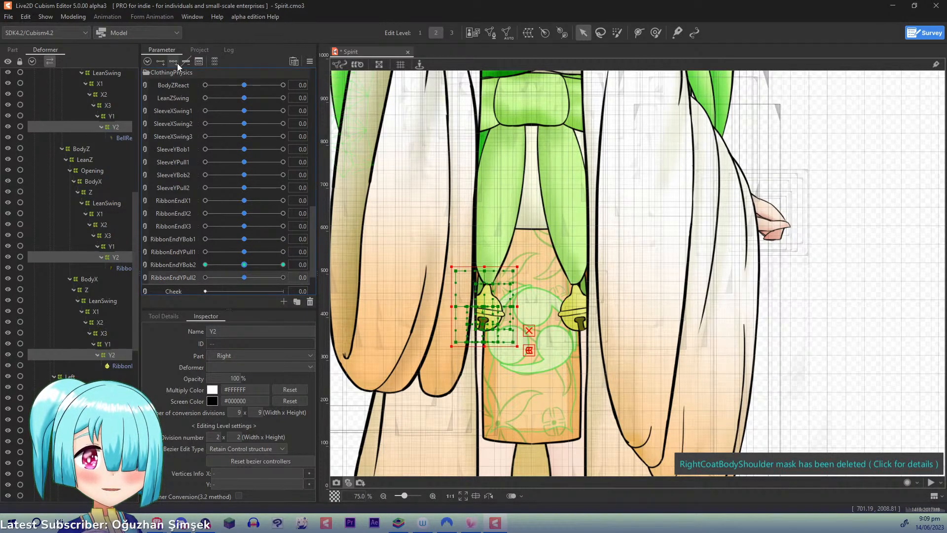
pyautogui.moveTo(245, 277); pyautogui.dragTo(344, 281)
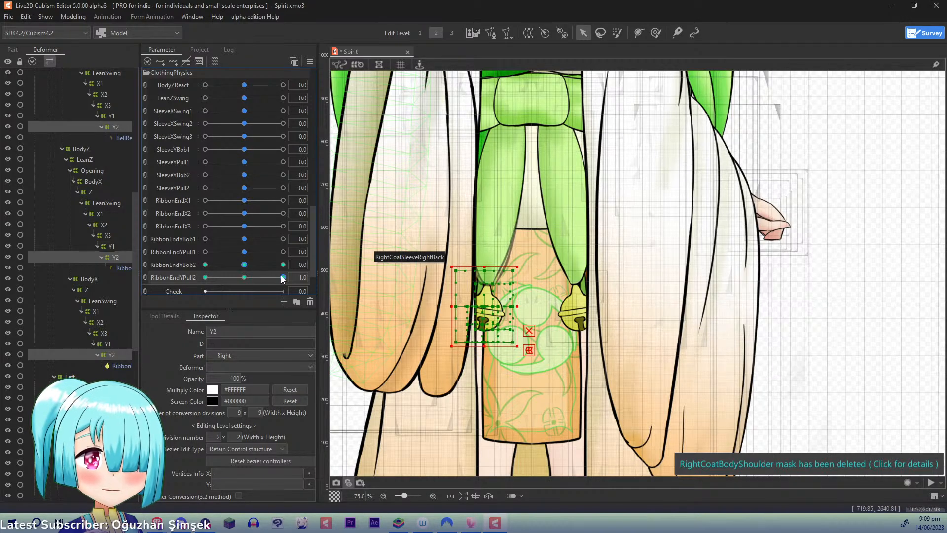
# - In edit level 3 at RibbonEndYPull2 1.0, spread the top corners of the Y2 under BodyX outward and bring its bottom corners slightly inward
pyautogui.click(117, 128)
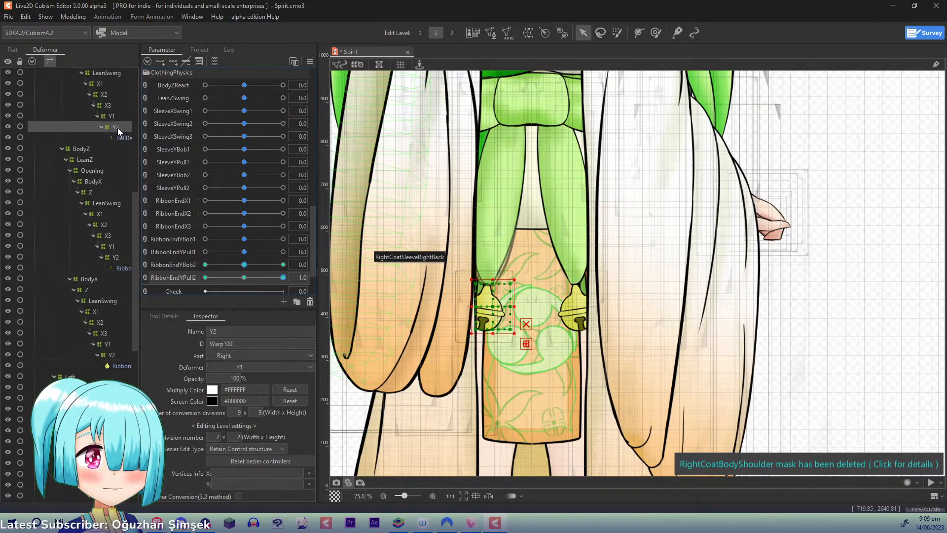
pyautogui.click(108, 303)
pyautogui.press('3')
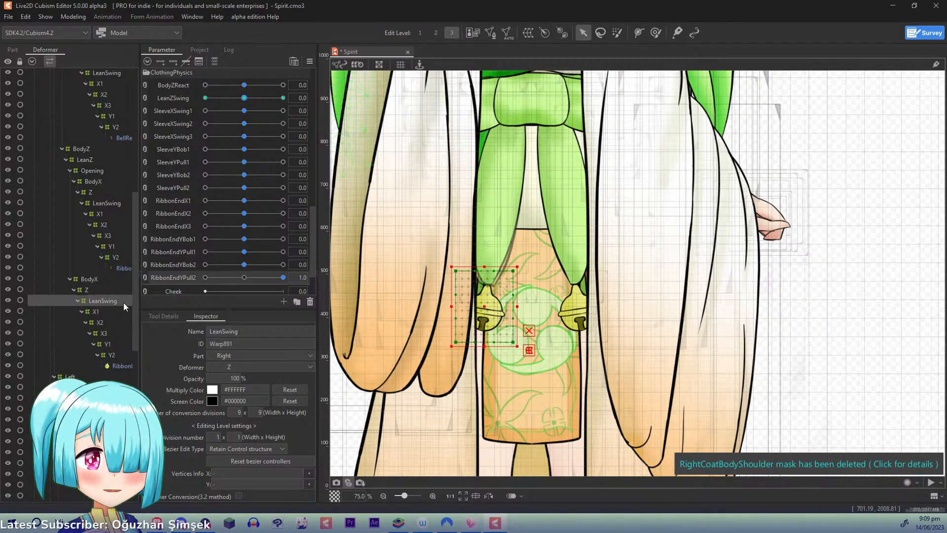
pyautogui.scroll(1, 429, 323)
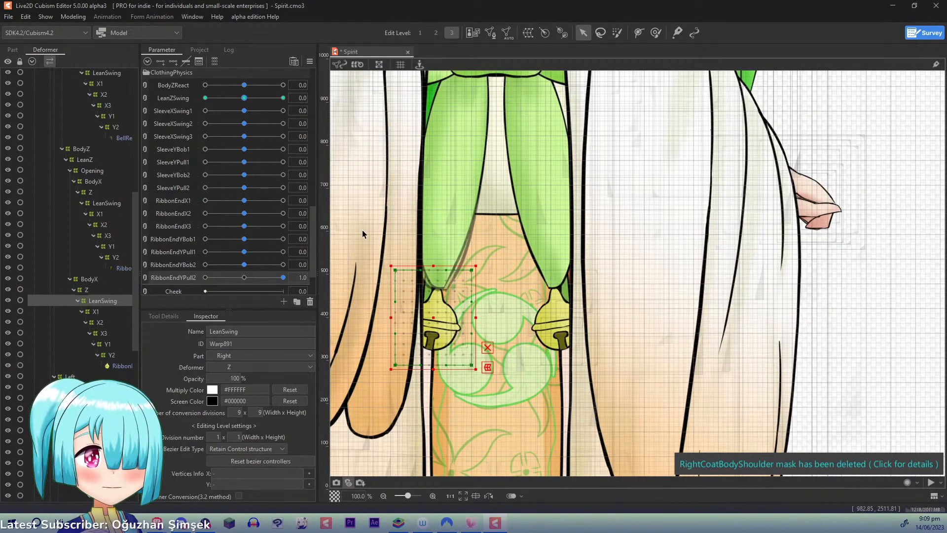
pyautogui.click(397, 270)
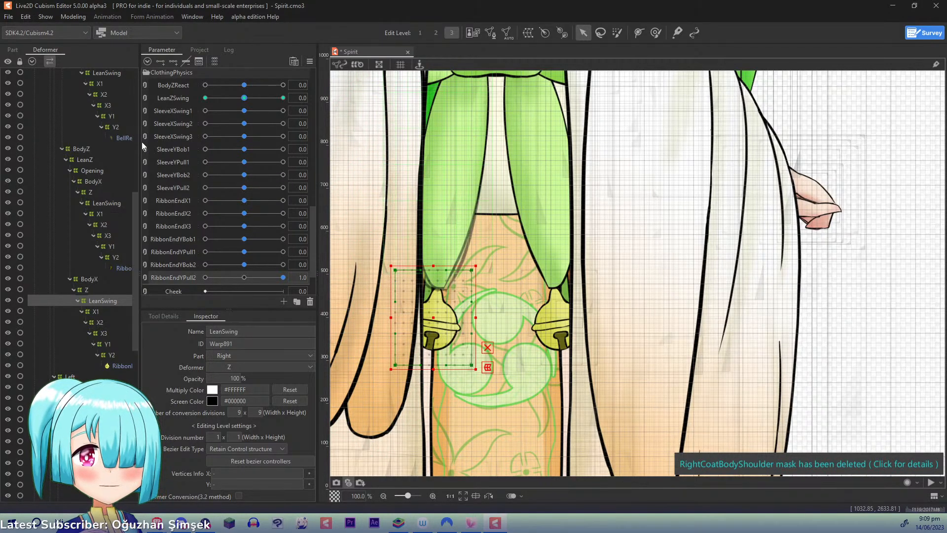
pyautogui.click(113, 355)
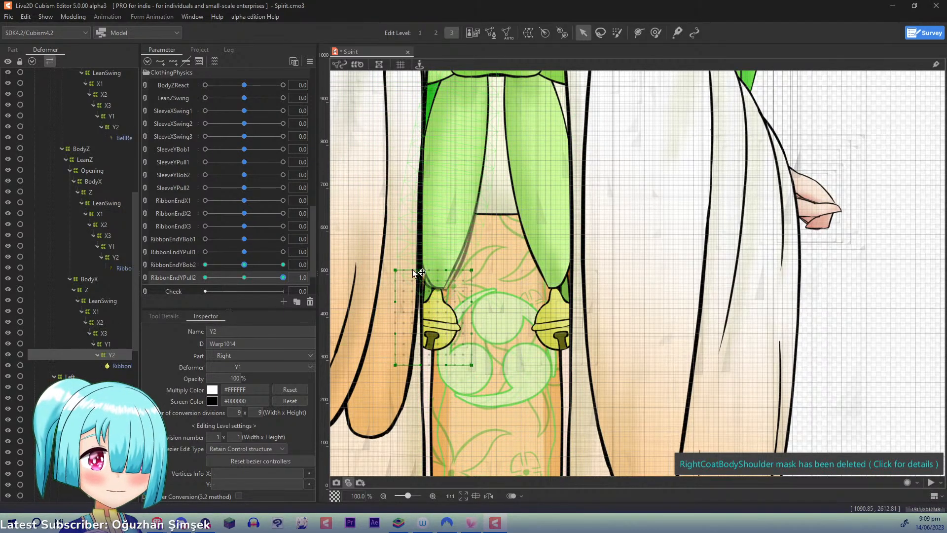
pyautogui.moveTo(396, 270); pyautogui.dragTo(374, 269)
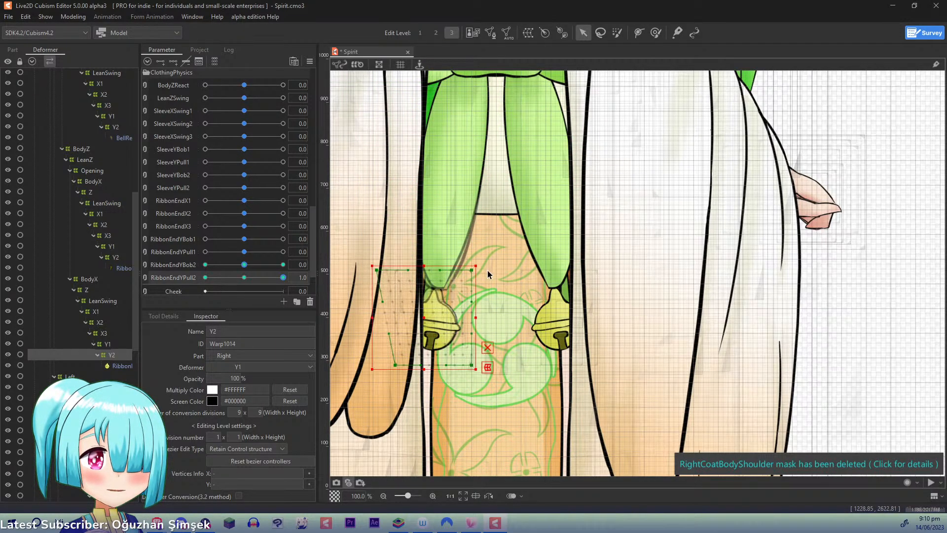
pyautogui.moveTo(475, 272); pyautogui.dragTo(487, 273)
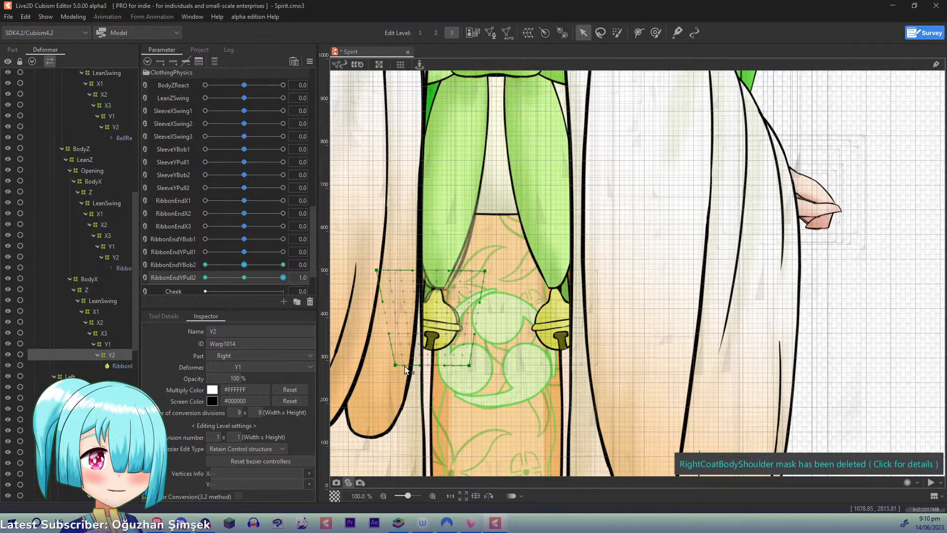
pyautogui.moveTo(395, 365); pyautogui.dragTo(399, 365)
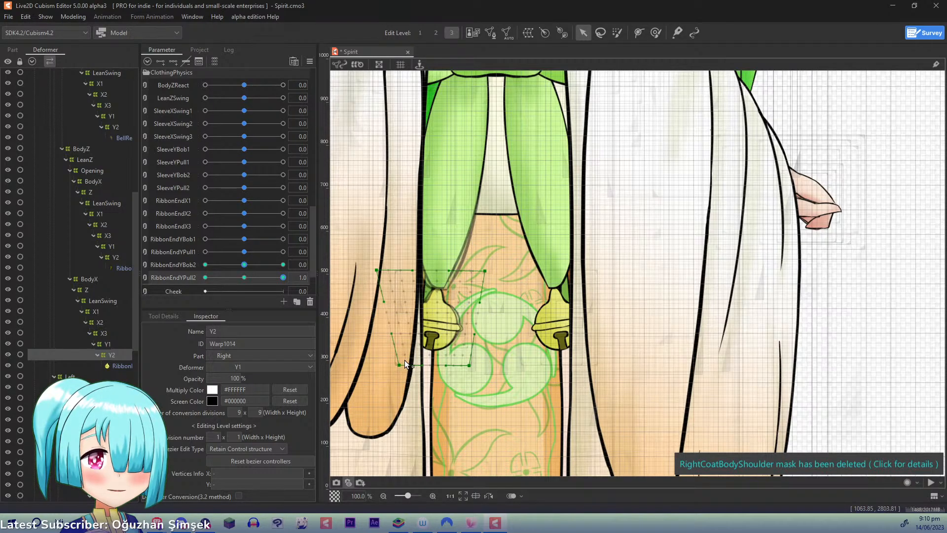
# - Lower this Y2's top corners slightly, shift the whole deformer up a little, and check the RibbonEndYPull2 motion
pyautogui.moveTo(282, 278); pyautogui.dragTo(318, 286)
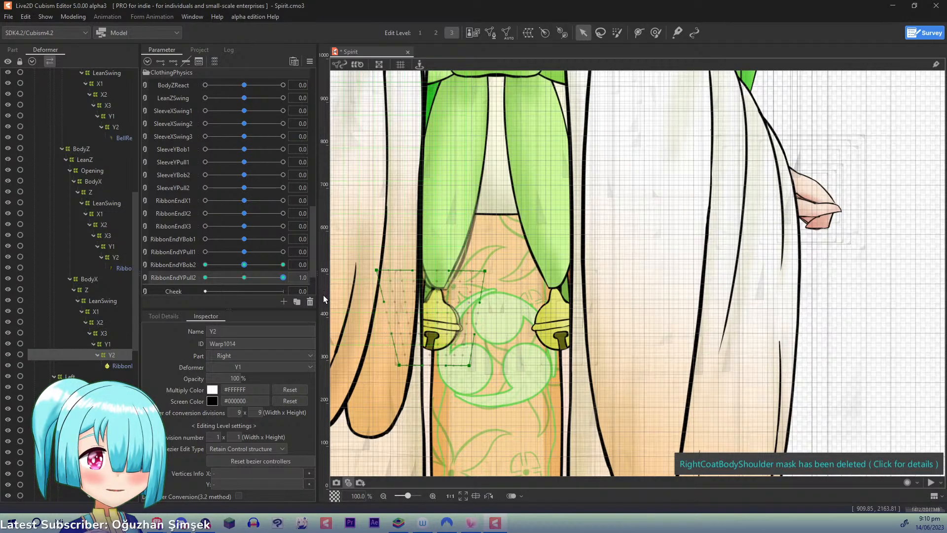
pyautogui.moveTo(377, 270); pyautogui.dragTo(378, 273)
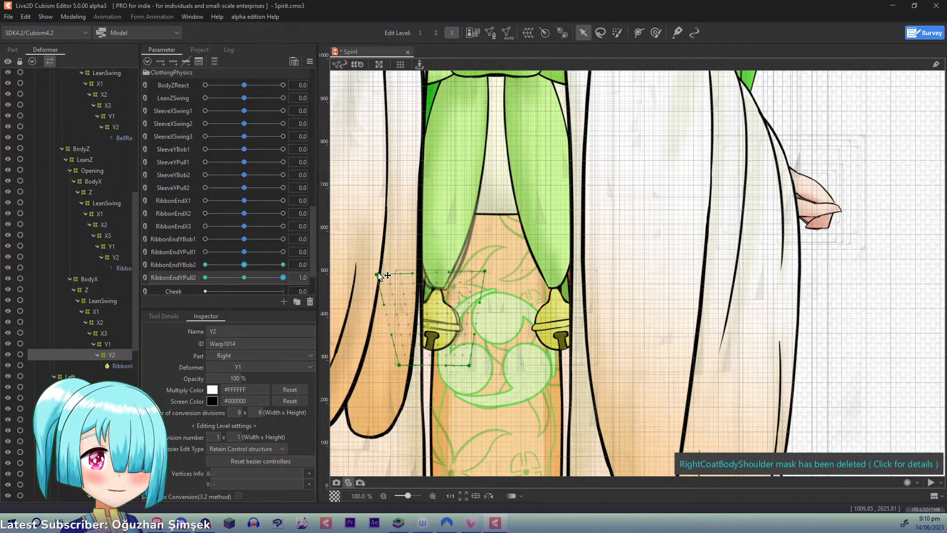
pyautogui.moveTo(484, 271); pyautogui.dragTo(484, 278)
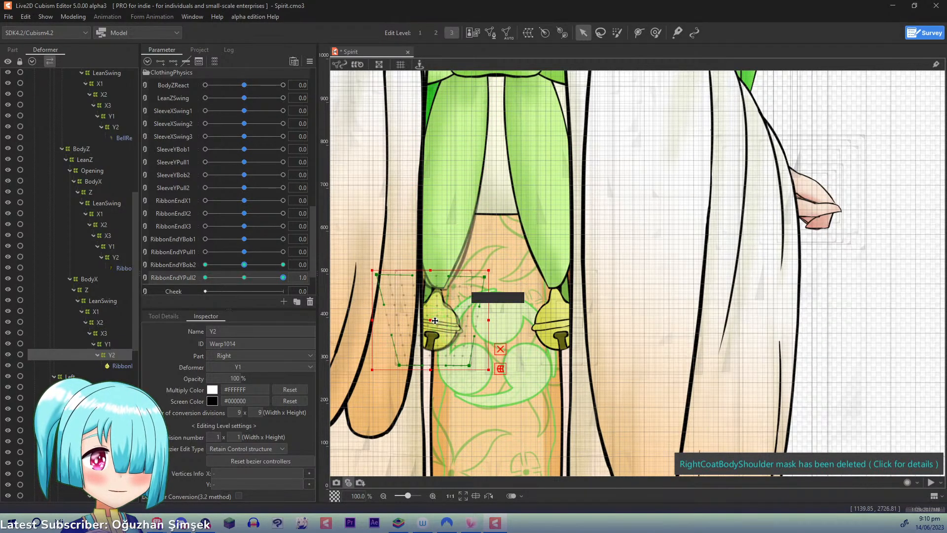
pyautogui.moveTo(434, 320); pyautogui.dragTo(434, 317)
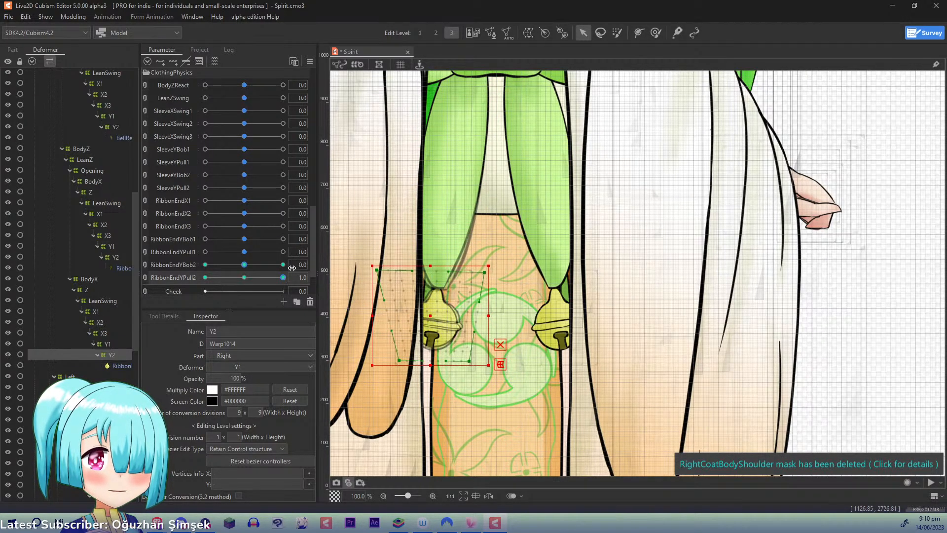
pyautogui.moveTo(283, 278); pyautogui.dragTo(310, 281)
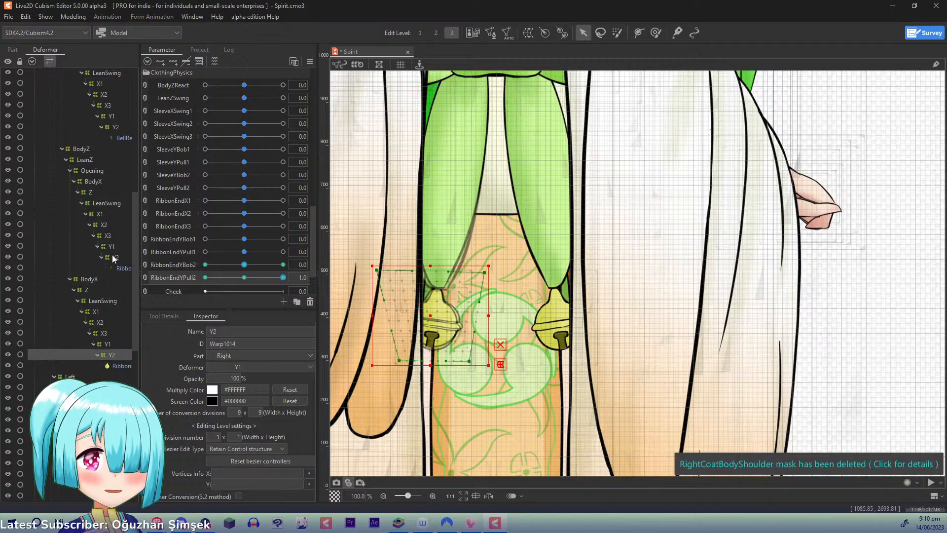
# - At RibbonEndYPull2 -1.0, raise this Y2 deformer slightly and move its top corners inward
pyautogui.moveTo(277, 276); pyautogui.dragTo(170, 278)
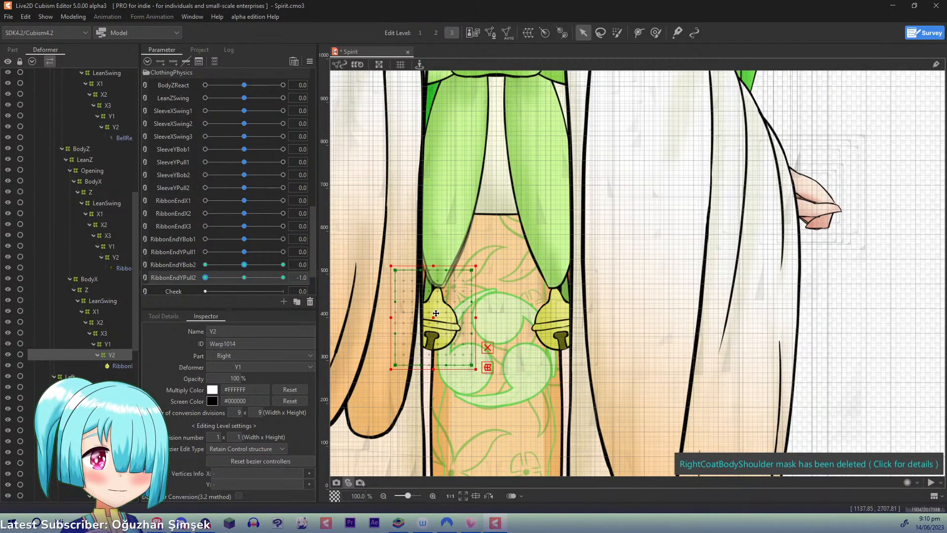
pyautogui.moveTo(433, 319); pyautogui.dragTo(434, 316)
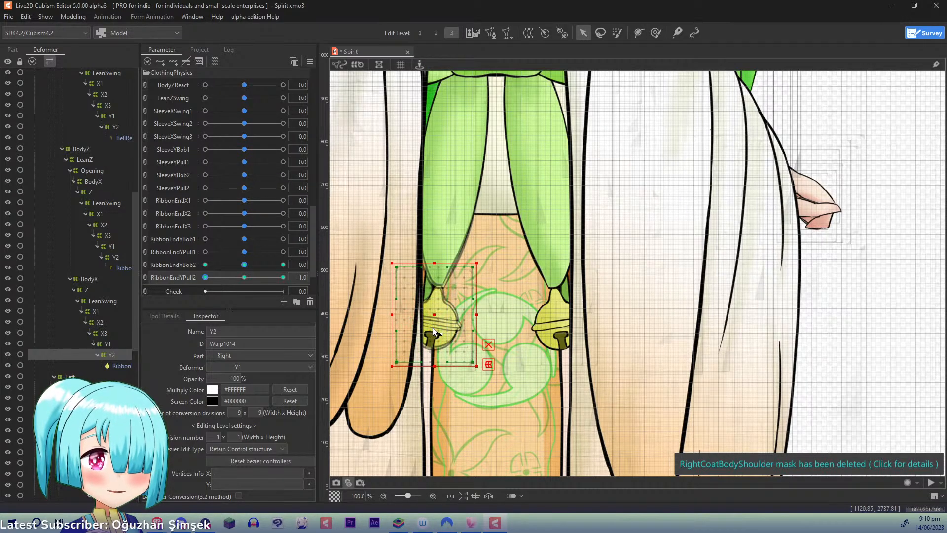
pyautogui.press('ctrl')
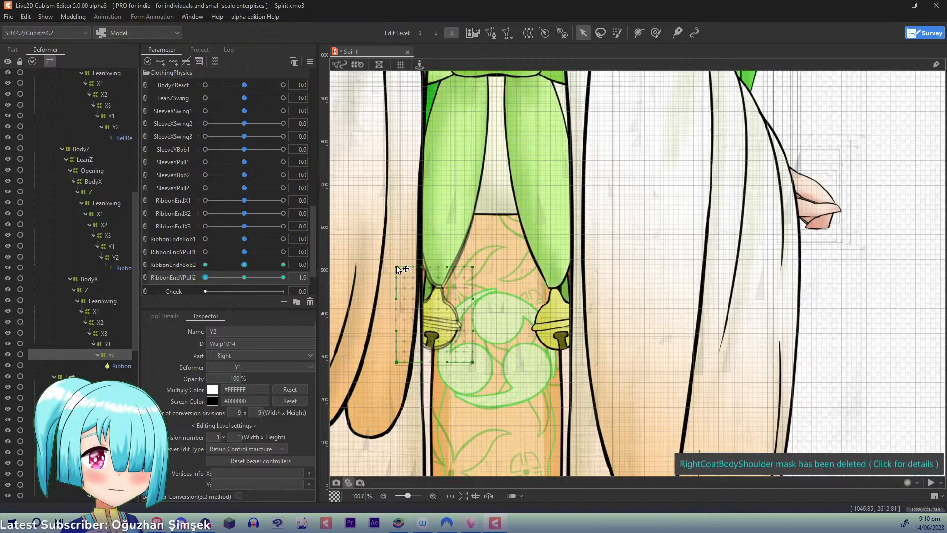
pyautogui.moveTo(399, 268); pyautogui.dragTo(402, 270)
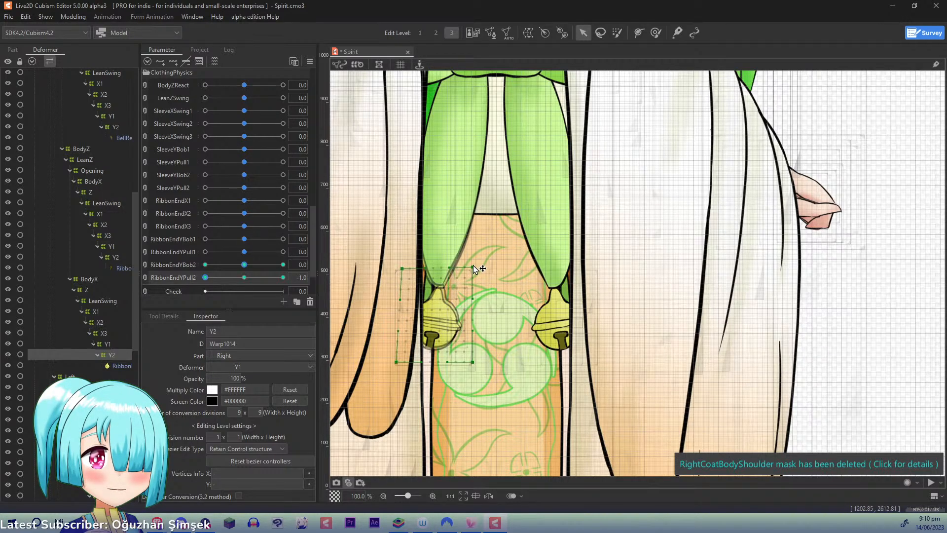
pyautogui.moveTo(474, 269); pyautogui.dragTo(467, 268)
pyautogui.moveTo(404, 268); pyautogui.dragTo(407, 267)
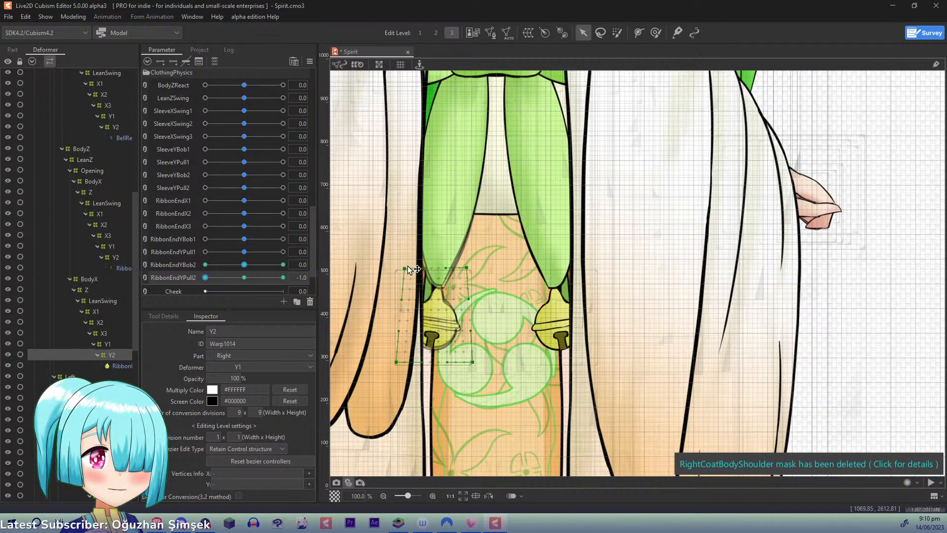
# - At RibbonEndYPull2 -1.0, spread the bottom corners of the Y2 under BodyX outward, and reset the parameter to 0.0
pyautogui.moveTo(395, 363); pyautogui.dragTo(386, 353)
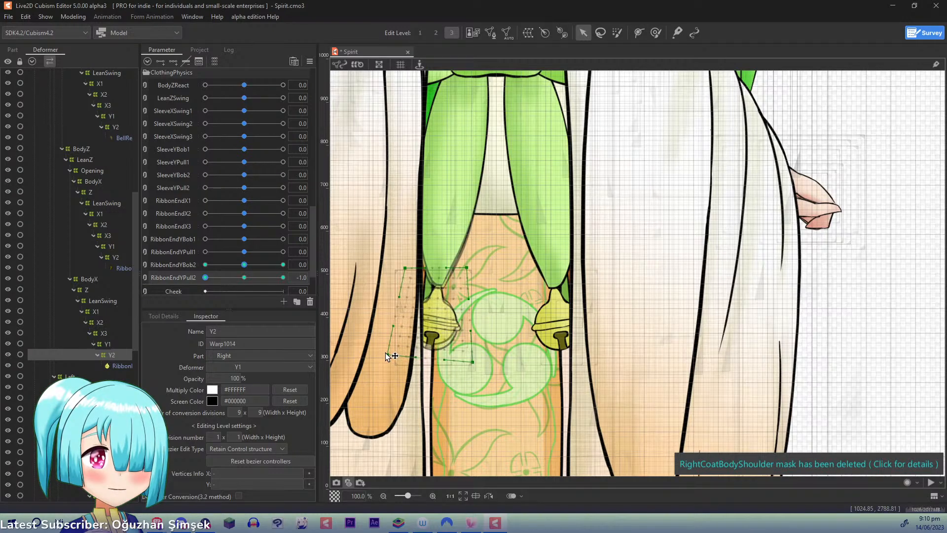
pyautogui.moveTo(472, 364); pyautogui.dragTo(484, 364)
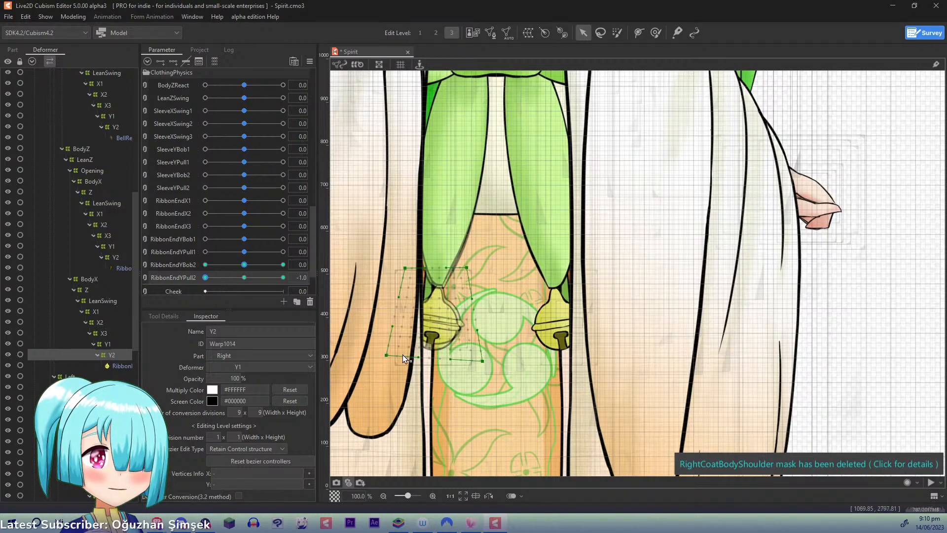
pyautogui.moveTo(387, 355); pyautogui.dragTo(380, 353)
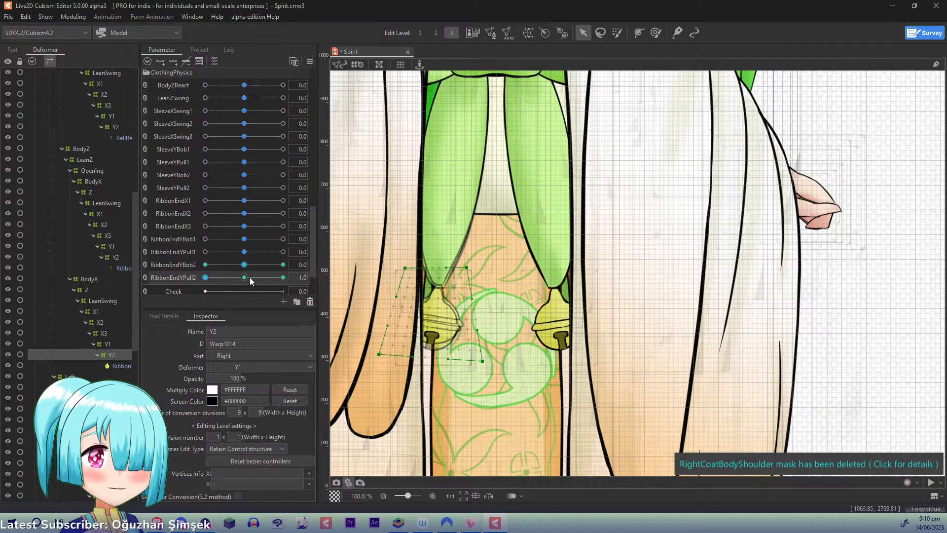
pyautogui.rightClick(160, 282)
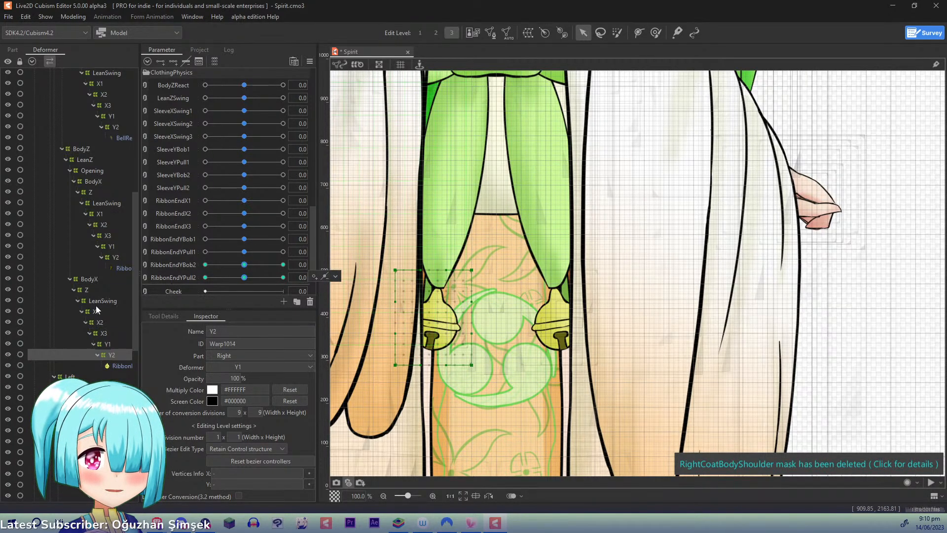
# - Preview the RibbonEndYPull1 motion up to 1.0 with the Y1 under Opening selected, and return the parameter to 0.0
pyautogui.click(113, 256)
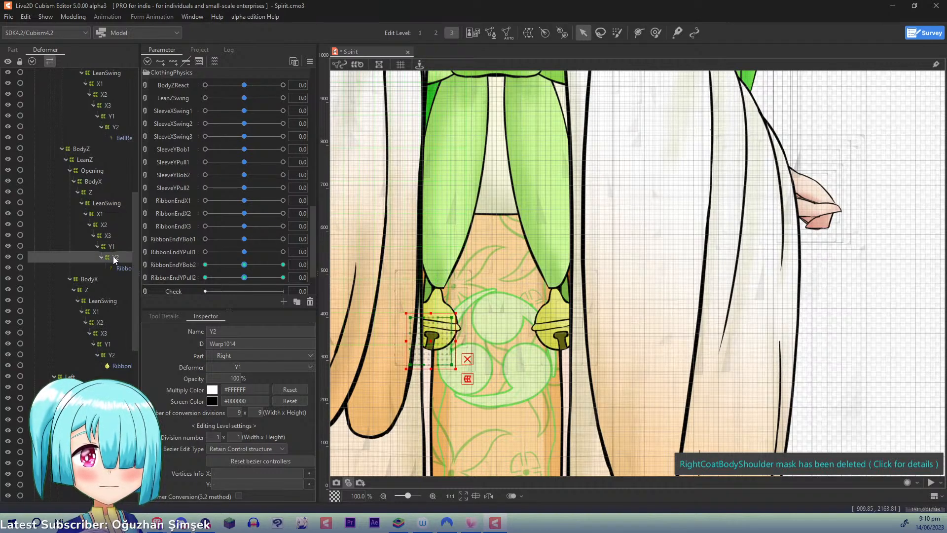
pyautogui.click(111, 245)
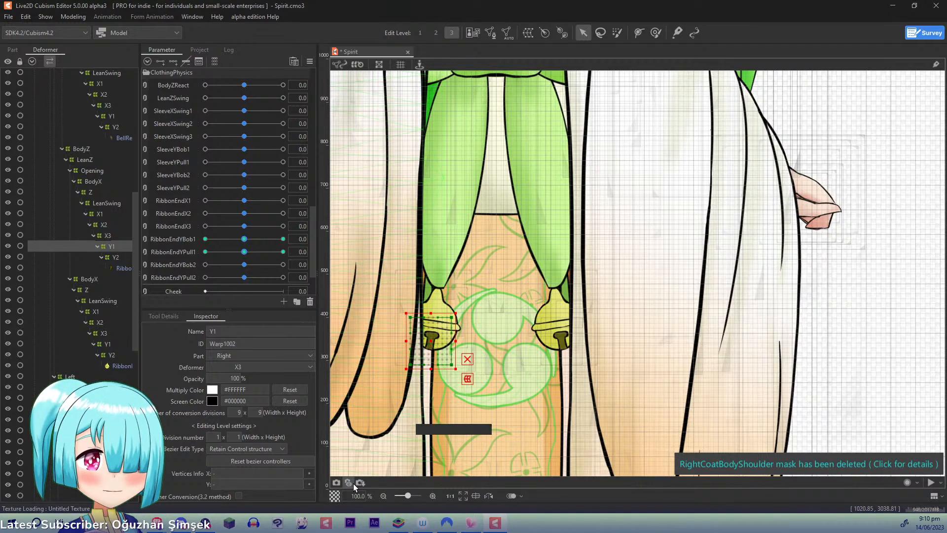
pyautogui.moveTo(245, 253); pyautogui.dragTo(285, 251)
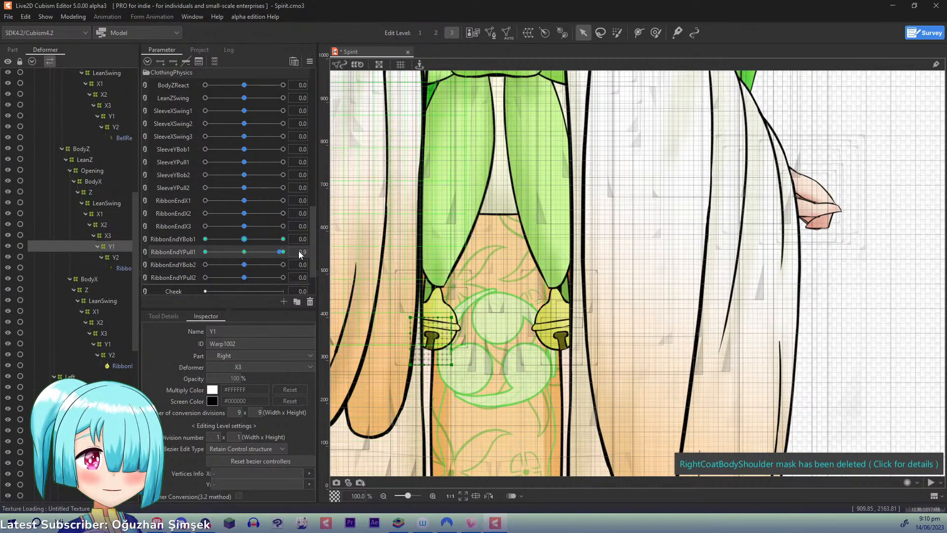
pyautogui.scroll(1, 352, 253)
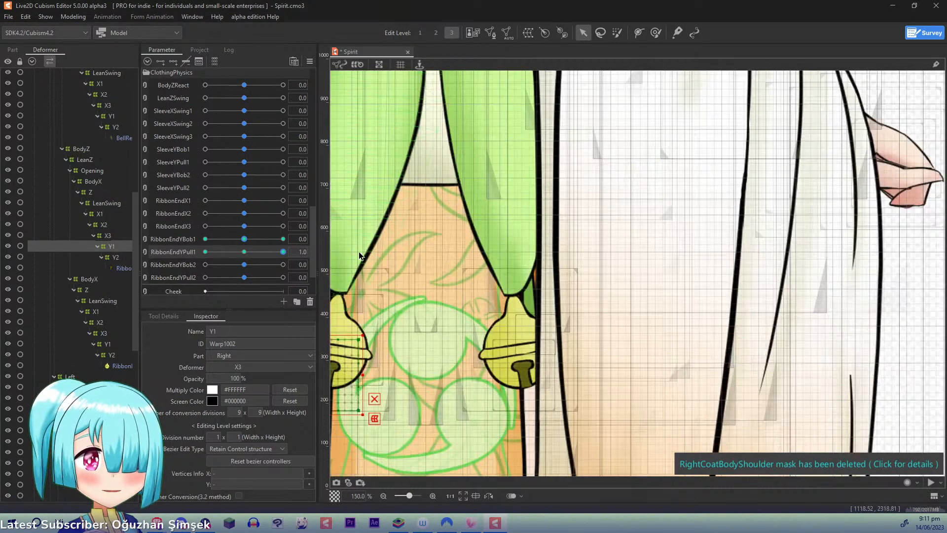
pyautogui.moveTo(431, 234); pyautogui.dragTo(571, 162)
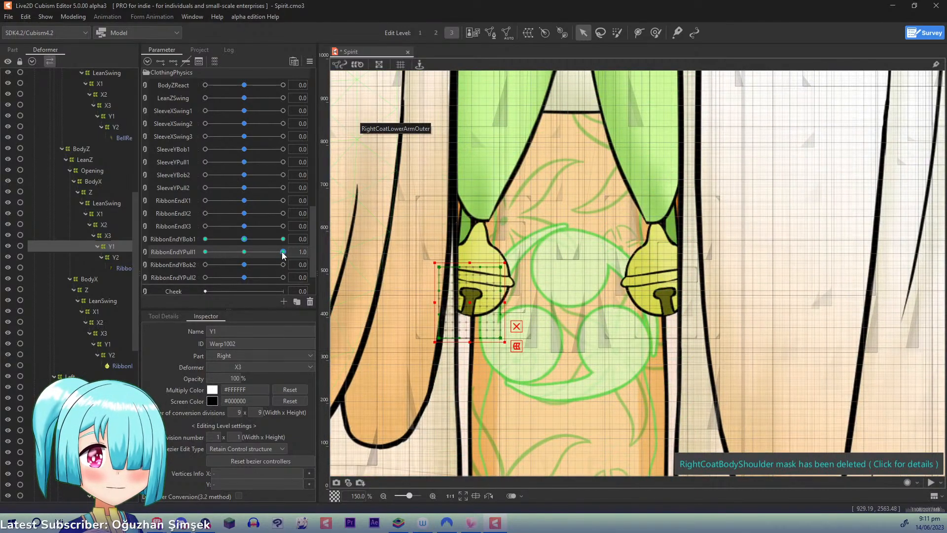
pyautogui.moveTo(283, 252); pyautogui.dragTo(310, 251)
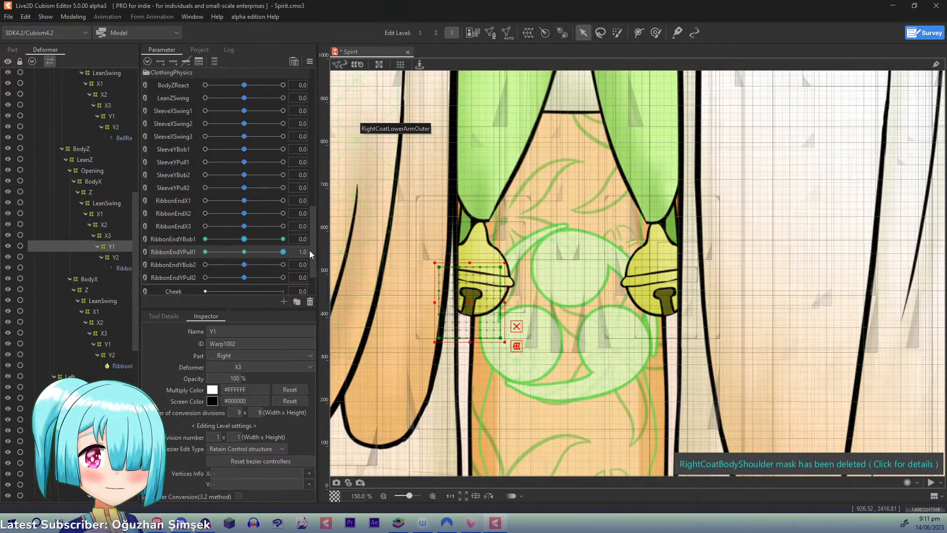
pyautogui.click(310, 62)
pyautogui.click(337, 64)
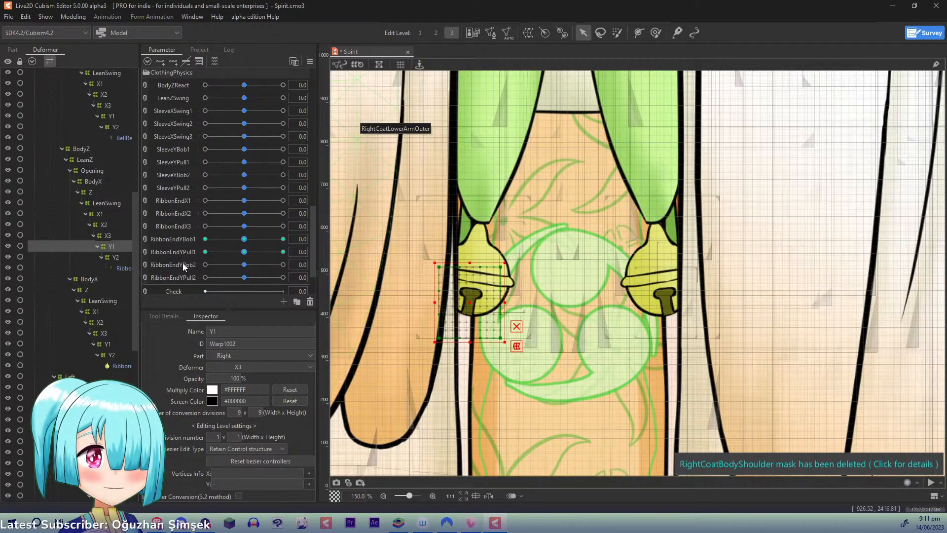
# - At RibbonEndYPull2 1.0, spread the top corners of the Y2 under Opening outward and down, and bring its bottom corners slightly up and inward
pyautogui.click(118, 257)
pyautogui.moveTo(244, 278); pyautogui.dragTo(330, 279)
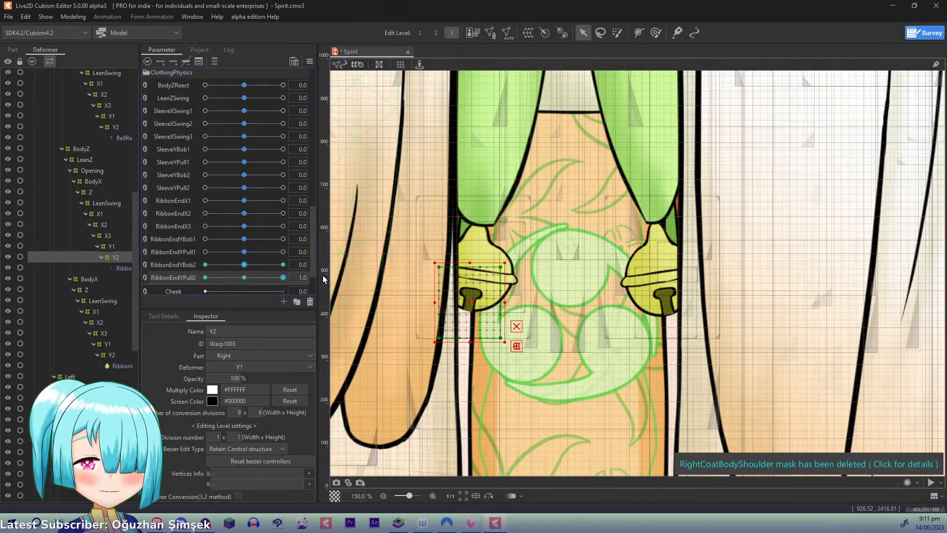
pyautogui.scroll(1, 323, 276)
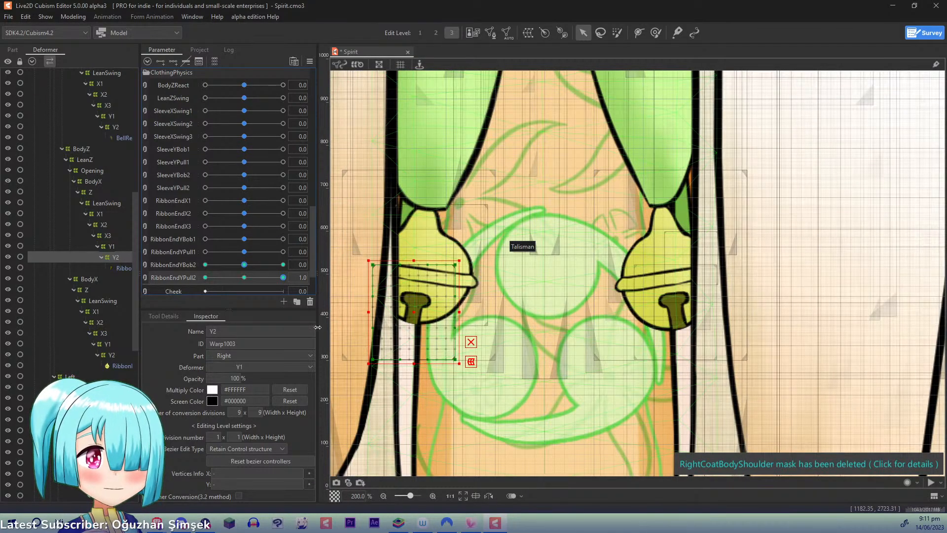
pyautogui.moveTo(375, 267); pyautogui.dragTo(364, 273)
pyautogui.moveTo(454, 266); pyautogui.dragTo(465, 273)
pyautogui.moveTo(374, 359); pyautogui.dragTo(377, 351)
pyautogui.moveTo(456, 360); pyautogui.dragTo(449, 358)
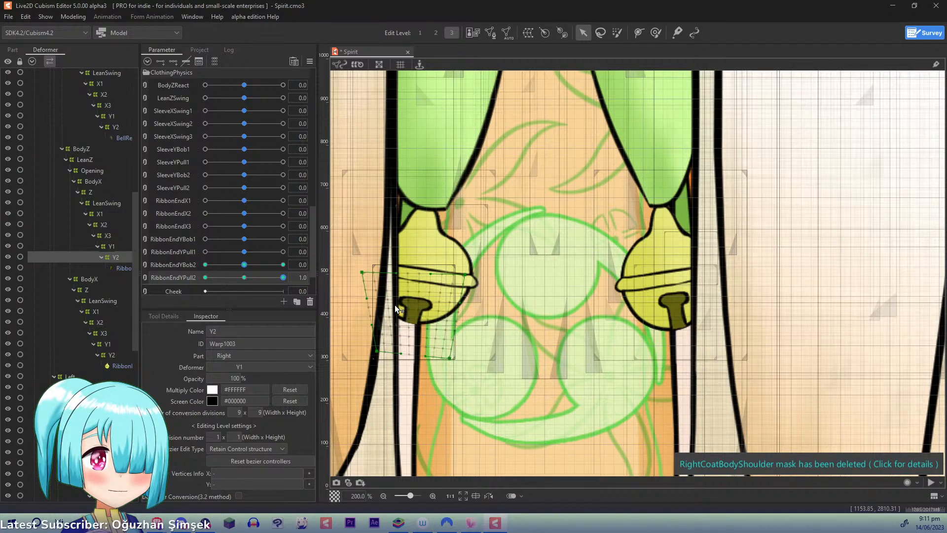
# - Refine this Y2's top corners by lowering them slightly and narrowing the top edge while checking the RibbonEndYPull2 motion
pyautogui.moveTo(363, 272); pyautogui.dragTo(359, 277)
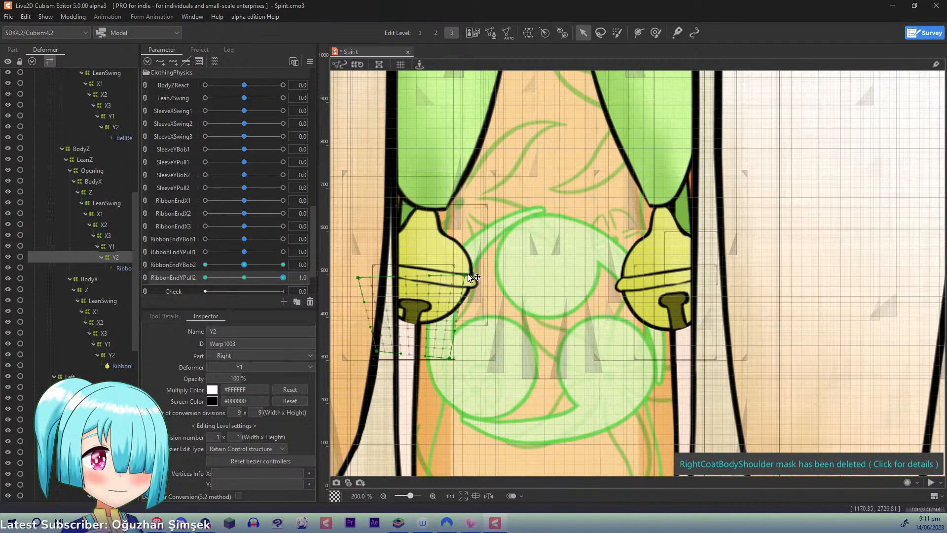
pyautogui.moveTo(471, 277); pyautogui.dragTo(473, 279)
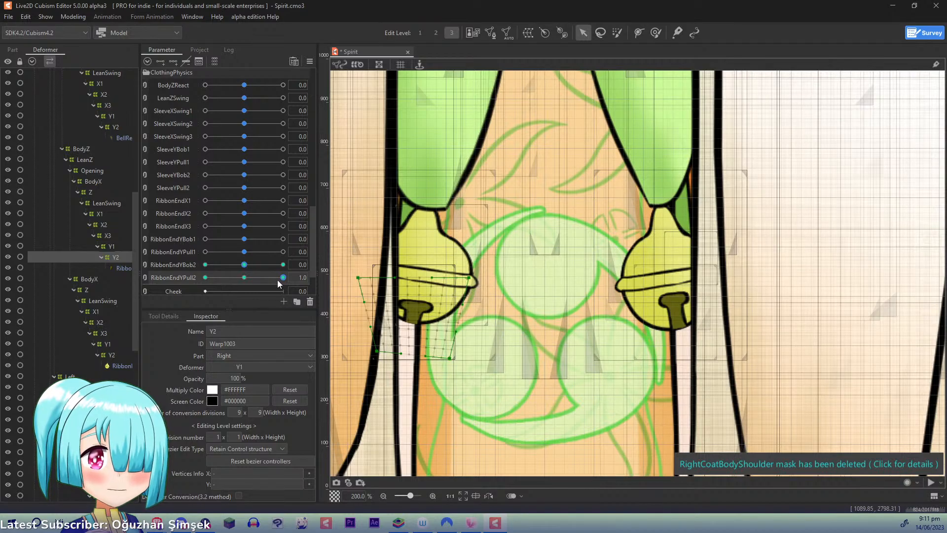
pyautogui.moveTo(277, 279)
pyautogui.mouseDown()
pyautogui.moveTo(249, 277)
pyautogui.moveTo(289, 278)
pyautogui.mouseUp()
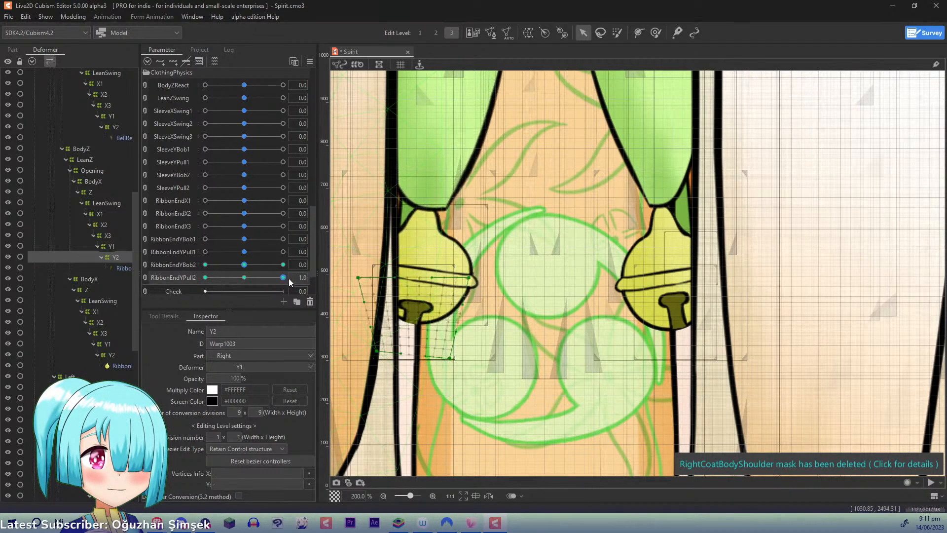
pyautogui.moveTo(359, 276); pyautogui.dragTo(368, 279)
pyautogui.moveTo(469, 279); pyautogui.dragTo(454, 278)
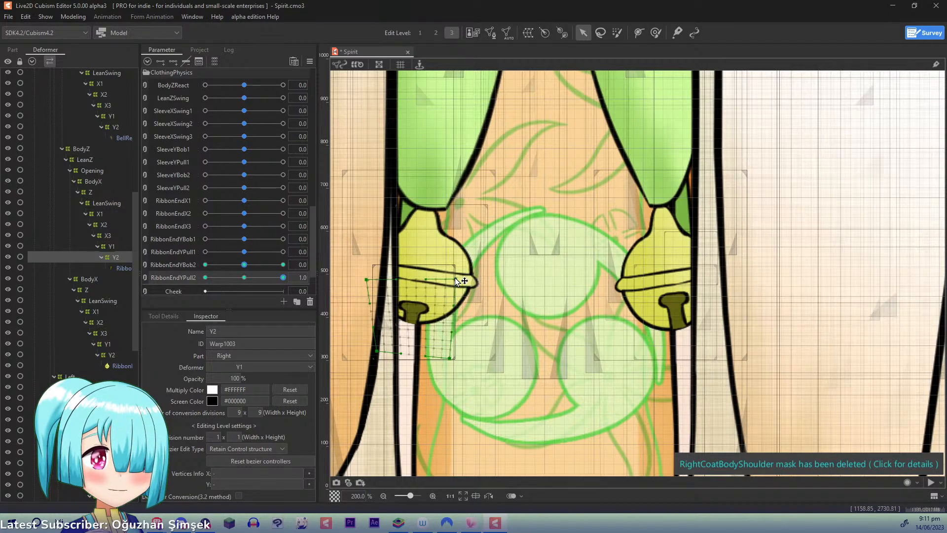
# - At RibbonEndYPull2 -1.0, raise the top corners of the Y2 under Opening and spread them outward, and check the motion
pyautogui.moveTo(279, 276); pyautogui.dragTo(190, 276)
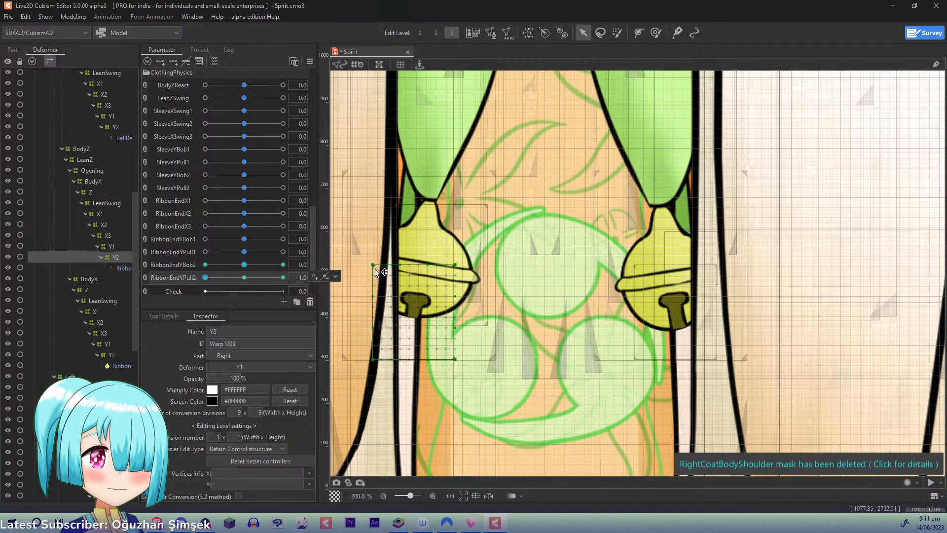
pyautogui.moveTo(375, 268); pyautogui.dragTo(374, 253)
pyautogui.moveTo(456, 265); pyautogui.dragTo(472, 255)
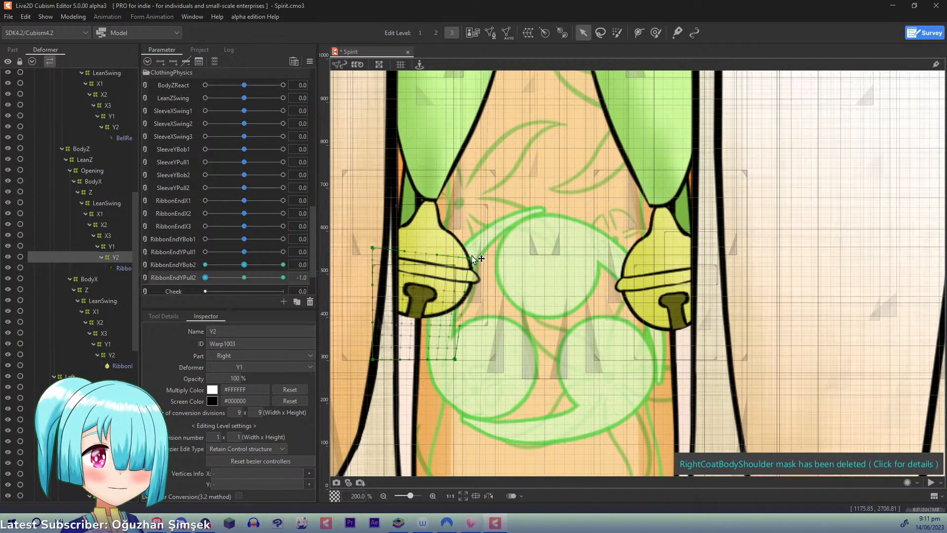
pyautogui.moveTo(374, 247); pyautogui.dragTo(335, 256)
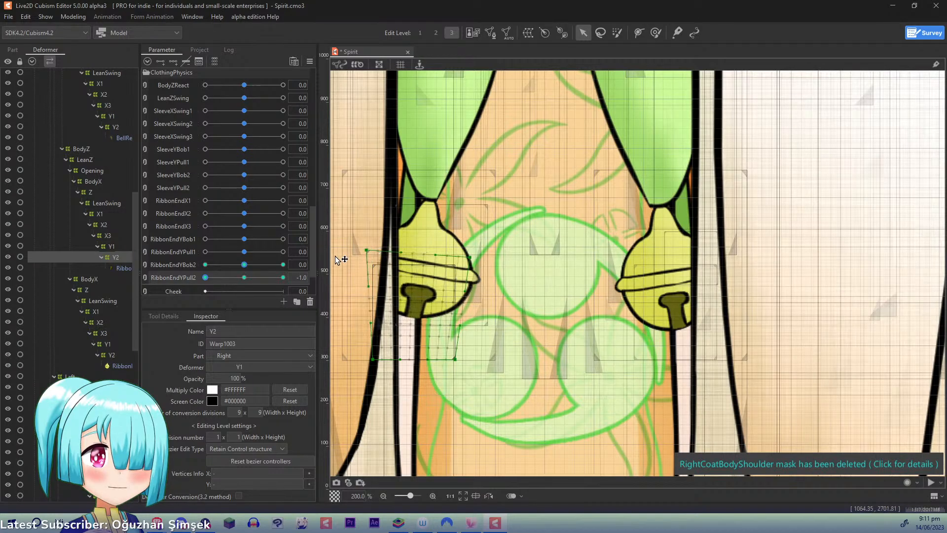
pyautogui.moveTo(203, 282)
pyautogui.mouseDown()
pyautogui.moveTo(326, 288)
pyautogui.moveTo(193, 279)
pyautogui.mouseUp()
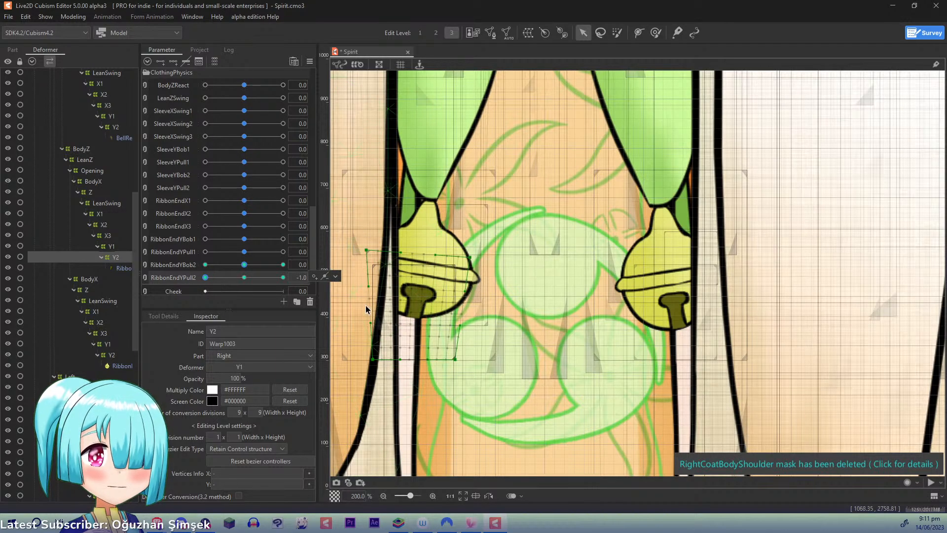
# - In edit level 2 at RibbonEndYPull2 -1.0, raise the centre and both side midpoints of the Y2 under BodyX
pyautogui.click(108, 356)
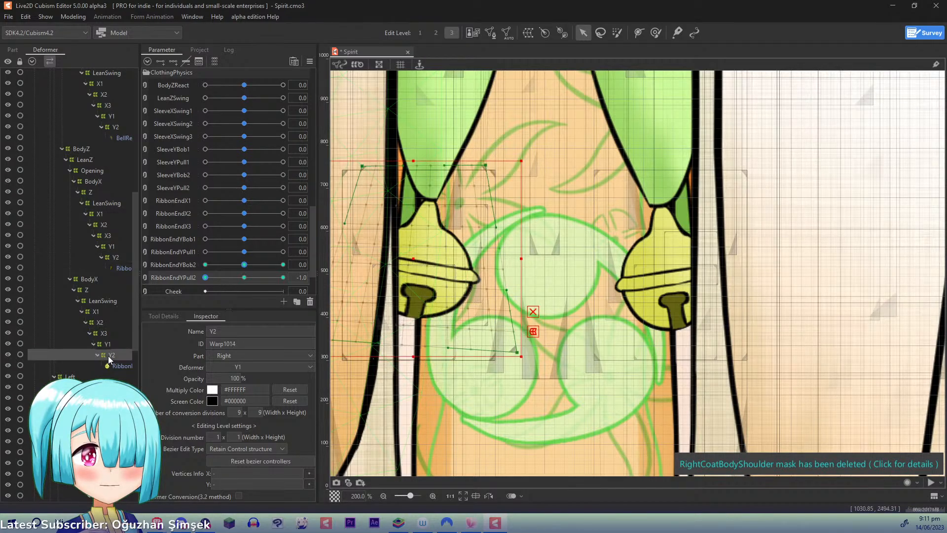
pyautogui.press('ctrl')
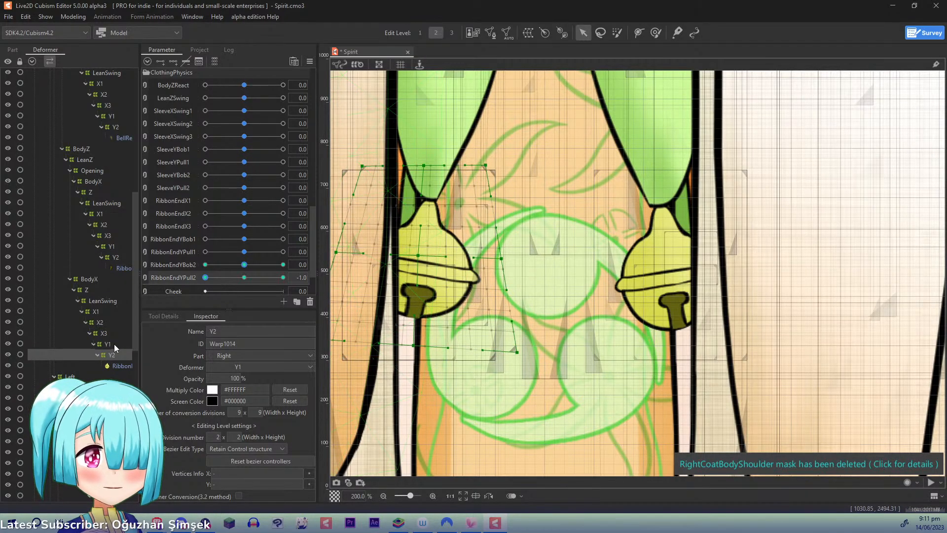
pyautogui.moveTo(418, 255); pyautogui.dragTo(421, 241)
pyautogui.moveTo(501, 259); pyautogui.dragTo(502, 252)
pyautogui.moveTo(336, 254); pyautogui.dragTo(337, 246)
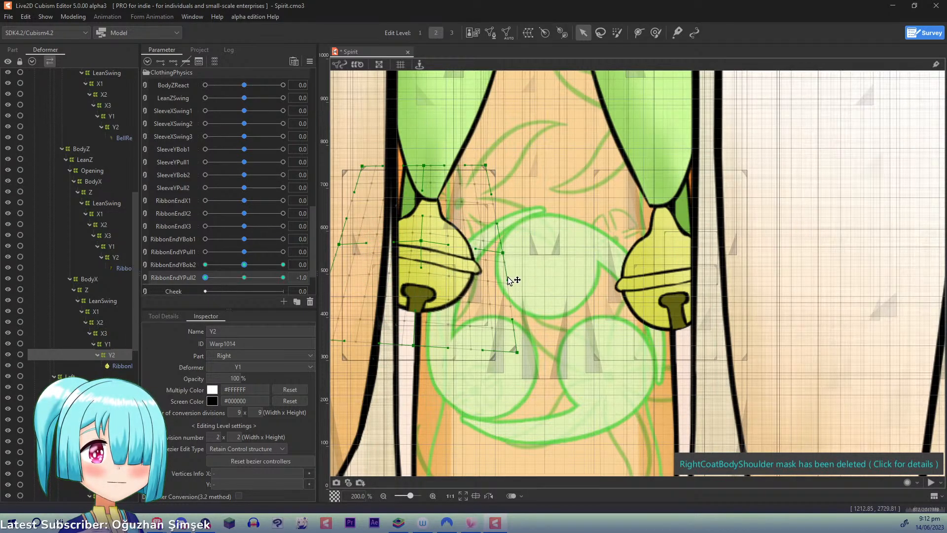
# - At RibbonEndYPull2 1.0, raise this Y2's bottom edge, lower its right midpoint slightly, and check the motion
pyautogui.moveTo(206, 278); pyautogui.dragTo(416, 274)
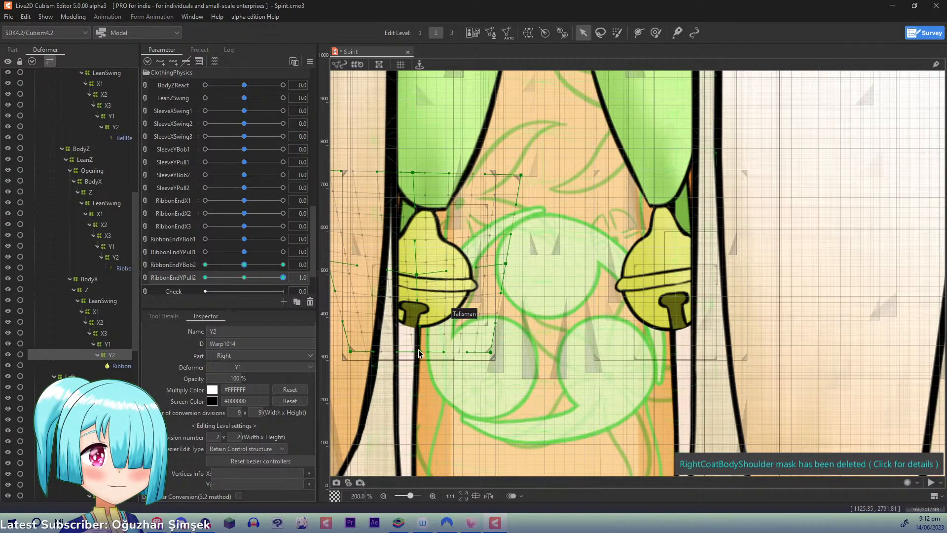
pyautogui.moveTo(421, 350); pyautogui.dragTo(422, 346)
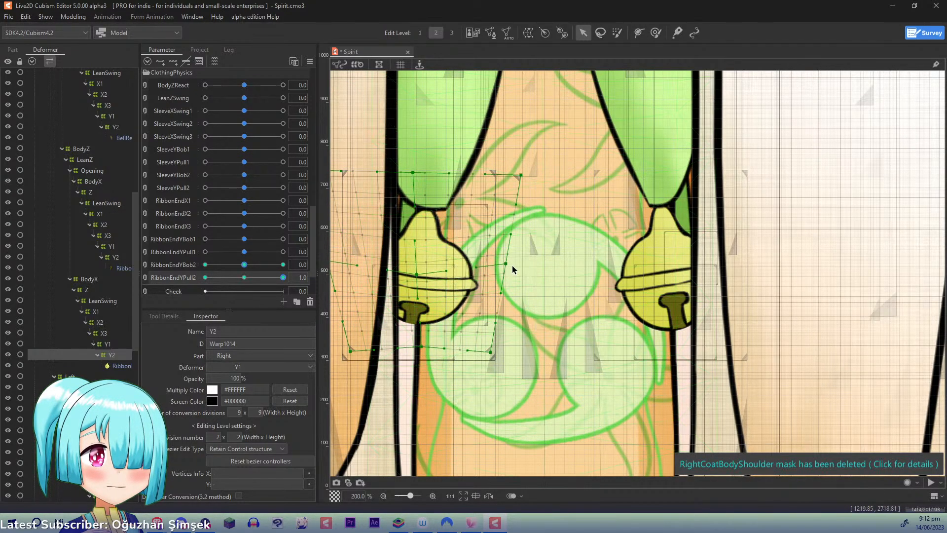
pyautogui.moveTo(512, 265); pyautogui.dragTo(509, 273)
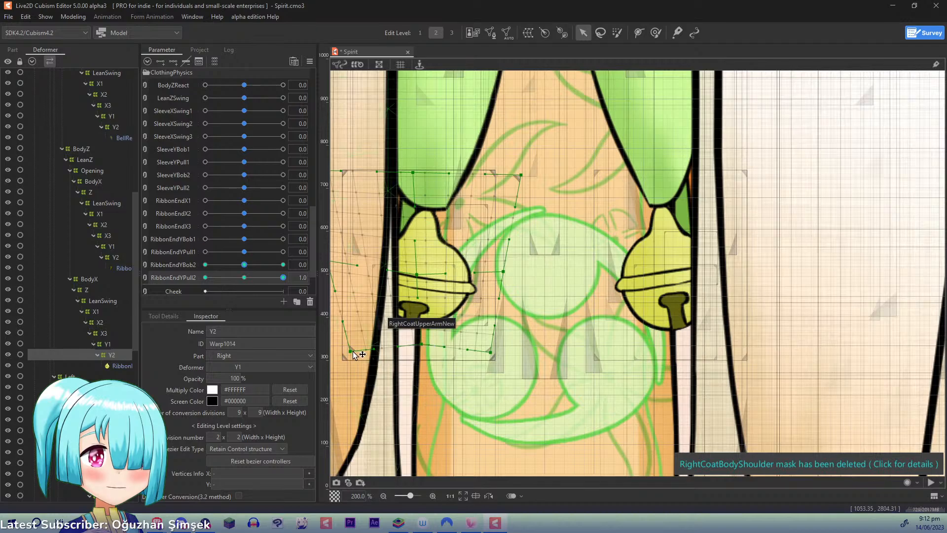
pyautogui.moveTo(351, 351); pyautogui.dragTo(350, 344)
pyautogui.moveTo(492, 354); pyautogui.dragTo(487, 347)
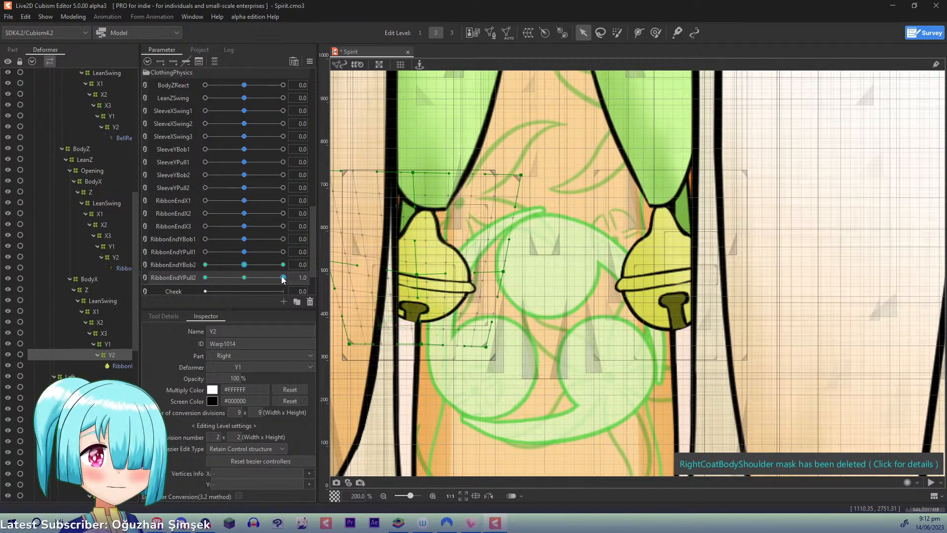
pyautogui.moveTo(283, 278); pyautogui.dragTo(329, 307)
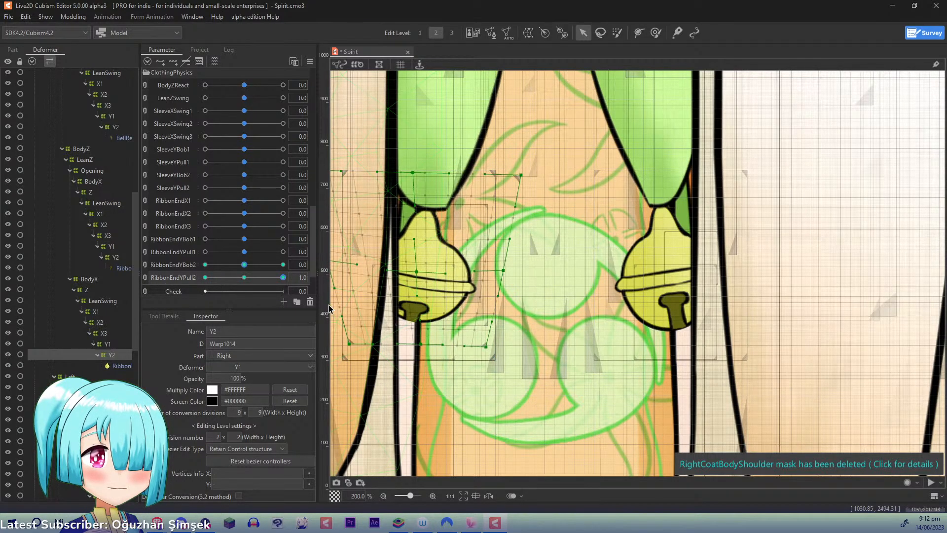
# - At RibbonEndYPull2 -1.0, raise the centre and top-middle control points of the Y2 under Opening
pyautogui.click(114, 257)
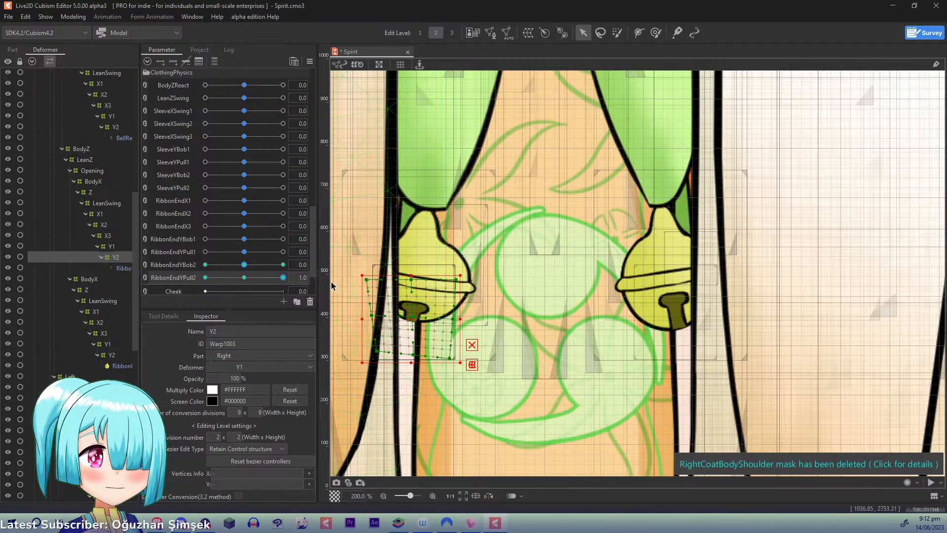
pyautogui.click(416, 320)
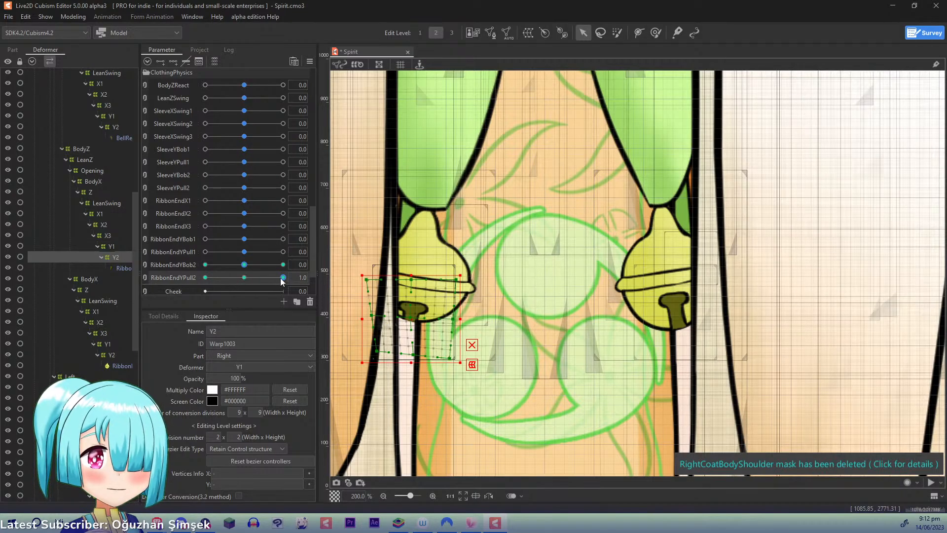
pyautogui.moveTo(283, 279); pyautogui.dragTo(135, 277)
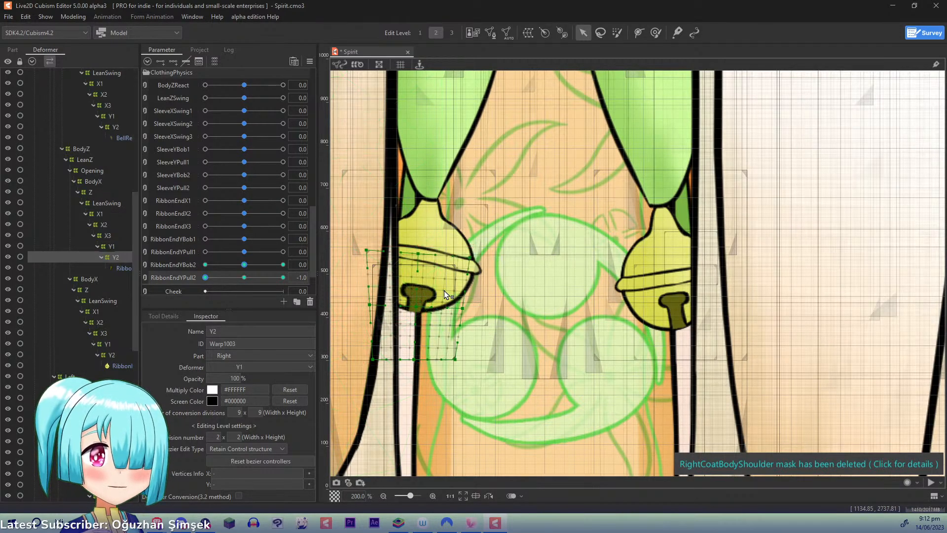
pyautogui.moveTo(417, 307); pyautogui.dragTo(419, 293)
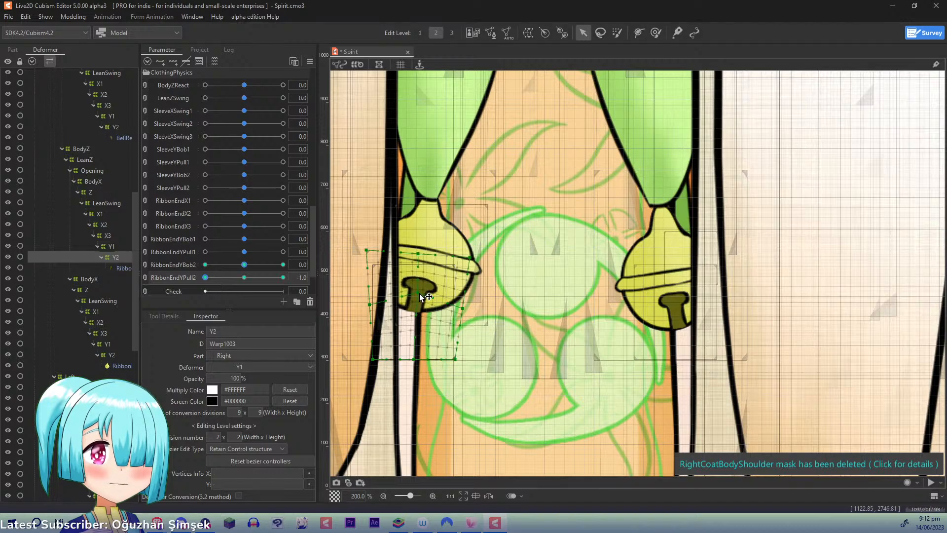
pyautogui.moveTo(420, 254); pyautogui.dragTo(421, 249)
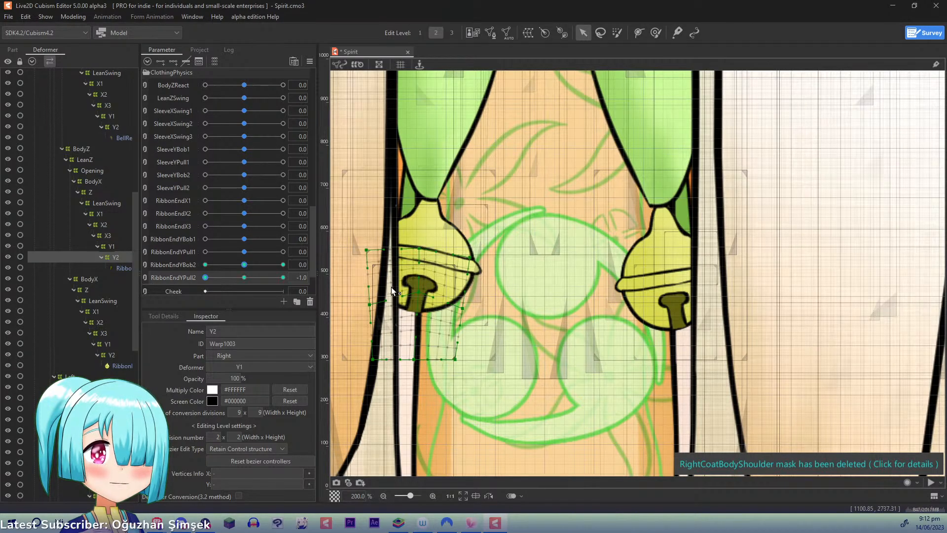
# - At RibbonEndYPull2 -1.0, spread both side midpoints of the Y2 under Opening outward, shift the deformer slightly sideways, and check the motion
pyautogui.moveTo(369, 304); pyautogui.dragTo(365, 302)
pyautogui.moveTo(464, 309); pyautogui.dragTo(467, 309)
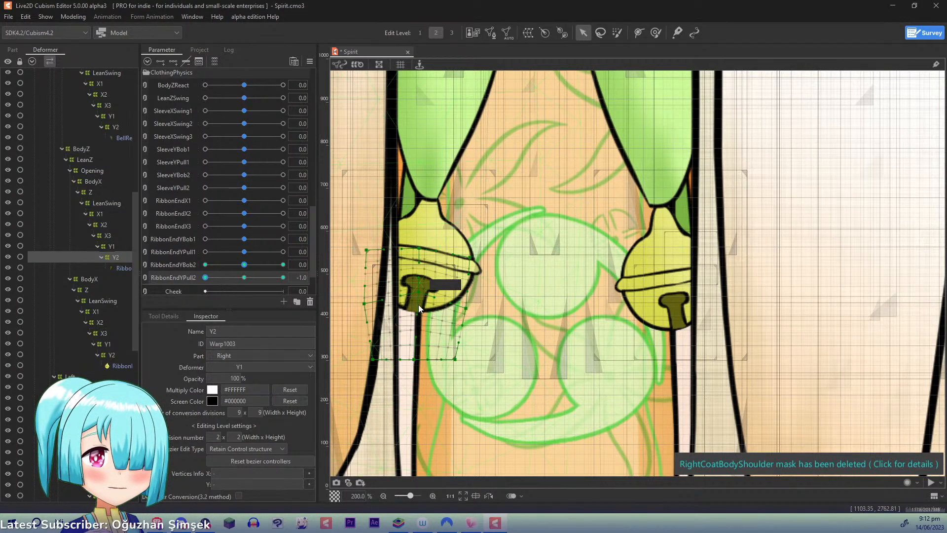
pyautogui.moveTo(416, 299); pyautogui.dragTo(415, 302)
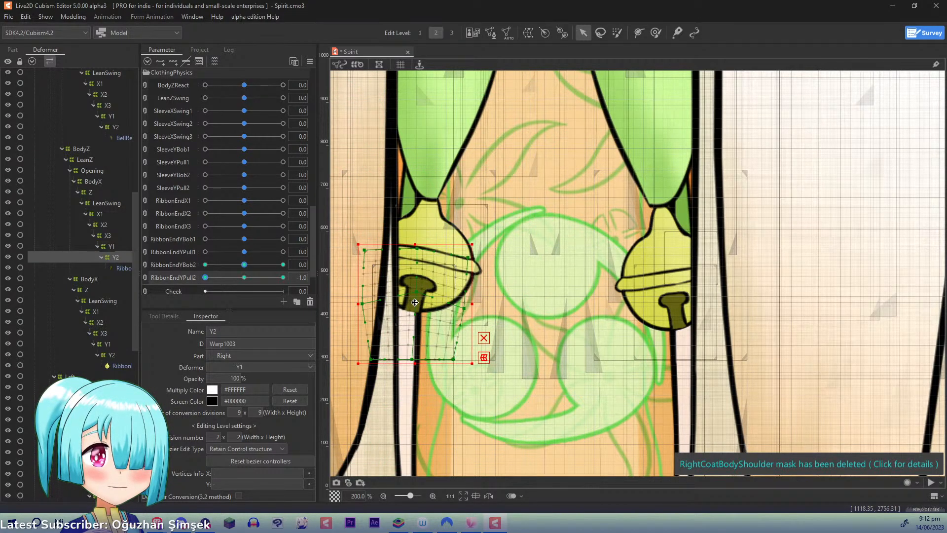
pyautogui.hotkey('ctrl', 'z')
pyautogui.hotkey('ctrl', 'y')
pyautogui.moveTo(206, 277); pyautogui.dragTo(164, 291)
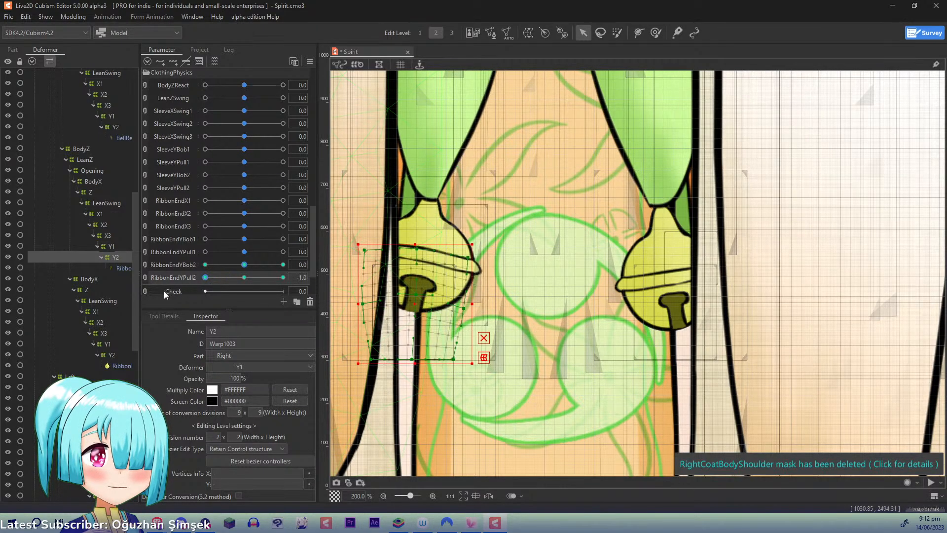
pyautogui.moveTo(416, 304); pyautogui.dragTo(416, 304)
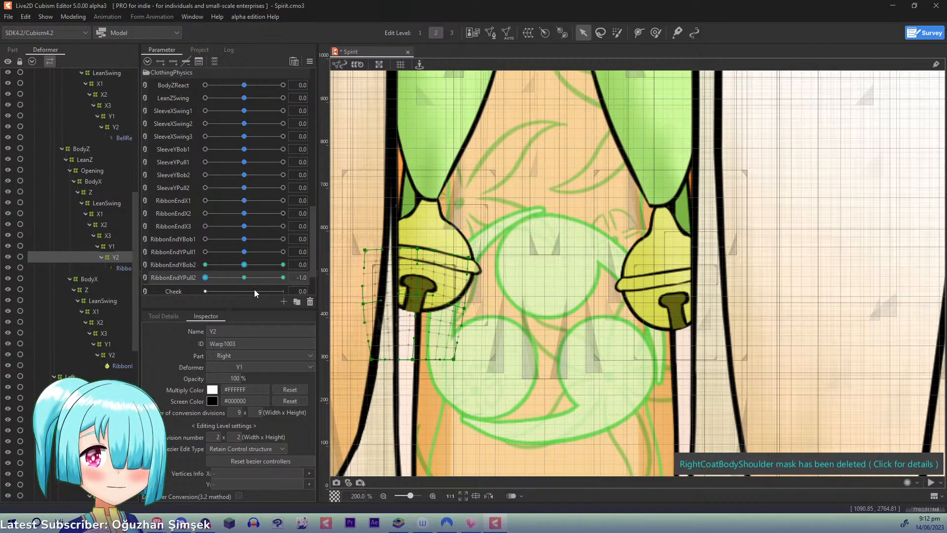
# - Examine how the right bell's Y2 moves across RibbonEndYBob2 at RibbonEndYPull2 -1.0, and reset the parameters to default
pyautogui.click(113, 356)
pyautogui.click(110, 128)
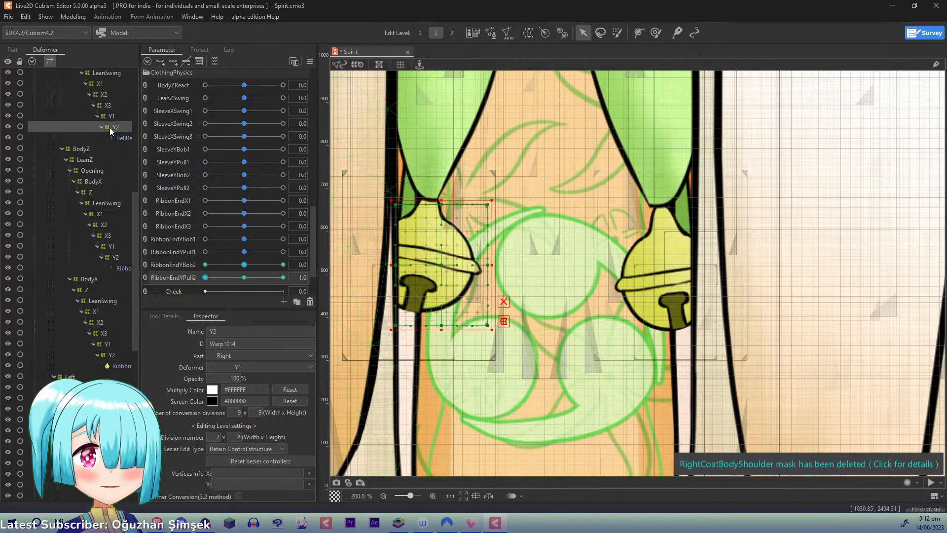
pyautogui.click(111, 116)
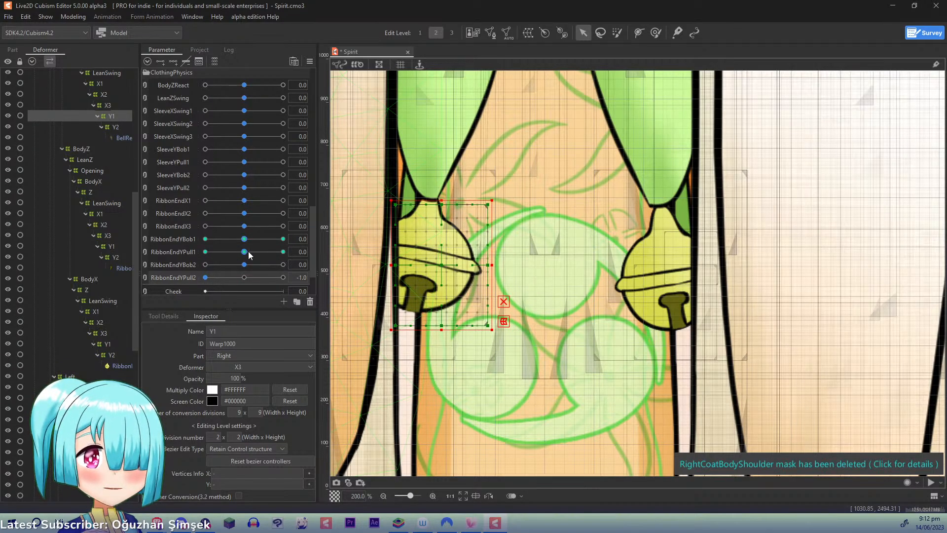
pyautogui.click(110, 127)
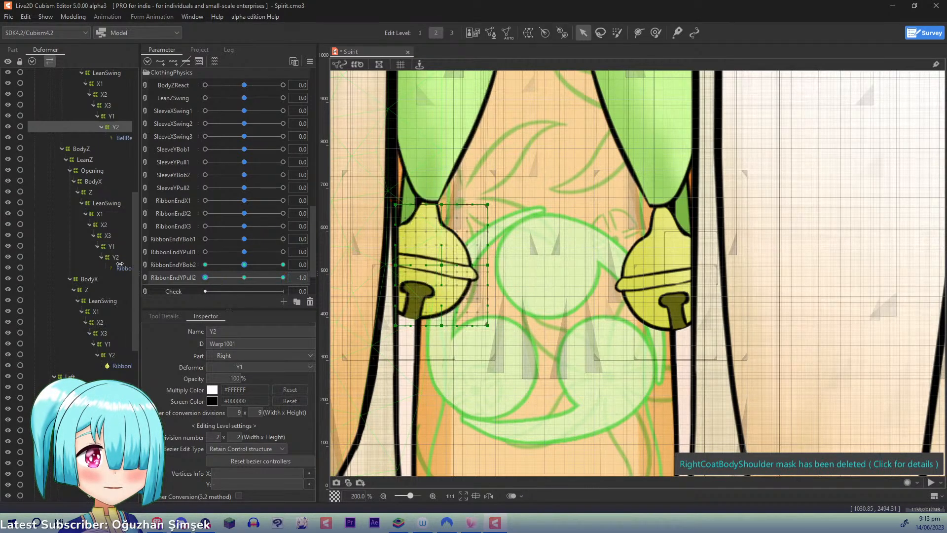
pyautogui.moveTo(245, 264); pyautogui.dragTo(149, 259)
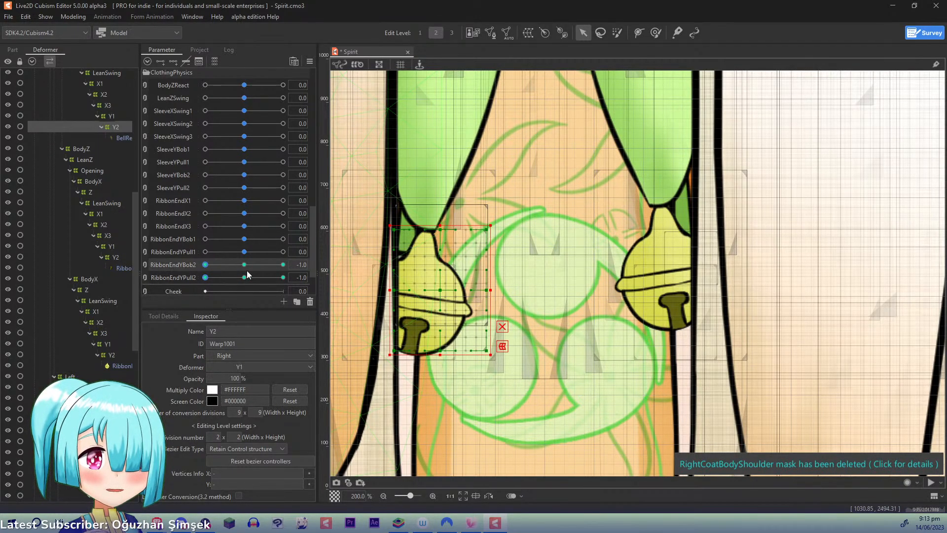
pyautogui.moveTo(247, 270); pyautogui.dragTo(371, 273)
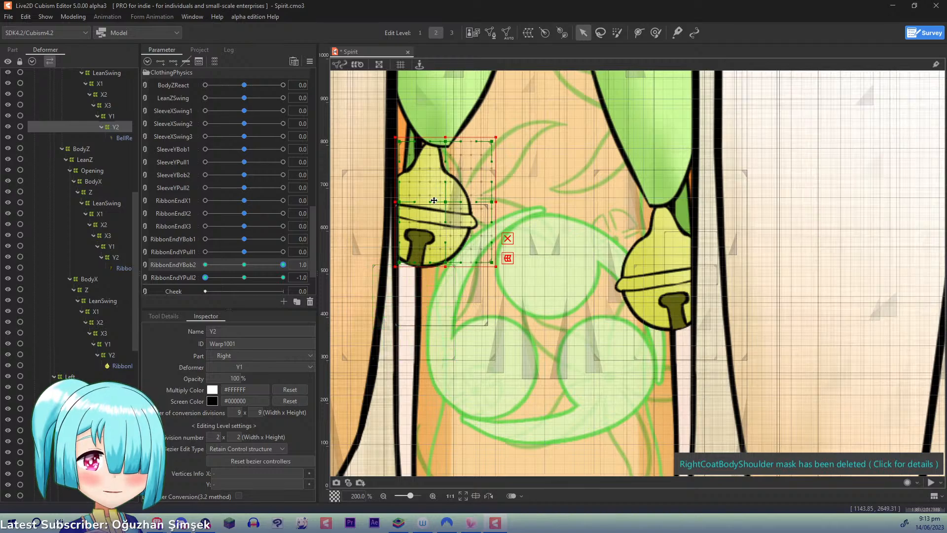
pyautogui.hotkey('ctrl', 'd')
pyautogui.click(74, 16)
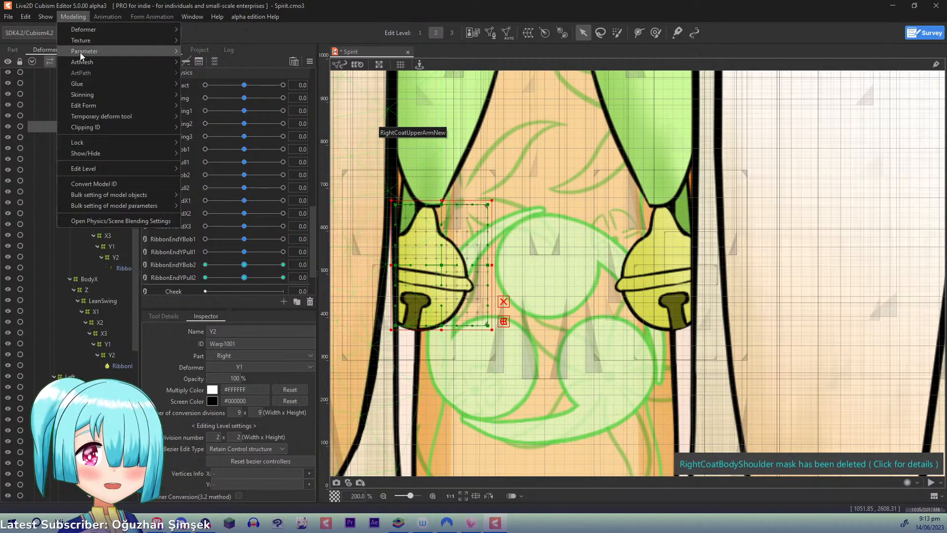
pyautogui.click(297, 4)
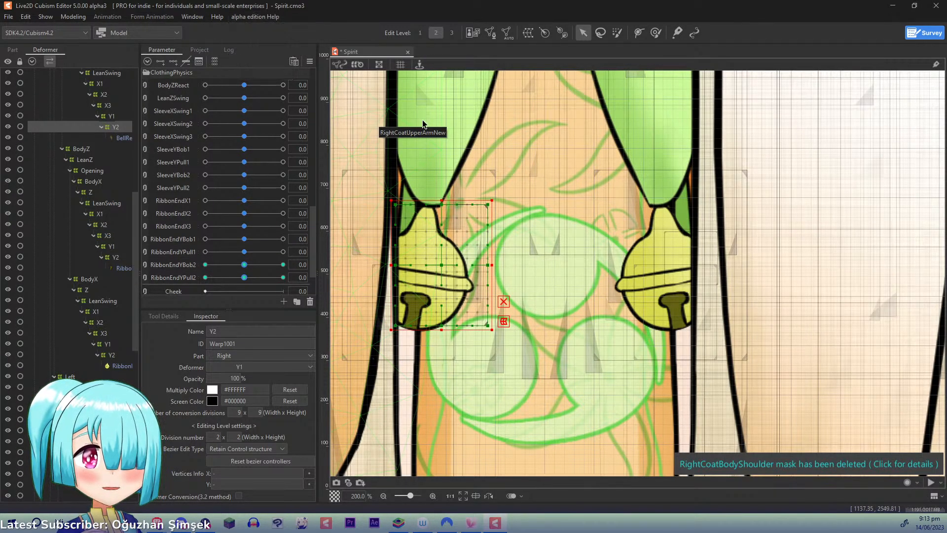
# - Select all objects keyed to BodyYOutput, set that parameter to -1.0, and locate the leg deformers in the hierarchy
pyautogui.scroll(-3, 419, 131)
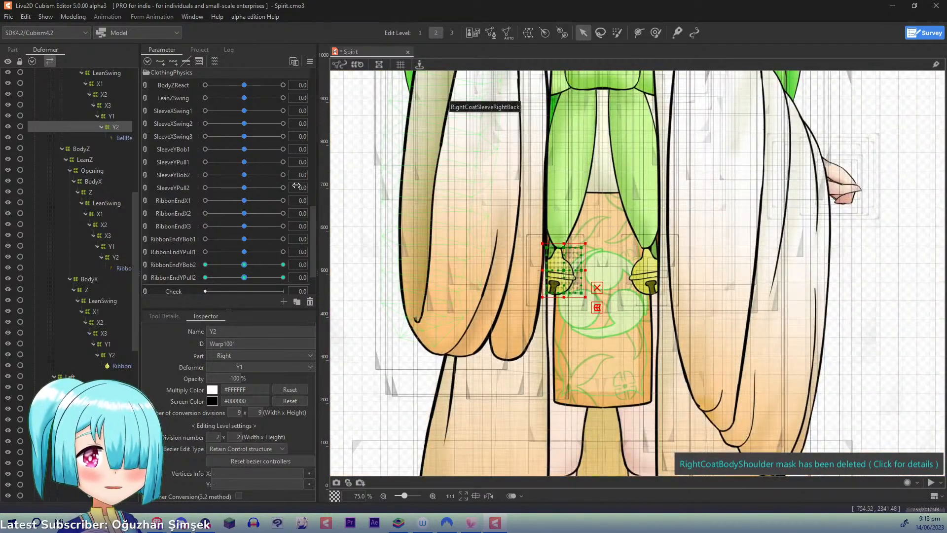
pyautogui.moveTo(313, 233); pyautogui.dragTo(320, 144)
pyautogui.moveTo(244, 198); pyautogui.dragTo(246, 198)
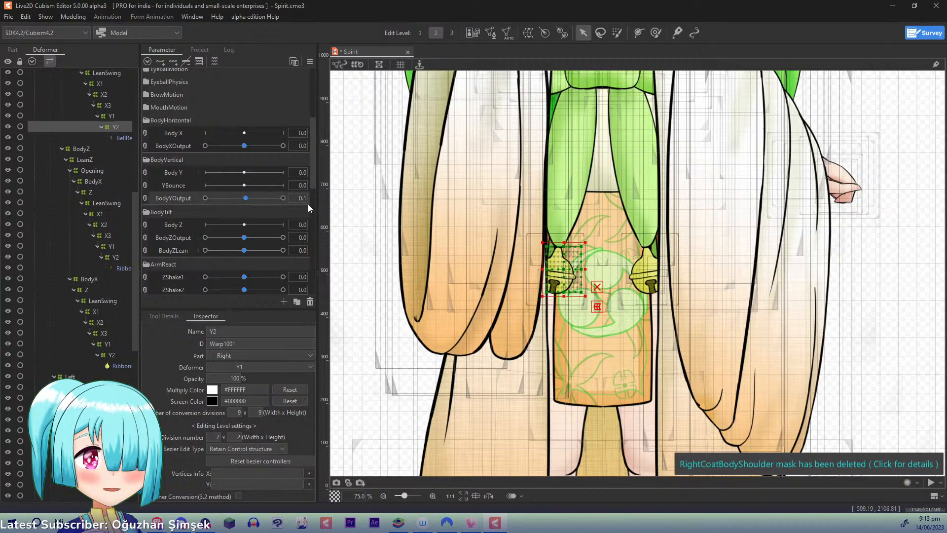
pyautogui.click(250, 197)
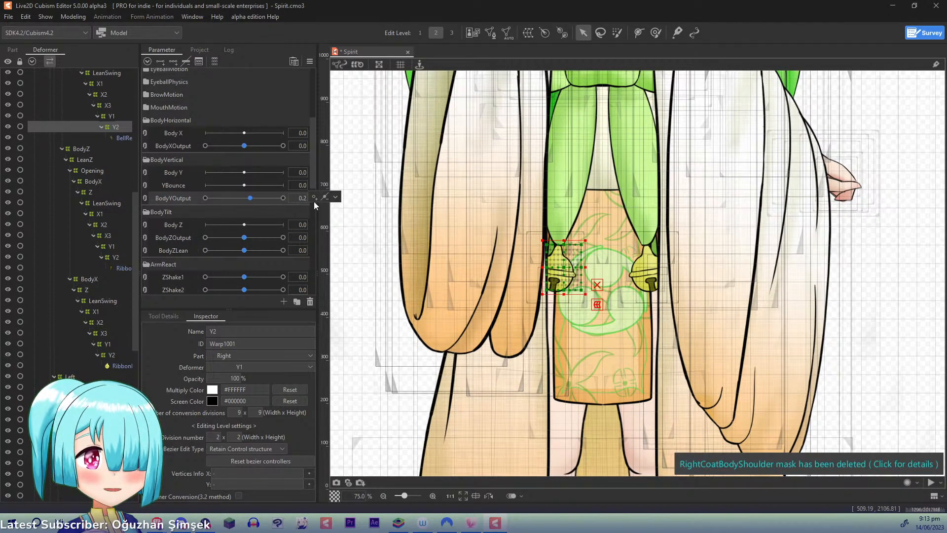
pyautogui.click(335, 197)
pyautogui.click(352, 199)
pyautogui.scroll(-6, 352, 198)
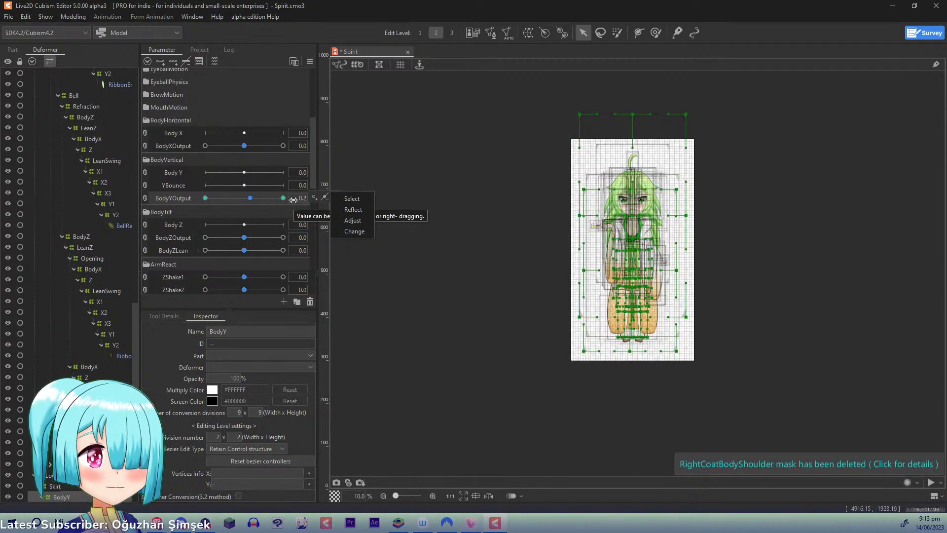
pyautogui.hotkey('ctrl', '+')
pyautogui.moveTo(252, 197); pyautogui.dragTo(137, 208)
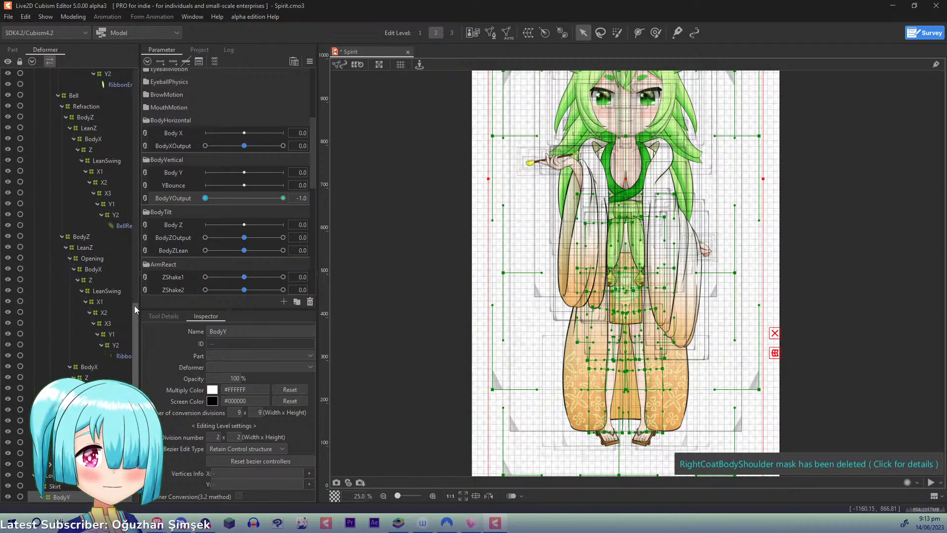
pyautogui.moveTo(134, 306); pyautogui.dragTo(134, 367)
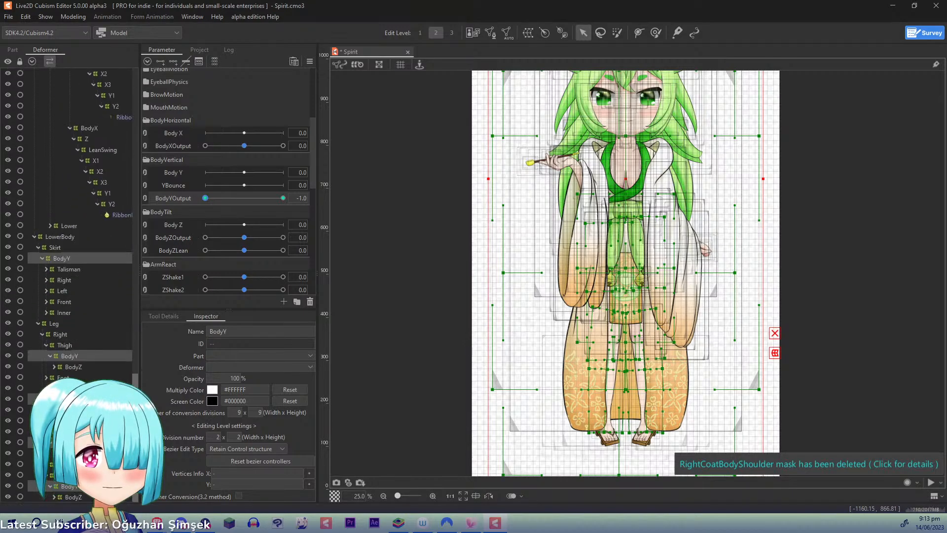
# - Select the right leg's two BodyY deformers and lay a three-point Temporary deform path from above the hip through the knee to below the foot
pyautogui.click(76, 355)
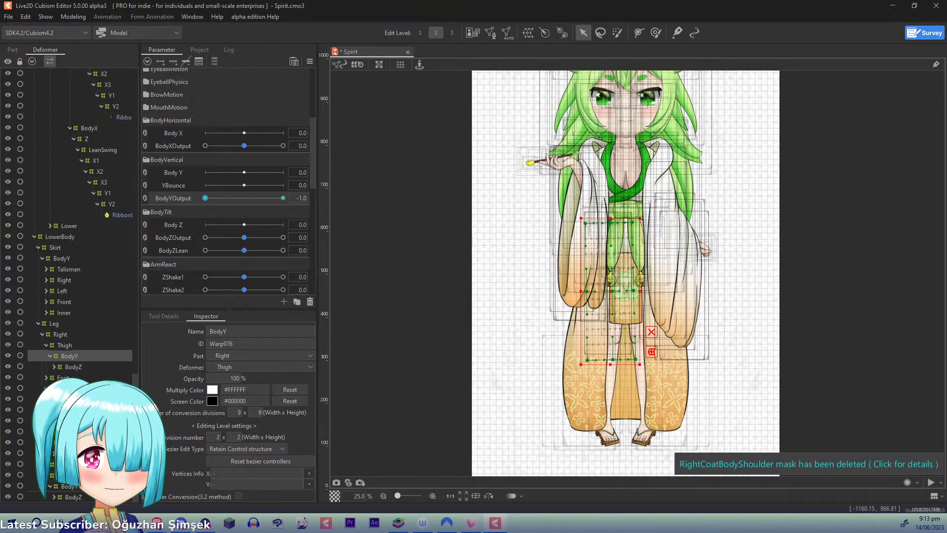
pyautogui.keyDown('ctrl'); pyautogui.click(69, 398); pyautogui.keyUp('ctrl')
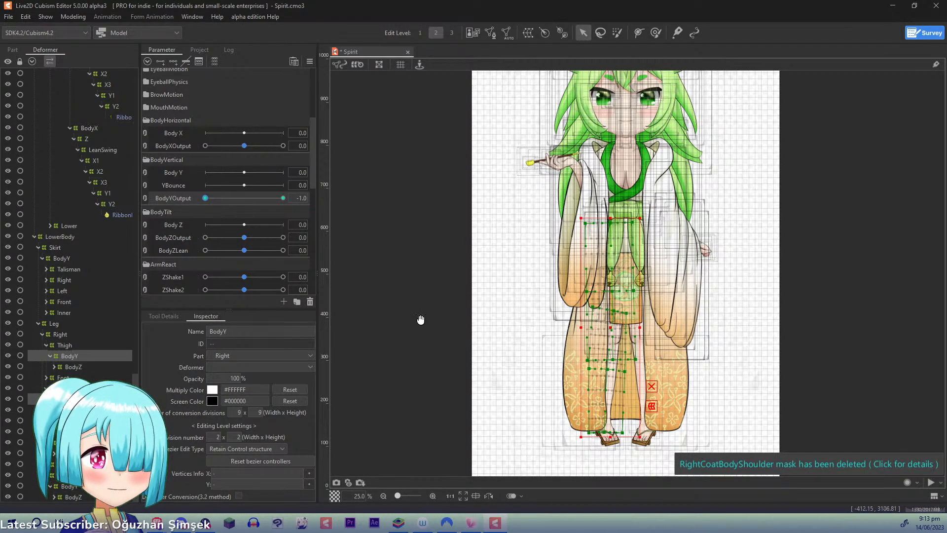
pyautogui.moveTo(421, 319); pyautogui.dragTo(367, 295)
pyautogui.press('t')
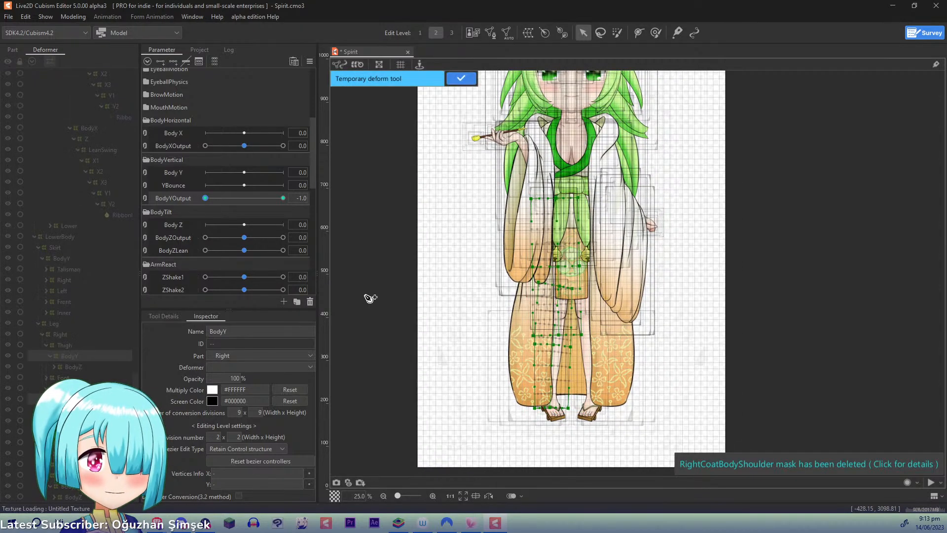
pyautogui.click(533, 169)
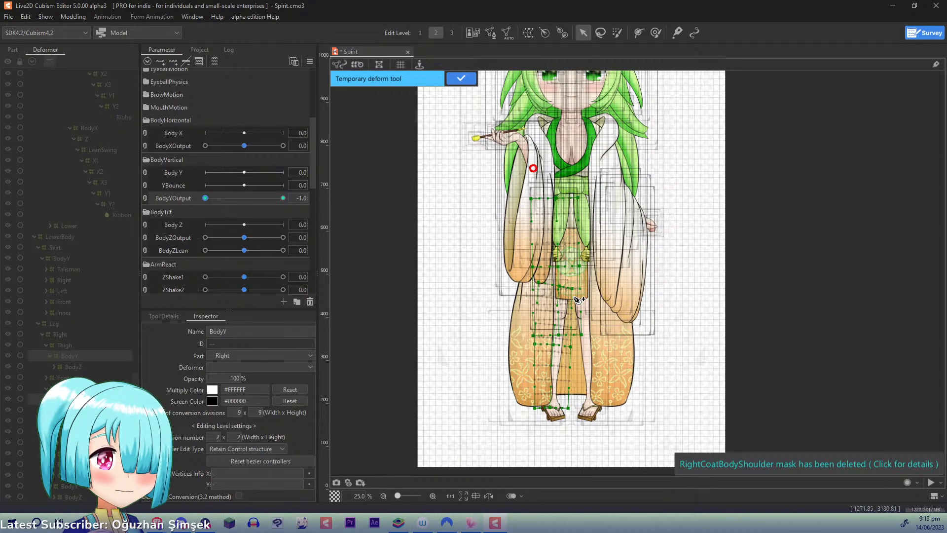
pyautogui.moveTo(567, 290); pyautogui.dragTo(563, 324)
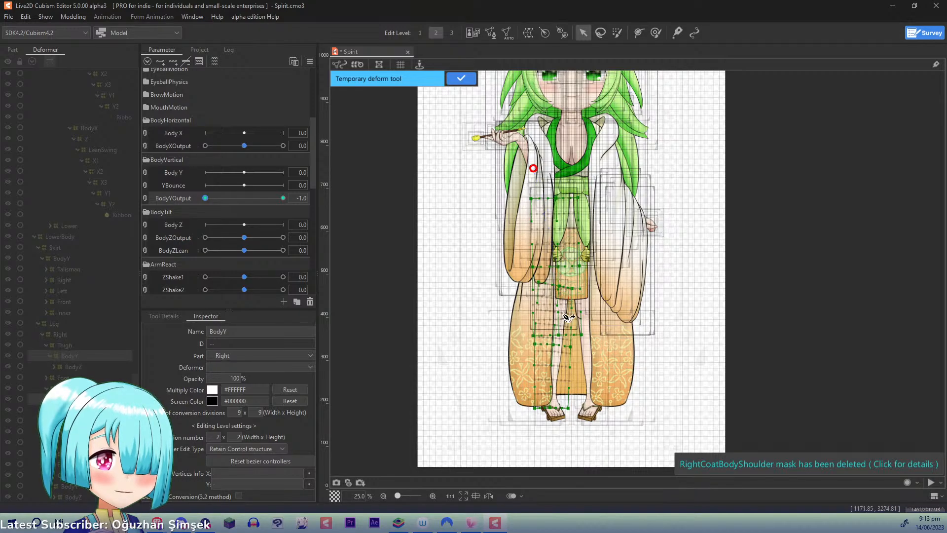
pyautogui.click(530, 437)
# - At BodyYOutput -1.0, move the path's knee point down and inward, lower its upper point, and raise its lower point slightly outward
pyautogui.scroll(3, 533, 447)
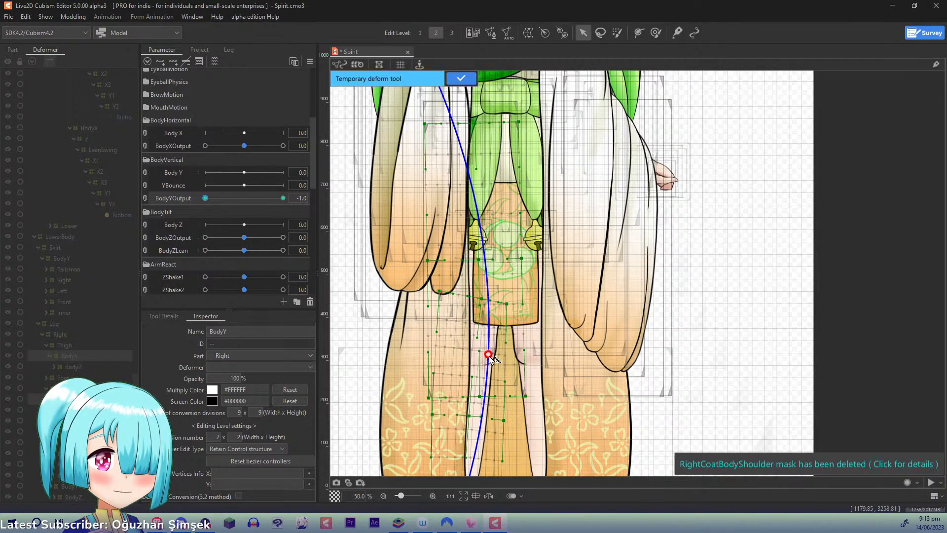
pyautogui.moveTo(491, 355); pyautogui.dragTo(494, 365)
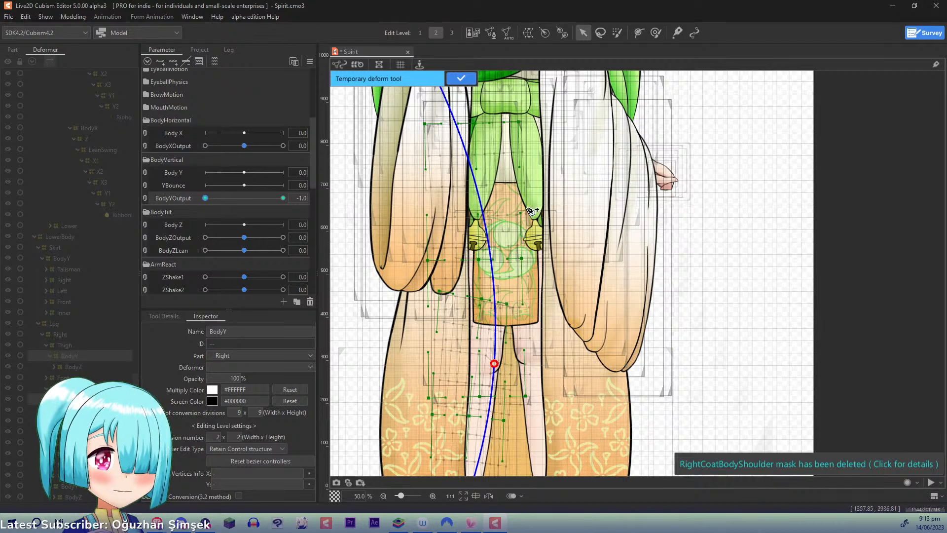
pyautogui.moveTo(519, 188); pyautogui.dragTo(550, 341)
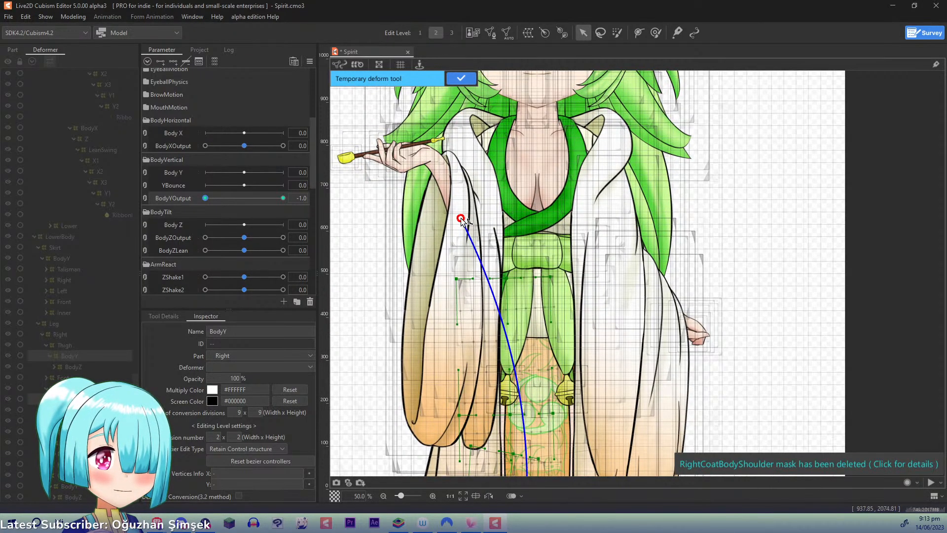
pyautogui.moveTo(461, 218); pyautogui.dragTo(458, 238)
pyautogui.moveTo(613, 379); pyautogui.dragTo(628, 114)
pyautogui.moveTo(202, 201)
pyautogui.mouseDown()
pyautogui.moveTo(249, 196)
pyautogui.moveTo(188, 193)
pyautogui.mouseUp()
pyautogui.moveTo(507, 280); pyautogui.dragTo(482, 135)
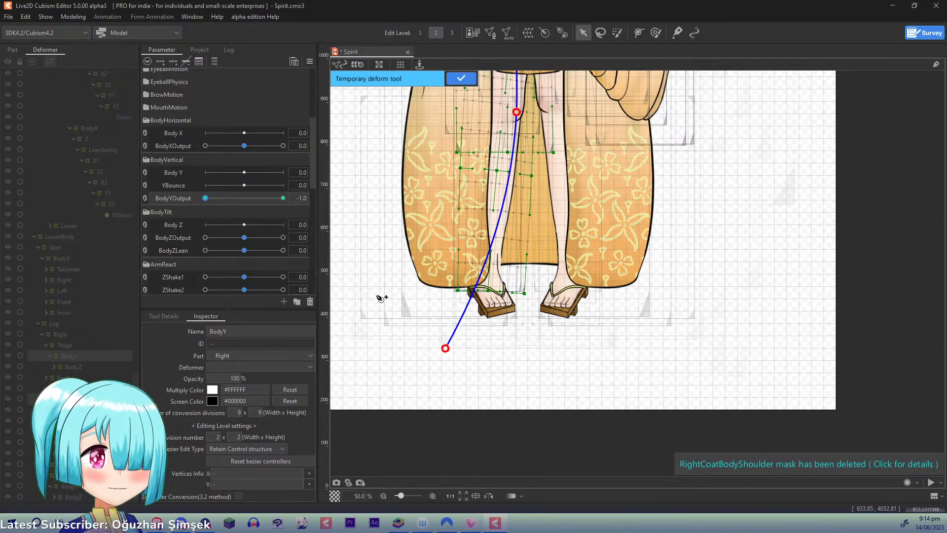
pyautogui.moveTo(446, 351); pyautogui.dragTo(439, 337)
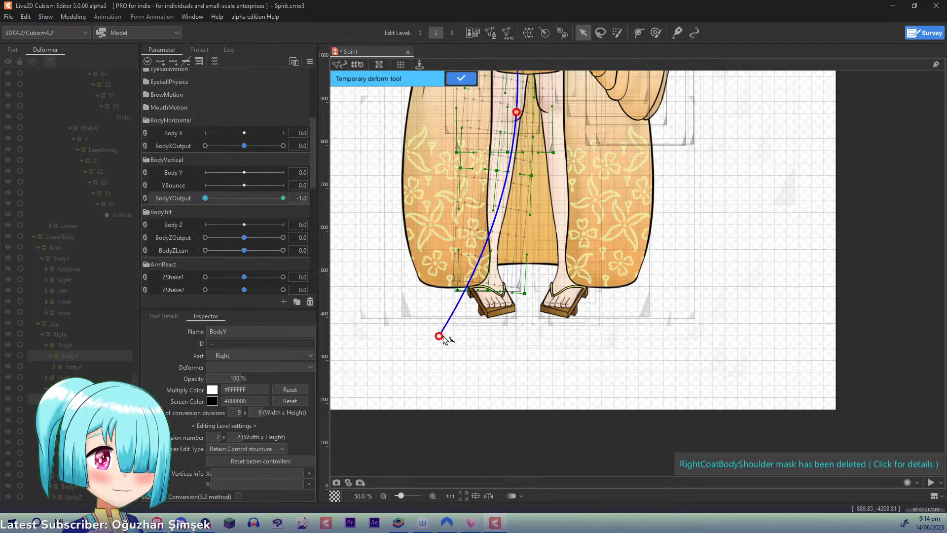
pyautogui.moveTo(626, 135); pyautogui.dragTo(599, 282)
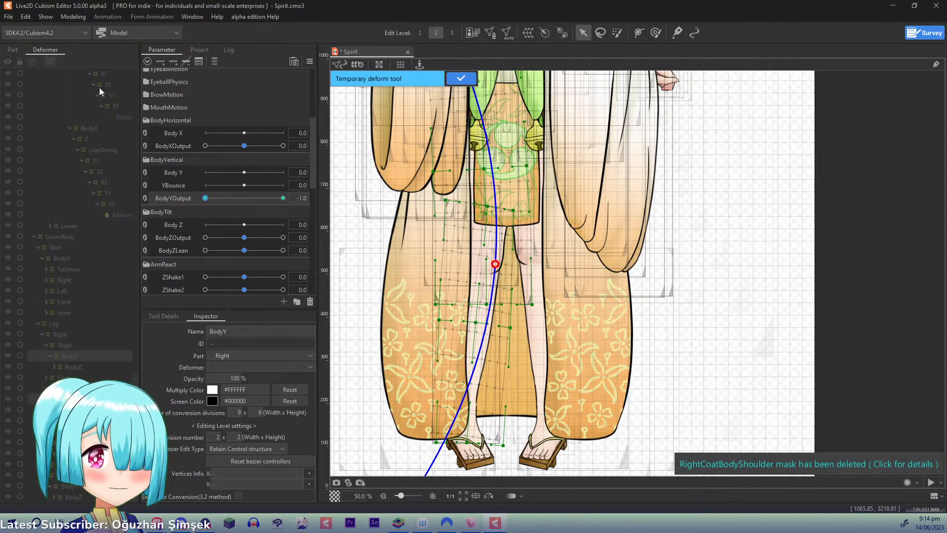
# - Filter deformers out of the part list, hide the KimonoCoat part, check the legs' motion on BodyYOutput, and return to the deformer hierarchy
pyautogui.click(13, 50)
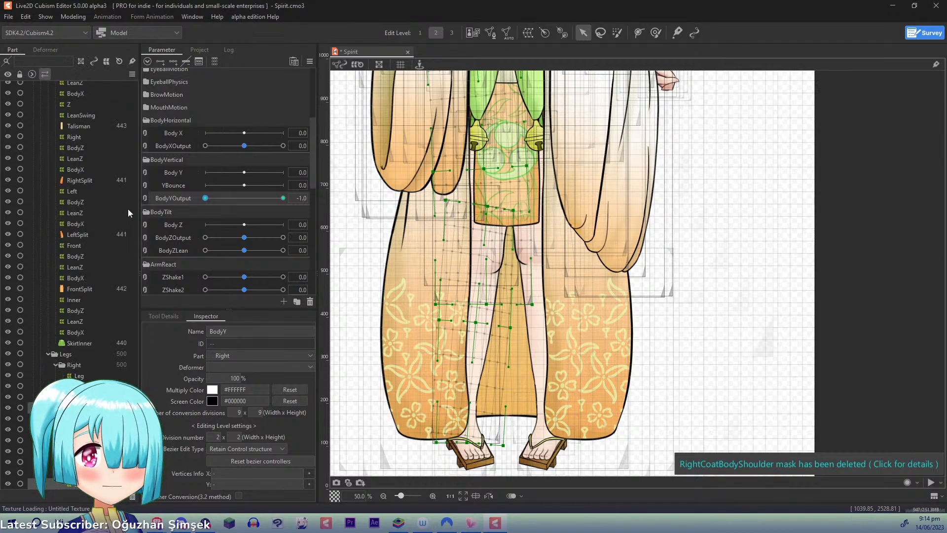
pyautogui.click(106, 62)
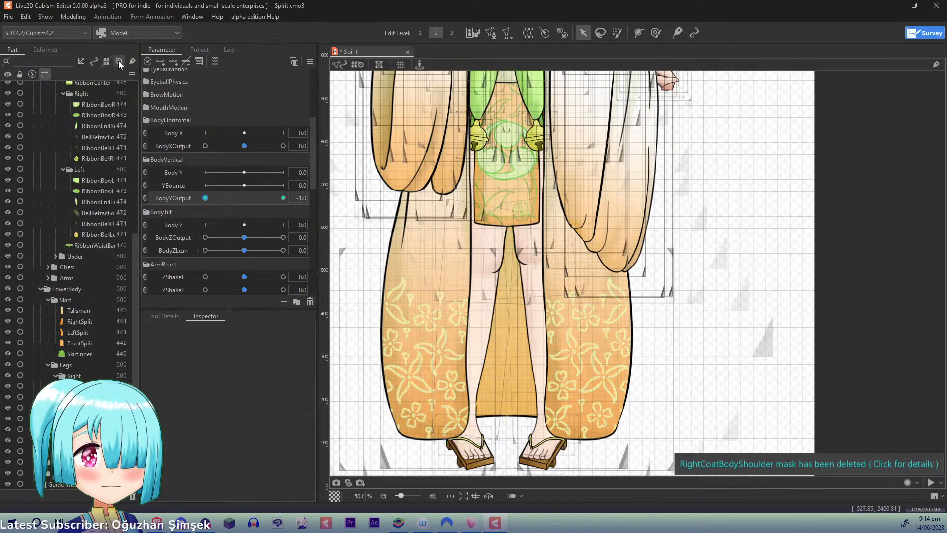
pyautogui.scroll(8, 69, 94)
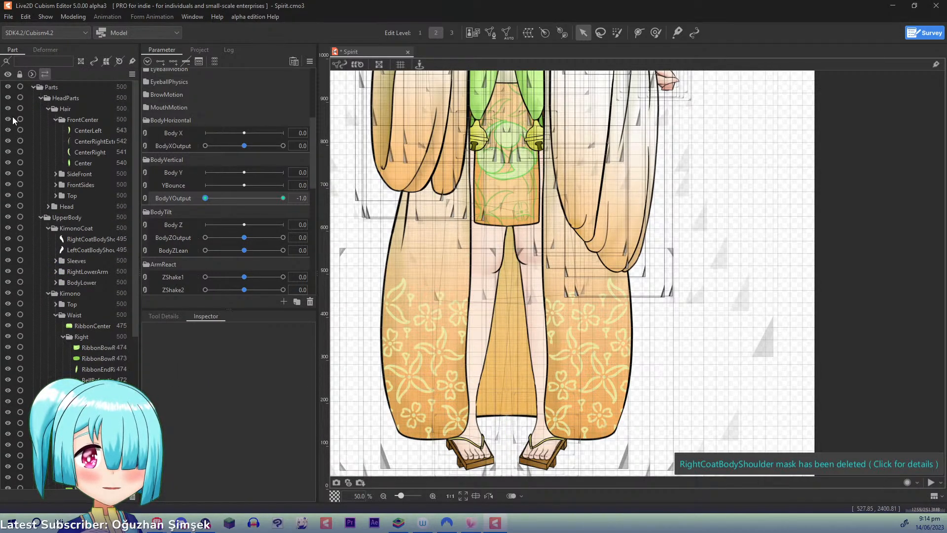
pyautogui.click(8, 228)
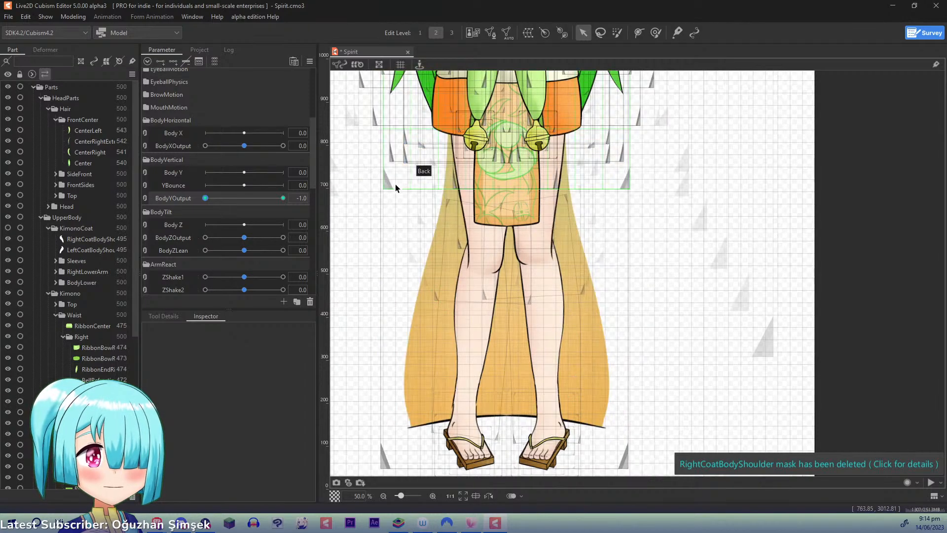
pyautogui.scroll(3, 447, 257)
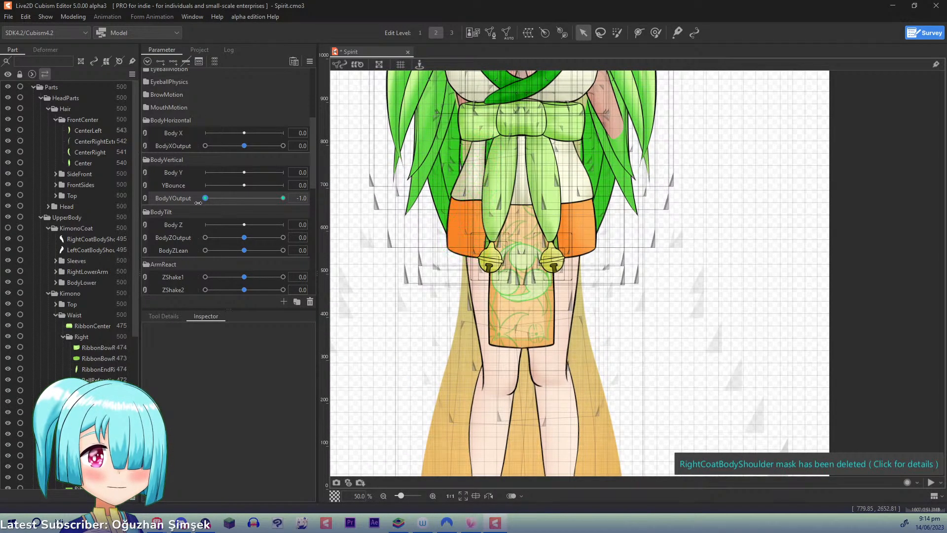
pyautogui.moveTo(210, 196); pyautogui.dragTo(170, 188)
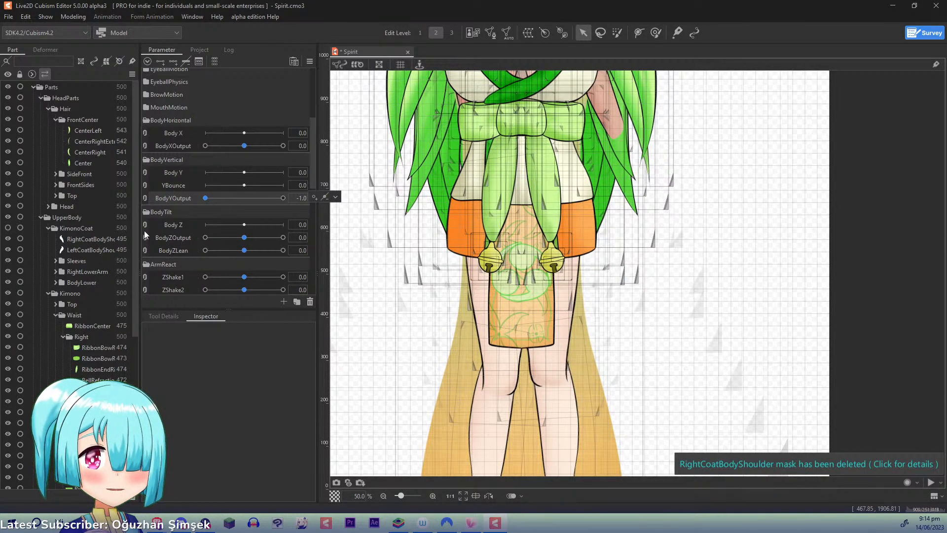
pyautogui.click(45, 49)
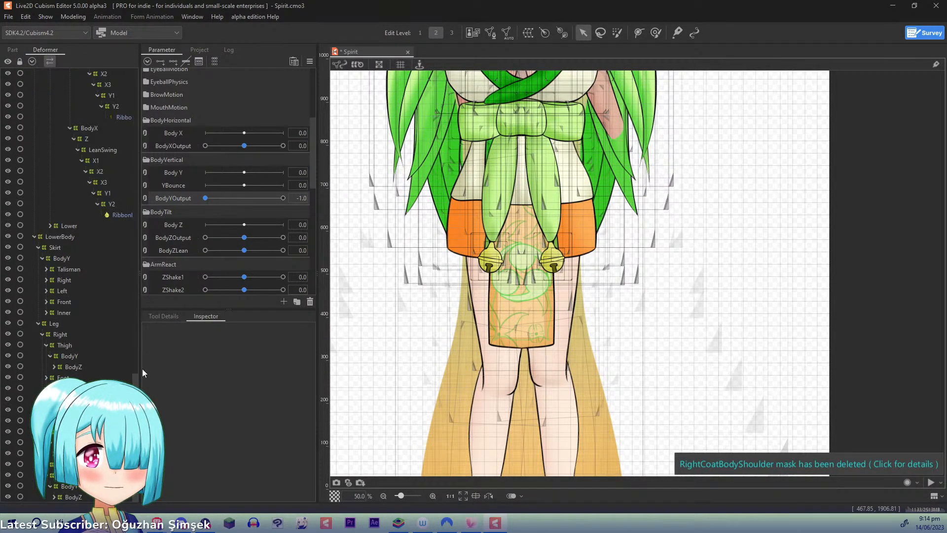
# - Select the right thigh's BodyY warp deformer and nudge its upper control points outward and its middle control points slightly at BodyYOutput -1.0
pyautogui.click(74, 453)
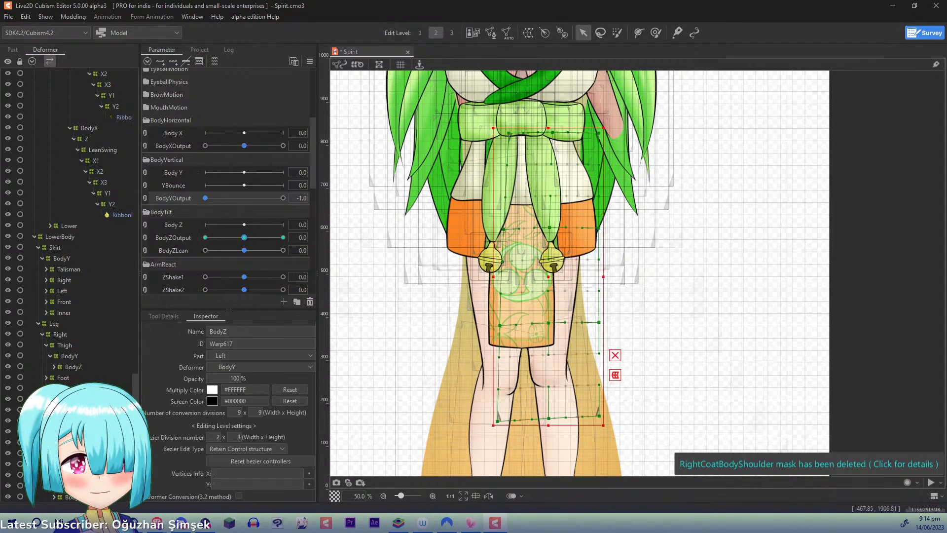
pyautogui.click(74, 410)
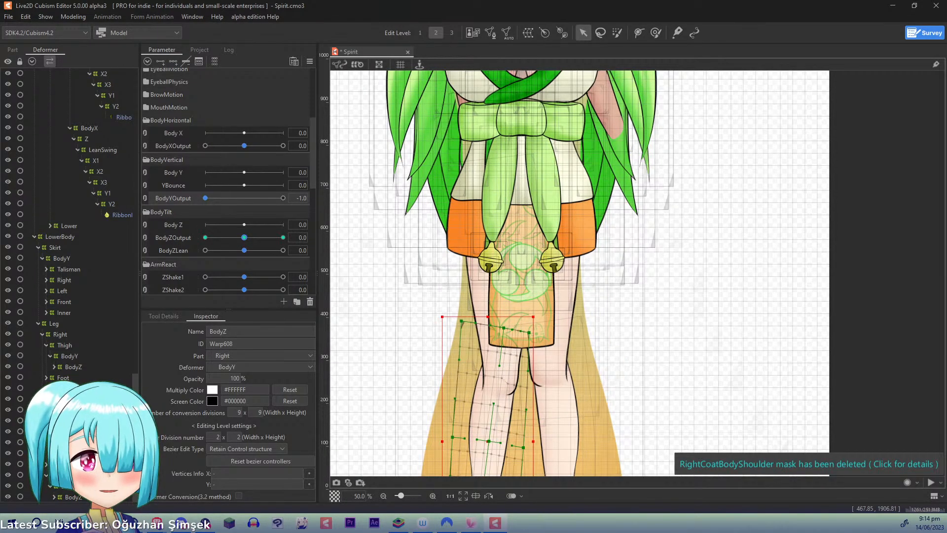
pyautogui.click(77, 357)
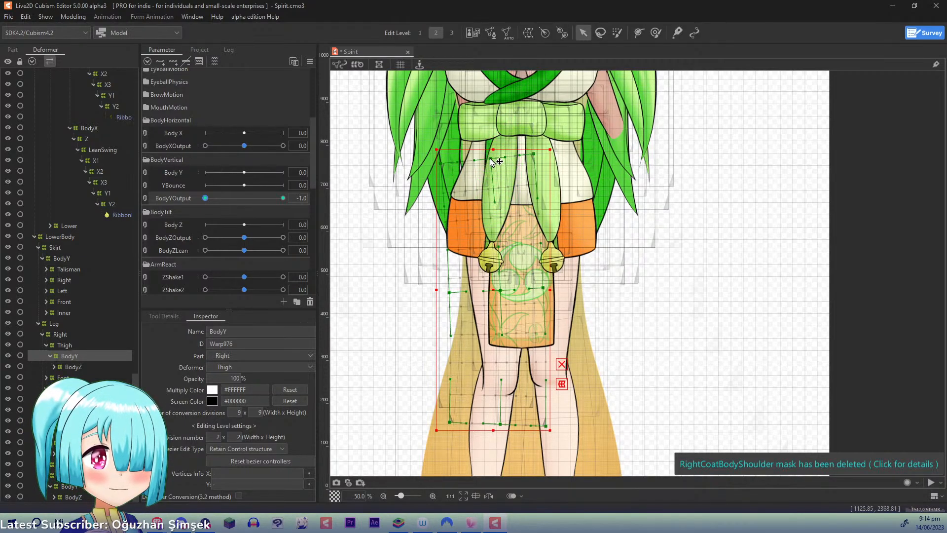
pyautogui.moveTo(443, 164); pyautogui.dragTo(436, 165)
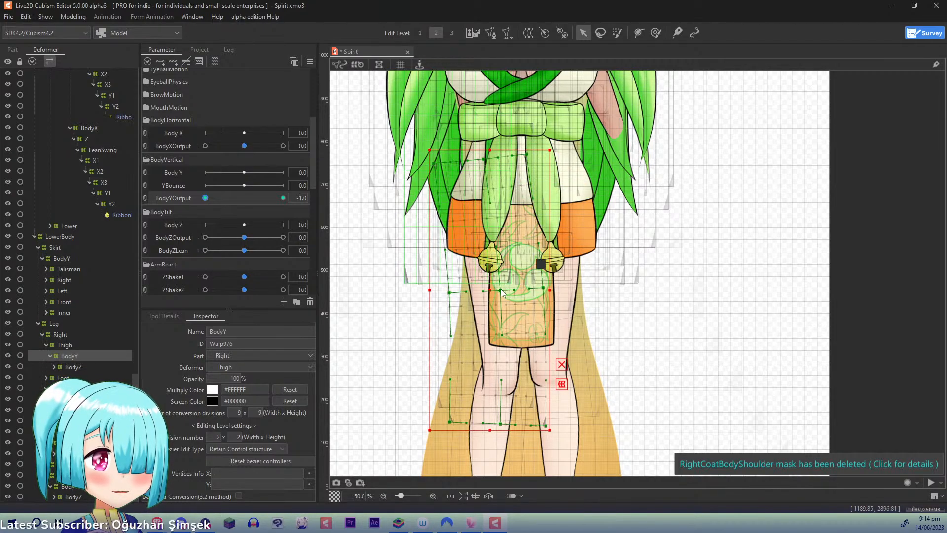
pyautogui.moveTo(500, 291); pyautogui.dragTo(535, 288)
pyautogui.moveTo(449, 292); pyautogui.dragTo(449, 292)
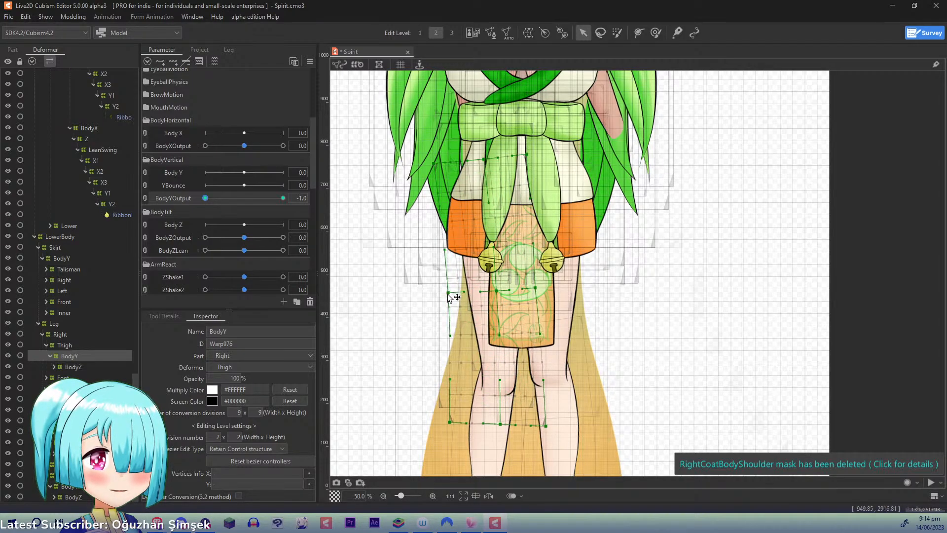
# - Select the right calf's BodyY warp deformer and fine-tune its middle and lower control points to smooth the shin and ankle
pyautogui.scroll(-4, 474, 183)
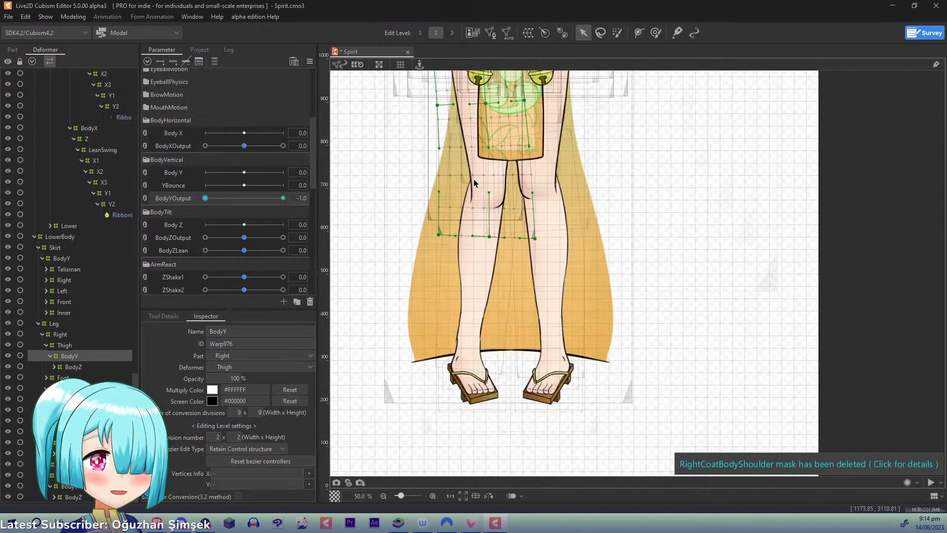
pyautogui.click(99, 399)
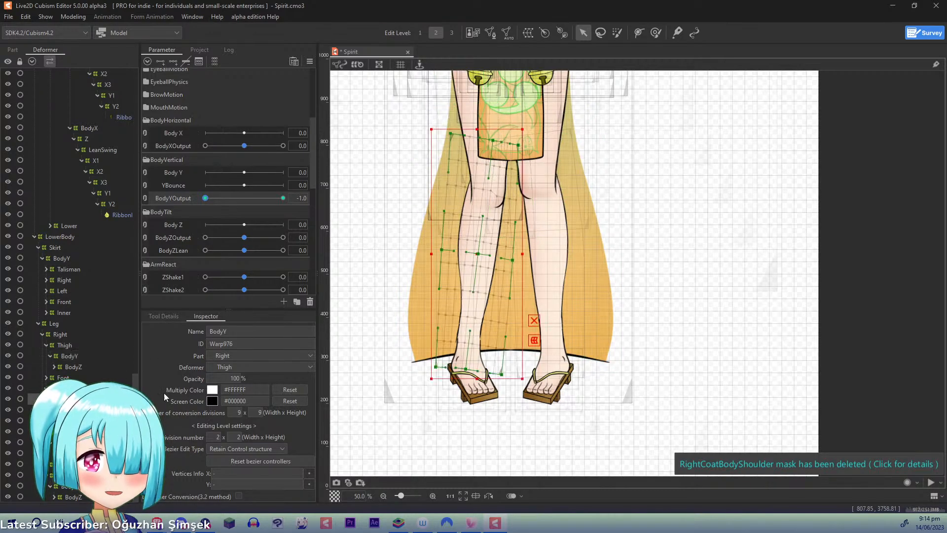
pyautogui.moveTo(464, 369); pyautogui.dragTo(466, 370)
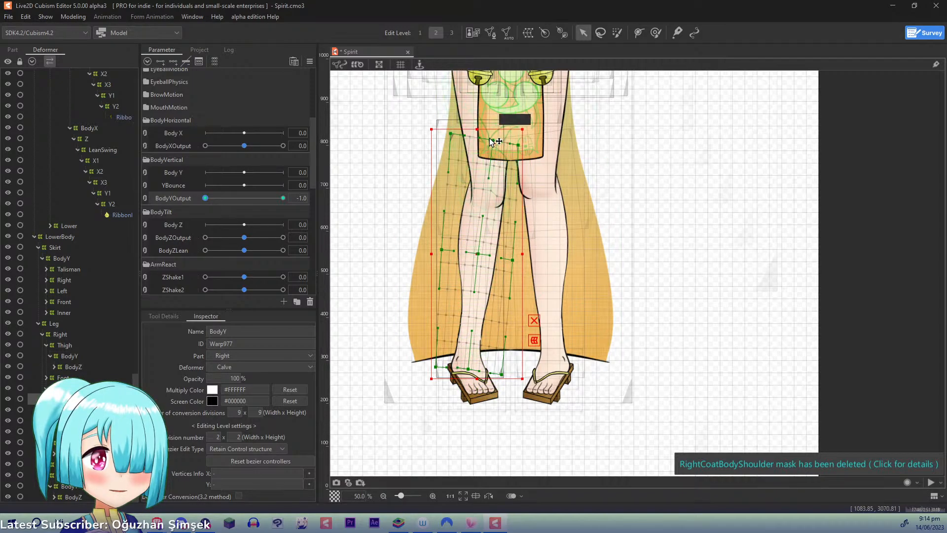
pyautogui.moveTo(478, 252); pyautogui.dragTo(446, 249)
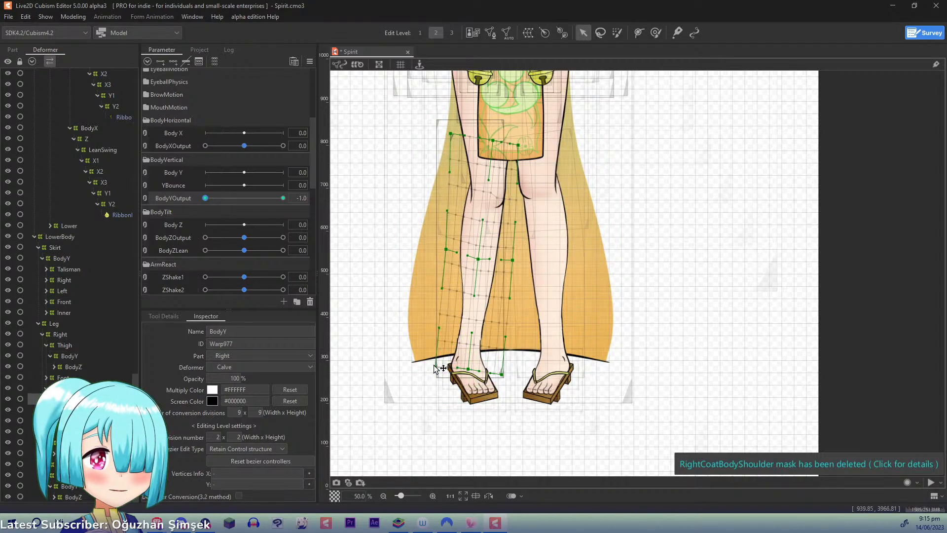
pyautogui.moveTo(434, 365); pyautogui.dragTo(432, 366)
pyautogui.moveTo(479, 236); pyautogui.dragTo(462, 367)
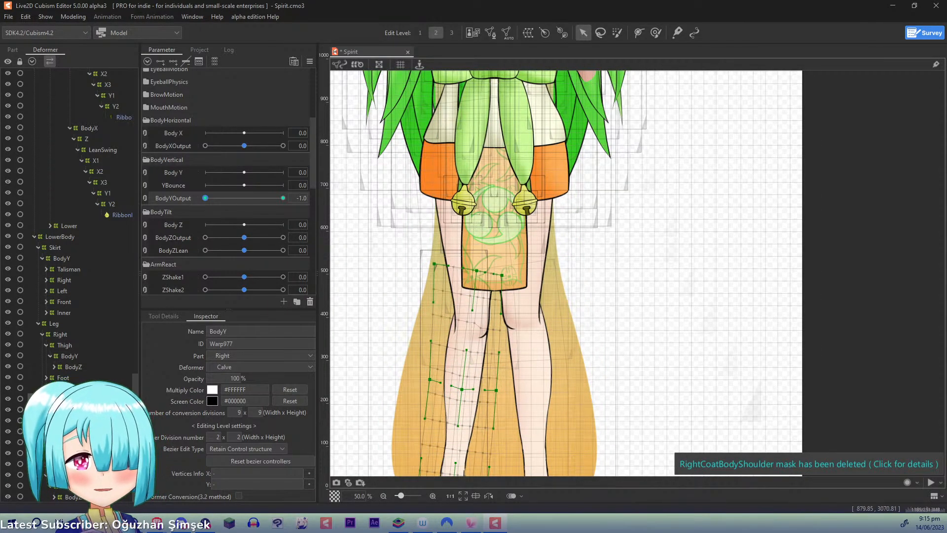
# - Select the left leg's two BodyY deformers and lay a three-point Temporary deform path from the hip through the knee to below the foot
pyautogui.click(69, 442)
pyautogui.keyDown('ctrl'); pyautogui.click(69, 486); pyautogui.keyUp('ctrl')
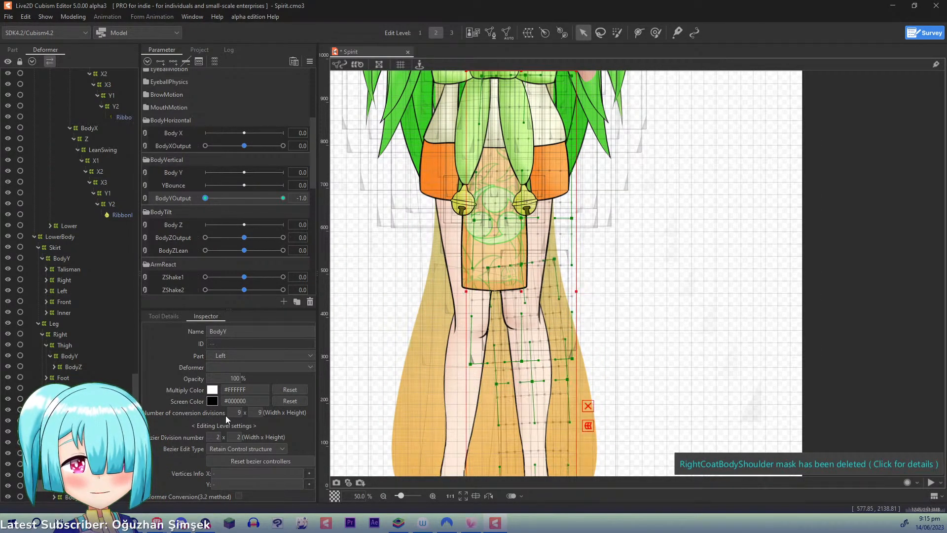
pyautogui.press('t')
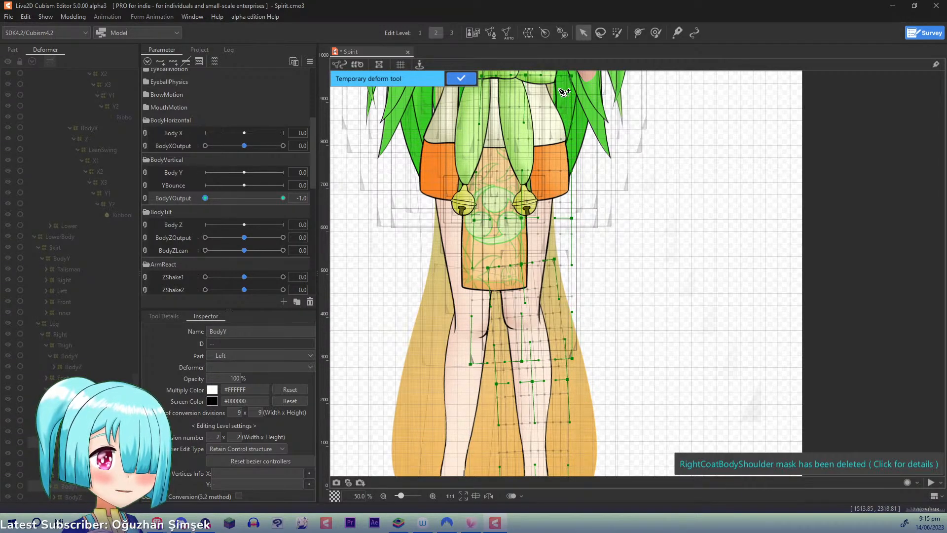
pyautogui.click(516, 303)
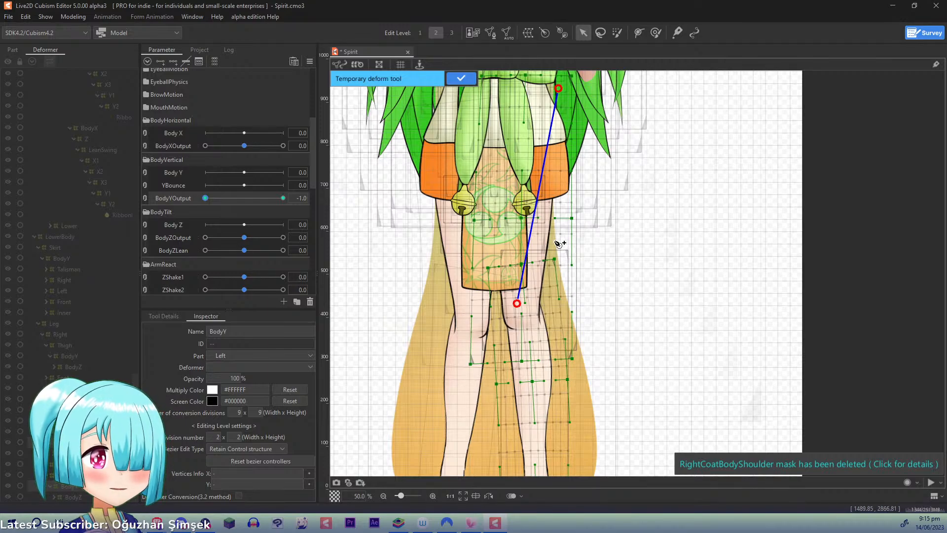
pyautogui.moveTo(517, 304); pyautogui.dragTo(513, 318)
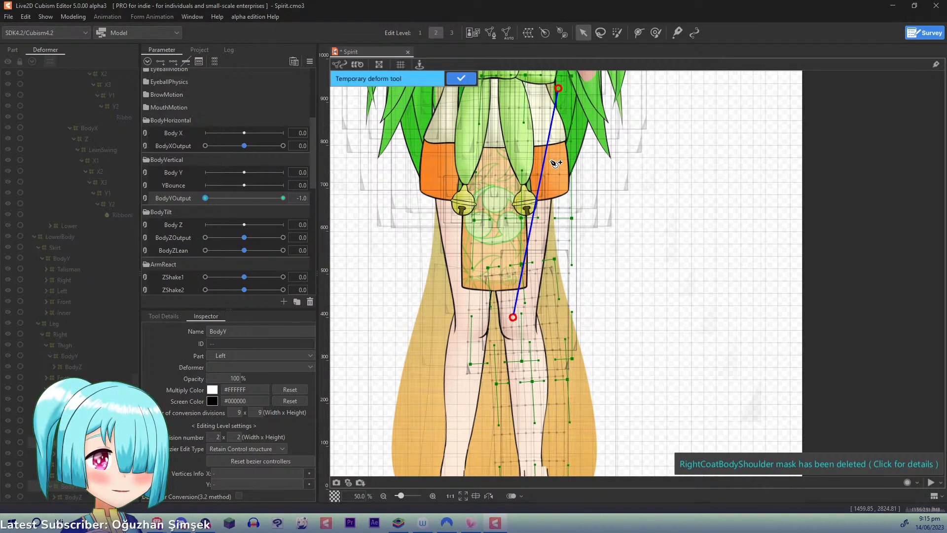
pyautogui.hotkey('ctrl', 'z')
pyautogui.scroll(-5, 679, 311)
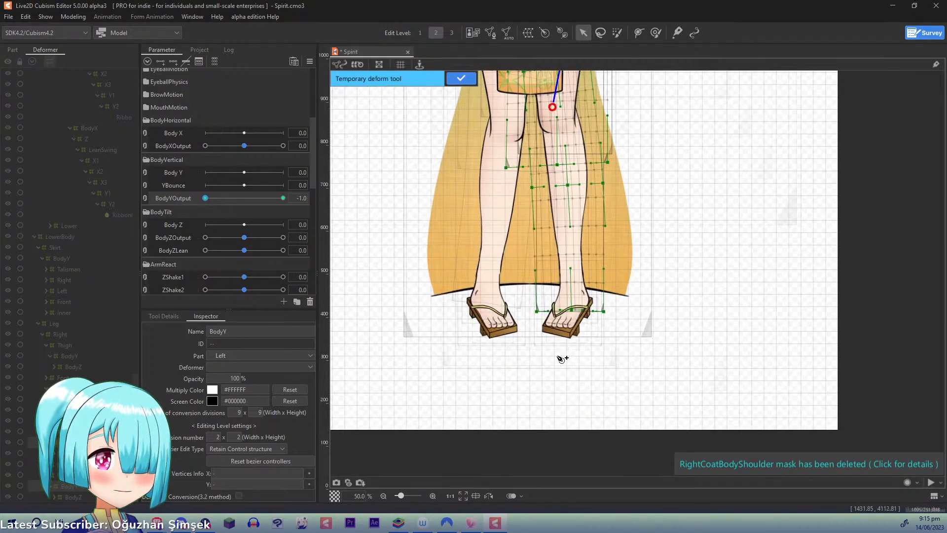
pyautogui.scroll(5, 555, 116)
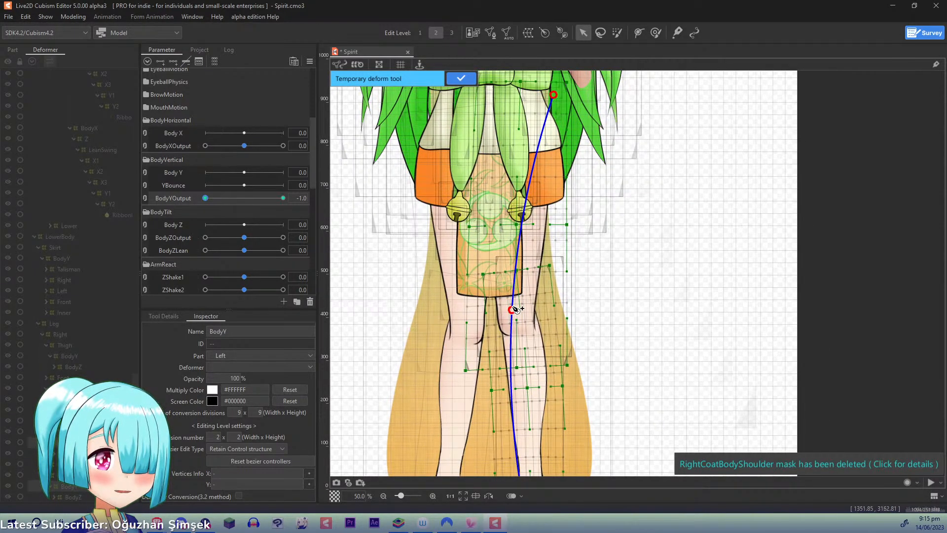
# - Move the path's knee point down, upper point outward and lower point up and outward, check the bend at BodyYOutput 1.0, and apply the deformation
pyautogui.moveTo(513, 311); pyautogui.dragTo(512, 323)
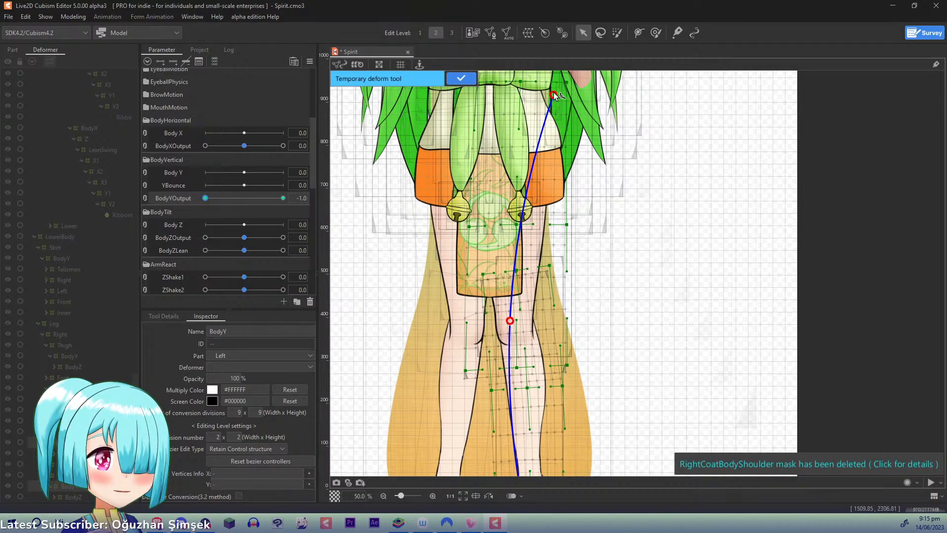
pyautogui.moveTo(553, 93); pyautogui.dragTo(566, 99)
pyautogui.scroll(-5, 619, 229)
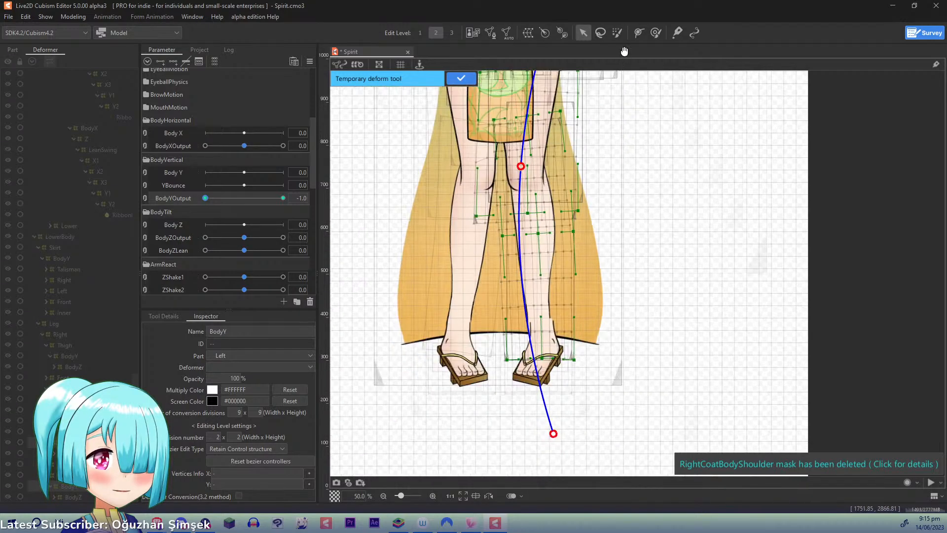
pyautogui.moveTo(557, 366)
pyautogui.mouseDown()
pyautogui.moveTo(566, 368)
pyautogui.moveTo(563, 359)
pyautogui.mouseUp()
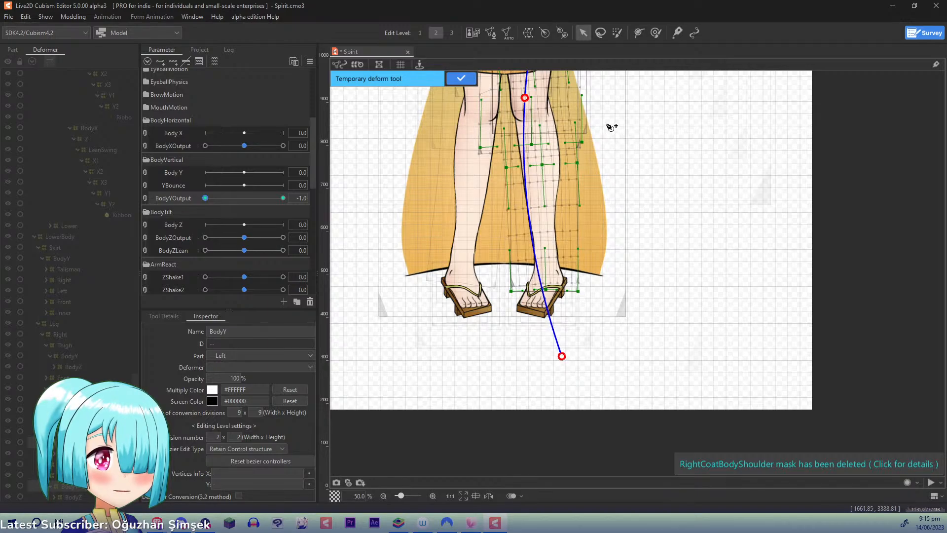
pyautogui.moveTo(600, 142); pyautogui.dragTo(564, 347)
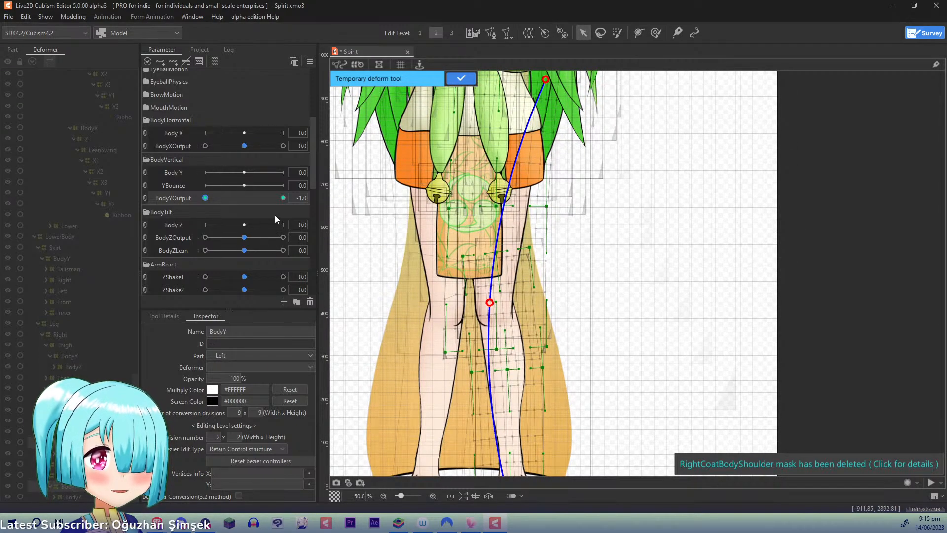
pyautogui.moveTo(211, 202); pyautogui.dragTo(315, 194)
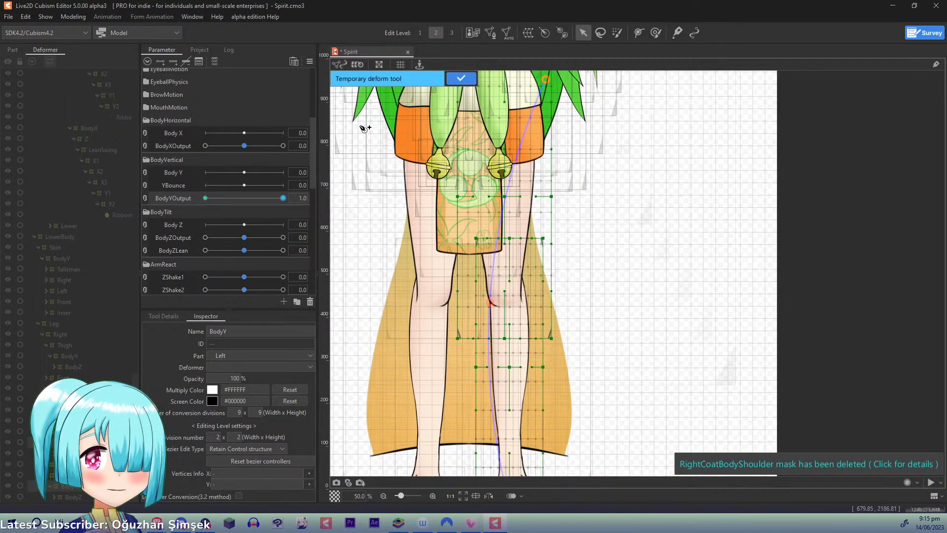
pyautogui.click(461, 78)
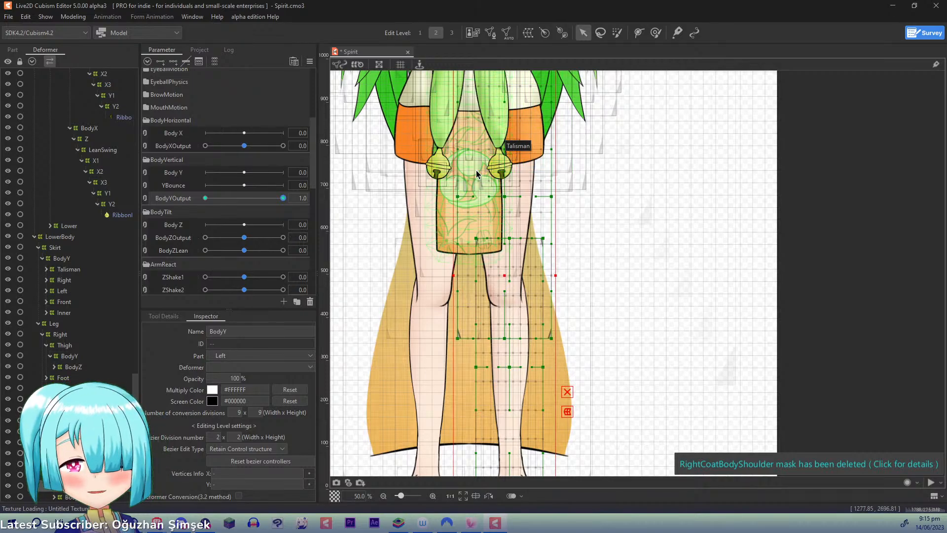
# - Make the KimonoCoat part visible again
pyautogui.click(13, 49)
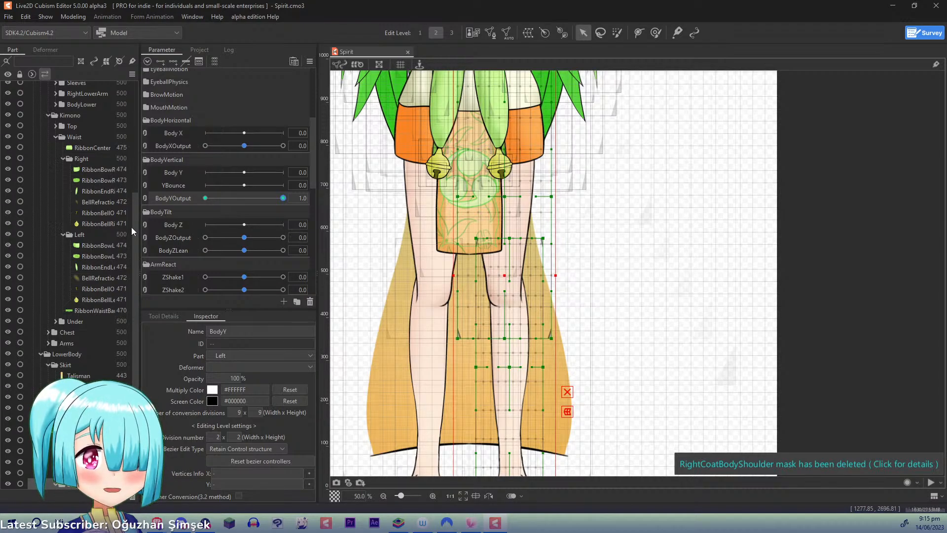
pyautogui.moveTo(132, 231); pyautogui.dragTo(145, 68)
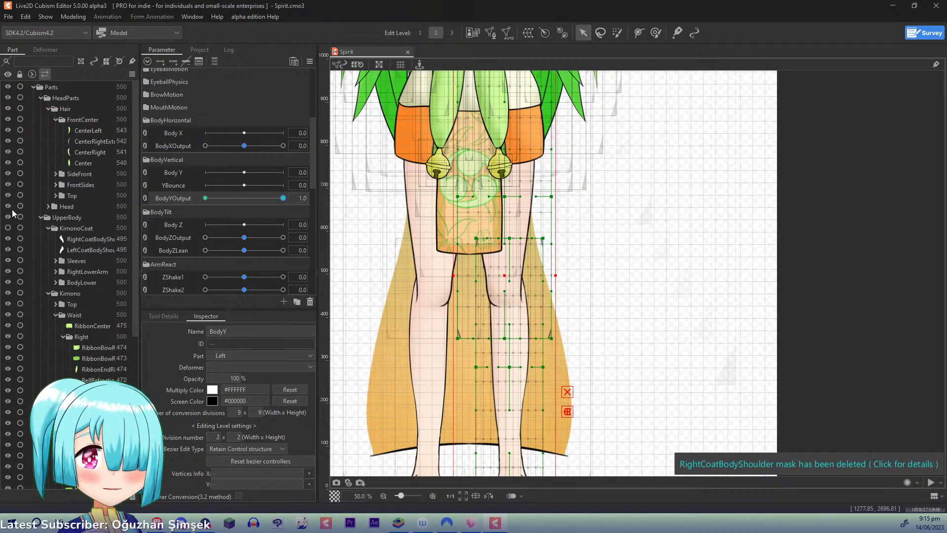
pyautogui.click(8, 228)
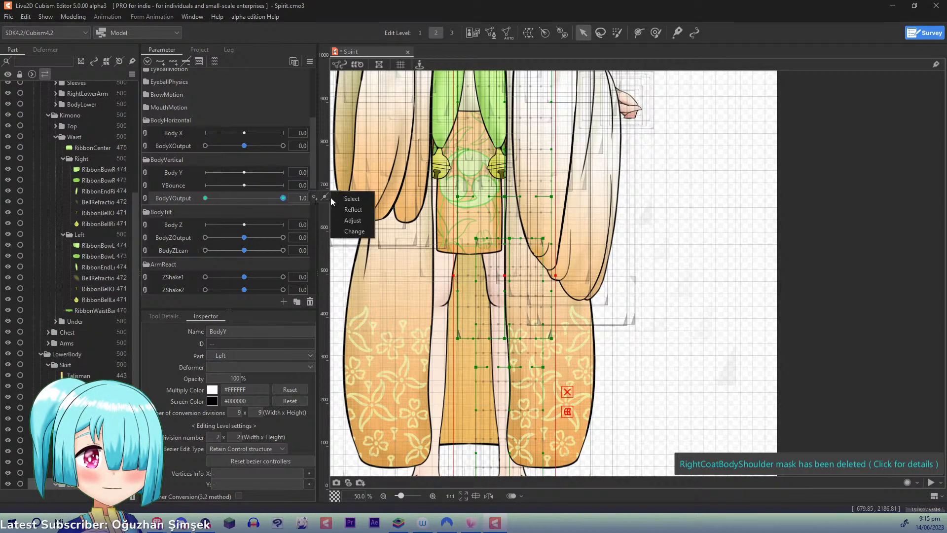
# - Select all objects keyed to BodyYOutput, then remove the skirt and leg BodyY deformers from the selection
pyautogui.click(350, 199)
pyautogui.click(45, 49)
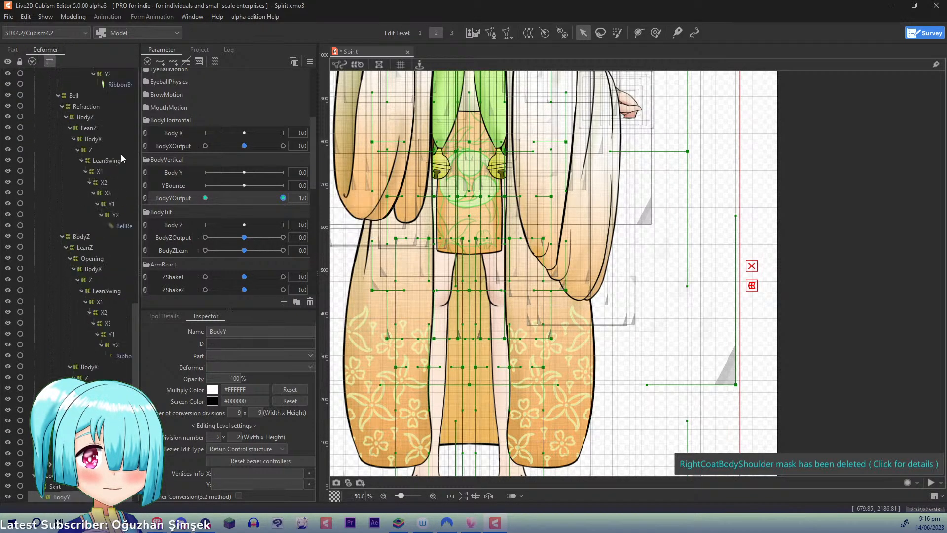
pyautogui.moveTo(137, 345); pyautogui.dragTo(137, 416)
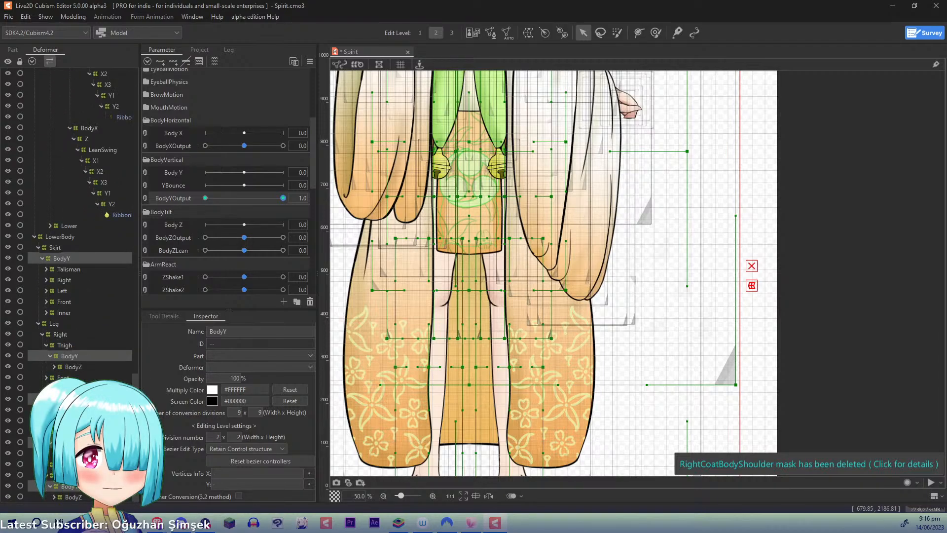
pyautogui.keyDown('ctrl'); pyautogui.click(67, 260); pyautogui.keyUp('ctrl')
pyautogui.keyDown('ctrl'); pyautogui.click(70, 355); pyautogui.keyUp('ctrl')
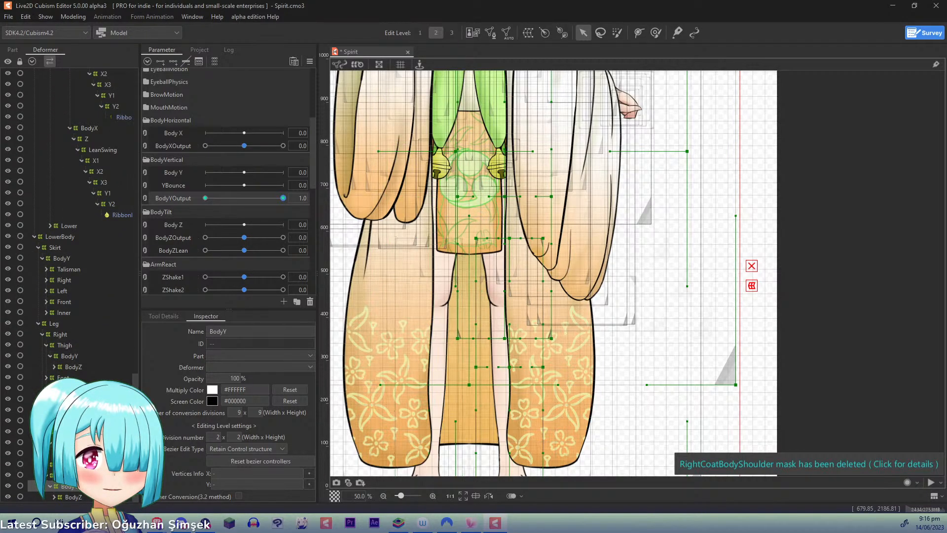
# - Try to lower the selected BodyY deformers slightly at BodyYOutput -1.0, check the motion, and undo the move
pyautogui.moveTo(279, 200); pyautogui.dragTo(151, 197)
pyautogui.hotkey('ctrl', '-')
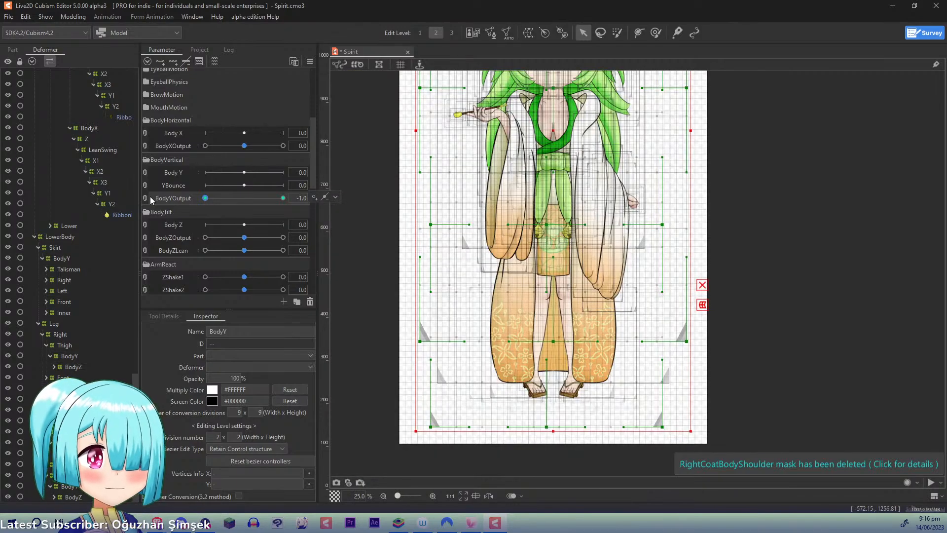
pyautogui.moveTo(556, 129); pyautogui.dragTo(555, 135)
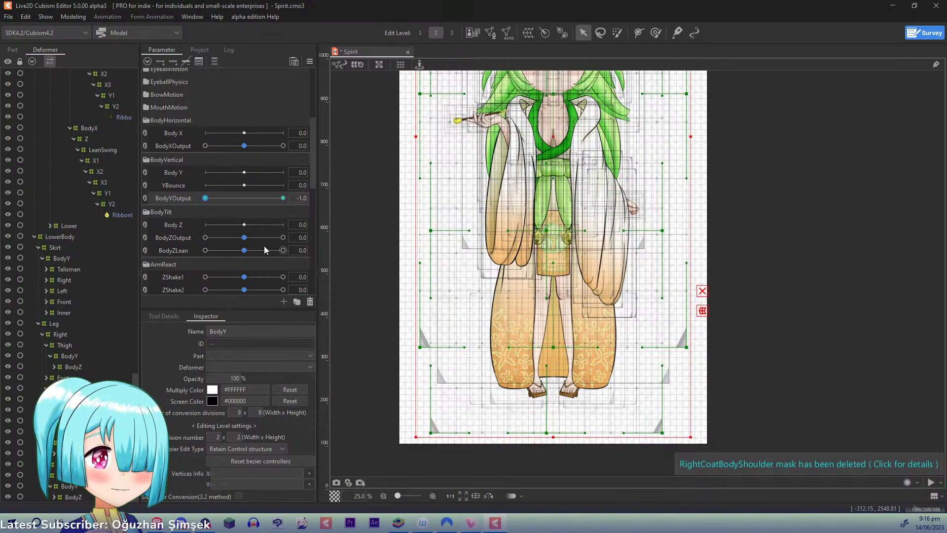
pyautogui.moveTo(283, 199); pyautogui.dragTo(196, 219)
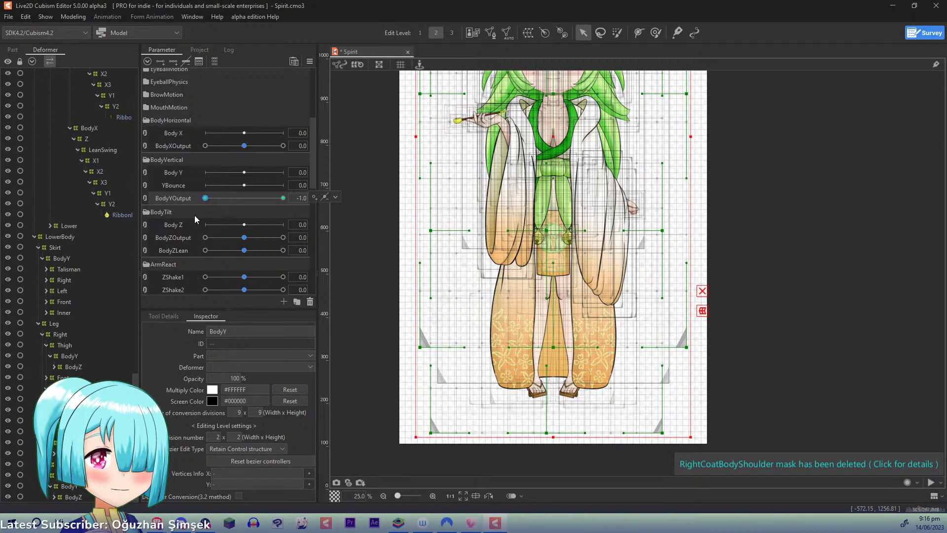
pyautogui.hotkey('ctrl', 'z')
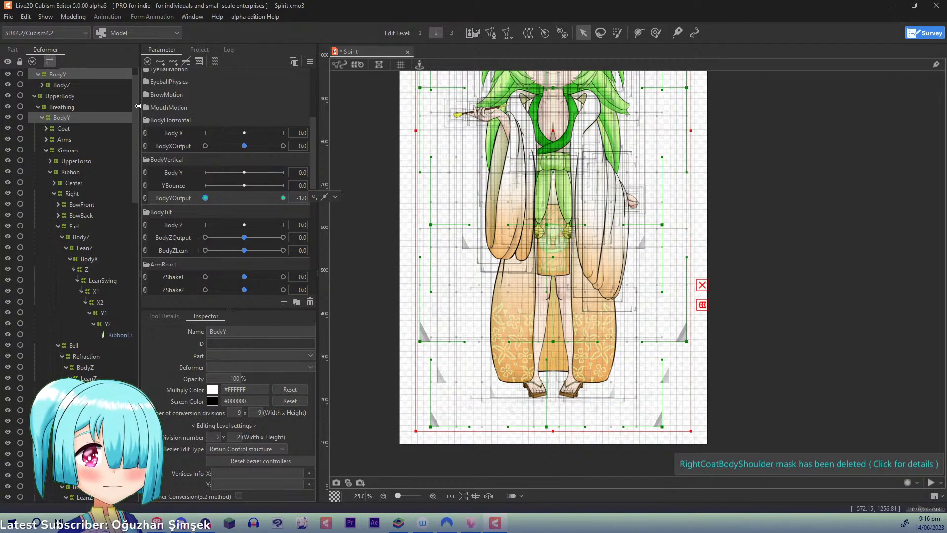
# - Add the skirt's BodyY deformer back to the current selection of BodyY deformers
pyautogui.moveTo(135, 106); pyautogui.dragTo(123, 352)
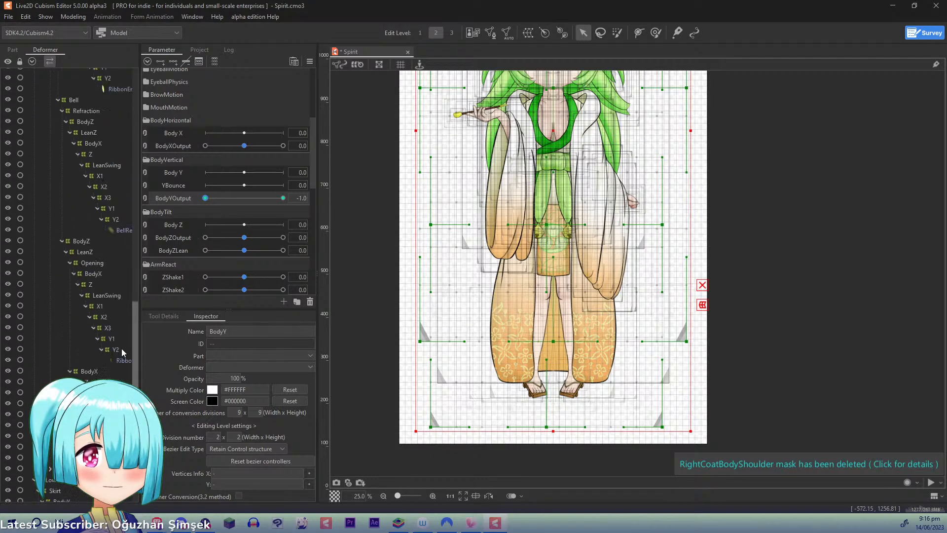
pyautogui.scroll(-7, 123, 352)
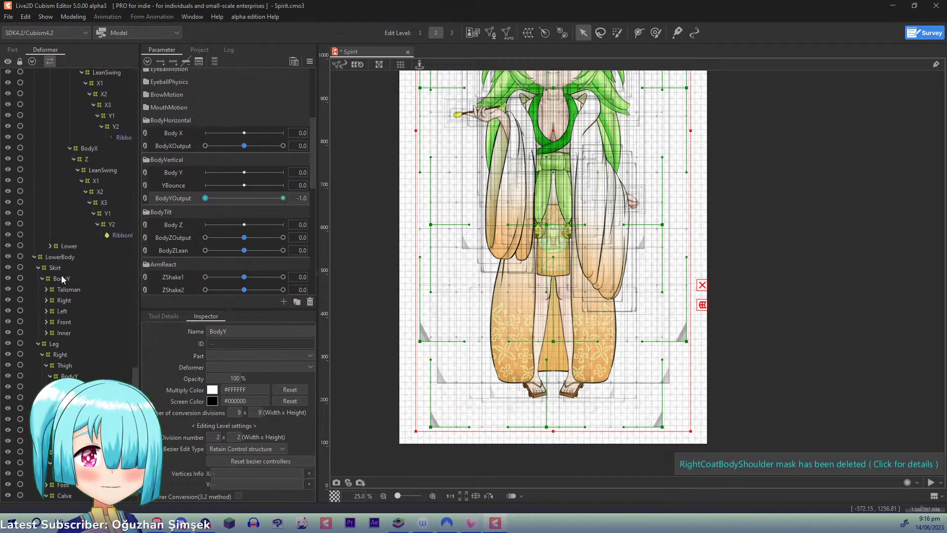
pyautogui.click(62, 279)
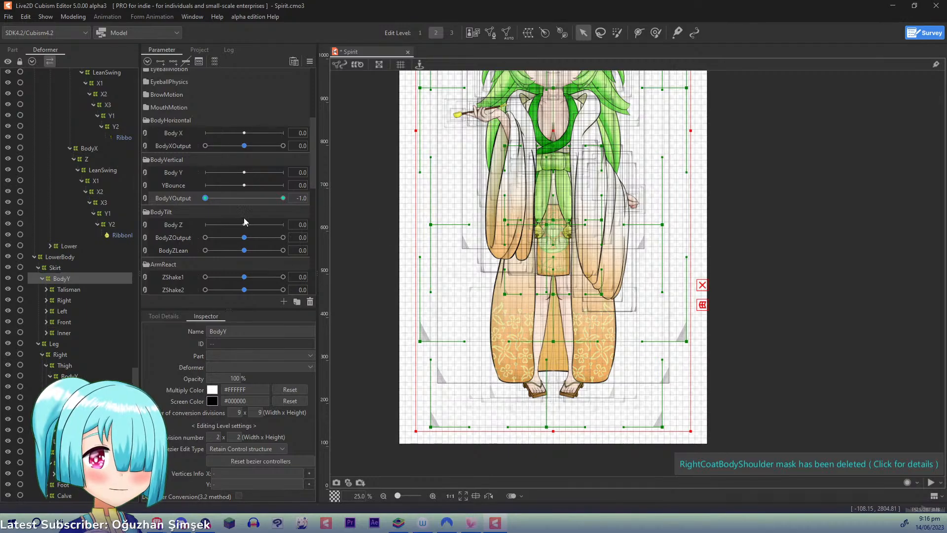
# - Lower the selected BodyY deformers slightly at BodyYOutput -1.0 and check the body's vertical motion across the parameter range
pyautogui.moveTo(207, 199)
pyautogui.mouseDown()
pyautogui.moveTo(307, 201)
pyautogui.moveTo(167, 209)
pyautogui.moveTo(291, 200)
pyautogui.moveTo(192, 209)
pyautogui.mouseUp()
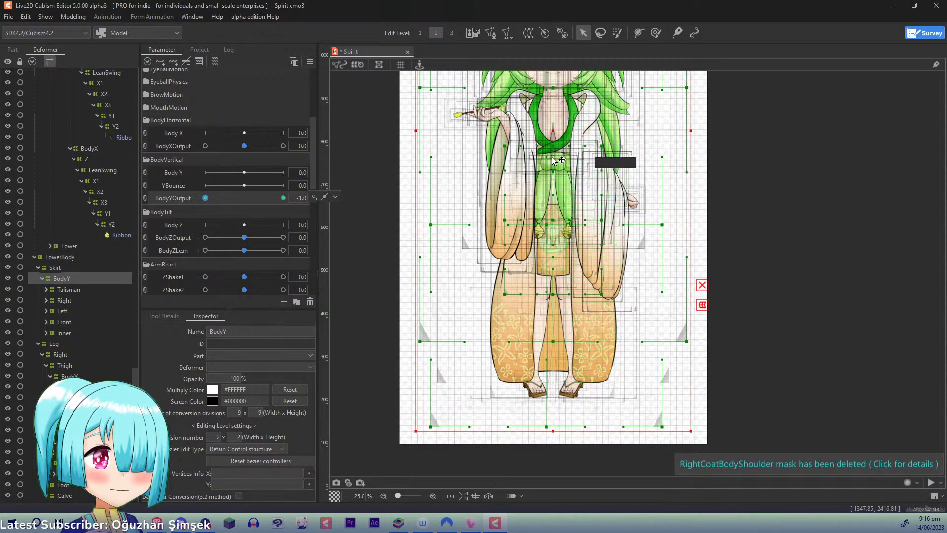
pyautogui.moveTo(551, 129); pyautogui.dragTo(551, 135)
pyautogui.moveTo(209, 202); pyautogui.dragTo(349, 201)
pyautogui.moveTo(266, 196); pyautogui.dragTo(365, 198)
pyautogui.moveTo(319, 70); pyautogui.dragTo(315, 84)
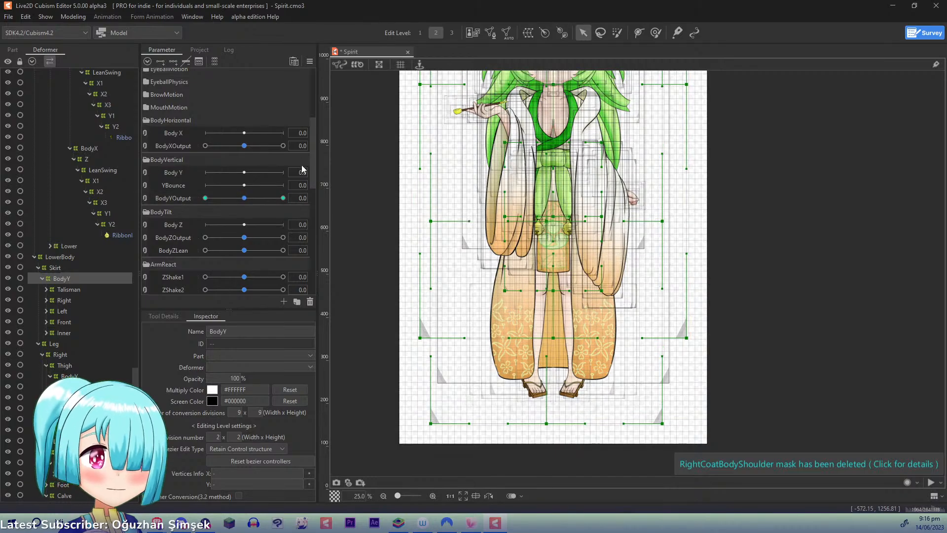
pyautogui.moveTo(443, 149); pyautogui.dragTo(389, 242)
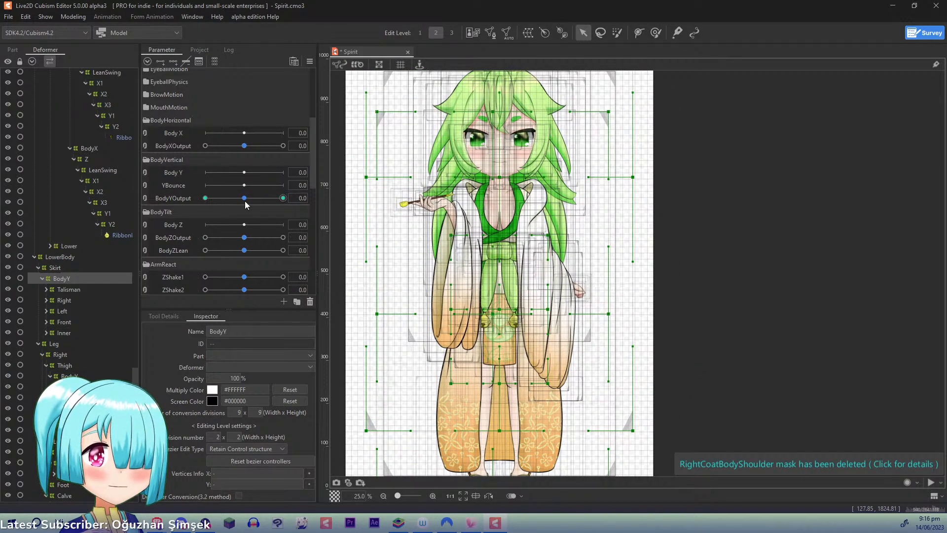
pyautogui.moveTo(246, 203); pyautogui.dragTo(200, 203)
pyautogui.click(310, 62)
pyautogui.click(340, 60)
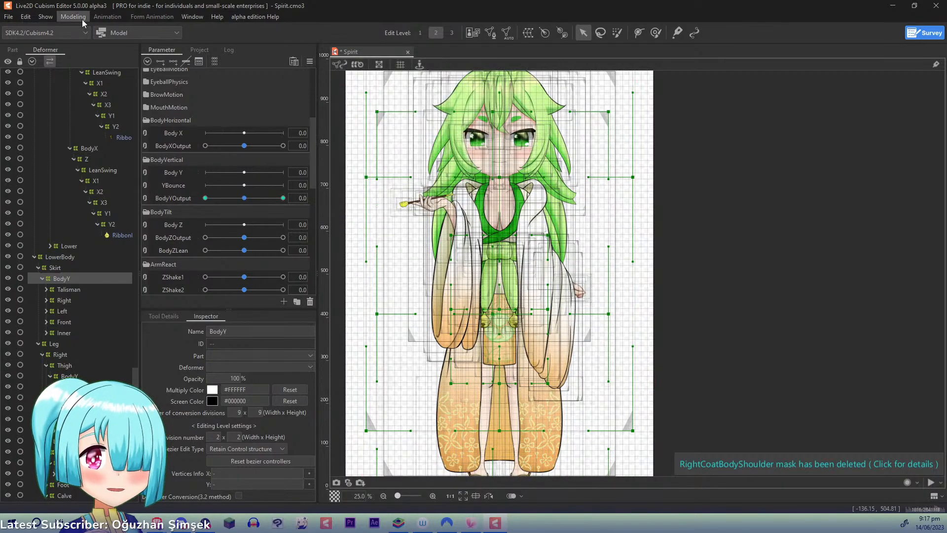
# - Open the physics settings and add a new physics group named RibbonEndY
pyautogui.click(73, 16)
pyautogui.click(109, 220)
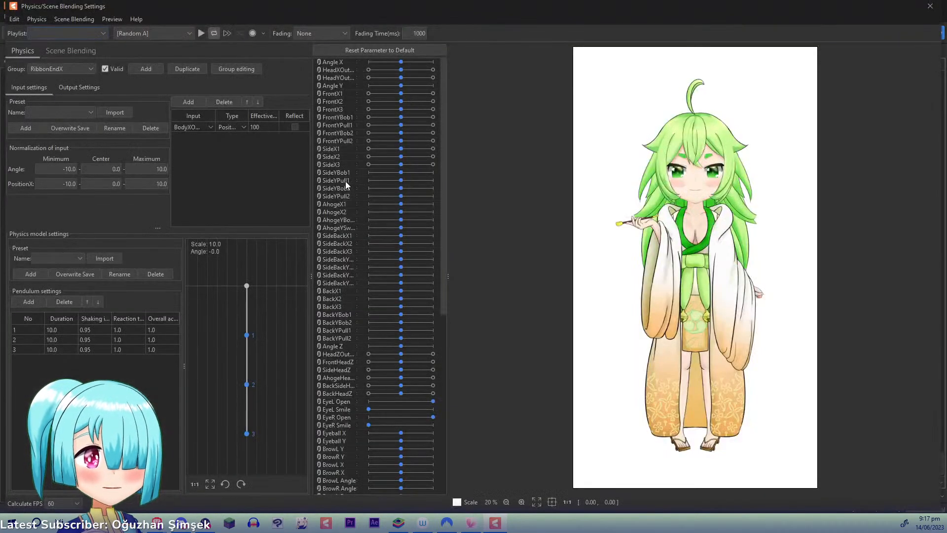
pyautogui.click(87, 68)
pyautogui.click(152, 69)
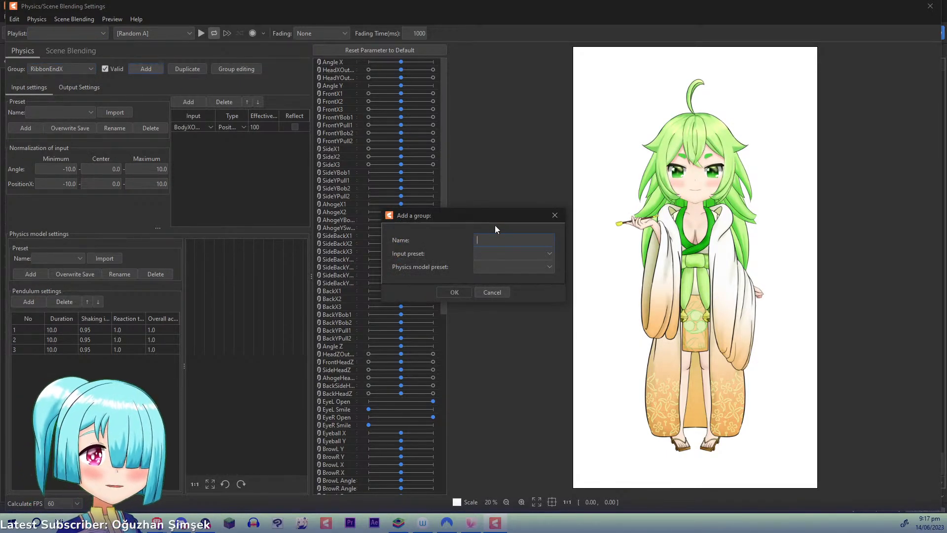
pyautogui.write('RibbonEndY')
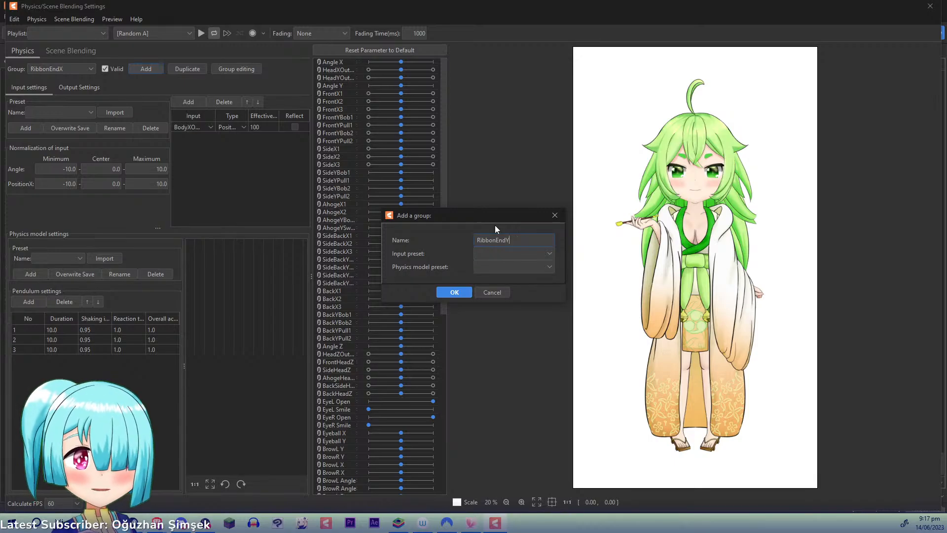
pyautogui.click(457, 292)
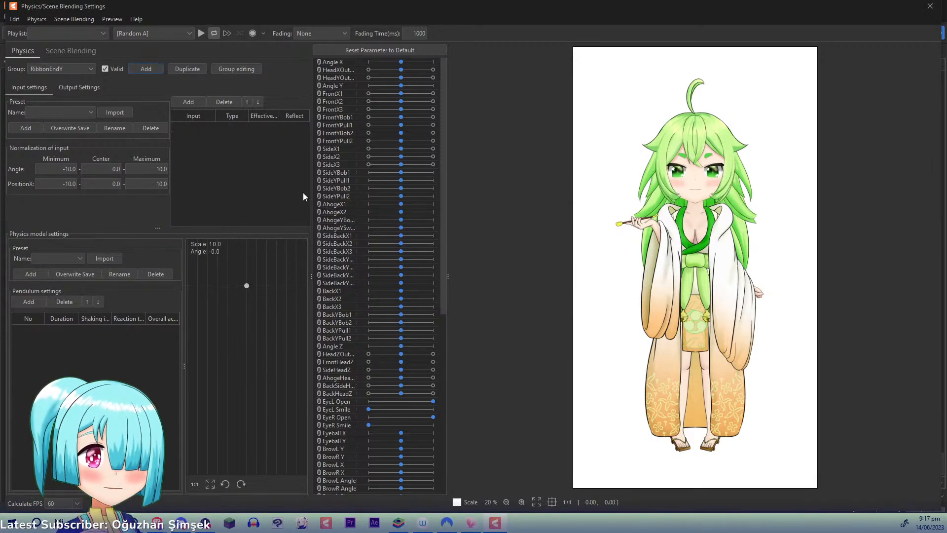
# - Add BodyYOutput as the input parameter of the RibbonEndY group and give the group two pendulums
pyautogui.click(188, 102)
pyautogui.moveTo(535, 159); pyautogui.dragTo(549, 285)
pyautogui.click(434, 291)
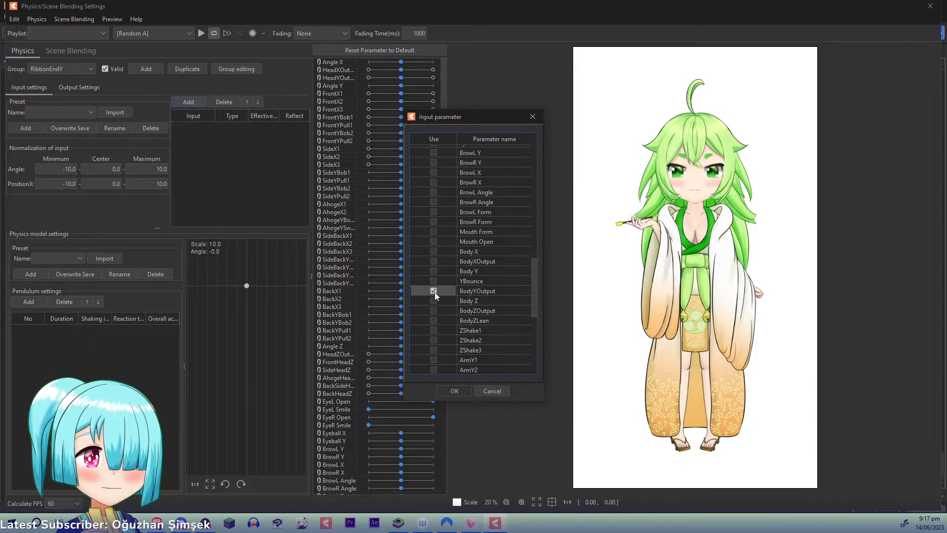
pyautogui.click(452, 391)
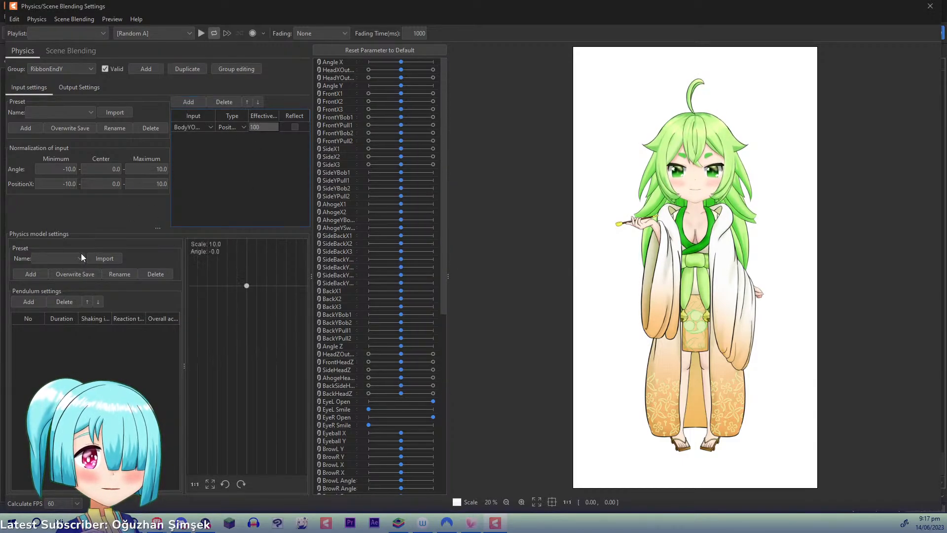
pyautogui.click(33, 298)
pyautogui.click(34, 297)
# - Add RibbonEndYBob1, RibbonEndYPull1, RibbonEndYBob2 and RibbonEndYPull2 as outputs of the group, and assign RibbonEndYPull1 to pendulum 1
pyautogui.click(74, 88)
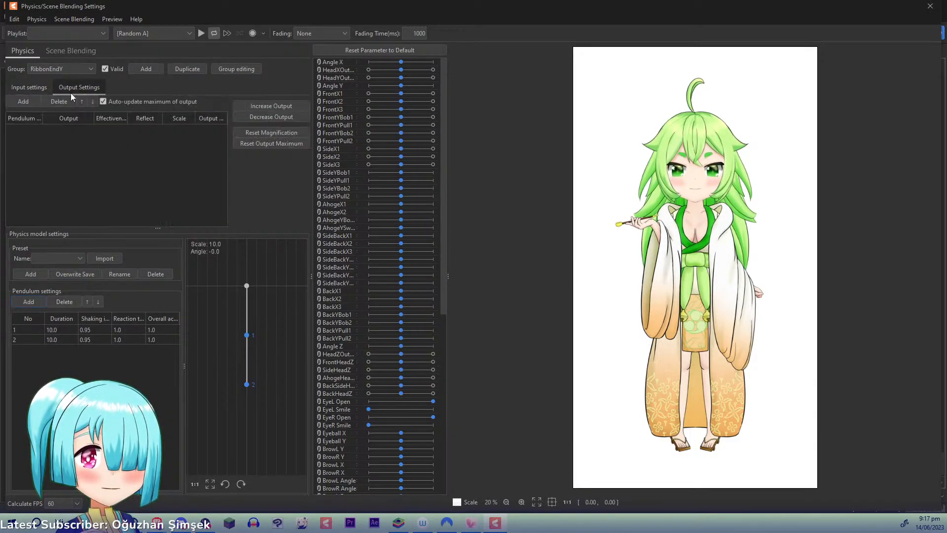
pyautogui.click(22, 101)
pyautogui.moveTo(536, 149); pyautogui.dragTo(511, 331)
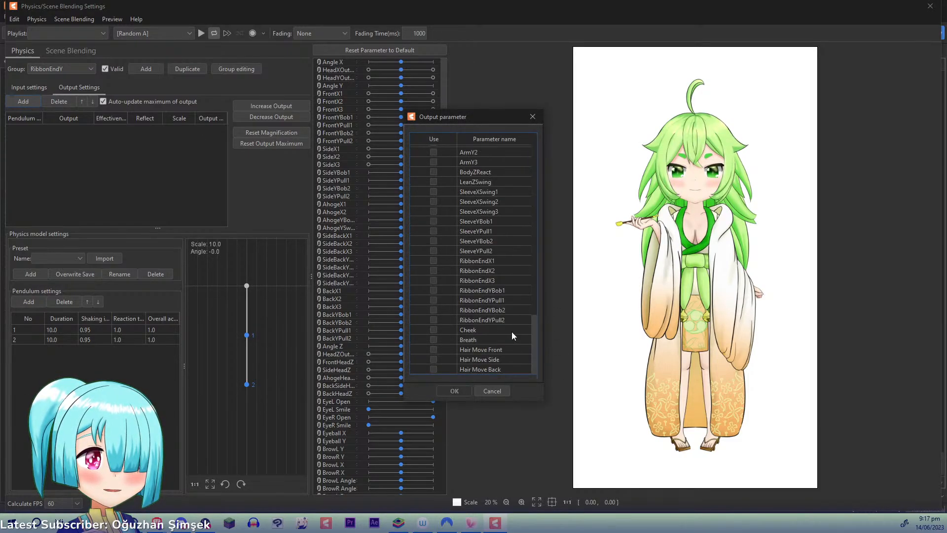
pyautogui.click(434, 290)
pyautogui.click(434, 300)
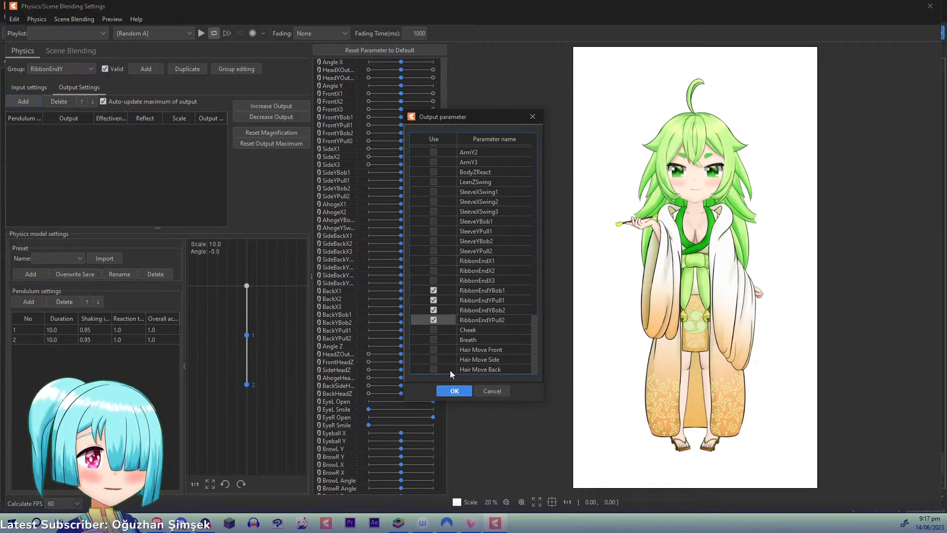
pyautogui.click(455, 390)
pyautogui.click(33, 141)
pyautogui.write('1')
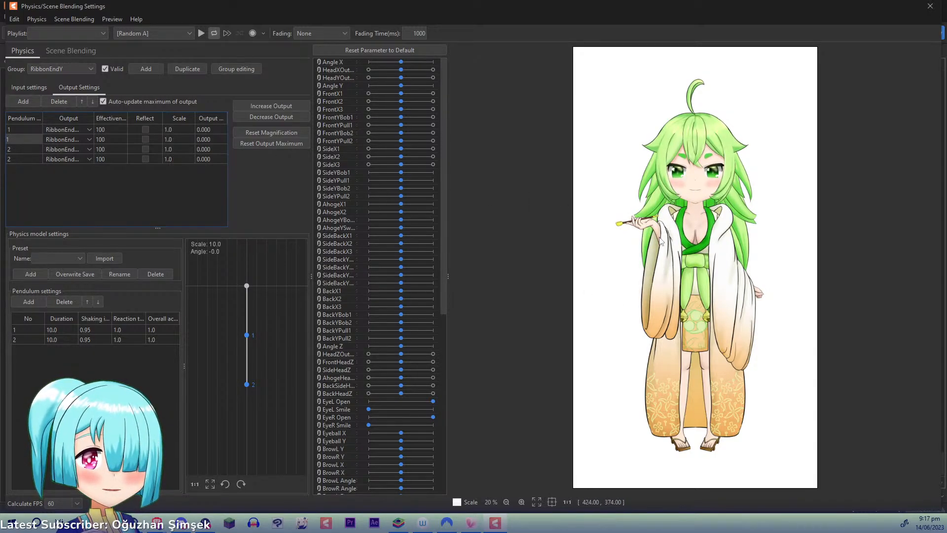
# - Swing the model vertically in the physics preview and examine how the ribbon ends and bells react
pyautogui.moveTo(689, 266); pyautogui.dragTo(717, 143)
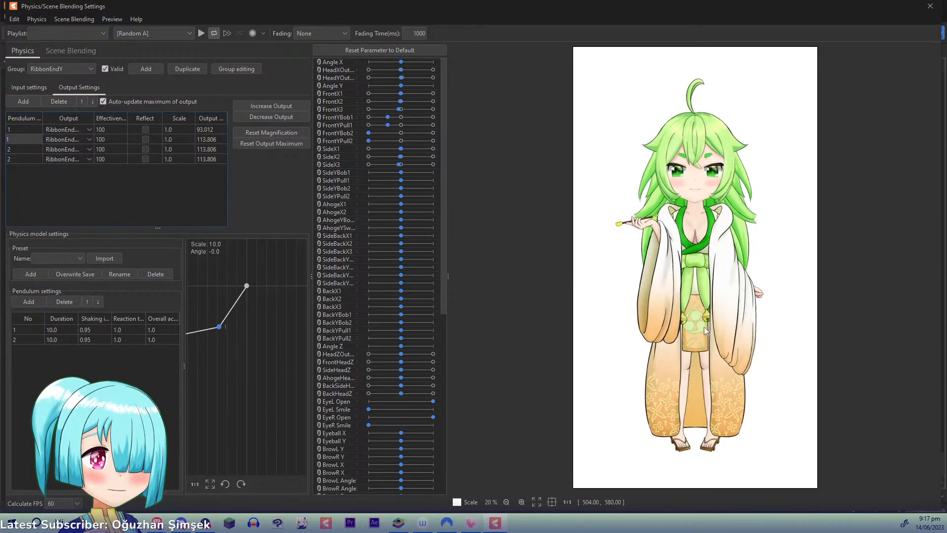
pyautogui.scroll(2, 703, 326)
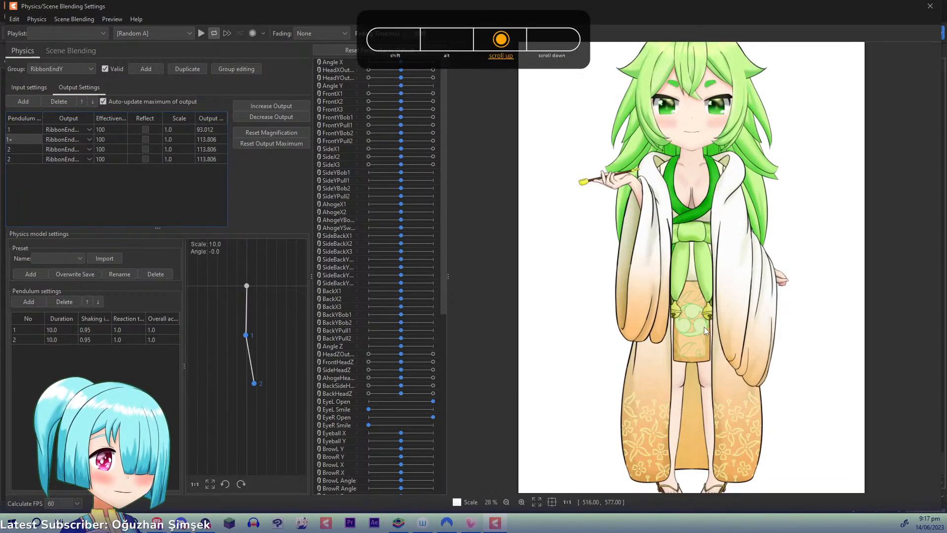
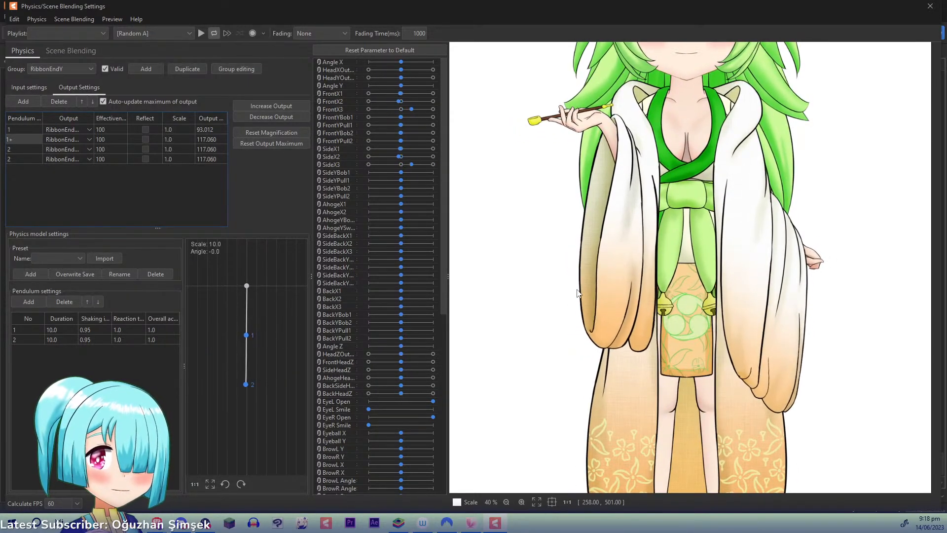
# - Close the physics settings, select the Bell warp deformers of both ribbons, and move them slightly up to meet the ribbon ends
pyautogui.click(927, 7)
pyautogui.scroll(5, 522, 313)
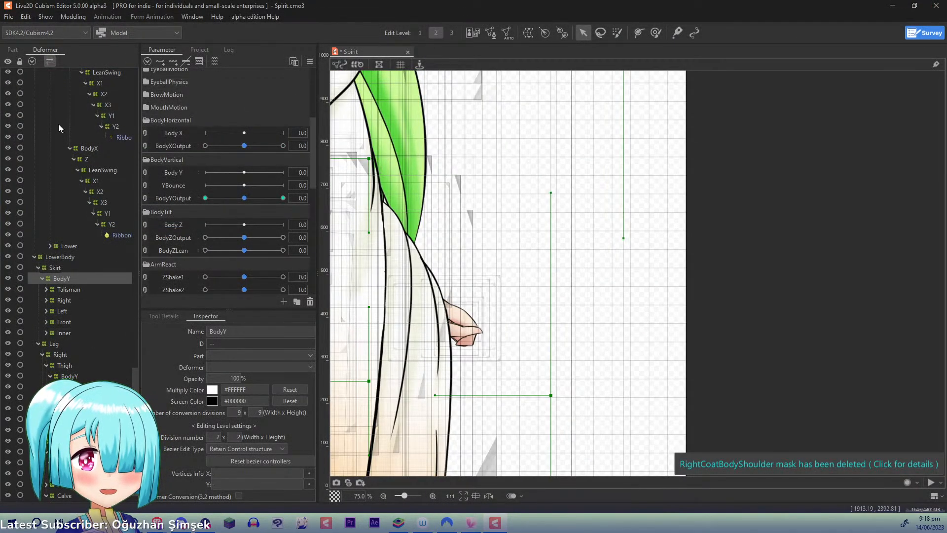
pyautogui.moveTo(135, 396); pyautogui.dragTo(147, 325)
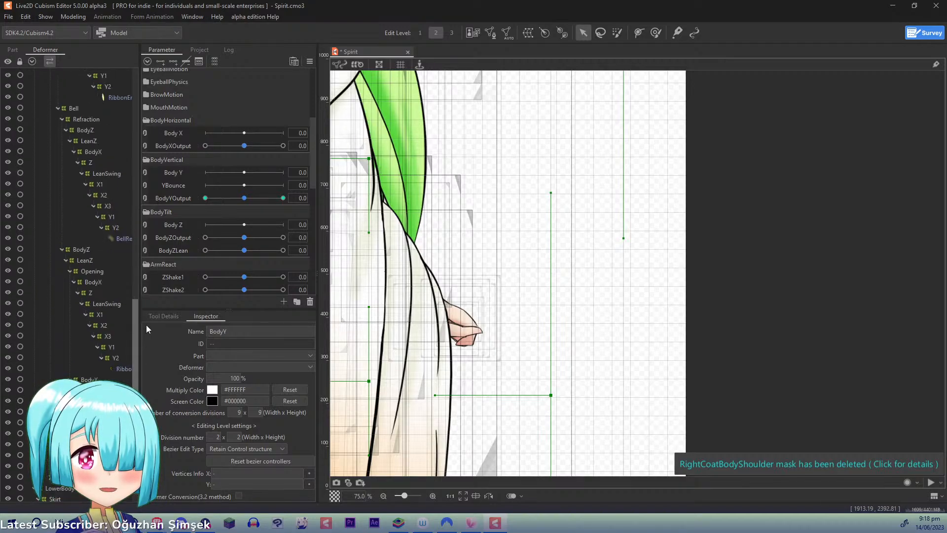
pyautogui.scroll(2, 69, 173)
pyautogui.click(69, 181)
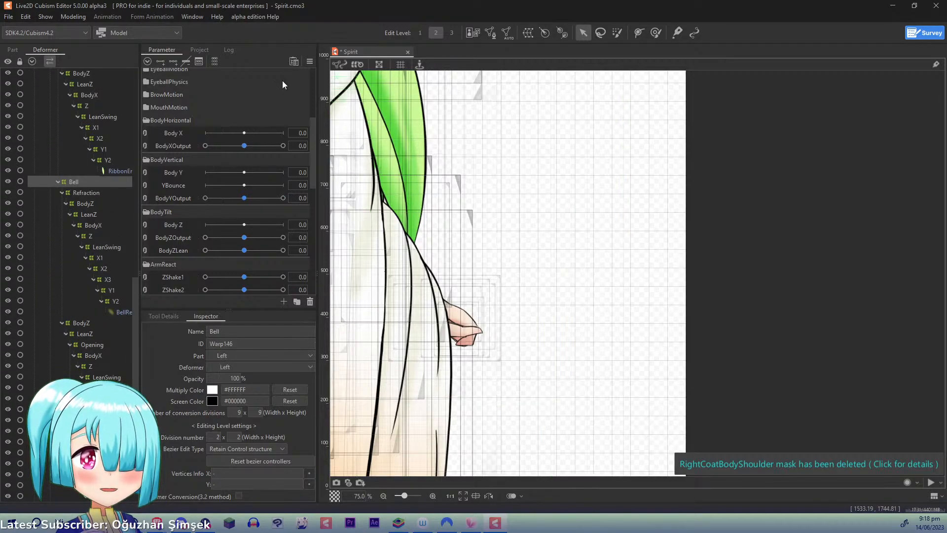
pyautogui.click(308, 60)
pyautogui.click(386, 75)
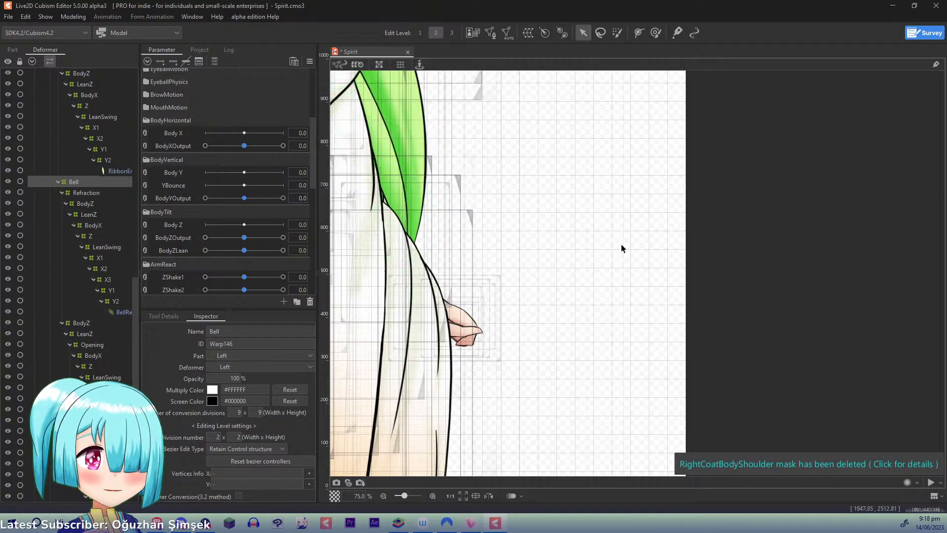
pyautogui.moveTo(492, 329); pyautogui.dragTo(716, 192)
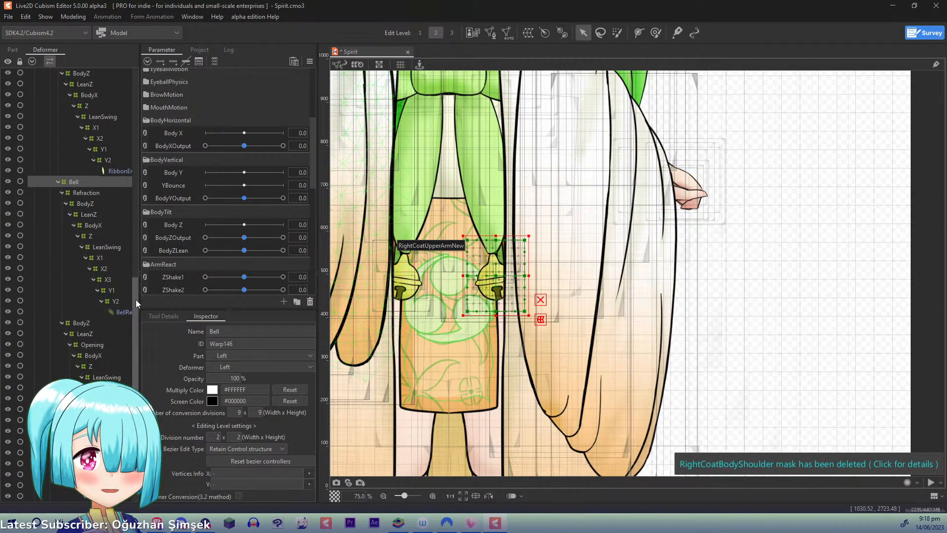
pyautogui.moveTo(136, 300); pyautogui.dragTo(139, 227)
pyautogui.scroll(-6, 140, 226)
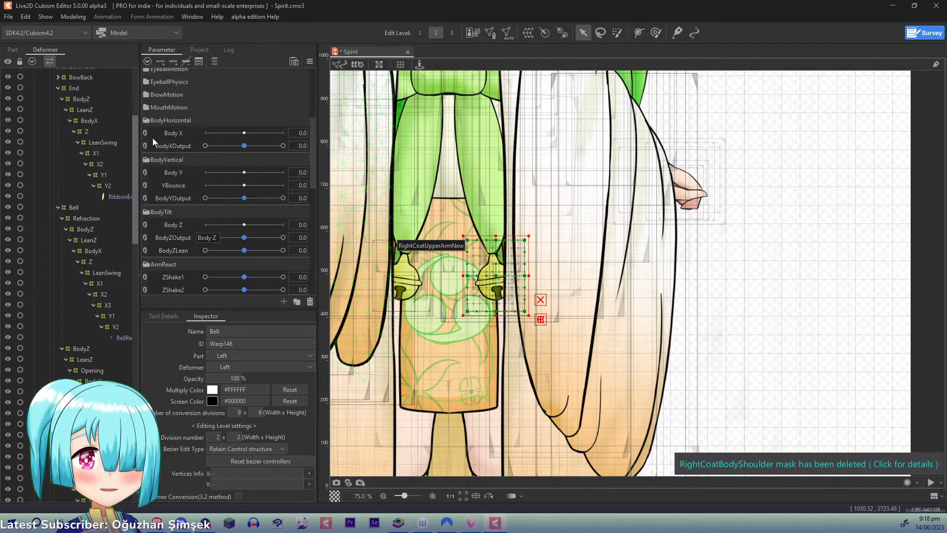
pyautogui.click(76, 210)
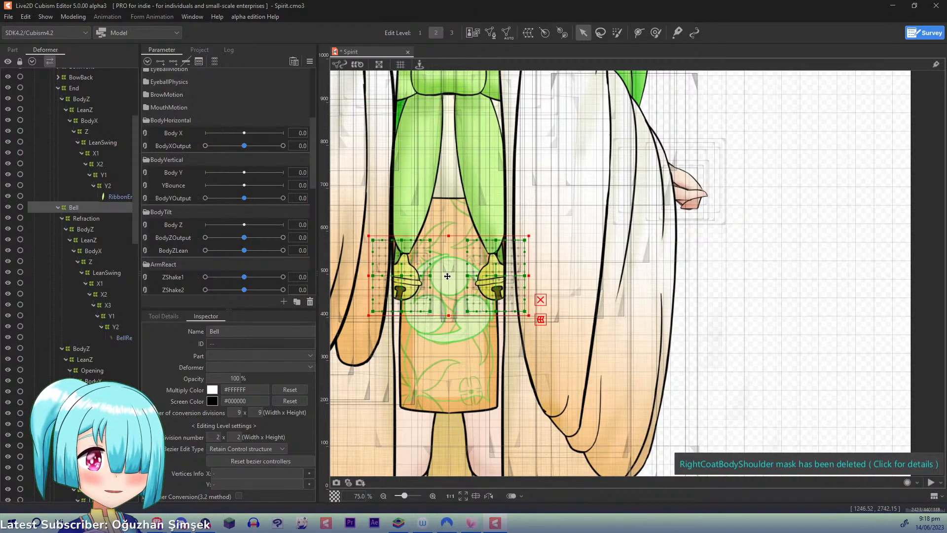
pyautogui.moveTo(447, 274); pyautogui.dragTo(449, 271)
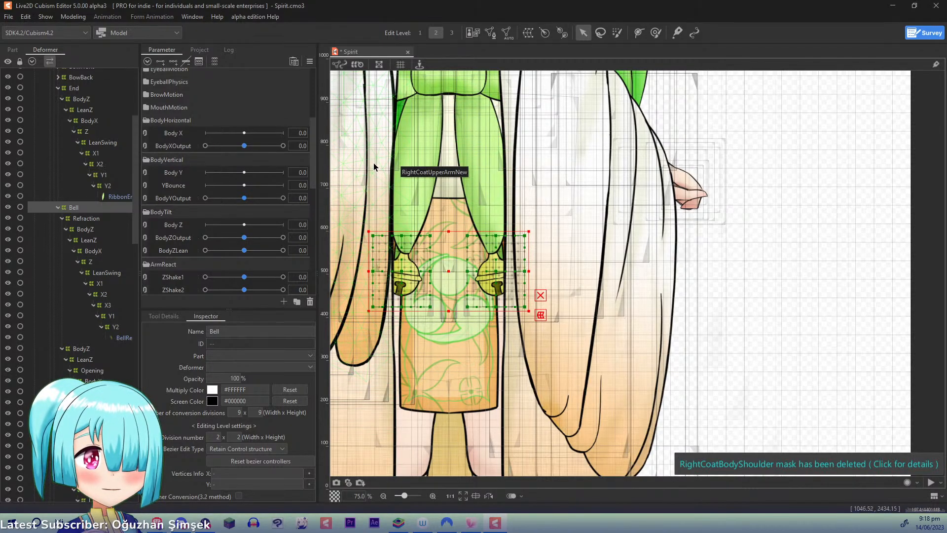
# - Reopen the physics settings and swing the model vertically in the preview to examine how the bells follow the ribbon ends
pyautogui.click(310, 62)
pyautogui.click(73, 16)
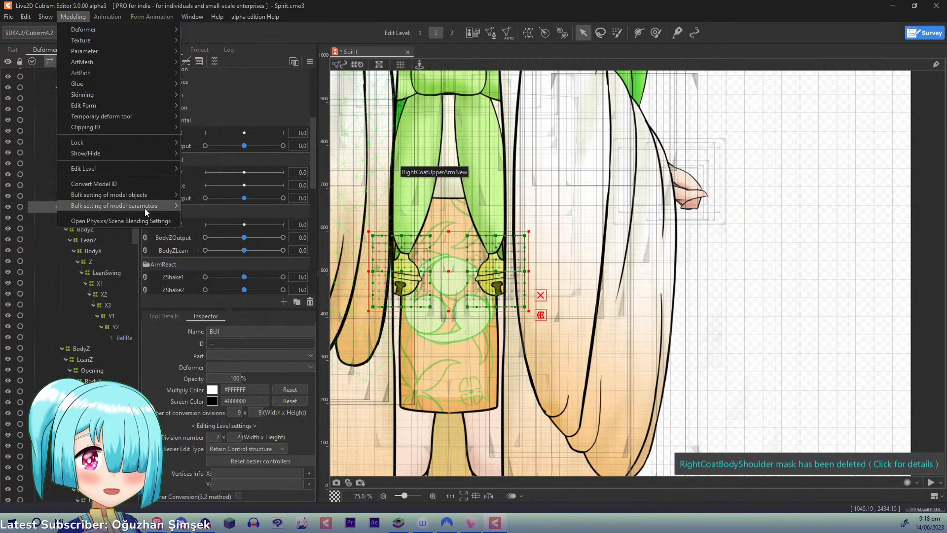
pyautogui.click(167, 222)
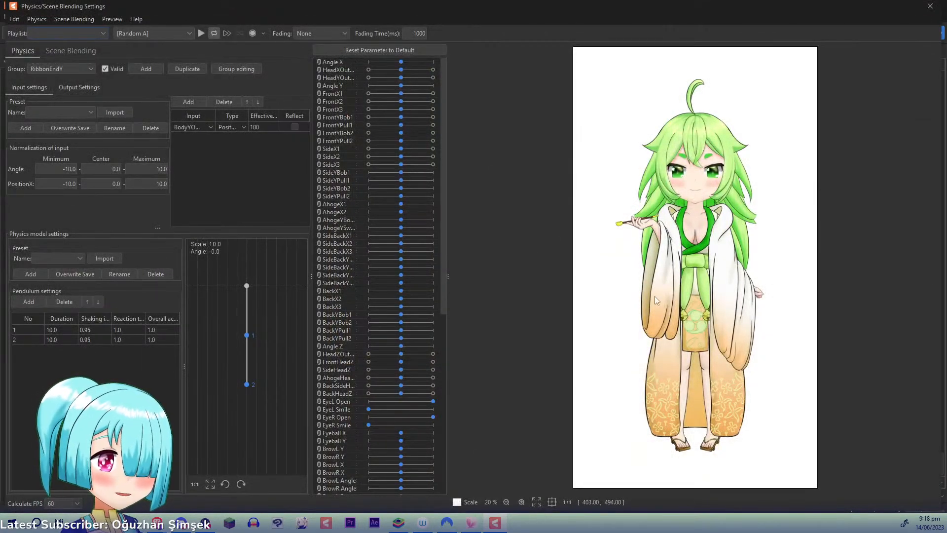
pyautogui.scroll(3, 699, 293)
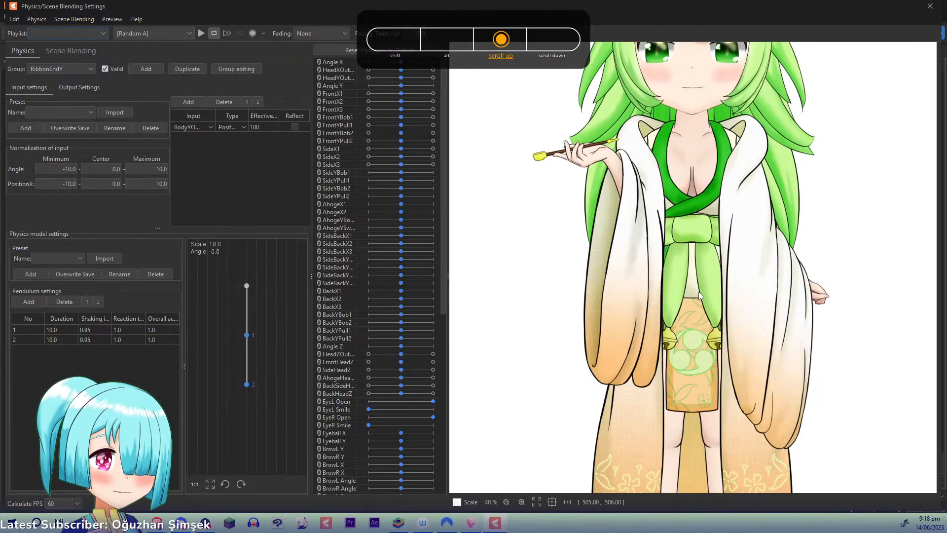
pyautogui.moveTo(698, 292); pyautogui.dragTo(695, 405)
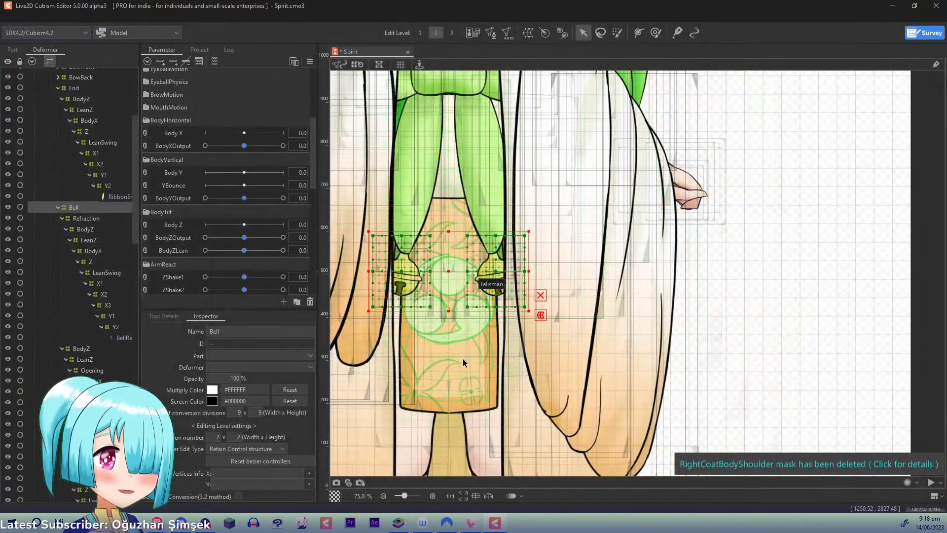
# - Select the Y1 warp deformer of the left ribbon end in the deformer hierarchy
pyautogui.moveTo(135, 223); pyautogui.dragTo(134, 254)
pyautogui.click(111, 239)
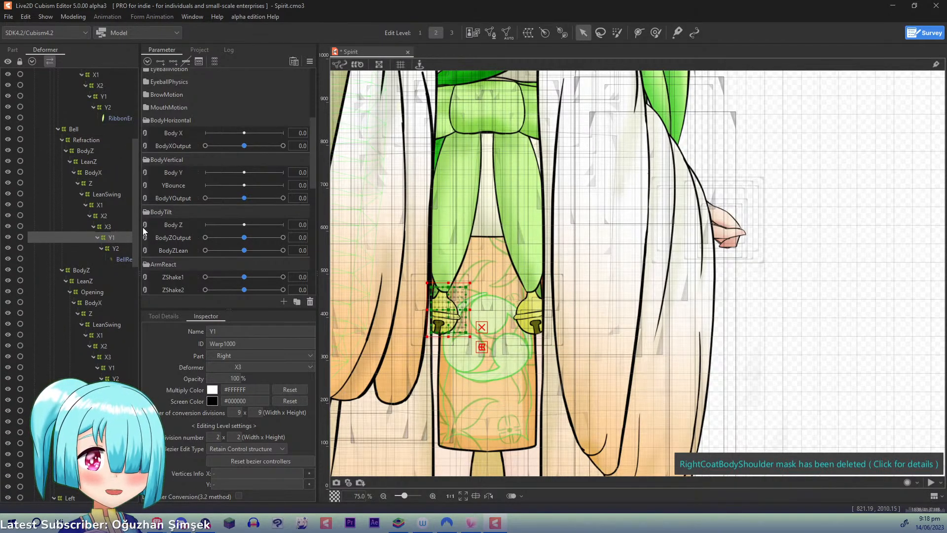
pyautogui.moveTo(138, 221); pyautogui.dragTo(129, 337)
pyautogui.click(102, 231)
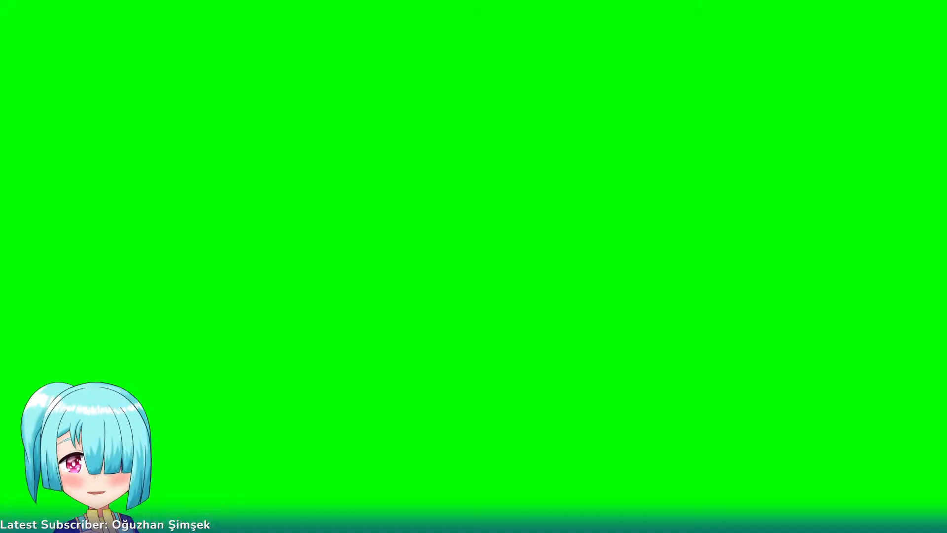
# - Switch to VTube Studio and try Physics Strength and Dragging Physics at 100 in the model settings, returning them to 50 and 0
pyautogui.doubleClick(364, 236)
pyautogui.click(25, 235)
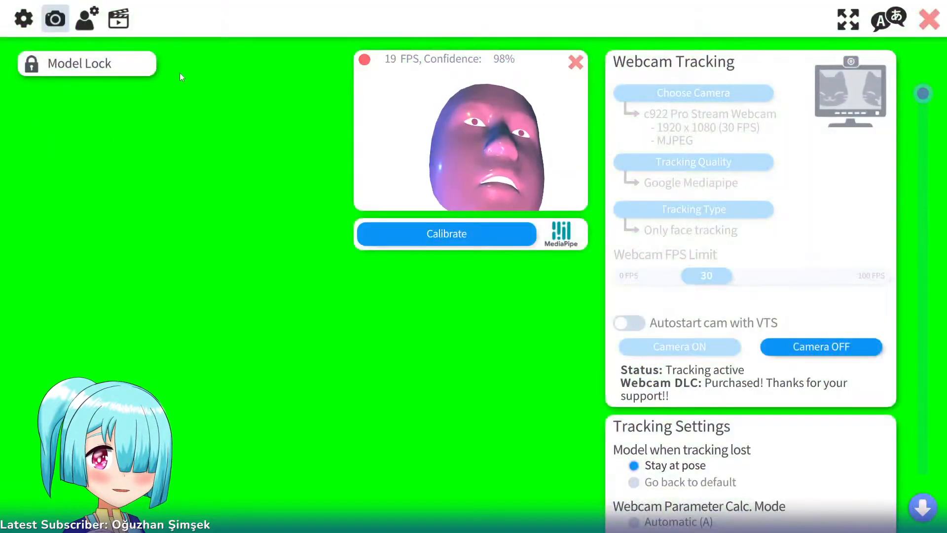
pyautogui.click(88, 19)
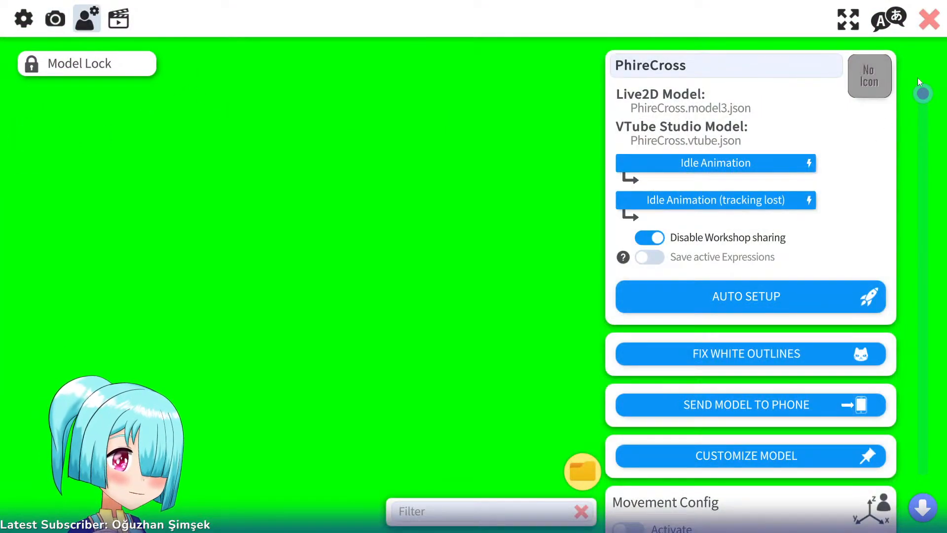
pyautogui.scroll(-10, 891, 159)
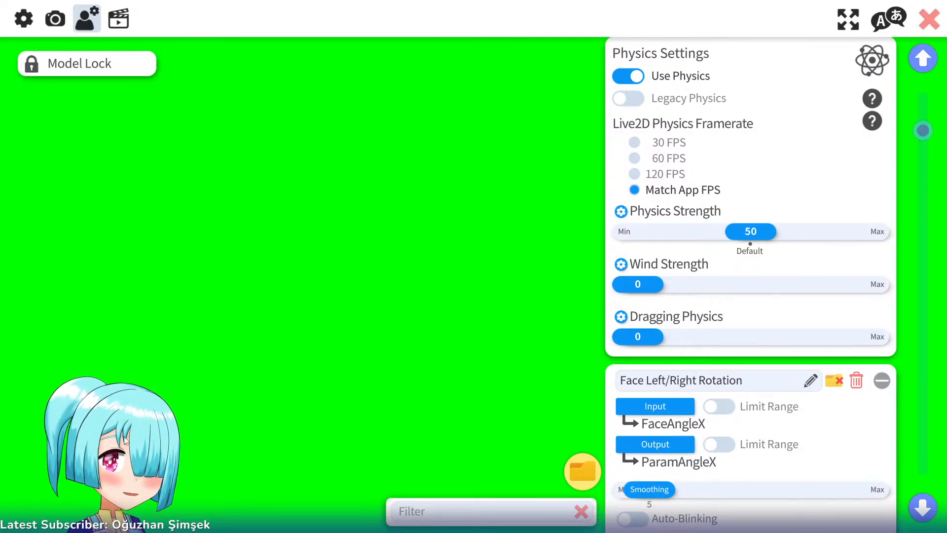
pyautogui.moveTo(750, 234); pyautogui.dragTo(934, 241)
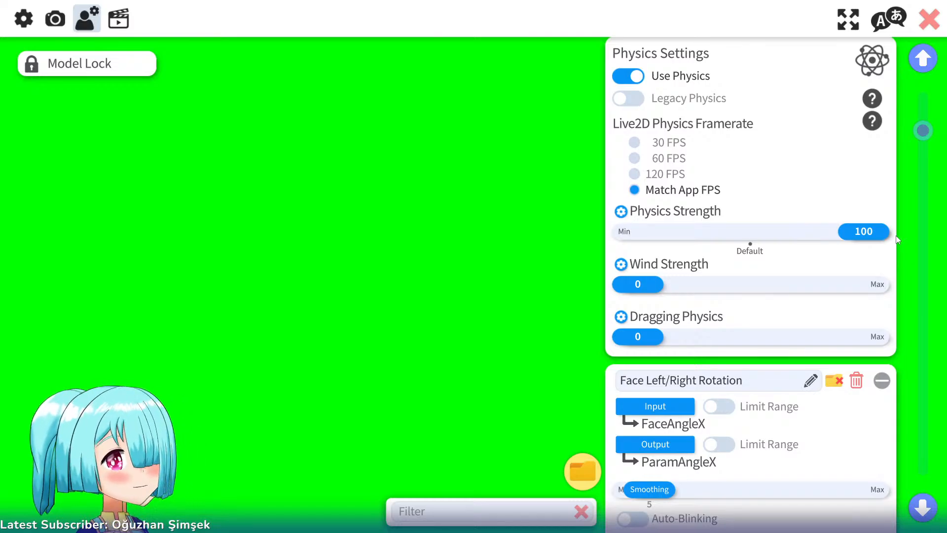
pyautogui.moveTo(896, 235); pyautogui.dragTo(758, 242)
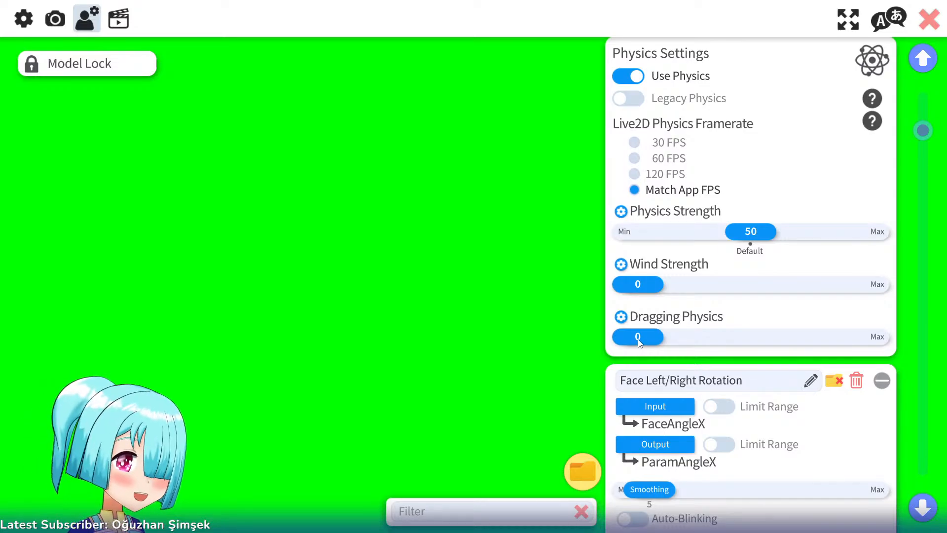
pyautogui.moveTo(638, 342); pyautogui.dragTo(877, 347)
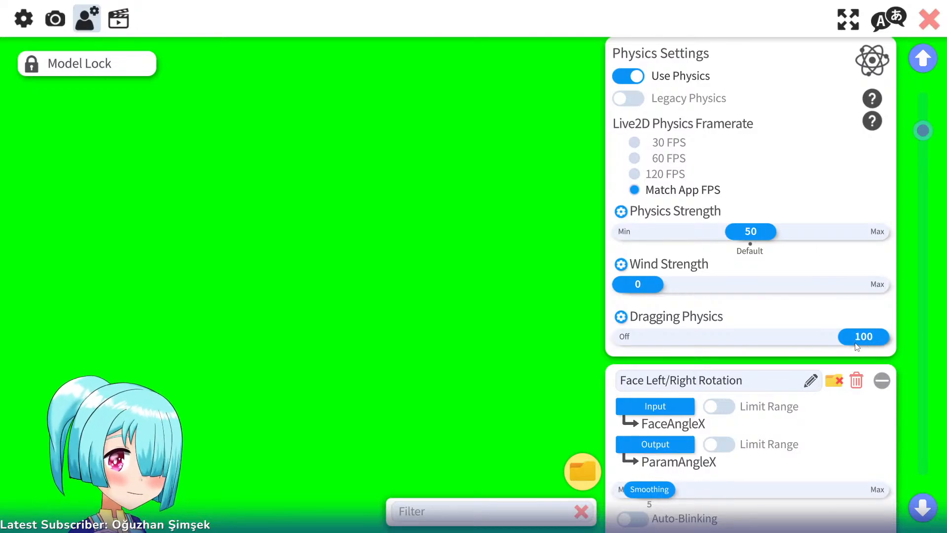
pyautogui.moveTo(856, 346); pyautogui.dragTo(608, 340)
# - Examine the per-group multipliers for Dragging Physics and Physics Strength, cancelling both dialogs, and close the settings overlay
pyautogui.click(621, 318)
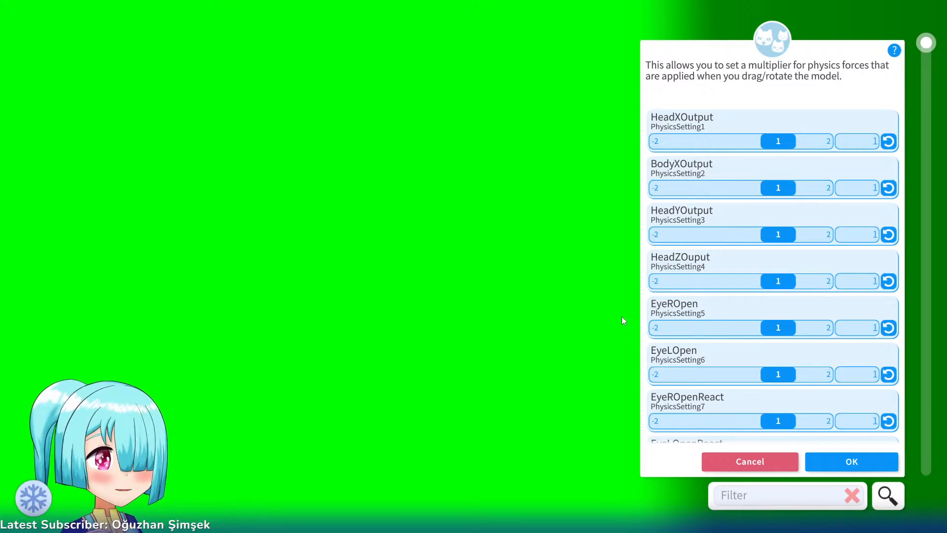
pyautogui.click(763, 460)
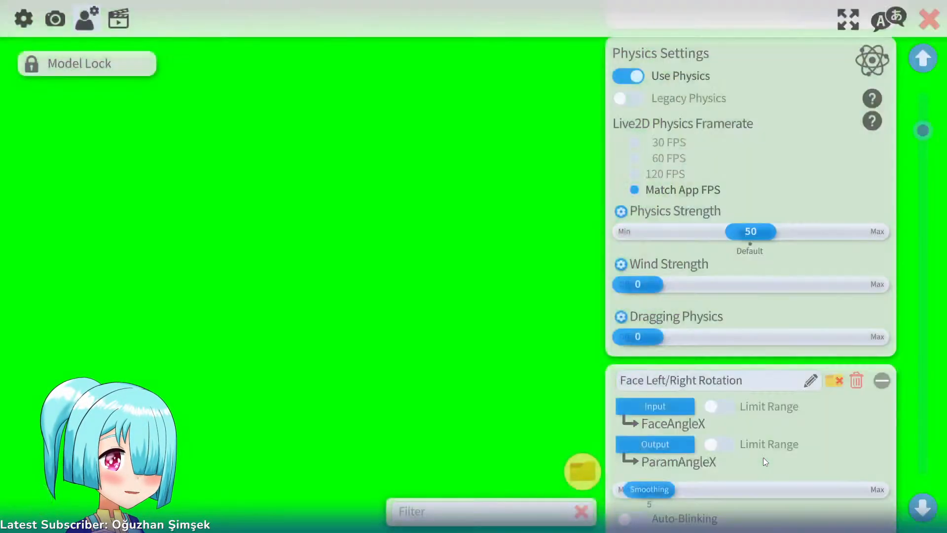
pyautogui.click(622, 211)
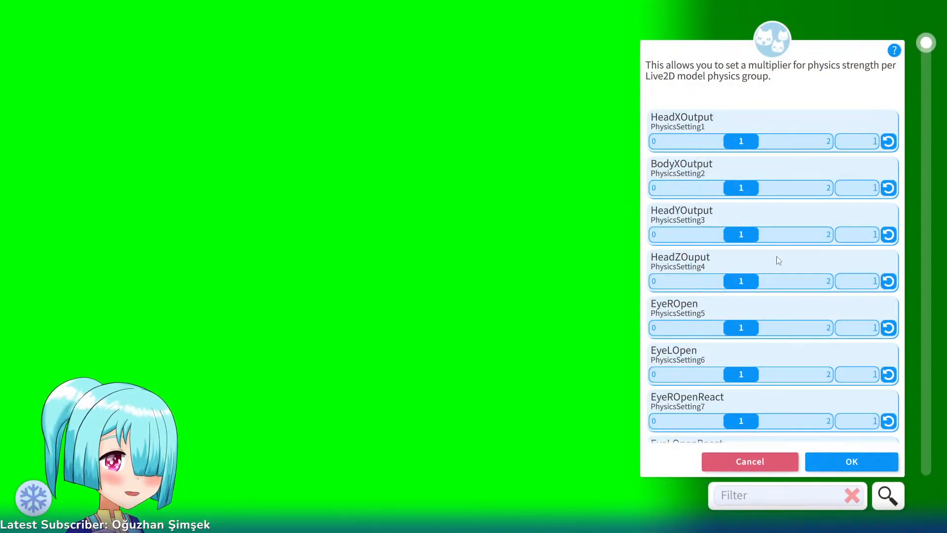
pyautogui.moveTo(927, 49); pyautogui.dragTo(933, 471)
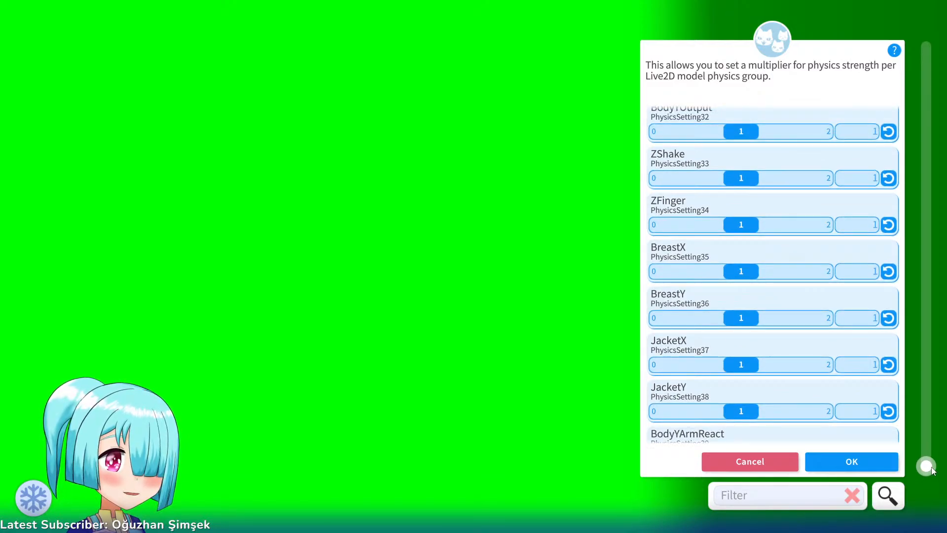
pyautogui.moveTo(933, 471); pyautogui.dragTo(934, 44)
pyautogui.click(751, 462)
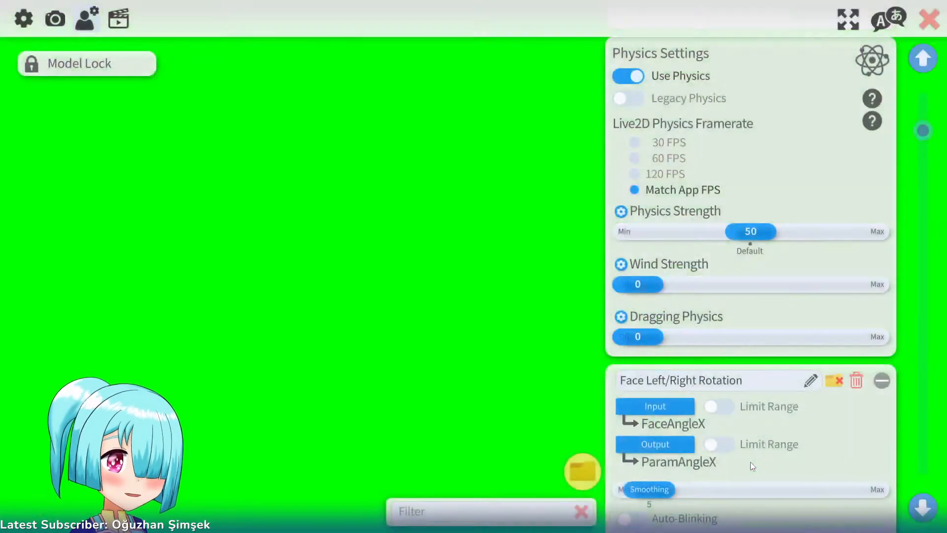
pyautogui.doubleClick(307, 348)
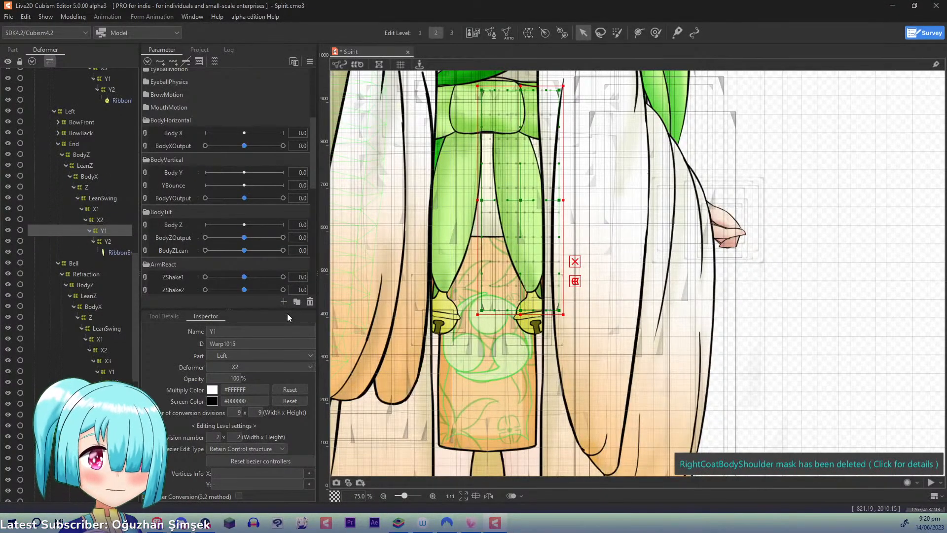
# - Back in Live2D Cubism Editor, set RibbonEndYBob1 to 1.0 and raise the middle and lower points of the left ribbon end's Y1 warp
pyautogui.scroll(-2, 590, 267)
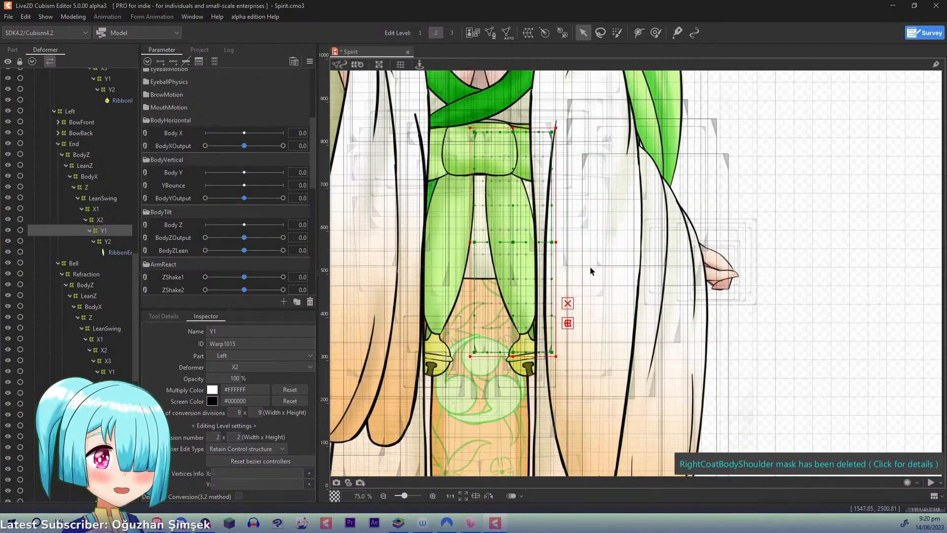
pyautogui.scroll(1, 590, 267)
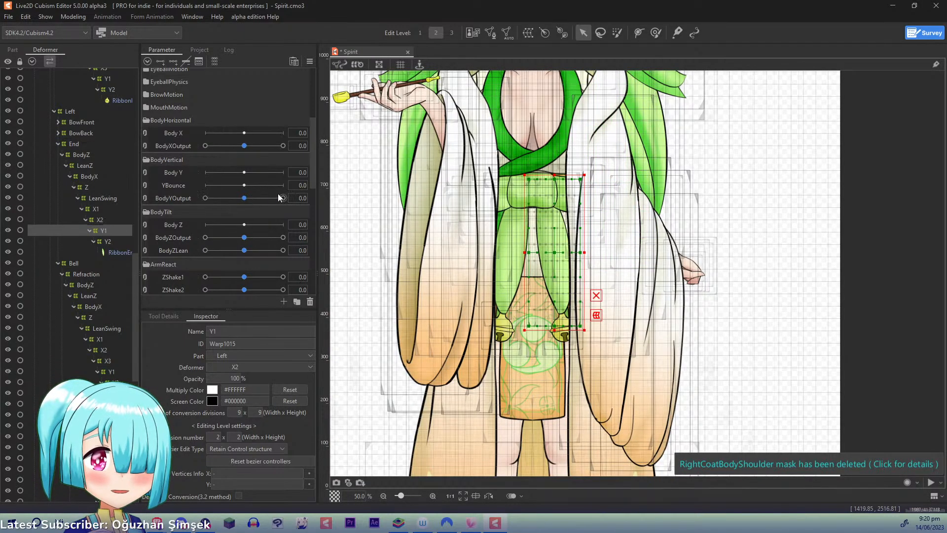
pyautogui.moveTo(313, 186); pyautogui.dragTo(313, 297)
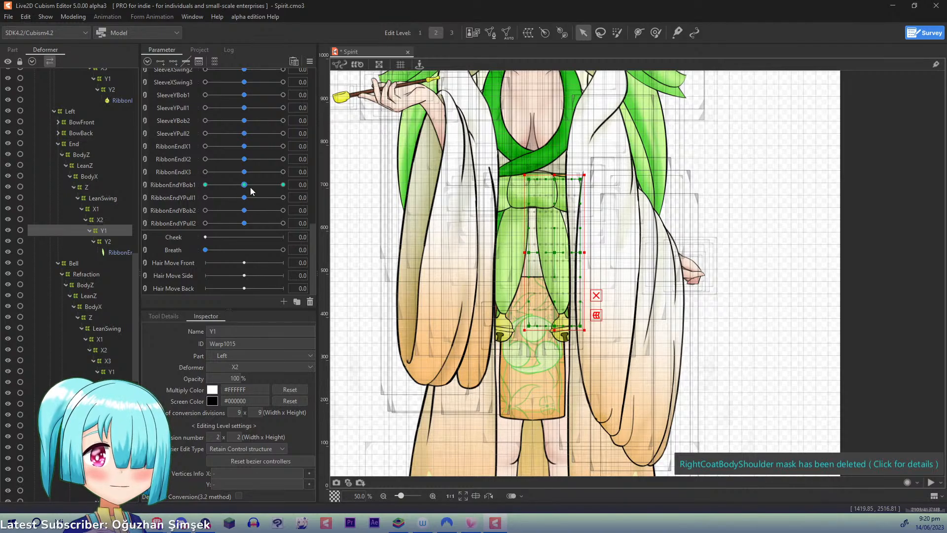
pyautogui.moveTo(250, 188); pyautogui.dragTo(450, 201)
pyautogui.scroll(1, 395, 212)
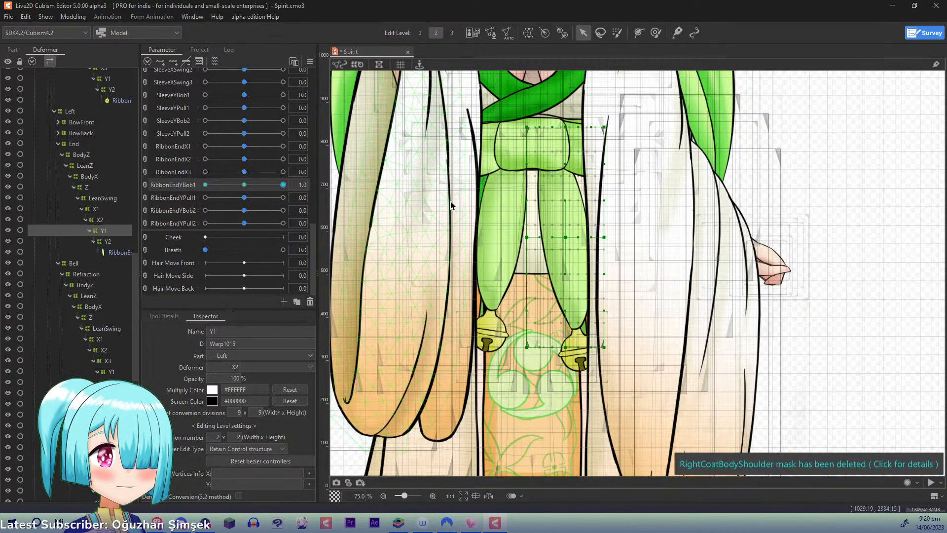
pyautogui.moveTo(567, 240); pyautogui.dragTo(601, 228)
pyautogui.moveTo(526, 238); pyautogui.dragTo(527, 228)
pyautogui.moveTo(567, 348); pyautogui.dragTo(602, 317)
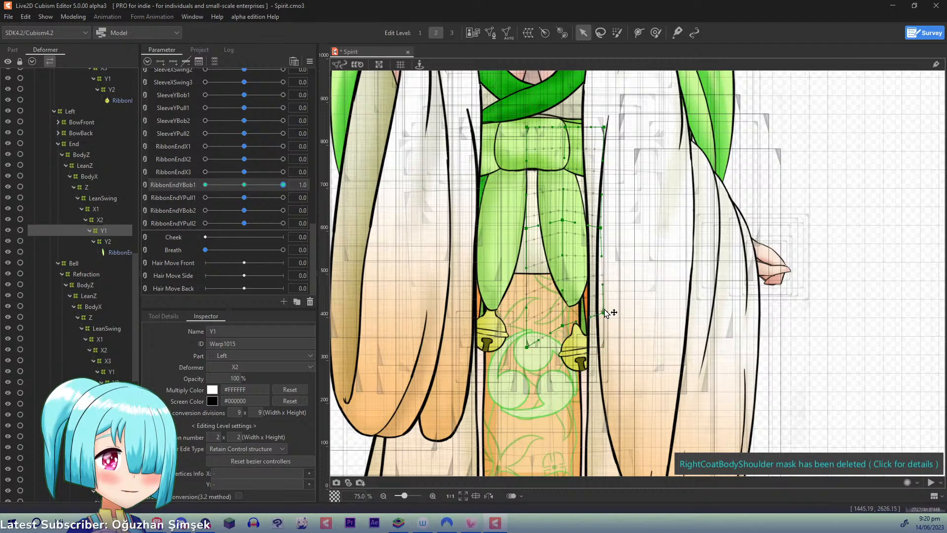
pyautogui.moveTo(602, 226); pyautogui.dragTo(603, 226)
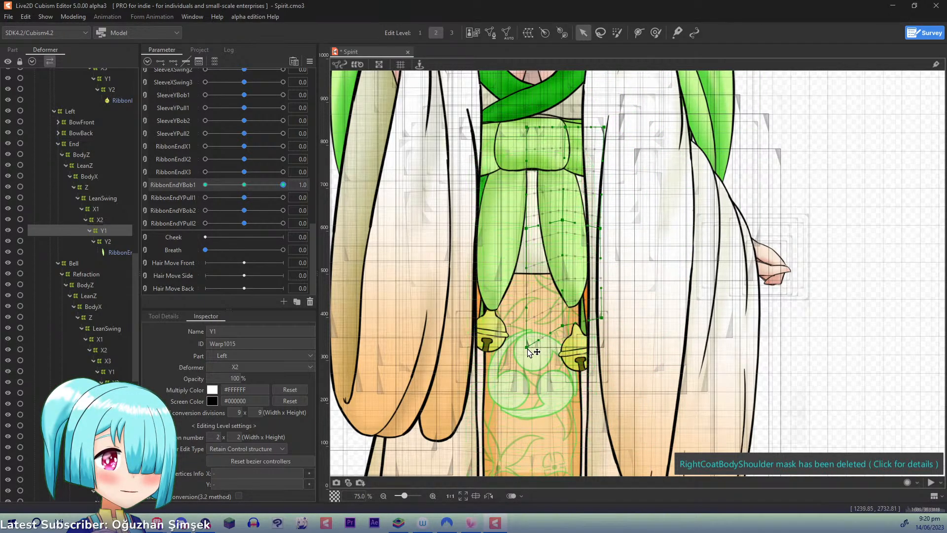
pyautogui.moveTo(527, 349); pyautogui.dragTo(528, 334)
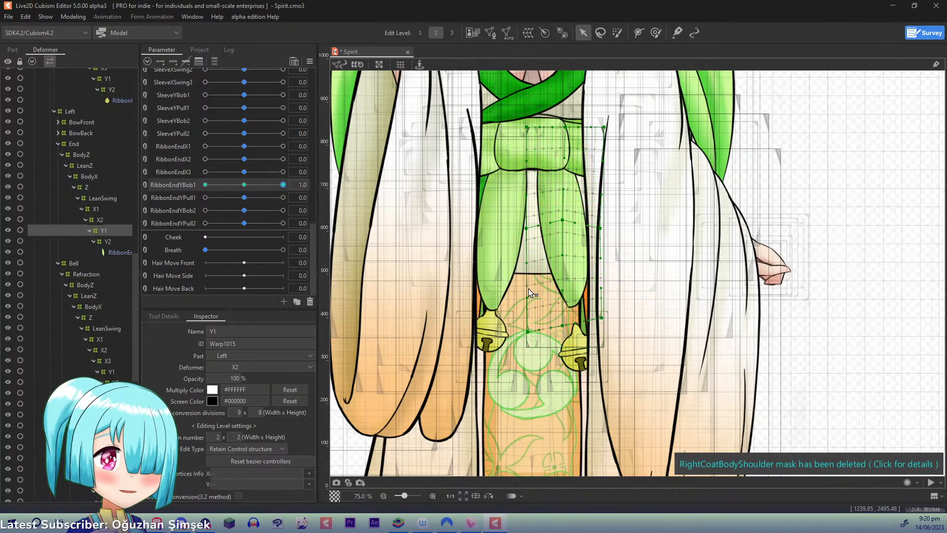
pyautogui.moveTo(565, 324); pyautogui.dragTo(564, 326)
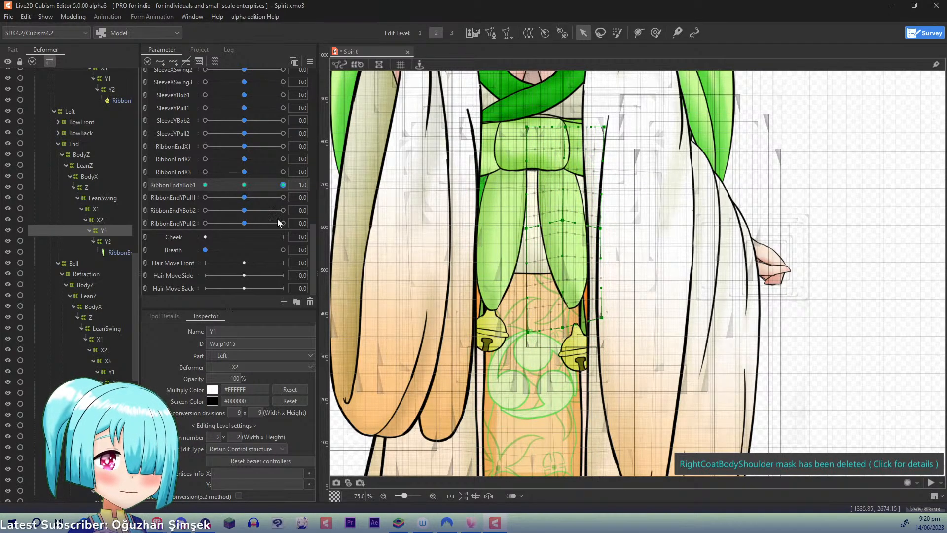
# - At RibbonEndYBob1 -1.0, lower the central and outer points of the left ribbon end's Y1 warp in its middle and bottom rows
pyautogui.moveTo(283, 184); pyautogui.dragTo(139, 183)
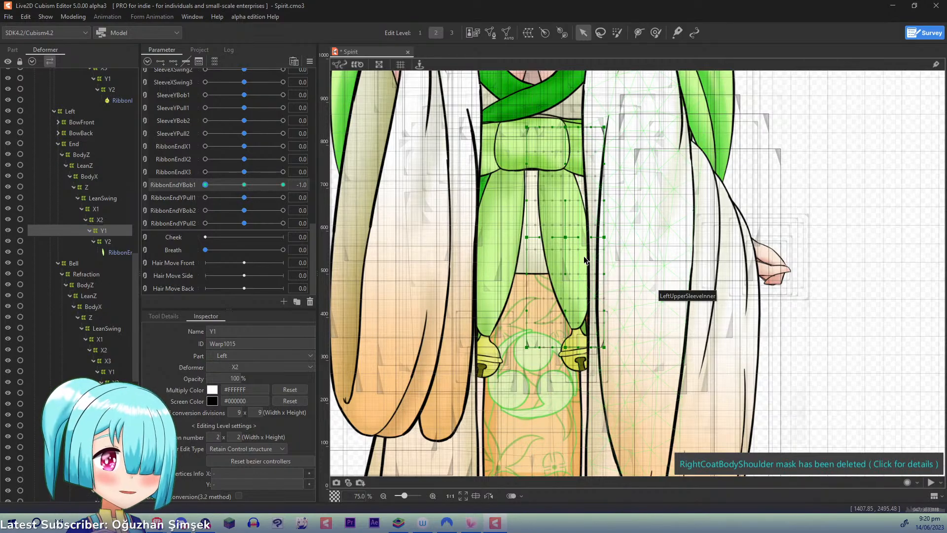
pyautogui.moveTo(577, 239); pyautogui.dragTo(605, 244)
pyautogui.moveTo(571, 349); pyautogui.dragTo(601, 351)
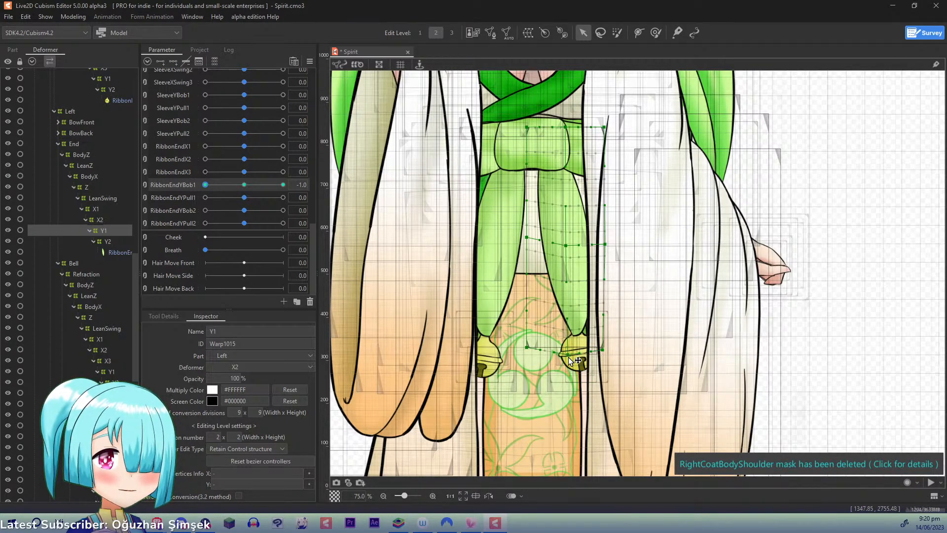
# - Add three keys for RibbonEndYPull1 to the Y1 warp, reset RibbonEndYBob1 to 0, and bulge the warp's middle outward on both sides at Pull1 1.0
pyautogui.click(173, 62)
pyautogui.click(244, 184)
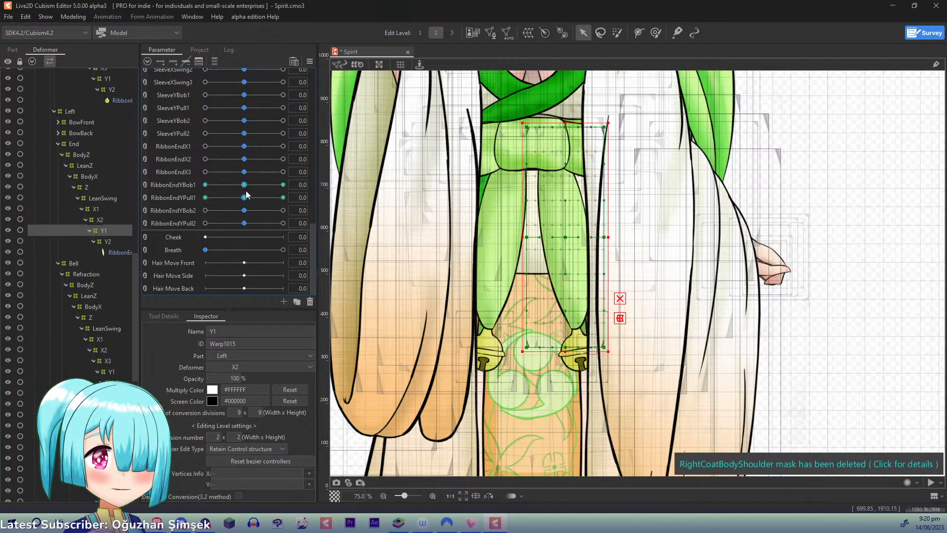
pyautogui.moveTo(245, 197); pyautogui.dragTo(351, 192)
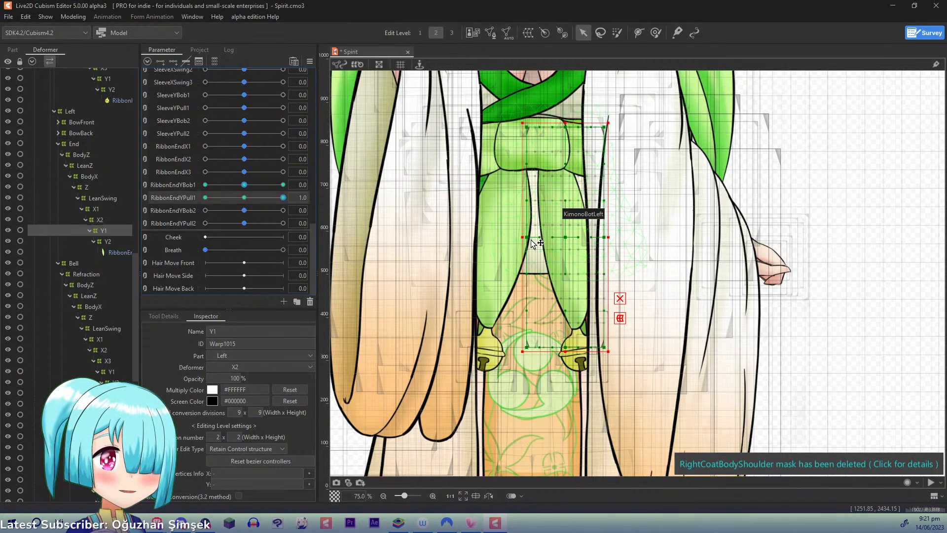
pyautogui.moveTo(530, 239); pyautogui.dragTo(522, 232)
pyautogui.moveTo(600, 239); pyautogui.dragTo(613, 234)
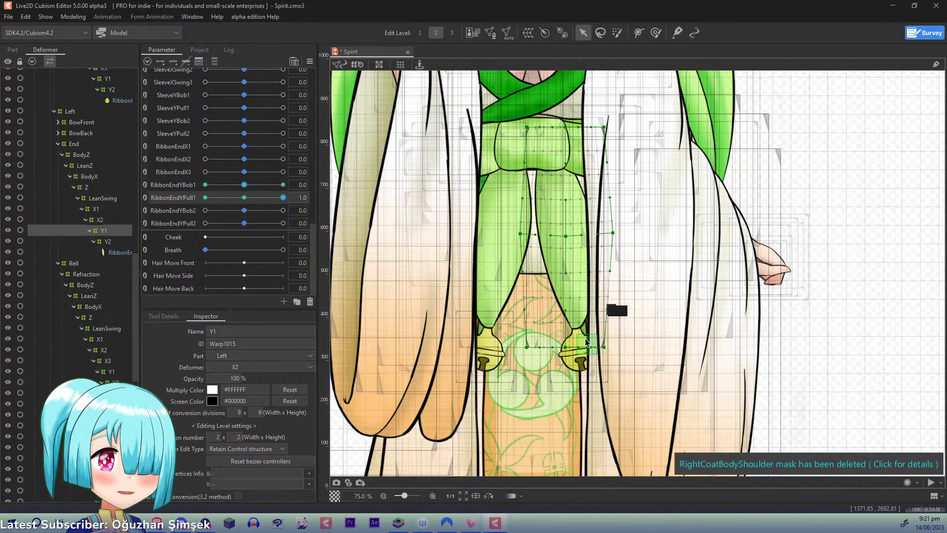
# - At RibbonEndYPull1 -1.0, narrow the left ribbon end by moving both middle side points of the Y1 warp inward
pyautogui.click(244, 197)
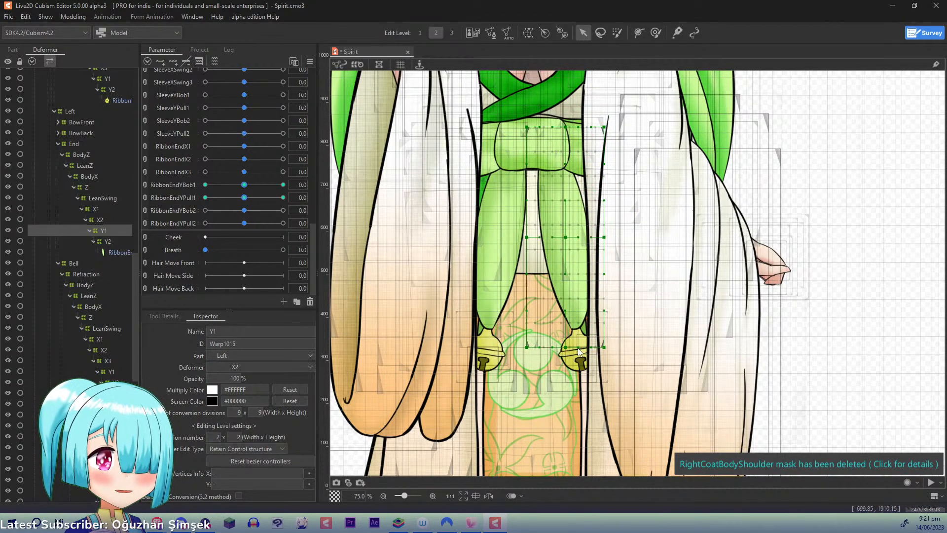
pyautogui.click(205, 198)
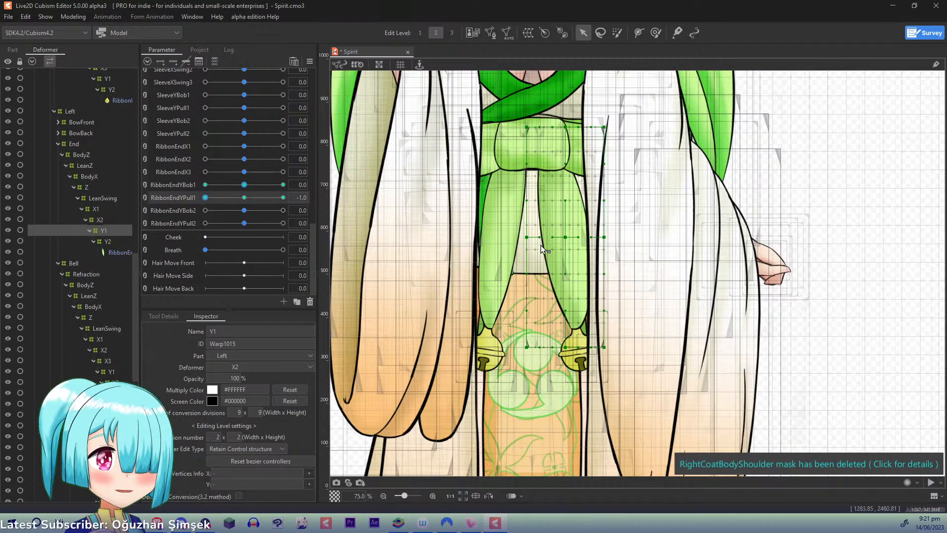
pyautogui.moveTo(529, 238); pyautogui.dragTo(533, 238)
pyautogui.moveTo(604, 238); pyautogui.dragTo(597, 239)
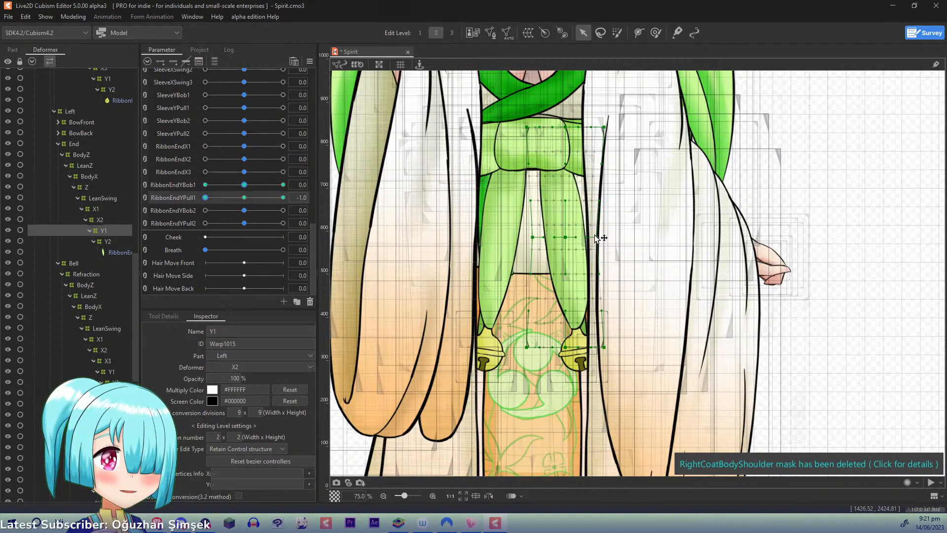
# - Turn on onion skin and refine the RibbonEndYPull1 -1.0 shape, narrowing the Y1 warp's middle further and nudging its upper inner corner outward
pyautogui.click(348, 482)
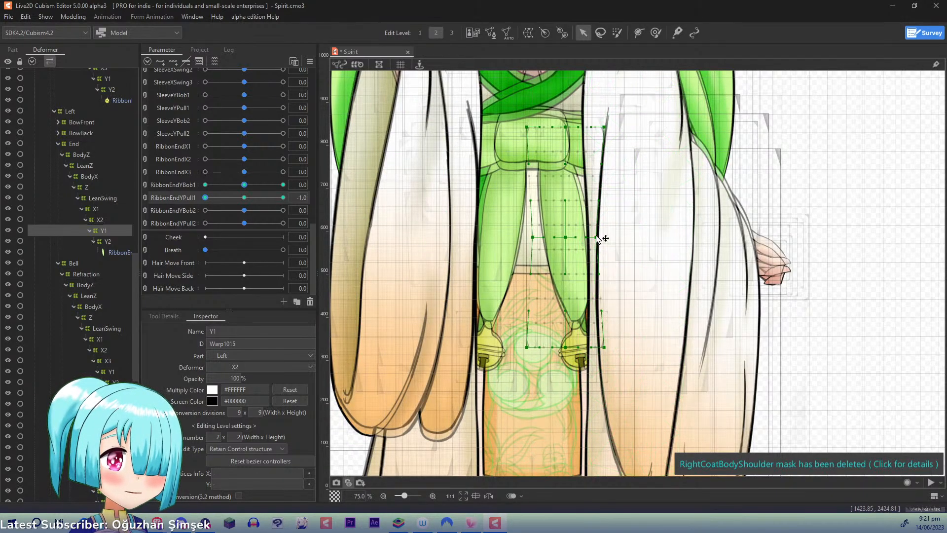
pyautogui.moveTo(594, 237); pyautogui.dragTo(565, 237)
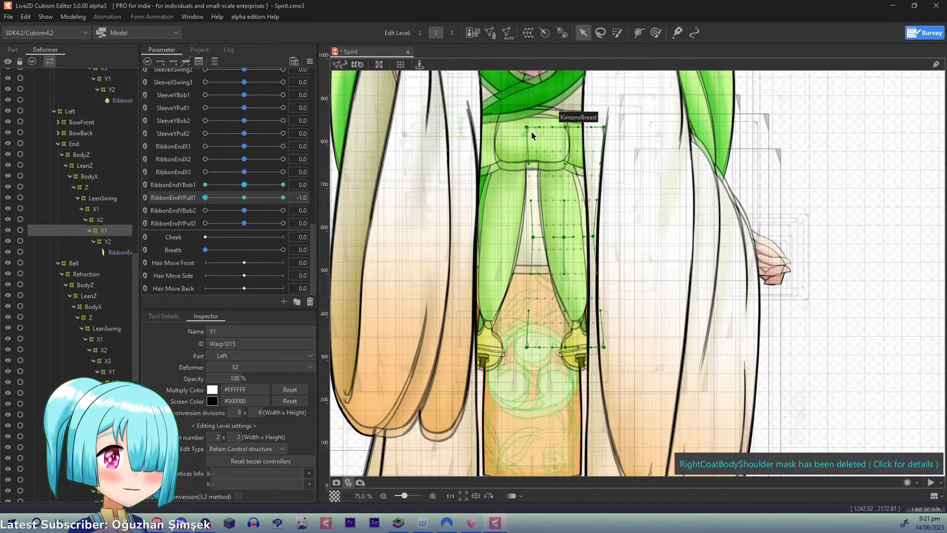
pyautogui.moveTo(527, 127); pyautogui.dragTo(523, 128)
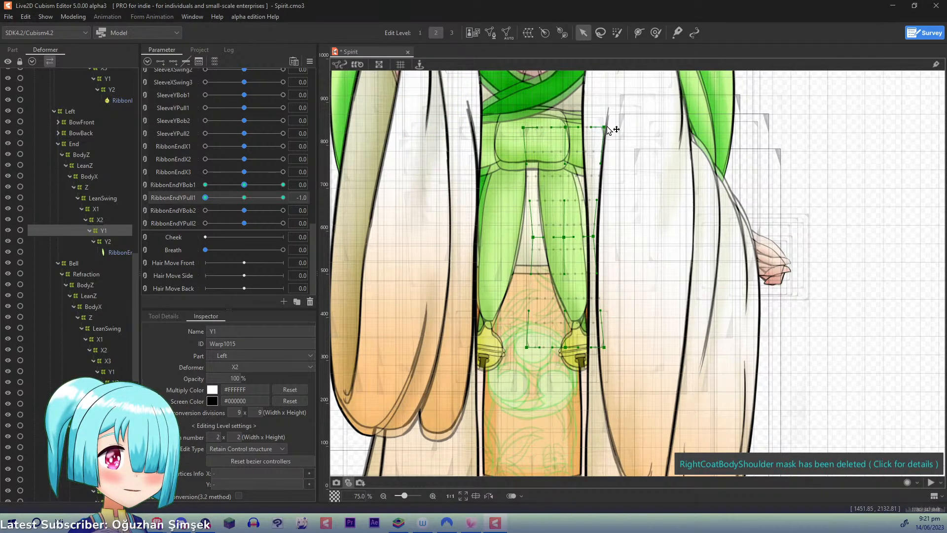
pyautogui.moveTo(607, 129); pyautogui.dragTo(572, 127)
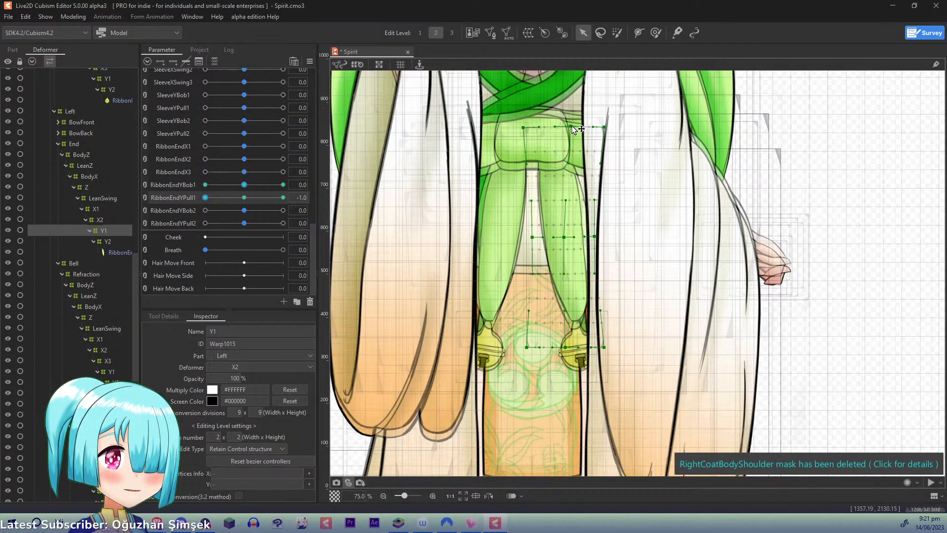
pyautogui.hotkey('ctrl', 'z')
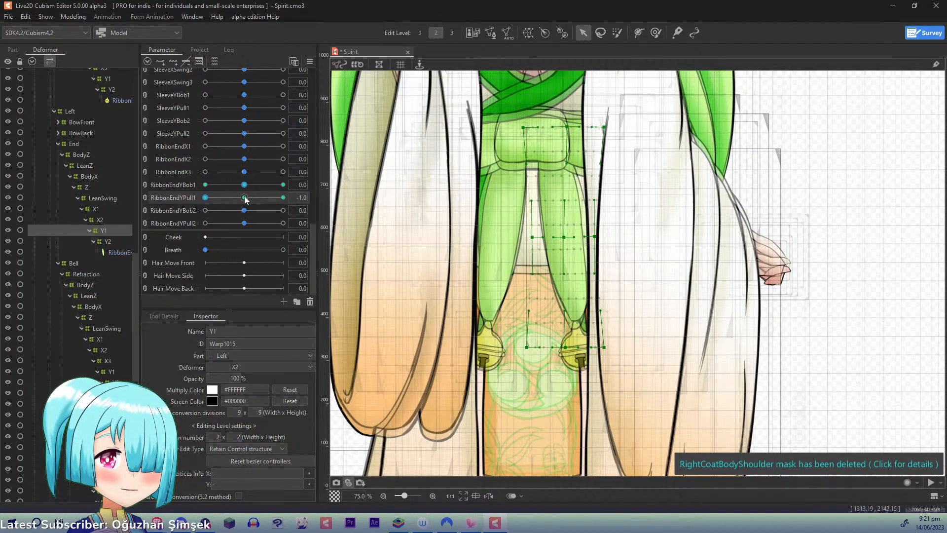
# - At RibbonEndYPull1 1.0, nudge the Y1 warp's upper inner corner slightly inward and return the parameter to 0
pyautogui.moveTo(245, 197); pyautogui.dragTo(322, 193)
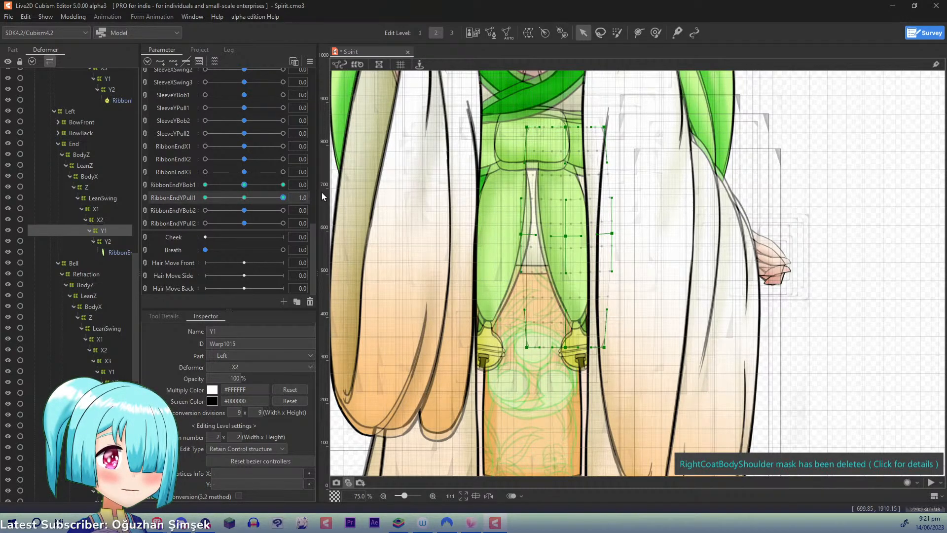
pyautogui.moveTo(529, 131); pyautogui.dragTo(532, 129)
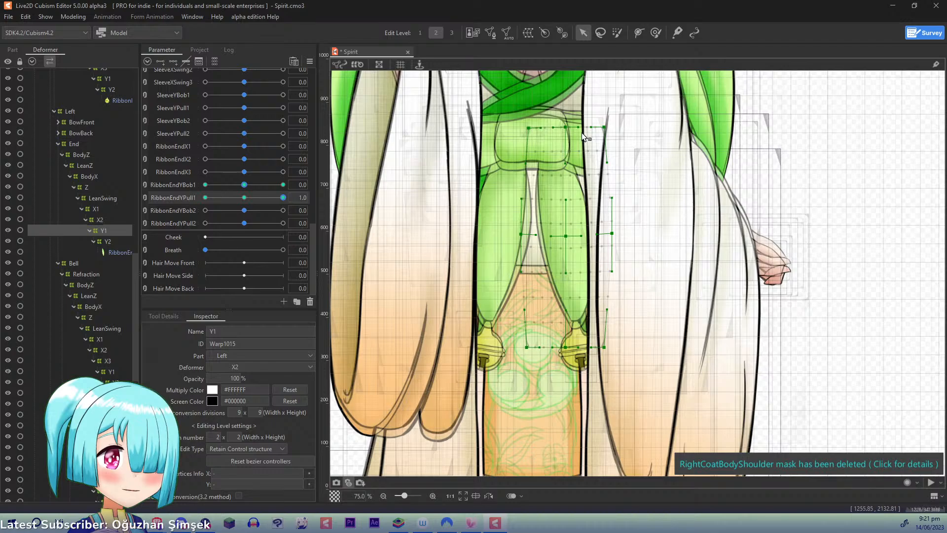
pyautogui.hotkey('ctrl', 'z')
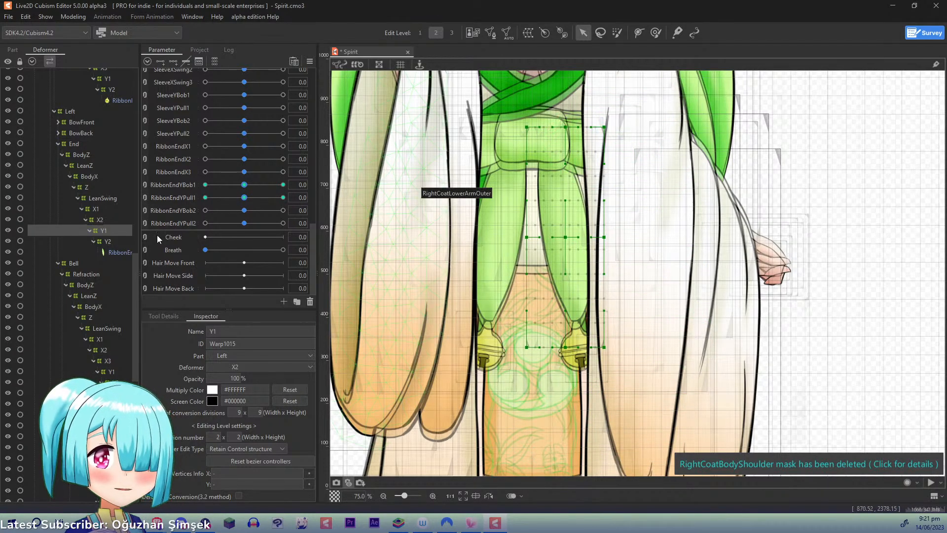
# - Key RibbonEndYBob2 on the left ribbon end's Y2 warp and raise the warp's bottom row of points at 1.0
pyautogui.click(108, 242)
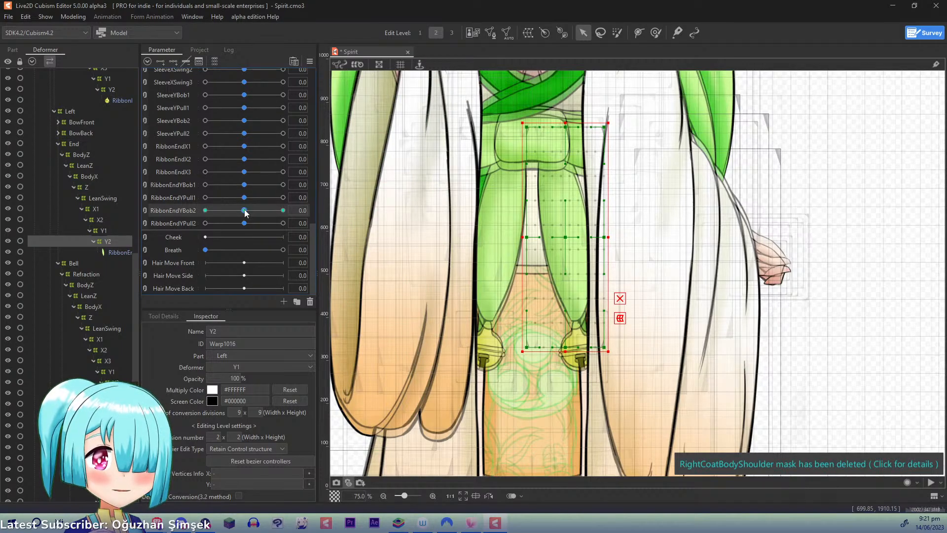
pyautogui.moveTo(245, 213); pyautogui.dragTo(359, 206)
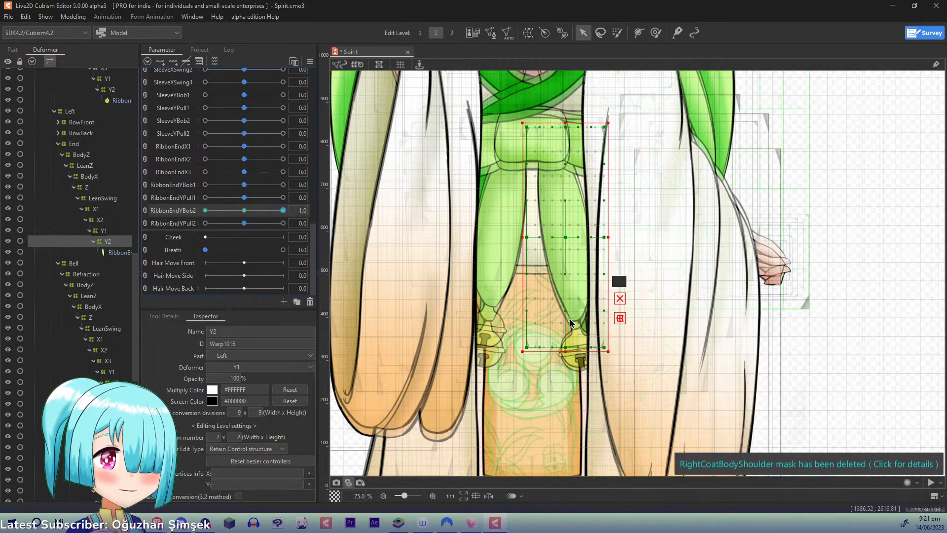
pyautogui.click(566, 347)
pyautogui.moveTo(567, 330); pyautogui.dragTo(606, 315)
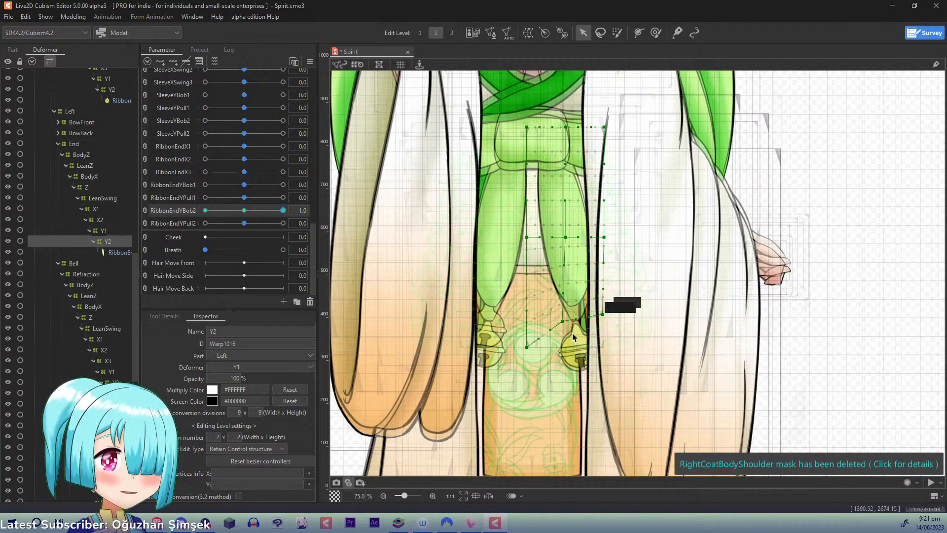
pyautogui.moveTo(527, 348); pyautogui.dragTo(527, 333)
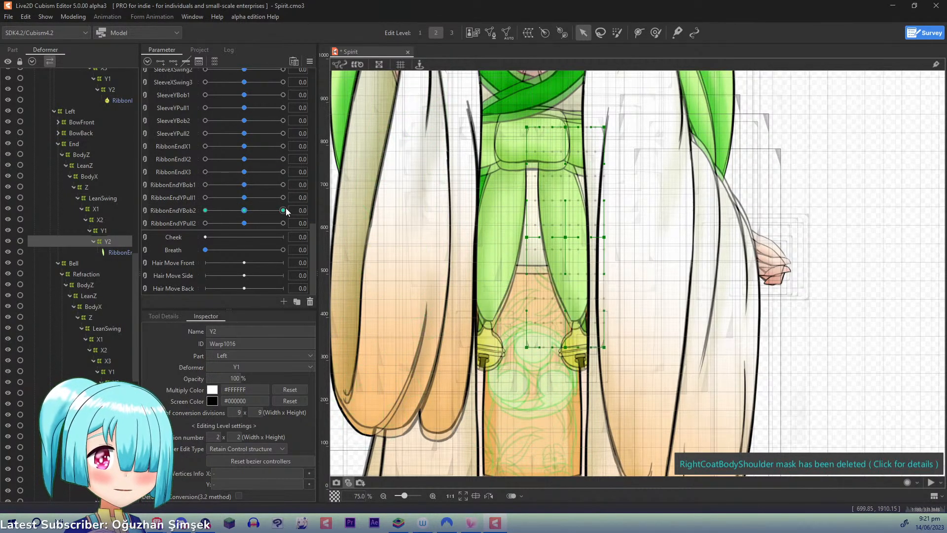
# - At RibbonEndYBob2 -1.0, lower the bottom row of the left ribbon end's Y2 warp, and return the parameter to 0
pyautogui.moveTo(267, 212); pyautogui.dragTo(194, 208)
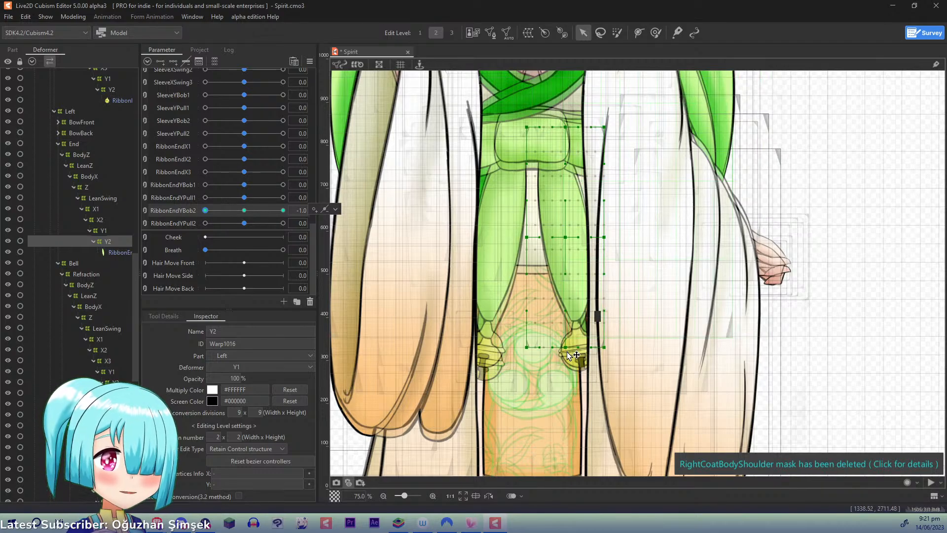
pyautogui.moveTo(567, 348); pyautogui.dragTo(611, 357)
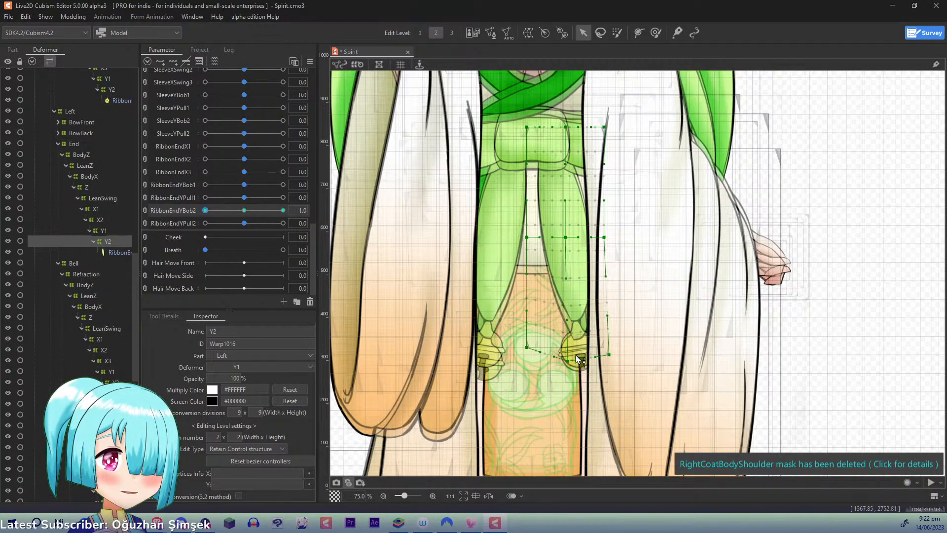
pyautogui.moveTo(528, 350); pyautogui.dragTo(531, 356)
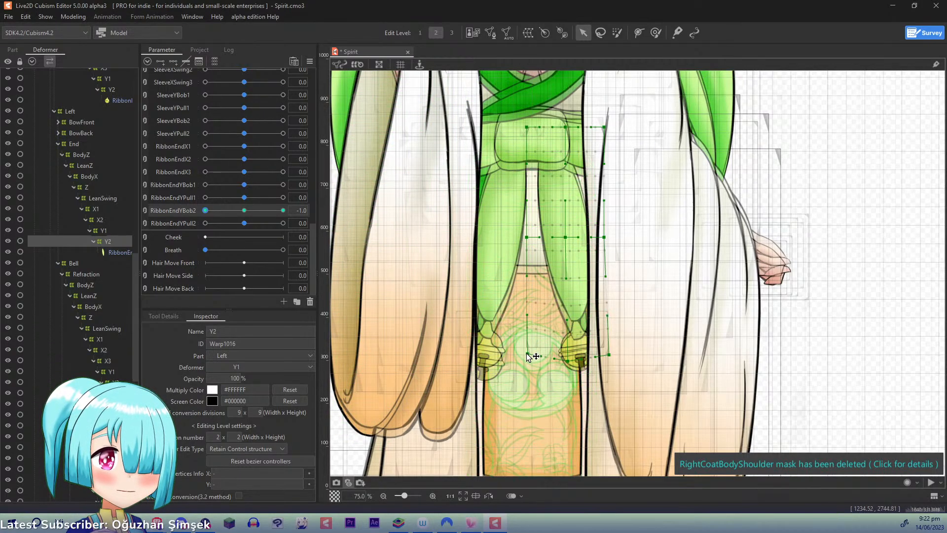
pyautogui.click(244, 210)
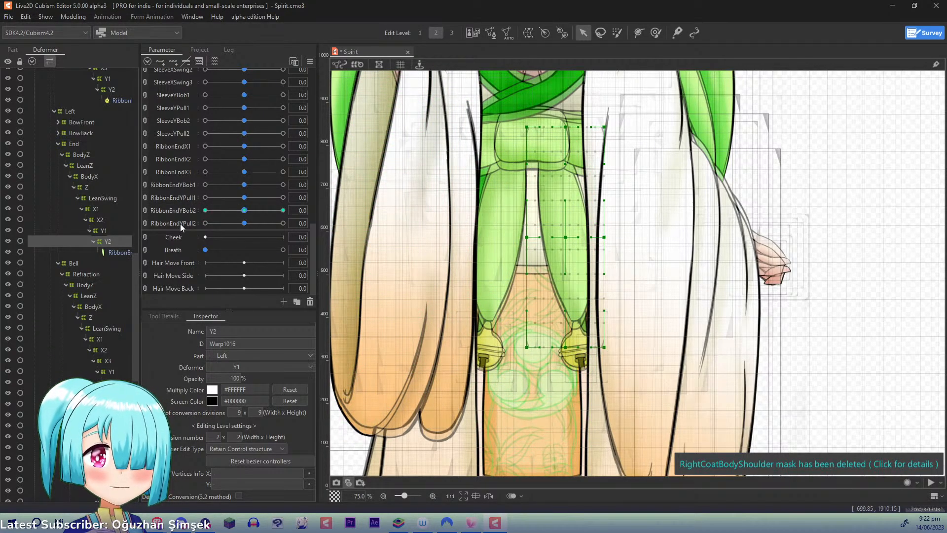
# - Add three keys for RibbonEndYPull2 to the Y2 warp and spread its bottom outer corner outward at 1.0
pyautogui.click(173, 61)
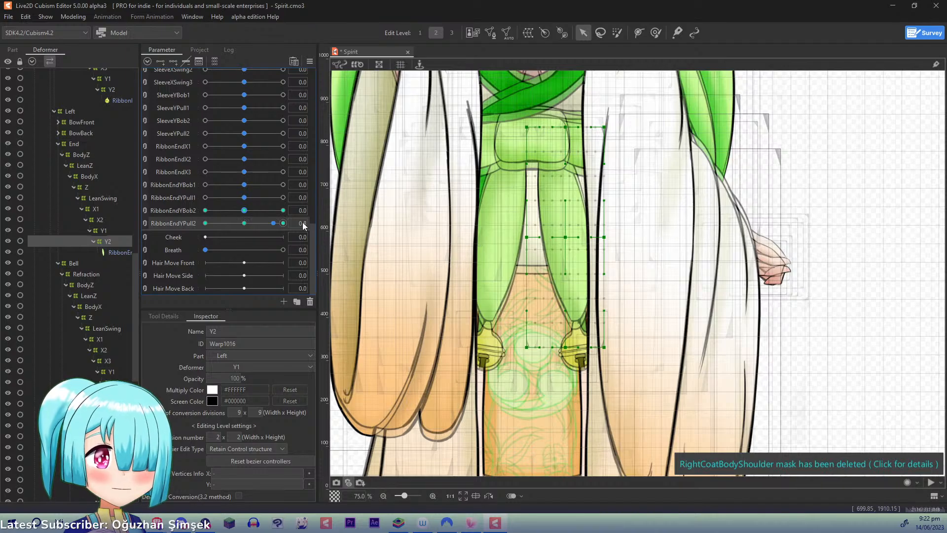
pyautogui.click(282, 223)
pyautogui.moveTo(565, 348); pyautogui.dragTo(621, 347)
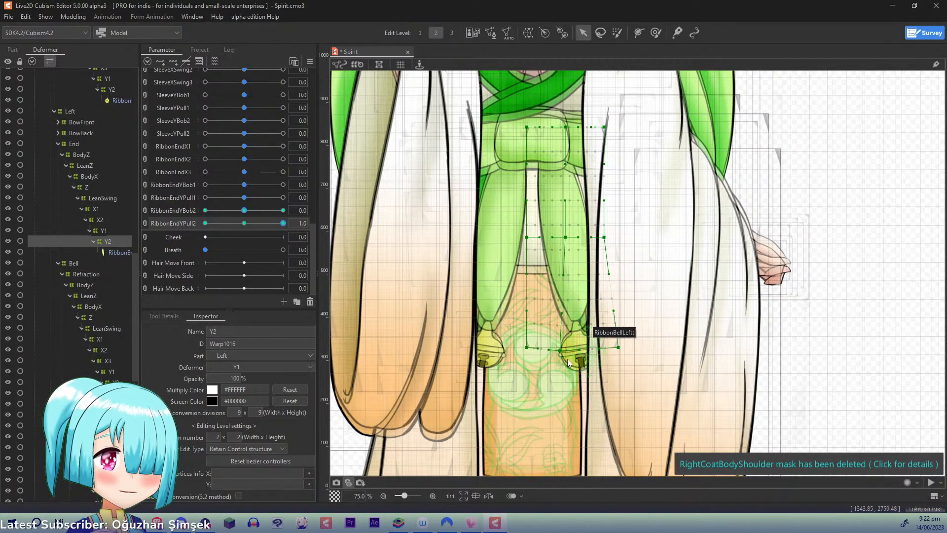
# - At RibbonEndYPull2 -1.0, pull the Y2 warp's bottom outer corner inward and slightly up, and reset the parameters to 0
pyautogui.click(205, 223)
pyautogui.click(205, 223)
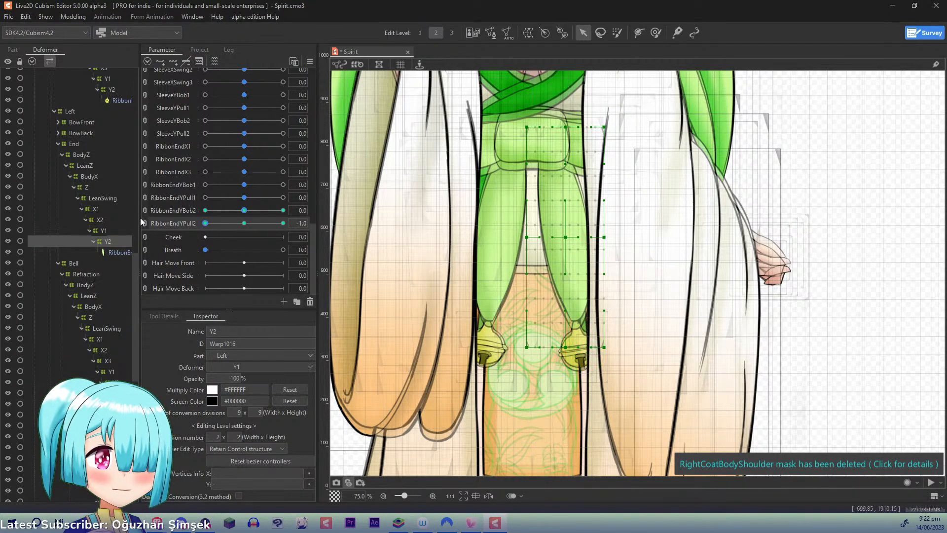
pyautogui.moveTo(565, 347); pyautogui.dragTo(600, 345)
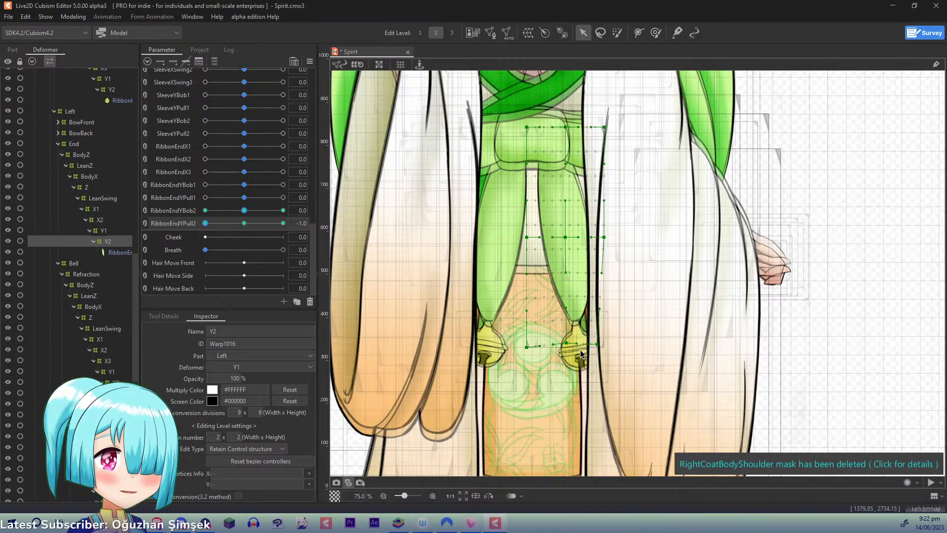
pyautogui.hotkey('ctrl', 'd')
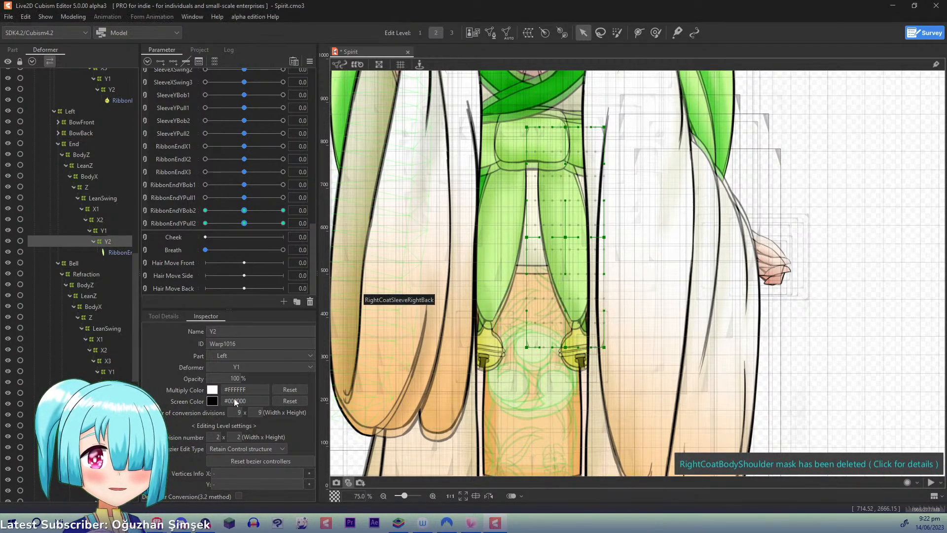
# - Select the left bell's Y1 warps together, including those under Refraction and Opening, and add three keys for RibbonEndYBob1
pyautogui.click(111, 371)
pyautogui.moveTo(134, 323); pyautogui.dragTo(134, 344)
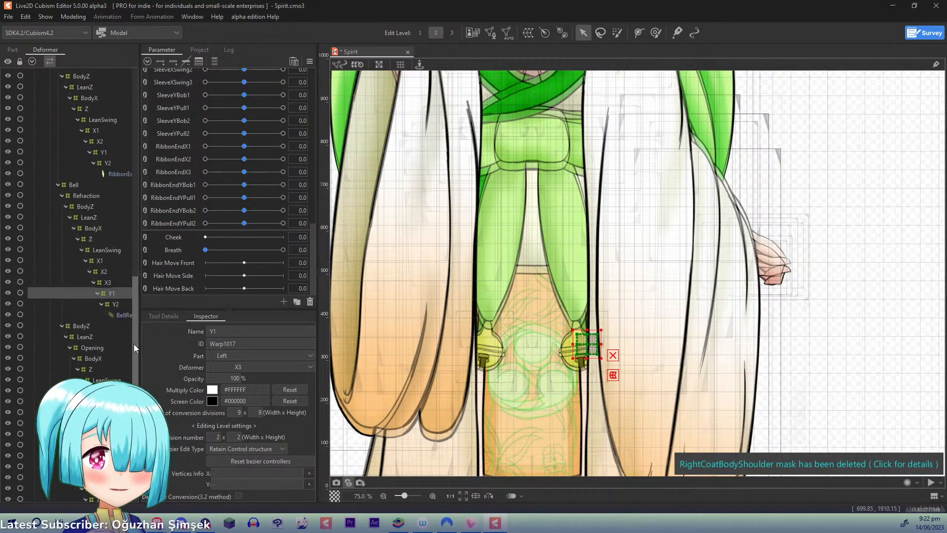
pyautogui.scroll(-3, 134, 345)
pyautogui.keyDown('ctrl'); pyautogui.click(114, 323); pyautogui.keyUp('ctrl')
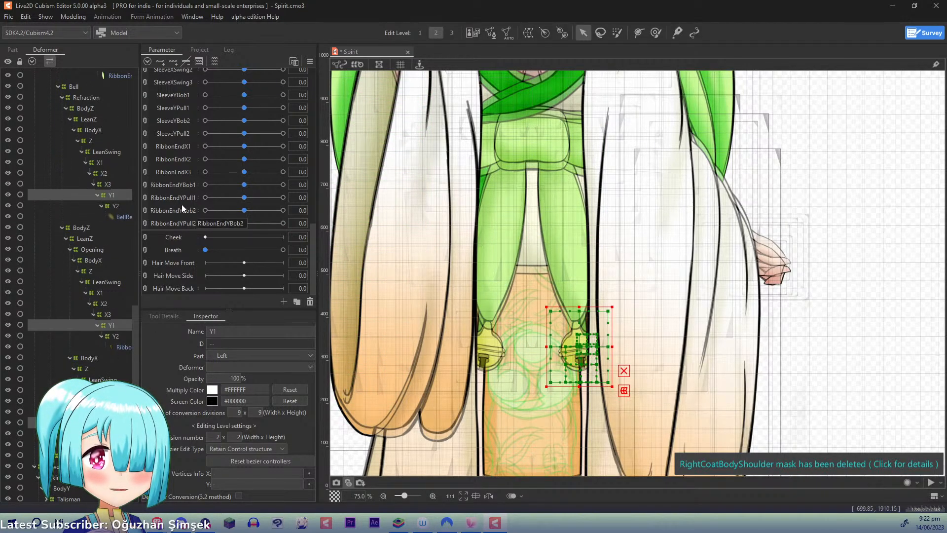
pyautogui.click(182, 184)
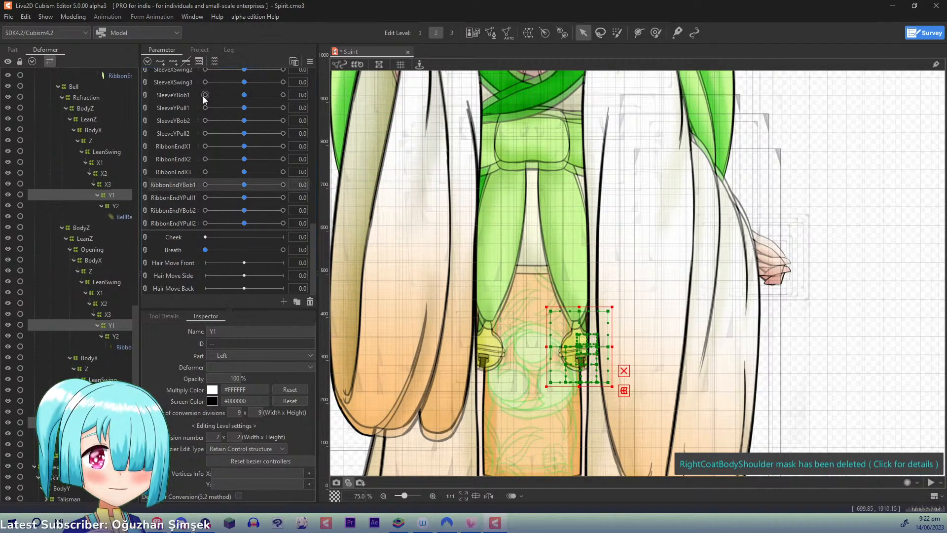
pyautogui.click(176, 58)
# - Raise the left bell's Y1 warps at RibbonEndYBob1 1.0, lower them slightly at -1.0, and return the parameter to 0
pyautogui.click(283, 184)
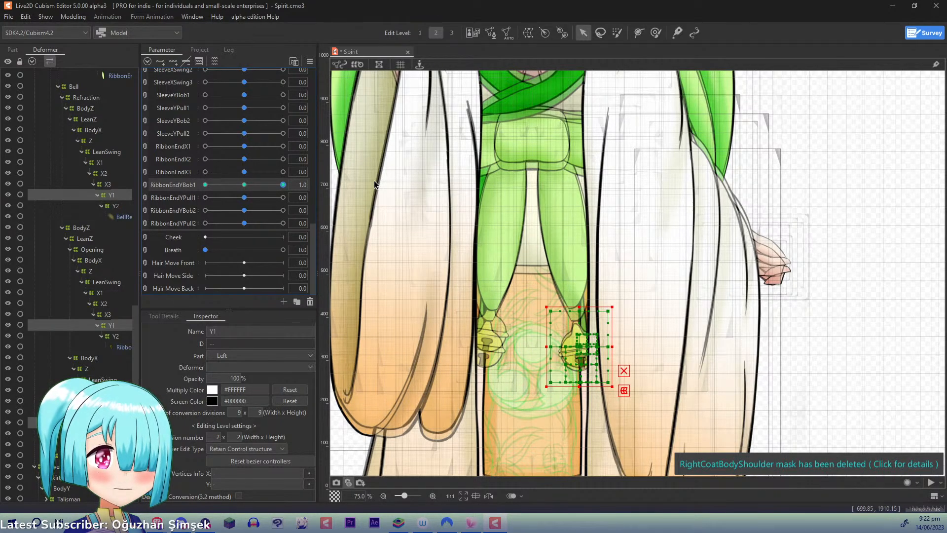
pyautogui.moveTo(580, 340); pyautogui.dragTo(578, 324)
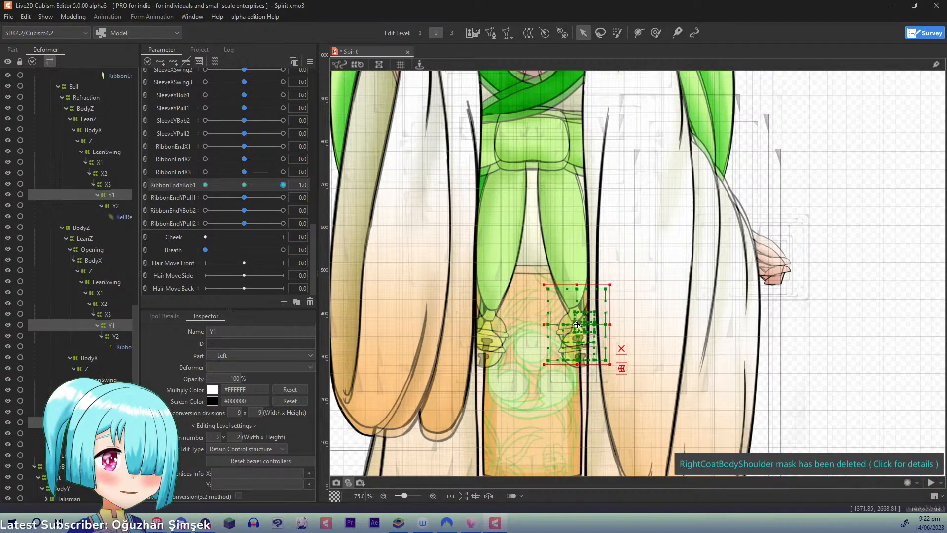
pyautogui.moveTo(281, 185); pyautogui.dragTo(167, 194)
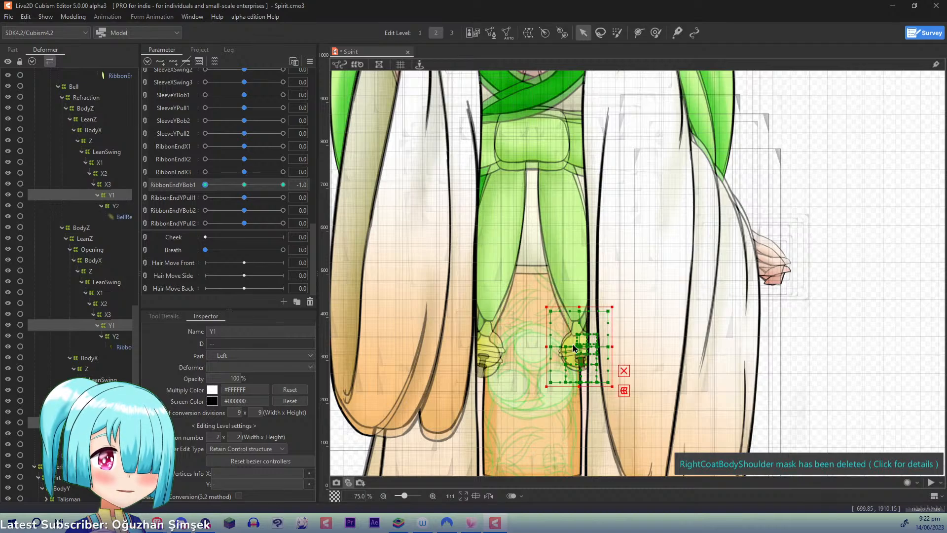
pyautogui.moveTo(580, 345); pyautogui.dragTo(580, 353)
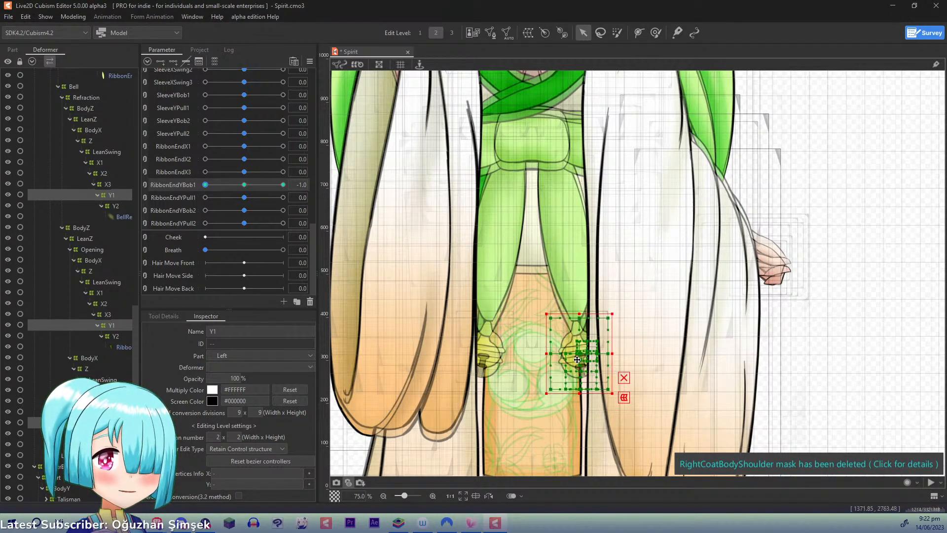
pyautogui.click(245, 185)
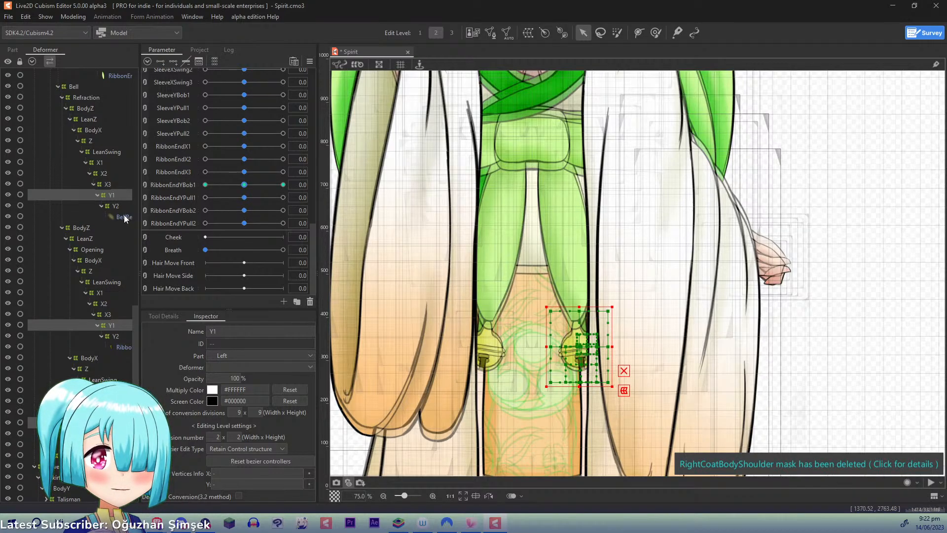
# - Add three keys for RibbonEndYPull1 to the left bell's Y1 warps and set the parameter to -1.0
pyautogui.click(184, 197)
pyautogui.click(173, 61)
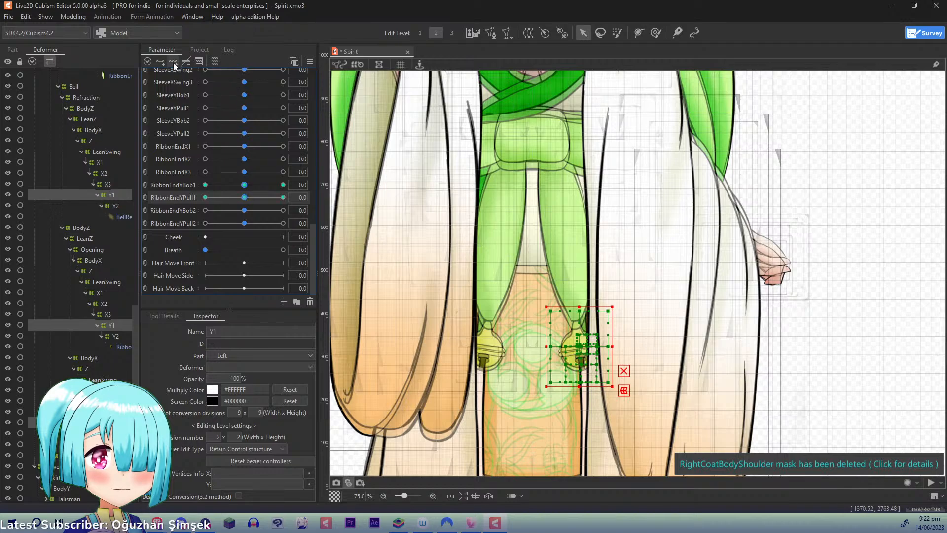
pyautogui.moveTo(240, 199); pyautogui.dragTo(205, 197)
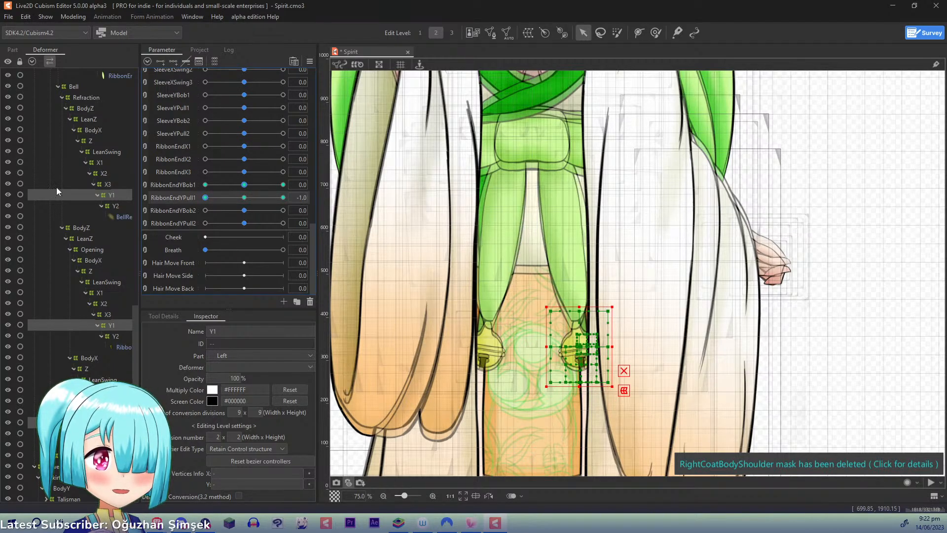
# - Select the left bell's Y2 warps together, add three keys for RibbonEndYBob2, and raise the warps at 1.0
pyautogui.click(121, 207)
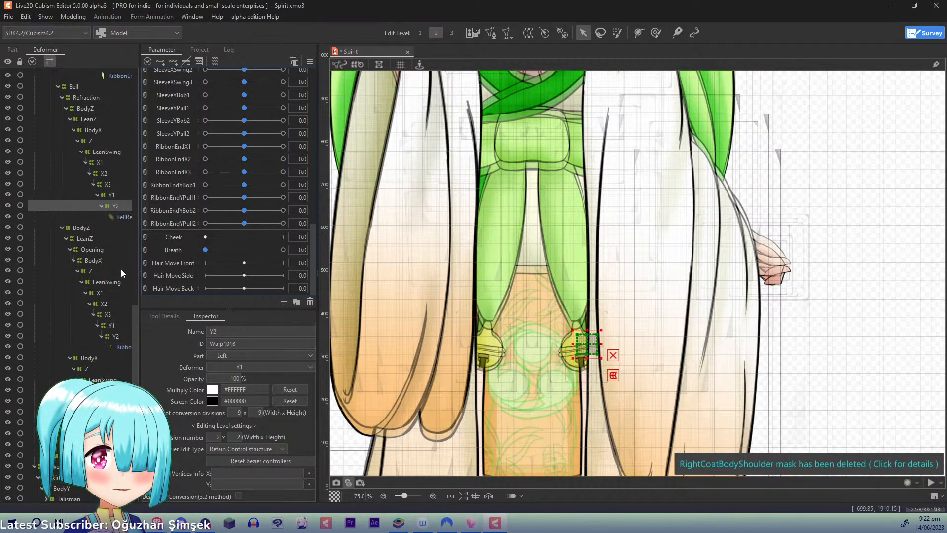
pyautogui.keyDown('ctrl'); pyautogui.click(114, 336); pyautogui.keyUp('ctrl')
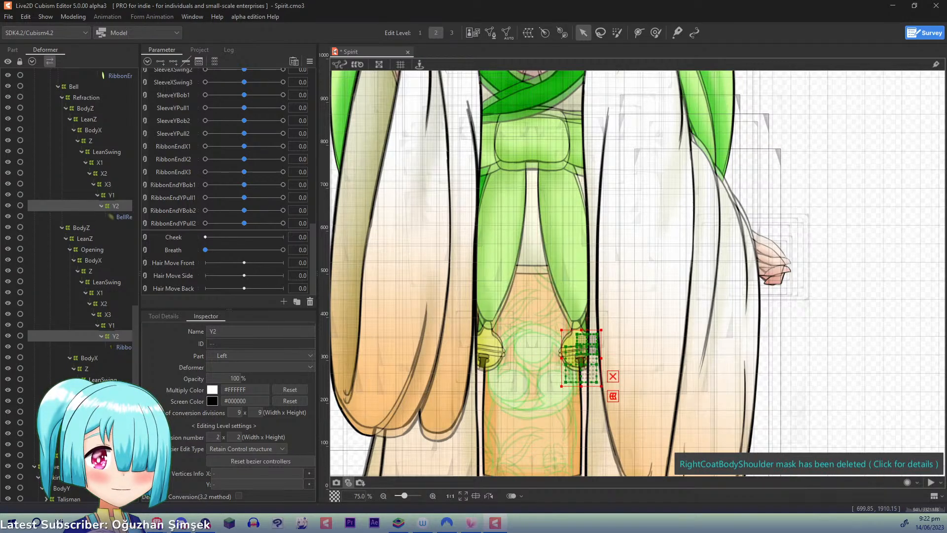
pyautogui.click(179, 210)
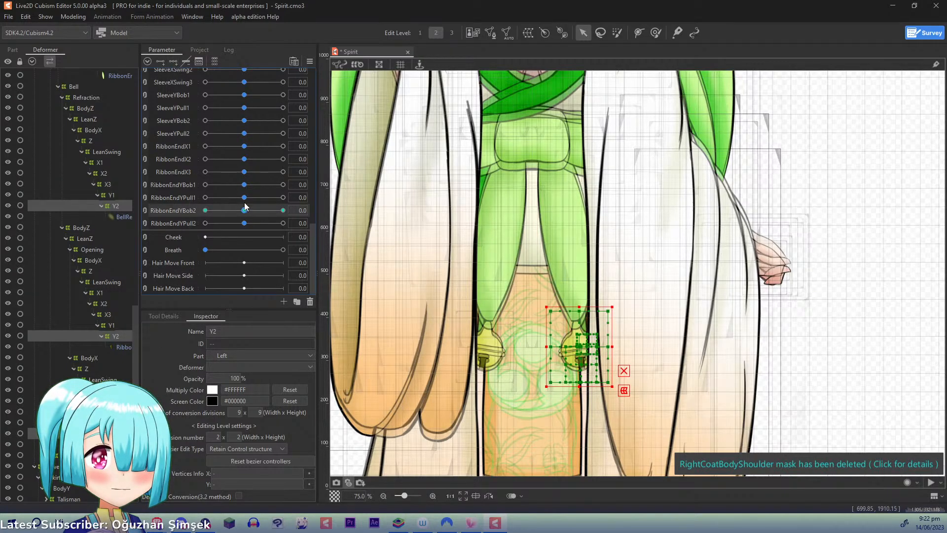
pyautogui.moveTo(245, 205); pyautogui.dragTo(379, 205)
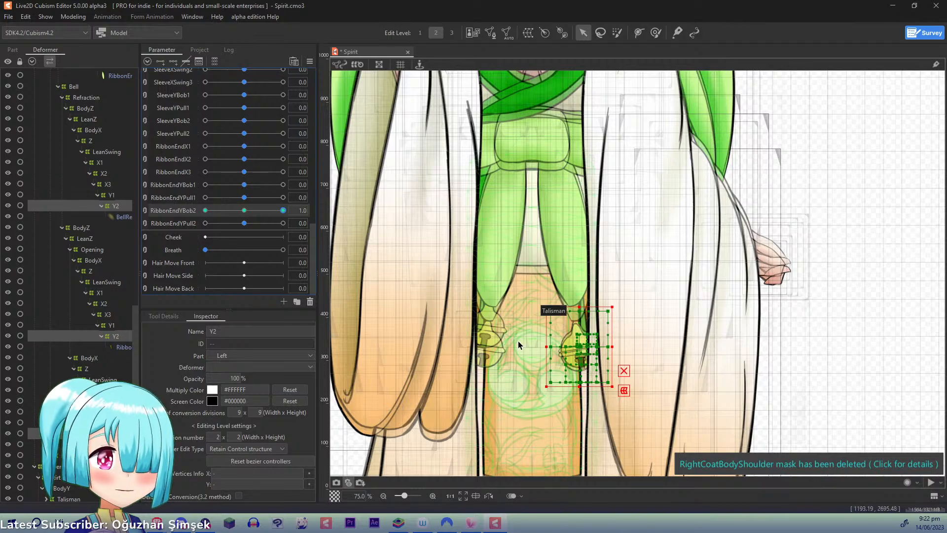
pyautogui.moveTo(580, 346); pyautogui.dragTo(578, 323)
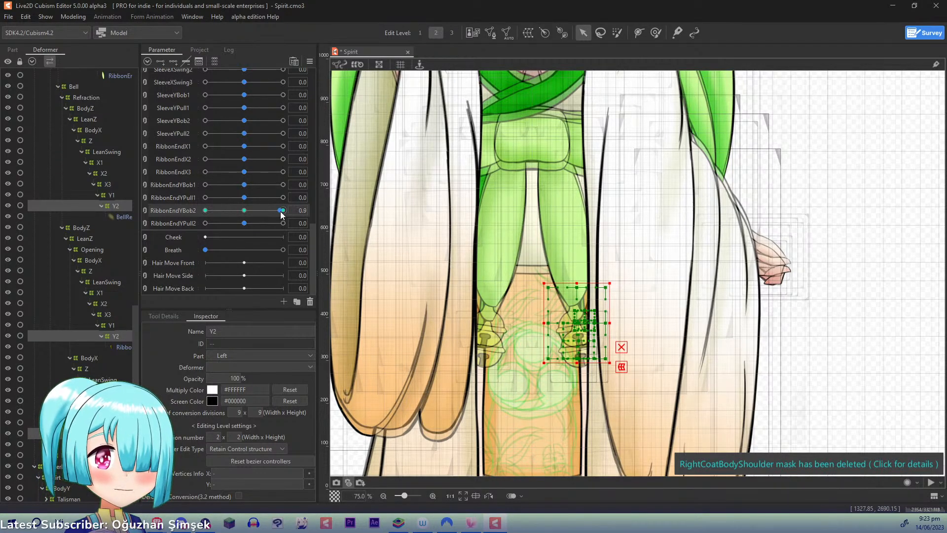
# - At RibbonEndYBob2 -1.0, move the left bell's Y2 warps slightly down, and return the parameter to 0
pyautogui.moveTo(281, 211); pyautogui.dragTo(104, 209)
pyautogui.moveTo(578, 347); pyautogui.dragTo(581, 358)
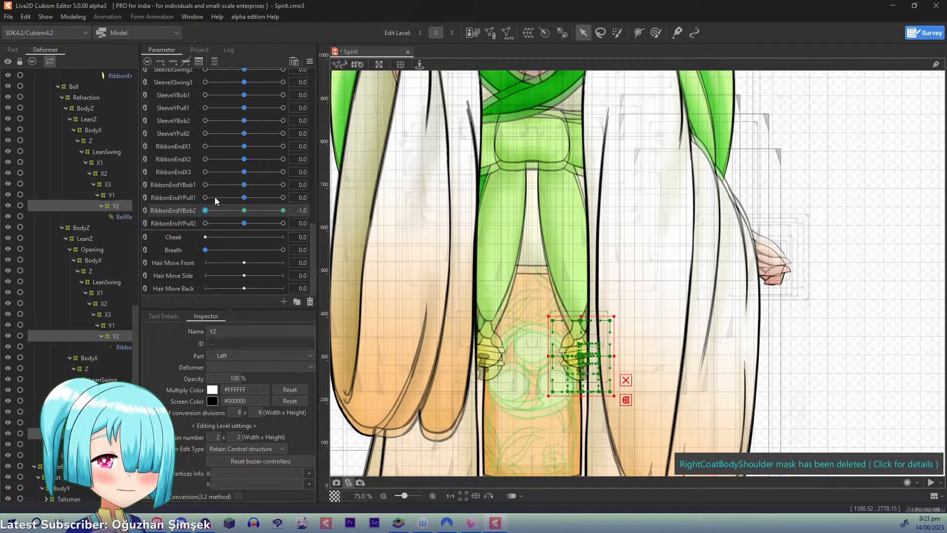
pyautogui.moveTo(206, 211); pyautogui.dragTo(240, 226)
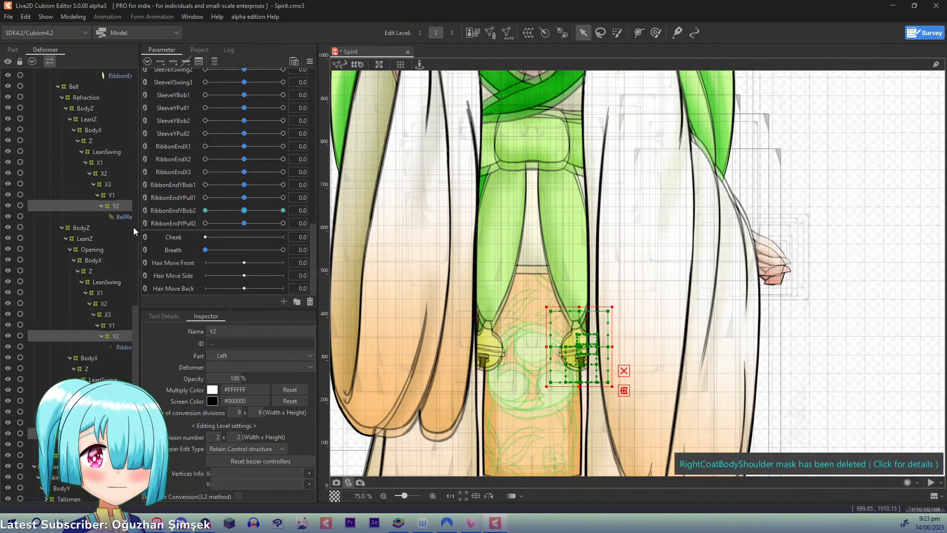
# - Add three keys for RibbonEndYPull2 to the left bell's Y2 warps and select only the Y2 warp under Opening
pyautogui.click(173, 64)
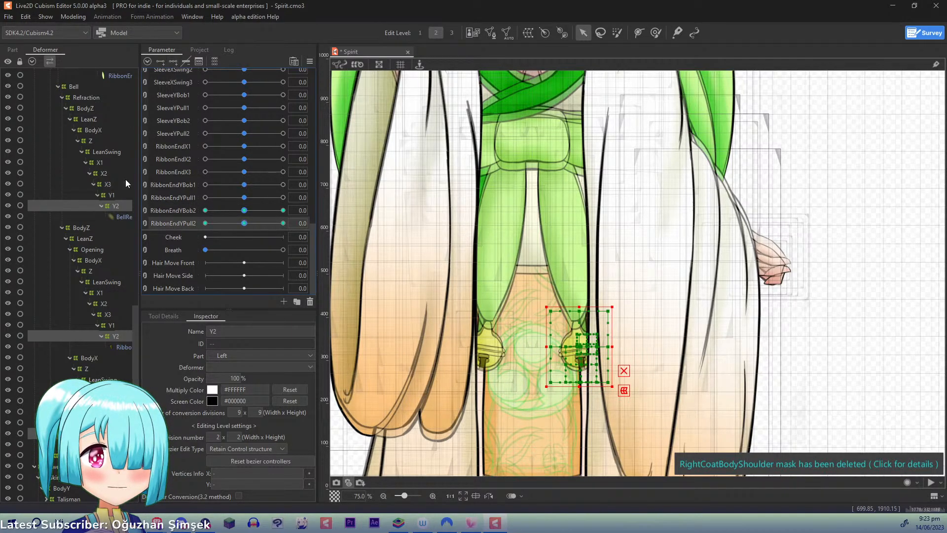
pyautogui.click(117, 206)
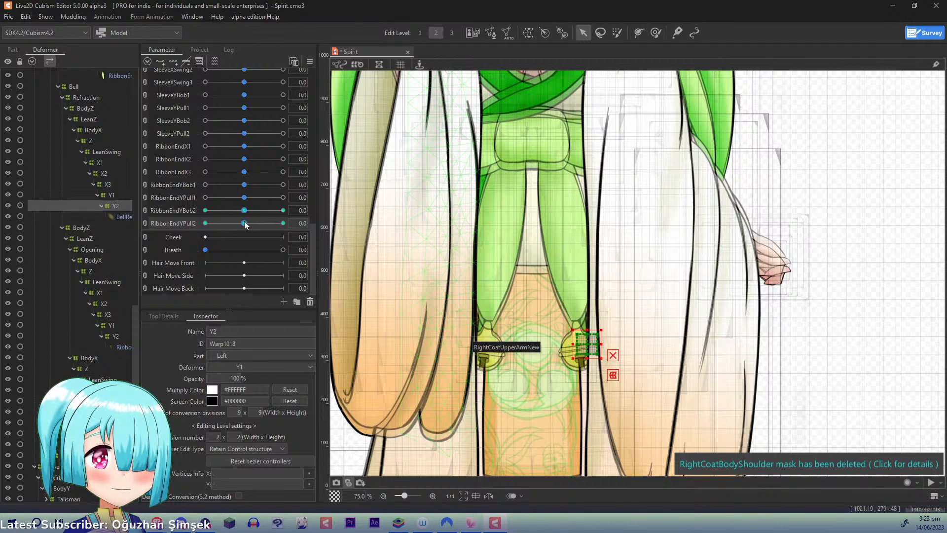
pyautogui.moveTo(244, 223); pyautogui.dragTo(408, 226)
pyautogui.scroll(3, 409, 225)
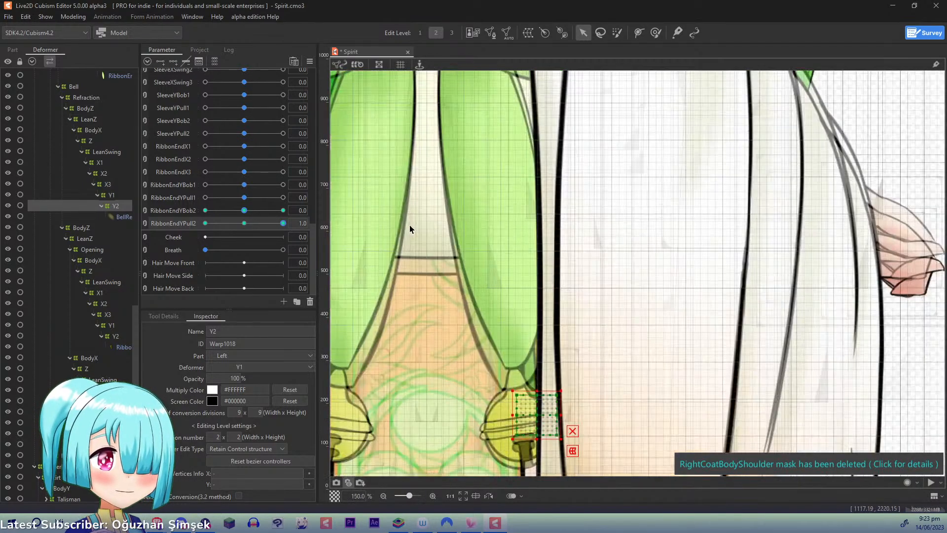
pyautogui.scroll(-1, 410, 225)
pyautogui.click(116, 336)
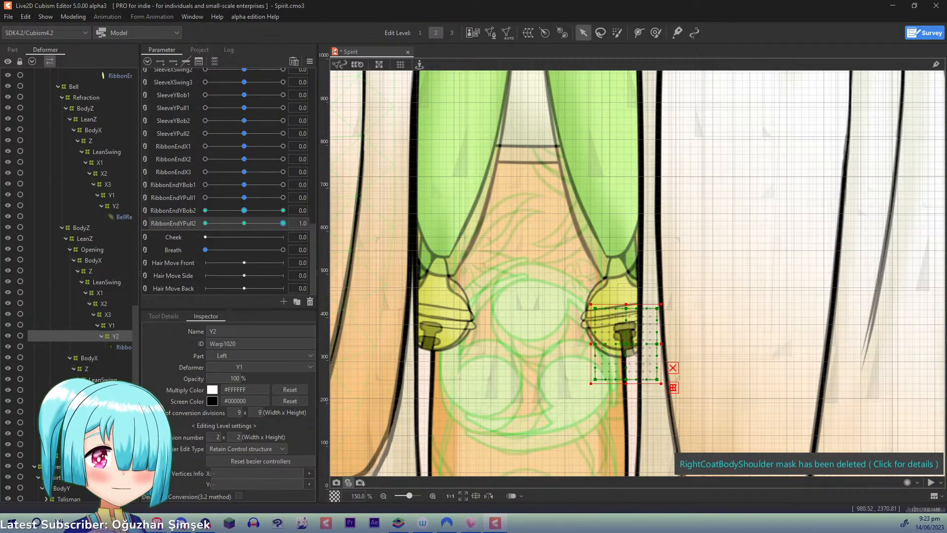
pyautogui.scroll(1, 517, 353)
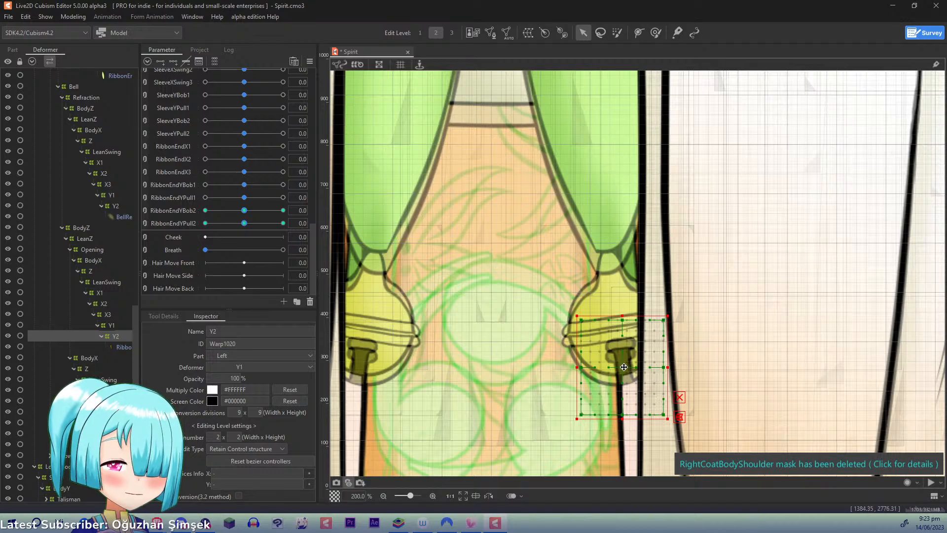
# - At RibbonEndYPull2 -1.0, raise and widen the top row of the Opening's Y2 warp and nudge its outer middle point up and outward
pyautogui.moveTo(244, 223); pyautogui.dragTo(167, 222)
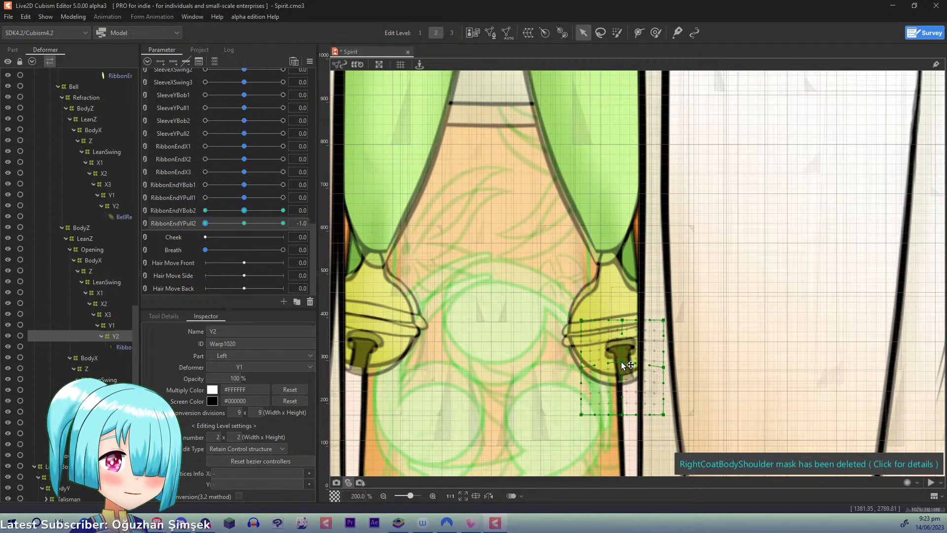
pyautogui.moveTo(614, 325); pyautogui.dragTo(573, 307)
pyautogui.moveTo(664, 322); pyautogui.dragTo(667, 309)
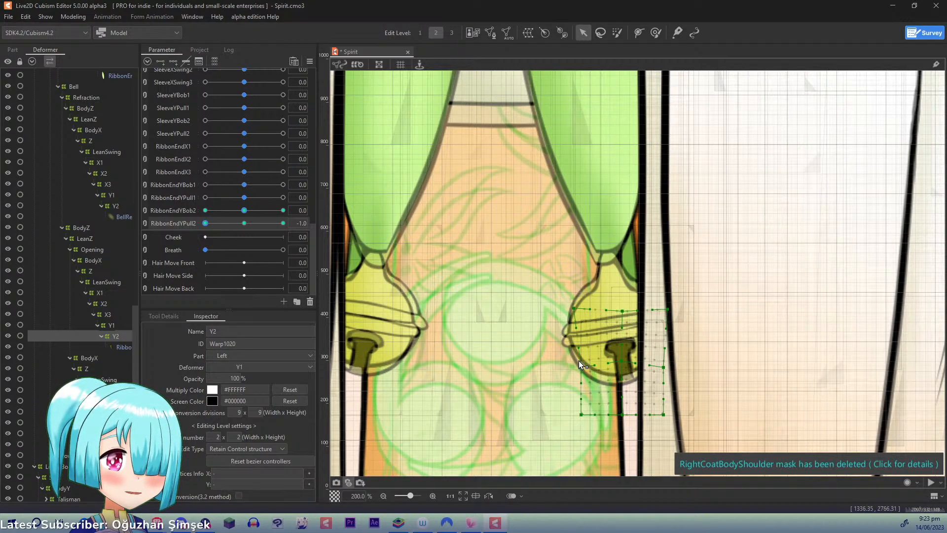
pyautogui.moveTo(666, 366); pyautogui.dragTo(668, 362)
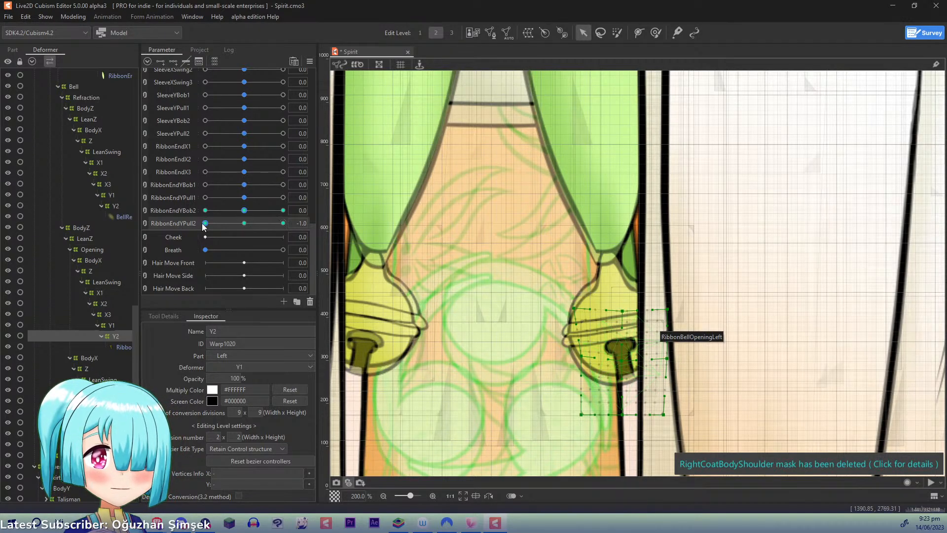
# - At RibbonEndYPull2 1.0, raise the middle and top rows of the Opening's Y2 warp, lifting the centre points and both side points
pyautogui.moveTo(205, 223); pyautogui.dragTo(366, 218)
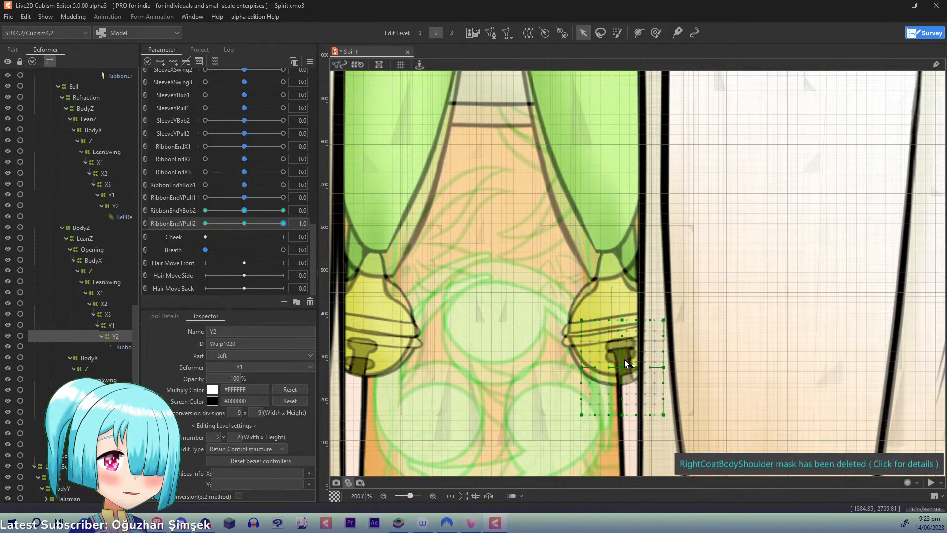
pyautogui.moveTo(627, 367); pyautogui.dragTo(627, 352)
pyautogui.moveTo(623, 316); pyautogui.dragTo(623, 310)
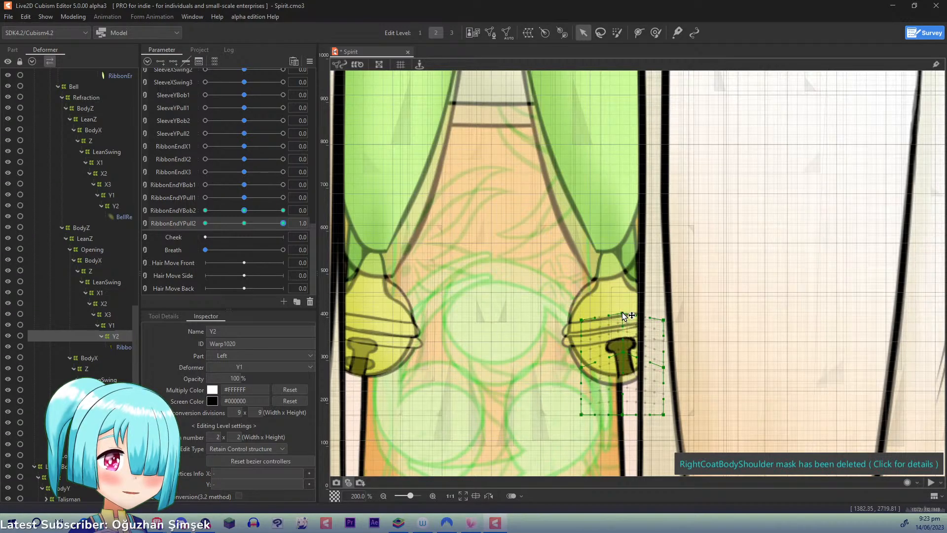
pyautogui.moveTo(579, 363); pyautogui.dragTo(579, 350)
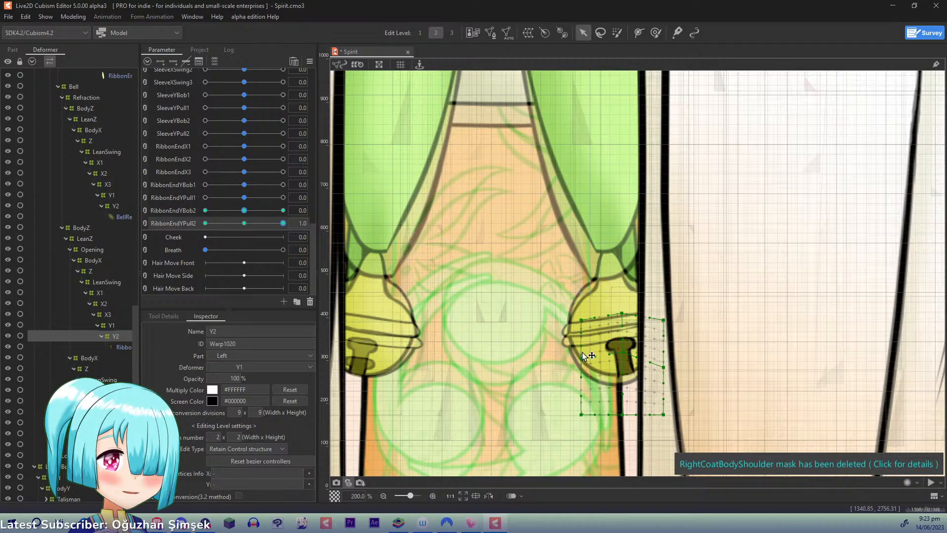
pyautogui.moveTo(580, 316); pyautogui.dragTo(577, 314)
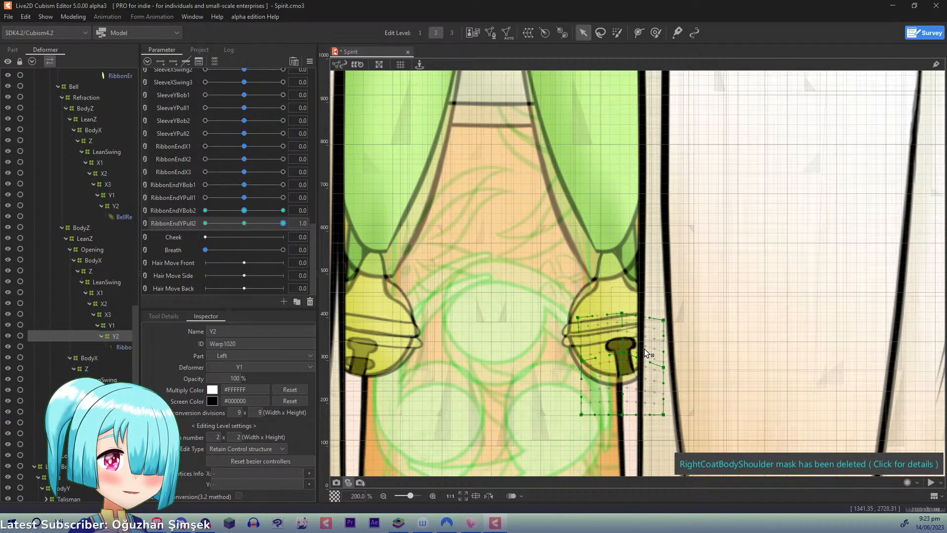
pyautogui.moveTo(668, 366); pyautogui.dragTo(670, 360)
pyautogui.moveTo(669, 324); pyautogui.dragTo(669, 316)
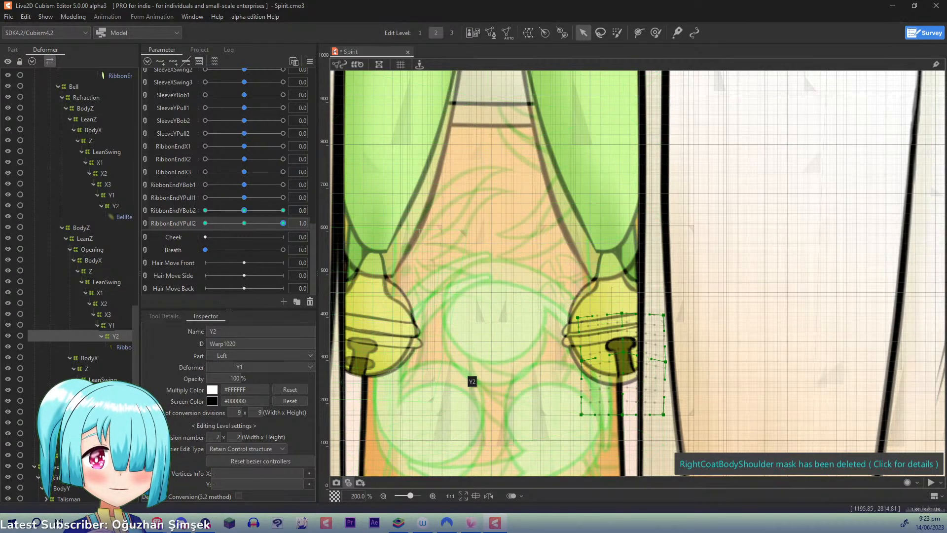
# - Select the left bell's main Y2 warp and raise its middle row and bottom centre point at RibbonEndYPull2 1.0
pyautogui.click(112, 434)
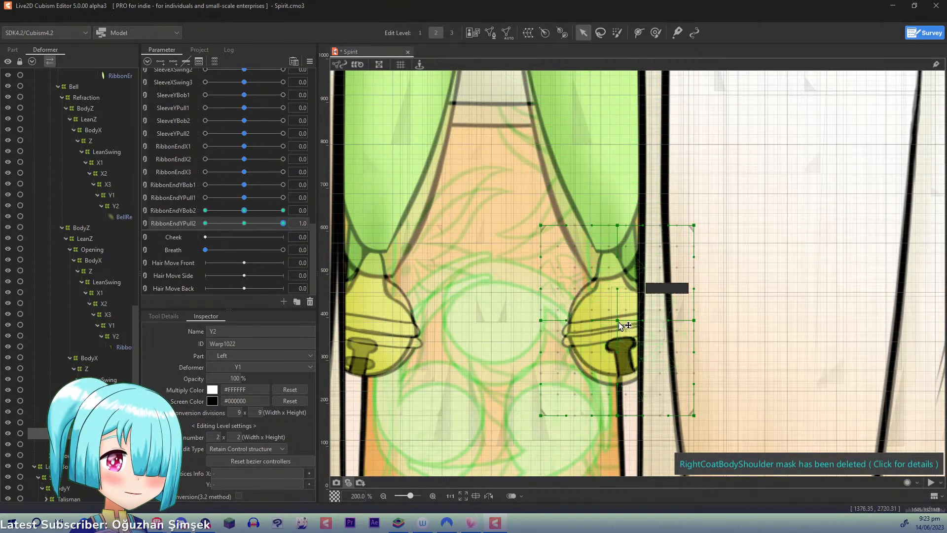
pyautogui.moveTo(618, 320); pyautogui.dragTo(618, 309)
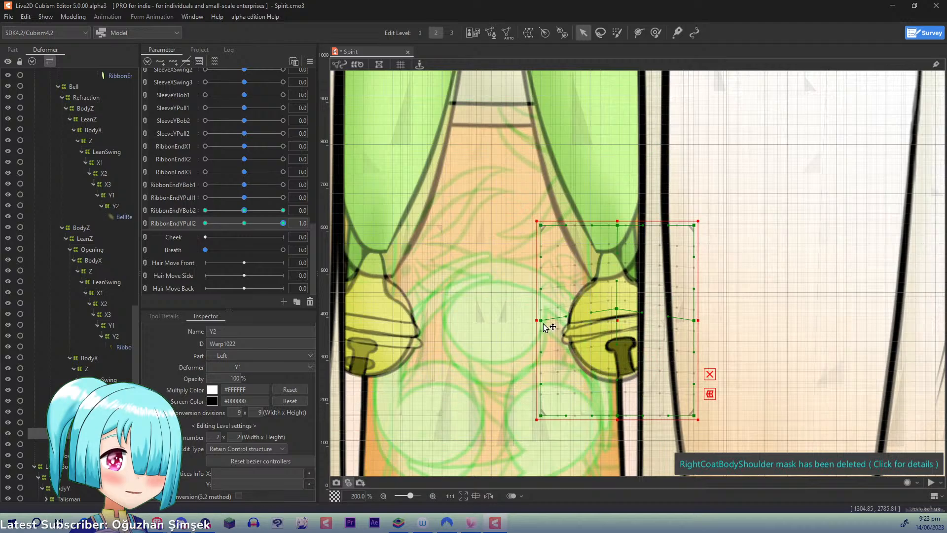
pyautogui.moveTo(542, 321); pyautogui.dragTo(541, 311)
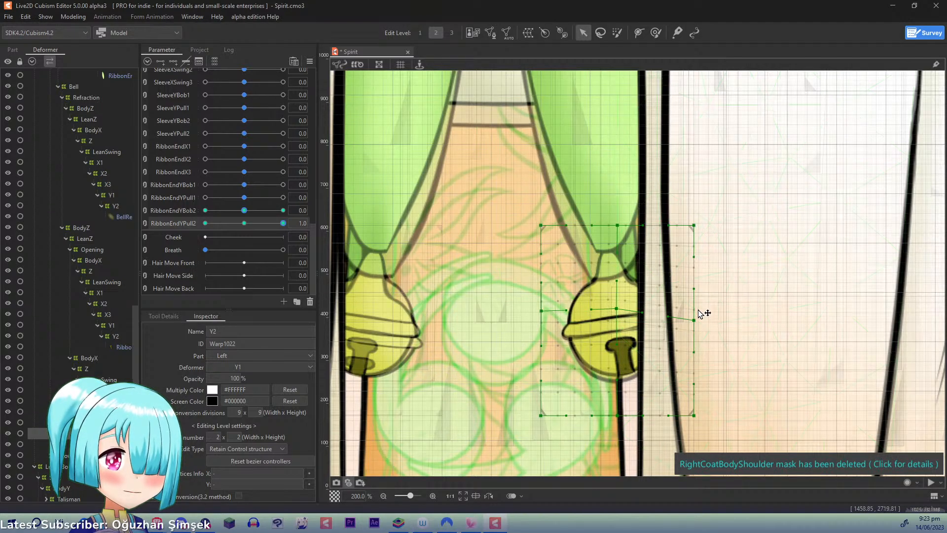
pyautogui.moveTo(694, 320); pyautogui.dragTo(695, 307)
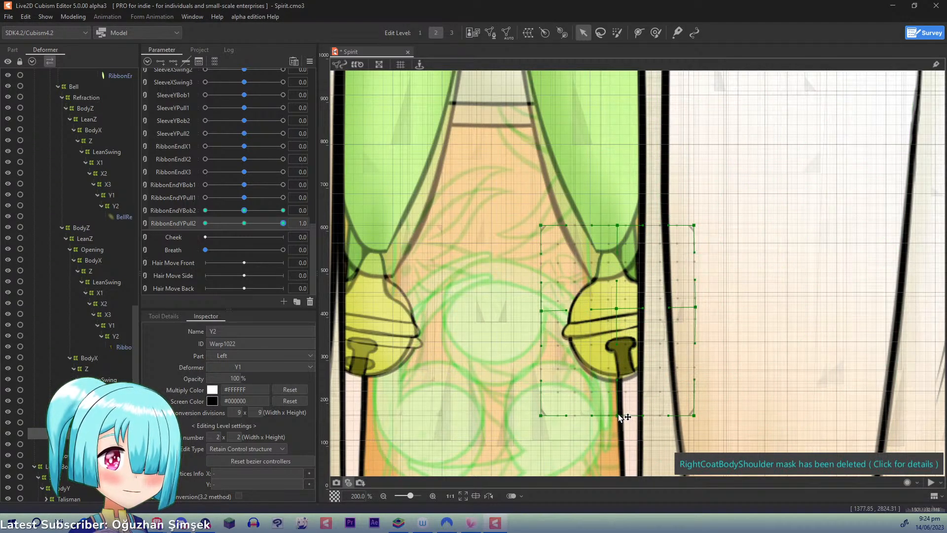
pyautogui.moveTo(619, 415); pyautogui.dragTo(620, 408)
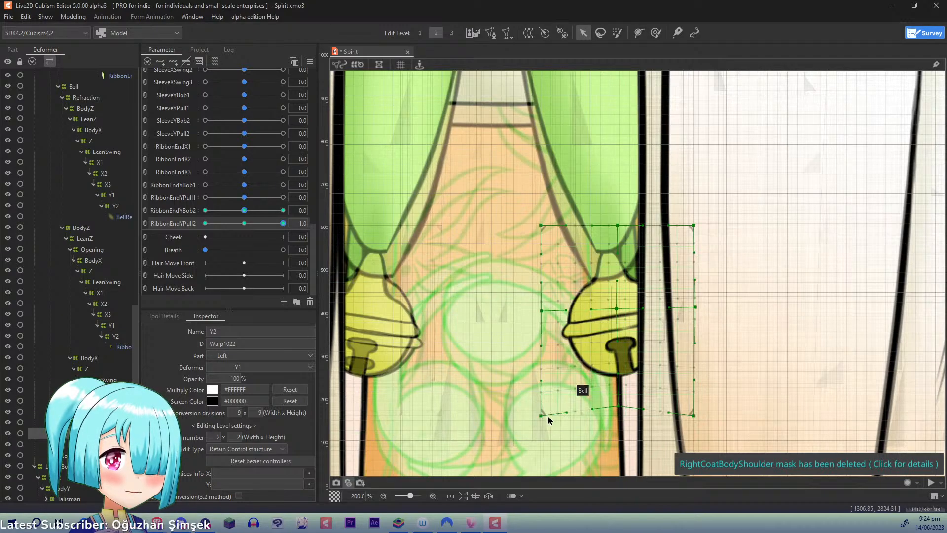
# - Check the left bell's deformation by sweeping RibbonEndYPull2 between 0 and 1.0, and reselect the Opening's Y2 warp
pyautogui.moveTo(276, 224); pyautogui.dragTo(304, 223)
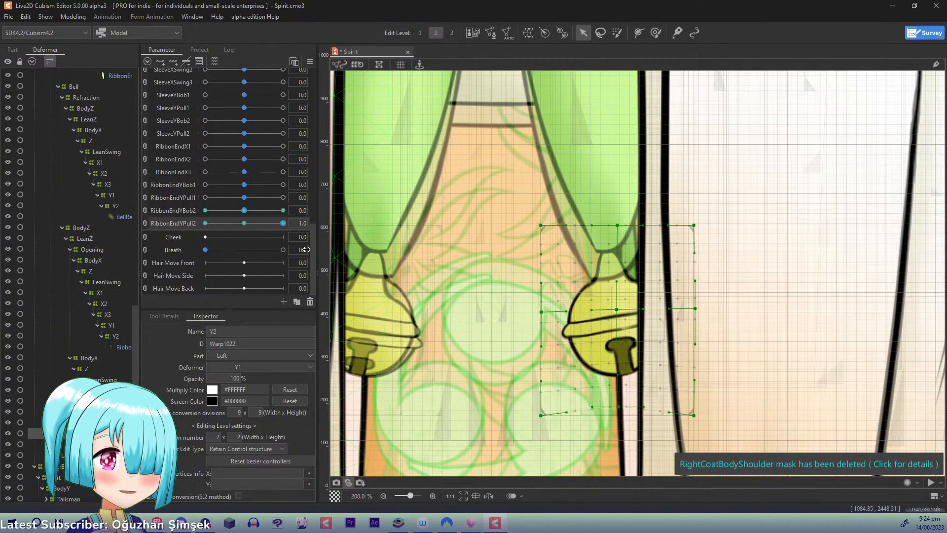
pyautogui.moveTo(282, 224); pyautogui.dragTo(248, 233)
pyautogui.moveTo(247, 229); pyautogui.dragTo(283, 227)
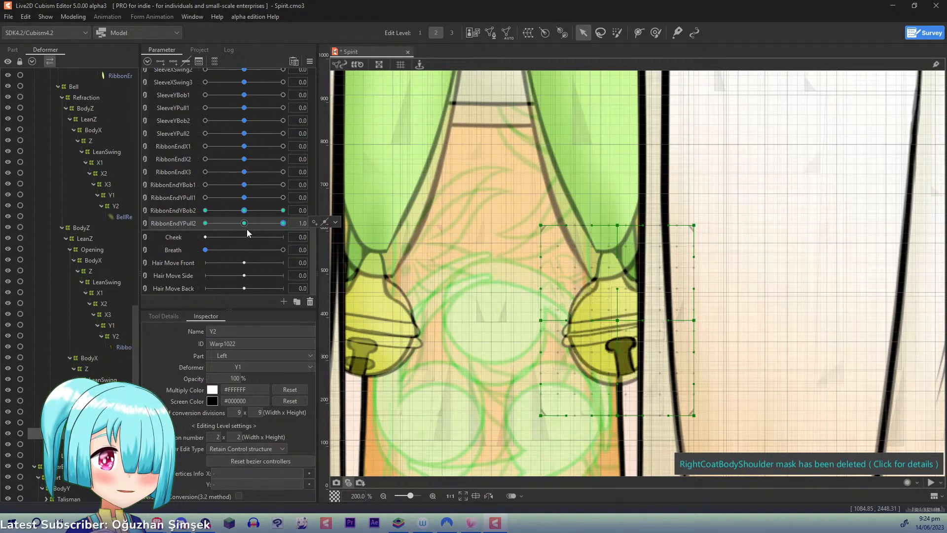
pyautogui.click(115, 336)
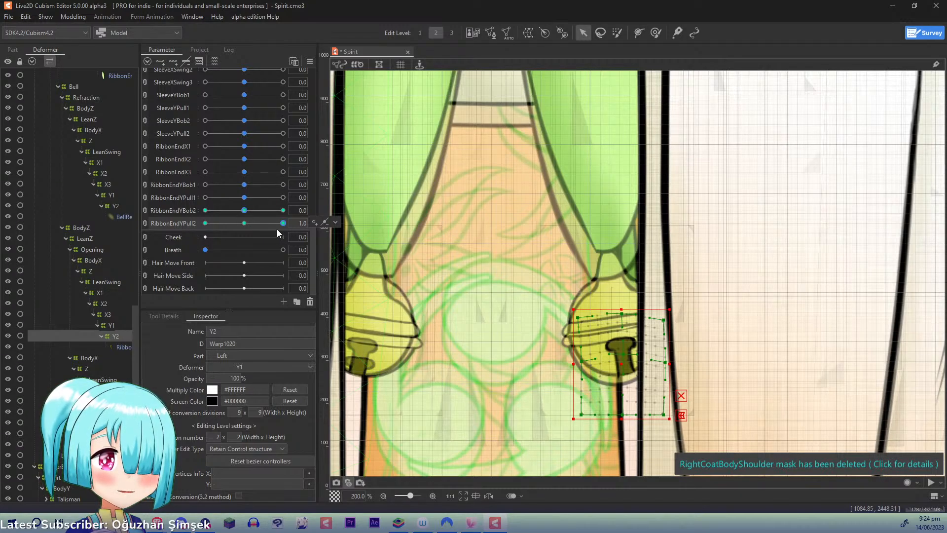
# - At RibbonEndYPull2 1.0, lower the middle and top rows of the Opening's Y2 warp and shift its outer top corner outward
pyautogui.click(617, 356)
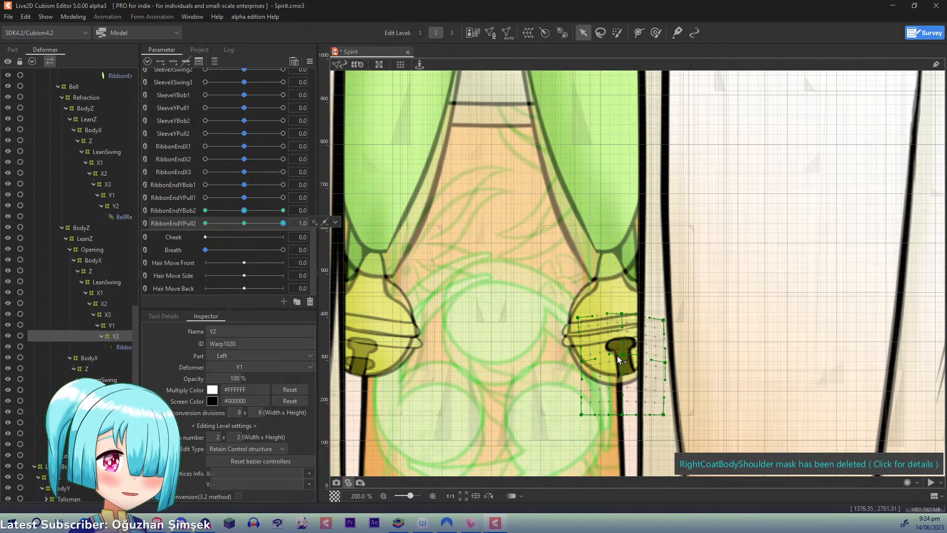
pyautogui.moveTo(627, 356); pyautogui.dragTo(580, 377)
pyautogui.moveTo(622, 314); pyautogui.dragTo(570, 336)
pyautogui.moveTo(664, 320); pyautogui.dragTo(677, 332)
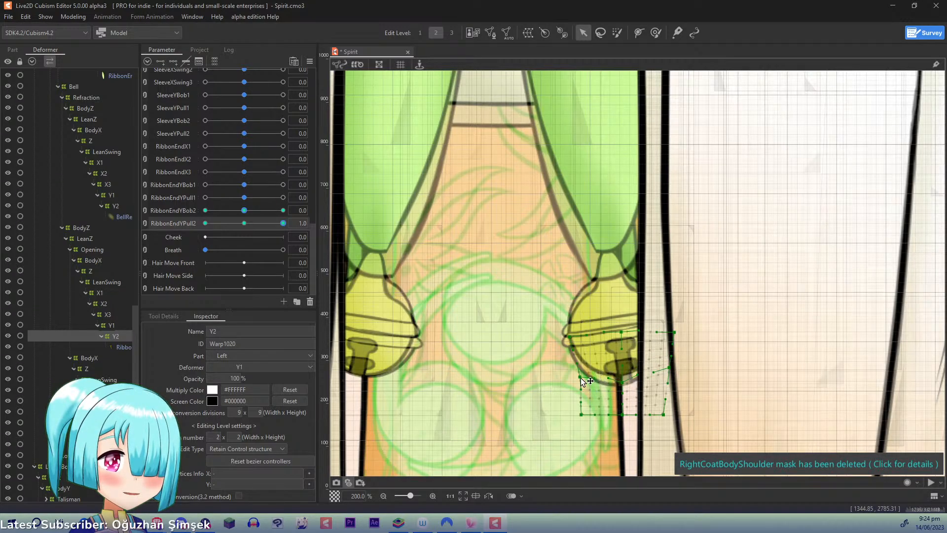
pyautogui.moveTo(622, 342); pyautogui.dragTo(624, 347)
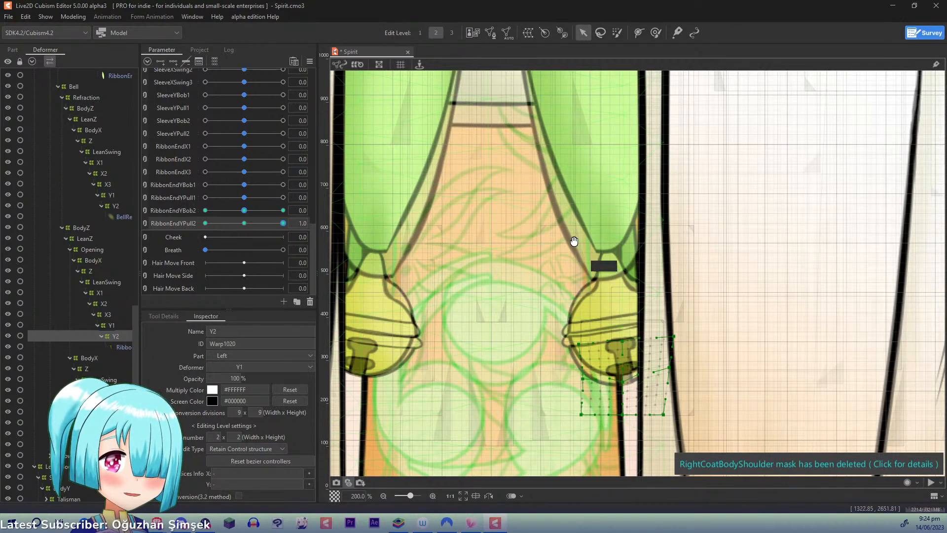
# - At RibbonEndYPull2 -1.0, raise the top row of the Opening's Y2 warp and move its middle side points up and outward
pyautogui.moveTo(546, 259); pyautogui.dragTo(588, 244)
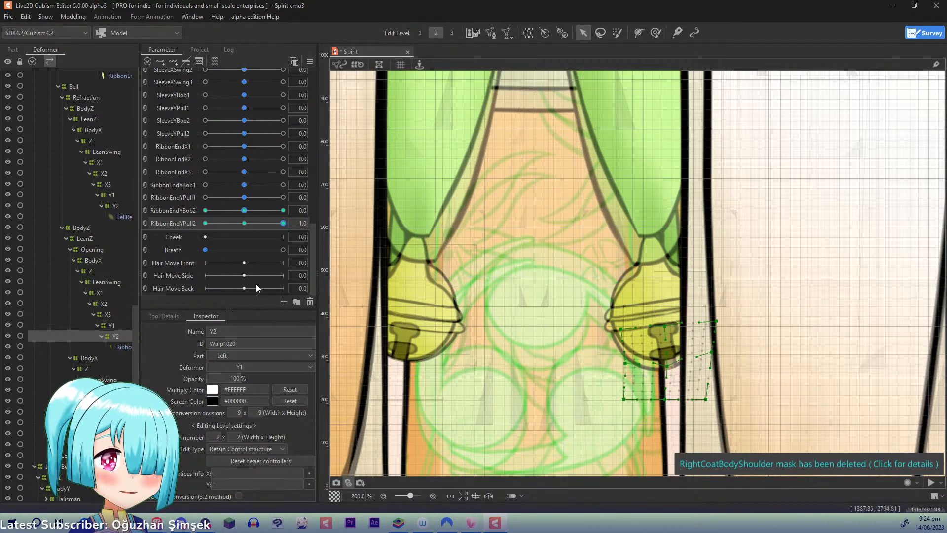
pyautogui.moveTo(276, 223); pyautogui.dragTo(159, 212)
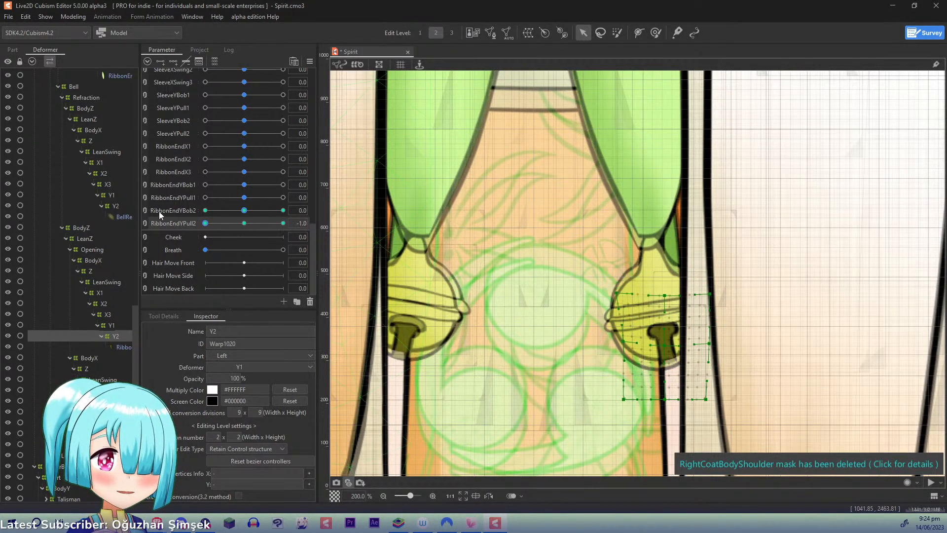
pyautogui.click(667, 338)
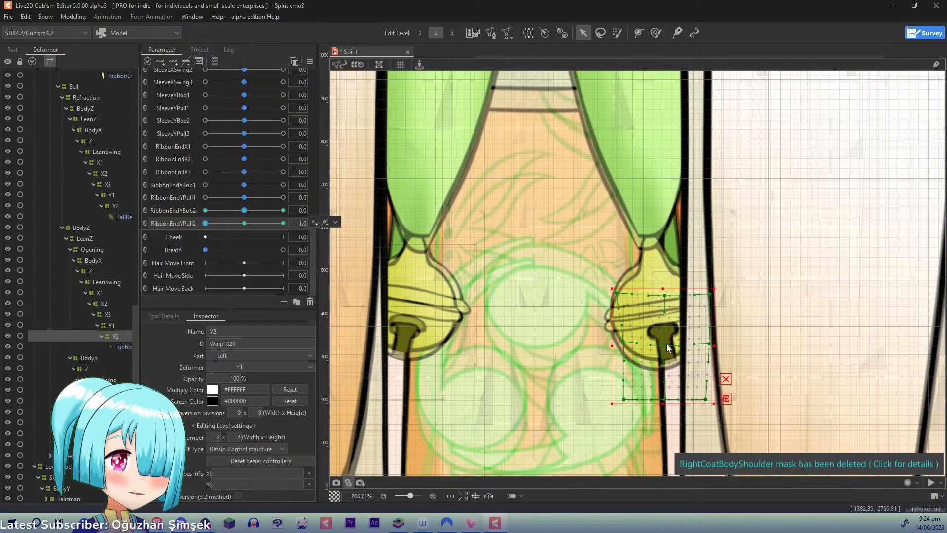
pyautogui.moveTo(667, 345); pyautogui.dragTo(665, 338)
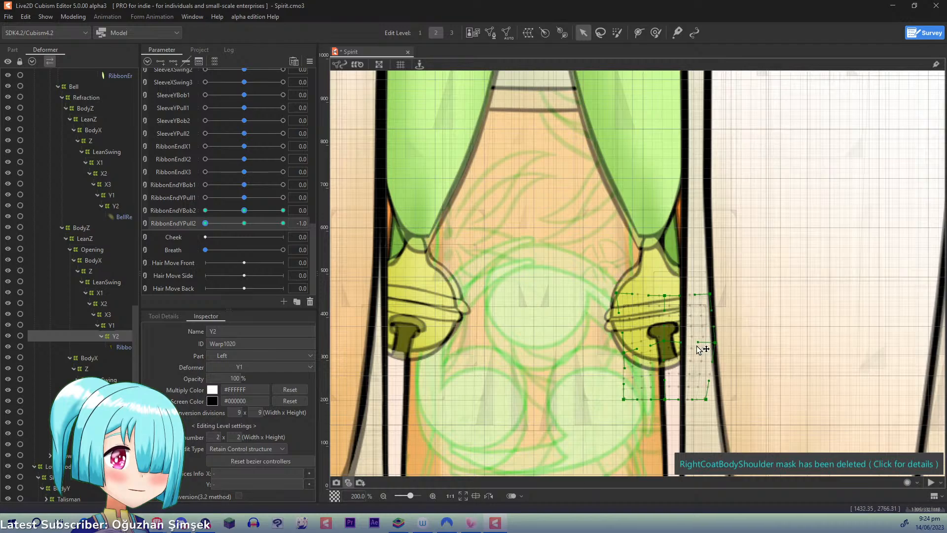
pyautogui.moveTo(667, 345); pyautogui.dragTo(719, 276)
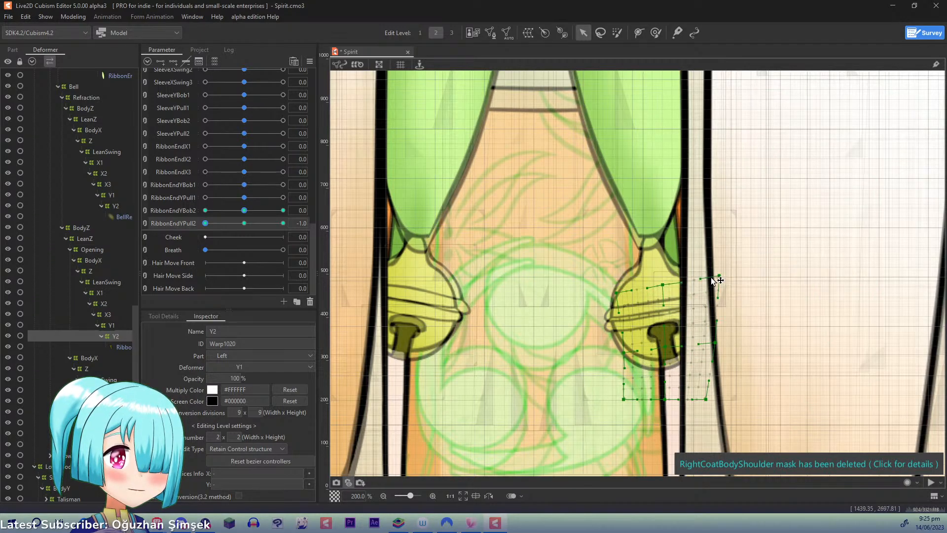
pyautogui.moveTo(624, 354); pyautogui.dragTo(617, 347)
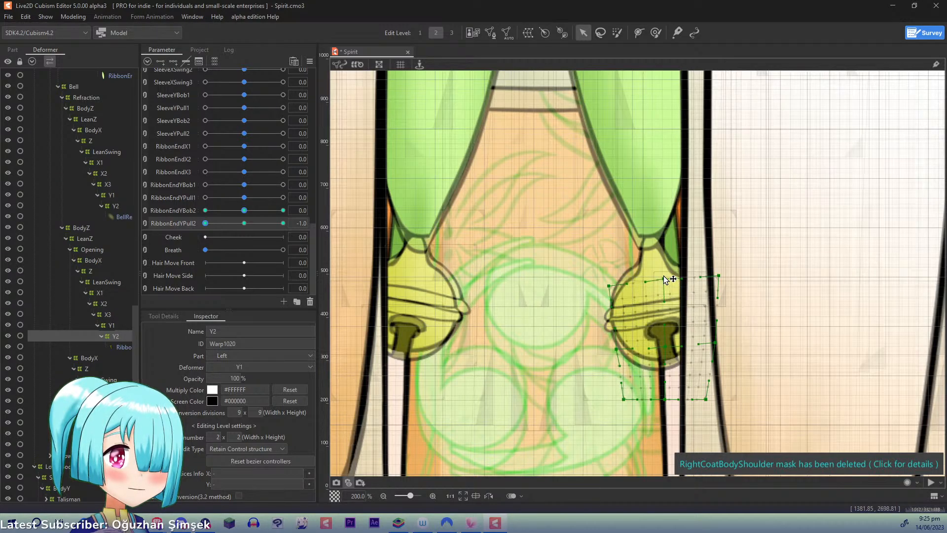
pyautogui.moveTo(664, 276); pyautogui.dragTo(662, 276)
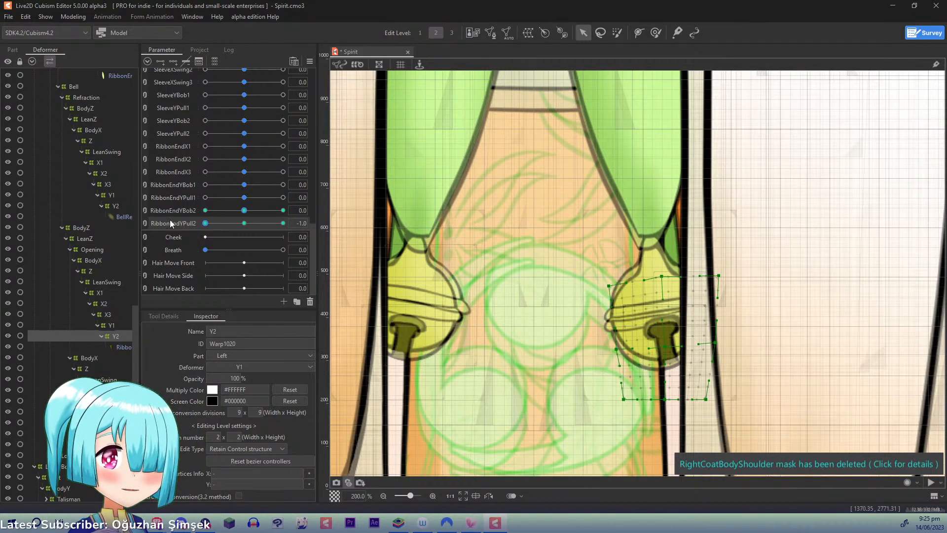
# - Select the left bell's main Y2 warp (Warp1022) at RibbonEndYPull2 1.0 and turn off onion skin
pyautogui.click(244, 224)
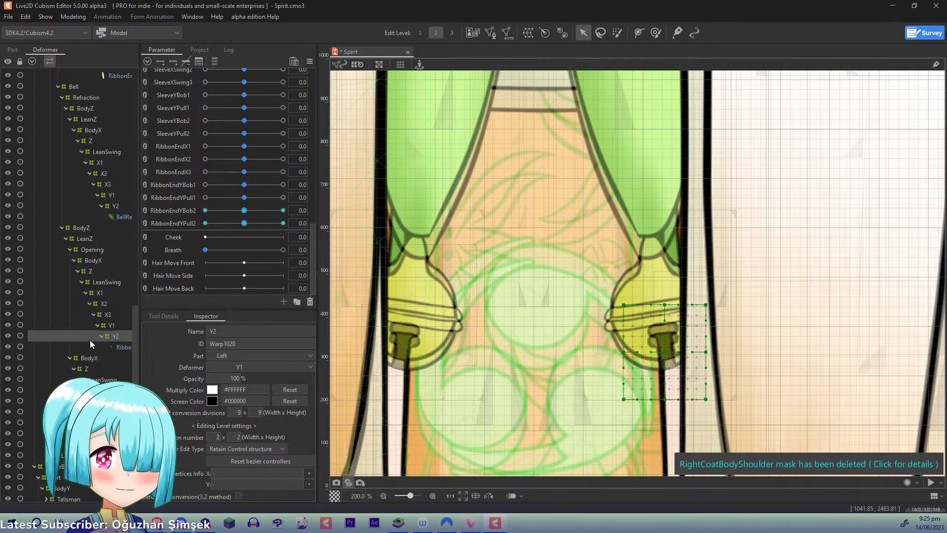
pyautogui.click(49, 433)
pyautogui.click(283, 223)
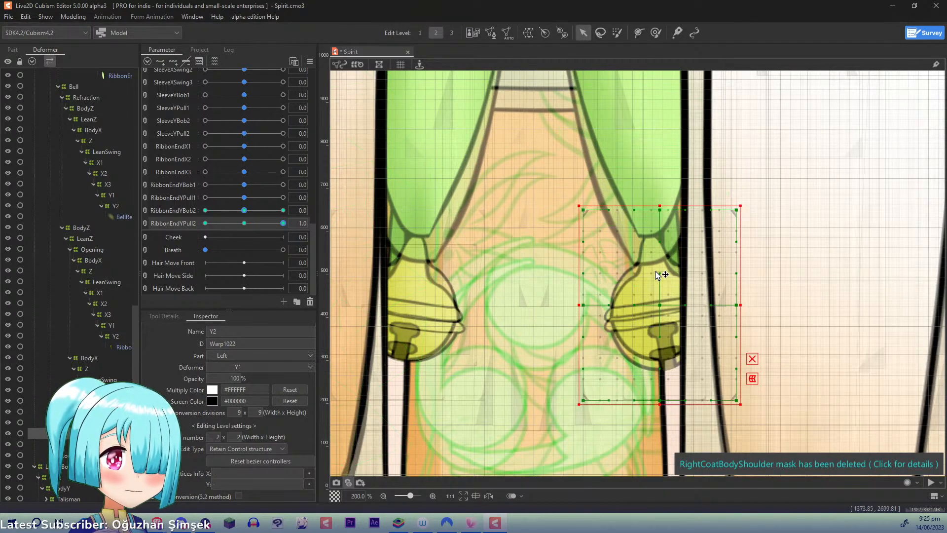
pyautogui.click(661, 306)
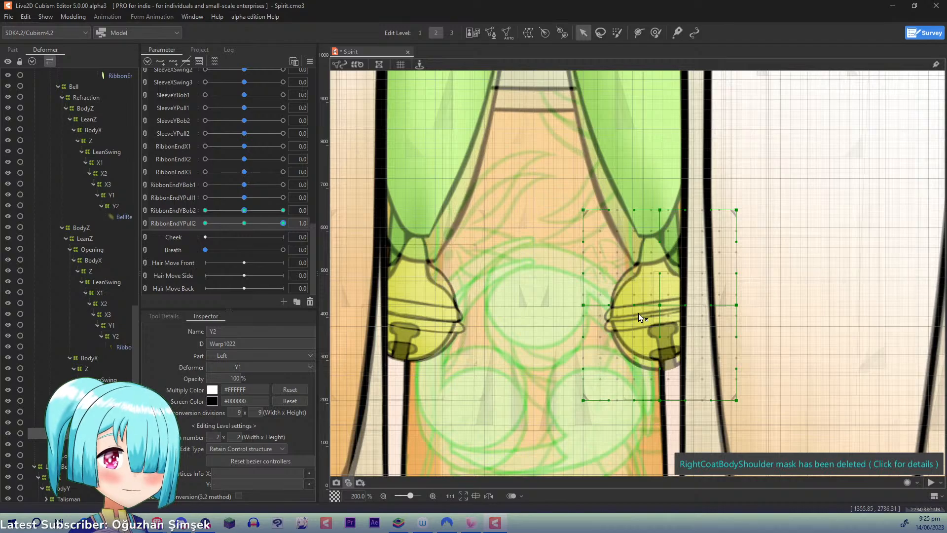
pyautogui.click(348, 482)
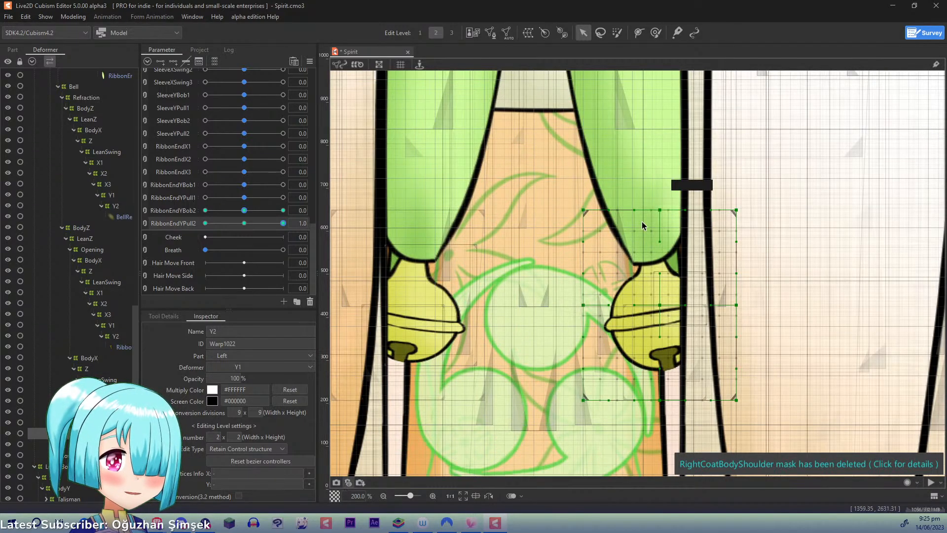
# - Lower the centre, inner middle and top centre points of the bell's main Y2 warp slightly
pyautogui.moveTo(660, 306); pyautogui.dragTo(661, 318)
pyautogui.moveTo(584, 305); pyautogui.dragTo(584, 310)
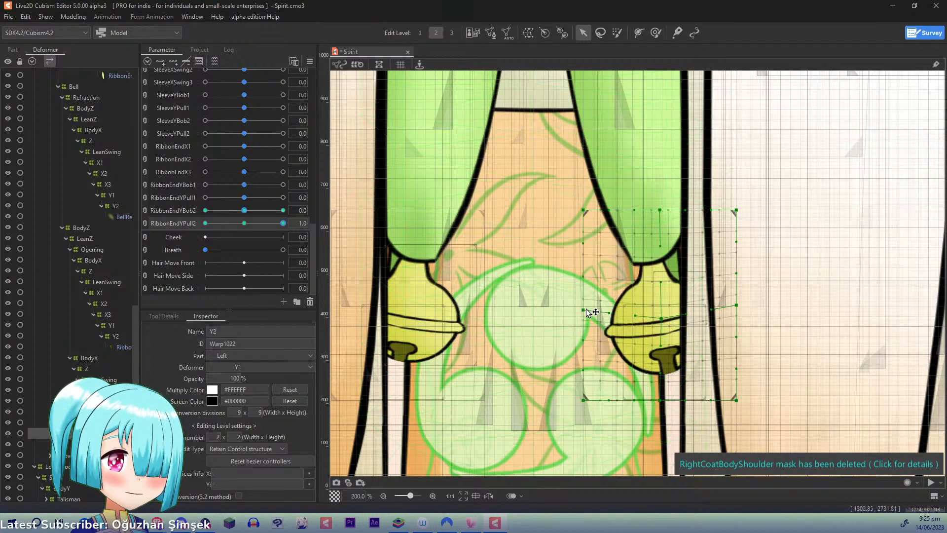
pyautogui.moveTo(662, 218); pyautogui.dragTo(662, 224)
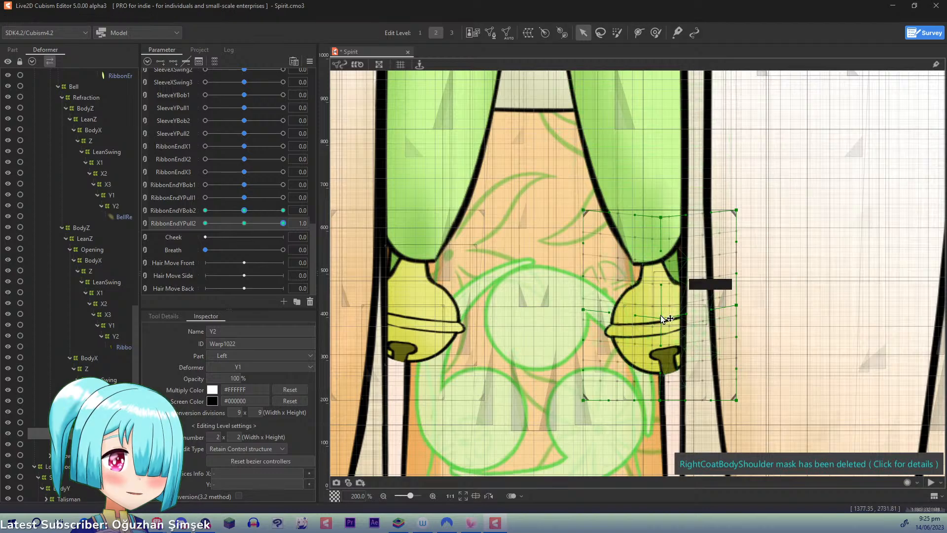
pyautogui.moveTo(661, 319); pyautogui.dragTo(661, 316)
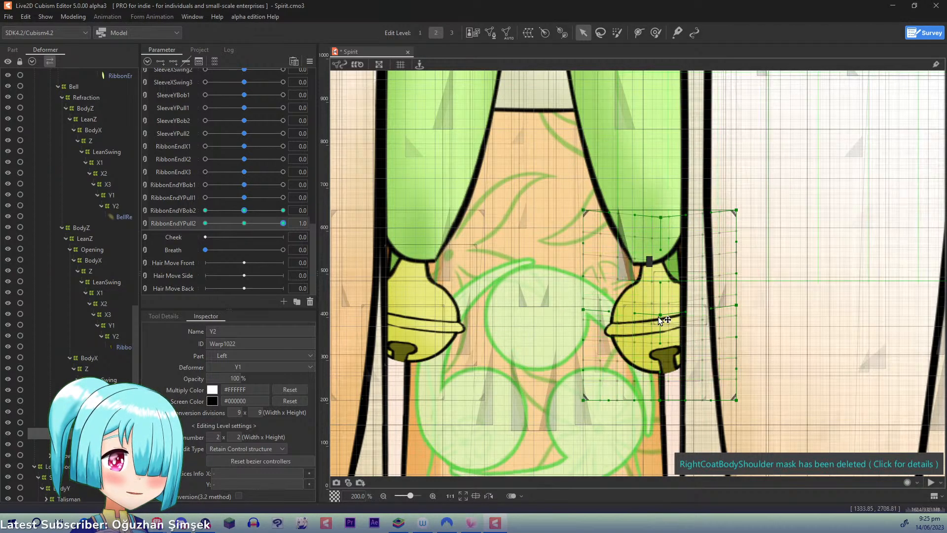
# - Raise the main Y2 warp's bottom row, pull its top corners up and outward, and nudge the centre and outer middle points up
pyautogui.moveTo(661, 400); pyautogui.dragTo(662, 385)
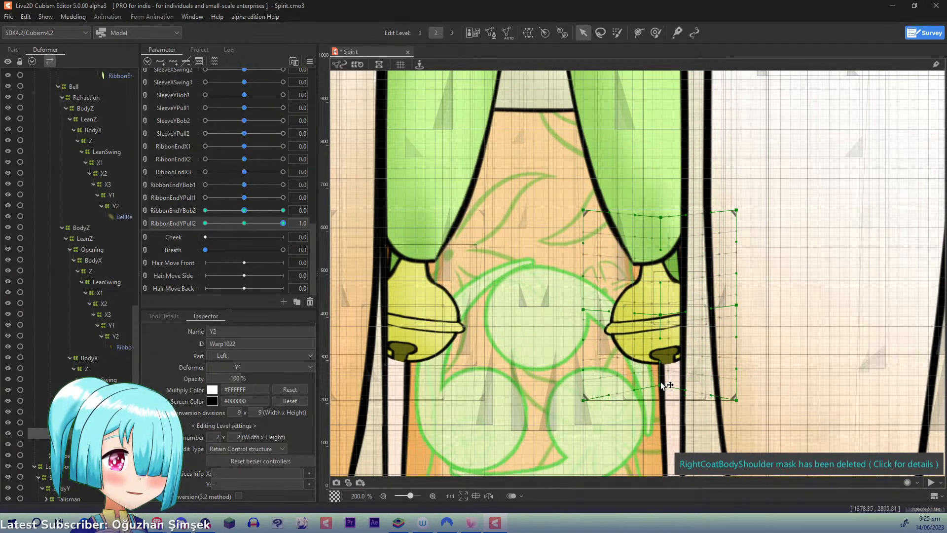
pyautogui.moveTo(739, 402); pyautogui.dragTo(740, 377)
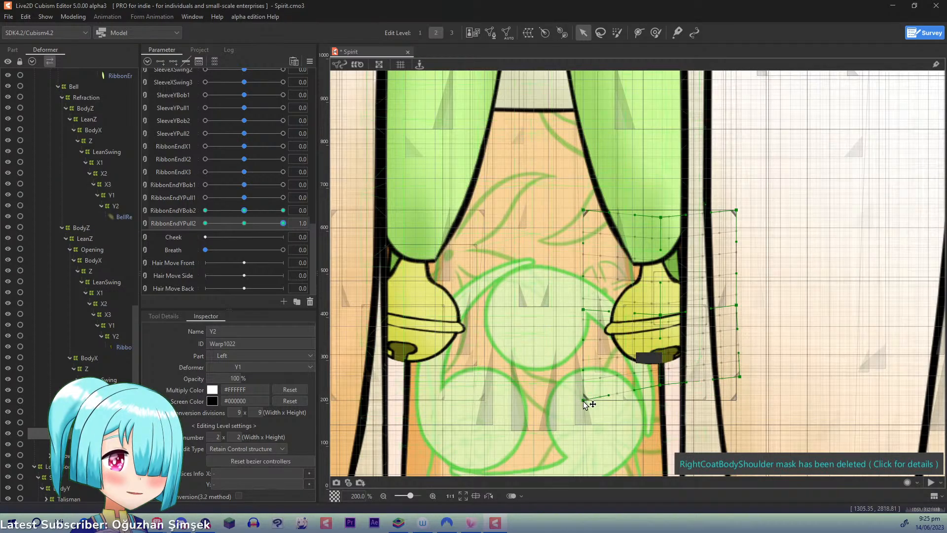
pyautogui.moveTo(584, 399); pyautogui.dragTo(584, 390)
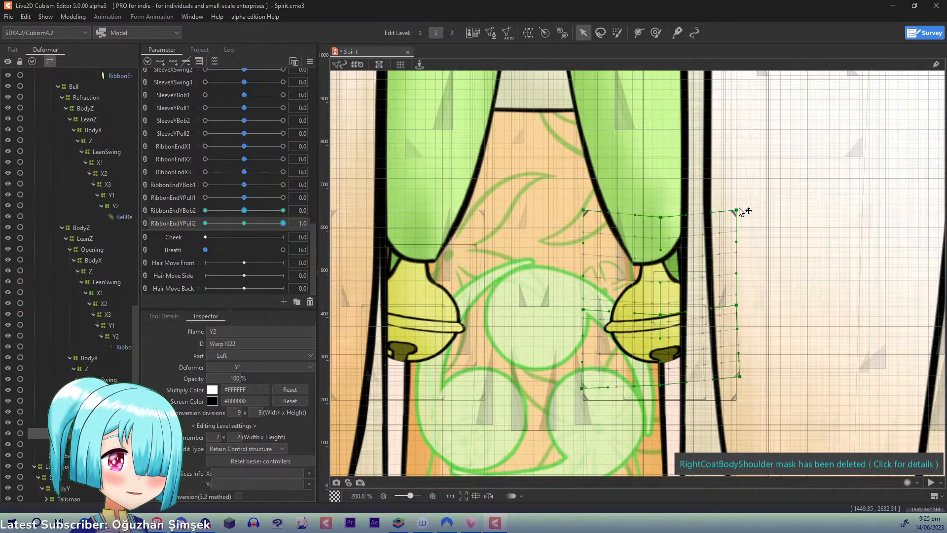
pyautogui.moveTo(736, 210); pyautogui.dragTo(745, 193)
pyautogui.moveTo(585, 211); pyautogui.dragTo(565, 201)
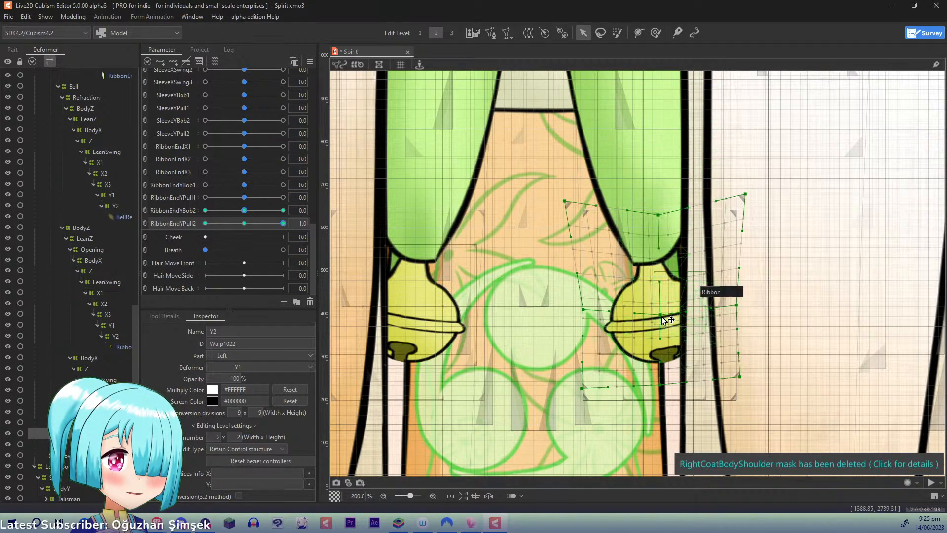
pyautogui.moveTo(660, 316); pyautogui.dragTo(661, 313)
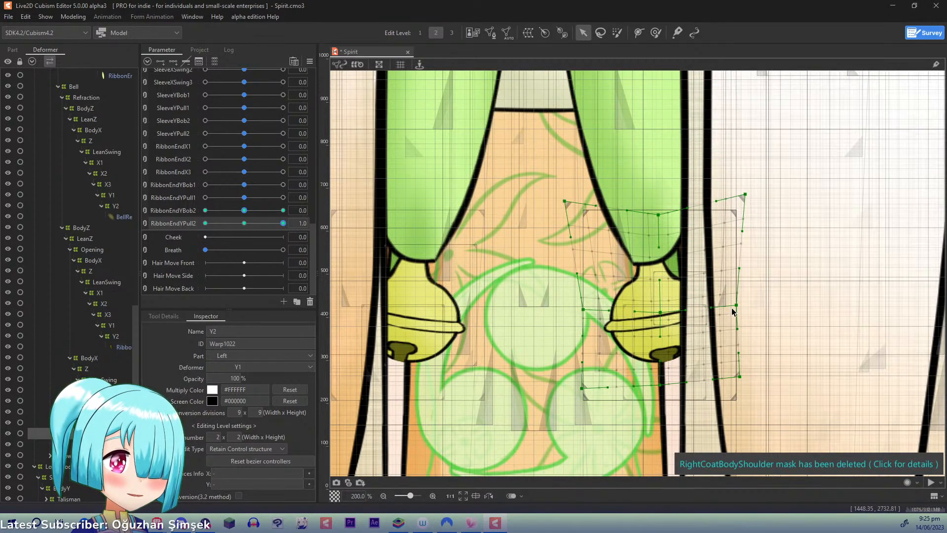
pyautogui.moveTo(737, 305); pyautogui.dragTo(736, 302)
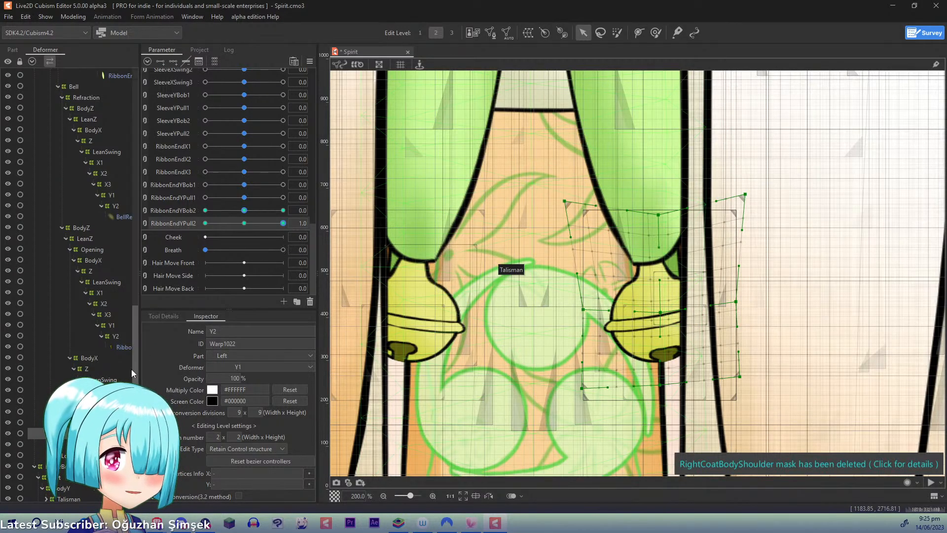
# - Reselect the Opening's Y2 warp at RibbonEndYPull2 1.0 and shift the whole warp slightly upward to fit the bell
pyautogui.click(117, 337)
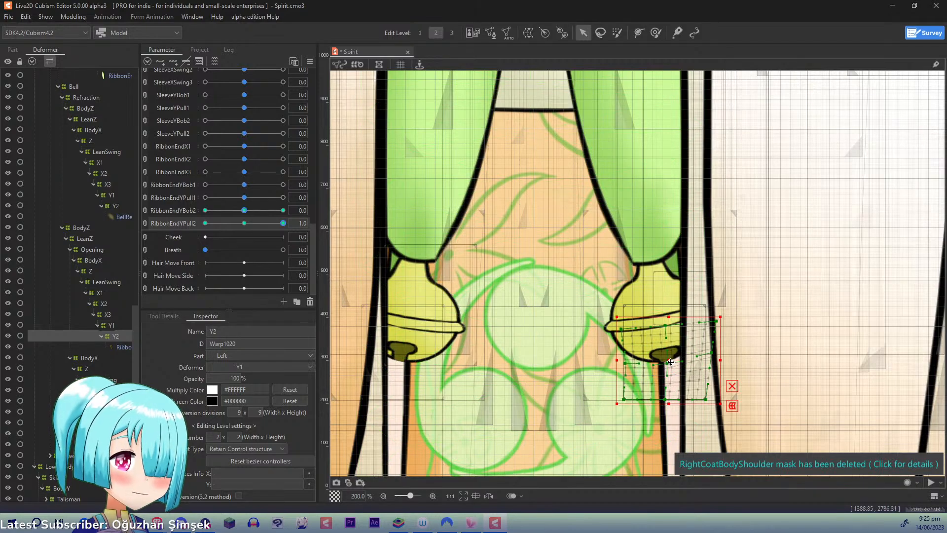
pyautogui.moveTo(669, 366); pyautogui.dragTo(672, 355)
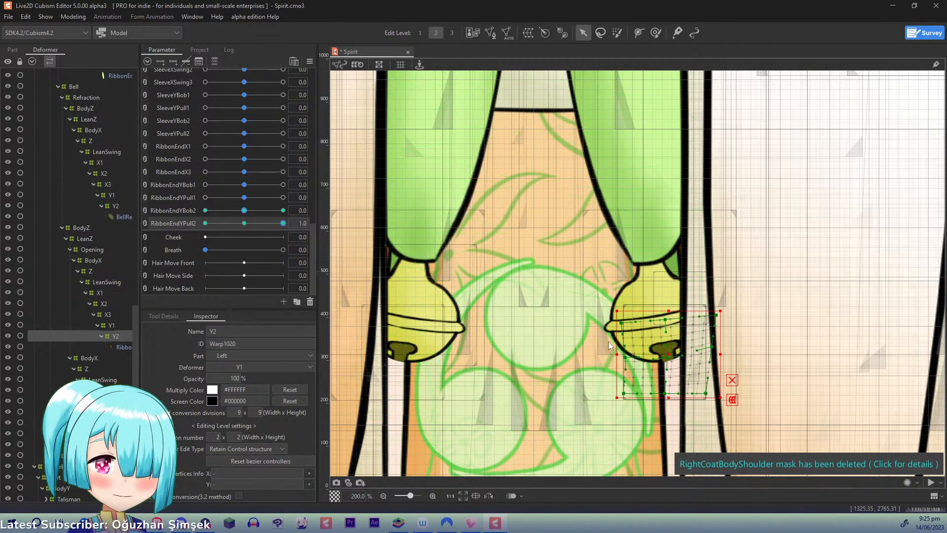
pyautogui.press('Down')
pyautogui.press('Down')
pyautogui.press('Down')
pyautogui.press('Down')
pyautogui.press('Down')
# - Select the bell's main Y2 warp, set RibbonEndYPull2 to -1.0, and raise the warp's middle row
pyautogui.click(112, 434)
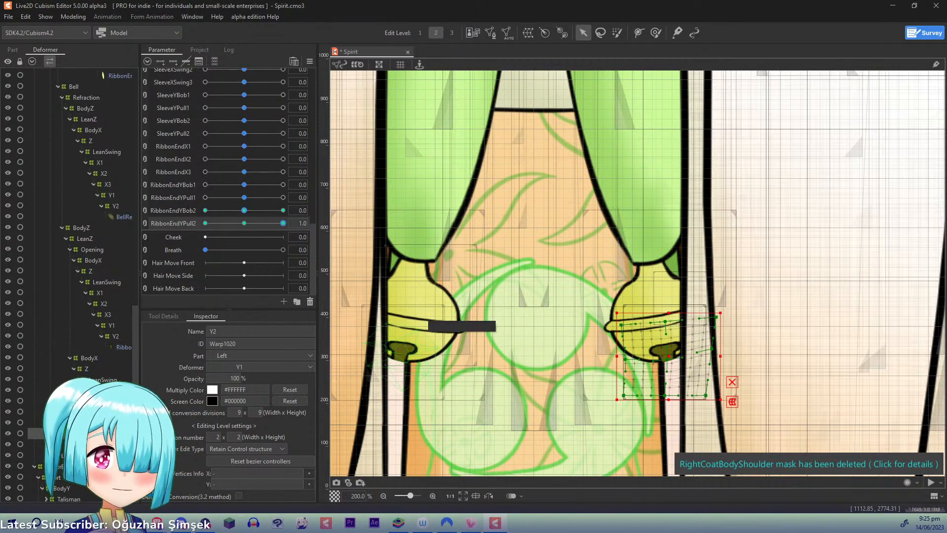
pyautogui.moveTo(282, 224); pyautogui.dragTo(178, 224)
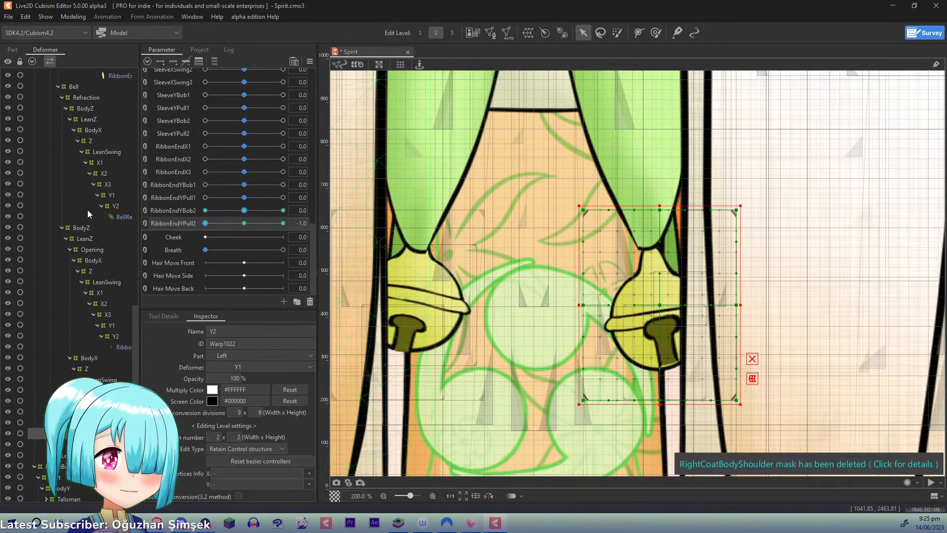
pyautogui.moveTo(660, 304); pyautogui.dragTo(658, 291)
pyautogui.moveTo(584, 305); pyautogui.dragTo(582, 296)
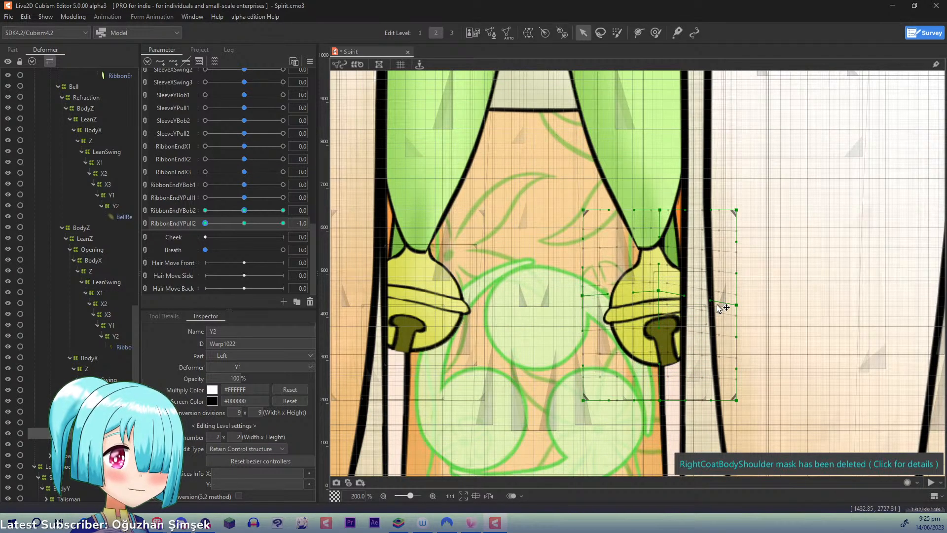
pyautogui.moveTo(736, 306); pyautogui.dragTo(737, 288)
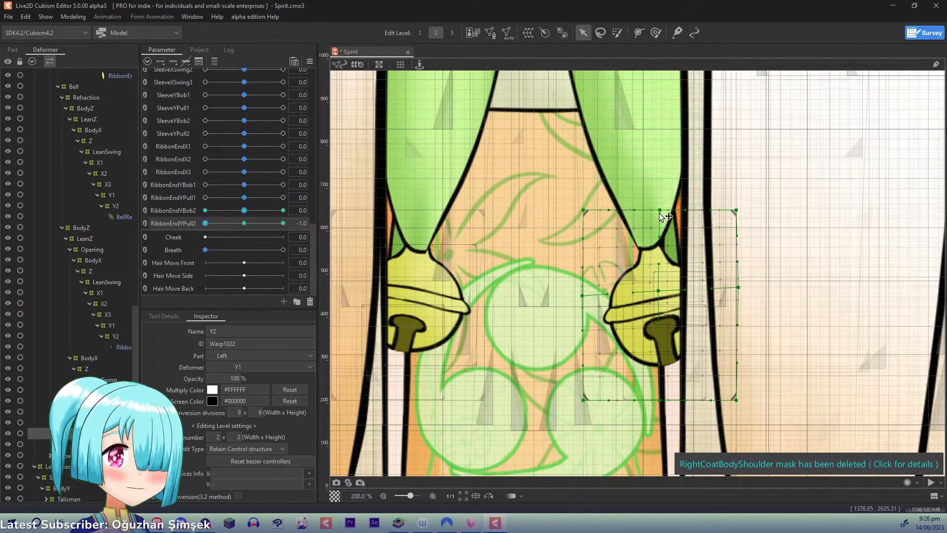
# - Raise the main Y2 warp's top row with both corners drawn inward, and lift its middle row further
pyautogui.moveTo(661, 209); pyautogui.dragTo(661, 197)
pyautogui.moveTo(584, 210); pyautogui.dragTo(595, 182)
pyautogui.moveTo(737, 209); pyautogui.dragTo(723, 192)
pyautogui.moveTo(658, 291); pyautogui.dragTo(656, 279)
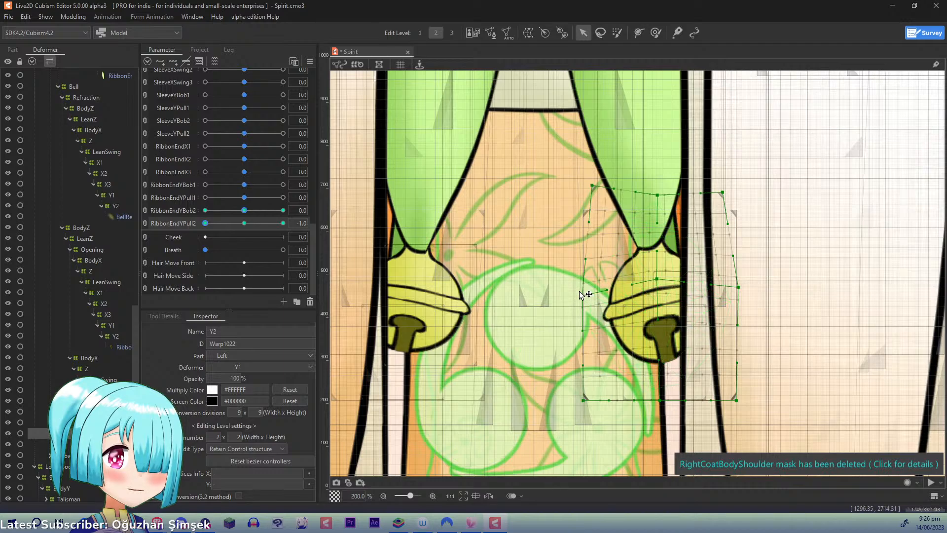
pyautogui.moveTo(582, 296); pyautogui.dragTo(580, 288)
pyautogui.moveTo(738, 287); pyautogui.dragTo(738, 275)
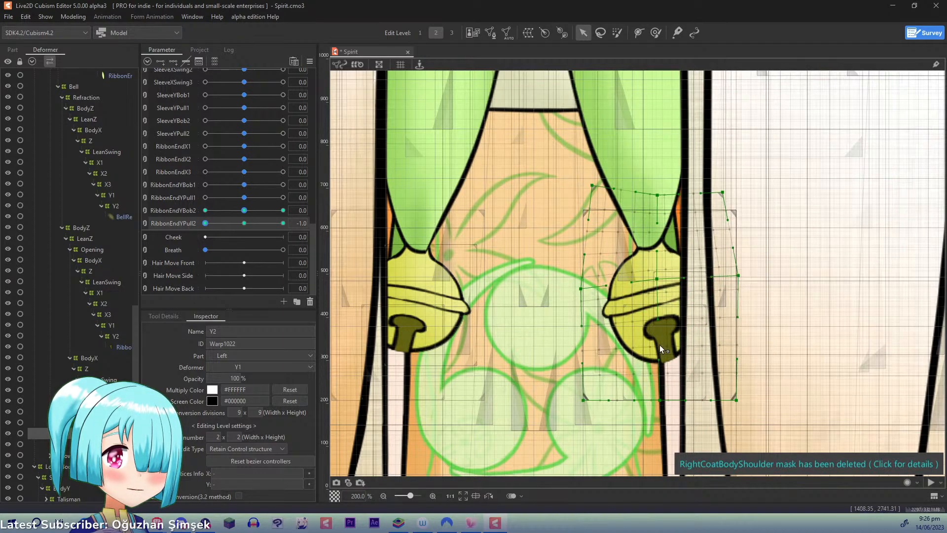
# - Raise the main Y2 warp's bottom row, spread its bottom corners outward, and nudge the inner middle and centre points down
pyautogui.moveTo(660, 399); pyautogui.dragTo(660, 379)
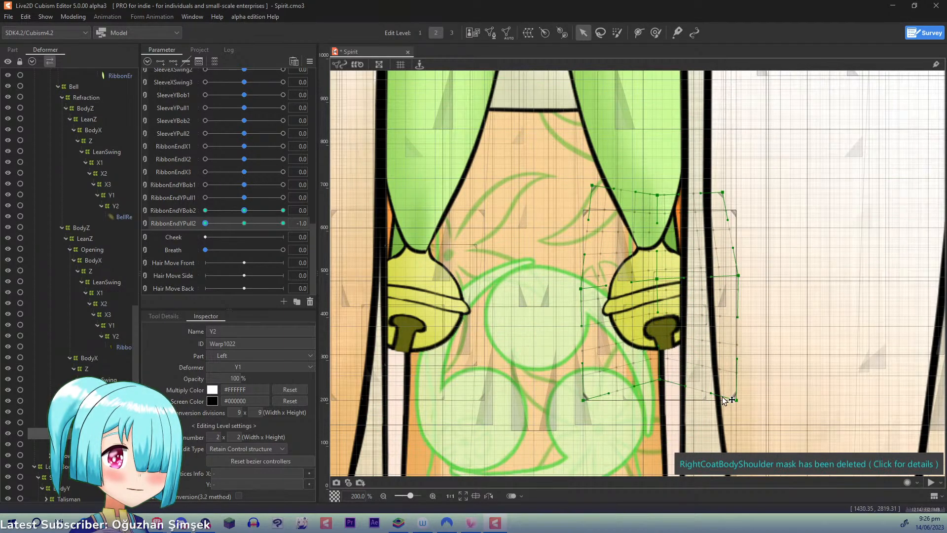
pyautogui.moveTo(736, 400); pyautogui.dragTo(754, 373)
pyautogui.moveTo(583, 401); pyautogui.dragTo(568, 389)
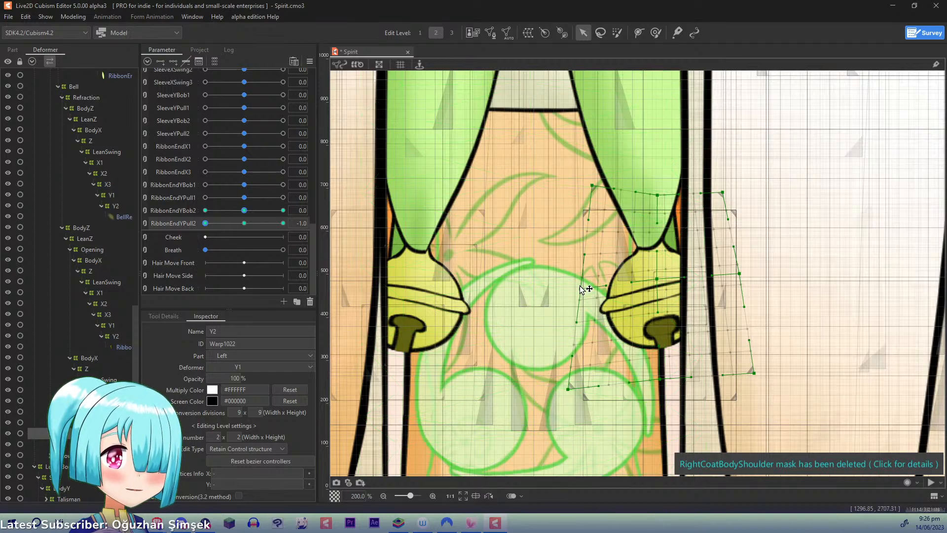
pyautogui.moveTo(580, 289); pyautogui.dragTo(582, 291)
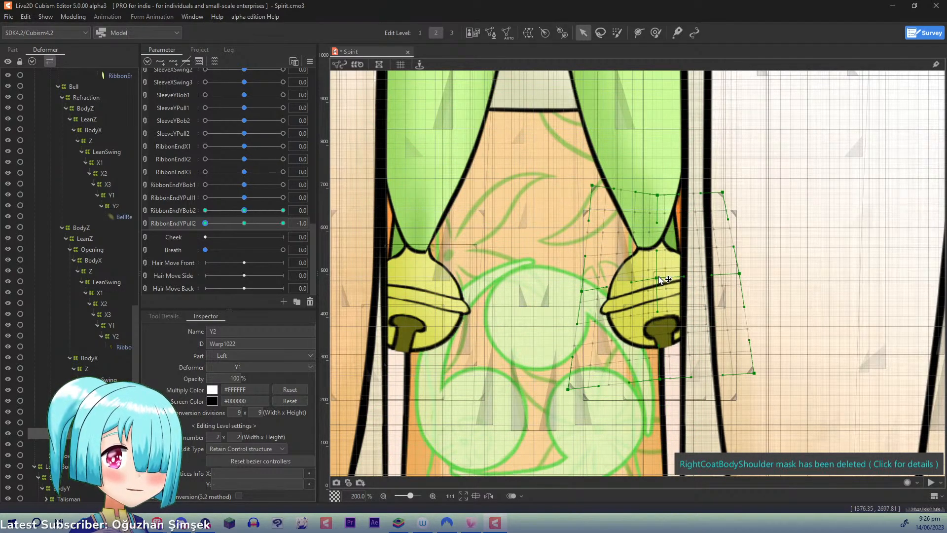
pyautogui.moveTo(660, 279); pyautogui.dragTo(659, 283)
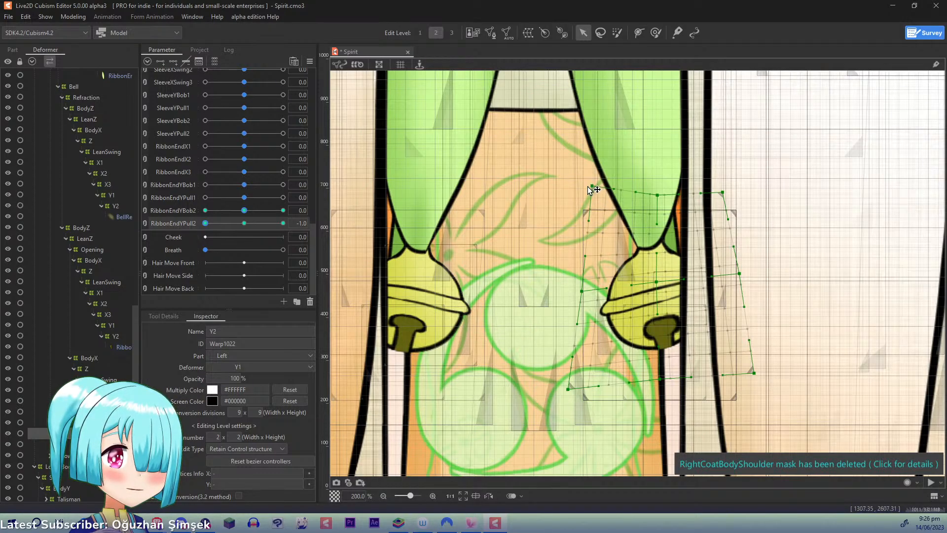
# - Nudge the top-left corner and top middle point of the bell's main Y2 warp slightly to the left
pyautogui.moveTo(590, 187); pyautogui.dragTo(585, 188)
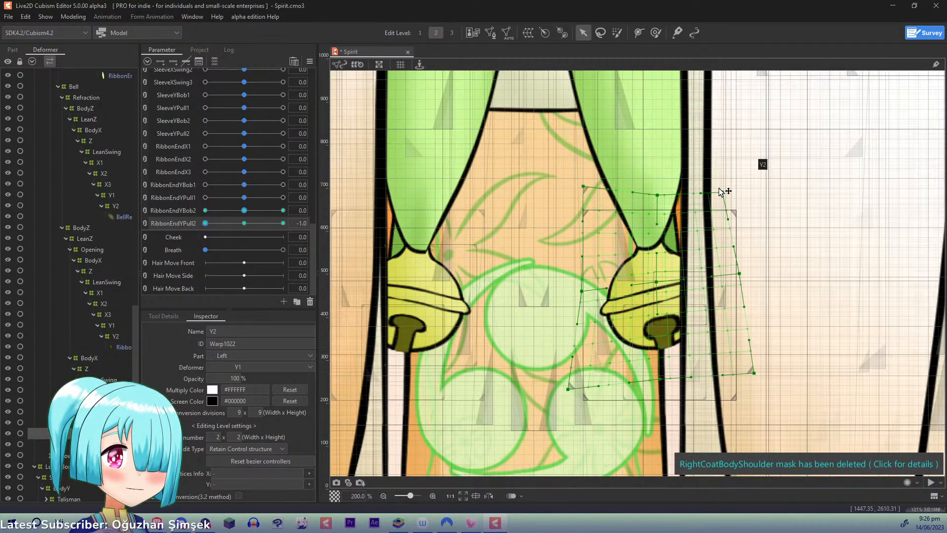
pyautogui.moveTo(657, 196); pyautogui.dragTo(652, 196)
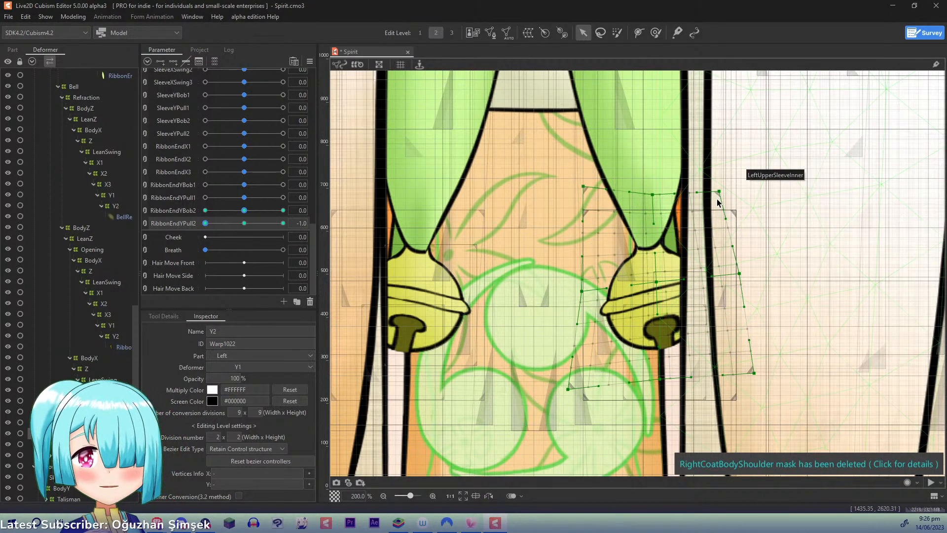
# - Select all Y1 warps keyed to RibbonEndYBob1 and synthesize their corners for RibbonEndYBob1 and RibbonEndYPull1
pyautogui.click(183, 186)
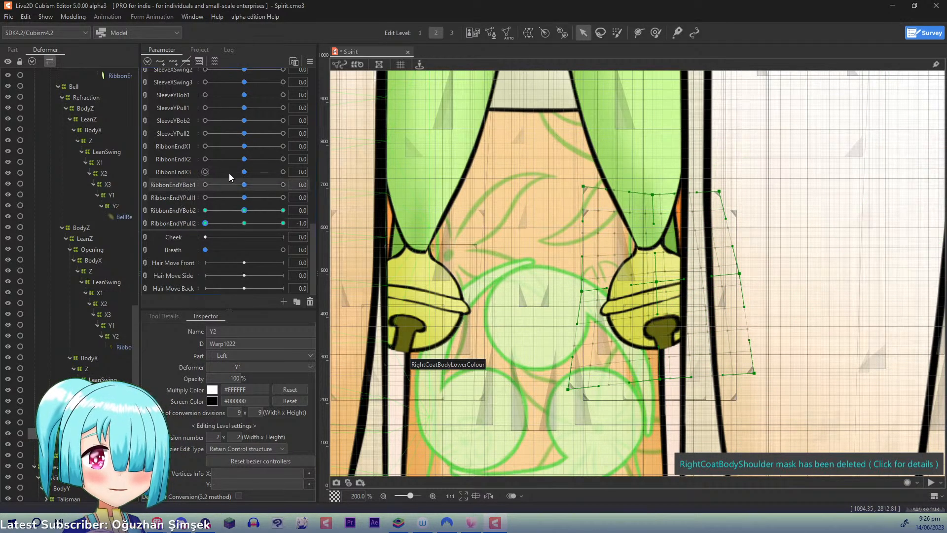
pyautogui.click(243, 185)
pyautogui.click(335, 185)
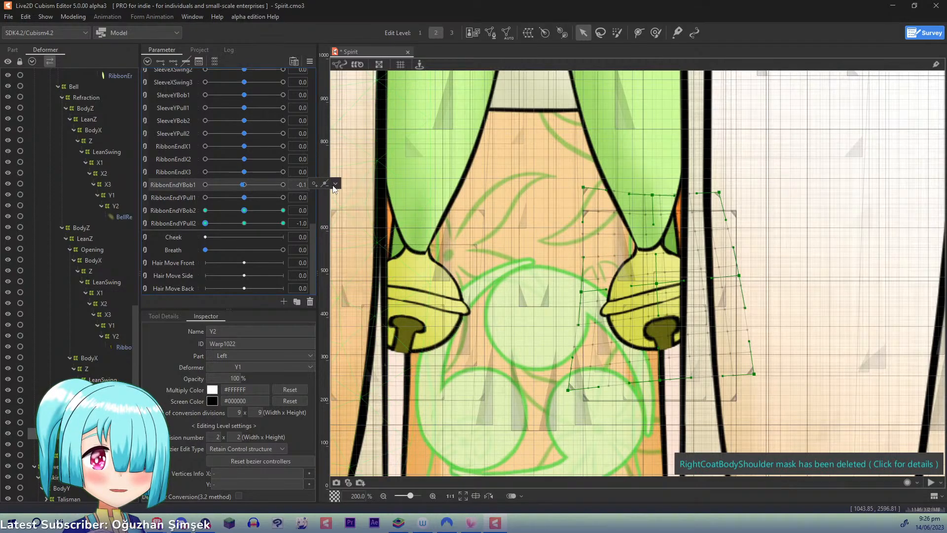
pyautogui.click(310, 61)
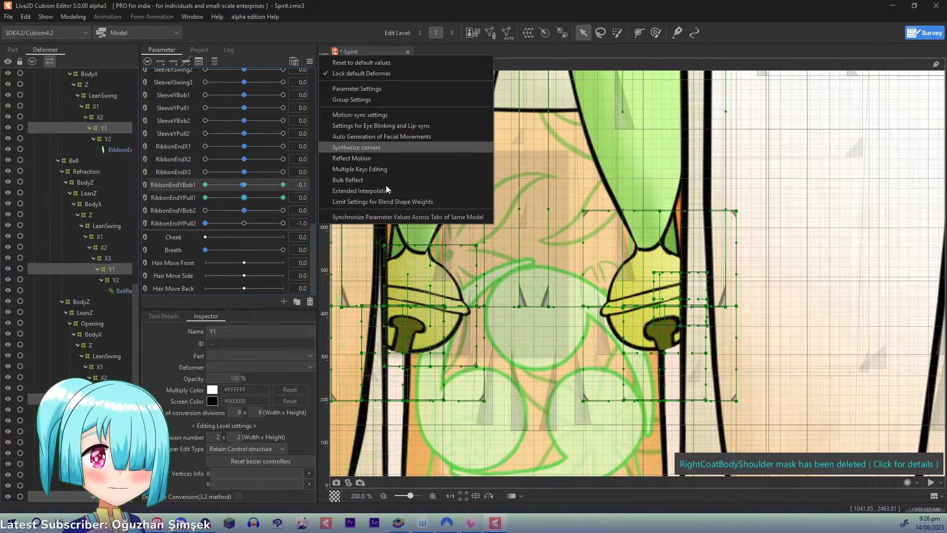
pyautogui.click(360, 182)
pyautogui.click(453, 352)
pyautogui.click(243, 210)
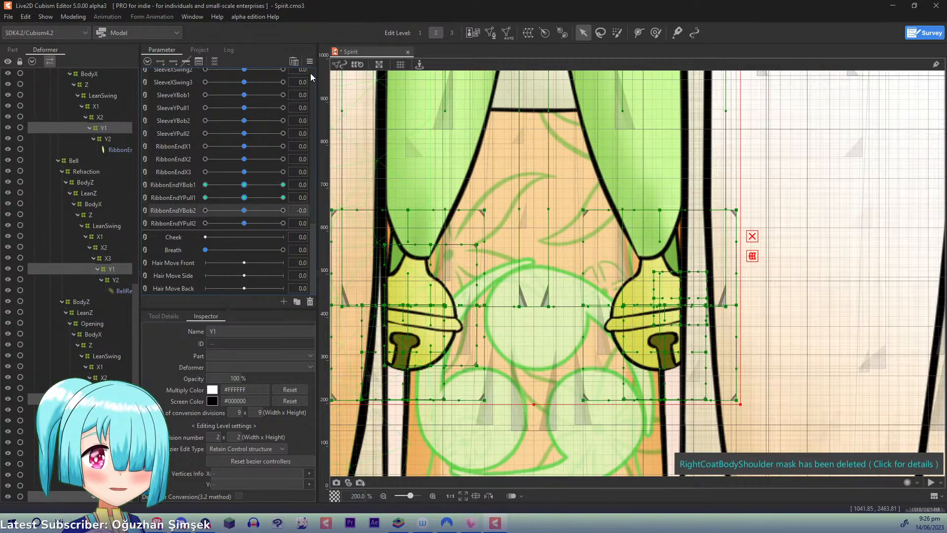
pyautogui.click(310, 62)
pyautogui.click(368, 147)
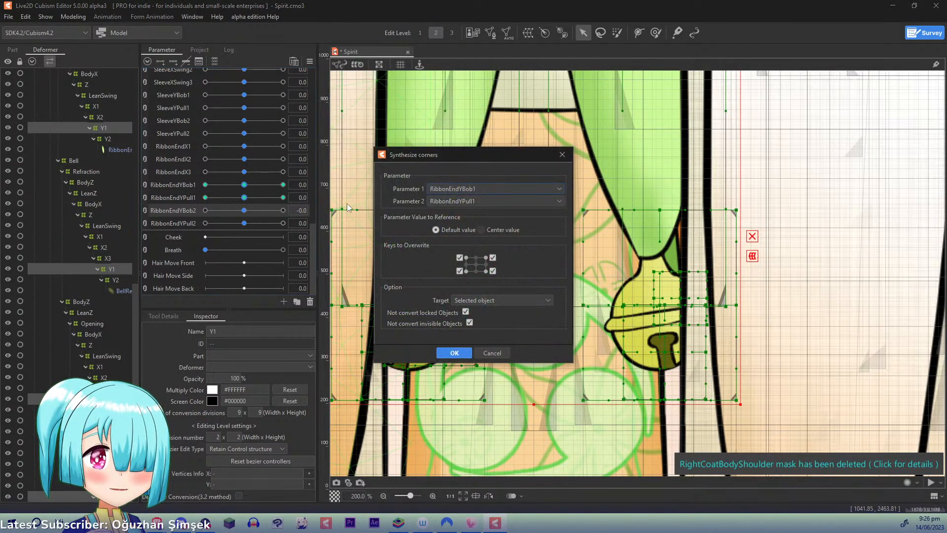
pyautogui.click(486, 353)
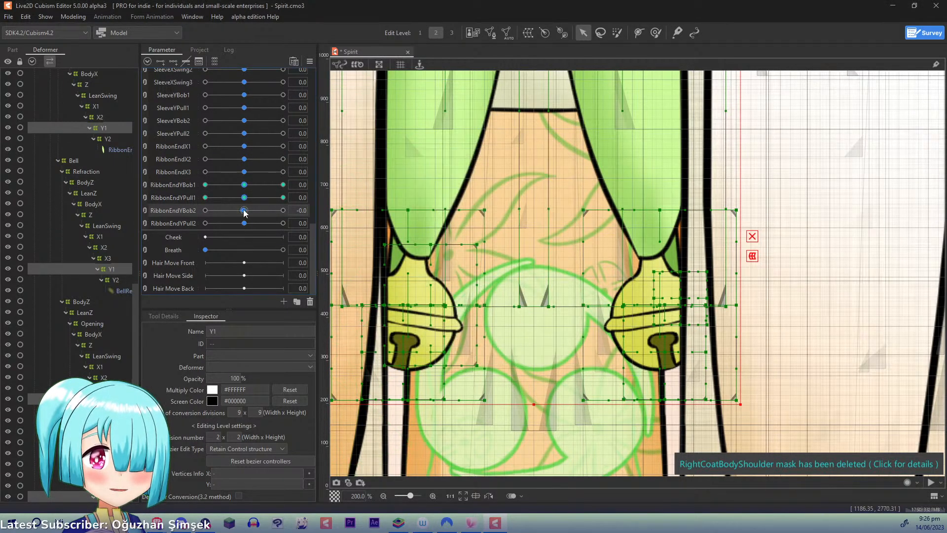
# - Select all Y2 warps keyed to RibbonEndYBob2 and synthesize their corners for RibbonEndYBob2 and RibbonEndYPull2
pyautogui.click(353, 210)
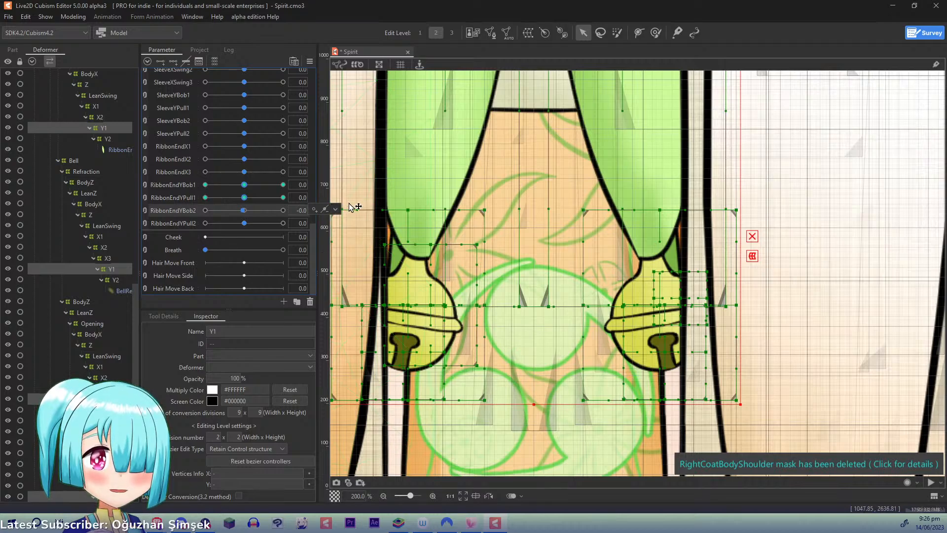
pyautogui.click(311, 63)
pyautogui.click(359, 148)
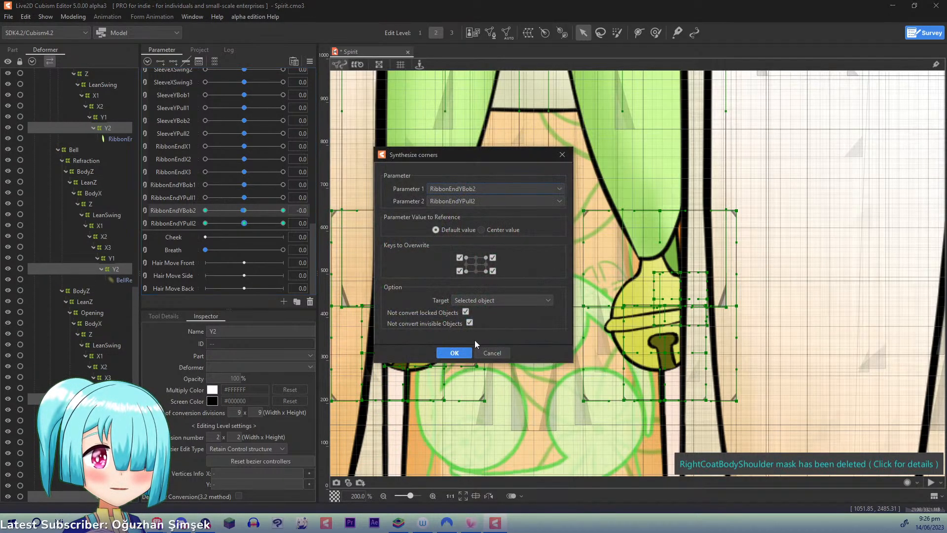
pyautogui.click(451, 352)
# - Open the physics settings and test the RibbonEndY group by moving the previewed character around, then close the settings
pyautogui.click(73, 17)
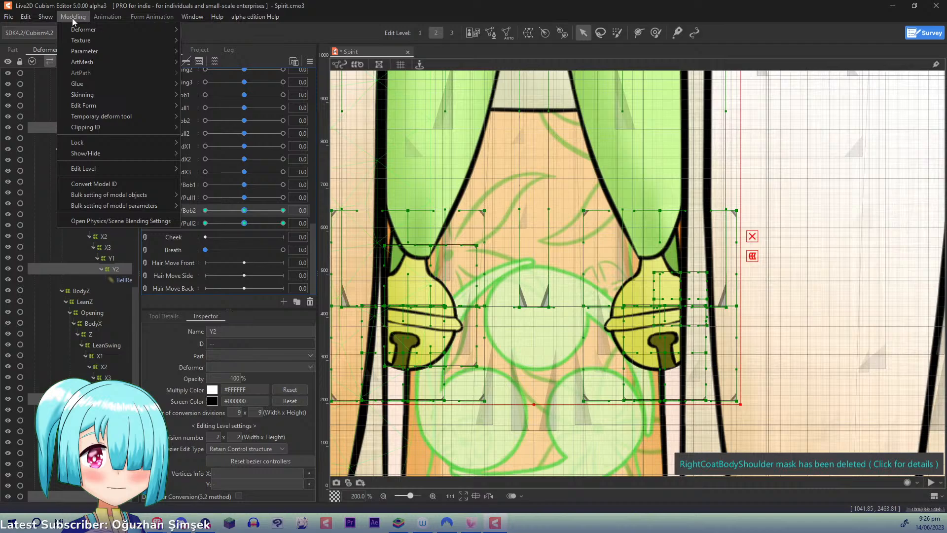
pyautogui.click(118, 222)
pyautogui.moveTo(736, 359); pyautogui.dragTo(697, 187)
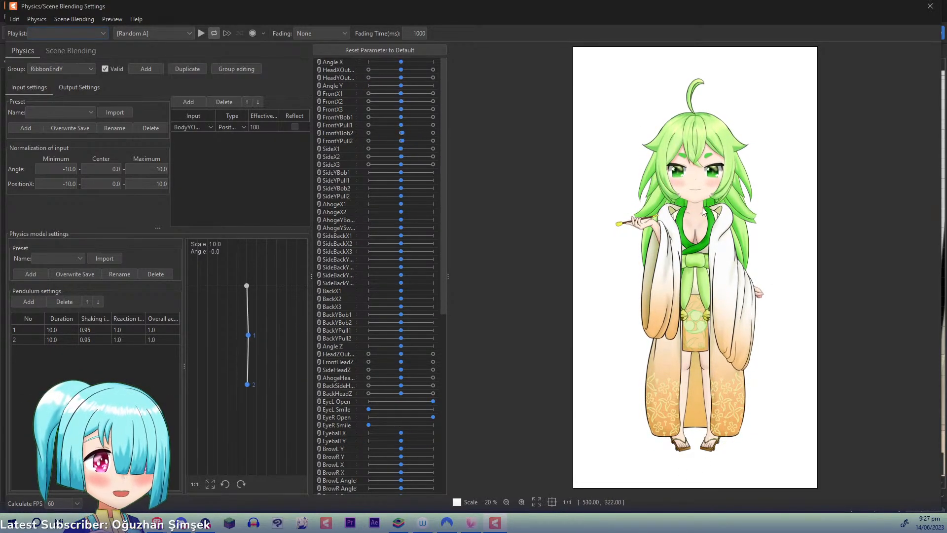
pyautogui.click(930, 7)
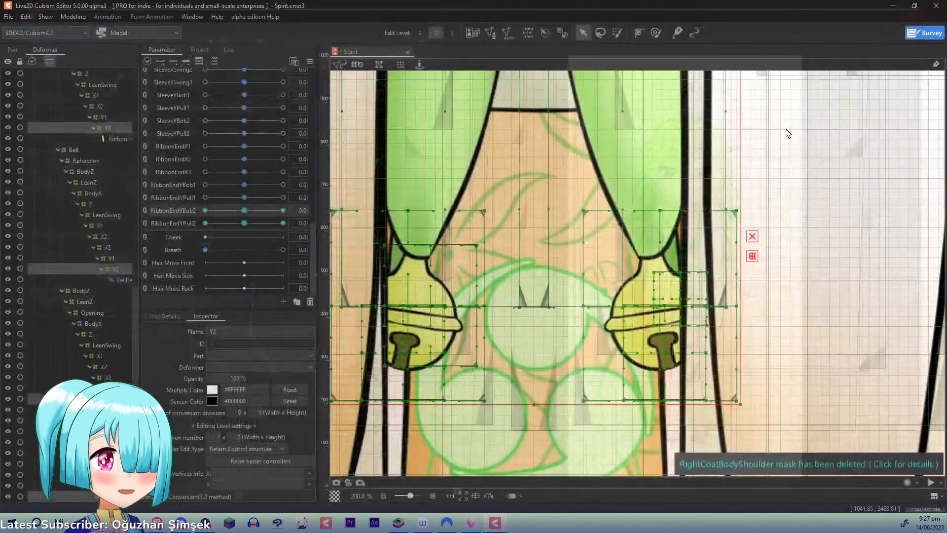
# - Save the model and check the ribbon and bell motion once more in the physics preview
pyautogui.hotkey('ctrl', 's')
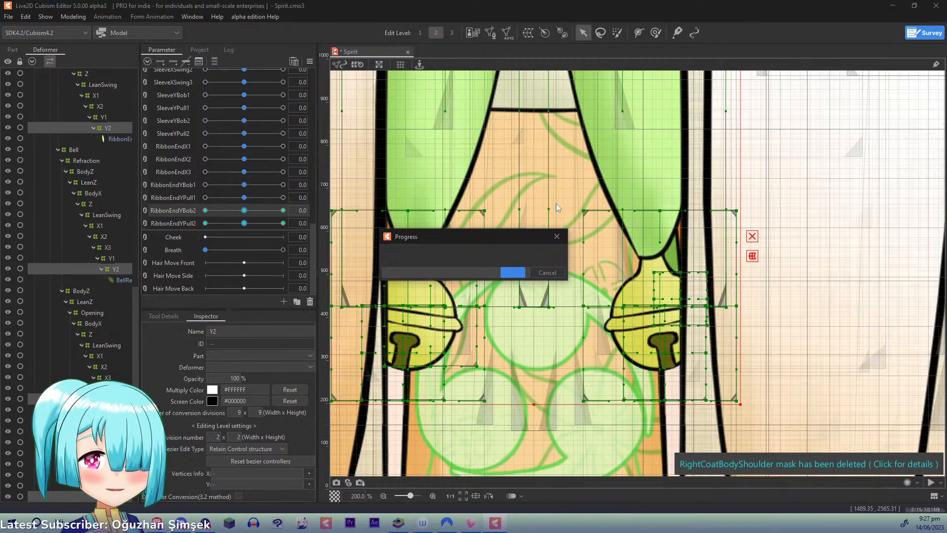
pyautogui.scroll(-2, 557, 207)
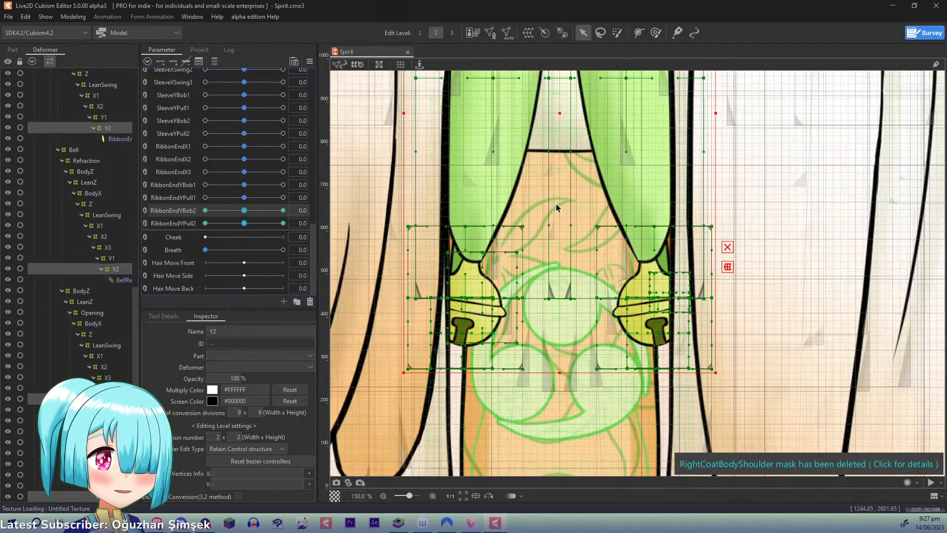
pyautogui.scroll(-4, 556, 208)
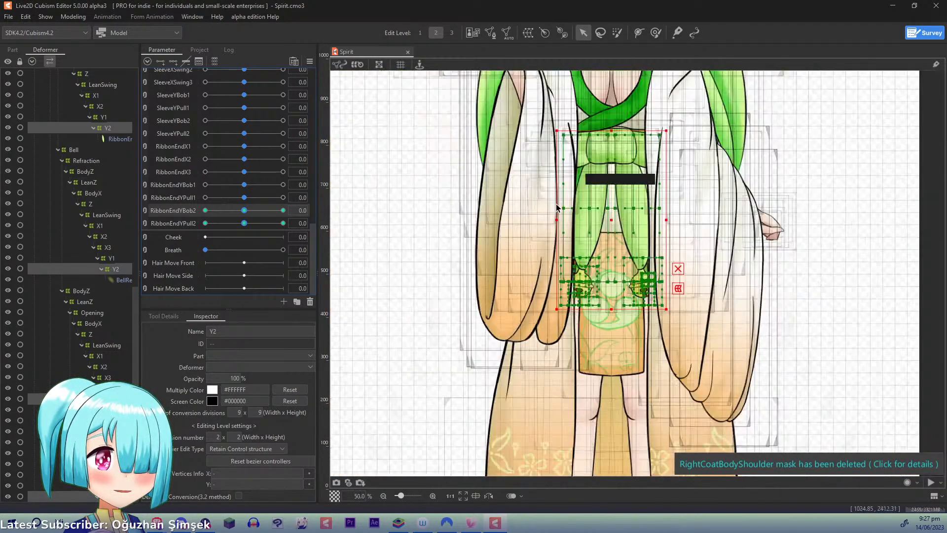
pyautogui.click(77, 16)
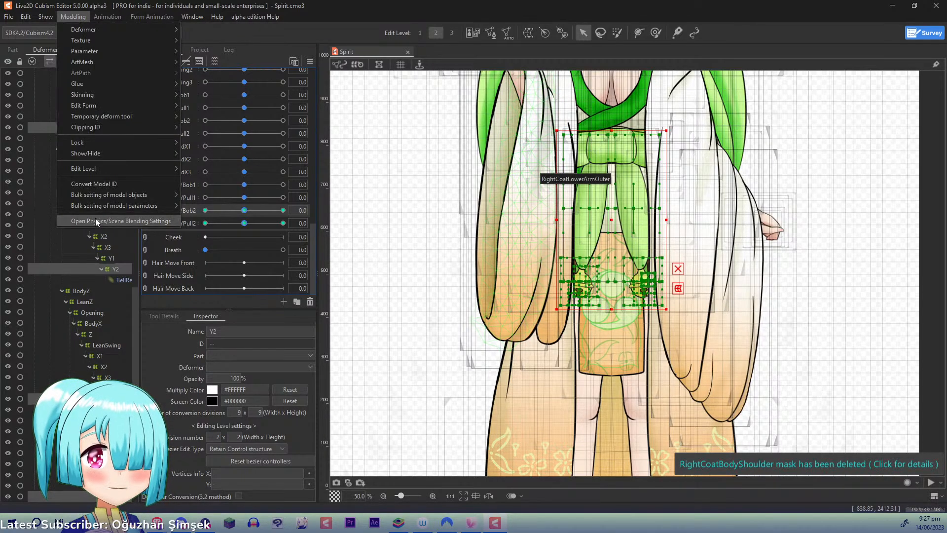
pyautogui.click(98, 218)
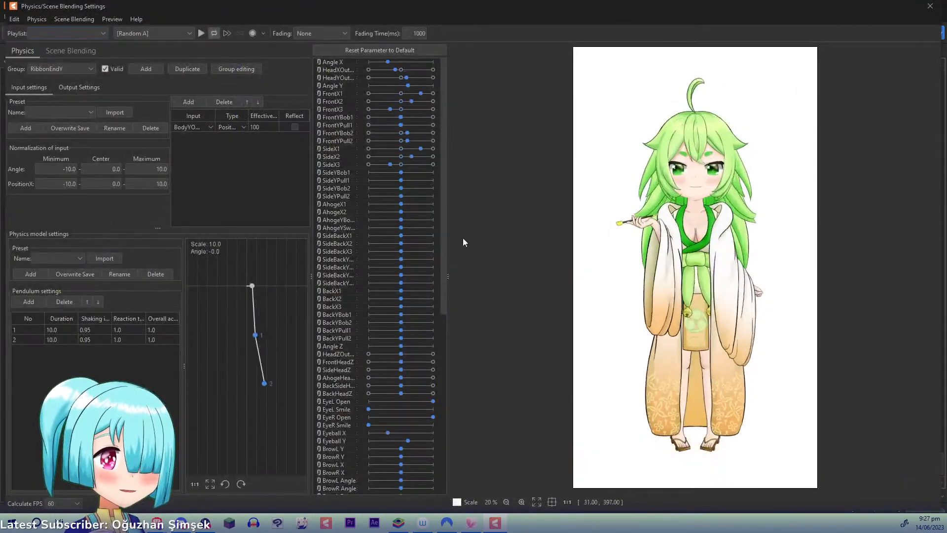
pyautogui.click(930, 7)
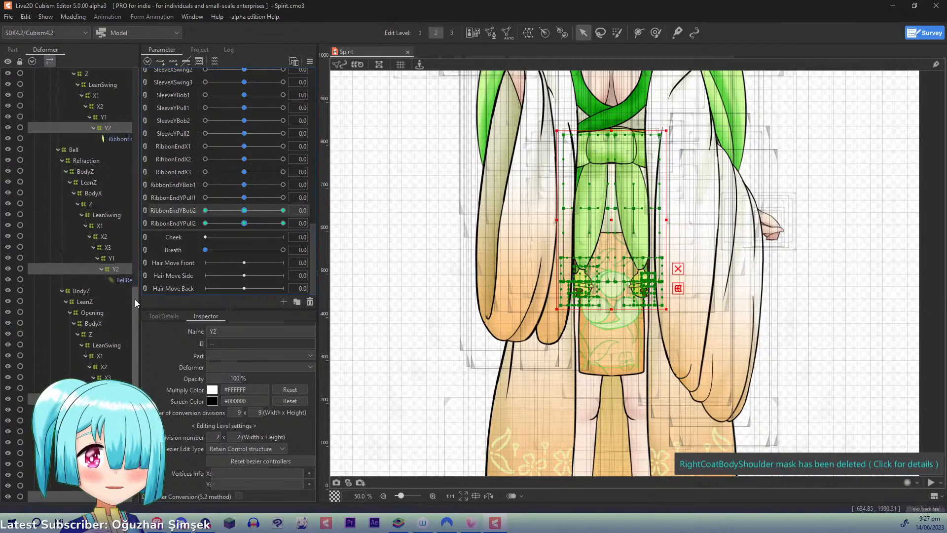
# - Collapse the Kimono deformer group and expand the Coat's Right group and its Body branch
pyautogui.moveTo(135, 299); pyautogui.dragTo(146, 136)
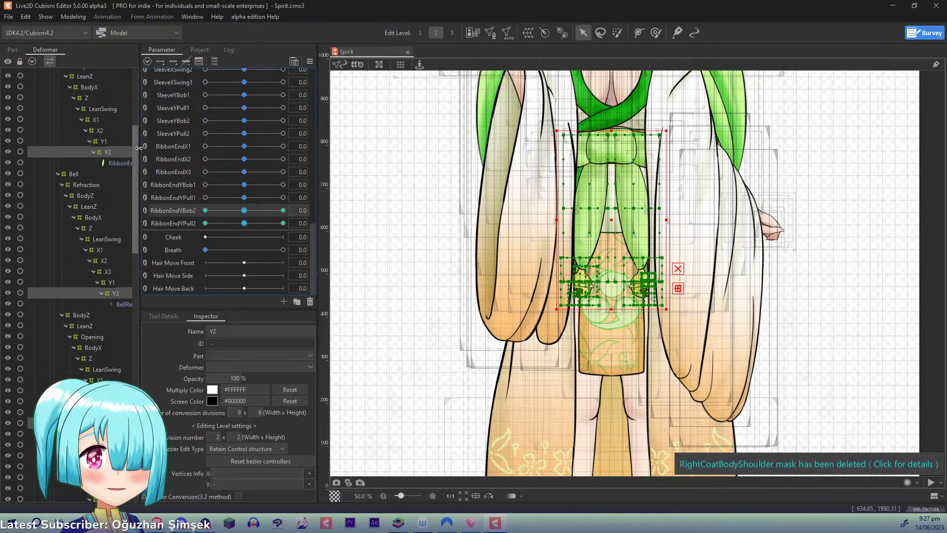
pyautogui.scroll(6, 111, 122)
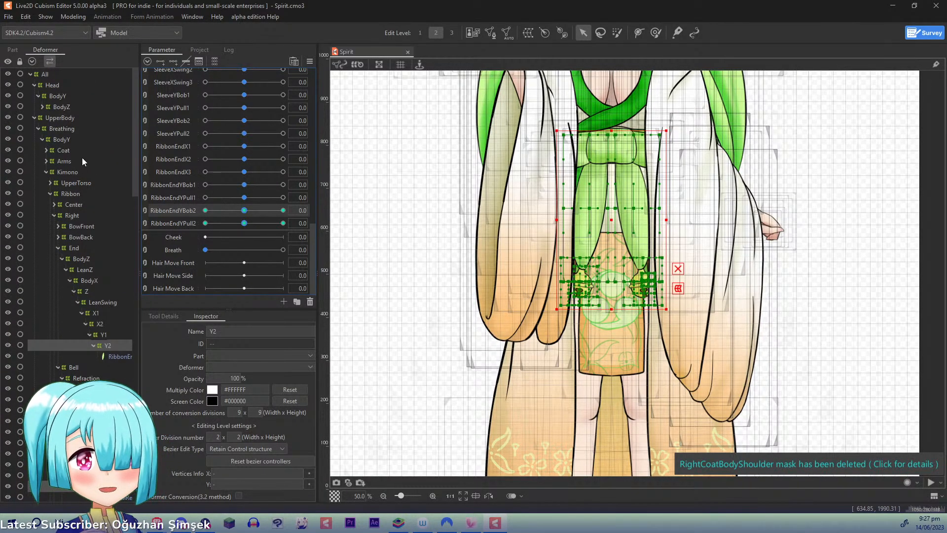
pyautogui.click(46, 172)
pyautogui.click(46, 150)
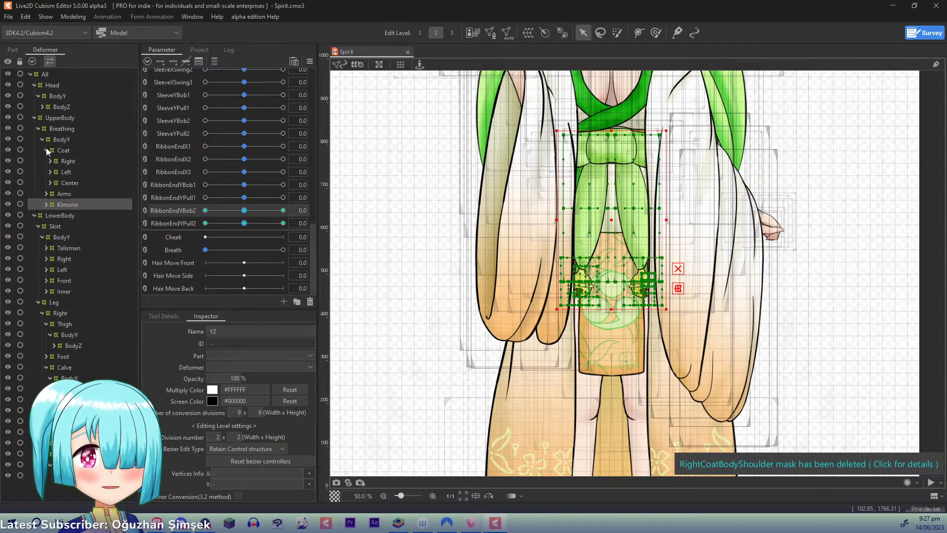
pyautogui.click(50, 161)
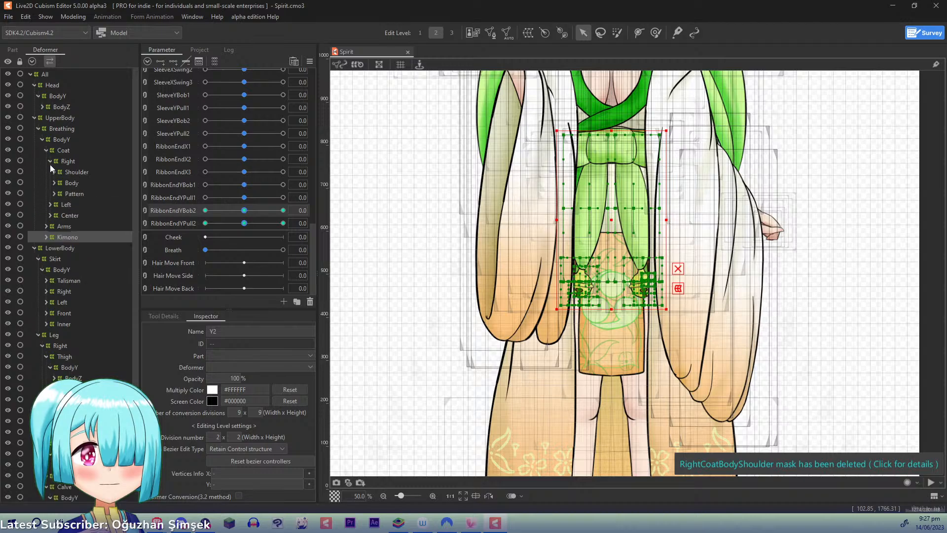
pyautogui.click(55, 181)
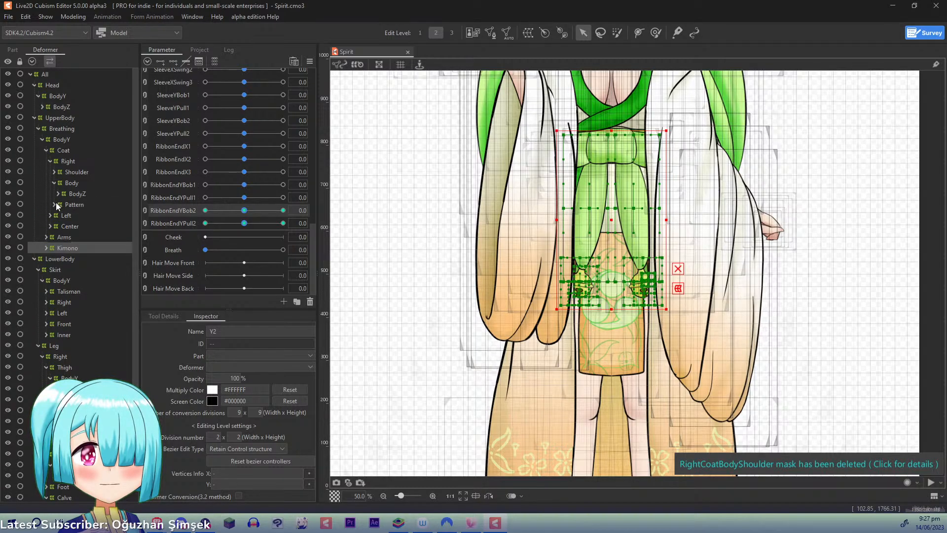
# - Expand the right coat's Pattern branch through BodyZ, LeanZ, BodyX, Z and LeanSwing, and select RightCoatPattern
pyautogui.click(55, 204)
pyautogui.click(57, 216)
pyautogui.click(61, 226)
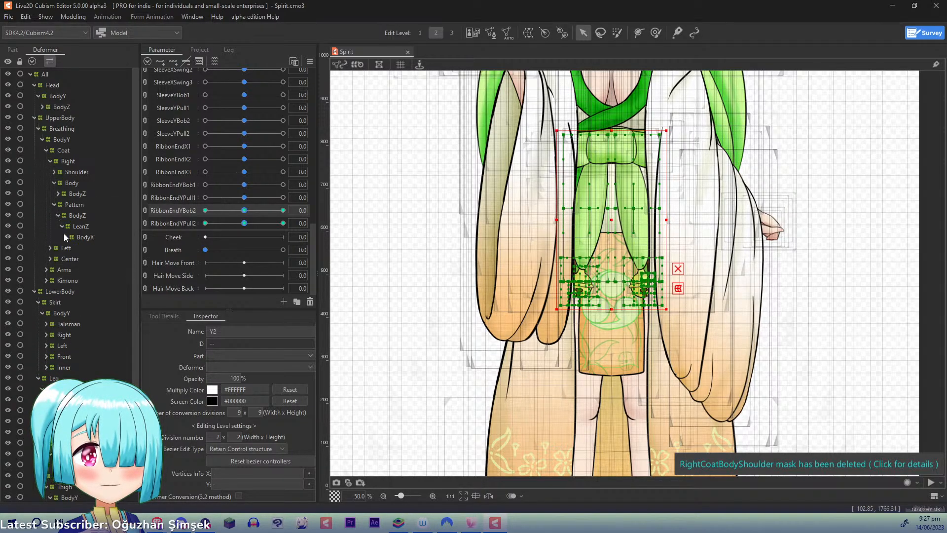
pyautogui.click(65, 237)
pyautogui.click(69, 248)
pyautogui.click(74, 259)
pyautogui.click(80, 270)
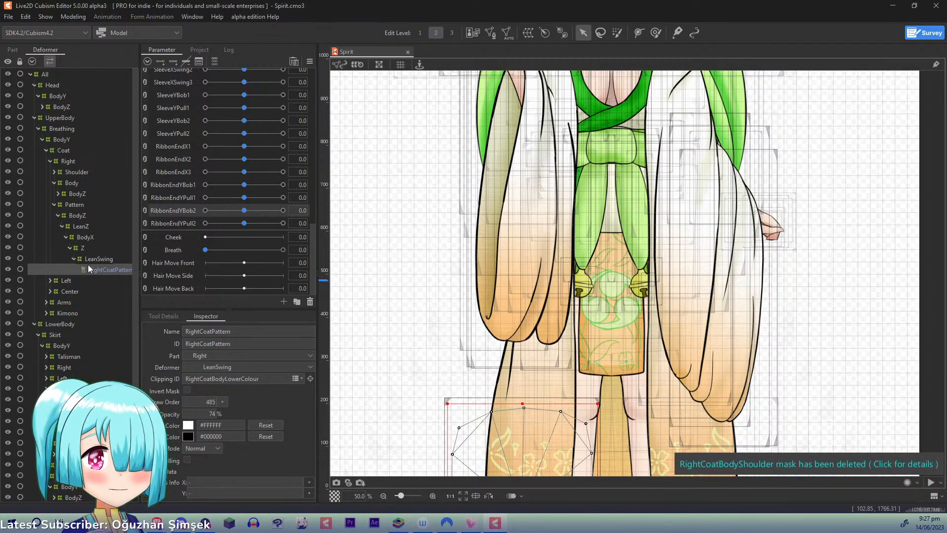
# - Replicate the RibbonEndYPull2 parameter and set the copy's name and ID to CoatEndX1
pyautogui.rightClick(182, 225)
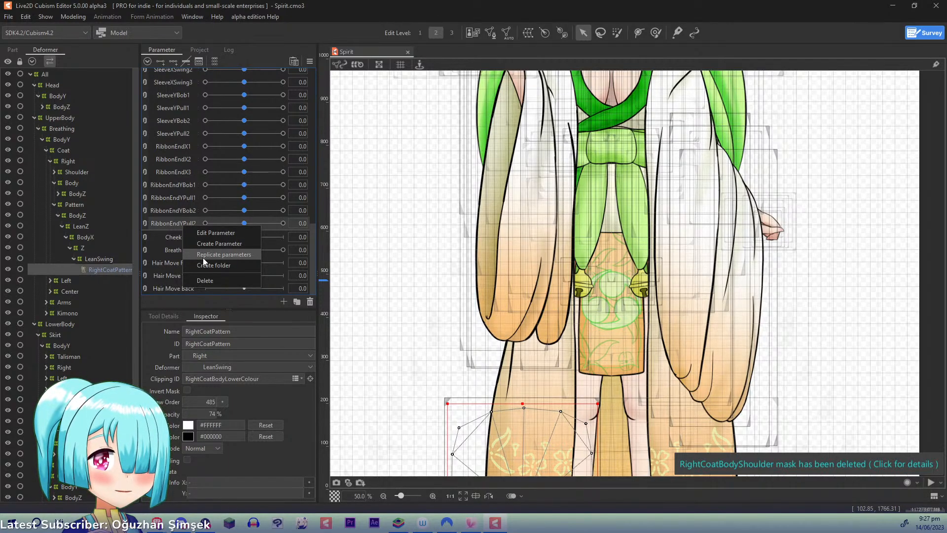
pyautogui.click(203, 254)
pyautogui.rightClick(182, 230)
pyautogui.click(191, 238)
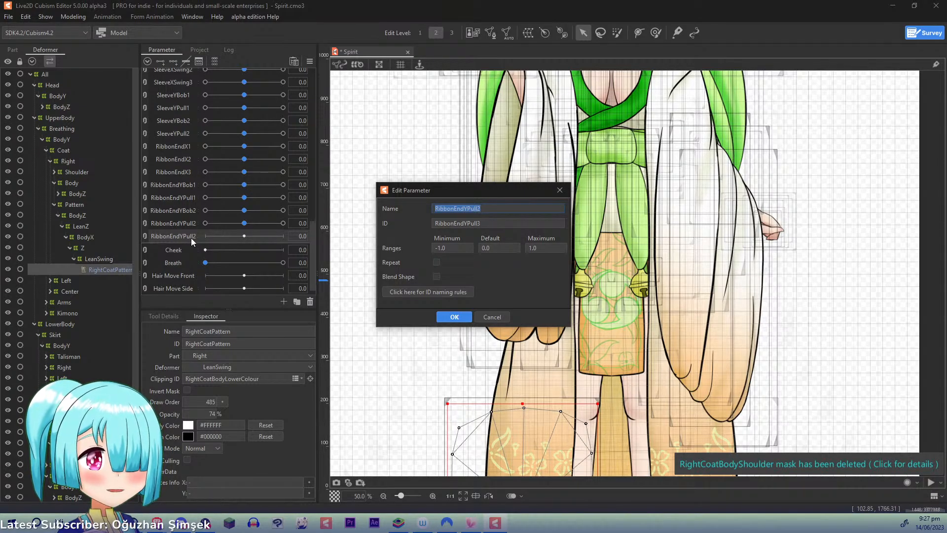
pyautogui.write('Ri')
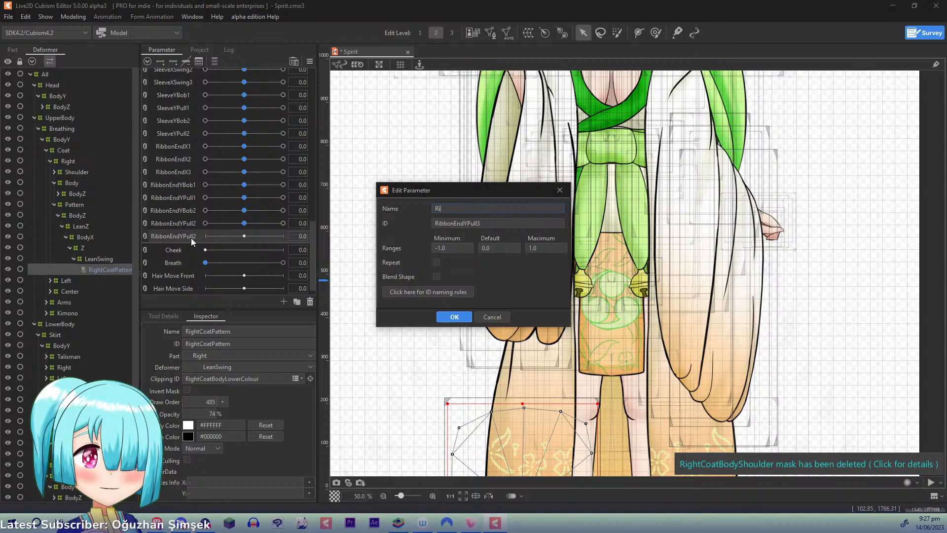
pyautogui.press('BackSpace')
pyautogui.press('BackSpace')
pyautogui.write('CoatEndX1')
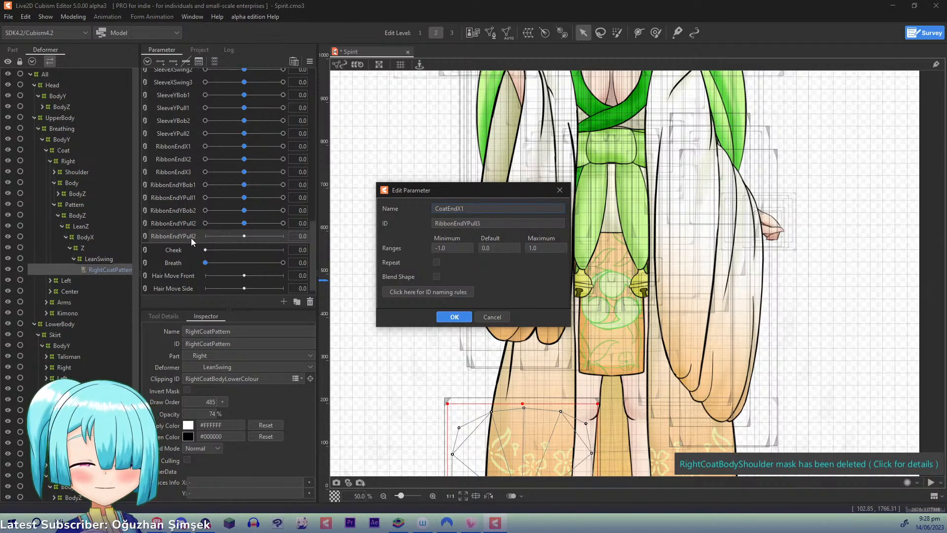
pyautogui.hotkey('ctrl', 'a')
pyautogui.hotkey('ctrl', 'c')
pyautogui.press('Tab')
pyautogui.hotkey('ctrl', 'v')
pyautogui.press('Return')
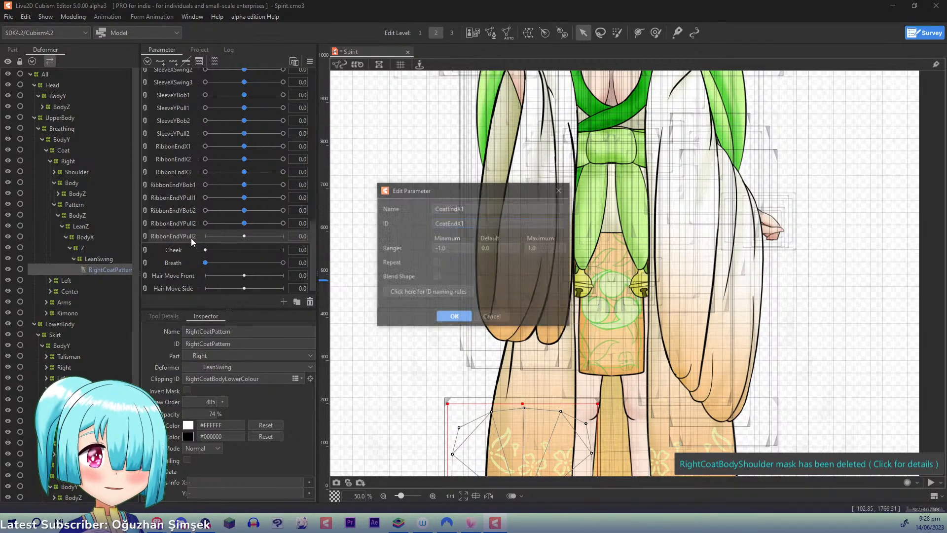
# - Replicate the CoatEndX1 parameter and name the copy CoatEndX2
pyautogui.rightClick(191, 238)
pyautogui.click(195, 270)
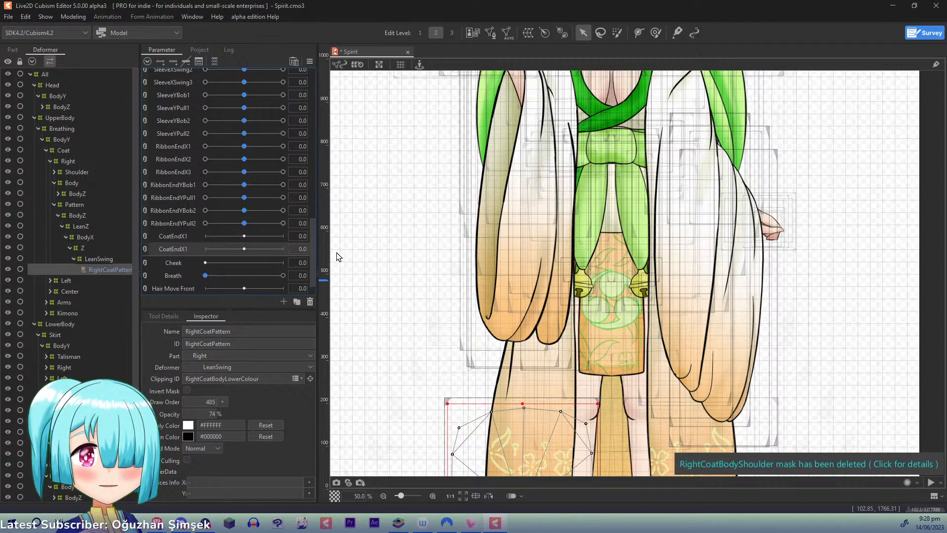
pyautogui.rightClick(184, 249)
pyautogui.click(194, 253)
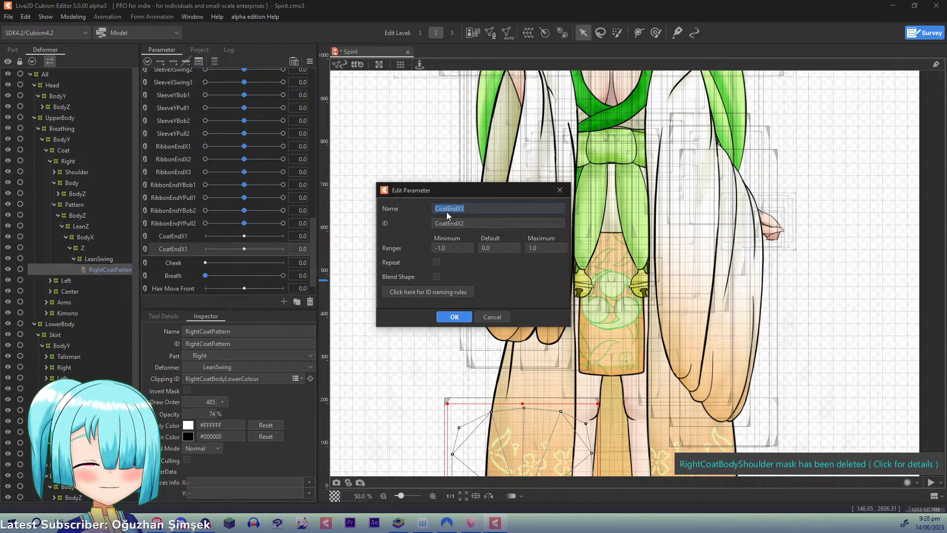
pyautogui.press('Return')
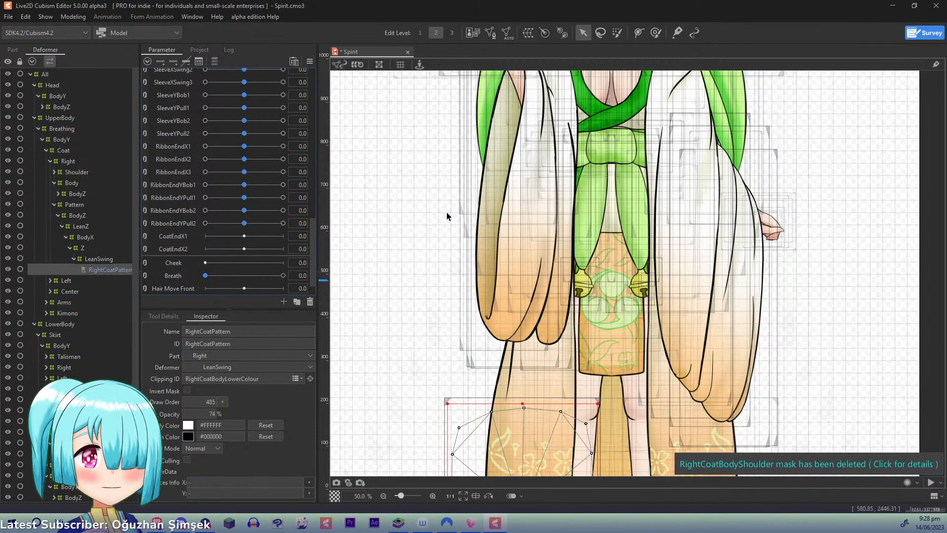
# - Replicate the CoatEndX2 parameter and set the copy's name and ID to CoatEndX3
pyautogui.rightClick(183, 245)
pyautogui.click(199, 278)
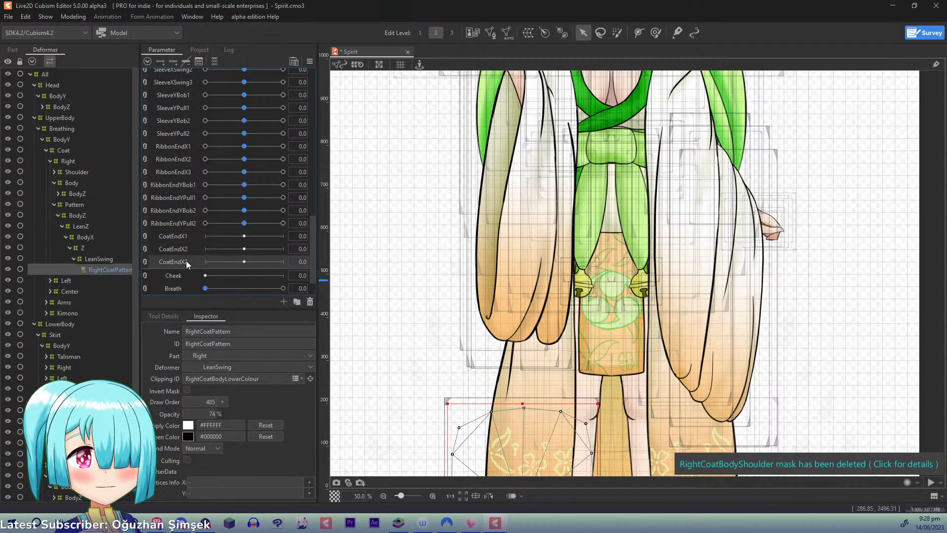
pyautogui.rightClick(186, 260)
pyautogui.click(222, 266)
pyautogui.click(479, 208)
pyautogui.press('BackSpace')
pyautogui.write('3')
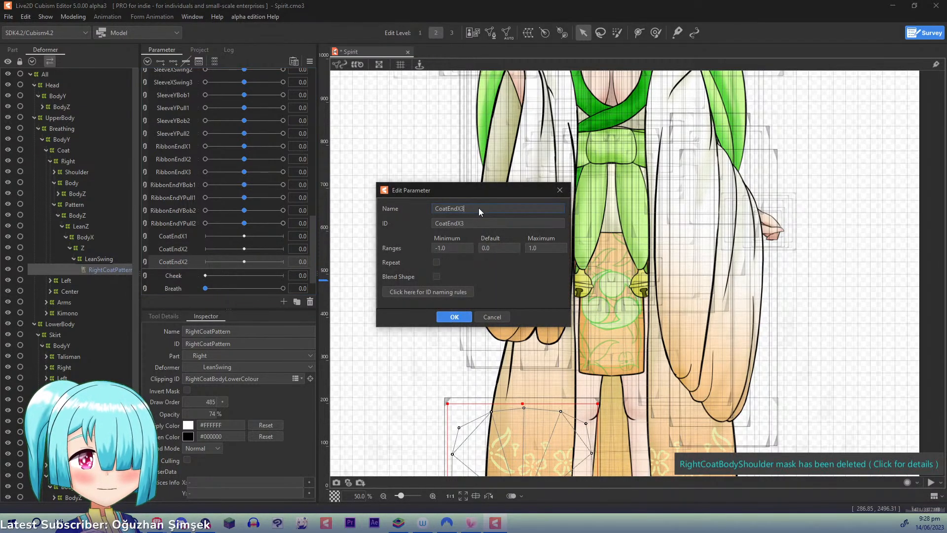
pyautogui.press('Return')
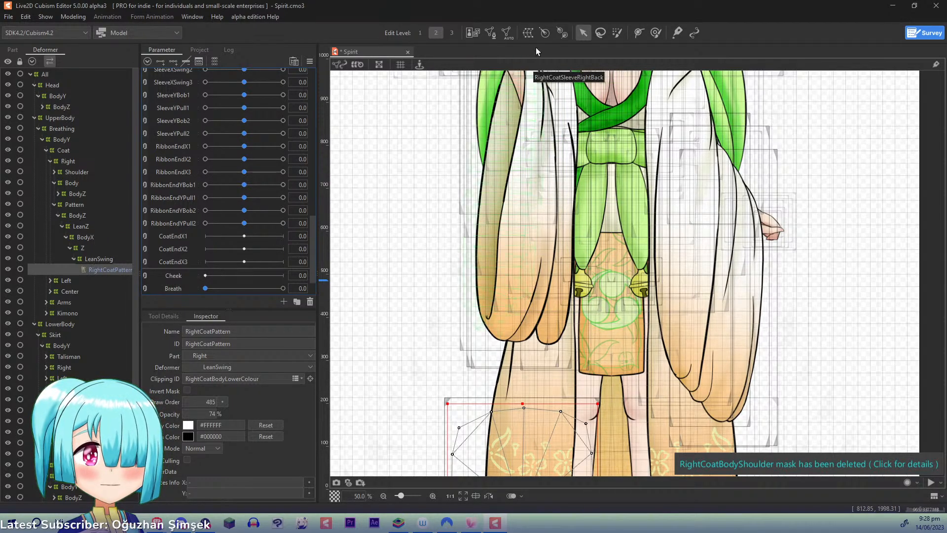
# - Create nested warp deformers X1, X2 and X3 with 2 × 2 Bezier divisions as parents of RightCoatPattern
pyautogui.click(528, 32)
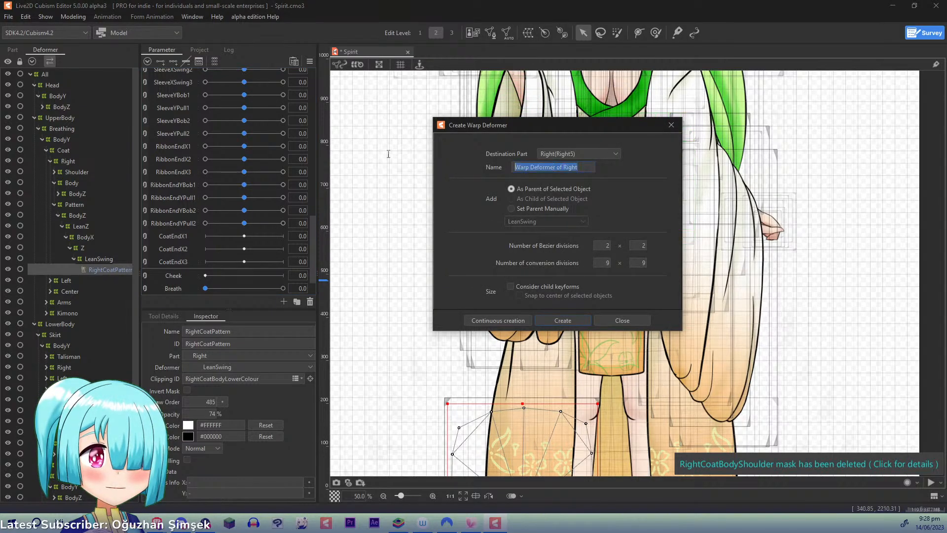
pyautogui.write('X1')
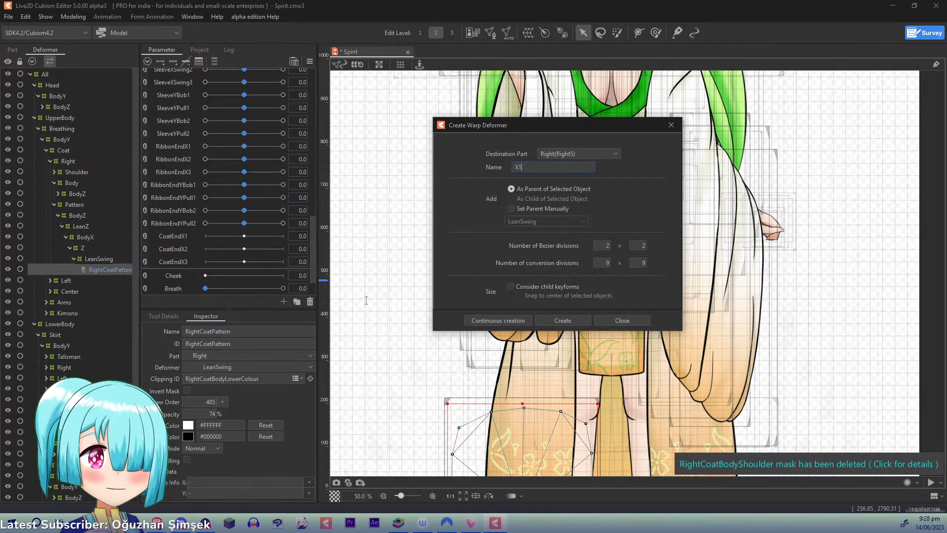
pyautogui.click(499, 320)
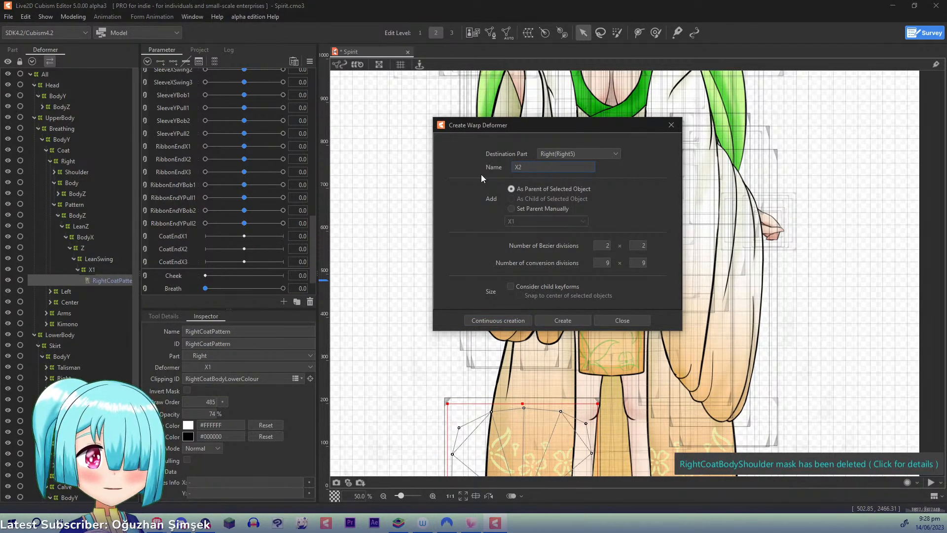
pyautogui.write('X2')
pyautogui.click(483, 321)
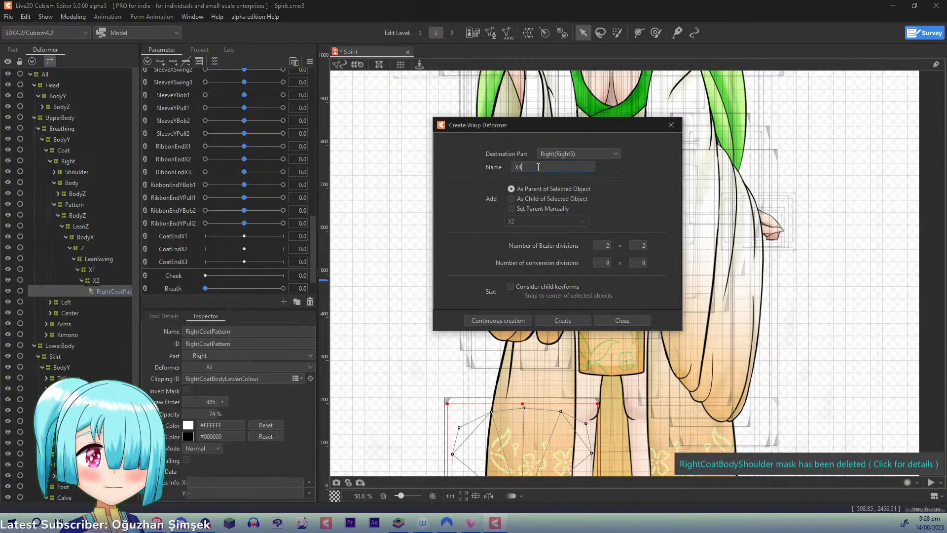
pyautogui.press('BackSpace')
pyautogui.write('3')
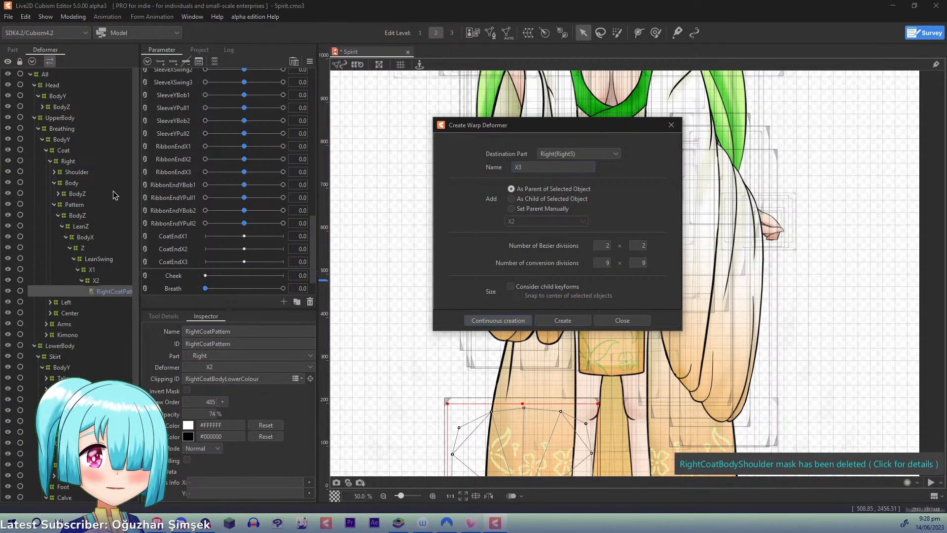
pyautogui.press('Return')
# - Create nested warp deformers X1, X2 and X3 with 2 × 3 Bezier divisions above the two meshes in the right coat's Body branch
pyautogui.click(58, 194)
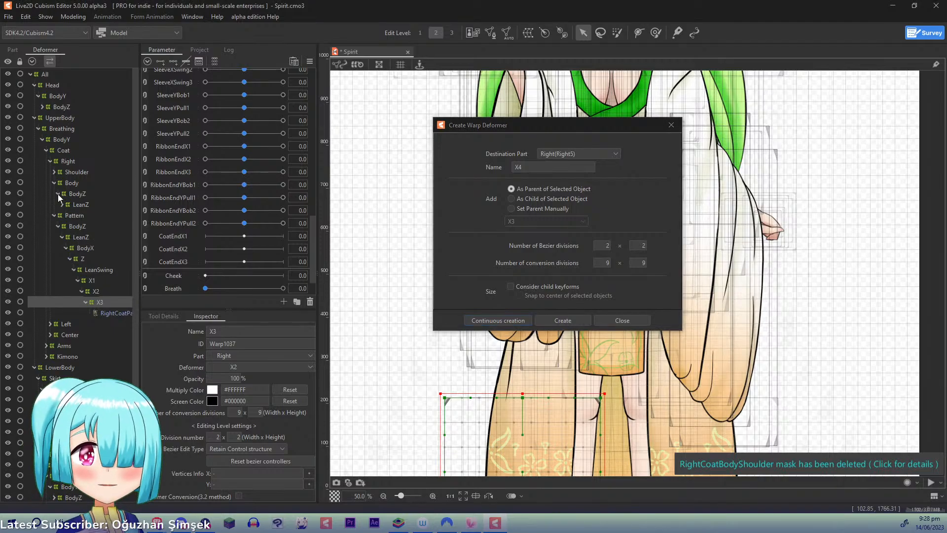
pyautogui.click(64, 216)
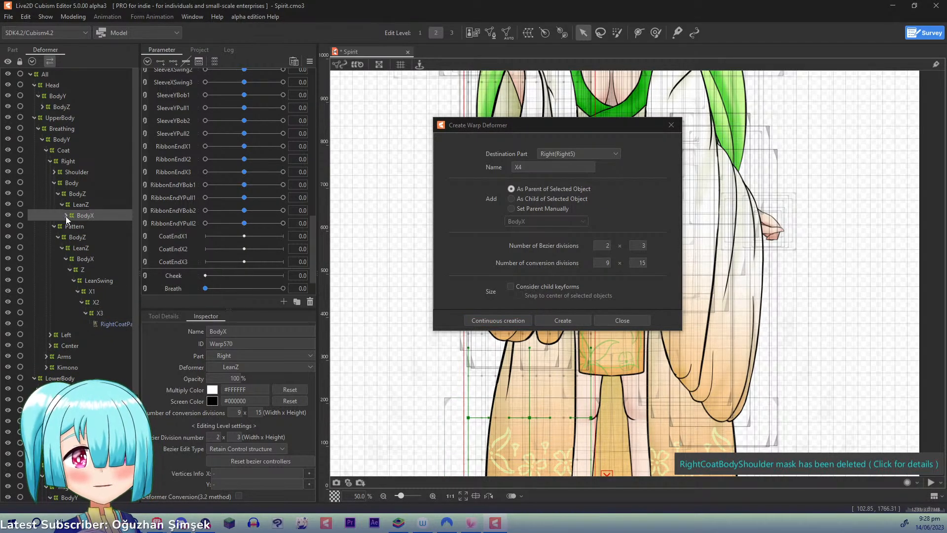
pyautogui.click(66, 216)
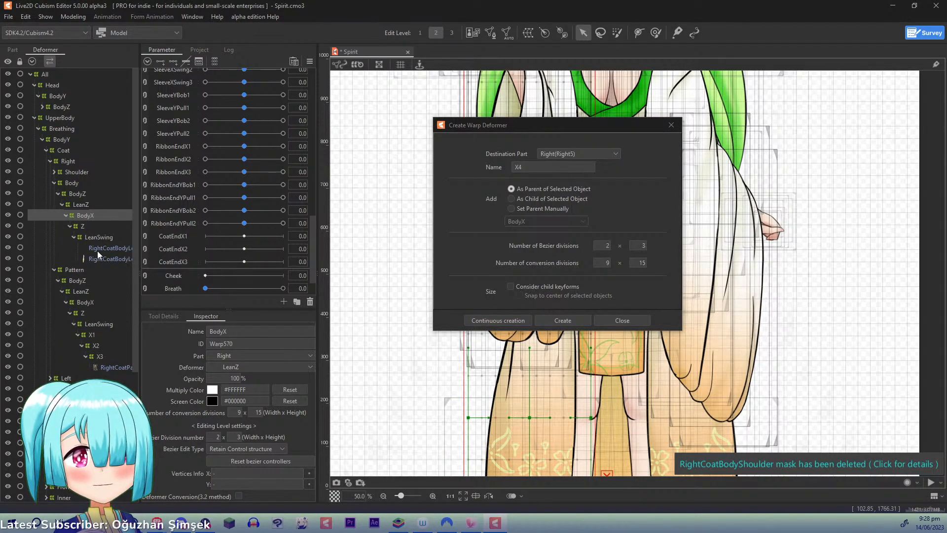
pyautogui.click(97, 251)
pyautogui.keyDown('shift'); pyautogui.click(100, 258); pyautogui.keyUp('shift')
pyautogui.click(543, 168)
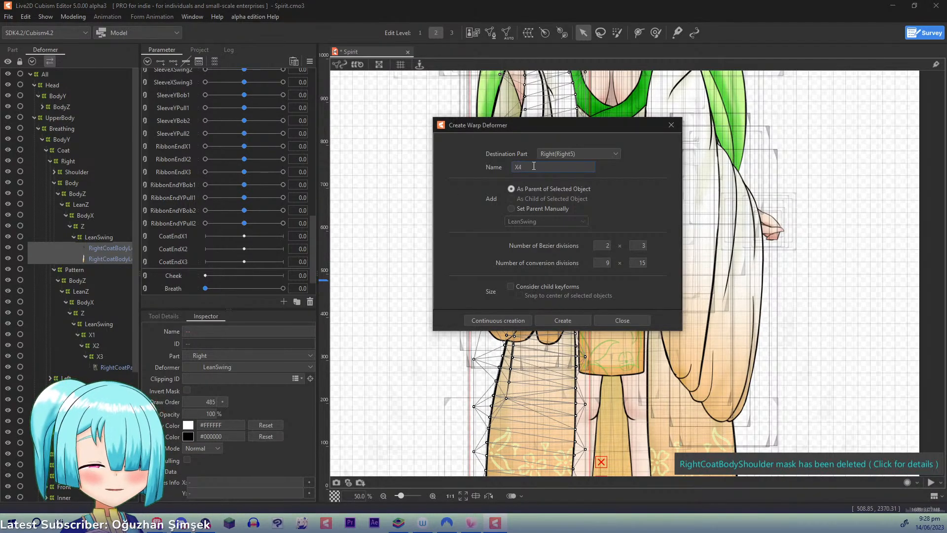
pyautogui.click(476, 320)
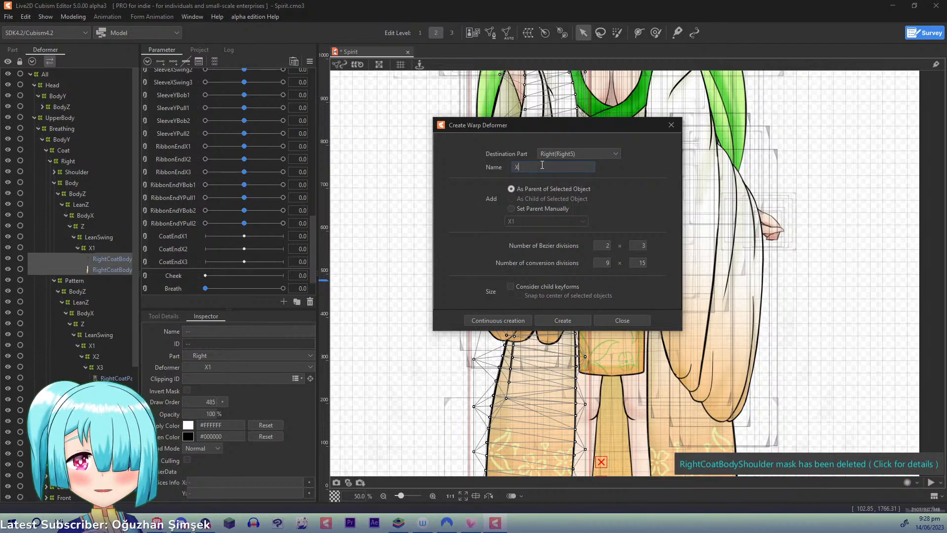
pyautogui.click(489, 325)
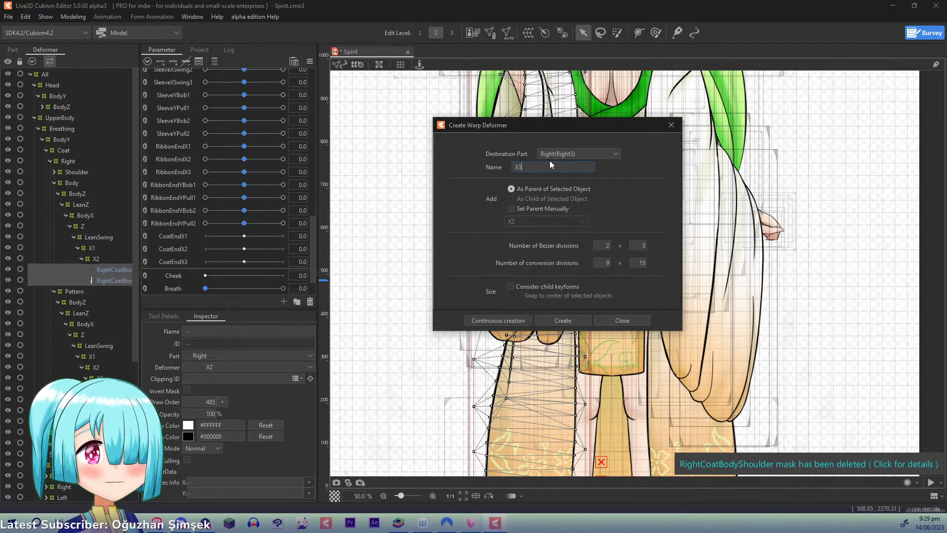
pyautogui.click(501, 320)
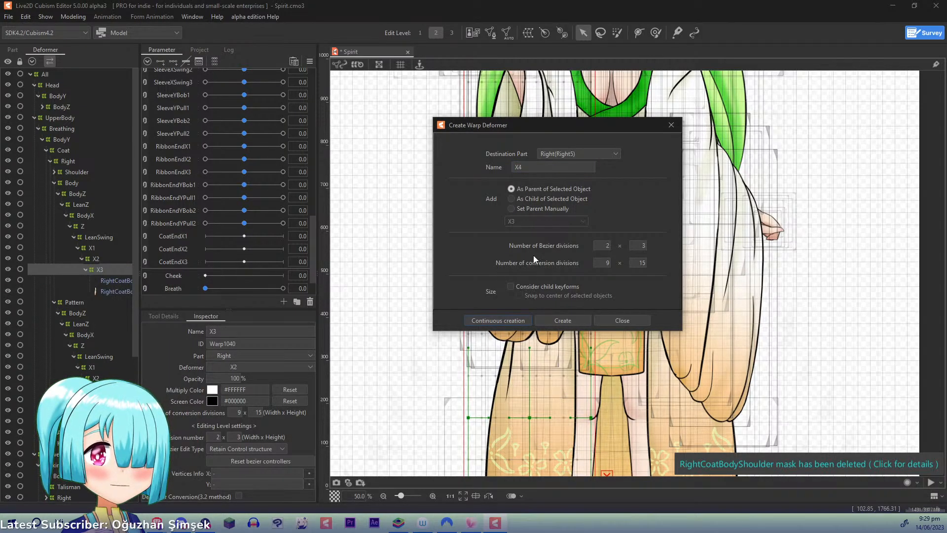
pyautogui.click(671, 125)
# - Select the X1 deformers of the right coat's Body and Pattern together and give them three keys on CoatEndX1
pyautogui.click(96, 248)
pyautogui.keyDown('ctrl'); pyautogui.click(92, 367); pyautogui.keyUp('ctrl')
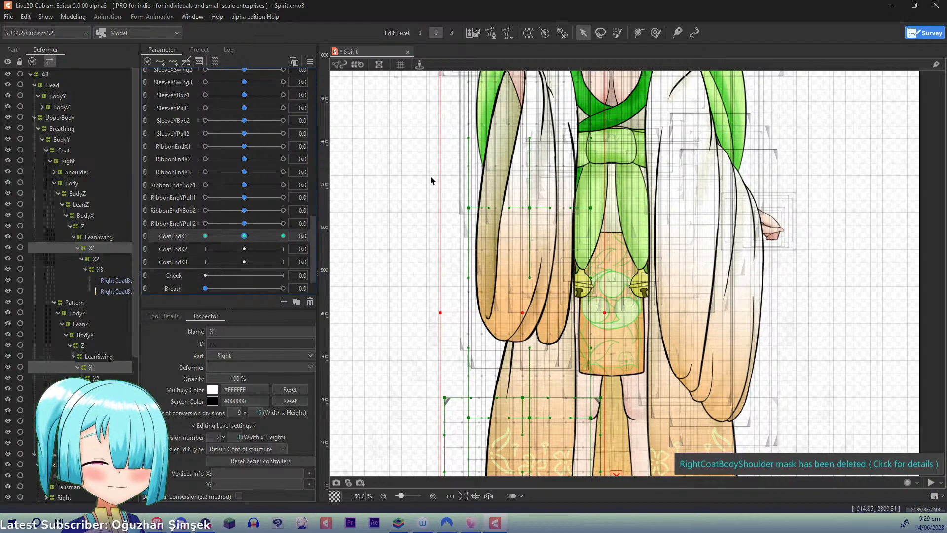
pyautogui.scroll(-5, 430, 179)
pyautogui.scroll(3, 431, 176)
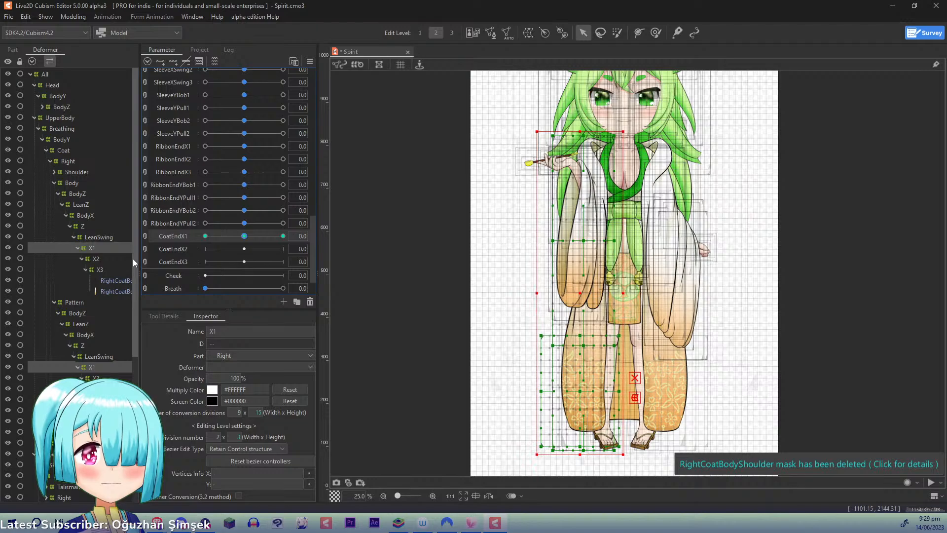
pyautogui.click(95, 250)
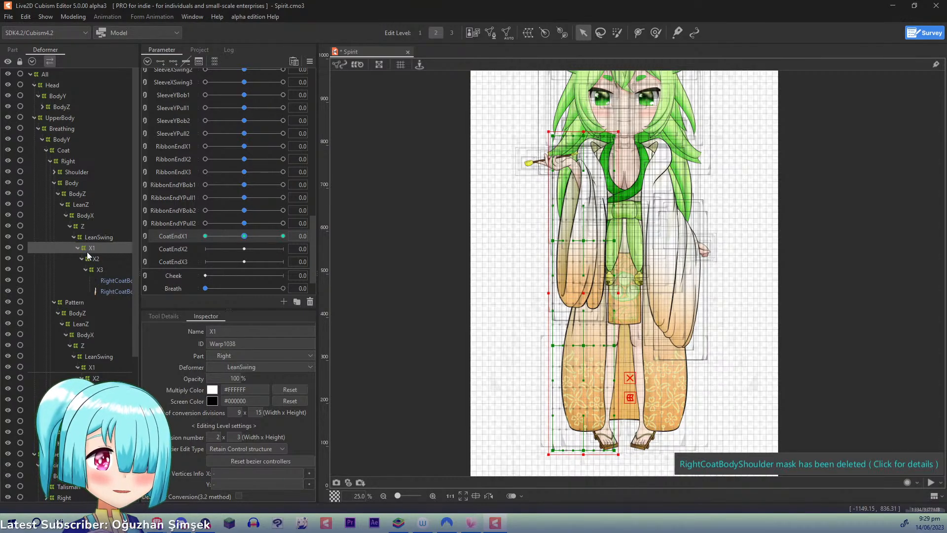
pyautogui.keyDown('ctrl'); pyautogui.click(90, 369); pyautogui.keyUp('ctrl')
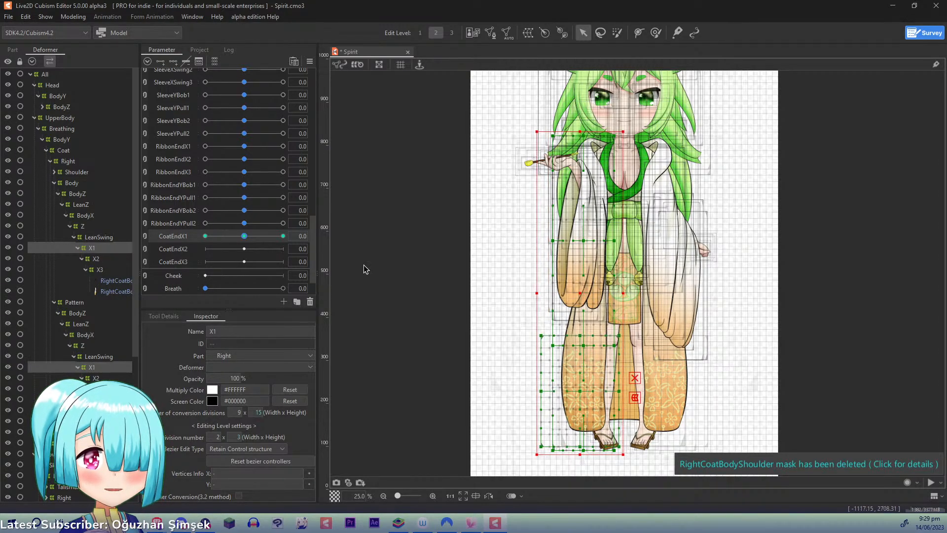
# - At CoatEndX1 1.0, bend both X1 deformers with the temporary deform tool so the coat's lower end swings inward, and apply it
pyautogui.hotkey('ctrl', 't')
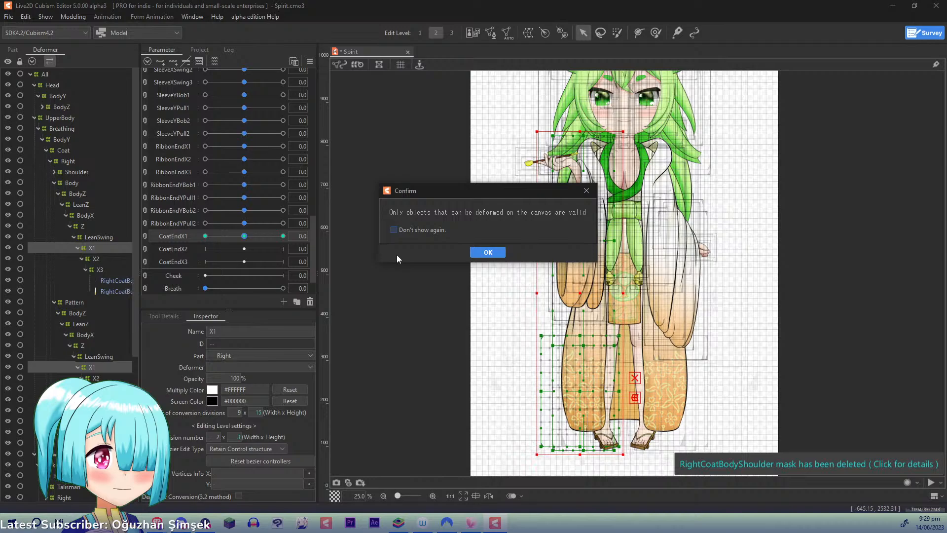
pyautogui.click(484, 254)
pyautogui.moveTo(245, 237); pyautogui.dragTo(331, 241)
pyautogui.hotkey('ctrl', 't')
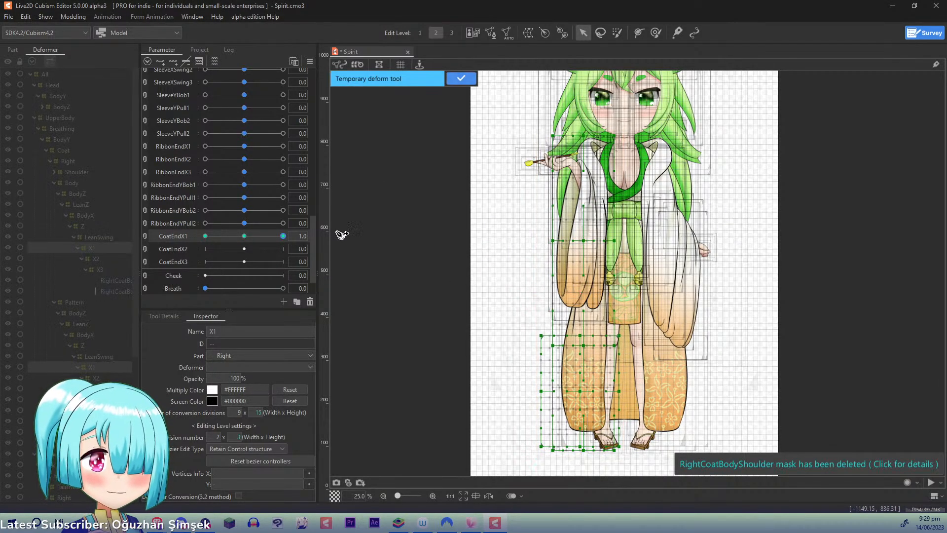
pyautogui.click(586, 103)
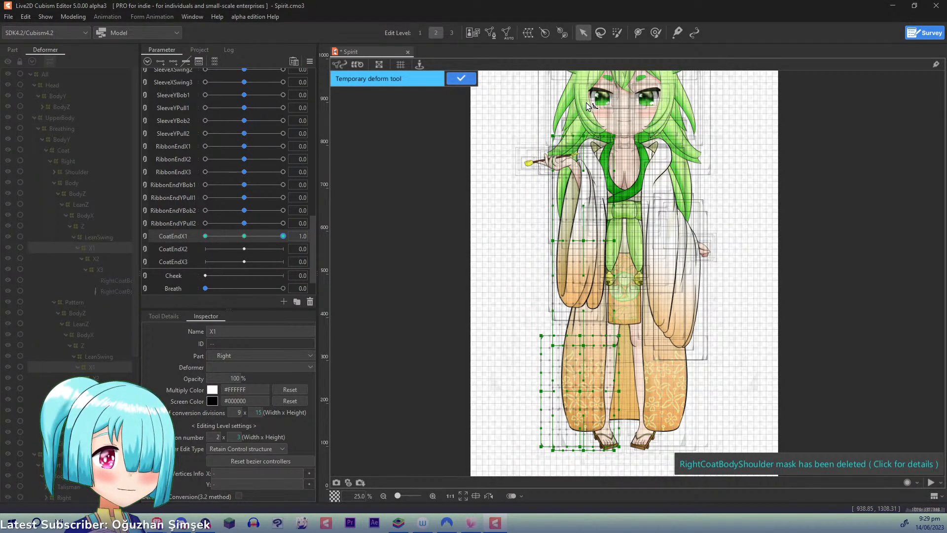
pyautogui.click(589, 291)
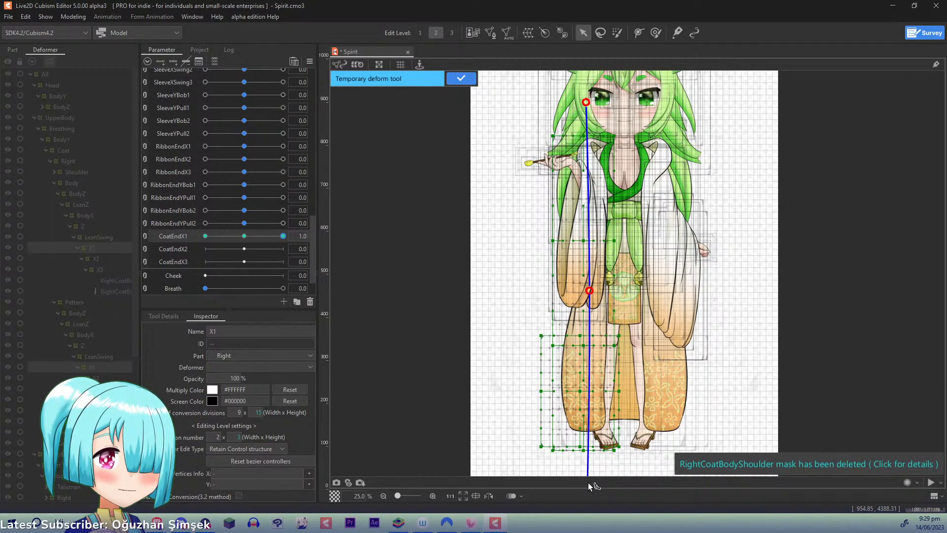
pyautogui.moveTo(589, 482); pyautogui.dragTo(615, 476)
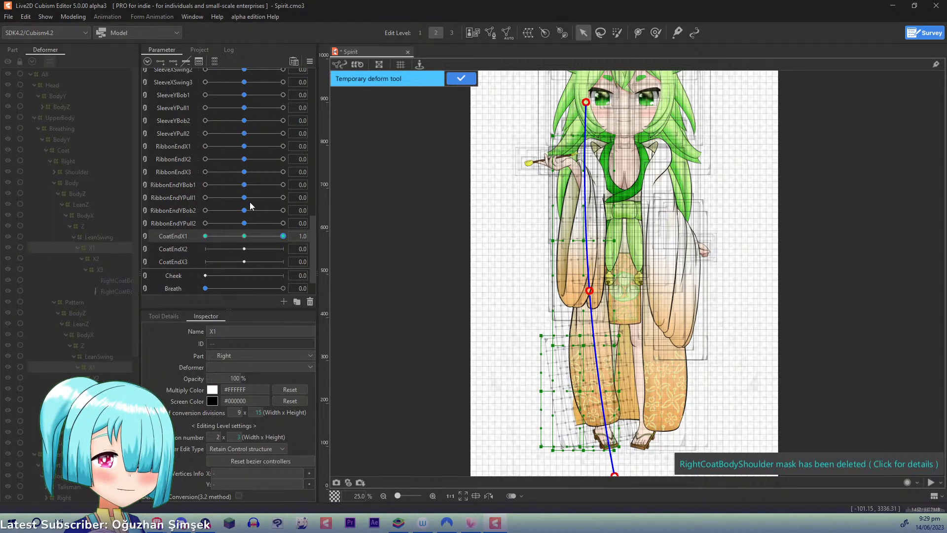
pyautogui.click(461, 80)
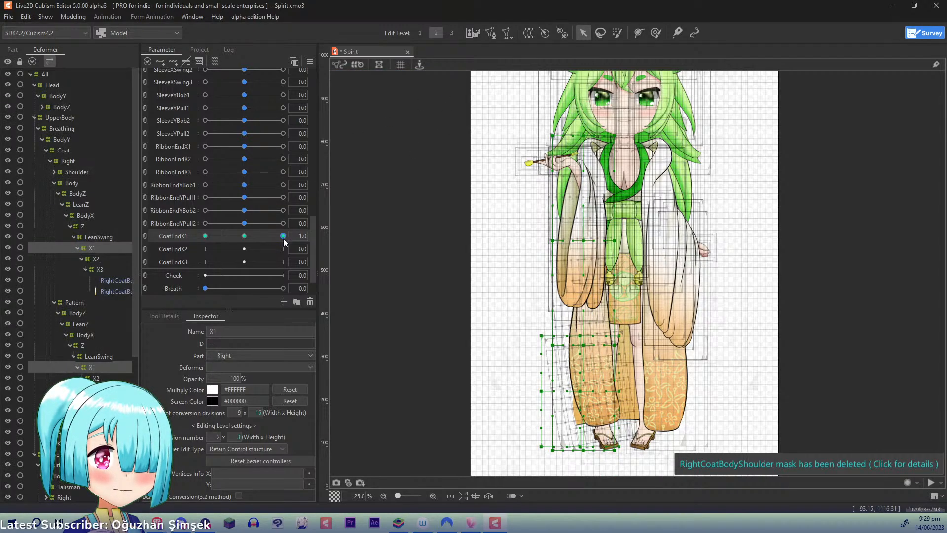
# - At CoatEndX1 -1.0, bend both X1 deformers along a three-point temporary deform path so the coat's lower end swings outward
pyautogui.moveTo(284, 239); pyautogui.dragTo(202, 238)
pyautogui.hotkey('ctrl', 't')
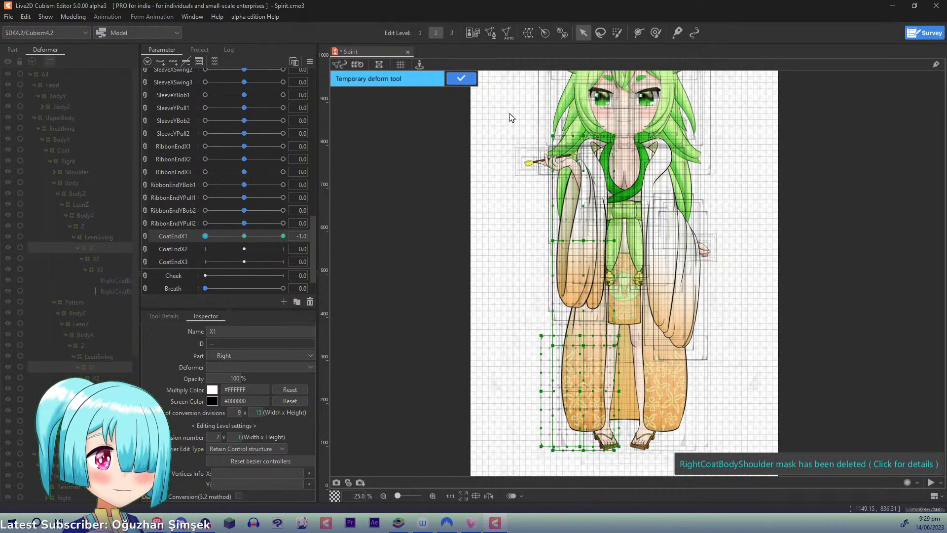
pyautogui.click(595, 104)
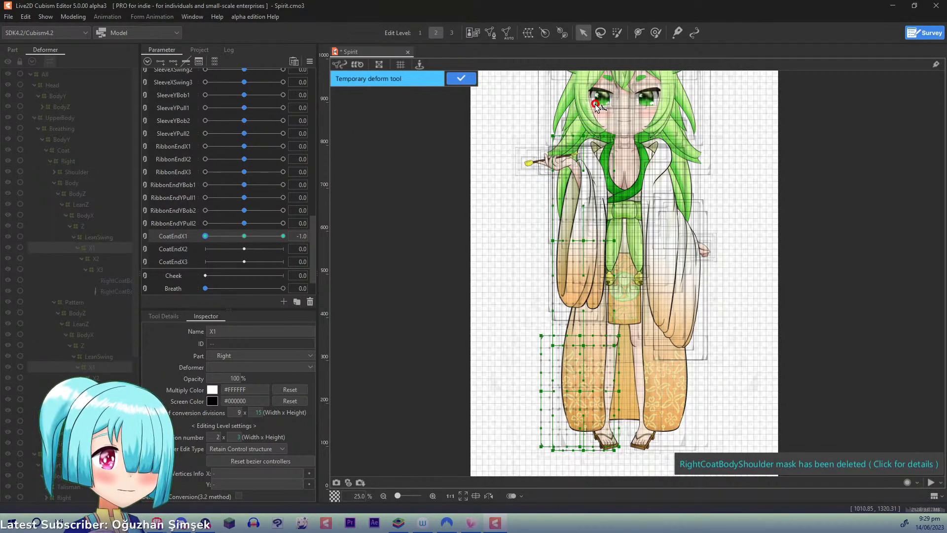
pyautogui.click(593, 293)
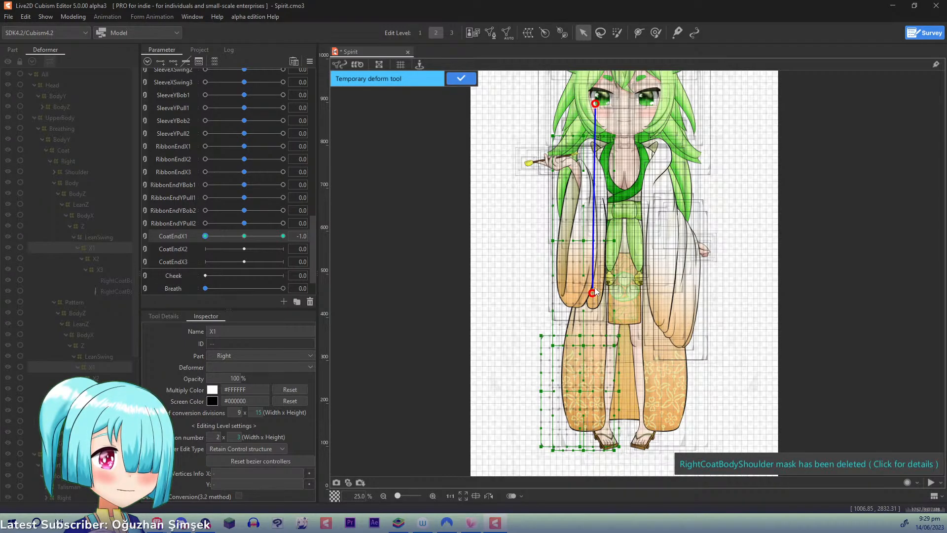
pyautogui.click(586, 470)
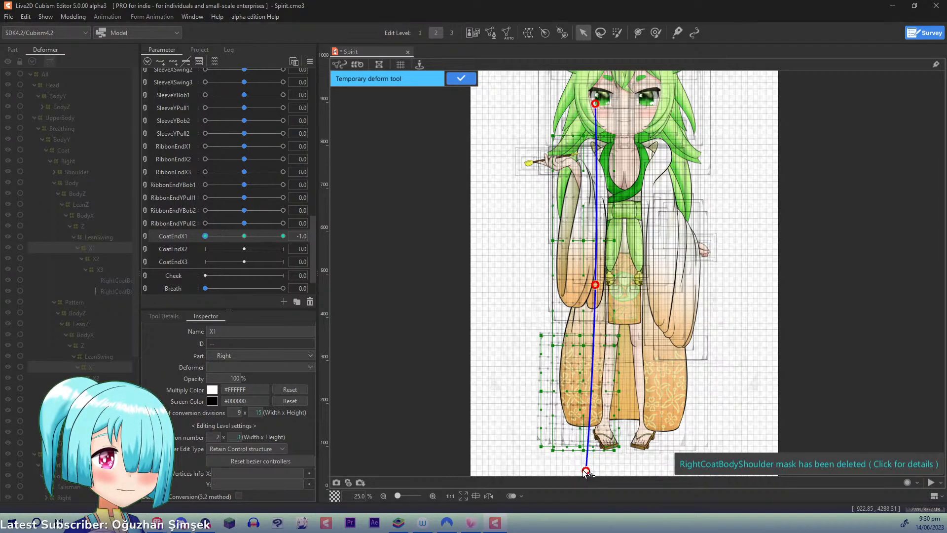
pyautogui.moveTo(586, 470); pyautogui.dragTo(575, 471)
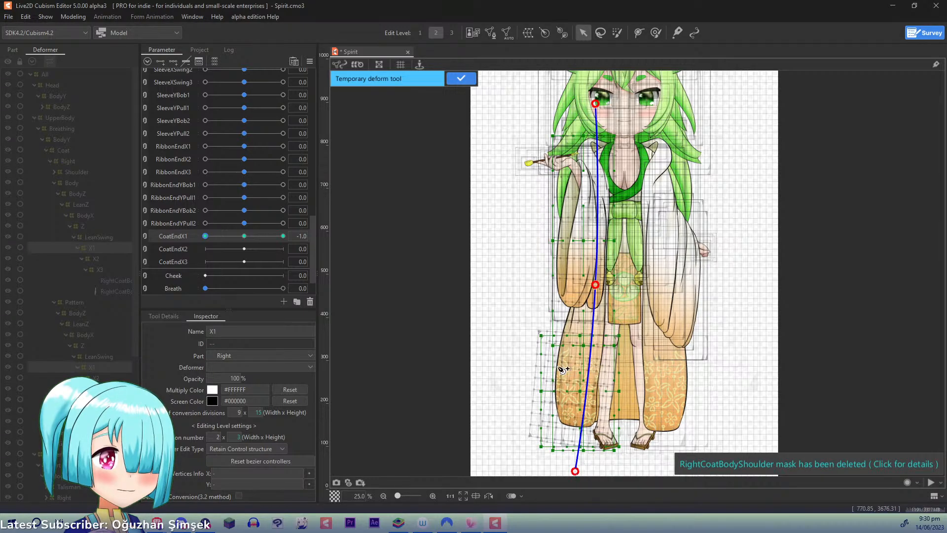
# - Compare the right coat's swing at CoatEndX1 -1.0 with its neutral pose
pyautogui.moveTo(214, 236); pyautogui.dragTo(150, 250)
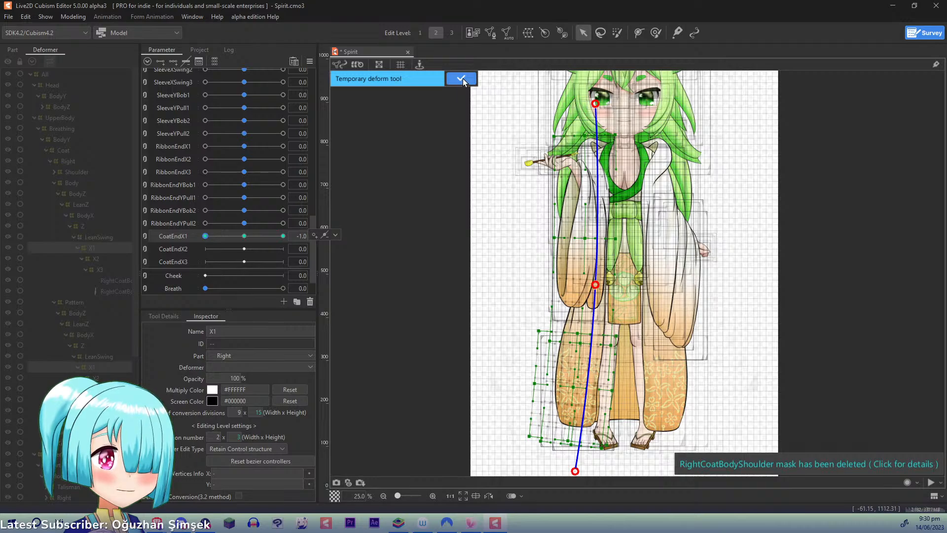
pyautogui.click(244, 236)
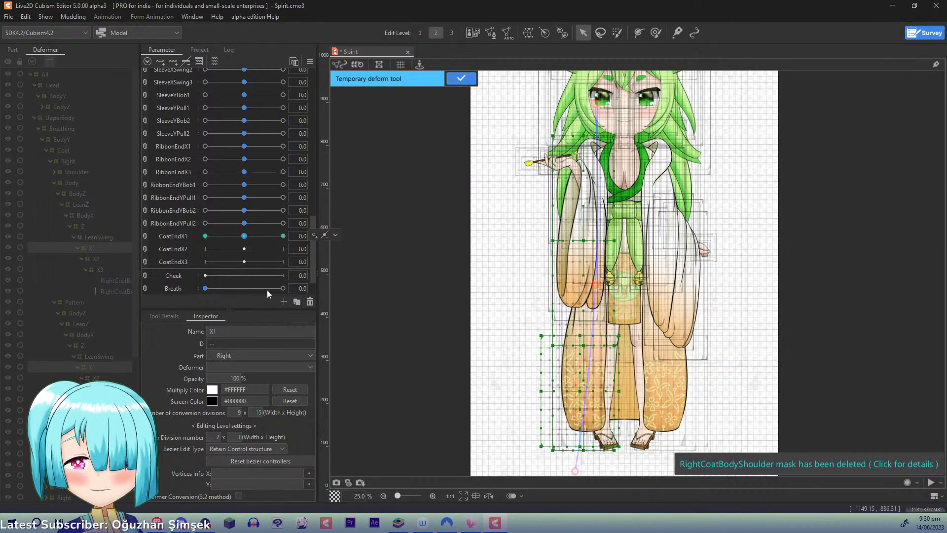
pyautogui.hotkey('ctrl', 'z')
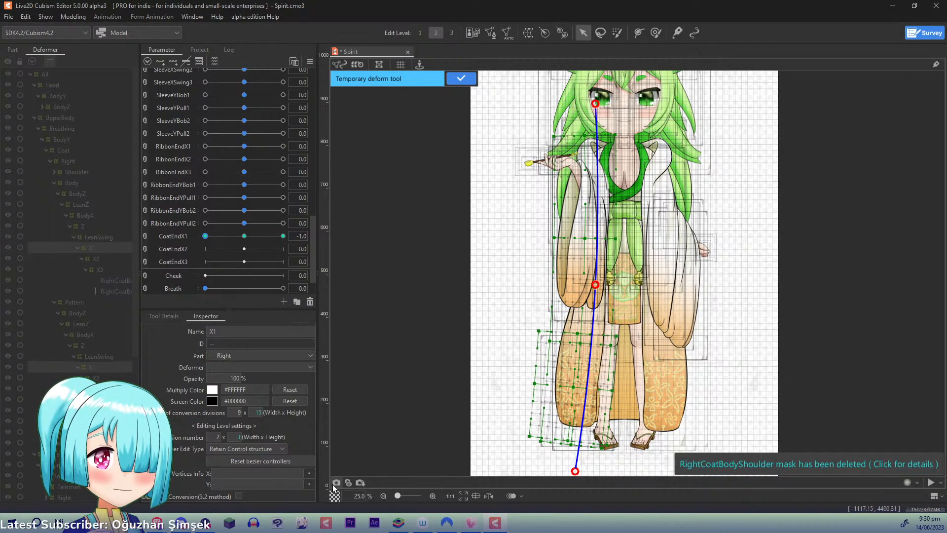
pyautogui.hotkey('ctrl', 'y')
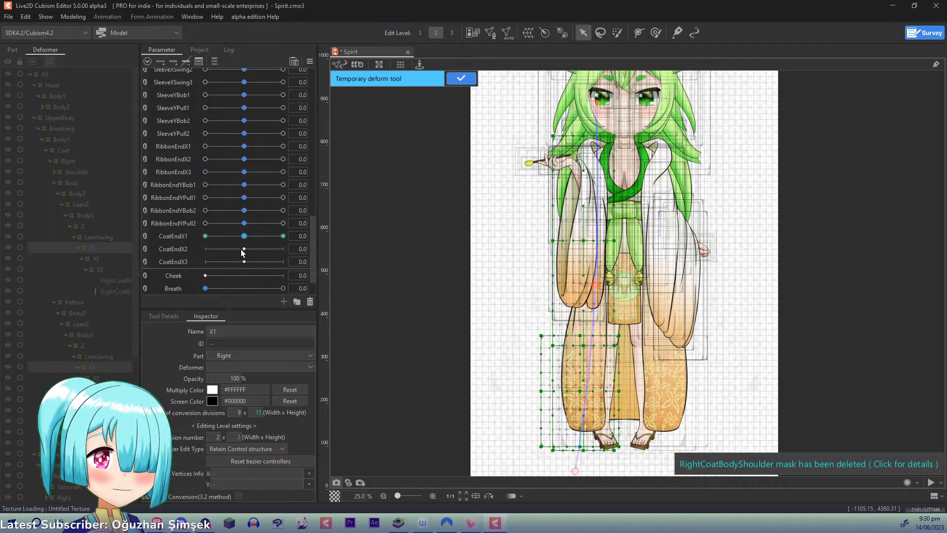
pyautogui.moveTo(242, 235); pyautogui.dragTo(183, 227)
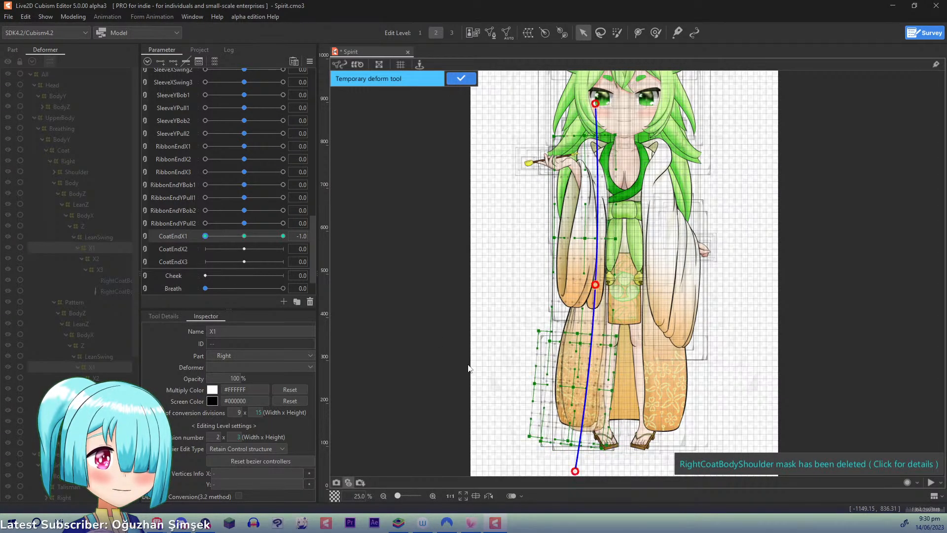
# - Fine-tune the lower end of the X1 deform path at CoatEndX1 -1.0 and apply the temporary deformation
pyautogui.moveTo(572, 475); pyautogui.dragTo(575, 476)
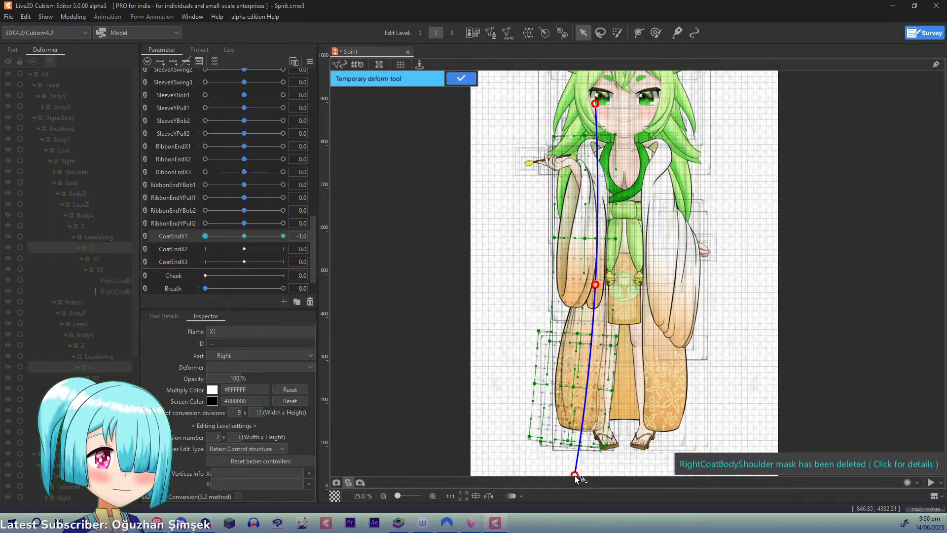
pyautogui.moveTo(206, 236); pyautogui.dragTo(304, 254)
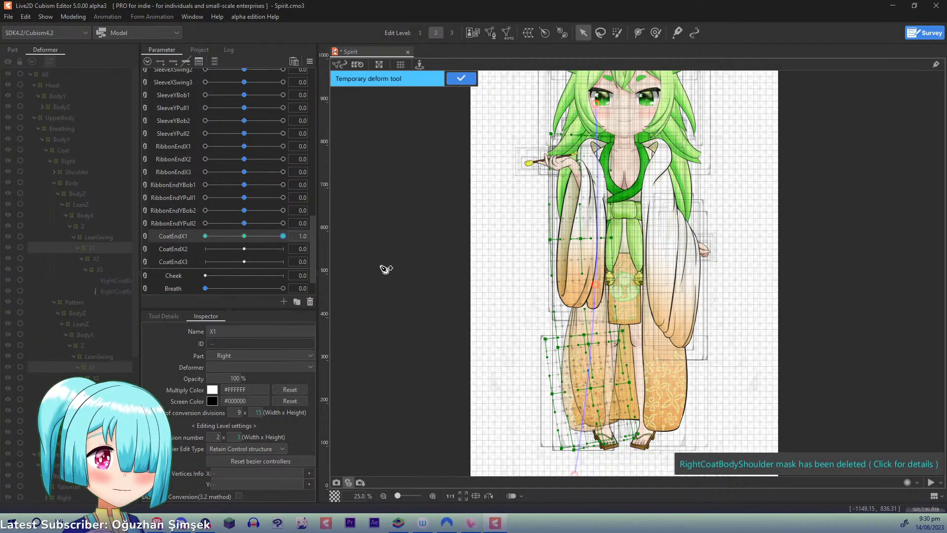
pyautogui.click(460, 77)
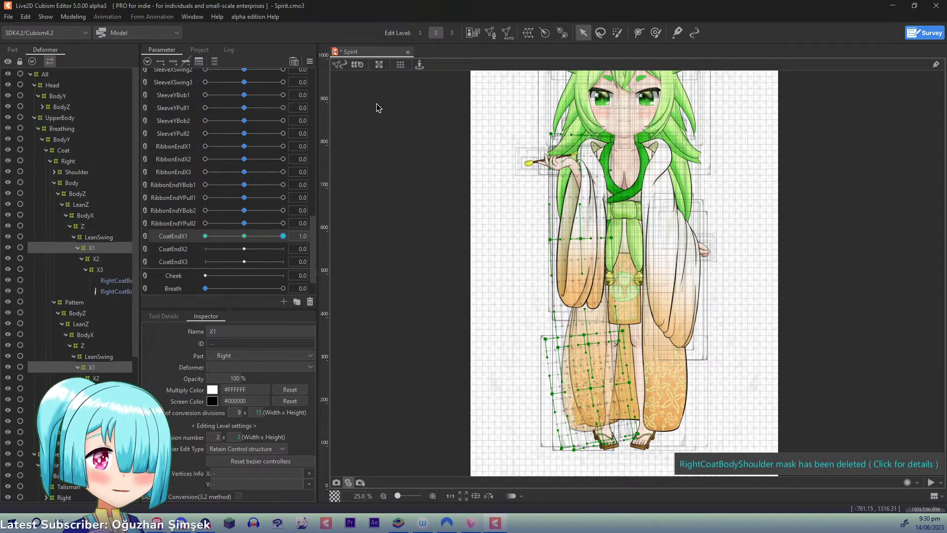
# - At CoatEndX1 1.0, adjust both X1 deformers by pulling the lower end of a three-point temporary deform path, and apply it
pyautogui.press('t')
pyautogui.click(586, 99)
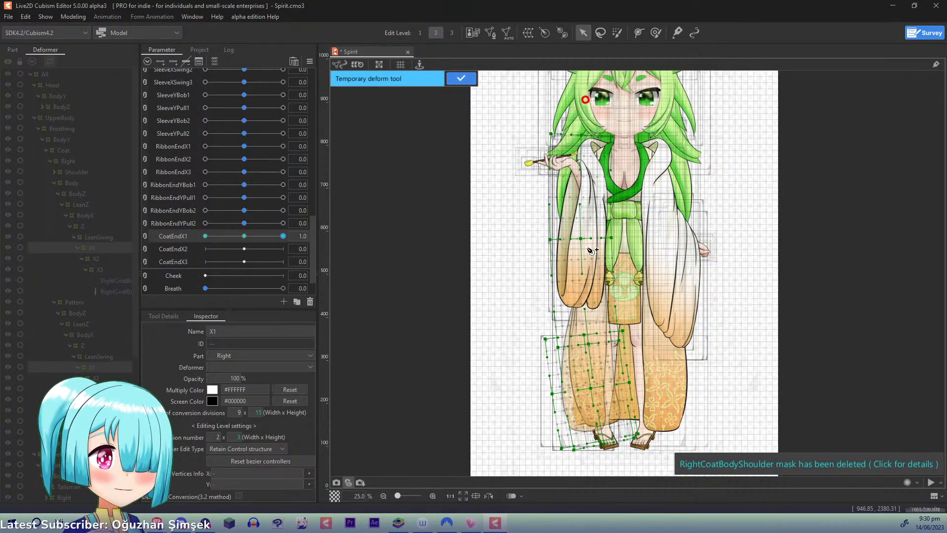
pyautogui.click(592, 280)
pyautogui.click(611, 474)
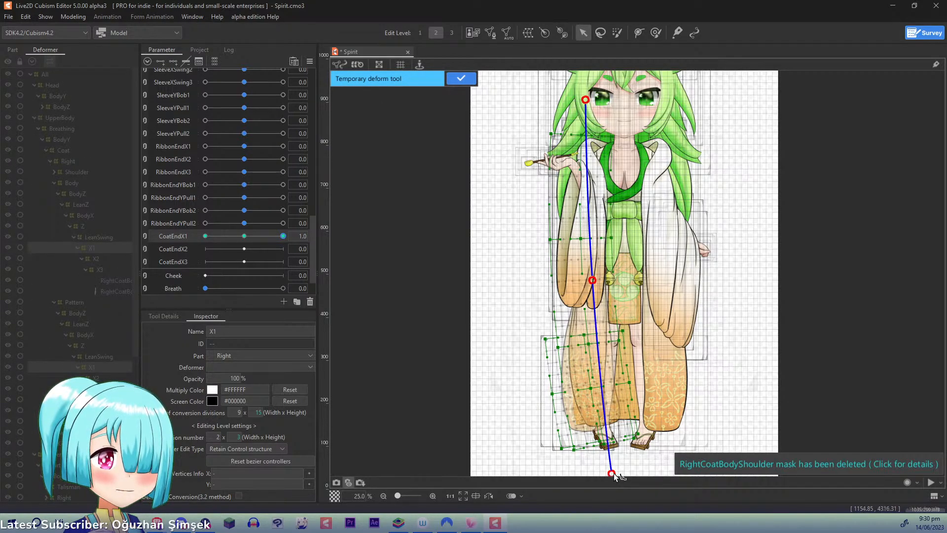
pyautogui.moveTo(614, 475); pyautogui.dragTo(615, 485)
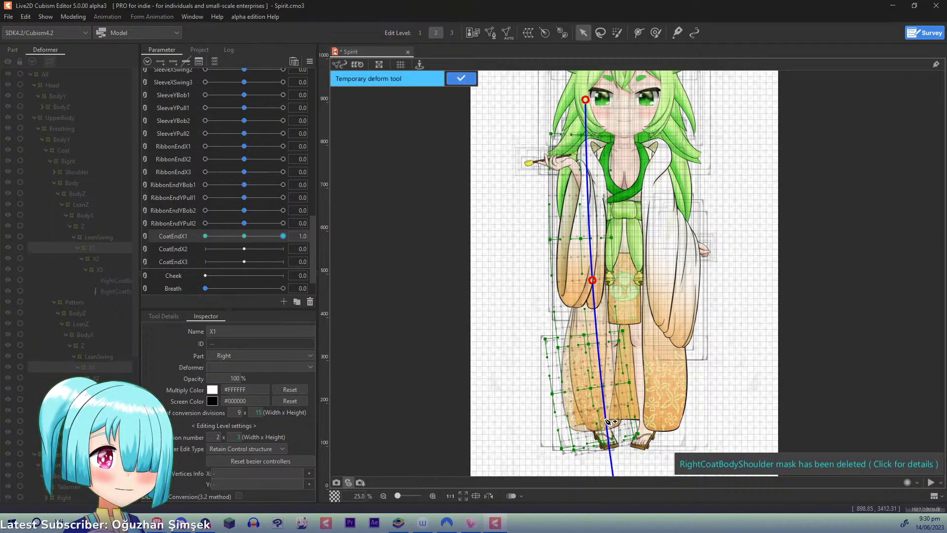
pyautogui.moveTo(610, 455); pyautogui.dragTo(601, 415)
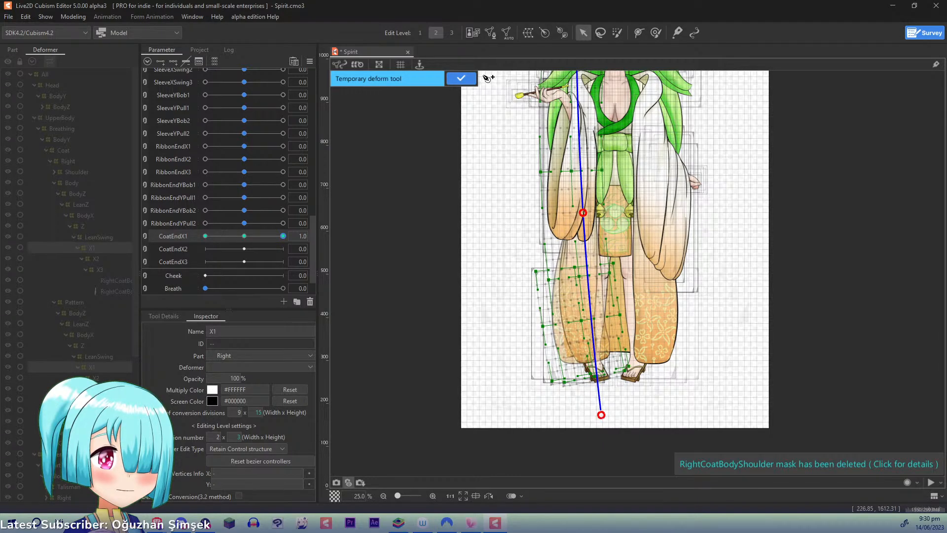
pyautogui.click(461, 78)
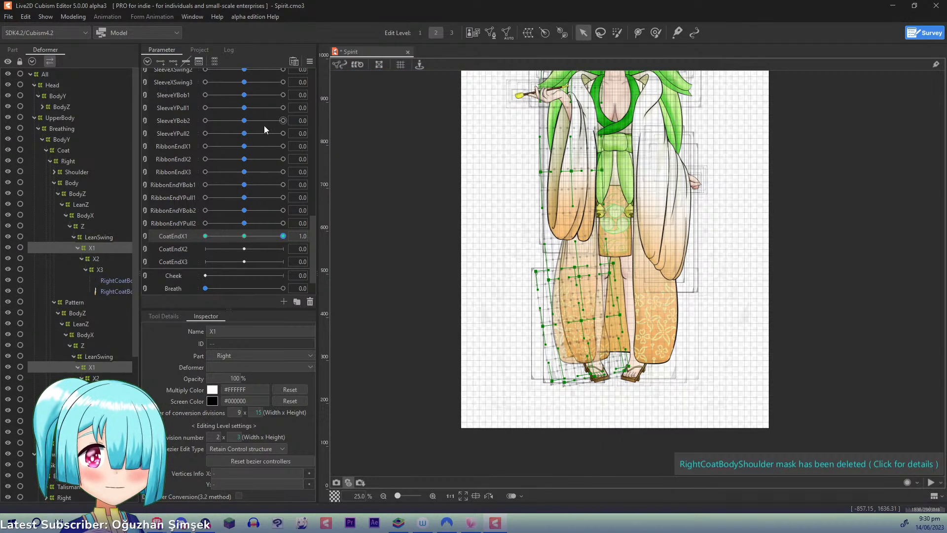
# - With CoatEndX1 back at 0.0, give the X2 deformers of the right coat's Body and Pattern three keys on CoatEndX2
pyautogui.click(244, 236)
pyautogui.click(99, 259)
pyautogui.keyDown('ctrl'); pyautogui.click(96, 378); pyautogui.keyUp('ctrl')
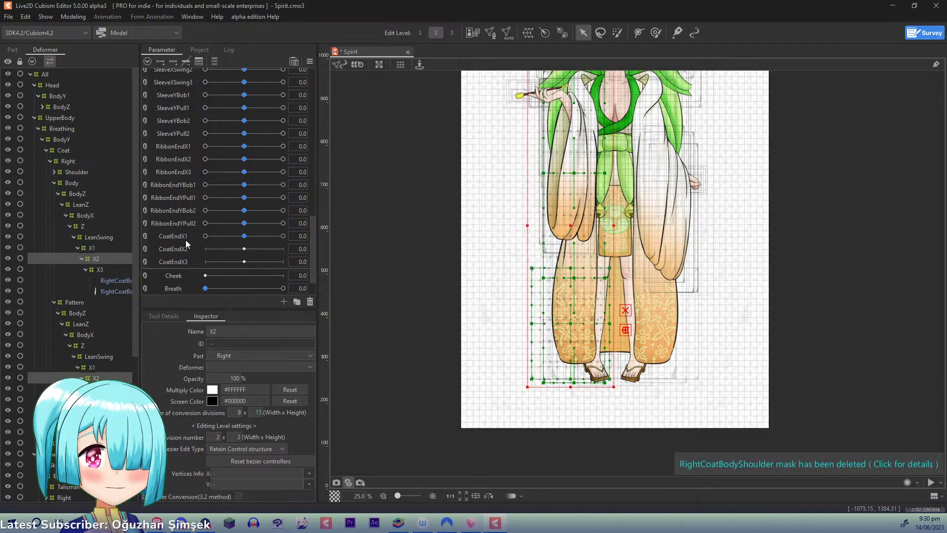
pyautogui.click(186, 247)
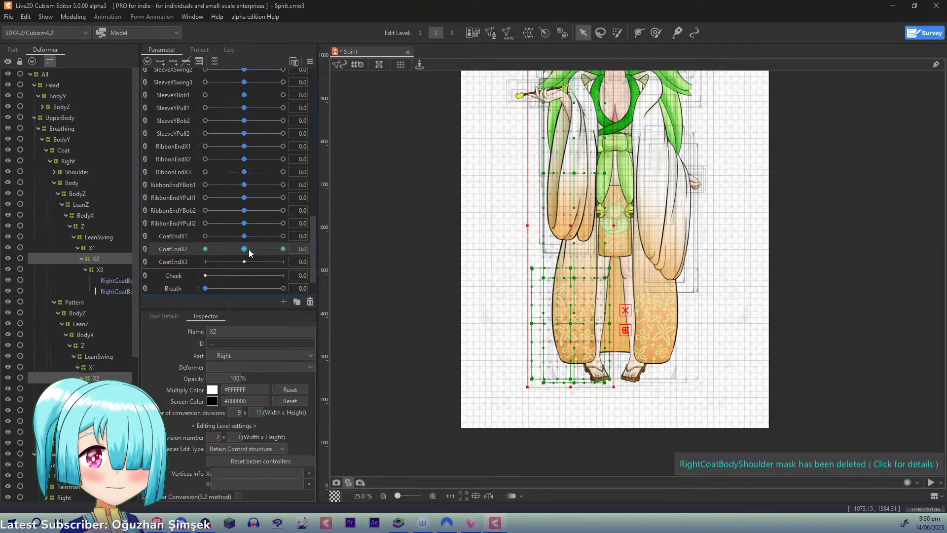
# - At CoatEndX2 1.0, place a three-point temporary deform path down the right coat, from the face to below the feet
pyautogui.moveTo(248, 250); pyautogui.dragTo(292, 248)
pyautogui.hotkey('ctrl', 't')
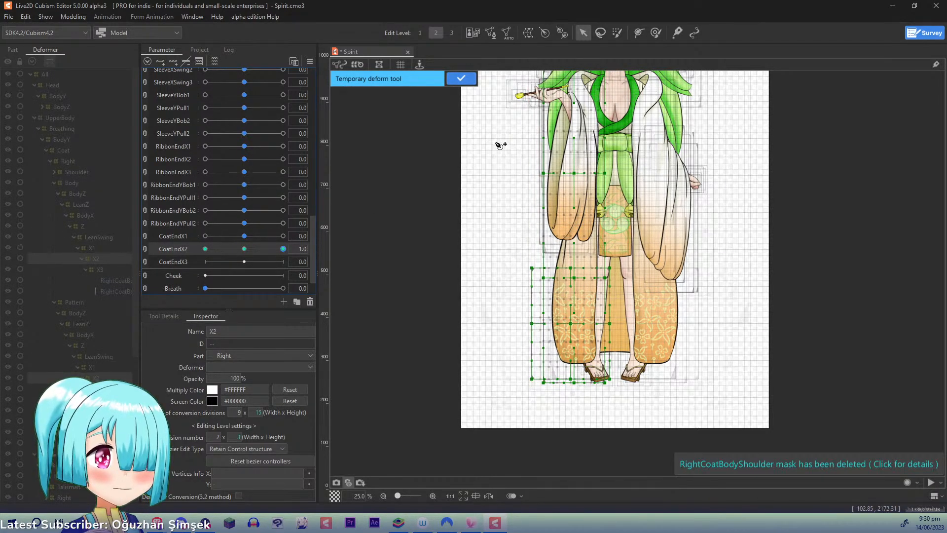
pyautogui.moveTo(496, 143); pyautogui.dragTo(491, 165)
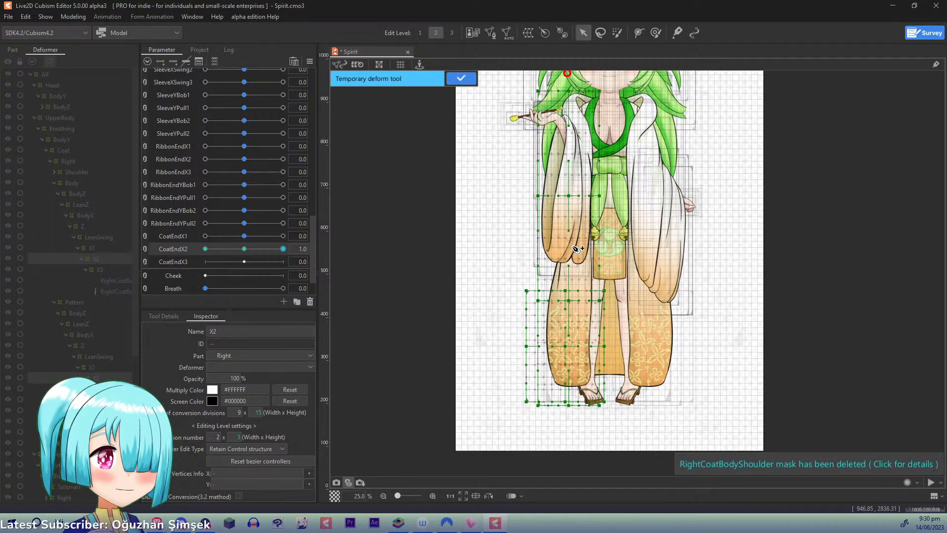
pyautogui.click(571, 305)
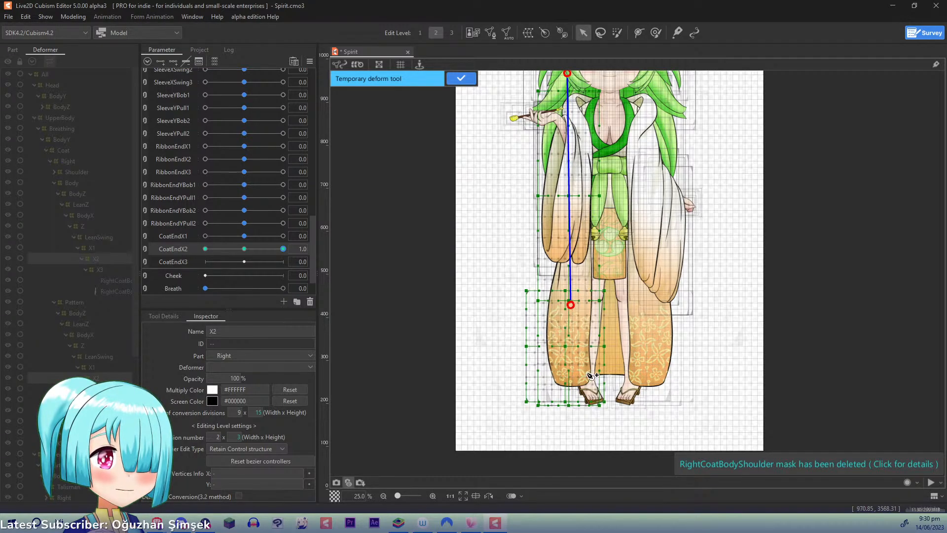
pyautogui.hotkey('ctrl', 'z')
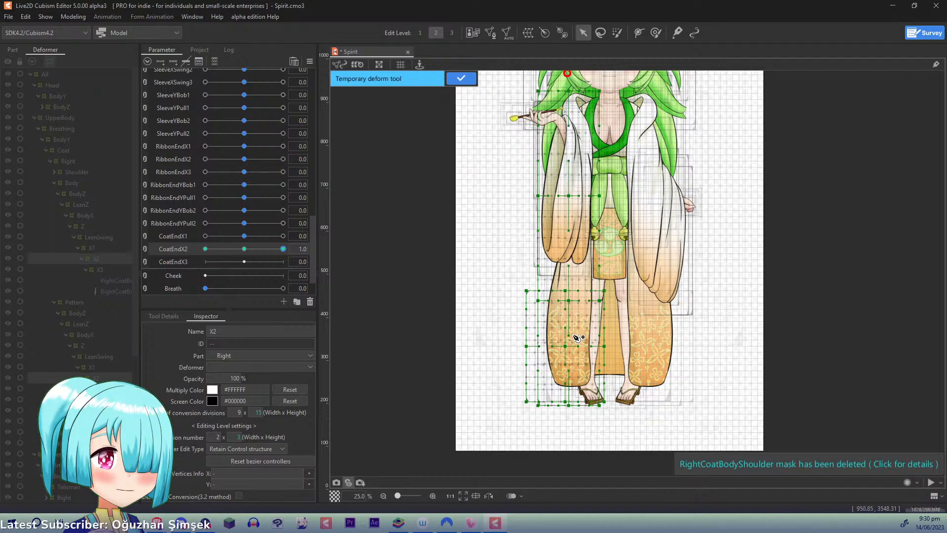
pyautogui.click(571, 325)
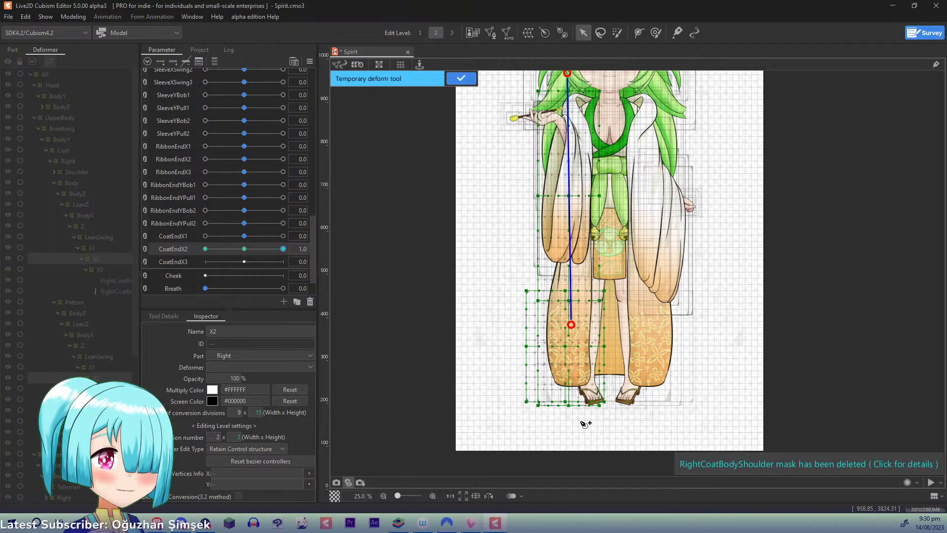
pyautogui.click(574, 439)
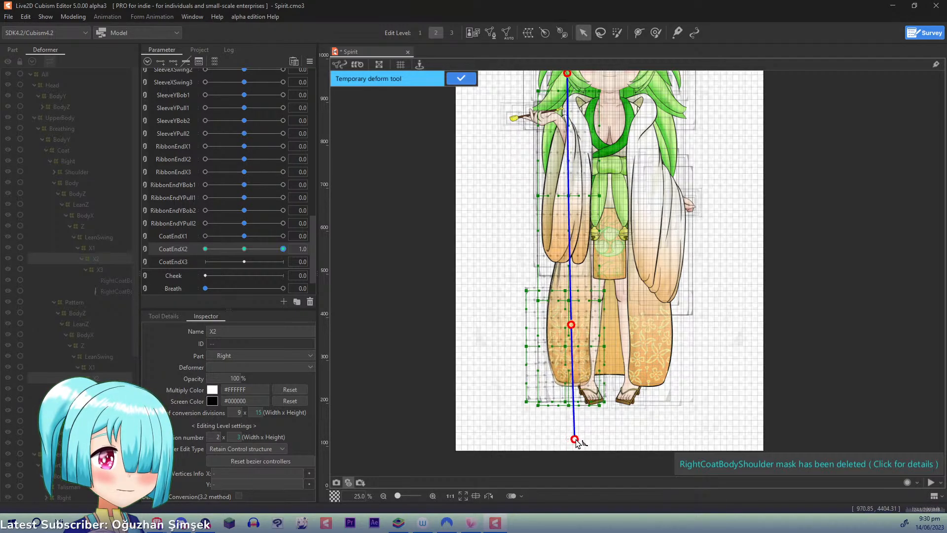
# - Try to swing the coat inward by moving the points of the three-point X2 path, and undo those moves
pyautogui.moveTo(574, 439); pyautogui.dragTo(593, 441)
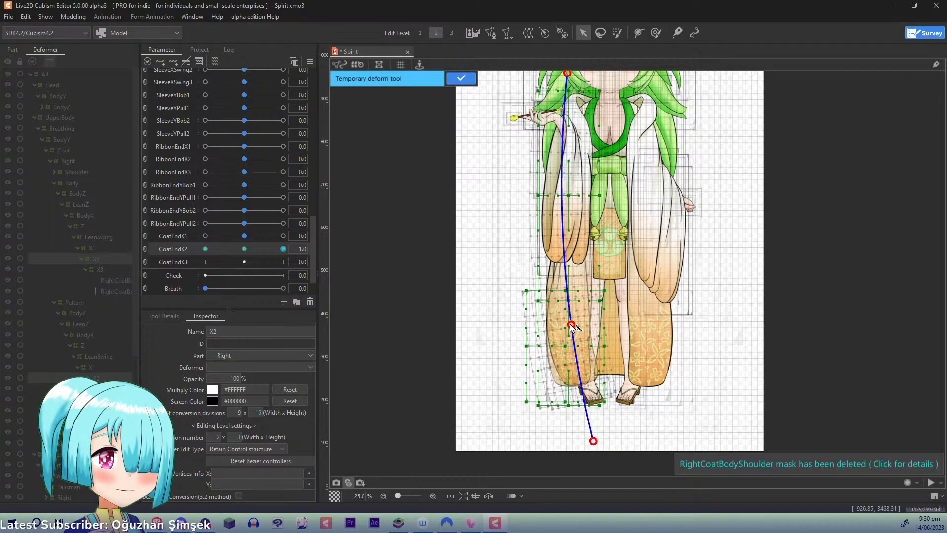
pyautogui.moveTo(572, 326); pyautogui.dragTo(574, 327)
pyautogui.moveTo(574, 325); pyautogui.dragTo(576, 325)
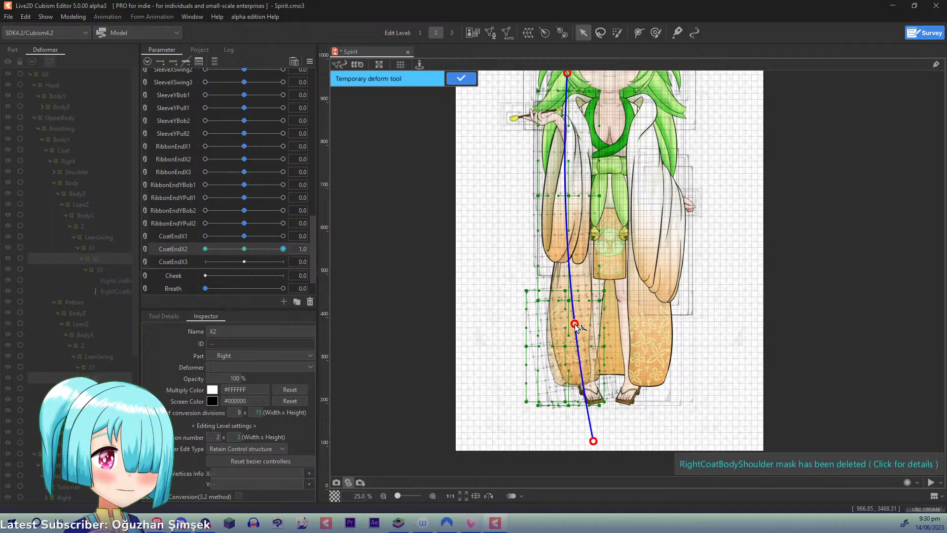
pyautogui.moveTo(665, 164); pyautogui.dragTo(652, 228)
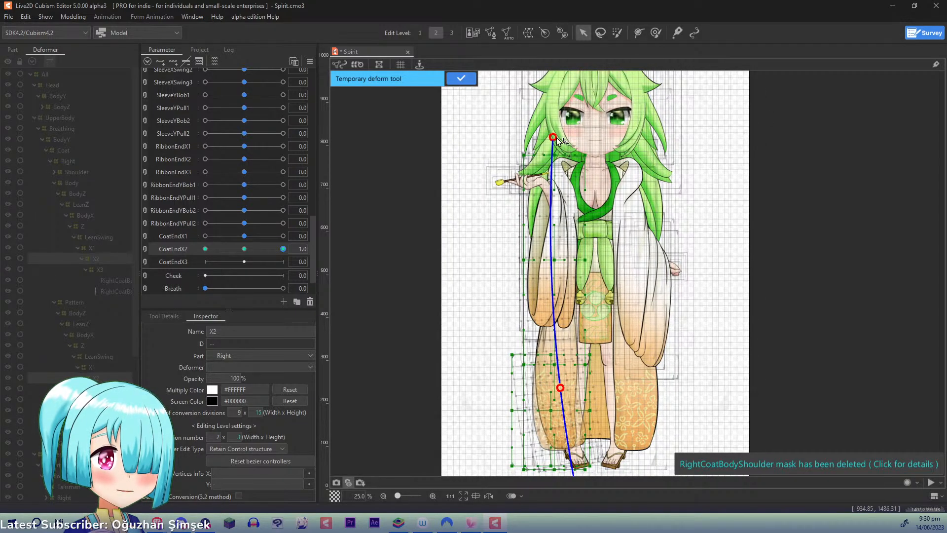
pyautogui.moveTo(555, 138); pyautogui.dragTo(572, 142)
pyautogui.hotkey('ctrl', 'z')
pyautogui.hotkey('ctrl', 'z')
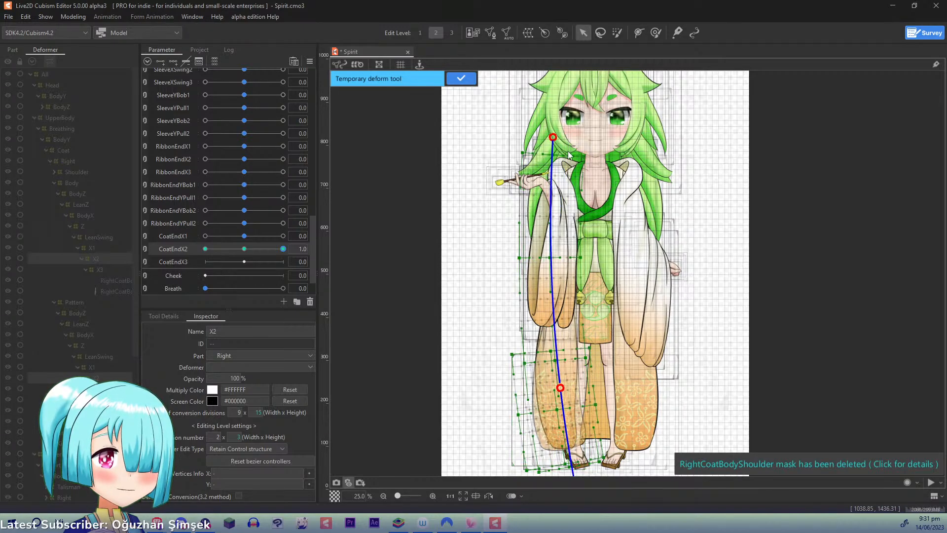
pyautogui.hotkey('ctrl', 'z')
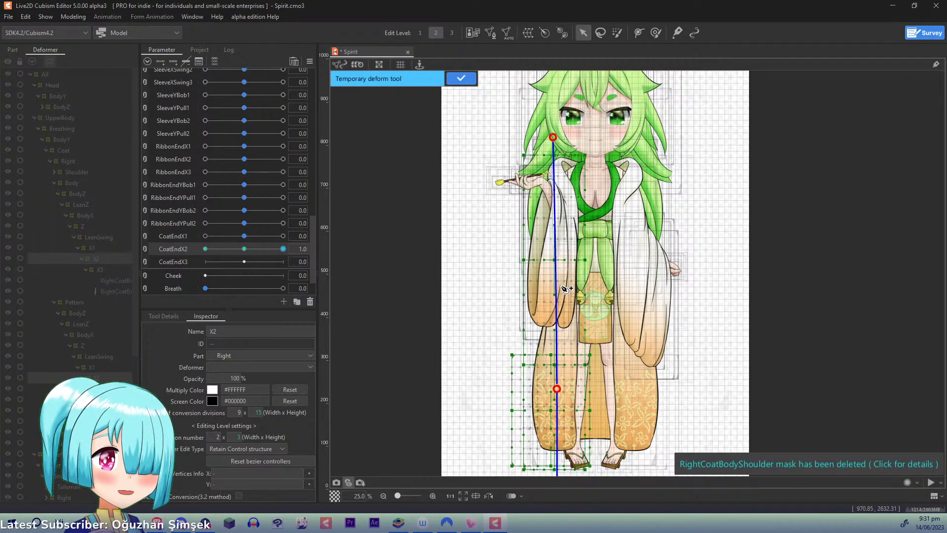
pyautogui.moveTo(608, 330); pyautogui.dragTo(618, 246)
pyautogui.hotkey('ctrl', 'z')
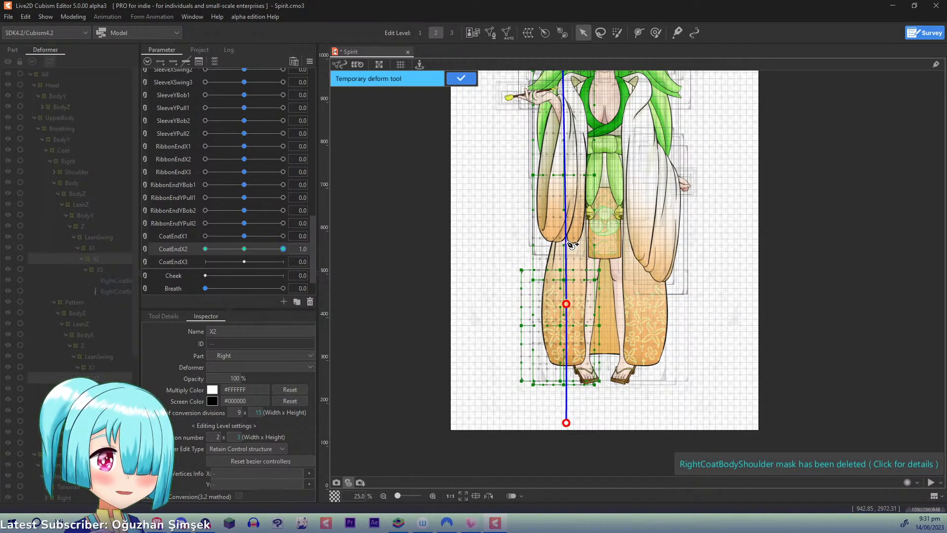
# - Add a path point near the sleeve's lower end, swing the coat's lower end inward at CoatEndX2 1.0, and apply the deformation
pyautogui.click(566, 239)
pyautogui.moveTo(567, 423); pyautogui.dragTo(597, 421)
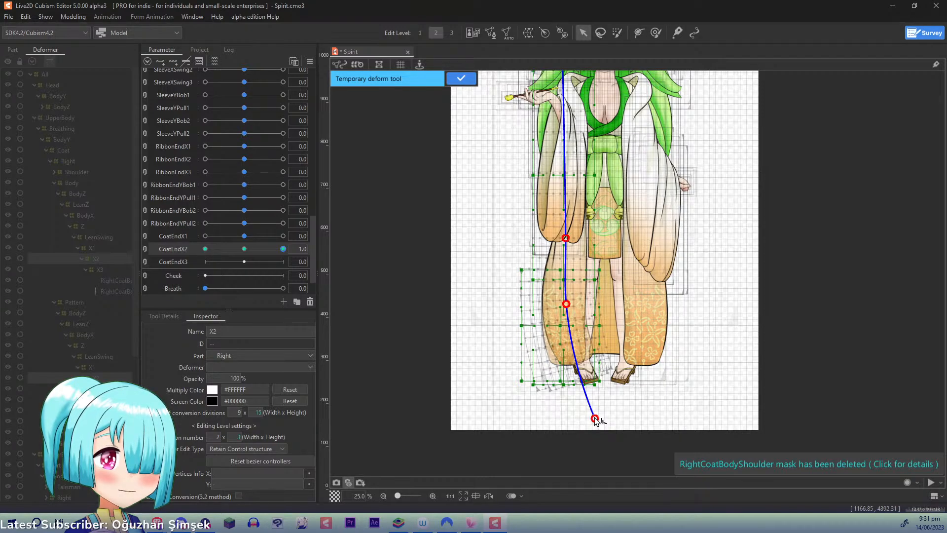
pyautogui.moveTo(596, 420); pyautogui.dragTo(597, 417)
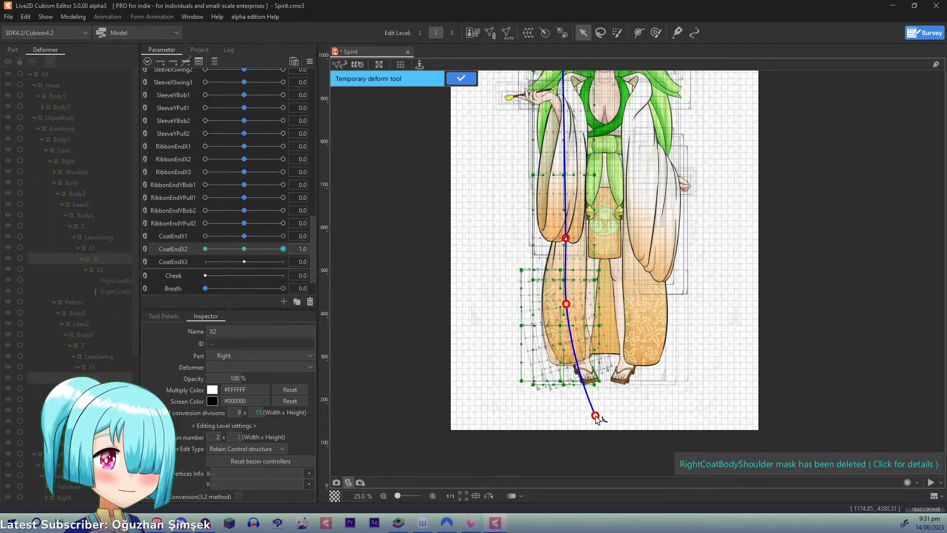
pyautogui.click(459, 80)
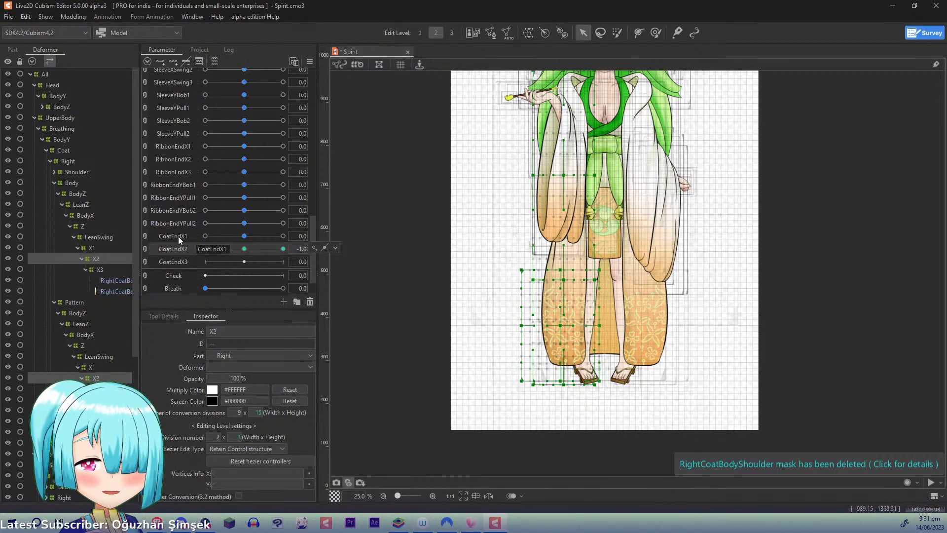
# - At CoatEndX2 -1.0, bend both X2 deformers along a four-point temporary deform path so the coat's lower end swings outward, and apply it
pyautogui.hotkey('ctrl', 't')
pyautogui.moveTo(480, 182); pyautogui.dragTo(452, 245)
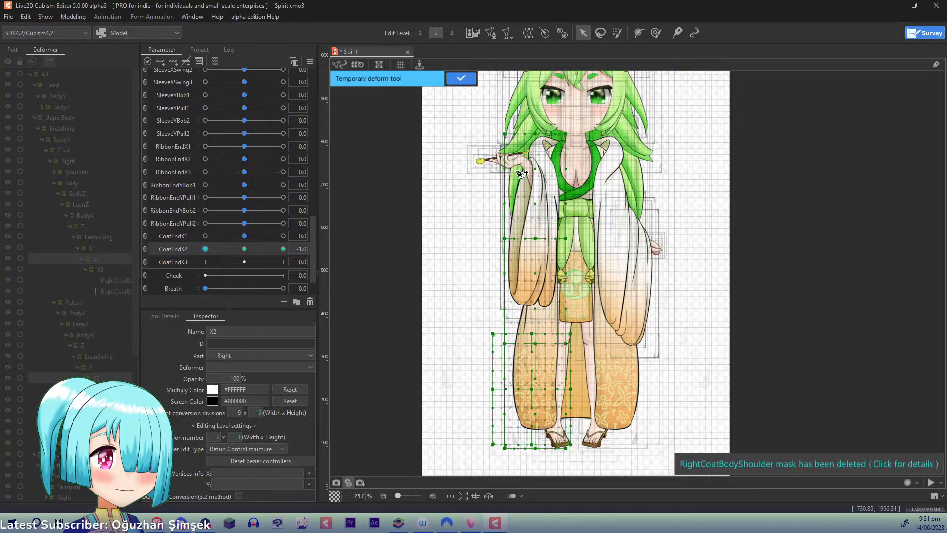
pyautogui.click(538, 99)
pyautogui.click(542, 273)
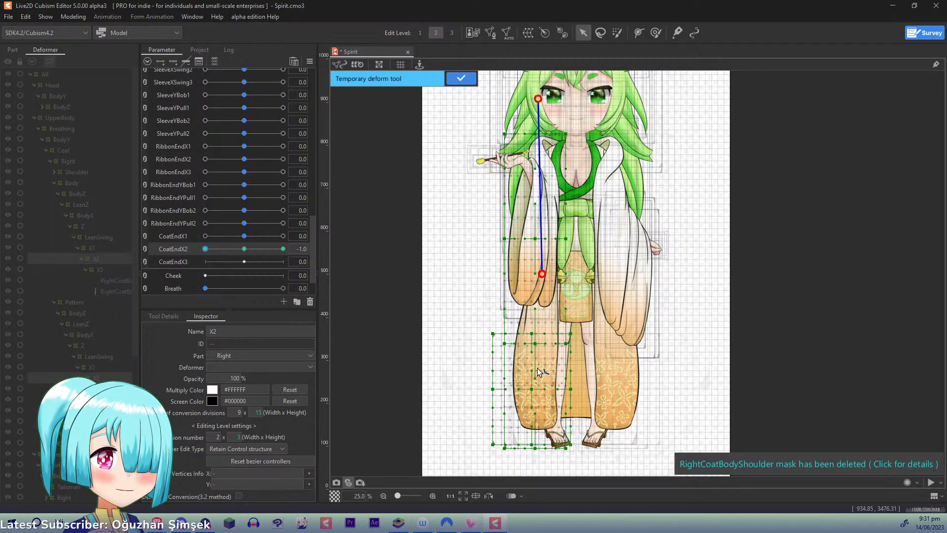
pyautogui.click(541, 371)
pyautogui.scroll(-3, 541, 371)
pyautogui.click(543, 437)
pyautogui.moveTo(543, 437); pyautogui.dragTo(507, 431)
pyautogui.click(460, 79)
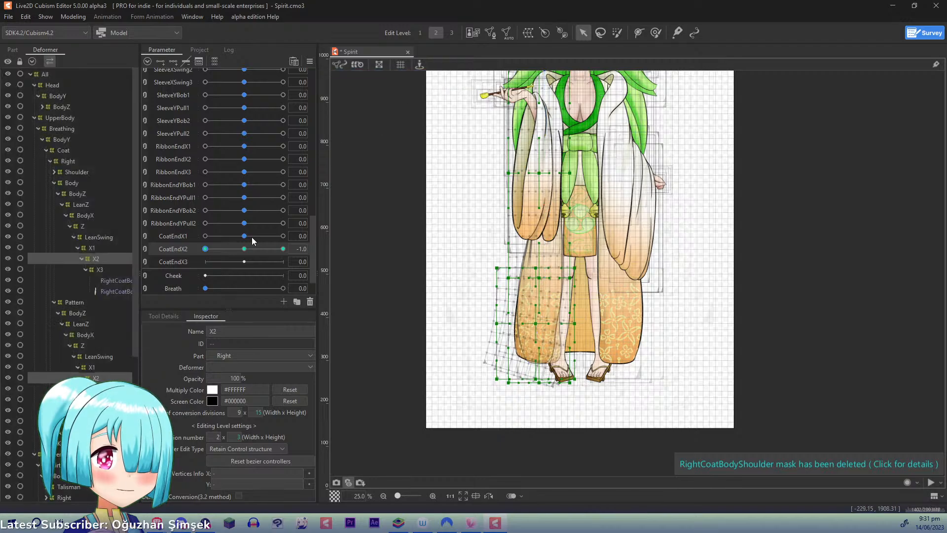
# - With CoatEndX2 back at 0.0, give the X3 deformers of the right coat's Body and Pattern three keys on CoatEndX3
pyautogui.click(244, 248)
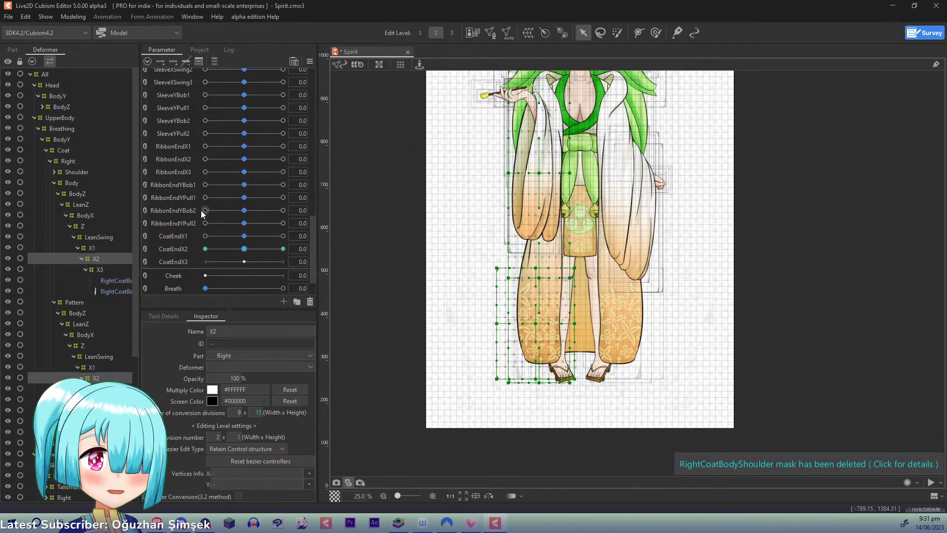
pyautogui.click(104, 270)
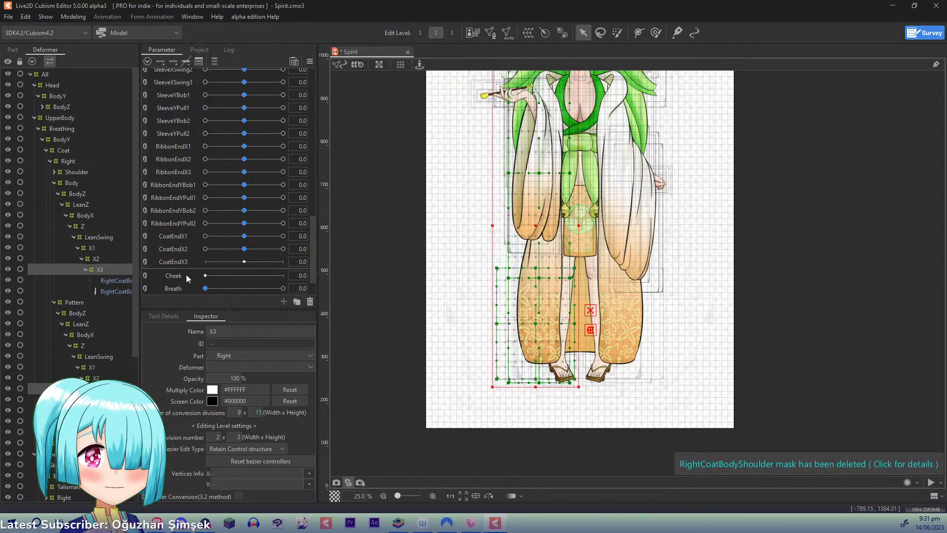
pyautogui.click(181, 61)
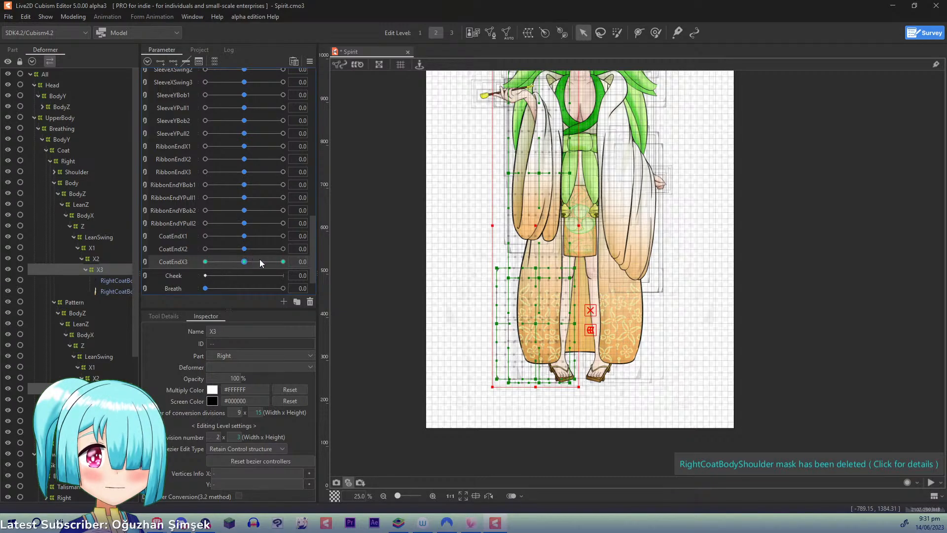
# - At CoatEndX3 1.0, place temporary deform path points at the face, the sleeve's lower end and the coat's lower part
pyautogui.click(283, 262)
pyautogui.hotkey('ctrl', 't')
pyautogui.moveTo(439, 183); pyautogui.dragTo(416, 262)
pyautogui.click(522, 115)
pyautogui.click(520, 288)
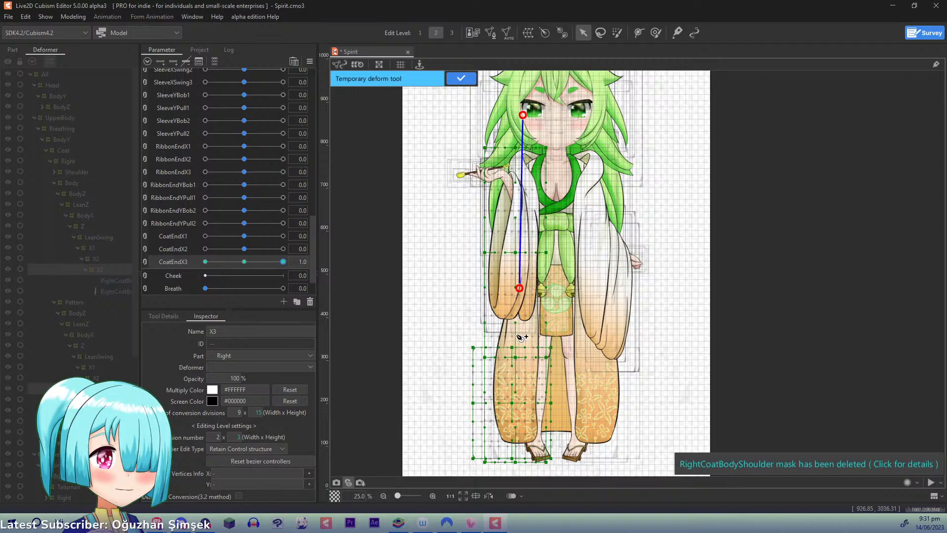
pyautogui.click(519, 414)
pyautogui.moveTo(520, 414); pyautogui.dragTo(537, 315)
# - Try to swing the coat's lower end inward from a path point below the feet, and undo the swing and that point
pyautogui.click(533, 418)
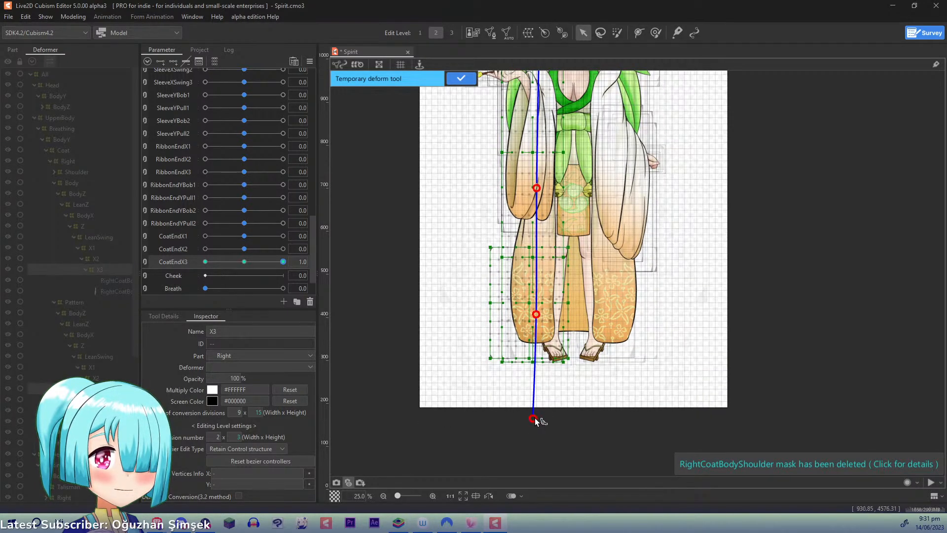
pyautogui.moveTo(535, 418); pyautogui.dragTo(558, 414)
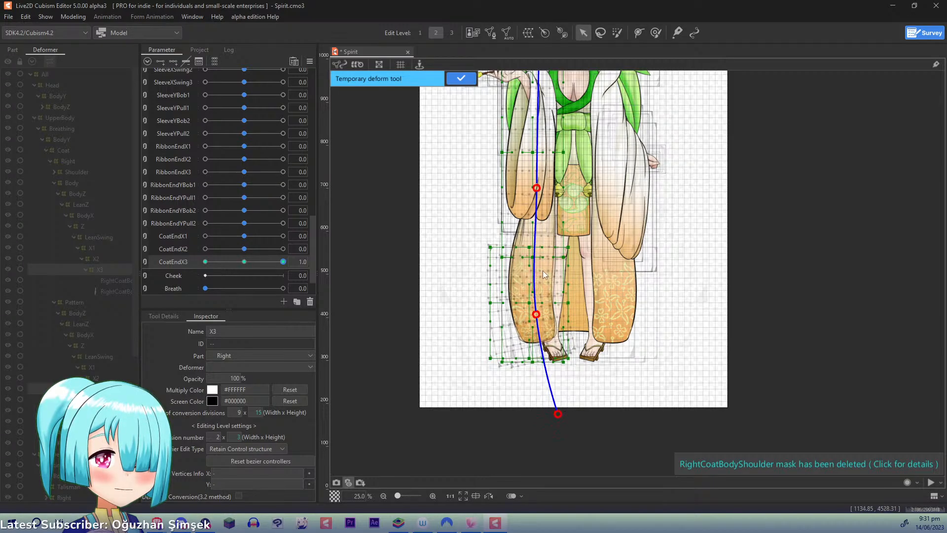
pyautogui.hotkey('ctrl', 'z')
pyautogui.hotkey('ctrl', 'z')
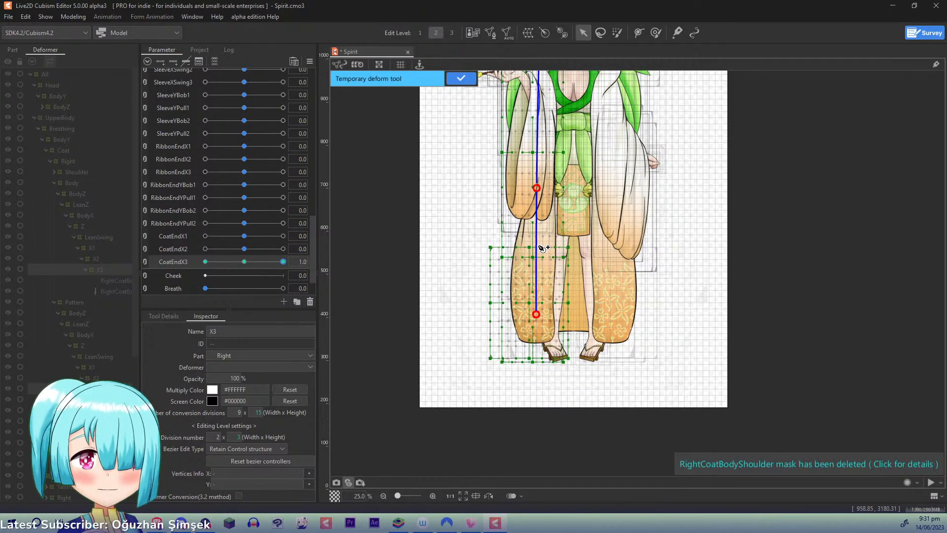
pyautogui.click(537, 236)
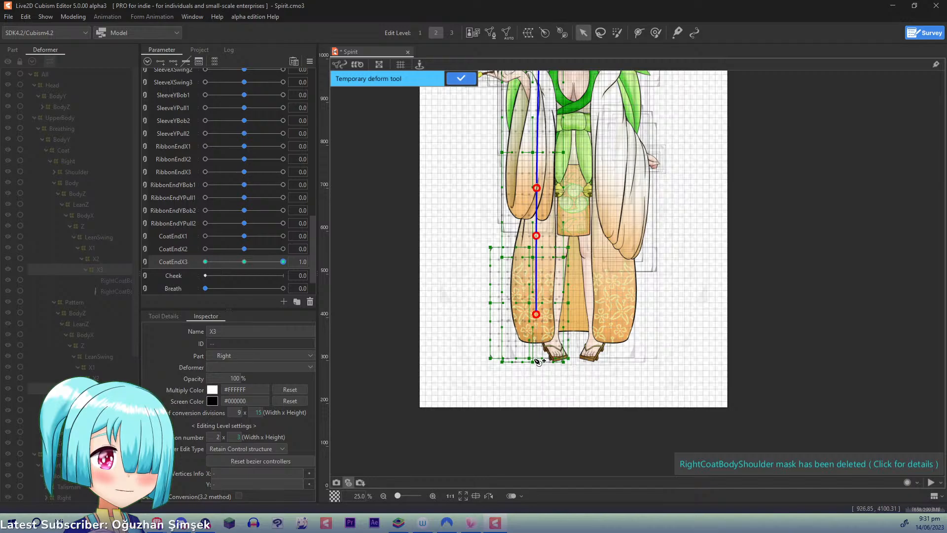
pyautogui.click(538, 400)
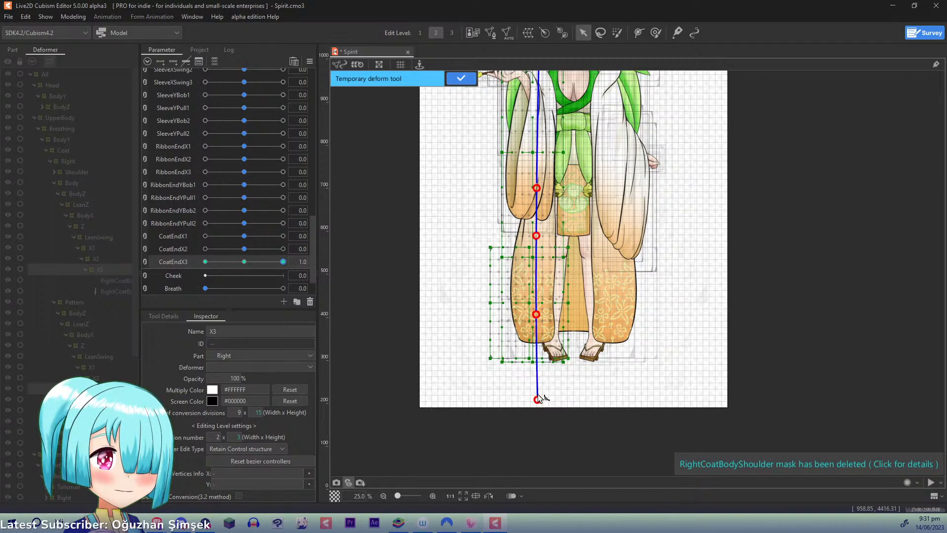
pyautogui.moveTo(538, 400); pyautogui.dragTo(565, 392)
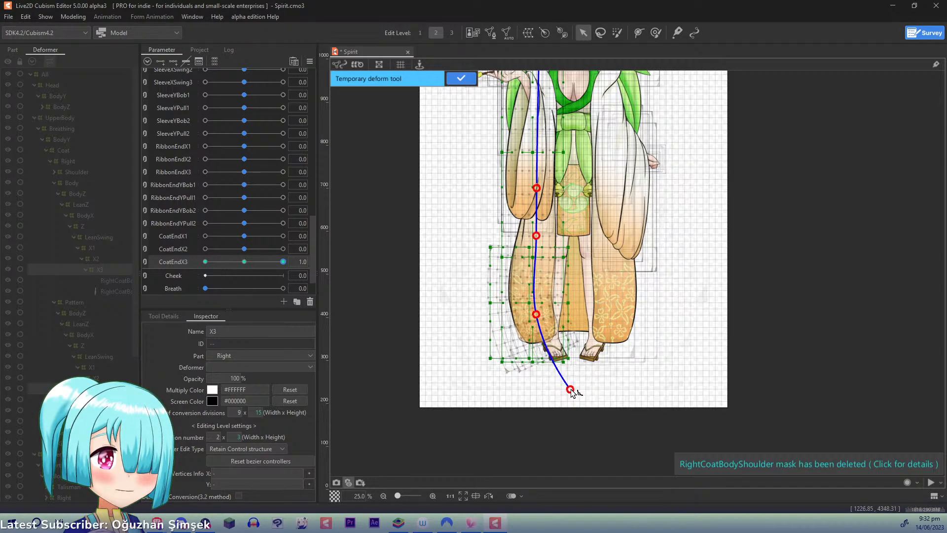
pyautogui.hotkey('ctrl', 'z')
pyautogui.hotkey('ctrl', 'z')
pyautogui.hotkey('ctrl', 'z')
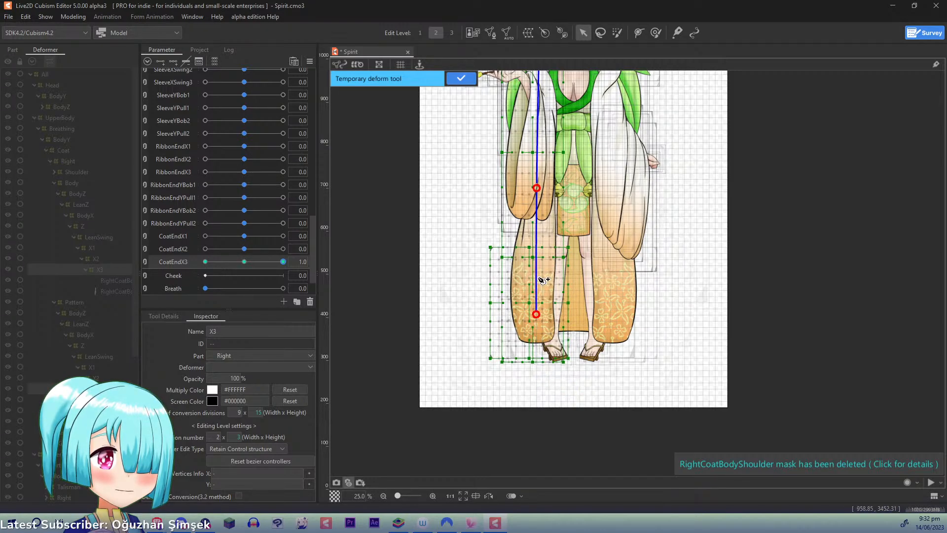
# - At CoatEndX3 1.0, add path points mid-coat and below the feet, bend both X3 deformers so the coat's lower end swings inward, and apply it
pyautogui.click(537, 283)
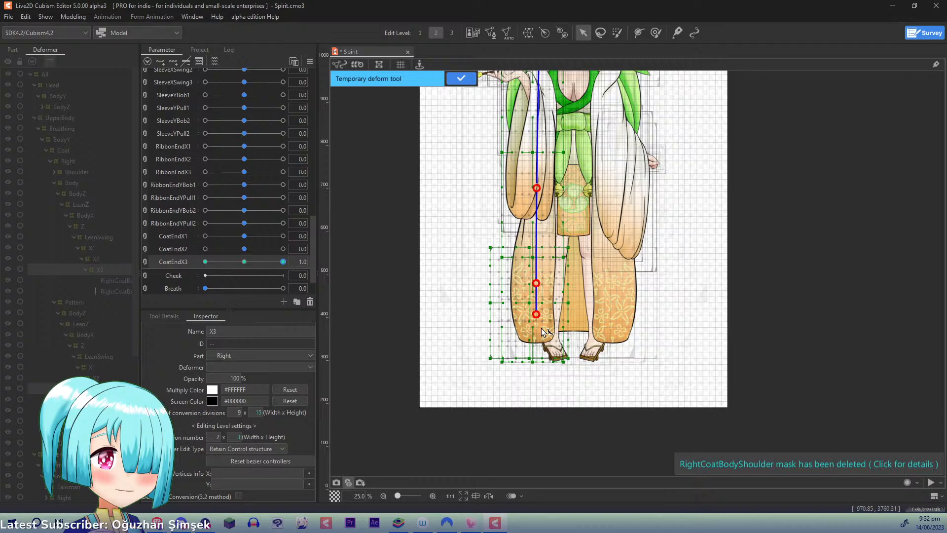
pyautogui.click(535, 380)
pyautogui.moveTo(535, 379); pyautogui.dragTo(568, 367)
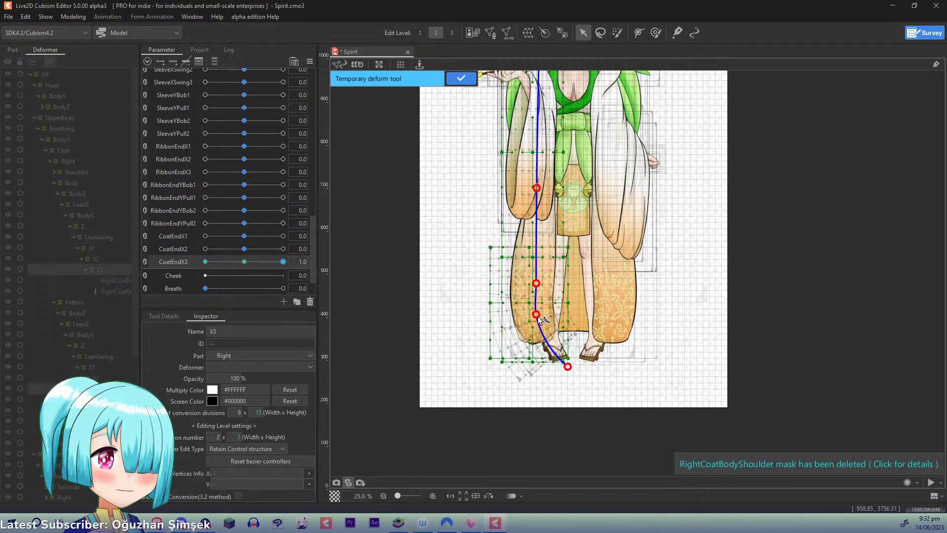
pyautogui.moveTo(538, 315); pyautogui.dragTo(538, 313)
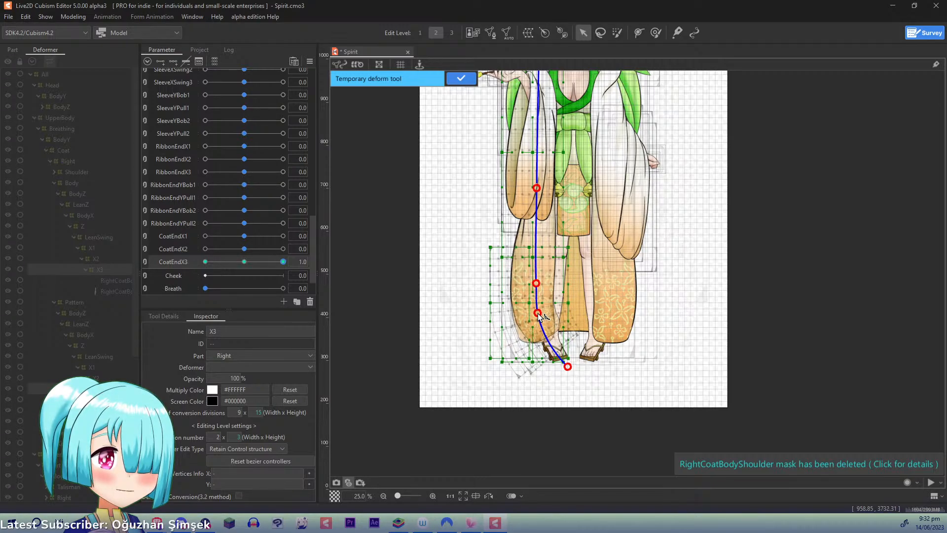
pyautogui.click(461, 79)
# - At CoatEndX3 -1.0, bend both X3 deformers along a four-point temporary deform path so the coat's lower end swings outward, and apply it
pyautogui.moveTo(268, 261); pyautogui.dragTo(150, 248)
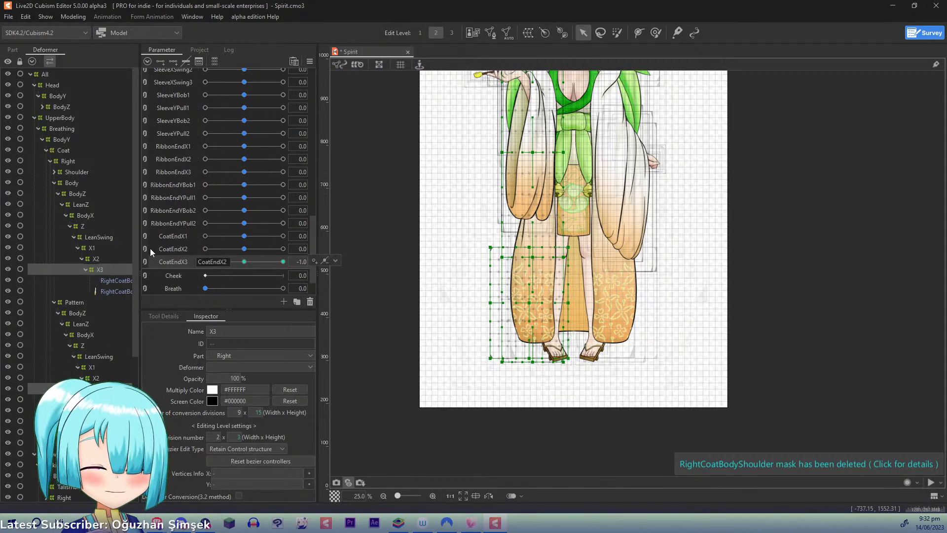
pyautogui.click(536, 167)
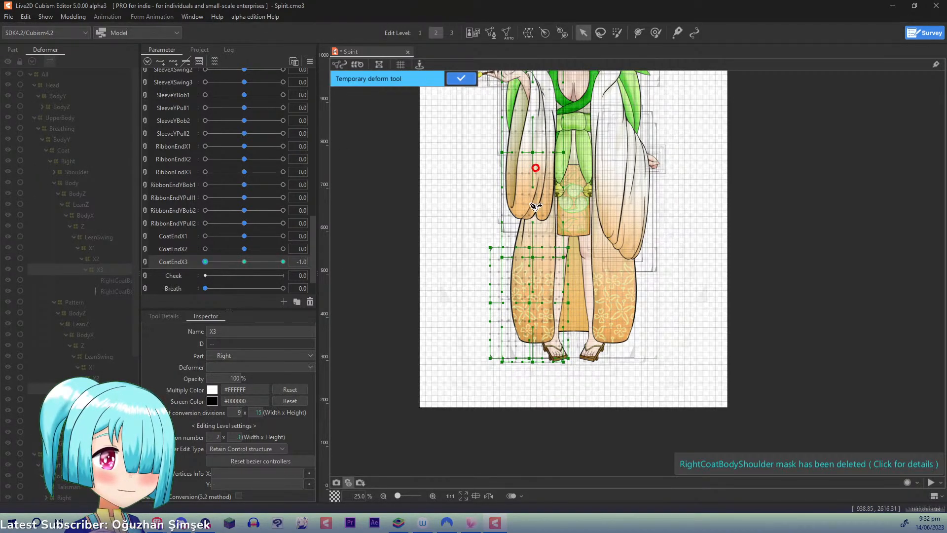
pyautogui.click(536, 242)
pyautogui.click(535, 303)
pyautogui.hotkey('ctrl', 'z')
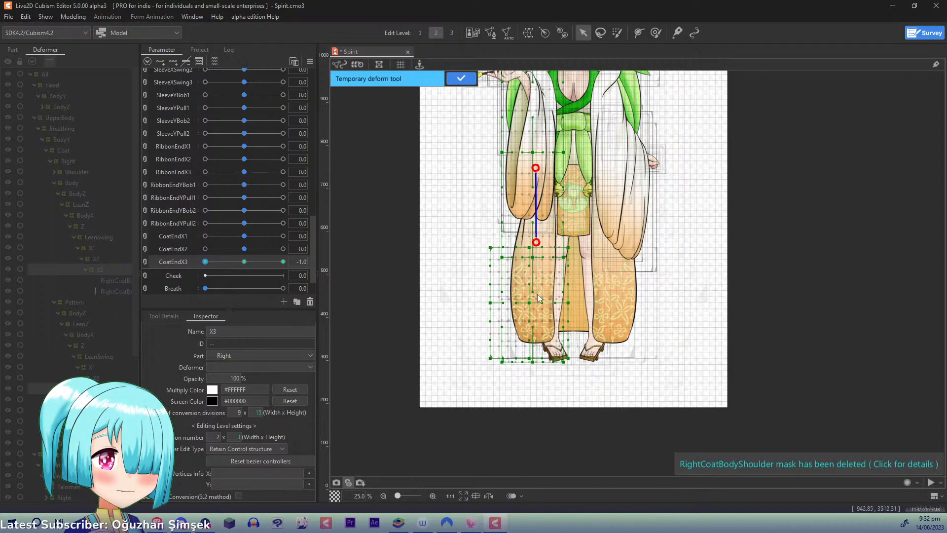
pyautogui.click(536, 306)
pyautogui.click(533, 388)
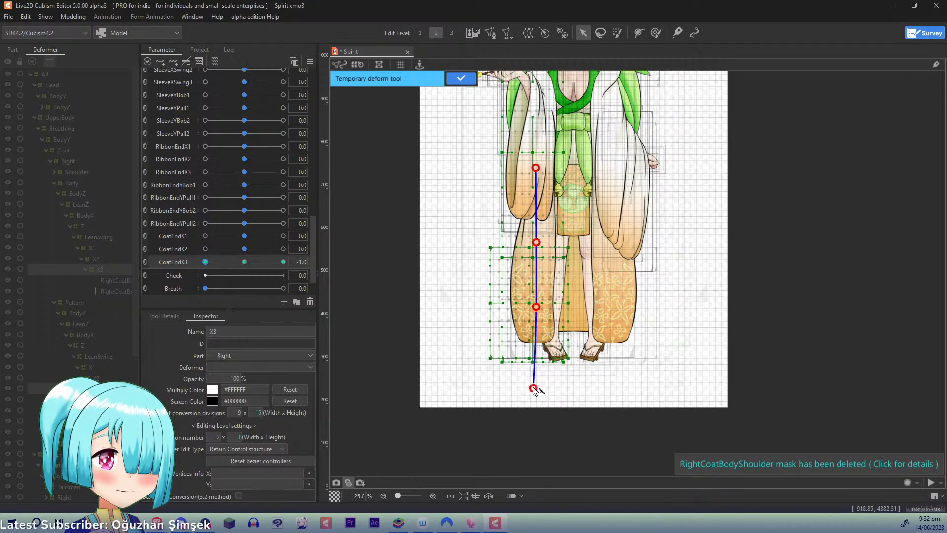
pyautogui.moveTo(533, 389); pyautogui.dragTo(505, 380)
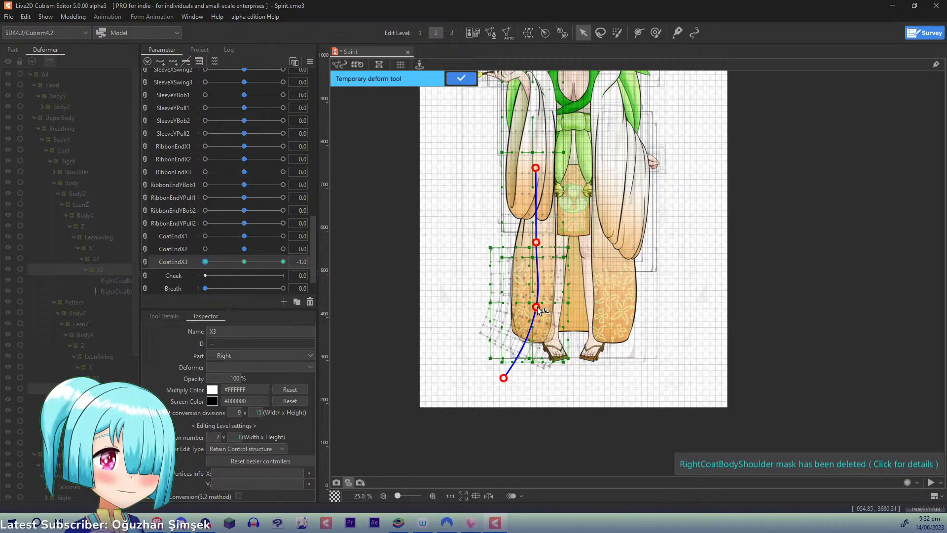
pyautogui.moveTo(538, 307); pyautogui.dragTo(536, 308)
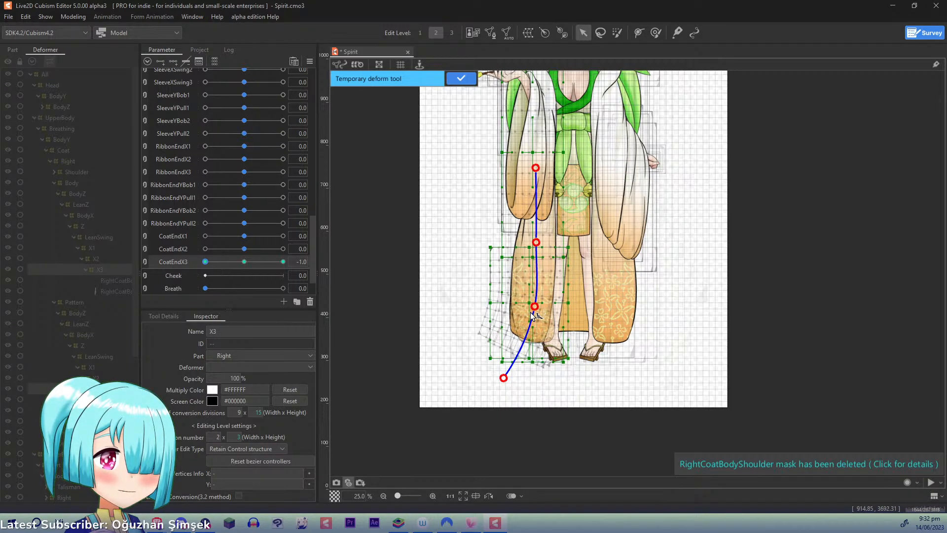
pyautogui.click(458, 79)
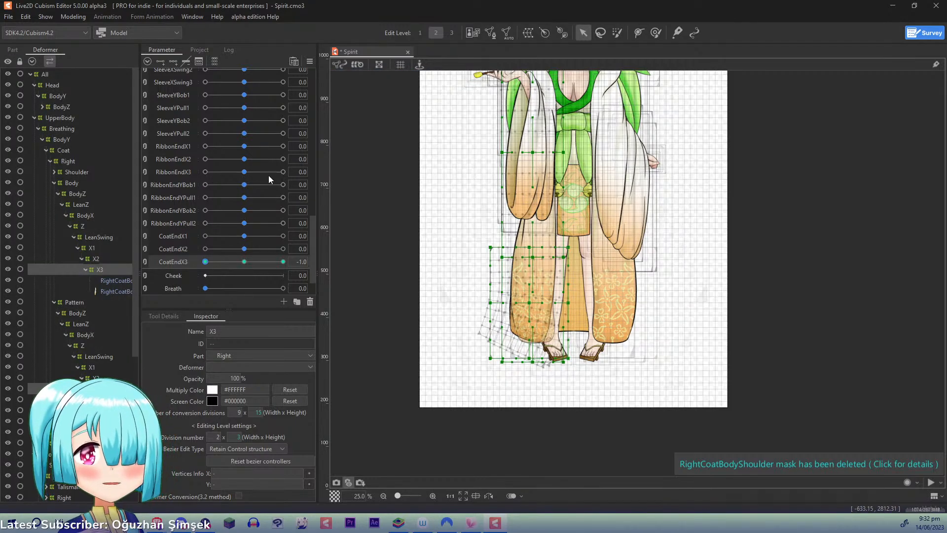
# - Return CoatEndX3 to 0.0 and add a physics group named CoatX in the physics settings
pyautogui.hotkey('ctrl', 'd')
pyautogui.click(73, 16)
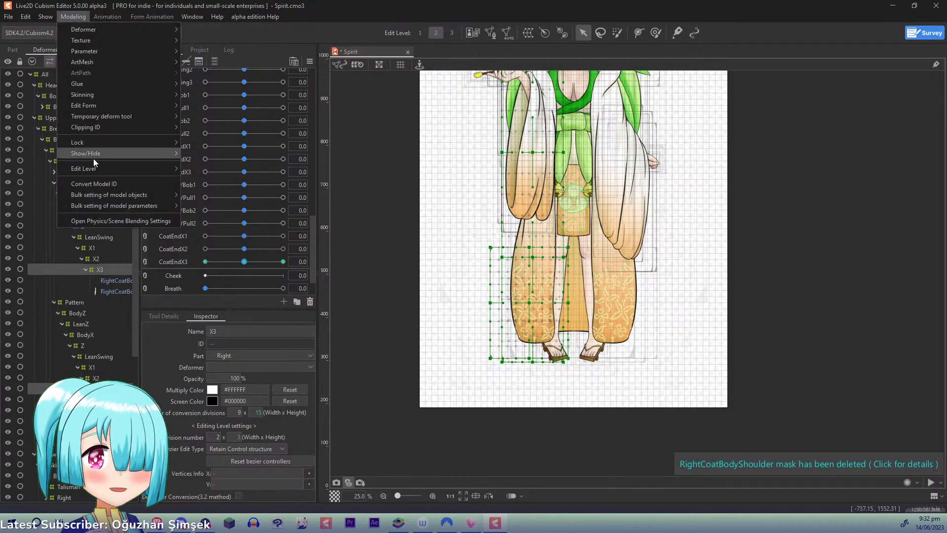
pyautogui.click(96, 221)
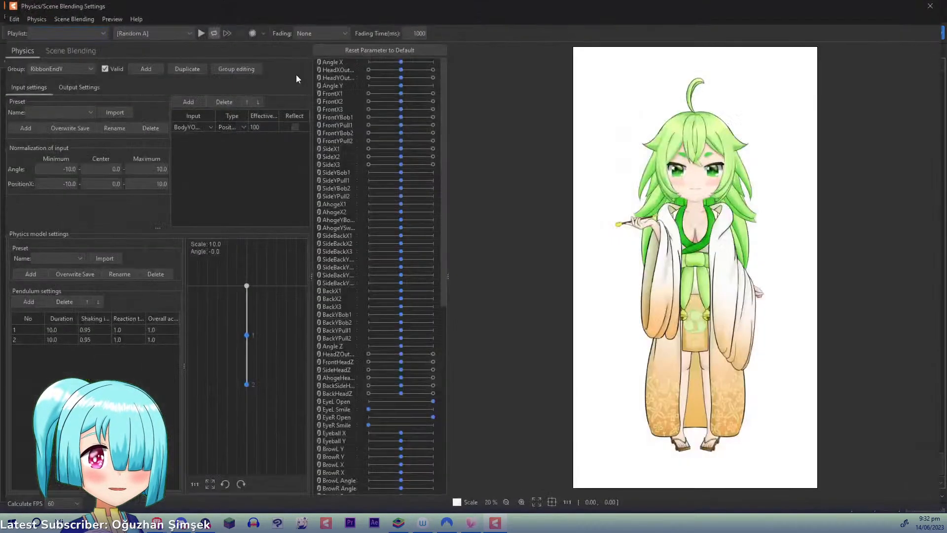
pyautogui.click(145, 69)
pyautogui.write('CoatX')
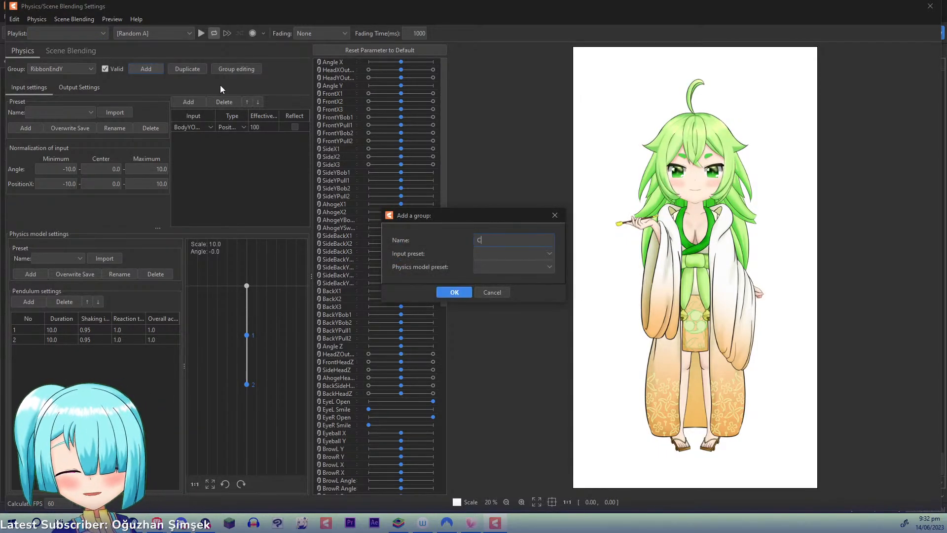
pyautogui.click(447, 292)
# - Add BodyXOutput as the CoatX group's input, with the position type and an effectiveness of 100
pyautogui.click(197, 102)
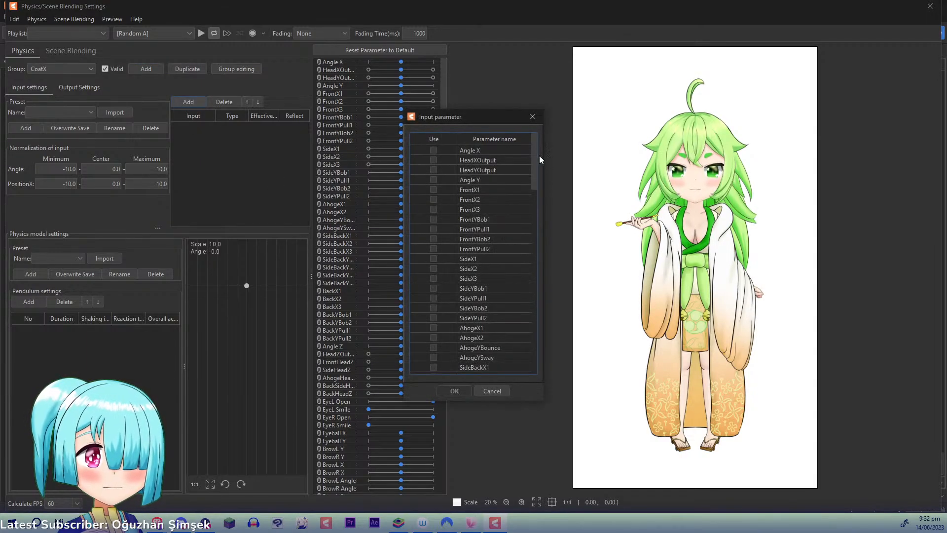
pyautogui.moveTo(535, 151); pyautogui.dragTo(542, 286)
pyautogui.click(434, 213)
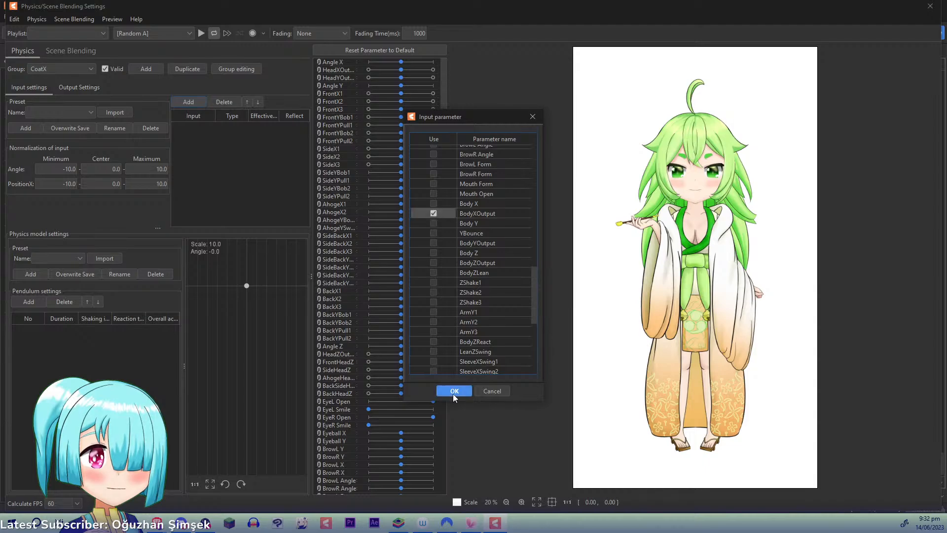
pyautogui.click(454, 390)
pyautogui.click(239, 127)
pyautogui.click(261, 126)
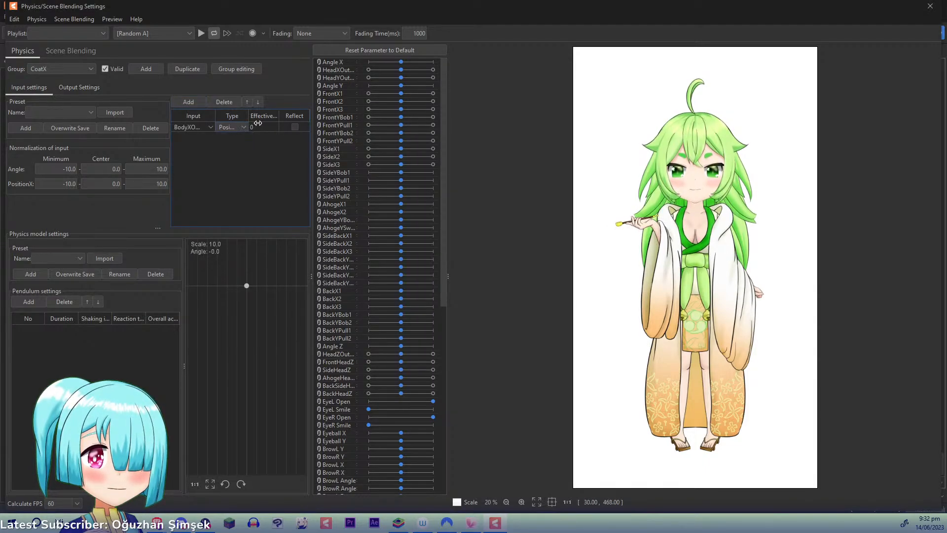
pyautogui.doubleClick(259, 126)
pyautogui.write('100')
# - Give the CoatX group three pendulums and add CoatEndX1, CoatEndX2 and CoatEndX3 as its outputs
pyautogui.click(27, 302)
pyautogui.click(27, 301)
pyautogui.click(27, 301)
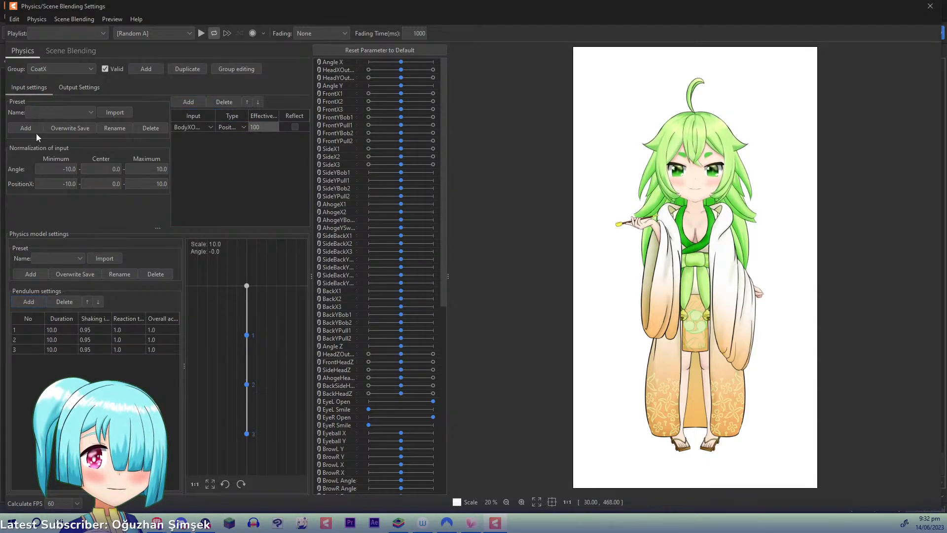
pyautogui.click(74, 87)
pyautogui.click(34, 102)
pyautogui.moveTo(533, 165); pyautogui.dragTo(463, 350)
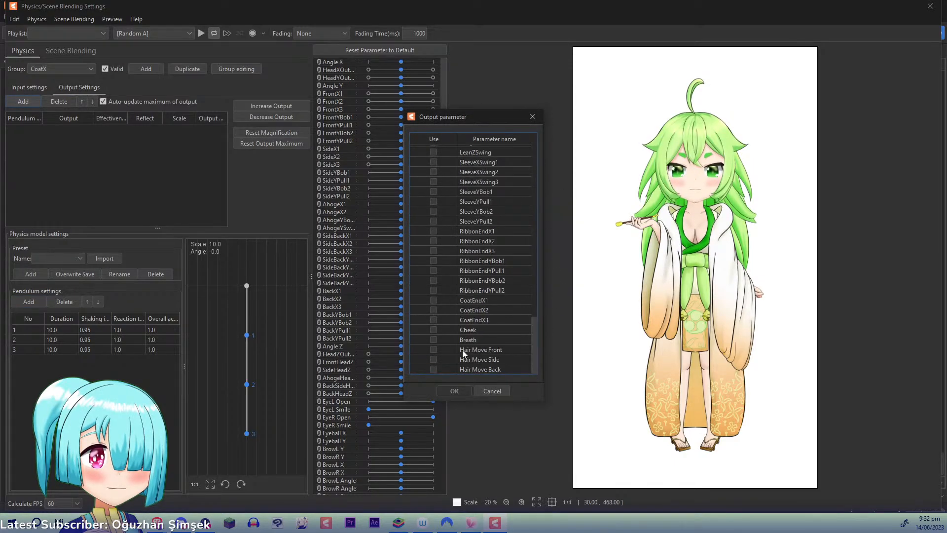
pyautogui.click(433, 300)
pyautogui.click(434, 309)
pyautogui.click(434, 320)
pyautogui.click(458, 390)
# - Test the coat's swing by moving the model around in the physics preview, and close the physics settings
pyautogui.moveTo(889, 289)
pyautogui.mouseDown()
pyautogui.moveTo(517, 269)
pyautogui.moveTo(589, 287)
pyautogui.moveTo(506, 280)
pyautogui.moveTo(839, 291)
pyautogui.moveTo(457, 268)
pyautogui.moveTo(884, 282)
pyautogui.moveTo(459, 250)
pyautogui.moveTo(906, 289)
pyautogui.moveTo(883, 238)
pyautogui.moveTo(498, 215)
pyautogui.moveTo(566, 237)
pyautogui.moveTo(903, 280)
pyautogui.moveTo(359, 224)
pyautogui.moveTo(940, 282)
pyautogui.moveTo(888, 284)
pyautogui.mouseUp()
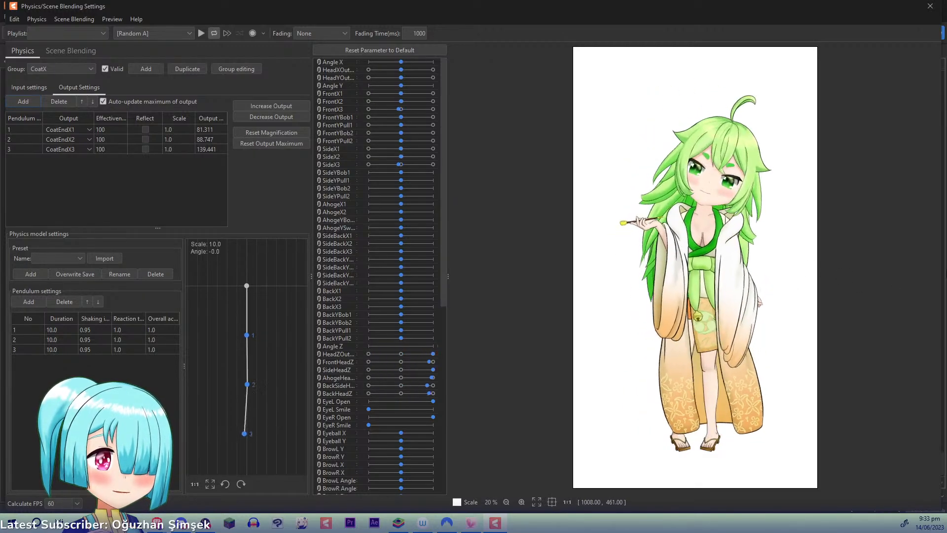
pyautogui.moveTo(602, 268)
pyautogui.mouseDown()
pyautogui.moveTo(943, 259)
pyautogui.moveTo(596, 256)
pyautogui.mouseUp()
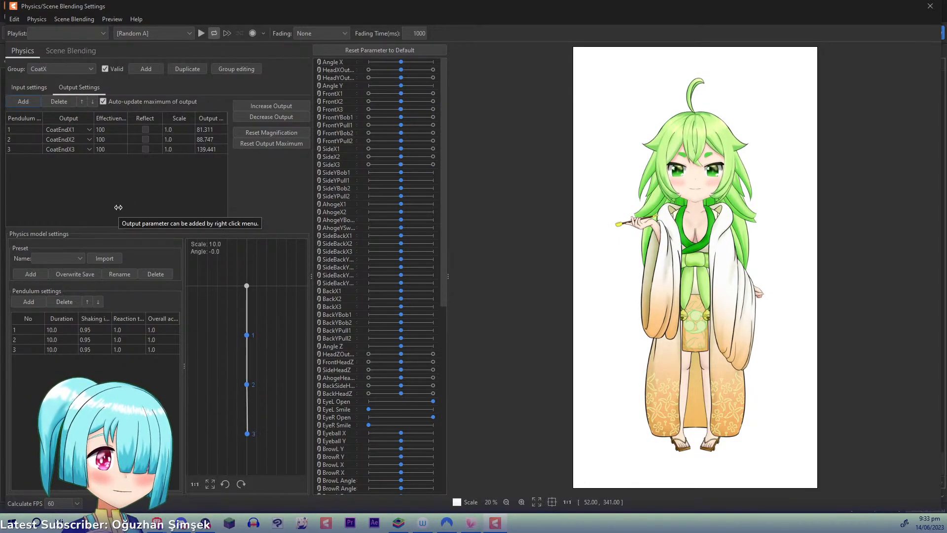
pyautogui.click(930, 6)
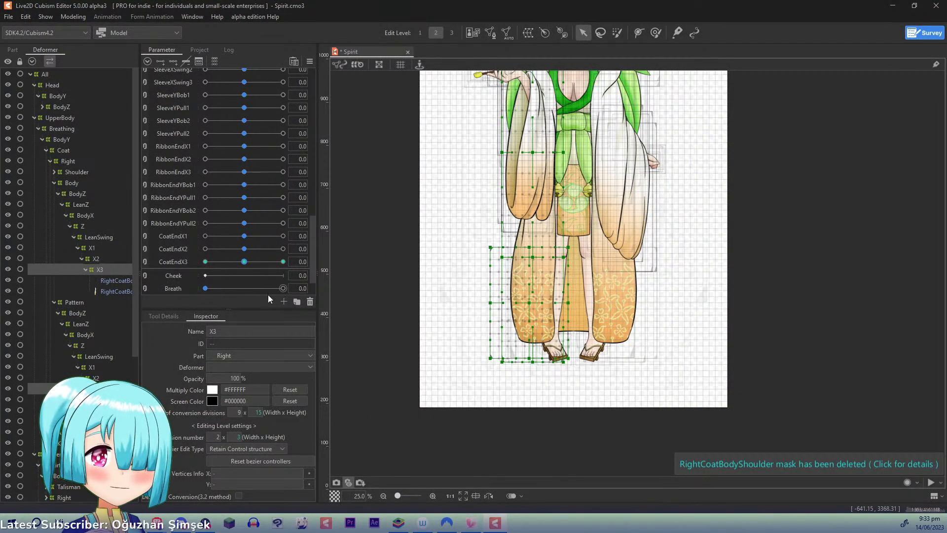
# - Create a warp deformer named X with 2 × 2 Bezier divisions as parent of RightCoatBodyShoulder, inside the right coat's Shoulder Z deformer
pyautogui.scroll(-1, 137, 296)
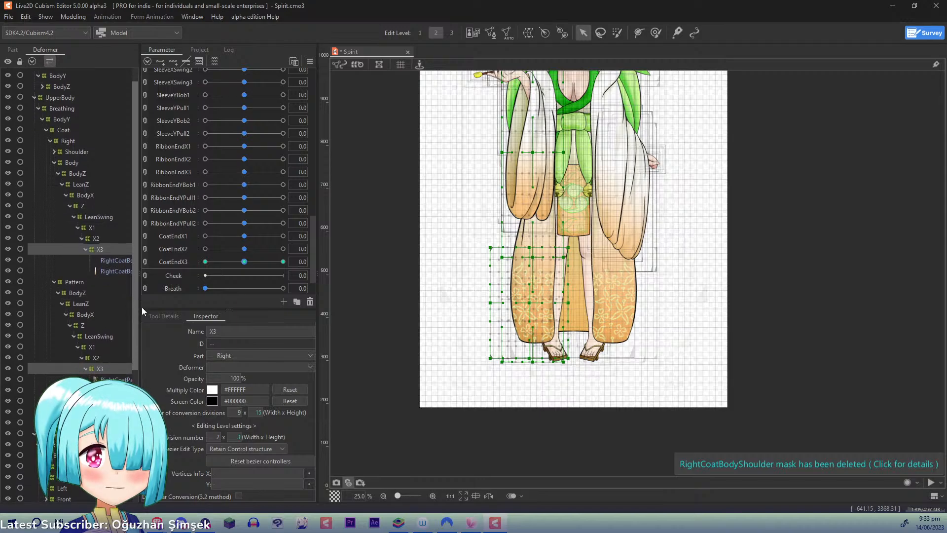
pyautogui.moveTo(142, 307); pyautogui.dragTo(141, 308)
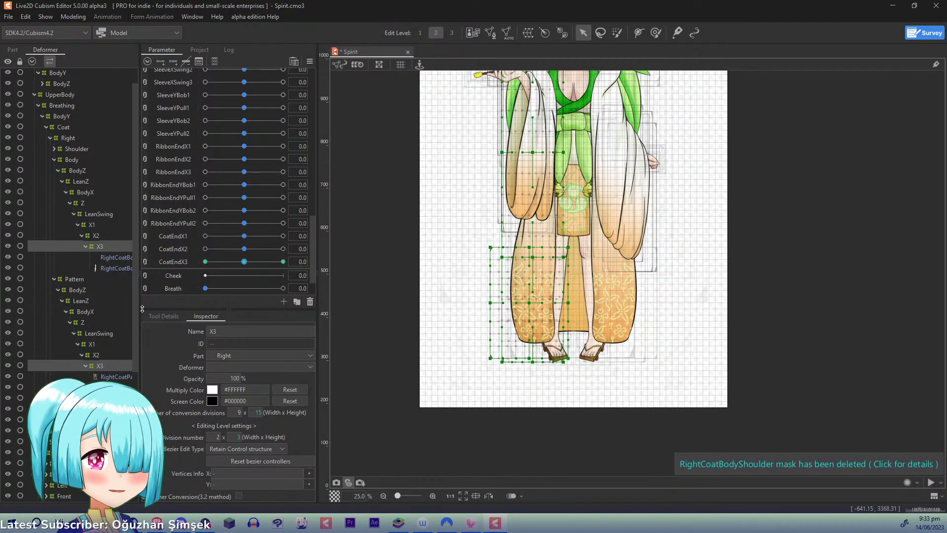
pyautogui.moveTo(473, 152); pyautogui.dragTo(478, 327)
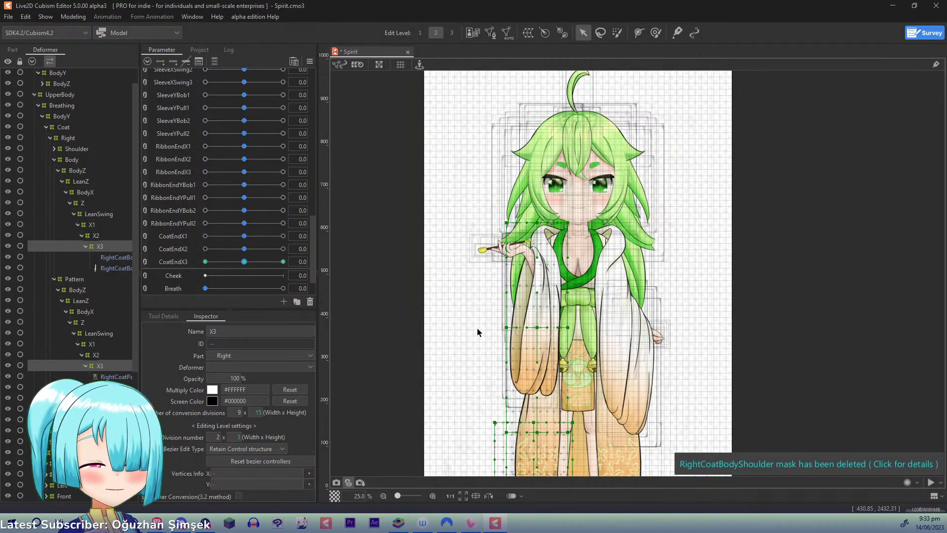
pyautogui.scroll(2, 478, 328)
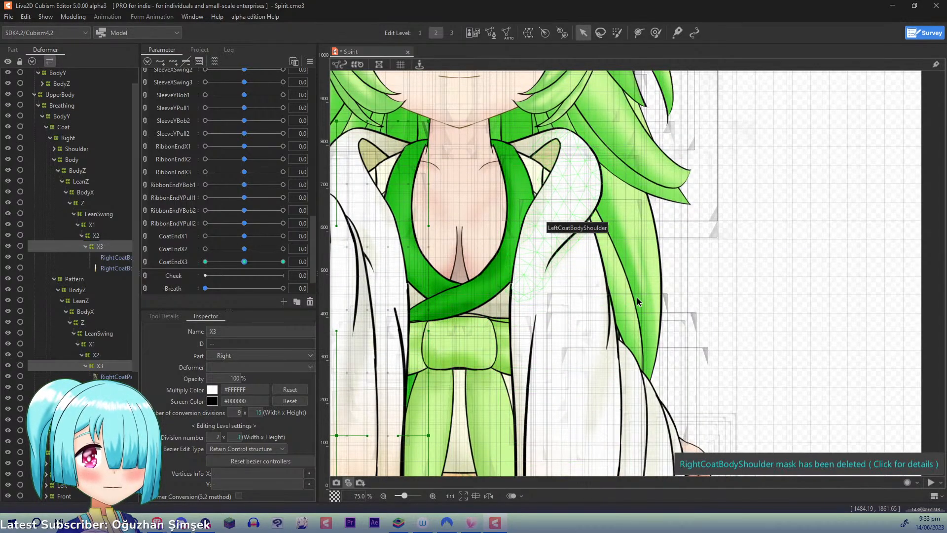
pyautogui.click(54, 148)
pyautogui.click(57, 160)
pyautogui.click(62, 171)
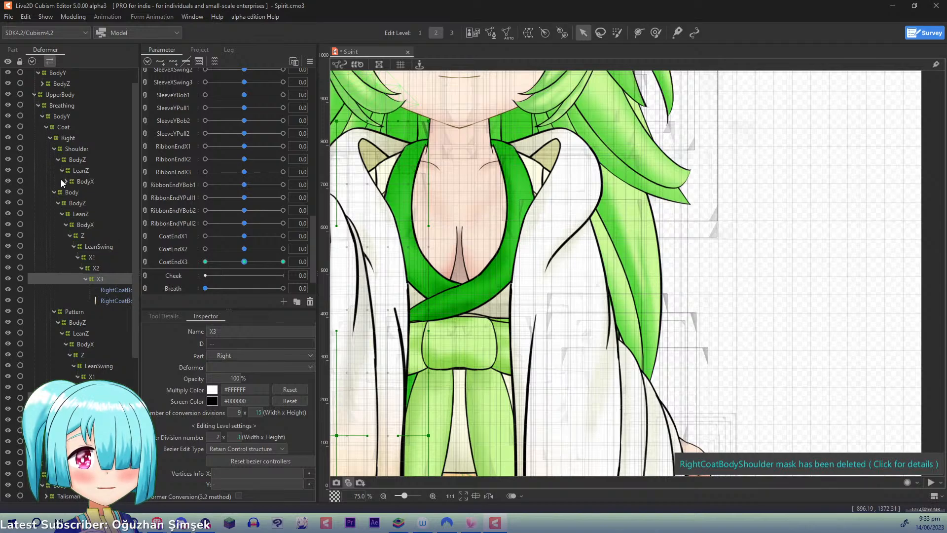
pyautogui.click(65, 181)
pyautogui.click(69, 192)
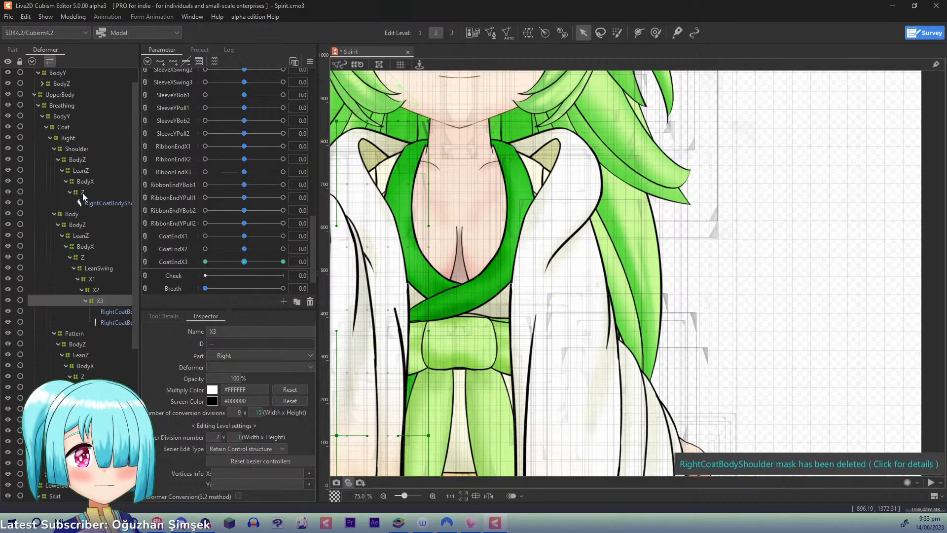
pyautogui.click(85, 203)
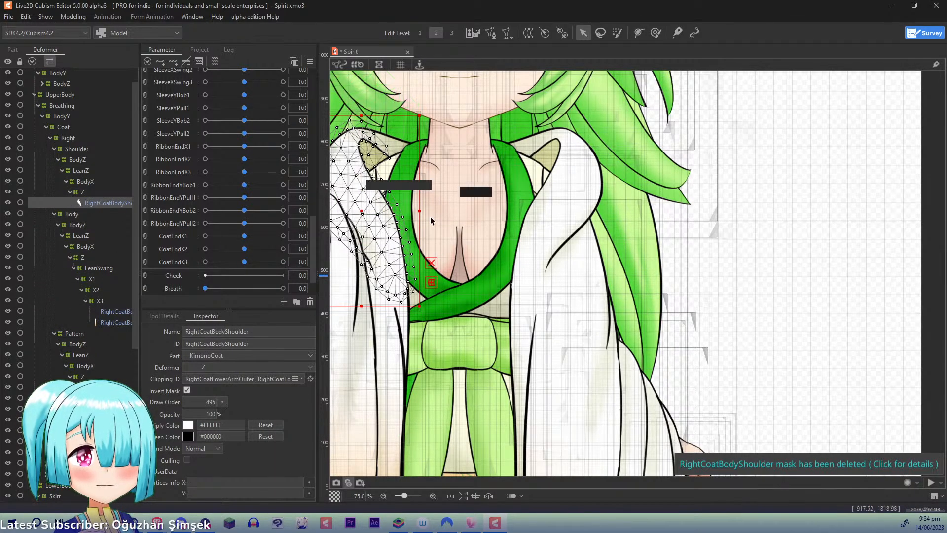
pyautogui.click(530, 32)
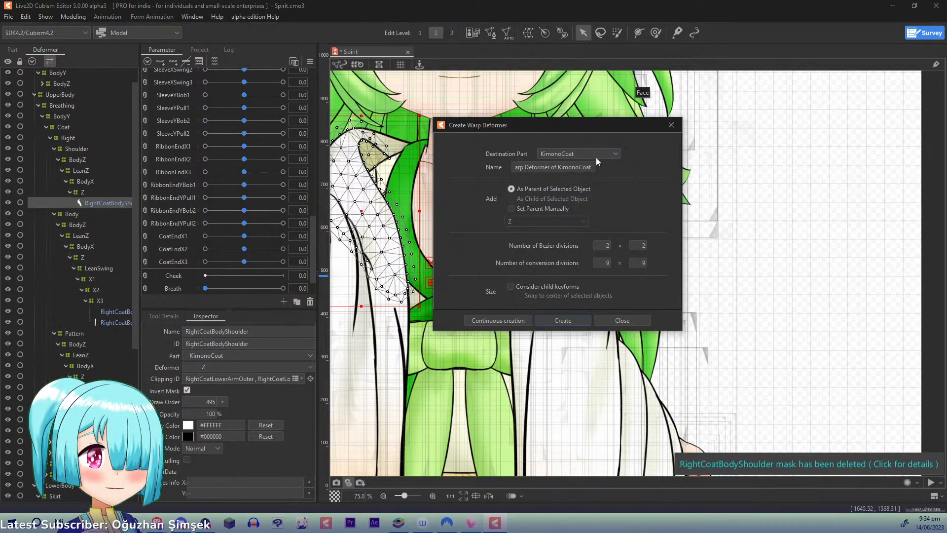
pyautogui.tripleClick(586, 168)
pyautogui.write('X')
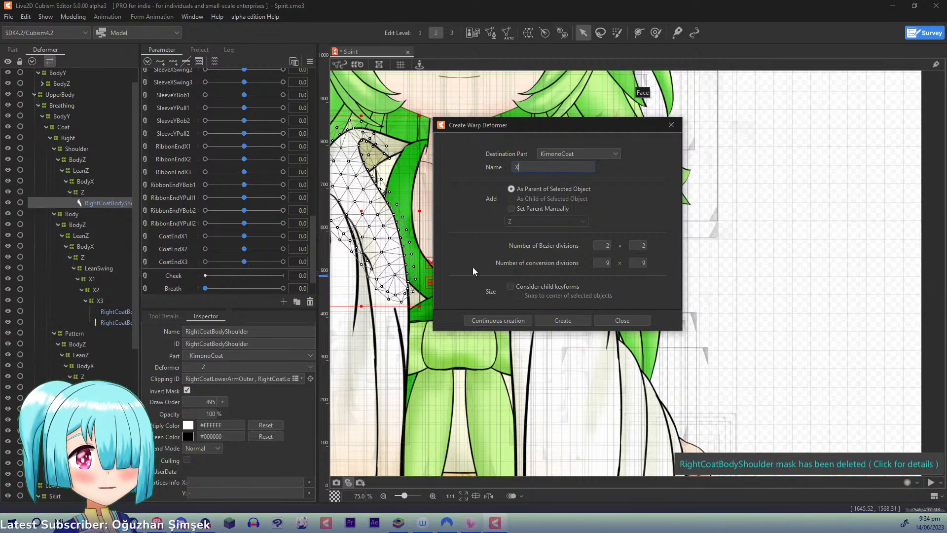
pyautogui.click(475, 321)
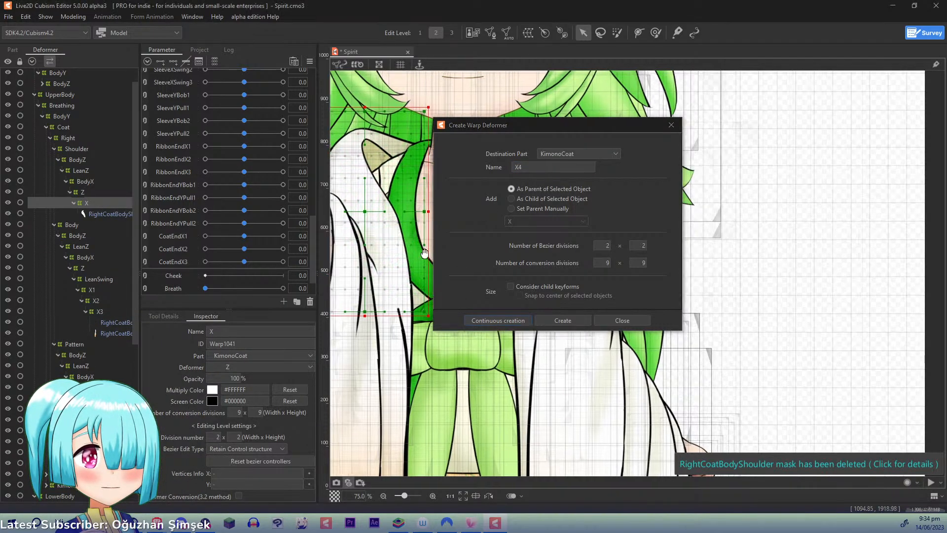
# - Uncover the right shoulder on the canvas and bring up the editing options of the CoatEndX3 parameter
pyautogui.moveTo(545, 123); pyautogui.dragTo(682, 141)
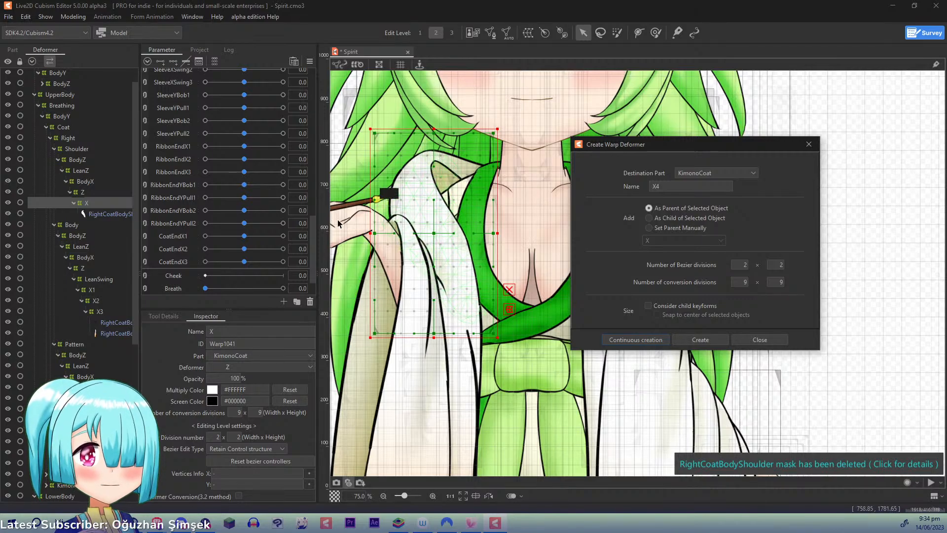
pyautogui.rightClick(168, 261)
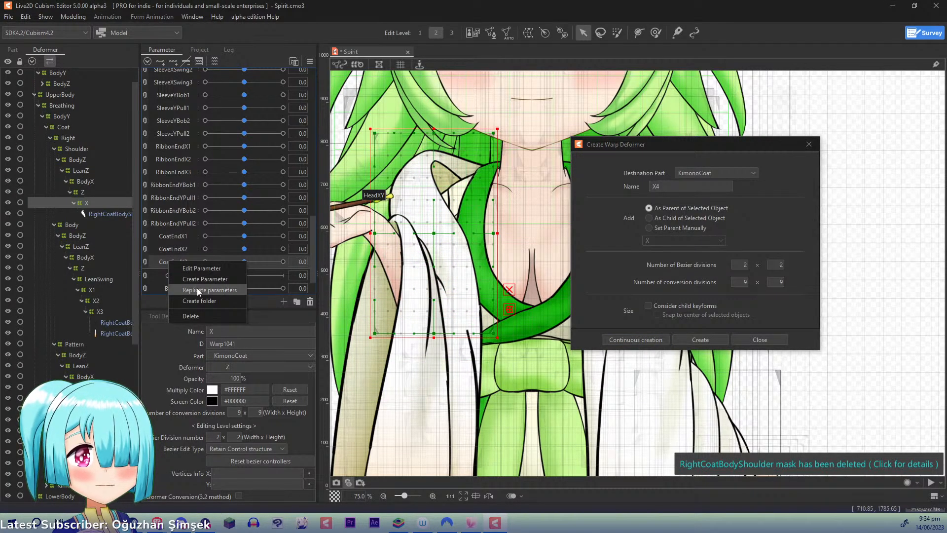
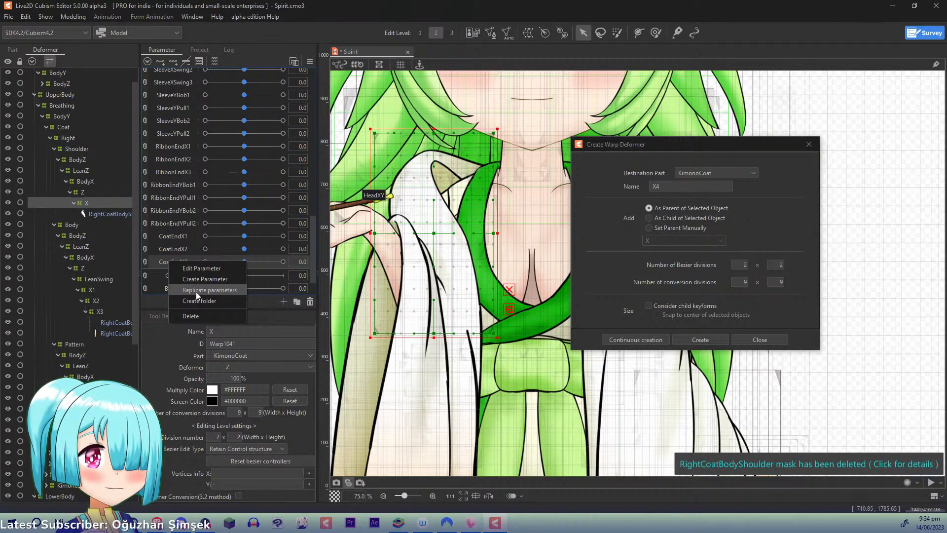
# - Replicate the CoatEndX3 parameter and rename the copy CoatShoulderX
pyautogui.click(196, 292)
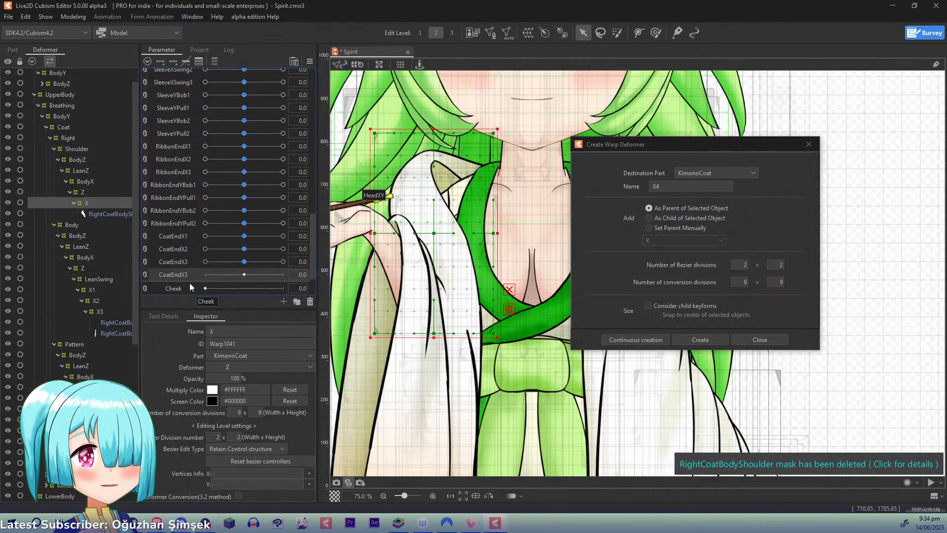
pyautogui.rightClick(182, 278)
pyautogui.click(200, 288)
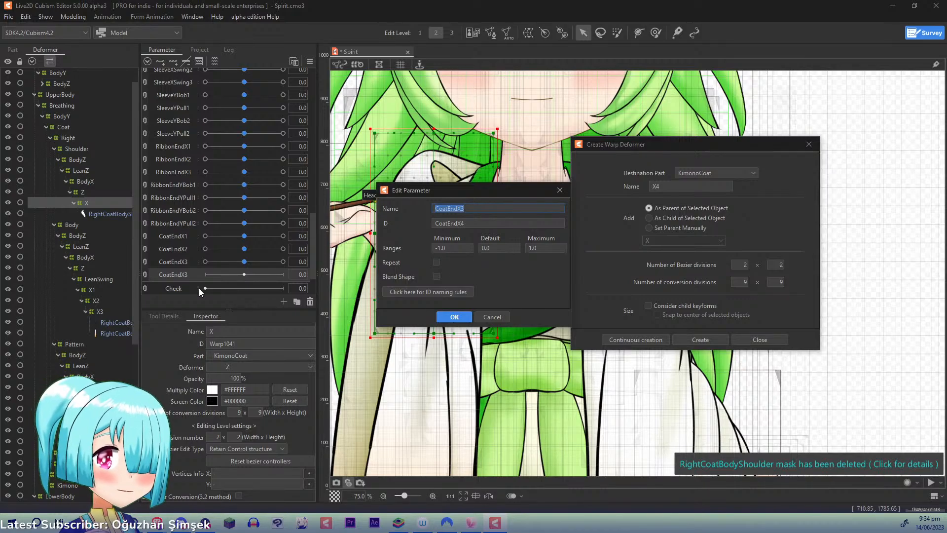
pyautogui.write('Coa')
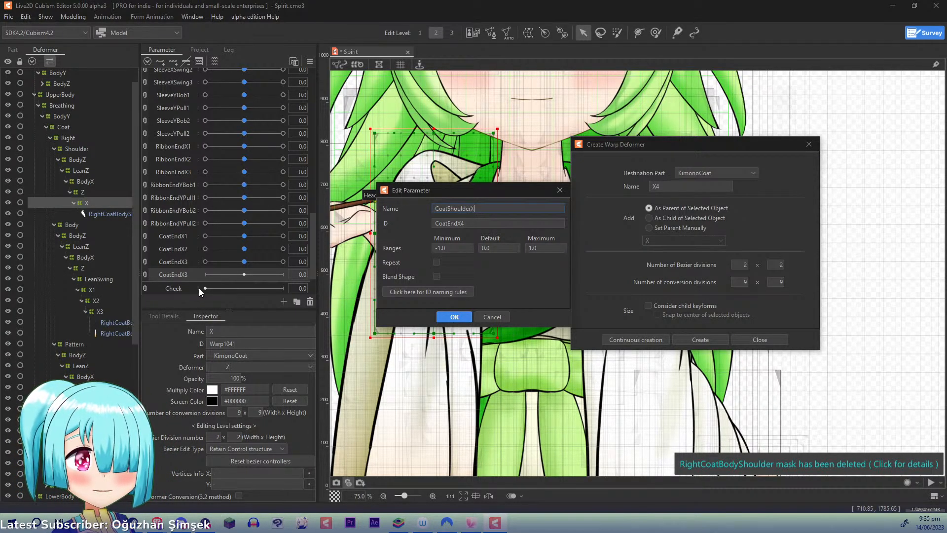
pyautogui.press('Tab')
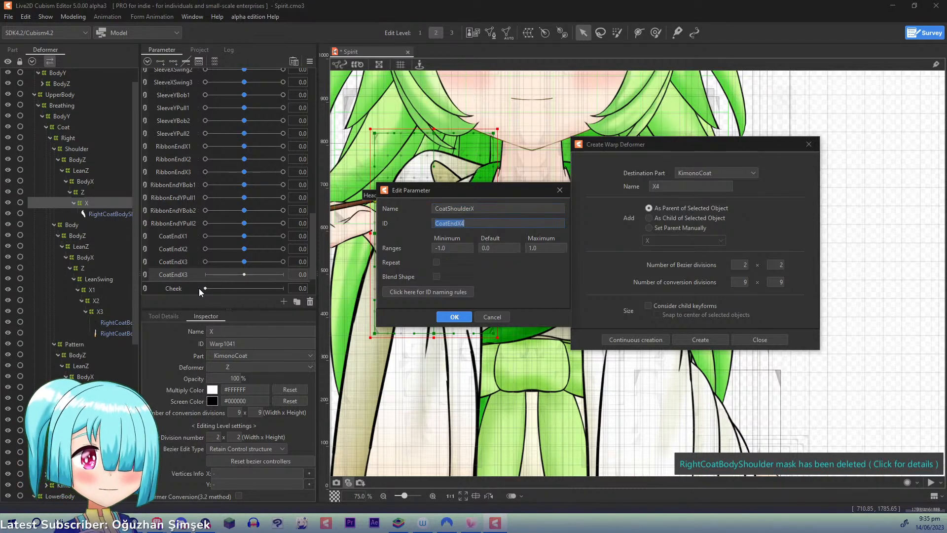
pyautogui.click(454, 316)
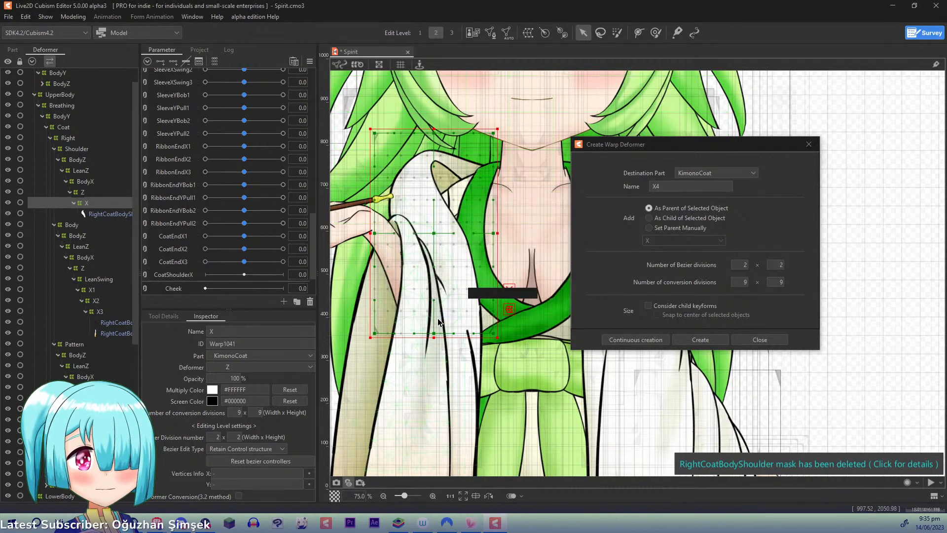
# - Add three CoatShoulderX keys to the X deformer and shift its upper points toward the neck and slightly up at 1.0
pyautogui.click(174, 61)
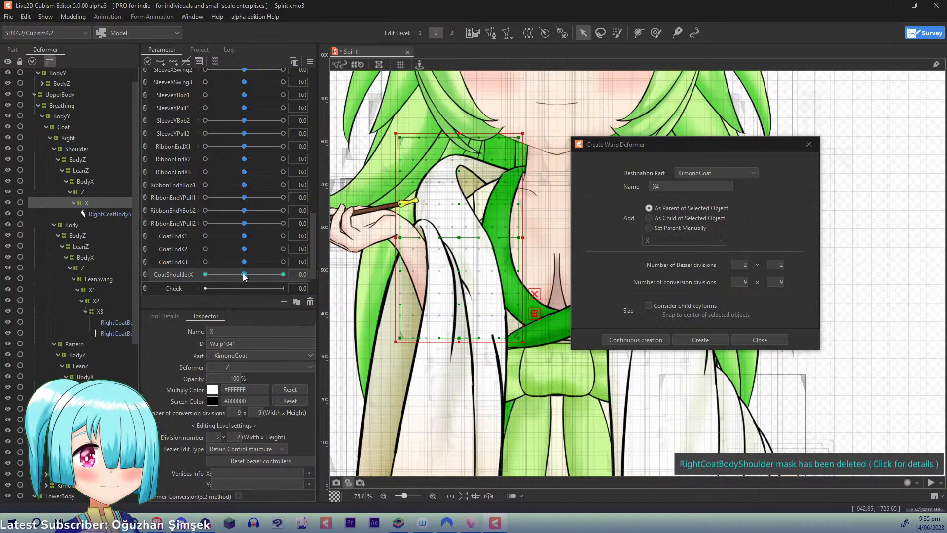
pyautogui.moveTo(245, 277); pyautogui.dragTo(283, 274)
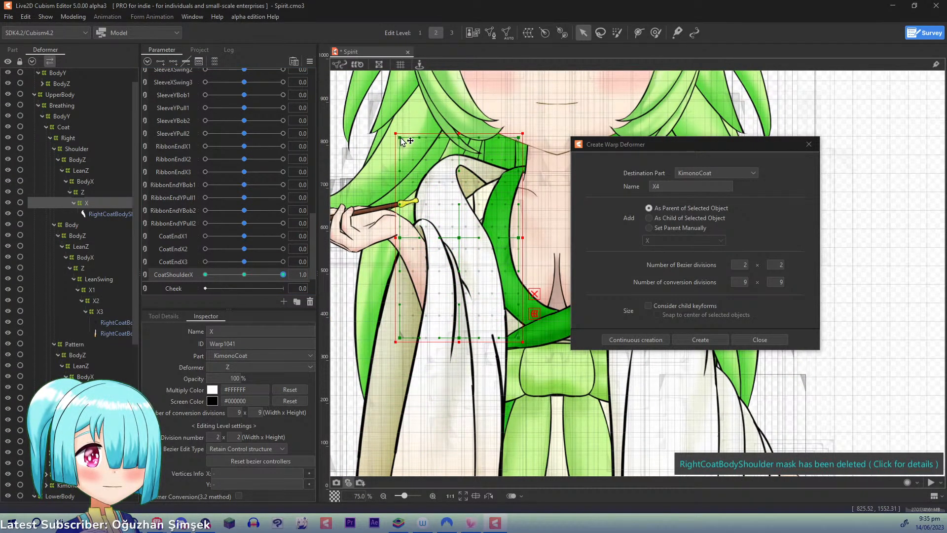
pyautogui.moveTo(401, 137); pyautogui.dragTo(469, 135)
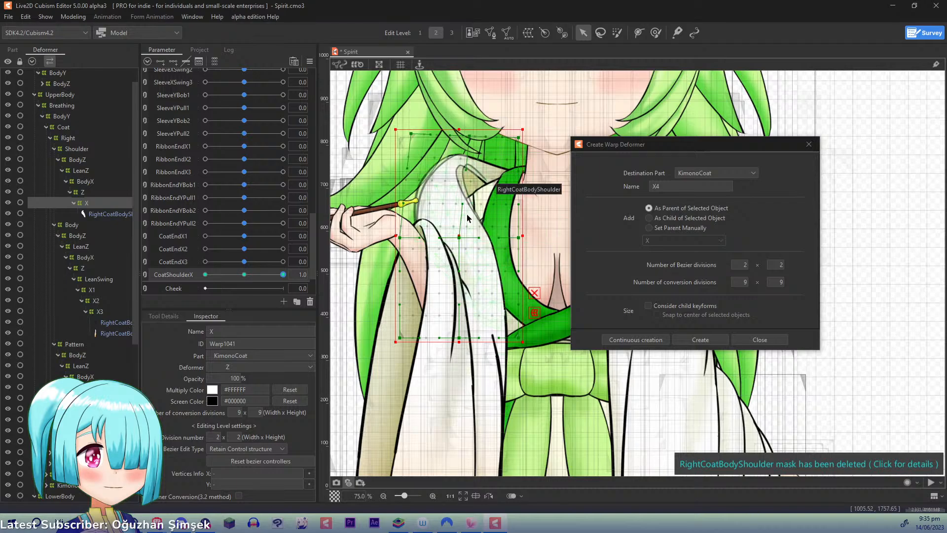
# - Refine the X deformer at CoatShoulderX 1.0, nudging its centre and inner upper corner toward the chest and its bottom-middle point toward the arm
pyautogui.hotkey('ctrl', 'z')
pyautogui.hotkey('ctrl', 'z')
pyautogui.hotkey('ctrl', 'z')
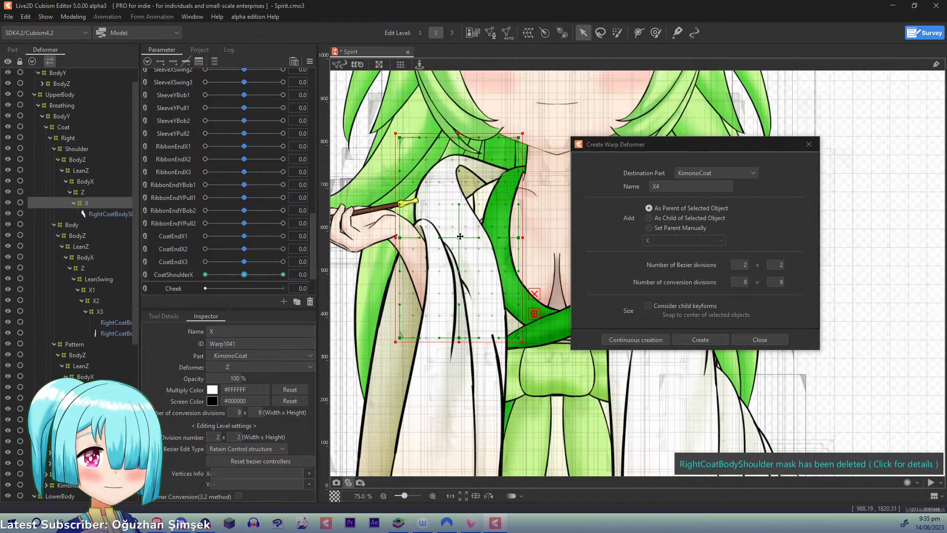
pyautogui.click(282, 275)
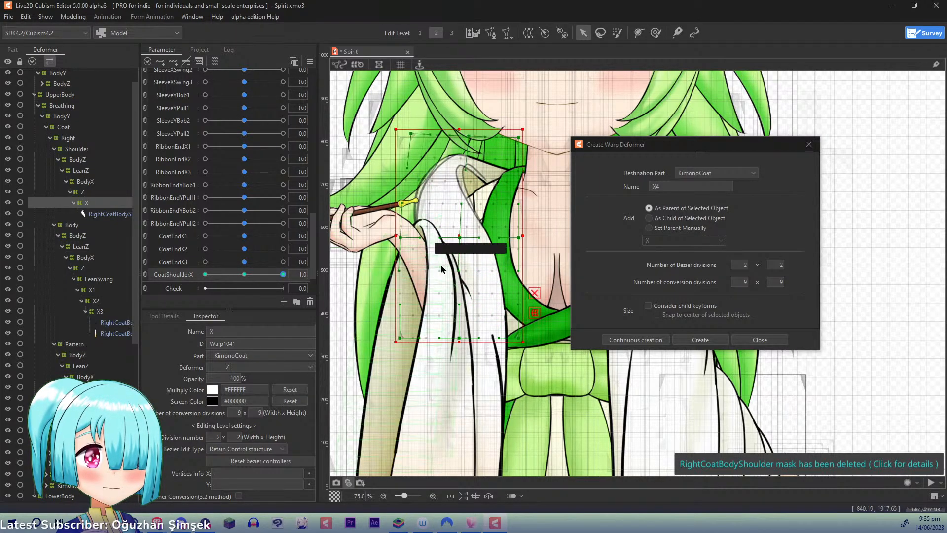
pyautogui.moveTo(461, 236); pyautogui.dragTo(465, 235)
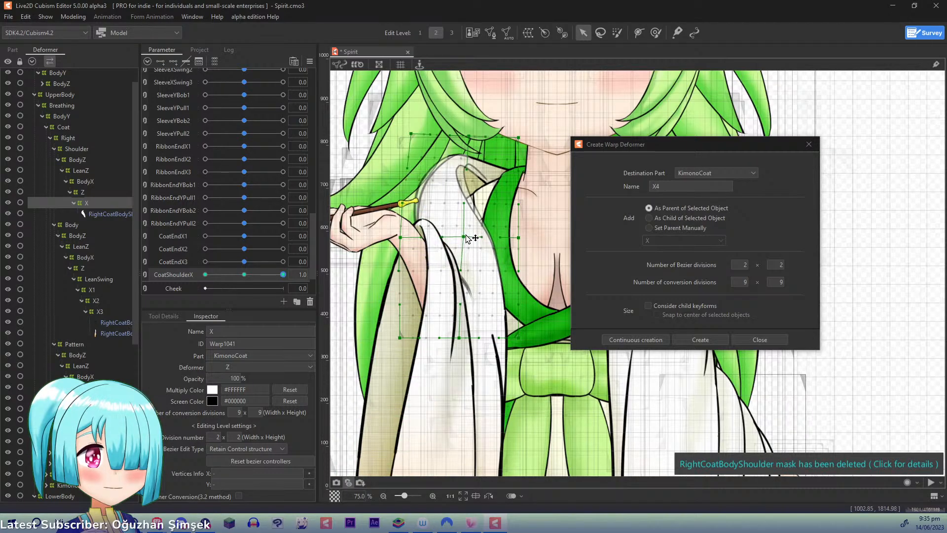
pyautogui.moveTo(459, 338); pyautogui.dragTo(455, 338)
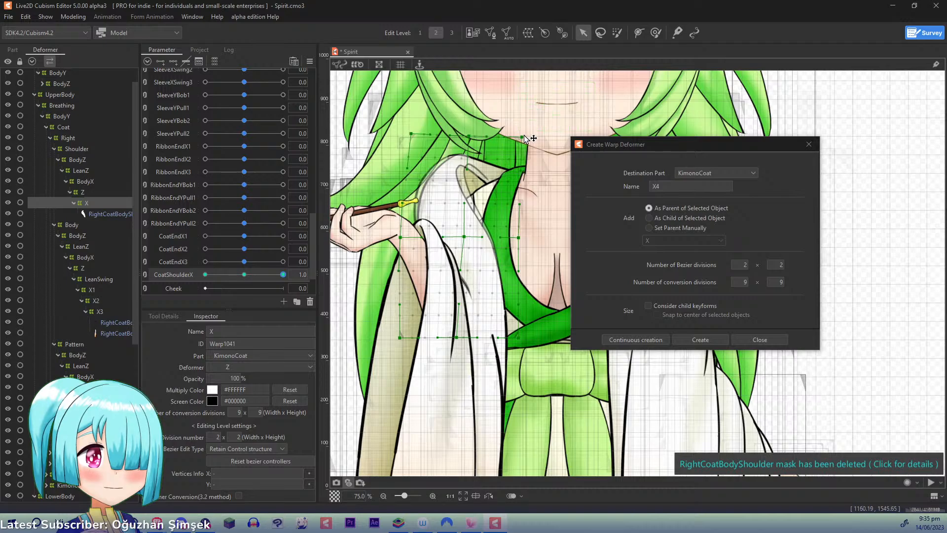
pyautogui.moveTo(522, 136); pyautogui.dragTo(475, 135)
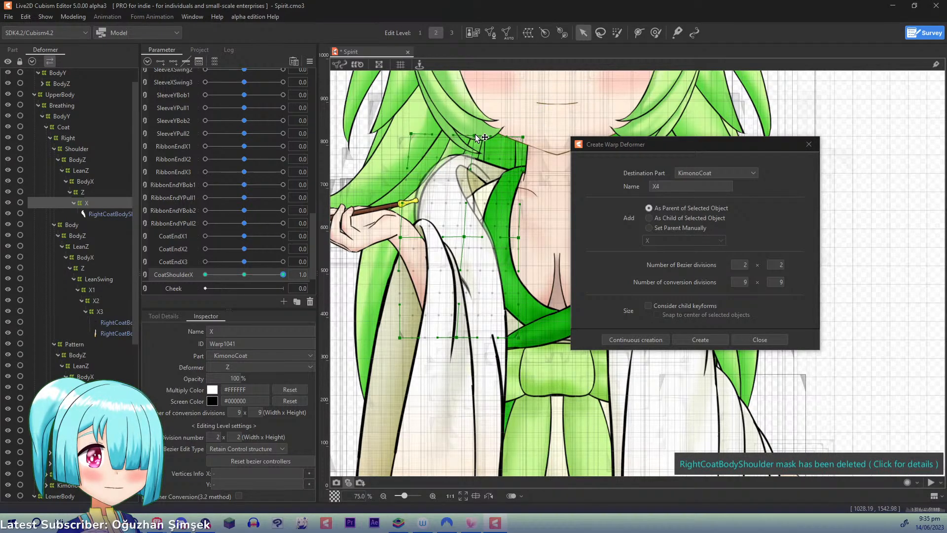
# - At CoatShoulderX -1.0, shift the X deformer's upper and centre points toward the arm and its bottom-middle point toward the chest
pyautogui.moveTo(283, 274); pyautogui.dragTo(205, 275)
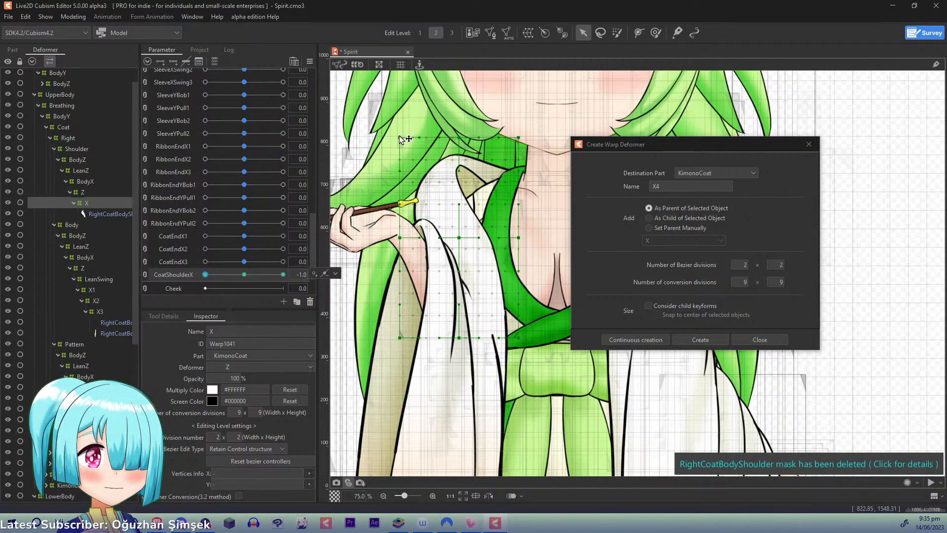
pyautogui.moveTo(401, 139); pyautogui.dragTo(389, 144)
pyautogui.moveTo(457, 135); pyautogui.dragTo(451, 139)
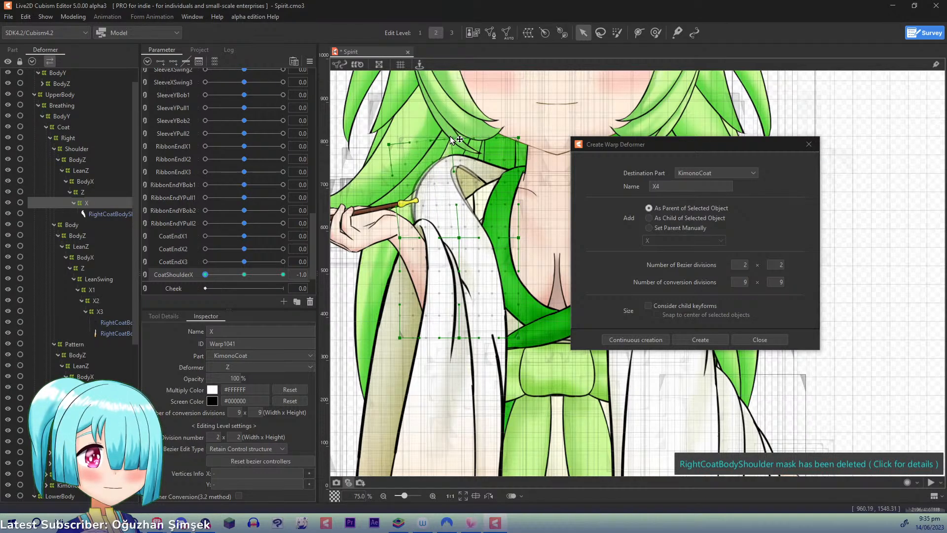
pyautogui.moveTo(518, 137); pyautogui.dragTo(508, 139)
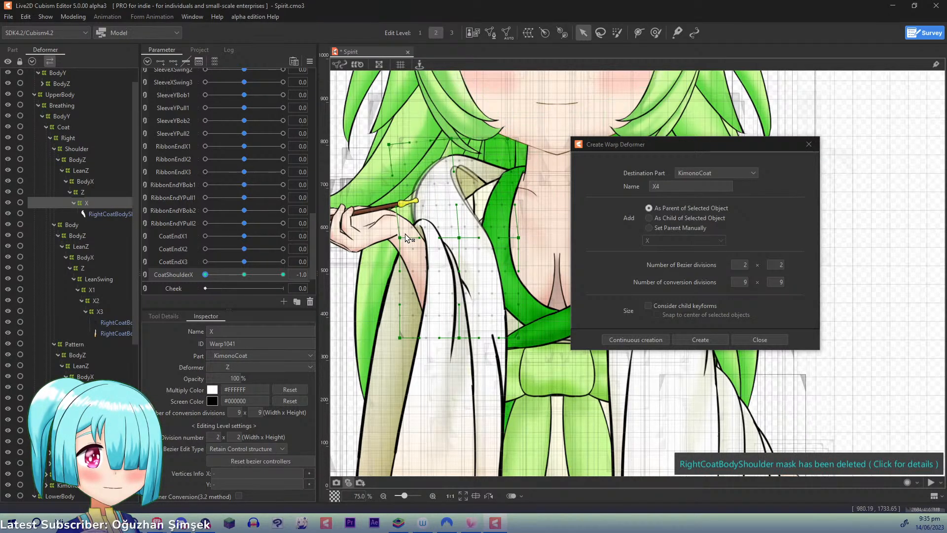
pyautogui.moveTo(398, 238); pyautogui.dragTo(398, 241)
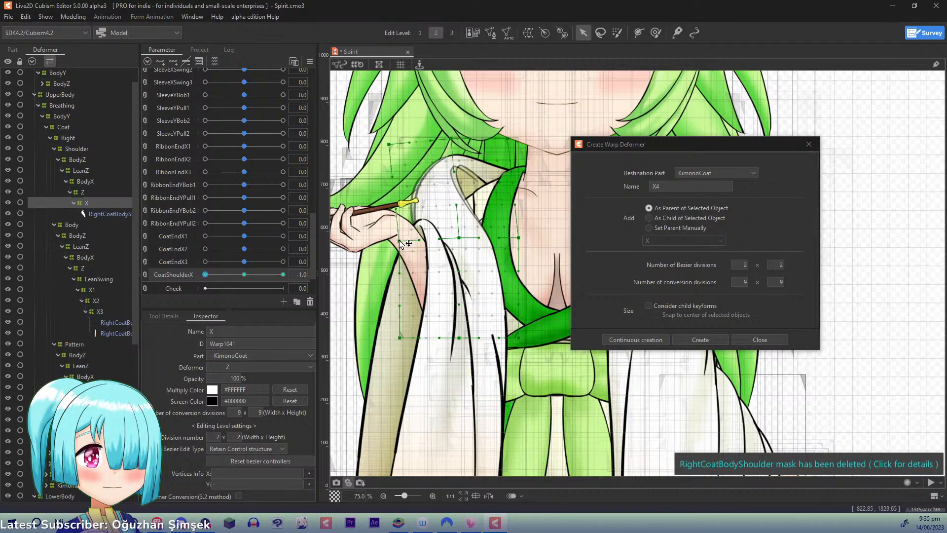
pyautogui.moveTo(459, 237); pyautogui.dragTo(454, 237)
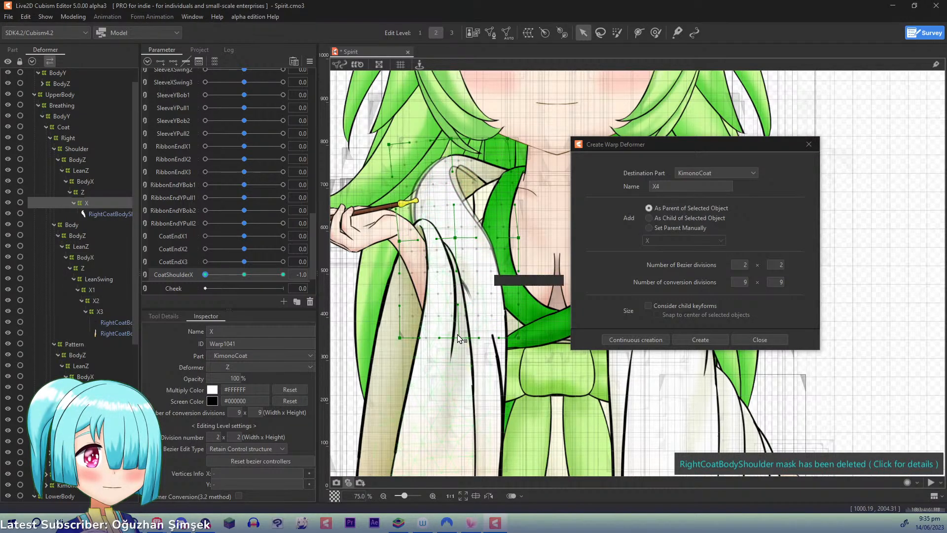
pyautogui.moveTo(458, 338); pyautogui.dragTo(462, 337)
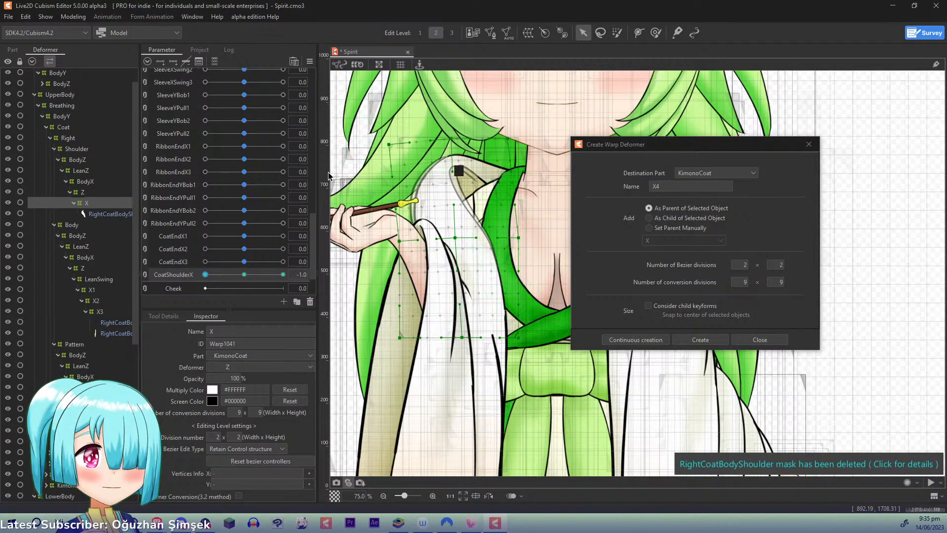
pyautogui.click(206, 274)
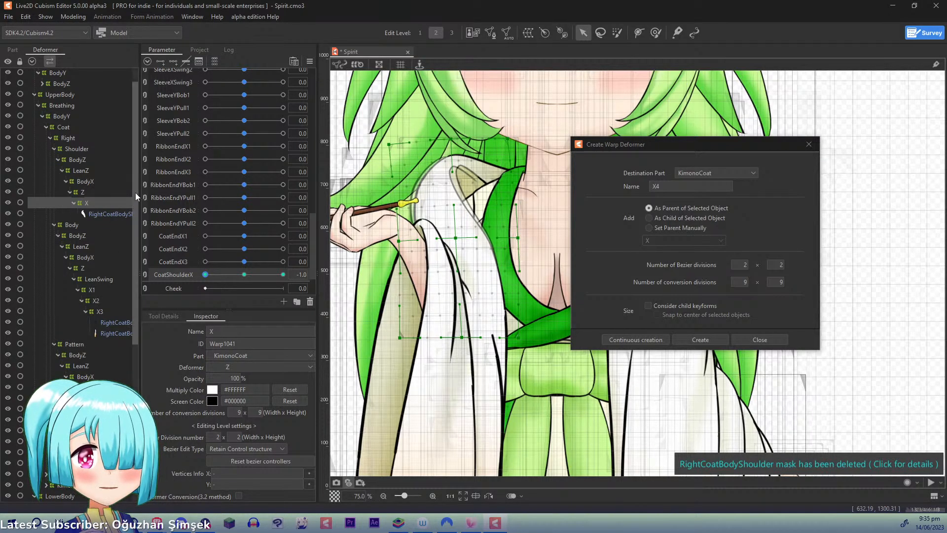
# - Reset the parameters to their defaults, replicate CoatShoulderX and rename the copy CoatShoulderY
pyautogui.moveTo(135, 198); pyautogui.dragTo(134, 220)
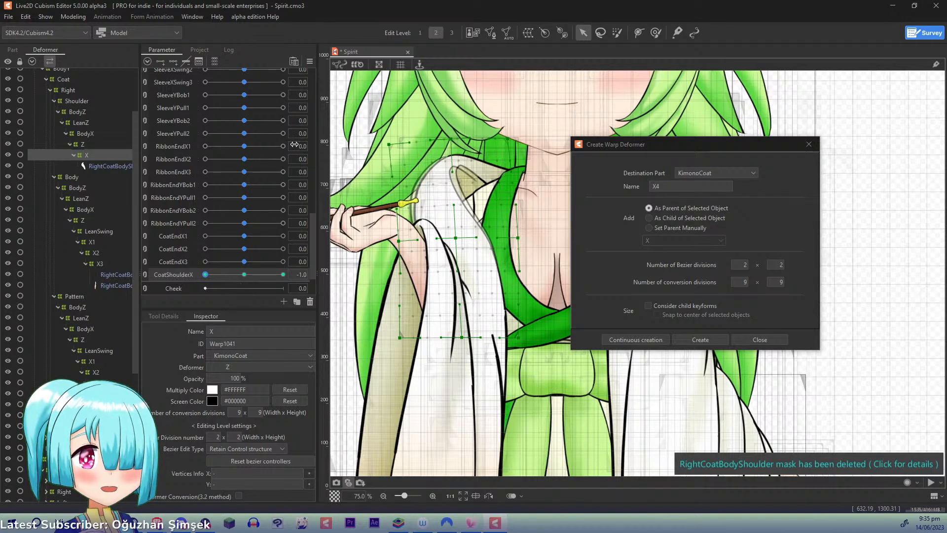
pyautogui.click(310, 61)
pyautogui.click(355, 62)
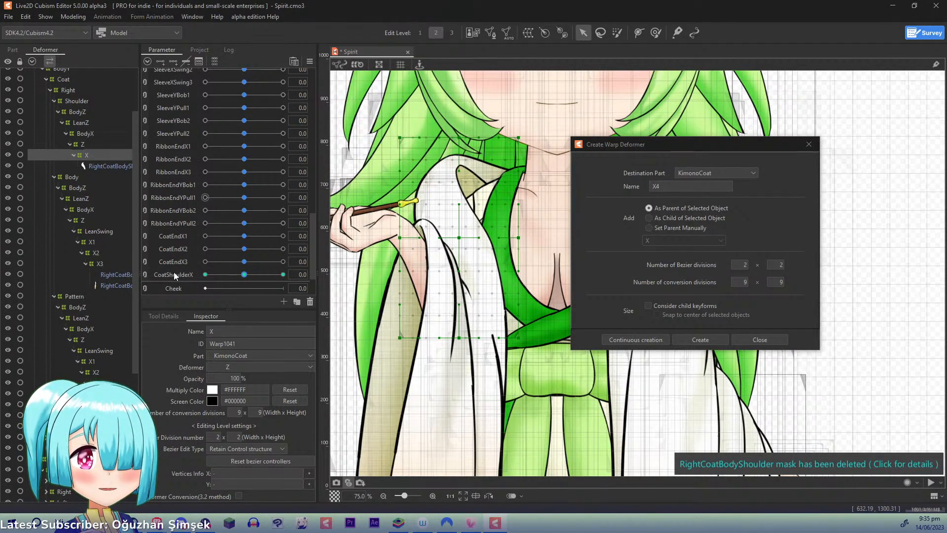
pyautogui.rightClick(173, 272)
pyautogui.click(196, 301)
pyautogui.rightClick(184, 289)
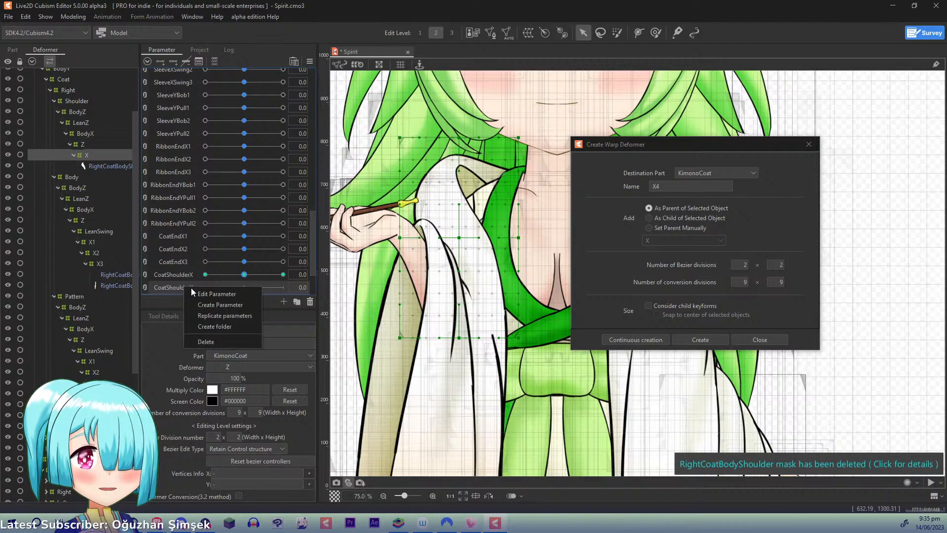
pyautogui.click(194, 294)
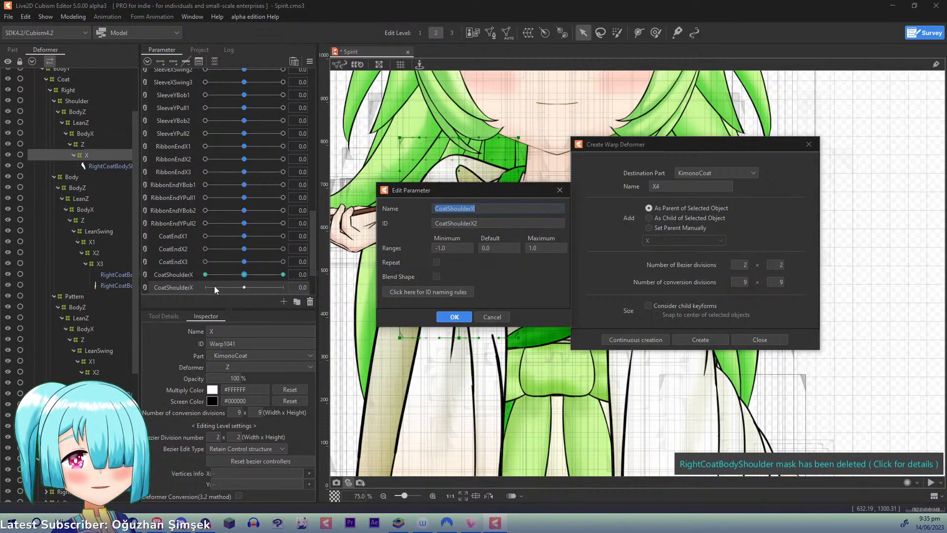
pyautogui.press('End')
pyautogui.press('BackSpace')
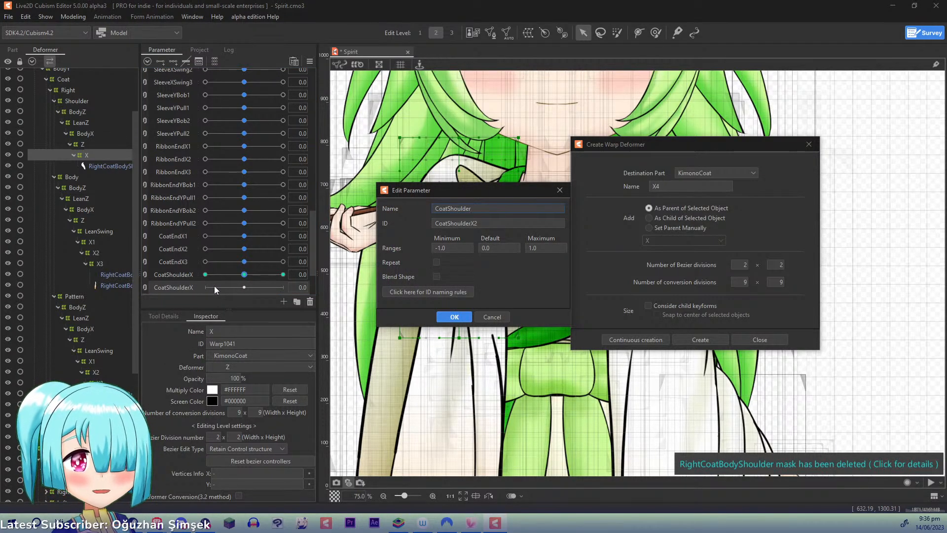
pyautogui.press('Tab')
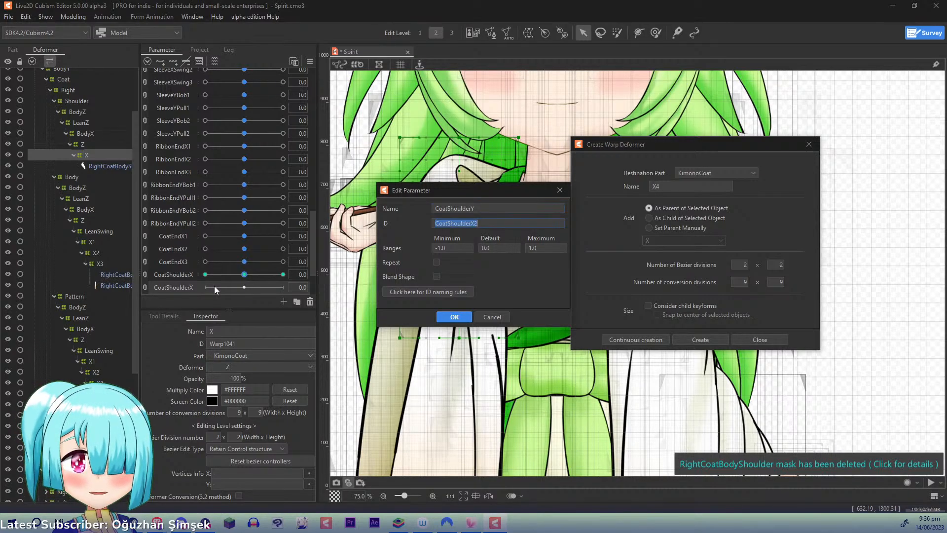
pyautogui.press('Return')
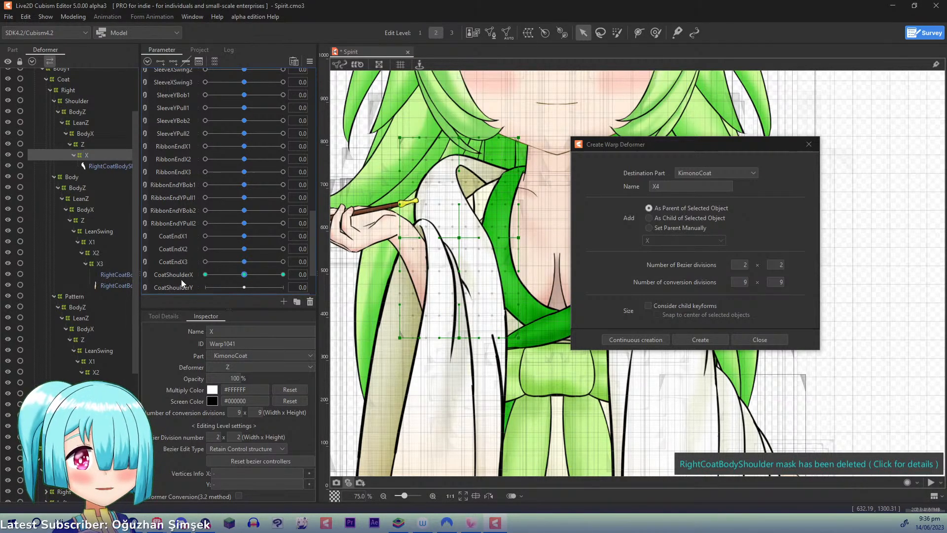
# - Create a warp deformer named Y with 2 × 2 Bezier divisions as parent of RightCoatBodyShoulder
pyautogui.click(111, 166)
pyautogui.click(591, 188)
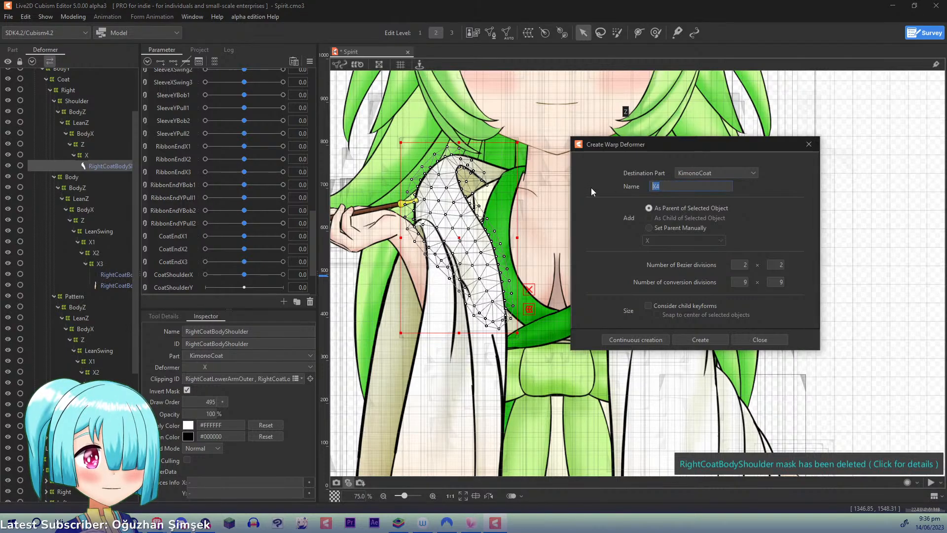
pyautogui.write('Y')
pyautogui.click(641, 340)
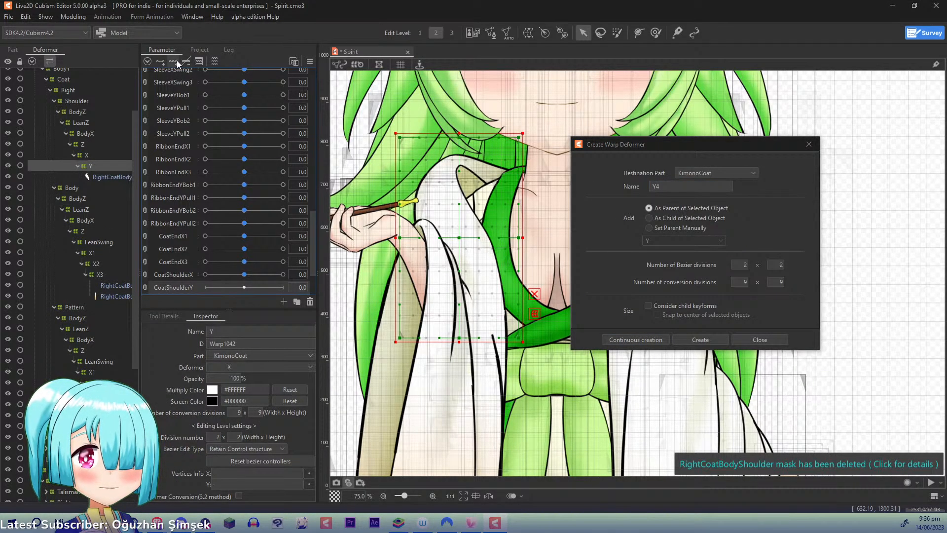
# - Add three CoatShoulderY keys to the Y deformer, then at 1.0 raise its upper and middle points and lower its bottom-middle point
pyautogui.moveTo(245, 287); pyautogui.dragTo(283, 287)
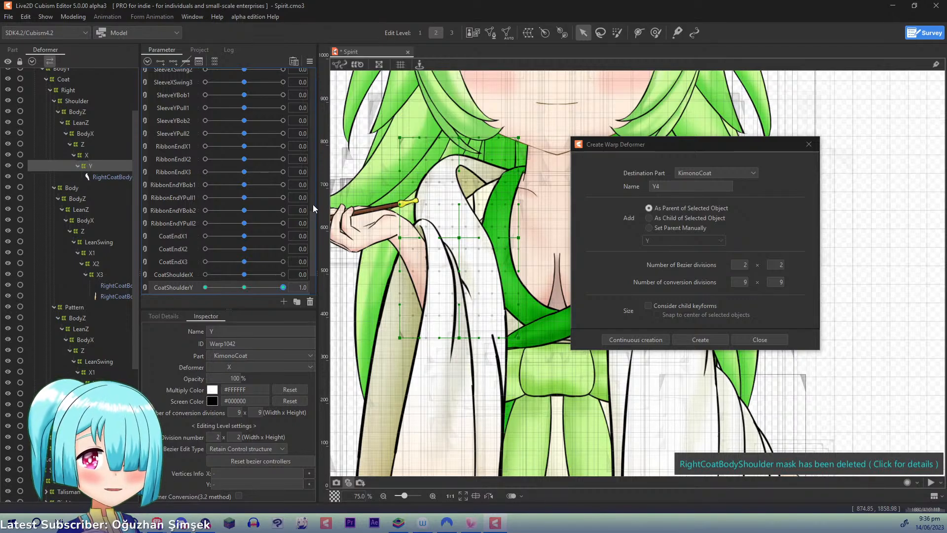
pyautogui.moveTo(402, 229); pyautogui.dragTo(404, 225)
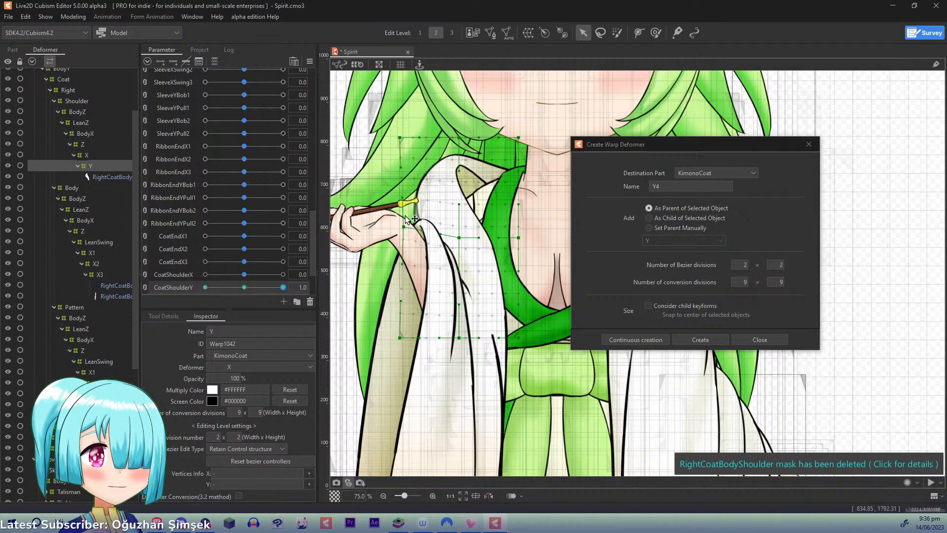
pyautogui.moveTo(402, 138); pyautogui.dragTo(463, 130)
pyautogui.moveTo(465, 239); pyautogui.dragTo(469, 233)
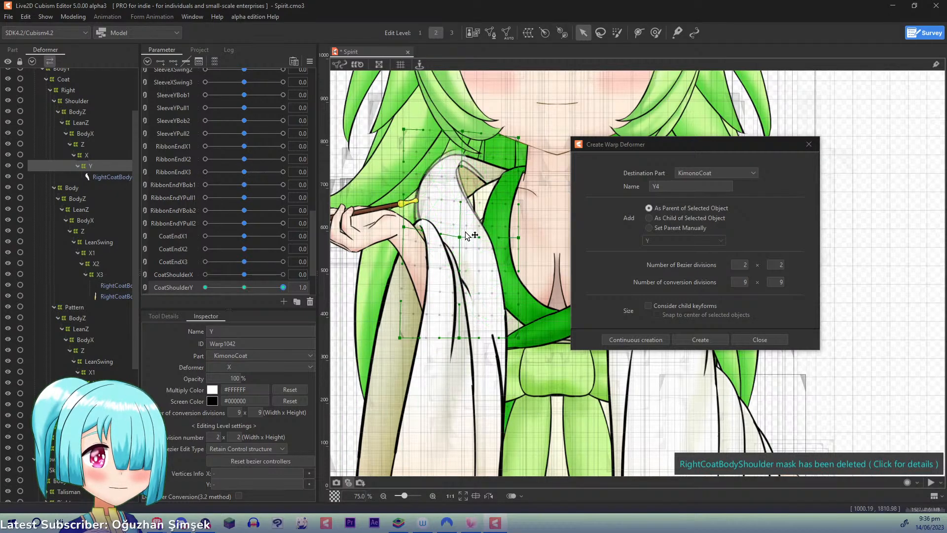
pyautogui.moveTo(460, 337); pyautogui.dragTo(458, 346)
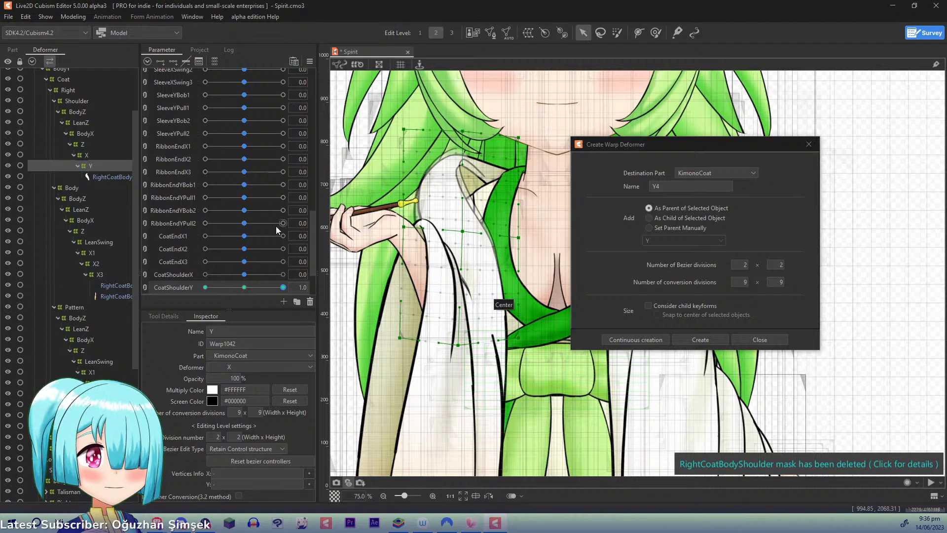
# - At CoatShoulderY -1.0, lower the Y deformer's arm-side and centre points in its upper and middle rows, and reset the parameters to defaults
pyautogui.moveTo(276, 286); pyautogui.dragTo(193, 305)
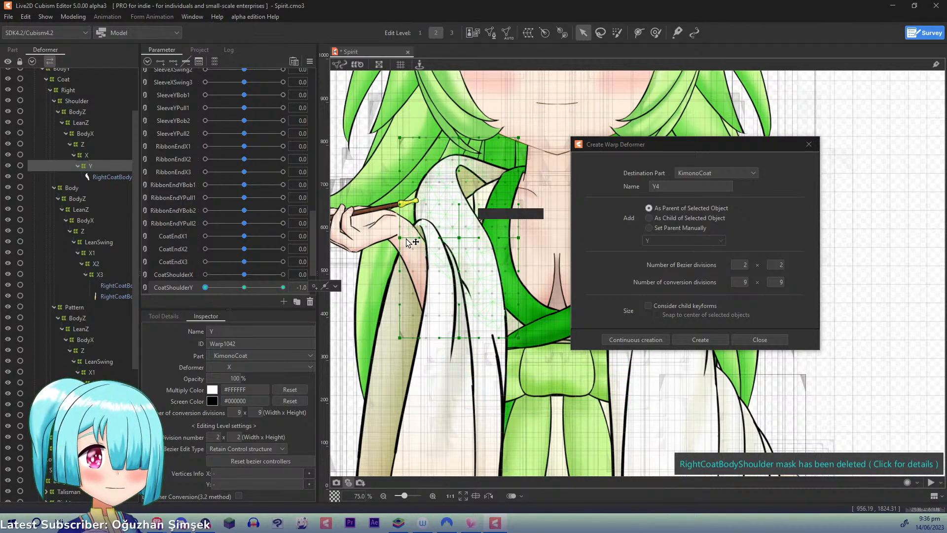
pyautogui.moveTo(400, 238); pyautogui.dragTo(398, 248)
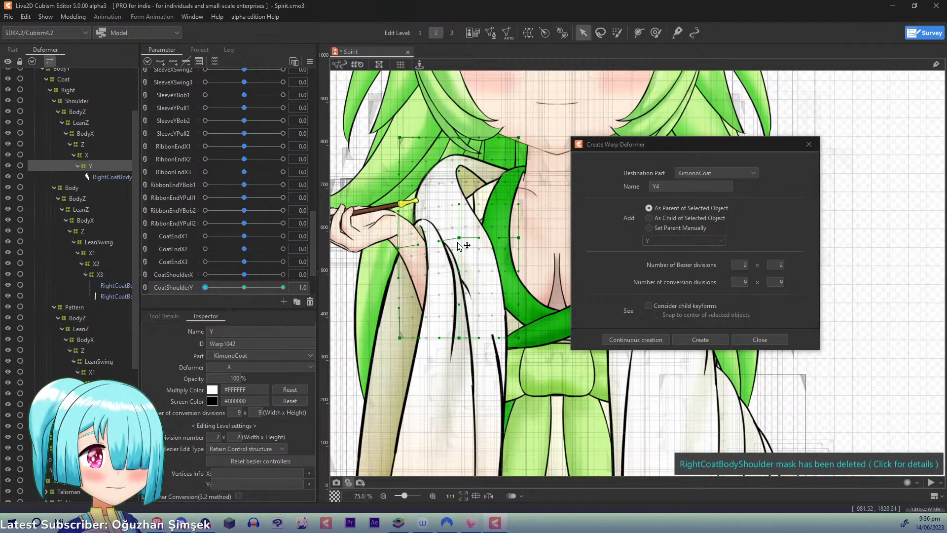
pyautogui.moveTo(458, 242); pyautogui.dragTo(457, 247)
pyautogui.moveTo(399, 138); pyautogui.dragTo(397, 153)
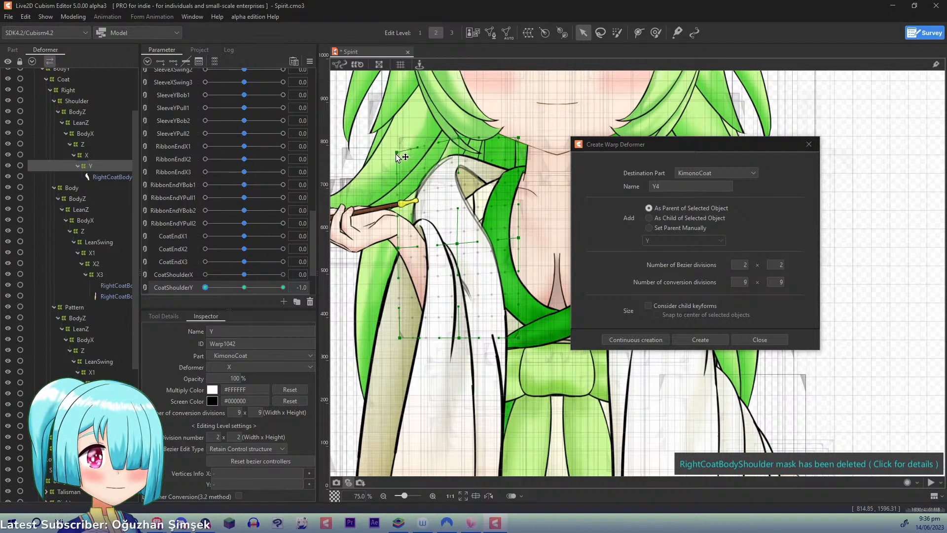
pyautogui.moveTo(458, 140); pyautogui.dragTo(454, 146)
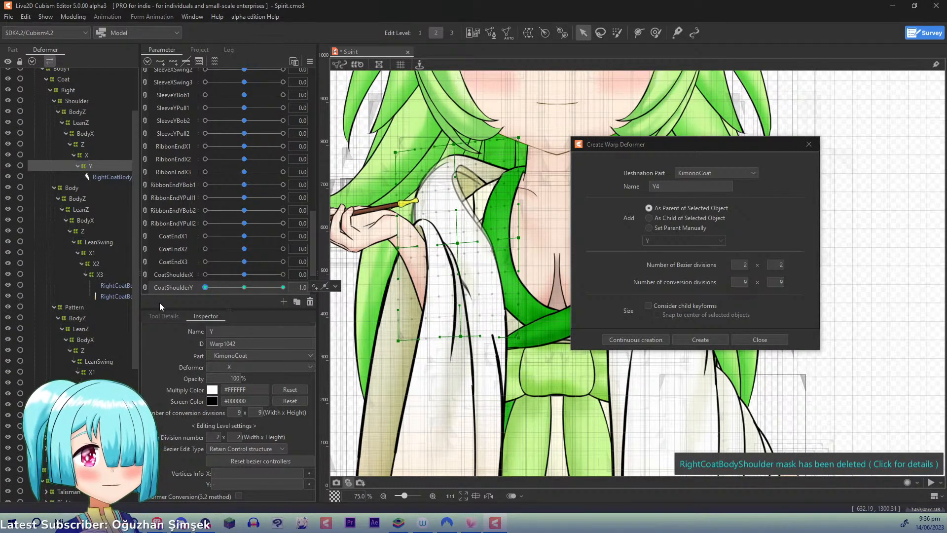
pyautogui.click(310, 61)
pyautogui.click(341, 63)
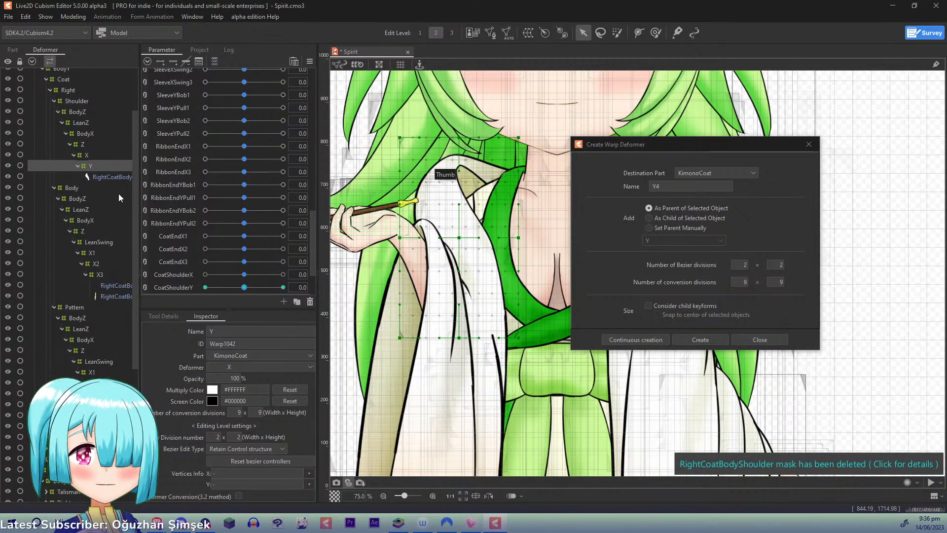
# - Create a warp deformer named Y1 with 2 × 3 Bezier divisions as parent of both lower right coat meshes under the Body group's X3
pyautogui.moveTo(135, 174); pyautogui.dragTo(144, 211)
pyautogui.click(119, 223)
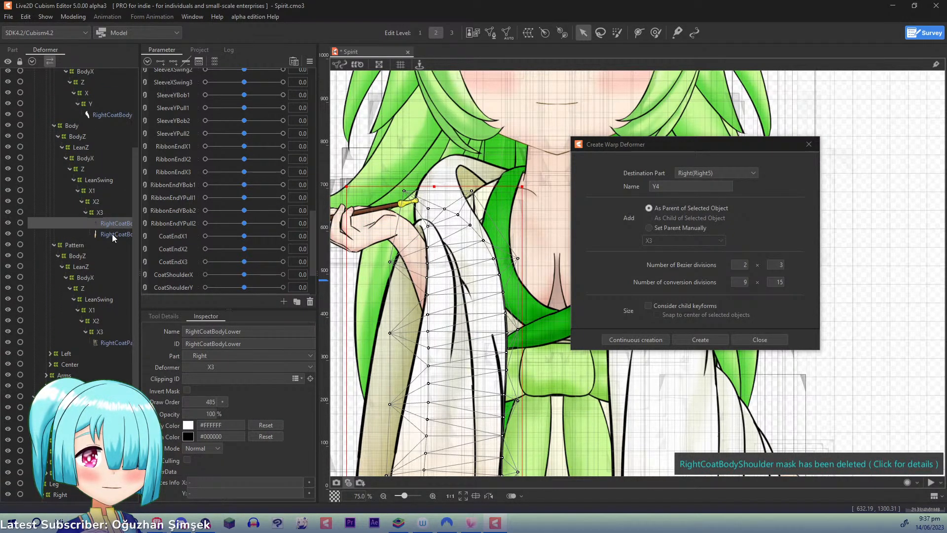
pyautogui.moveTo(492, 276); pyautogui.dragTo(517, 107)
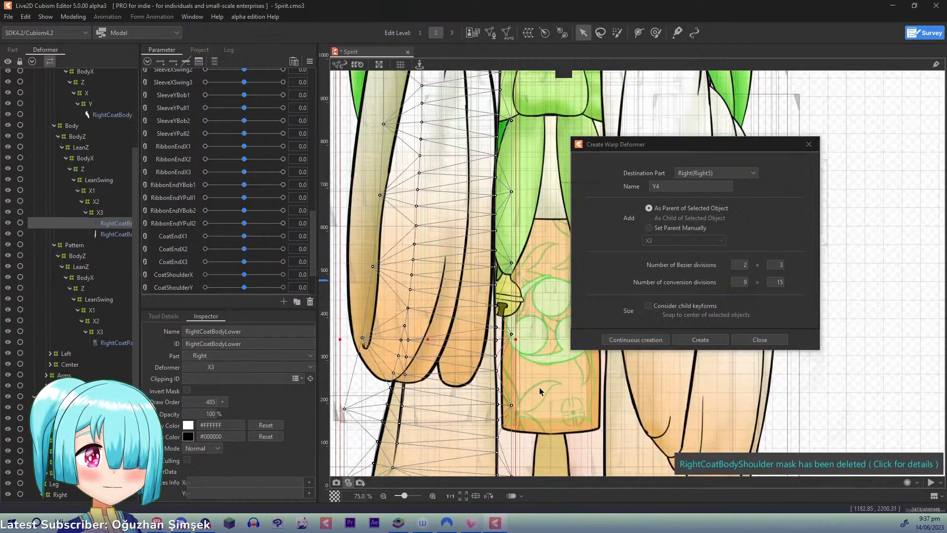
pyautogui.moveTo(512, 309); pyautogui.dragTo(489, 30)
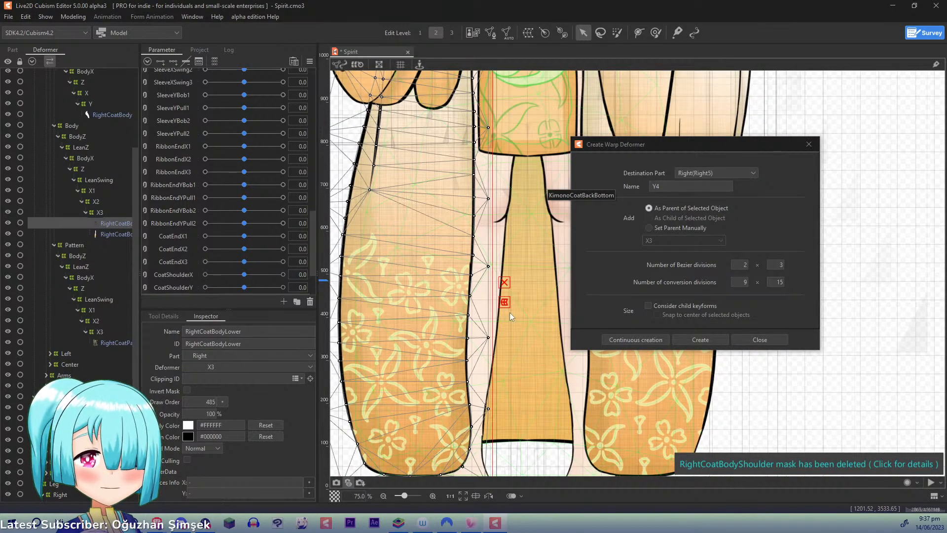
pyautogui.scroll(-2, 510, 312)
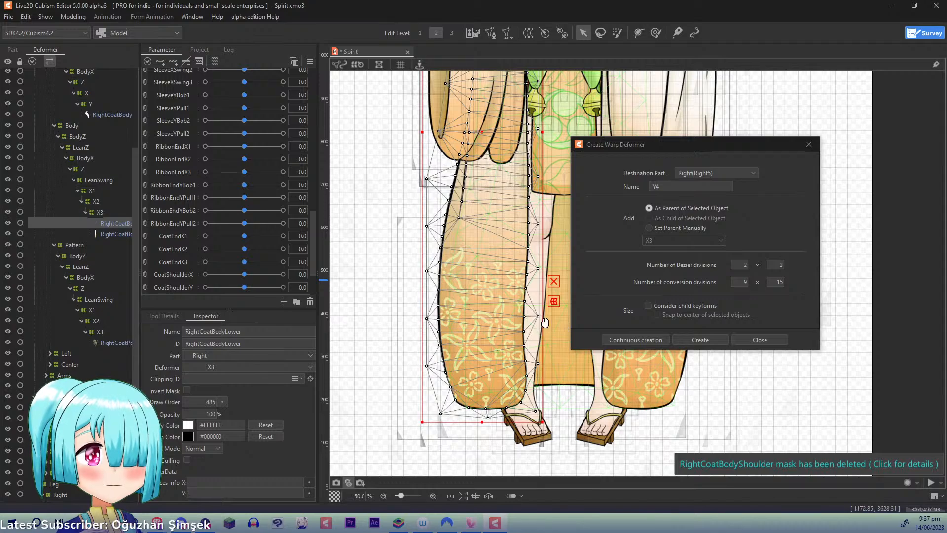
pyautogui.moveTo(542, 297); pyautogui.dragTo(490, 299)
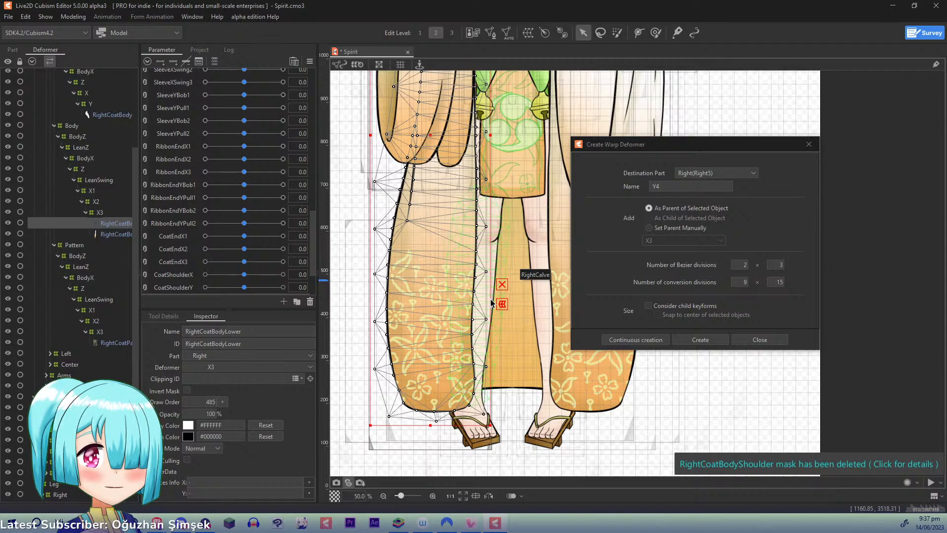
pyautogui.keyDown('ctrl'); pyautogui.click(123, 234); pyautogui.keyUp('ctrl')
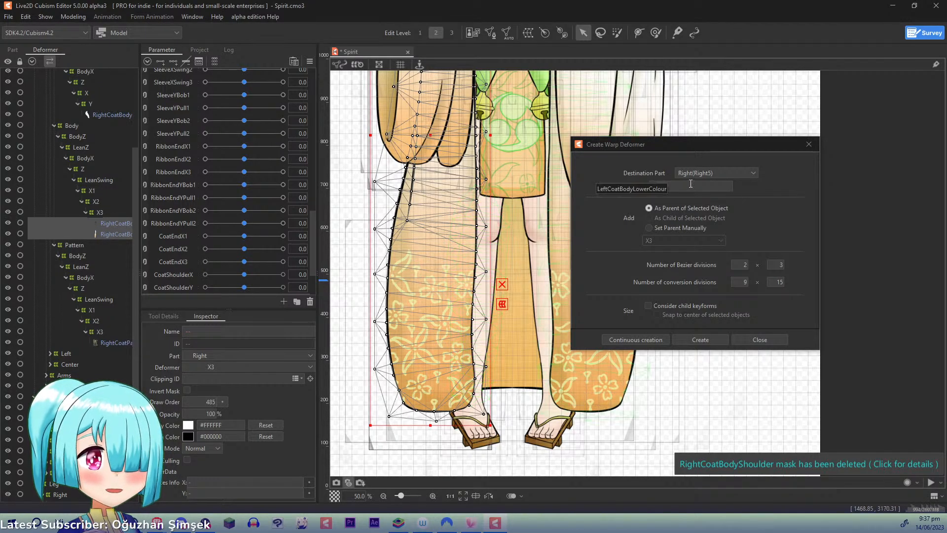
pyautogui.write('Y4')
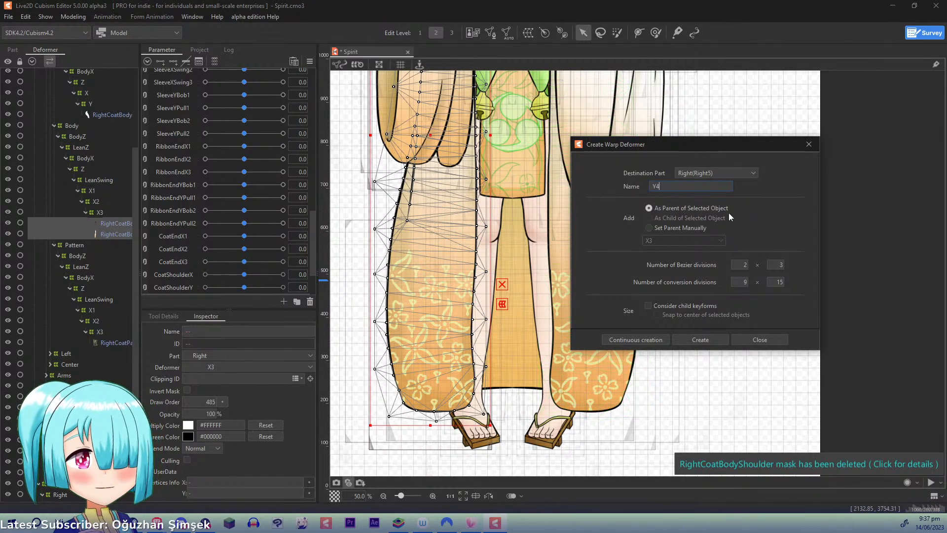
pyautogui.press('BackSpace')
pyautogui.write('1')
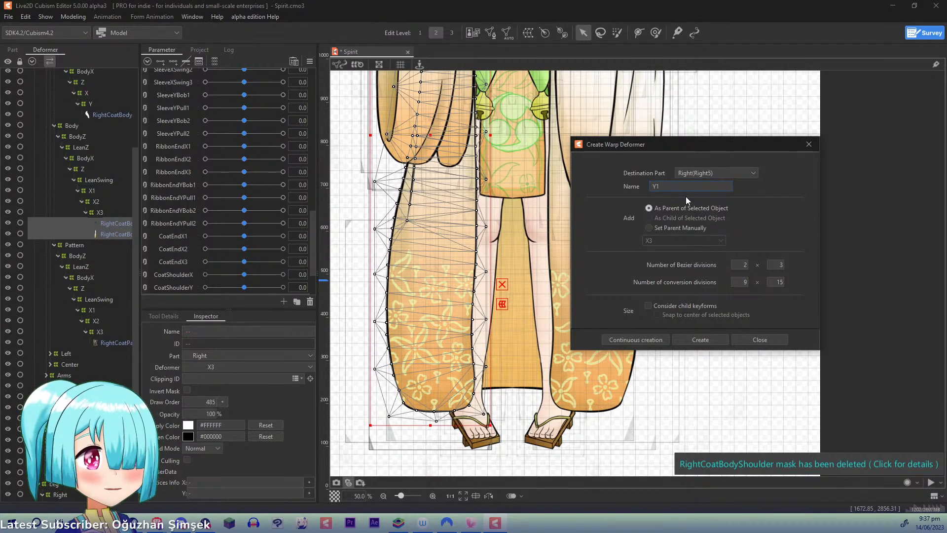
pyautogui.click(635, 340)
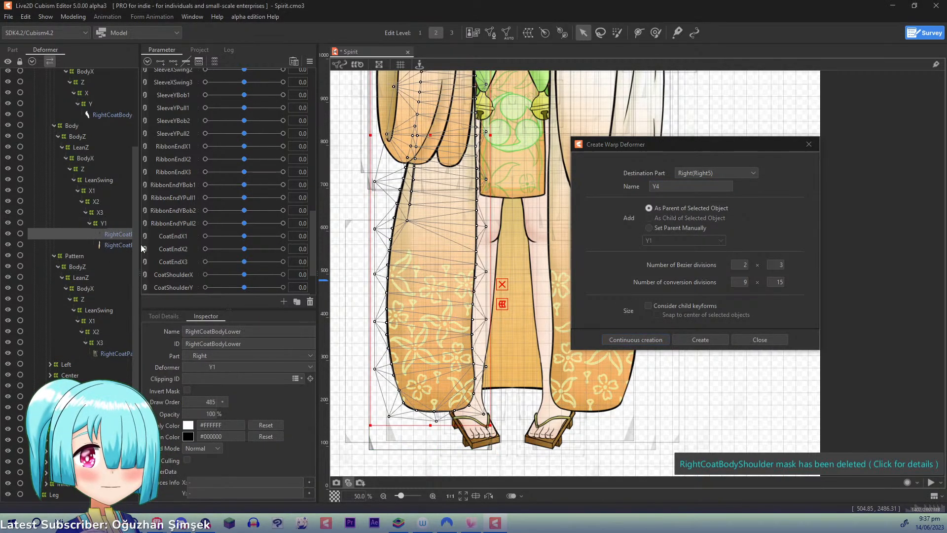
# - Create a second warp deformer named Y2 as parent of both lower right coat meshes inside Y1, with 2 × 3 Bezier divisions
pyautogui.keyDown('shift'); pyautogui.click(123, 245); pyautogui.keyUp('shift')
pyautogui.click(692, 183)
pyautogui.press('BackSpace')
pyautogui.write('2')
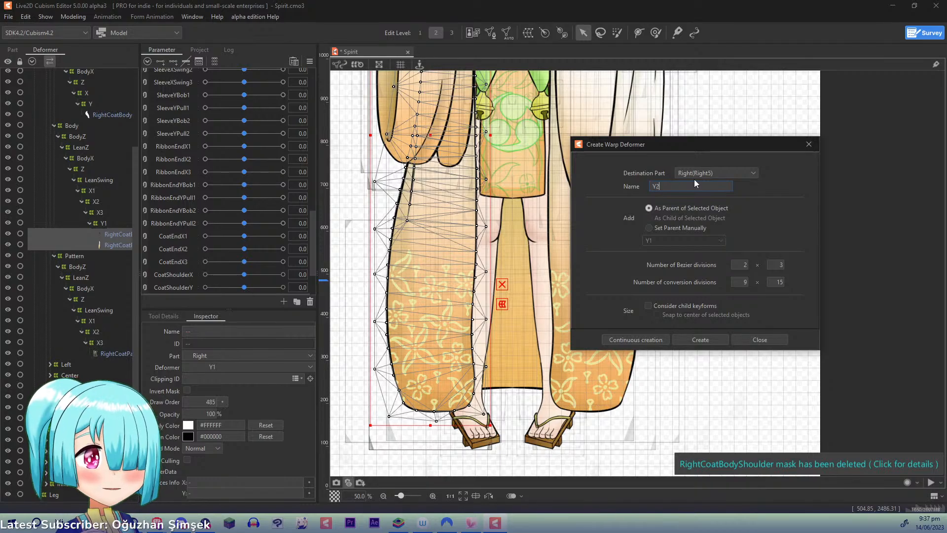
pyautogui.click(635, 339)
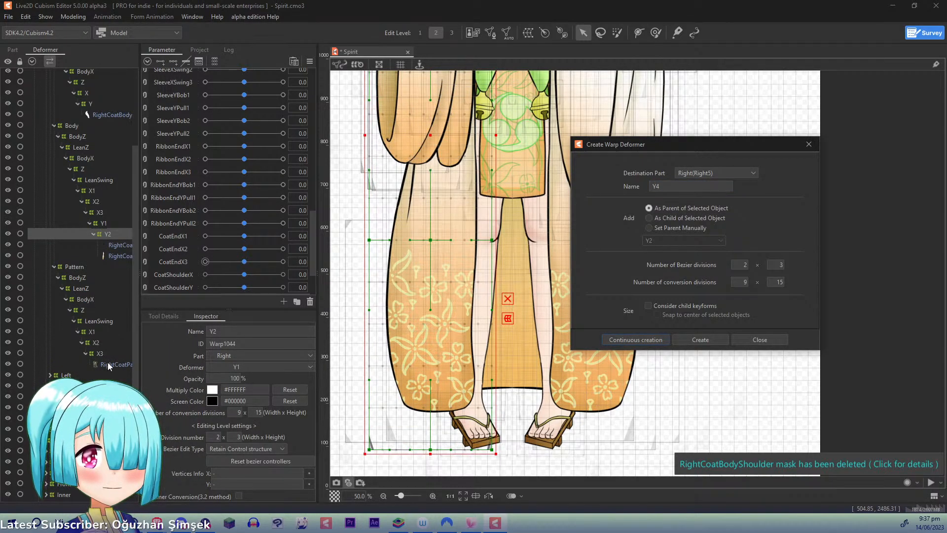
# - Create a warp deformer named Y1 with 2 × 2 Bezier divisions as parent of RightCoatPattern
pyautogui.click(110, 365)
pyautogui.click(702, 190)
pyautogui.press('BackSpace')
pyautogui.write('1')
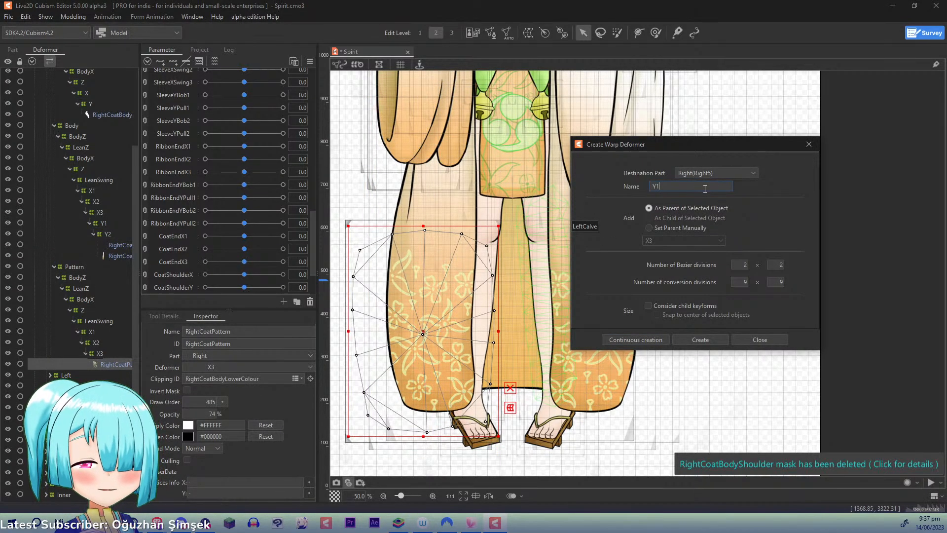
pyautogui.click(612, 339)
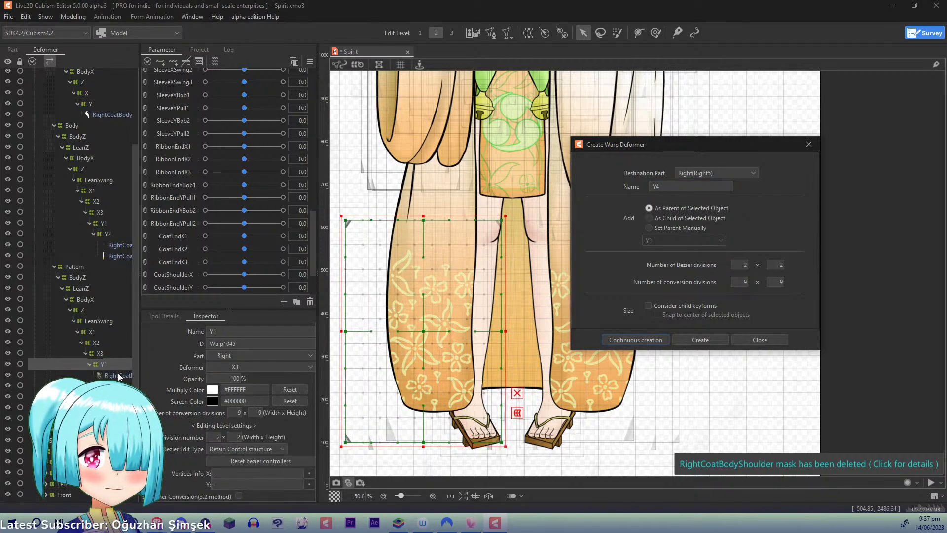
# - Create a warp deformer named Y2 with 2 × 2 Bezier divisions as parent of RightCoatPattern inside its Y1 deformer
pyautogui.click(118, 375)
pyautogui.click(692, 187)
pyautogui.press('BackSpace')
pyautogui.write('2')
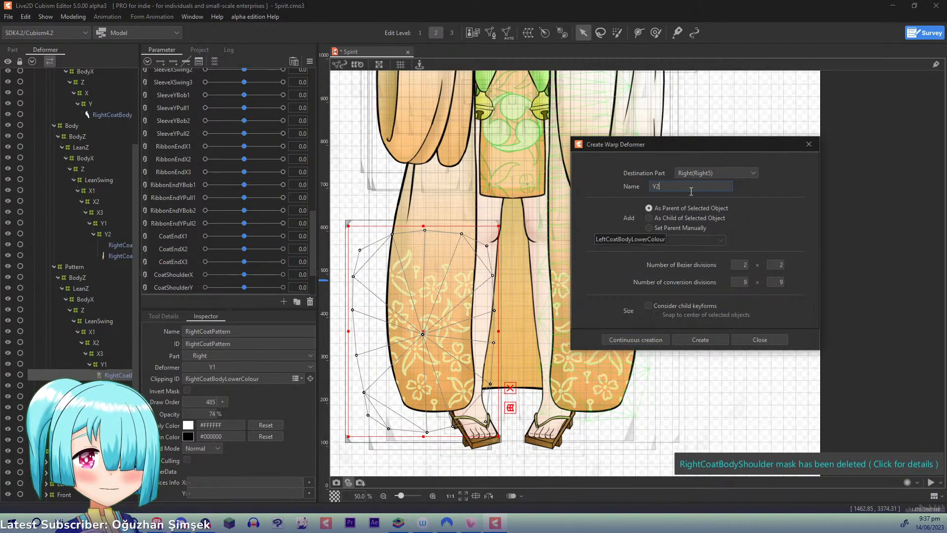
pyautogui.click(631, 340)
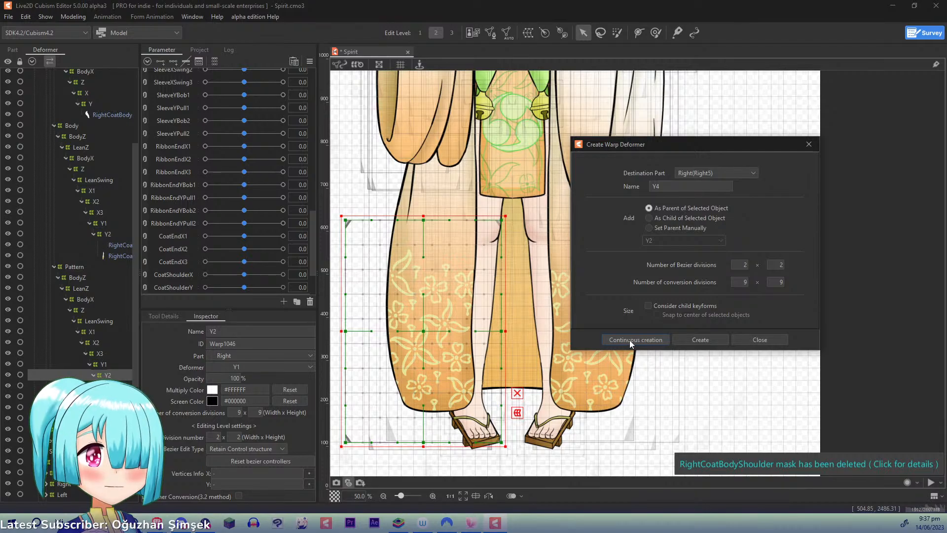
# - Select the Body group's Y1 deformer, replicate the CoatEndX3 parameter and set the copy's name and ID to CoatEndYBob1
pyautogui.click(104, 223)
pyautogui.rightClick(180, 262)
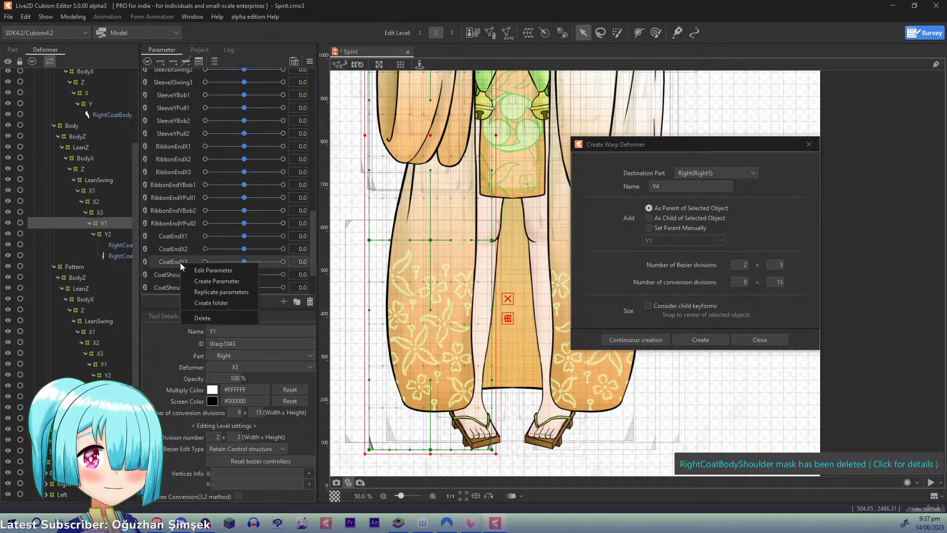
pyautogui.click(237, 292)
pyautogui.rightClick(175, 274)
pyautogui.click(196, 281)
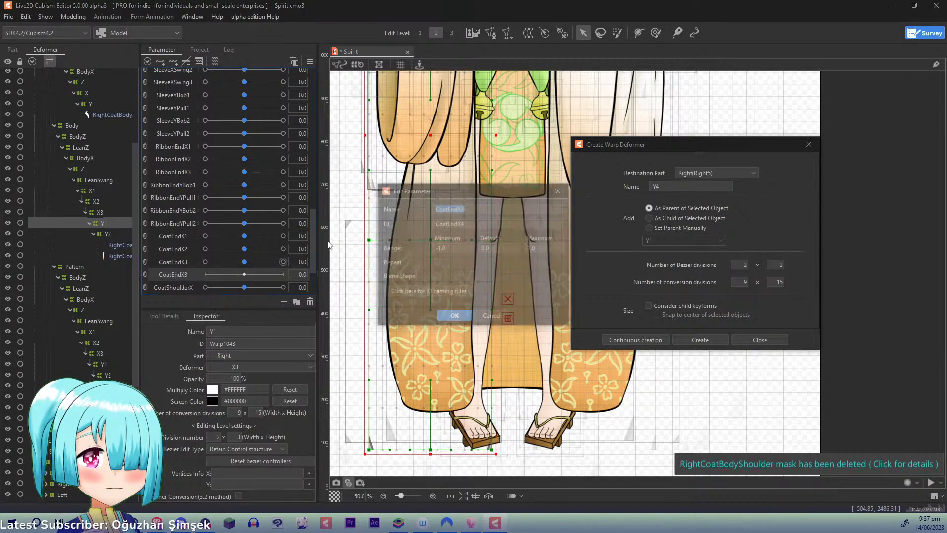
pyautogui.write('CoatE')
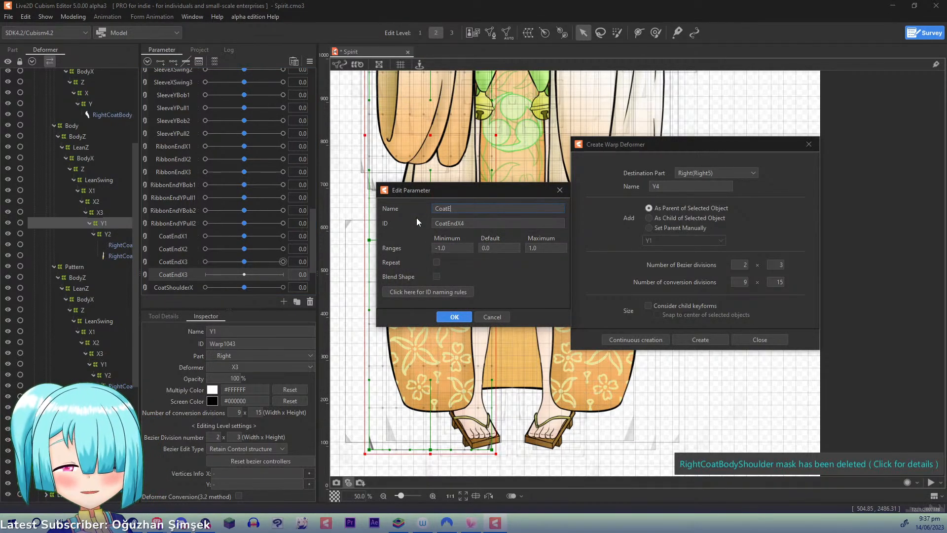
pyautogui.write('ndYBob1')
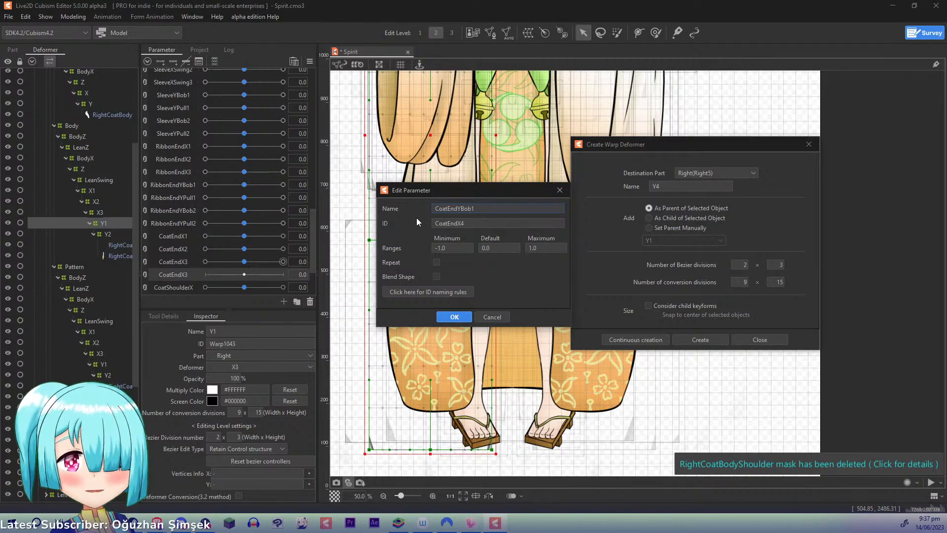
pyautogui.hotkey('ctrl', 'a')
pyautogui.hotkey('ctrl', 'c')
pyautogui.press('Tab')
pyautogui.hotkey('ctrl', 'v')
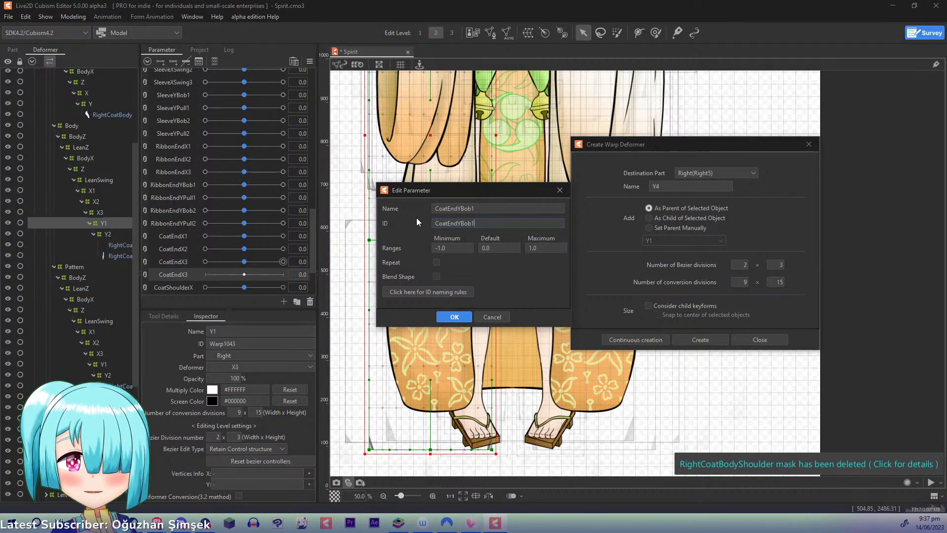
pyautogui.press('Return')
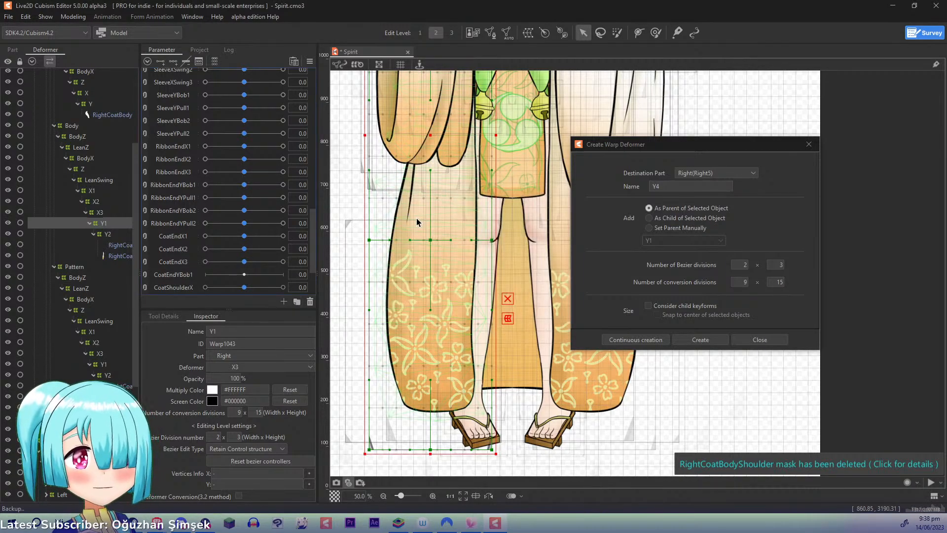
# - Replicate the CoatEndYBob1 parameter, and replicate the resulting copy once more
pyautogui.rightClick(180, 277)
pyautogui.click(187, 304)
pyautogui.rightClick(176, 288)
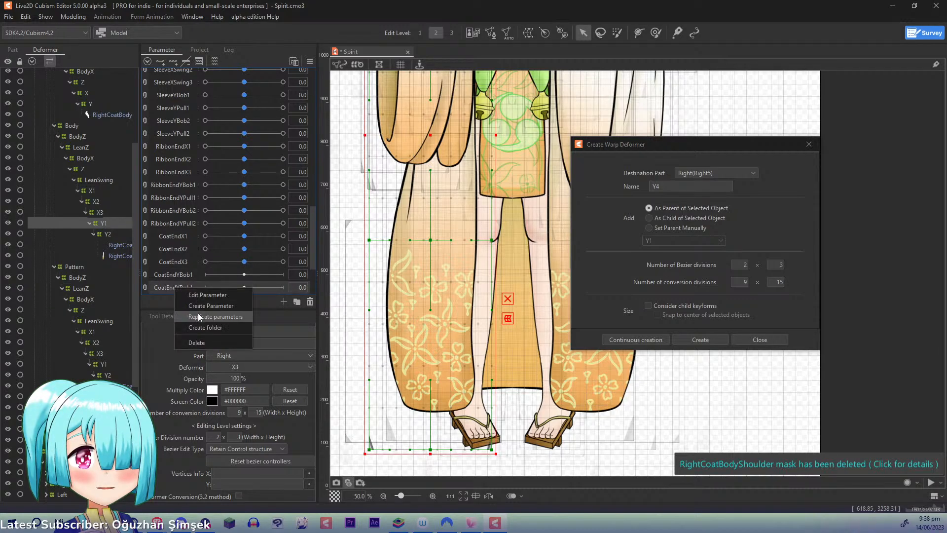
pyautogui.click(198, 316)
# - Rename the last CoatEndYBob1 copy, just above CoatShoulderX, to CoatEndYBob2
pyautogui.scroll(-3, 315, 224)
pyautogui.rightClick(182, 230)
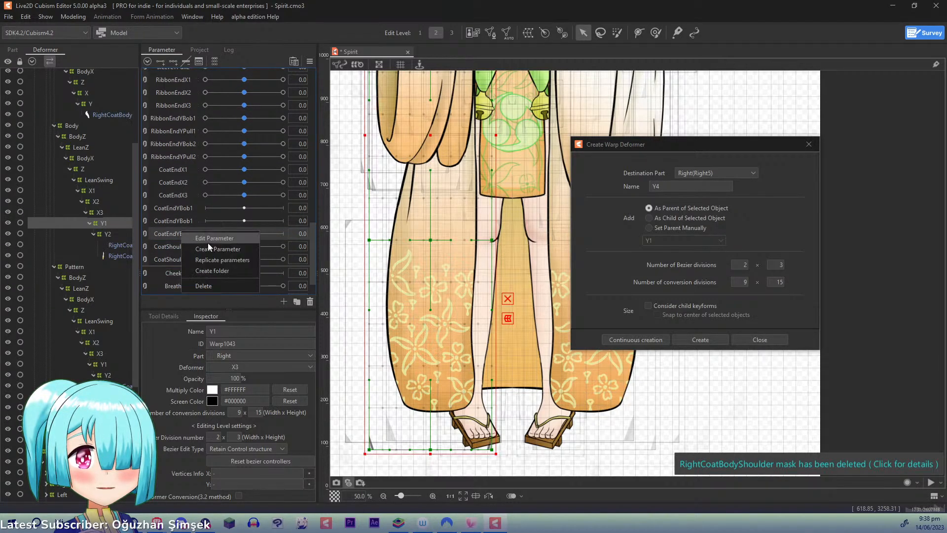
pyautogui.click(209, 240)
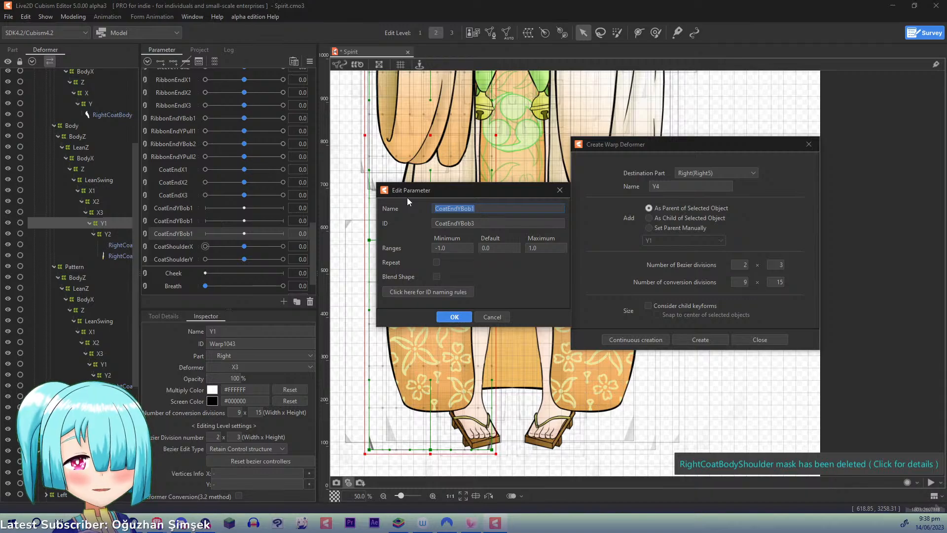
pyautogui.press('End')
pyautogui.press('BackSpace')
pyautogui.write('2')
pyautogui.press('Return')
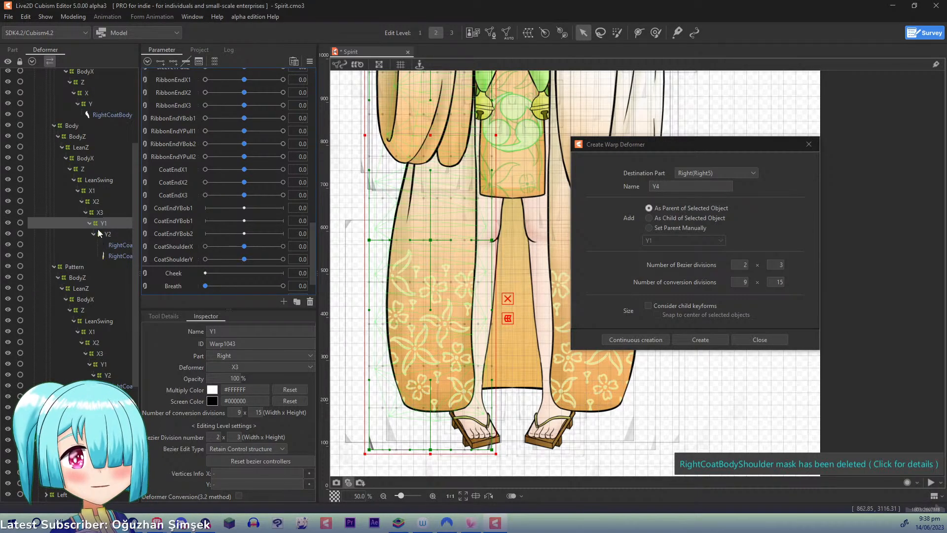
# - Set the name and ID of the remaining CoatEndYBob1 copy, just above CoatEndYBob2, to CoatEndYPull1
pyautogui.rightClick(183, 220)
pyautogui.click(210, 230)
pyautogui.press('BackSpace')
pyautogui.press('BackSpace')
pyautogui.press('BackSpace')
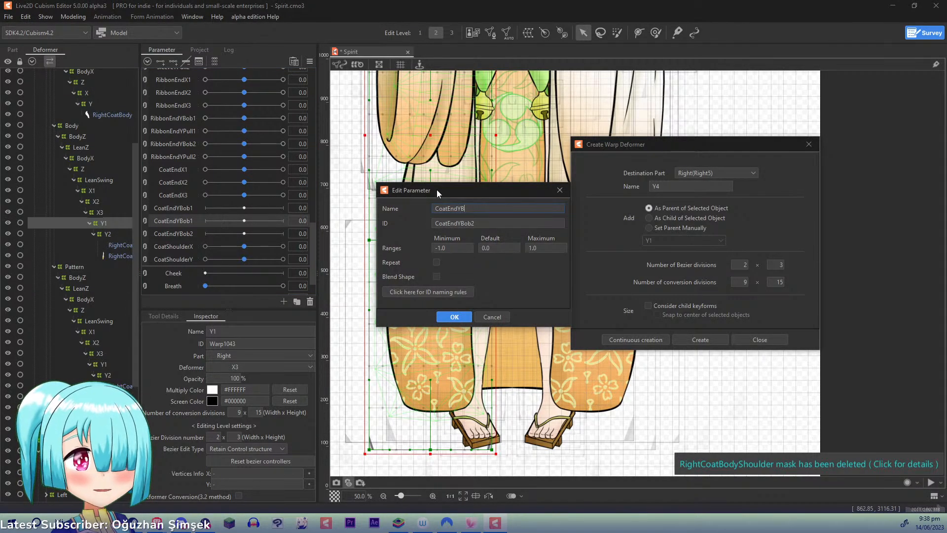
pyautogui.write('Pull1')
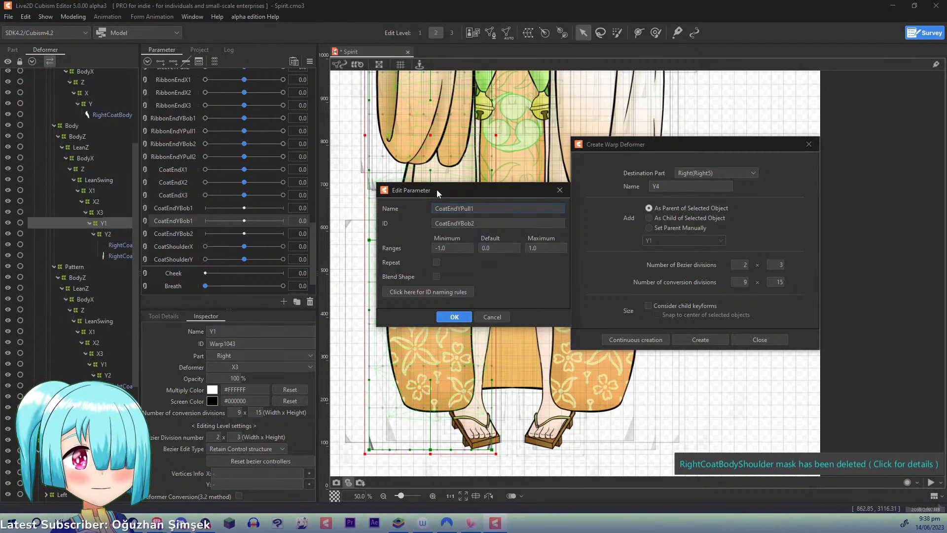
pyautogui.hotkey('ctrl', 'a')
pyautogui.hotkey('ctrl', 'c')
pyautogui.press('Tab')
pyautogui.hotkey('ctrl', 'v')
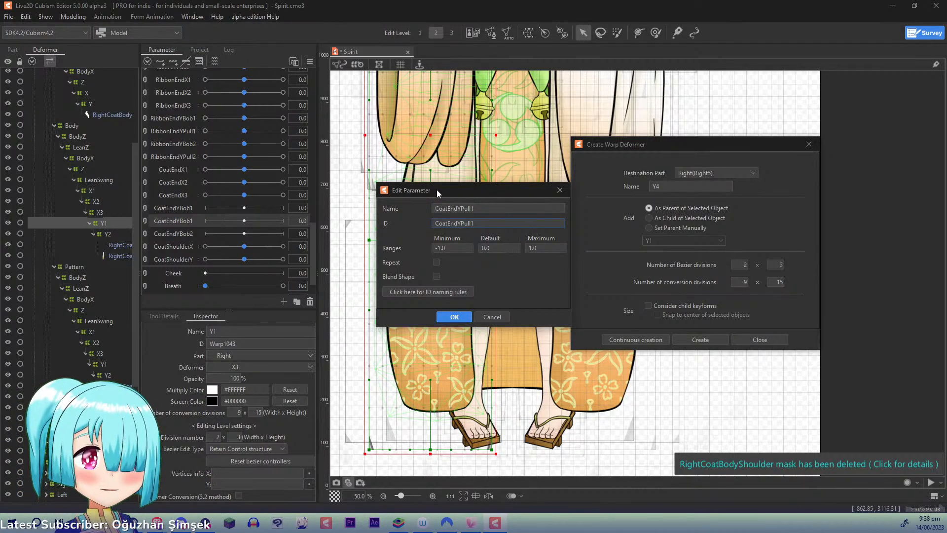
pyautogui.press('Return')
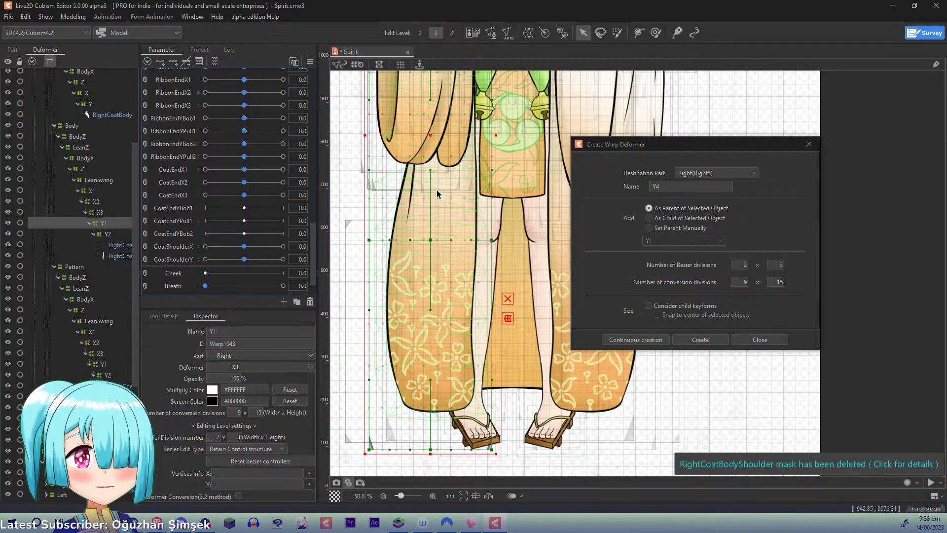
# - Replicate the CoatEndYPull1 parameter and rename the copy just above CoatShoulderX to CoatEndYPull2
pyautogui.rightClick(186, 225)
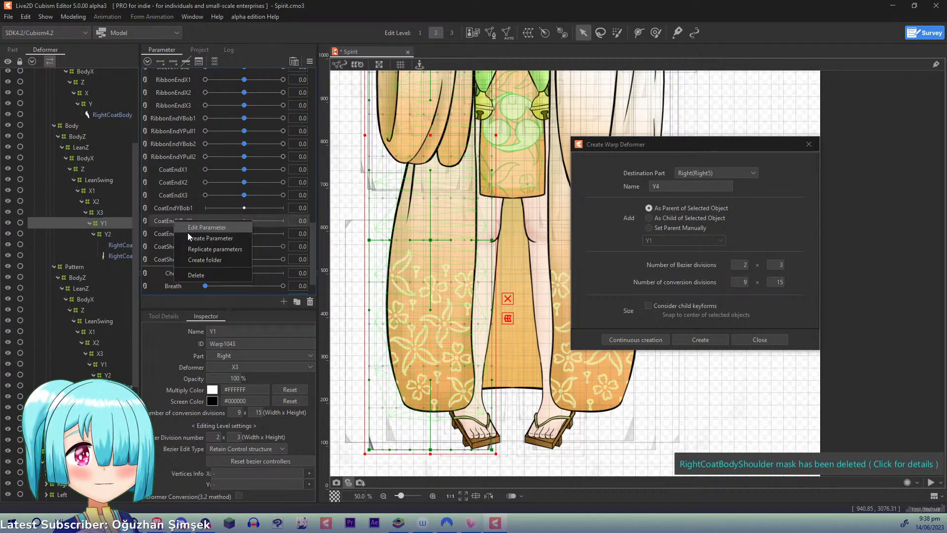
pyautogui.click(200, 246)
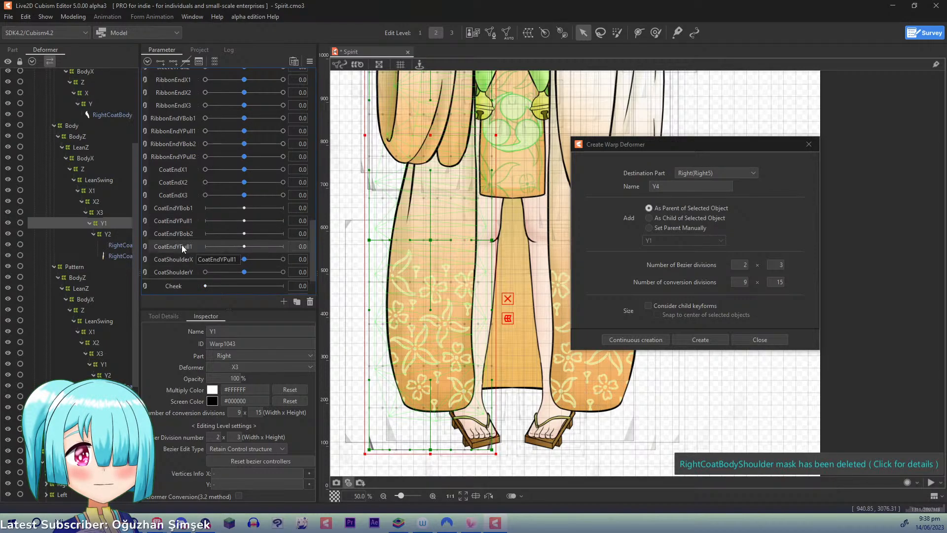
pyautogui.doubleClick(181, 245)
pyautogui.press('BackSpace')
pyautogui.write('2')
pyautogui.press('Return')
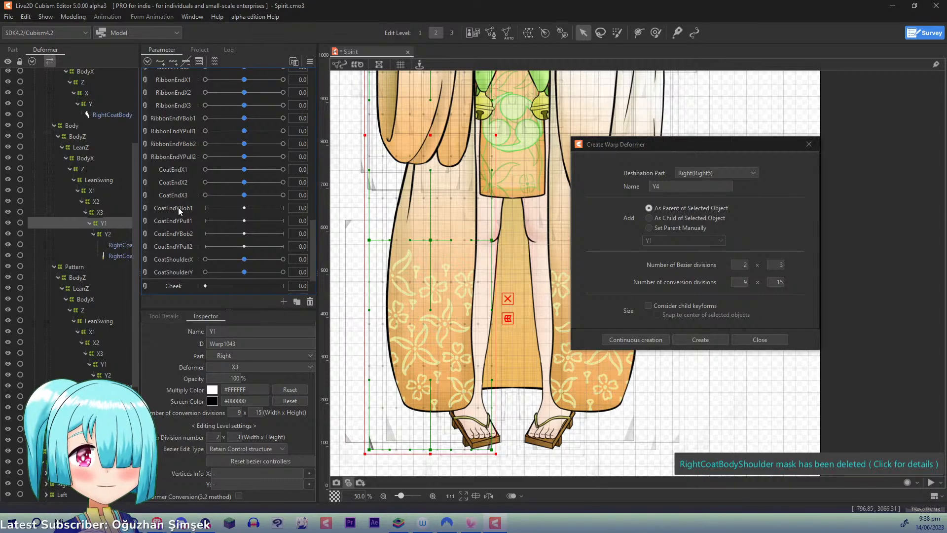
# - Add three keys on CoatEndYBob1 for the Y1 deformers of both the Body and Pattern groups
pyautogui.click(192, 208)
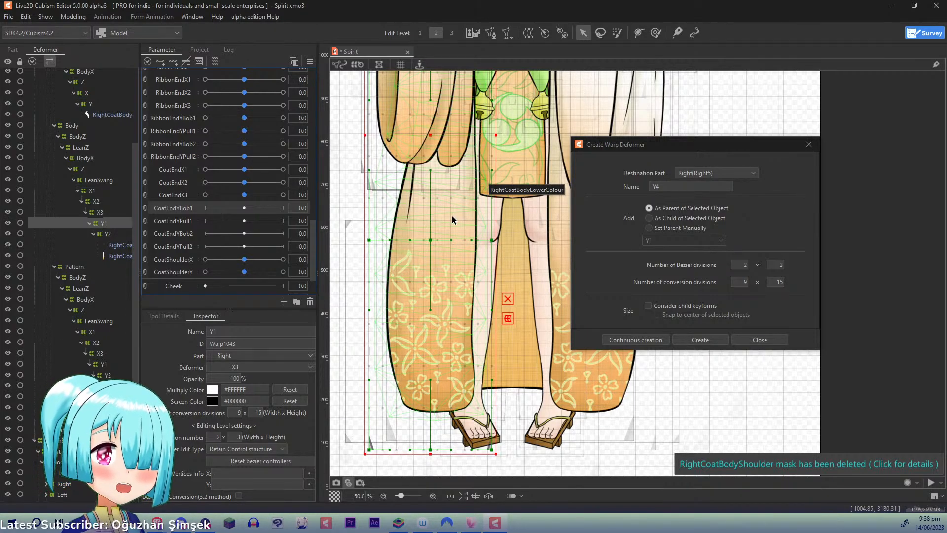
pyautogui.keyDown('ctrl'); pyautogui.click(104, 364); pyautogui.keyUp('ctrl')
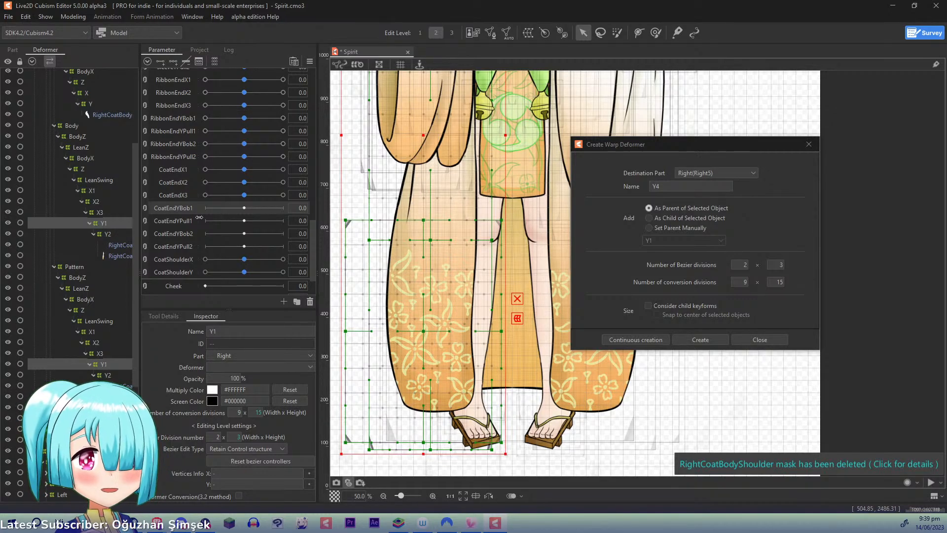
pyautogui.click(174, 61)
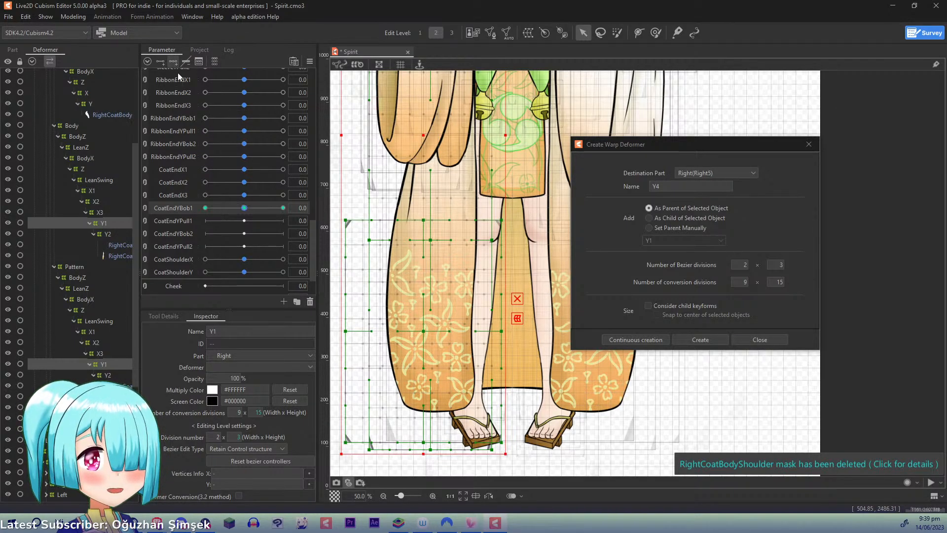
# - At CoatEndYBob1 1.0, deform both Y1 warps with a three-point temporary deform path along the coat, moving its middle point slightly upward
pyautogui.click(283, 208)
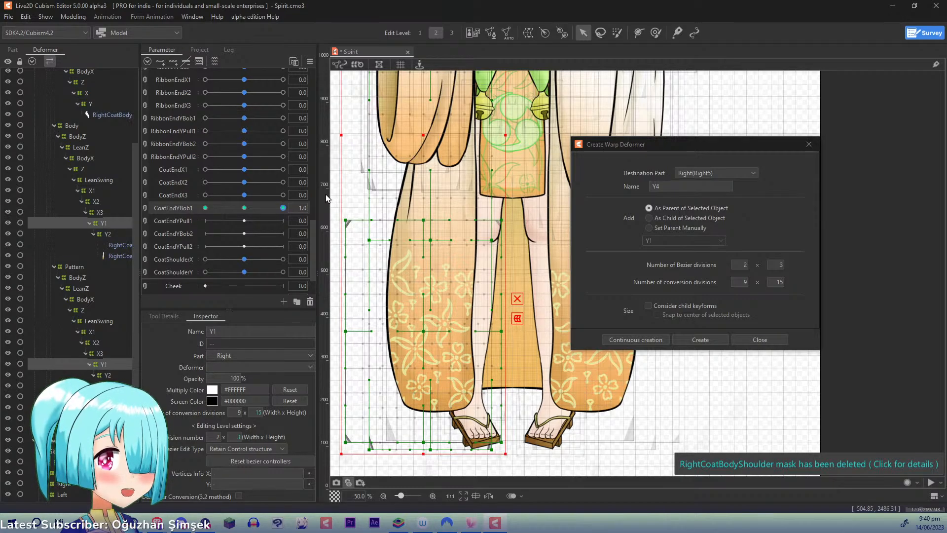
pyautogui.hotkey('ctrl', '-')
pyautogui.hotkey('ctrl', '-')
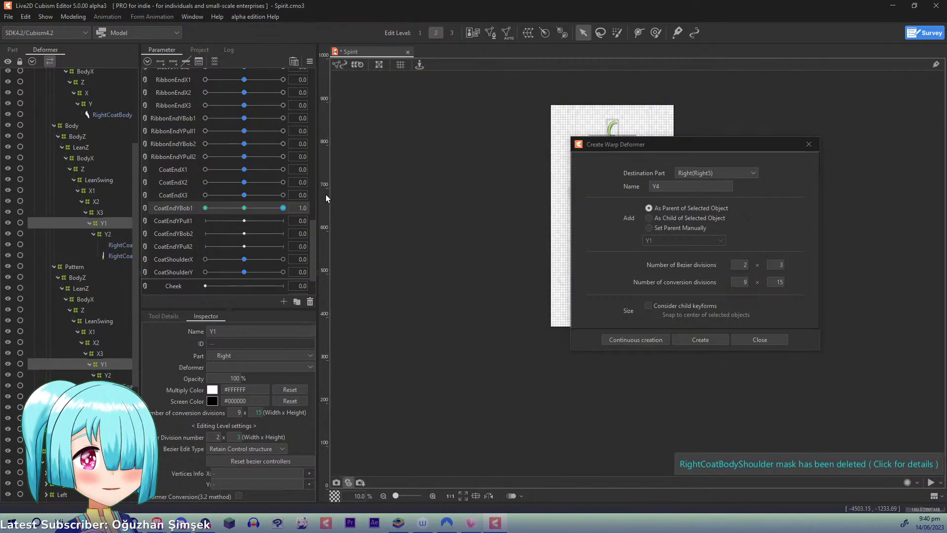
pyautogui.hotkey('ctrl', '+')
pyautogui.moveTo(443, 174); pyautogui.dragTo(343, 232)
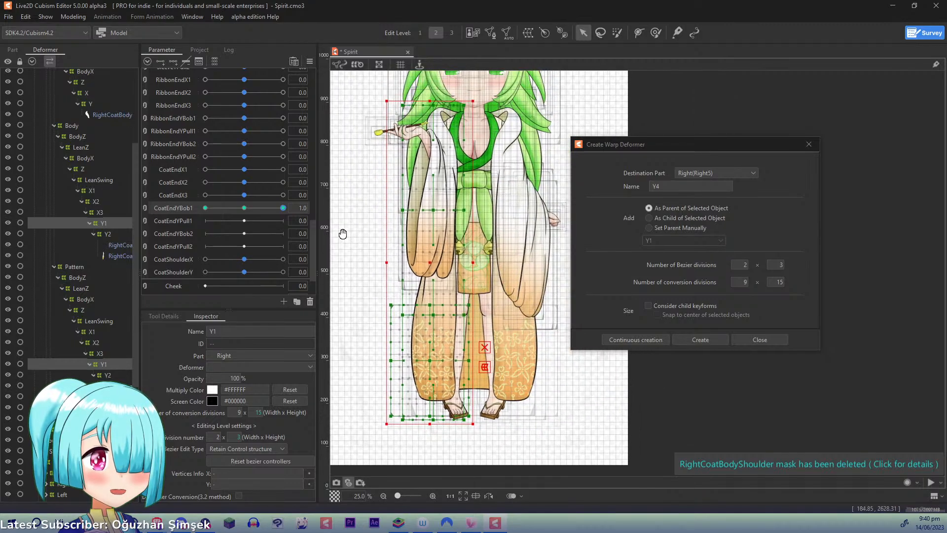
pyautogui.press('t')
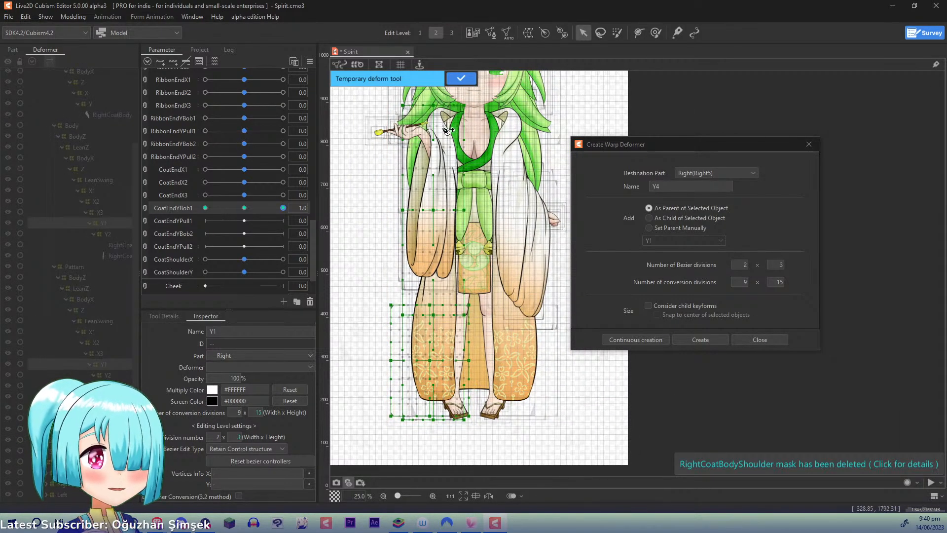
pyautogui.click(447, 96)
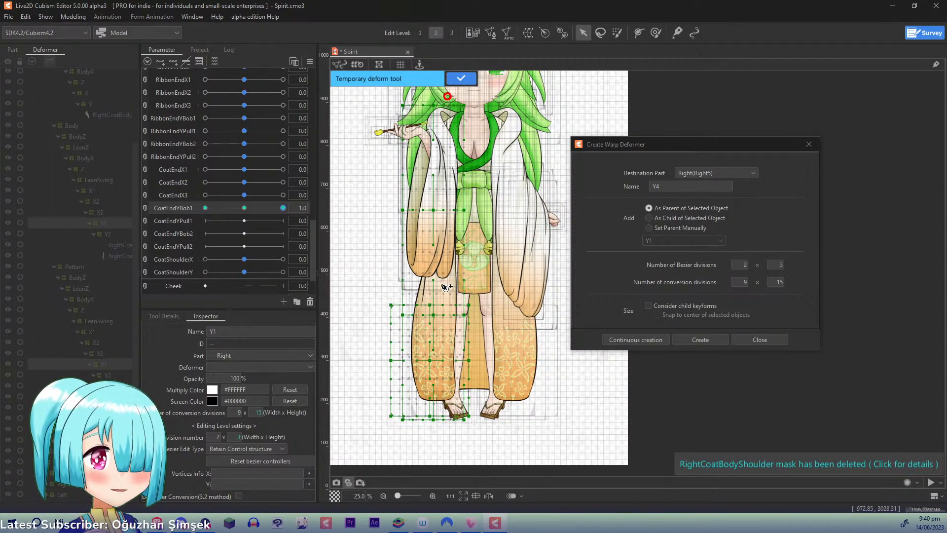
pyautogui.click(439, 289)
pyautogui.click(419, 458)
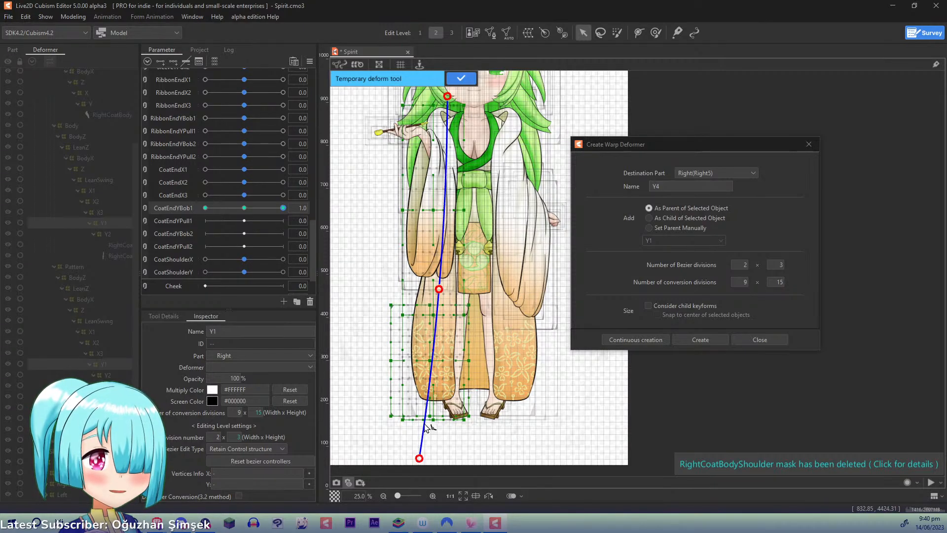
pyautogui.moveTo(439, 290); pyautogui.dragTo(442, 271)
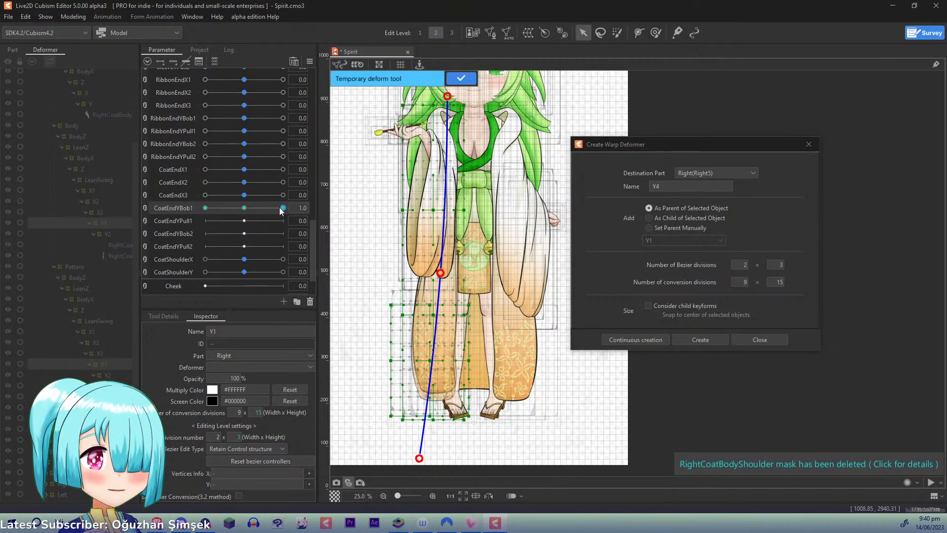
pyautogui.moveTo(280, 211); pyautogui.dragTo(294, 198)
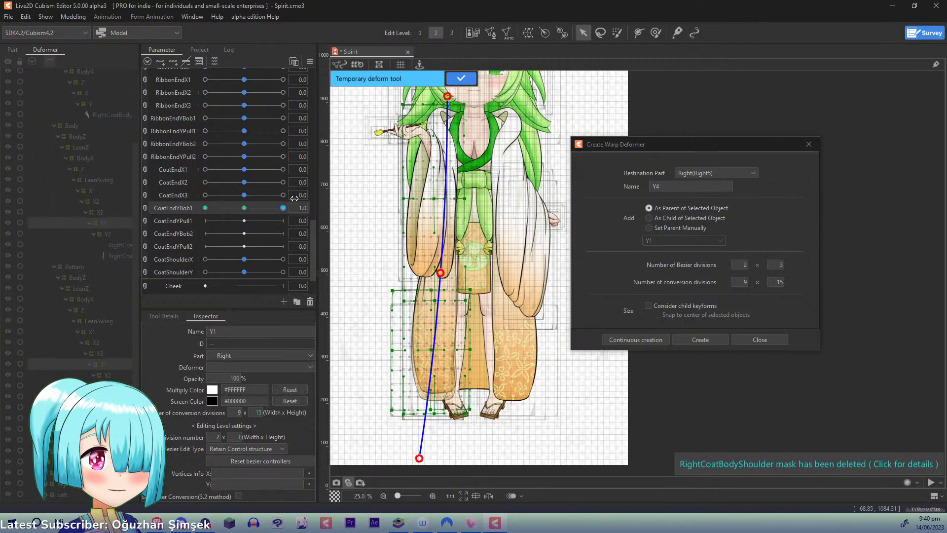
pyautogui.click(471, 79)
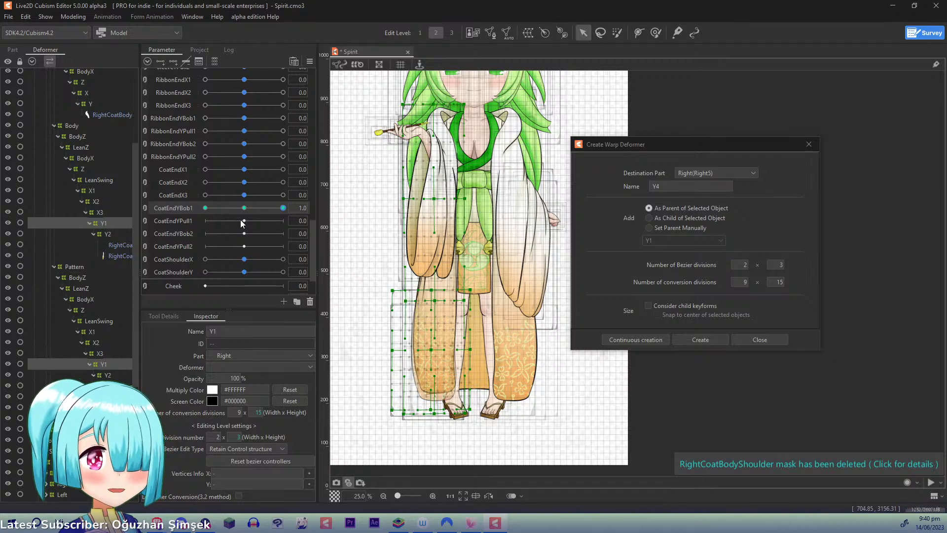
# - At CoatEndYBob1 -1.0, deform both Y1 warps with a three-point temporary deform path along the coat, moving its middle point slightly downward
pyautogui.moveTo(279, 208); pyautogui.dragTo(146, 214)
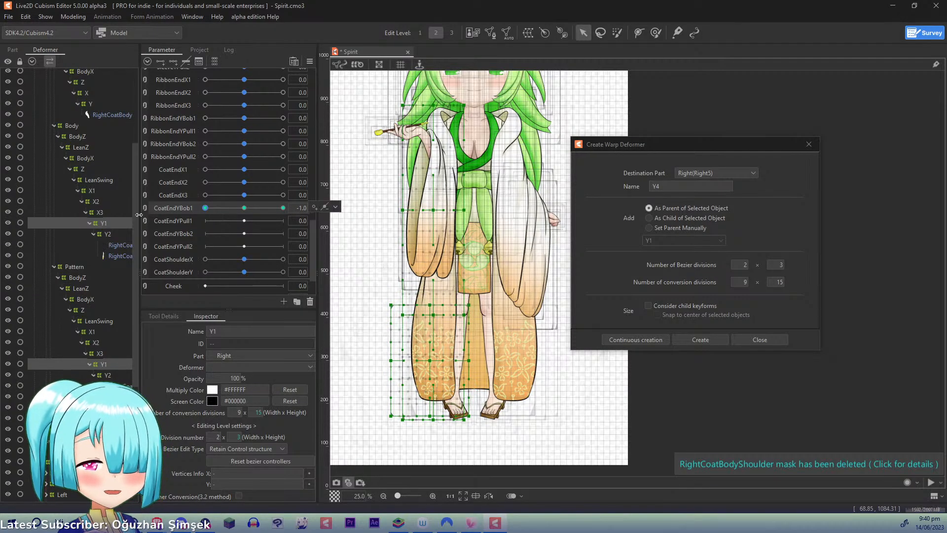
pyautogui.press('p')
pyautogui.click(443, 92)
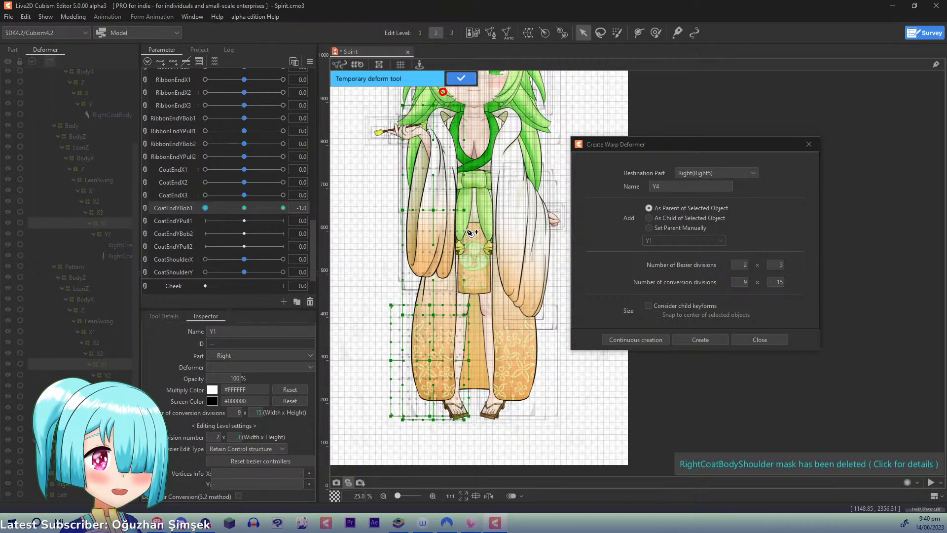
pyautogui.click(439, 269)
pyautogui.click(414, 461)
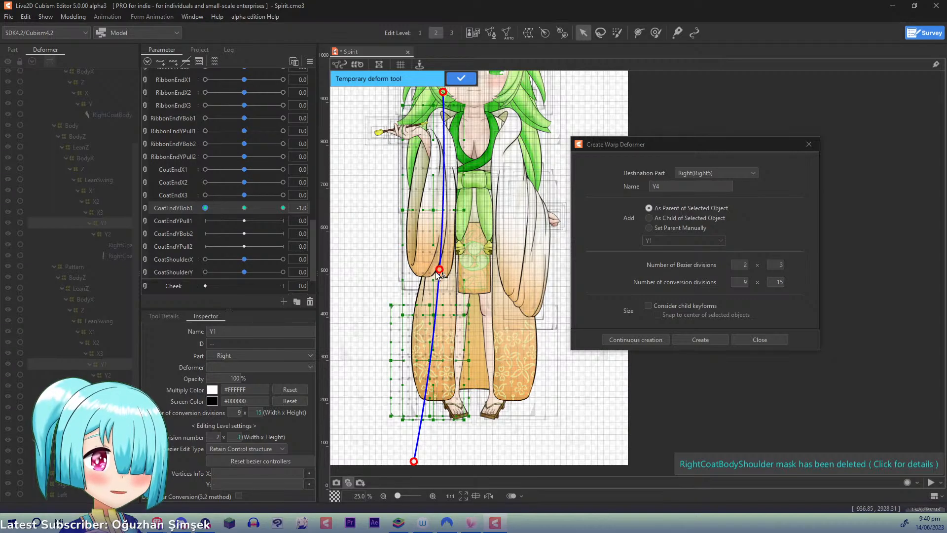
pyautogui.moveTo(438, 271); pyautogui.dragTo(438, 286)
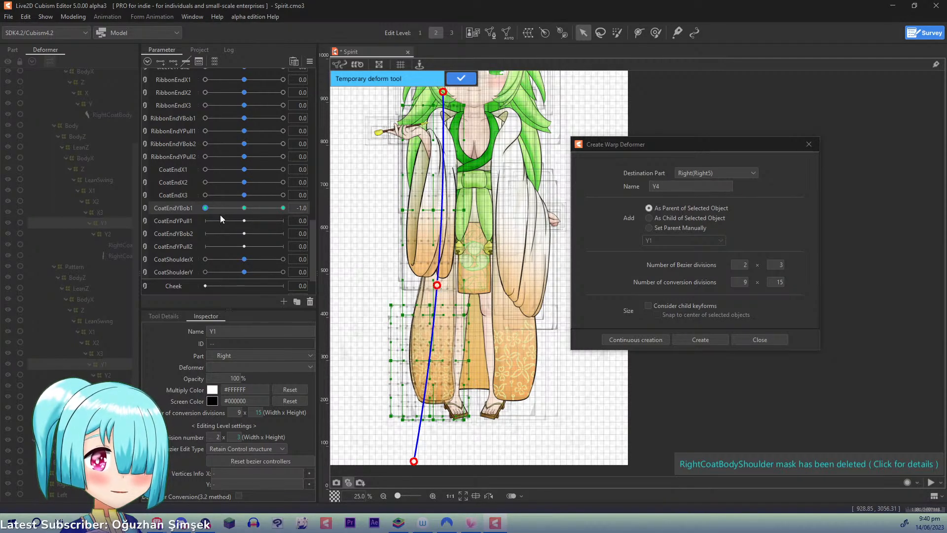
pyautogui.moveTo(207, 208); pyautogui.dragTo(159, 225)
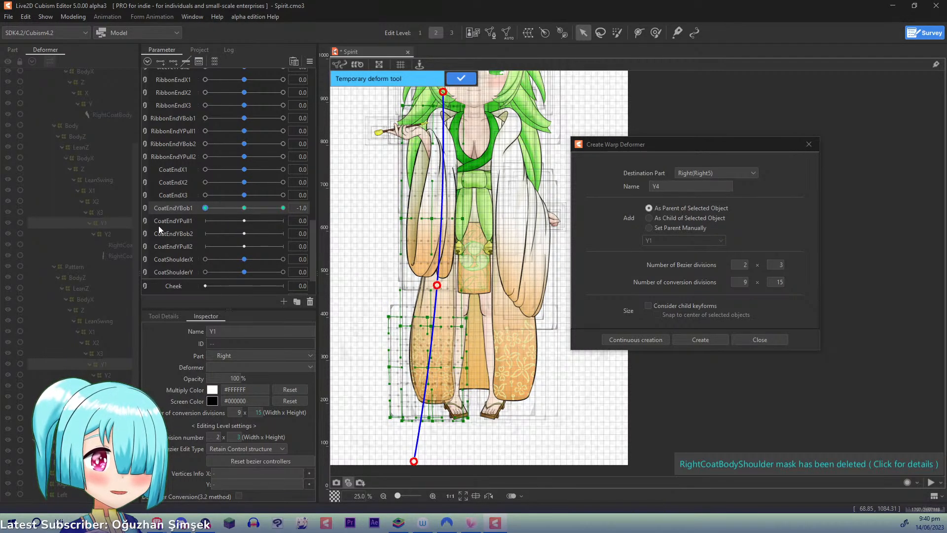
pyautogui.click(459, 77)
pyautogui.click(311, 62)
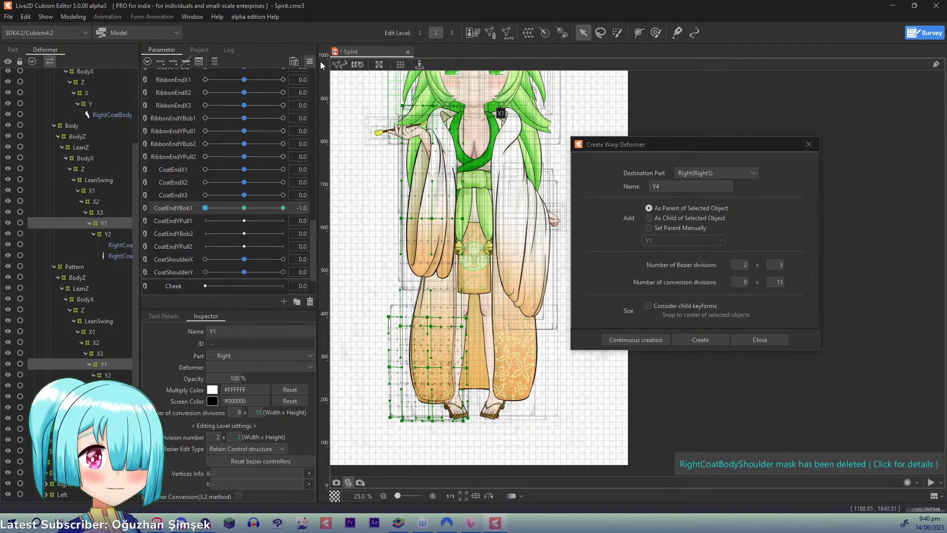
pyautogui.click(331, 63)
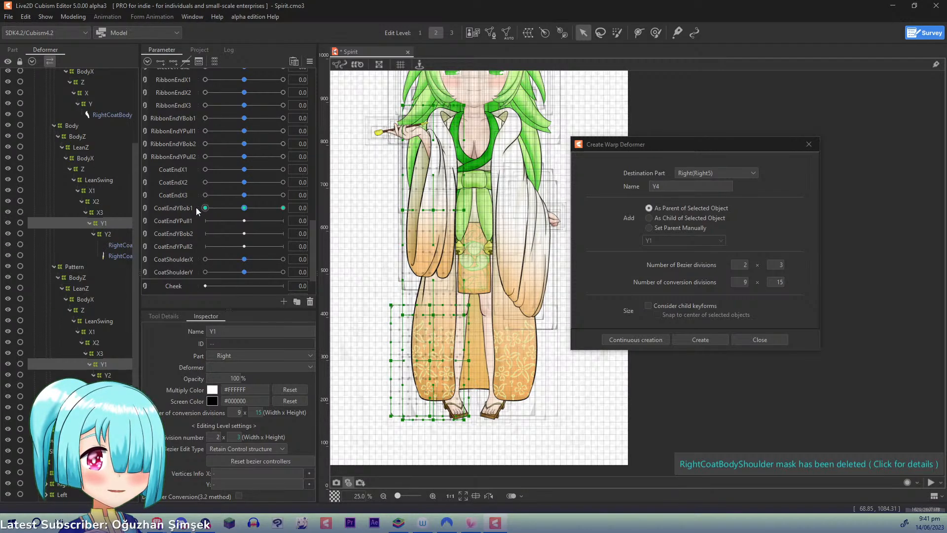
# - Add three keys on CoatEndYPull1 for both Y1 deformers, set it to 1.0, and select only the Body group's Y1
pyautogui.click(191, 220)
pyautogui.click(174, 62)
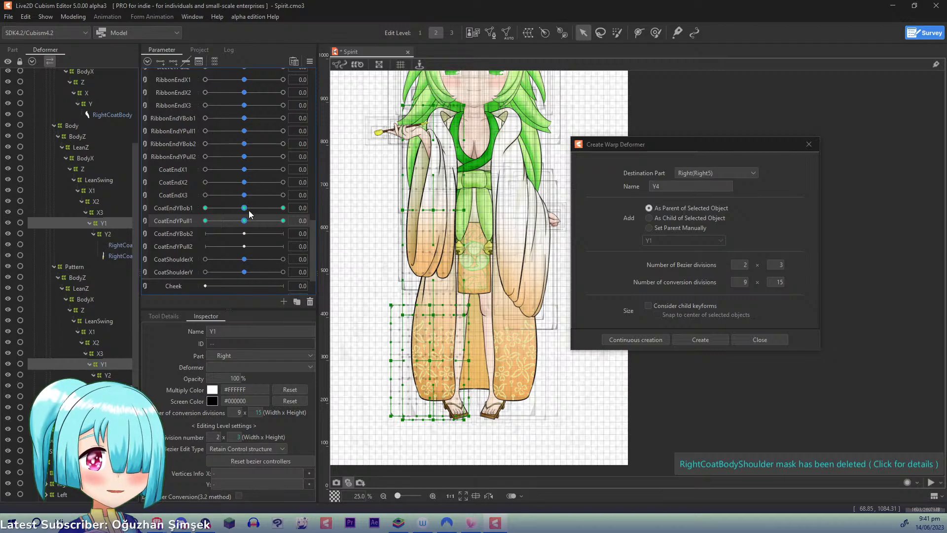
pyautogui.moveTo(245, 221); pyautogui.dragTo(283, 220)
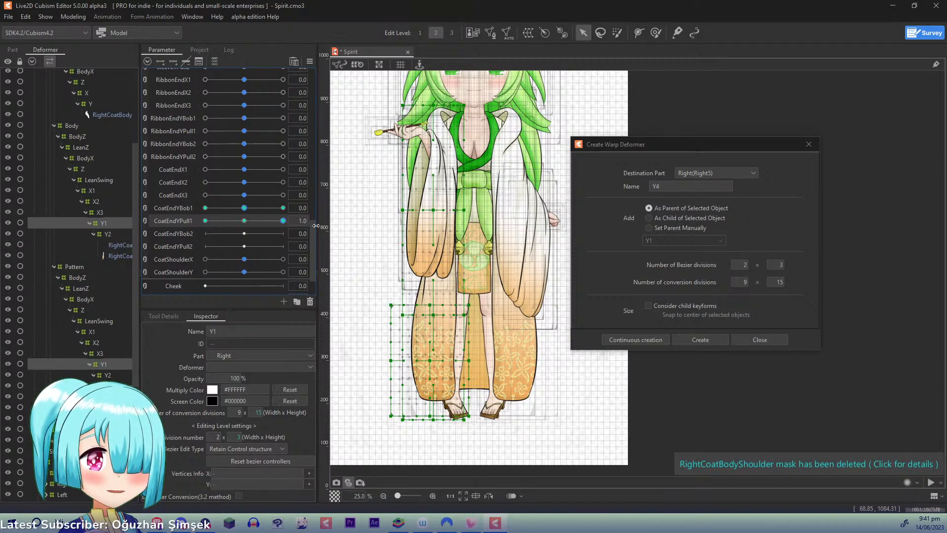
pyautogui.click(111, 224)
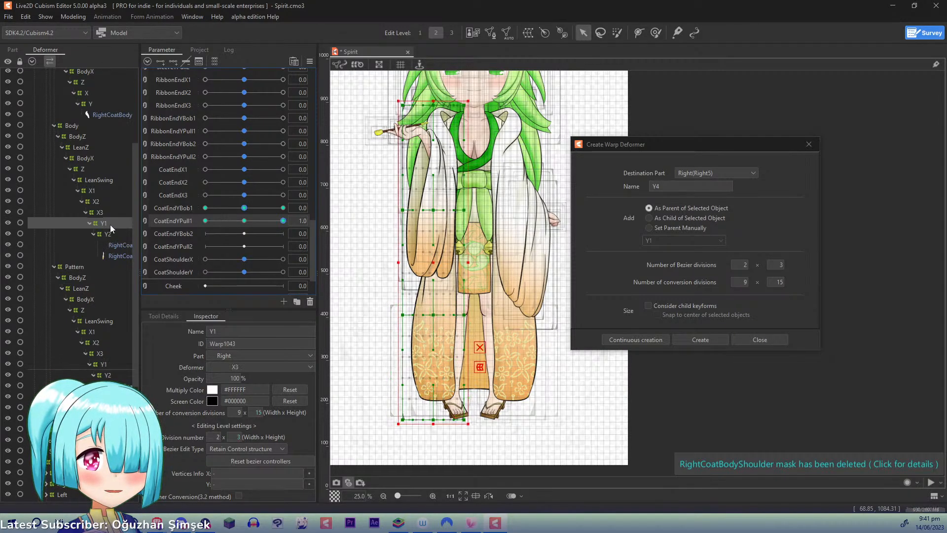
pyautogui.scroll(2, 368, 251)
pyautogui.moveTo(490, 305); pyautogui.dragTo(700, 170)
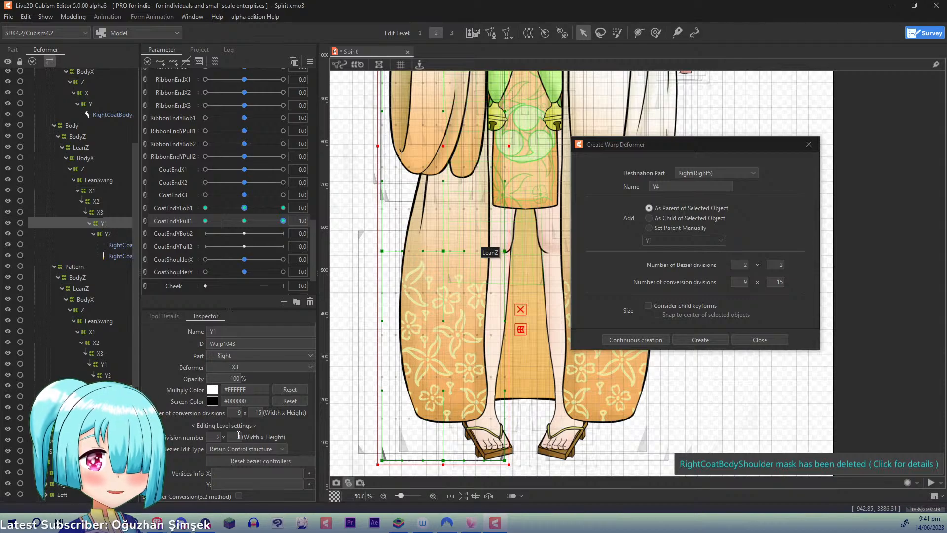
# - Try to shift the Body Y1 deformer's middle-row control points toward the coat's outer side using a 2 x 2 Bezier division
pyautogui.press('Return')
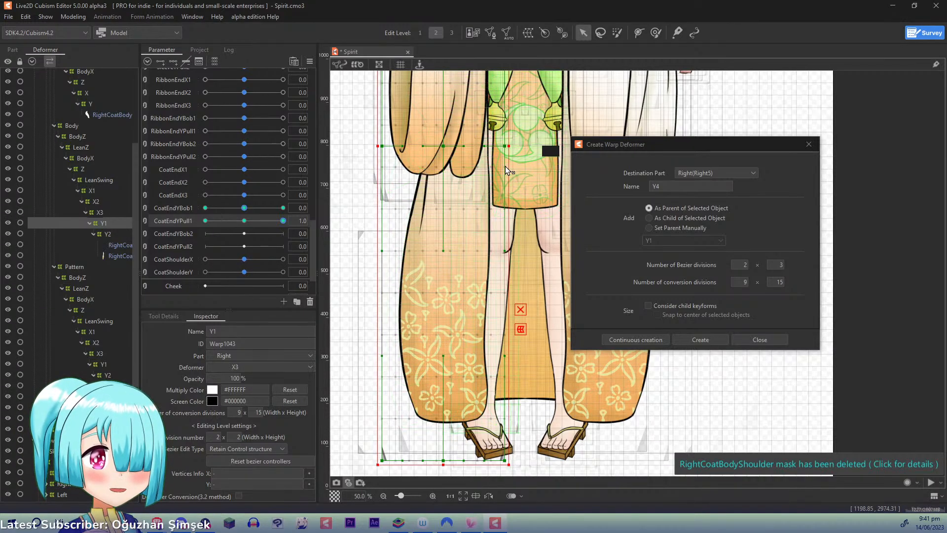
pyautogui.hotkey('ctrl', 'z')
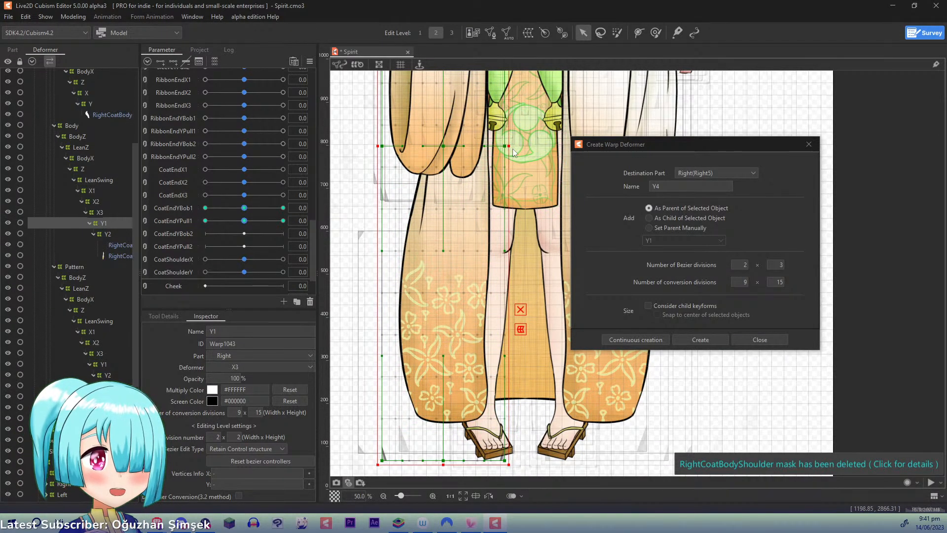
pyautogui.keyDown('ctrl'); pyautogui.click(506, 147); pyautogui.keyUp('ctrl')
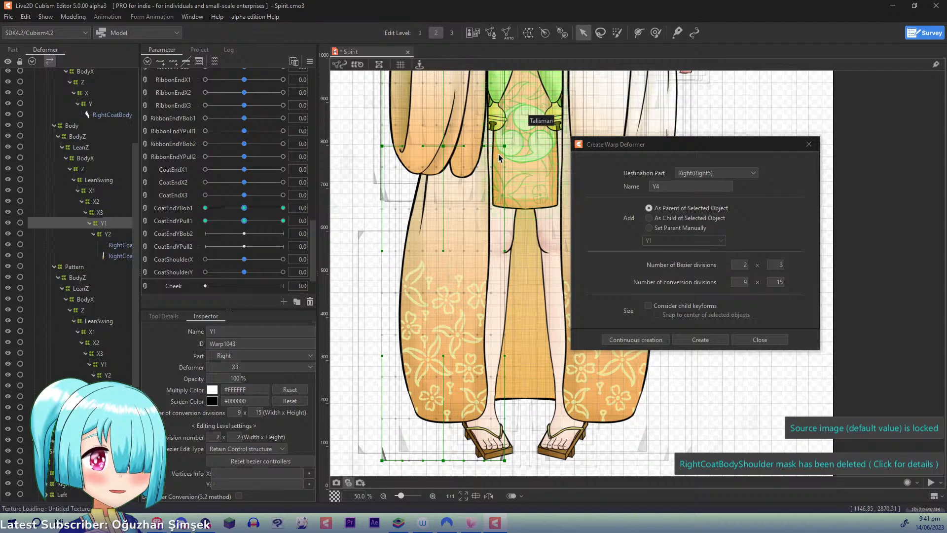
pyautogui.hotkey('ctrl', 'y')
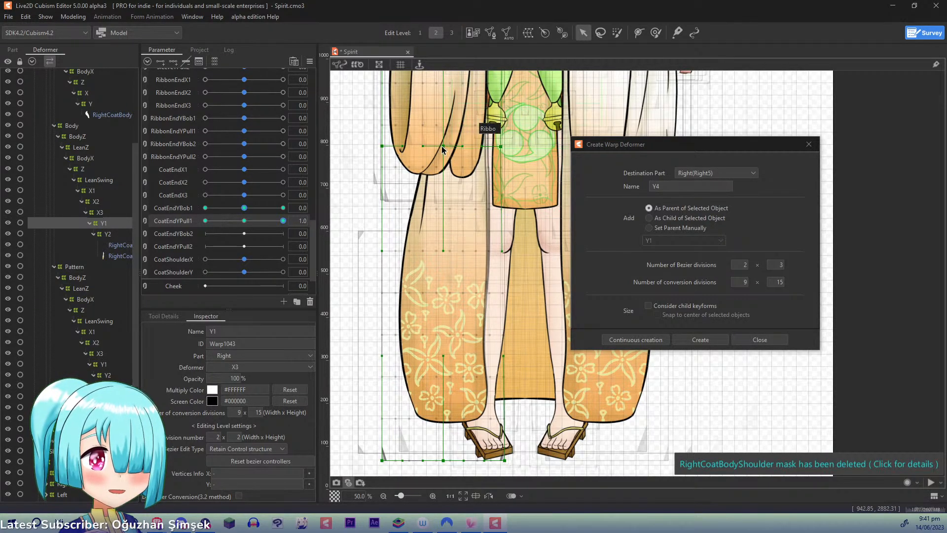
pyautogui.moveTo(442, 146); pyautogui.dragTo(369, 141)
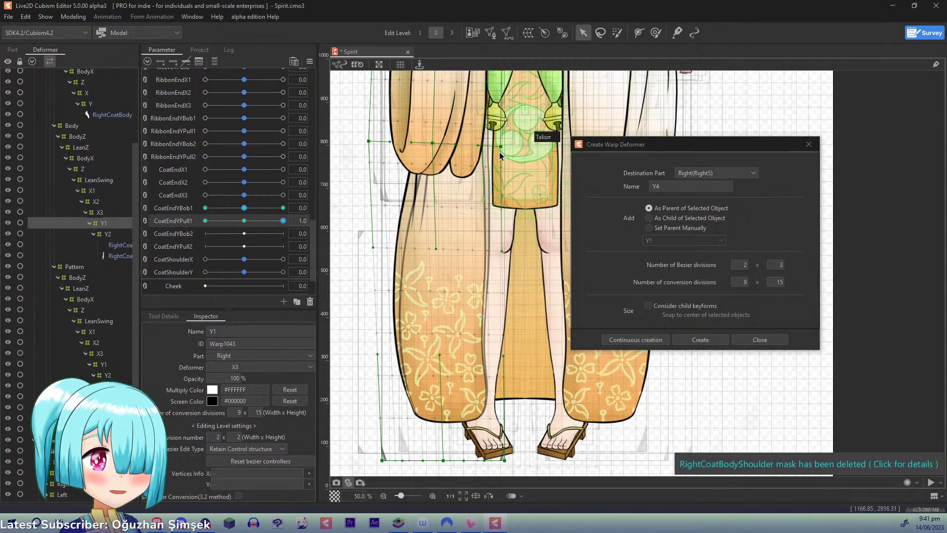
pyautogui.moveTo(501, 147); pyautogui.dragTo(498, 146)
pyautogui.moveTo(482, 295); pyautogui.dragTo(486, 386)
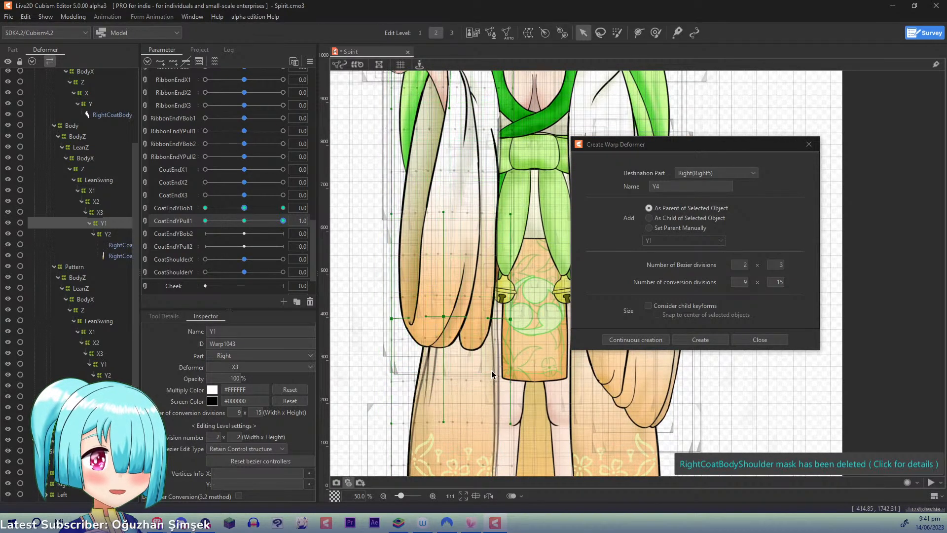
# - Undo the Y1 control point moves and set the deformer's Bezier division number to 2 x 3
pyautogui.hotkey('ctrl', 'z')
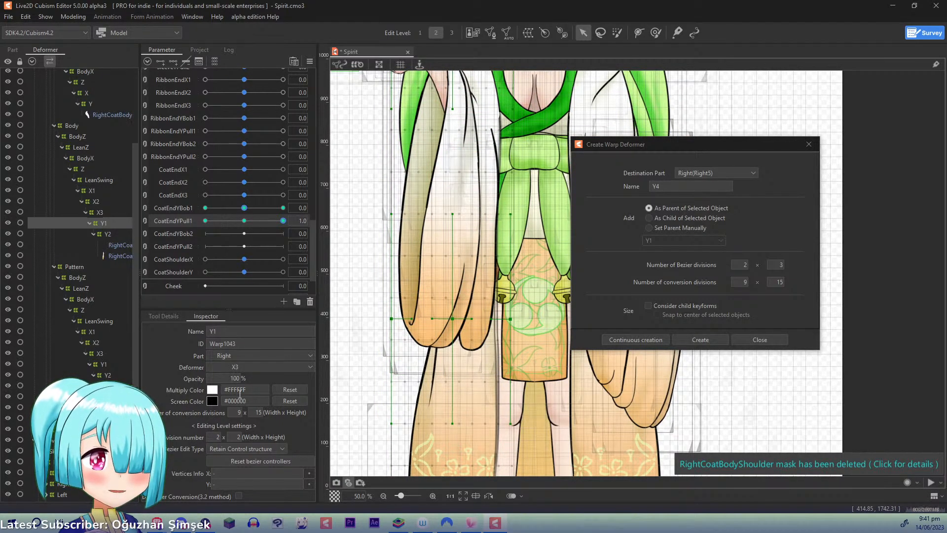
pyautogui.hotkey('ctrl', 'z')
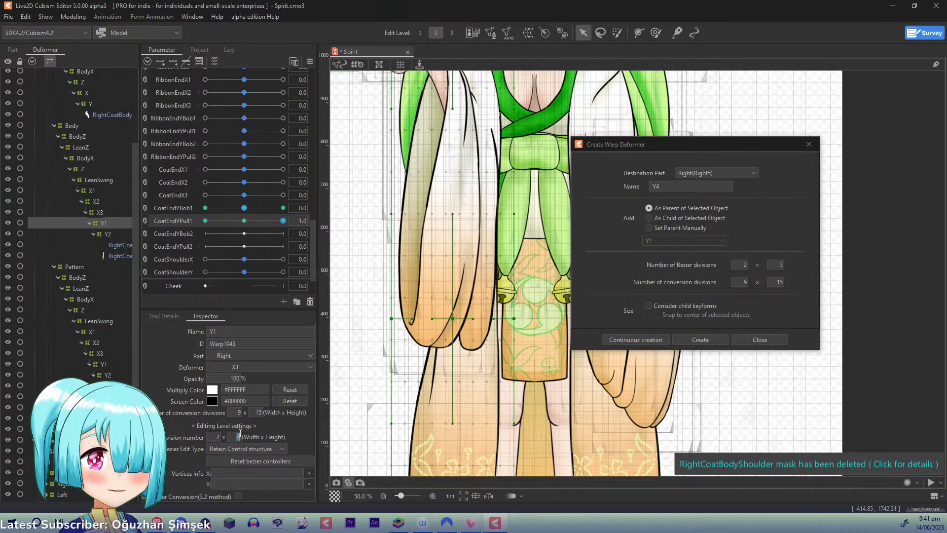
pyautogui.write('3')
pyautogui.moveTo(469, 341); pyautogui.dragTo(465, 185)
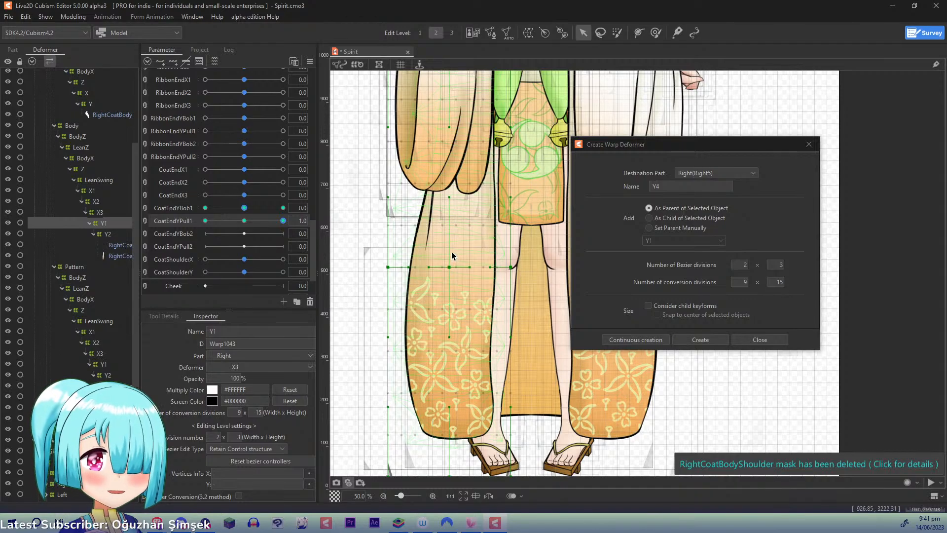
# - At CoatEndYPull1 1.0, shift the Body Y1 deformer's lower inner-row control points outward and slightly up, and nudge the upper row's middle point inward
pyautogui.moveTo(450, 267); pyautogui.dragTo(434, 256)
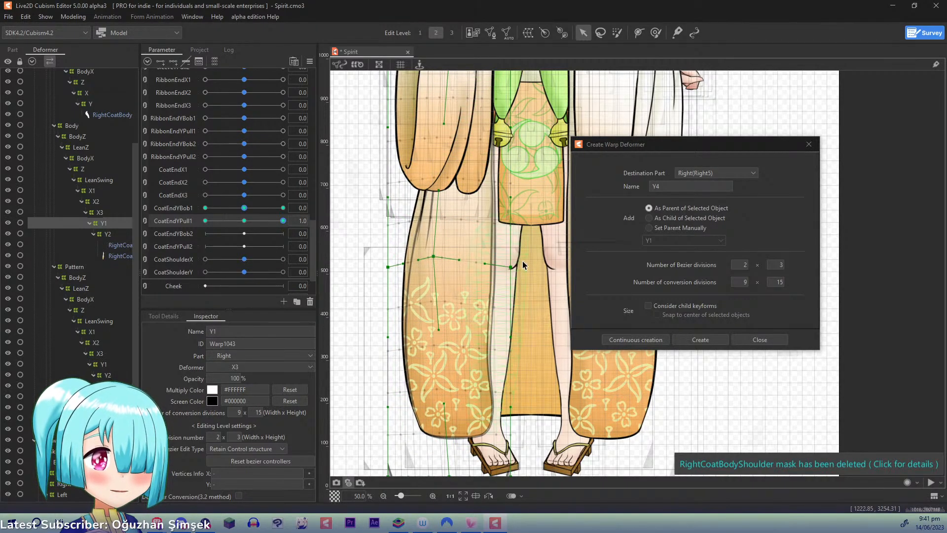
pyautogui.moveTo(510, 267); pyautogui.dragTo(488, 261)
pyautogui.moveTo(388, 267); pyautogui.dragTo(375, 256)
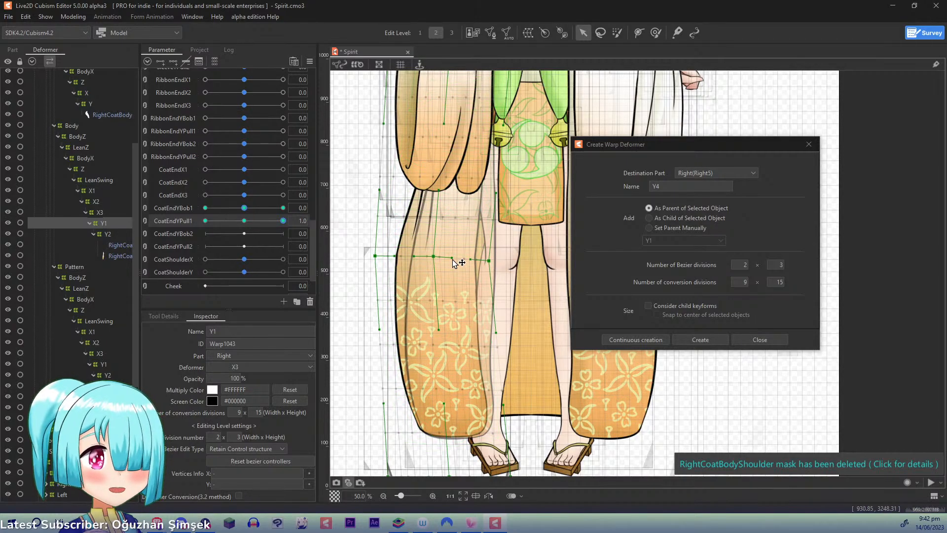
pyautogui.moveTo(530, 129); pyautogui.dragTo(473, 247)
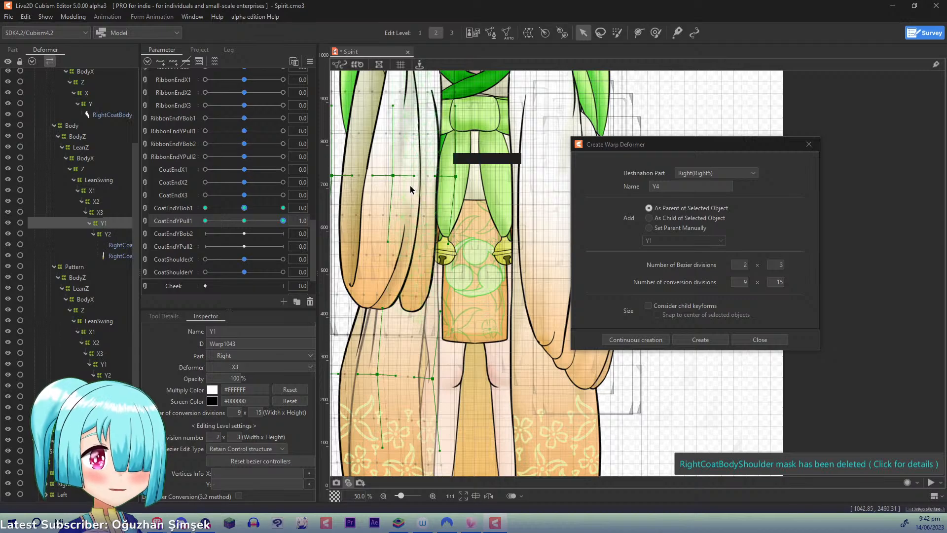
pyautogui.moveTo(397, 176); pyautogui.dragTo(402, 176)
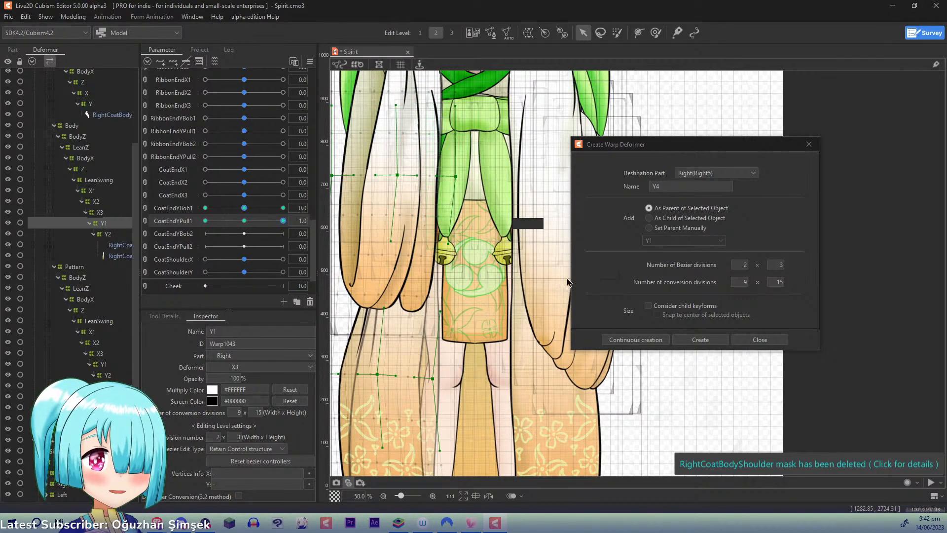
pyautogui.moveTo(561, 287); pyautogui.dragTo(545, 57)
pyautogui.moveTo(341, 133); pyautogui.dragTo(456, 245)
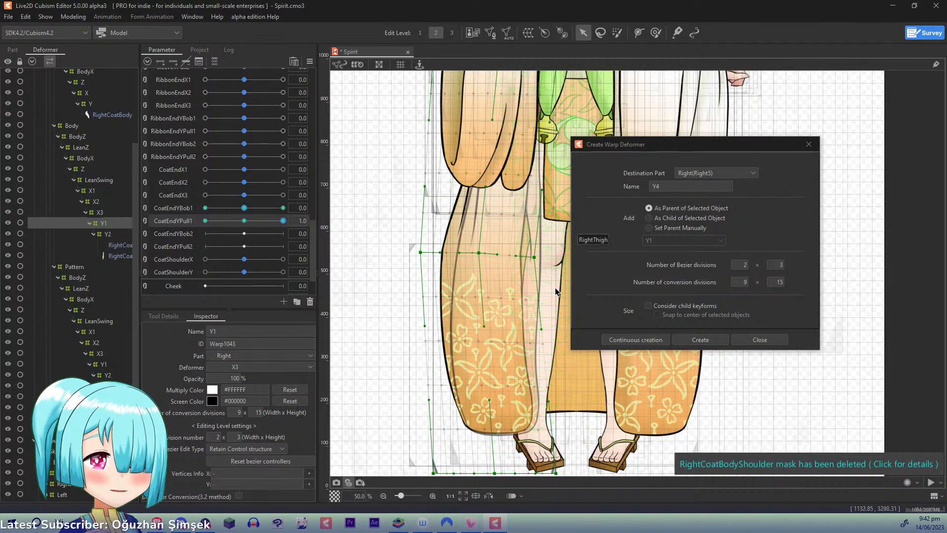
pyautogui.moveTo(522, 316); pyautogui.dragTo(500, 307)
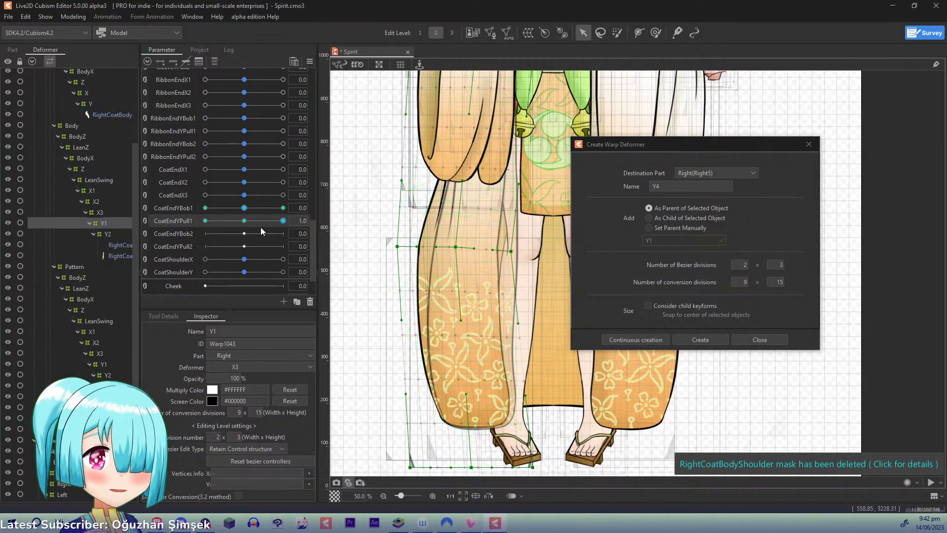
# - At CoatEndYPull1 -1.0, shift the Body Y1 deformer's lower inner-row points toward the legs, preview the swing, and return the parameter to 0.0
pyautogui.moveTo(277, 221); pyautogui.dragTo(168, 230)
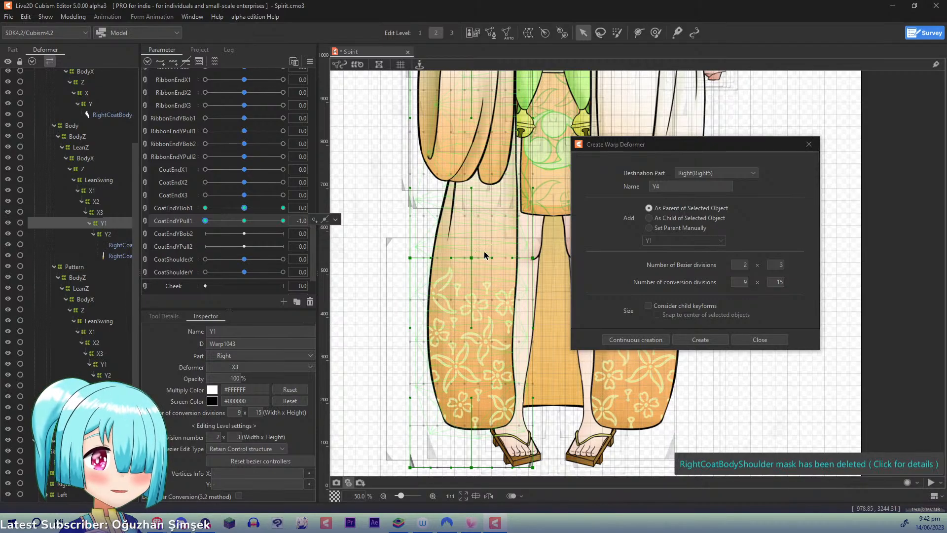
pyautogui.moveTo(474, 259); pyautogui.dragTo(550, 258)
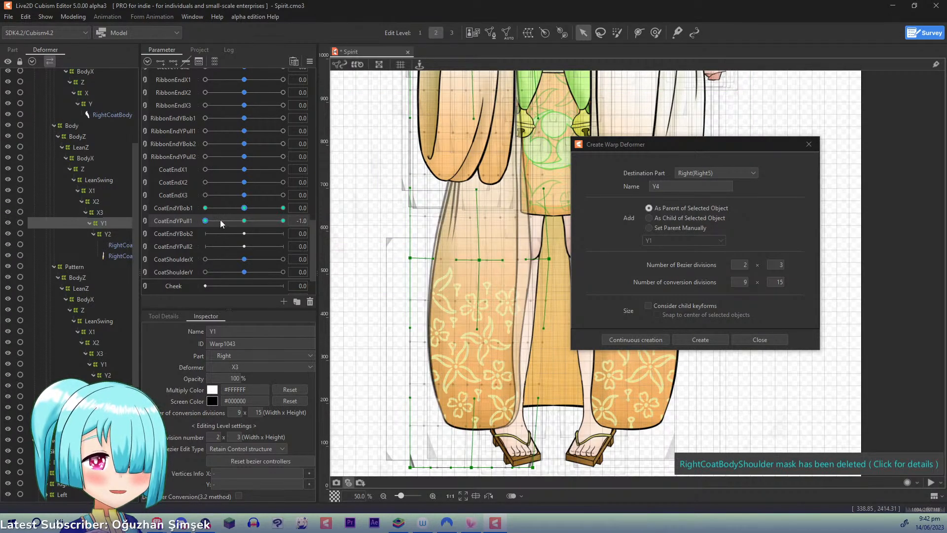
pyautogui.moveTo(220, 221); pyautogui.dragTo(447, 238)
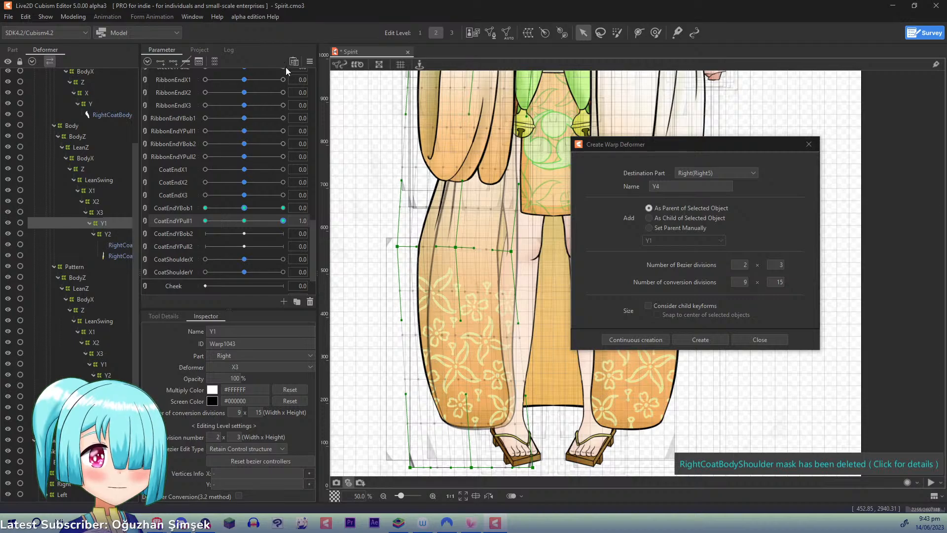
pyautogui.click(244, 220)
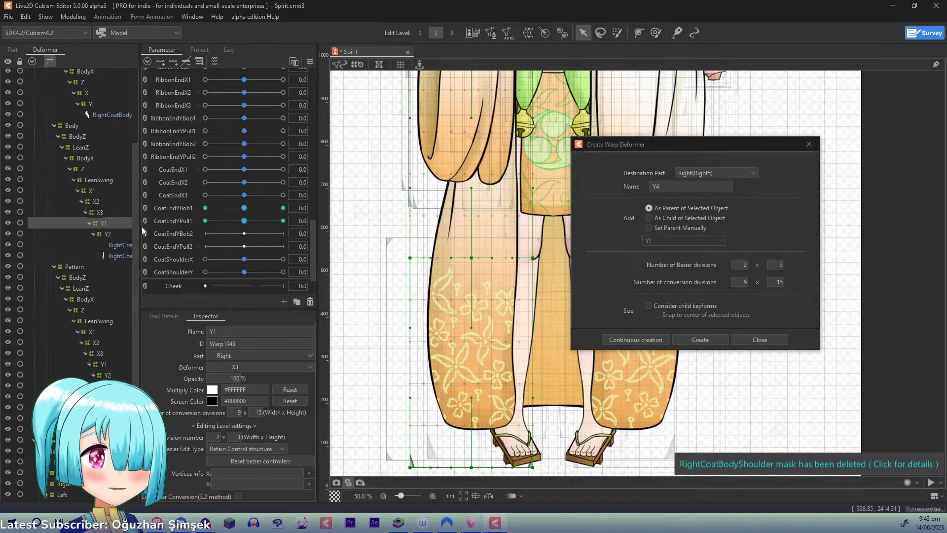
# - Select the Pattern group's Y1 and, at CoatEndYPull1 1.0, shift its top-row, centre and outer-middle control points outward to follow the coat, previewing the motion
pyautogui.click(106, 375)
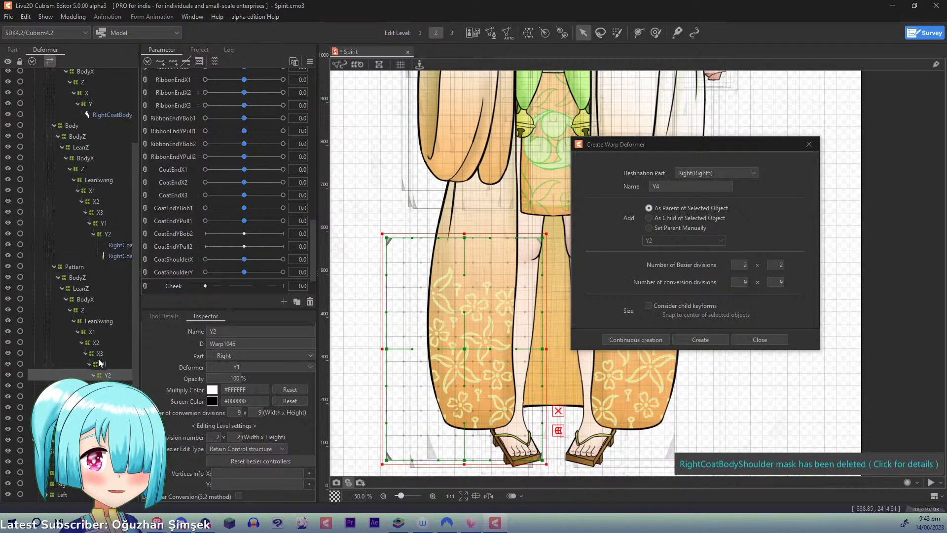
pyautogui.press('Up')
pyautogui.moveTo(244, 220); pyautogui.dragTo(289, 219)
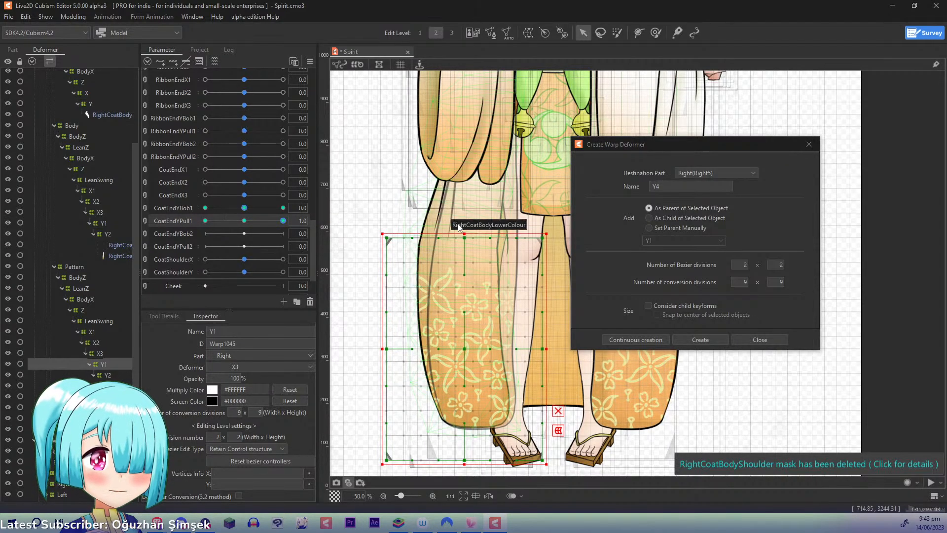
pyautogui.press('alt')
pyautogui.moveTo(464, 239); pyautogui.dragTo(452, 240)
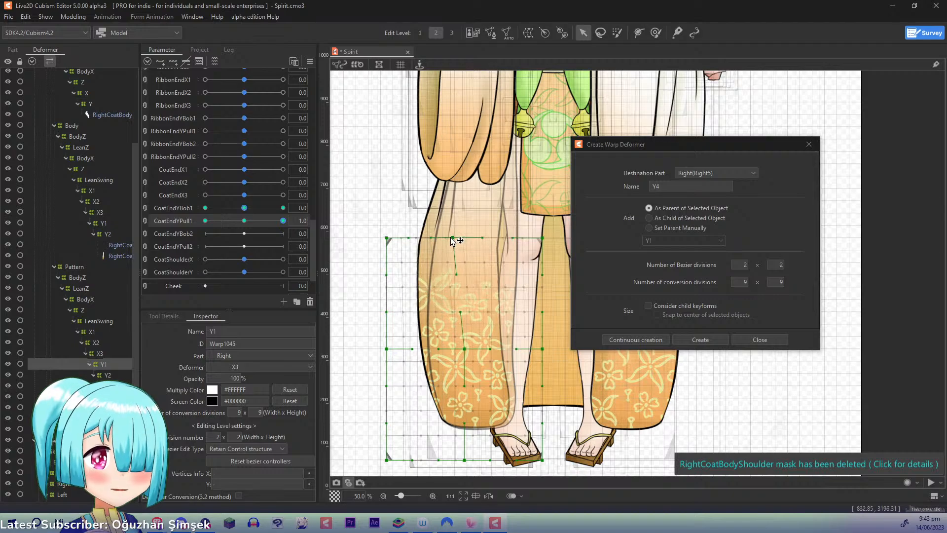
pyautogui.moveTo(387, 238); pyautogui.dragTo(374, 232)
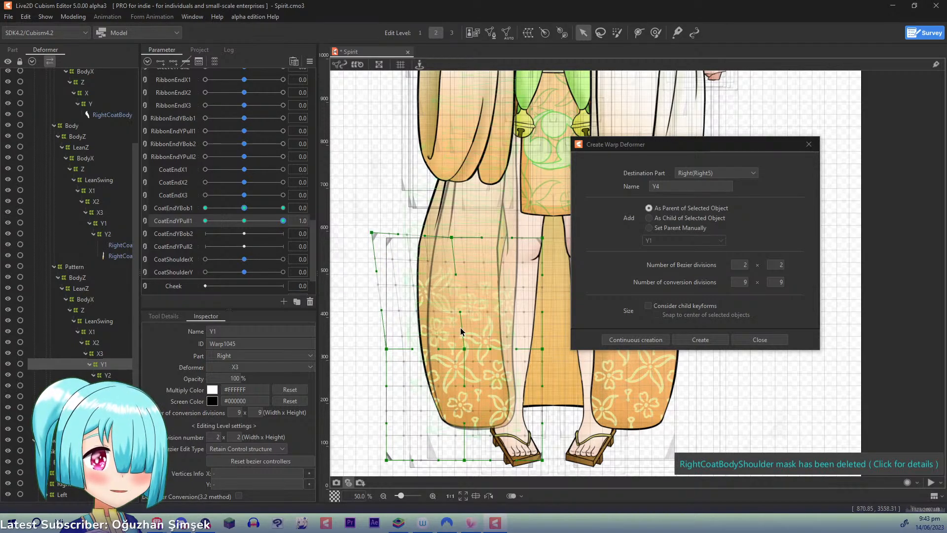
pyautogui.moveTo(464, 349); pyautogui.dragTo(462, 349)
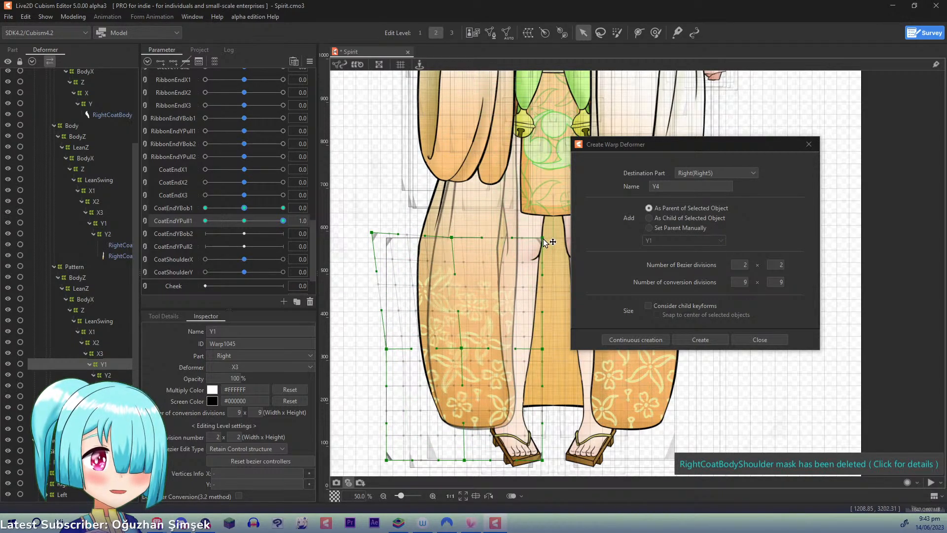
pyautogui.moveTo(542, 238); pyautogui.dragTo(524, 236)
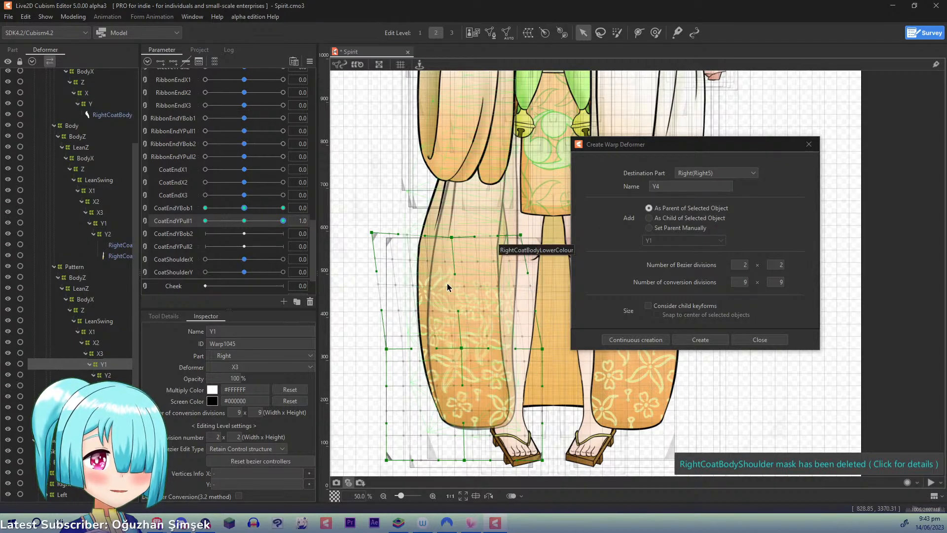
pyautogui.moveTo(386, 349); pyautogui.dragTo(381, 349)
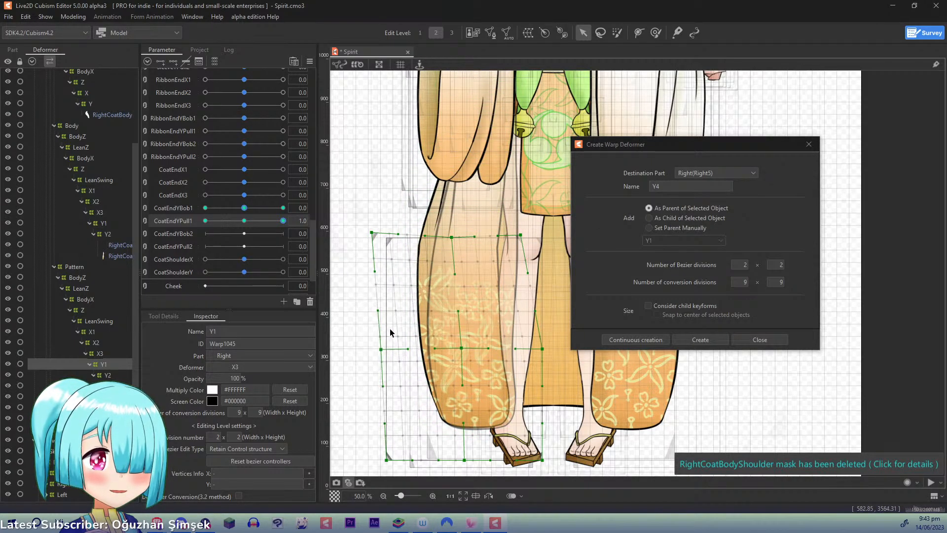
pyautogui.moveTo(283, 221); pyautogui.dragTo(334, 229)
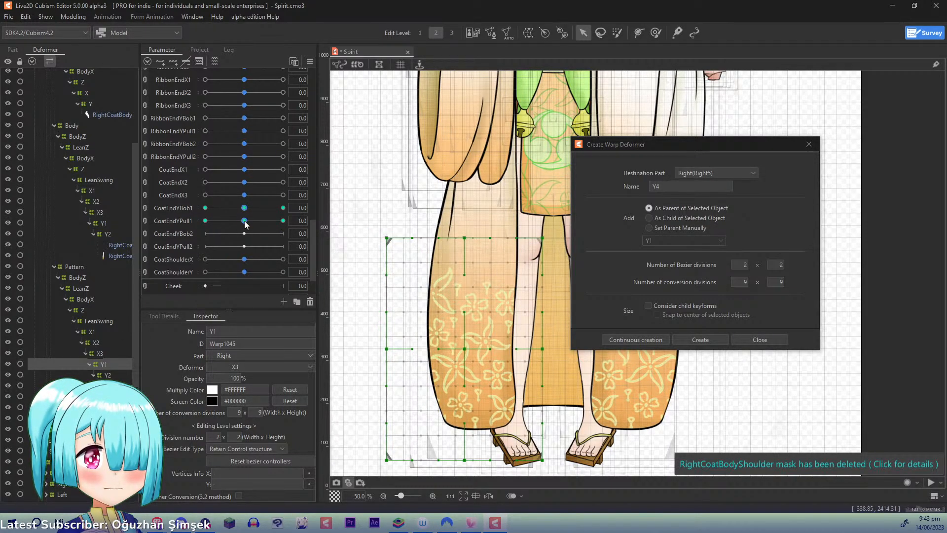
# - At CoatEndYPull1 -1.0, nudge Pattern Y1's top-middle, top-inner and centre control points toward the legs, then return the parameter to 0.0
pyautogui.moveTo(245, 220); pyautogui.dragTo(110, 221)
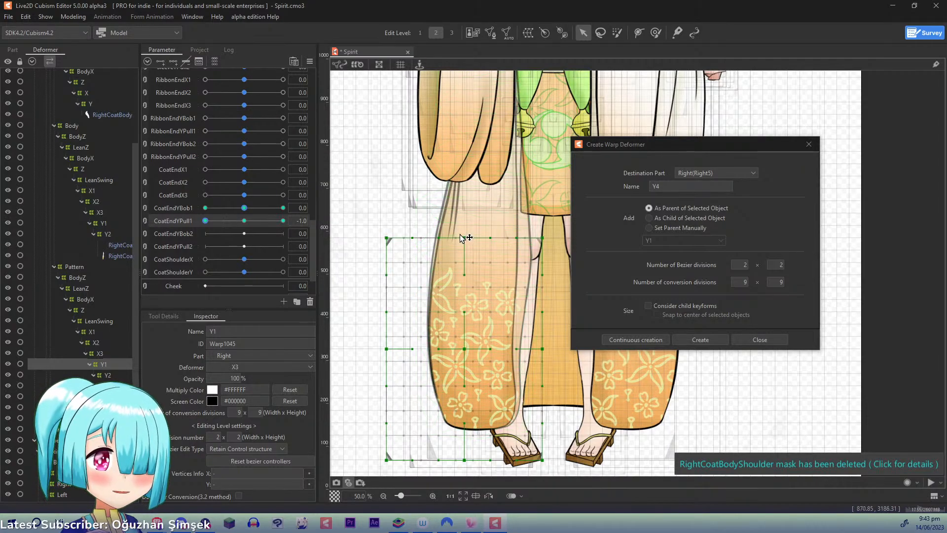
pyautogui.moveTo(465, 238); pyautogui.dragTo(473, 239)
pyautogui.moveTo(545, 239); pyautogui.dragTo(552, 241)
pyautogui.moveTo(466, 349); pyautogui.dragTo(469, 350)
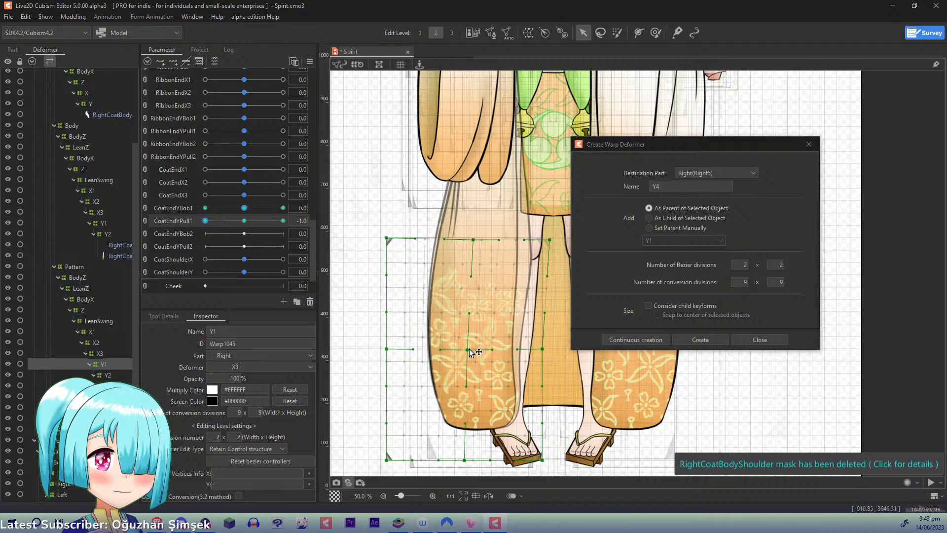
pyautogui.click(244, 221)
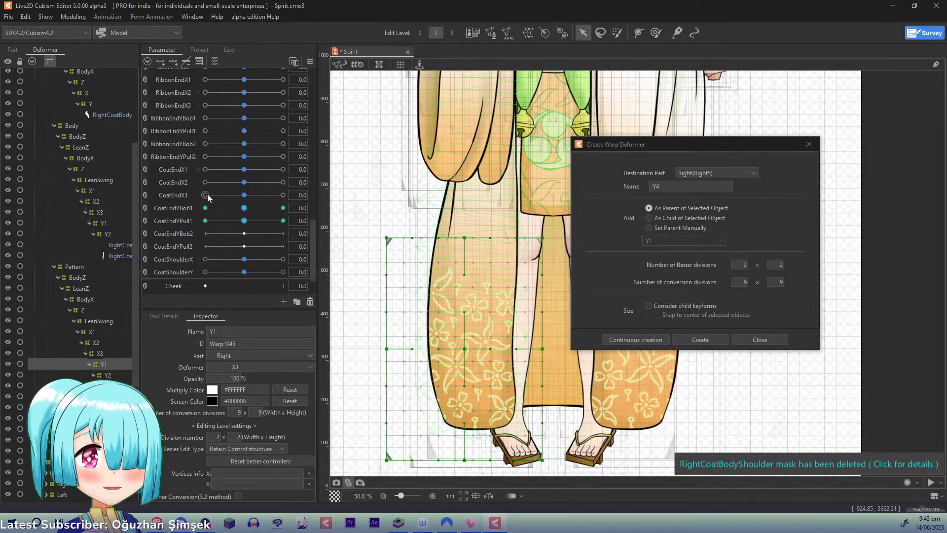
# - Select the Body group's Y2 deformer and add three keys on both CoatEndYBob2 and CoatEndYPull2
pyautogui.click(102, 235)
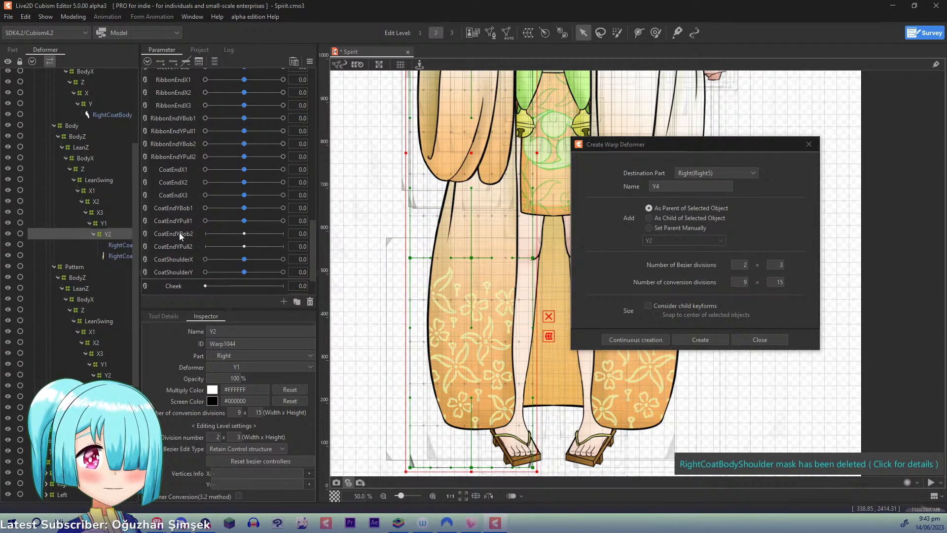
pyautogui.click(179, 232)
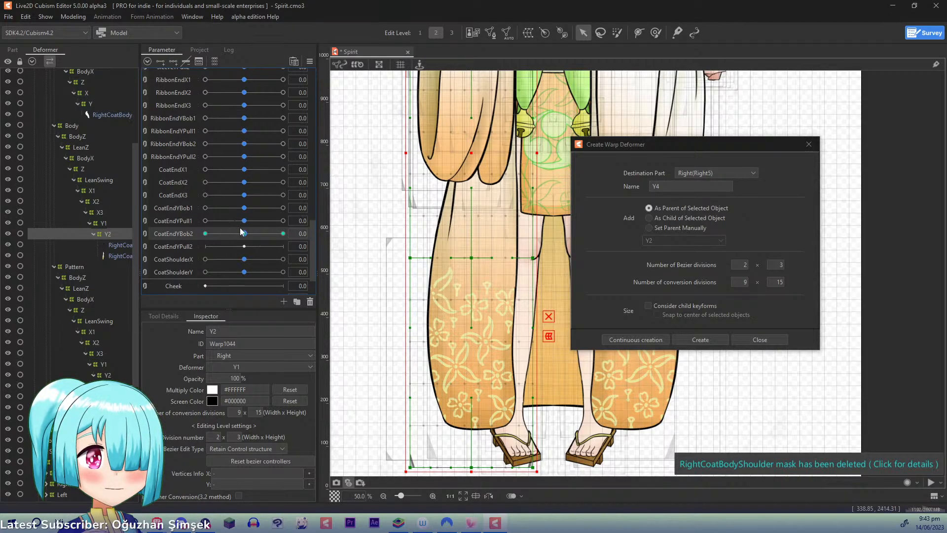
pyautogui.click(238, 437)
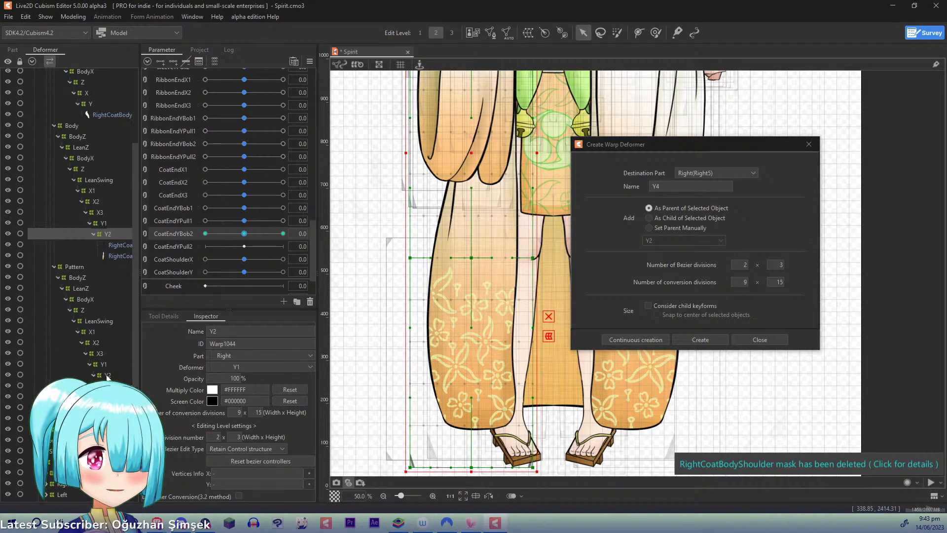
pyautogui.click(175, 246)
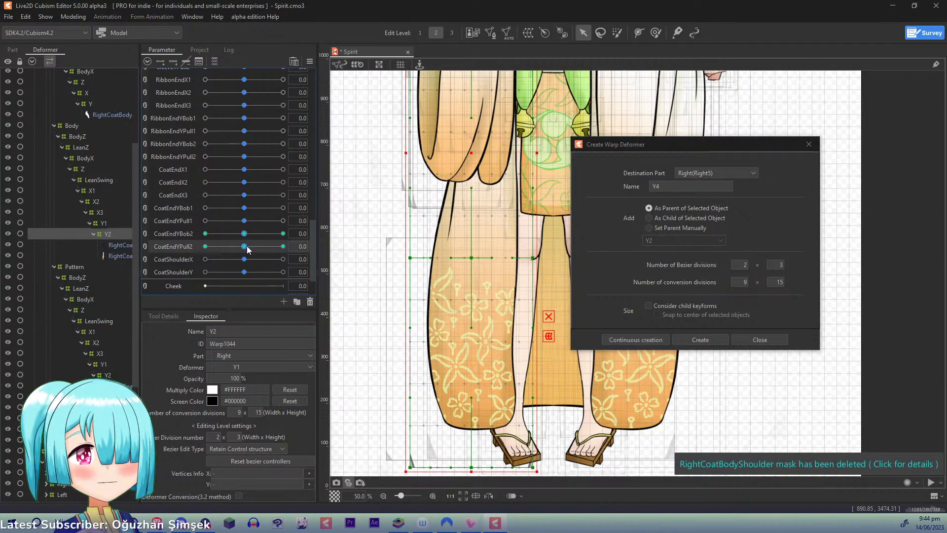
# - At CoatEndYPull2 1.0, swing the Body Y2 deformer's bottom-row control points outward and upward at the coat's hem
pyautogui.moveTo(246, 250); pyautogui.dragTo(284, 248)
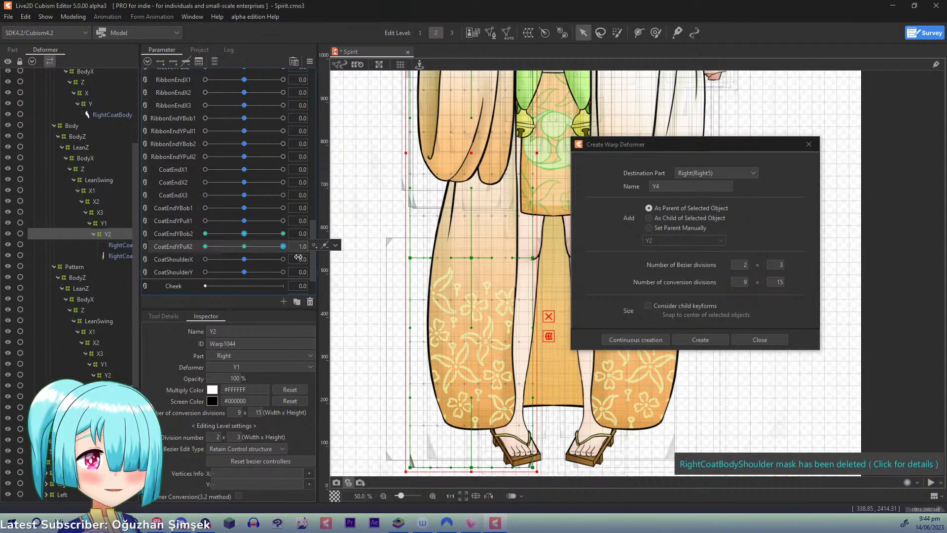
pyautogui.moveTo(493, 374); pyautogui.dragTo(469, 281)
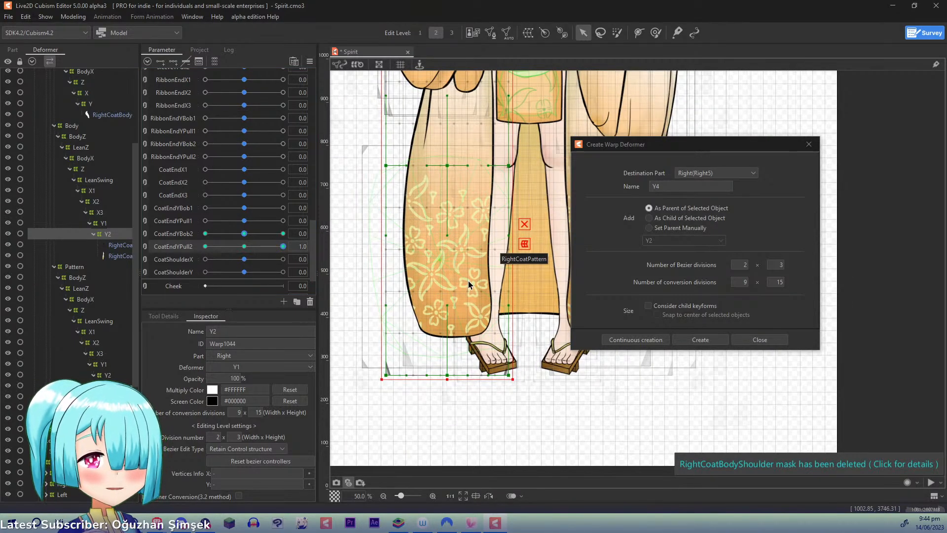
pyautogui.moveTo(448, 378); pyautogui.dragTo(425, 373)
pyautogui.moveTo(509, 374); pyautogui.dragTo(451, 365)
pyautogui.moveTo(386, 375); pyautogui.dragTo(363, 363)
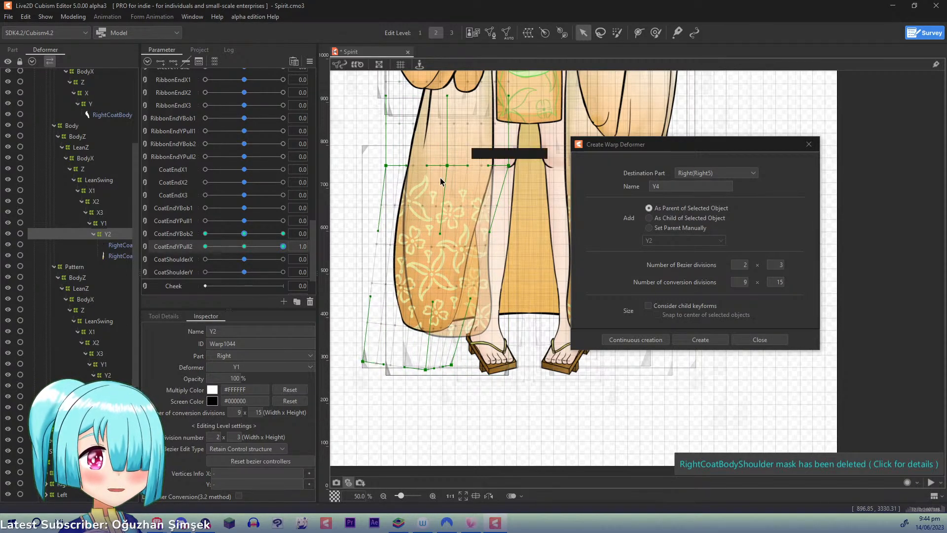
# - Shift Body Y2's row of control points above the hem slightly outward, and refine the bottom row's middle and inner points further outward
pyautogui.moveTo(386, 165); pyautogui.dragTo(381, 162)
pyautogui.moveTo(450, 169); pyautogui.dragTo(442, 165)
pyautogui.moveTo(509, 165); pyautogui.dragTo(505, 164)
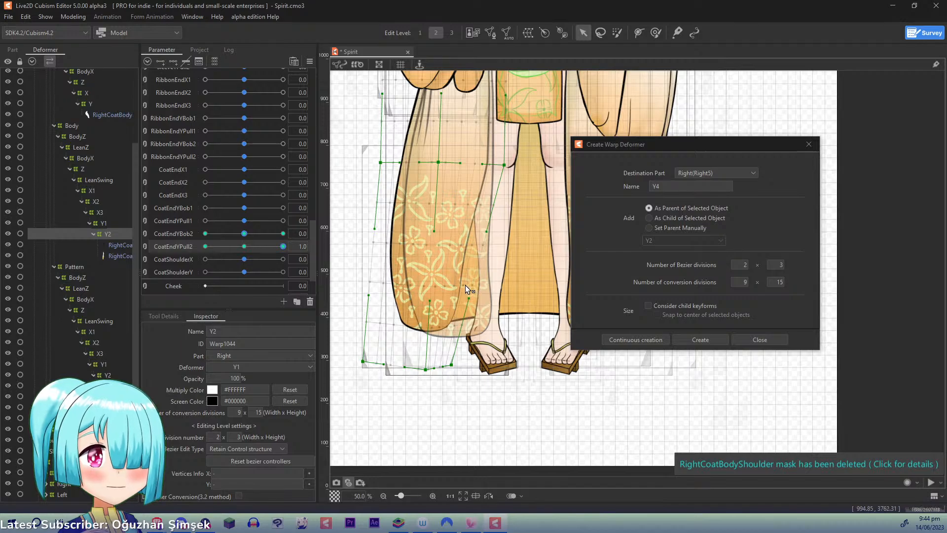
pyautogui.moveTo(425, 368)
pyautogui.mouseDown()
pyautogui.moveTo(403, 365)
pyautogui.moveTo(414, 367)
pyautogui.mouseUp()
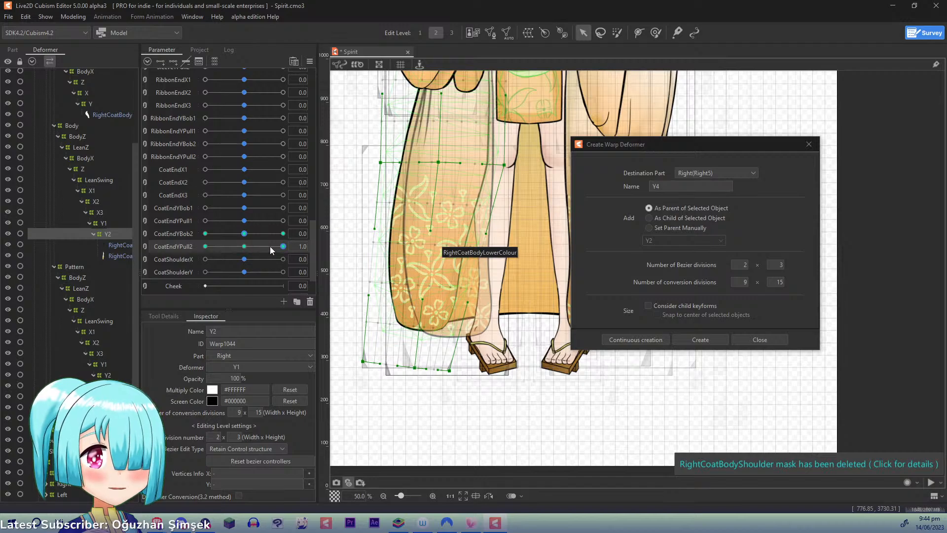
pyautogui.moveTo(248, 246); pyautogui.dragTo(321, 258)
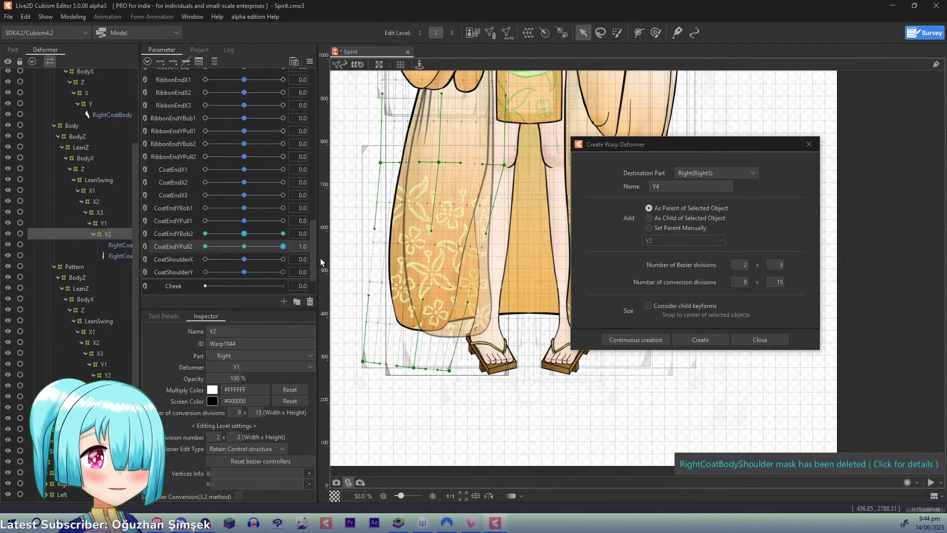
pyautogui.moveTo(449, 370); pyautogui.dragTo(441, 371)
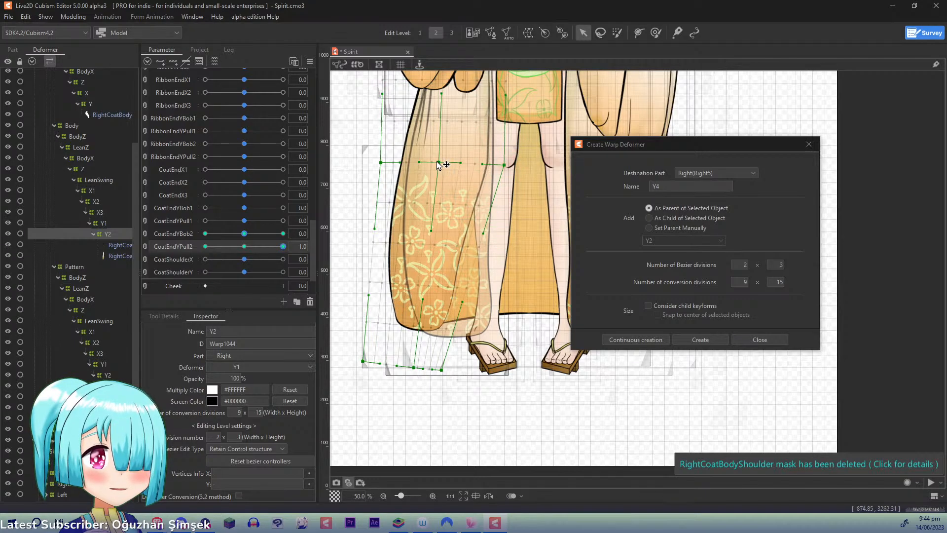
pyautogui.moveTo(438, 162); pyautogui.dragTo(432, 163)
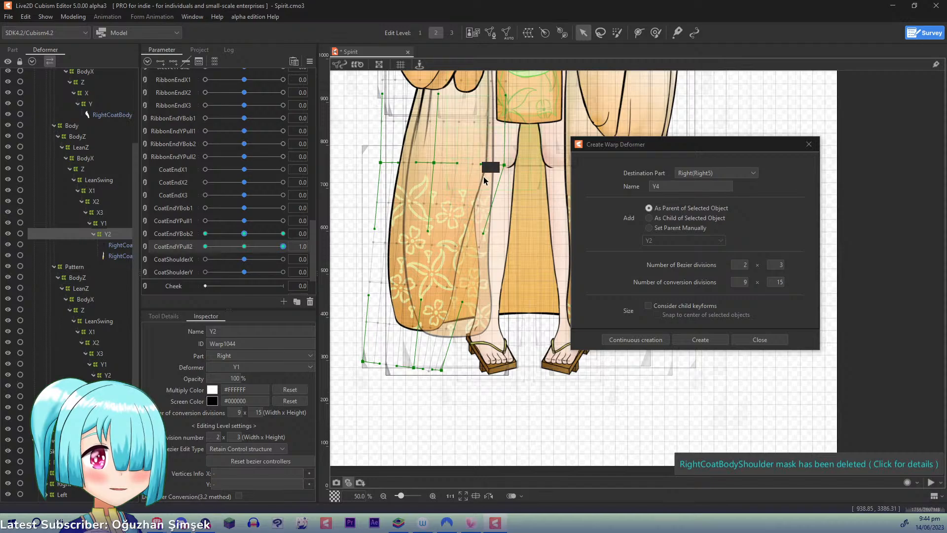
# - At CoatEndYPull2 -1.0, swing the Body Y2 deformer's bottom-row control points toward the legs and nudge the row above inward
pyautogui.moveTo(282, 248); pyautogui.dragTo(205, 246)
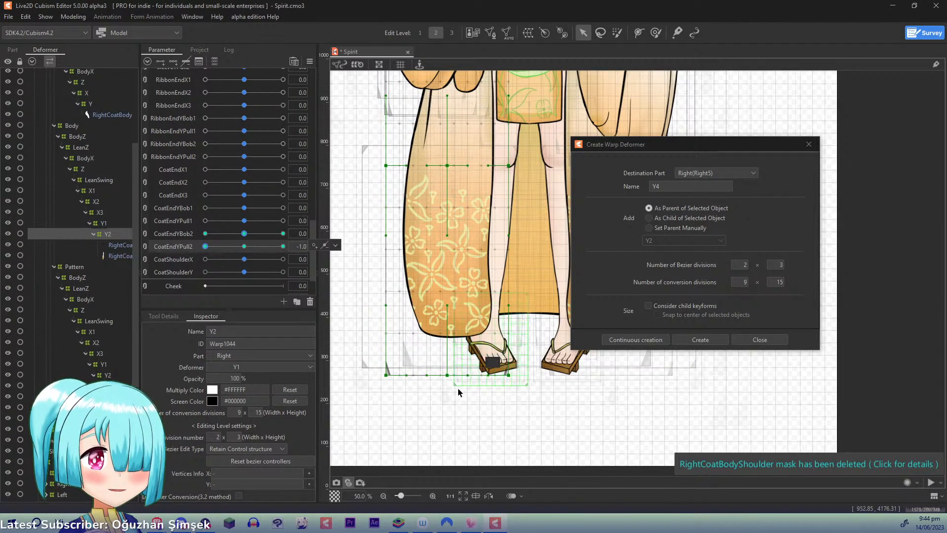
pyautogui.moveTo(447, 375); pyautogui.dragTo(539, 366)
pyautogui.moveTo(514, 167); pyautogui.dragTo(517, 168)
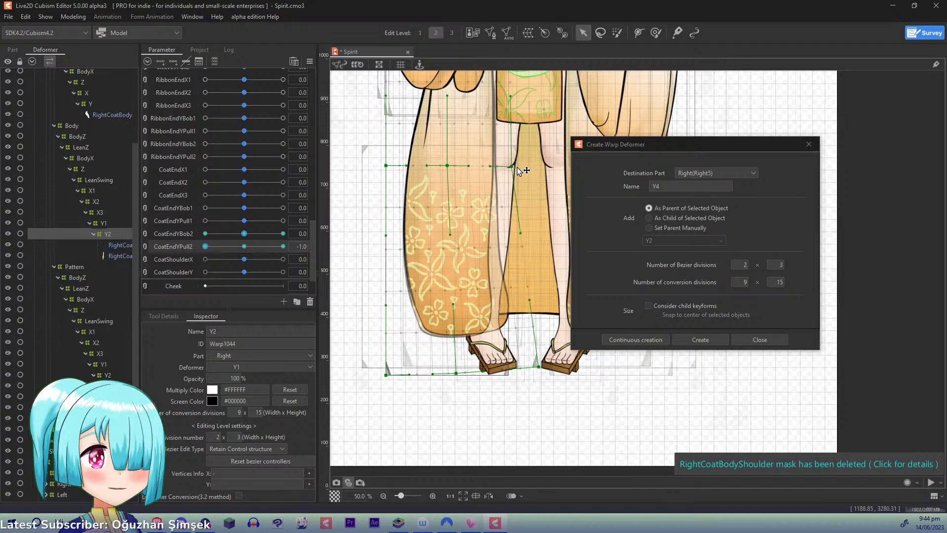
pyautogui.moveTo(452, 170); pyautogui.dragTo(457, 169)
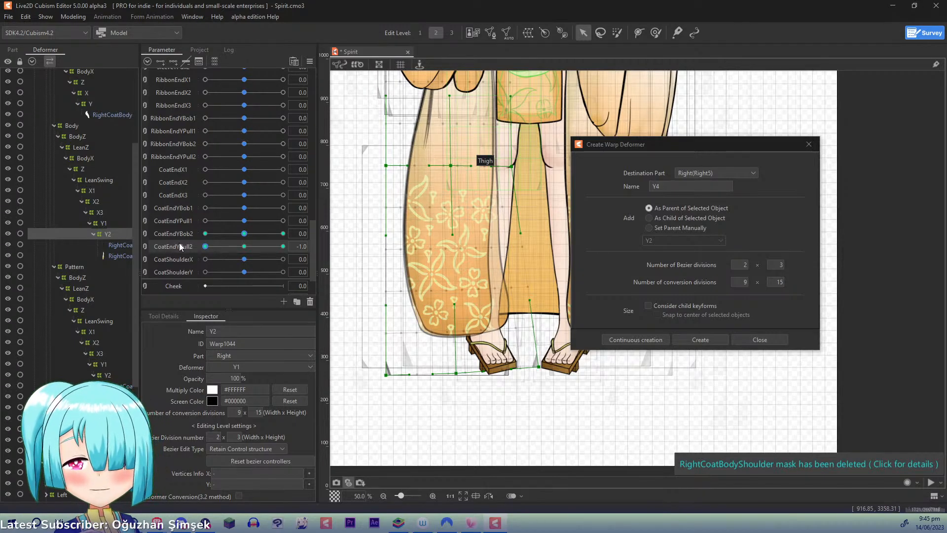
pyautogui.hotkey('ctrl', 'z')
pyautogui.click(116, 375)
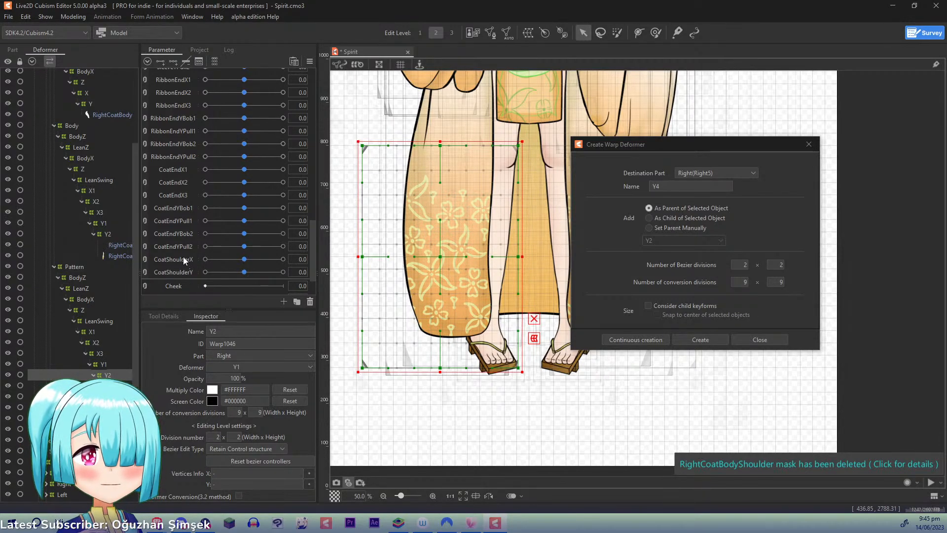
pyautogui.click(107, 233)
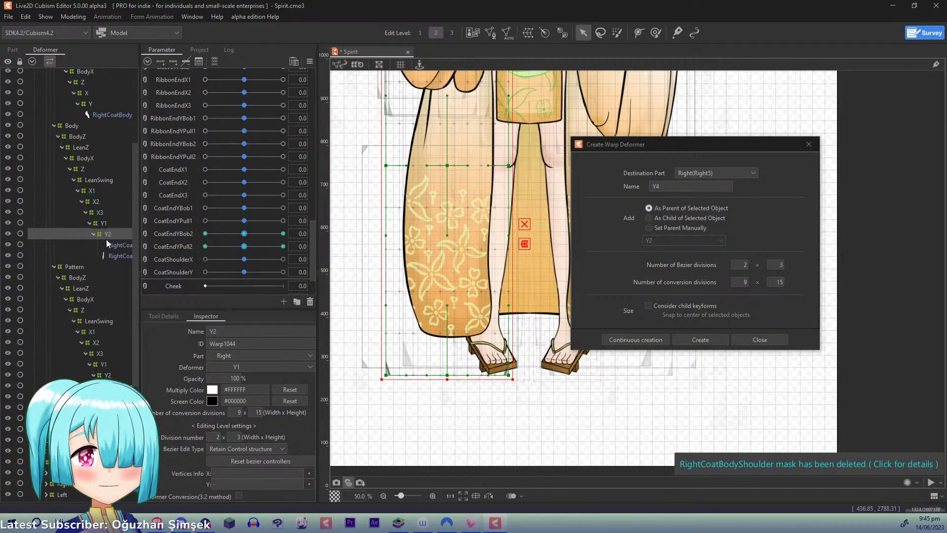
pyautogui.click(106, 363)
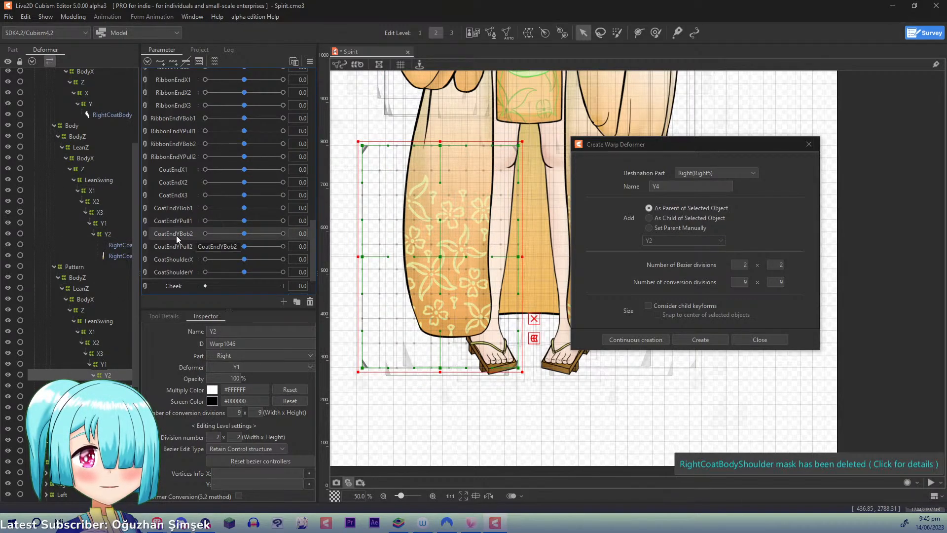
pyautogui.click(120, 235)
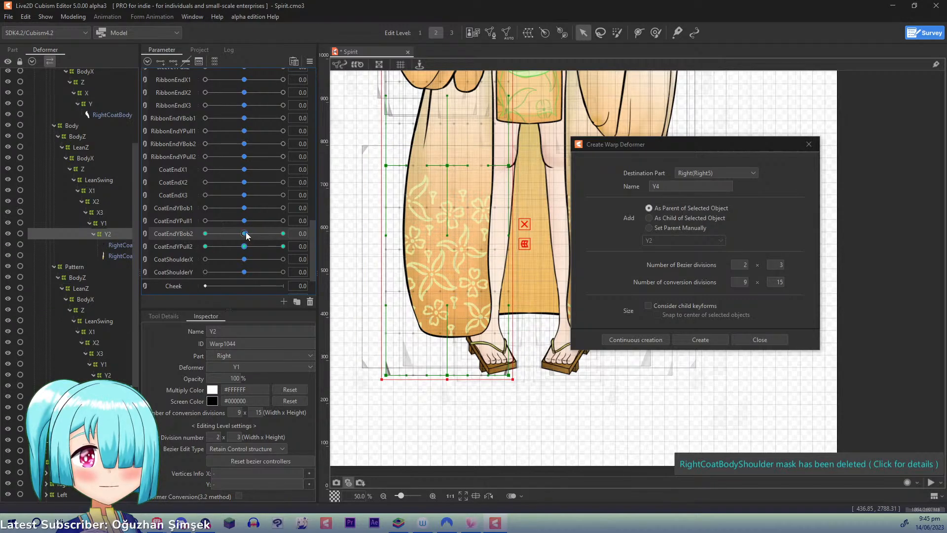
pyautogui.moveTo(246, 233); pyautogui.dragTo(349, 233)
pyautogui.click(216, 233)
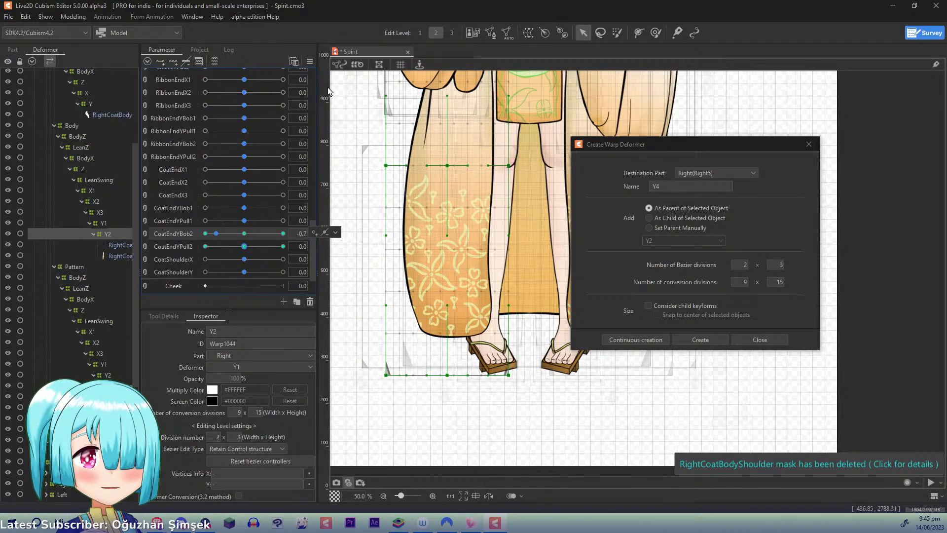
pyautogui.click(310, 61)
pyautogui.click(355, 61)
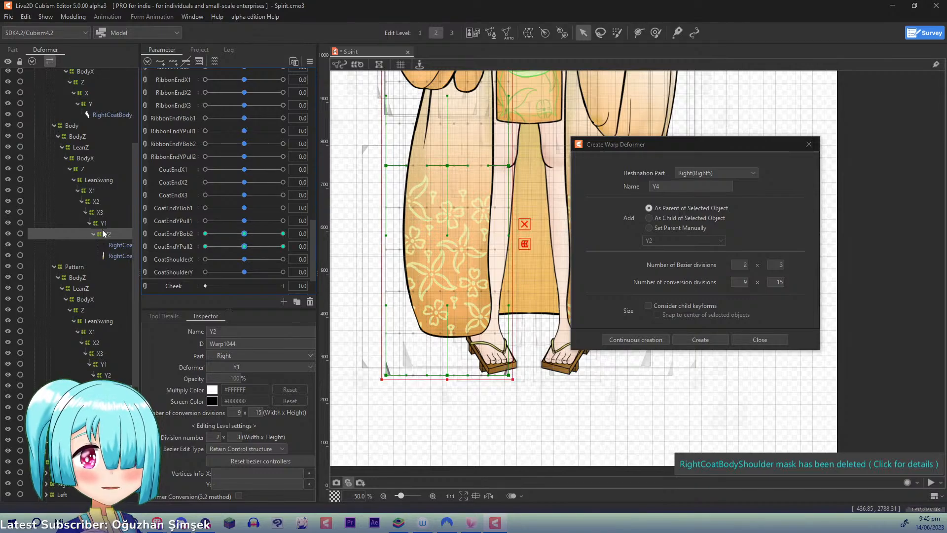
# - Add three CoatEndYBob2 keys to the Body and Pattern Y2 deformers, and at 1.0 shorten the coat's hem upward with the temporary deform tool
pyautogui.keyDown('ctrl'); pyautogui.click(107, 375); pyautogui.keyUp('ctrl')
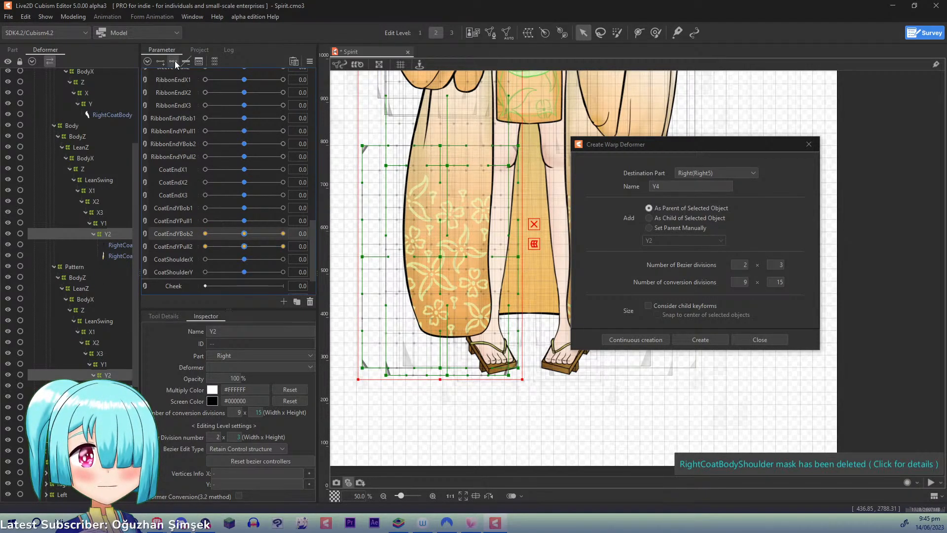
pyautogui.moveTo(244, 234); pyautogui.dragTo(395, 233)
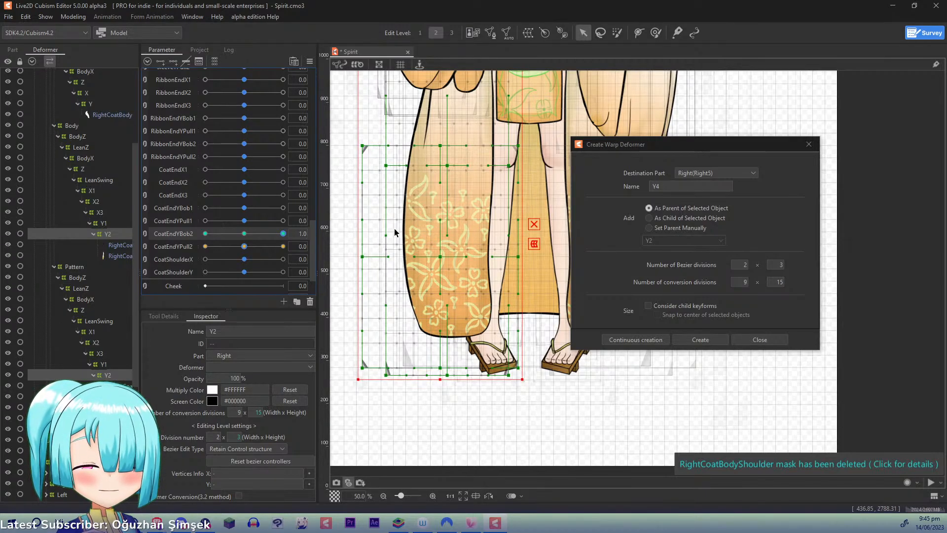
pyautogui.hotkey('ctrl', 't')
pyautogui.moveTo(452, 206); pyautogui.dragTo(455, 366)
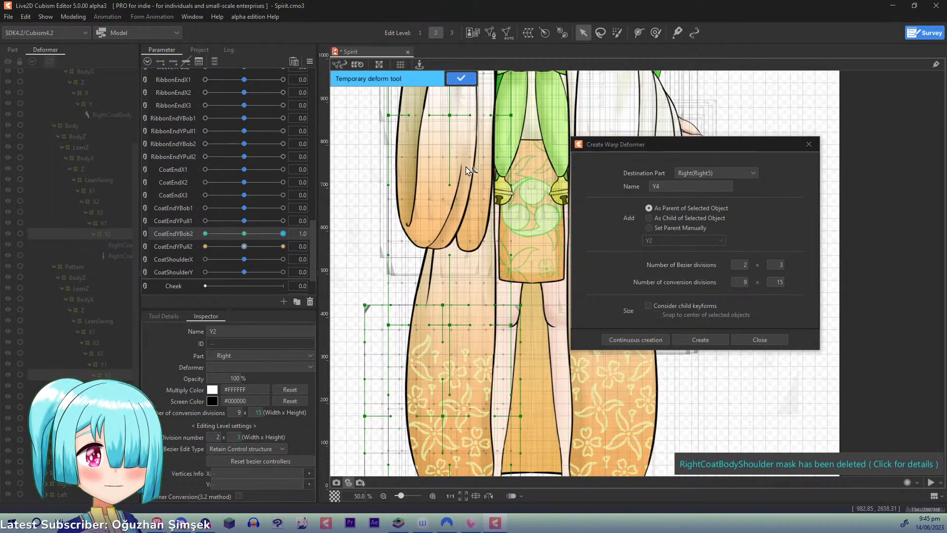
pyautogui.scroll(-3, 466, 168)
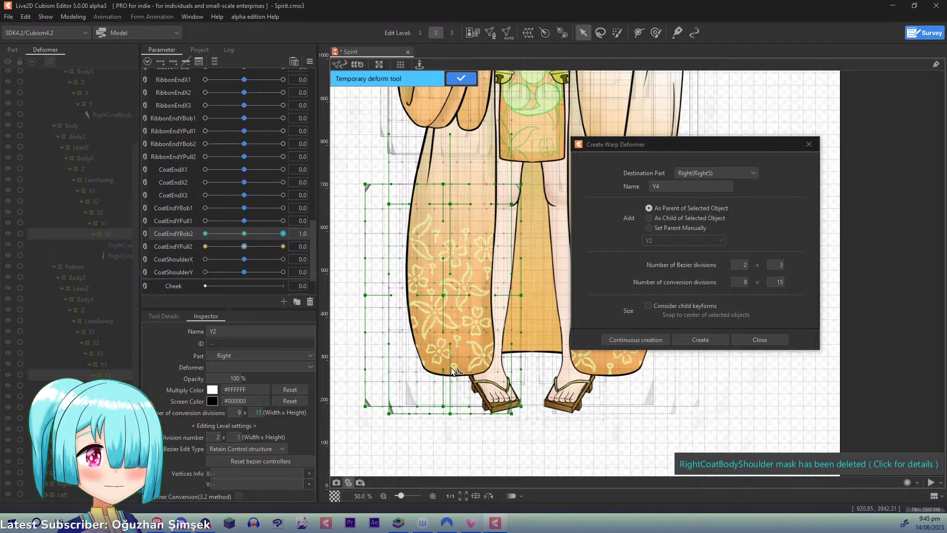
pyautogui.click(452, 368)
pyautogui.click(443, 472)
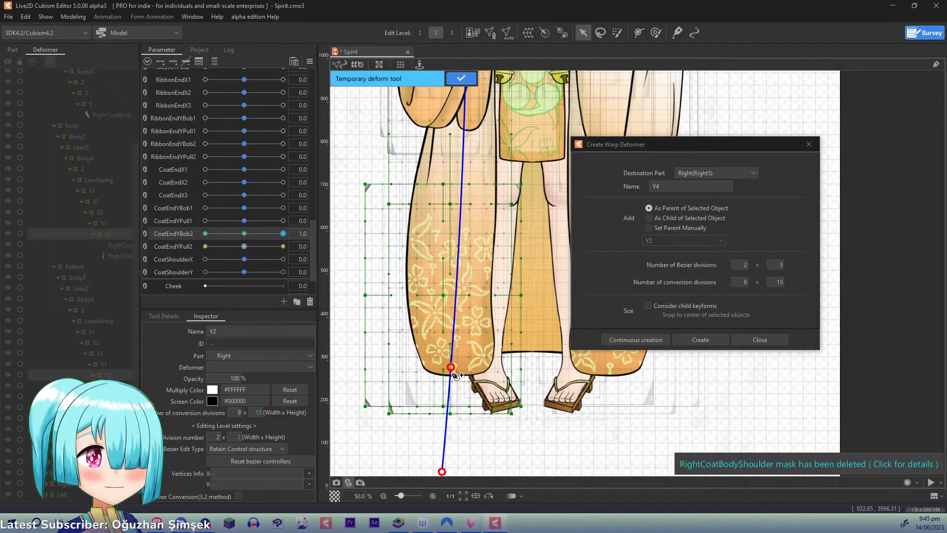
pyautogui.moveTo(452, 367); pyautogui.dragTo(453, 334)
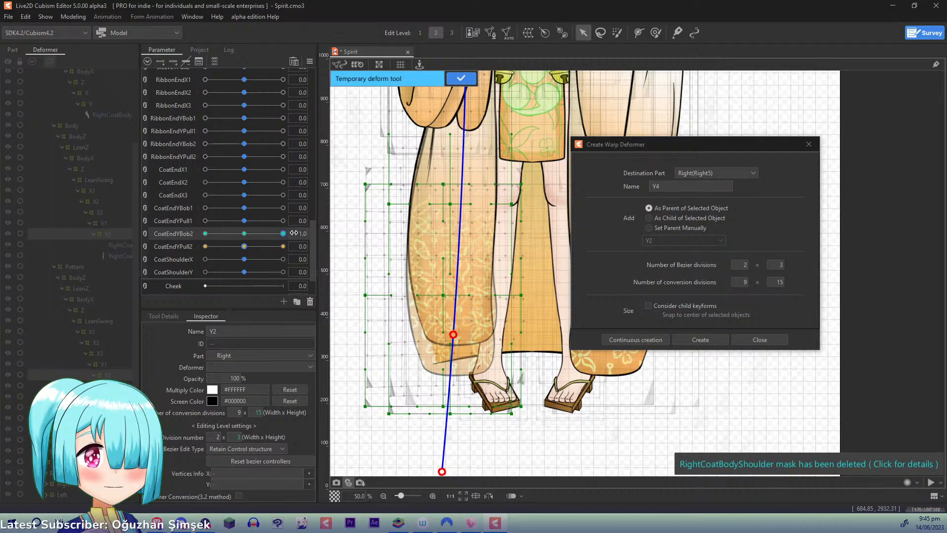
pyautogui.click(461, 78)
# - At CoatEndYBob2 -1.0, stretch both Y2 deformers slightly downward along a temporary deform path, then return the parameter to 0.0
pyautogui.moveTo(283, 234); pyautogui.dragTo(148, 232)
pyautogui.press('t')
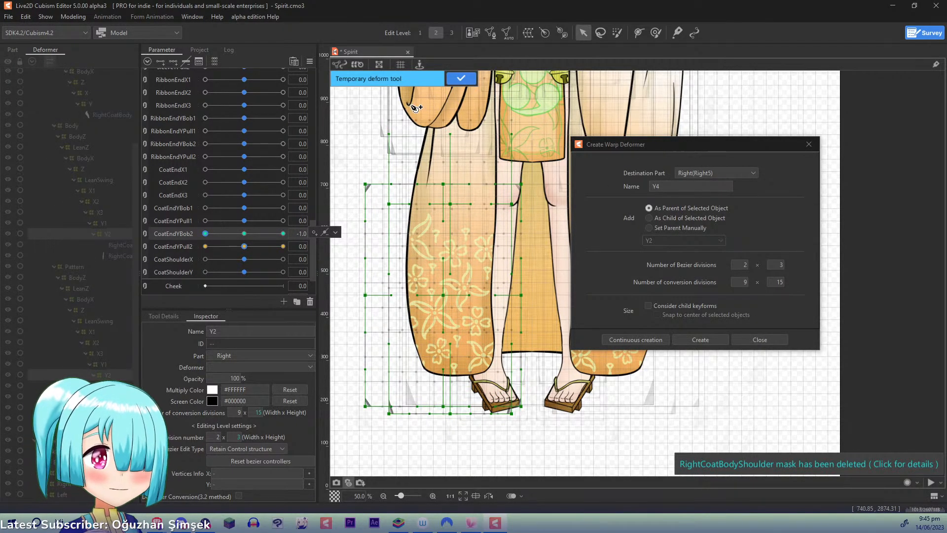
pyautogui.moveTo(453, 86); pyautogui.dragTo(462, 157)
pyautogui.scroll(-3, 485, 140)
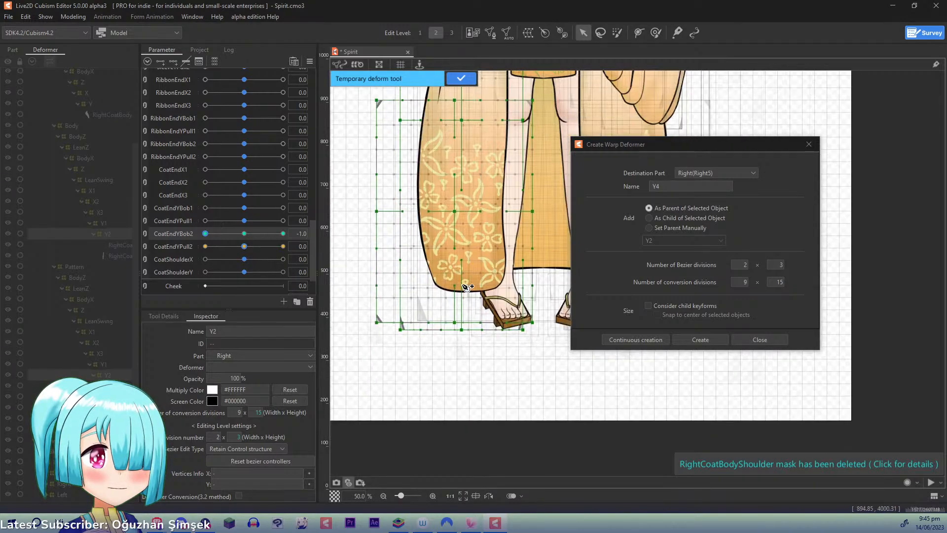
pyautogui.click(469, 279)
pyautogui.click(454, 419)
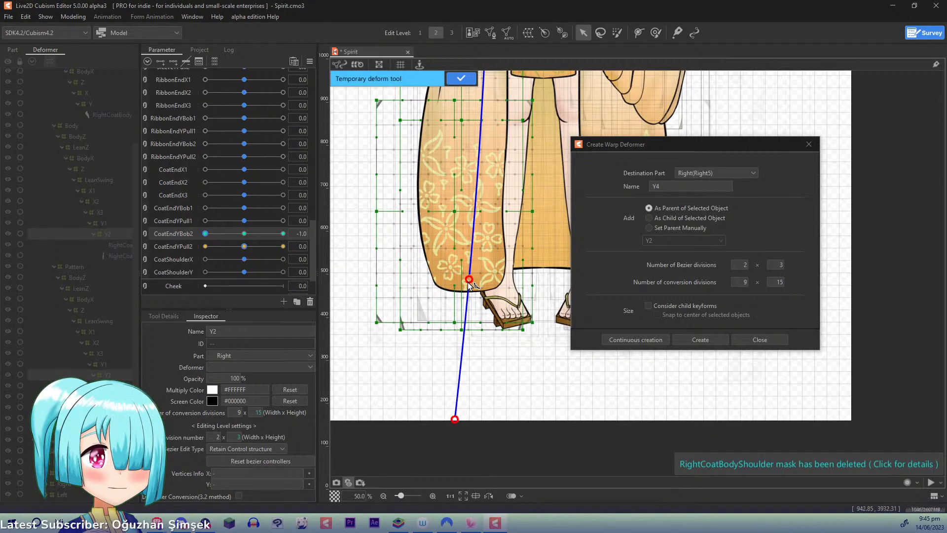
pyautogui.moveTo(469, 279); pyautogui.dragTo(465, 295)
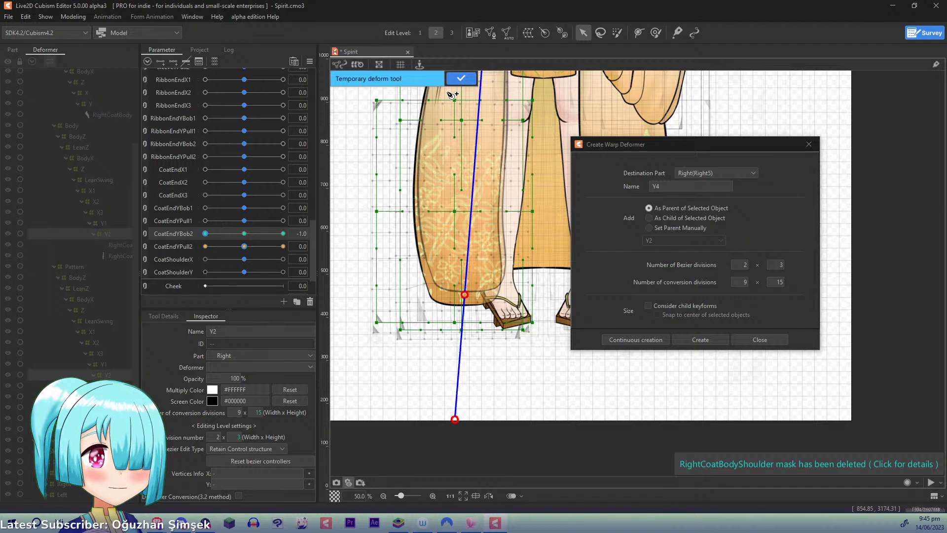
pyautogui.click(459, 79)
pyautogui.click(244, 234)
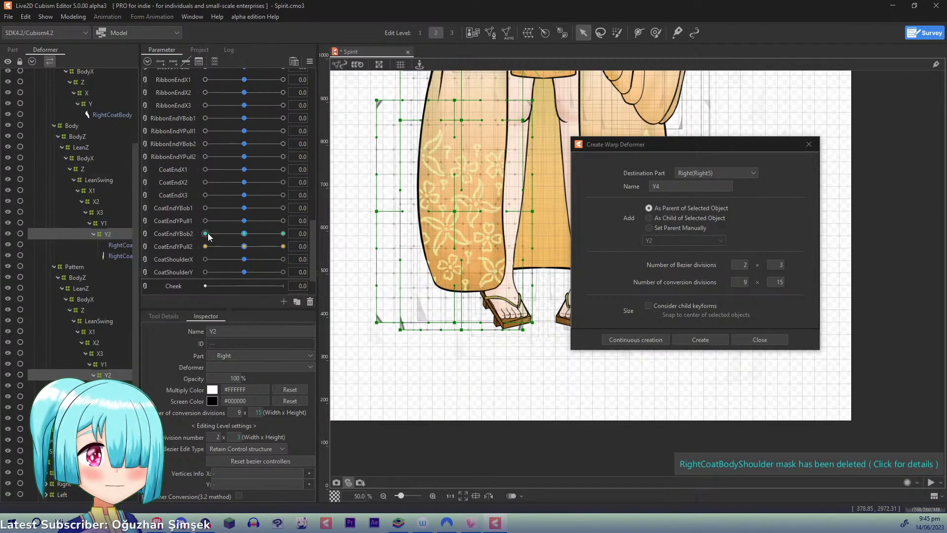
# - Add three CoatEndYPull2 keys to the Pattern Y2 deformer, and at 1.0 swing its middle and bottom rows outward to follow the coat
pyautogui.click(107, 375)
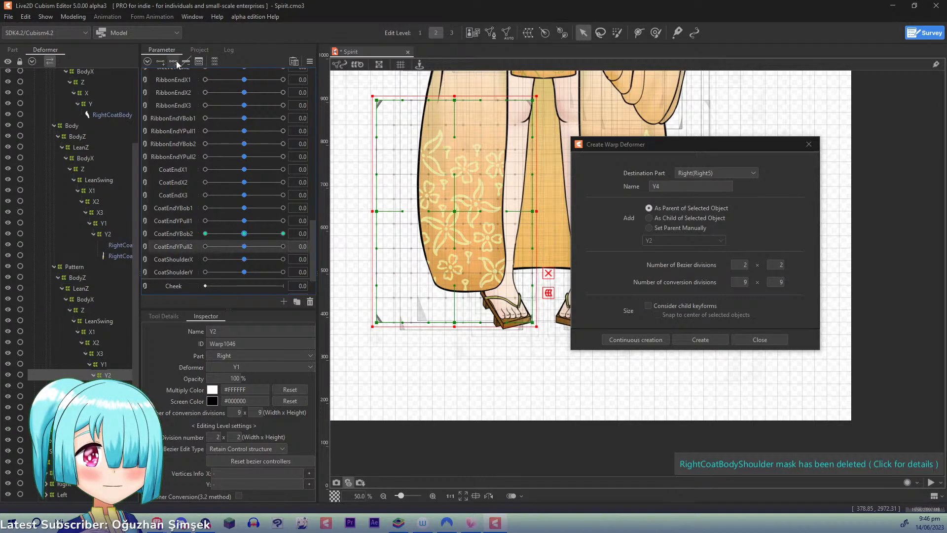
pyautogui.moveTo(247, 246); pyautogui.dragTo(360, 246)
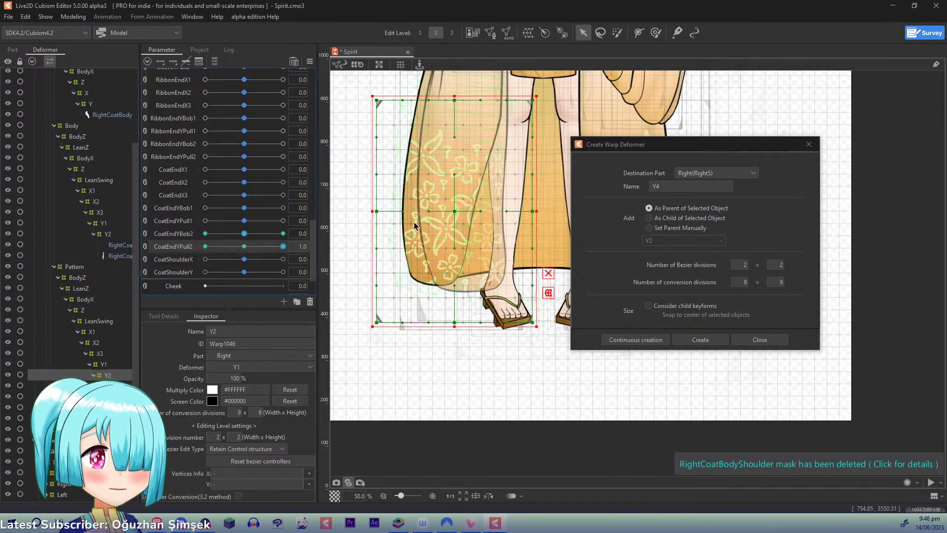
pyautogui.moveTo(458, 211); pyautogui.dragTo(437, 208)
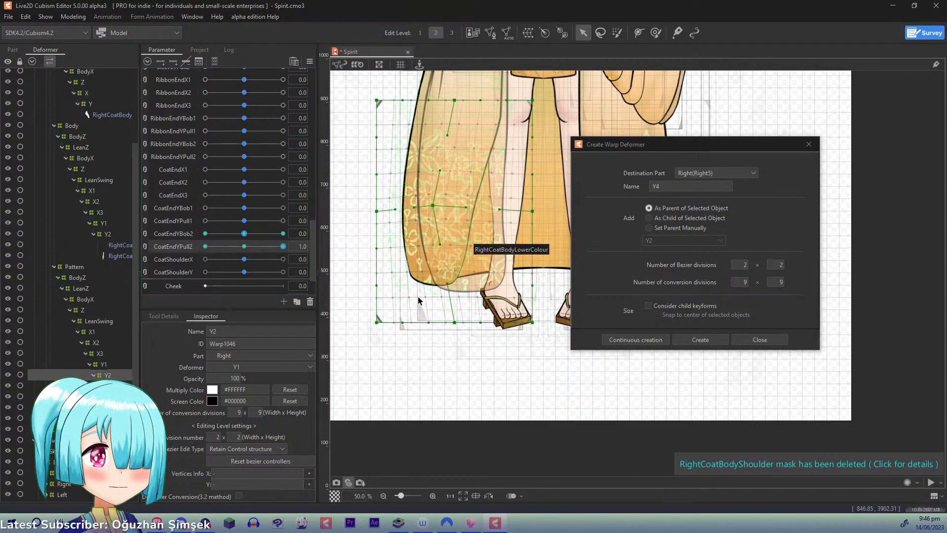
pyautogui.moveTo(456, 326); pyautogui.dragTo(421, 321)
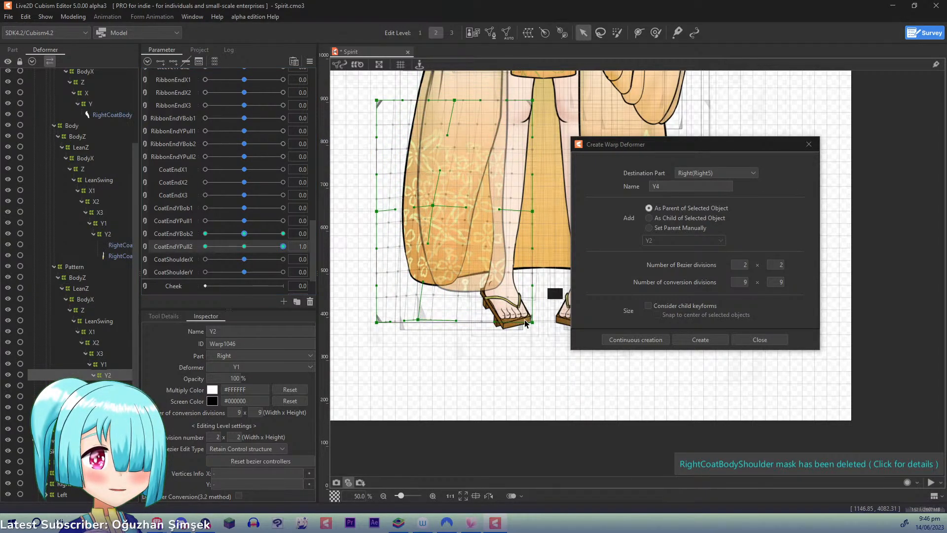
pyautogui.moveTo(517, 326); pyautogui.dragTo(476, 316)
pyautogui.moveTo(534, 213); pyautogui.dragTo(494, 207)
pyautogui.moveTo(378, 211); pyautogui.dragTo(372, 207)
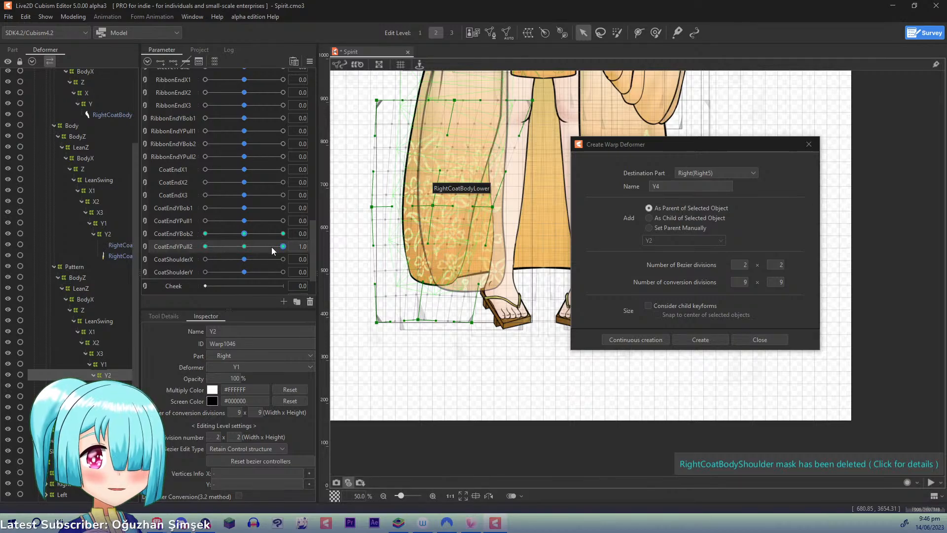
# - At CoatEndYPull2 -1.0, shift Pattern Y2's centre, inner and bottom control points toward the legs, then return the parameter to 0.0
pyautogui.moveTo(272, 250); pyautogui.dragTo(206, 246)
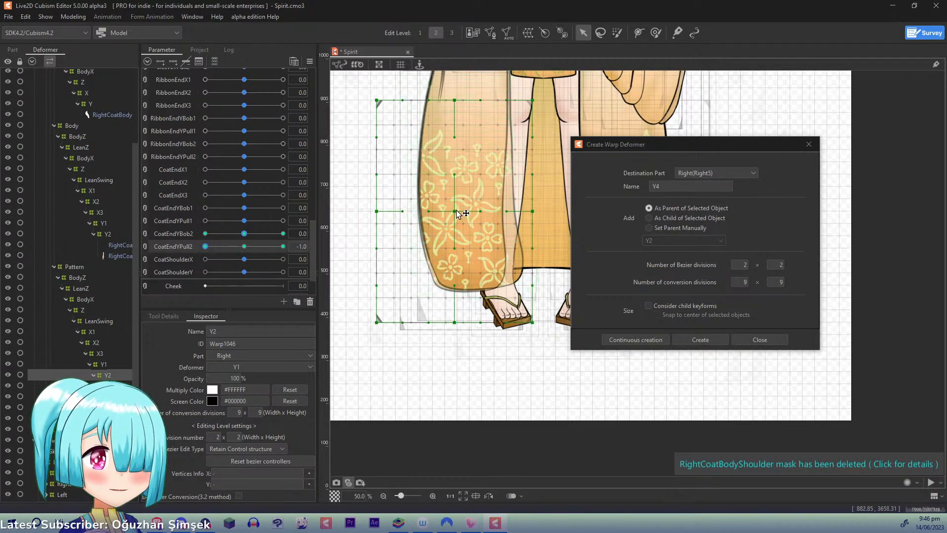
pyautogui.moveTo(459, 214); pyautogui.dragTo(467, 212)
pyautogui.moveTo(537, 210); pyautogui.dragTo(546, 207)
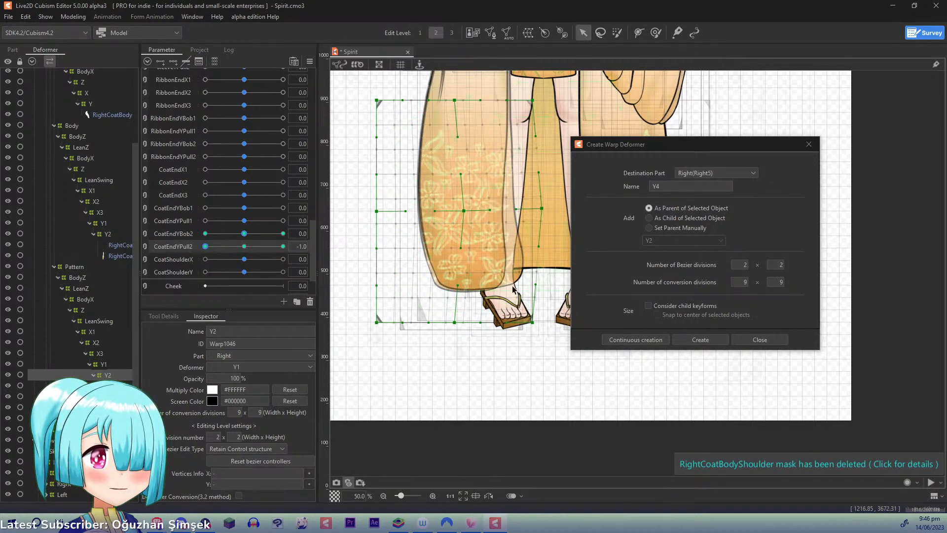
pyautogui.moveTo(534, 323); pyautogui.dragTo(552, 317)
pyautogui.moveTo(462, 323); pyautogui.dragTo(492, 323)
pyautogui.moveTo(554, 317); pyautogui.dragTo(563, 316)
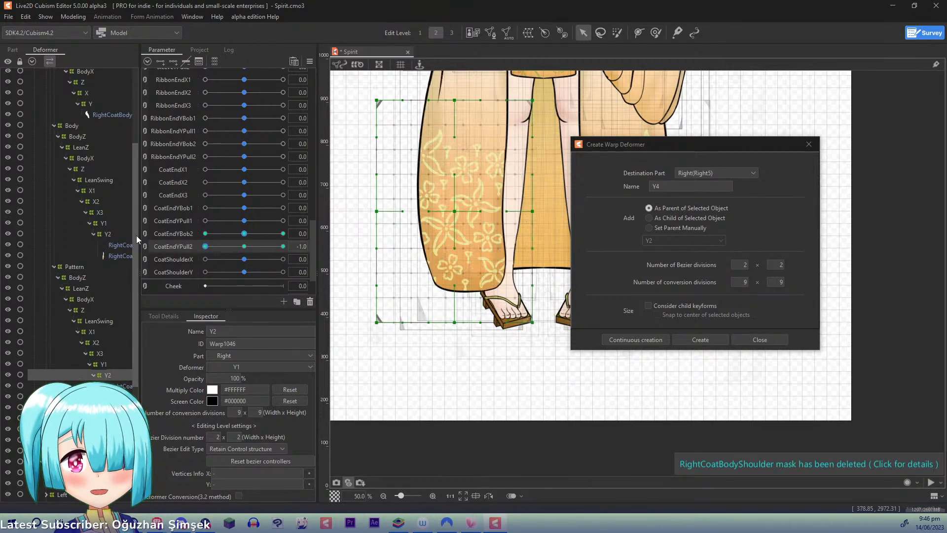
pyautogui.moveTo(136, 236); pyautogui.dragTo(244, 247)
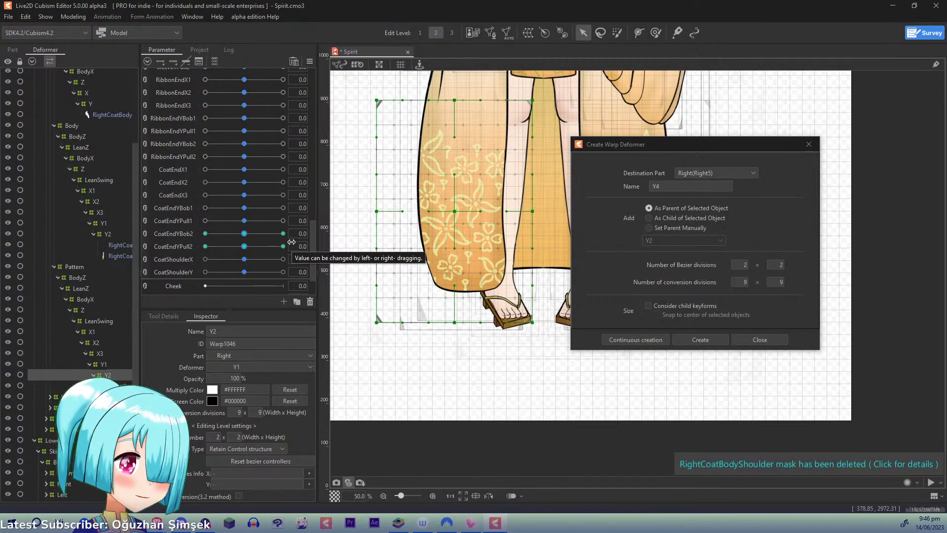
# - Create a warp deformer named X as parent of LeftCoatBodyShoulder, with 2 × 2 Bezier divisions and 9 × 9 conversion divisions
pyautogui.scroll(-2, 605, 127)
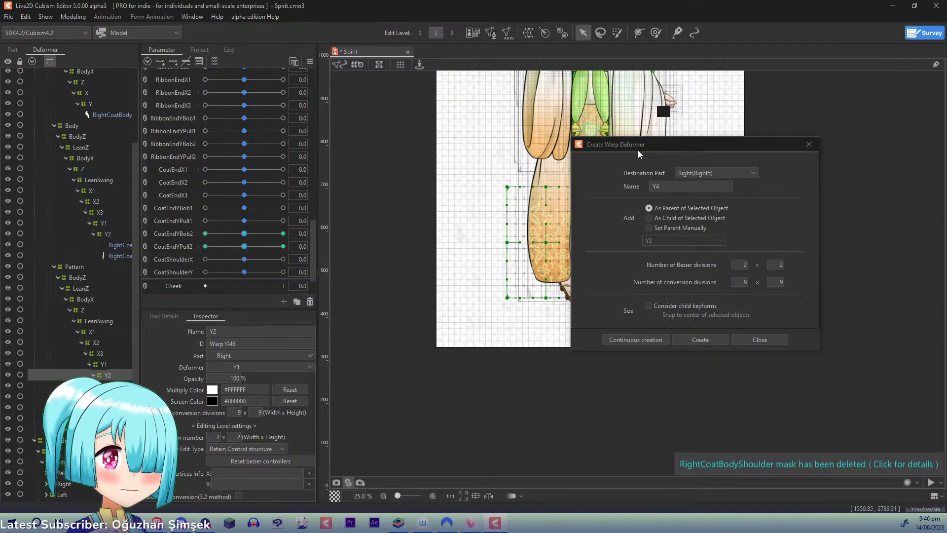
pyautogui.moveTo(638, 147); pyautogui.dragTo(742, 131)
pyautogui.moveTo(395, 226); pyautogui.dragTo(277, 276)
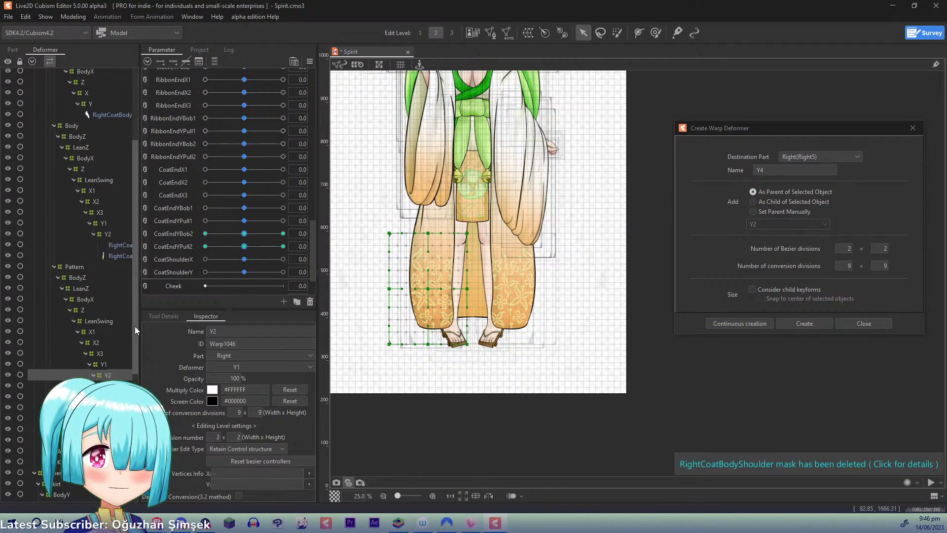
pyautogui.moveTo(135, 326); pyautogui.dragTo(132, 357)
pyautogui.click(54, 351)
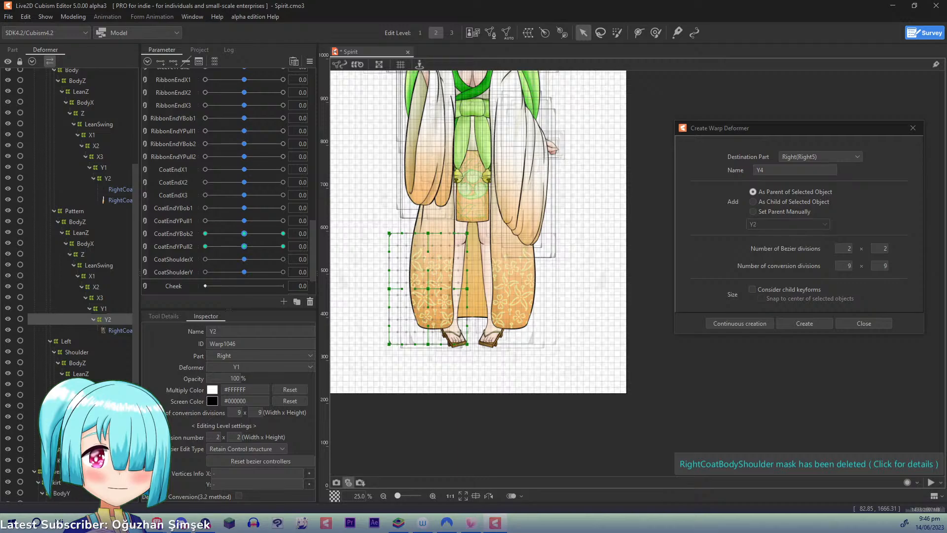
pyautogui.click(79, 405)
pyautogui.moveTo(470, 218); pyautogui.dragTo(467, 333)
pyautogui.scroll(2, 417, 200)
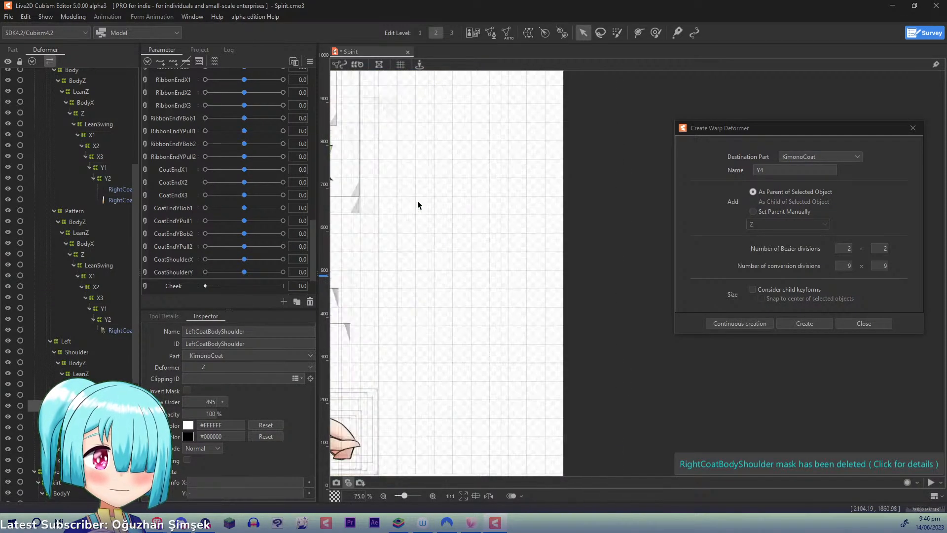
pyautogui.moveTo(418, 199); pyautogui.dragTo(698, 210)
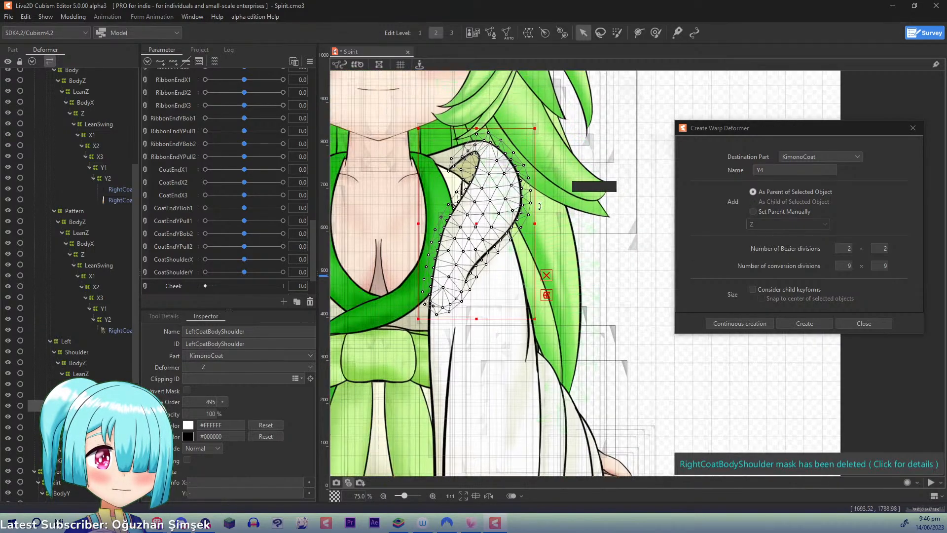
pyautogui.moveTo(777, 171); pyautogui.dragTo(668, 161)
pyautogui.write('X')
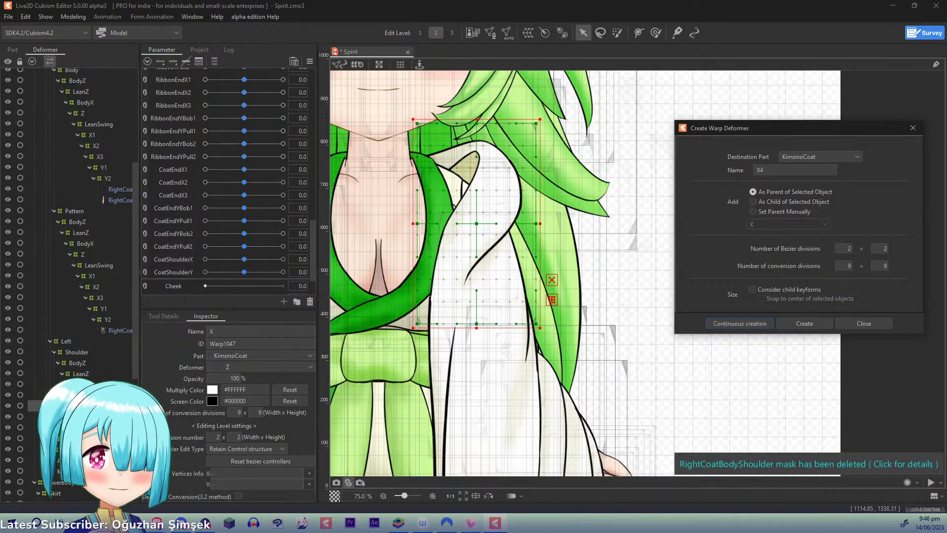
# - Create a warp deformer named Y as parent of LeftCoatBodyShoulder, with 2 × 2 Bezier divisions and 9 × 9 conversion divisions
pyautogui.click(114, 416)
pyautogui.moveTo(779, 171); pyautogui.dragTo(652, 163)
pyautogui.write('Y')
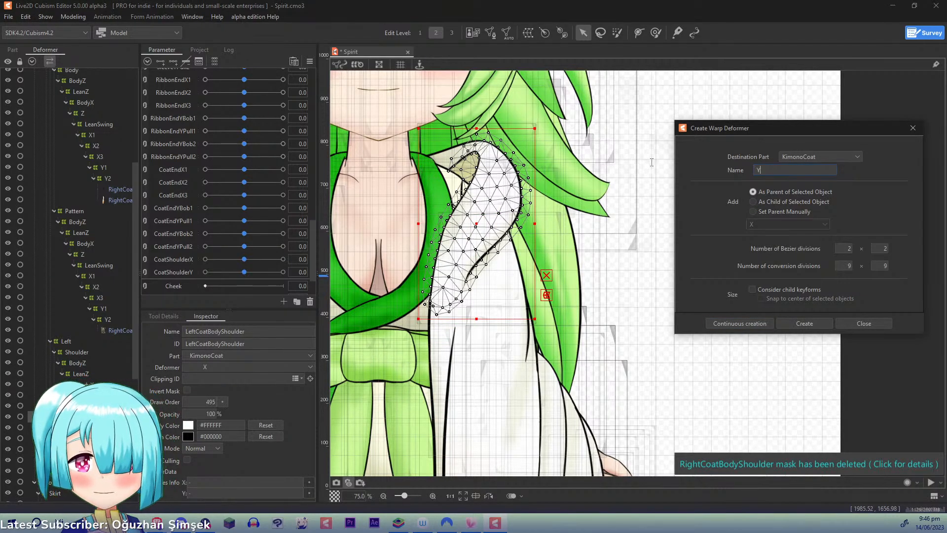
pyautogui.click(730, 323)
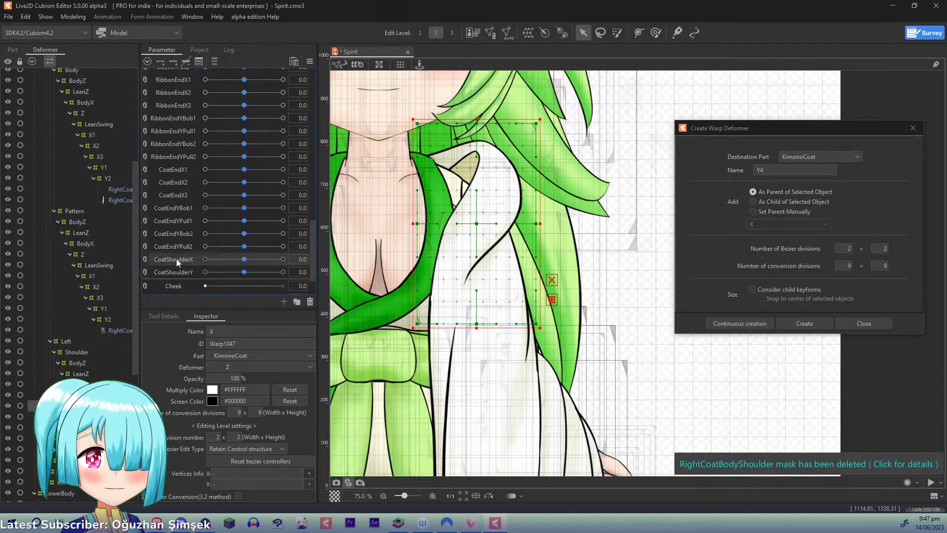
# - Add three CoatShoulderX keys to the left shoulder's X deformer; at 1.0 shift its upper, centre and outer points outward and the bottom-centre point slightly inward
pyautogui.moveTo(247, 260); pyautogui.dragTo(403, 261)
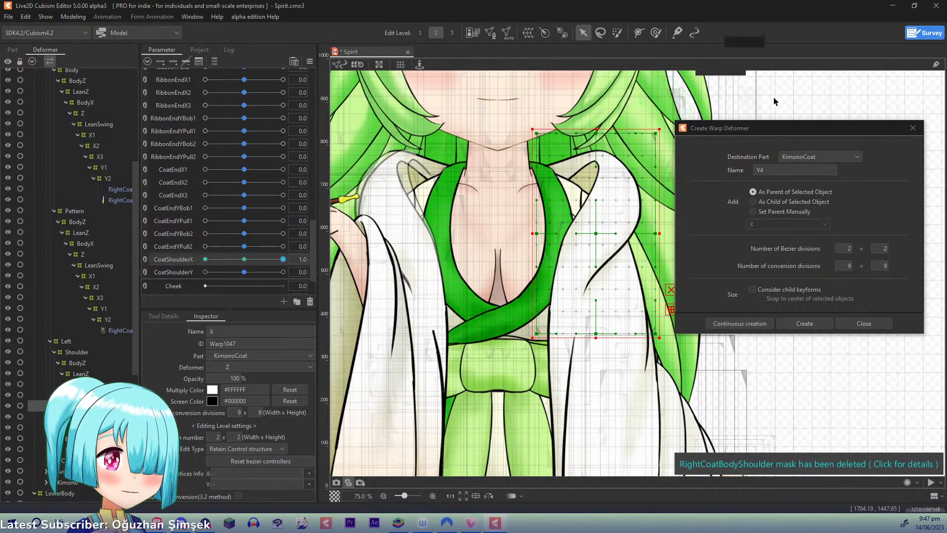
pyautogui.moveTo(804, 126); pyautogui.dragTo(822, 127)
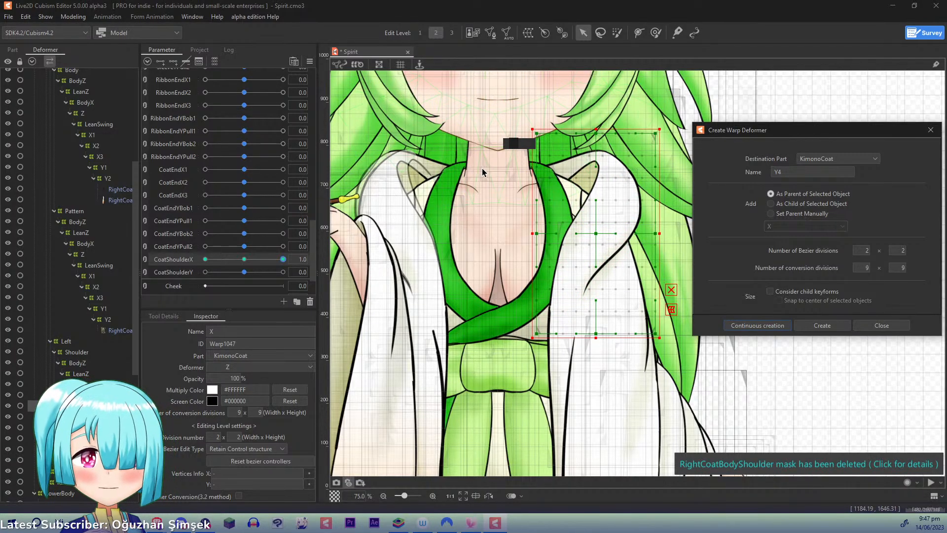
pyautogui.click(493, 220)
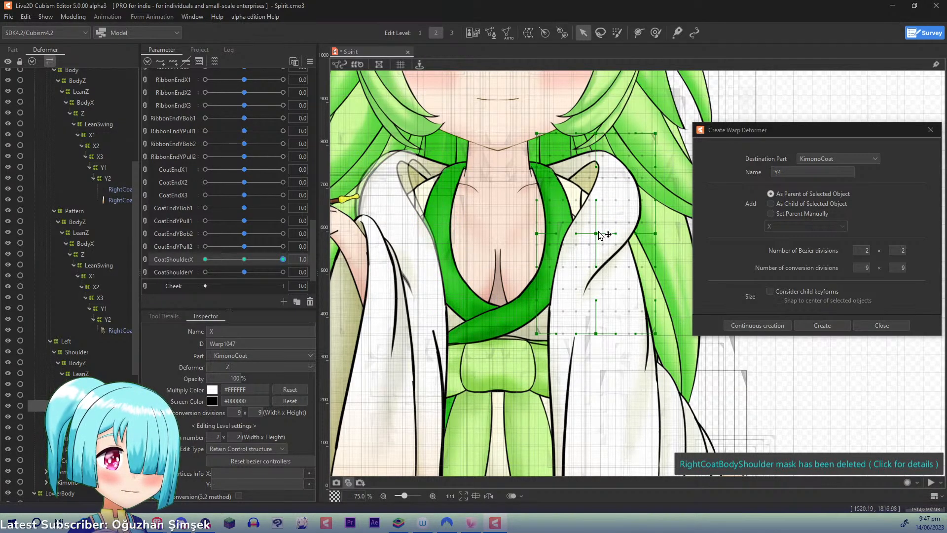
pyautogui.moveTo(596, 234); pyautogui.dragTo(601, 234)
pyautogui.moveTo(607, 134); pyautogui.dragTo(670, 139)
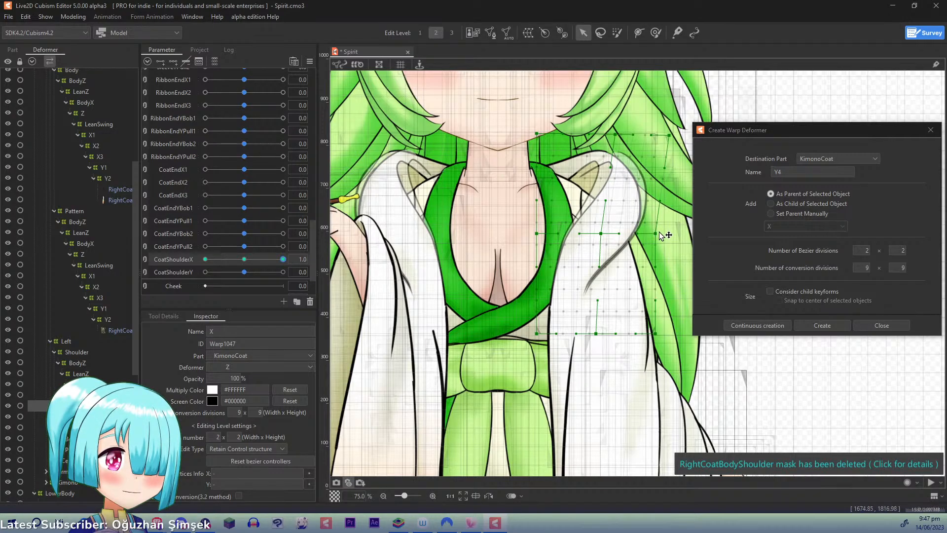
pyautogui.moveTo(660, 233); pyautogui.dragTo(665, 233)
pyautogui.moveTo(596, 334); pyautogui.dragTo(592, 334)
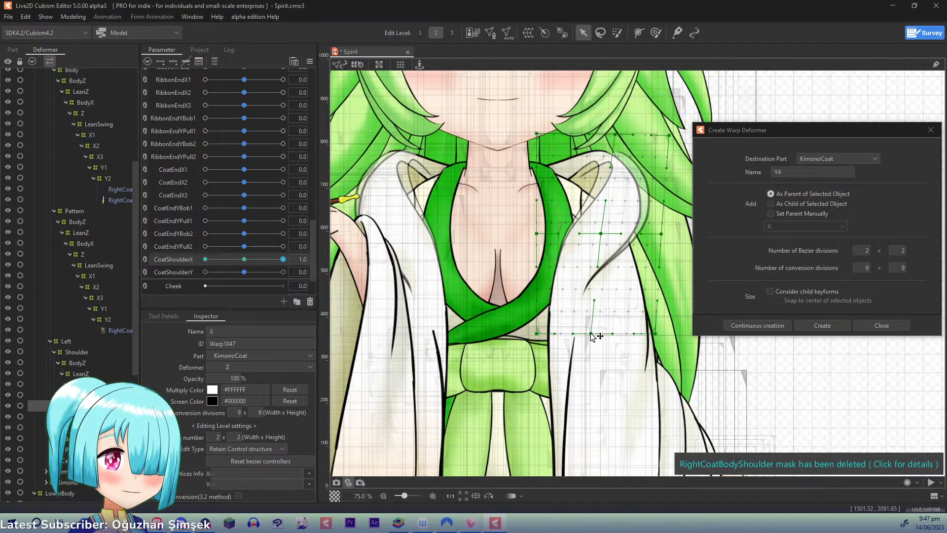
# - At CoatShoulderX -1.0, shift deformer X's upper, centre and outer points inward and its bottom-centre point slightly outward, then return the parameter to 0.0
pyautogui.moveTo(280, 260); pyautogui.dragTo(175, 257)
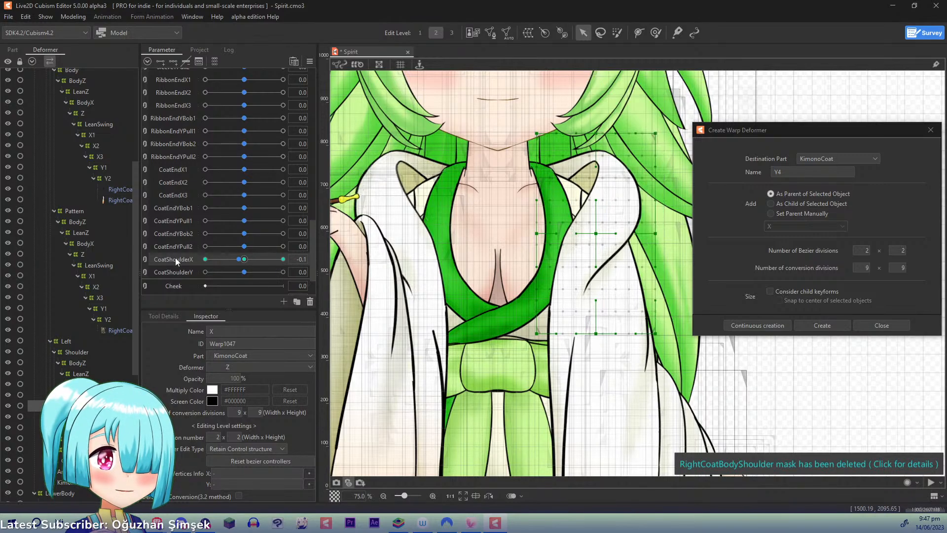
pyautogui.moveTo(595, 131); pyautogui.dragTo(579, 131)
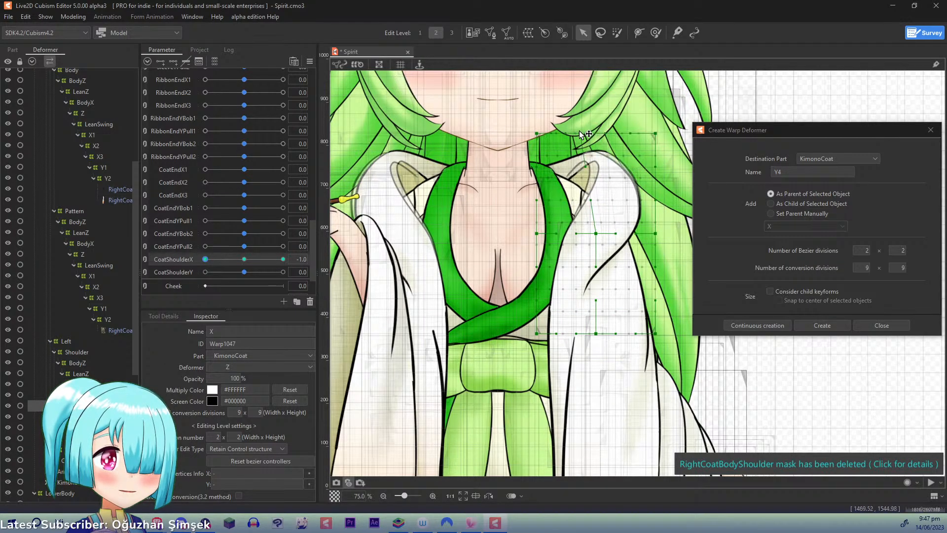
pyautogui.moveTo(655, 134); pyautogui.dragTo(635, 132)
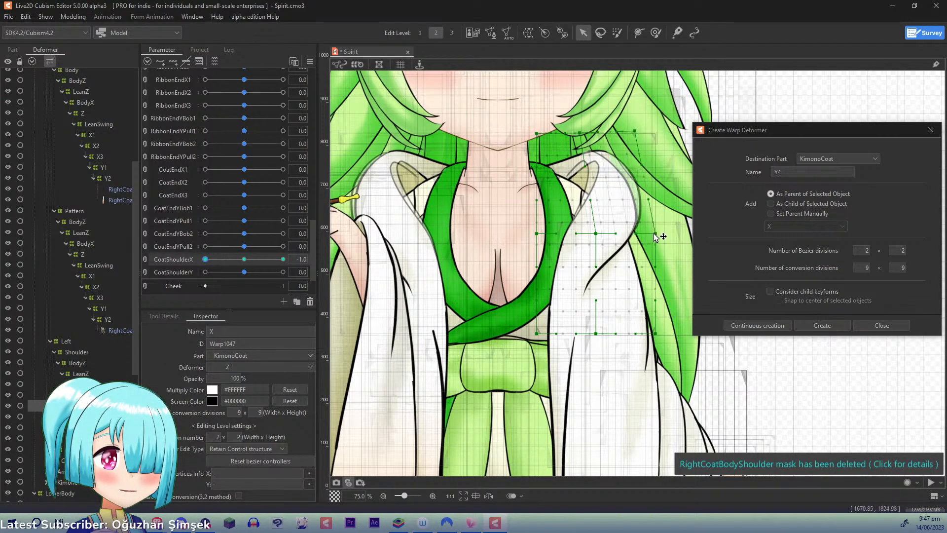
pyautogui.moveTo(655, 235); pyautogui.dragTo(593, 233)
pyautogui.moveTo(596, 333); pyautogui.dragTo(599, 333)
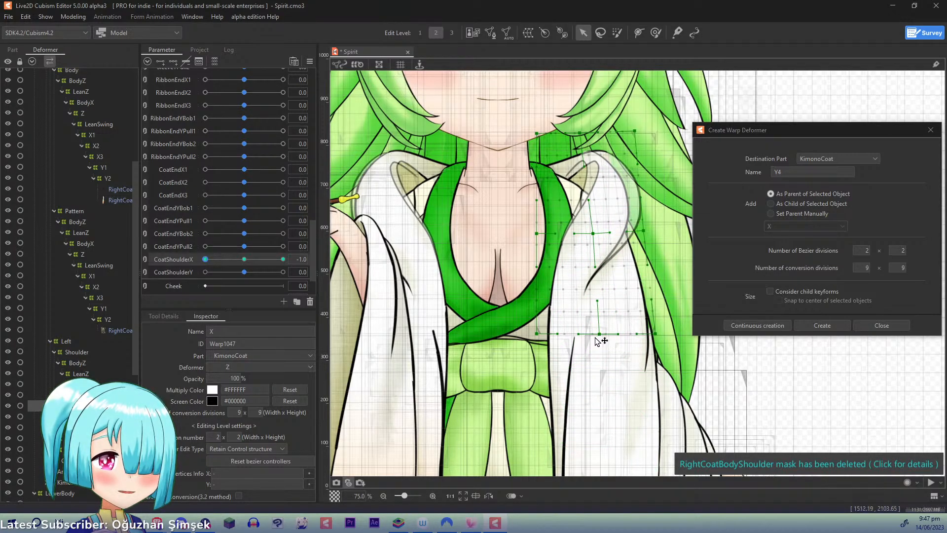
pyautogui.rightClick(228, 261)
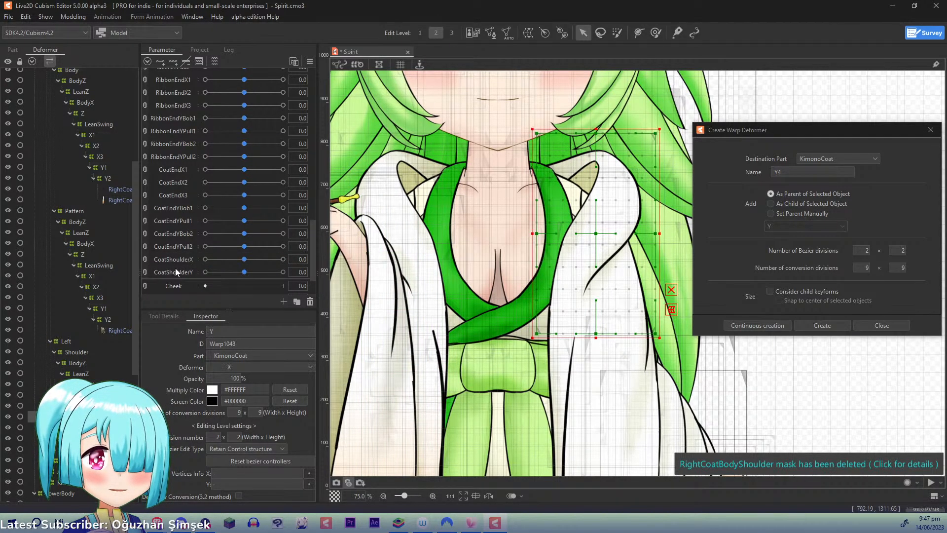
# - Add three CoatShoulderY keys to the left shoulder's Y deformer; at 1.0 raise its upper, centre and outer points and nudge the bottom-centre point down
pyautogui.click(176, 271)
pyautogui.moveTo(247, 267); pyautogui.dragTo(376, 267)
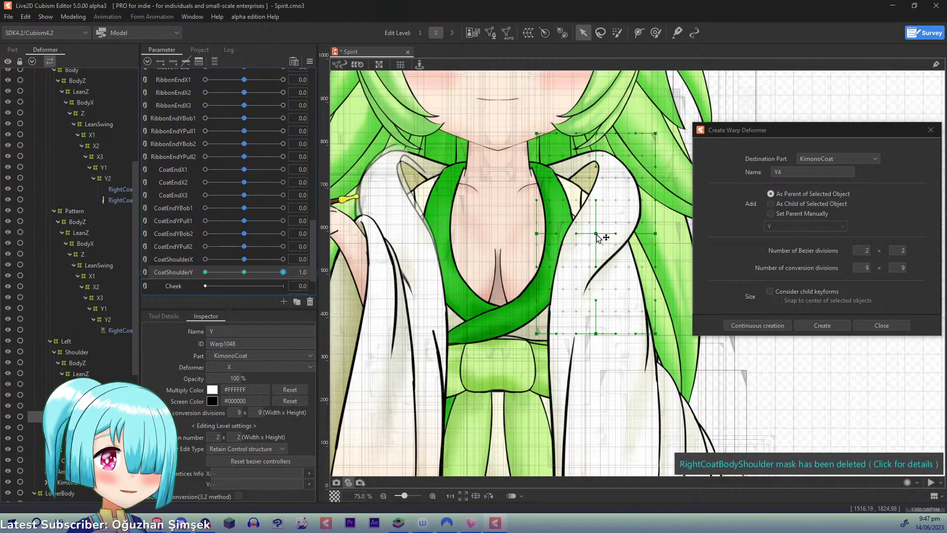
pyautogui.moveTo(657, 230); pyautogui.dragTo(657, 222)
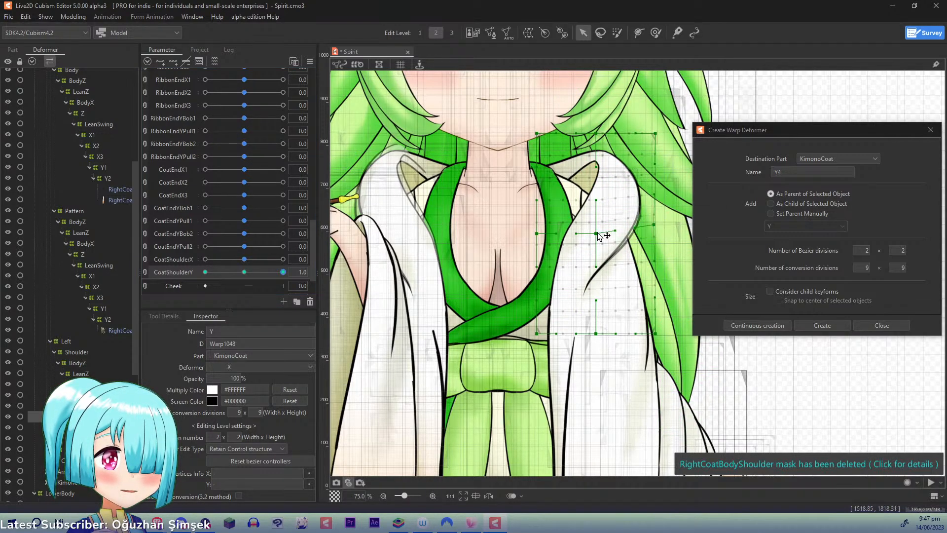
pyautogui.moveTo(597, 234); pyautogui.dragTo(596, 223)
pyautogui.moveTo(596, 133); pyautogui.dragTo(595, 126)
pyautogui.moveTo(656, 135); pyautogui.dragTo(650, 126)
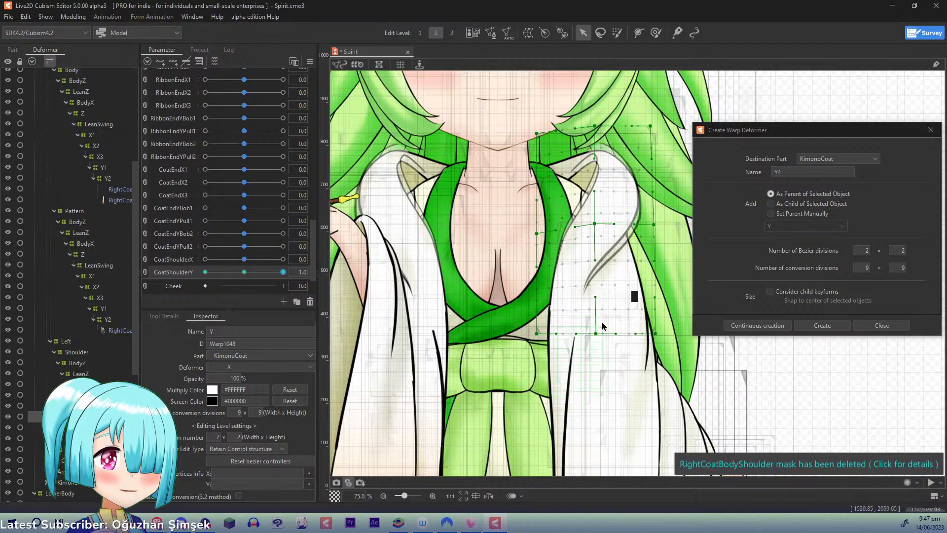
pyautogui.moveTo(602, 335); pyautogui.dragTo(606, 340)
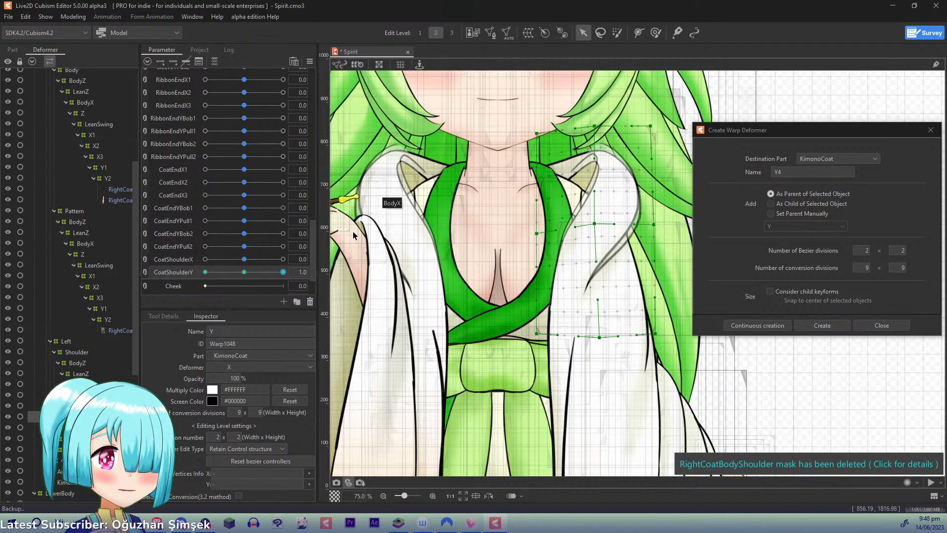
# - At CoatShoulderY -1.0, lower deformer Y's top row, centre and outer points, nudge the bottom-centre point up and inward, then return the parameter to 0.0
pyautogui.click(206, 272)
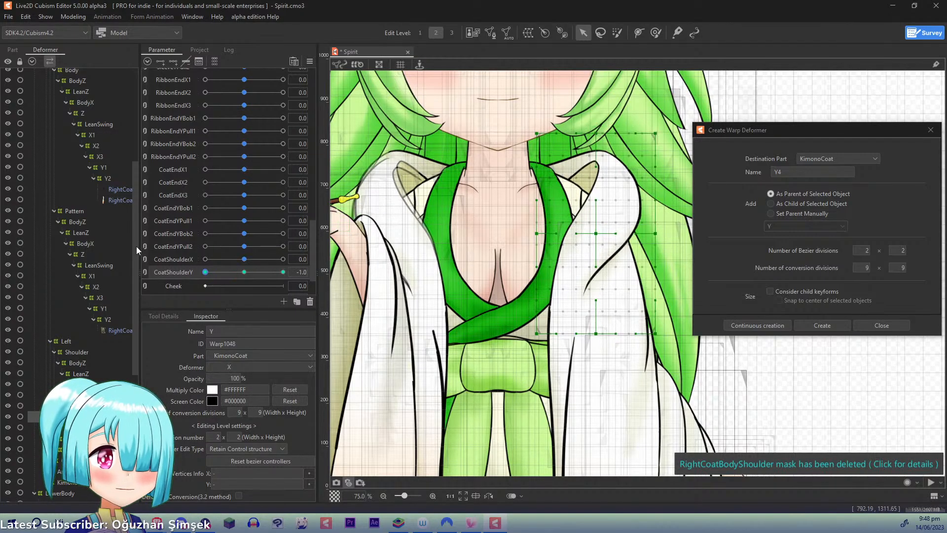
pyautogui.moveTo(596, 233); pyautogui.dragTo(658, 239)
pyautogui.moveTo(596, 334); pyautogui.dragTo(592, 331)
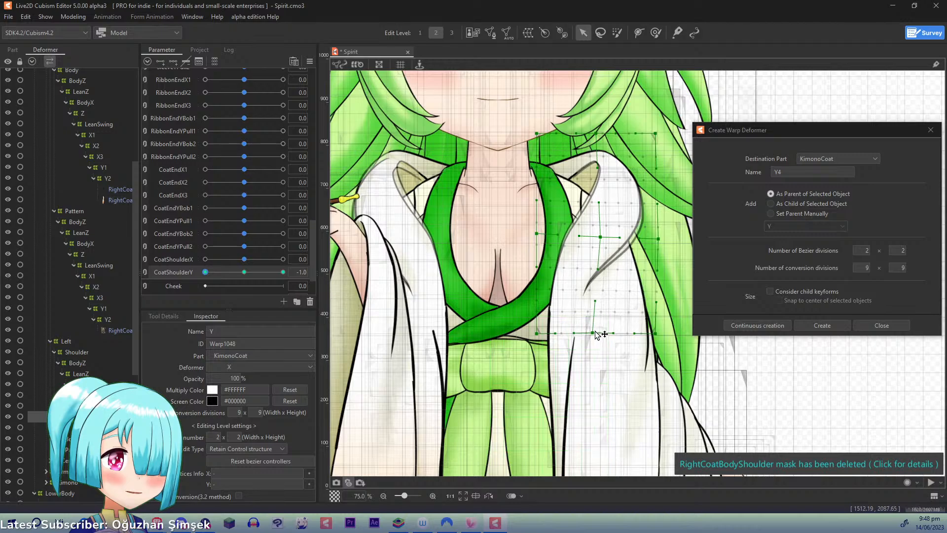
pyautogui.moveTo(597, 134); pyautogui.dragTo(603, 140)
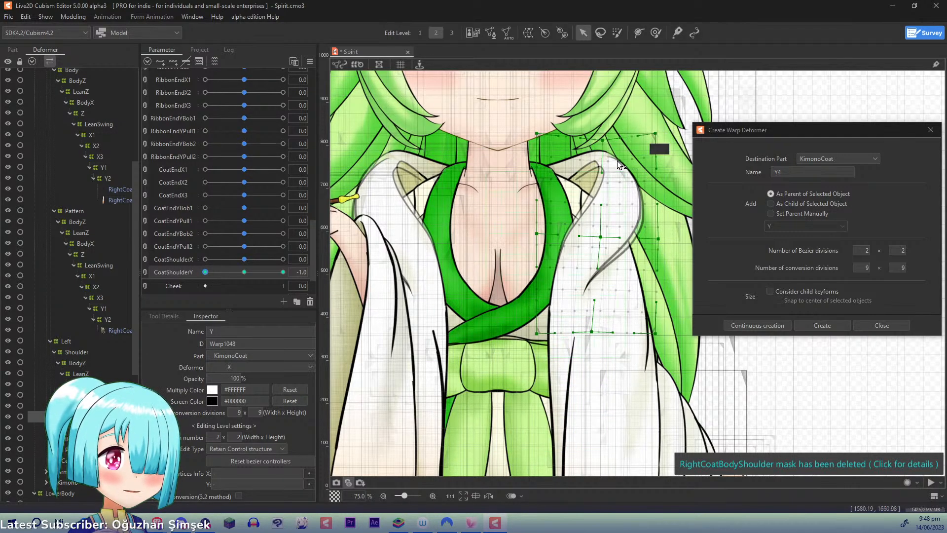
pyautogui.moveTo(655, 134); pyautogui.dragTo(659, 141)
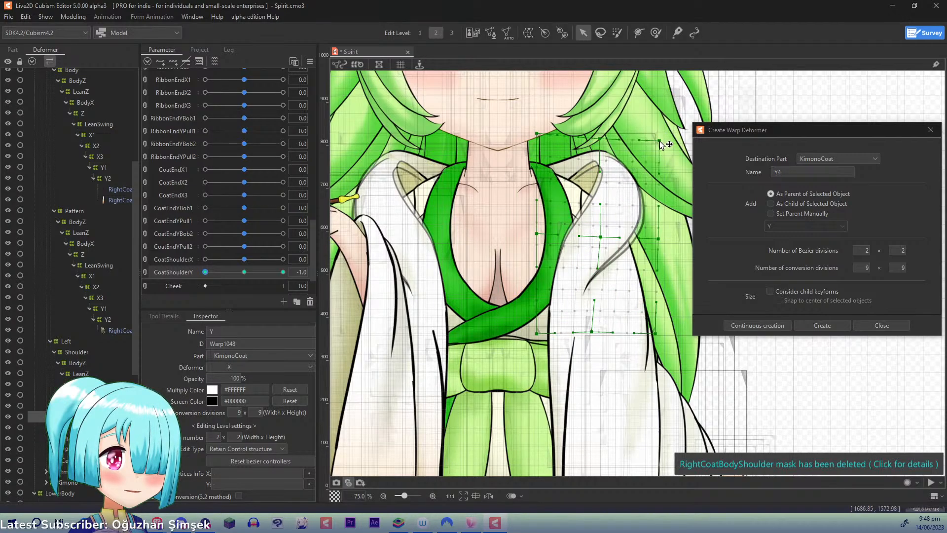
pyautogui.moveTo(537, 134); pyautogui.dragTo(537, 140)
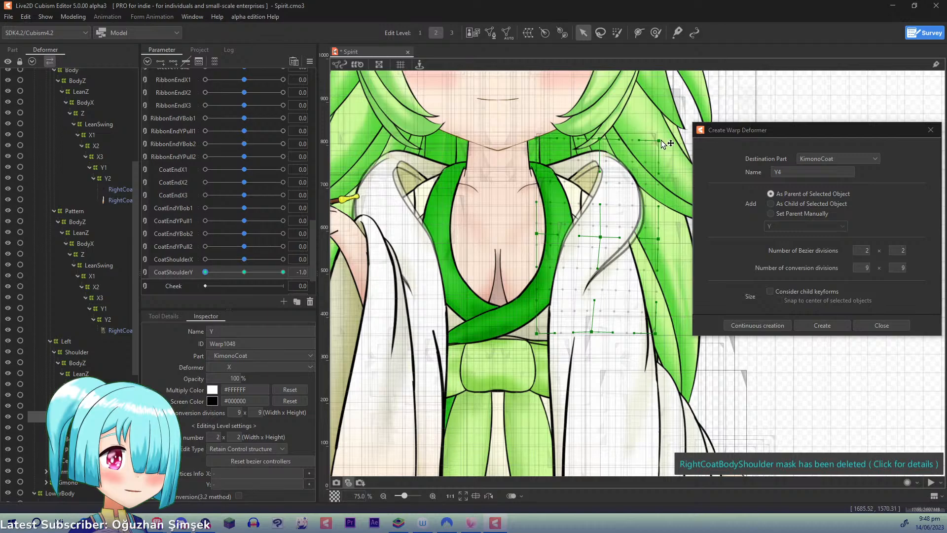
pyautogui.moveTo(659, 142); pyautogui.dragTo(662, 144)
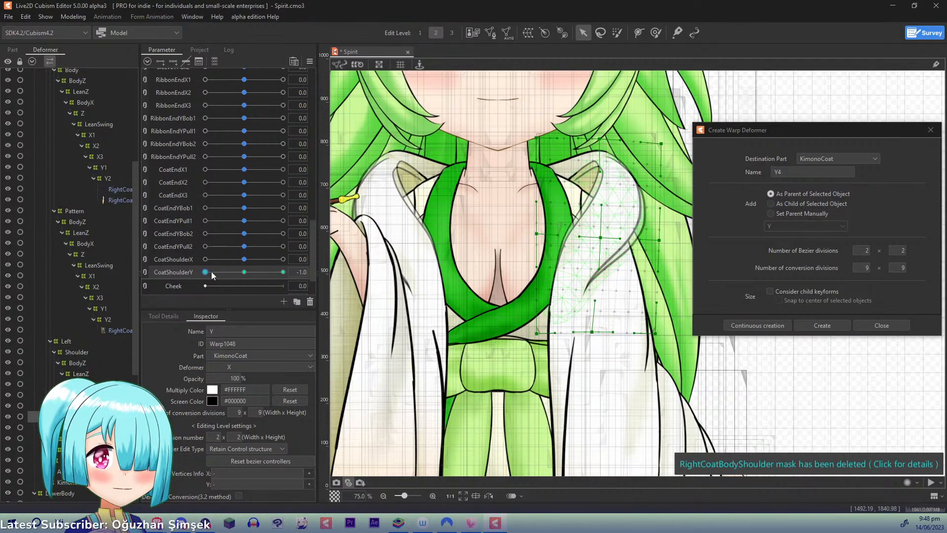
pyautogui.moveTo(211, 272)
pyautogui.mouseDown()
pyautogui.moveTo(341, 262)
pyautogui.moveTo(149, 261)
pyautogui.moveTo(343, 265)
pyautogui.moveTo(226, 270)
pyautogui.mouseUp()
pyautogui.moveTo(173, 247); pyautogui.dragTo(359, 271)
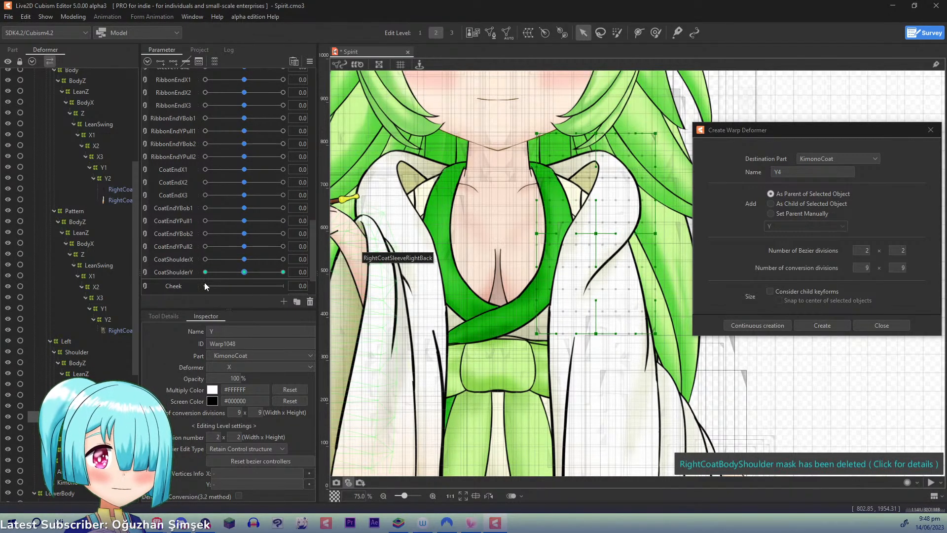
# - Create a warp deformer named X1 above the left coat's Body meshes under LeanSwing, with 2 × 3 Bezier and 9 × 15 conversion divisions
pyautogui.moveTo(134, 293); pyautogui.dragTo(74, 339)
pyautogui.click(54, 312)
pyautogui.click(54, 334)
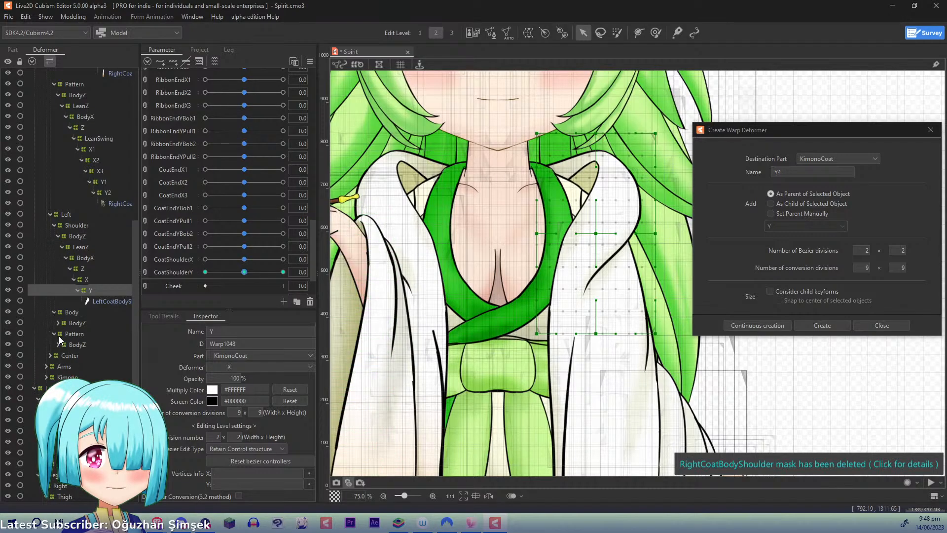
pyautogui.click(58, 323)
pyautogui.click(64, 333)
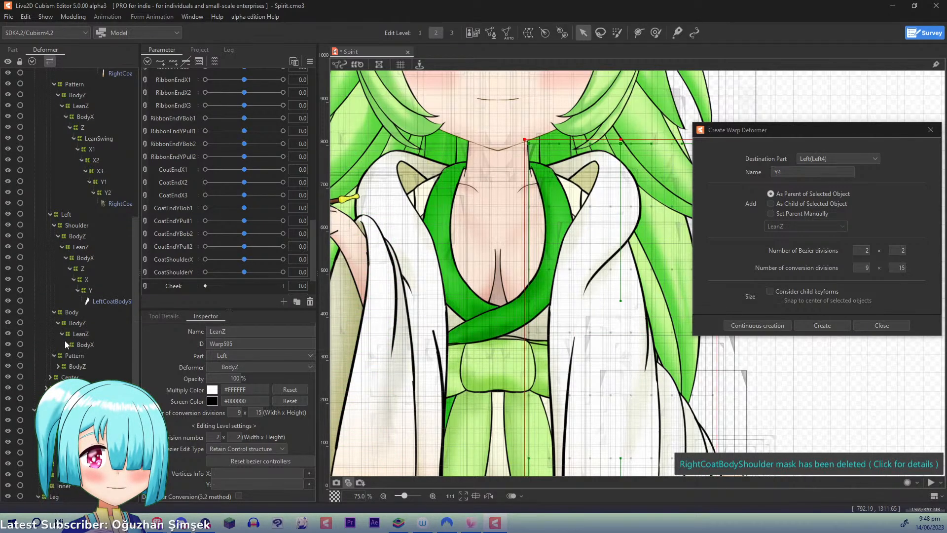
pyautogui.click(70, 355)
pyautogui.click(74, 366)
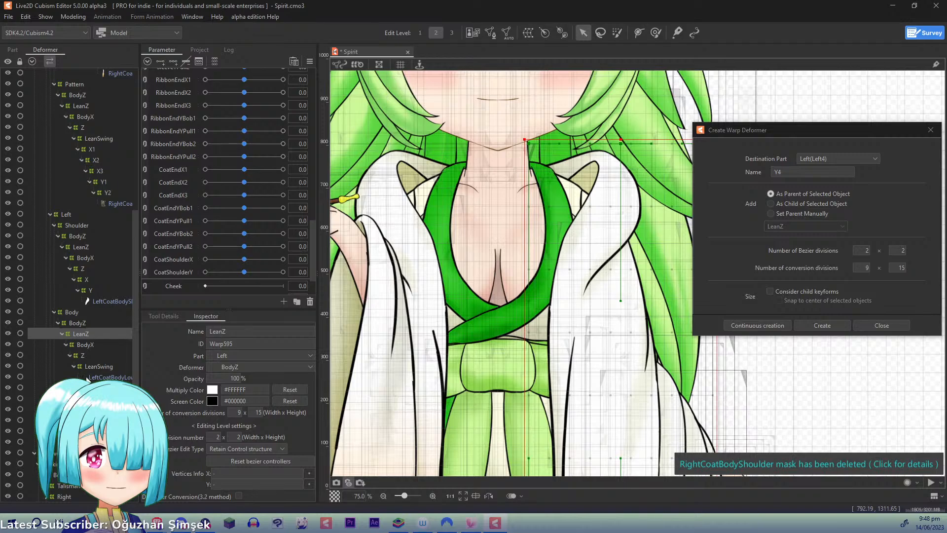
pyautogui.click(93, 377)
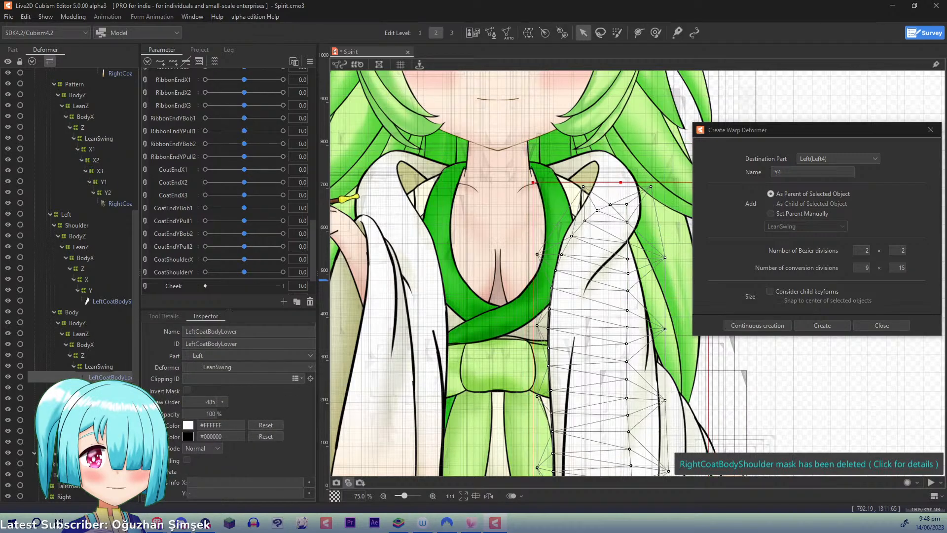
pyautogui.click(822, 179)
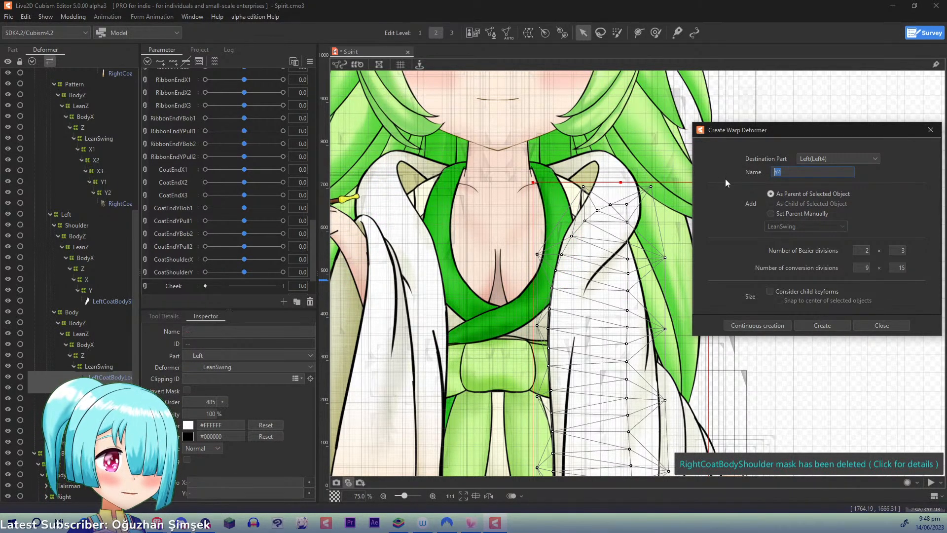
pyautogui.write('X1')
pyautogui.click(753, 325)
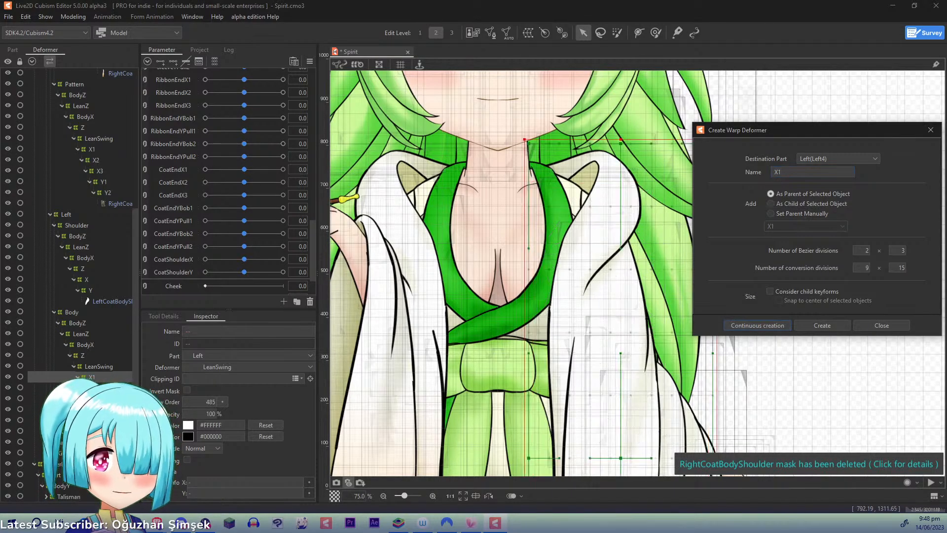
# - Create a warp deformer named X2 inside X1 as parent of the left coat's Body meshes, with the same 2 × 3 and 9 × 15 divisions
pyautogui.click(97, 388)
pyautogui.keyDown('ctrl'); pyautogui.click(97, 399); pyautogui.keyUp('ctrl')
pyautogui.click(796, 173)
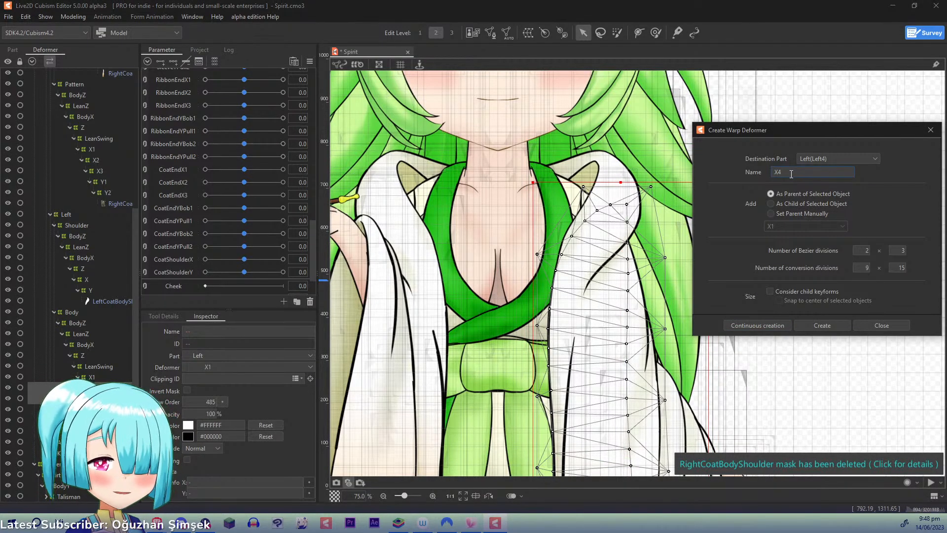
pyautogui.click(740, 326)
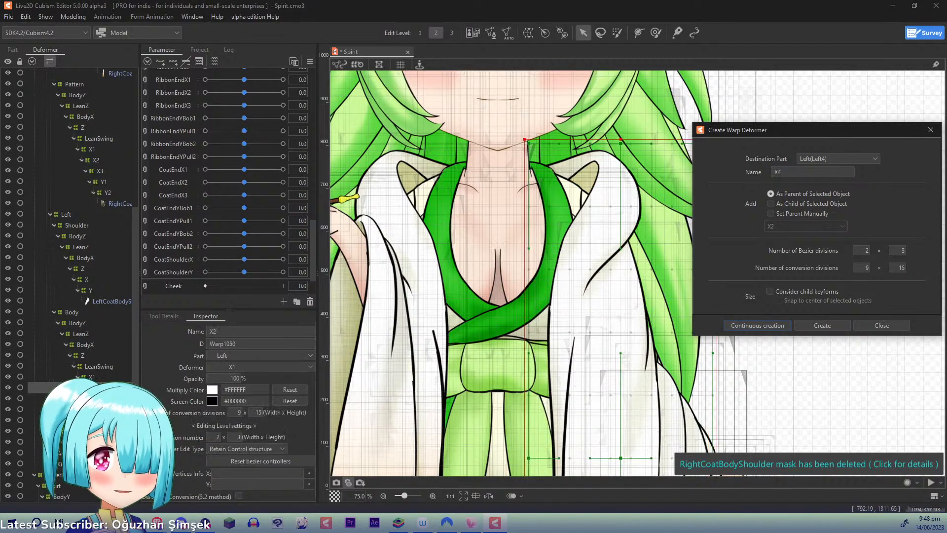
# - Create a warp deformer named X3 inside X2 as parent of the left coat's Body meshes, keeping the 2 × 3 and 9 × 15 divisions
pyautogui.click(96, 398)
pyautogui.keyDown('ctrl'); pyautogui.click(97, 409); pyautogui.keyUp('ctrl')
pyautogui.click(799, 174)
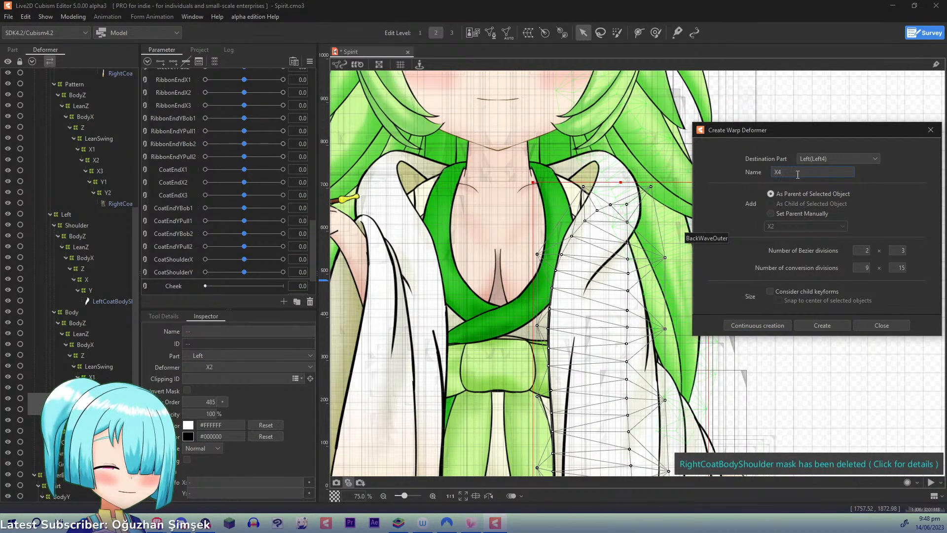
pyautogui.press('BackSpace')
pyautogui.write('3')
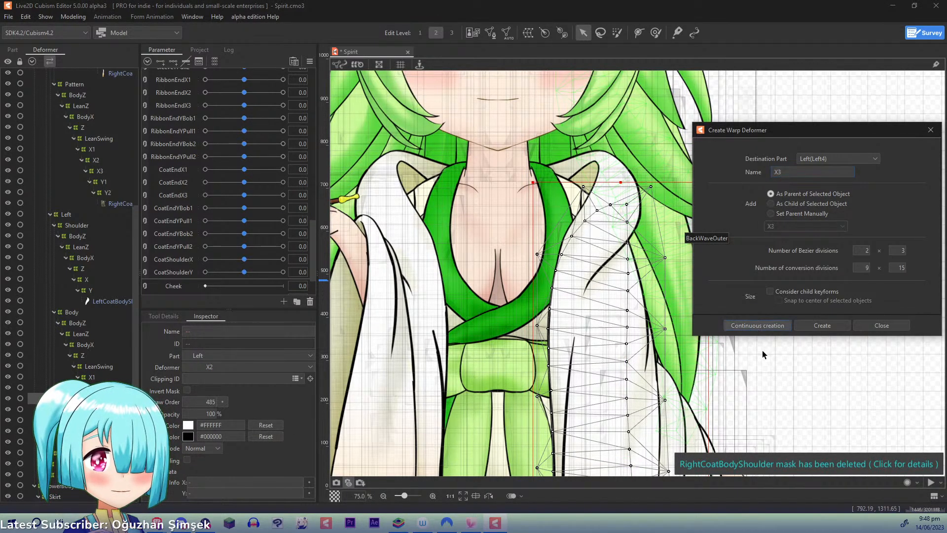
pyautogui.press('Return')
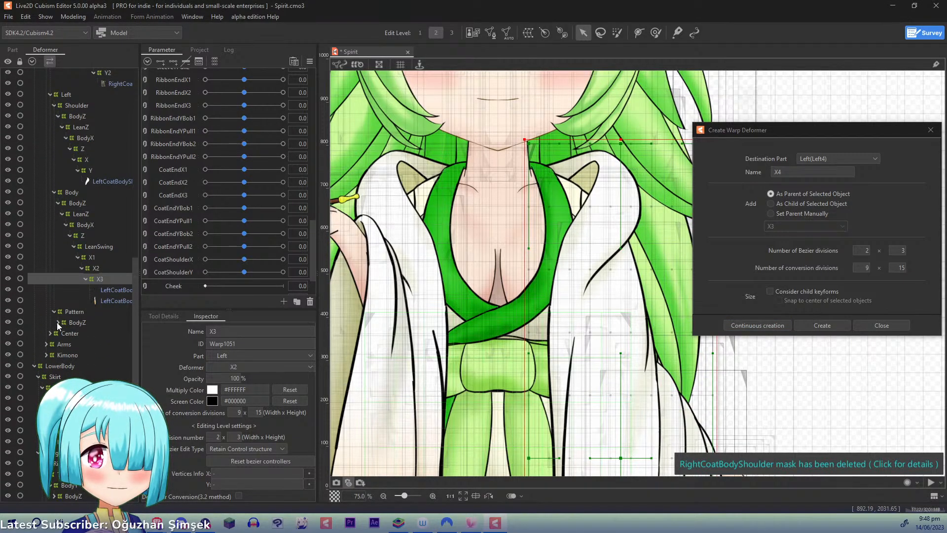
# - Create a warp deformer named X1 under the left coat Pattern's LeanSwing as parent of LeftCoatPattern, with 2 × 2 Bezier and 9 × 9 conversion divisions
pyautogui.click(58, 322)
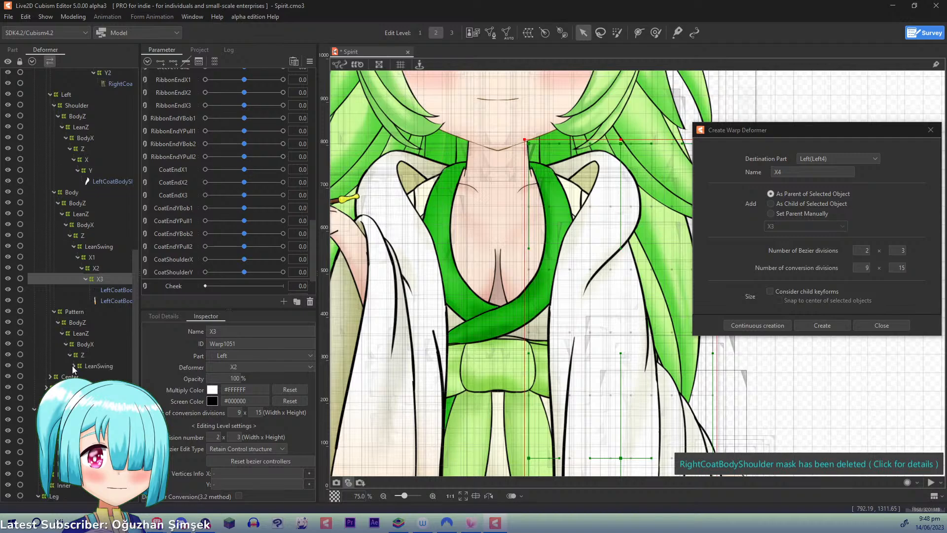
pyautogui.click(72, 366)
pyautogui.click(107, 377)
pyautogui.click(798, 170)
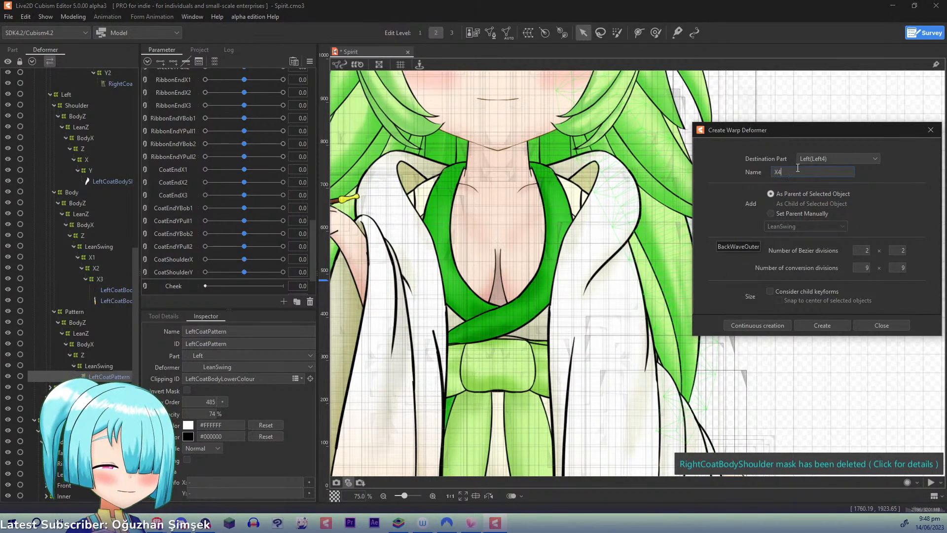
pyautogui.press('BackSpace')
pyautogui.write('1')
pyautogui.click(757, 325)
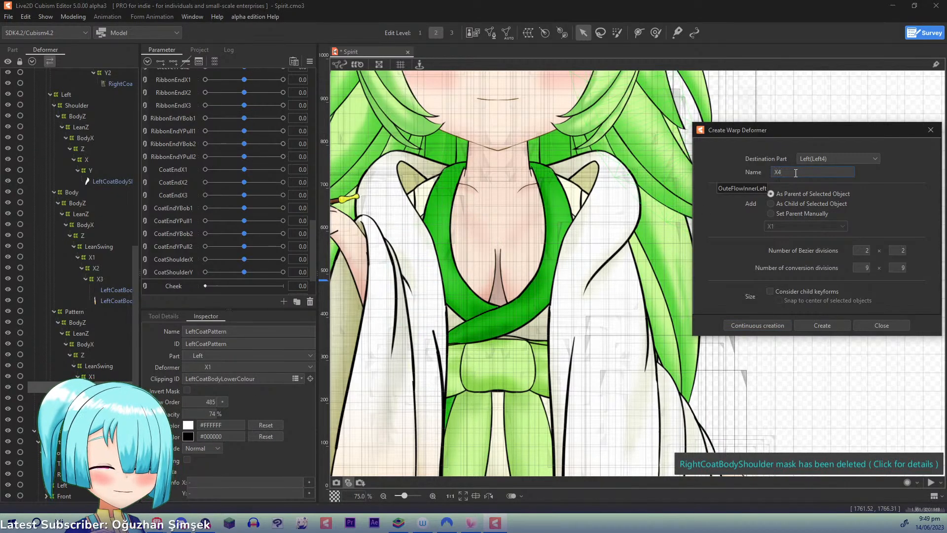
# - Nest warp deformers X2 and X3 inside X1 above LeftCoatPattern, keeping 2 × 2 Bezier and 9 × 9 conversion divisions
pyautogui.press('BackSpace')
pyautogui.write('2')
pyautogui.click(757, 325)
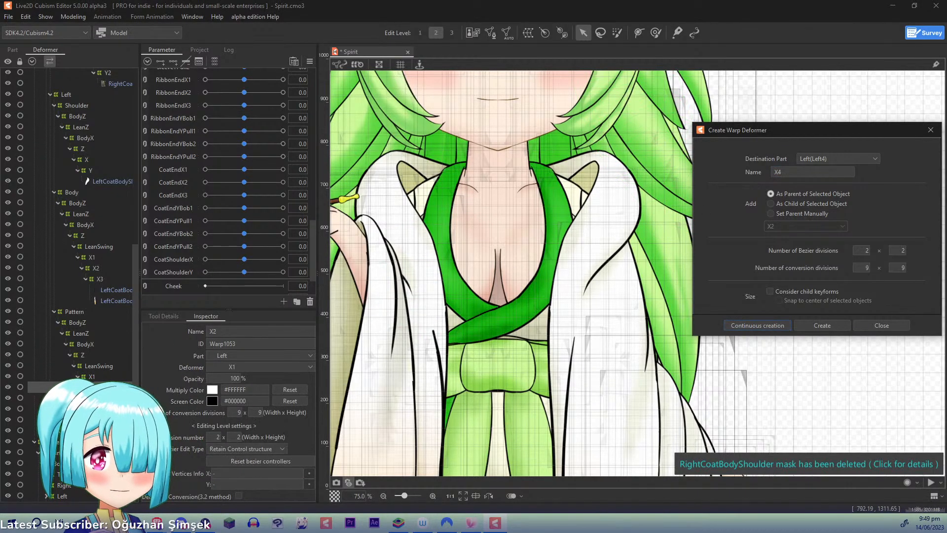
pyautogui.click(800, 171)
pyautogui.press('BackSpace')
pyautogui.write('3')
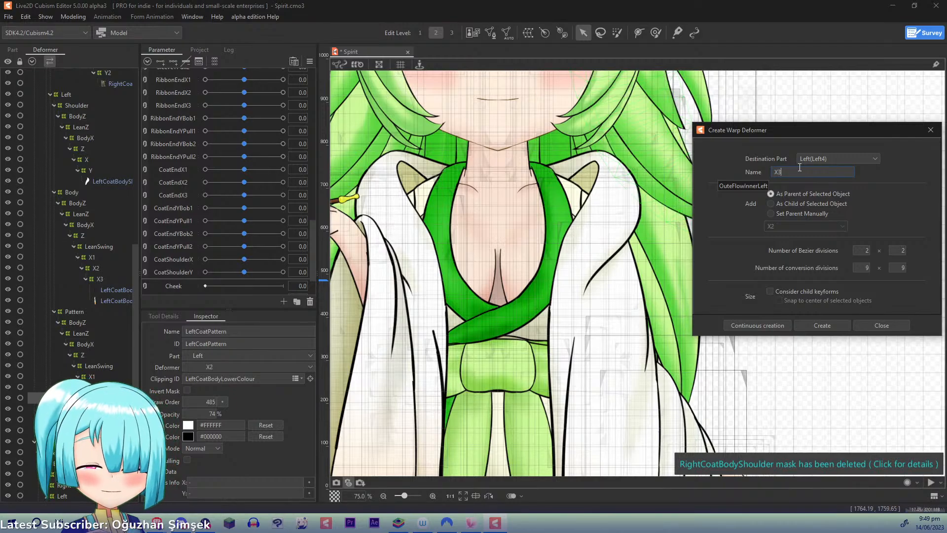
pyautogui.click(739, 323)
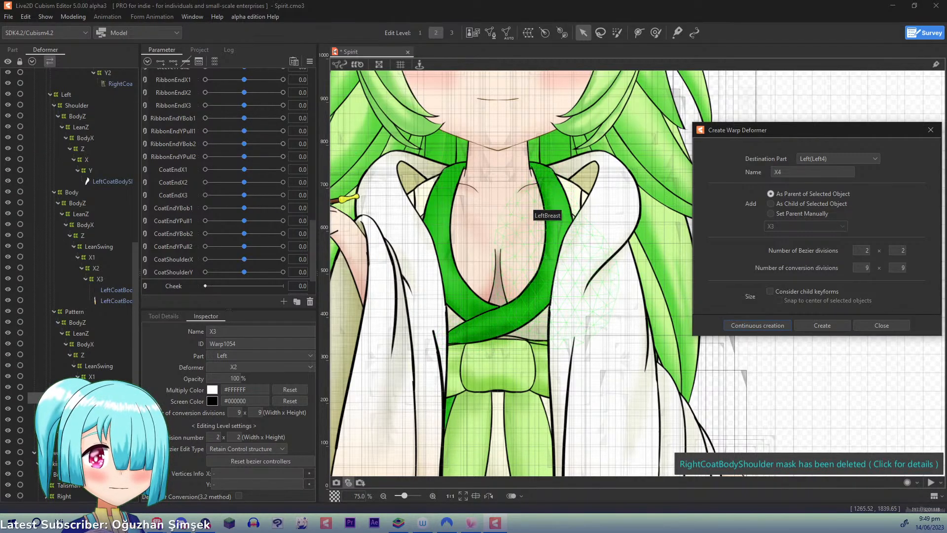
# - Add three keyforms on CoatEndX1 to the X1 deformers of both the left coat's Body and Pattern
pyautogui.scroll(-2, 635, 272)
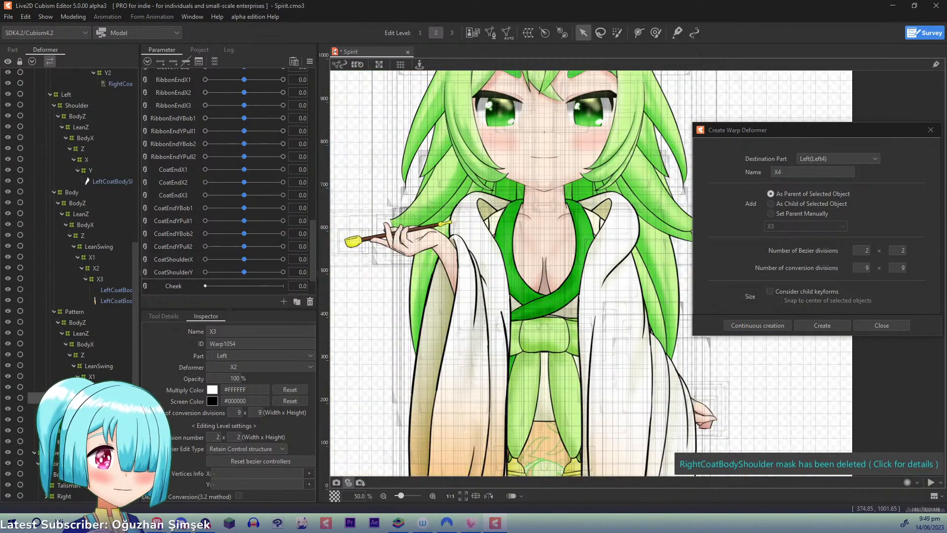
pyautogui.moveTo(555, 282); pyautogui.dragTo(489, 135)
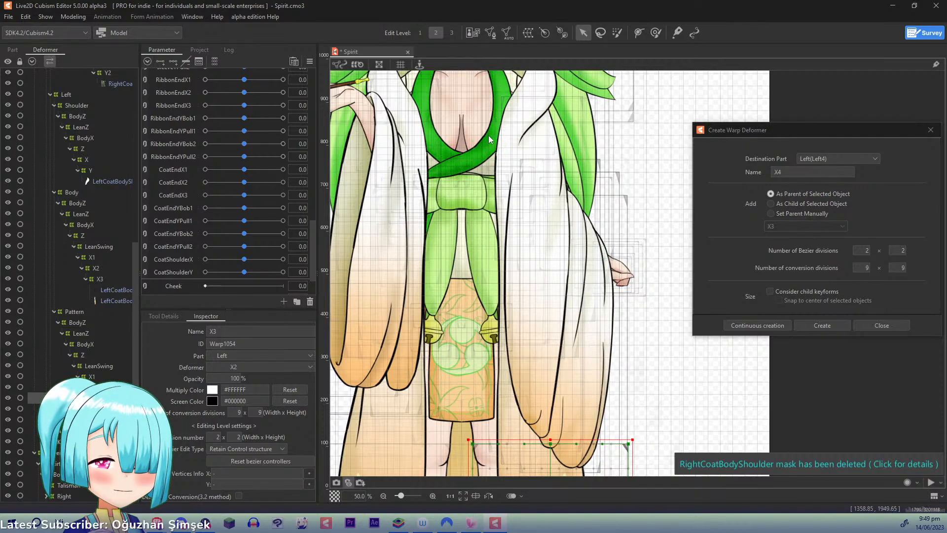
pyautogui.scroll(-2, 488, 135)
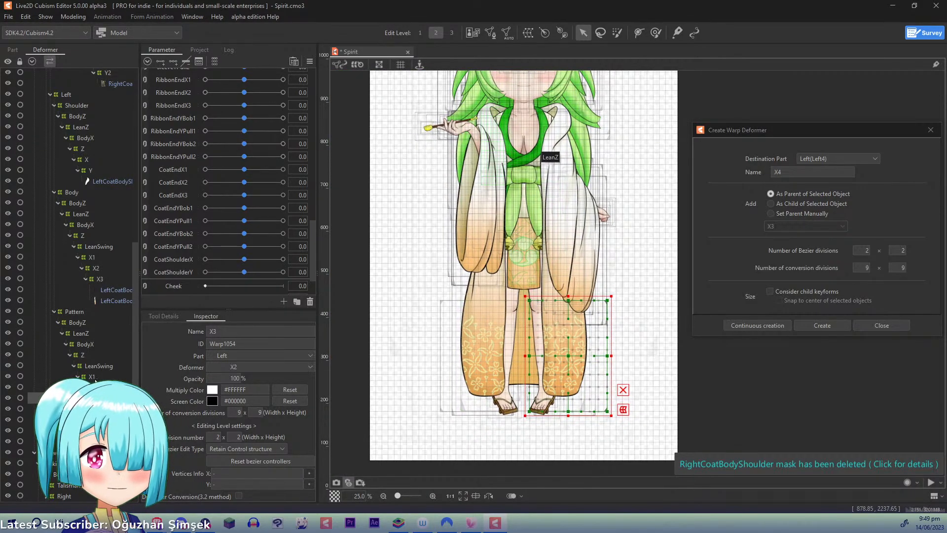
pyautogui.click(92, 257)
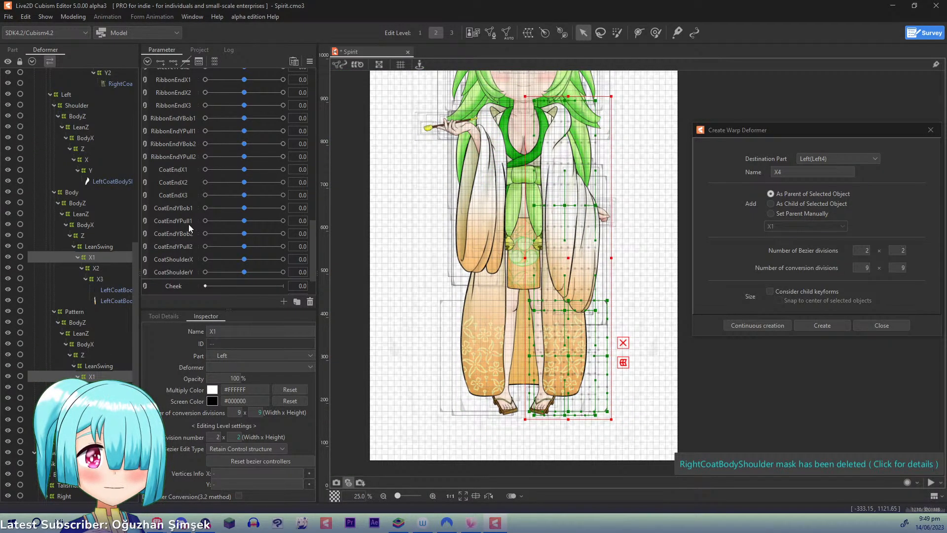
pyautogui.click(181, 169)
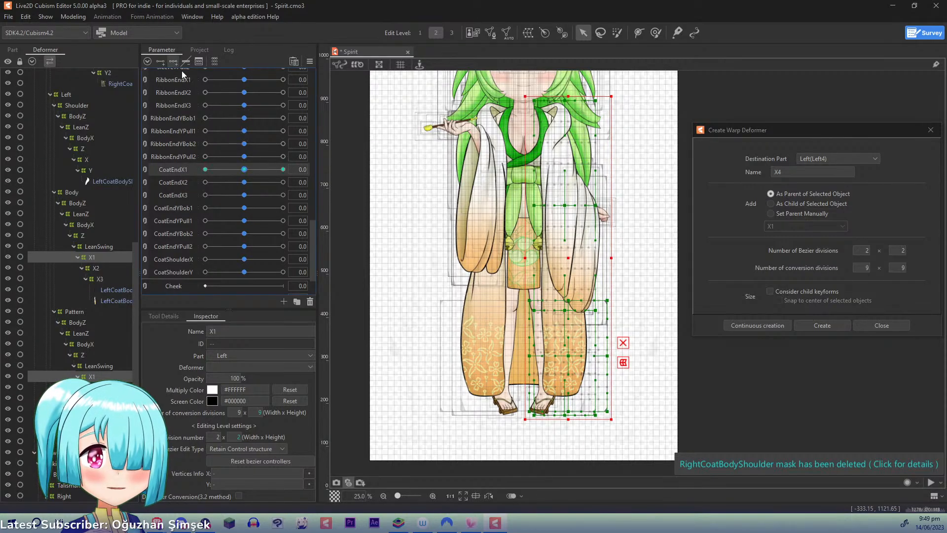
# - At CoatEndX1 1.0, bend both X1 deformers' lower end outward along a three-point temporary deform path from shoulder to below the hem
pyautogui.moveTo(245, 169); pyautogui.dragTo(363, 173)
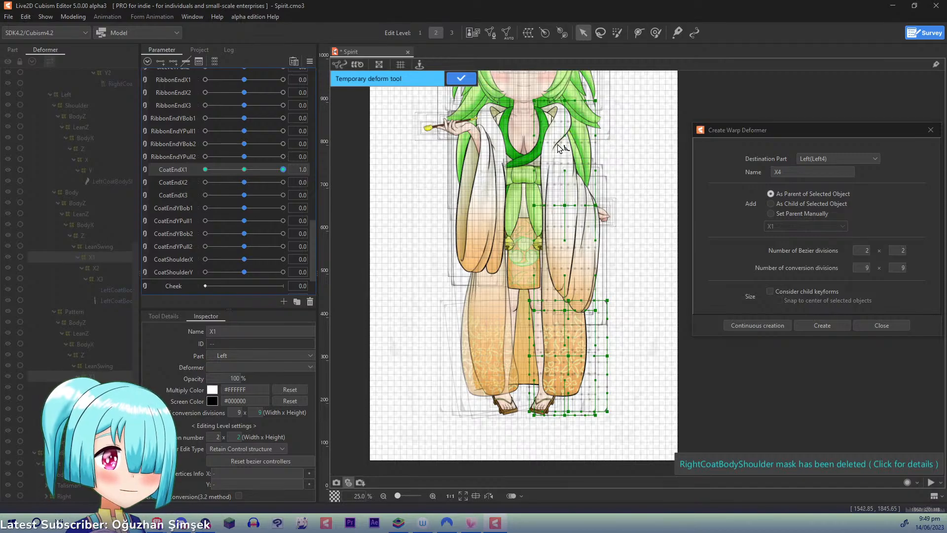
pyautogui.click(560, 244)
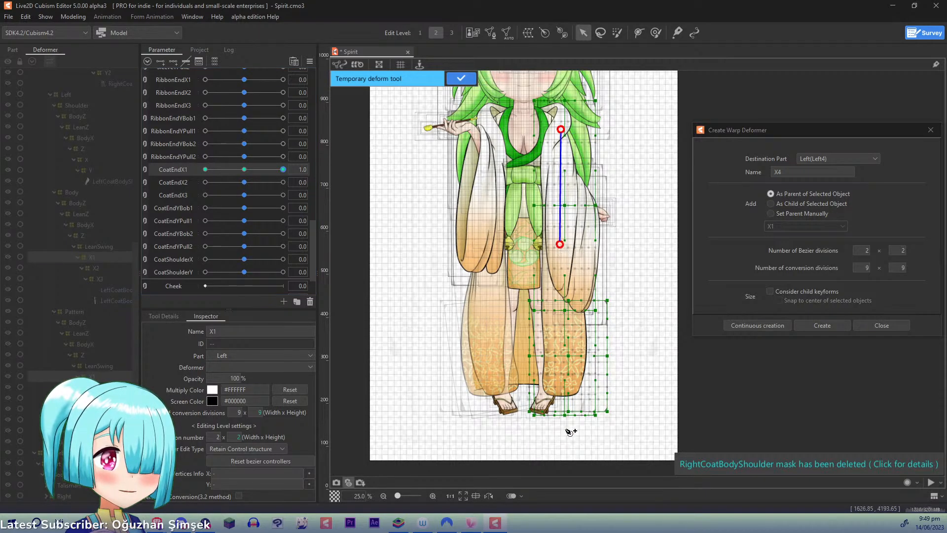
pyautogui.click(563, 445)
pyautogui.moveTo(563, 445); pyautogui.dragTo(587, 447)
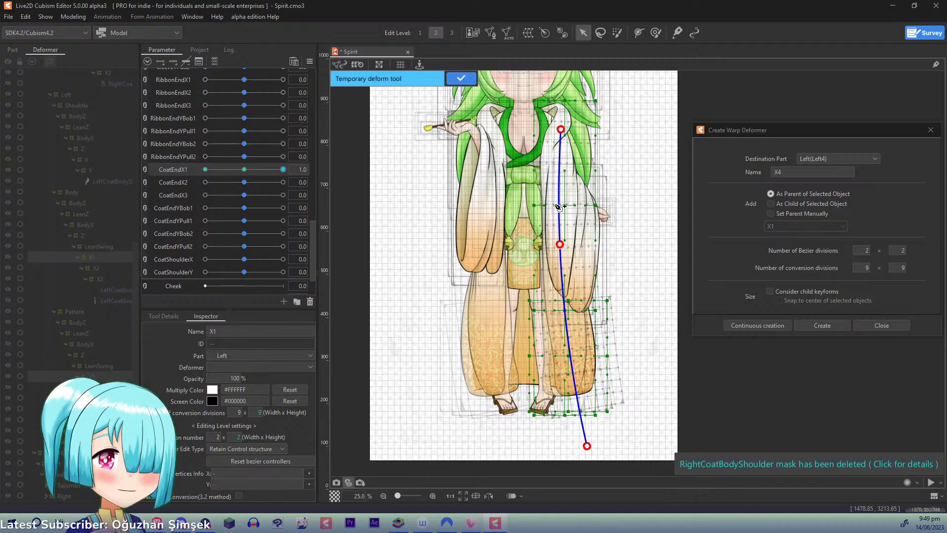
pyautogui.click(463, 79)
# - At CoatEndX1 -1.0, bend both X1 deformers' lower end inward along a three-point temporary deform path, then return the parameter to 0.0
pyautogui.moveTo(262, 169); pyautogui.dragTo(108, 164)
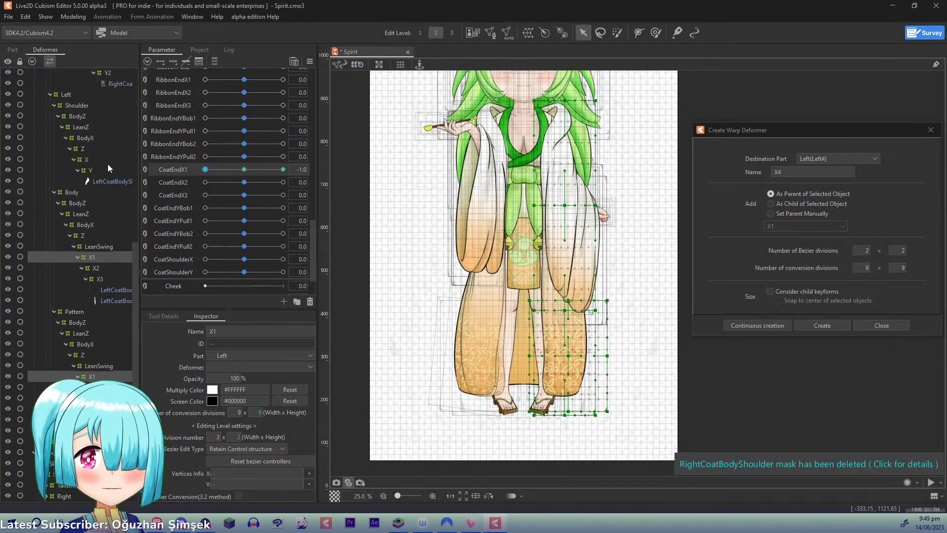
pyautogui.hotkey('ctrl', 't')
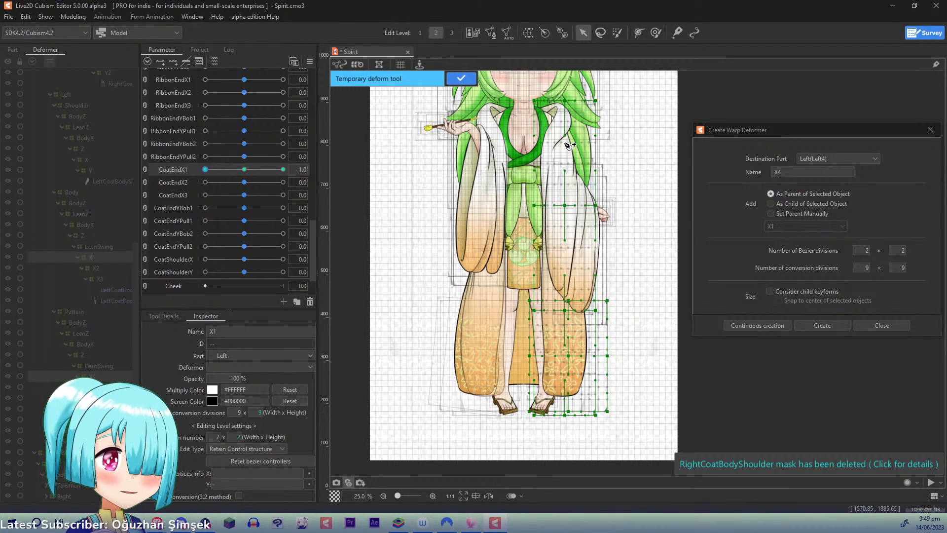
pyautogui.click(563, 258)
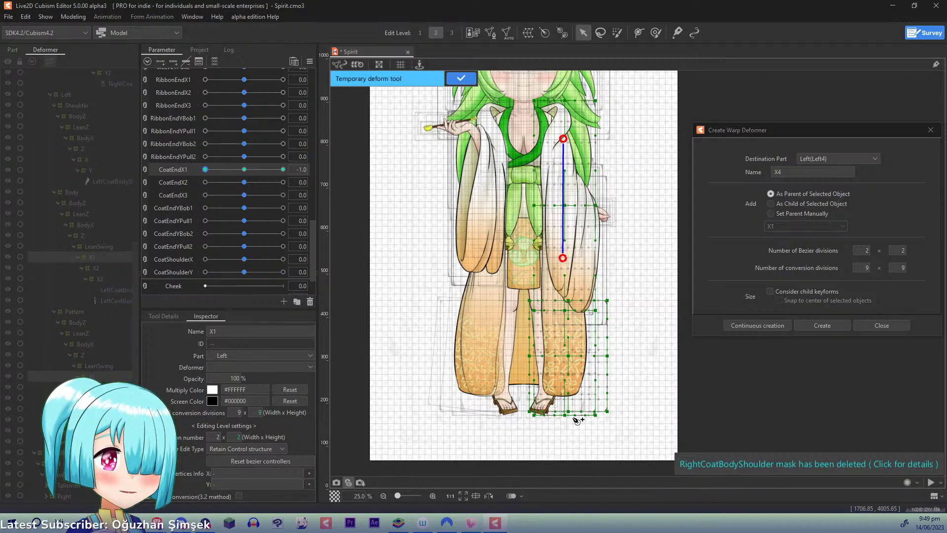
pyautogui.click(563, 453)
pyautogui.moveTo(564, 454); pyautogui.dragTo(538, 452)
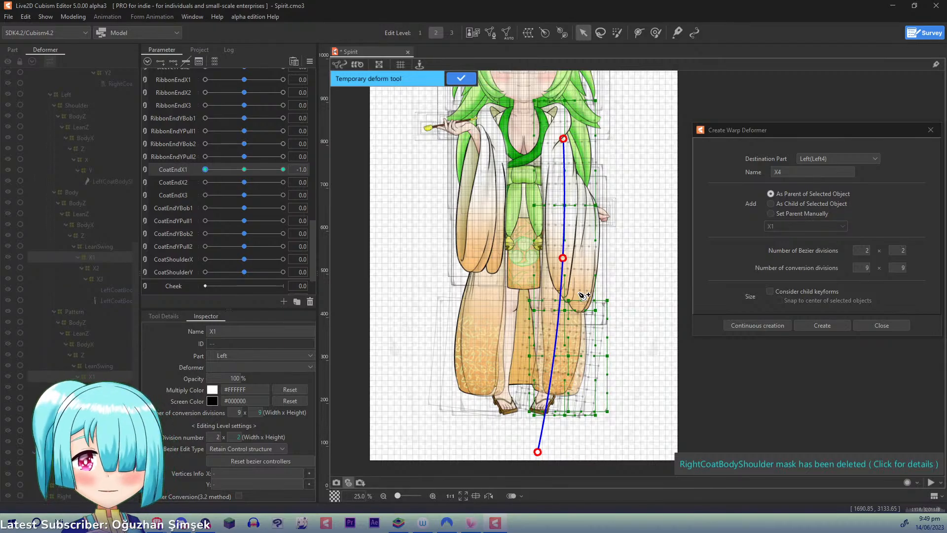
pyautogui.click(462, 79)
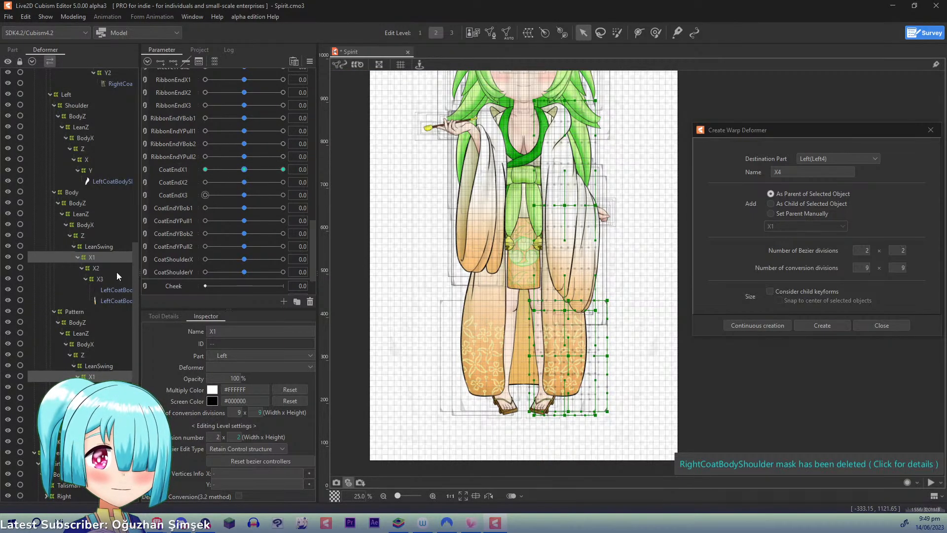
# - Add three keyforms on CoatEndX2 to the X2 deformers of both the left coat's Body and Pattern
pyautogui.click(97, 268)
pyautogui.keyDown('ctrl'); pyautogui.click(99, 387); pyautogui.keyUp('ctrl')
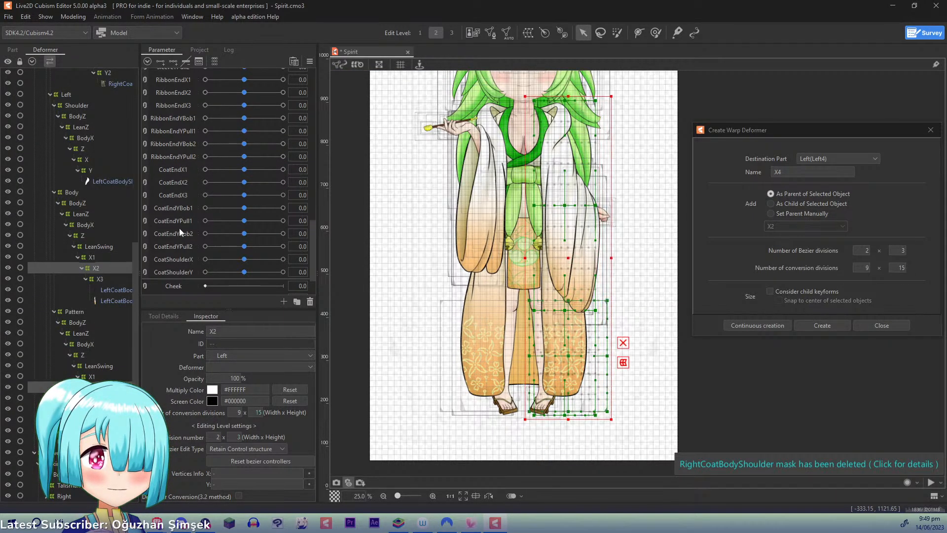
pyautogui.click(180, 223)
pyautogui.click(180, 185)
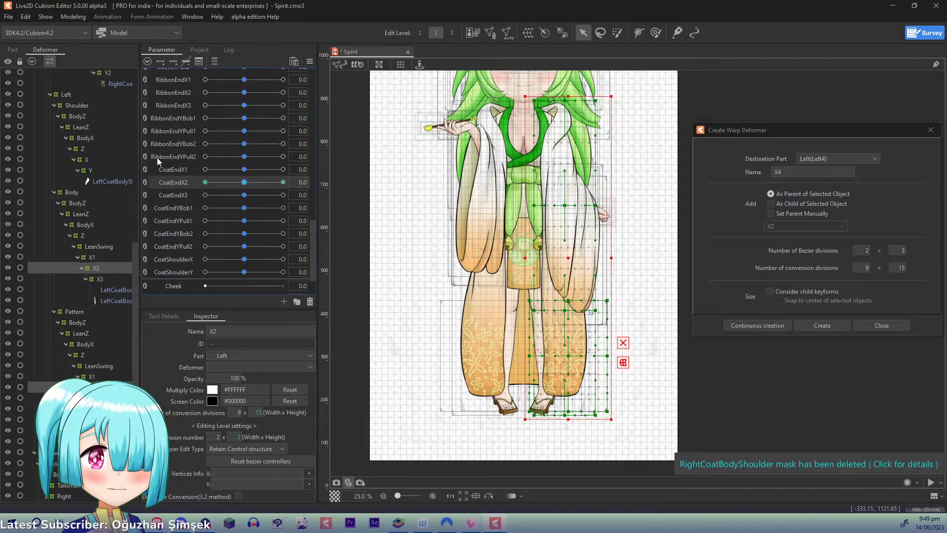
# - At CoatEndX2 1.0, bend both X2 deformers' lower end outward with a four-point temporary deform path running down the left coat
pyautogui.moveTo(245, 183); pyautogui.dragTo(372, 185)
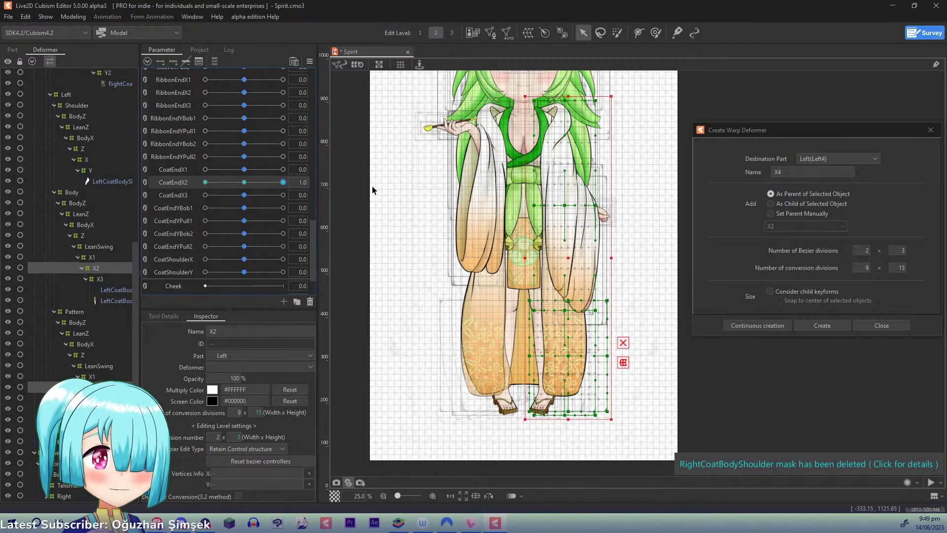
pyautogui.press('u')
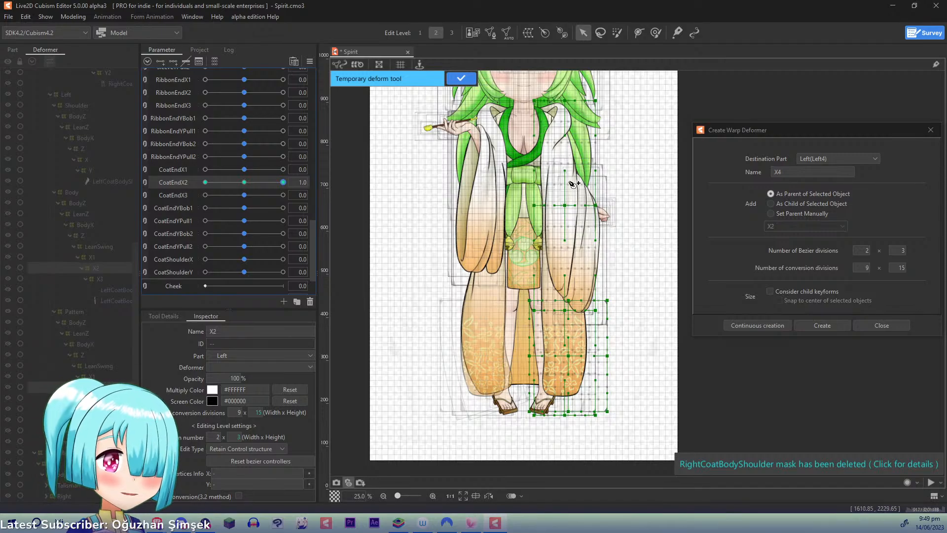
pyautogui.click(562, 273)
pyautogui.click(564, 340)
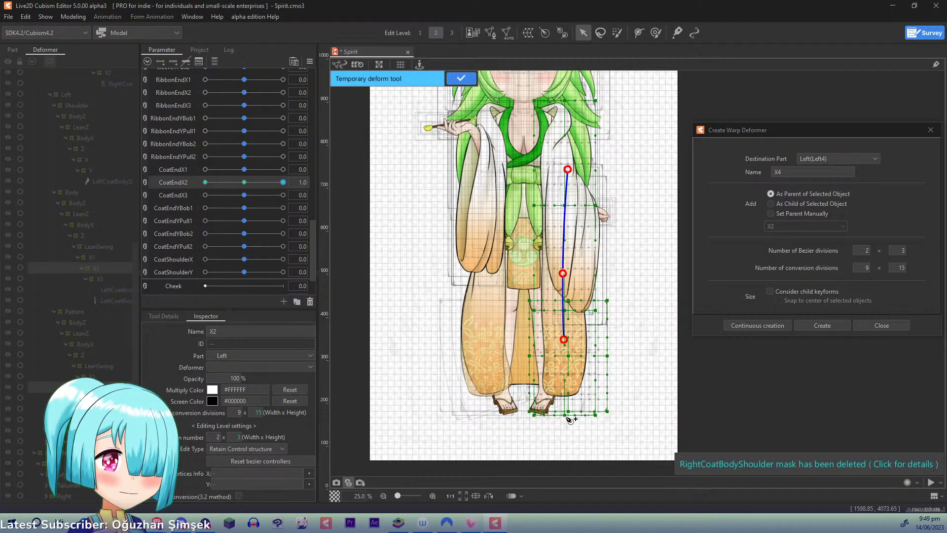
pyautogui.click(563, 440)
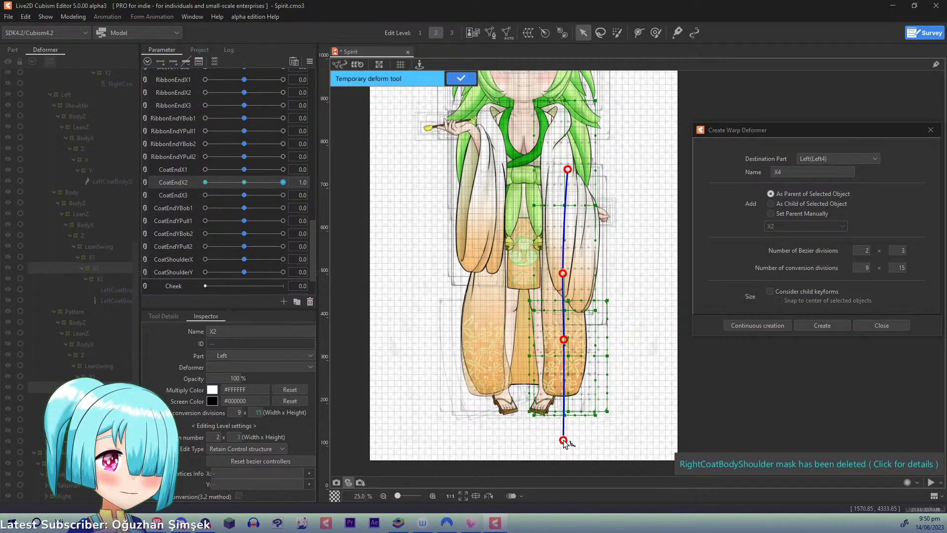
pyautogui.moveTo(564, 441); pyautogui.dragTo(591, 436)
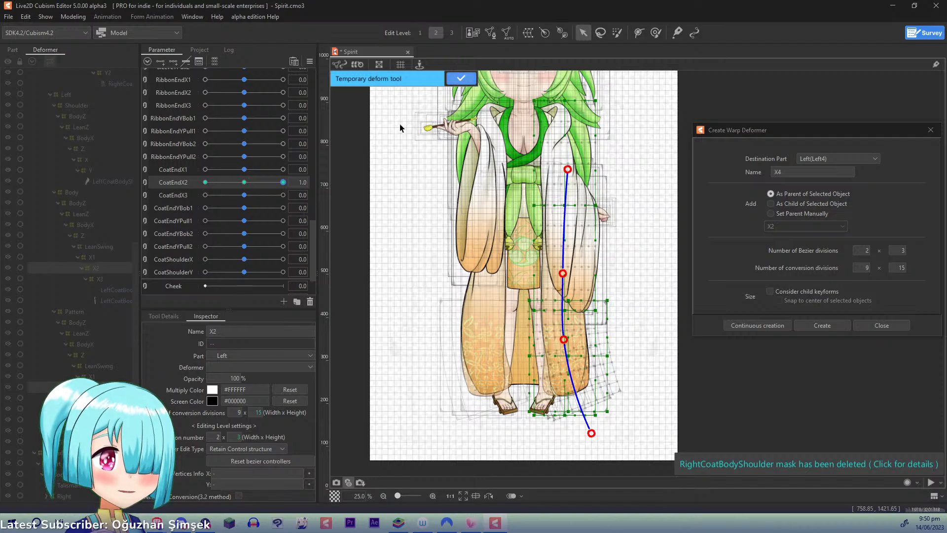
# - At CoatEndX2 -1.0, bend both X2 deformers' lower end inward with a four-point temporary deform path, then return the parameter to 0.0
pyautogui.moveTo(282, 182); pyautogui.dragTo(114, 180)
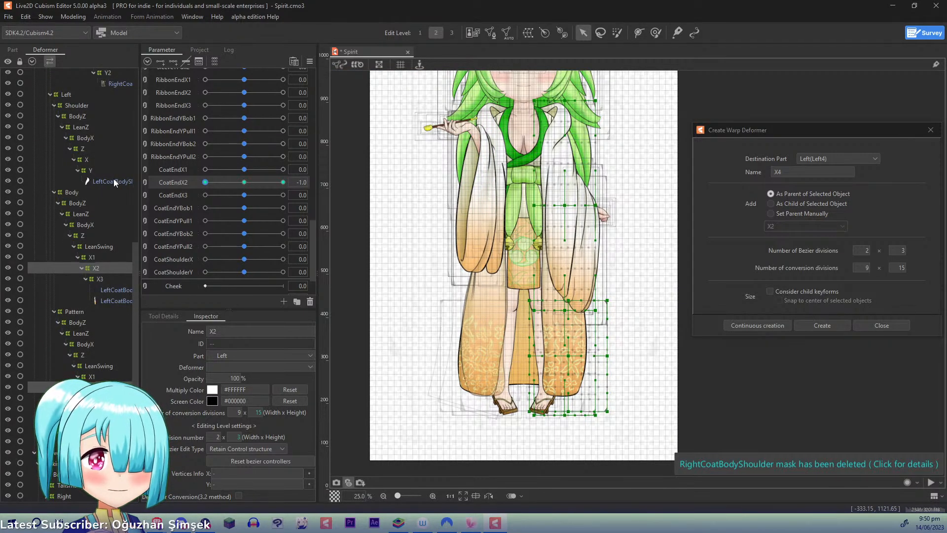
pyautogui.click(566, 242)
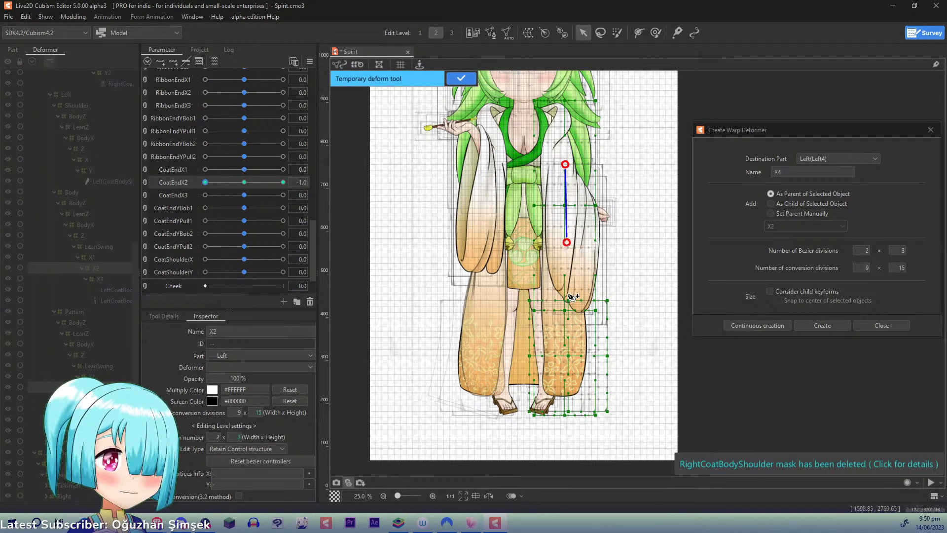
pyautogui.click(565, 332)
pyautogui.click(567, 448)
pyautogui.moveTo(567, 448); pyautogui.dragTo(541, 446)
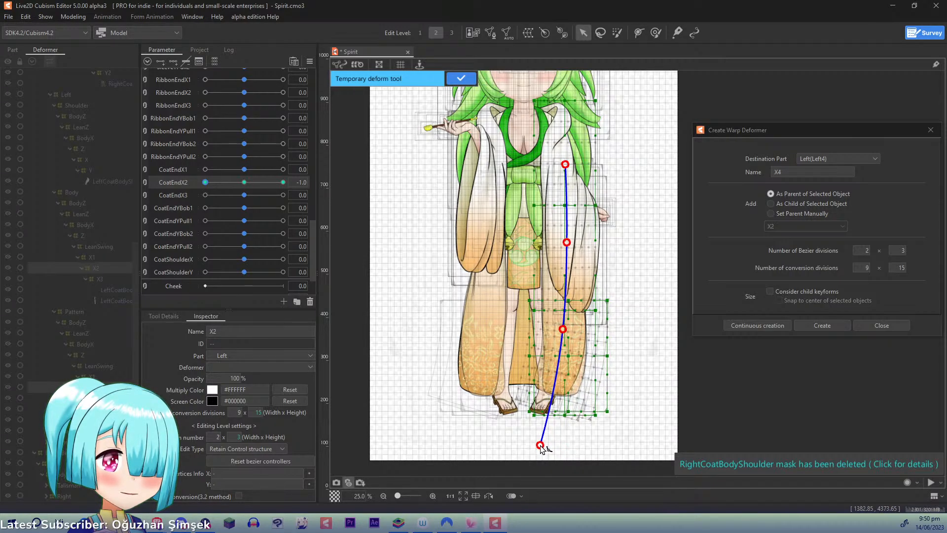
pyautogui.click(460, 79)
# - Add three keyforms on CoatEndX3 to the X3 deformers of both the left coat's Body and Pattern
pyautogui.click(110, 279)
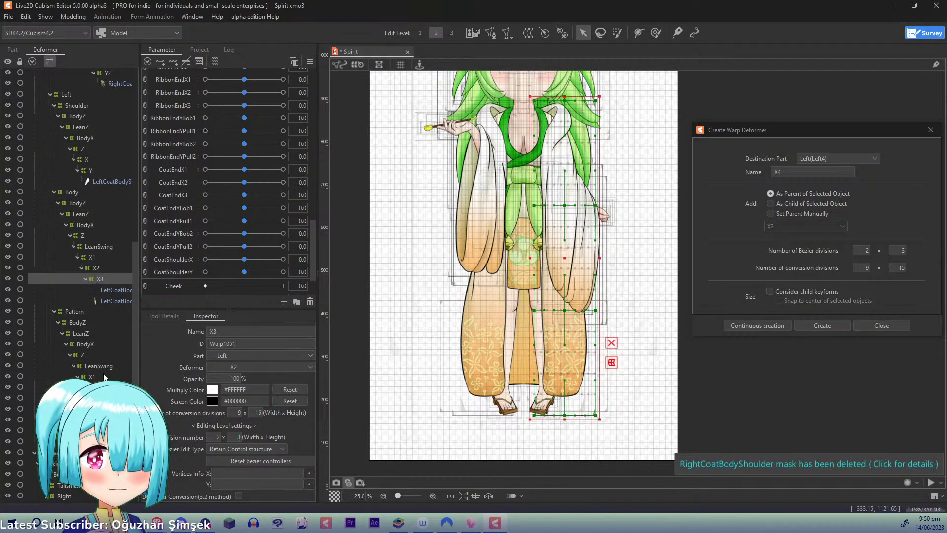
pyautogui.keyDown('ctrl'); pyautogui.click(107, 398); pyautogui.keyUp('ctrl')
pyautogui.click(178, 197)
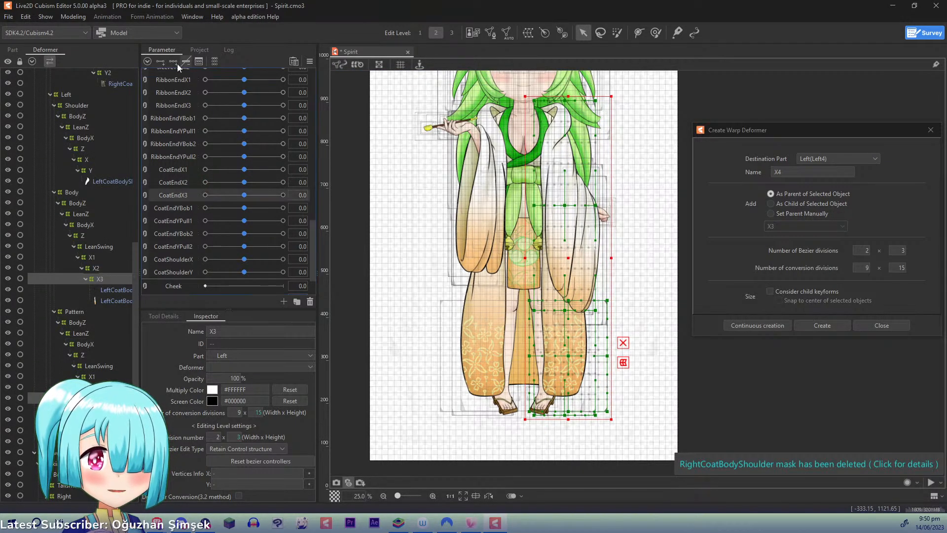
# - At CoatEndX3 1.0, bend both X3 deformers' lower end outward with a five-point temporary deform path running down the left coat
pyautogui.moveTo(246, 196); pyautogui.dragTo(369, 202)
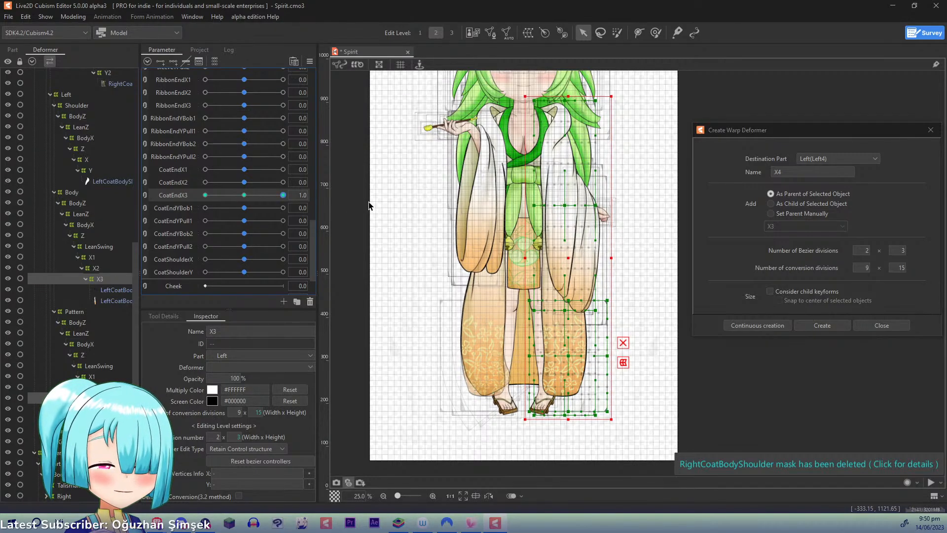
pyautogui.hotkey('ctrl', 't')
pyautogui.click(563, 231)
pyautogui.click(561, 289)
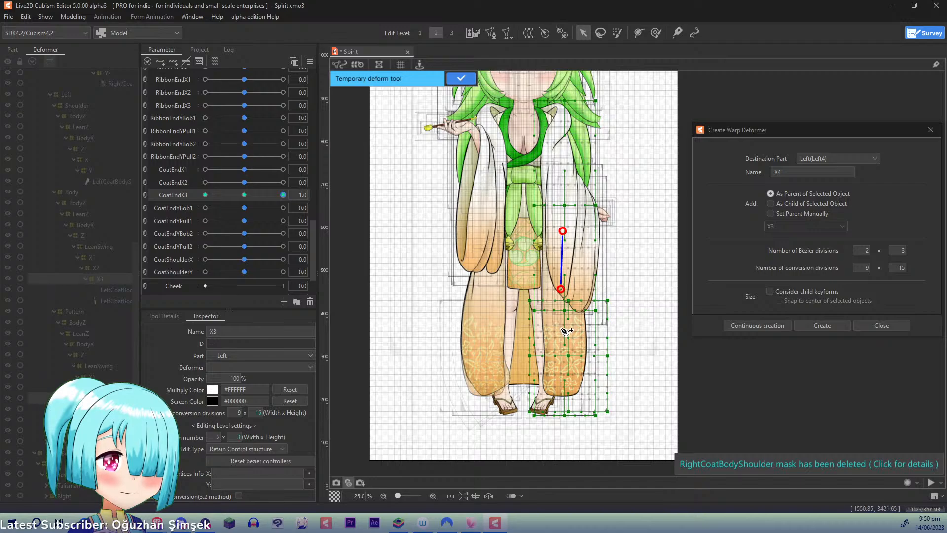
pyautogui.click(561, 329)
pyautogui.click(561, 357)
pyautogui.click(563, 443)
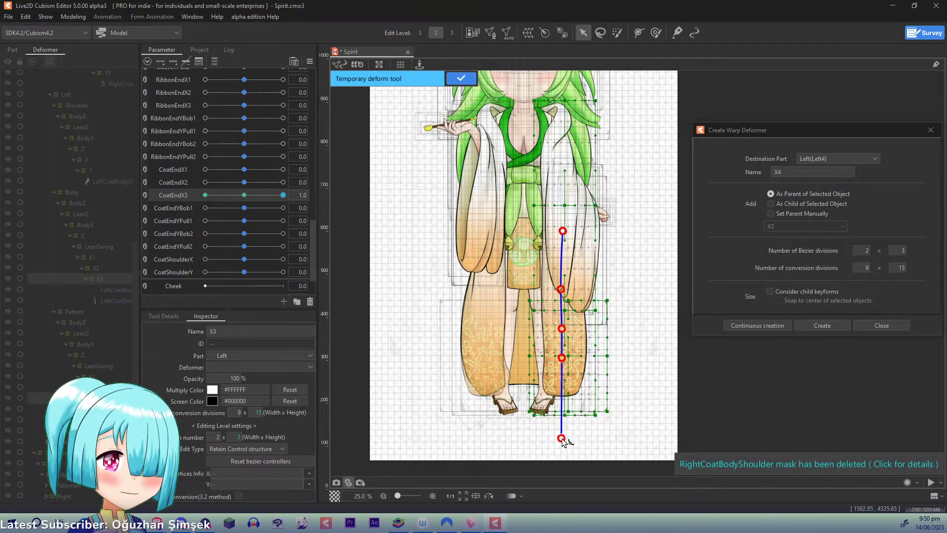
pyautogui.moveTo(563, 442); pyautogui.dragTo(596, 424)
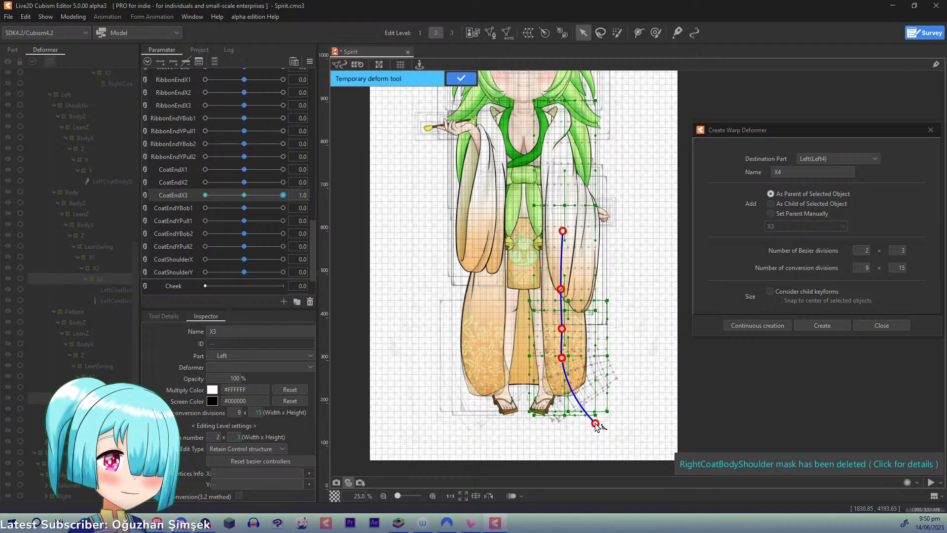
pyautogui.moveTo(562, 360); pyautogui.dragTo(565, 356)
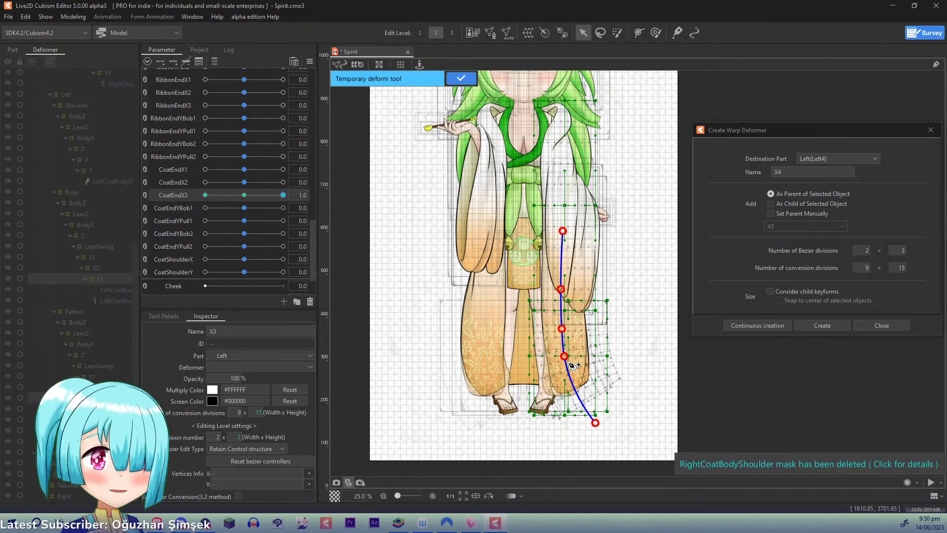
pyautogui.click(451, 83)
# - At CoatEndX3 -1.0, bend both X3 deformers' lower end inward with a five-point temporary deform path, then return the parameter to 0.0
pyautogui.moveTo(283, 196); pyautogui.dragTo(99, 191)
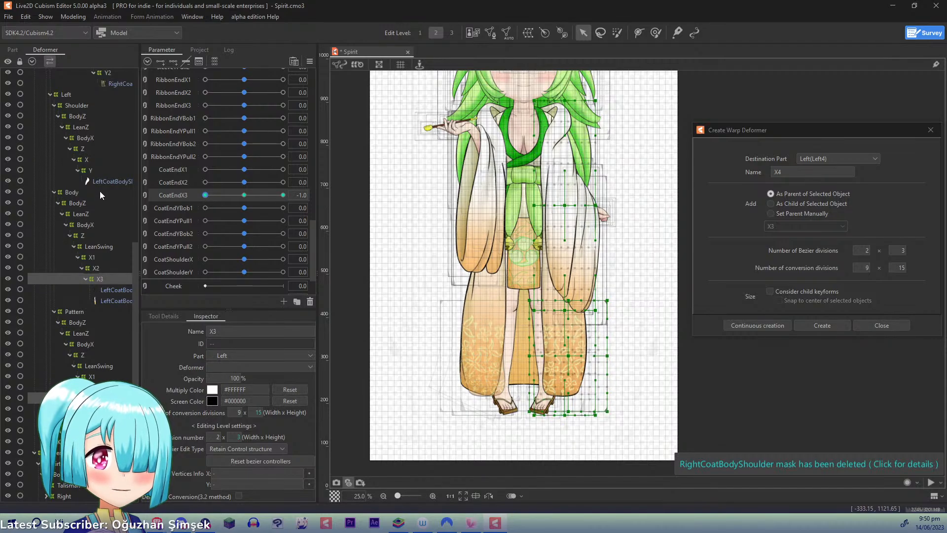
pyautogui.click(564, 316)
pyautogui.click(562, 341)
pyautogui.hotkey('ctrl', 'z')
pyautogui.click(564, 347)
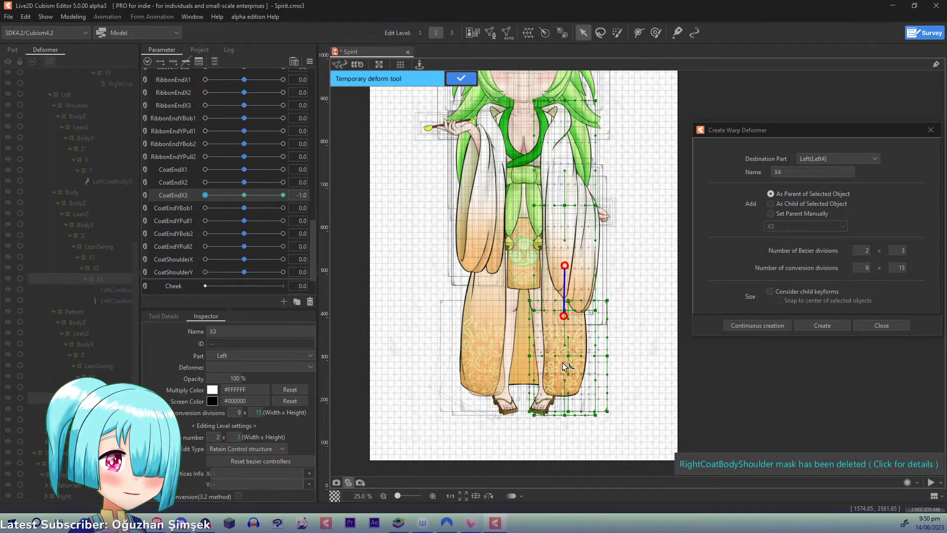
pyautogui.click(560, 427)
pyautogui.moveTo(561, 427); pyautogui.dragTo(537, 416)
pyautogui.moveTo(564, 373); pyautogui.dragTo(559, 374)
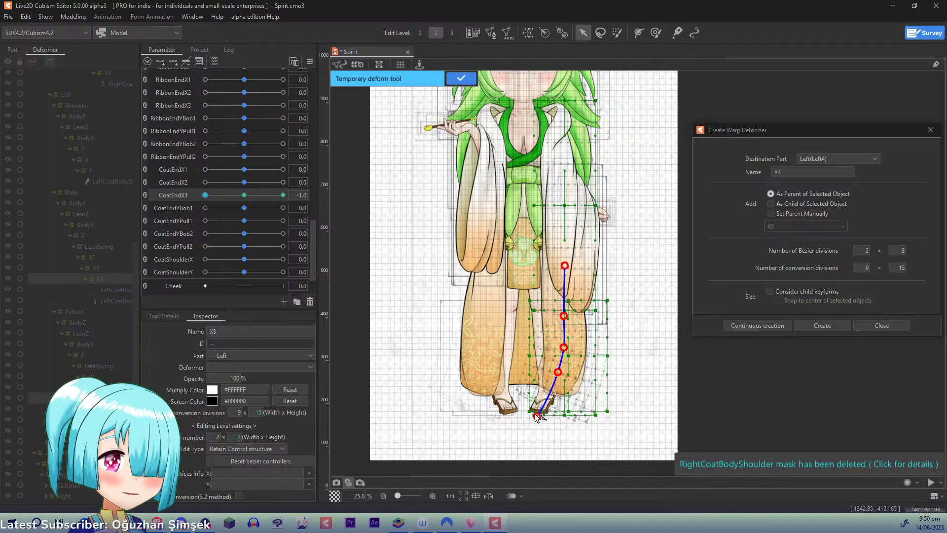
pyautogui.moveTo(537, 417); pyautogui.dragTo(536, 415)
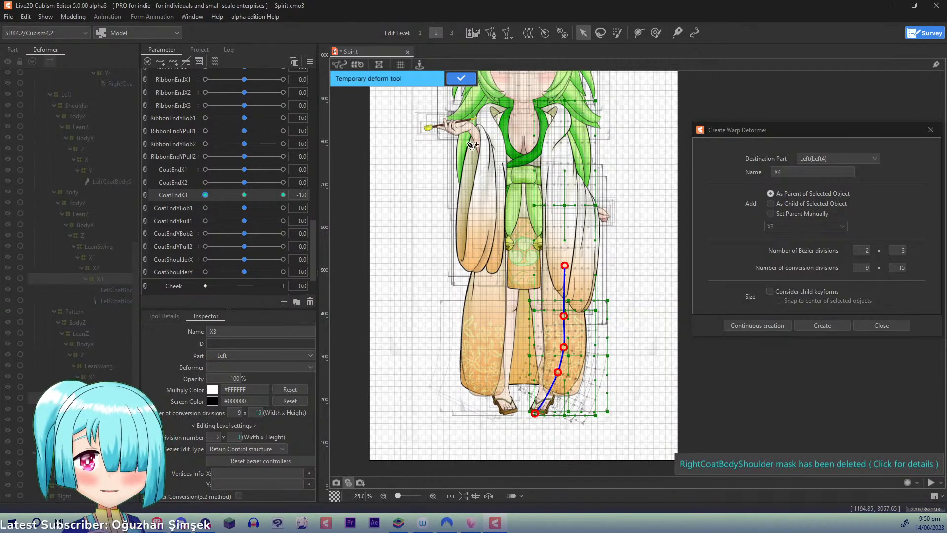
pyautogui.click(460, 80)
pyautogui.click(294, 62)
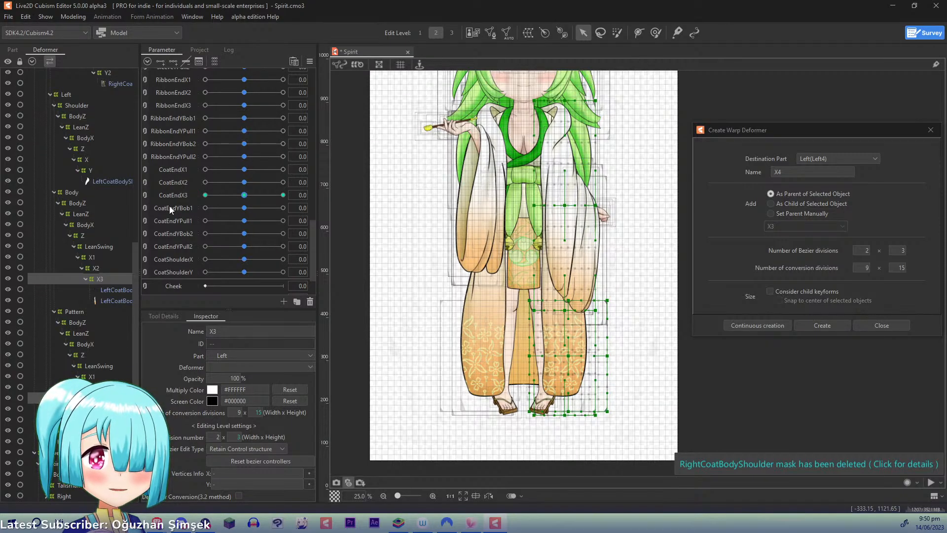
# - Create nested warp deformers Y1 and Y2 as parents of the left coat's two Body meshes under X3, correcting the first one's name to Y1
pyautogui.click(105, 287)
pyautogui.keyDown('shift'); pyautogui.click(115, 301); pyautogui.keyUp('shift')
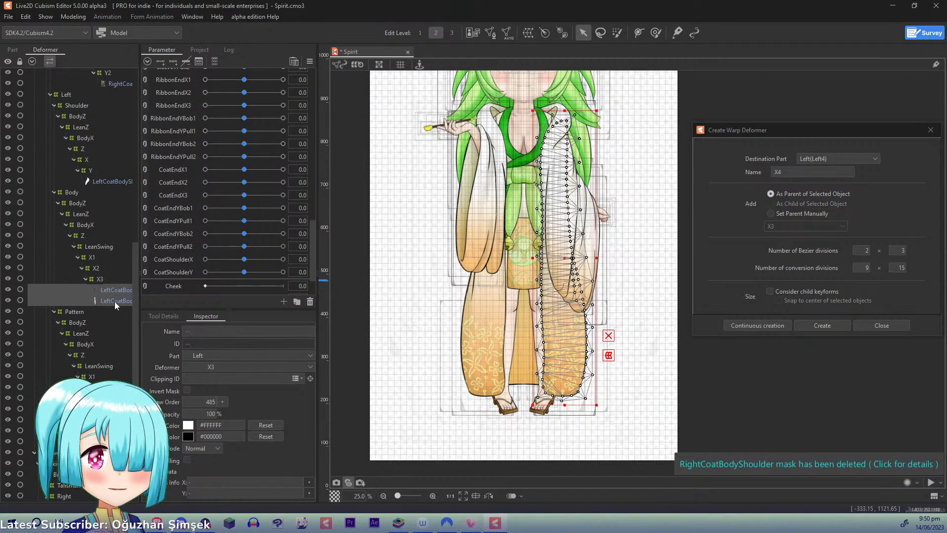
pyautogui.write('y')
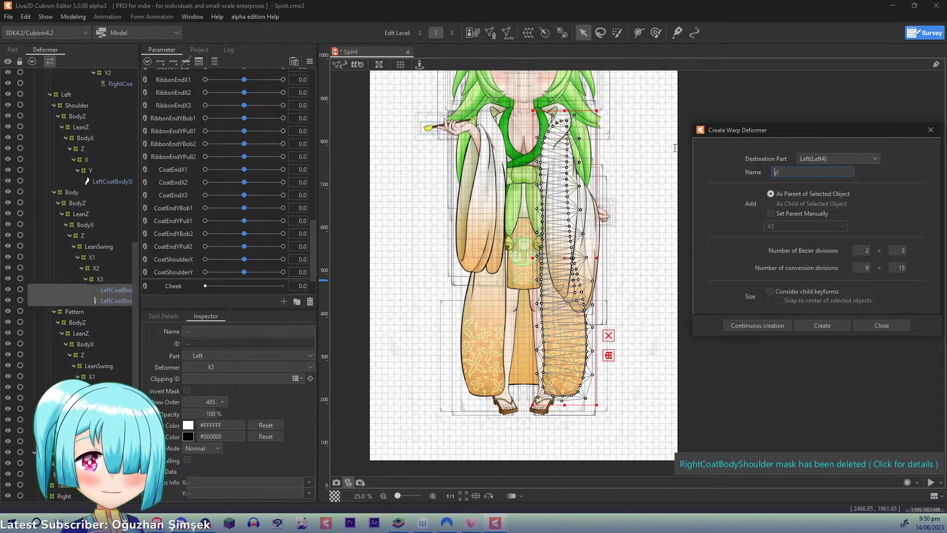
pyautogui.write('Y1')
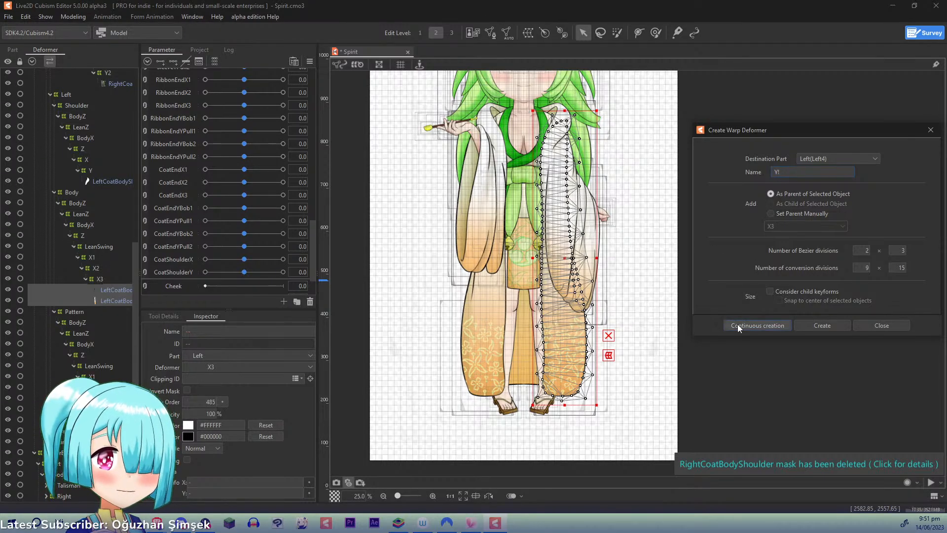
pyautogui.click(738, 324)
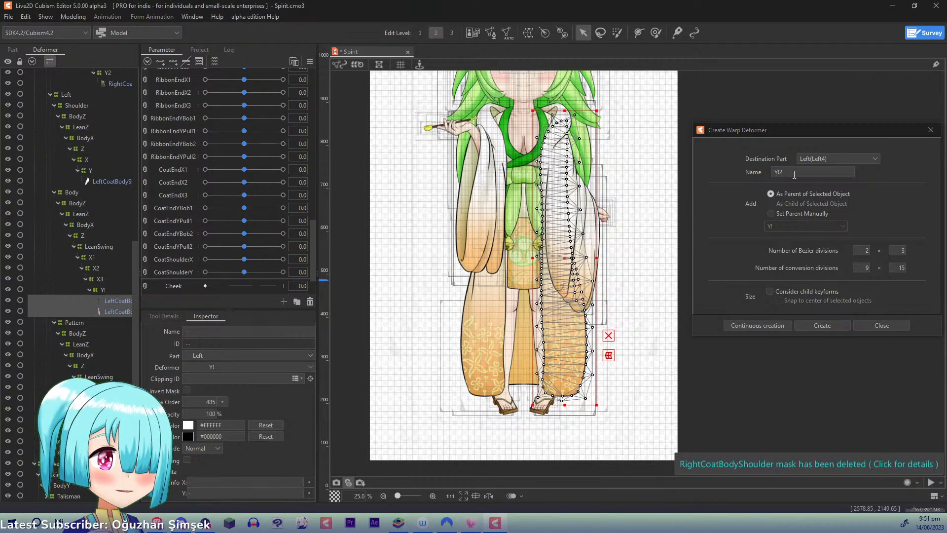
pyautogui.moveTo(792, 173); pyautogui.dragTo(678, 167)
pyautogui.write('Y2')
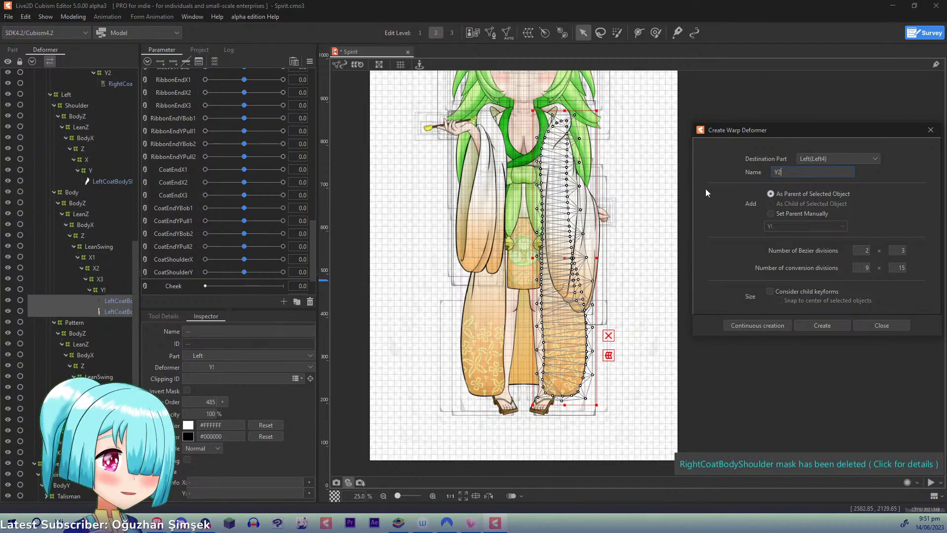
pyautogui.click(733, 327)
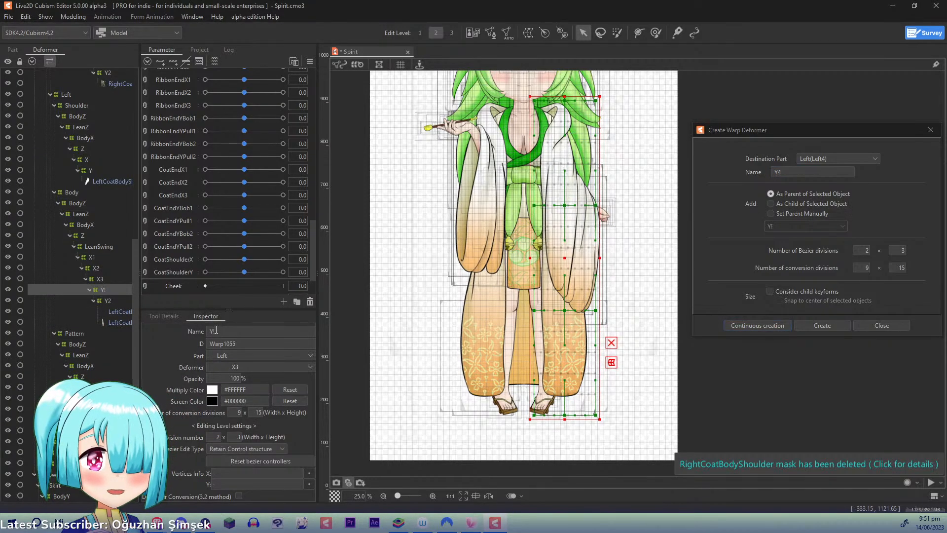
pyautogui.write('Y1')
pyautogui.press('Return')
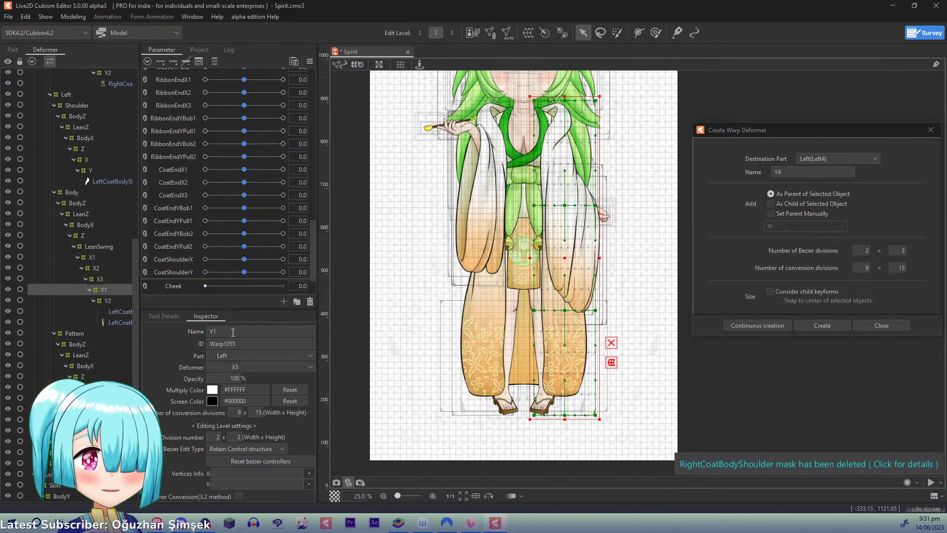
# - Create nested warp deformers Y1 and Y2 as parents of the LeftCoatPattern mesh under the Pattern's X3
pyautogui.click(118, 431)
pyautogui.moveTo(793, 173); pyautogui.dragTo(662, 152)
pyautogui.write('Y1')
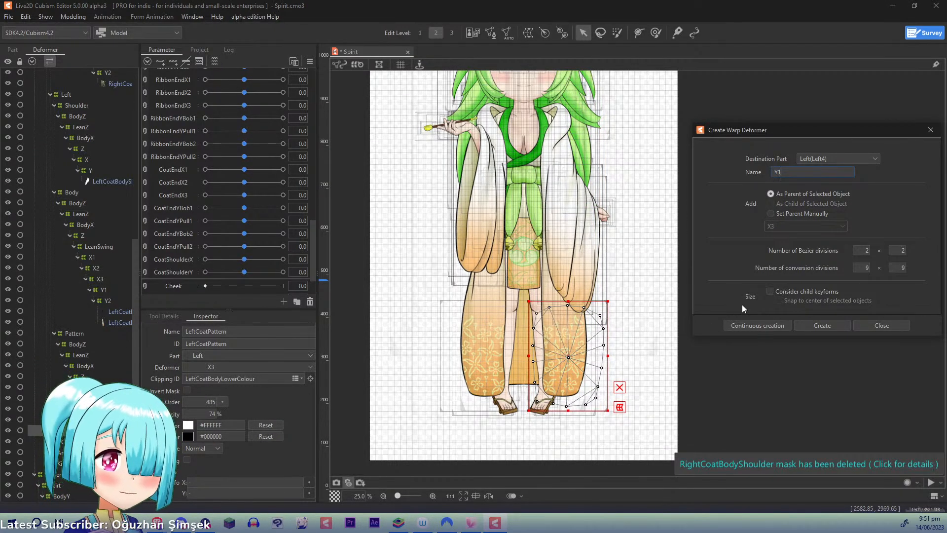
pyautogui.click(742, 327)
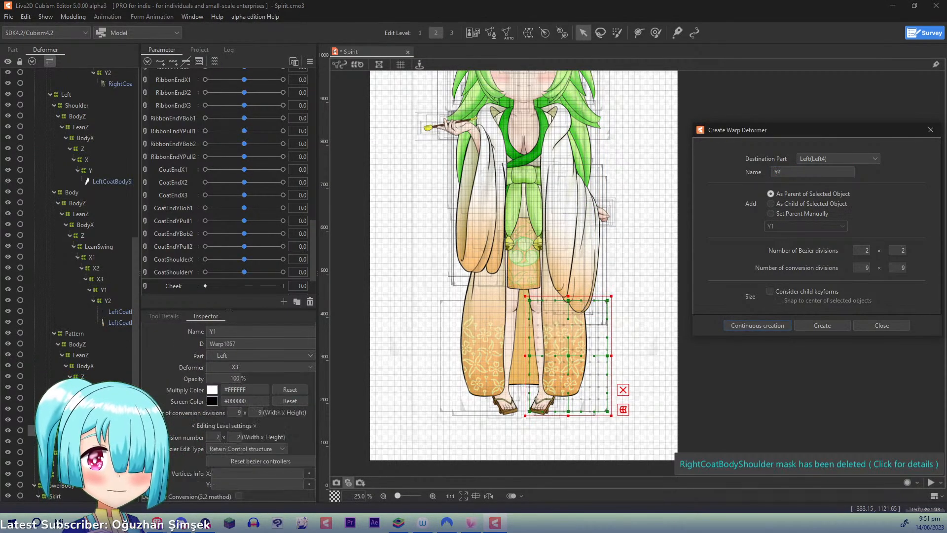
pyautogui.click(806, 172)
pyautogui.press('BackSpace')
pyautogui.write('2')
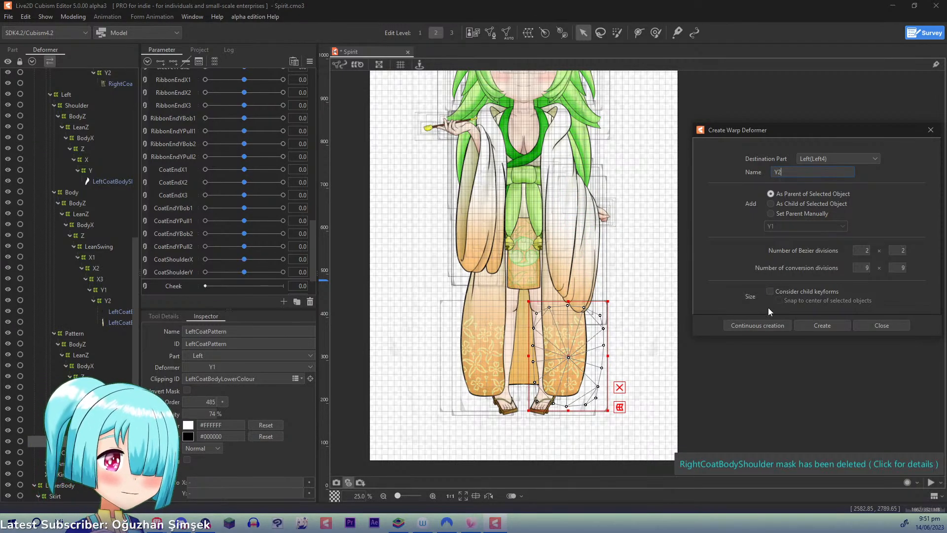
# - Add three keyforms on CoatEndYBob1 to both Y1 deformers and, at 1.0, raise their middle with a three-point temporary deform path
pyautogui.keyDown('ctrl'); pyautogui.click(105, 290); pyautogui.keyUp('ctrl')
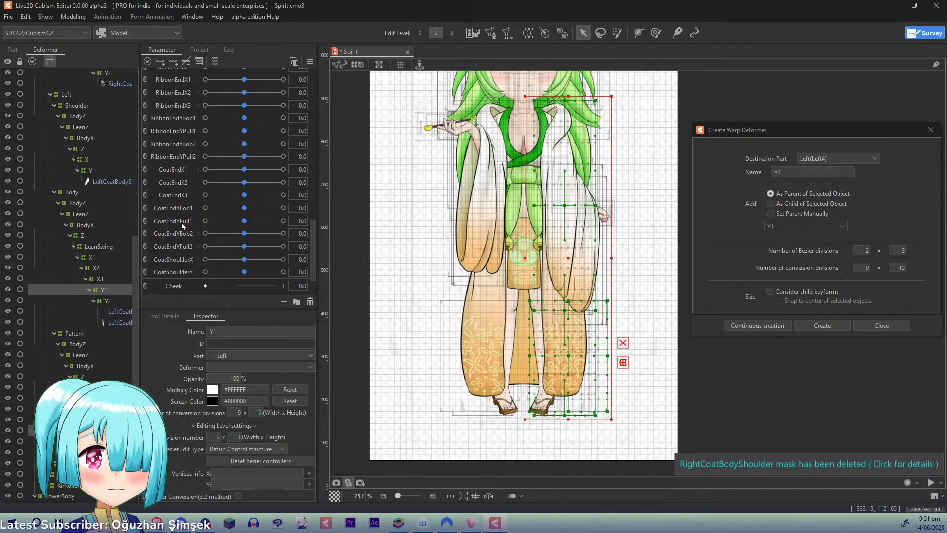
pyautogui.click(174, 62)
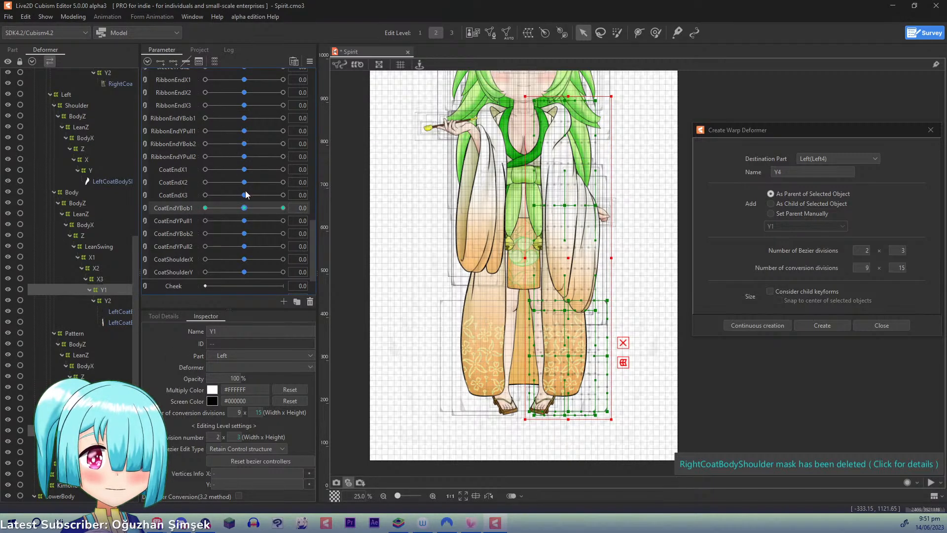
pyautogui.moveTo(246, 208); pyautogui.dragTo(285, 208)
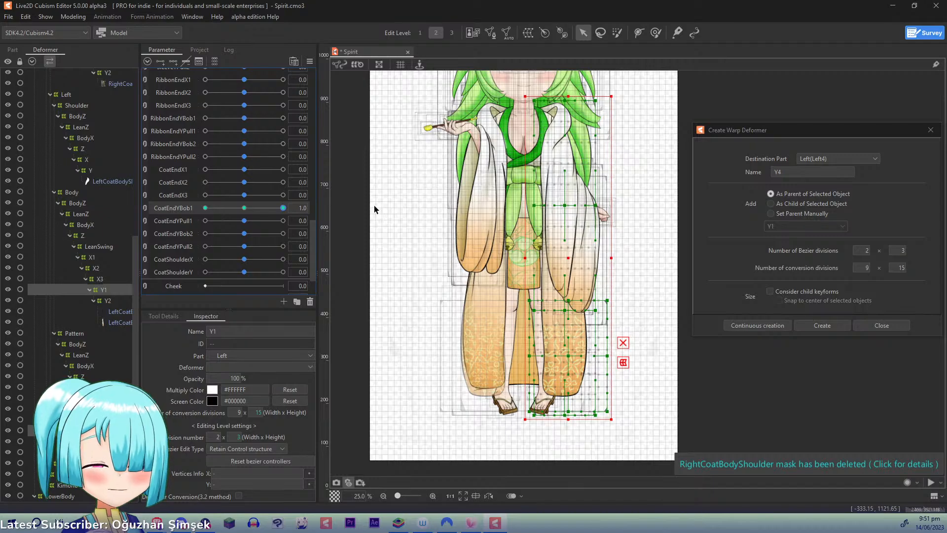
pyautogui.press('t')
pyautogui.click(559, 83)
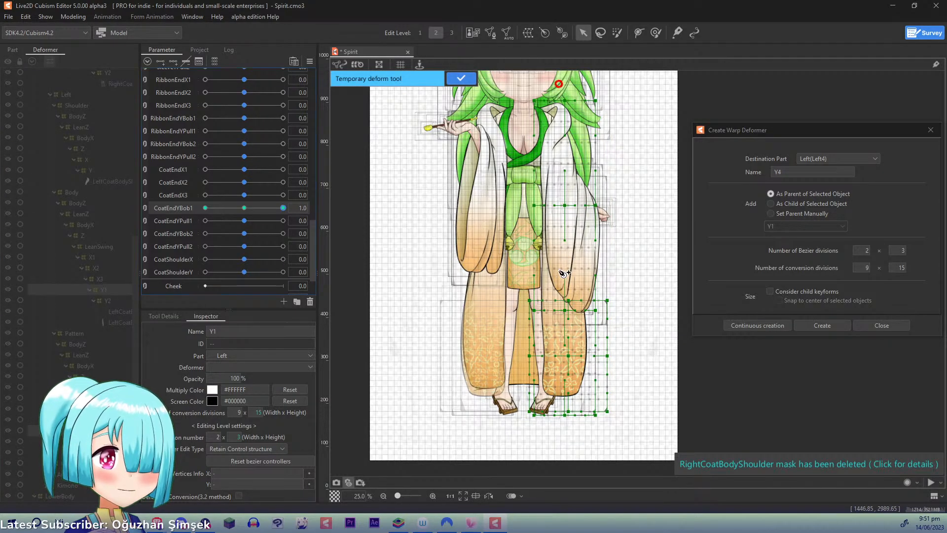
pyautogui.click(563, 291)
pyautogui.click(572, 448)
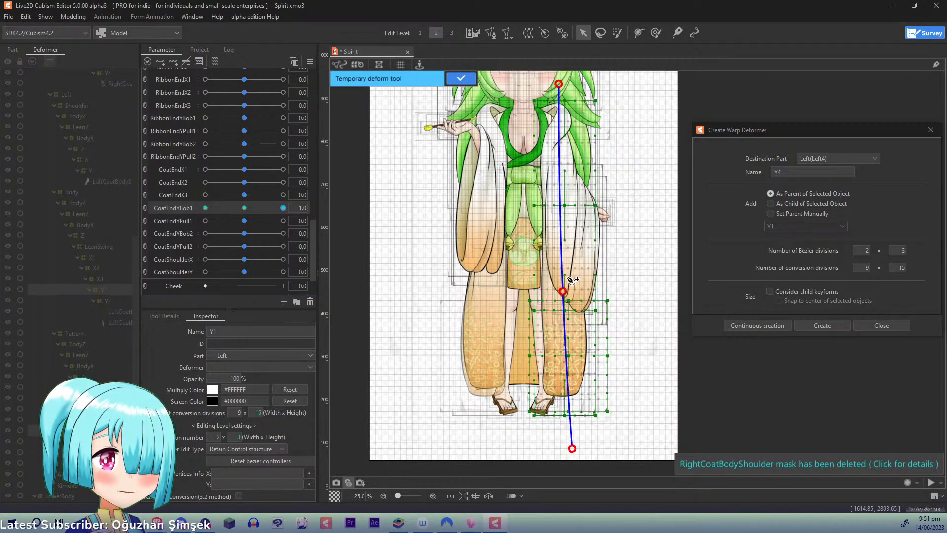
pyautogui.moveTo(562, 292); pyautogui.dragTo(563, 274)
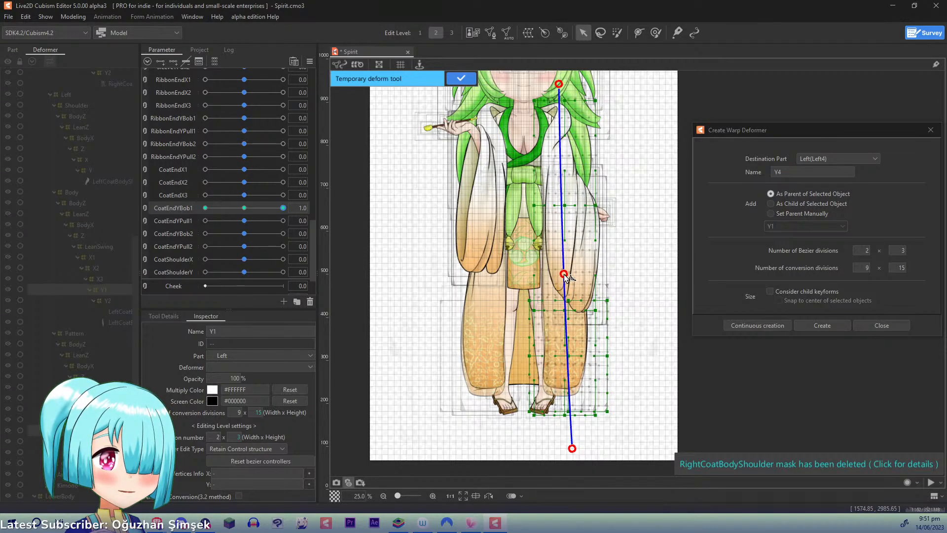
pyautogui.click(531, 300)
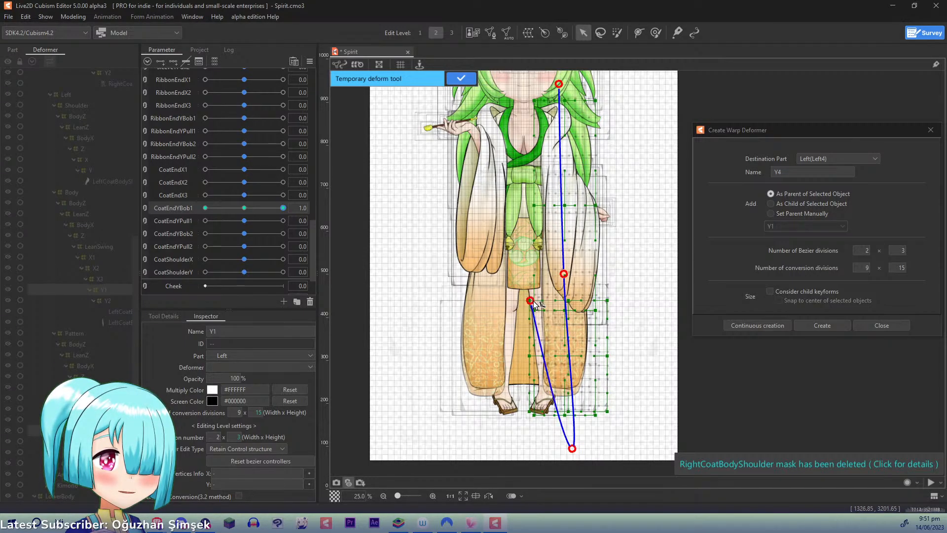
pyautogui.hotkey('ctrl', 'z')
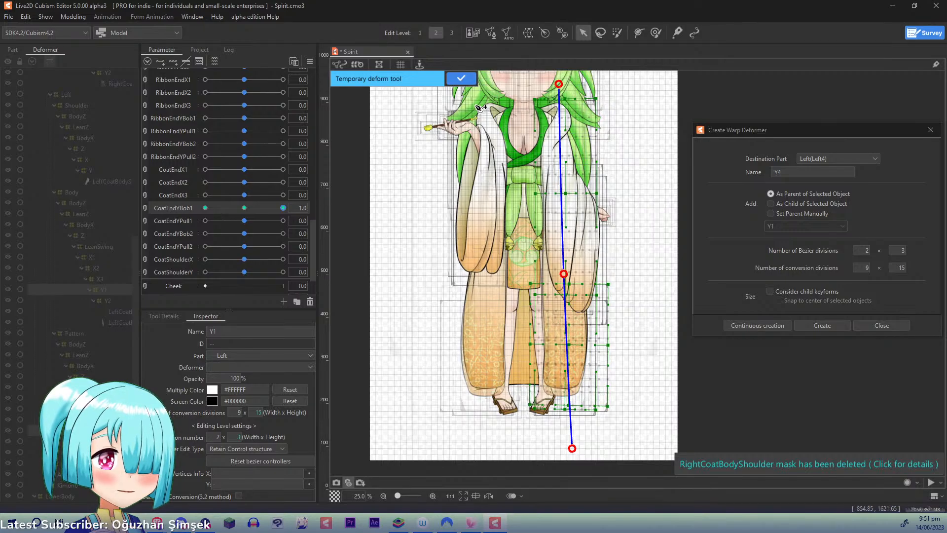
pyautogui.click(460, 78)
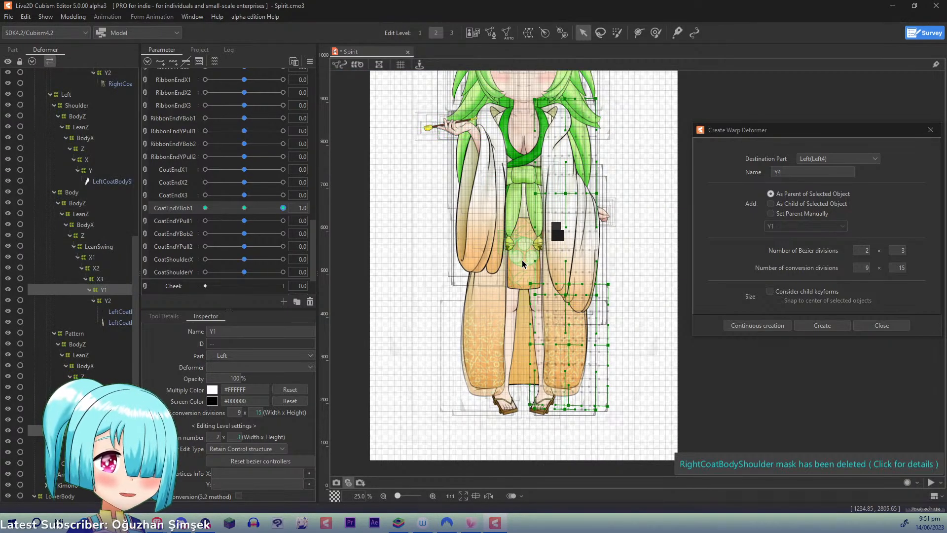
# - At CoatEndYBob1 1.0, nudge the Body Y1 deformer's side control points on the raised lower-middle row and at its lower inner corner
pyautogui.scroll(2, 522, 259)
pyautogui.moveTo(573, 233); pyautogui.dragTo(628, 216)
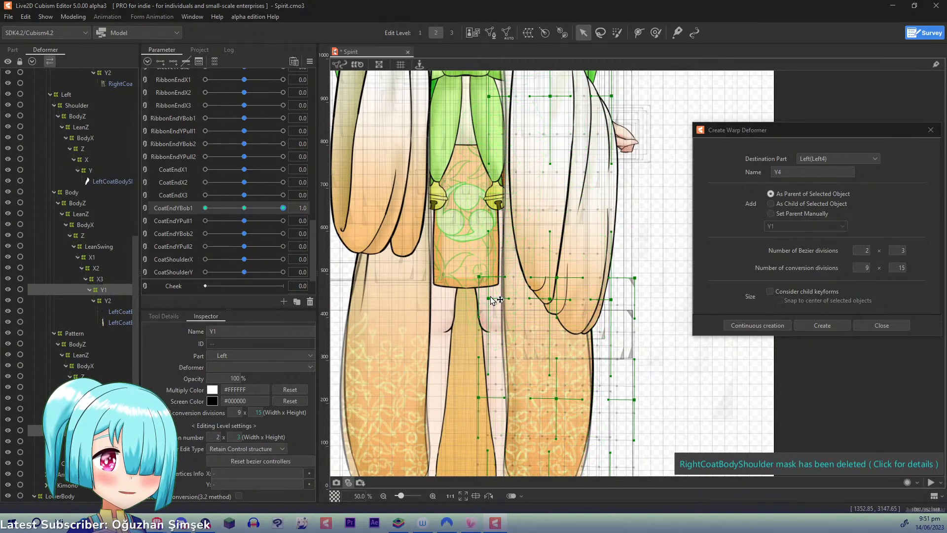
pyautogui.moveTo(494, 297); pyautogui.dragTo(488, 296)
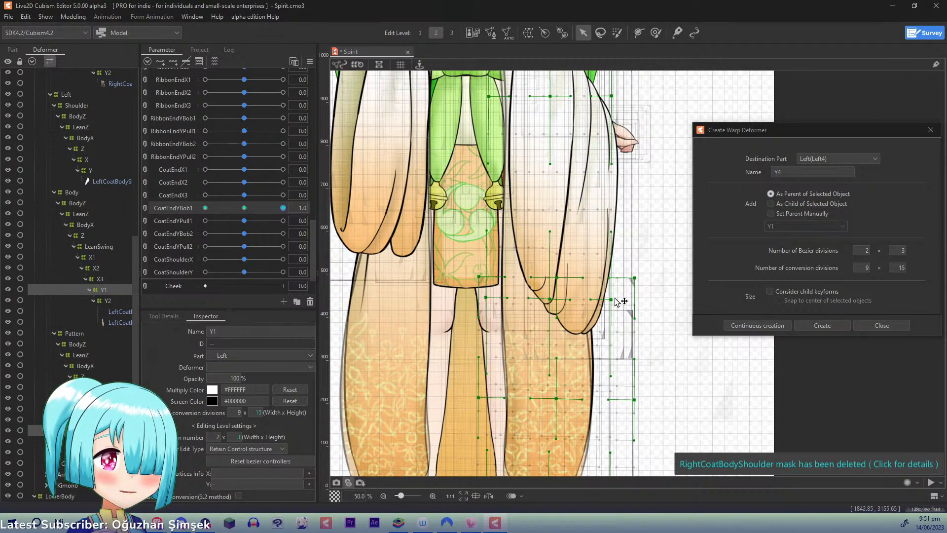
pyautogui.moveTo(613, 298)
pyautogui.mouseDown()
pyautogui.moveTo(605, 297)
pyautogui.moveTo(609, 305)
pyautogui.mouseUp()
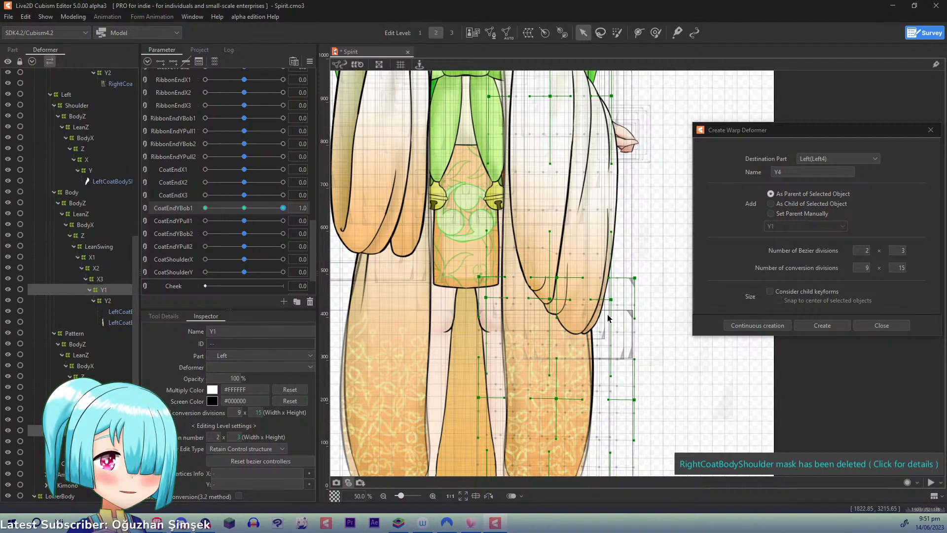
pyautogui.scroll(-5, 609, 319)
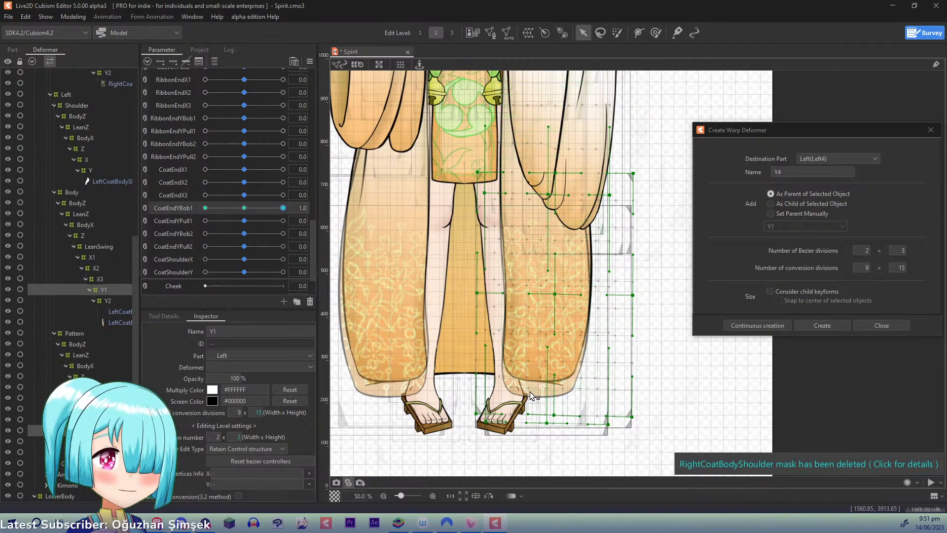
pyautogui.moveTo(489, 425); pyautogui.dragTo(487, 427)
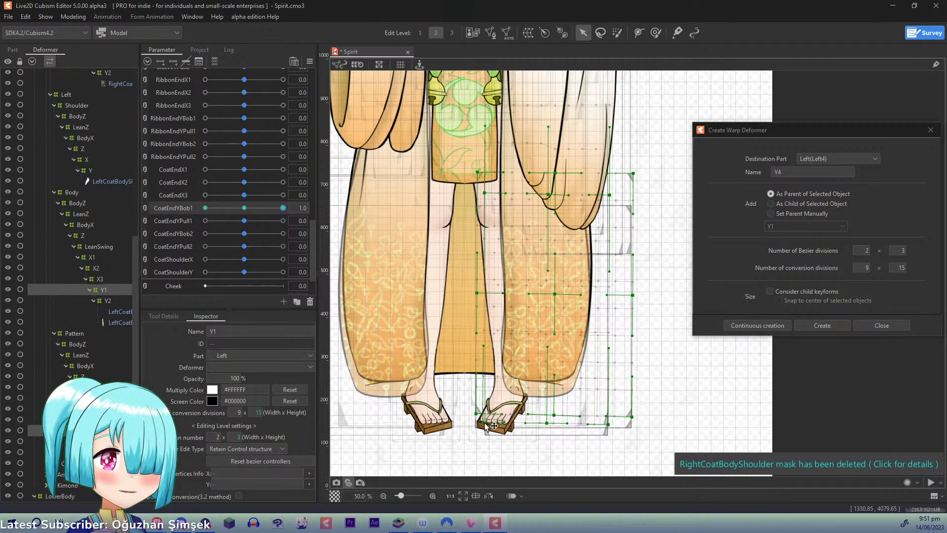
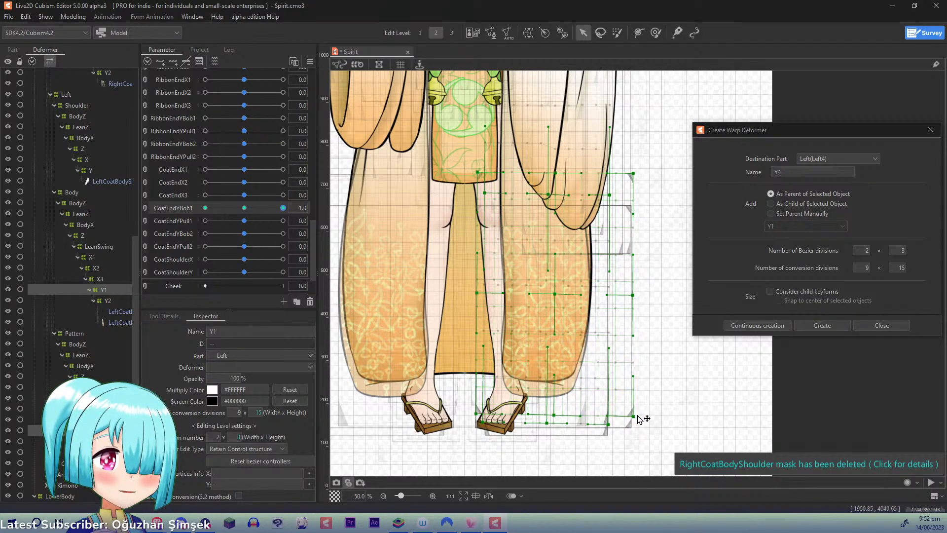
# - Refine the lower and side control points of the left coat's Y1 warp deformers at CoatEndYBob1 1.0, undoing the stray centre-point move
pyautogui.moveTo(638, 418); pyautogui.dragTo(614, 427)
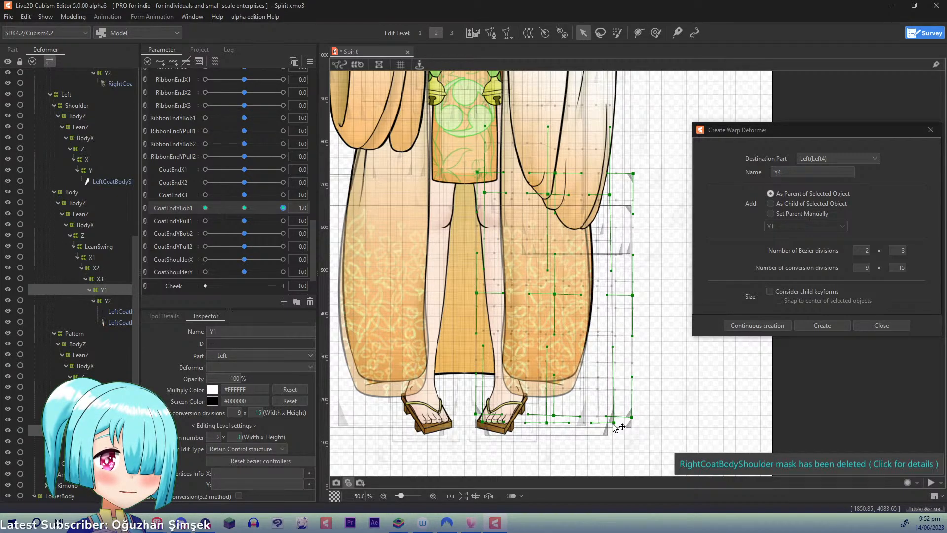
pyautogui.moveTo(615, 426); pyautogui.dragTo(611, 424)
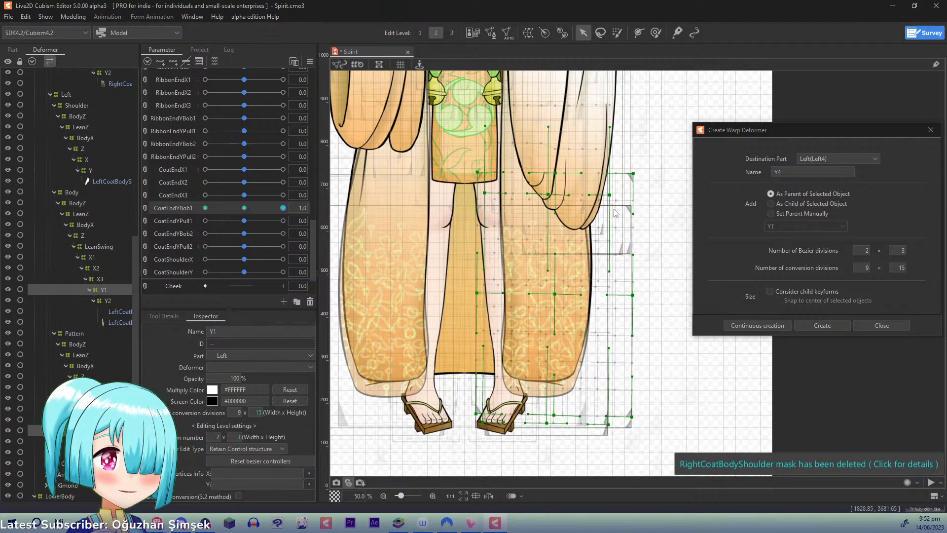
pyautogui.moveTo(611, 199); pyautogui.dragTo(545, 192)
pyautogui.hotkey('ctrl', 'z')
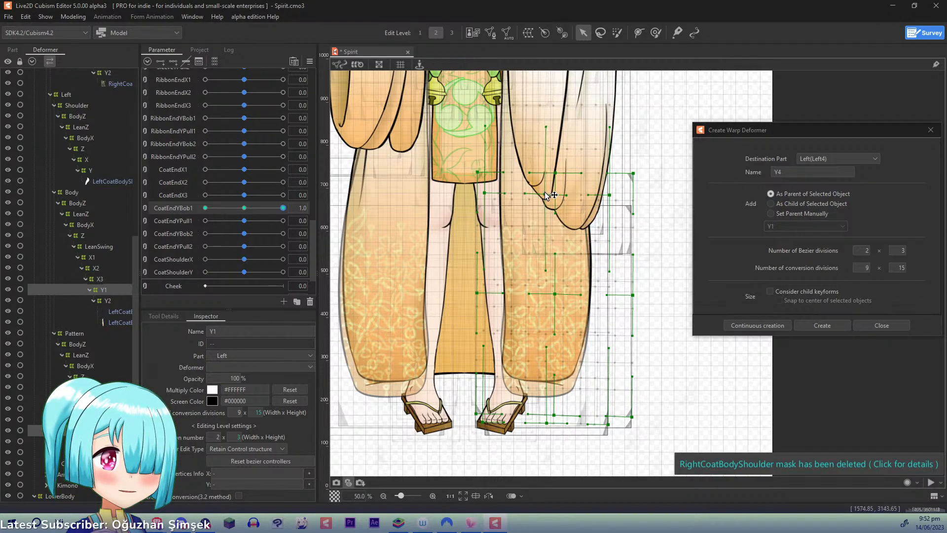
pyautogui.hotkey('ctrl', 'z')
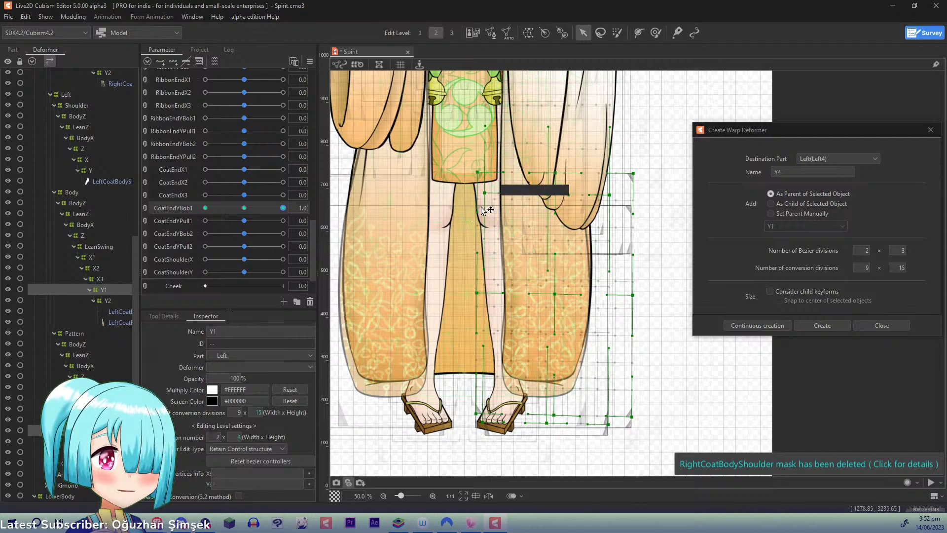
pyautogui.moveTo(284, 207); pyautogui.dragTo(323, 203)
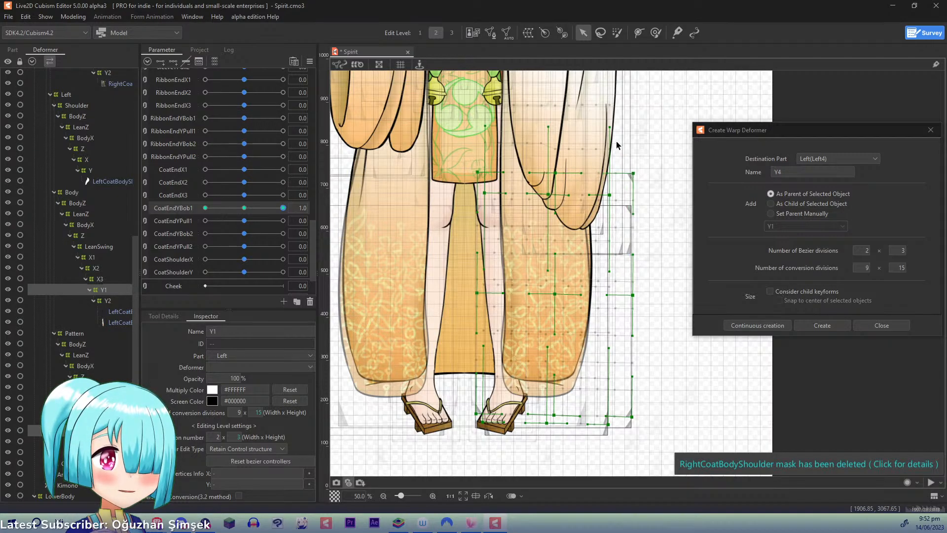
pyautogui.scroll(3, 617, 267)
pyautogui.moveTo(608, 270); pyautogui.dragTo(595, 266)
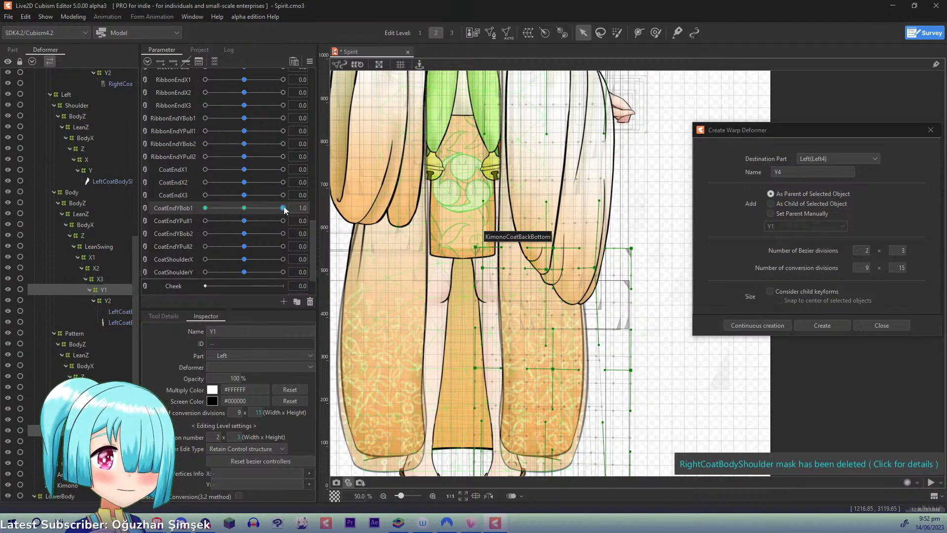
# - Set CoatEndYBob1 to -1.0 and lay a three-point temporary deform path from the left shoulder down past the coat hem
pyautogui.moveTo(282, 208); pyautogui.dragTo(205, 208)
pyautogui.press('t')
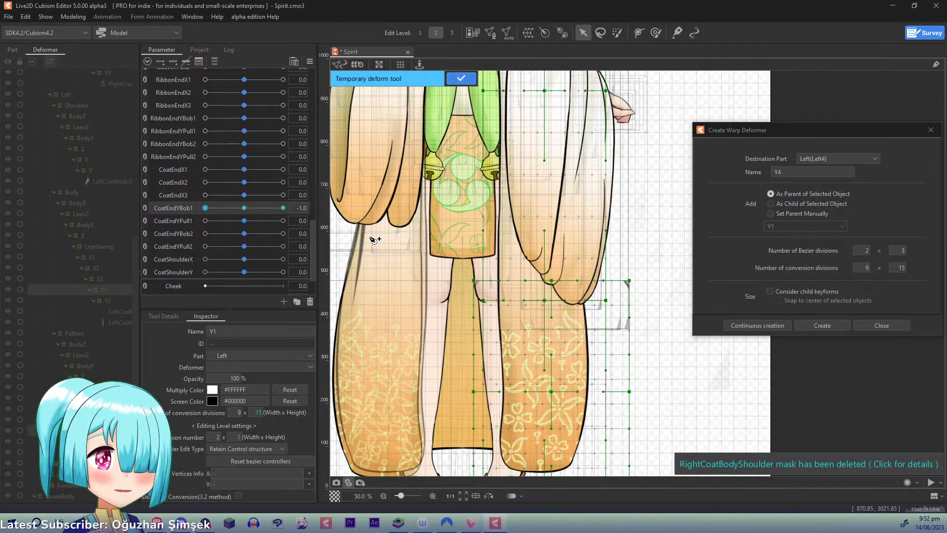
pyautogui.scroll(-2, 374, 240)
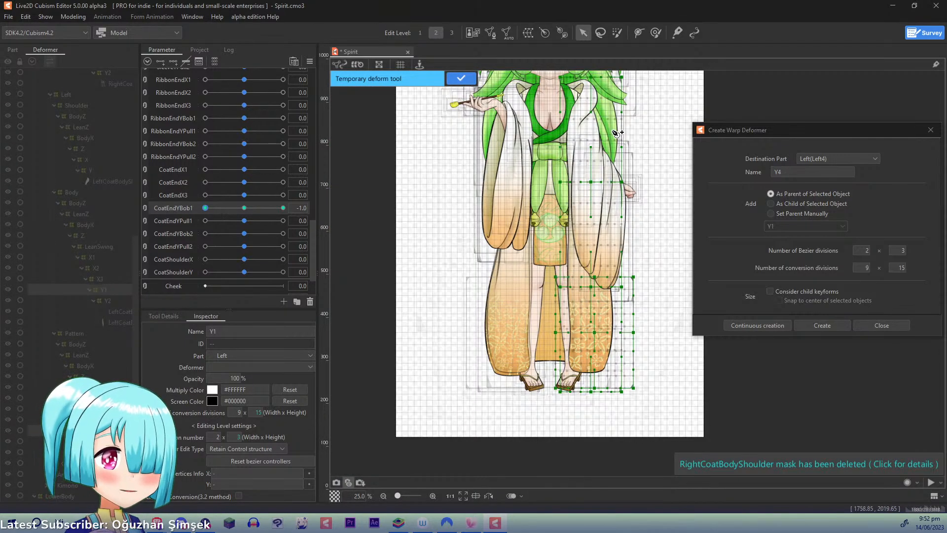
pyautogui.click(587, 240)
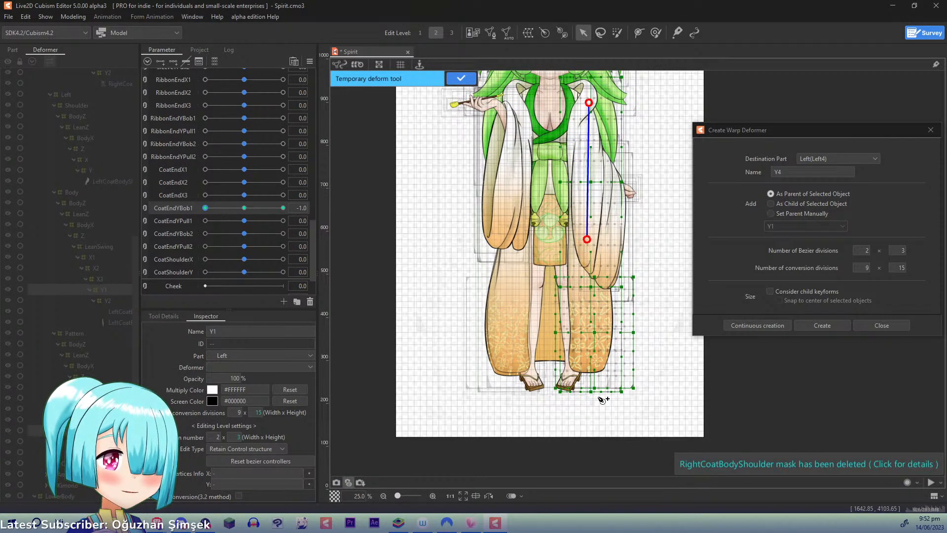
pyautogui.click(595, 417)
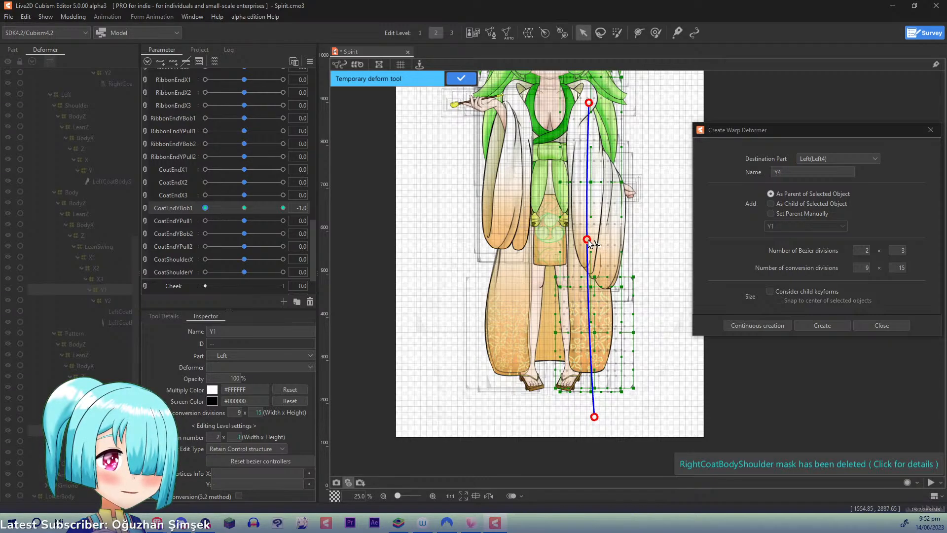
# - Lower the middle point of the deform path, compare the pose with CoatEndYBob1 at 1.0, and apply the deformation at -1.0
pyautogui.moveTo(587, 239); pyautogui.dragTo(587, 259)
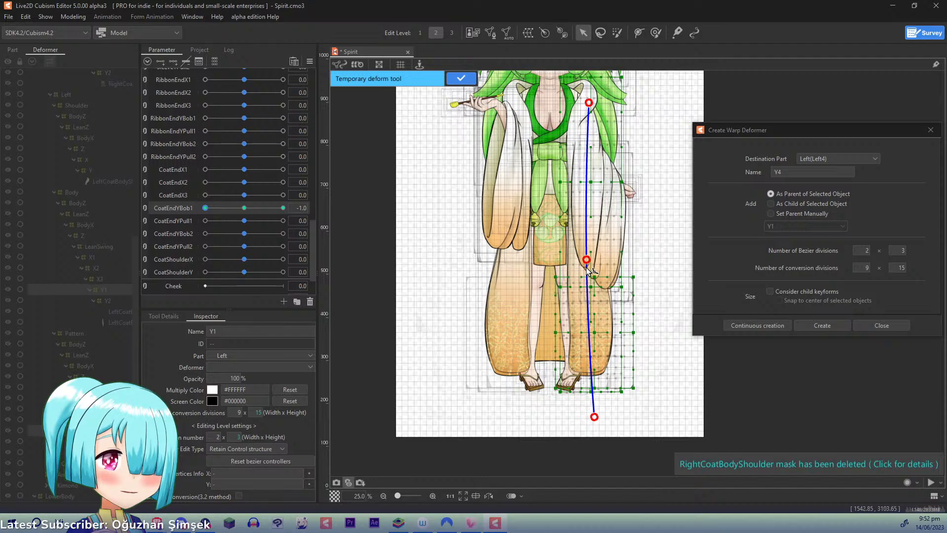
pyautogui.moveTo(590, 262); pyautogui.dragTo(587, 260)
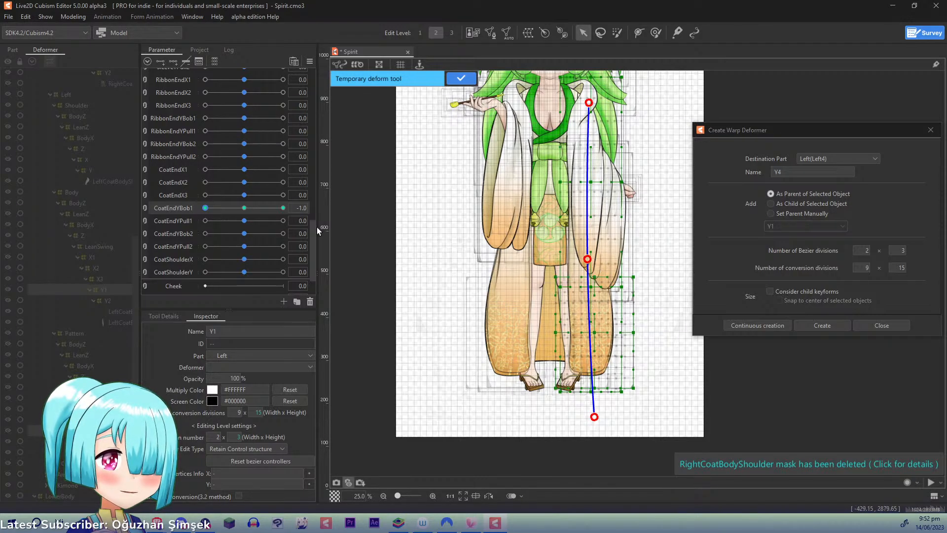
pyautogui.moveTo(232, 209); pyautogui.dragTo(312, 203)
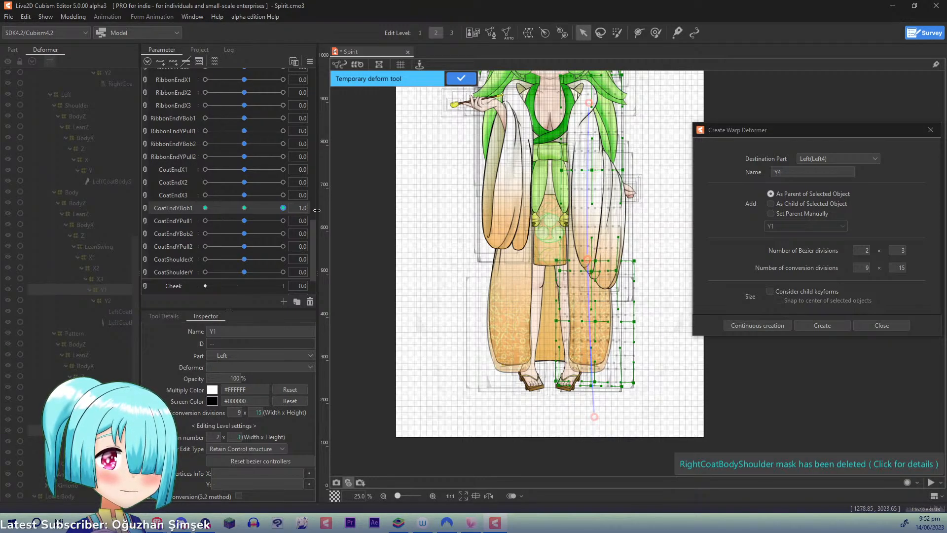
pyautogui.click(205, 208)
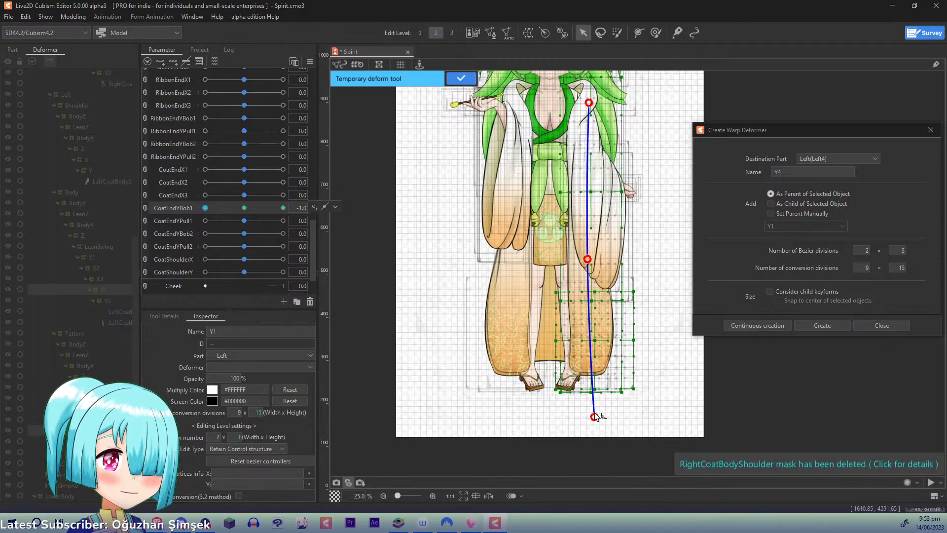
pyautogui.moveTo(587, 259); pyautogui.dragTo(588, 258)
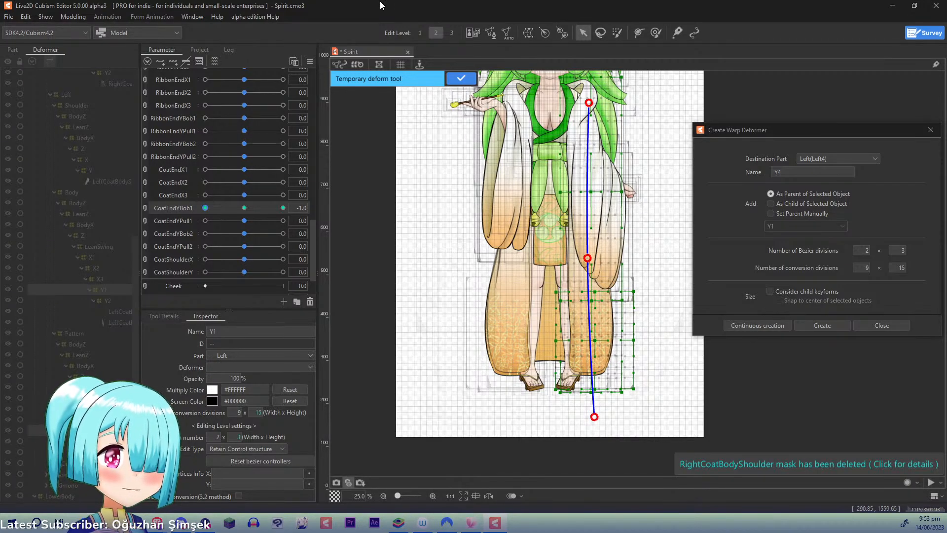
pyautogui.click(461, 78)
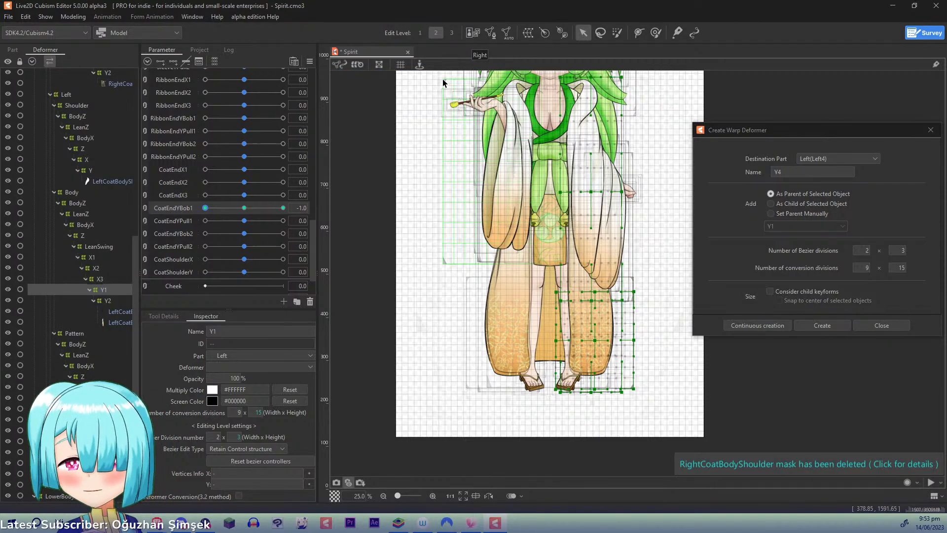
# - Reset CoatEndYBob1 to 0, then set CoatEndYPull1 to 1.0 and bulge the middle of the left coat body's Y1 warp outward
pyautogui.click(244, 208)
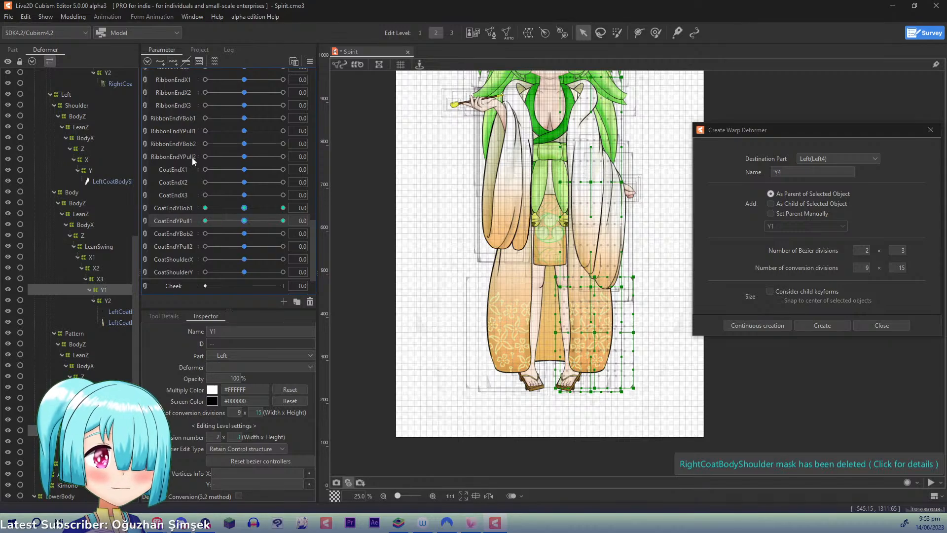
pyautogui.moveTo(249, 223); pyautogui.dragTo(286, 221)
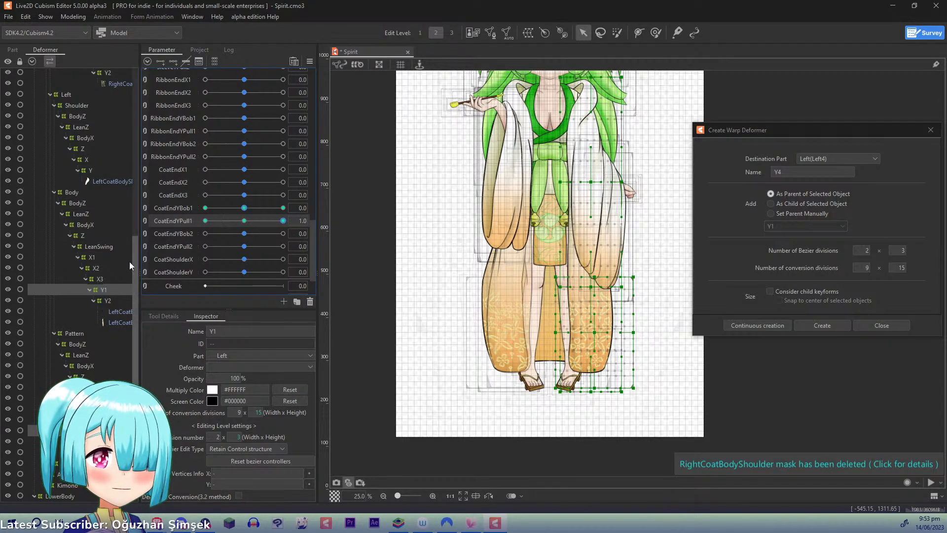
pyautogui.click(103, 290)
pyautogui.moveTo(415, 286); pyautogui.dragTo(387, 258)
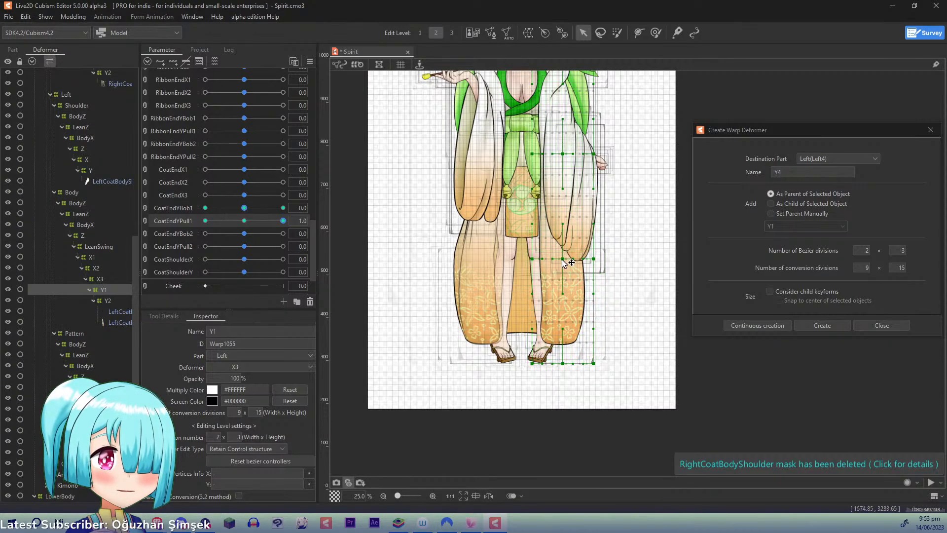
pyautogui.moveTo(566, 261); pyautogui.dragTo(541, 256)
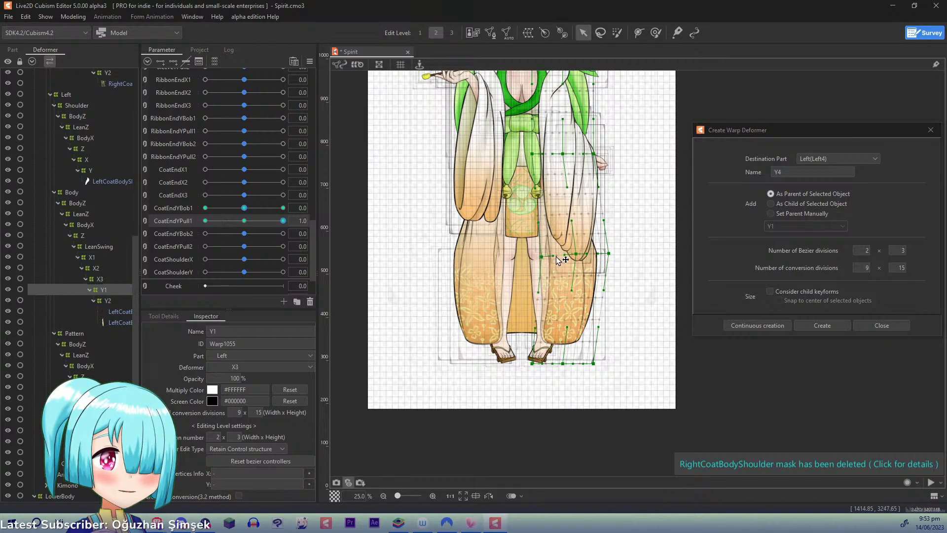
pyautogui.moveTo(567, 155); pyautogui.dragTo(570, 155)
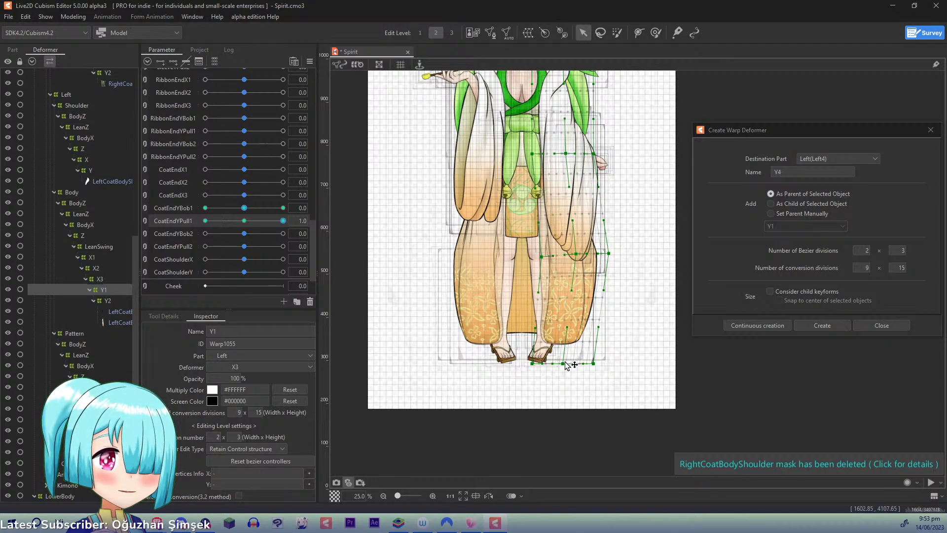
pyautogui.moveTo(561, 365); pyautogui.dragTo(566, 364)
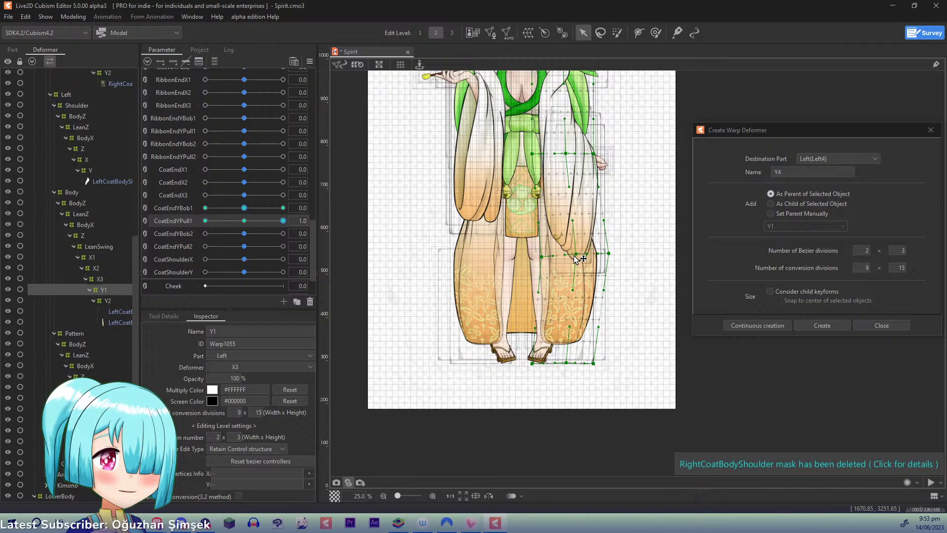
# - Set CoatEndYPull1 to -1.0, pull the middle of the Y1 warp slightly inward, and return the parameter to 0
pyautogui.moveTo(287, 221); pyautogui.dragTo(206, 220)
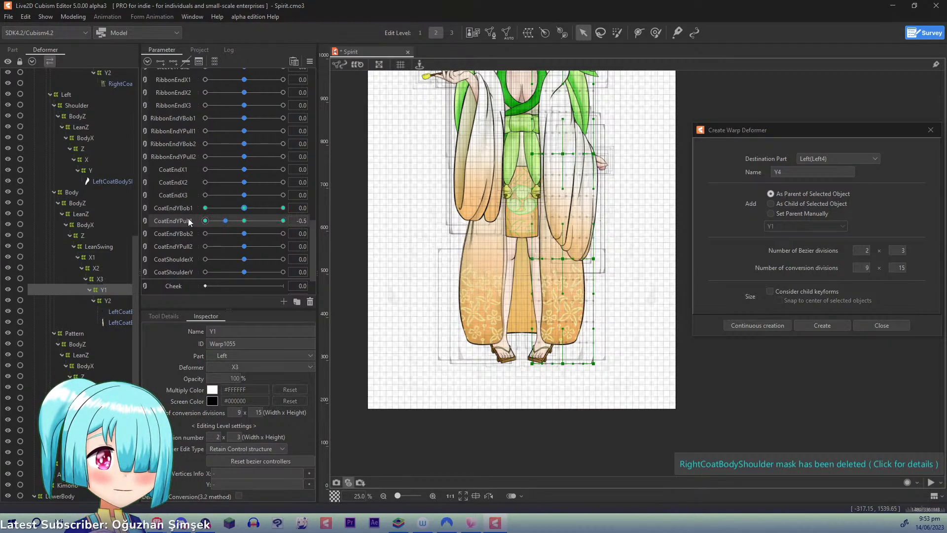
pyautogui.moveTo(562, 259); pyautogui.dragTo(525, 259)
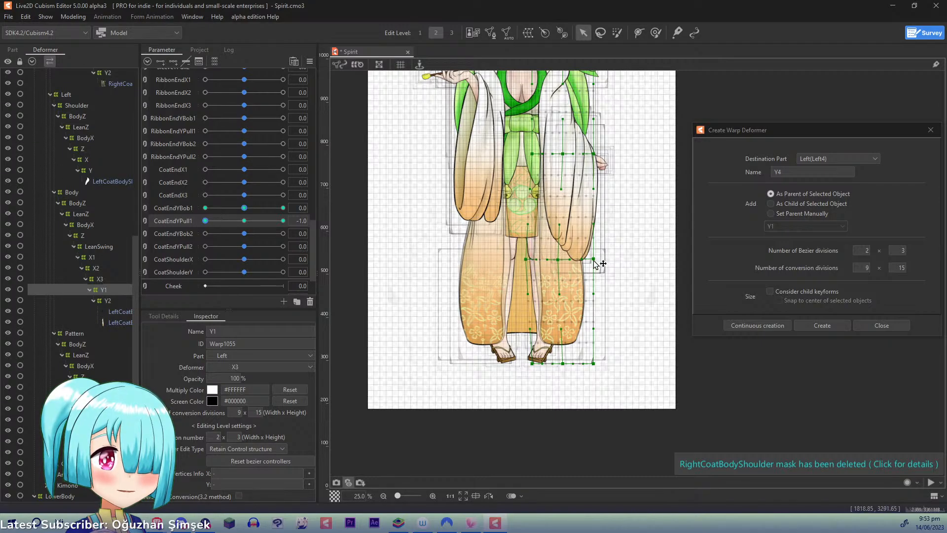
pyautogui.moveTo(593, 258); pyautogui.dragTo(594, 258)
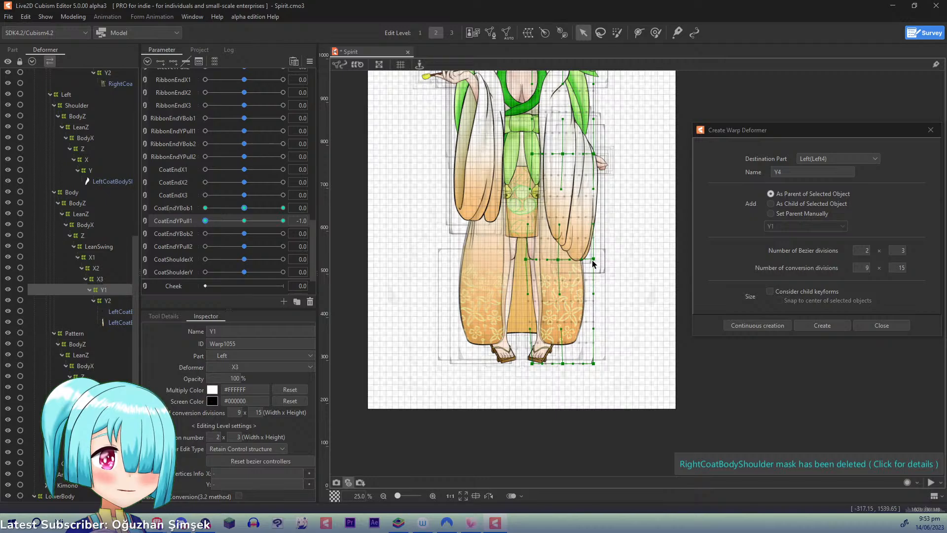
pyautogui.click(242, 221)
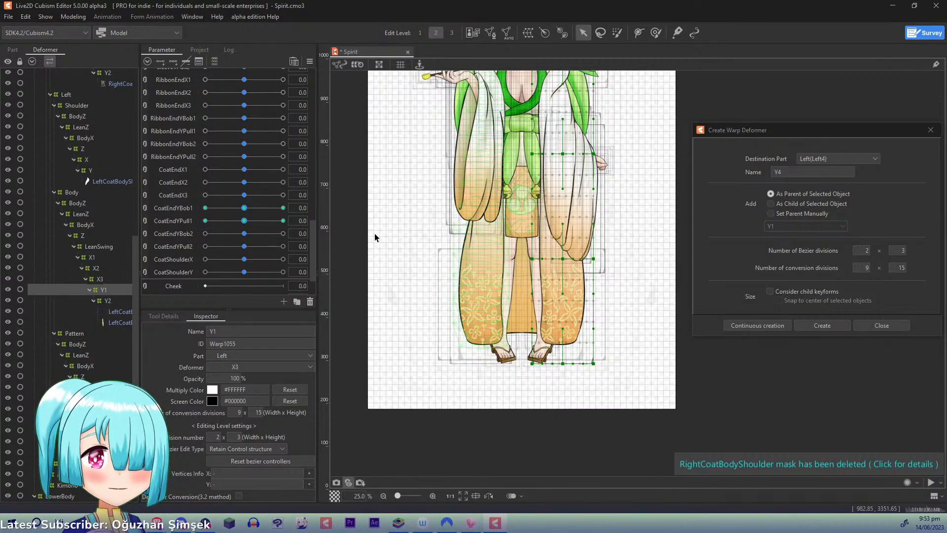
pyautogui.moveTo(237, 220); pyautogui.dragTo(162, 214)
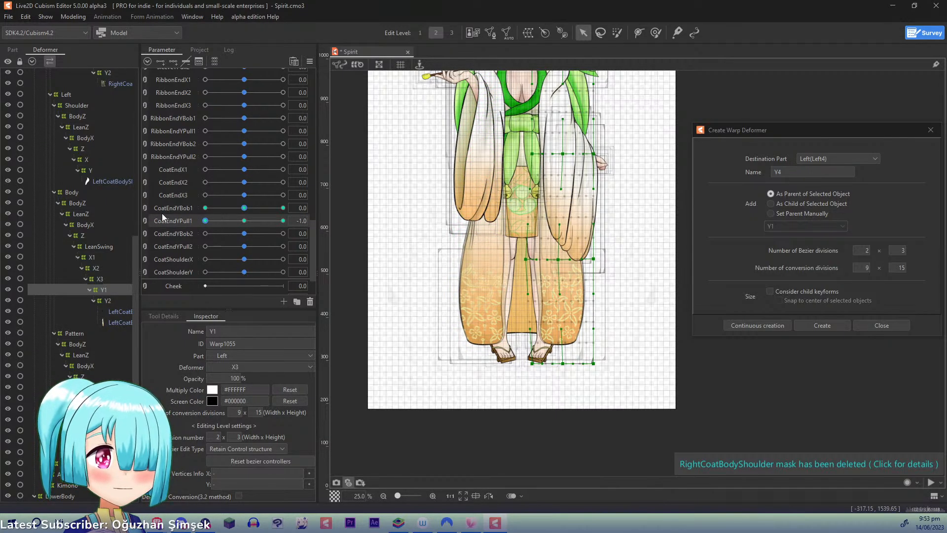
pyautogui.click(163, 215)
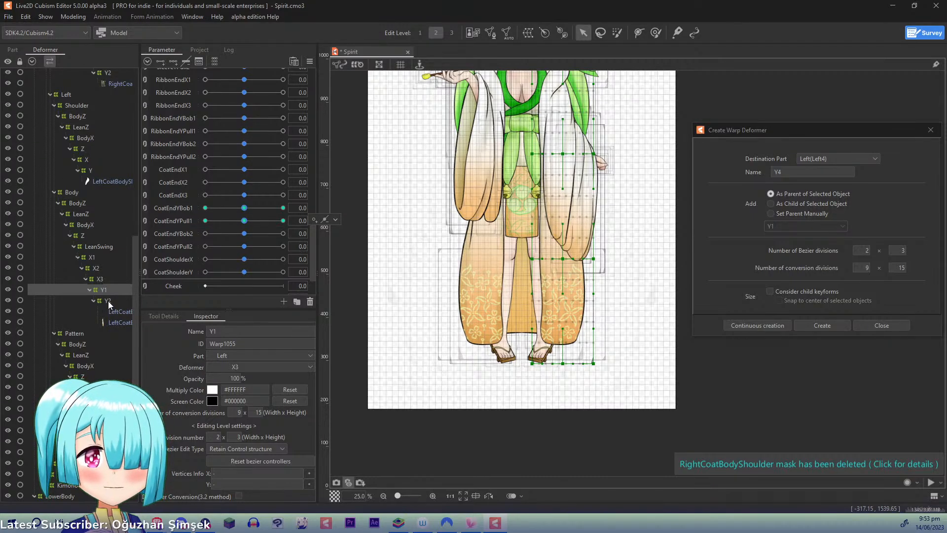
# - Select the left coat's body and pattern Y2 deformers, add three keys on CoatEndYBob2, and set it to 1.0
pyautogui.click(104, 430)
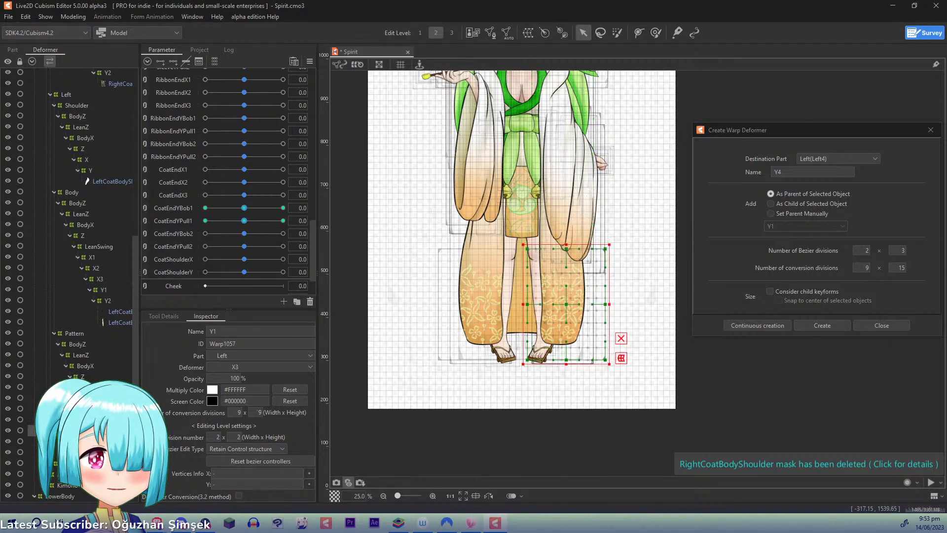
pyautogui.click(108, 300)
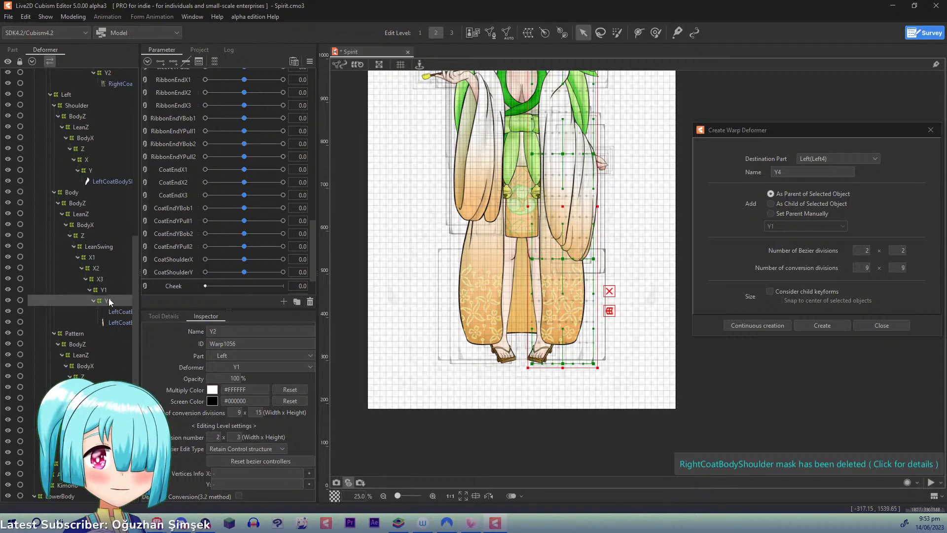
pyautogui.click(182, 235)
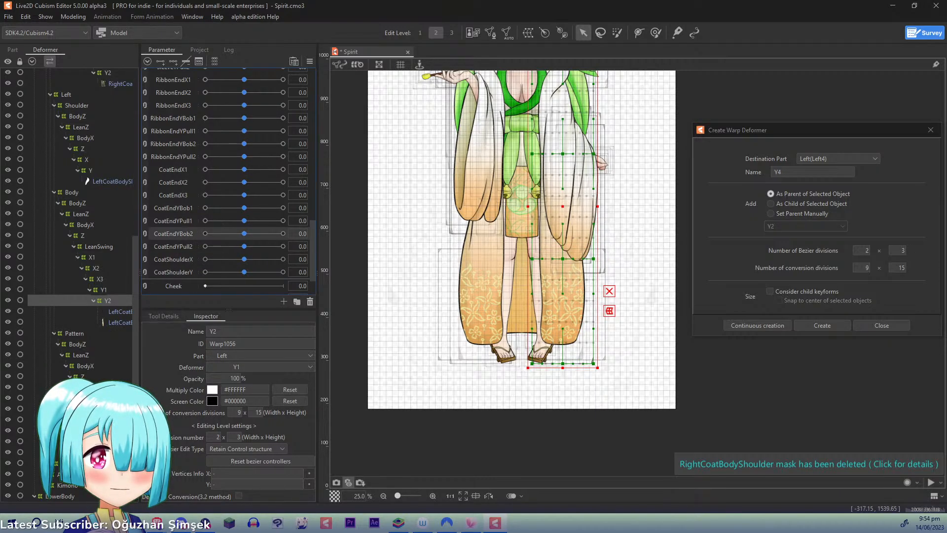
pyautogui.keyDown('ctrl'); pyautogui.click(108, 441); pyautogui.keyUp('ctrl')
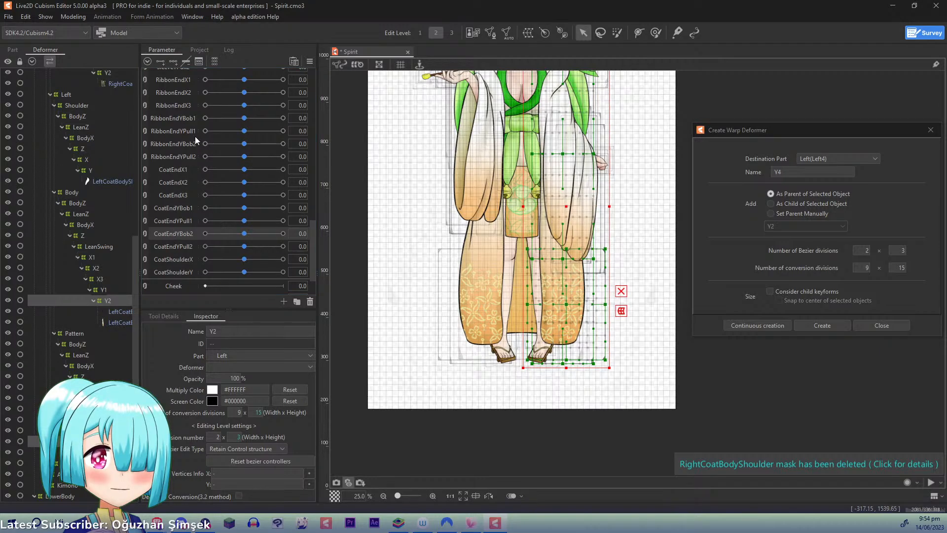
pyautogui.click(177, 61)
pyautogui.moveTo(244, 233); pyautogui.dragTo(402, 235)
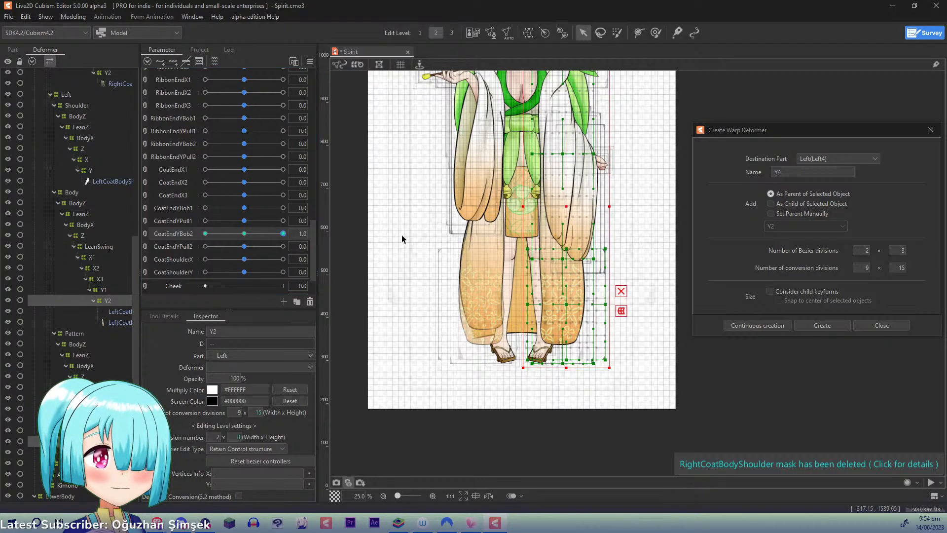
# - At CoatEndYBob2 1.0, draw a three-point temporary deform path down the left coat, raise its middle point, and apply the deformation
pyautogui.press('p')
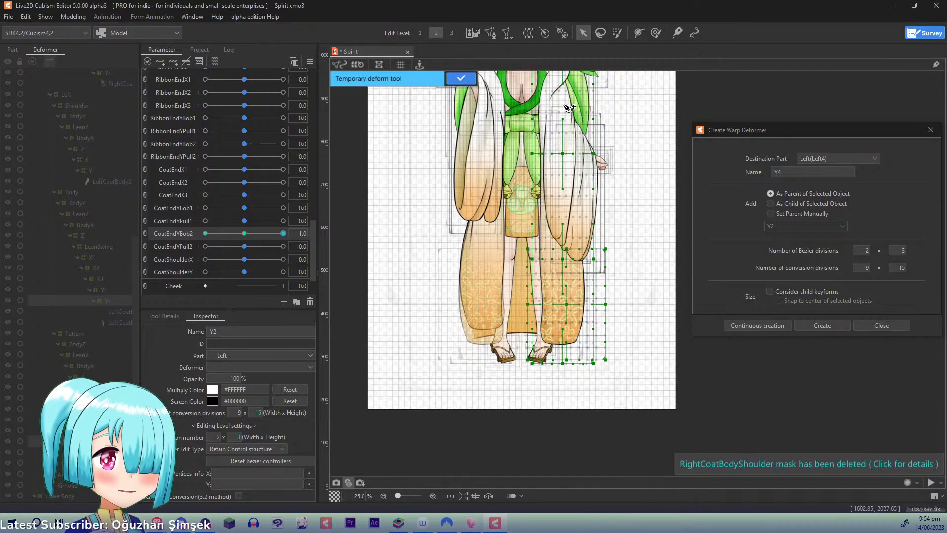
pyautogui.click(564, 98)
pyautogui.click(560, 210)
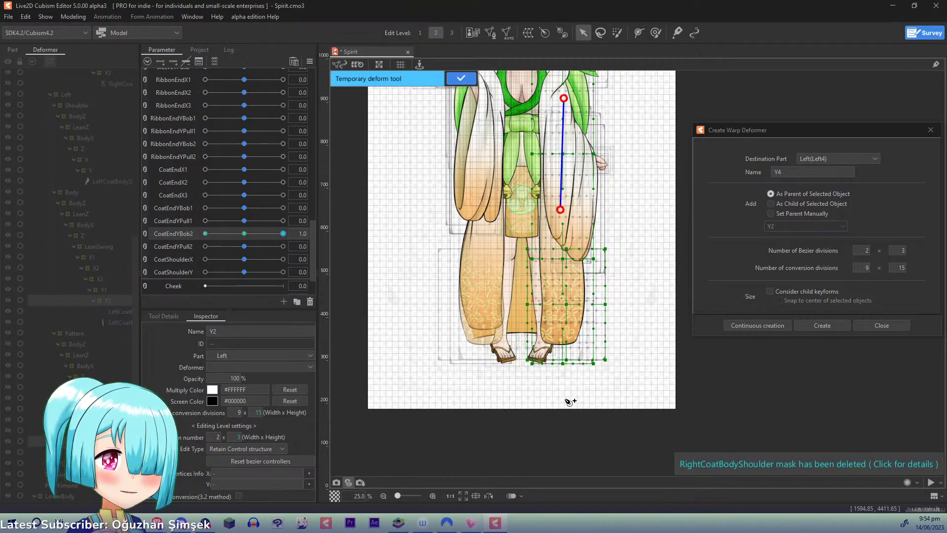
pyautogui.hotkey('ctrl', 'z')
pyautogui.click(561, 323)
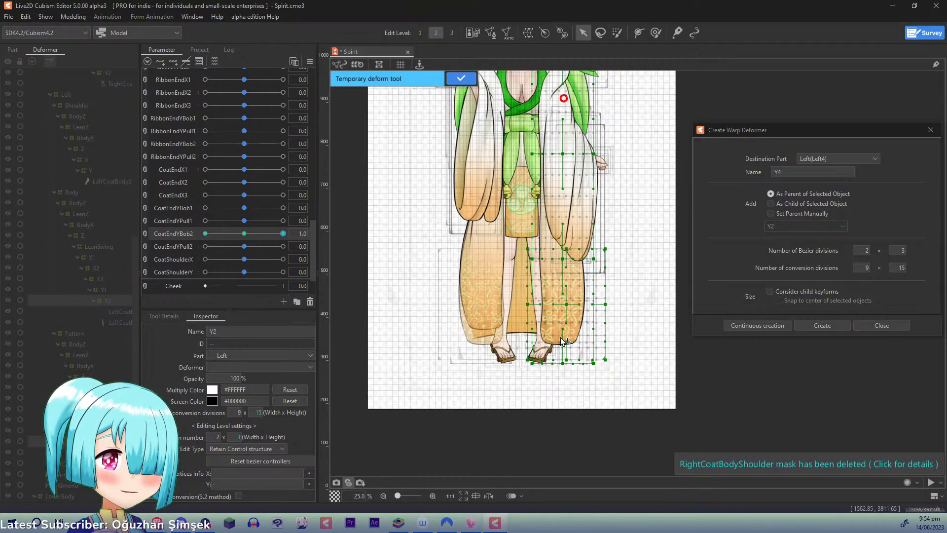
pyautogui.click(566, 430)
pyautogui.moveTo(559, 331); pyautogui.dragTo(563, 315)
pyautogui.moveTo(563, 315); pyautogui.dragTo(561, 316)
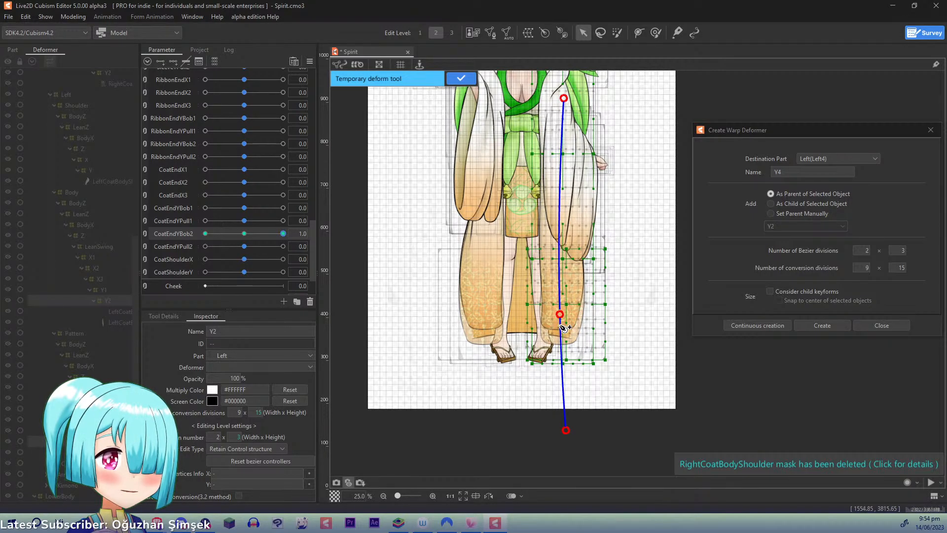
pyautogui.click(463, 83)
# - Set CoatEndYBob2 to -1.0, lower the left coat with a three-point deform path, apply it, and return the parameter to 0
pyautogui.moveTo(283, 233); pyautogui.dragTo(67, 219)
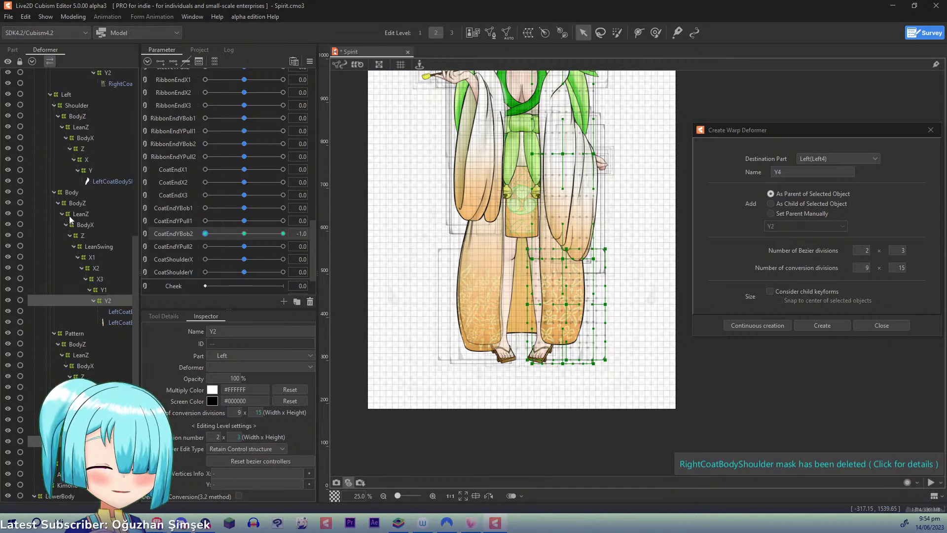
pyautogui.hotkey('ctrl', 't')
pyautogui.moveTo(568, 113); pyautogui.dragTo(561, 353)
pyautogui.click(567, 426)
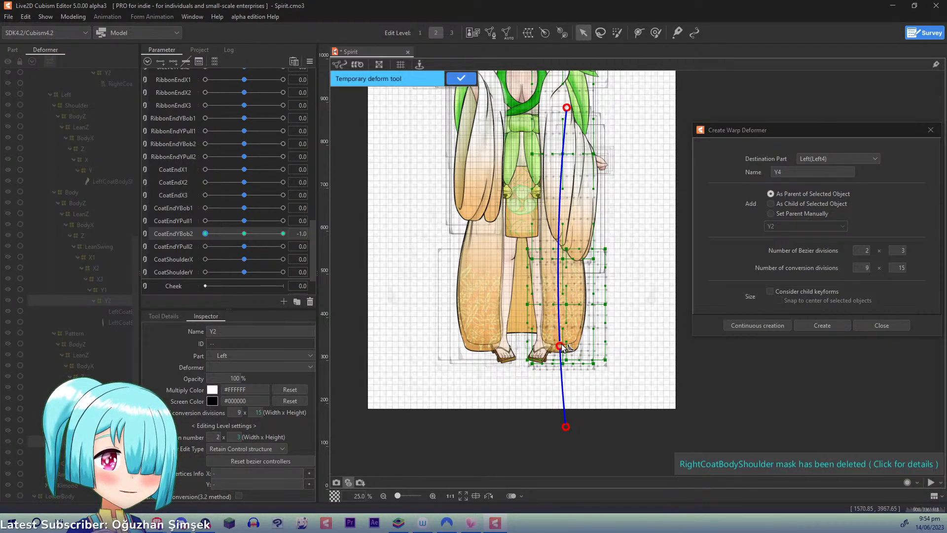
pyautogui.moveTo(561, 345); pyautogui.dragTo(562, 345)
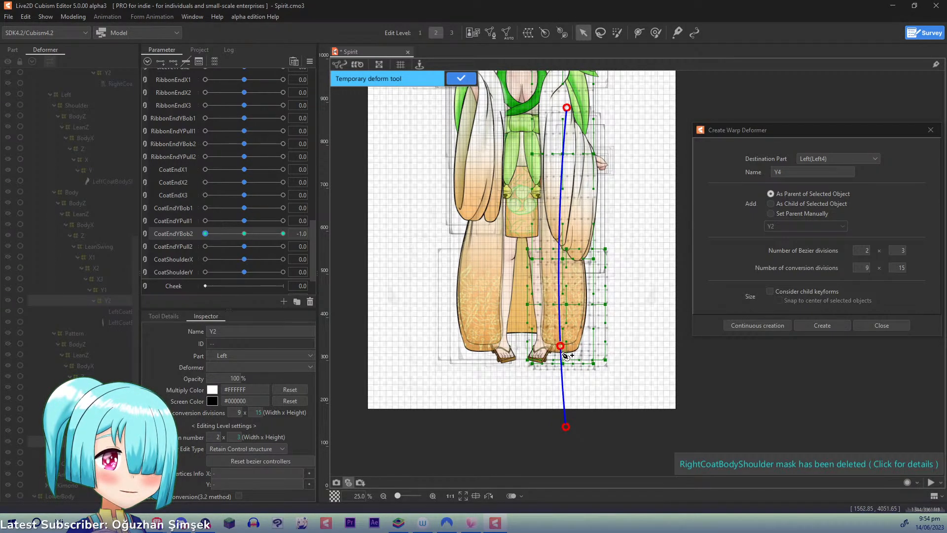
pyautogui.click(459, 79)
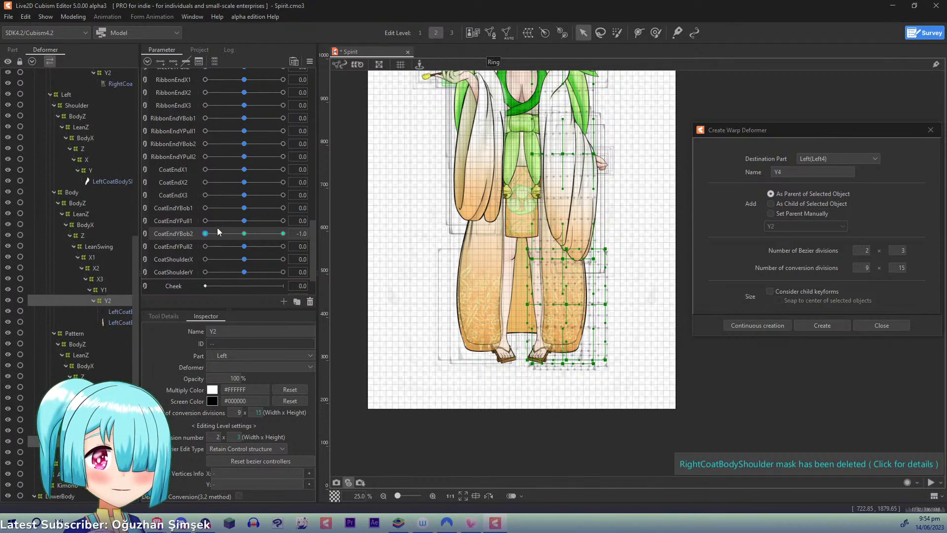
pyautogui.click(245, 234)
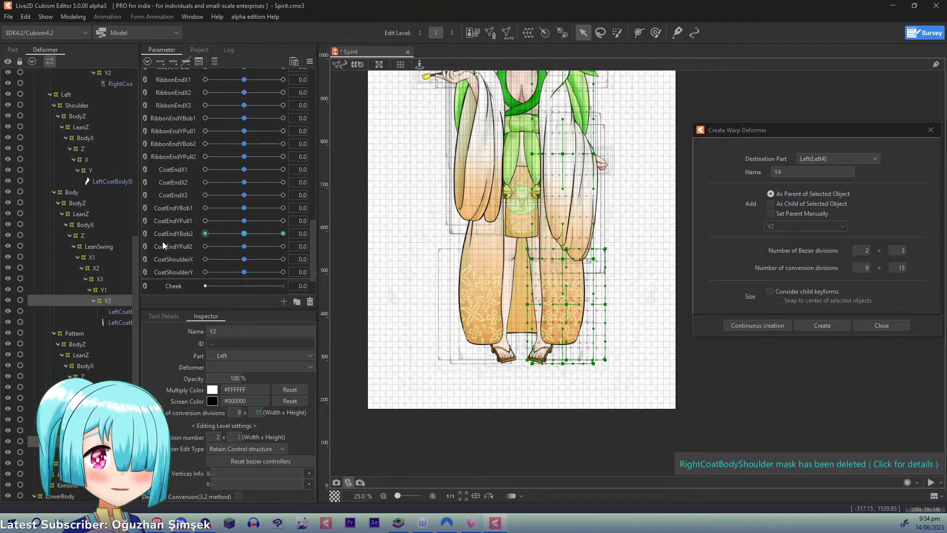
# - Select the left coat body's Y2 deformer, add three keys on CoatEndYPull2, and set it to 1.0
pyautogui.click(162, 244)
pyautogui.click(111, 300)
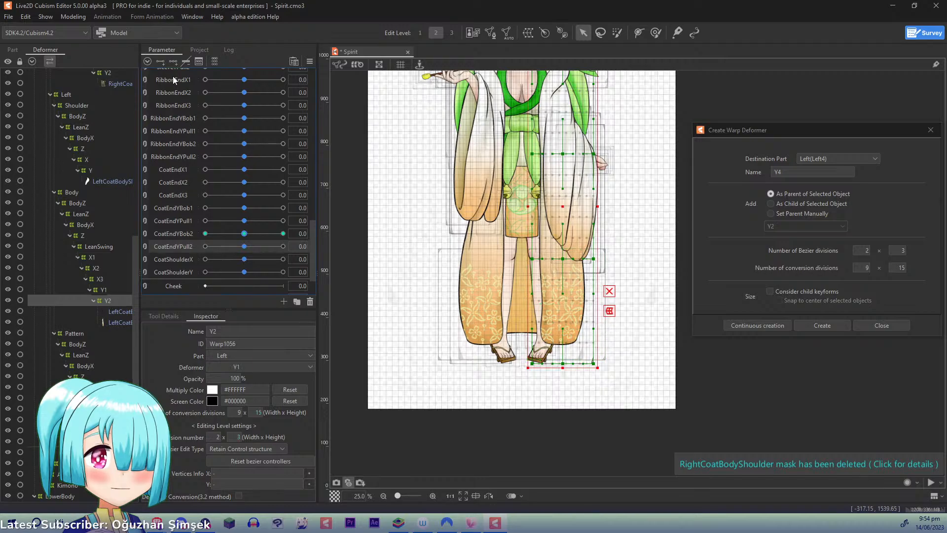
pyautogui.moveTo(245, 248); pyautogui.dragTo(354, 250)
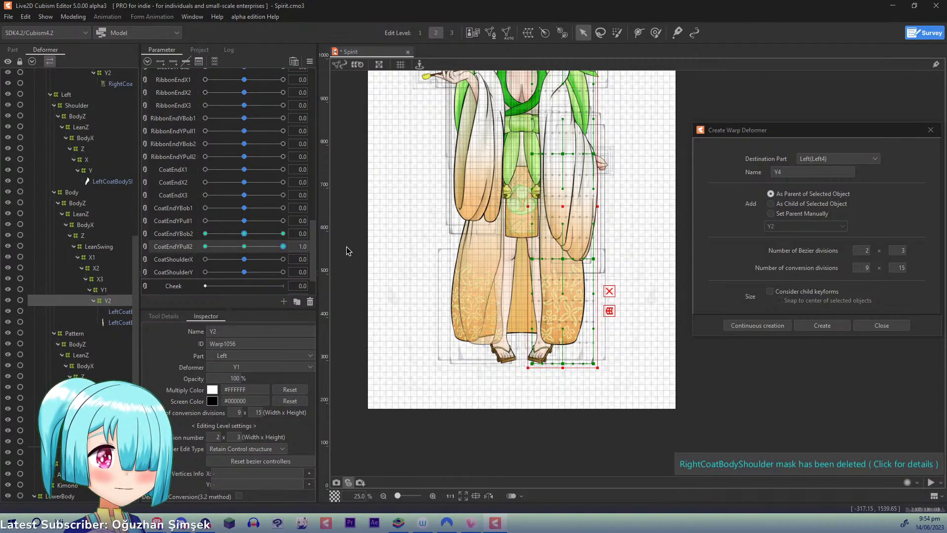
# - Flare the lower edge of the left coat body's Y2 warp outward, raising its outer corner and shifting the inner side along
pyautogui.click(573, 289)
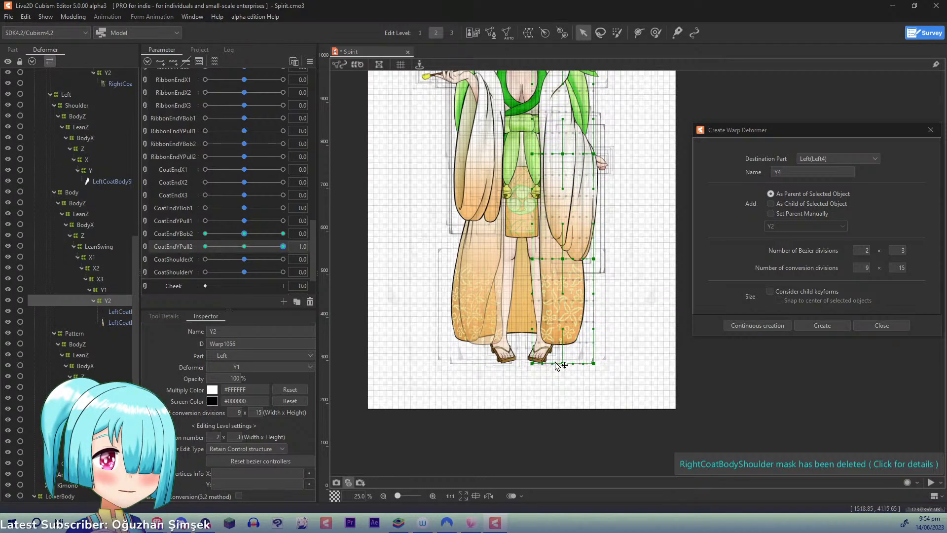
pyautogui.moveTo(564, 365); pyautogui.dragTo(613, 351)
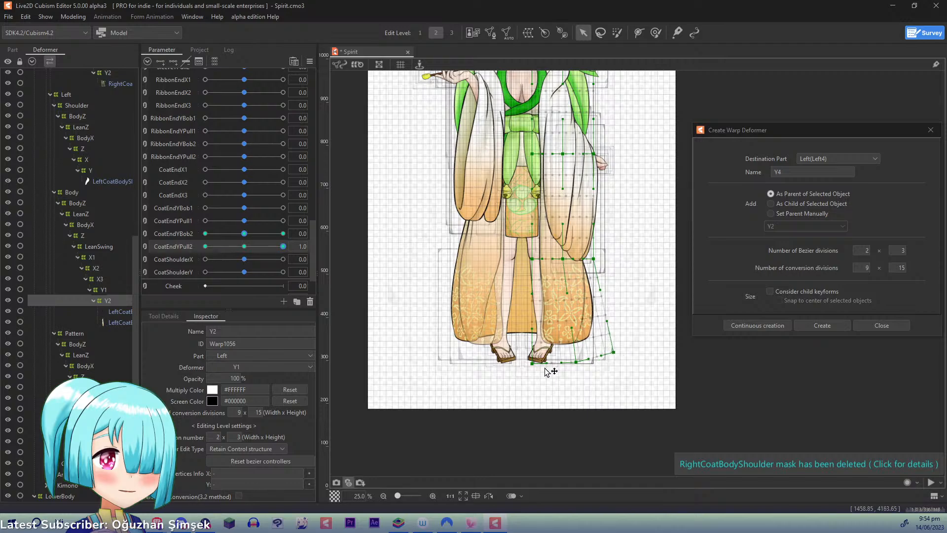
pyautogui.moveTo(536, 364); pyautogui.dragTo(551, 364)
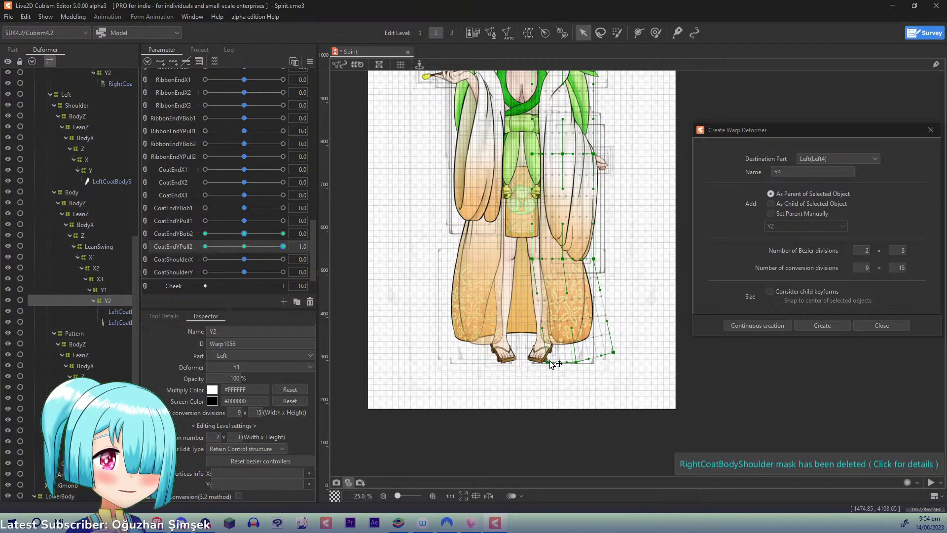
pyautogui.moveTo(576, 362); pyautogui.dragTo(608, 353)
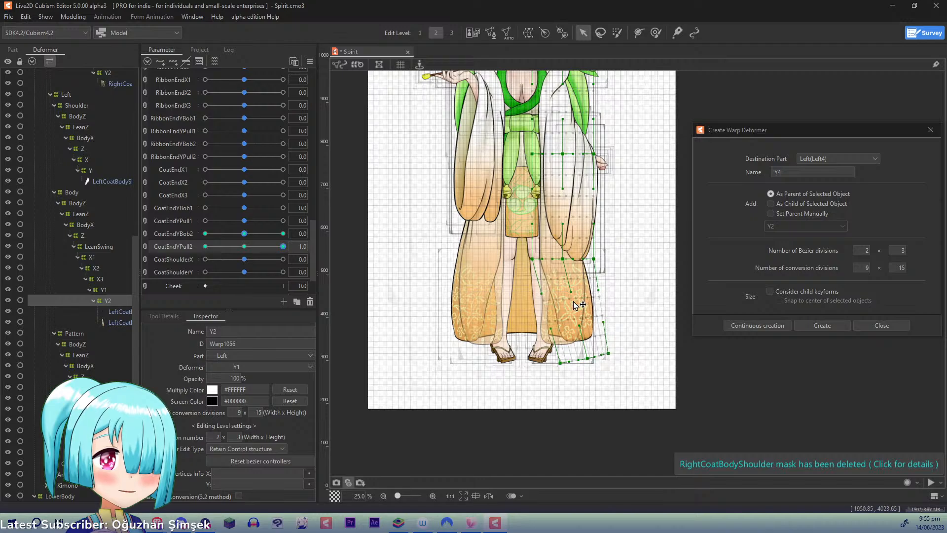
pyautogui.moveTo(533, 260)
pyautogui.mouseDown()
pyautogui.moveTo(567, 259)
pyautogui.moveTo(539, 257)
pyautogui.mouseUp()
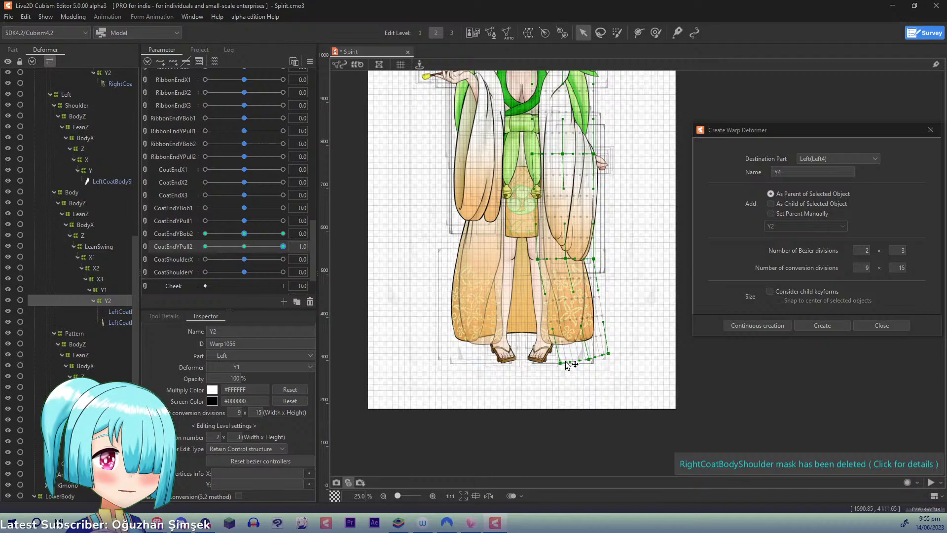
pyautogui.moveTo(565, 364); pyautogui.dragTo(569, 364)
# - Set CoatEndYPull2 to -1.0, shift the lower edge of the body's Y2 warp inward, and return the parameter to 0
pyautogui.click(205, 247)
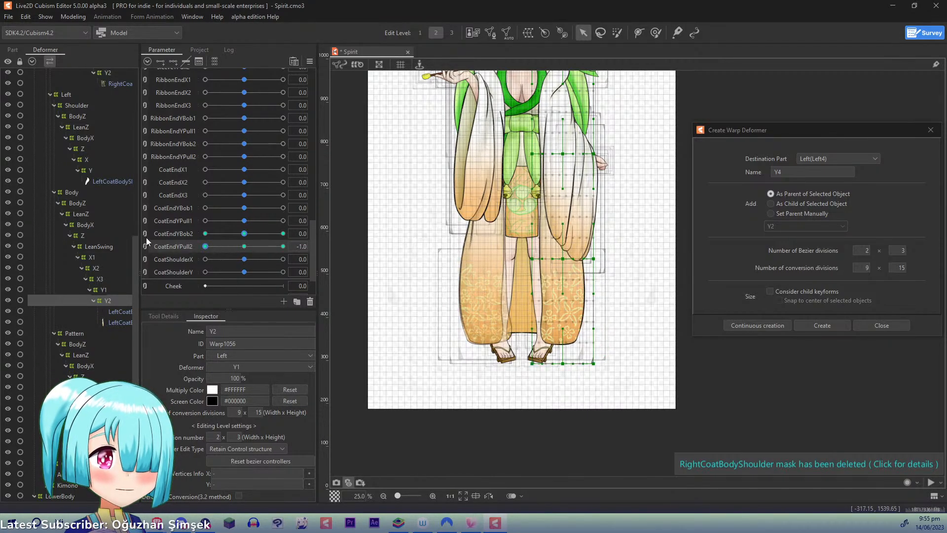
pyautogui.moveTo(562, 366); pyautogui.dragTo(519, 357)
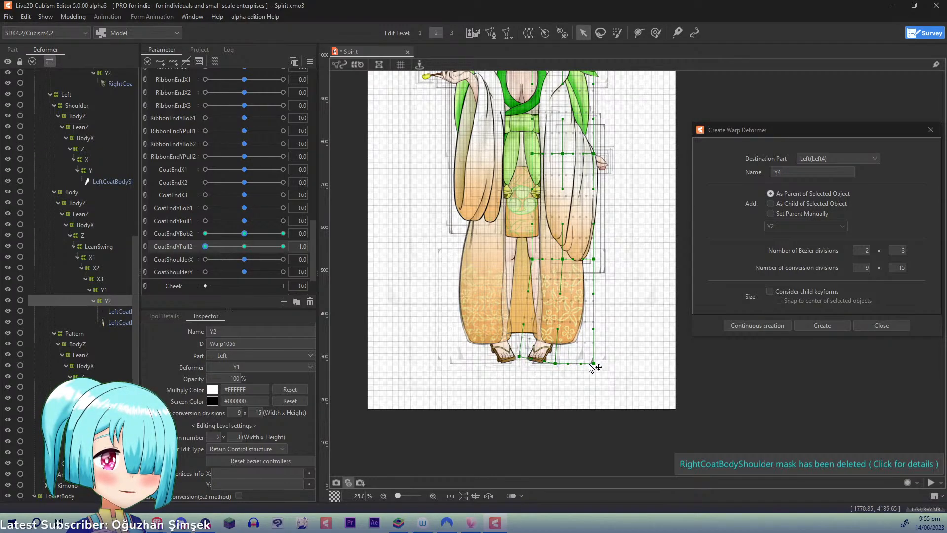
pyautogui.moveTo(593, 364); pyautogui.dragTo(586, 364)
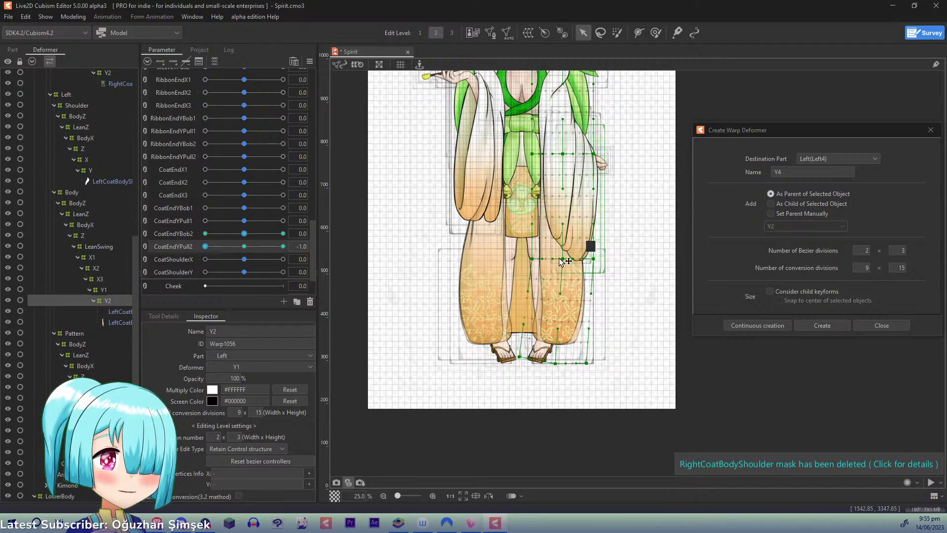
pyautogui.moveTo(561, 259); pyautogui.dragTo(558, 259)
pyautogui.hotkey('ctrl', 'd')
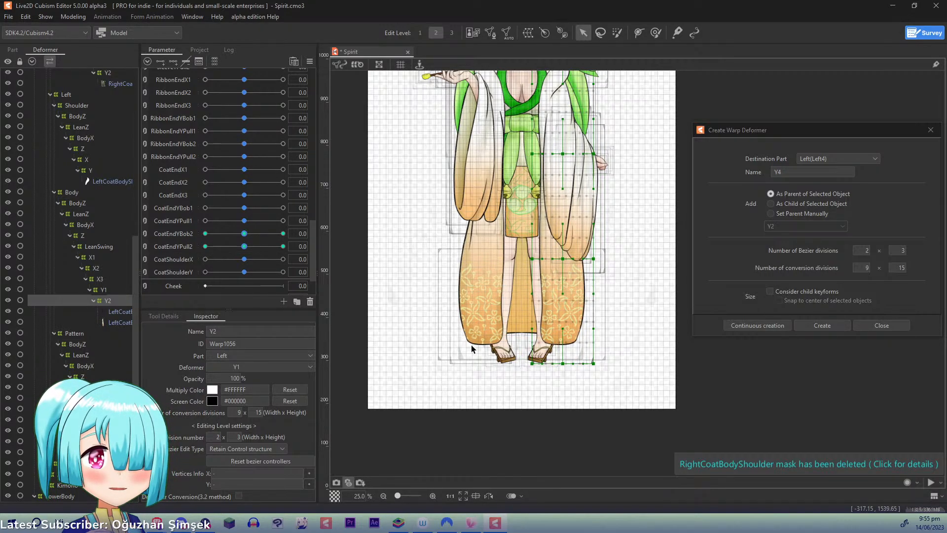
# - Hide the canvas snapshot overlay, then select the left coat pattern's Y1 deformer with CoatEndYPull1 at 1.0
pyautogui.click(349, 482)
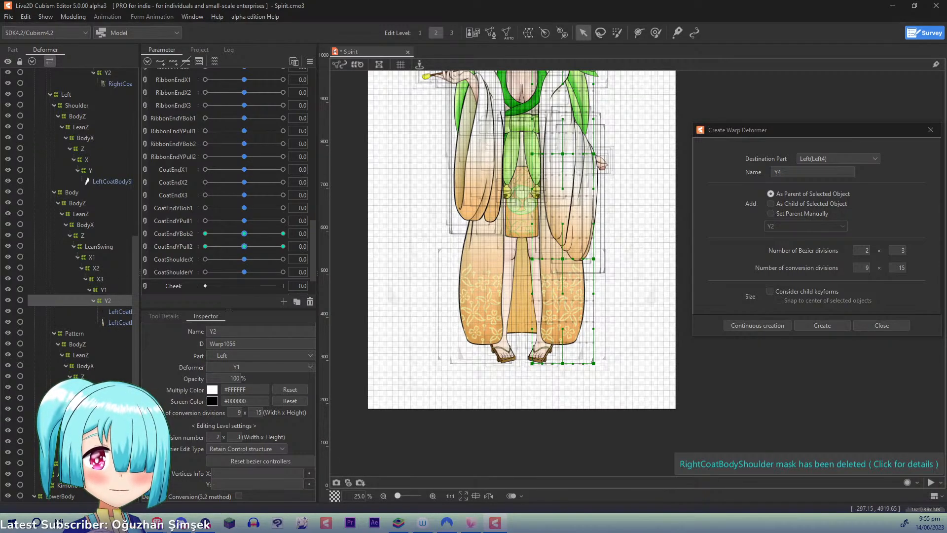
pyautogui.click(116, 431)
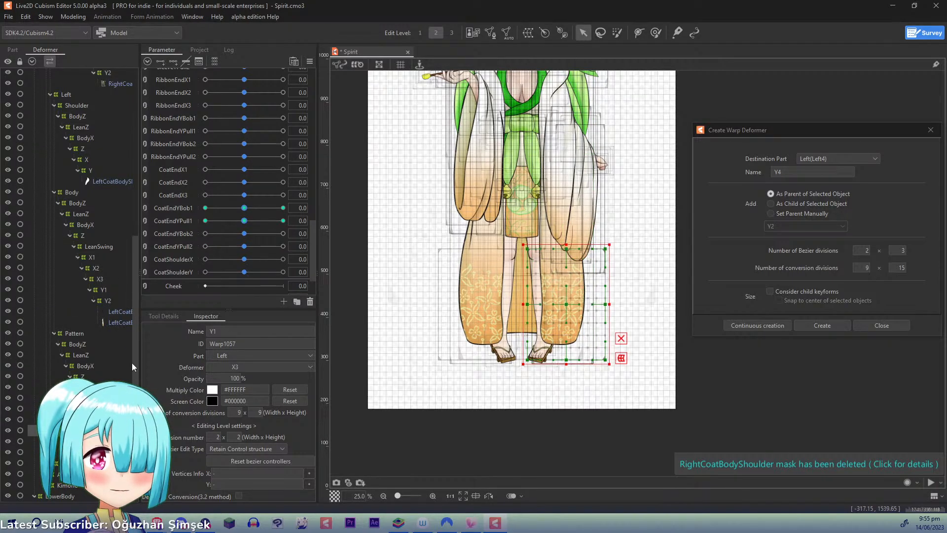
pyautogui.click(106, 300)
pyautogui.click(108, 431)
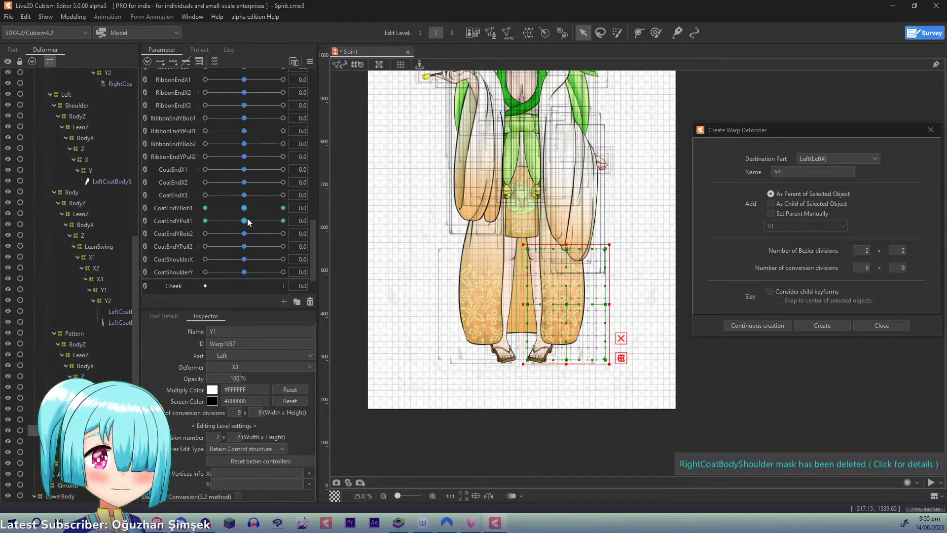
pyautogui.moveTo(248, 222); pyautogui.dragTo(332, 221)
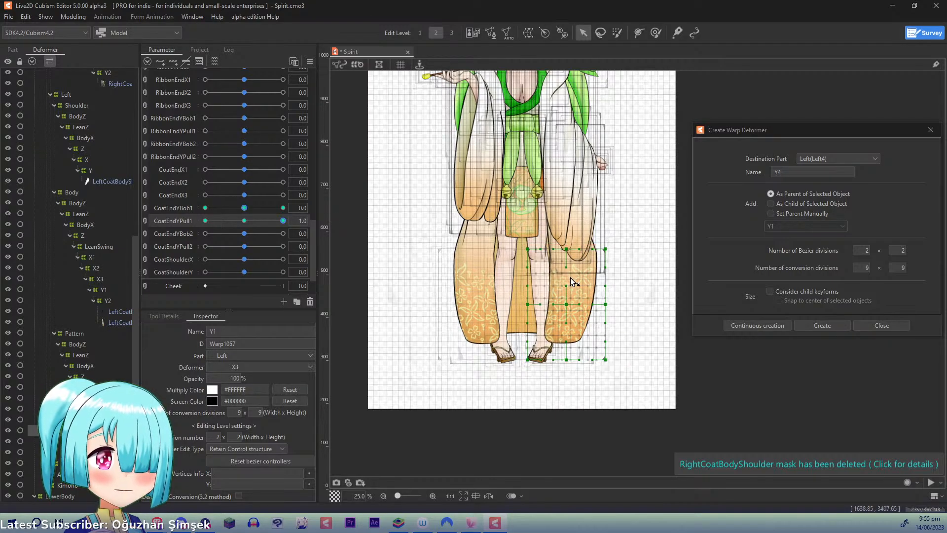
# - Shift the middle and upper points of the pattern's Y1 warp slightly outward to follow the bulging coat body
pyautogui.moveTo(568, 305); pyautogui.dragTo(576, 305)
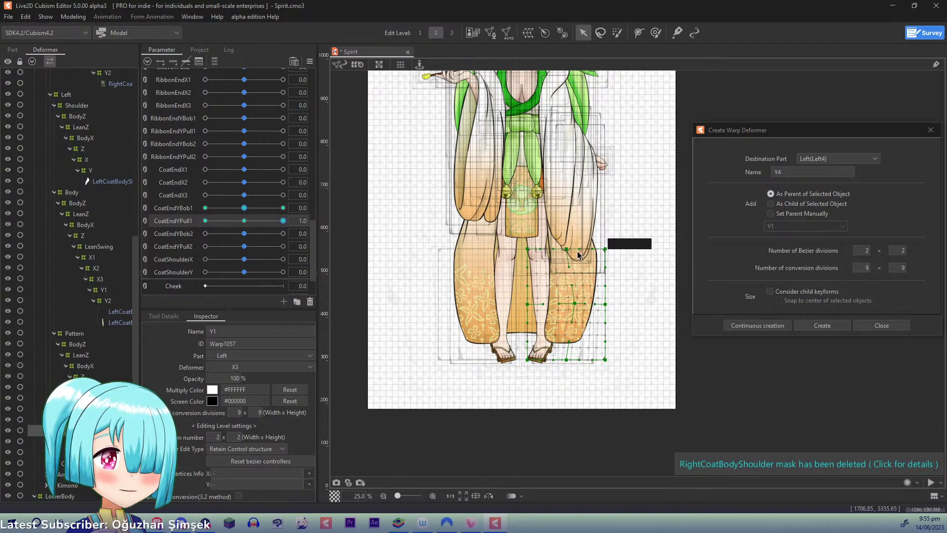
pyautogui.moveTo(566, 249); pyautogui.dragTo(610, 249)
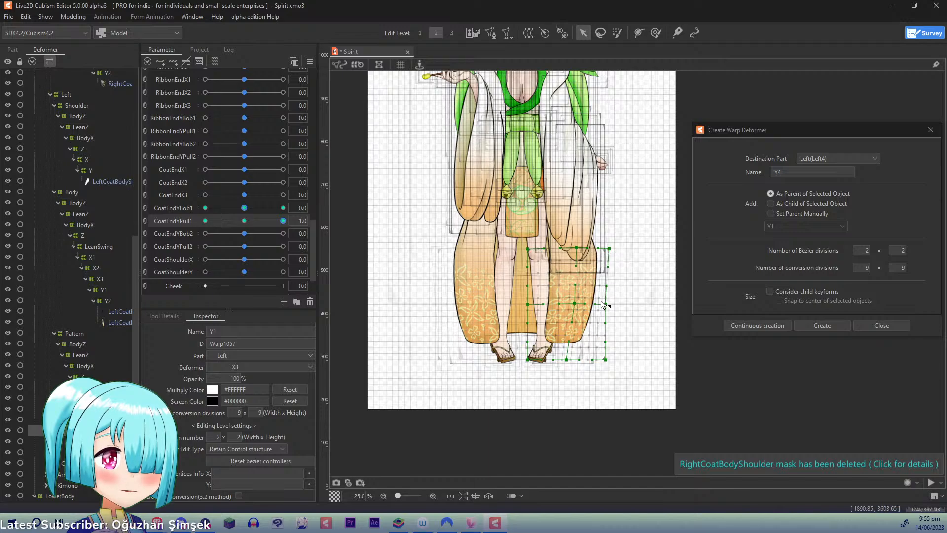
pyautogui.moveTo(606, 304); pyautogui.dragTo(607, 304)
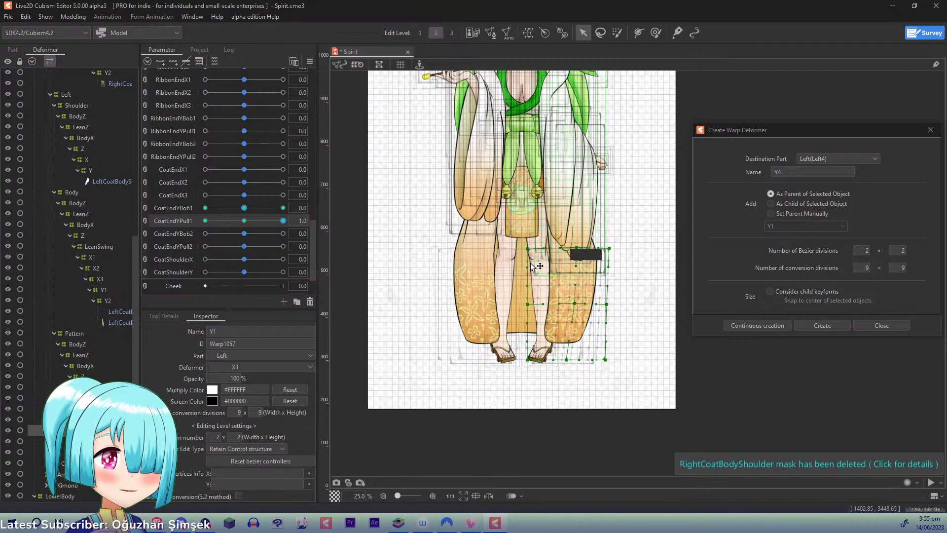
pyautogui.moveTo(529, 249); pyautogui.dragTo(531, 250)
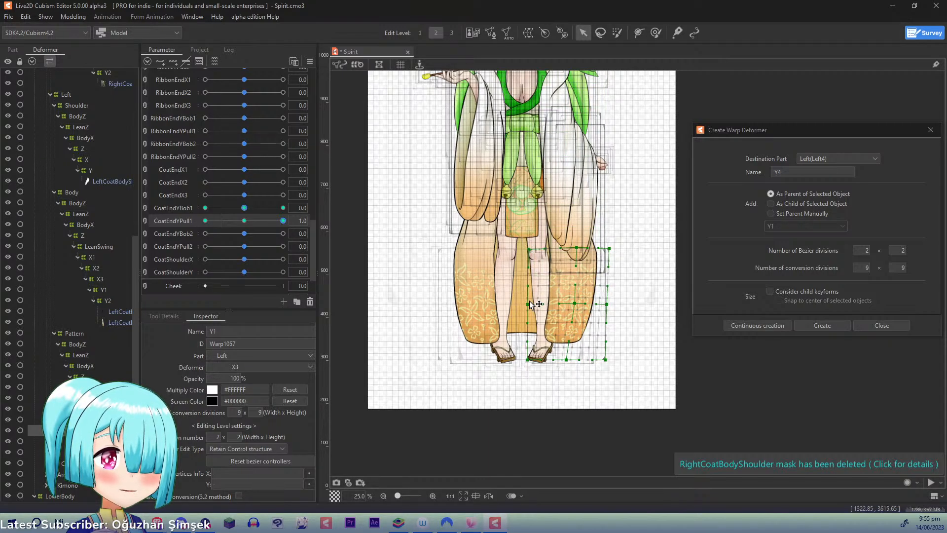
pyautogui.moveTo(529, 302); pyautogui.dragTo(533, 302)
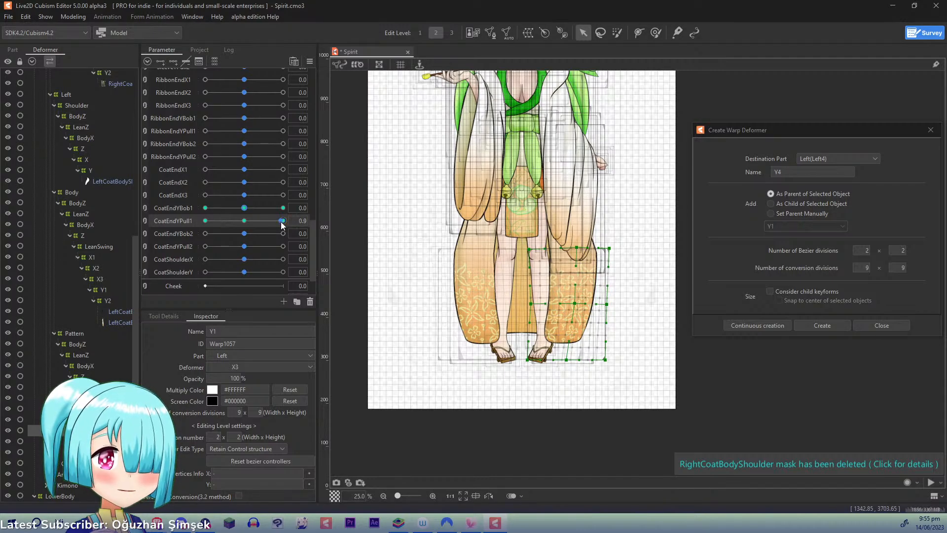
# - Set CoatEndYPull1 to -1.0, pull the pattern's Y1 warp points inward on both sides, and return the parameter to 0
pyautogui.moveTo(281, 223); pyautogui.dragTo(205, 221)
pyautogui.moveTo(565, 304); pyautogui.dragTo(523, 304)
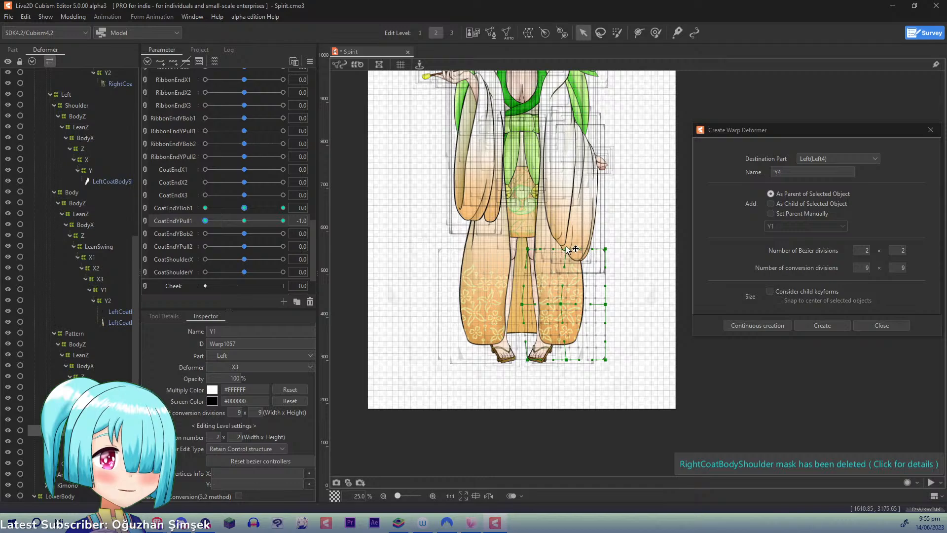
pyautogui.moveTo(527, 249); pyautogui.dragTo(518, 250)
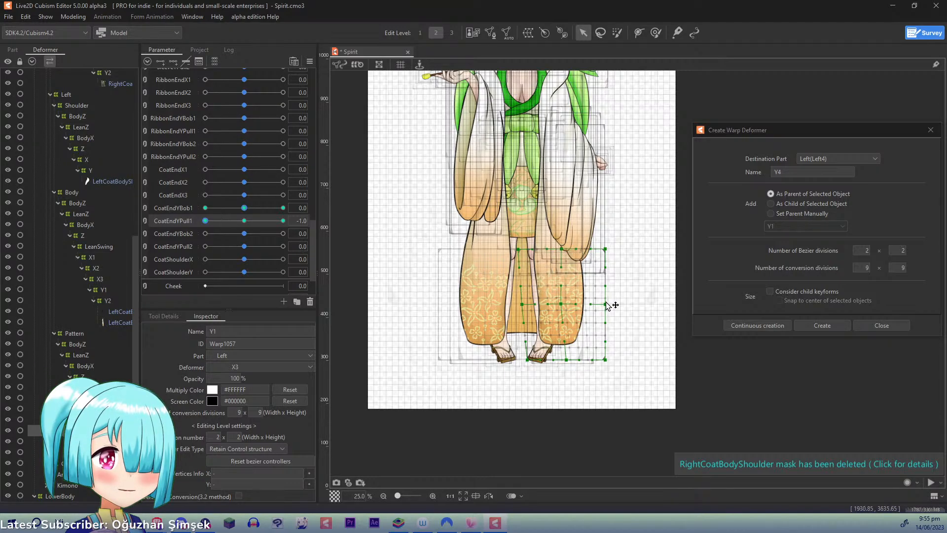
pyautogui.moveTo(606, 305); pyautogui.dragTo(602, 304)
pyautogui.moveTo(605, 249); pyautogui.dragTo(596, 248)
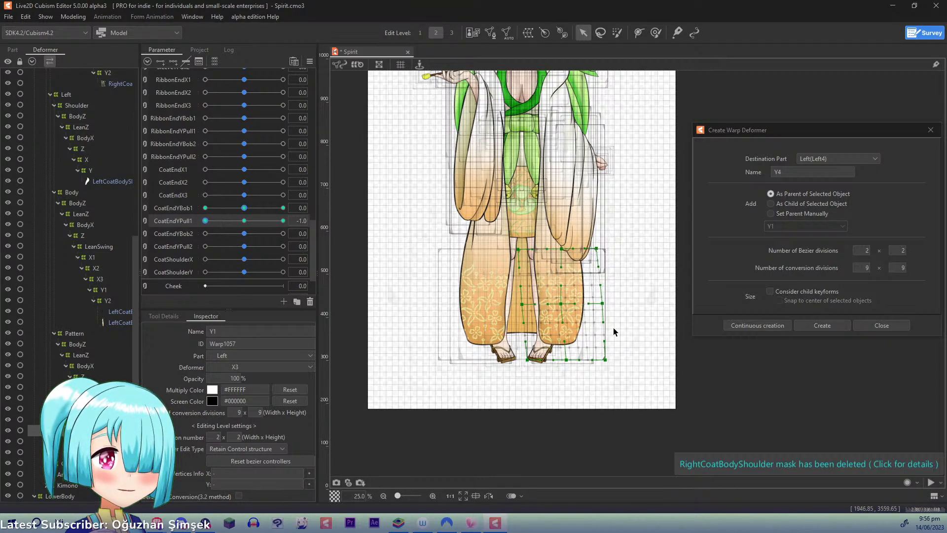
pyautogui.moveTo(606, 360); pyautogui.dragTo(602, 360)
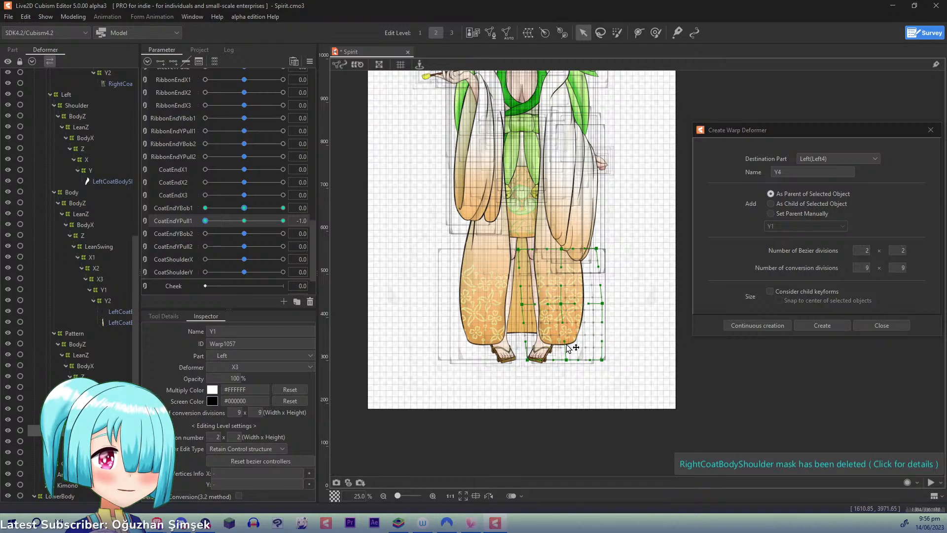
pyautogui.click(245, 221)
# - Select the left coat pattern's Y2 deformer and add three keys on CoatEndYPull2
pyautogui.click(108, 442)
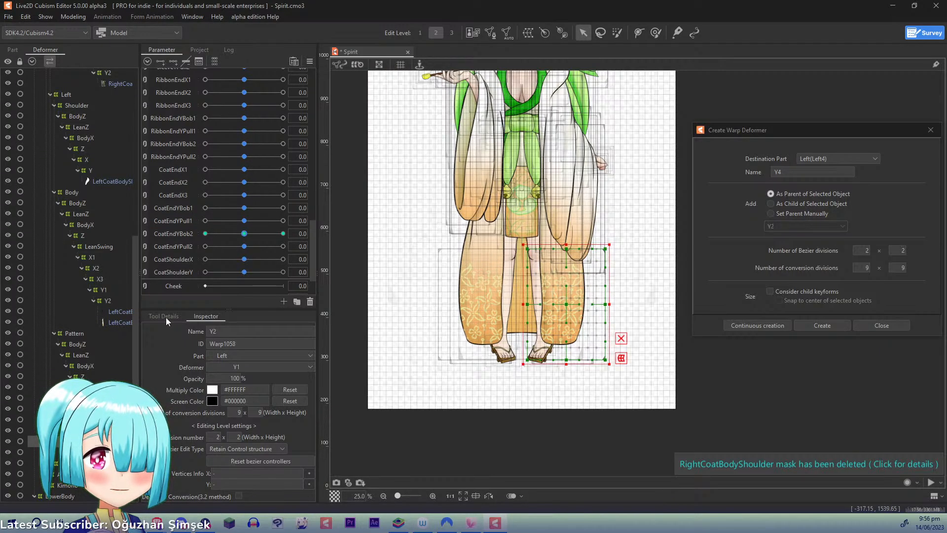
pyautogui.click(176, 245)
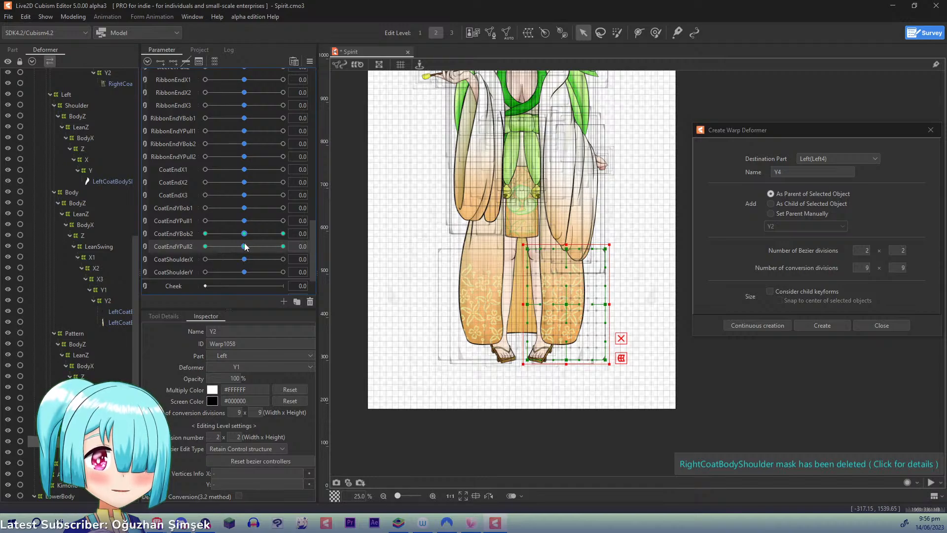
# - Set CoatEndYPull2 to 1.0 and shift the left coat pattern's Y2 warp points outward at the middle and lower edge to follow the coat
pyautogui.moveTo(245, 246); pyautogui.dragTo(324, 245)
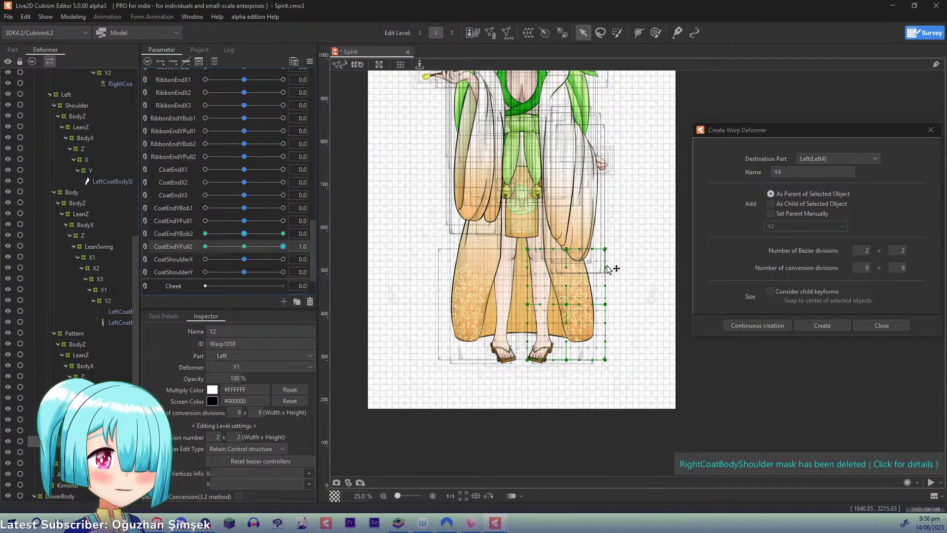
pyautogui.moveTo(566, 303); pyautogui.dragTo(611, 300)
pyautogui.moveTo(527, 304); pyautogui.dragTo(544, 301)
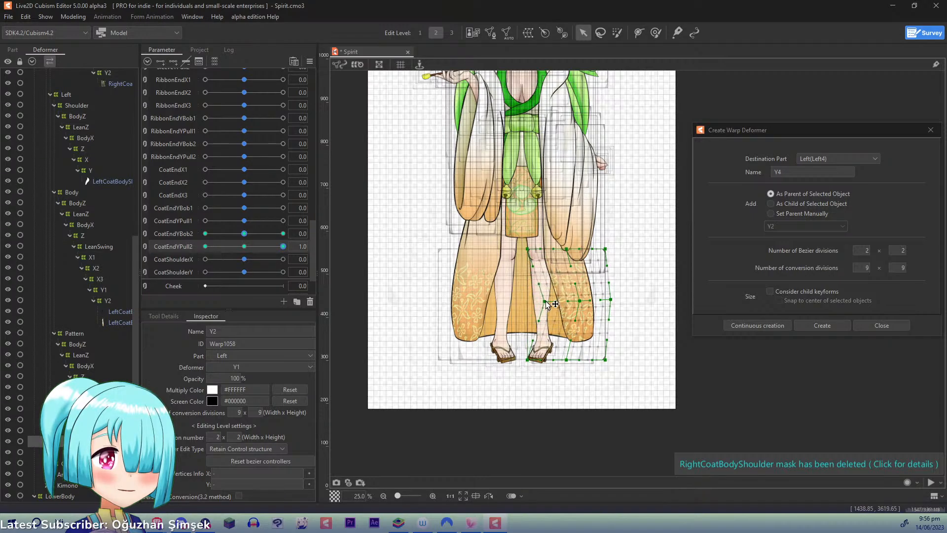
pyautogui.moveTo(566, 359); pyautogui.dragTo(586, 359)
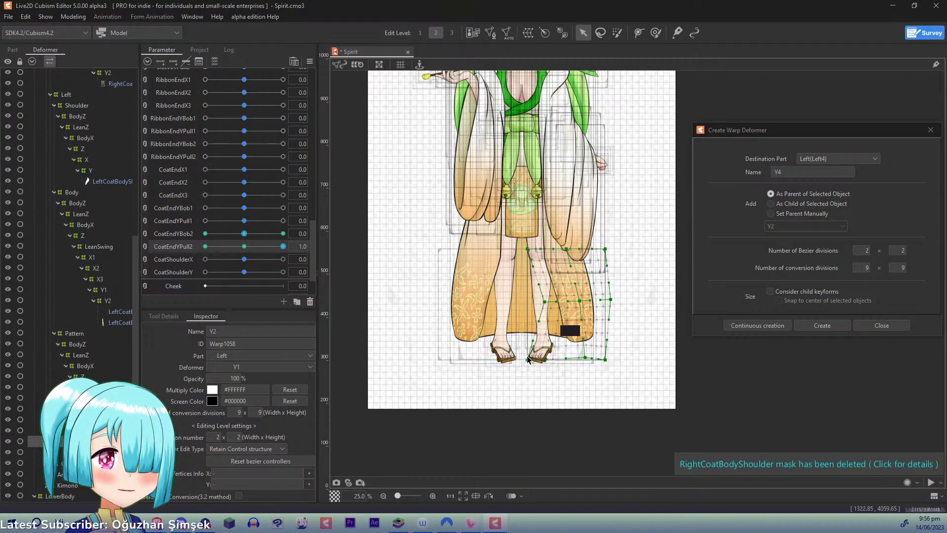
pyautogui.moveTo(528, 359); pyautogui.dragTo(559, 355)
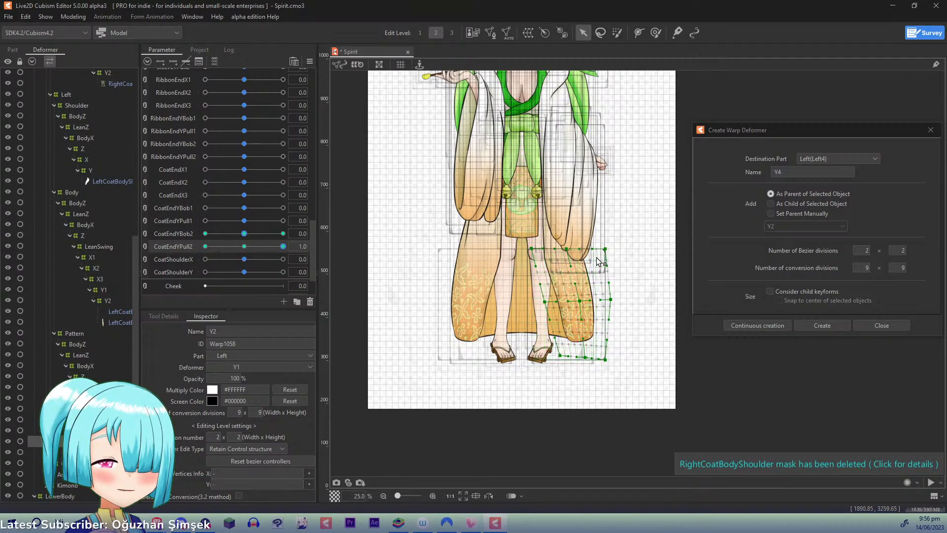
# - Set CoatEndYPull2 to -1.0, pull the pattern's middle and lower Y2 warp points inward, and return the parameter to 0
pyautogui.moveTo(284, 245); pyautogui.dragTo(186, 244)
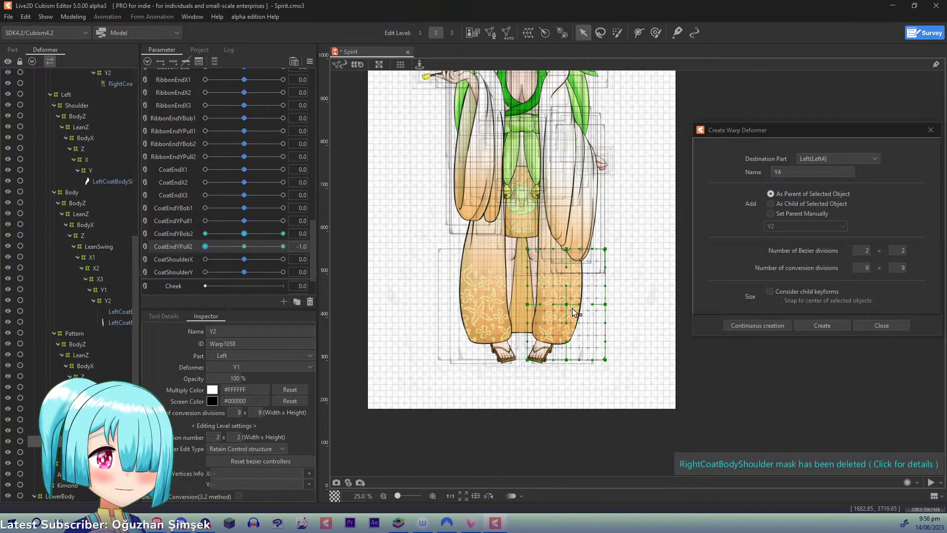
pyautogui.moveTo(565, 303); pyautogui.dragTo(562, 304)
pyautogui.moveTo(567, 360); pyautogui.dragTo(515, 356)
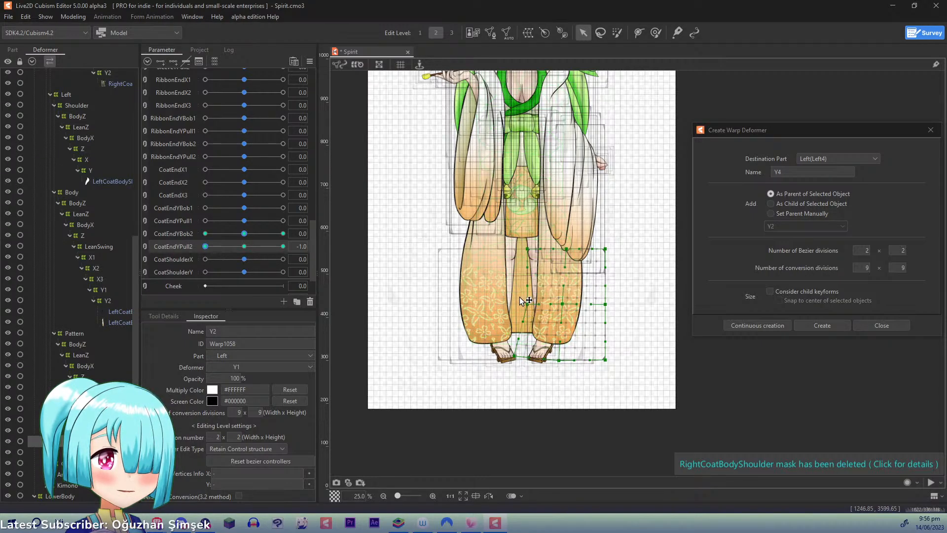
pyautogui.moveTo(527, 304); pyautogui.dragTo(522, 305)
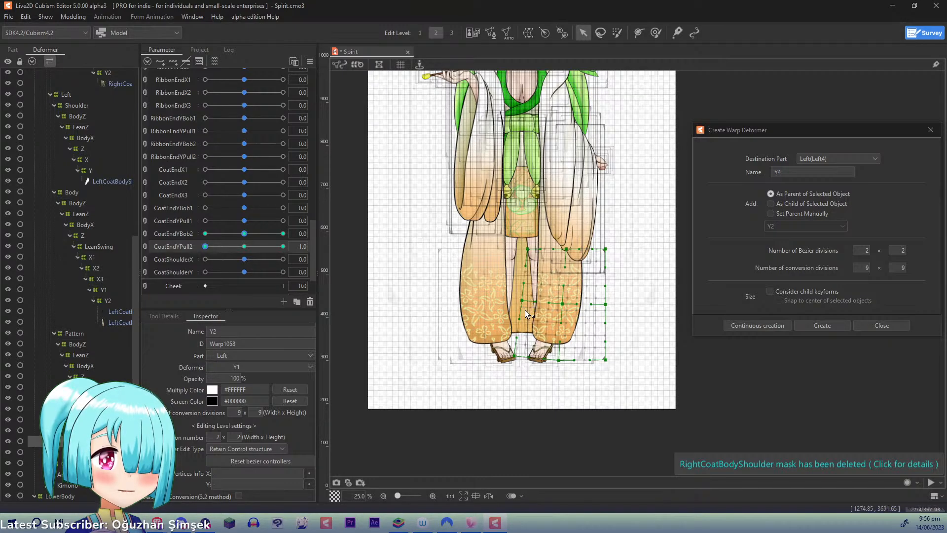
pyautogui.hotkey('ctrl', 'z')
pyautogui.hotkey('ctrl', 'z')
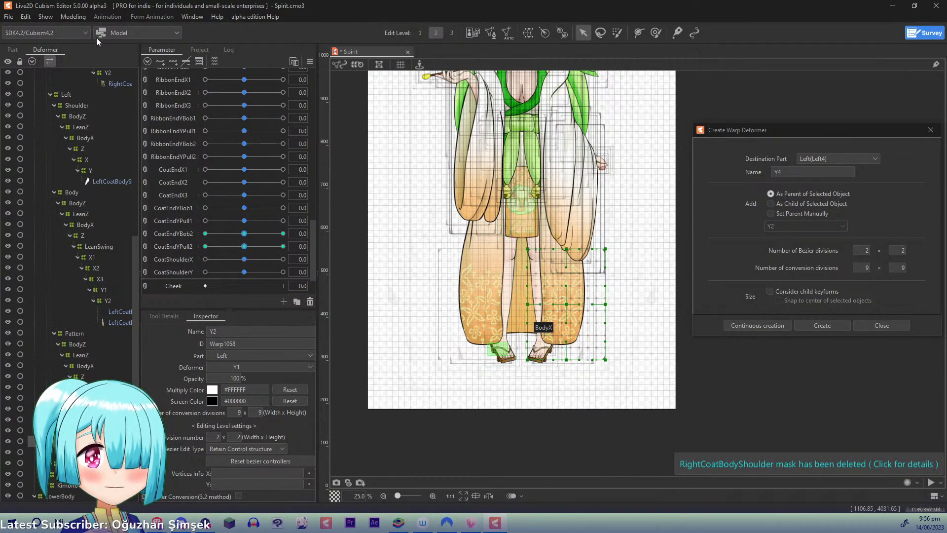
# - Select all deformers keyed on CoatEndYBob1 and synthesize the corners for CoatEndYBob1 and CoatEndYPull1
pyautogui.click(243, 208)
pyautogui.click(336, 207)
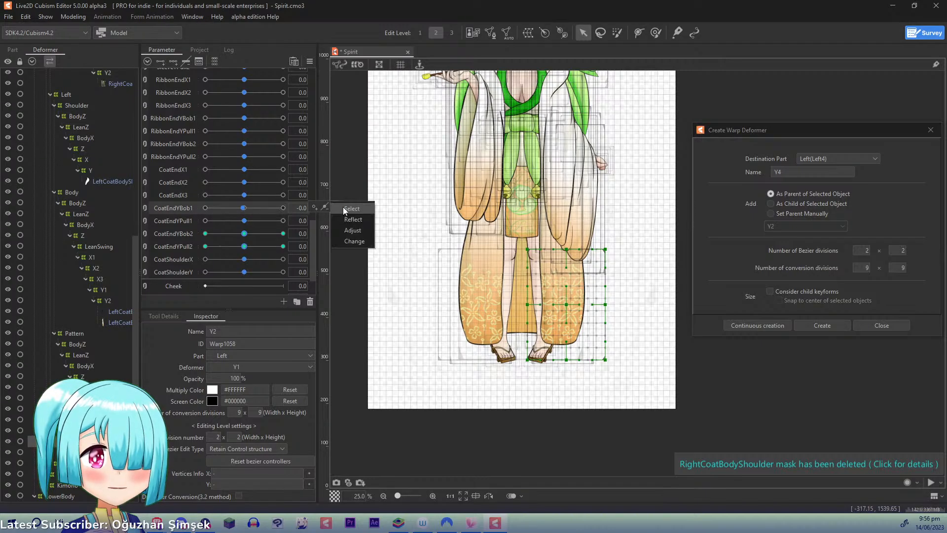
pyautogui.click(343, 207)
pyautogui.click(310, 62)
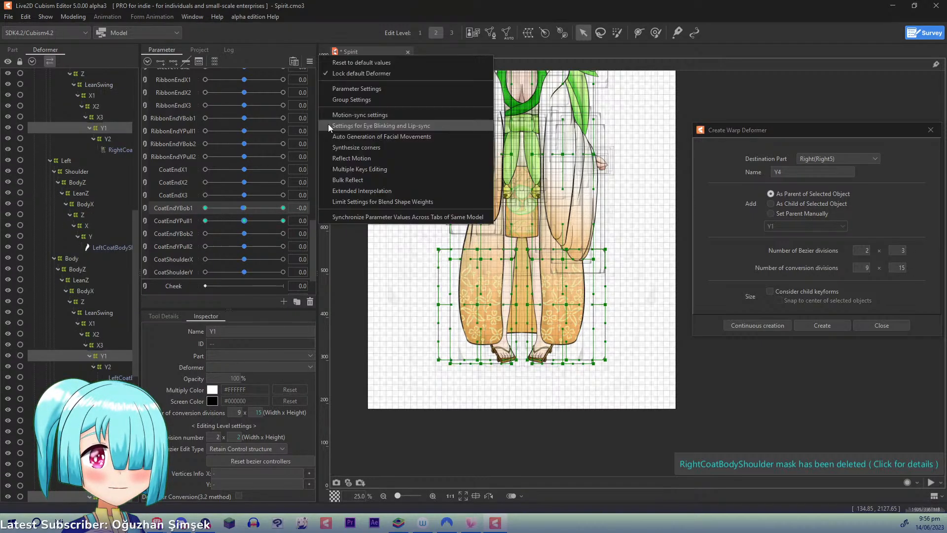
pyautogui.click(365, 145)
pyautogui.click(452, 353)
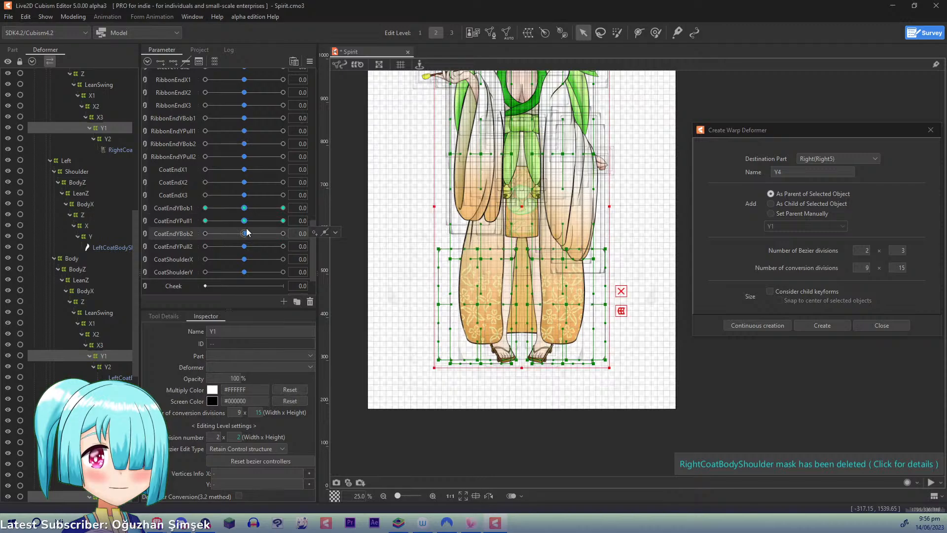
# - Select all deformers keyed on CoatEndYBob2 and synthesize all four corners for CoatEndYBob2 and CoatEndYPull2
pyautogui.click(336, 232)
pyautogui.click(350, 236)
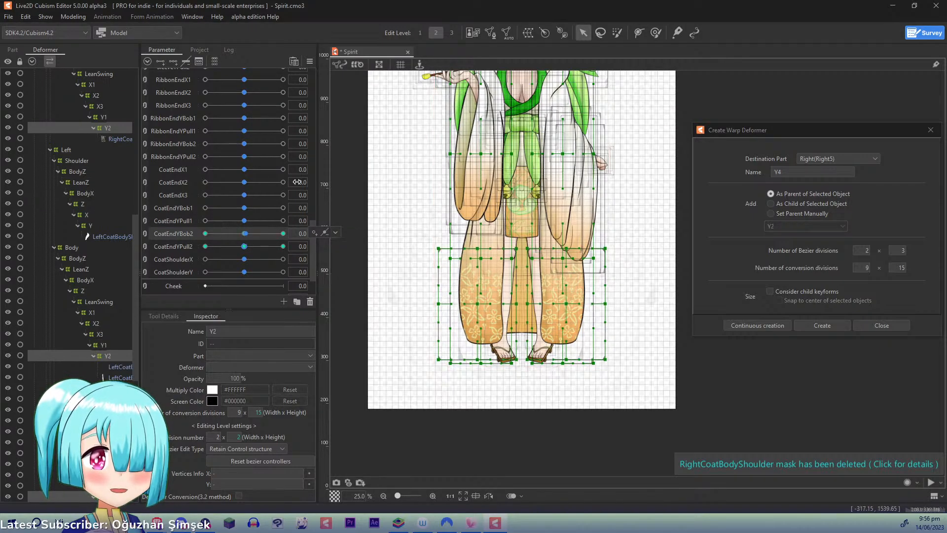
pyautogui.click(309, 62)
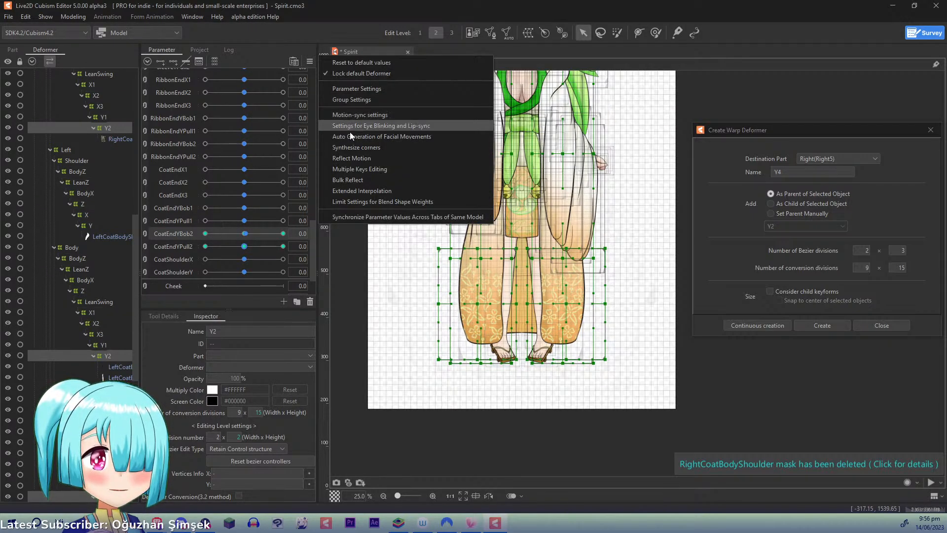
pyautogui.click(350, 148)
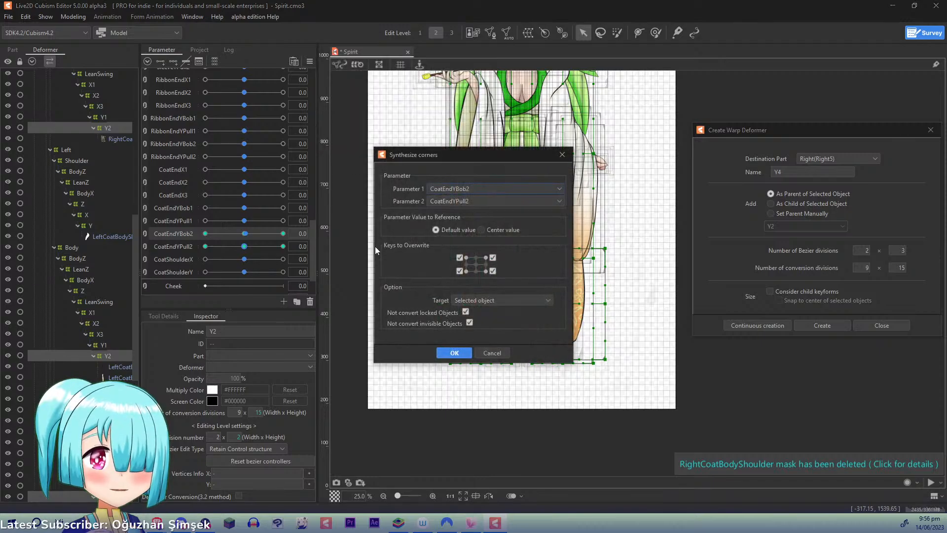
pyautogui.click(447, 354)
# - Open the Physics/Scene Blending settings and add a physics group named CoatY
pyautogui.click(73, 16)
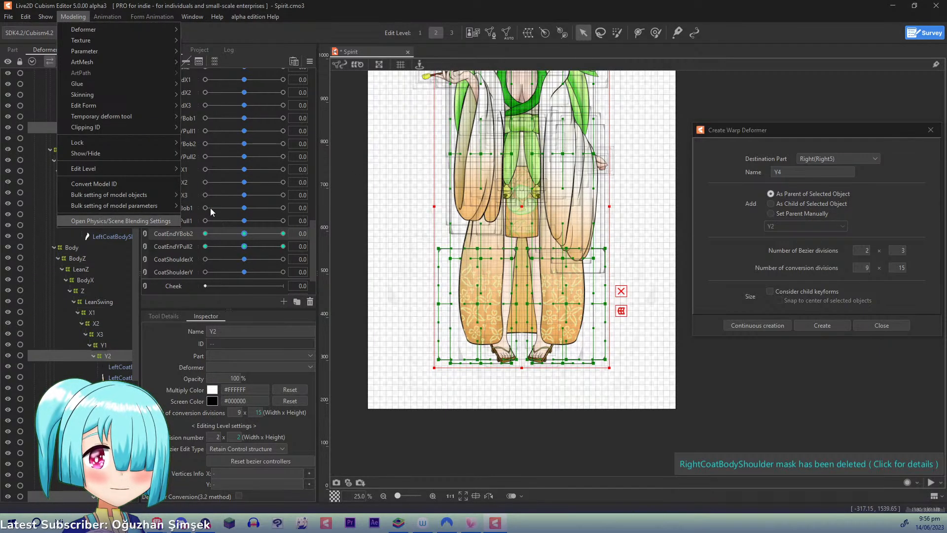
pyautogui.click(101, 220)
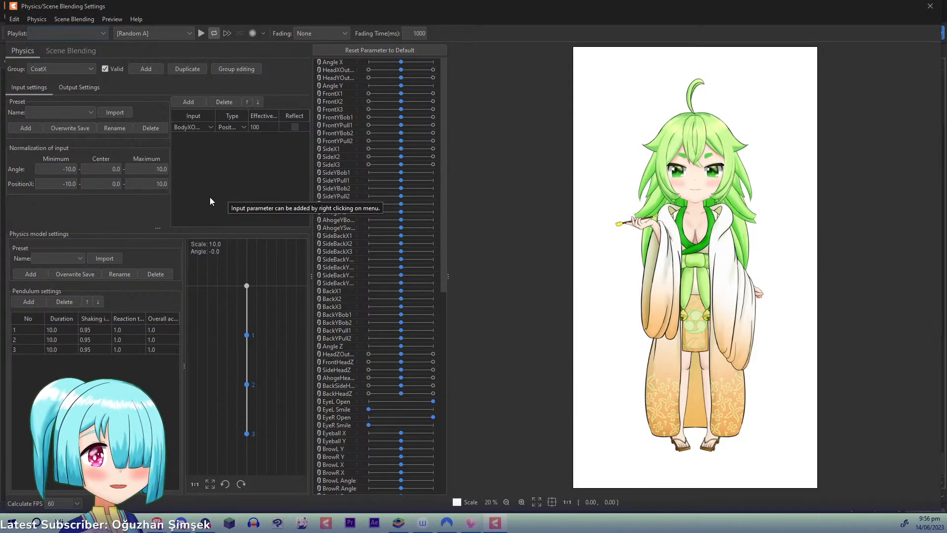
pyautogui.click(146, 69)
pyautogui.write('CoatY')
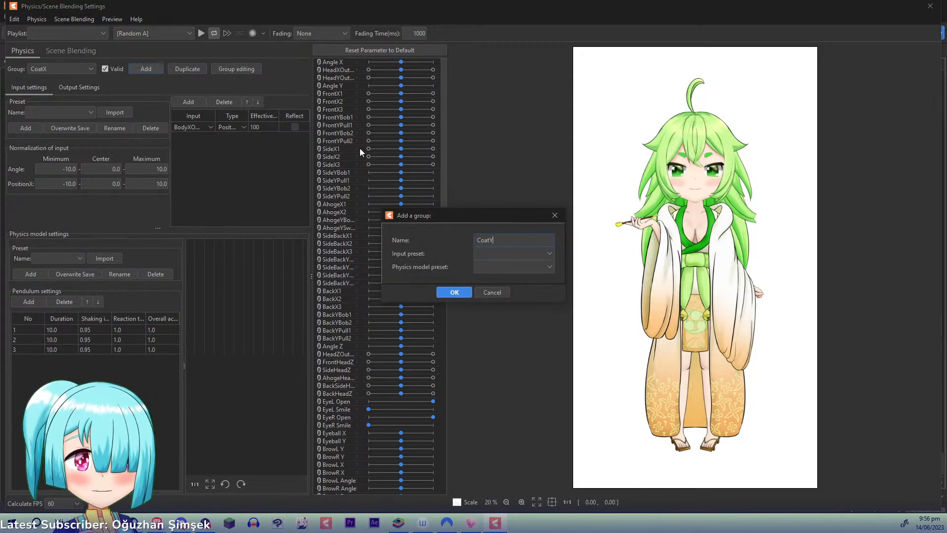
pyautogui.click(454, 292)
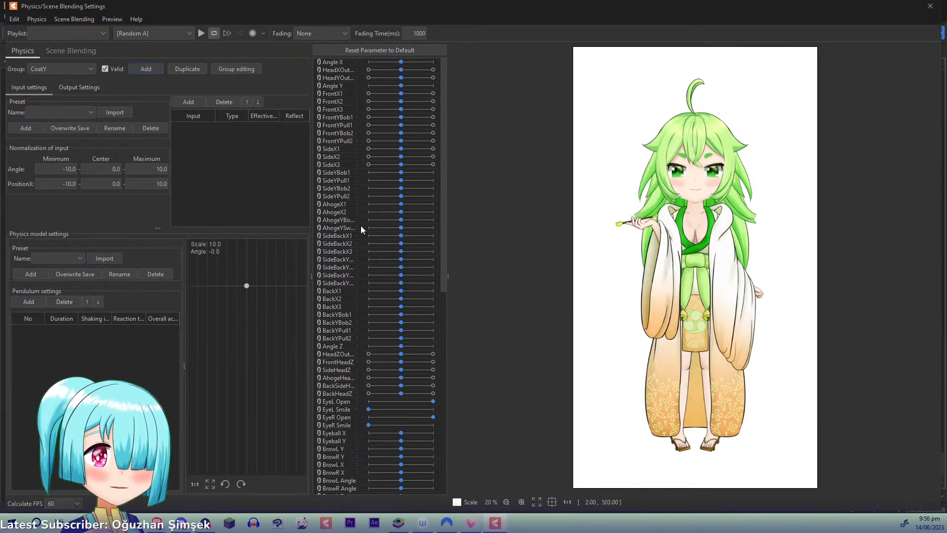
# - Add BodyYOutput as the CoatY group's input with effectiveness 100, and add two pendulums
pyautogui.click(194, 103)
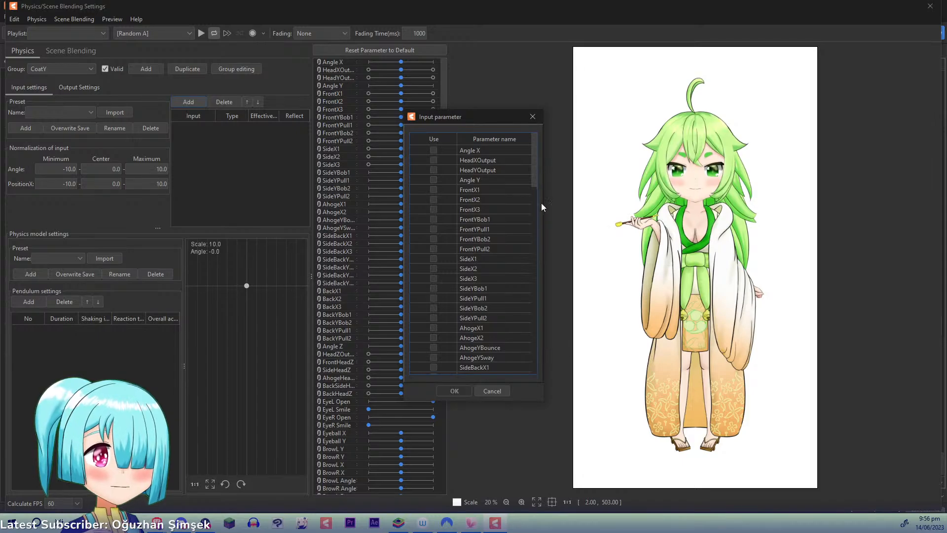
pyautogui.moveTo(541, 172); pyautogui.dragTo(541, 312)
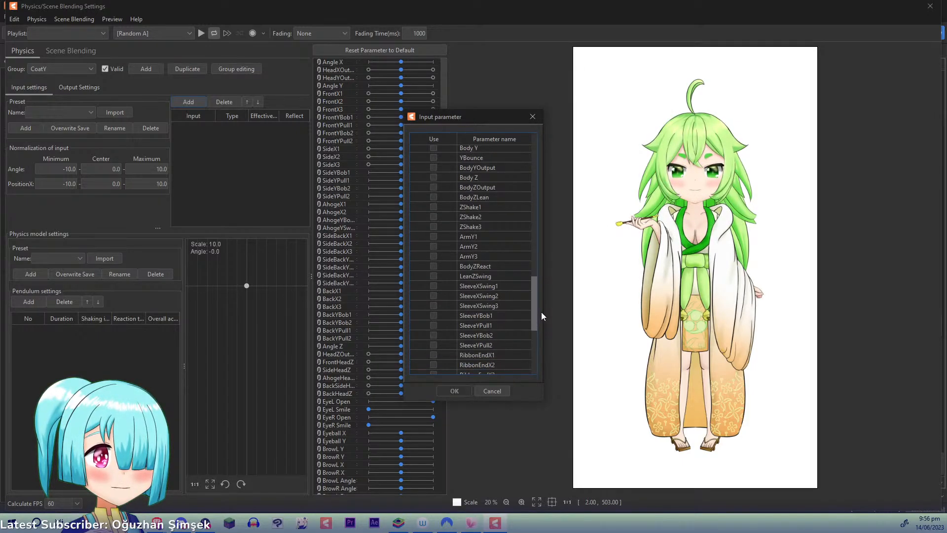
pyautogui.click(434, 167)
pyautogui.click(454, 390)
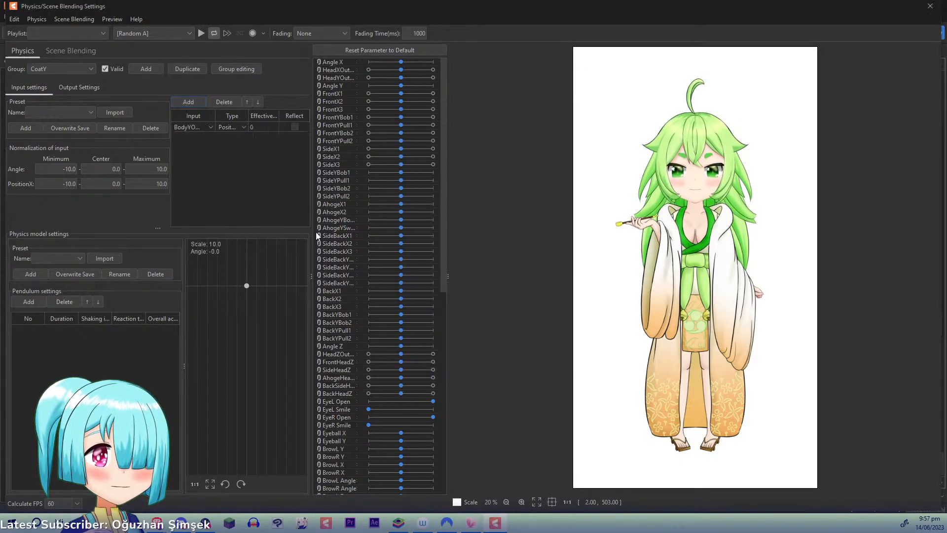
pyautogui.moveTo(256, 129); pyautogui.dragTo(397, 132)
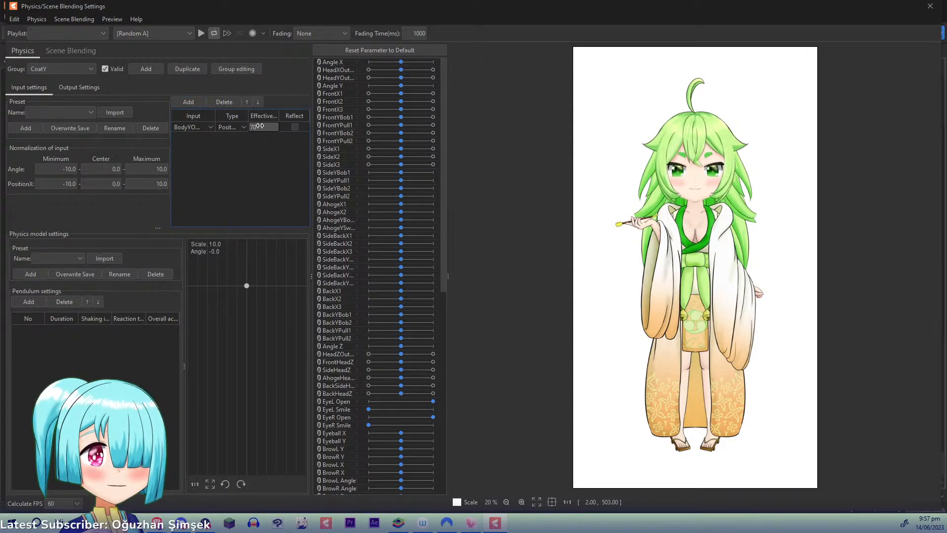
pyautogui.moveTo(260, 126); pyautogui.dragTo(321, 130)
pyautogui.click(28, 301)
pyautogui.click(28, 301)
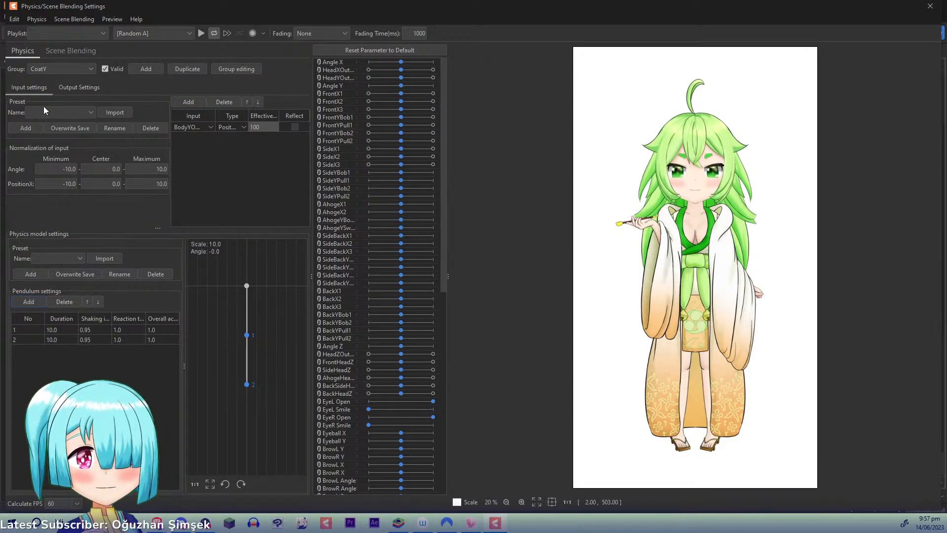
# - Add CoatEndYBob1, CoatEndYPull1, CoatEndYBob2 and CoatEndYPull2 as output parameters of the CoatY group
pyautogui.click(74, 88)
pyautogui.click(24, 101)
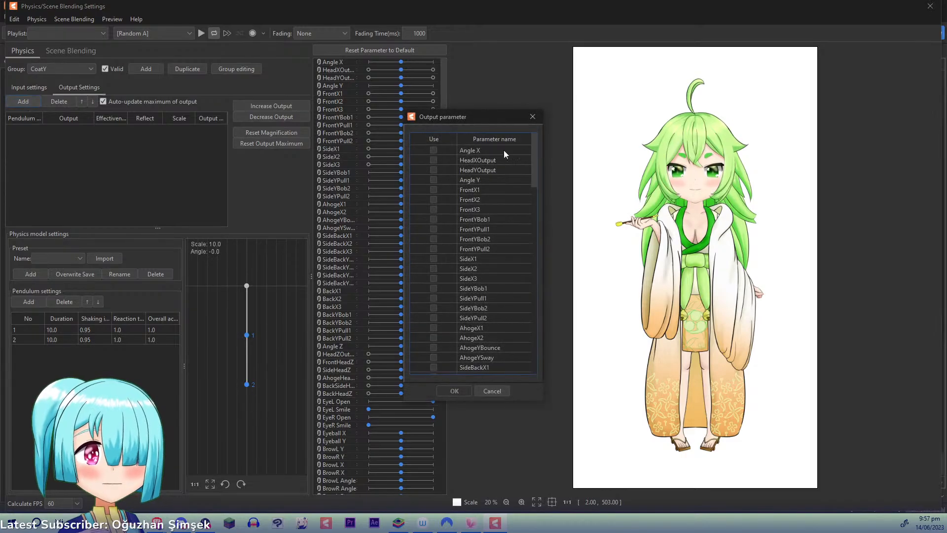
pyautogui.moveTo(540, 146); pyautogui.dragTo(445, 324)
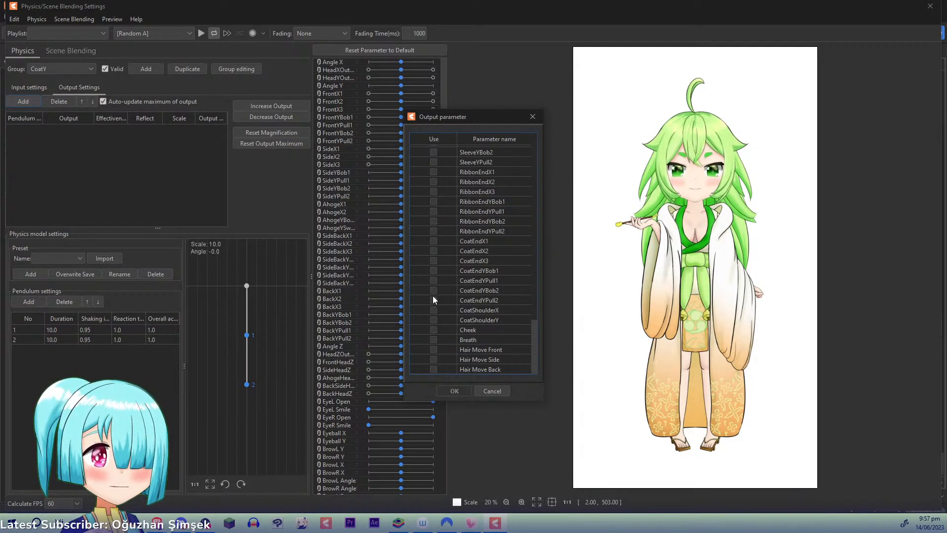
pyautogui.click(433, 271)
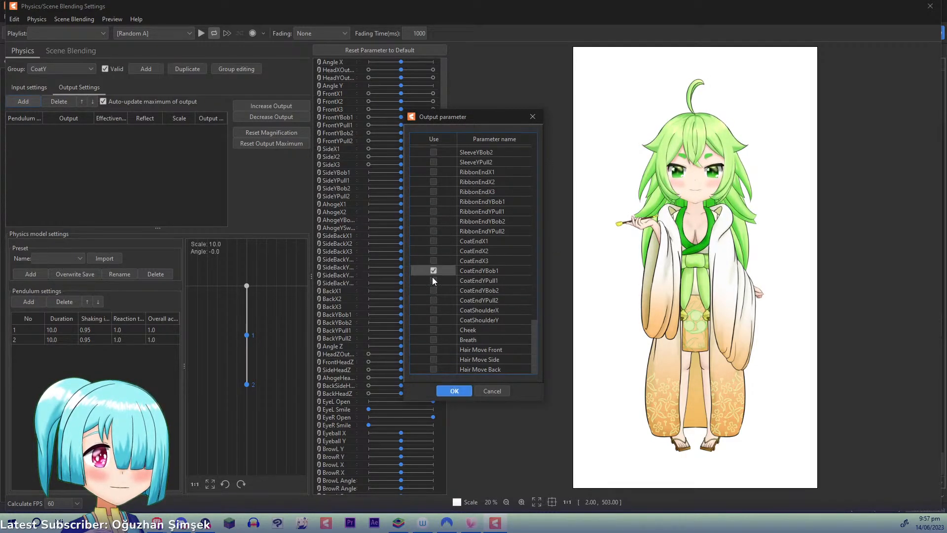
pyautogui.click(453, 391)
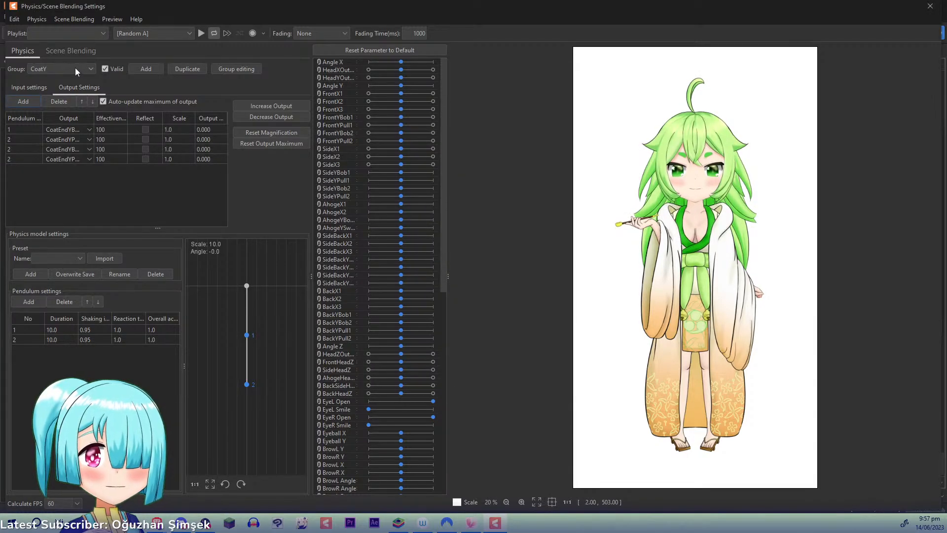
# - Add another physics group named CoatShoulderX
pyautogui.click(157, 68)
pyautogui.write('C')
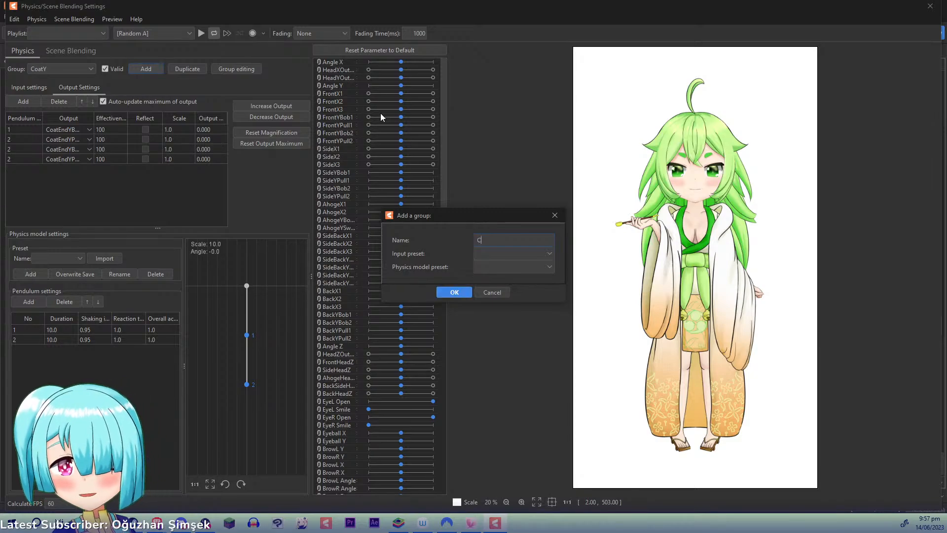
pyautogui.write('oatShoulder')
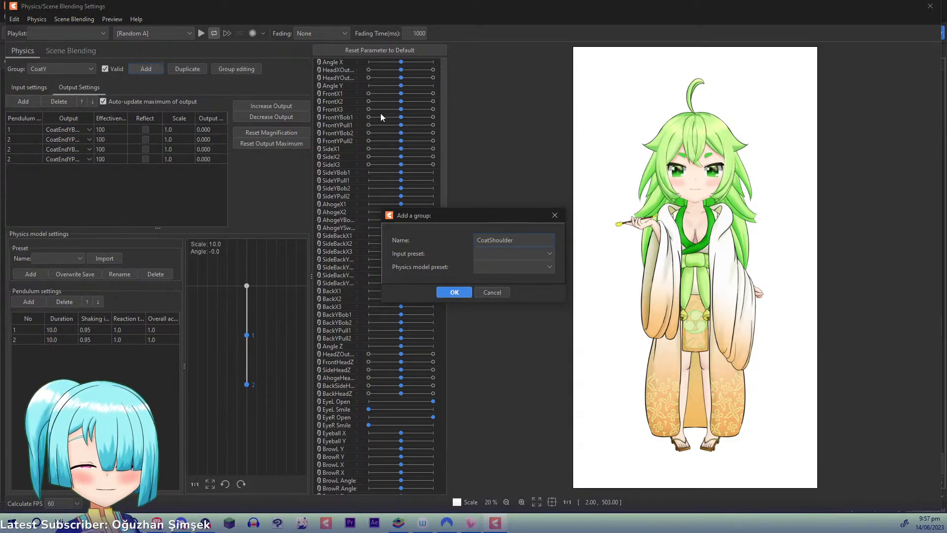
pyautogui.write('X')
pyautogui.click(454, 292)
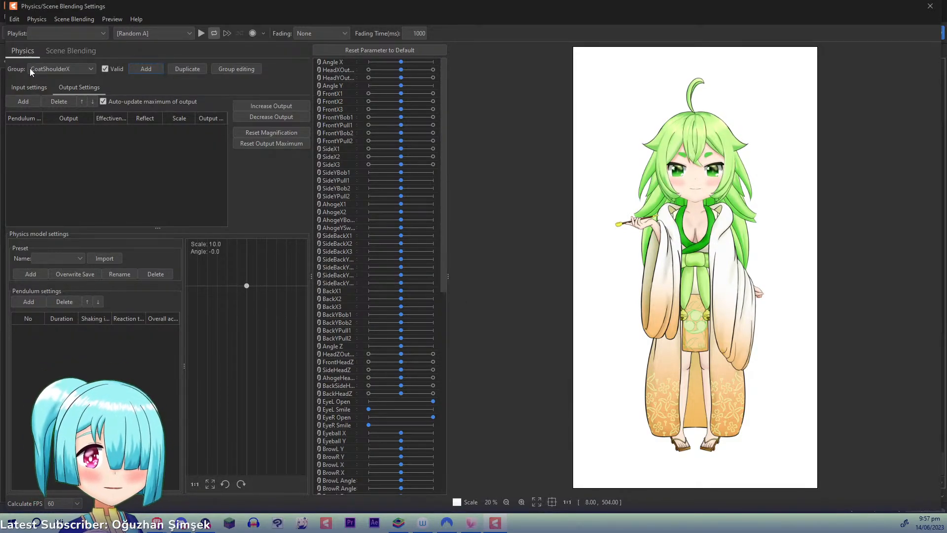
# - Add BodyXOutput as the CoatShoulderX group's position input with effectiveness 100
pyautogui.click(29, 87)
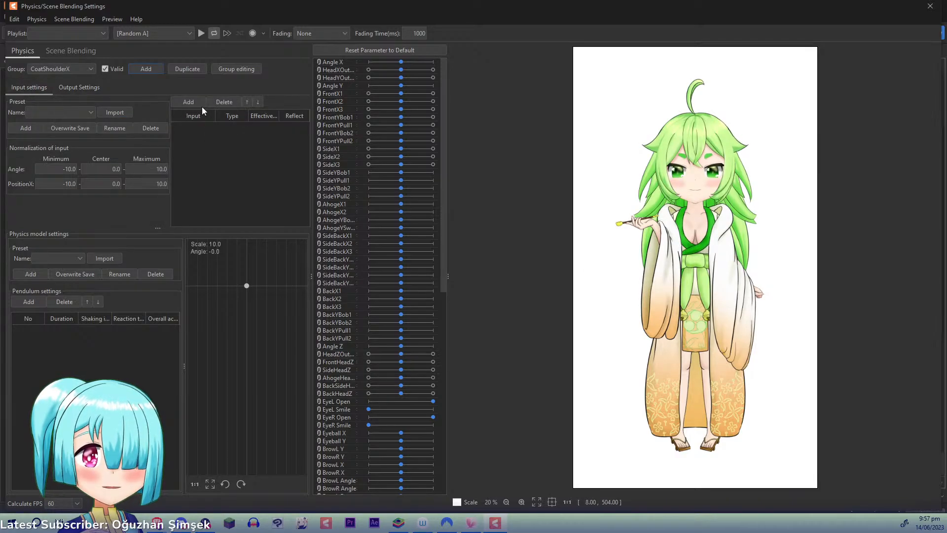
pyautogui.click(188, 102)
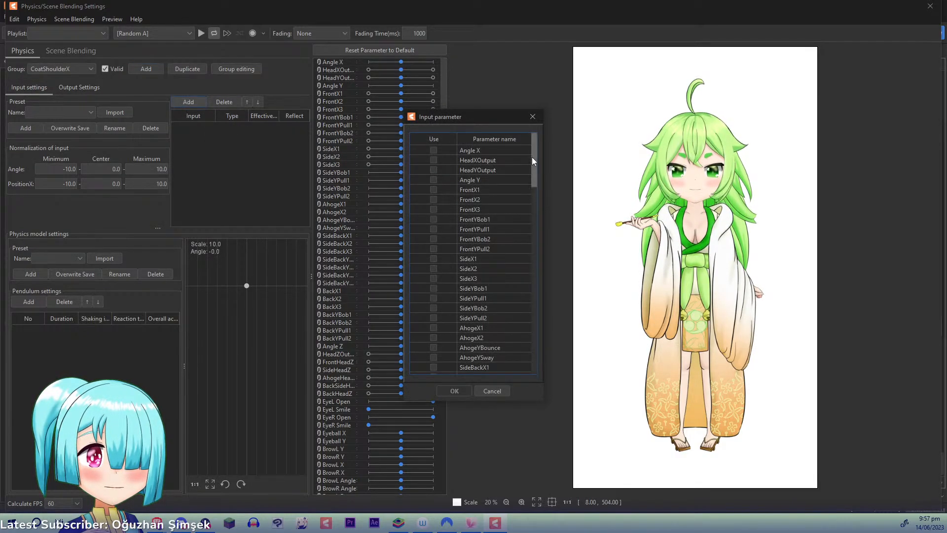
pyautogui.moveTo(533, 157); pyautogui.dragTo(537, 286)
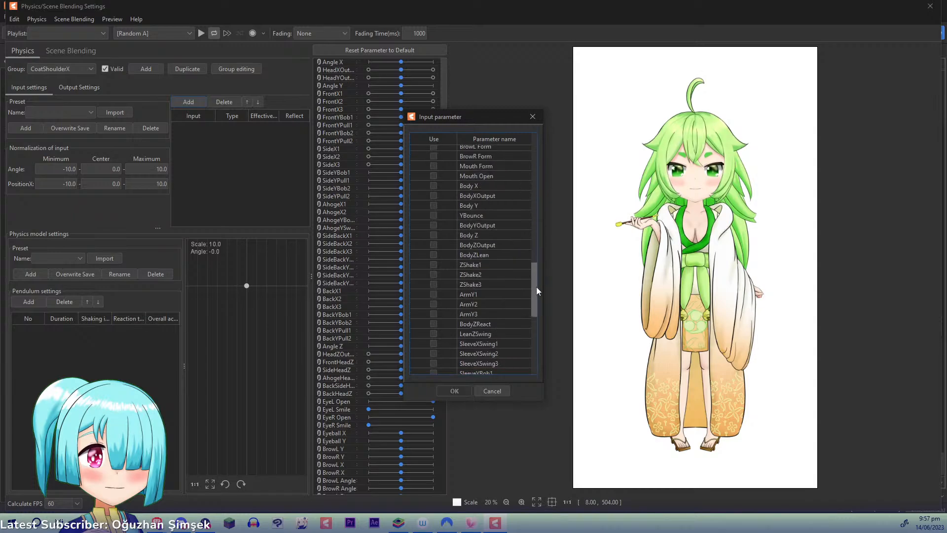
pyautogui.click(433, 196)
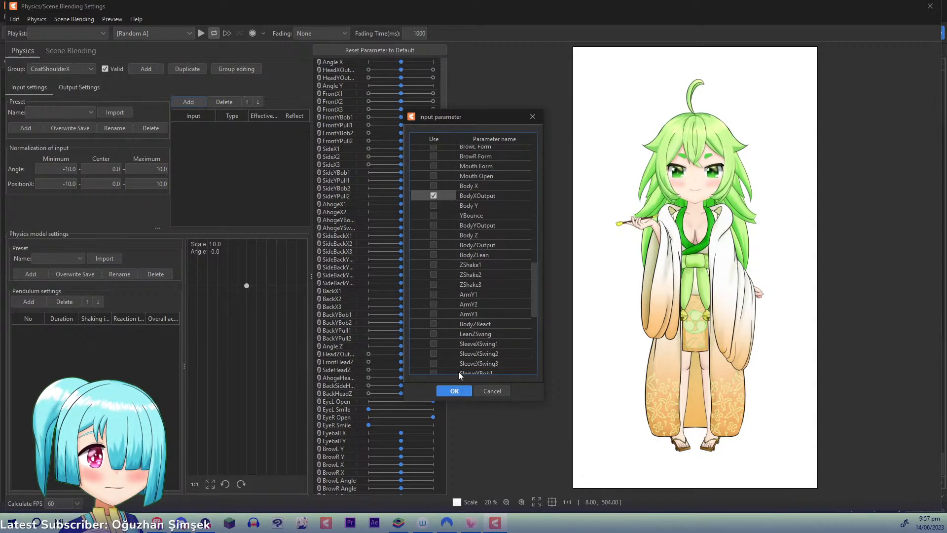
pyautogui.click(454, 391)
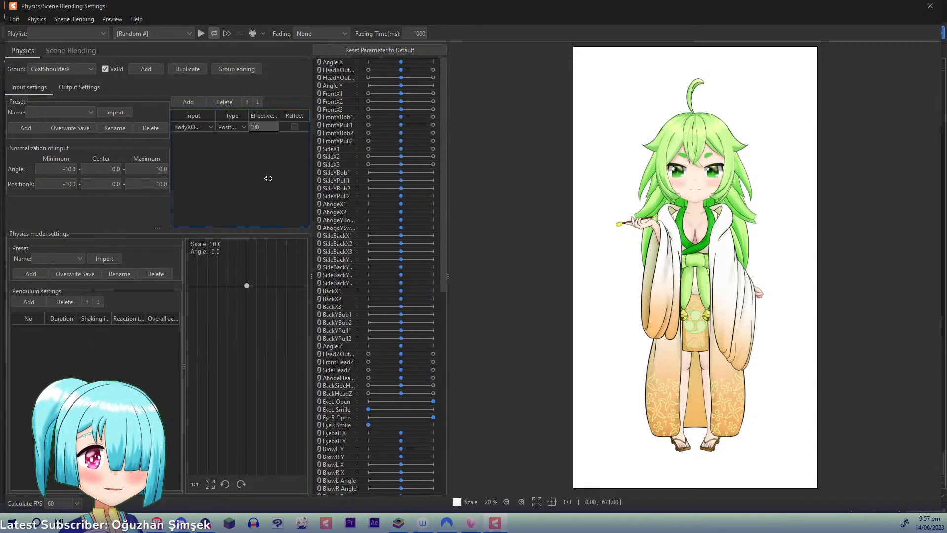
# - Add one pendulum to the CoatShoulderX group and CoatShoulderX as its output parameter
pyautogui.click(40, 299)
pyautogui.click(61, 88)
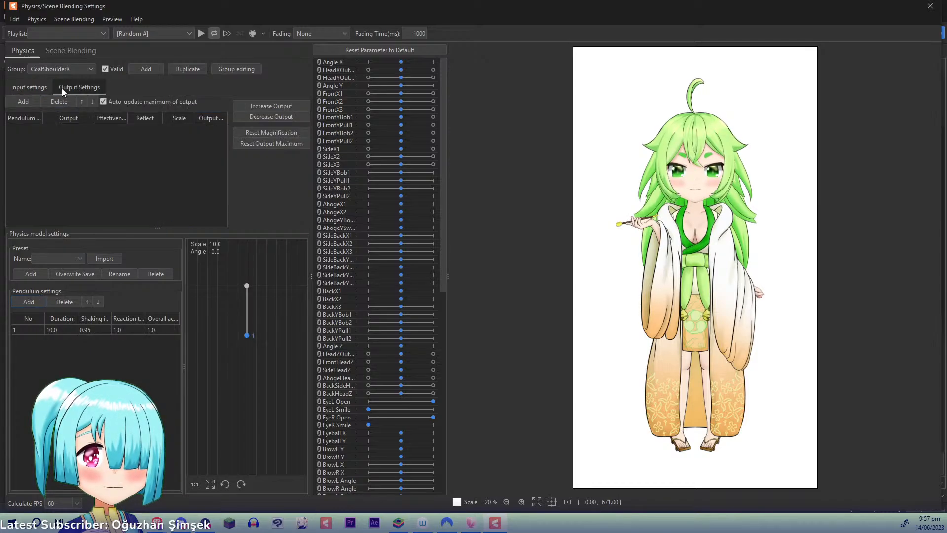
pyautogui.click(31, 102)
pyautogui.moveTo(537, 163); pyautogui.dragTo(457, 327)
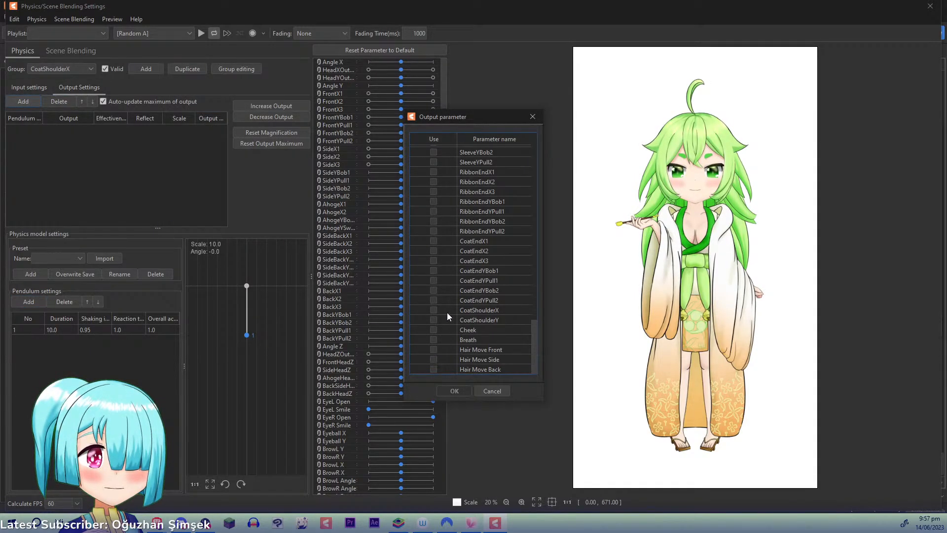
pyautogui.click(454, 391)
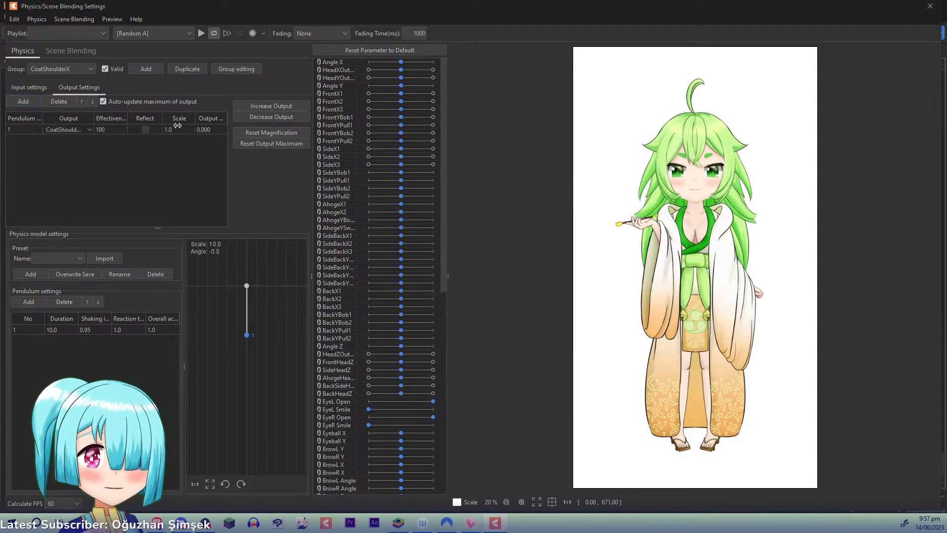
# - Duplicate the CoatShoulderX physics group under the name CoatShoulderY
pyautogui.click(188, 70)
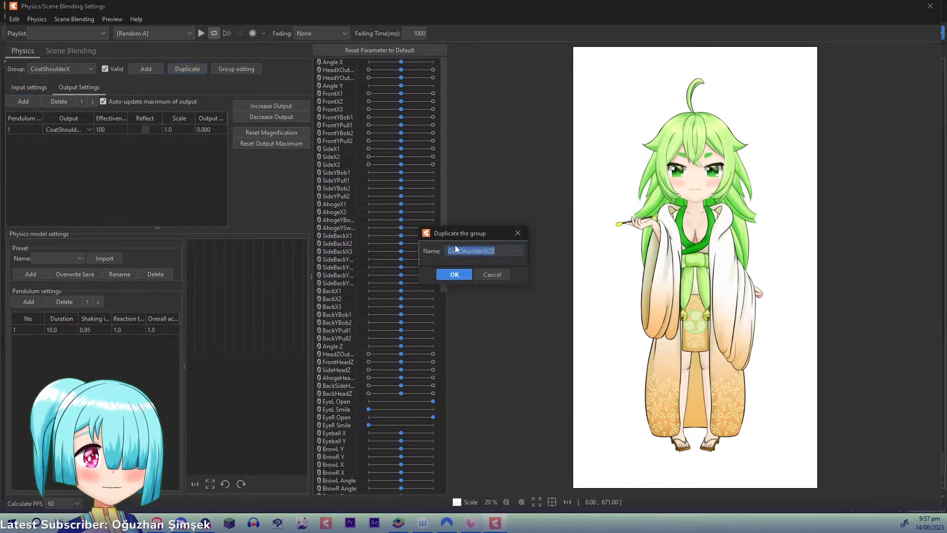
pyautogui.press('Right')
pyautogui.press('BackSpace')
pyautogui.press('BackSpace')
pyautogui.press('BackSpace')
pyautogui.press('BackSpace')
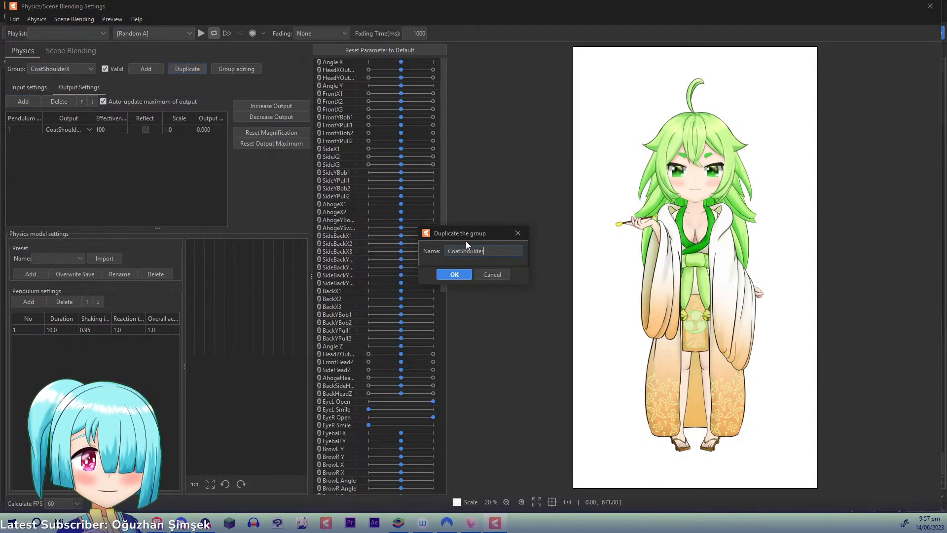
pyautogui.write('Y')
pyautogui.press('Return')
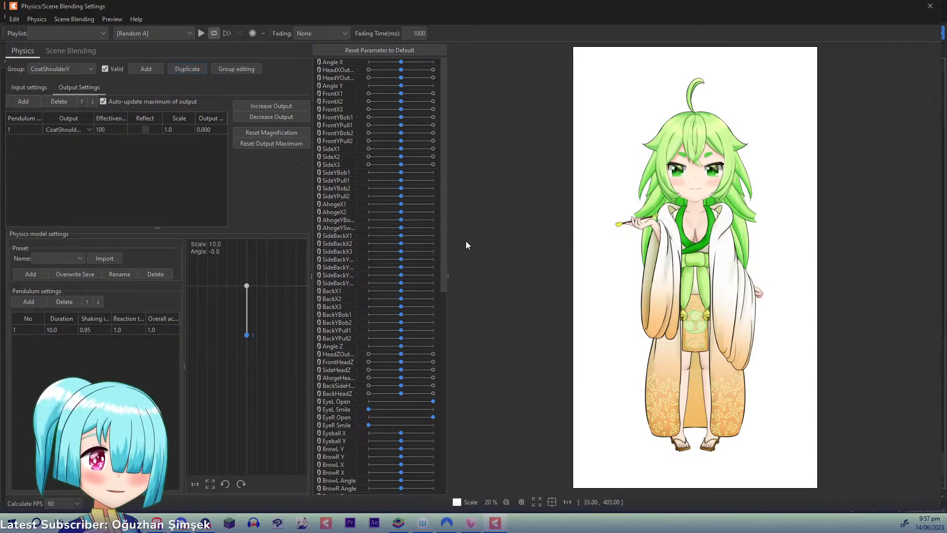
# - Change the output parameter of the CoatShoulderY group to CoatShoulderY
pyautogui.click(89, 131)
pyautogui.click(101, 150)
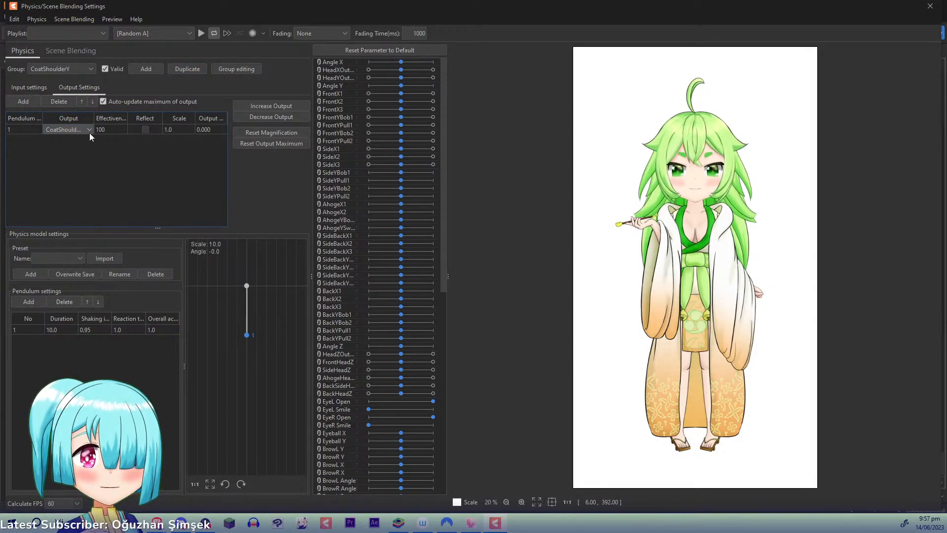
pyautogui.click(90, 131)
pyautogui.scroll(-10, 98, 217)
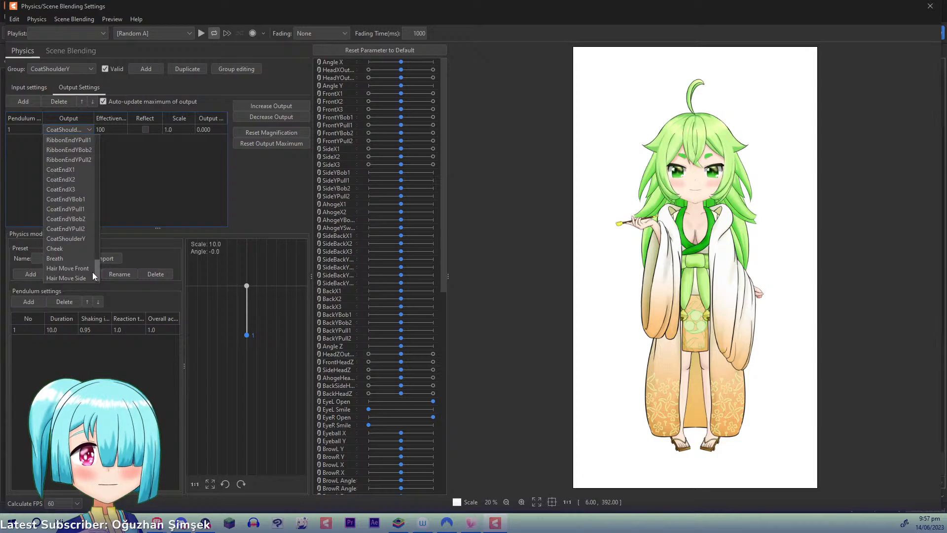
pyautogui.click(47, 239)
# - Change the CoatShoulderY group's input to BodyYOutput and test the physics on the preview model
pyautogui.click(43, 87)
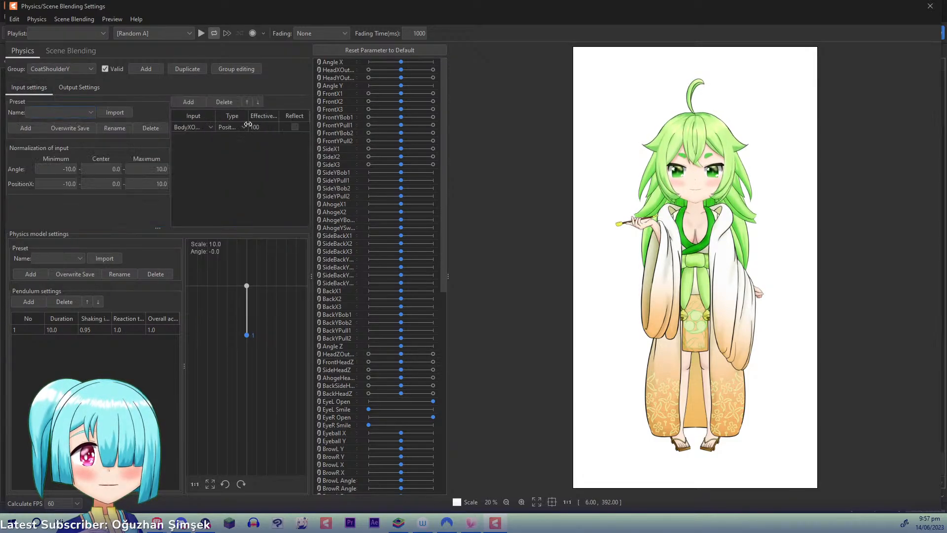
pyautogui.click(210, 127)
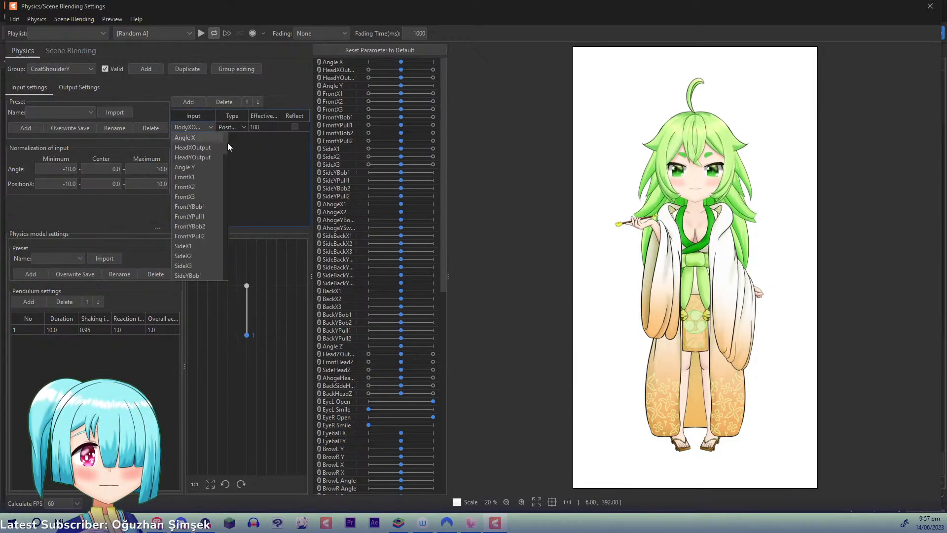
pyautogui.moveTo(227, 143); pyautogui.dragTo(221, 226)
pyautogui.click(208, 162)
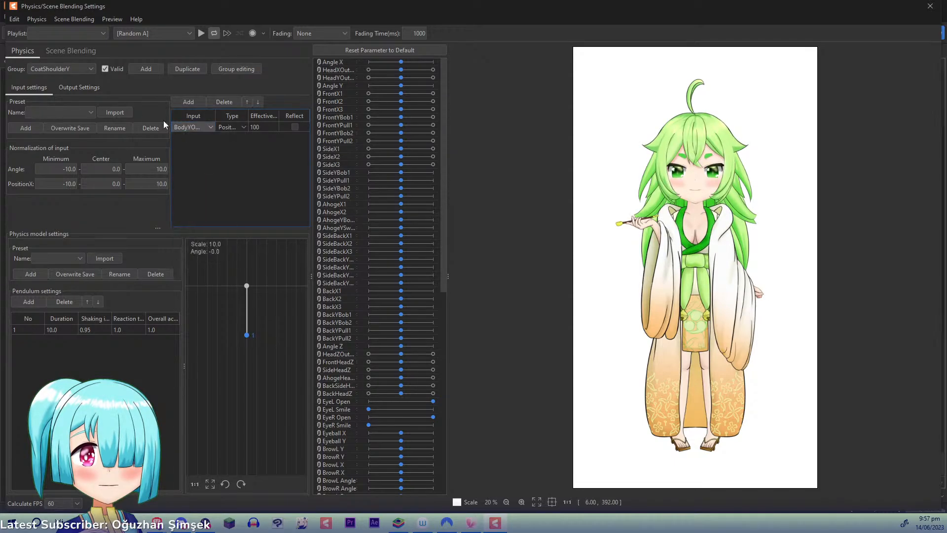
pyautogui.moveTo(664, 208); pyautogui.dragTo(713, 316)
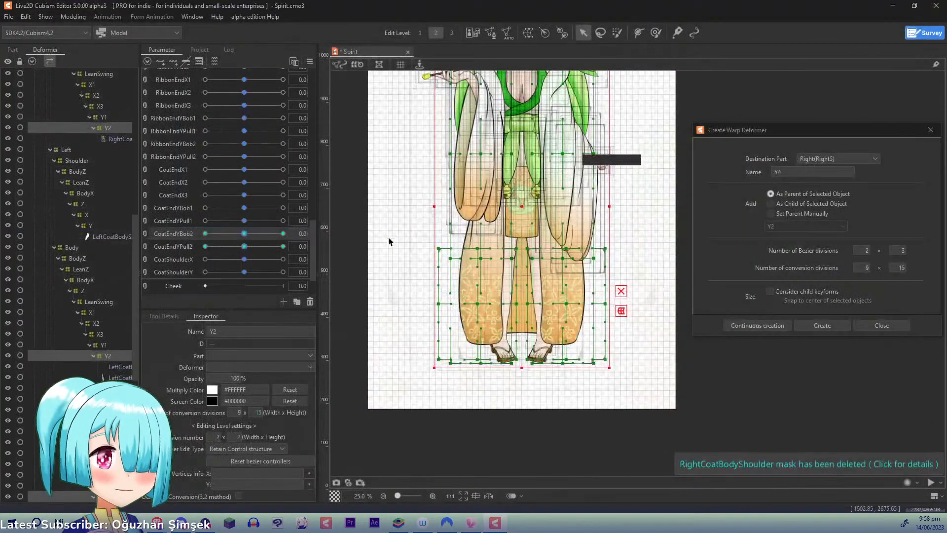
# - Create a warp deformer named X as parent of the KimonoCoatShouldersBack mesh, inside Z of the coat's Center Shoulder hierarchy
pyautogui.moveTo(580, 224); pyautogui.dragTo(581, 247)
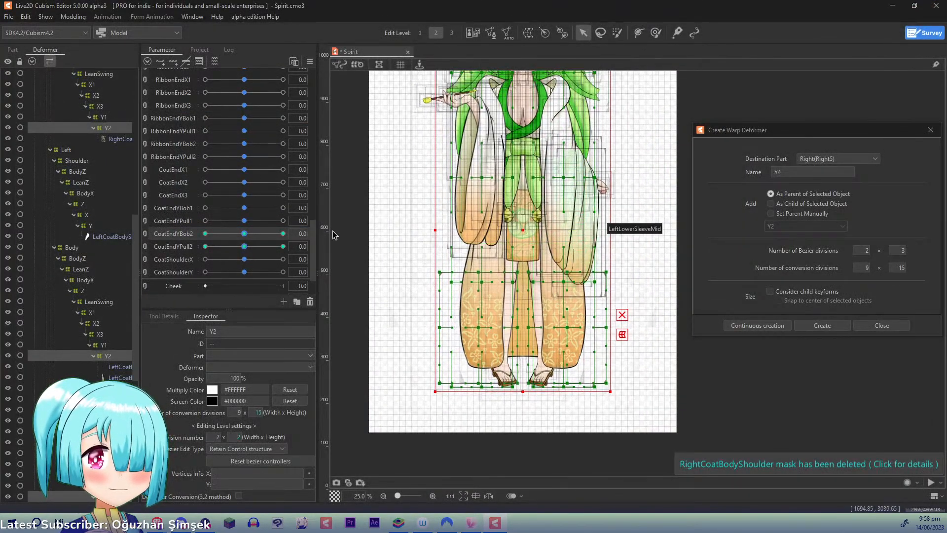
pyautogui.moveTo(135, 253); pyautogui.dragTo(142, 345)
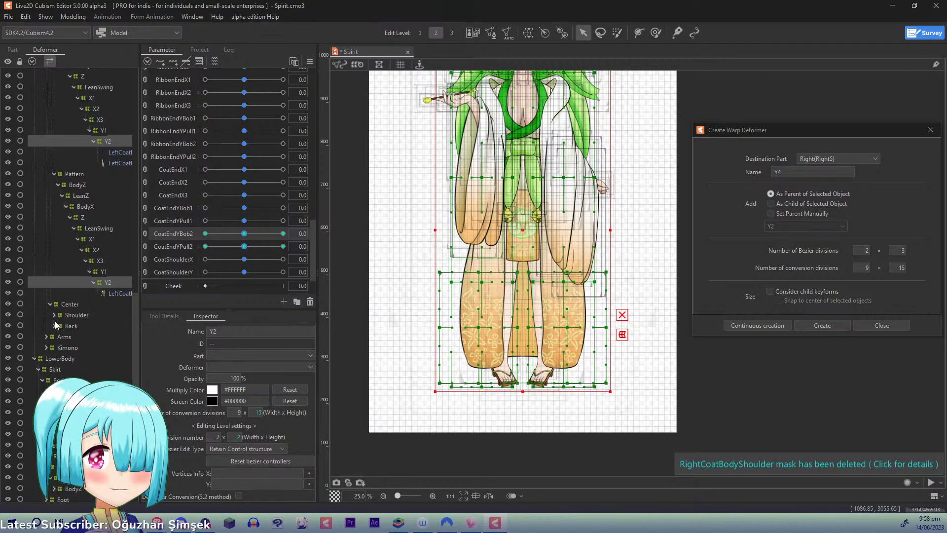
pyautogui.click(60, 327)
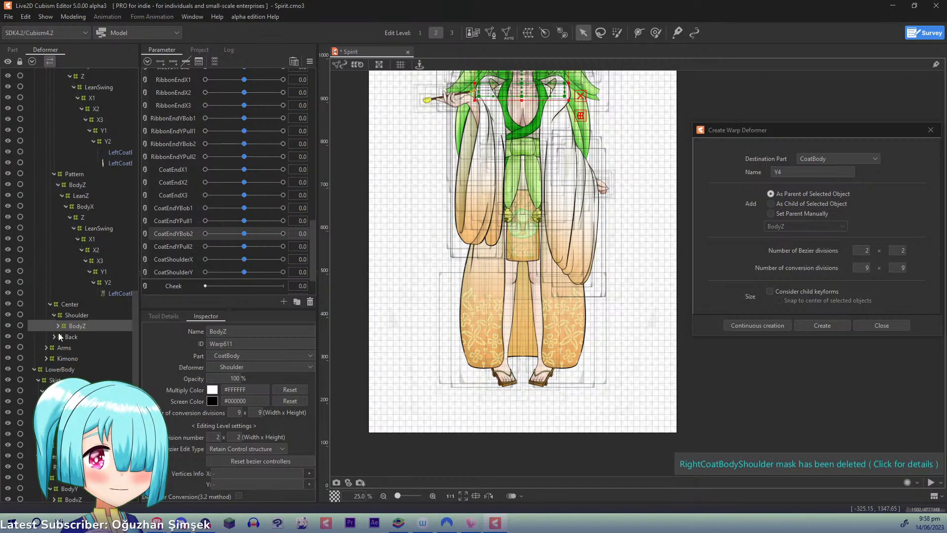
pyautogui.click(65, 348)
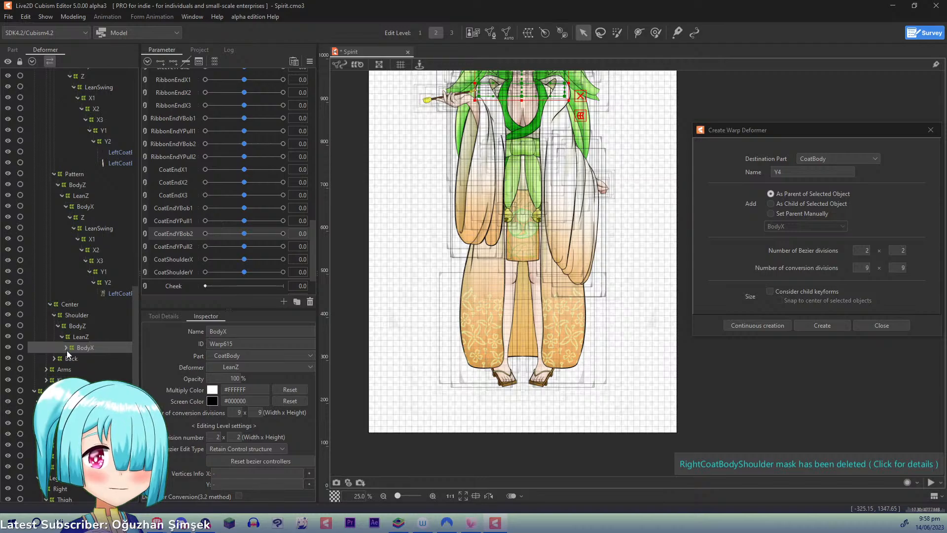
pyautogui.click(69, 358)
pyautogui.click(81, 369)
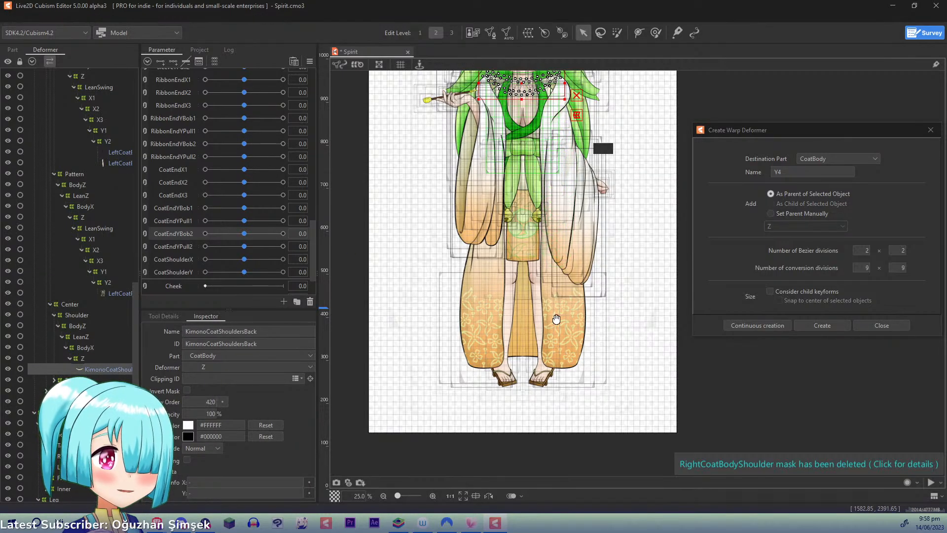
pyautogui.scroll(4, 538, 248)
pyautogui.scroll(3, 538, 247)
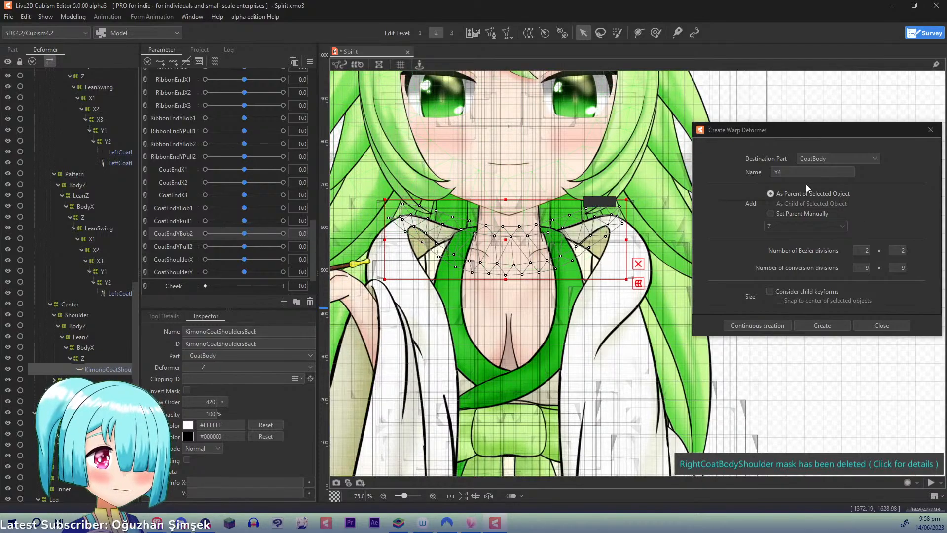
pyautogui.moveTo(805, 173); pyautogui.dragTo(715, 173)
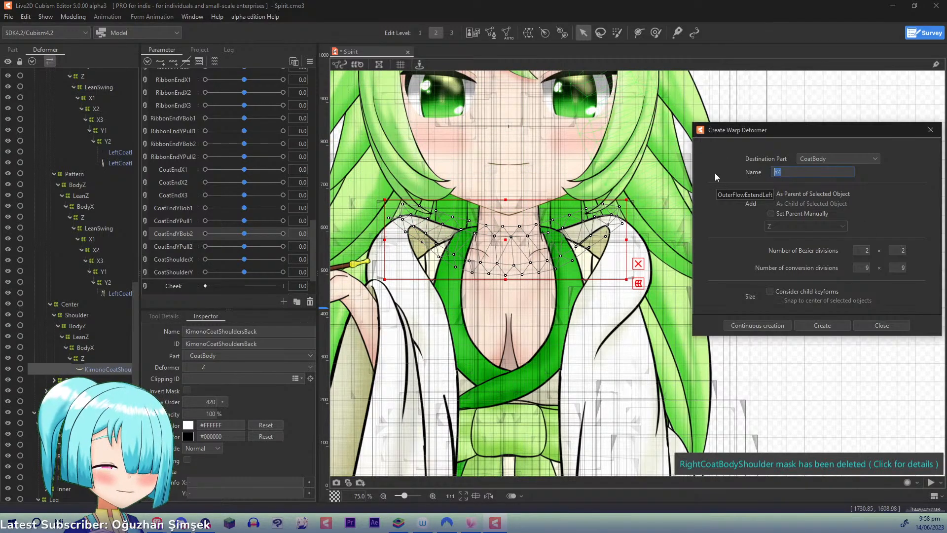
pyautogui.write('X')
pyautogui.click(736, 326)
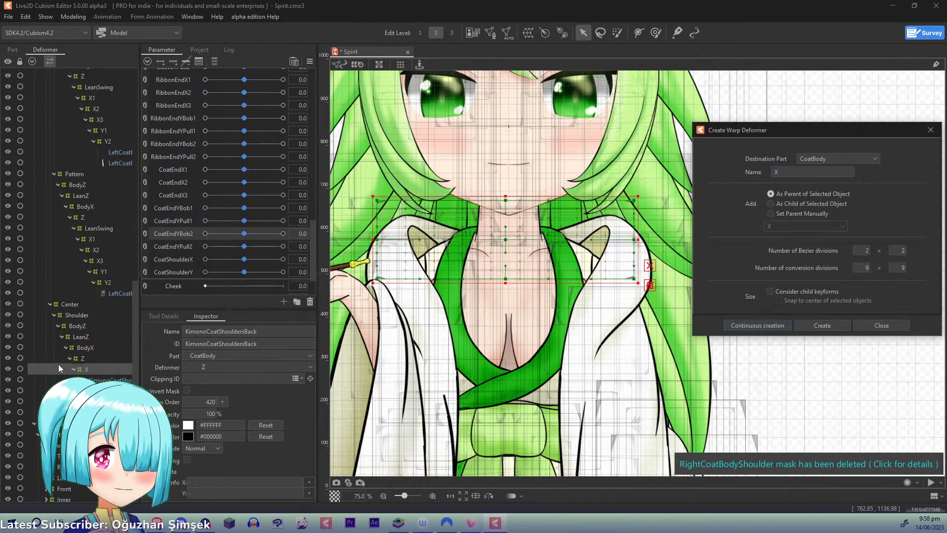
# - Create a warp deformer named Y as parent of KimonoCoatShouldersBack, nested inside the new X deformer
pyautogui.doubleClick(796, 173)
pyautogui.write('Y')
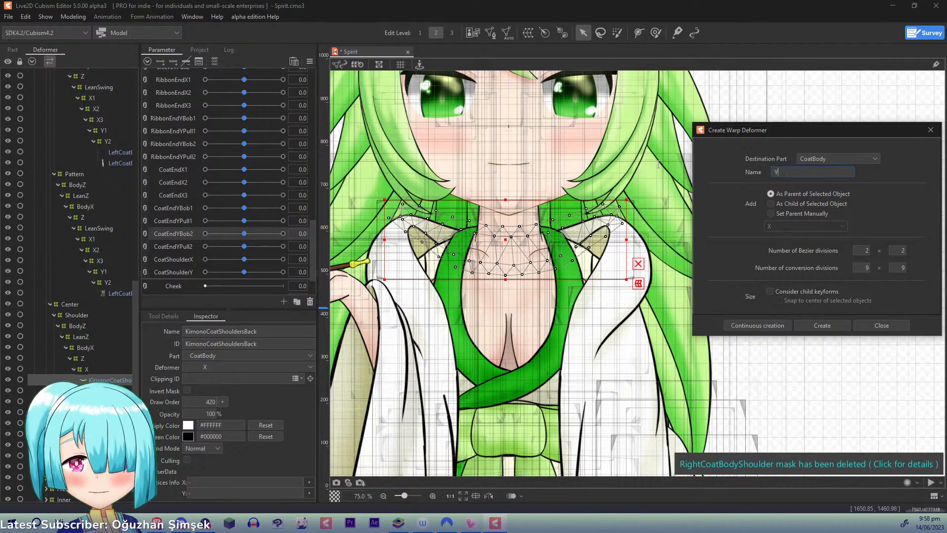
pyautogui.click(772, 327)
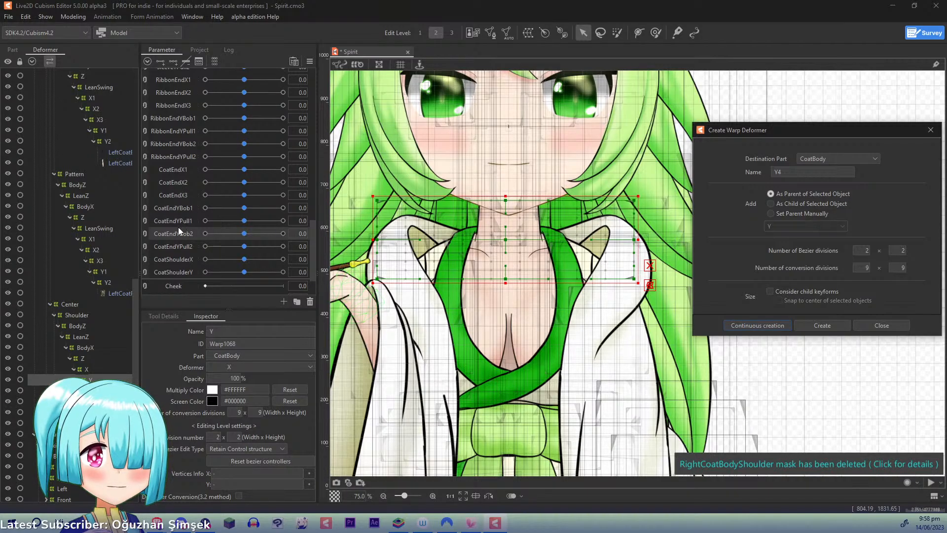
# - Add three CoatShoulderX keyforms to the back-shoulder X deformer and shift its upper and middle points to the right at 1.0
pyautogui.click(177, 262)
pyautogui.click(91, 369)
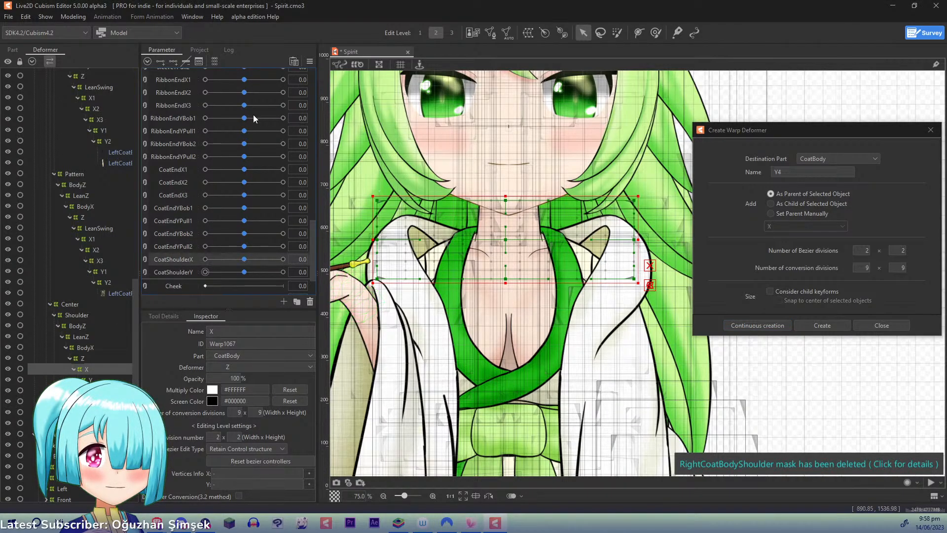
pyautogui.click(282, 259)
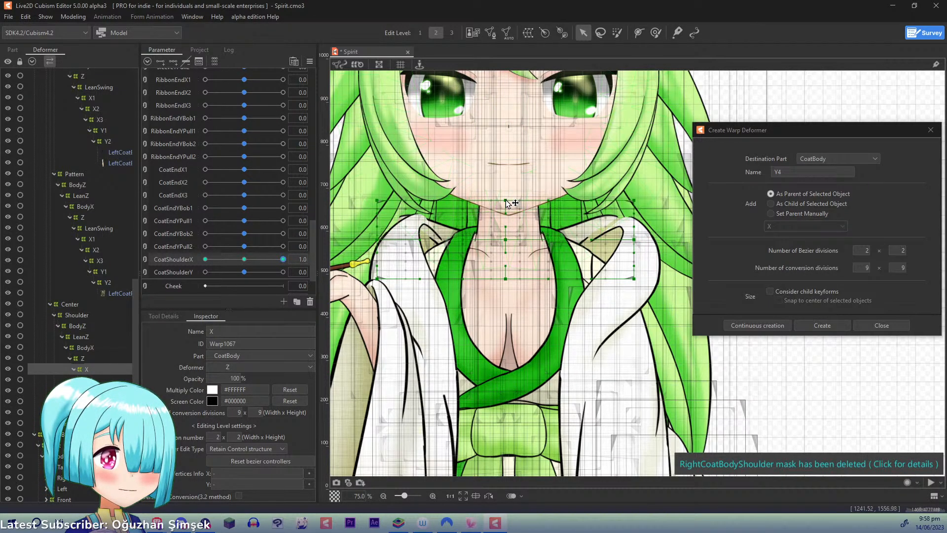
pyautogui.moveTo(507, 201); pyautogui.dragTo(525, 201)
pyautogui.moveTo(636, 203); pyautogui.dragTo(647, 204)
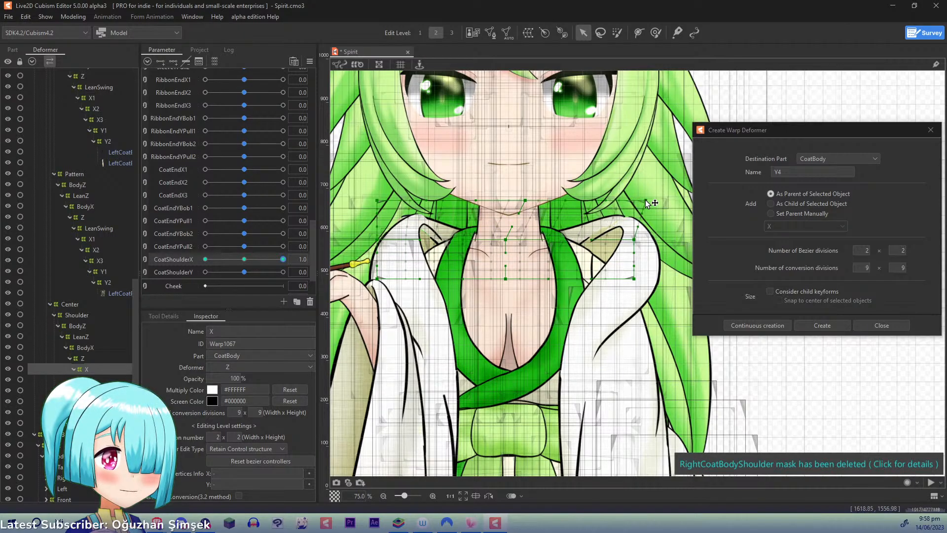
pyautogui.moveTo(506, 240); pyautogui.dragTo(524, 240)
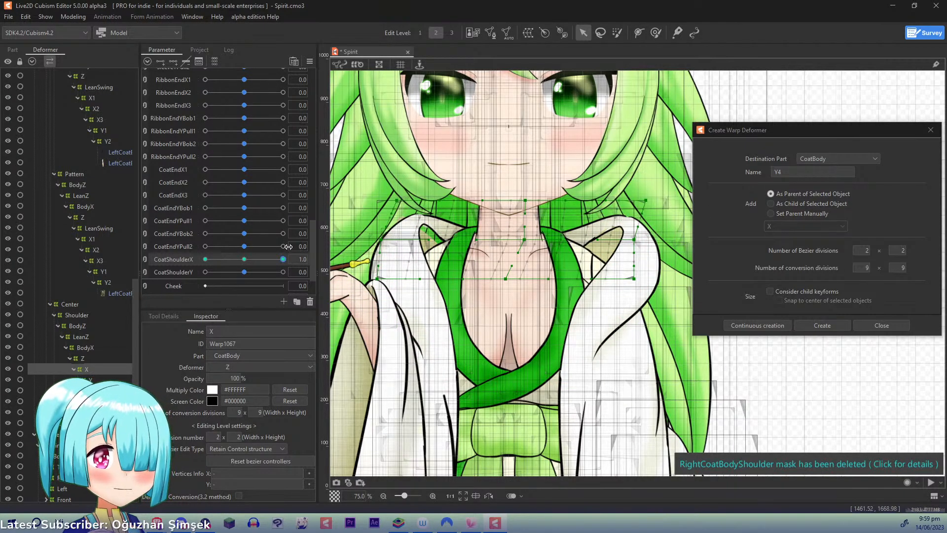
# - Shift the X deformer's upper and middle points to the left at CoatShoulderX -1.0, and compare both extremes
pyautogui.moveTo(283, 259); pyautogui.dragTo(139, 255)
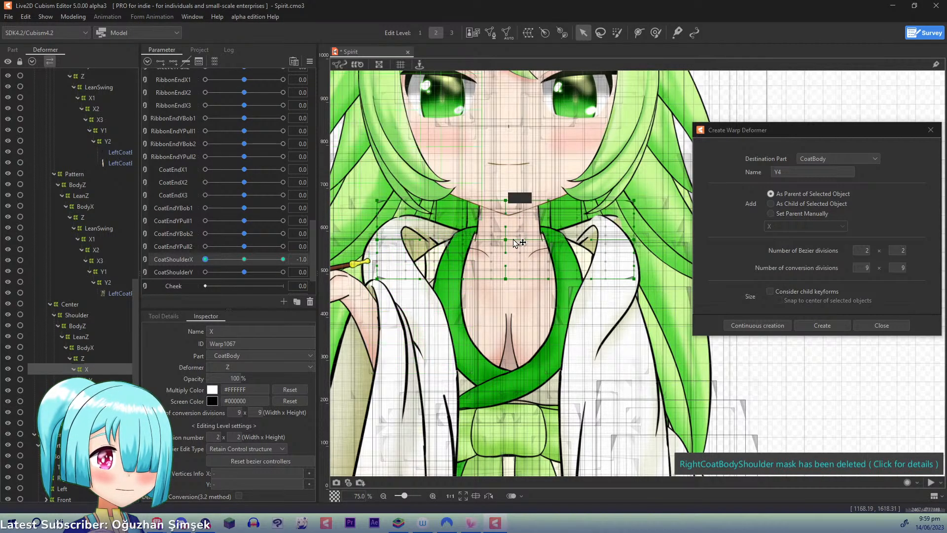
pyautogui.moveTo(508, 239); pyautogui.dragTo(497, 240)
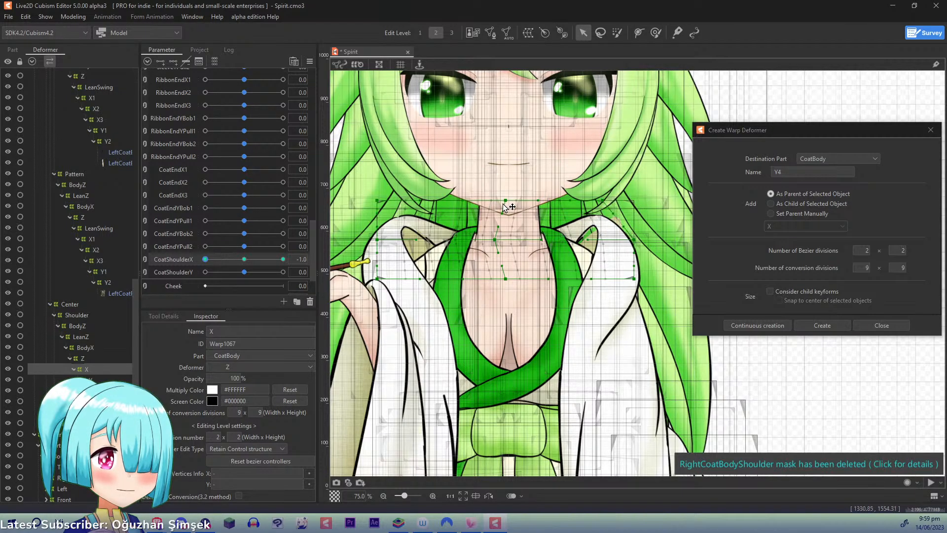
pyautogui.moveTo(505, 201); pyautogui.dragTo(478, 203)
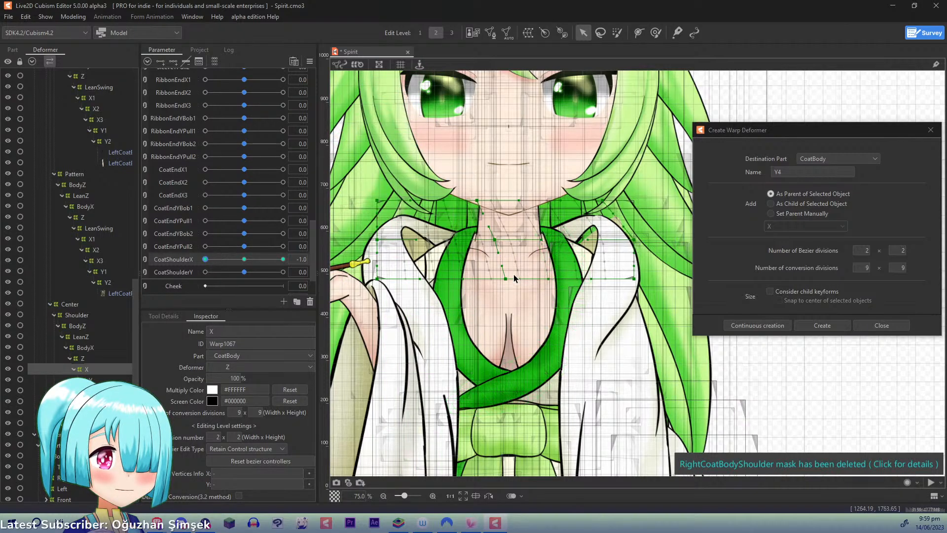
pyautogui.moveTo(208, 262); pyautogui.dragTo(350, 256)
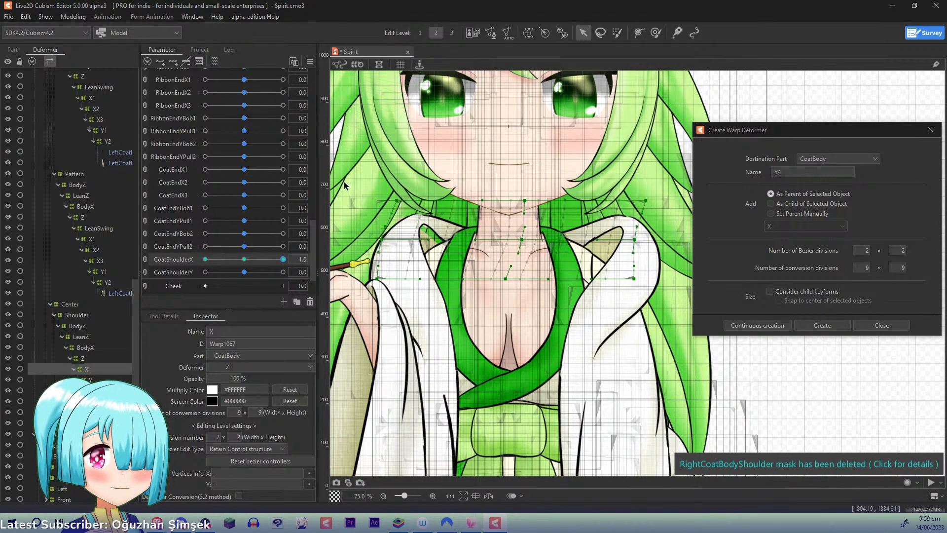
# - Add three CoatShoulderY keyforms to the back-shoulder Y deformer and raise its middle and upper points slightly at 1.0
pyautogui.click(89, 380)
pyautogui.click(185, 271)
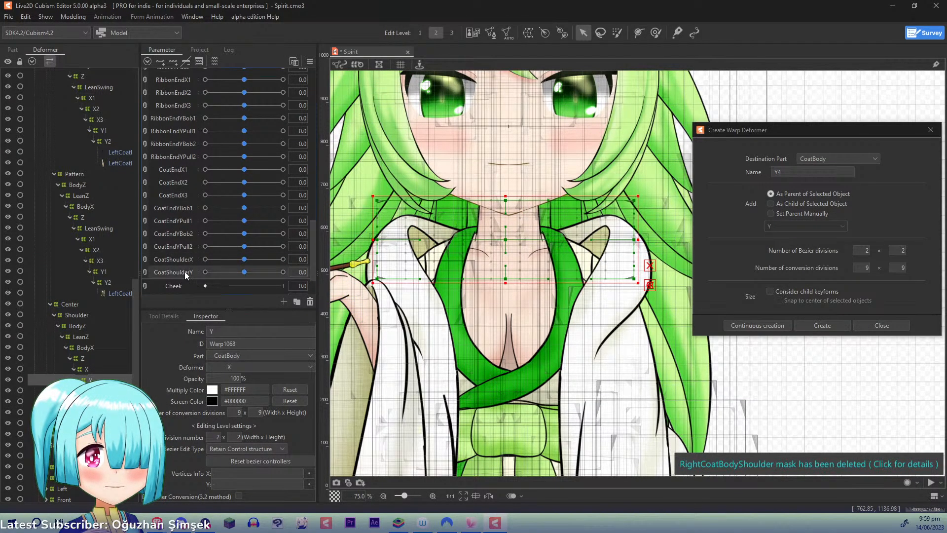
pyautogui.moveTo(246, 272); pyautogui.dragTo(282, 272)
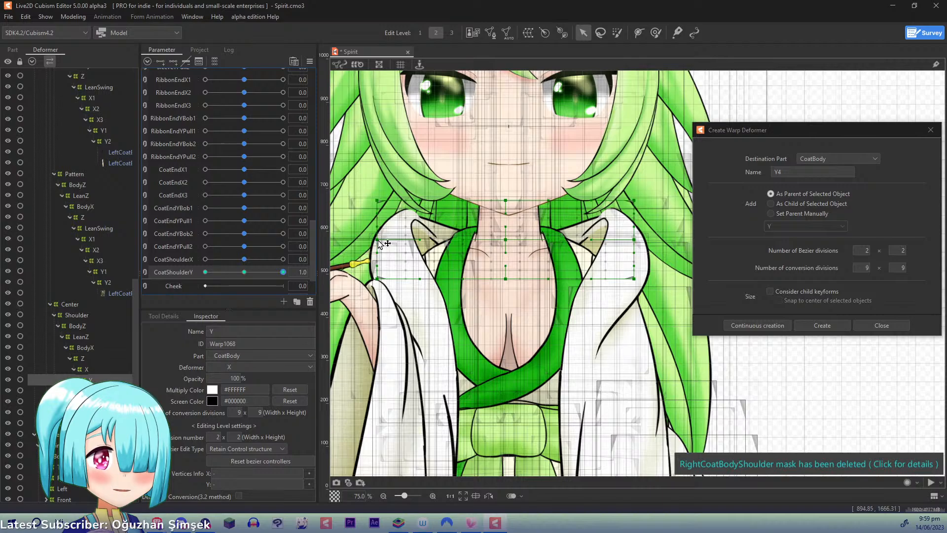
pyautogui.moveTo(380, 244); pyautogui.dragTo(384, 231)
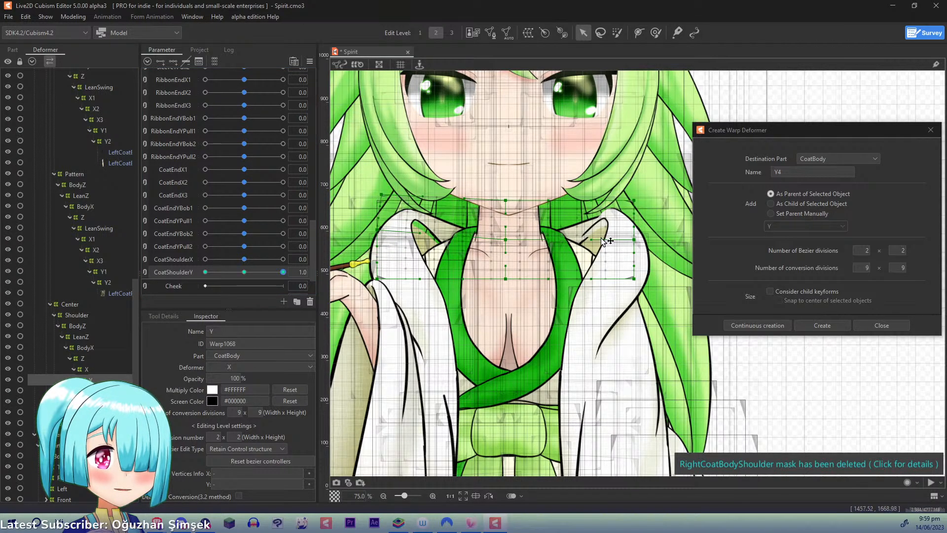
pyautogui.moveTo(634, 240); pyautogui.dragTo(635, 232)
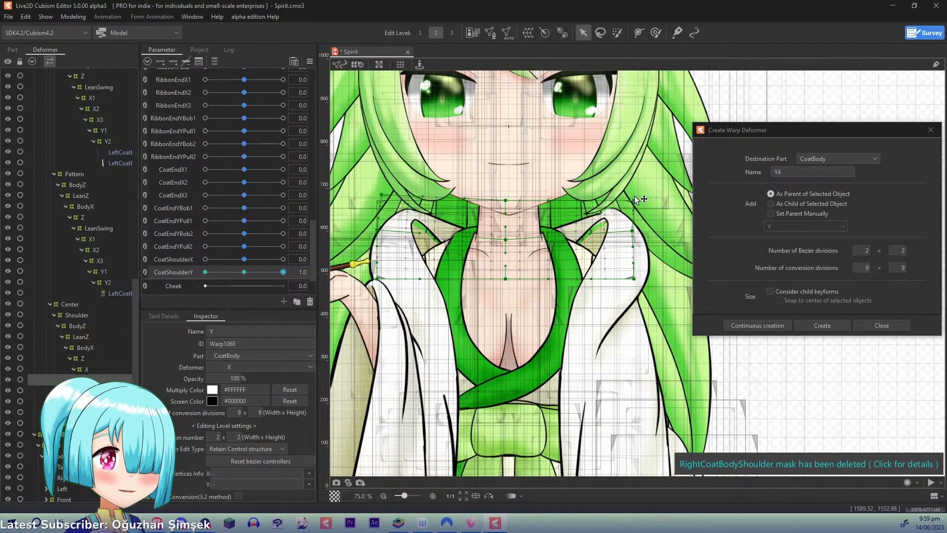
pyautogui.moveTo(507, 240); pyautogui.dragTo(507, 235)
# - Lower the Y deformer's middle points slightly at CoatShoulderY -1.0, and return the parameter to 0.0
pyautogui.moveTo(282, 272); pyautogui.dragTo(159, 273)
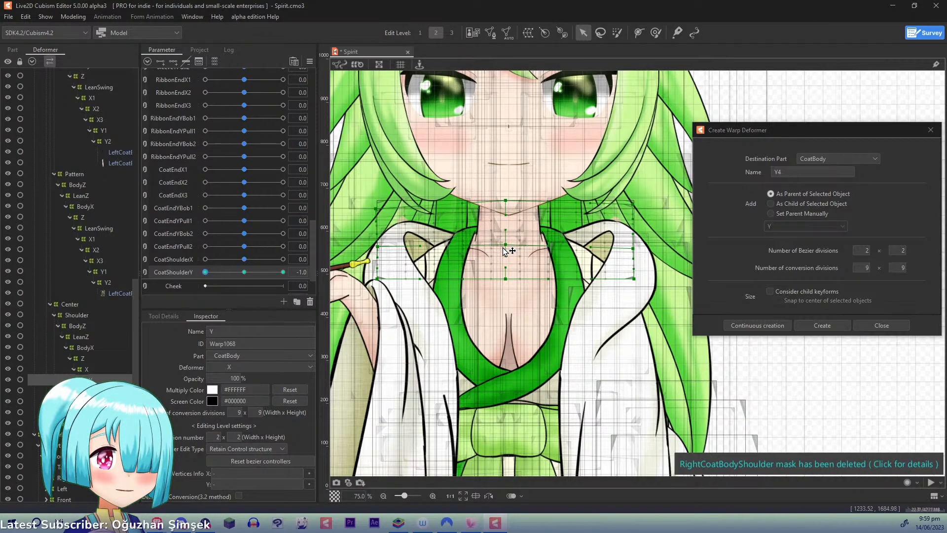
pyautogui.moveTo(208, 273); pyautogui.dragTo(159, 268)
pyautogui.click(155, 269)
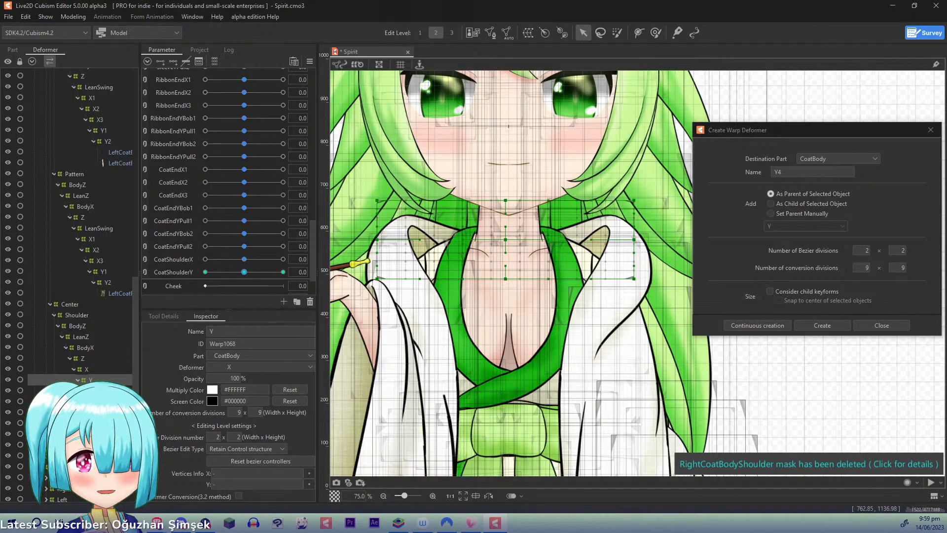
# - Create a warp deformer named X1 as parent of the KimonoCoatBackBottom mesh, inside LeanSwing of the coat's Back hierarchy
pyautogui.scroll(-4, 62, 304)
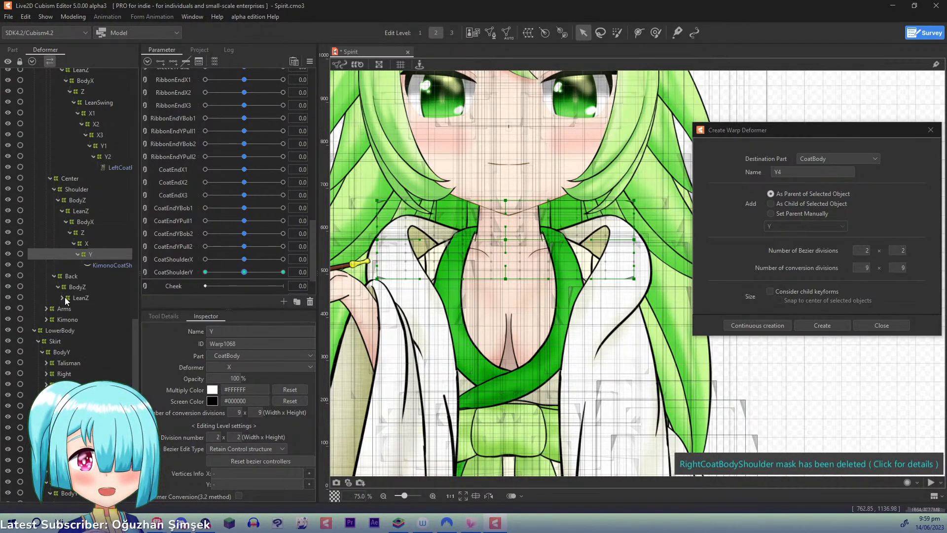
pyautogui.click(63, 298)
pyautogui.click(66, 310)
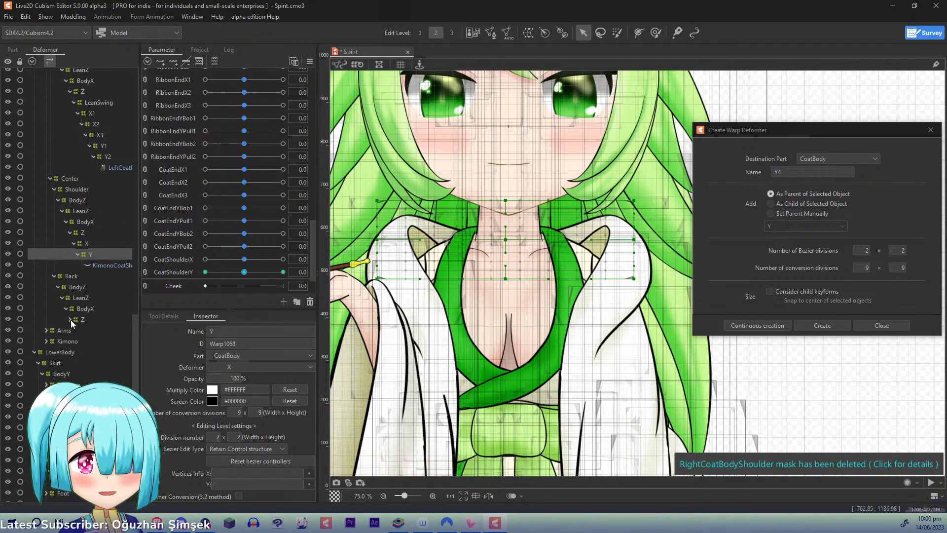
pyautogui.click(70, 319)
pyautogui.click(74, 330)
pyautogui.click(86, 340)
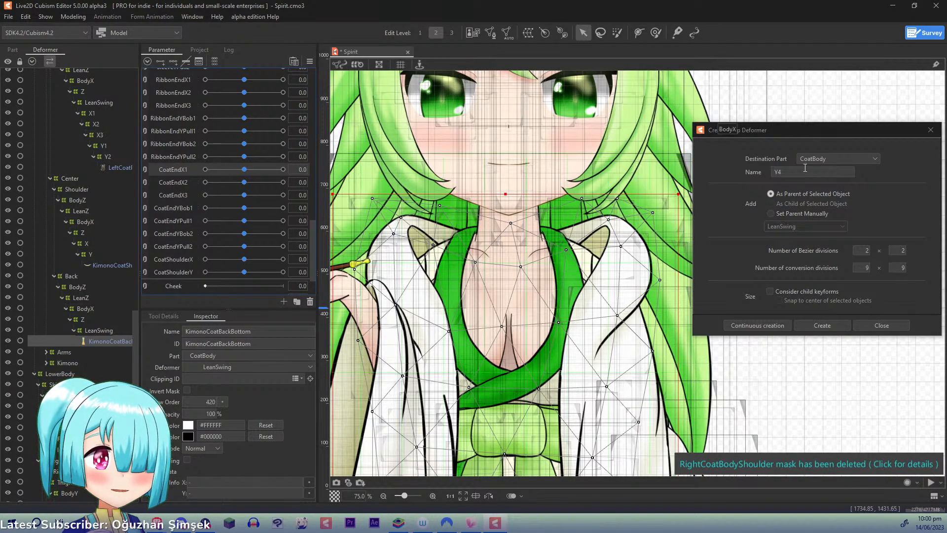
pyautogui.moveTo(792, 171); pyautogui.dragTo(706, 169)
pyautogui.write('X1')
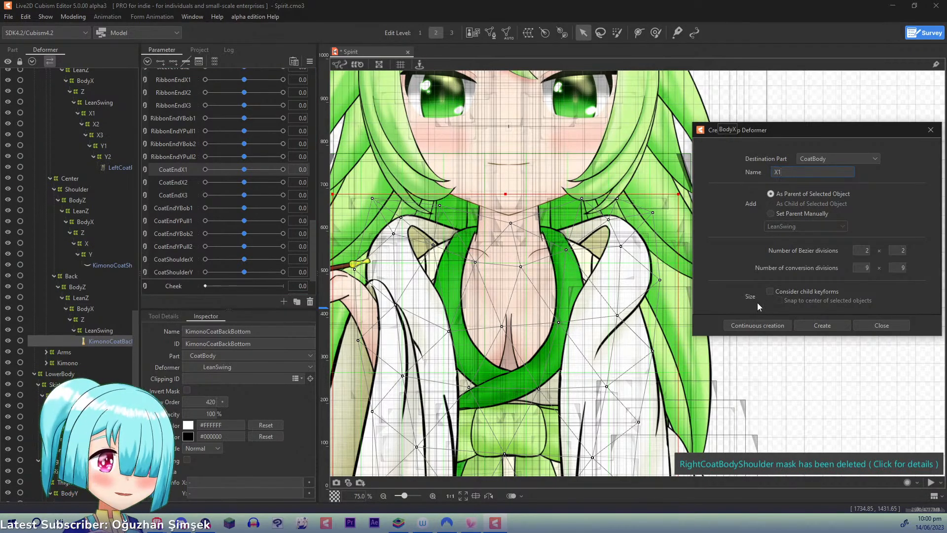
pyautogui.click(751, 324)
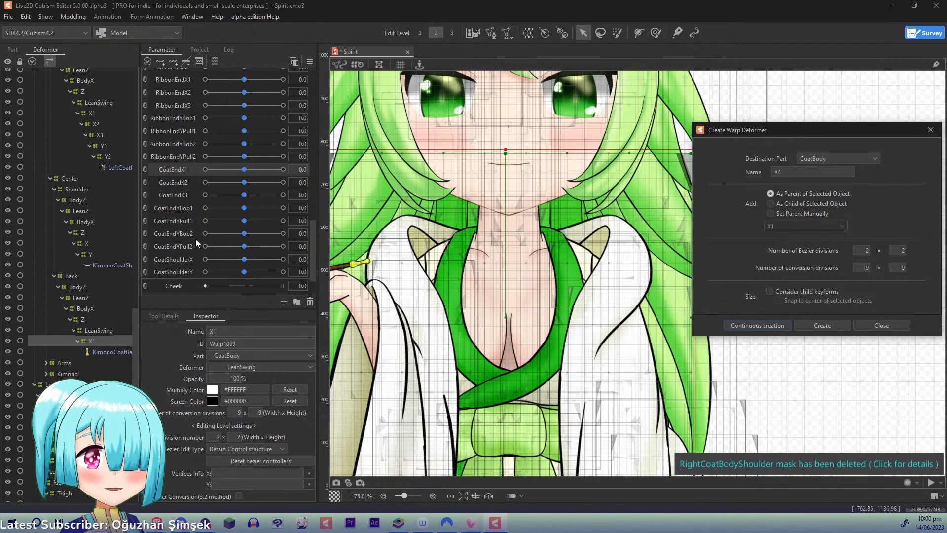
# - Create warp deformers named X2 and X3 as successive parents of KimonoCoatBackBottom, nested inside X1
pyautogui.click(109, 351)
pyautogui.press('BackSpace')
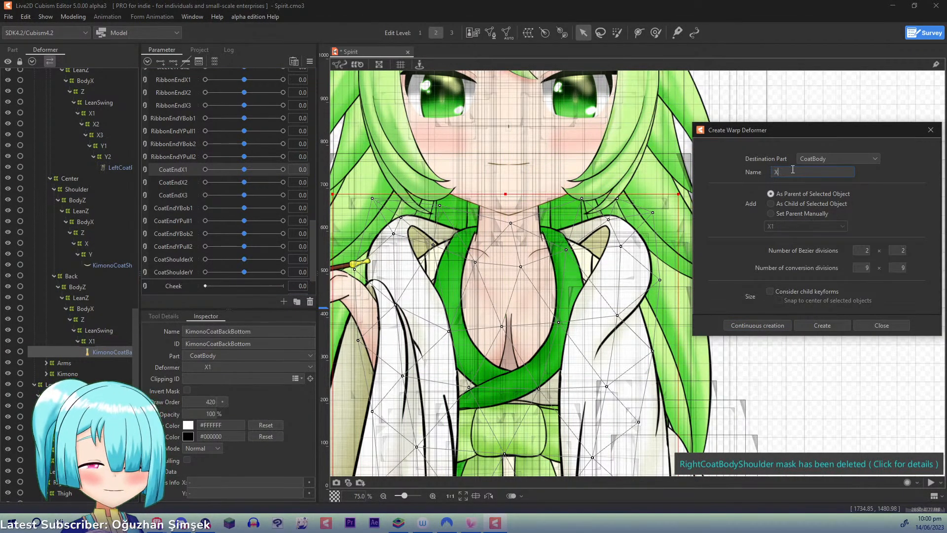
pyautogui.write('2')
pyautogui.click(760, 329)
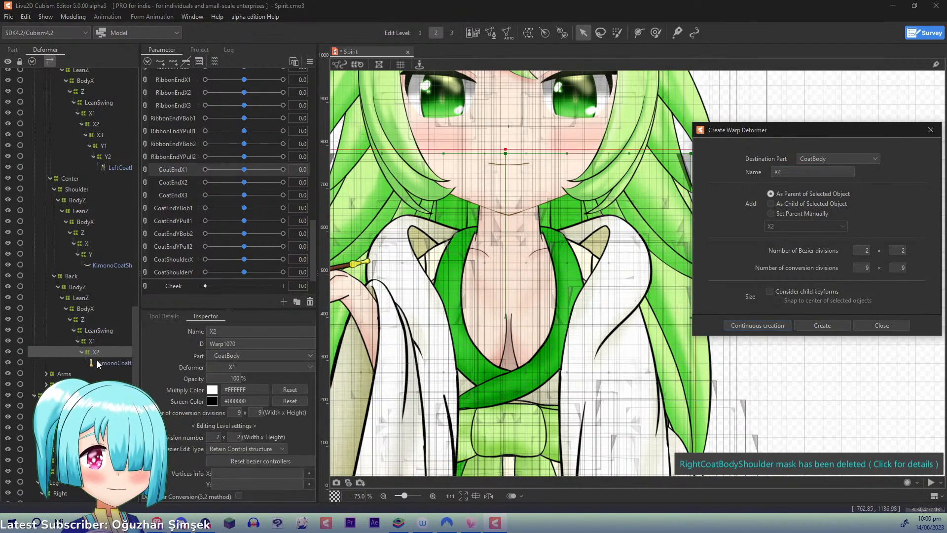
pyautogui.press('BackSpace')
pyautogui.write('3')
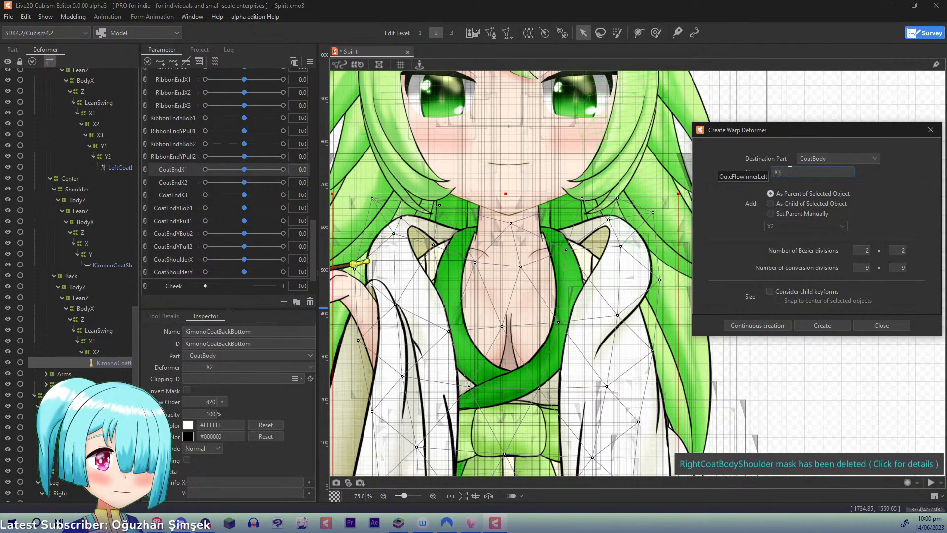
pyautogui.click(759, 325)
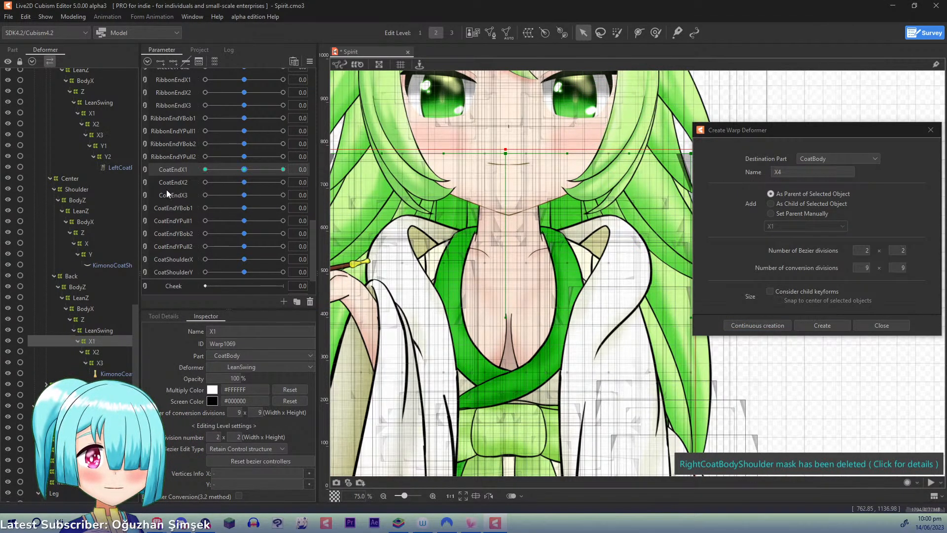
# - With CoatEndX1 at 1.0, shift the bottom points of the back coat's X1 deformer to the right to follow the front coat
pyautogui.scroll(-2, 622, 333)
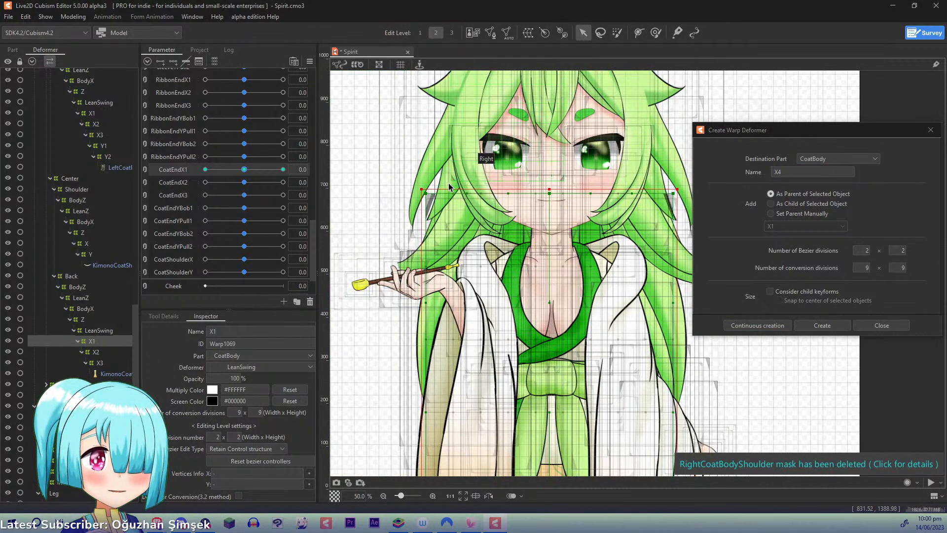
pyautogui.moveTo(588, 420); pyautogui.dragTo(483, 173)
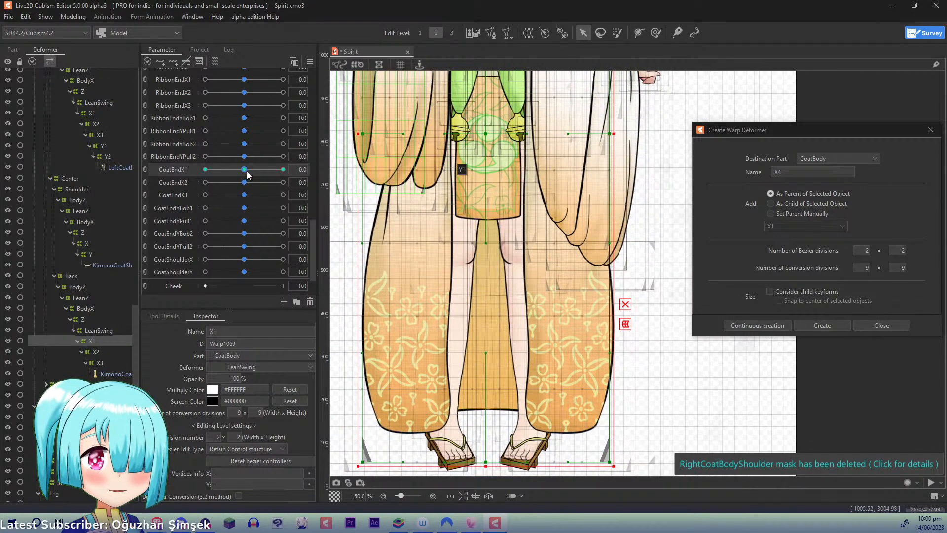
pyautogui.moveTo(244, 169); pyautogui.dragTo(348, 176)
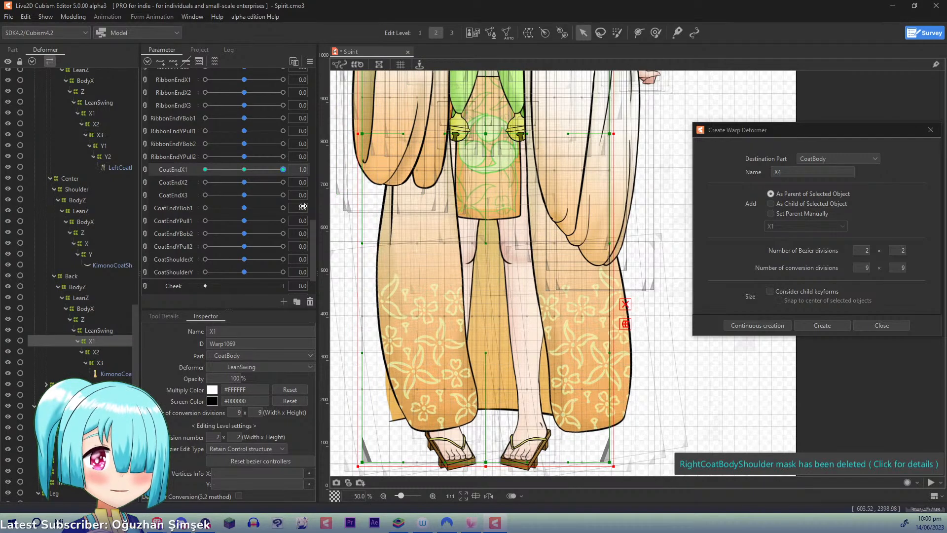
pyautogui.moveTo(486, 463); pyautogui.dragTo(525, 454)
pyautogui.moveTo(611, 463); pyautogui.dragTo(622, 456)
pyautogui.moveTo(364, 464); pyautogui.dragTo(413, 464)
pyautogui.moveTo(515, 452); pyautogui.dragTo(517, 454)
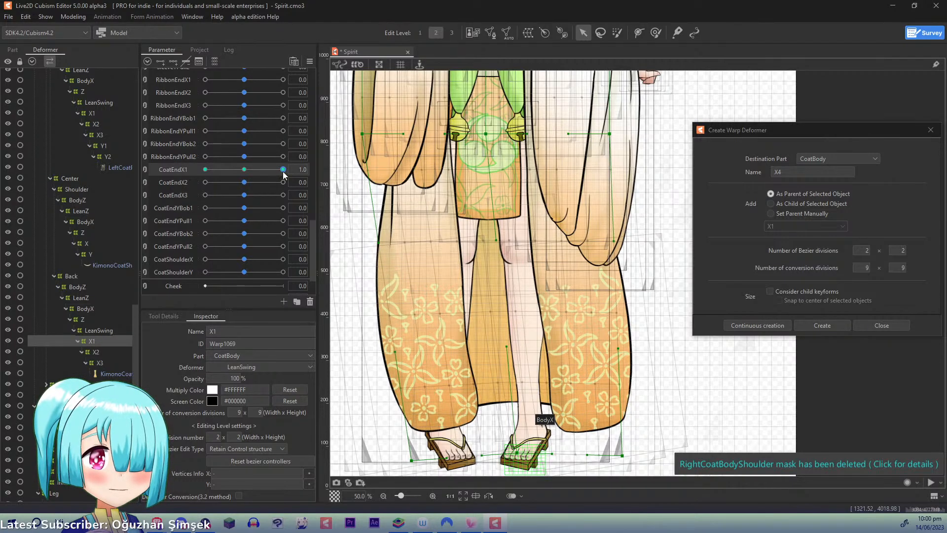
# - Mirror the X1 deformer's CoatEndX1 form to the opposite side with Reflect Motion and check it at -1.0
pyautogui.click(311, 61)
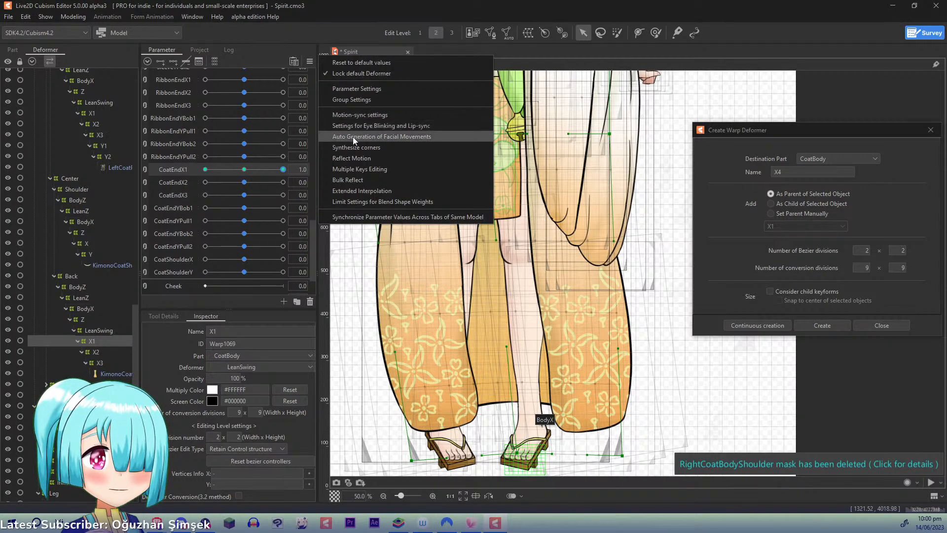
pyautogui.click(351, 154)
pyautogui.click(454, 356)
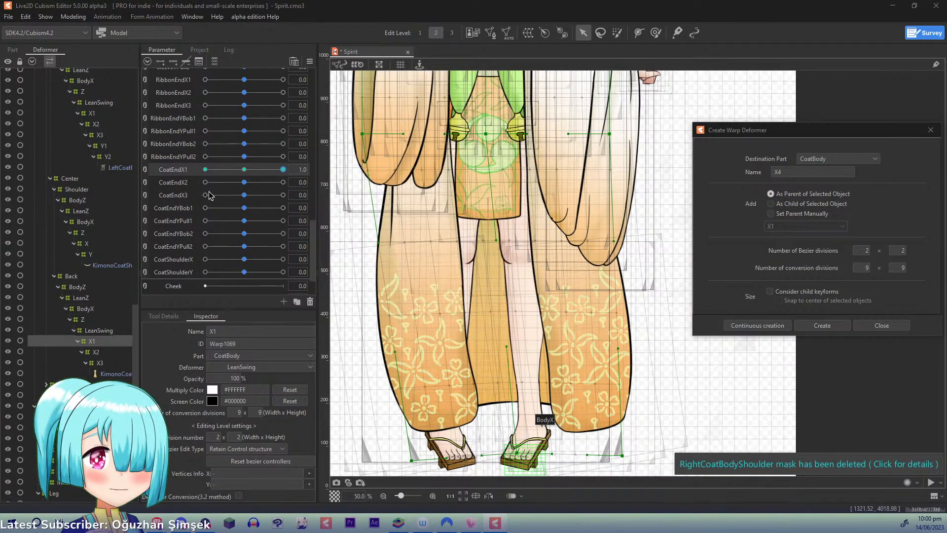
pyautogui.click(205, 169)
pyautogui.moveTo(125, 153); pyautogui.dragTo(89, 155)
pyautogui.hotkey('ctrl', 'z')
# - Add three CoatEndX2 keyforms to the back coat's X2 deformer and shift its bottom points right and slightly up at 1.0
pyautogui.click(98, 352)
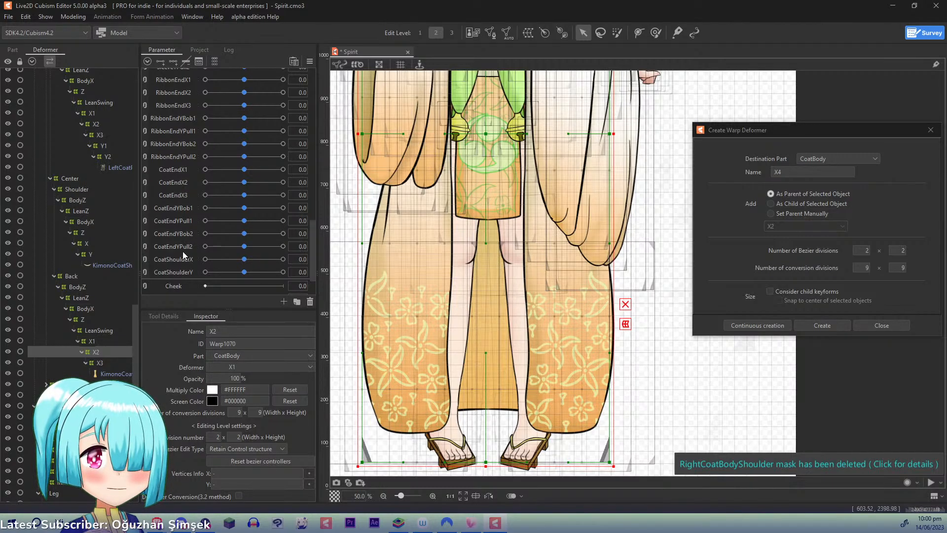
pyautogui.click(180, 183)
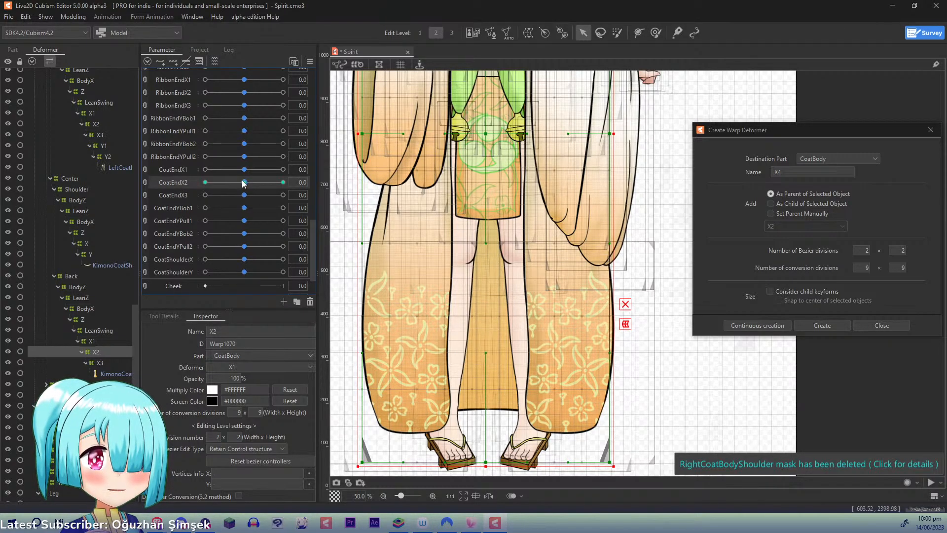
pyautogui.moveTo(244, 182); pyautogui.dragTo(393, 196)
pyautogui.moveTo(486, 462); pyautogui.dragTo(498, 452)
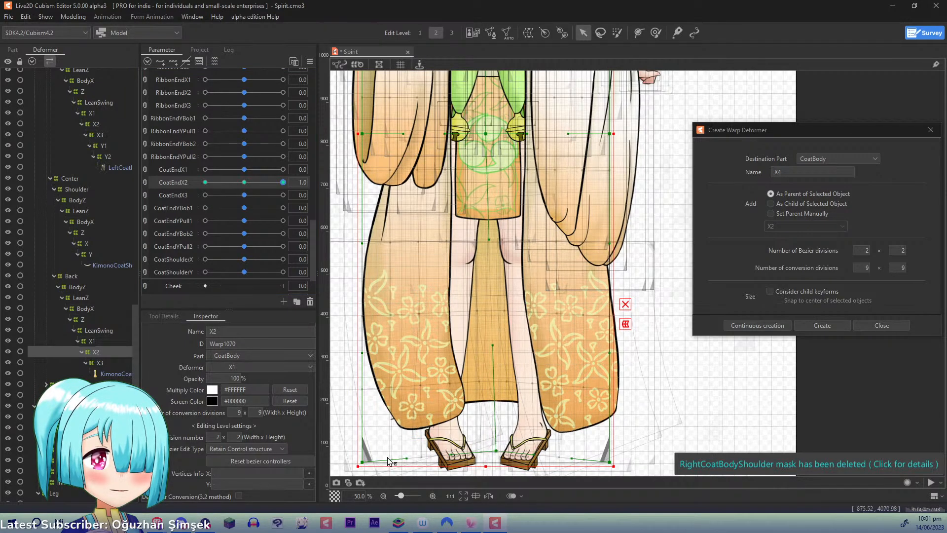
pyautogui.moveTo(363, 462); pyautogui.dragTo(397, 455)
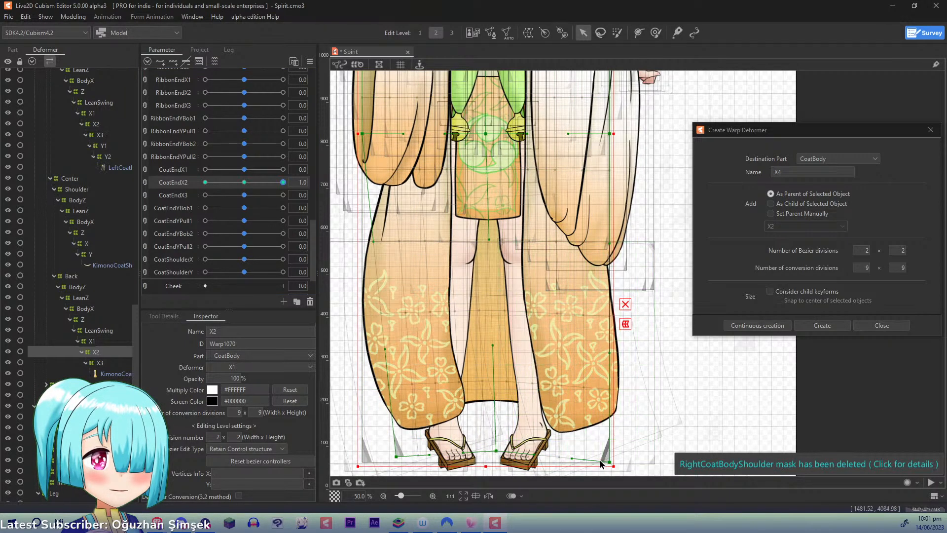
pyautogui.moveTo(610, 463); pyautogui.dragTo(617, 437)
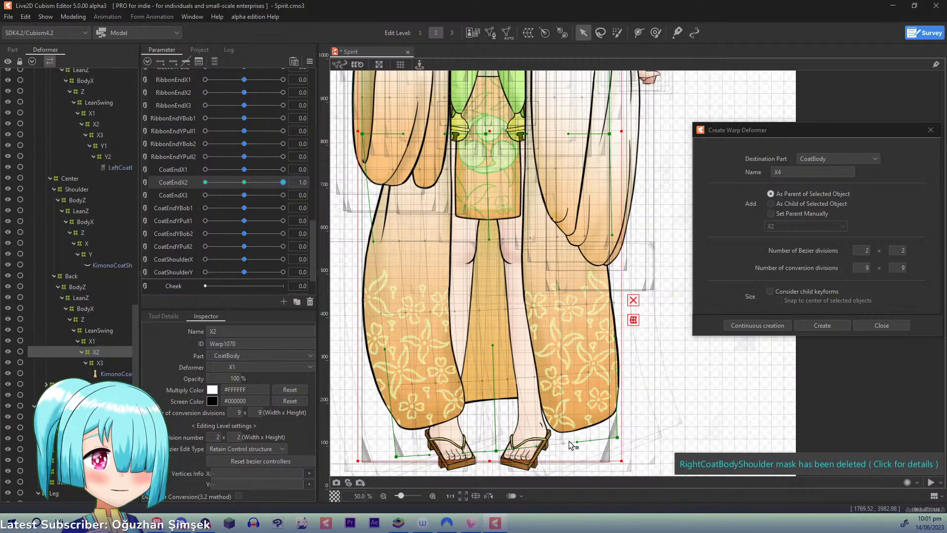
pyautogui.moveTo(496, 452); pyautogui.dragTo(510, 453)
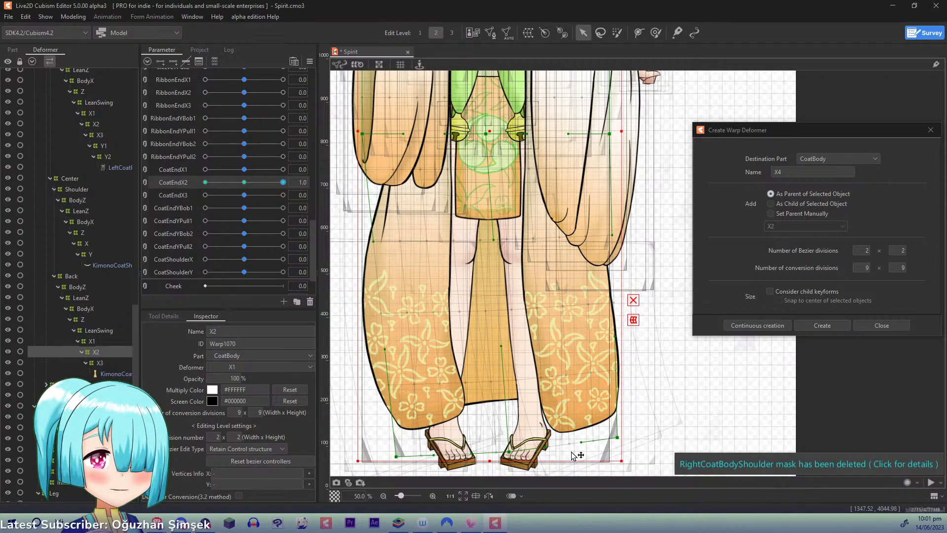
# - Mirror the X2 deformer's CoatEndX2 form to the opposite side with Reflect Motion and check it at -1.0
pyautogui.moveTo(283, 183); pyautogui.dragTo(20, 171)
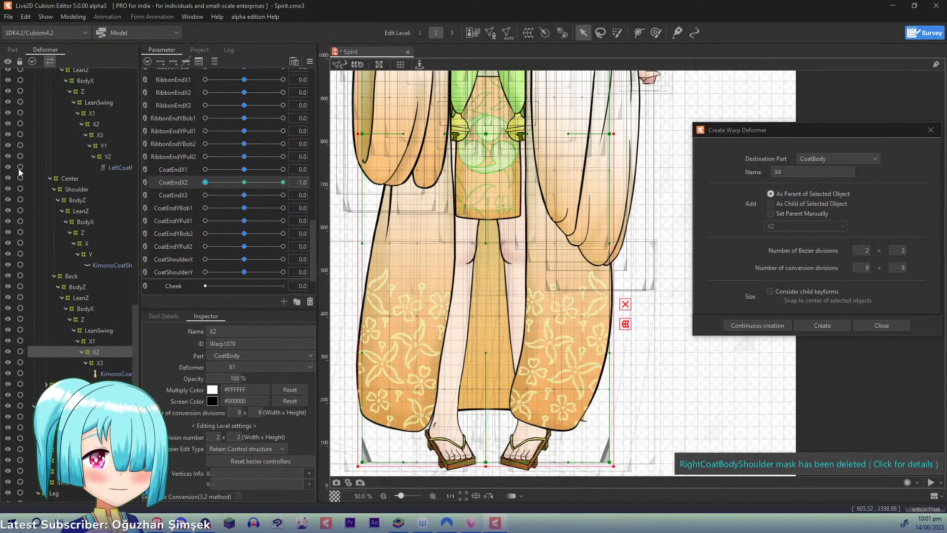
pyautogui.moveTo(205, 183); pyautogui.dragTo(402, 161)
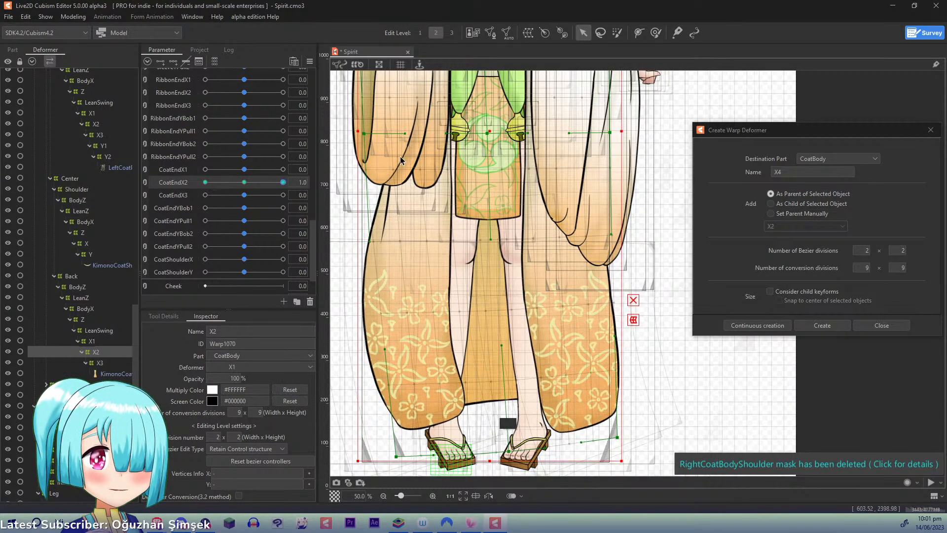
pyautogui.click(309, 61)
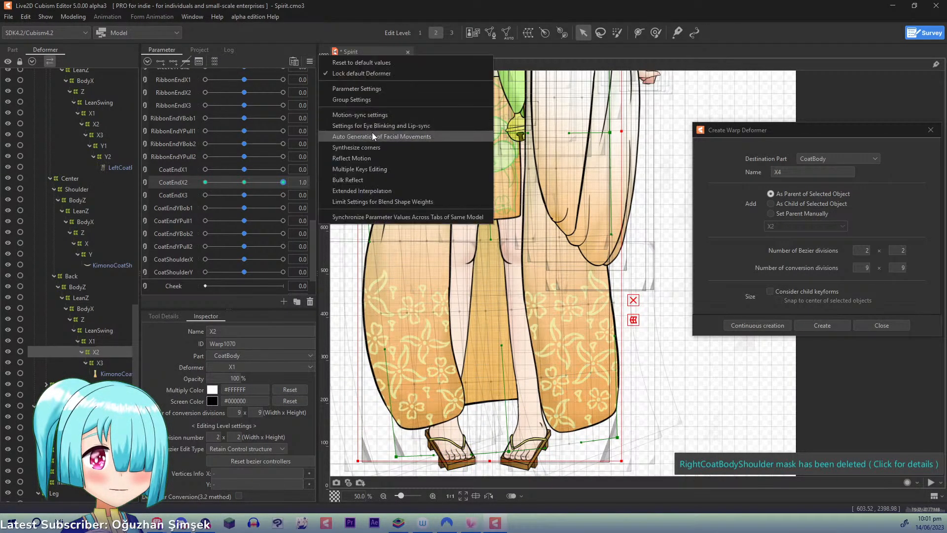
pyautogui.click(356, 157)
pyautogui.click(454, 357)
pyautogui.moveTo(283, 182); pyautogui.dragTo(132, 193)
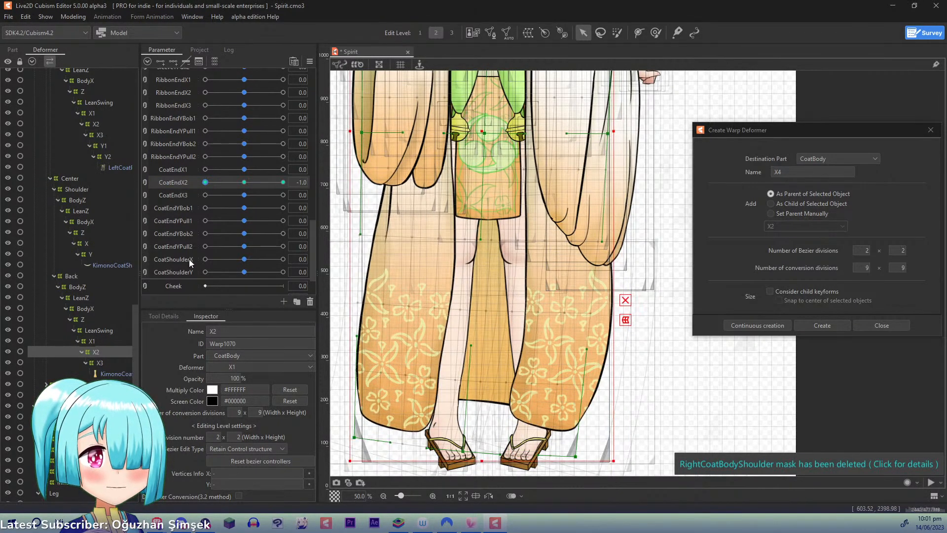
# - Add three CoatEndX3 keyforms to the back coat's X3 deformer and, at 1.0, shift its bottom points right and up
pyautogui.click(99, 363)
pyautogui.click(176, 195)
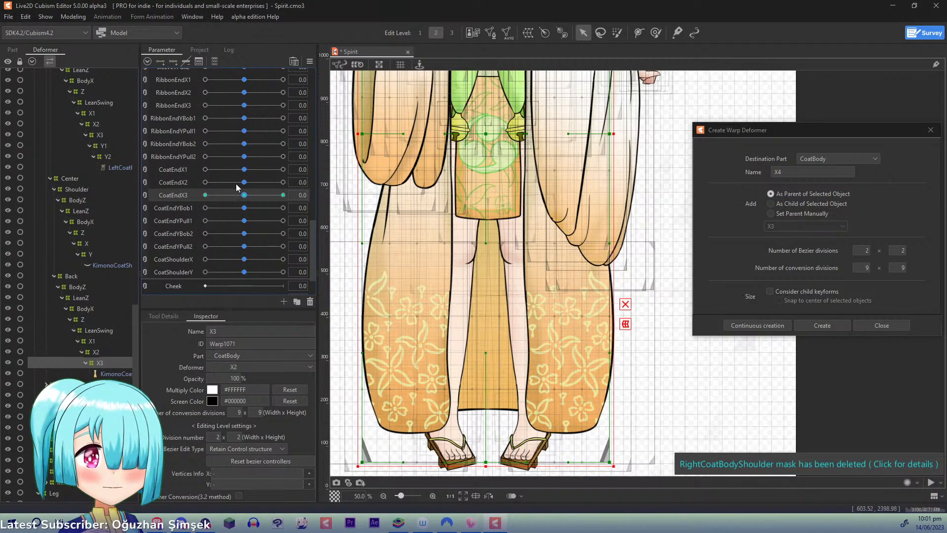
pyautogui.moveTo(245, 195); pyautogui.dragTo(401, 212)
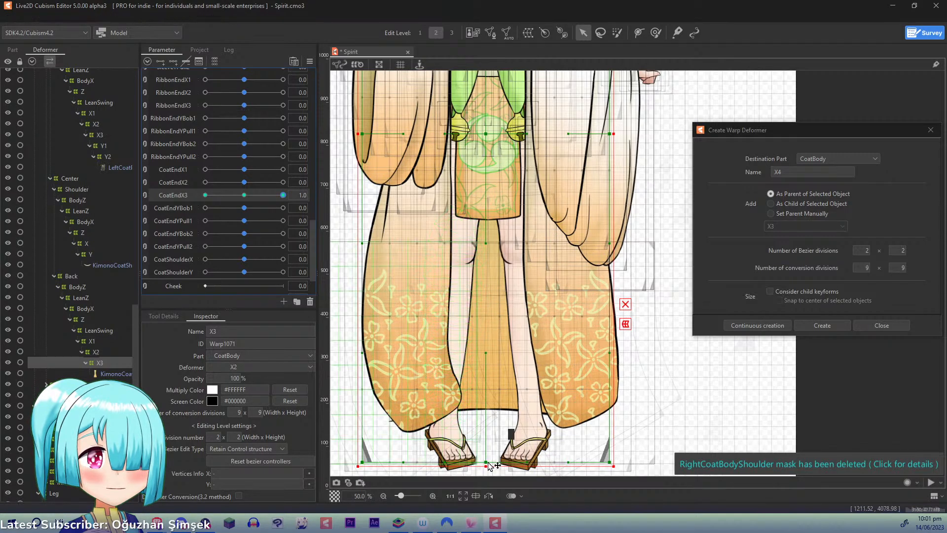
pyautogui.moveTo(492, 460); pyautogui.dragTo(503, 437)
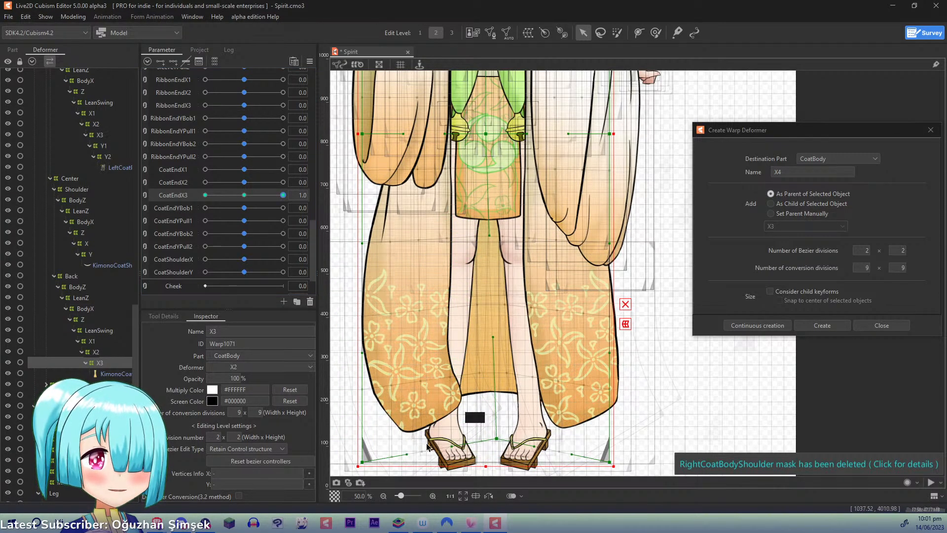
pyautogui.moveTo(363, 460); pyautogui.dragTo(393, 463)
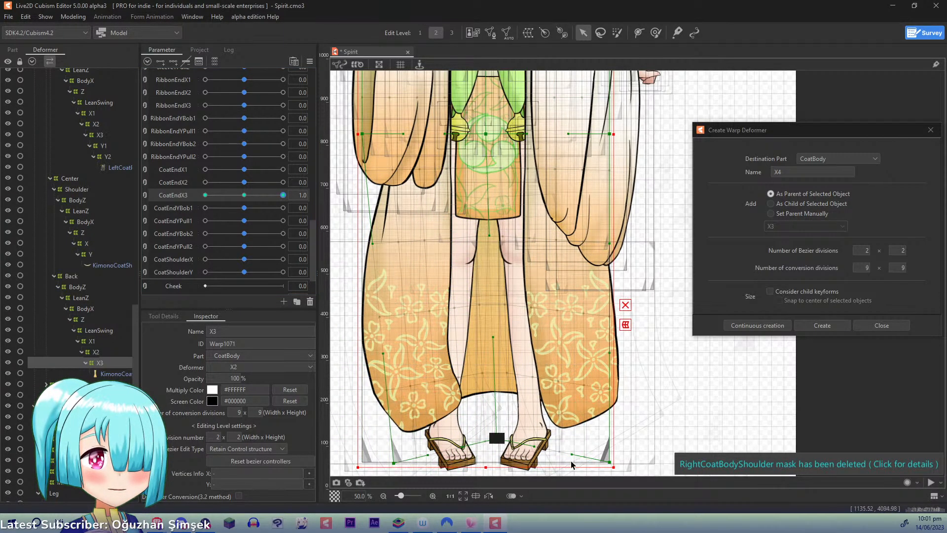
pyautogui.moveTo(608, 464); pyautogui.dragTo(611, 438)
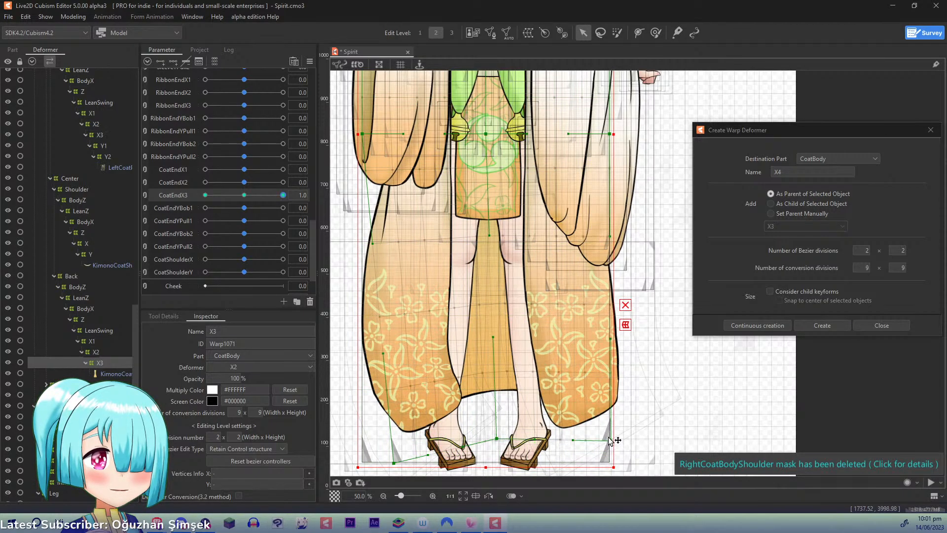
pyautogui.moveTo(500, 440); pyautogui.dragTo(505, 438)
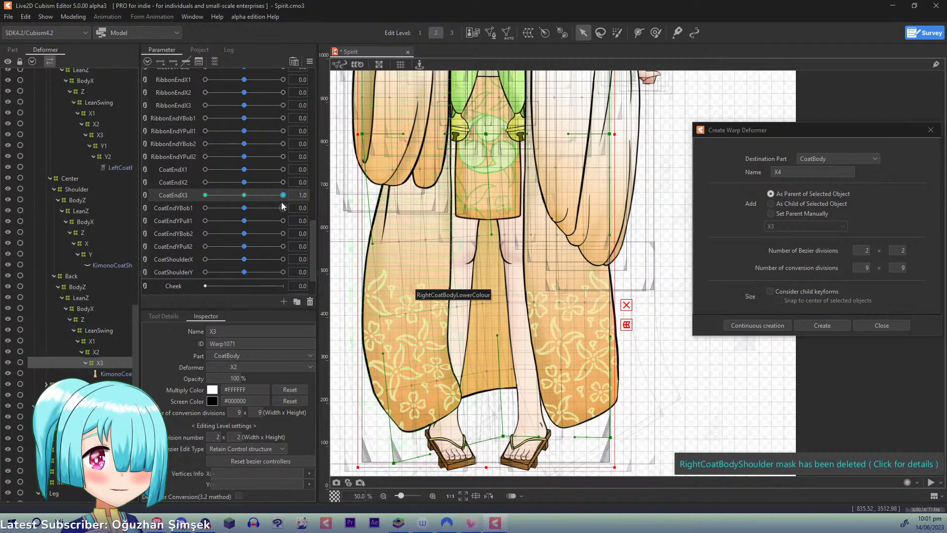
# - Mirror the X3 deformer's CoatEndX3 form horizontally with Reflect Motion, check it at -1.0 and return the parameter to 0.0
pyautogui.click(306, 64)
pyautogui.click(351, 151)
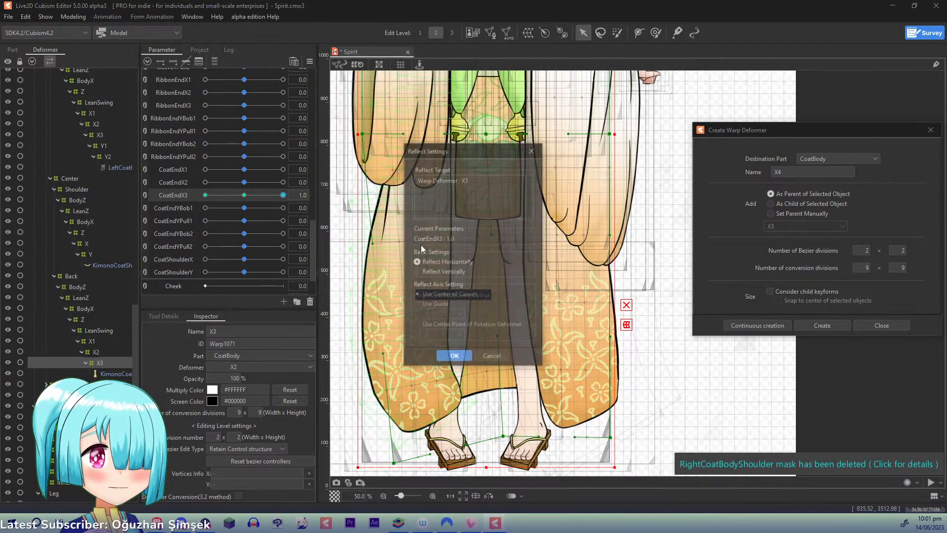
pyautogui.click(453, 358)
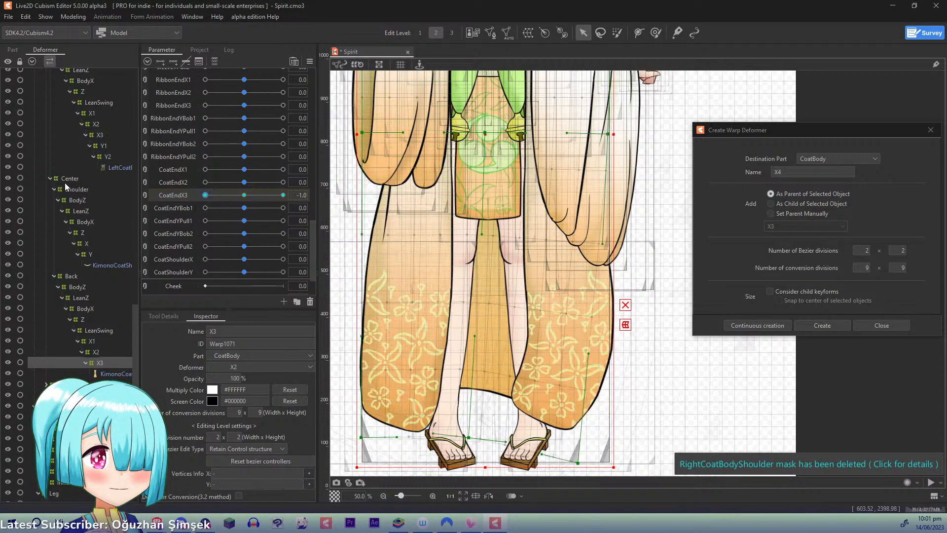
pyautogui.click(205, 195)
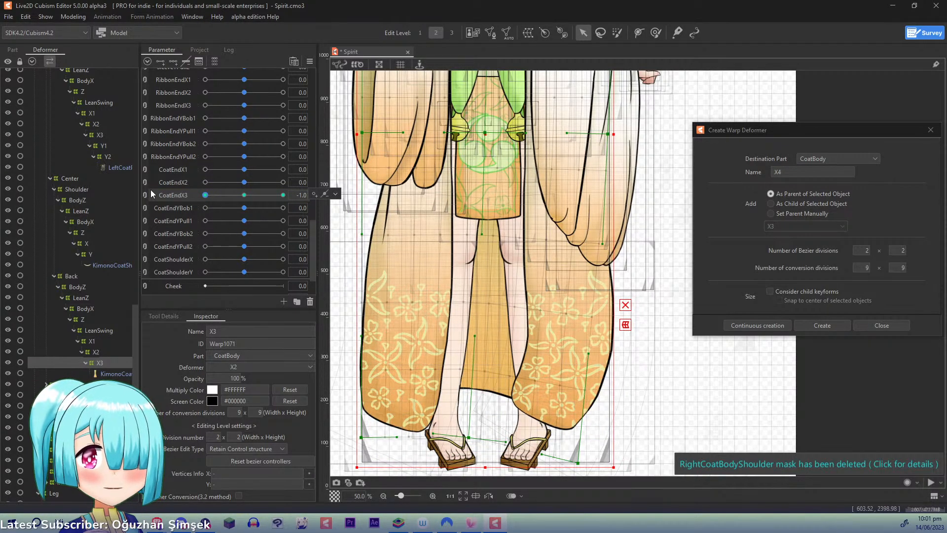
pyautogui.click(244, 196)
# - View the CoatShoulderY group and model preview in the Physics/Scene Blending settings, and close them
pyautogui.click(62, 20)
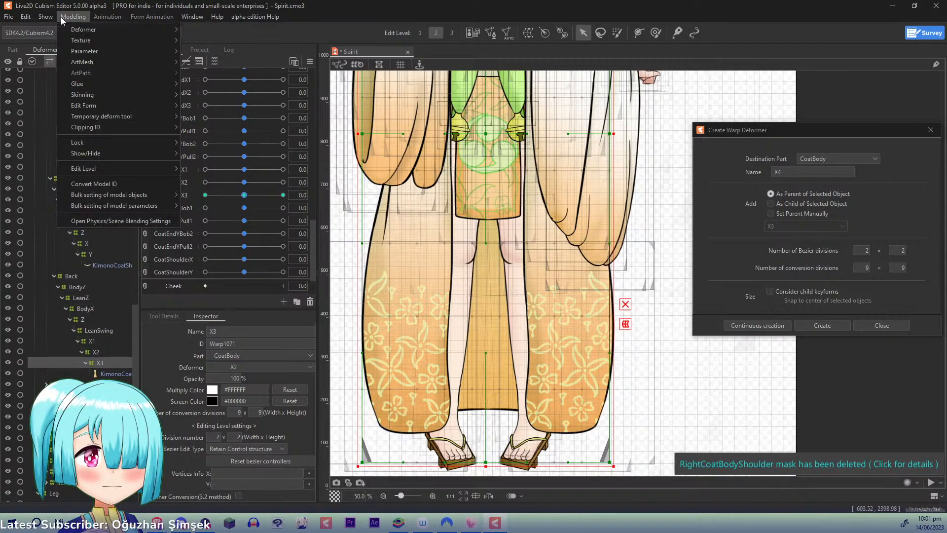
pyautogui.click(114, 220)
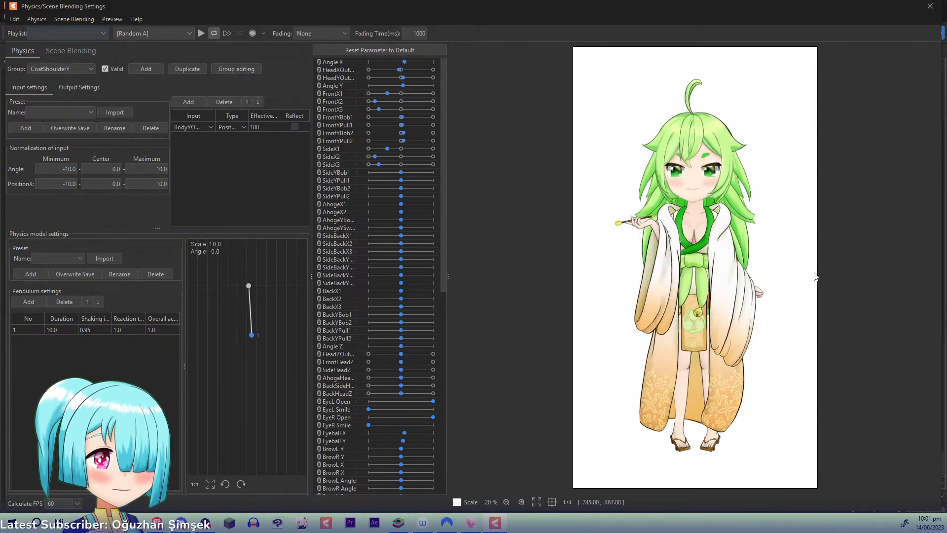
pyautogui.click(927, 8)
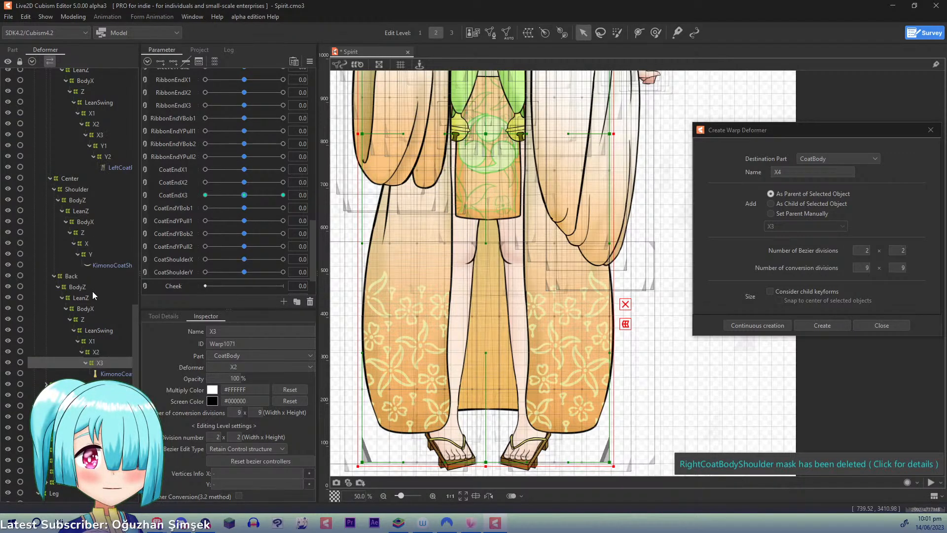
# - Create a warp deformer named ShoulderX as the parent of the KimonoCoatBackBottom mesh
pyautogui.click(100, 375)
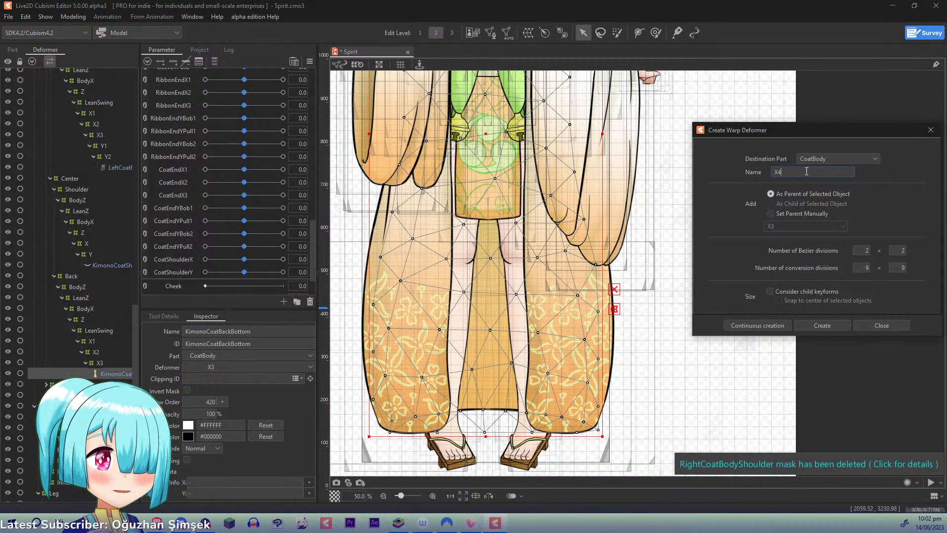
pyautogui.press('BackSpace')
pyautogui.press('Left')
pyautogui.write('Sh')
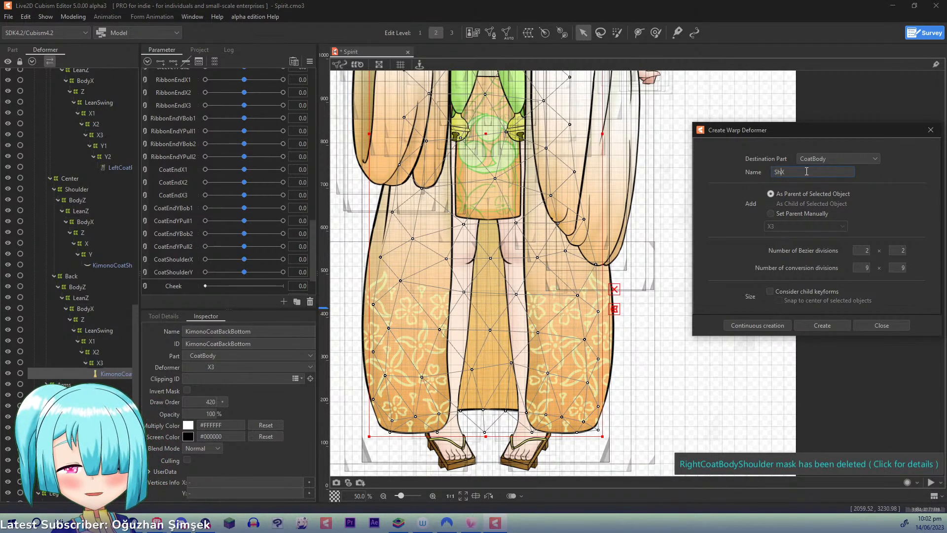
pyautogui.write('oulder')
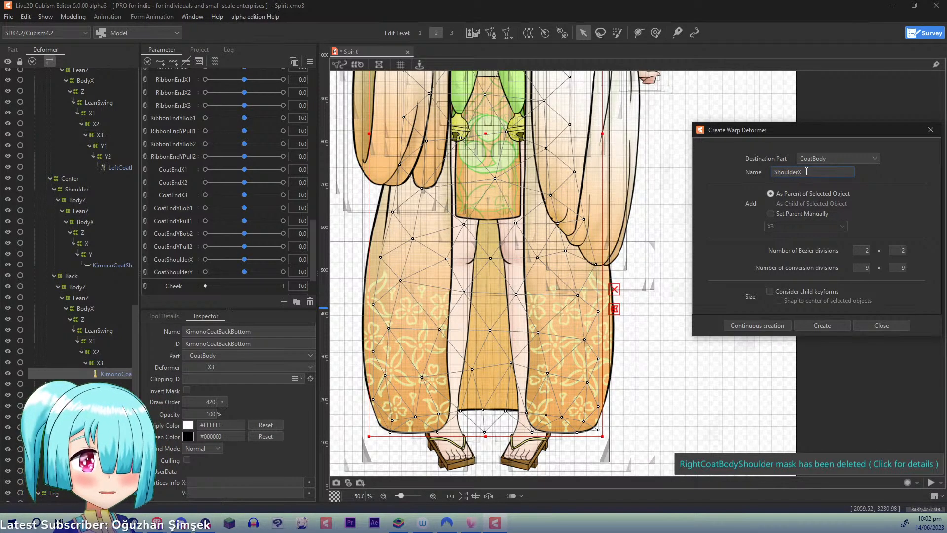
pyautogui.click(755, 325)
# - Add three CoatShoulderX keyforms to the ShoulderX deformer and, at 1.0, shift its top middle and top left points slightly right
pyautogui.scroll(10, 514, 255)
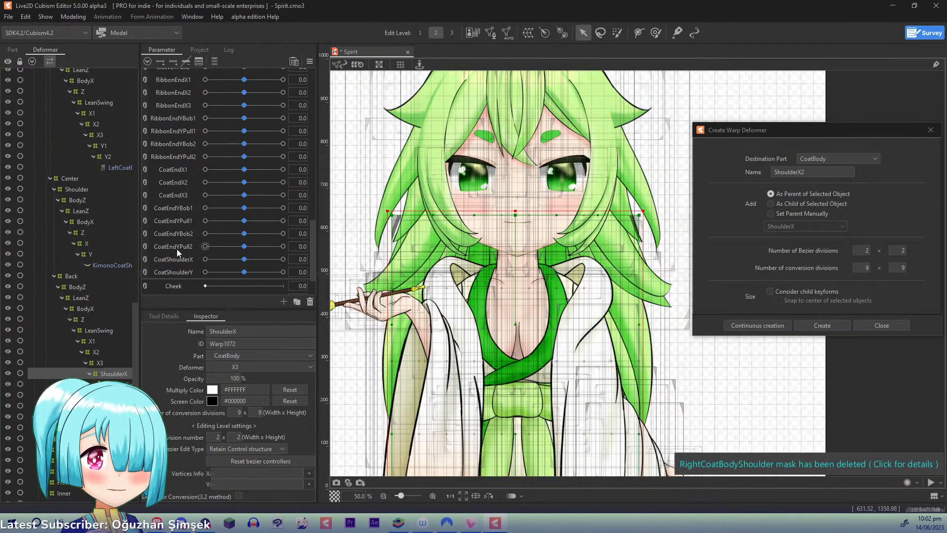
pyautogui.click(177, 261)
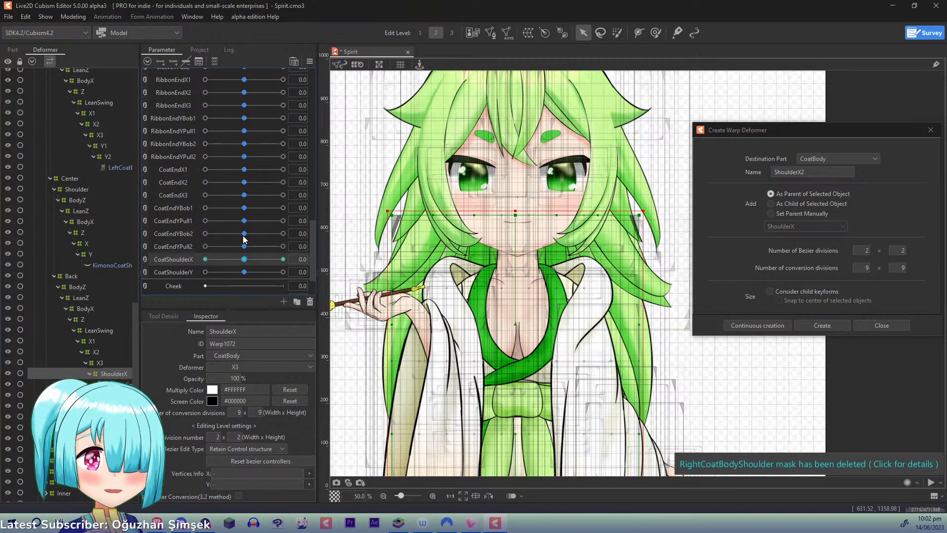
pyautogui.moveTo(244, 260); pyautogui.dragTo(360, 270)
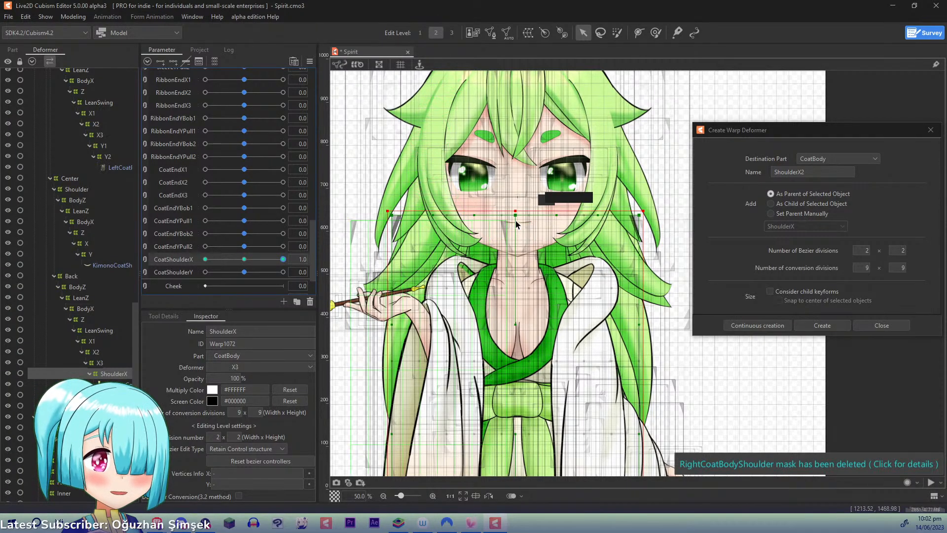
pyautogui.moveTo(516, 215); pyautogui.dragTo(530, 214)
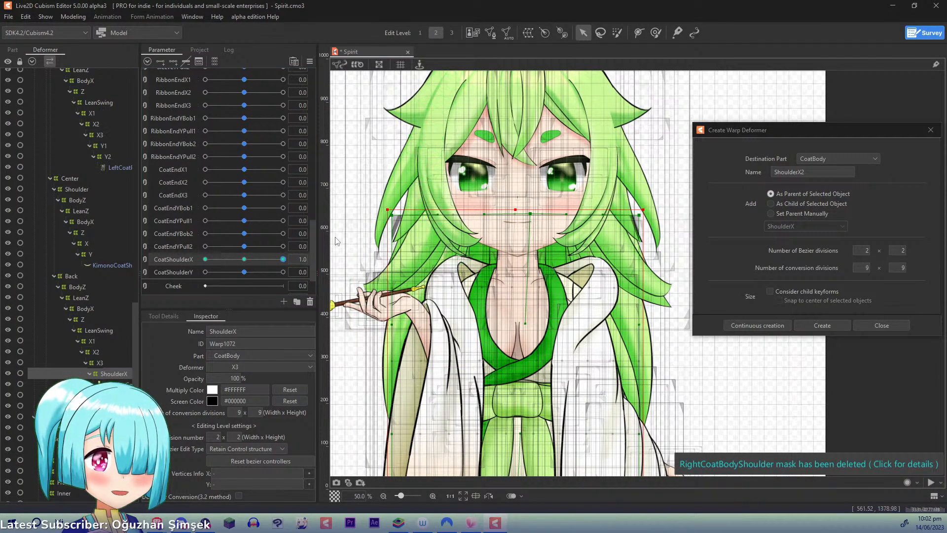
pyautogui.moveTo(393, 215); pyautogui.dragTo(403, 217)
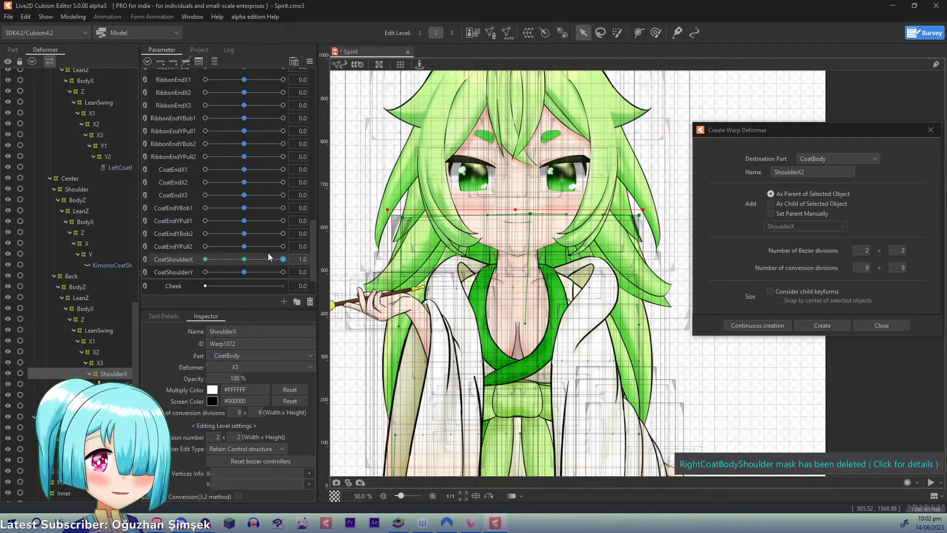
# - Mirror the ShoulderX deformer's 1.0 form horizontally with Reflect Motion and check CoatShoulderX at -1.0
pyautogui.click(204, 259)
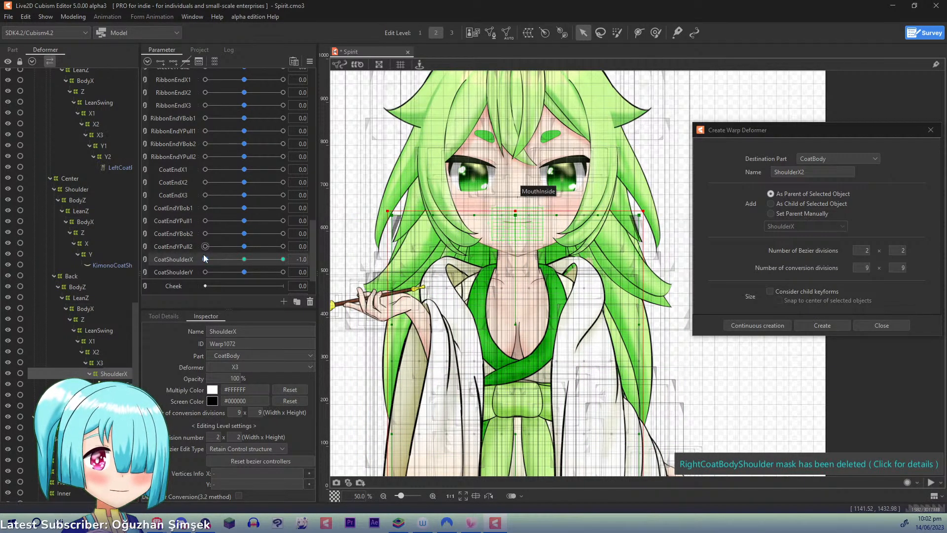
pyautogui.moveTo(204, 257); pyautogui.dragTo(348, 260)
pyautogui.click(310, 61)
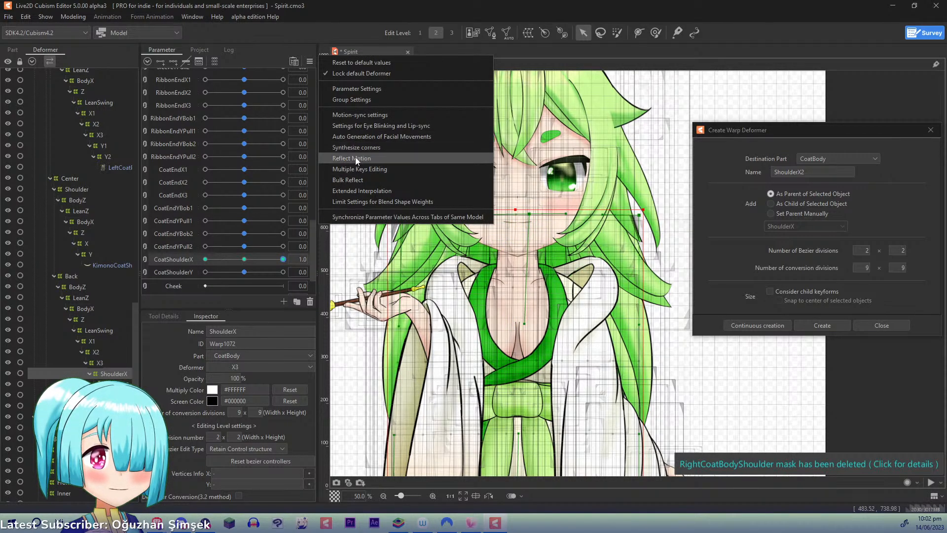
pyautogui.click(355, 157)
pyautogui.click(454, 356)
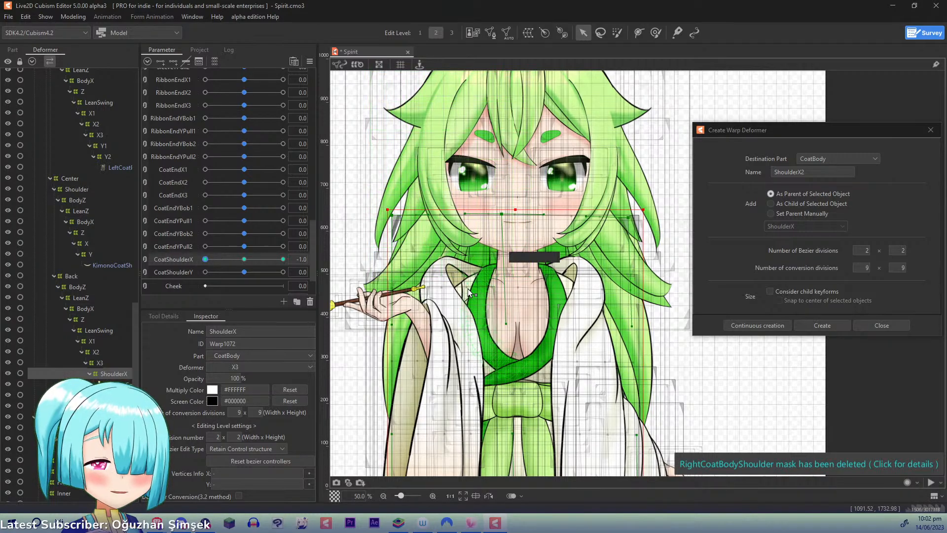
# - At CoatShoulderX -1.0, nudge the ShoulderX deformer's top middle point slightly right and reset the parameters to their default values
pyautogui.scroll(2, 468, 289)
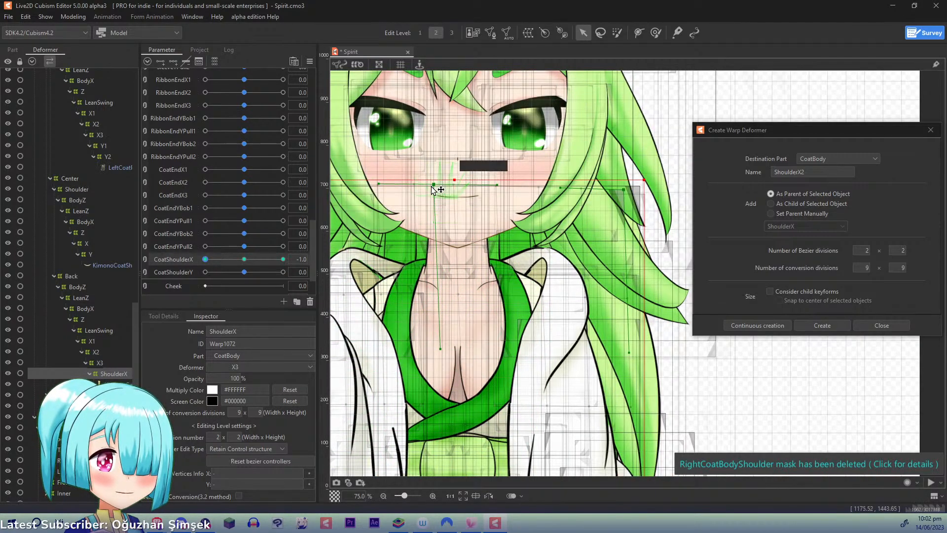
pyautogui.moveTo(433, 185); pyautogui.dragTo(442, 185)
pyautogui.moveTo(407, 256); pyautogui.dragTo(490, 253)
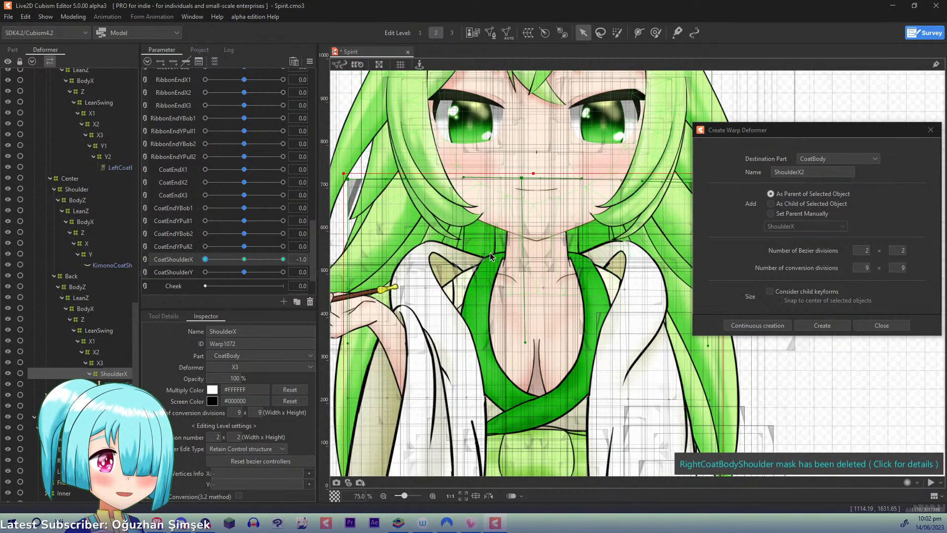
pyautogui.scroll(-2, 513, 243)
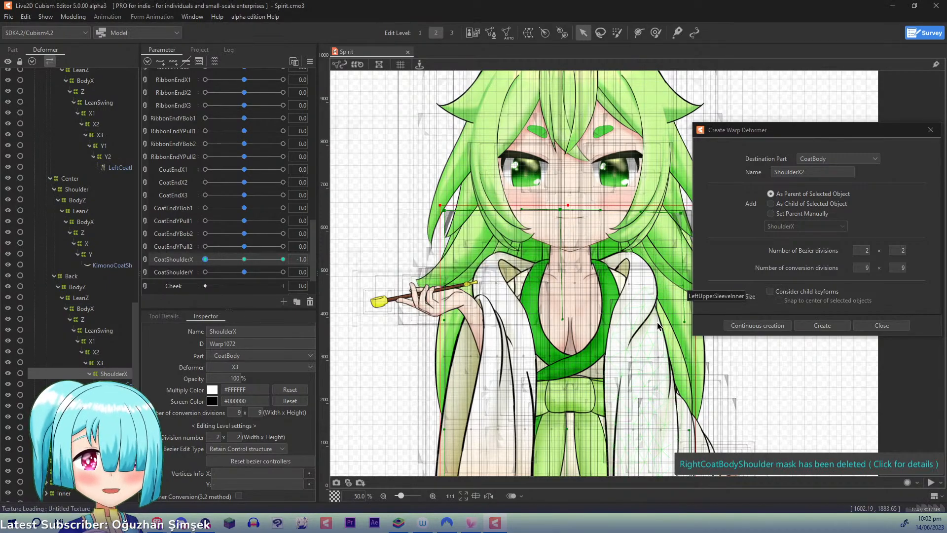
pyautogui.click(309, 61)
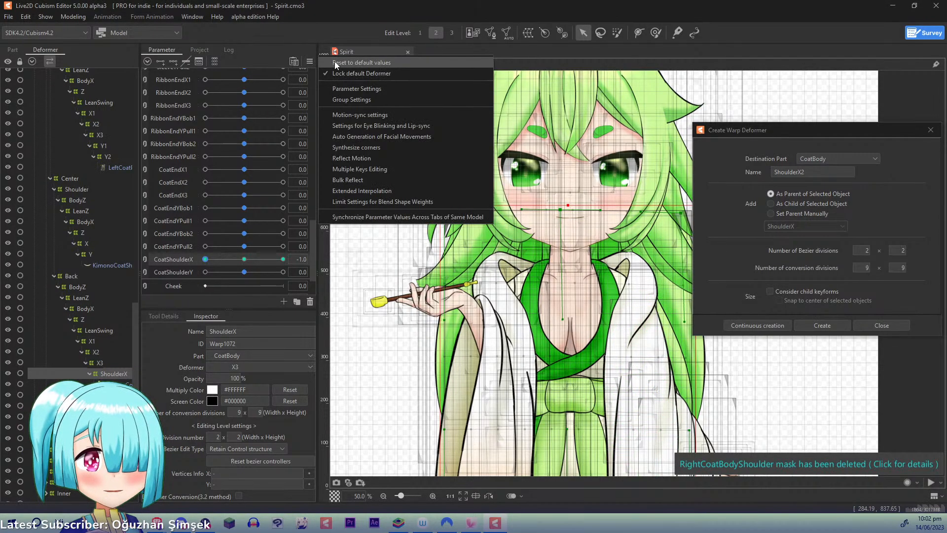
pyautogui.click(335, 61)
# - Create a warp deformer named ShoulderY as the parent of the KimonoCoatBackBottom mesh
pyautogui.click(111, 385)
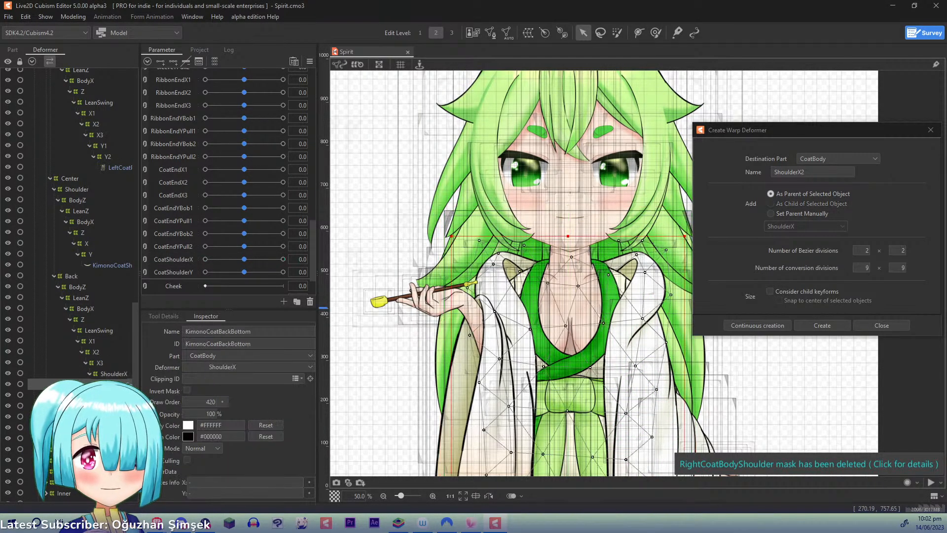
pyautogui.click(806, 170)
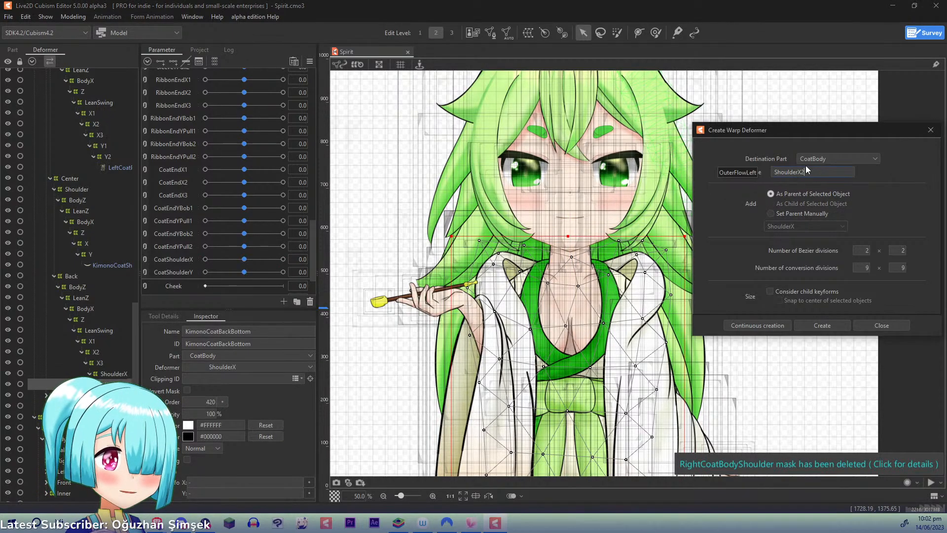
pyautogui.press('BackSpace')
pyautogui.press('BackSpace')
pyautogui.write('Y')
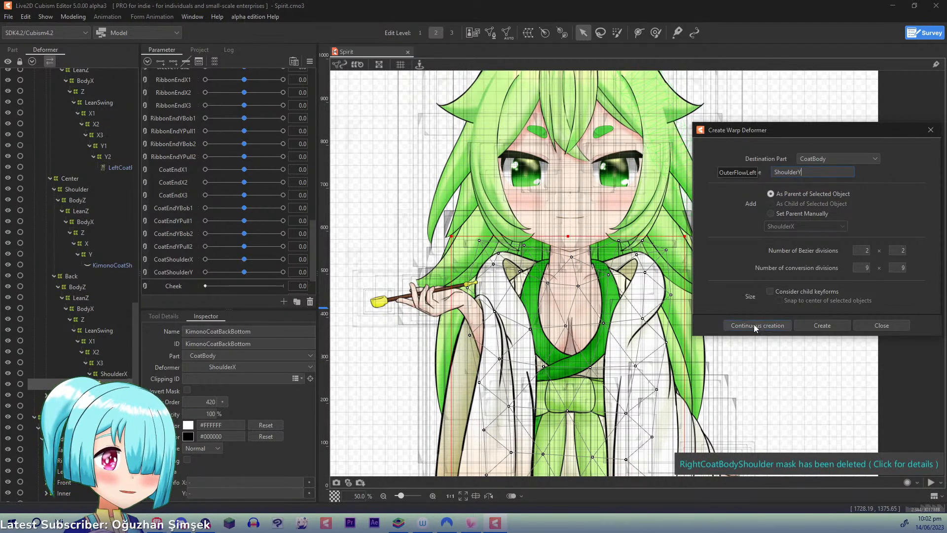
pyautogui.click(754, 325)
# - Add three CoatShoulderY keyforms to the ShoulderY deformer and, at 1.0, raise its top middle point slightly
pyautogui.click(112, 395)
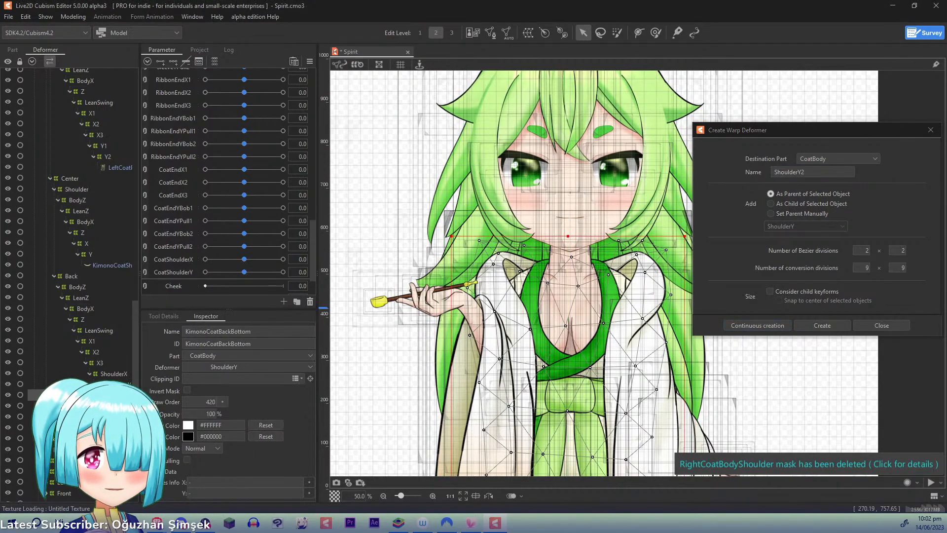
pyautogui.click(112, 385)
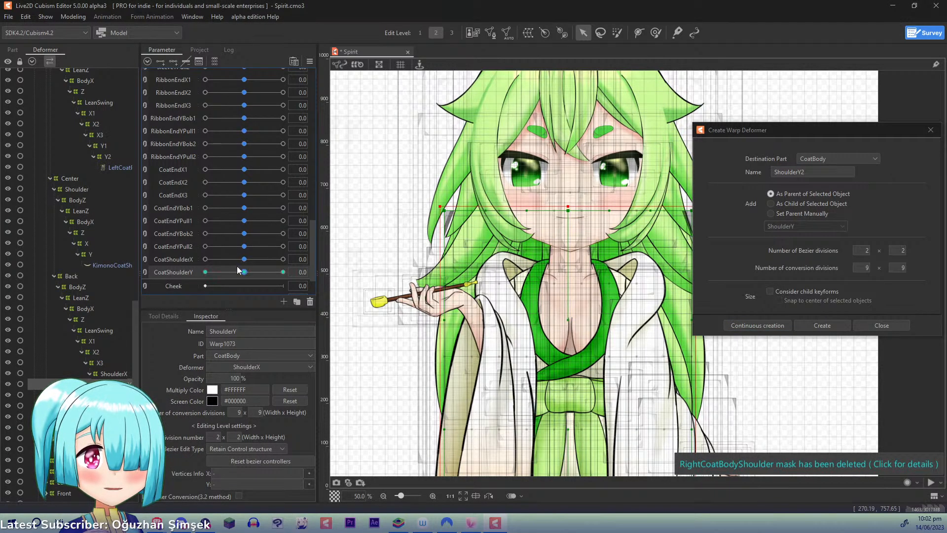
pyautogui.moveTo(238, 271); pyautogui.dragTo(307, 272)
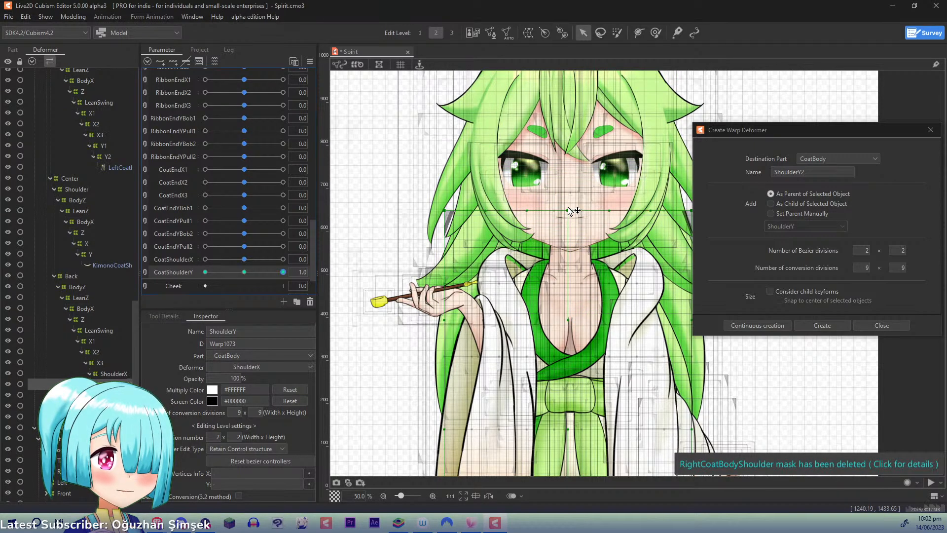
pyautogui.moveTo(568, 207); pyautogui.dragTo(570, 200)
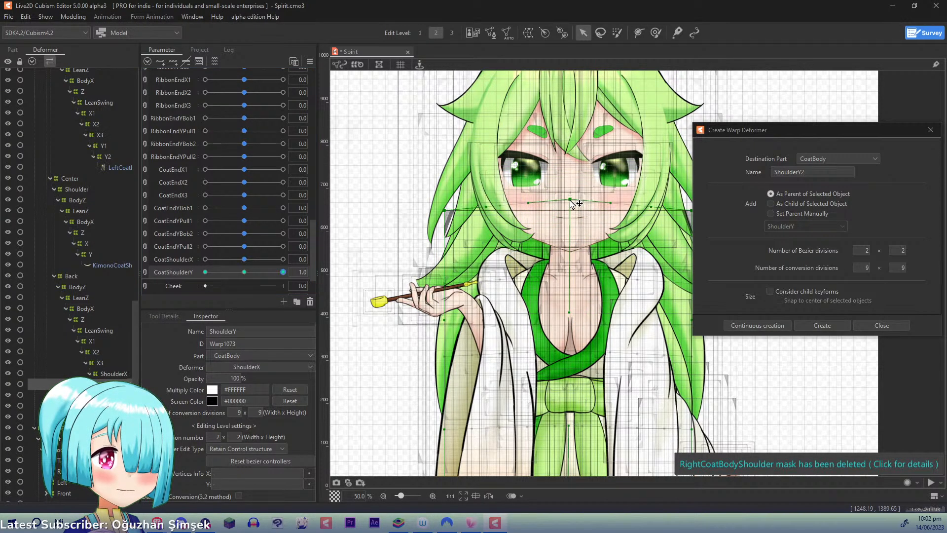
# - At CoatShoulderY -1.0, lower the ShoulderY deformer's two top corner points slightly, check the opposite extreme, and return the parameter to 0
pyautogui.moveTo(264, 271); pyautogui.dragTo(158, 273)
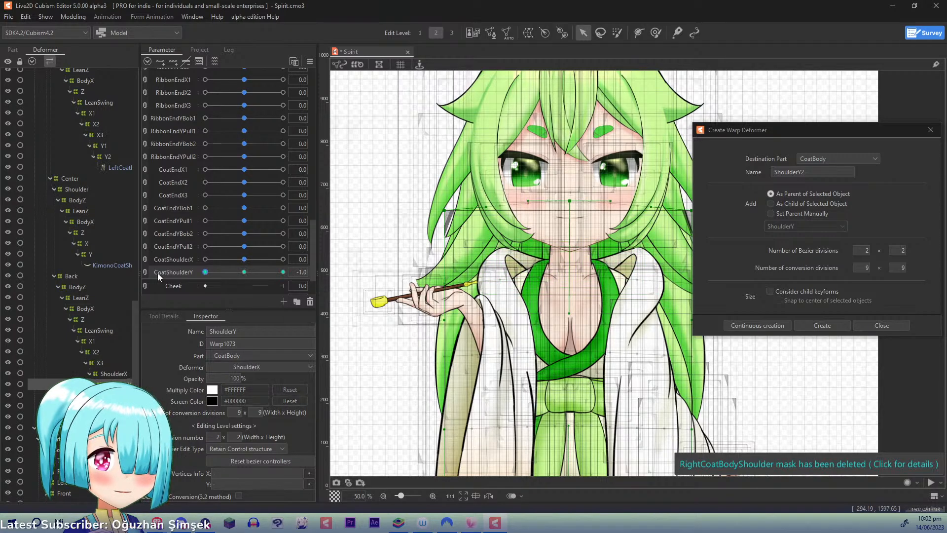
pyautogui.moveTo(445, 210); pyautogui.dragTo(445, 224)
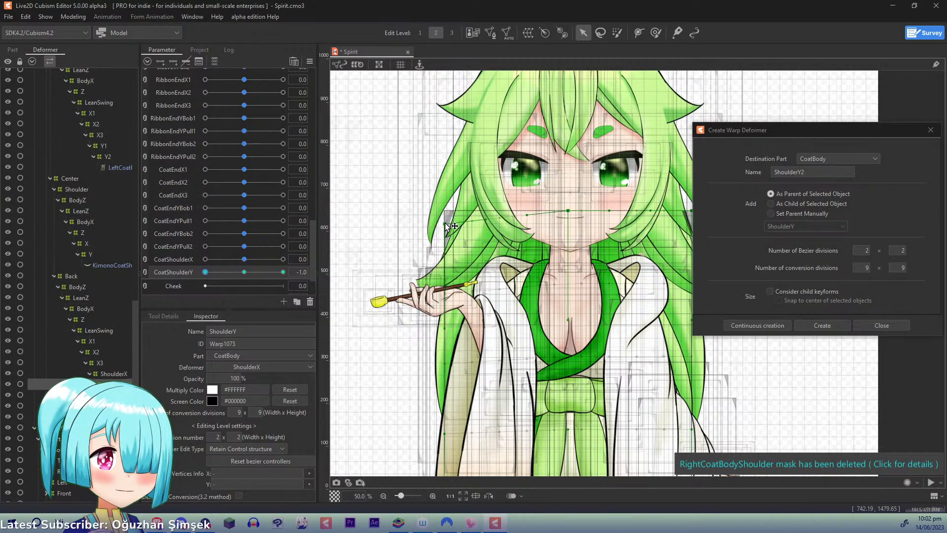
pyautogui.moveTo(673, 211); pyautogui.dragTo(646, 225)
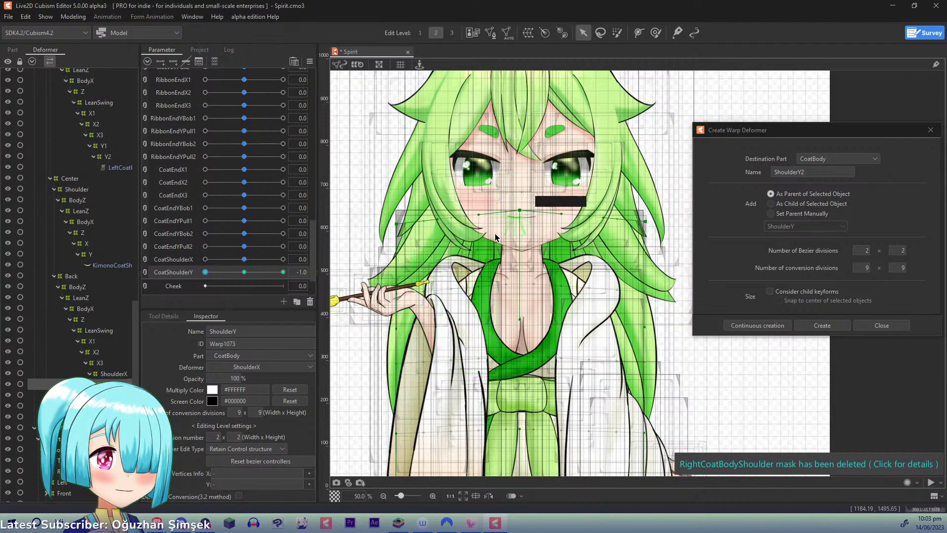
pyautogui.moveTo(397, 224); pyautogui.dragTo(400, 223)
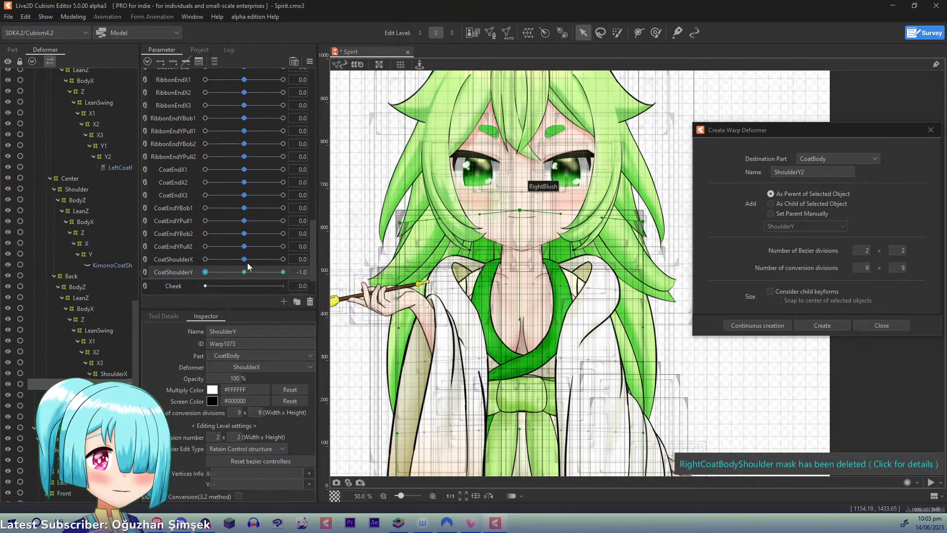
pyautogui.moveTo(210, 271); pyautogui.dragTo(372, 278)
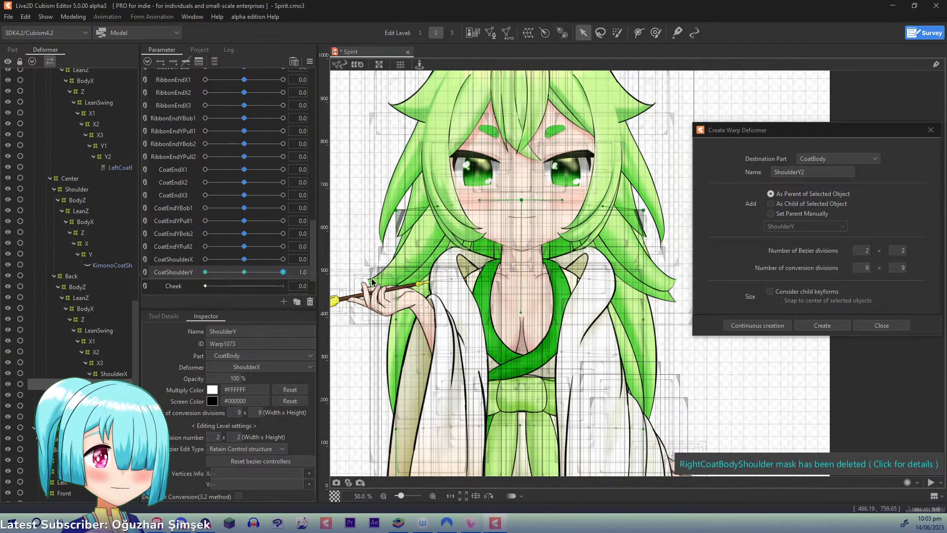
pyautogui.click(244, 272)
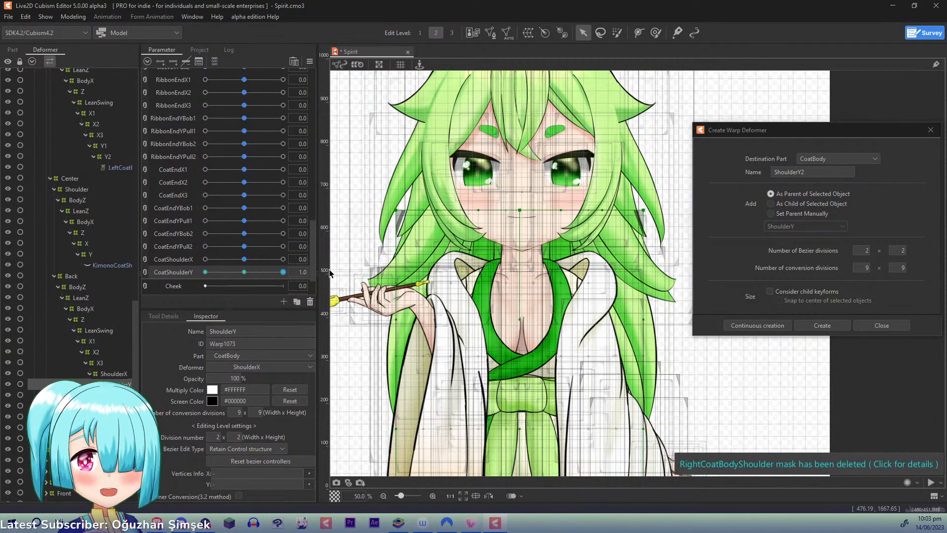
# - Create a warp deformer named Y1 as the parent of the KimonoCoatBackBottom mesh
pyautogui.moveTo(416, 311); pyautogui.dragTo(464, 192)
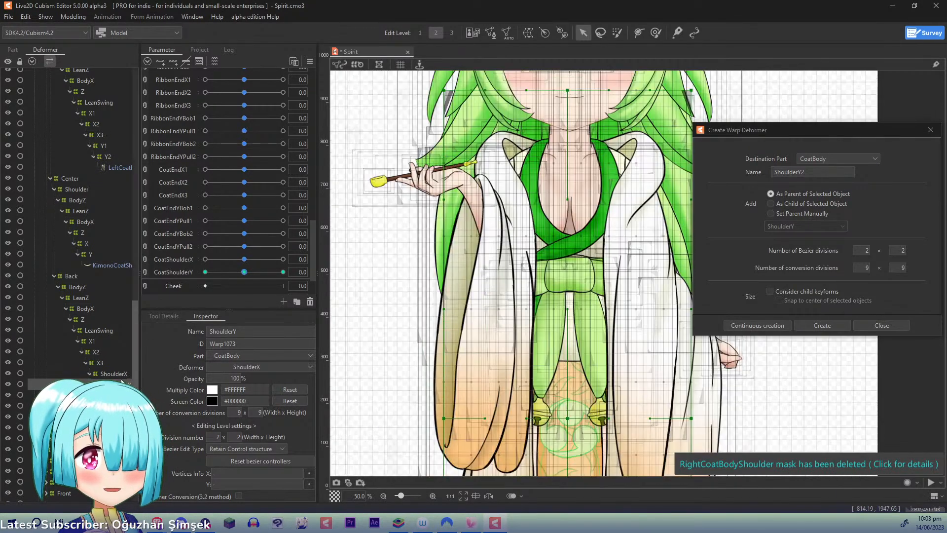
pyautogui.click(128, 394)
pyautogui.moveTo(808, 171); pyautogui.dragTo(553, 168)
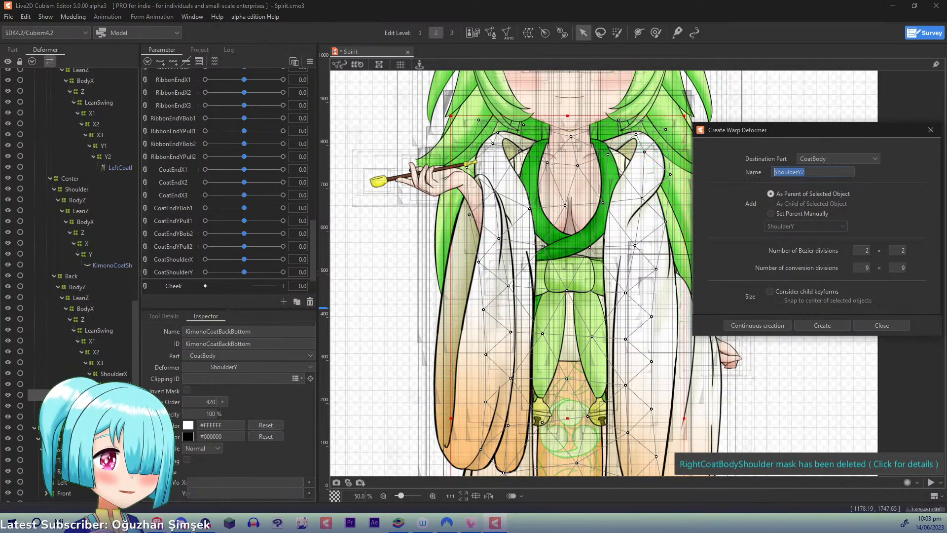
pyautogui.write('Y1')
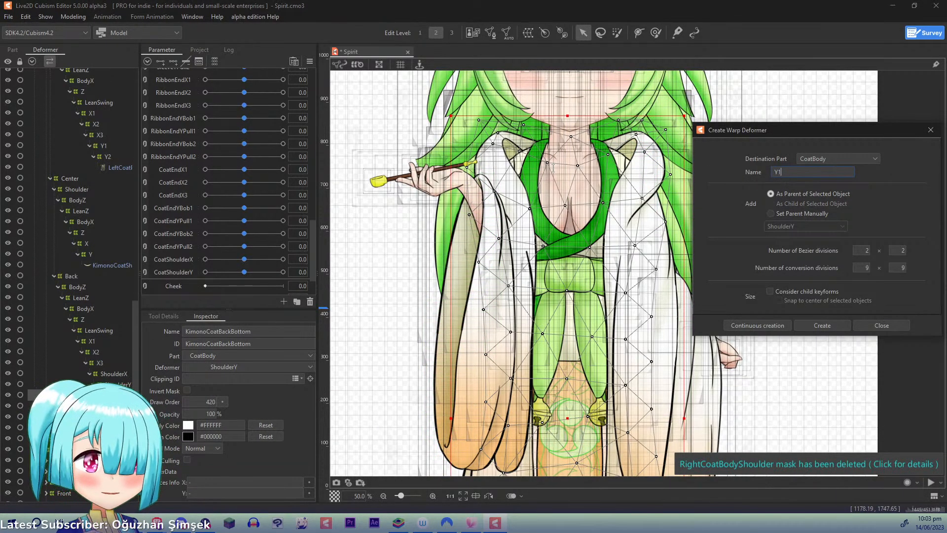
pyautogui.click(755, 323)
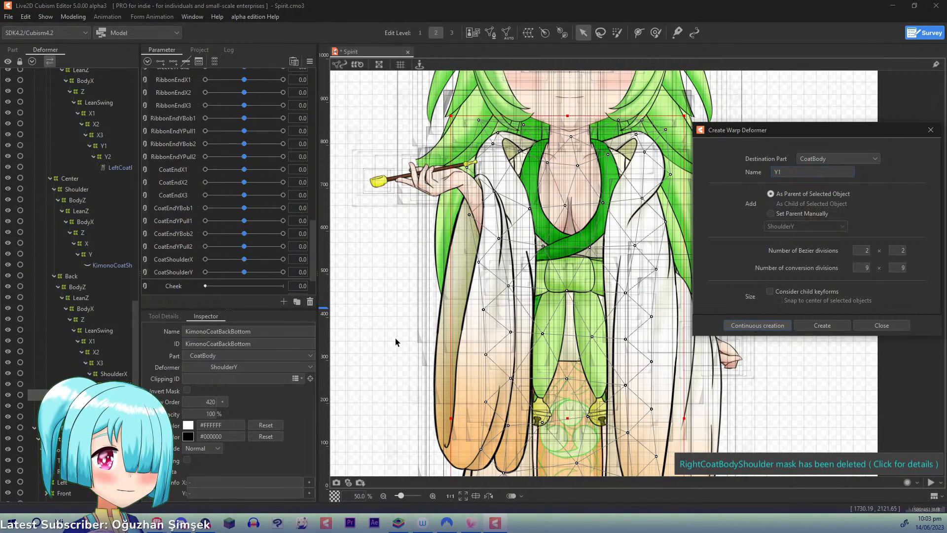
# - Create a warp deformer named Y2 as the parent of the KimonoCoatBackBottom mesh, nested inside Y1
pyautogui.click(118, 405)
pyautogui.click(796, 171)
pyautogui.press('BackSpace')
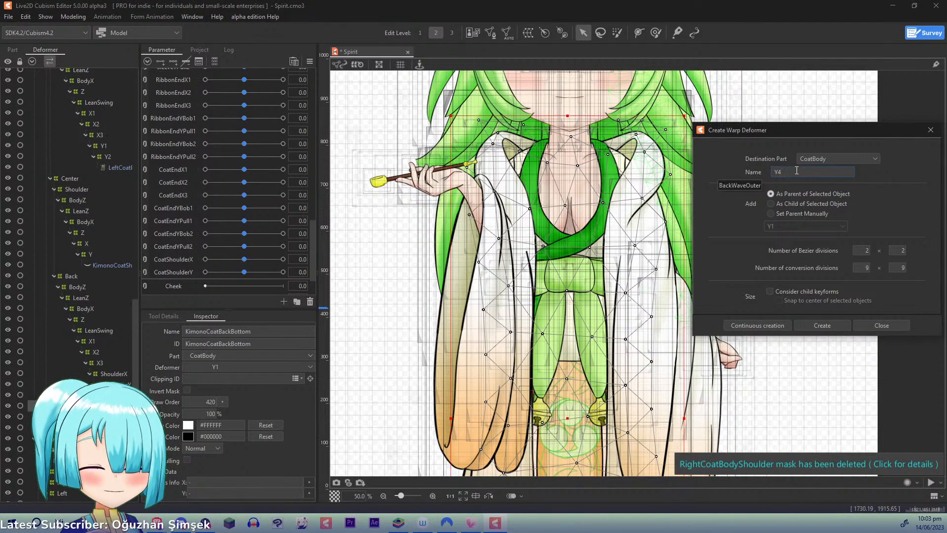
pyautogui.write('2')
pyautogui.click(755, 325)
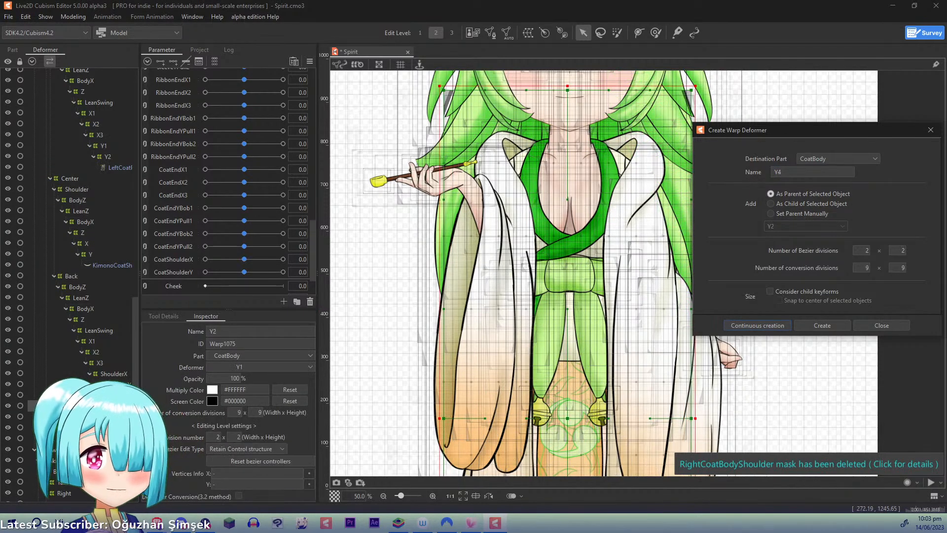
# - Add three CoatEndYBob1 keyforms to the Y1 deformer and, at 1.0, raise its bottom middle point and both bottom corner points
pyautogui.click(181, 210)
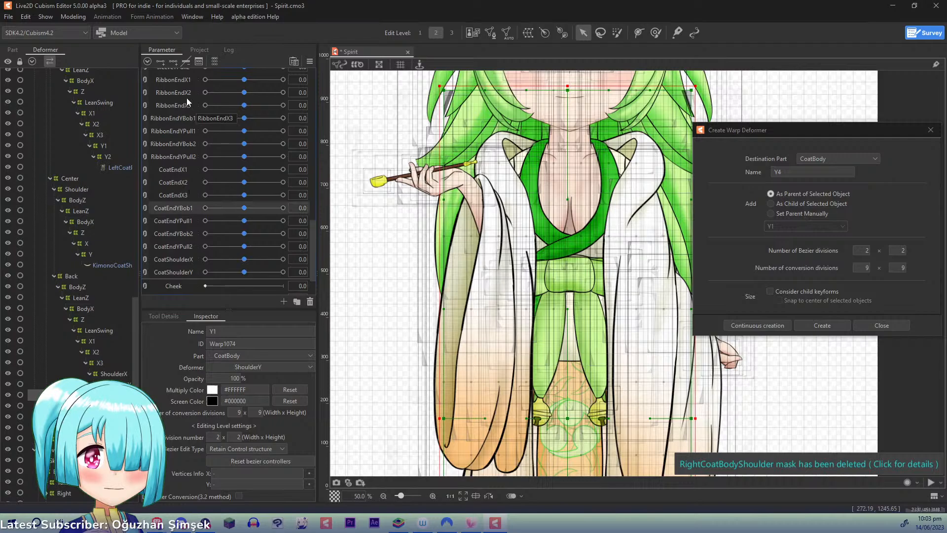
pyautogui.click(174, 61)
pyautogui.moveTo(243, 209); pyautogui.dragTo(291, 212)
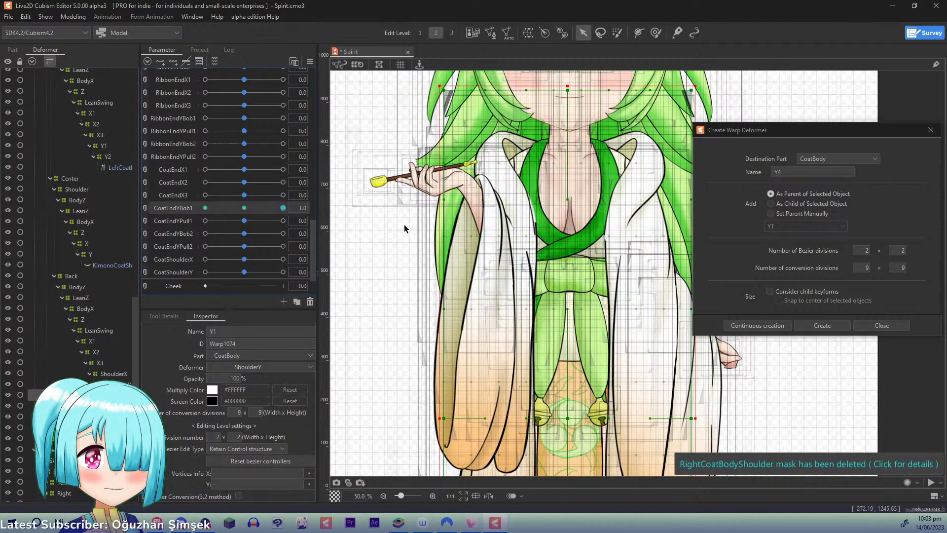
pyautogui.moveTo(550, 165); pyautogui.dragTo(528, 33)
pyautogui.moveTo(561, 363); pyautogui.dragTo(560, 162)
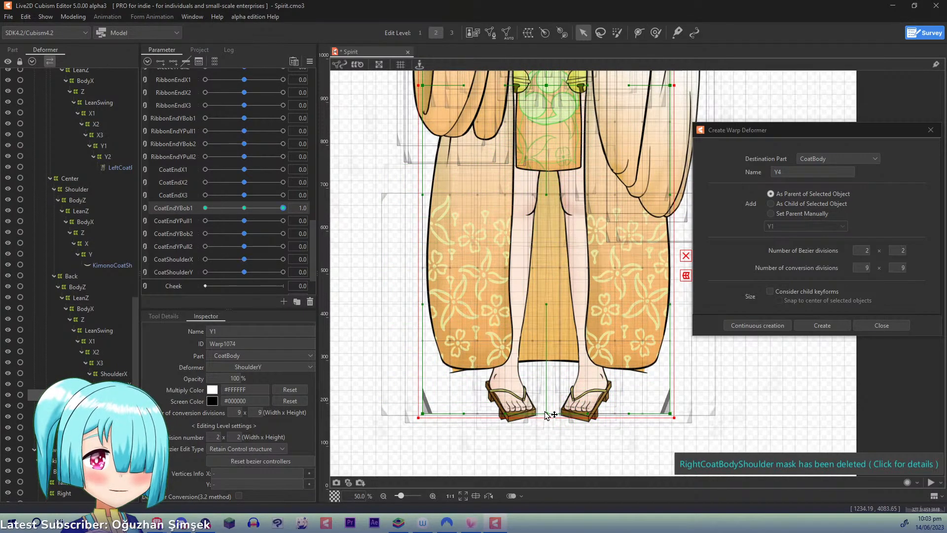
pyautogui.moveTo(546, 415); pyautogui.dragTo(548, 393)
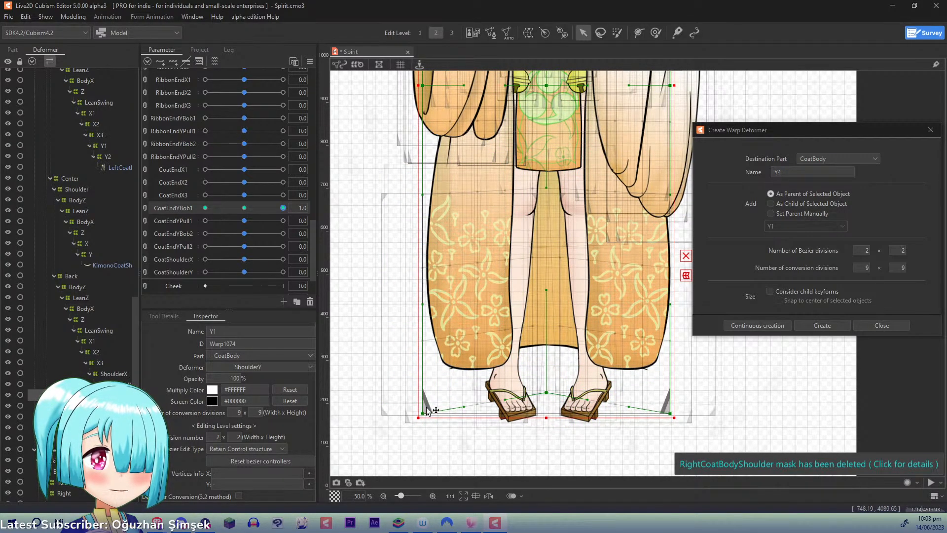
pyautogui.moveTo(427, 411); pyautogui.dragTo(427, 401)
pyautogui.moveTo(672, 417); pyautogui.dragTo(671, 401)
pyautogui.moveTo(548, 393); pyautogui.dragTo(548, 388)
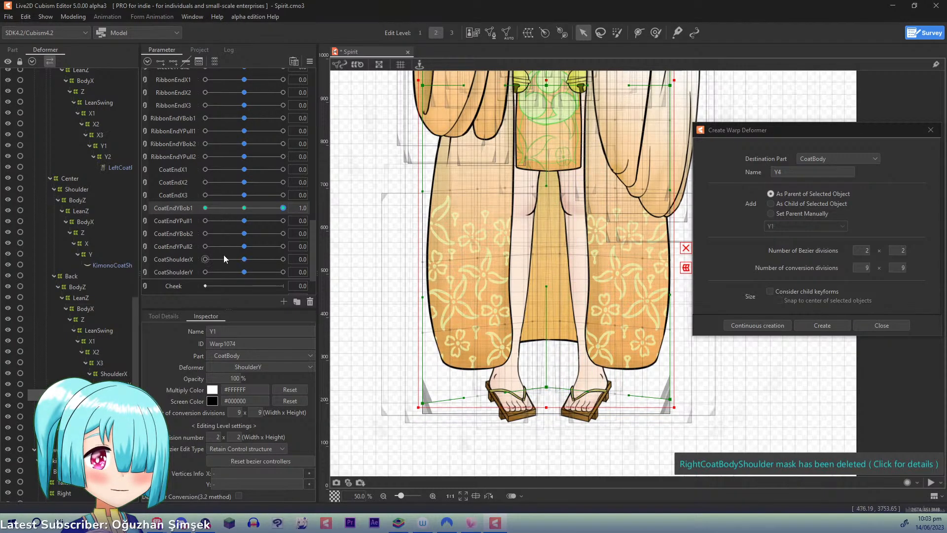
# - At CoatEndYBob1 -1.0, pull the Y1 deformer's bottom corner and middle points slightly down
pyautogui.moveTo(279, 213); pyautogui.dragTo(199, 233)
pyautogui.moveTo(423, 414); pyautogui.dragTo(423, 423)
pyautogui.moveTo(675, 414); pyautogui.dragTo(674, 424)
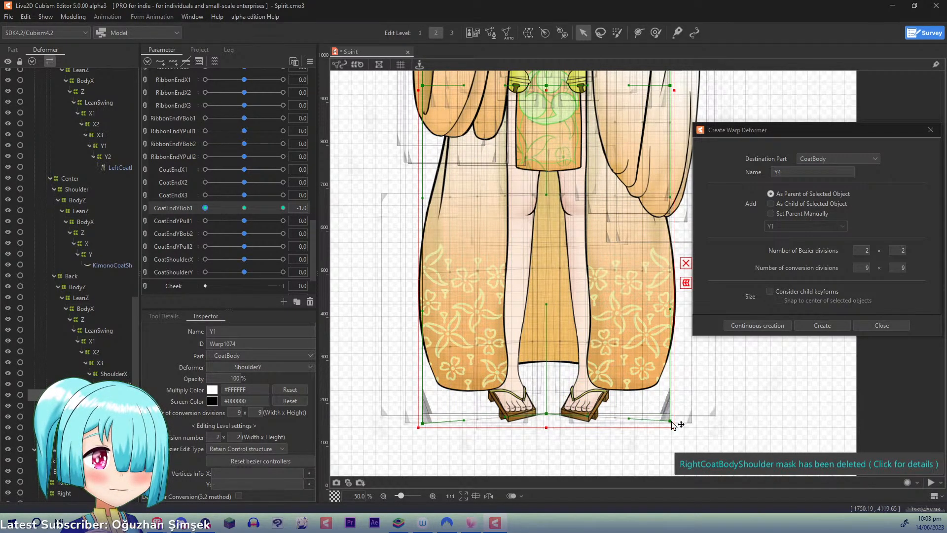
pyautogui.moveTo(552, 413); pyautogui.dragTo(552, 424)
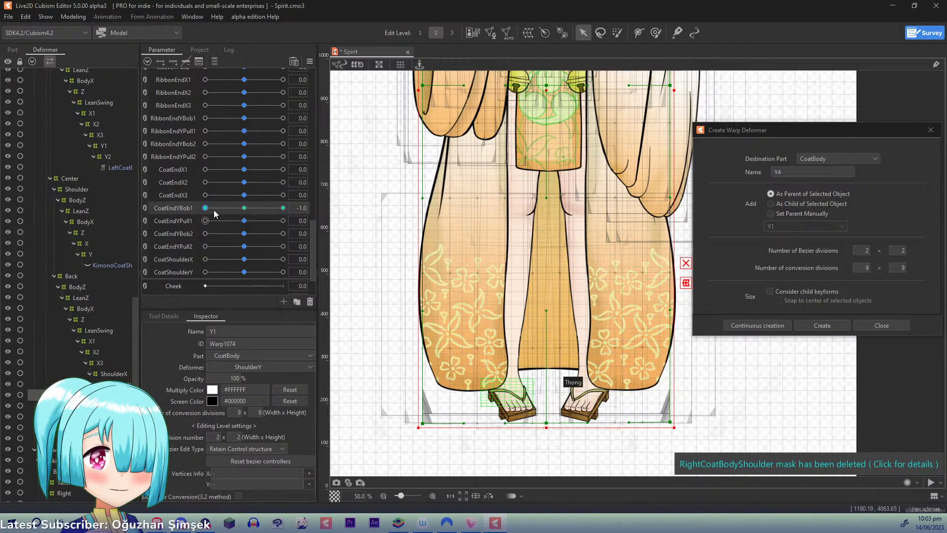
# - At CoatEndYBob1 1.0, level the Y1 deformer's bottom middle and bottom left points, then reset the parameters to their defaults
pyautogui.moveTo(215, 213); pyautogui.dragTo(439, 213)
pyautogui.moveTo(549, 391); pyautogui.dragTo(553, 402)
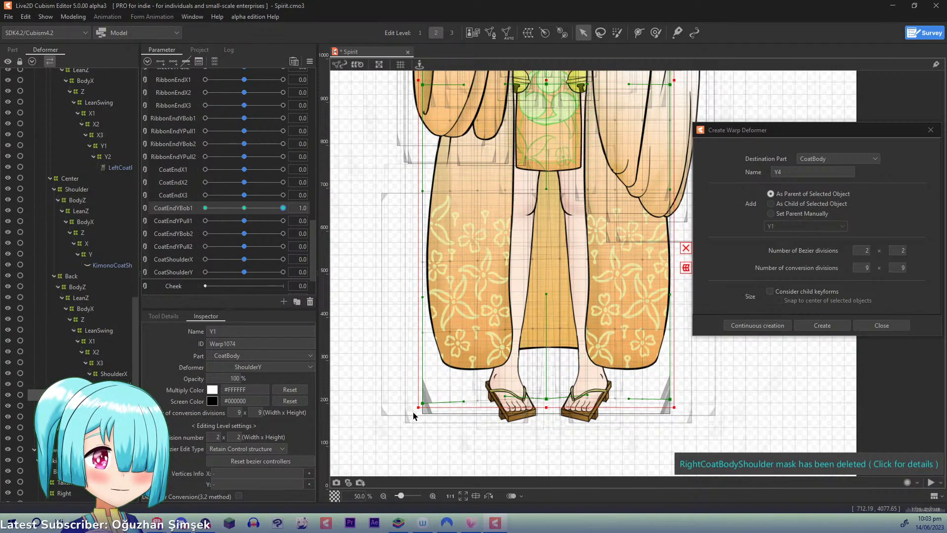
pyautogui.moveTo(426, 406); pyautogui.dragTo(426, 402)
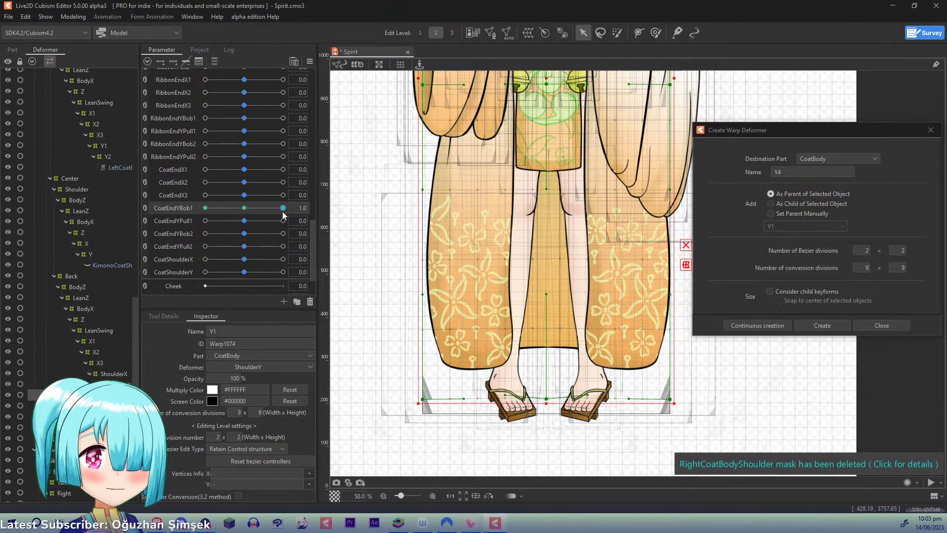
pyautogui.click(294, 62)
# - Add three CoatEndYPull1 keyforms to the Y1 deformer, check the coat at 1.0, and reset the parameters to their defaults
pyautogui.click(186, 221)
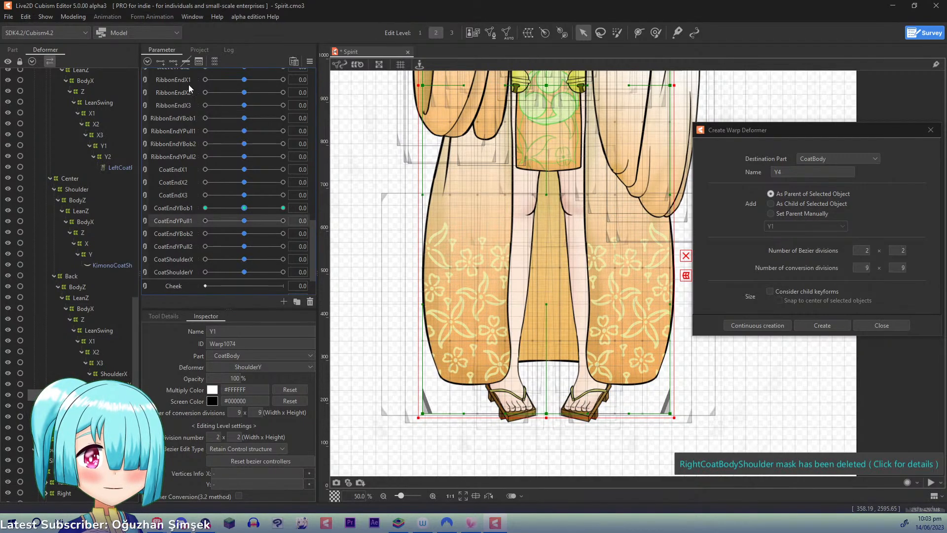
pyautogui.moveTo(246, 222); pyautogui.dragTo(315, 225)
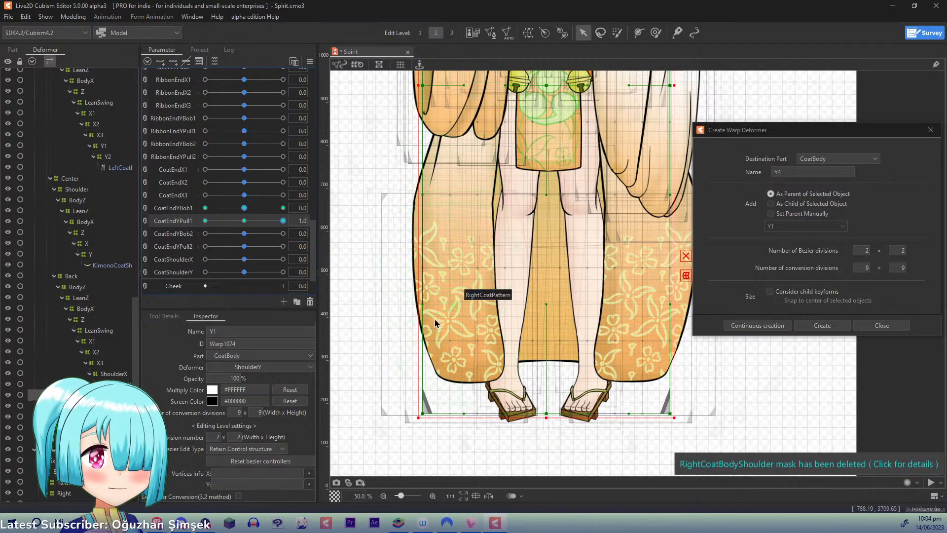
pyautogui.click(294, 61)
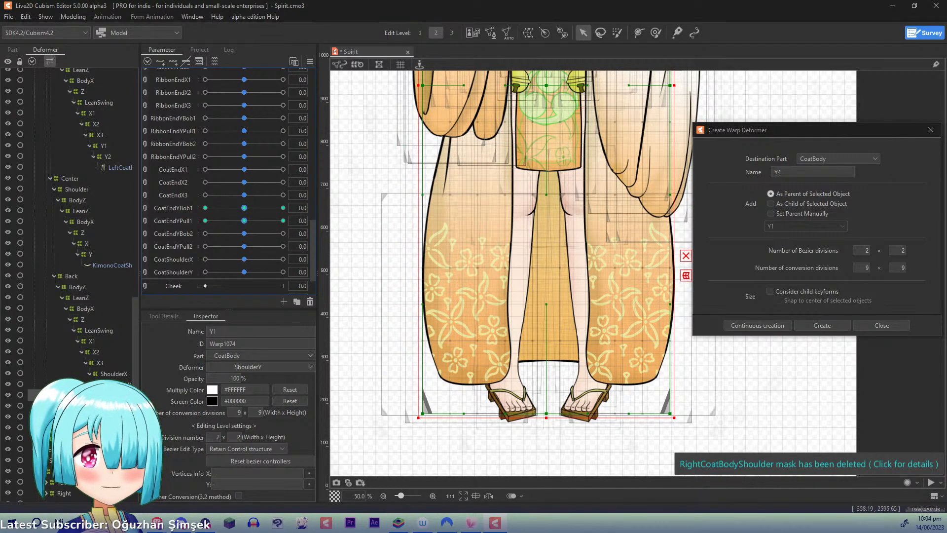
# - Add three CoatEndYBob2 keyforms to the Y2 deformer and, at 1.0, raise its bottom middle and corner points
pyautogui.click(180, 234)
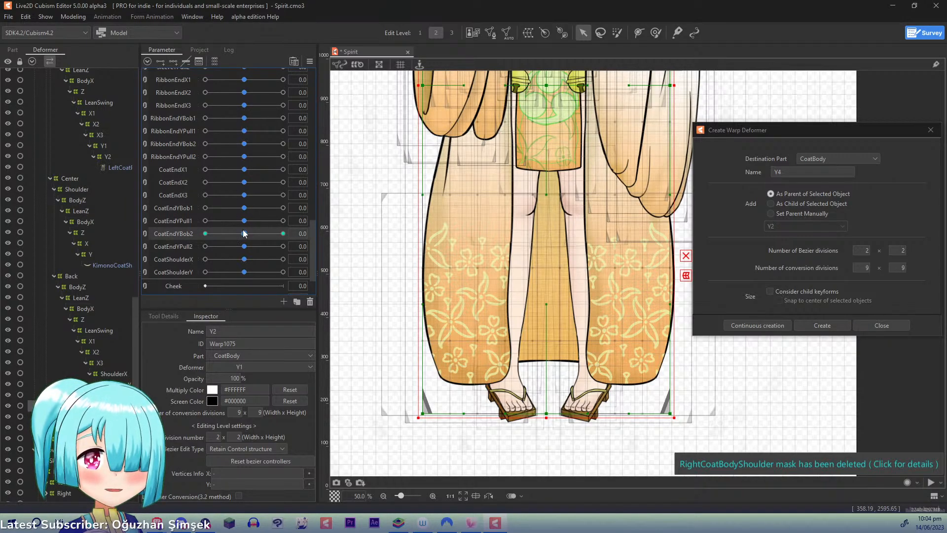
pyautogui.moveTo(244, 233); pyautogui.dragTo(317, 239)
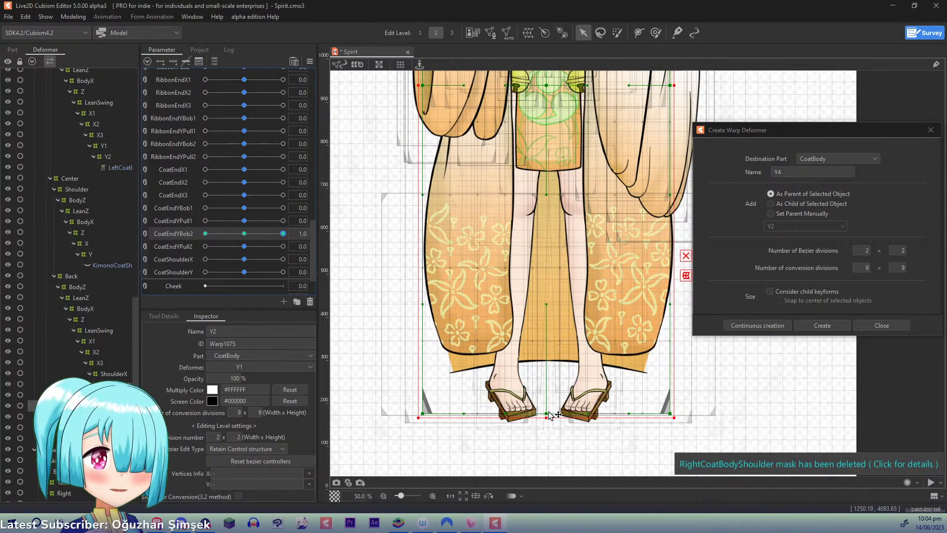
pyautogui.moveTo(549, 415); pyautogui.dragTo(547, 379)
pyautogui.moveTo(428, 415); pyautogui.dragTo(423, 383)
pyautogui.moveTo(670, 414); pyautogui.dragTo(670, 384)
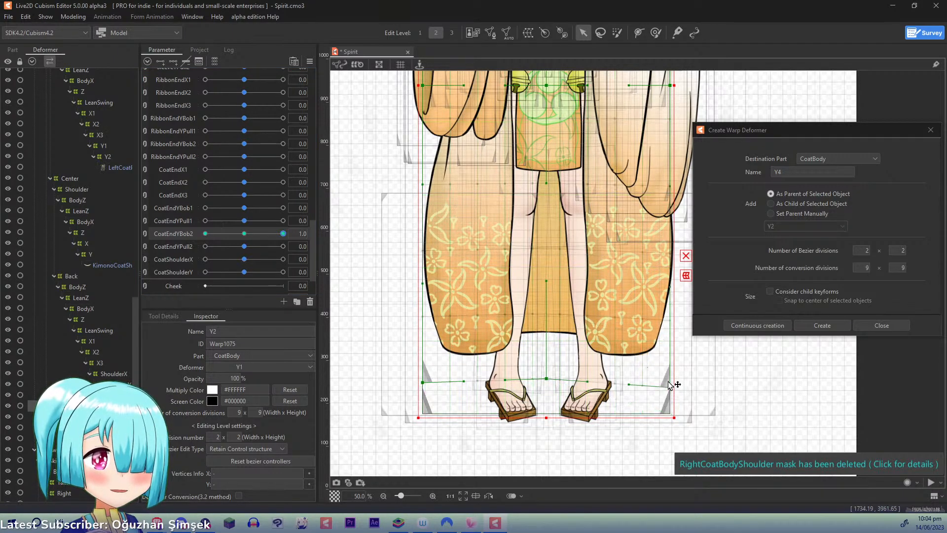
# - At CoatEndYBob2 -1.0, pull the Y2 deformer's bottom middle and corner points down
pyautogui.moveTo(270, 233); pyautogui.dragTo(157, 230)
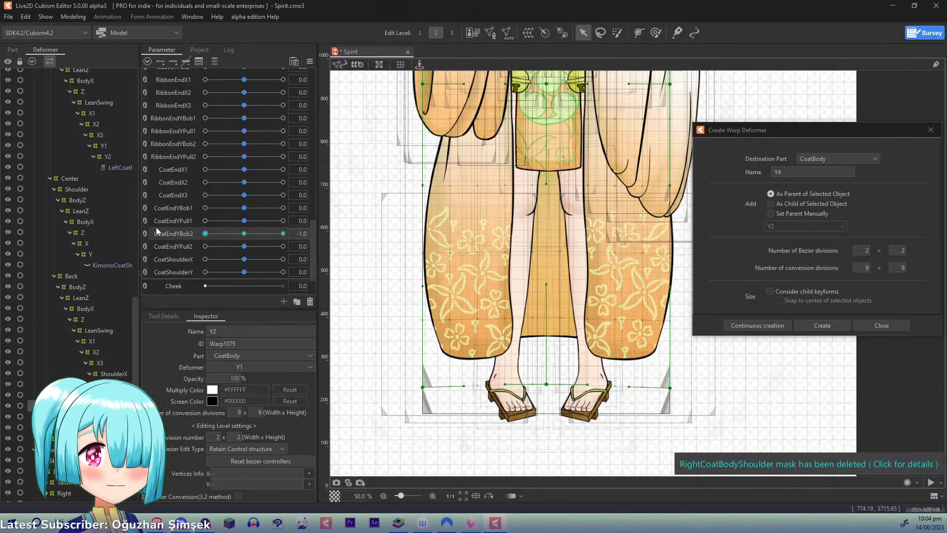
pyautogui.moveTo(551, 416); pyautogui.dragTo(552, 432)
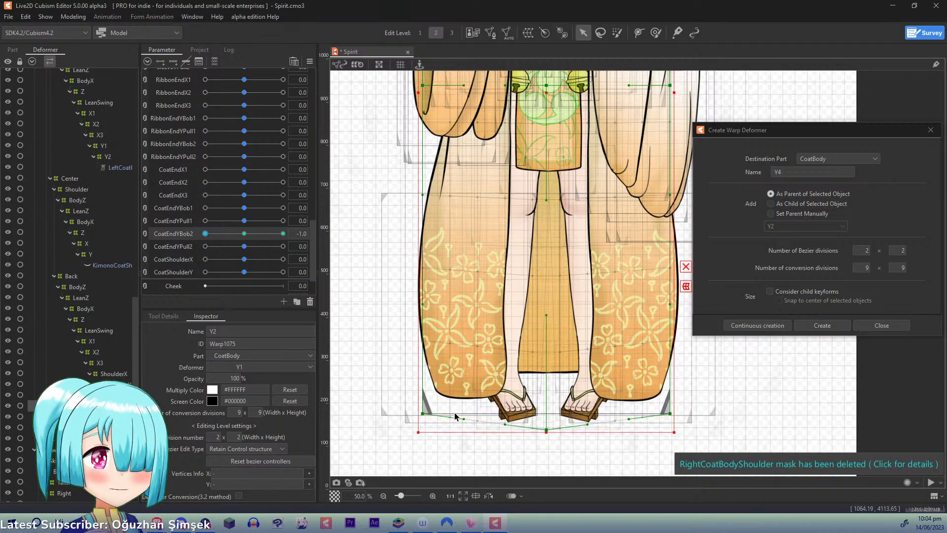
pyautogui.moveTo(427, 413); pyautogui.dragTo(427, 426)
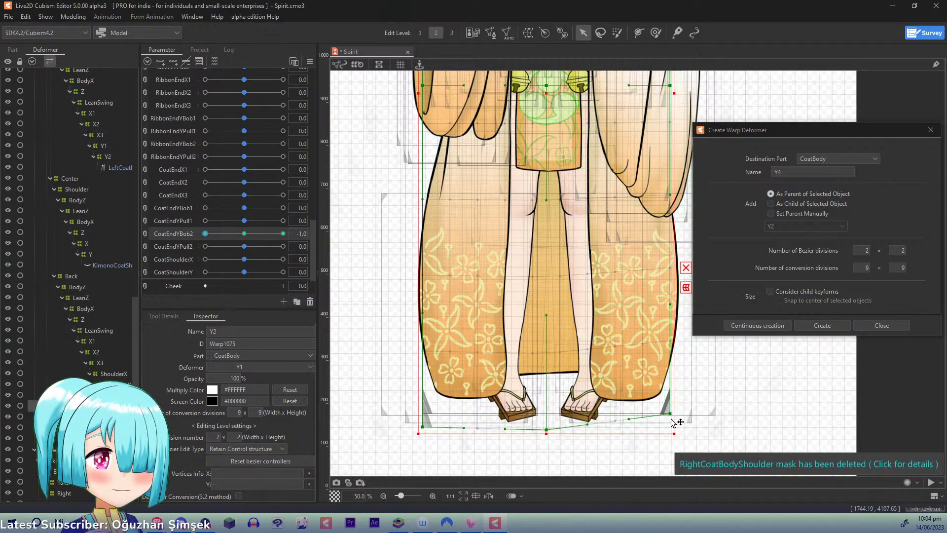
pyautogui.moveTo(670, 414); pyautogui.dragTo(670, 425)
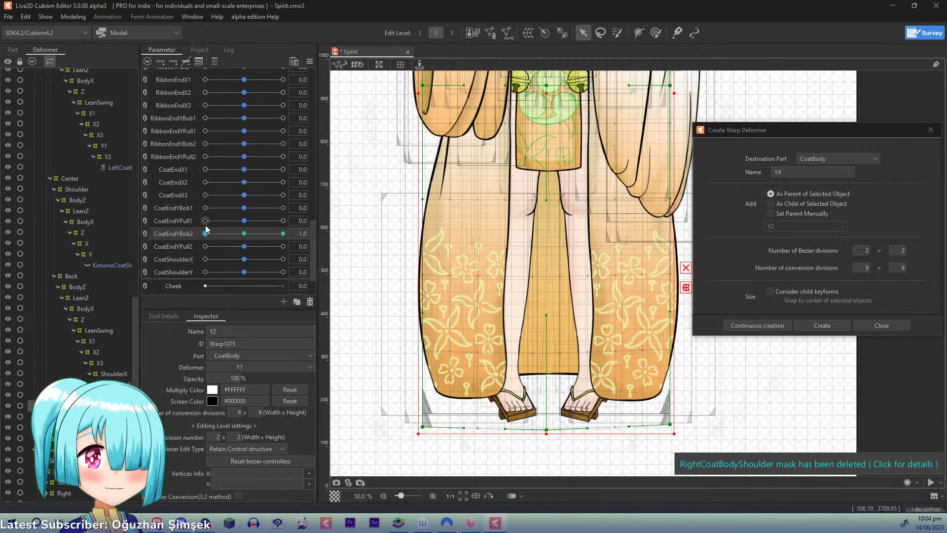
# - Add three CoatEndYPull2 keyforms to the Y2 deformer and, at 1.0, spread its bottom corners outward and upward and raise its bottom middle point
pyautogui.moveTo(206, 232); pyautogui.dragTo(283, 246)
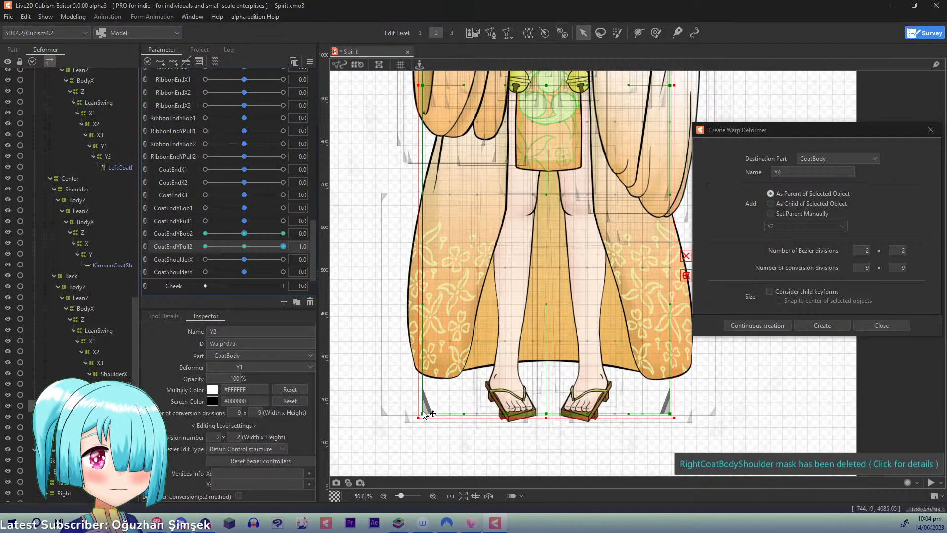
pyautogui.moveTo(424, 414); pyautogui.dragTo(408, 398)
pyautogui.moveTo(671, 413); pyautogui.dragTo(686, 406)
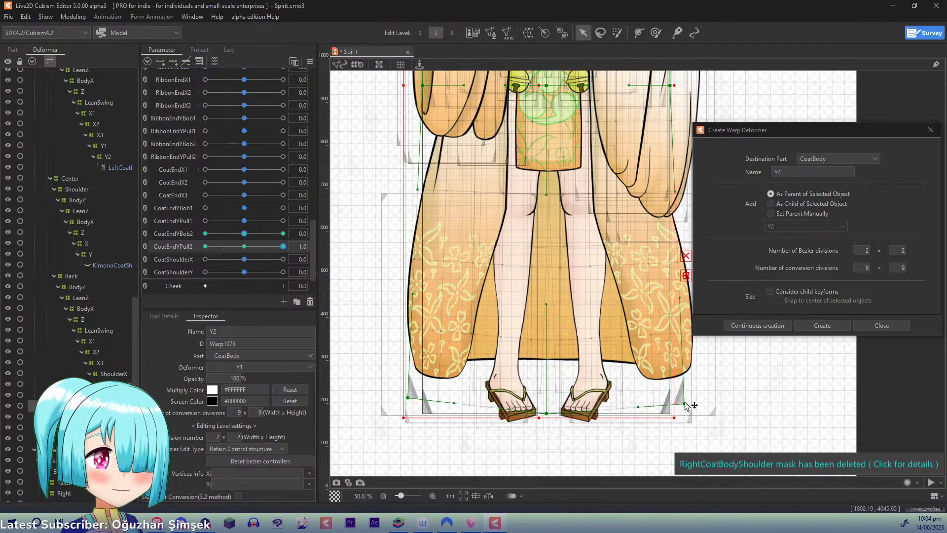
pyautogui.moveTo(546, 413); pyautogui.dragTo(550, 388)
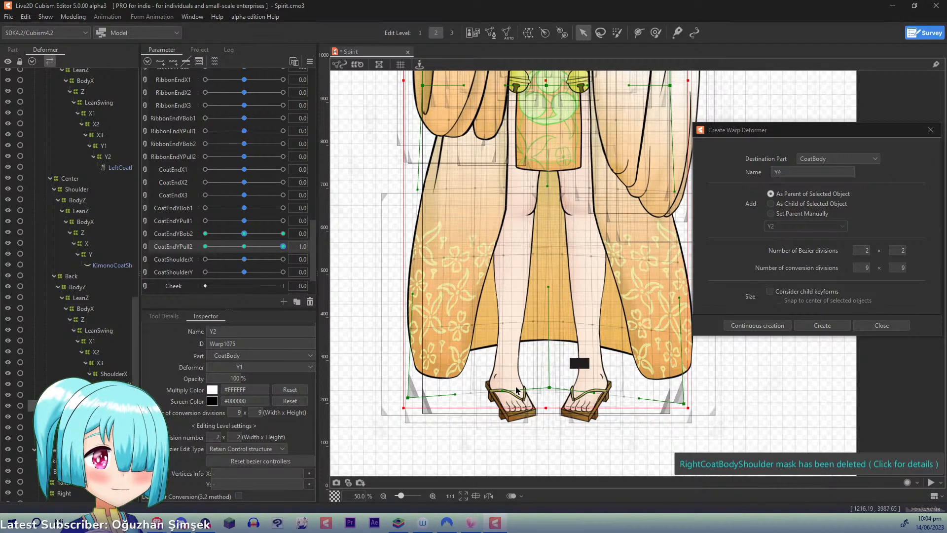
# - At CoatEndYPull2 -1.0, pull the Y2 deformer's bottom corners inward and its bottom middle point slightly down, and reset the parameters to their defaults
pyautogui.click(205, 246)
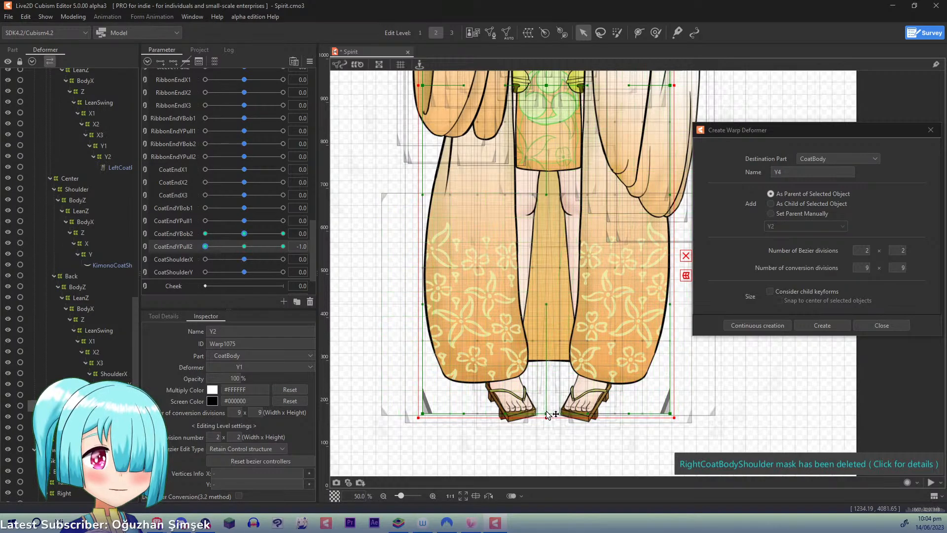
pyautogui.moveTo(546, 416); pyautogui.dragTo(546, 417)
pyautogui.moveTo(423, 413); pyautogui.dragTo(434, 412)
pyautogui.moveTo(670, 413); pyautogui.dragTo(660, 416)
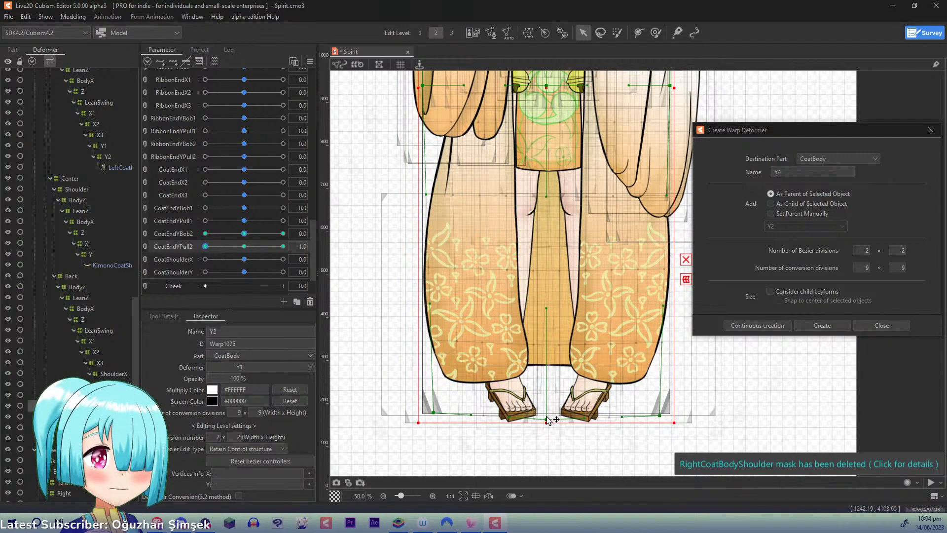
pyautogui.hotkey('ctrl', 'd')
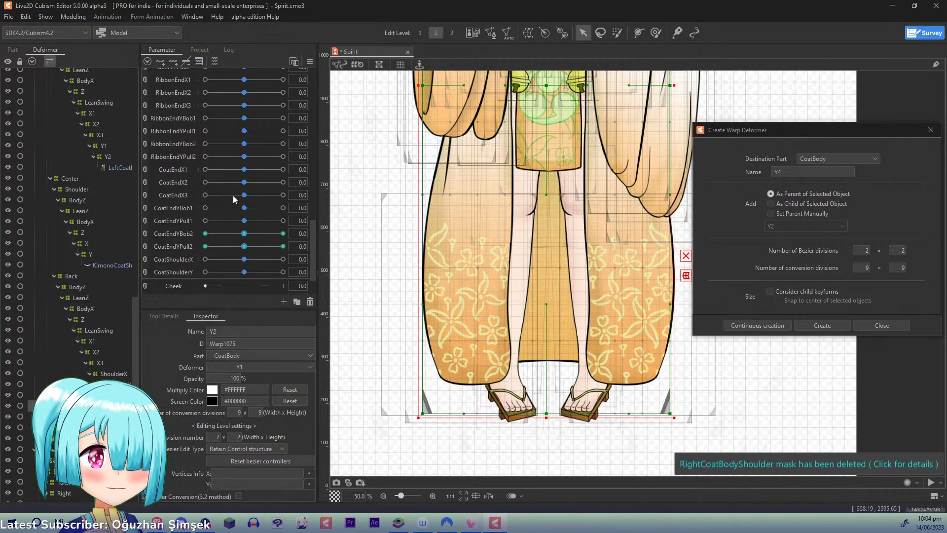
# - Synthesize all four corners of CoatEndYBob2 and CoatEndYPull2 for the Y2 deformer, using the default value as reference
pyautogui.click(183, 234)
pyautogui.click(310, 62)
pyautogui.click(364, 147)
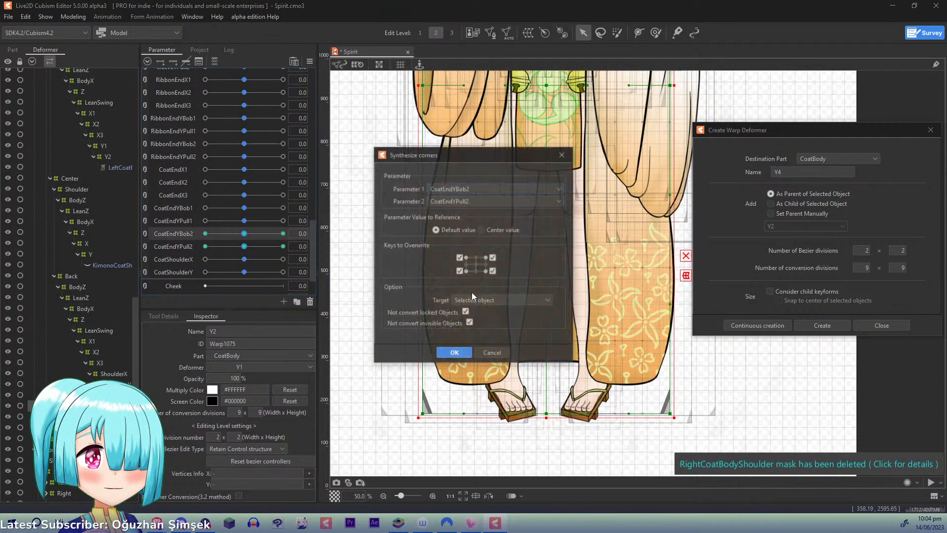
pyautogui.click(455, 354)
# - Synthesize all four corners of CoatEndYBob1 and CoatEndYPull1 for the Y1 deformer, using the default value as reference
pyautogui.click(127, 393)
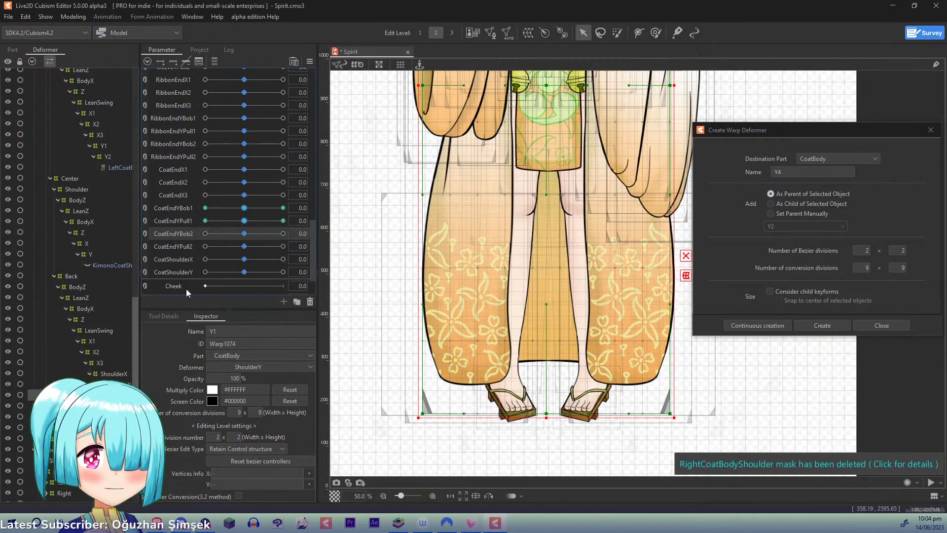
pyautogui.click(190, 209)
pyautogui.click(310, 62)
pyautogui.click(355, 149)
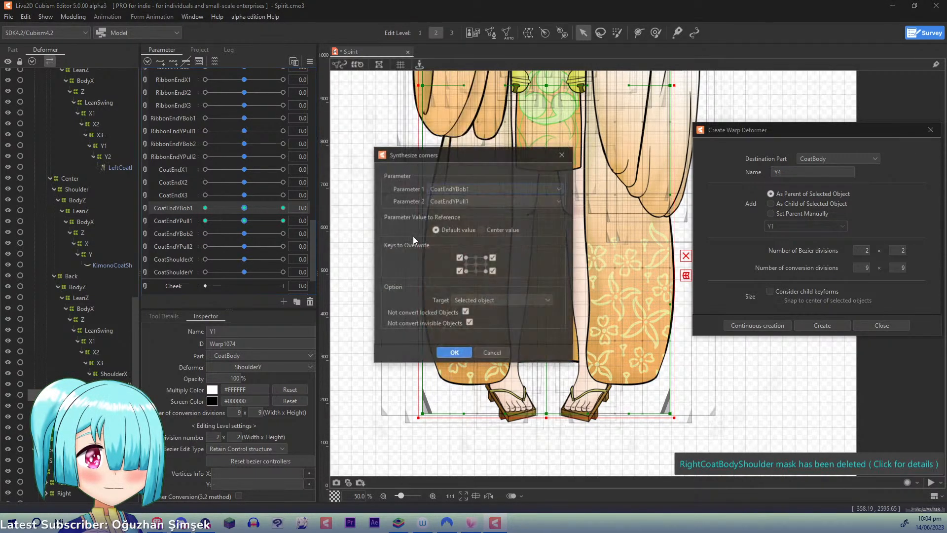
pyautogui.click(454, 353)
# - Preview the coat's movement in the physics settings by swinging the model around, and return to the model
pyautogui.click(73, 16)
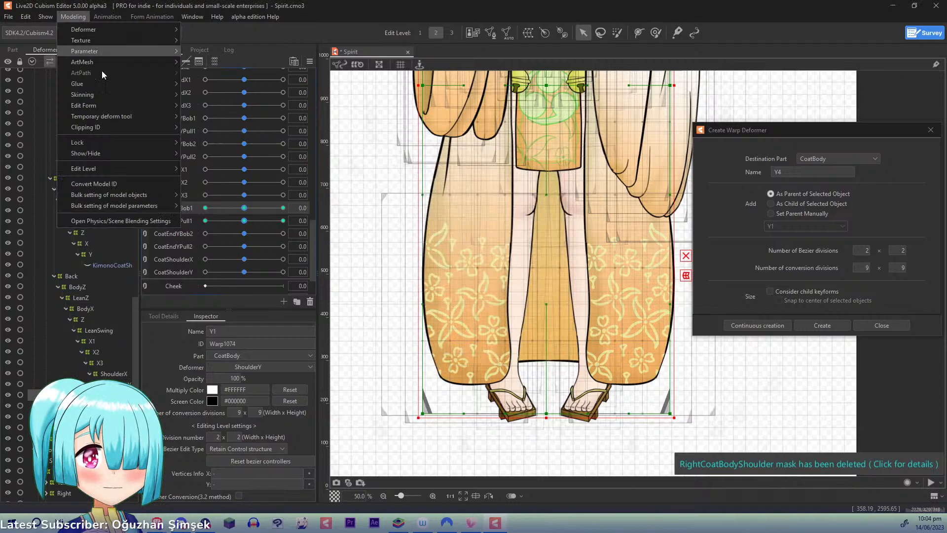
pyautogui.click(125, 220)
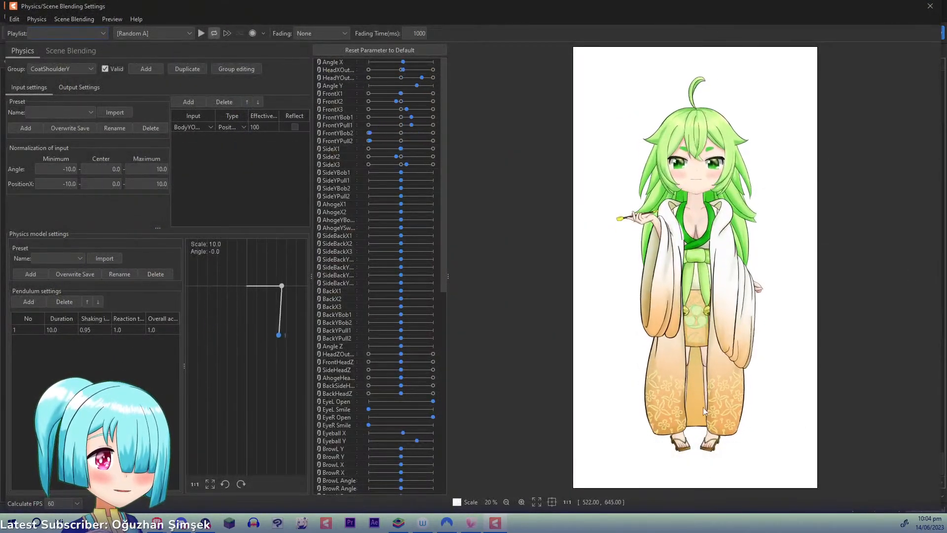
pyautogui.moveTo(640, 115); pyautogui.dragTo(836, 63)
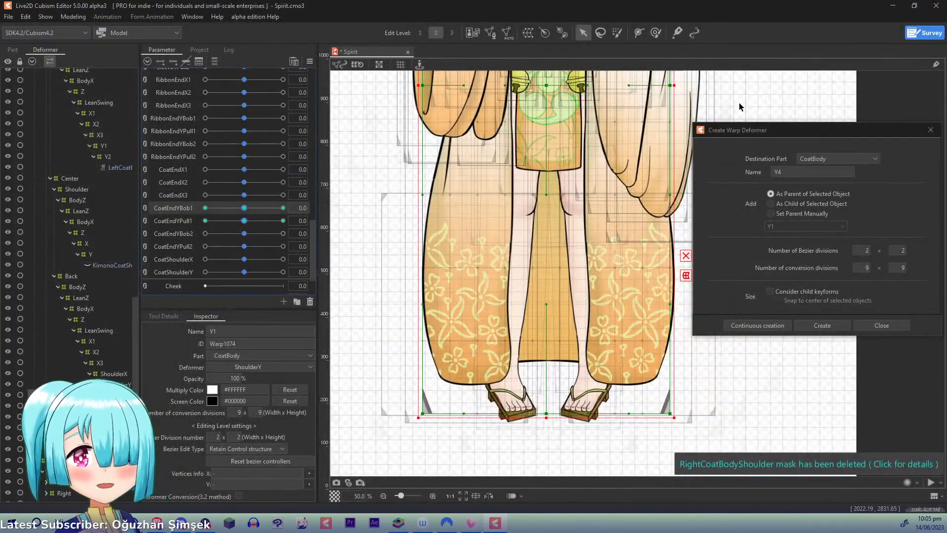
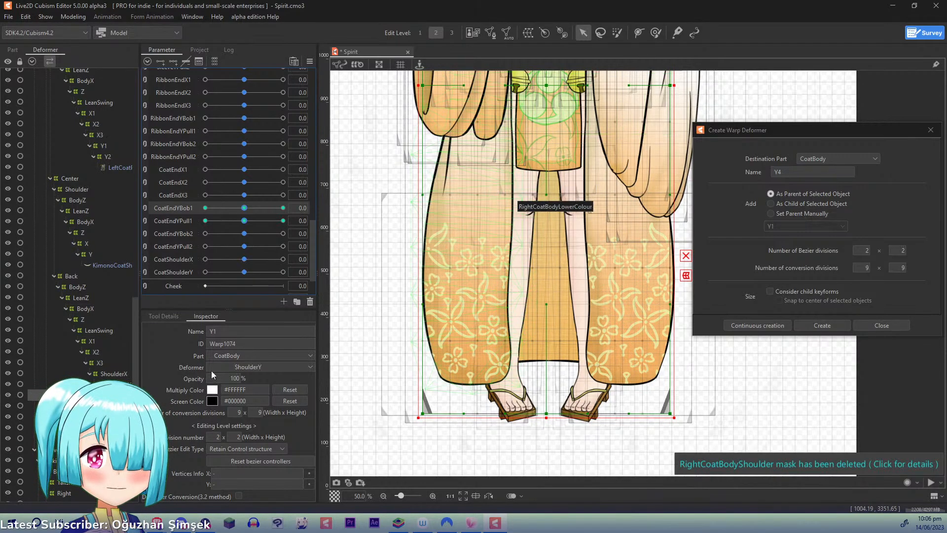
# - Examine the KimonoCoatBackBottom and left coat body meshes together in mesh editing, focusing on their overlap near the hem
pyautogui.click(118, 417)
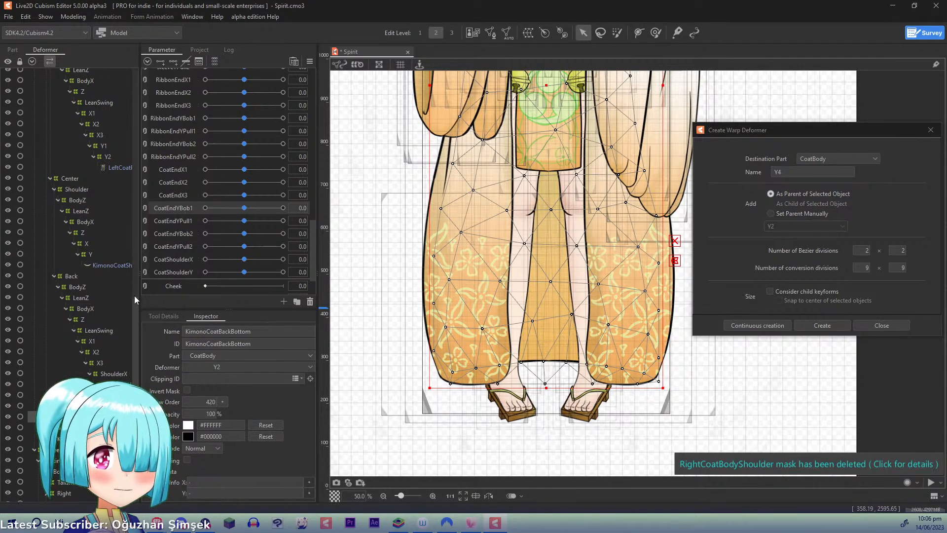
pyautogui.moveTo(134, 308); pyautogui.dragTo(137, 223)
pyautogui.keyDown('ctrl'); pyautogui.click(121, 128); pyautogui.keyUp('ctrl')
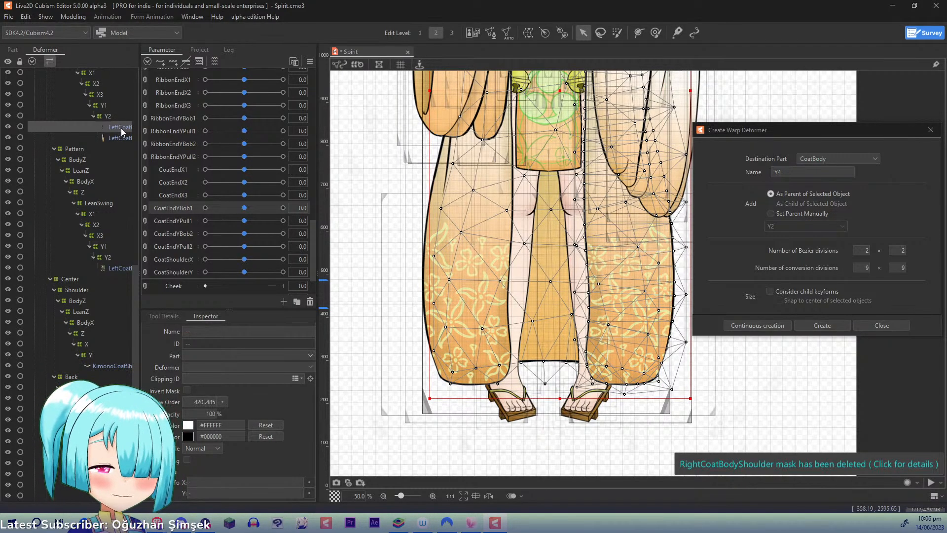
pyautogui.hotkey('ctrl', 'e')
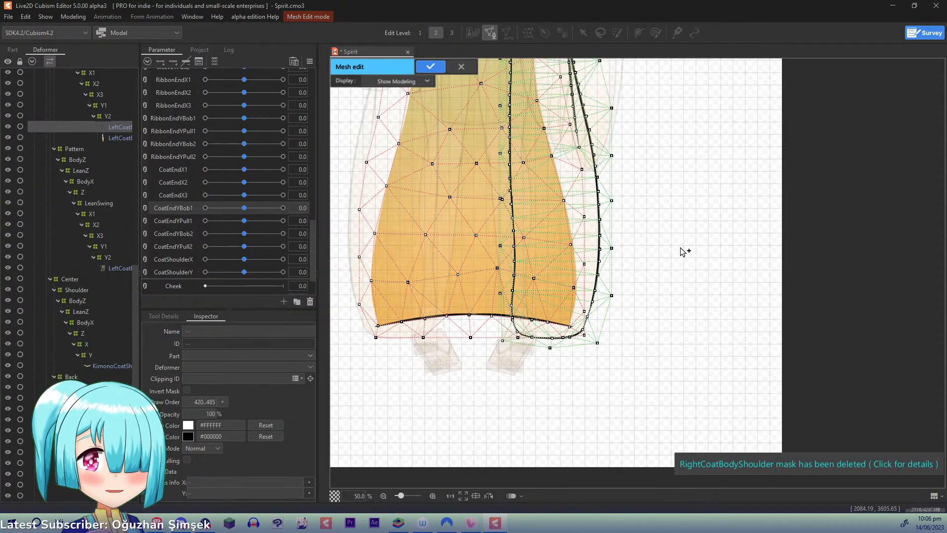
pyautogui.moveTo(541, 265); pyautogui.dragTo(557, 267)
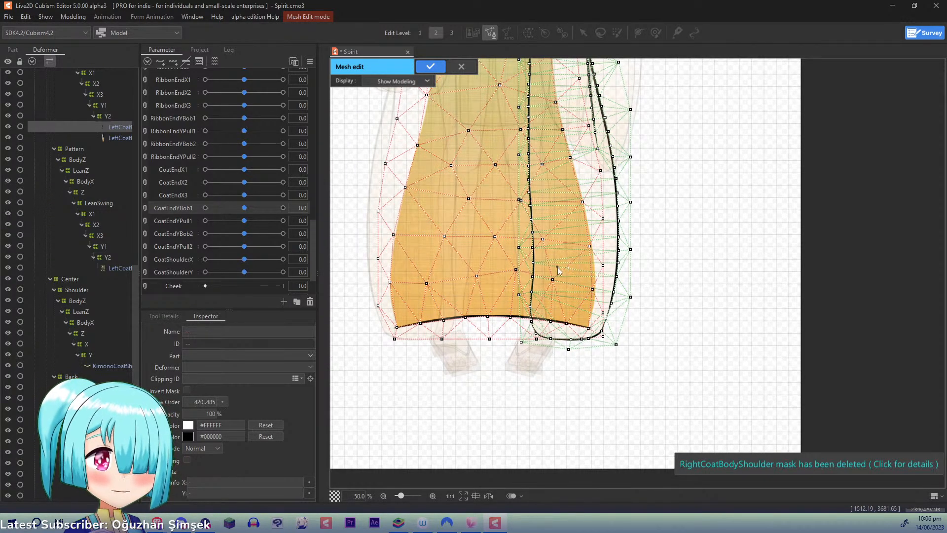
pyautogui.scroll(1, 557, 268)
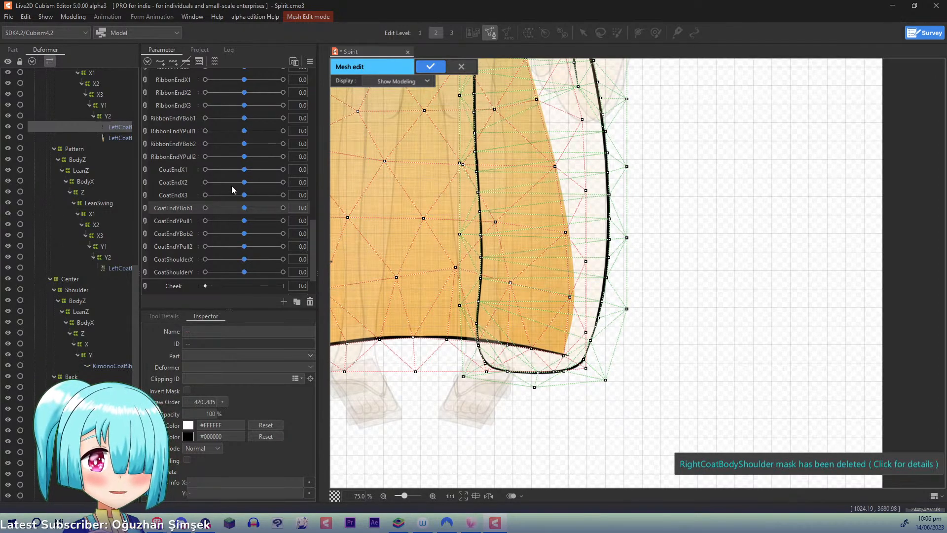
pyautogui.click(431, 65)
# - Collapse the Pattern and Shoulder deformer groups and open the left coat body mesh together with KimonoCoatBackBottom for mesh editing
pyautogui.moveTo(135, 284); pyautogui.dragTo(134, 276)
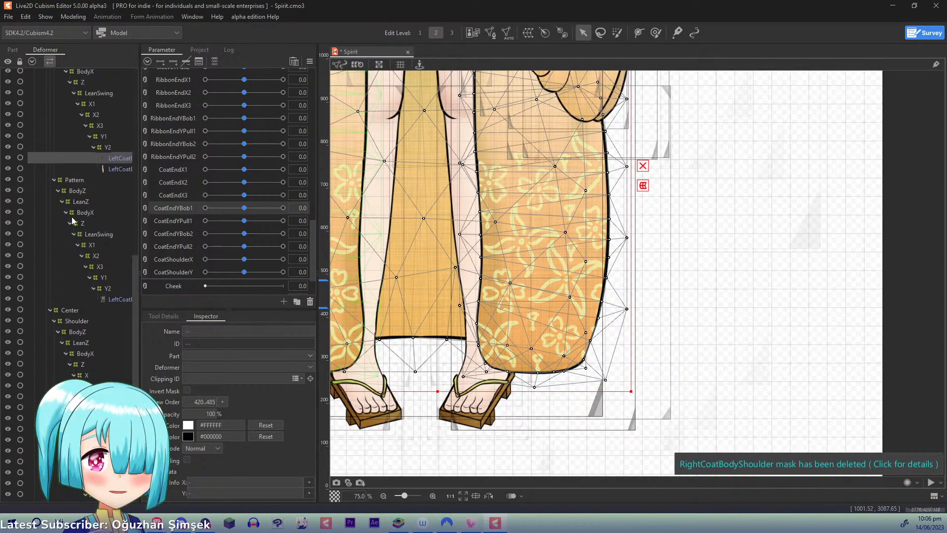
pyautogui.click(54, 180)
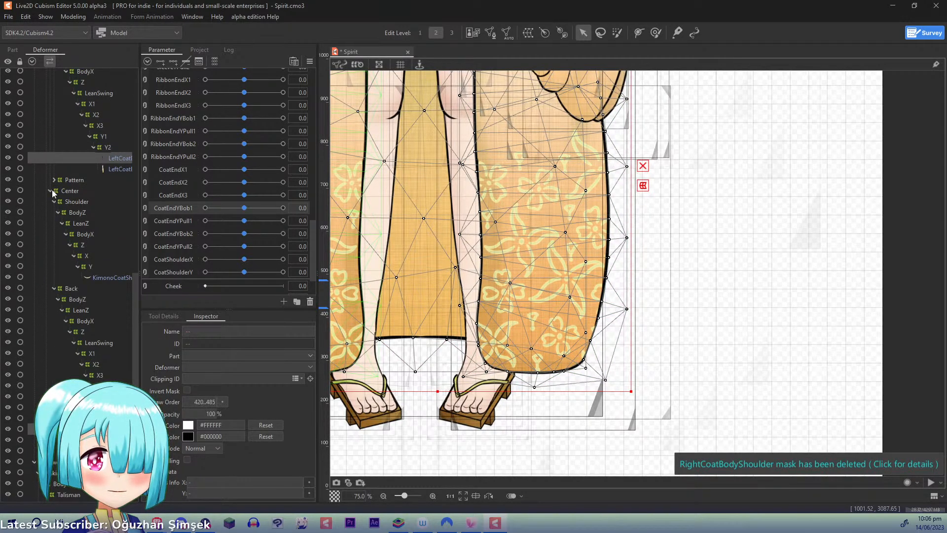
pyautogui.click(54, 202)
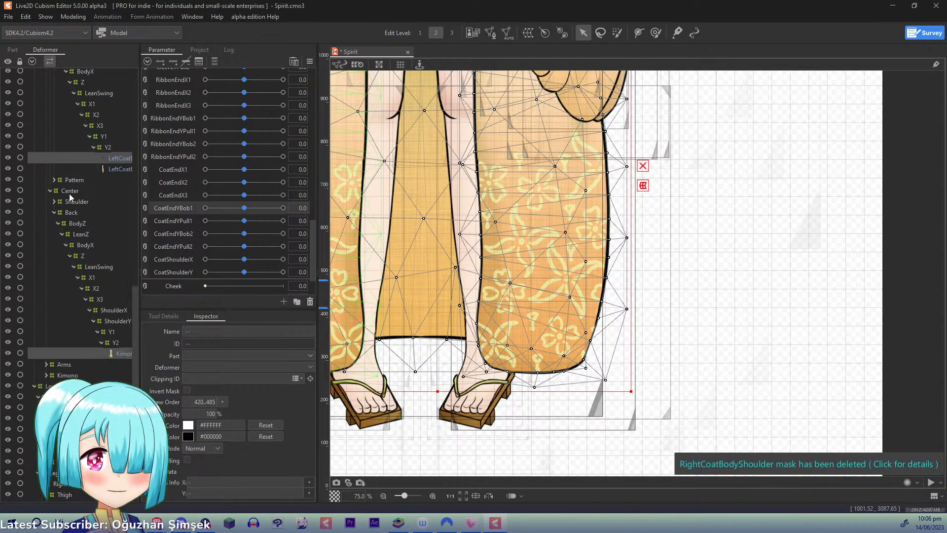
pyautogui.click(119, 158)
pyautogui.keyDown('ctrl'); pyautogui.click(123, 353); pyautogui.keyUp('ctrl')
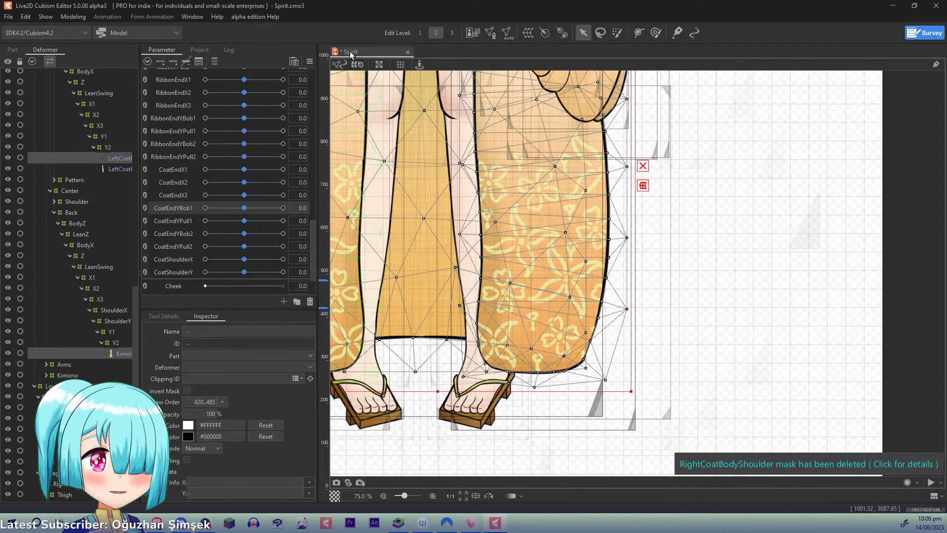
pyautogui.hotkey('ctrl', 'e')
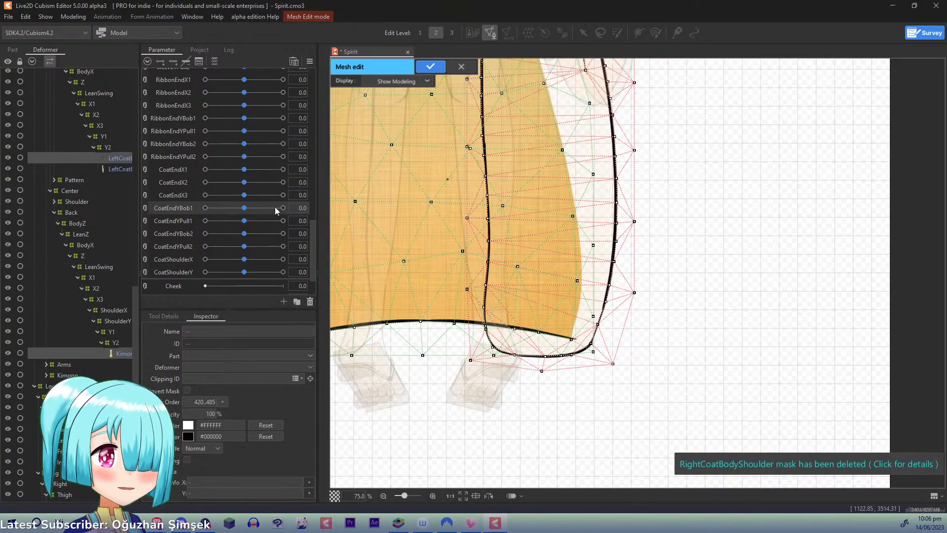
# - Lasso the mesh points on and beside the back coat's outer edge in the overlap with the left coat, and delete them
pyautogui.click(168, 316)
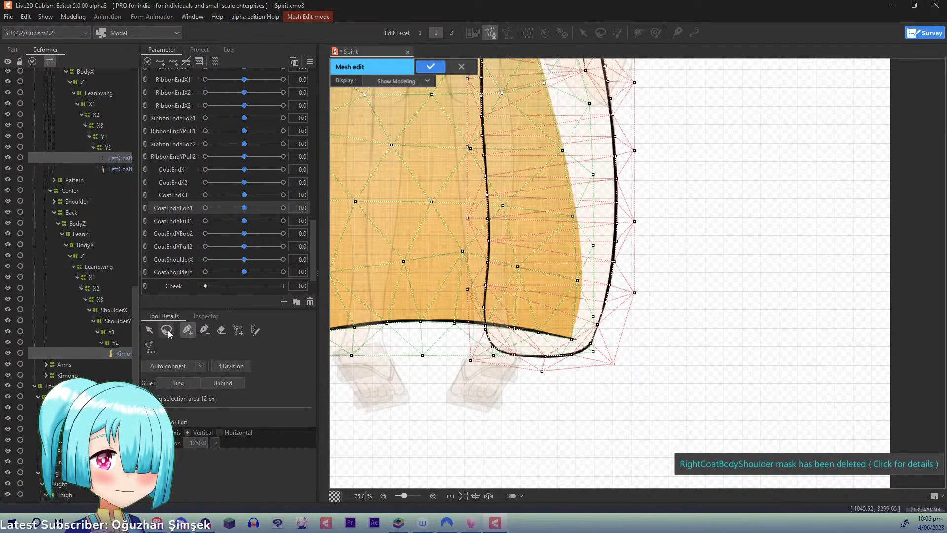
pyautogui.click(168, 330)
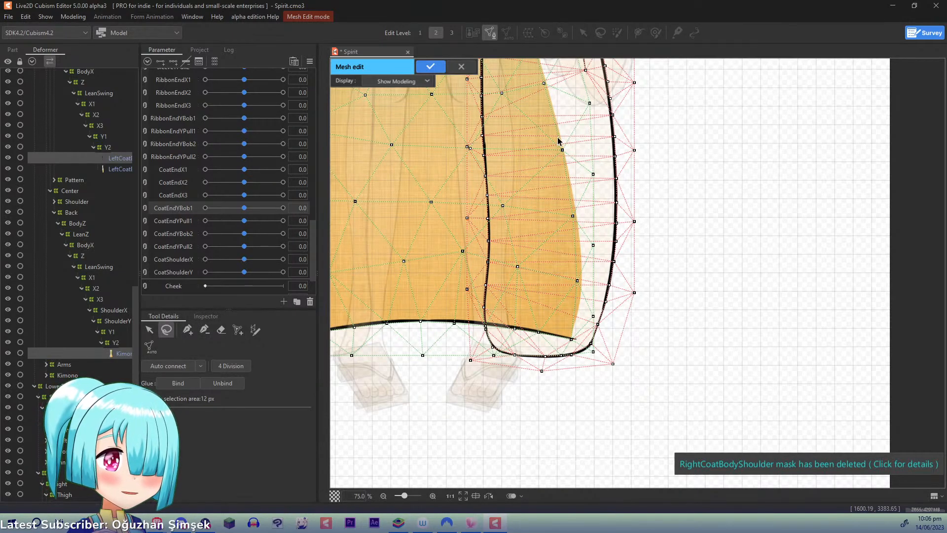
pyautogui.moveTo(552, 136)
pyautogui.mouseDown()
pyautogui.moveTo(535, 205)
pyautogui.moveTo(538, 292)
pyautogui.moveTo(566, 347)
pyautogui.moveTo(584, 327)
pyautogui.moveTo(587, 297)
pyautogui.moveTo(583, 324)
pyautogui.mouseUp()
pyautogui.moveTo(554, 140)
pyautogui.mouseDown()
pyautogui.moveTo(563, 344)
pyautogui.moveTo(597, 318)
pyautogui.moveTo(607, 185)
pyautogui.moveTo(600, 145)
pyautogui.mouseUp()
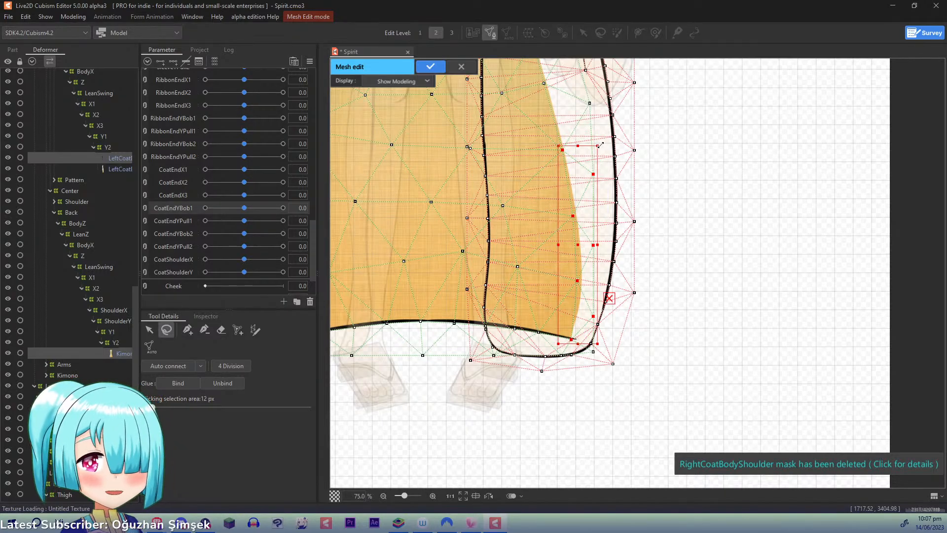
pyautogui.moveTo(535, 79)
pyautogui.mouseDown()
pyautogui.moveTo(559, 348)
pyautogui.moveTo(580, 345)
pyautogui.moveTo(598, 318)
pyautogui.moveTo(608, 260)
pyautogui.moveTo(599, 95)
pyautogui.moveTo(590, 86)
pyautogui.moveTo(575, 199)
pyautogui.moveTo(557, 252)
pyautogui.moveTo(611, 86)
pyautogui.moveTo(591, 155)
pyautogui.mouseUp()
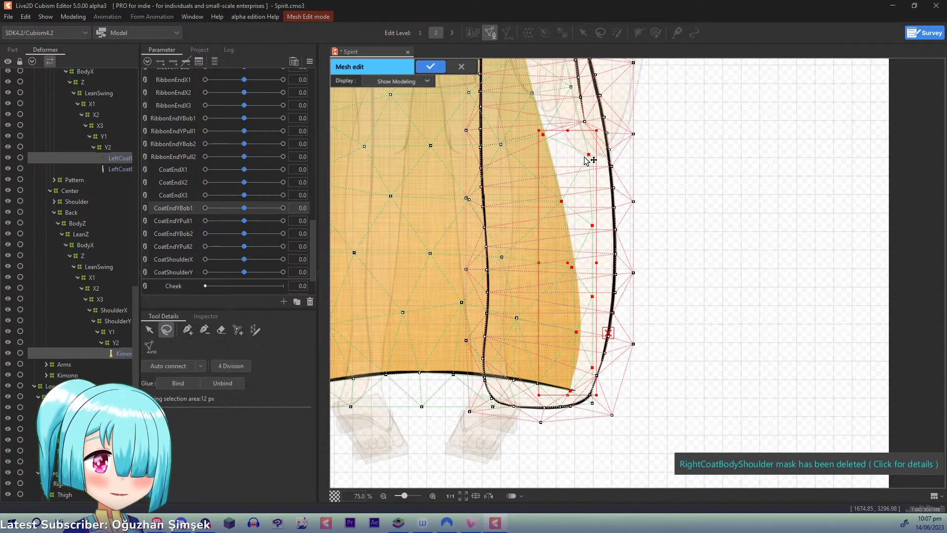
pyautogui.press('Delete')
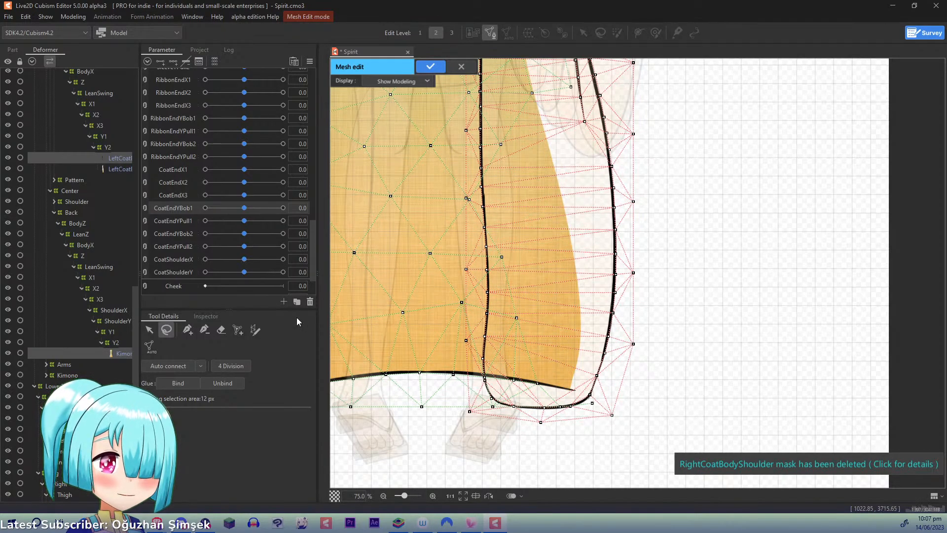
# - Place nine mesh points along the back coat's outer edge, from below the sleeve down to the hem
pyautogui.click(188, 330)
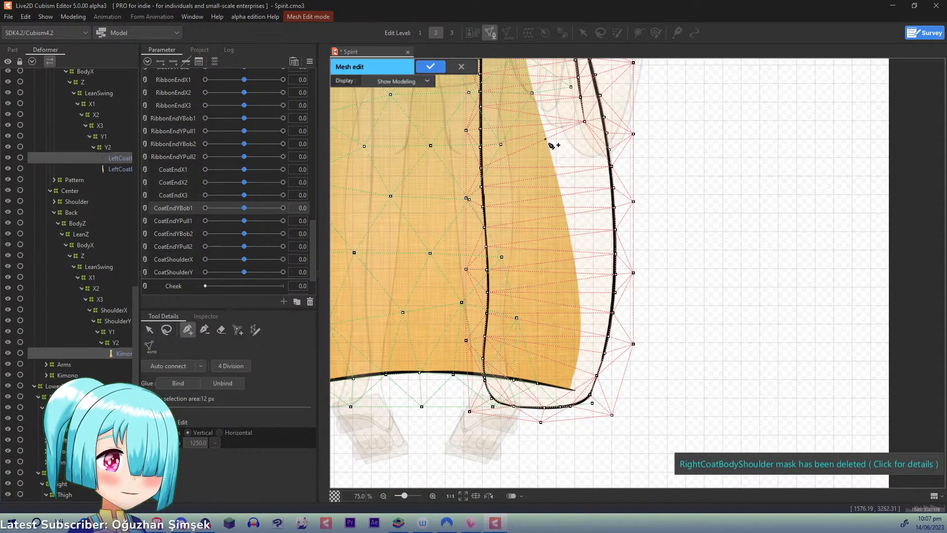
pyautogui.moveTo(549, 146); pyautogui.dragTo(560, 183)
pyautogui.click(564, 207)
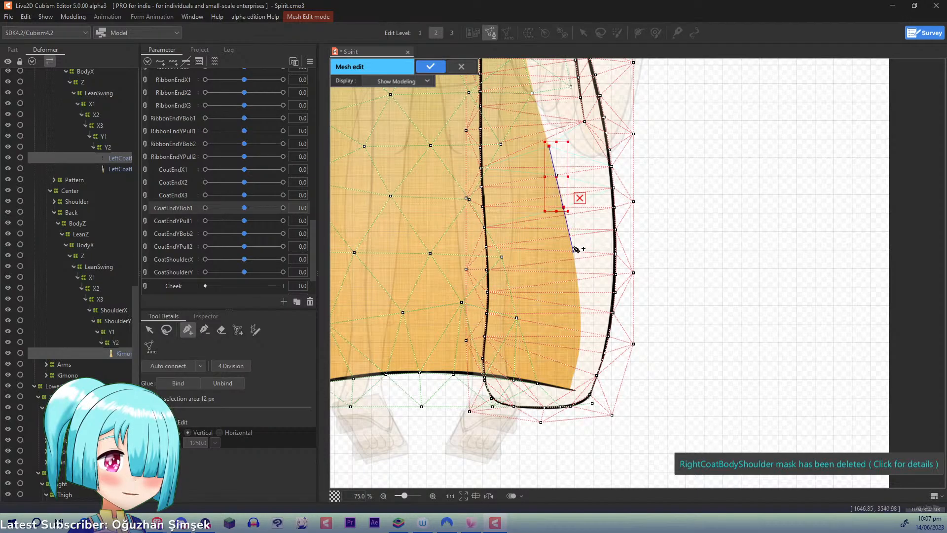
pyautogui.click(570, 237)
pyautogui.click(575, 272)
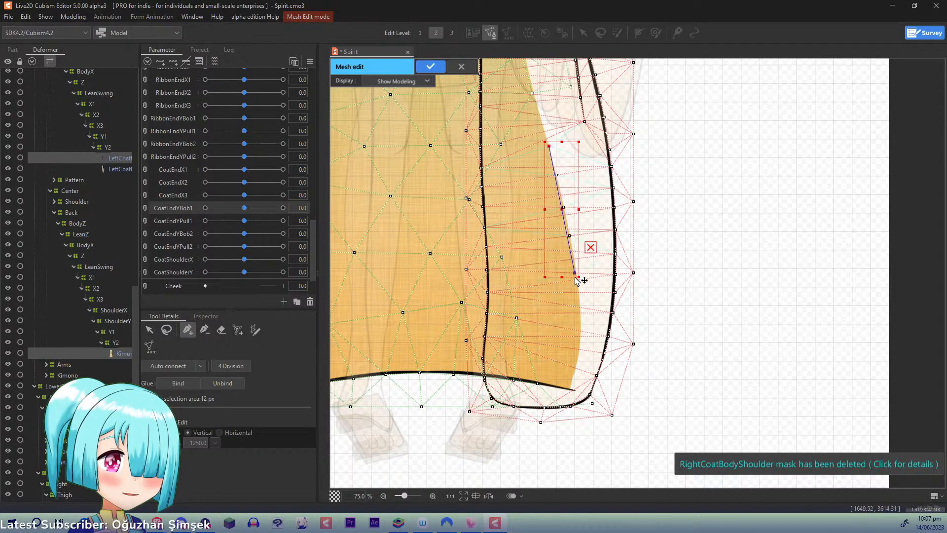
pyautogui.click(579, 307)
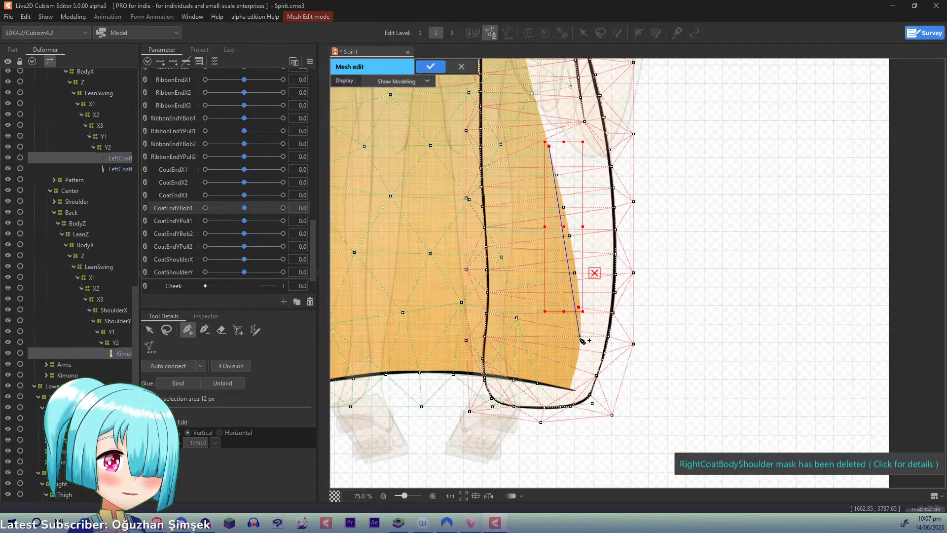
pyautogui.click(578, 336)
pyautogui.click(574, 367)
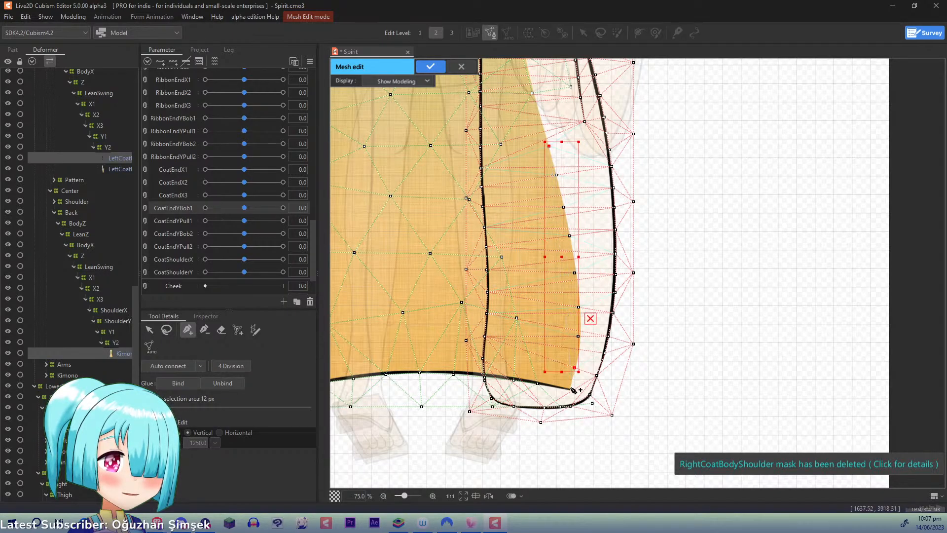
pyautogui.click(570, 392)
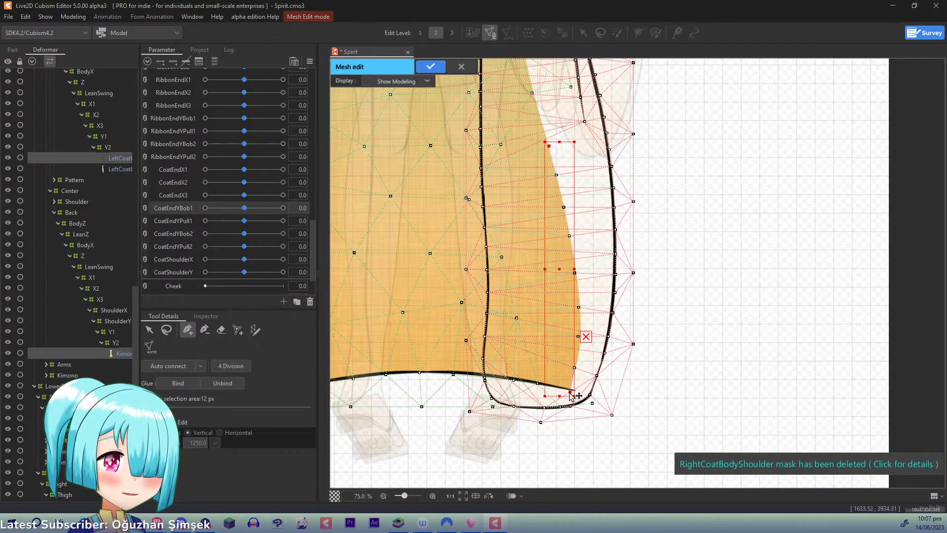
# - Try to glue the two meshes together by binding the nine new edge points, and undo the binding
pyautogui.click(167, 330)
pyautogui.moveTo(548, 137)
pyautogui.mouseDown()
pyautogui.moveTo(553, 348)
pyautogui.moveTo(573, 398)
pyautogui.moveTo(593, 351)
pyautogui.moveTo(591, 279)
pyautogui.moveTo(547, 138)
pyautogui.mouseUp()
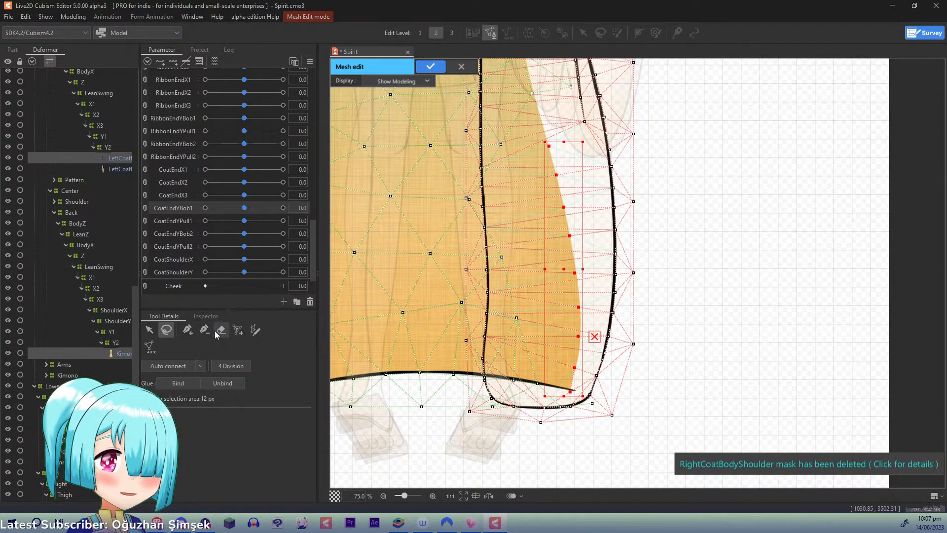
pyautogui.click(171, 382)
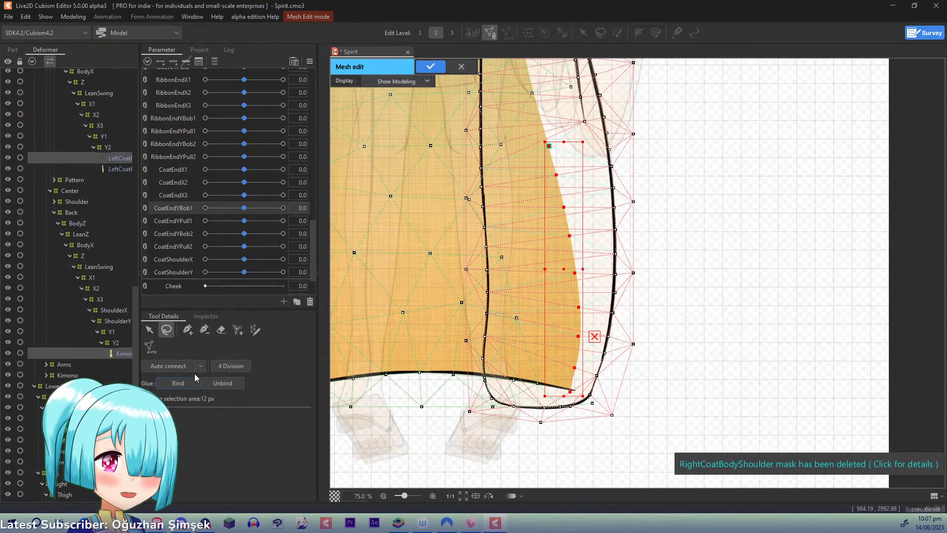
pyautogui.hotkey('ctrl', 'z')
pyautogui.hotkey('ctrl', 'z')
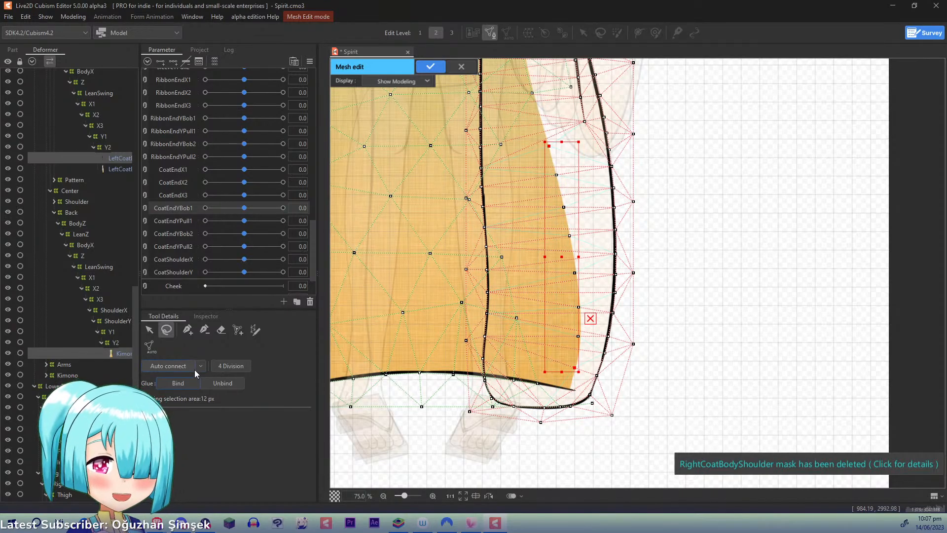
pyautogui.hotkey('ctrl', 'z')
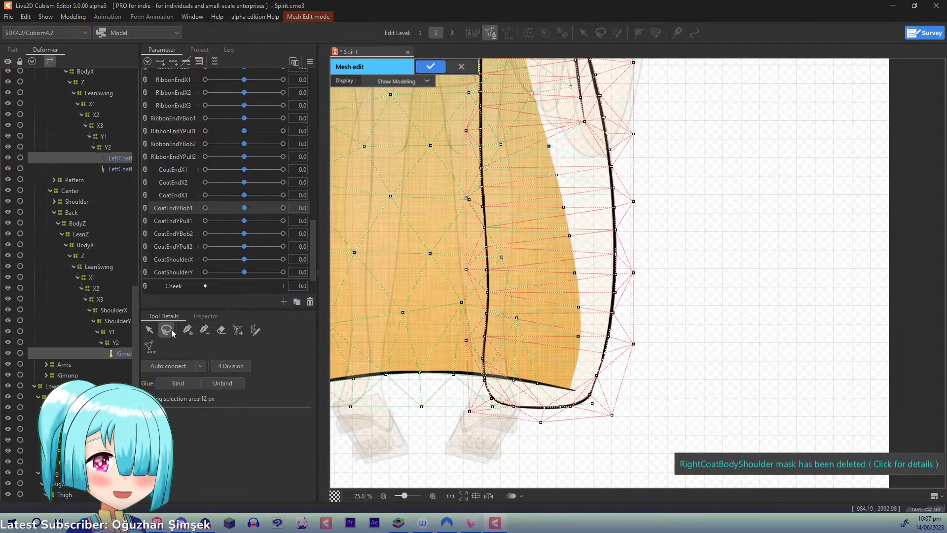
# - Delete the new edge points, erase the mesh lines around them, place one replacement point, and discard the mesh edits
pyautogui.moveTo(541, 144)
pyautogui.mouseDown()
pyautogui.moveTo(558, 369)
pyautogui.moveTo(590, 341)
pyautogui.moveTo(584, 223)
pyautogui.moveTo(561, 136)
pyautogui.moveTo(542, 145)
pyautogui.mouseUp()
pyautogui.press('Delete')
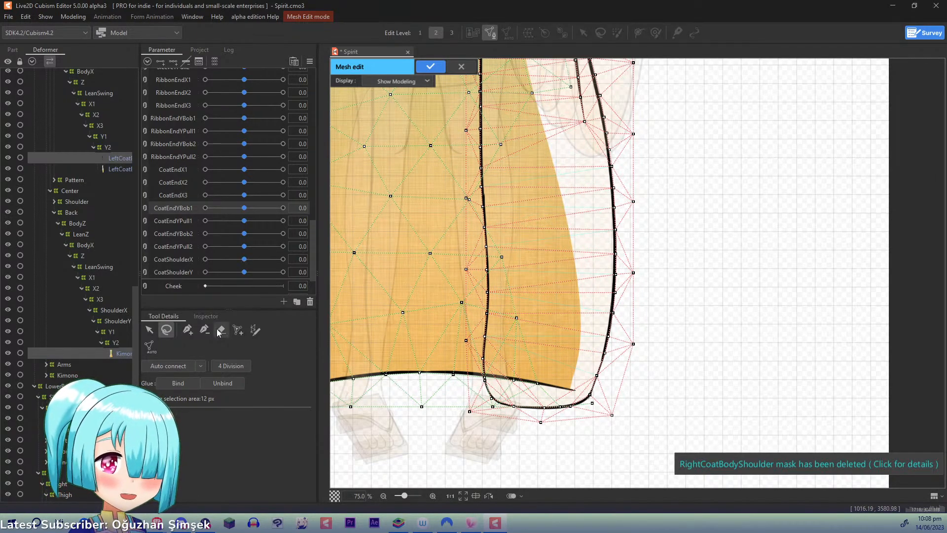
pyautogui.press('e')
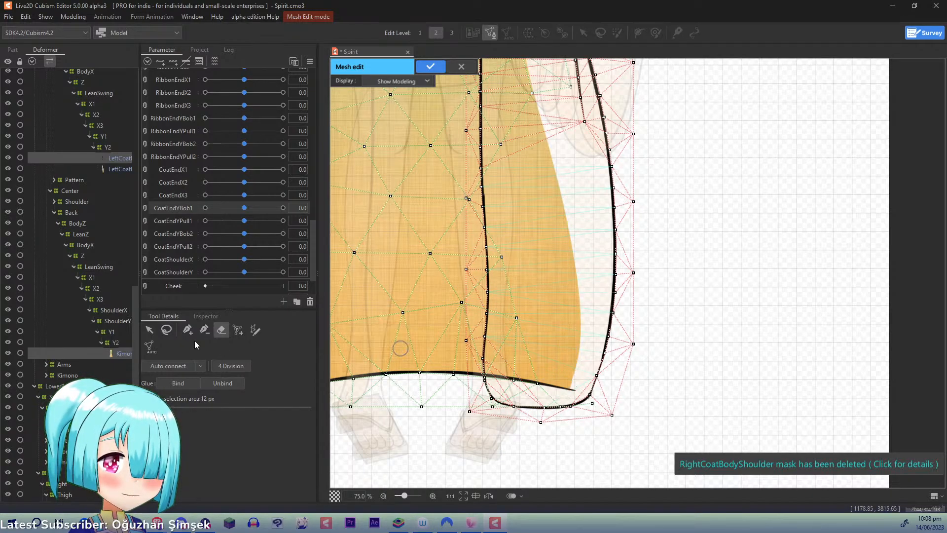
pyautogui.click(188, 329)
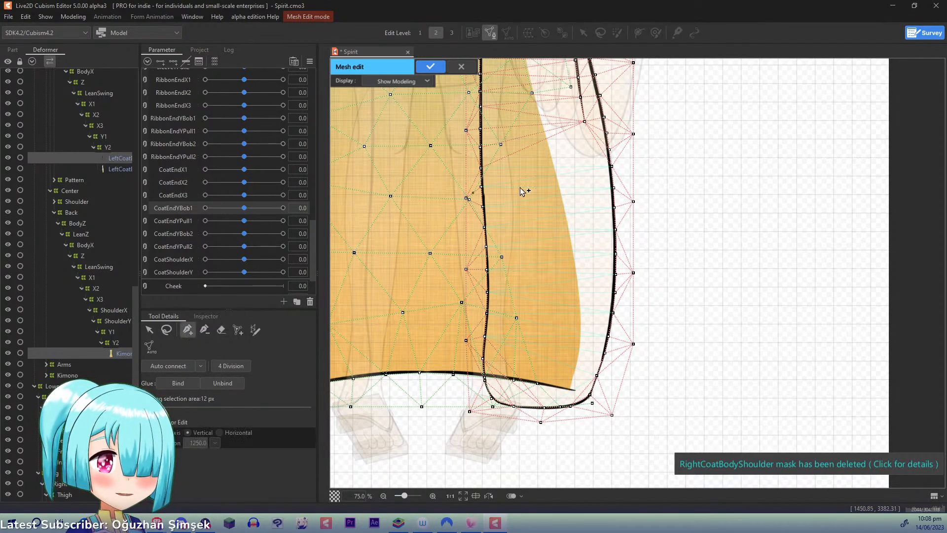
pyautogui.click(554, 167)
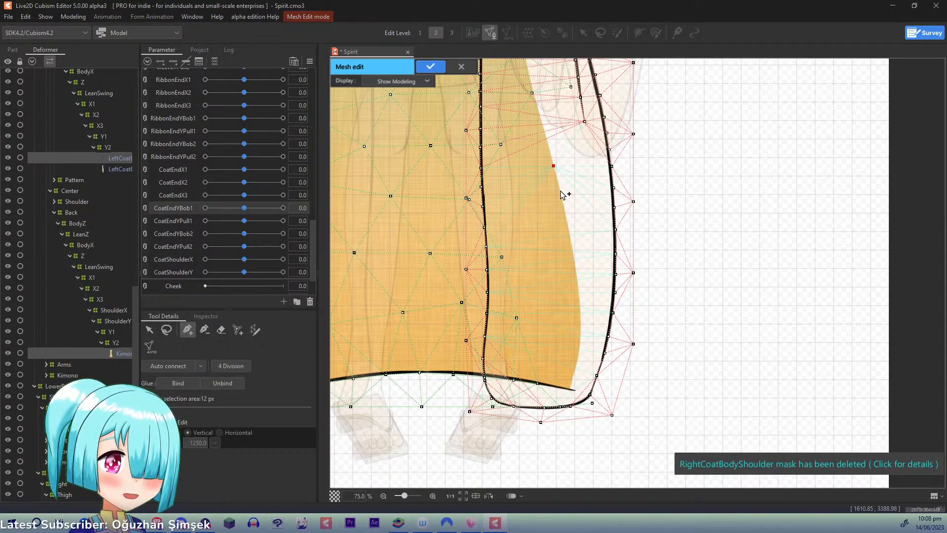
pyautogui.click(459, 67)
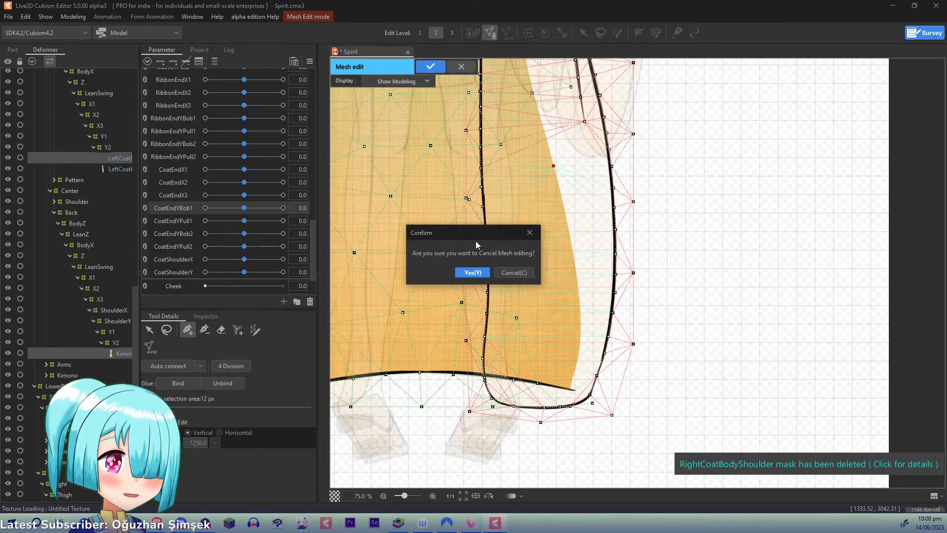
pyautogui.click(473, 271)
# - Reopen both meshes, erase the points around the back coat's outer edge, and place eight new points from below the sleeve to the hem
pyautogui.doubleClick(459, 169)
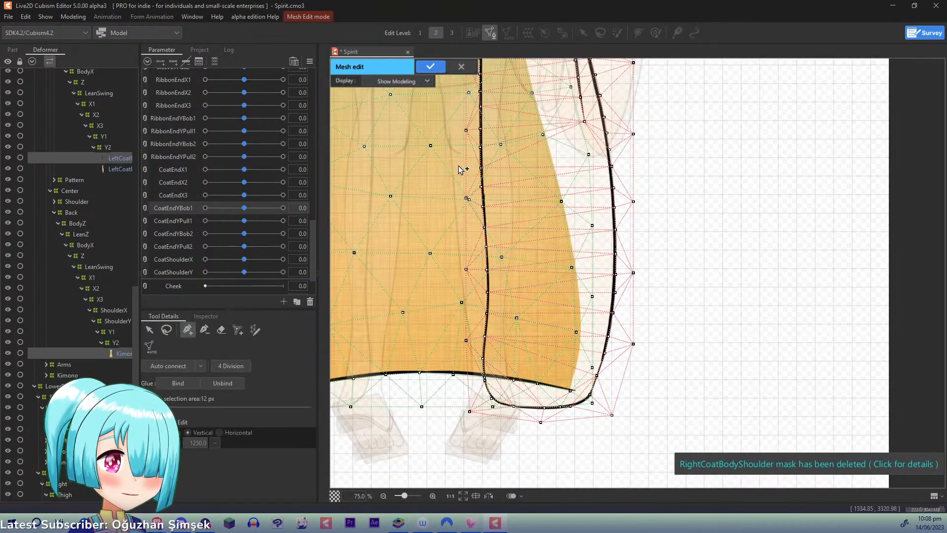
pyautogui.click(221, 329)
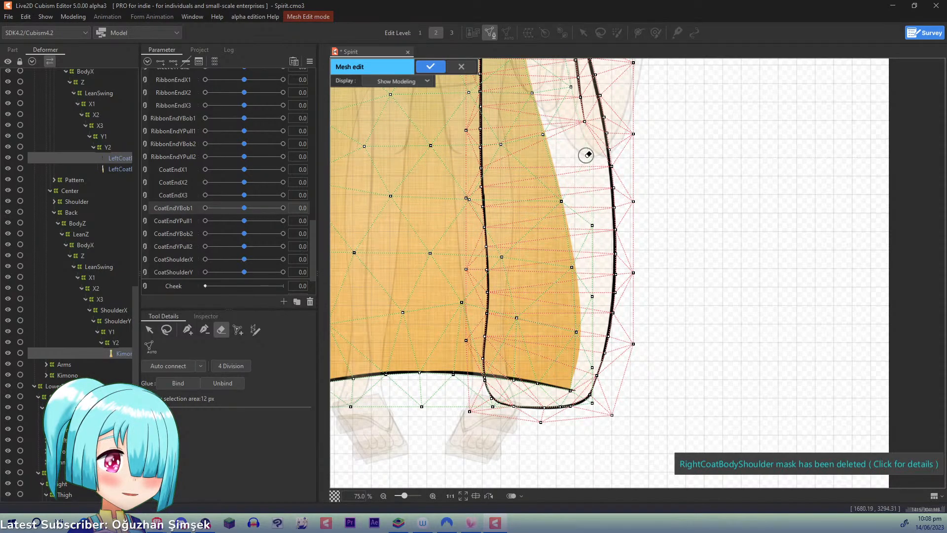
pyautogui.moveTo(586, 155)
pyautogui.mouseDown()
pyautogui.moveTo(562, 199)
pyautogui.moveTo(586, 241)
pyautogui.moveTo(591, 227)
pyautogui.moveTo(567, 268)
pyautogui.moveTo(590, 304)
pyautogui.moveTo(578, 328)
pyautogui.mouseUp()
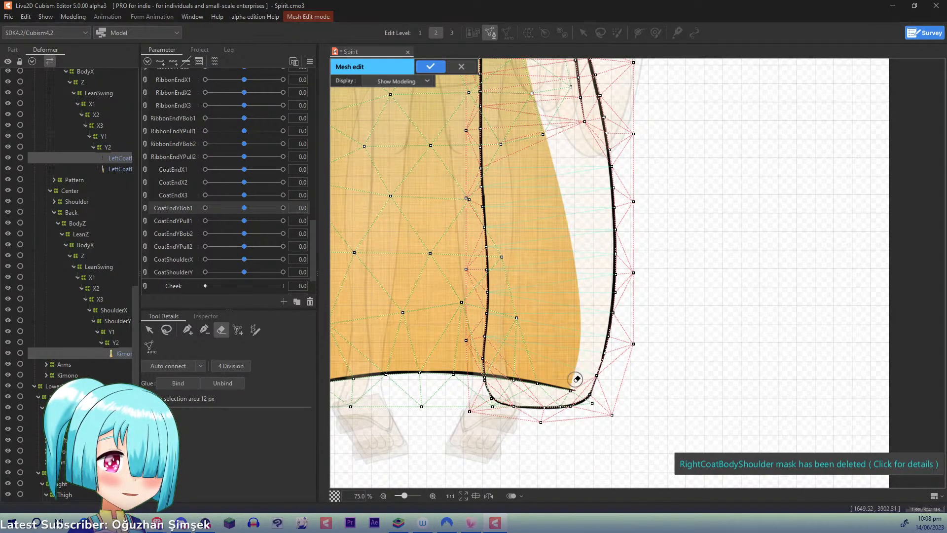
pyautogui.click(189, 331)
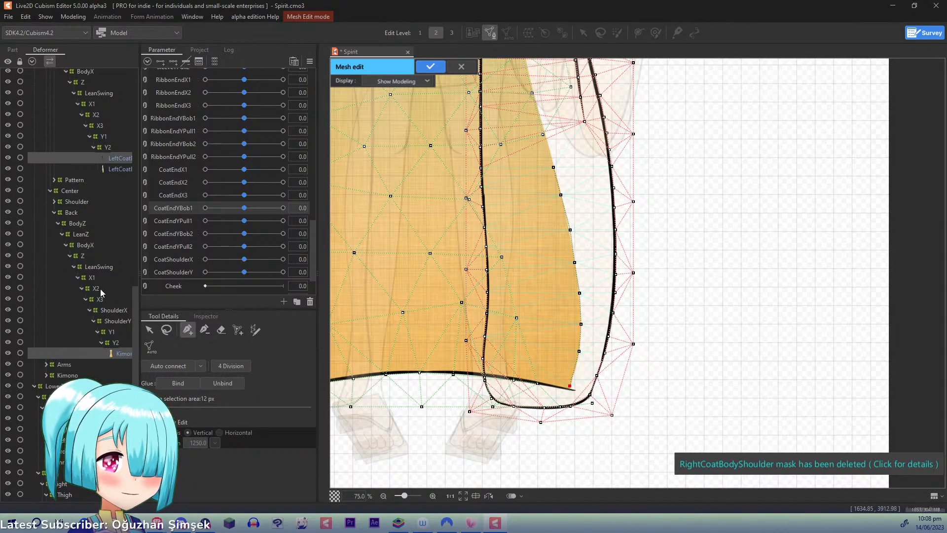
# - Glue the back coat to the left coat body by binding the eight new edge points, and apply the mesh edit
pyautogui.click(167, 330)
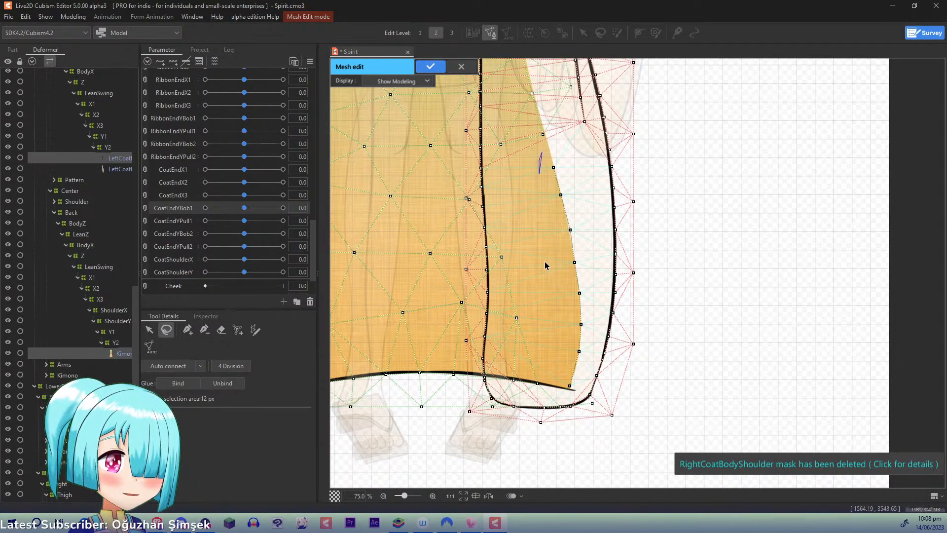
pyautogui.moveTo(542, 153)
pyautogui.mouseDown()
pyautogui.moveTo(572, 389)
pyautogui.moveTo(590, 271)
pyautogui.moveTo(542, 155)
pyautogui.mouseUp()
pyautogui.click(192, 389)
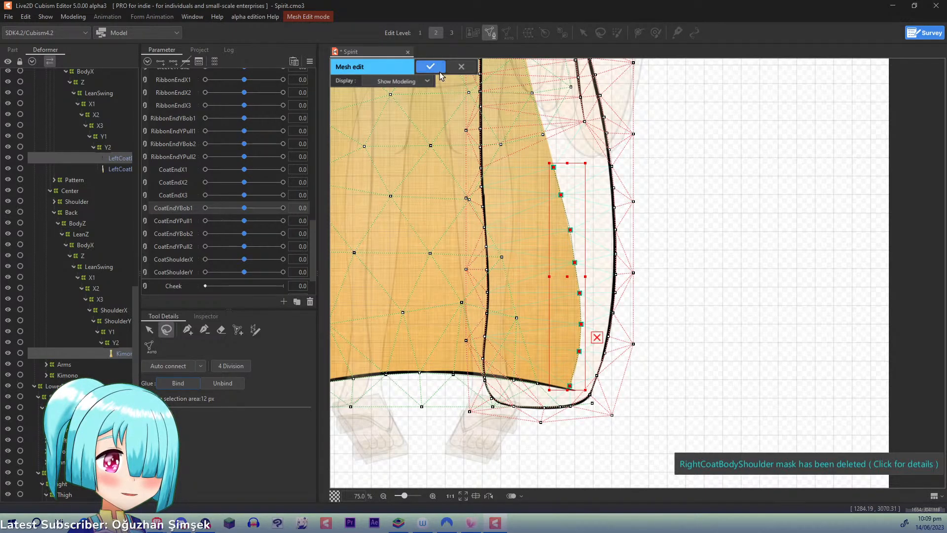
pyautogui.click(597, 339)
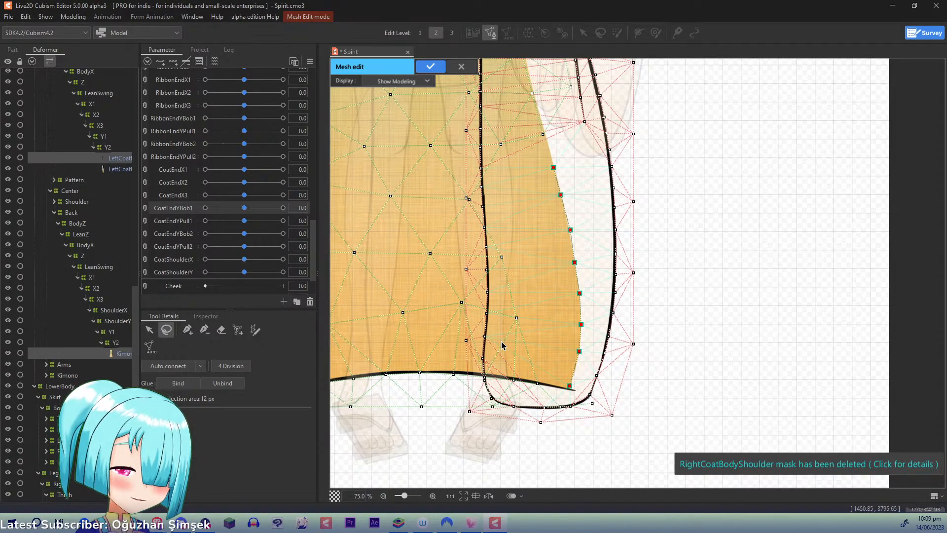
pyautogui.click(437, 70)
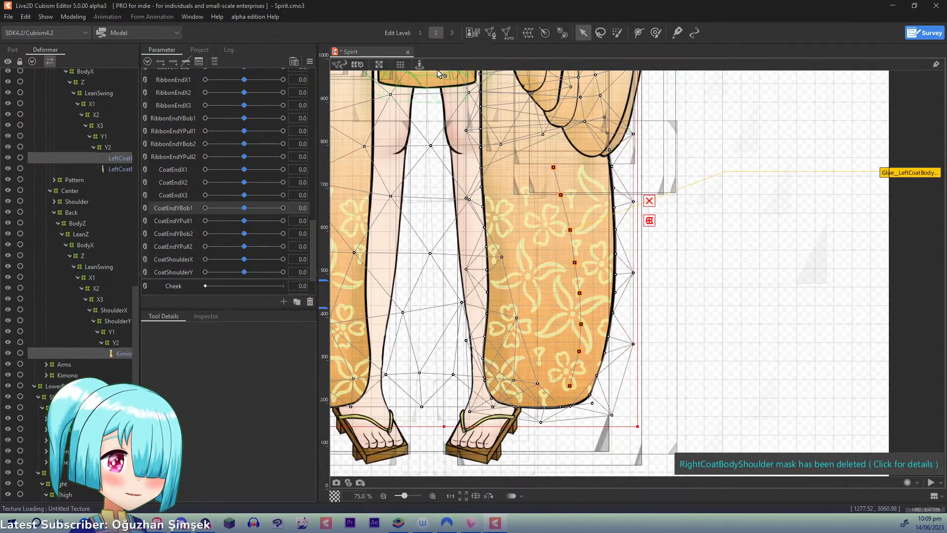
# - Reconnect the eight glued edge points to the rest of the back coat's mesh on its own, and apply the edit
pyautogui.doubleClick(113, 351)
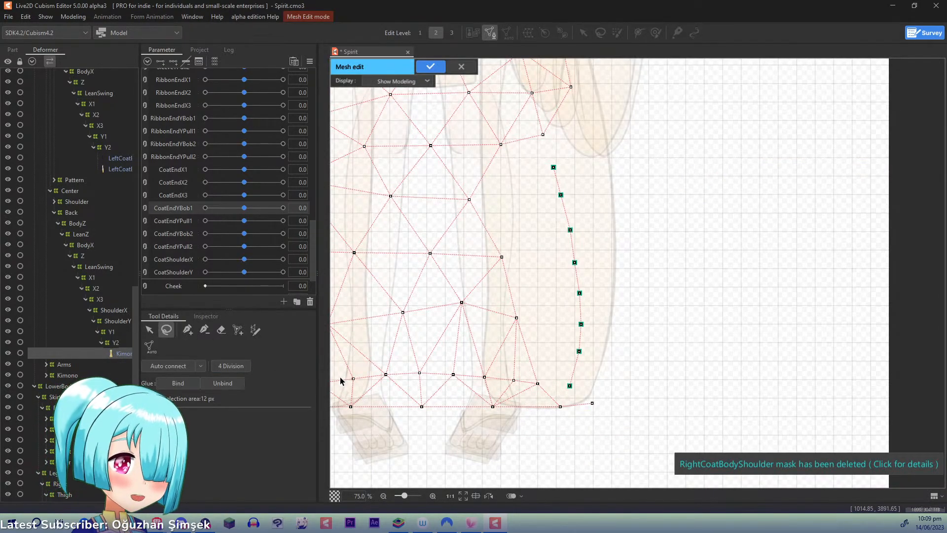
pyautogui.click(188, 329)
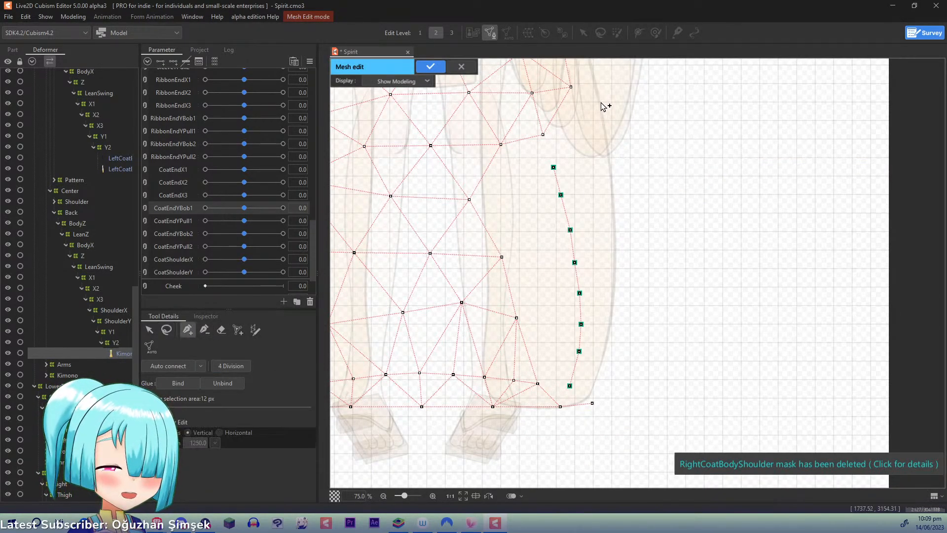
pyautogui.click(570, 87)
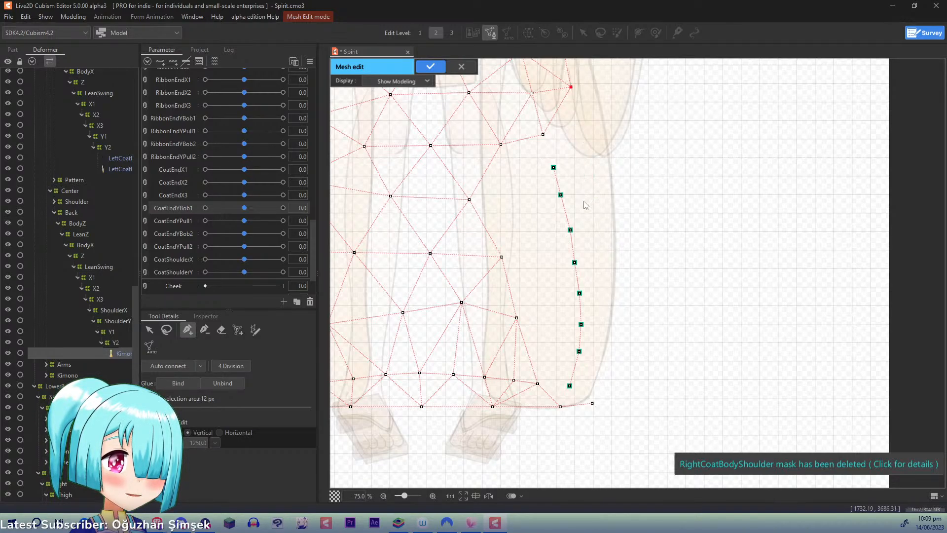
pyautogui.click(571, 386)
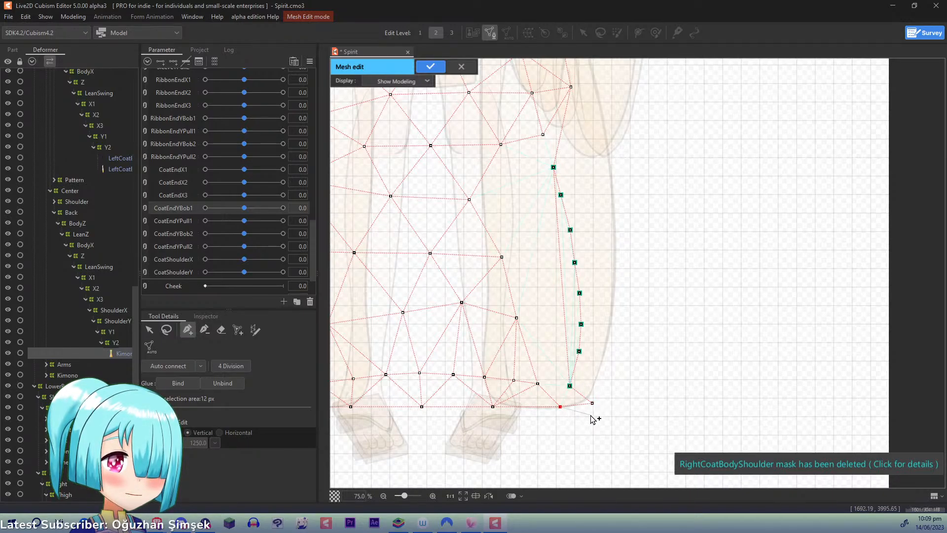
pyautogui.hotkey('ctrl', 'z')
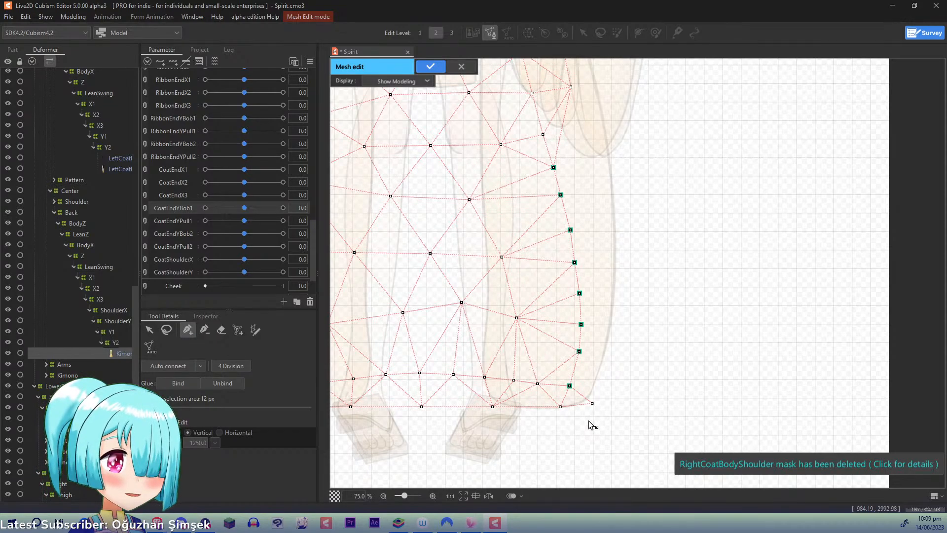
pyautogui.press('Return')
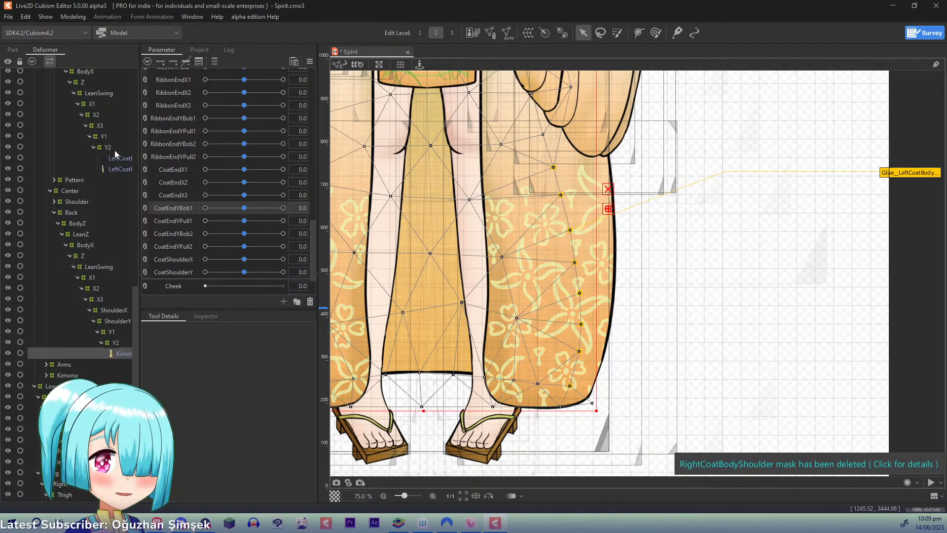
# - Paint the left coat glue's weights fully toward the left coat body along the glued points, enlarging the brush to 282.8 px at 100% weight
pyautogui.click(13, 49)
pyautogui.doubleClick(910, 172)
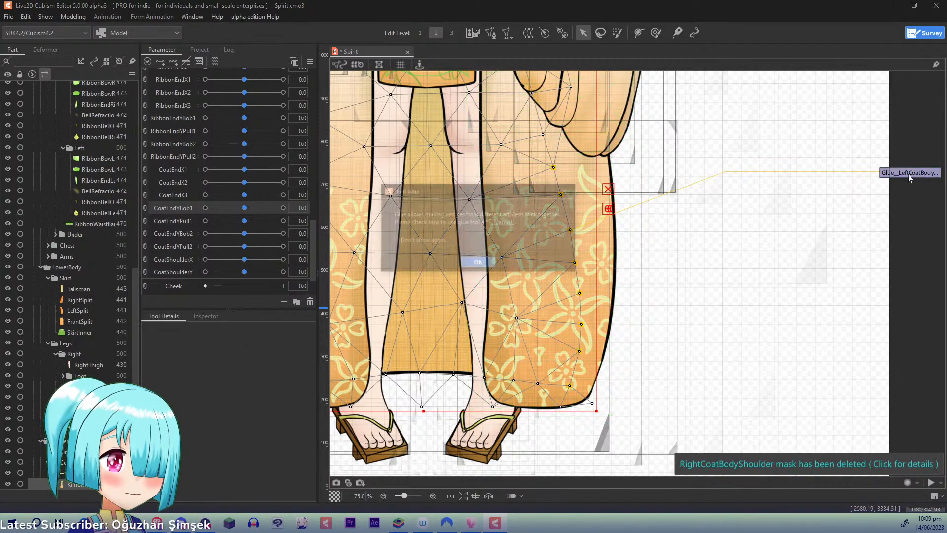
pyautogui.click(474, 263)
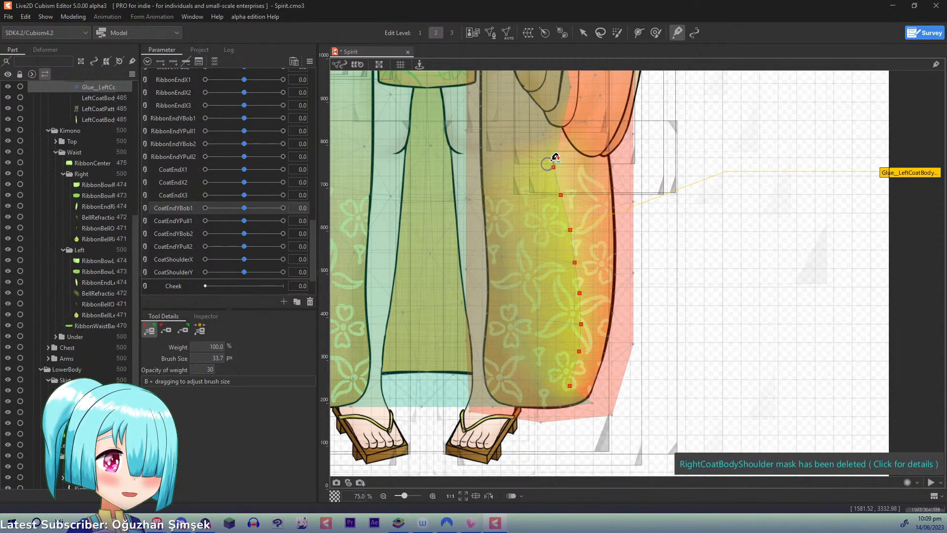
pyautogui.moveTo(557, 160)
pyautogui.mouseDown()
pyautogui.moveTo(556, 202)
pyautogui.moveTo(556, 186)
pyautogui.moveTo(560, 228)
pyautogui.mouseUp()
pyautogui.press('b')
pyautogui.moveTo(558, 184); pyautogui.dragTo(559, 268)
pyautogui.moveTo(563, 174)
pyautogui.mouseDown()
pyautogui.moveTo(561, 251)
pyautogui.moveTo(558, 235)
pyautogui.moveTo(522, 295)
pyautogui.moveTo(512, 229)
pyautogui.moveTo(556, 252)
pyautogui.moveTo(558, 369)
pyautogui.moveTo(567, 388)
pyautogui.moveTo(577, 280)
pyautogui.moveTo(566, 382)
pyautogui.moveTo(558, 302)
pyautogui.moveTo(573, 384)
pyautogui.moveTo(551, 149)
pyautogui.moveTo(565, 247)
pyautogui.moveTo(569, 122)
pyautogui.moveTo(560, 139)
pyautogui.moveTo(570, 247)
pyautogui.moveTo(559, 390)
pyautogui.moveTo(546, 342)
pyautogui.moveTo(557, 397)
pyautogui.moveTo(543, 362)
pyautogui.mouseUp()
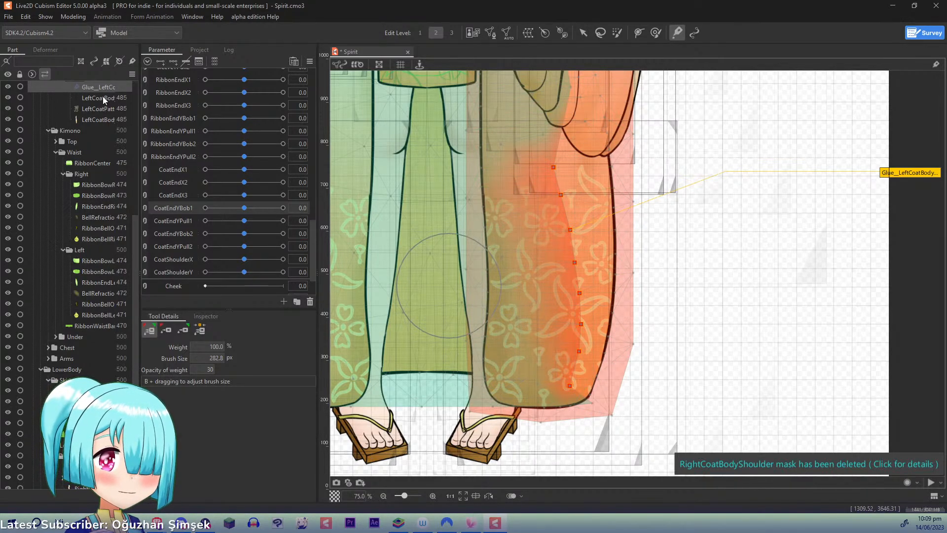
# - Select the back coat together with the right coat body, and open their meshes for editing
pyautogui.click(43, 52)
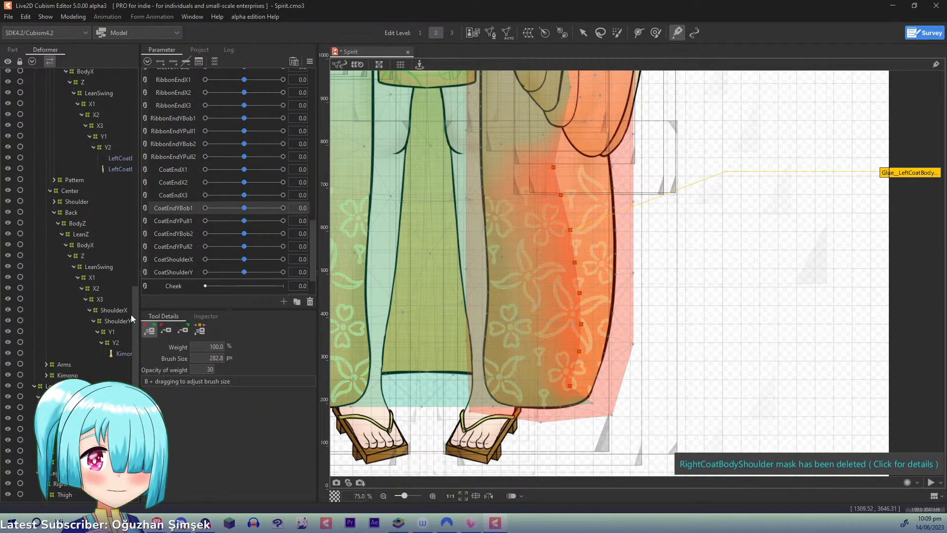
pyautogui.moveTo(134, 318); pyautogui.dragTo(136, 233)
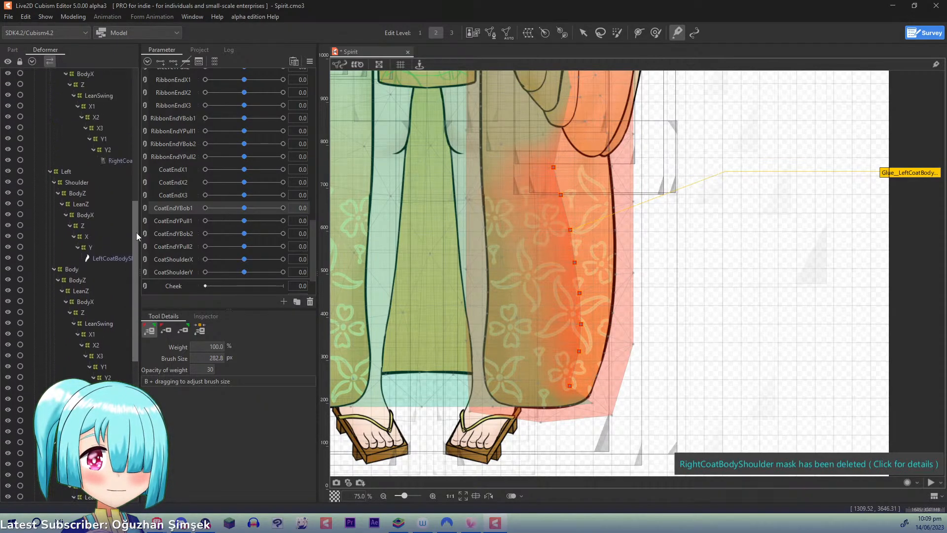
pyautogui.click(49, 172)
pyautogui.moveTo(136, 243); pyautogui.dragTo(139, 197)
pyautogui.click(119, 443)
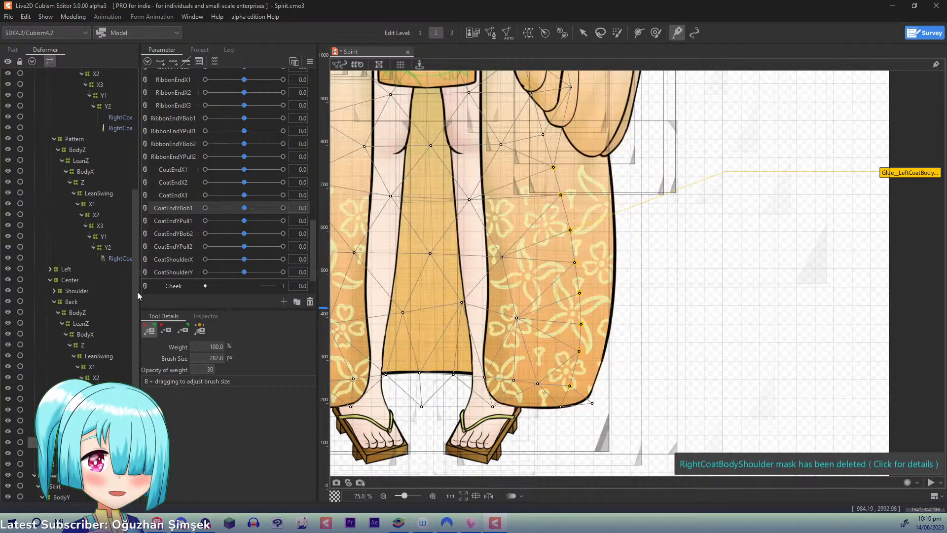
pyautogui.click(117, 118)
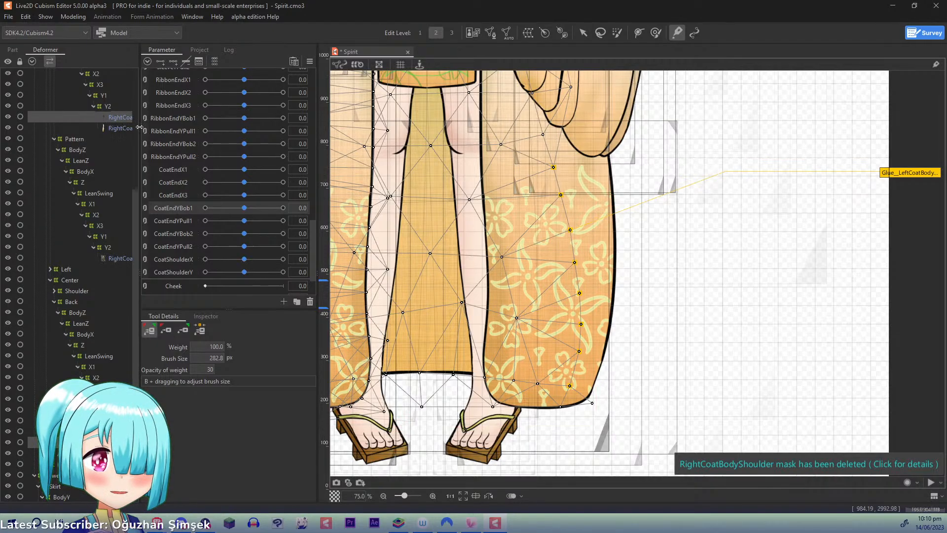
pyautogui.moveTo(511, 177); pyautogui.dragTo(687, 190)
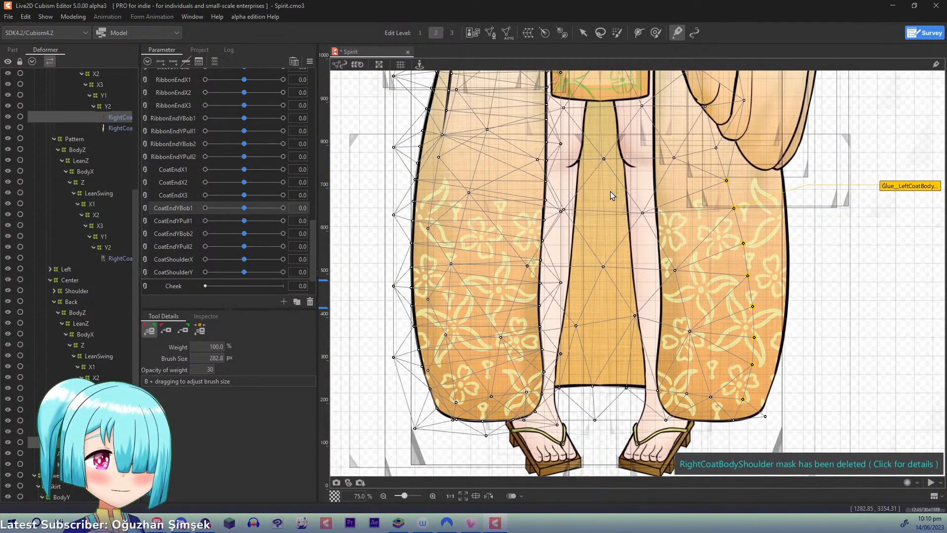
pyautogui.hotkey('ctrl', 'e')
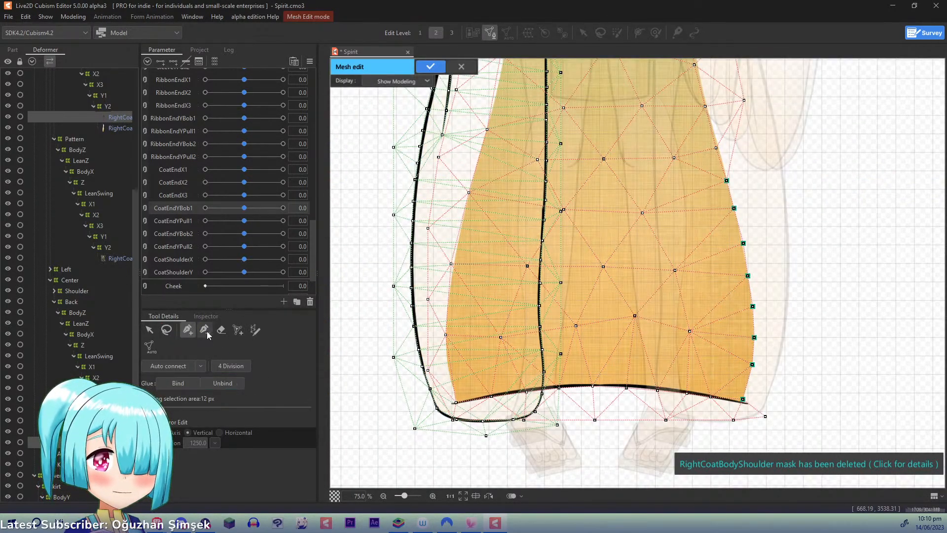
# - Erase the mesh points around the back coat's edge in the right coat overlap, and place eight new points along that edge down to the hem
pyautogui.click(222, 329)
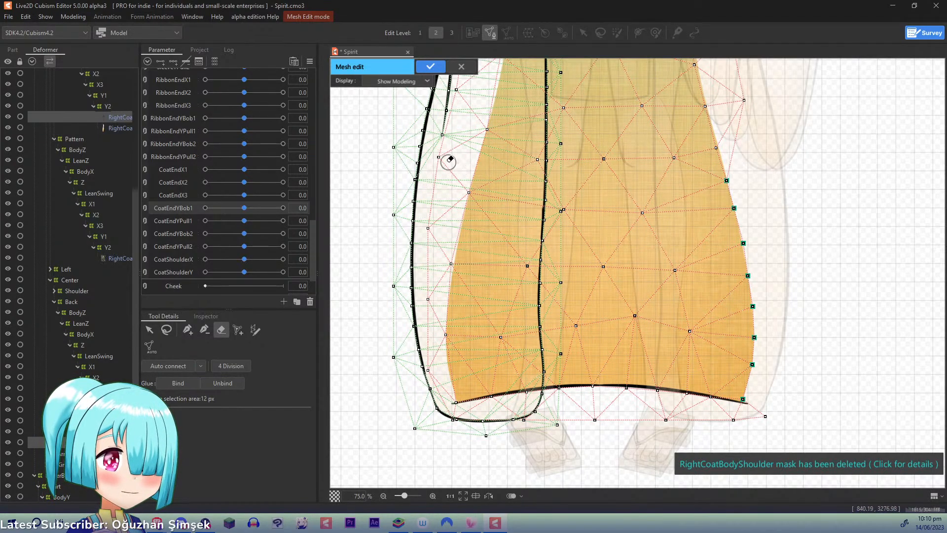
pyautogui.moveTo(444, 161)
pyautogui.mouseDown()
pyautogui.moveTo(460, 197)
pyautogui.moveTo(430, 239)
pyautogui.moveTo(446, 255)
pyautogui.moveTo(430, 308)
pyautogui.moveTo(444, 349)
pyautogui.mouseUp()
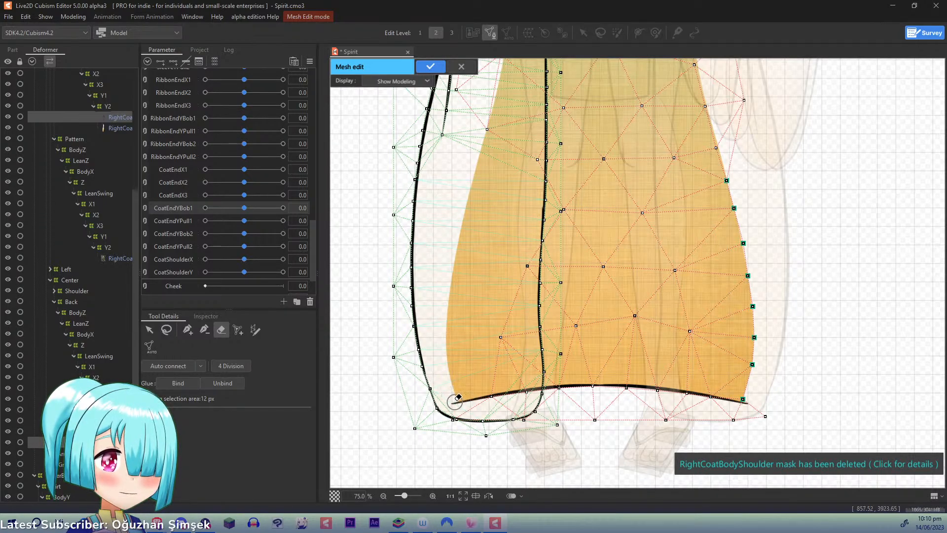
pyautogui.click(188, 329)
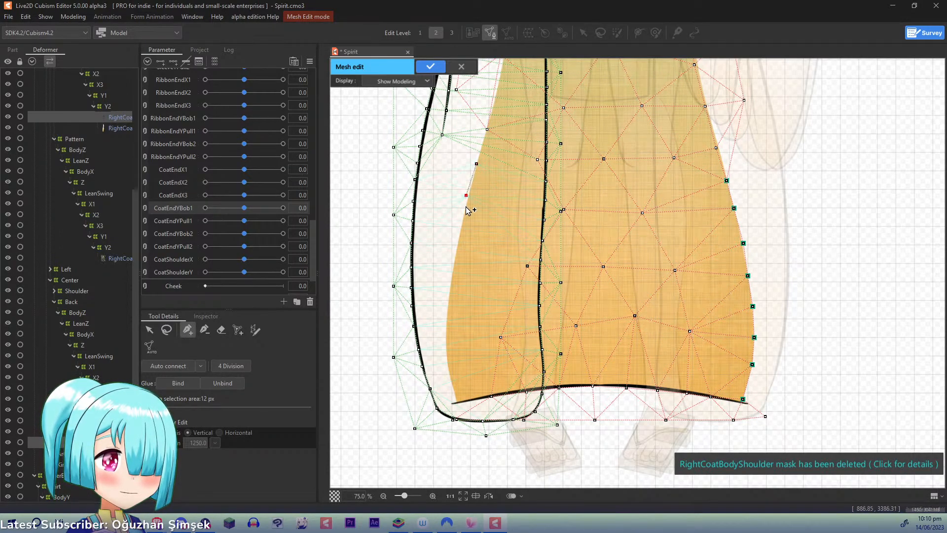
pyautogui.click(460, 230)
pyautogui.click(444, 331)
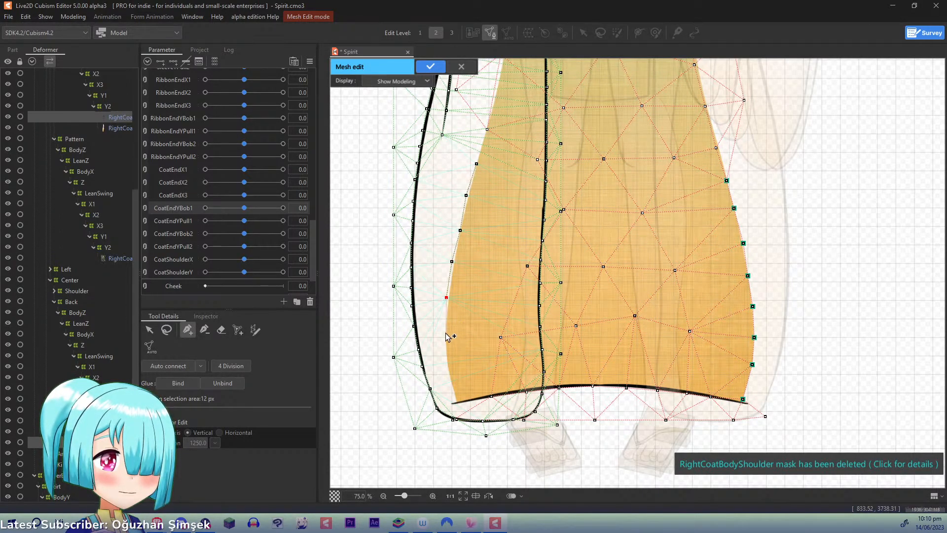
pyautogui.click(448, 367)
pyautogui.click(454, 399)
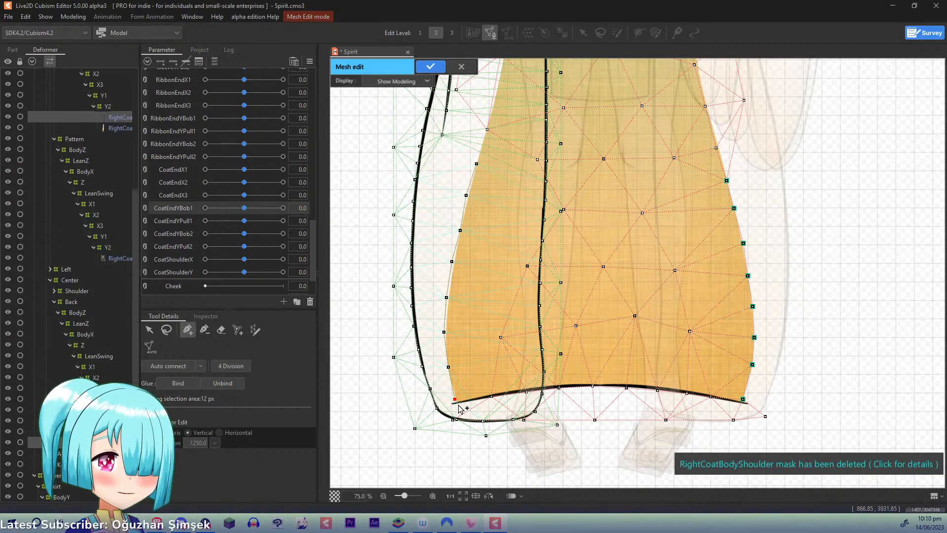
# - Glue the back coat to the right coat body by lassoing and binding the eight new edge points, and apply the mesh edit
pyautogui.click(167, 330)
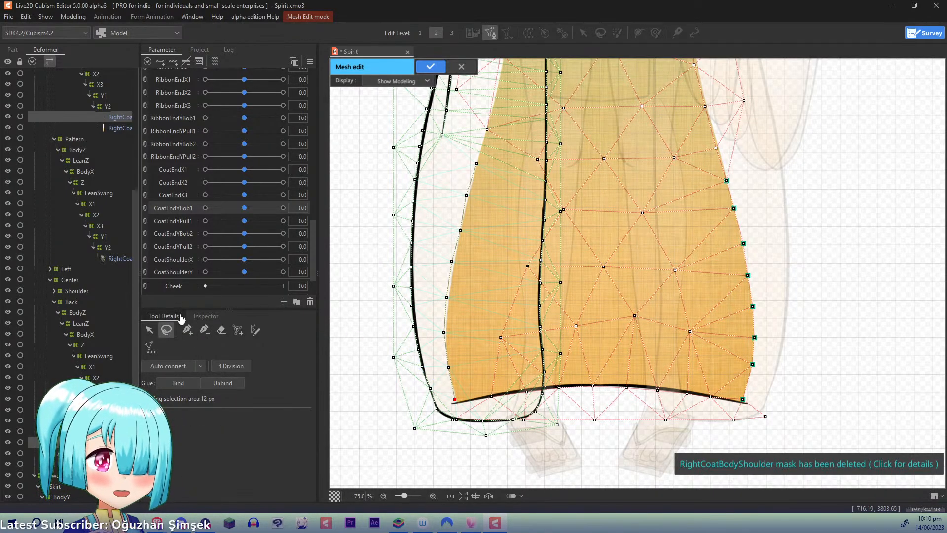
pyautogui.moveTo(464, 158)
pyautogui.mouseDown()
pyautogui.moveTo(433, 242)
pyautogui.moveTo(431, 310)
pyautogui.moveTo(443, 383)
pyautogui.moveTo(449, 399)
pyautogui.moveTo(467, 405)
pyautogui.moveTo(498, 301)
pyautogui.moveTo(507, 205)
pyautogui.moveTo(483, 158)
pyautogui.moveTo(501, 178)
pyautogui.mouseUp()
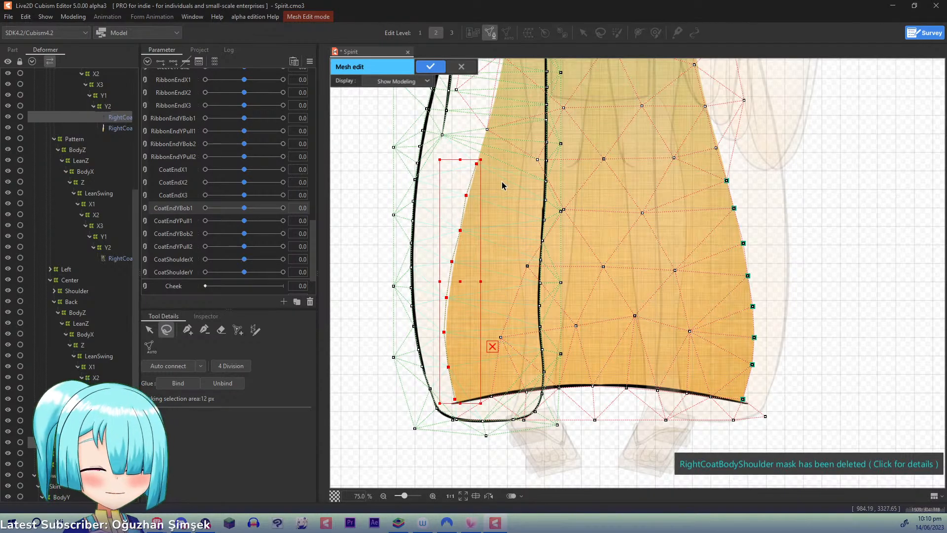
pyautogui.click(171, 383)
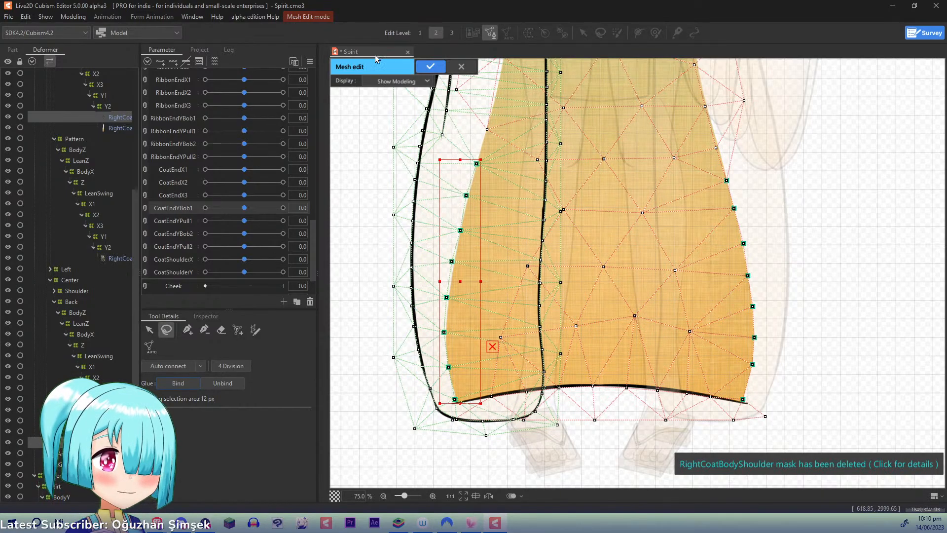
pyautogui.click(431, 66)
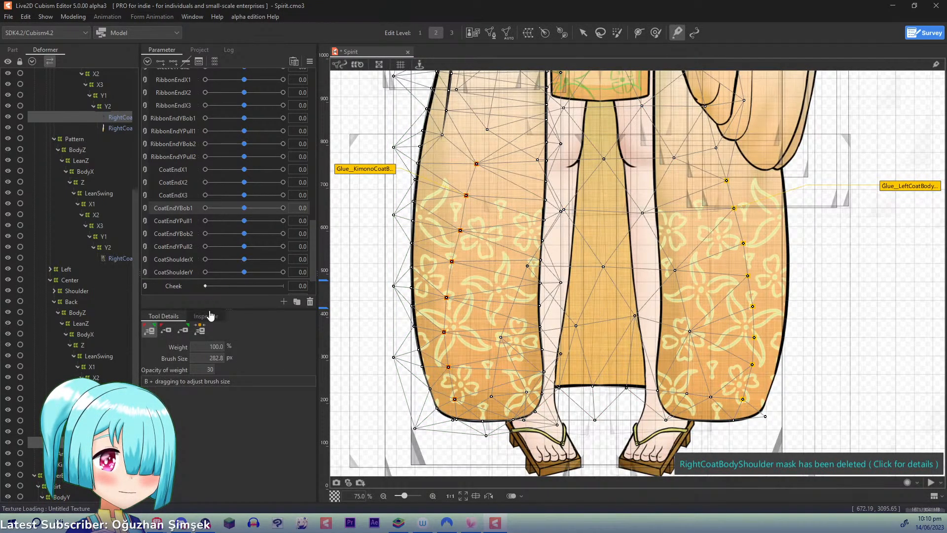
# - Connect the eight glued points along the back coat's edge in the right coat overlap into the back coat mesh, and apply the mesh edit
pyautogui.click(110, 117)
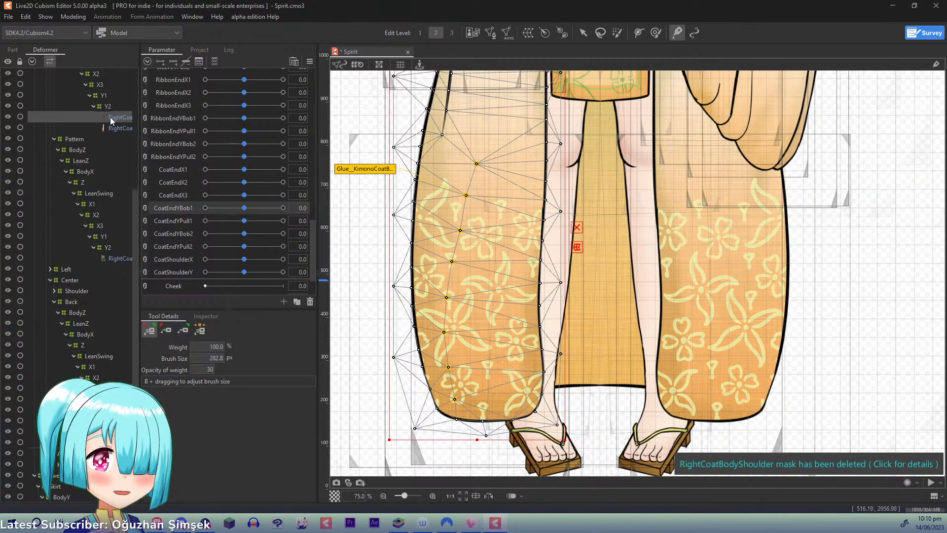
pyautogui.hotkey('ctrl', 'e')
pyautogui.hotkey('ctrl', 'e')
pyautogui.click(119, 442)
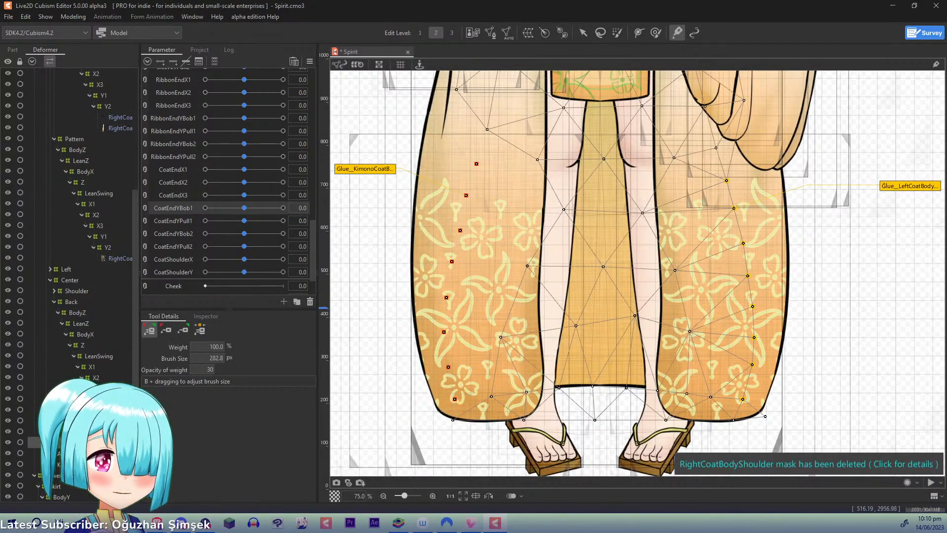
pyautogui.hotkey('ctrl', 'e')
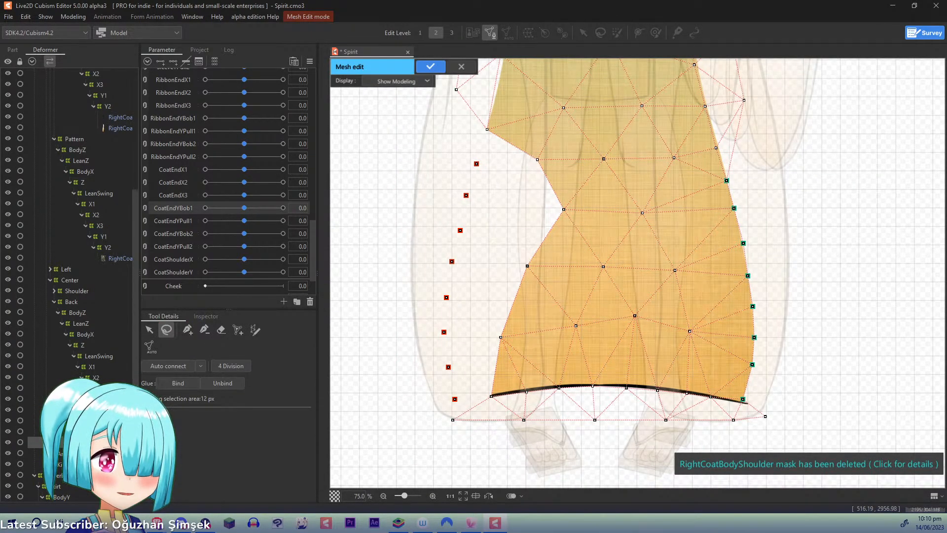
pyautogui.click(187, 330)
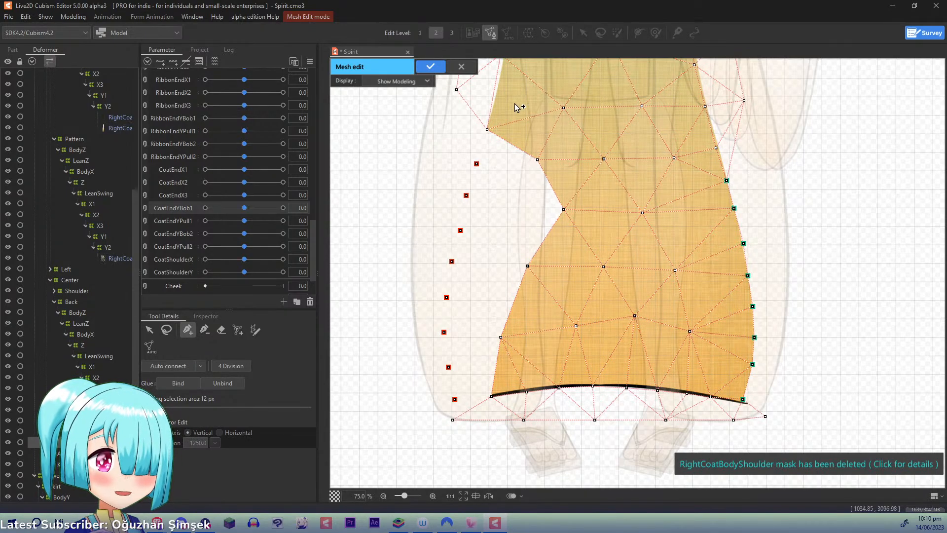
pyautogui.click(456, 90)
pyautogui.click(476, 164)
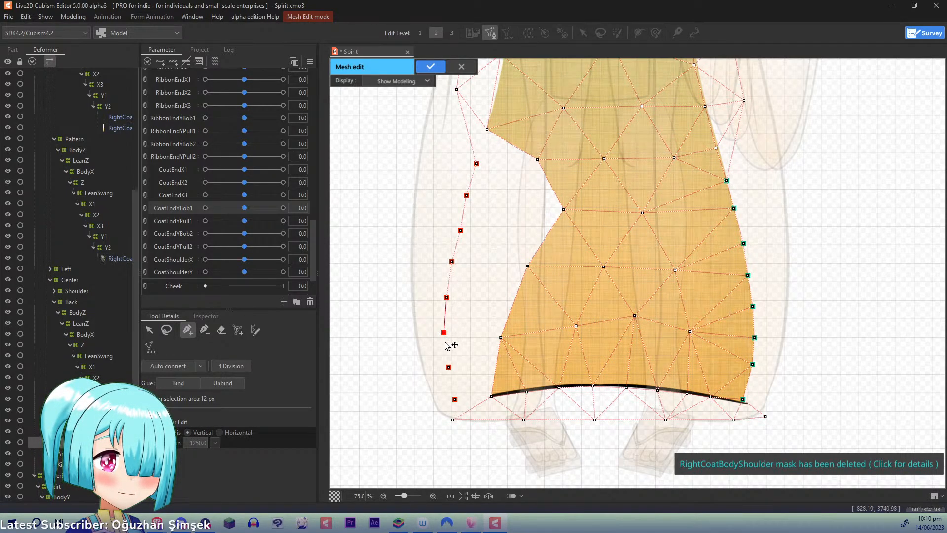
pyautogui.hotkey('ctrl', 'shift', 'a')
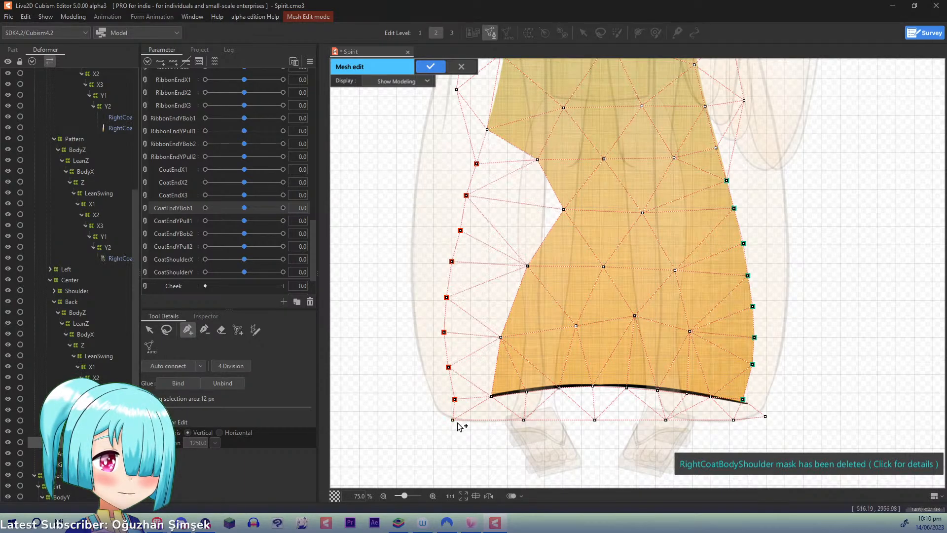
pyautogui.hotkey('ctrl', 'e')
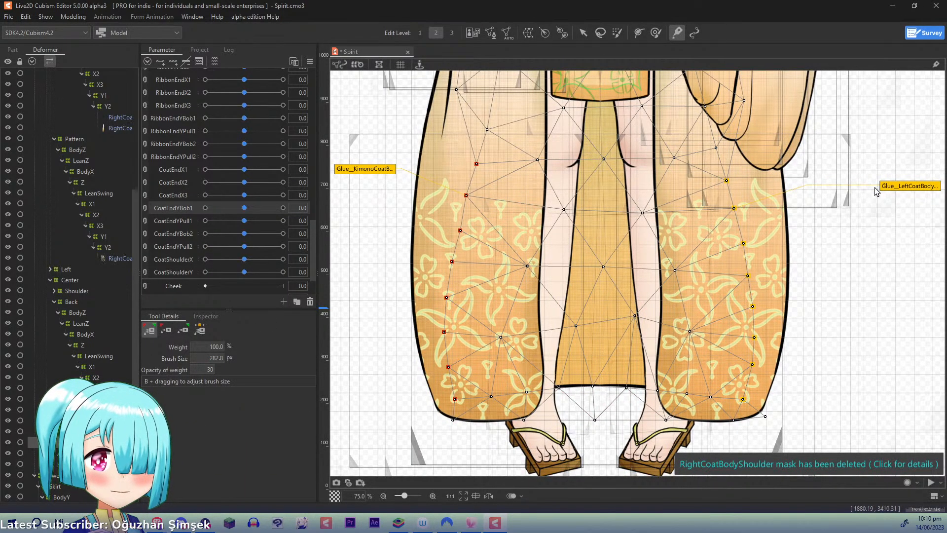
# - Paint the right coat glue's weights fully toward the right coat body along the glued points at 100% weight, using Glue Weight B
pyautogui.click(386, 168)
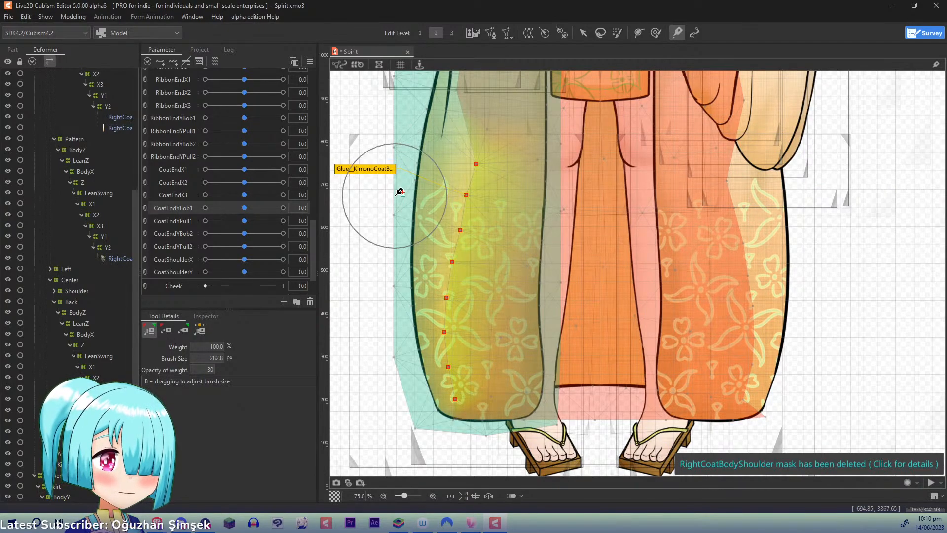
pyautogui.moveTo(475, 158)
pyautogui.mouseDown()
pyautogui.moveTo(462, 218)
pyautogui.moveTo(474, 125)
pyautogui.moveTo(445, 147)
pyautogui.moveTo(455, 205)
pyautogui.moveTo(440, 302)
pyautogui.moveTo(447, 251)
pyautogui.moveTo(448, 405)
pyautogui.moveTo(434, 273)
pyautogui.moveTo(441, 367)
pyautogui.moveTo(476, 158)
pyautogui.moveTo(461, 226)
pyautogui.moveTo(469, 260)
pyautogui.mouseUp()
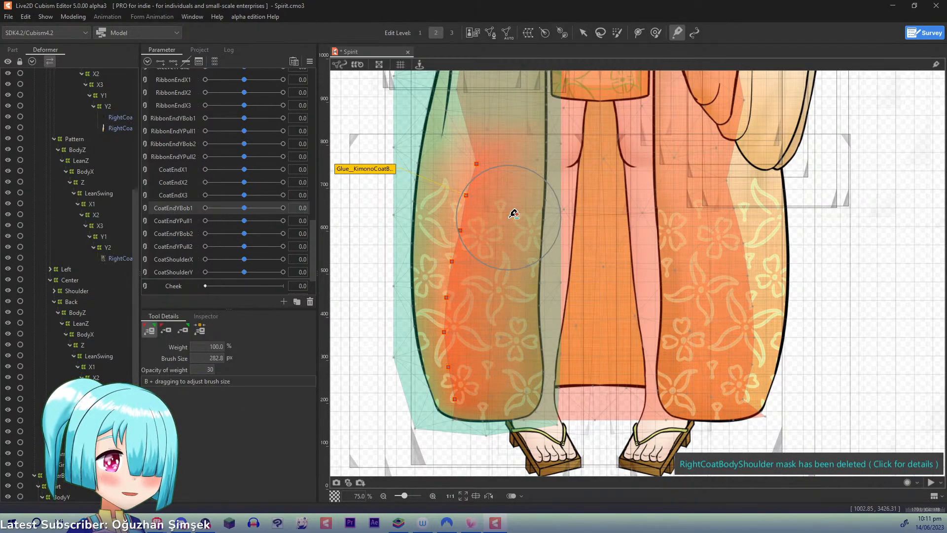
pyautogui.hotkey('ctrl', 'z')
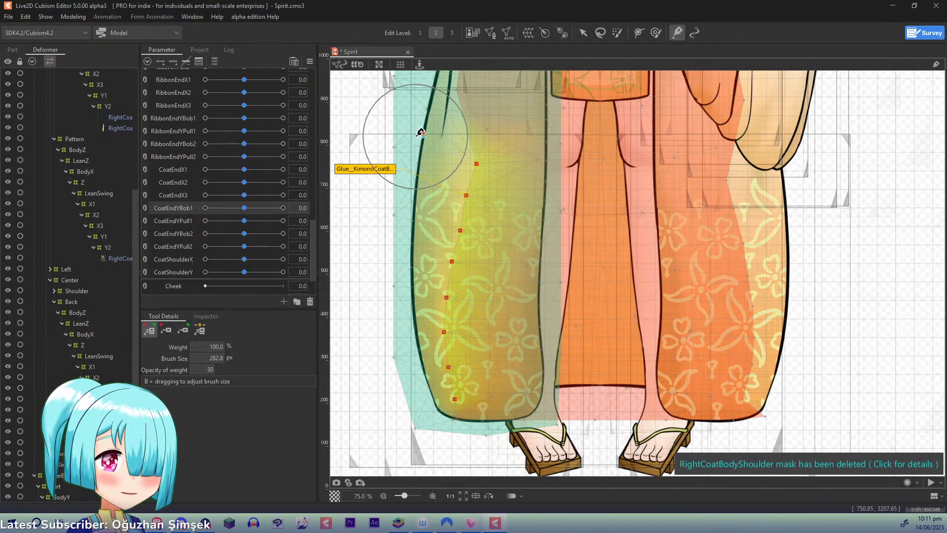
pyautogui.click(181, 330)
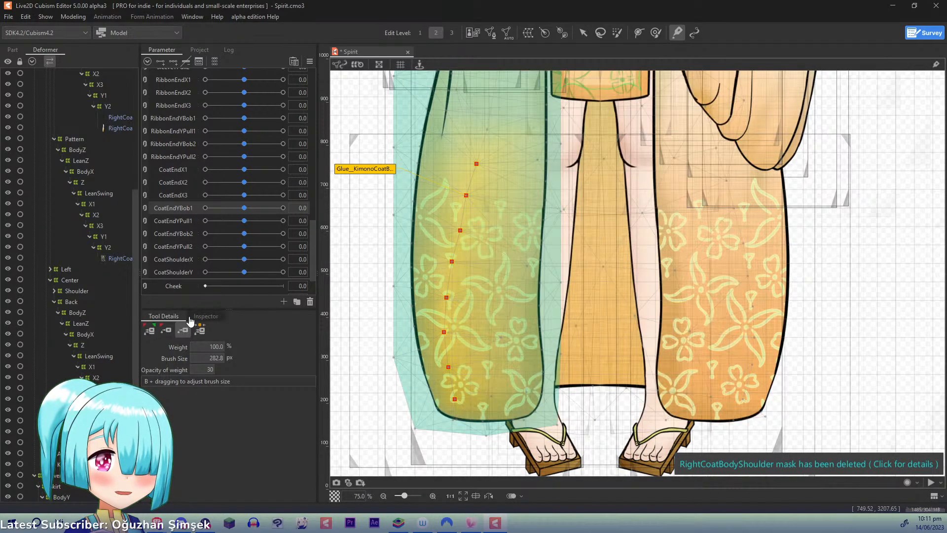
pyautogui.moveTo(474, 141)
pyautogui.mouseDown()
pyautogui.moveTo(460, 200)
pyautogui.moveTo(485, 154)
pyautogui.moveTo(437, 236)
pyautogui.moveTo(467, 172)
pyautogui.moveTo(450, 323)
pyautogui.moveTo(444, 283)
pyautogui.moveTo(456, 407)
pyautogui.moveTo(449, 324)
pyautogui.moveTo(444, 364)
pyautogui.moveTo(472, 158)
pyautogui.moveTo(448, 402)
pyautogui.mouseUp()
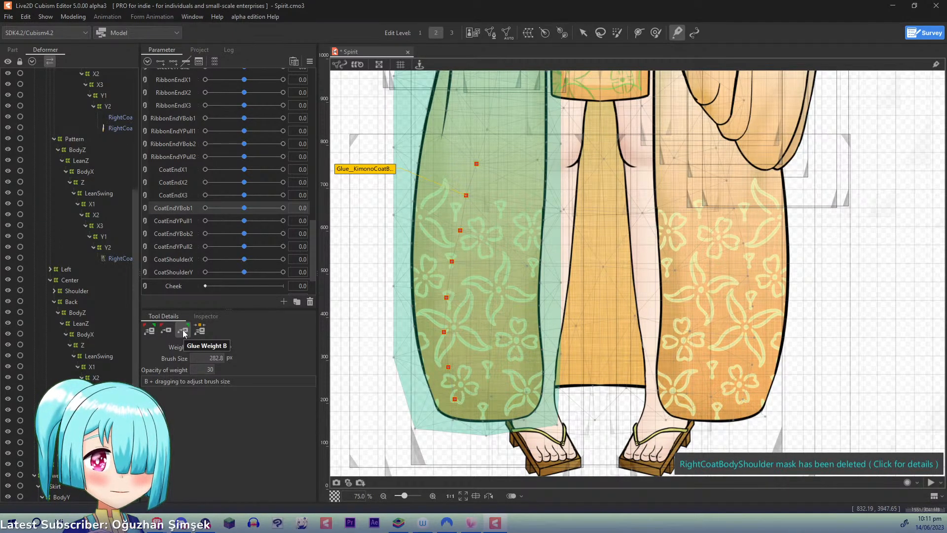
pyautogui.click(153, 335)
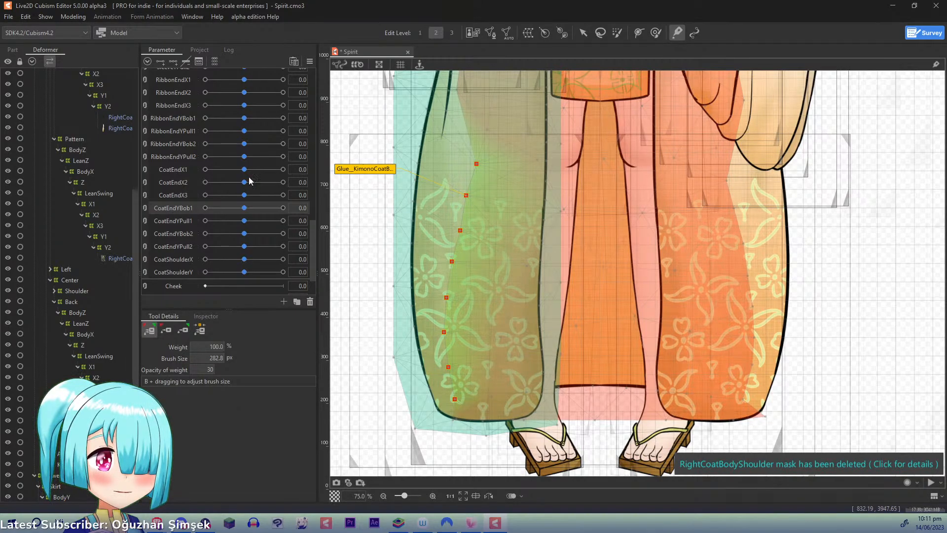
# - Open the physics settings and swing the model in the preview to check how the glued coat moves
pyautogui.click(75, 17)
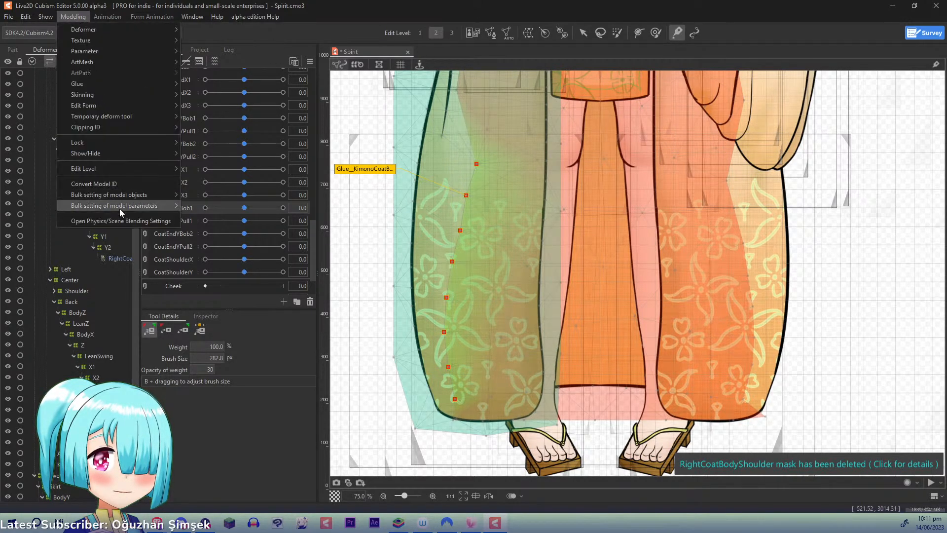
pyautogui.click(121, 215)
pyautogui.moveTo(686, 133); pyautogui.dragTo(842, 297)
pyautogui.scroll(2, 665, 206)
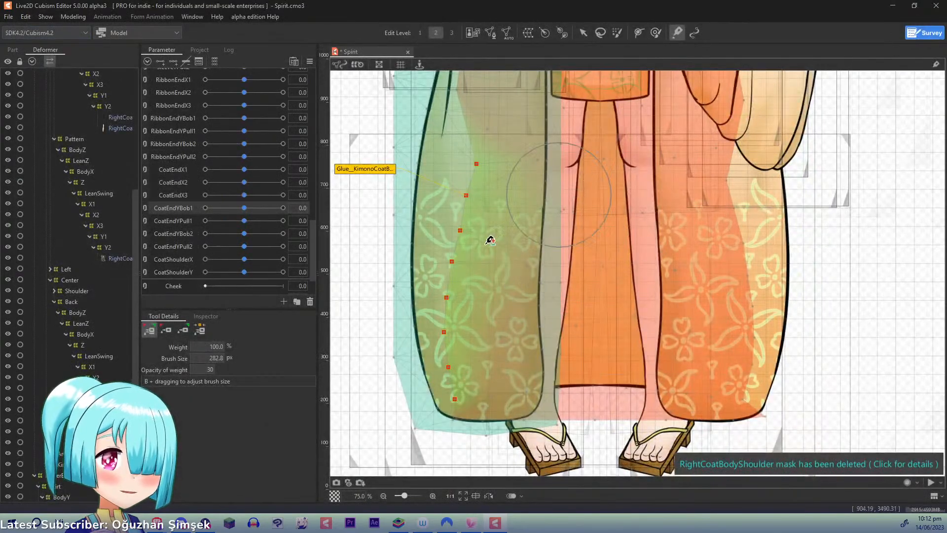
# - Collapse the coat's Right Body, Right Pattern and Back deformer groups, and expand the Center Shoulder chain down to its kimono coat mesh
pyautogui.moveTo(461, 218); pyautogui.dragTo(455, 408)
pyautogui.moveTo(544, 227); pyautogui.dragTo(542, 380)
pyautogui.moveTo(137, 261); pyautogui.dragTo(155, 160)
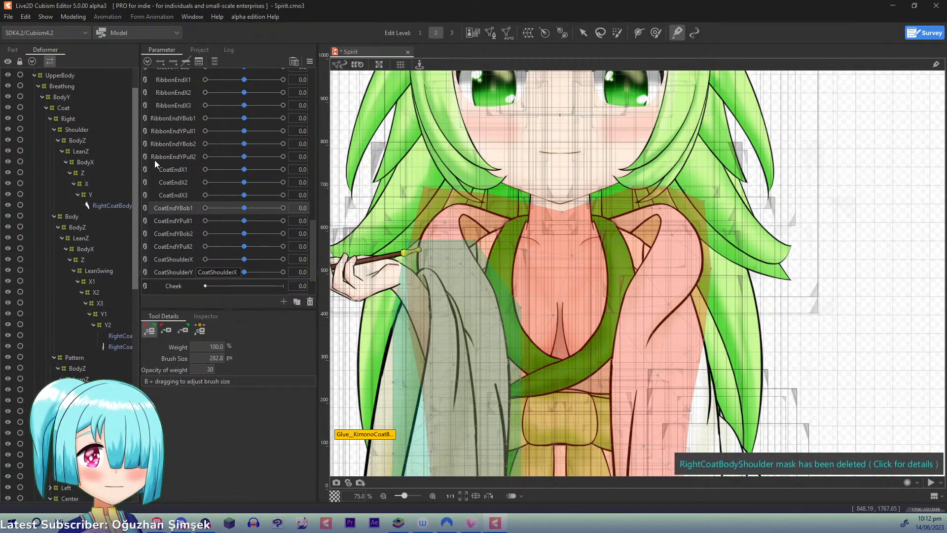
pyautogui.click(55, 217)
pyautogui.click(54, 226)
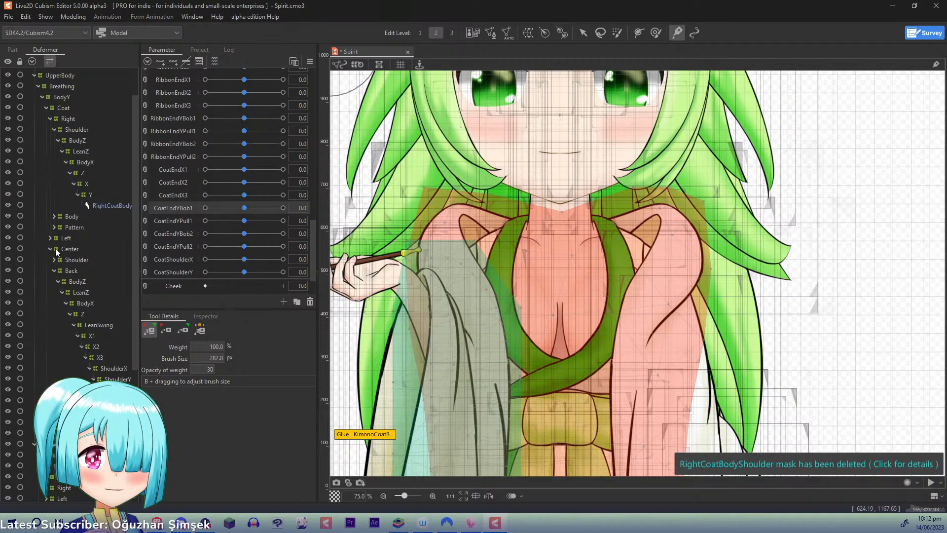
pyautogui.click(54, 268)
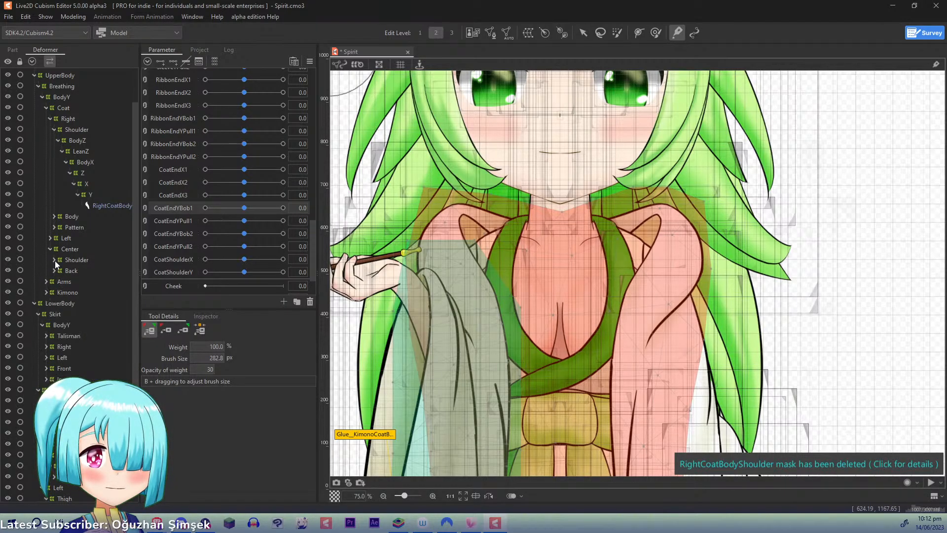
pyautogui.click(55, 261)
pyautogui.click(54, 268)
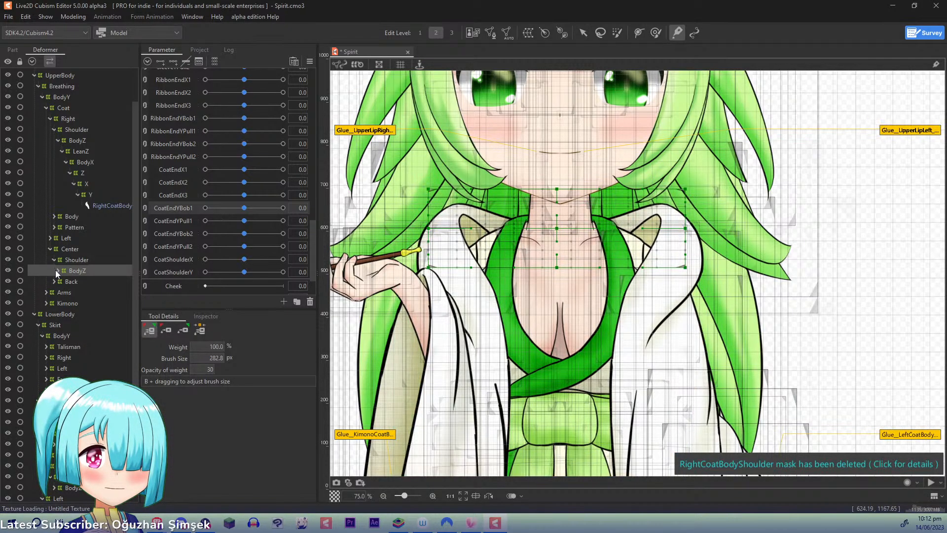
pyautogui.click(58, 270)
pyautogui.click(62, 281)
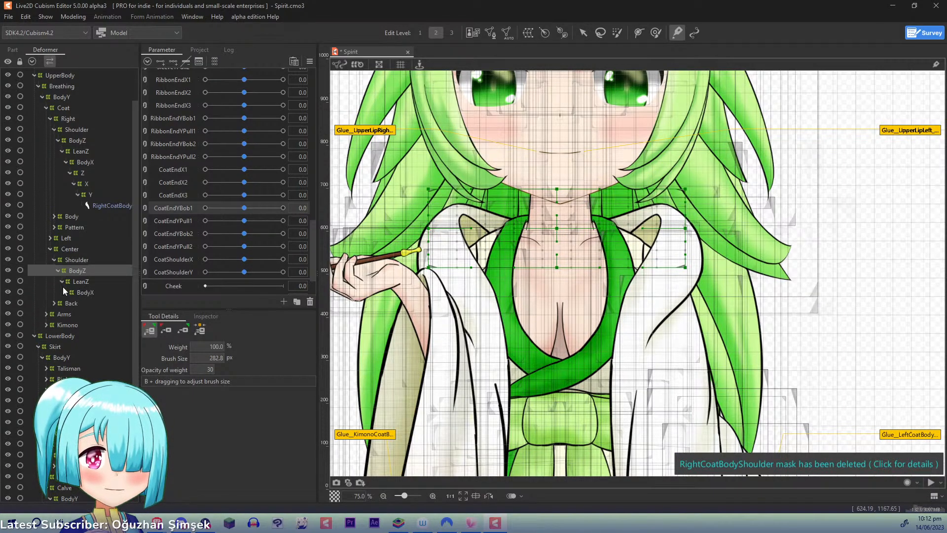
pyautogui.click(67, 293)
pyautogui.click(70, 303)
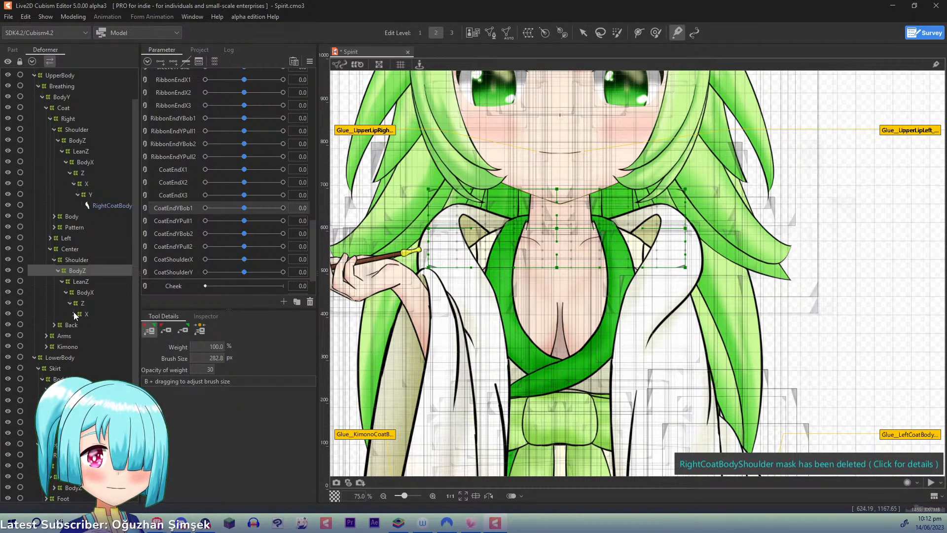
pyautogui.click(73, 313)
pyautogui.click(77, 323)
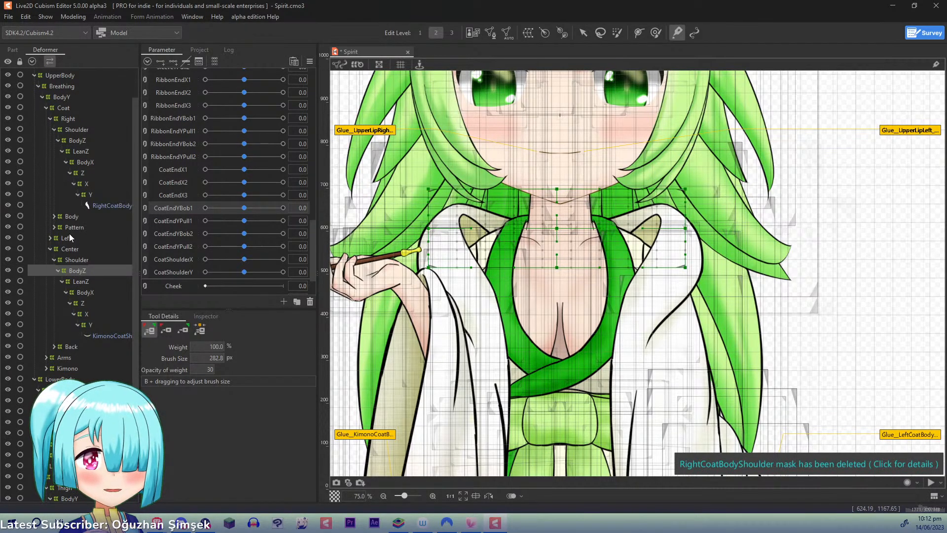
# - Apply the right coat shoulder's X deformer to its child elements, and rename the remaining Y deformer to XY
pyautogui.click(83, 186)
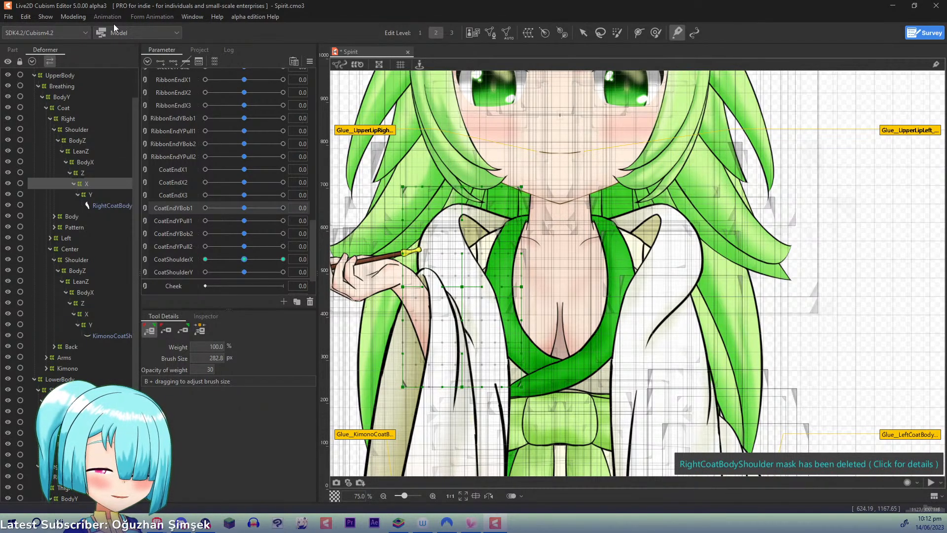
pyautogui.click(74, 16)
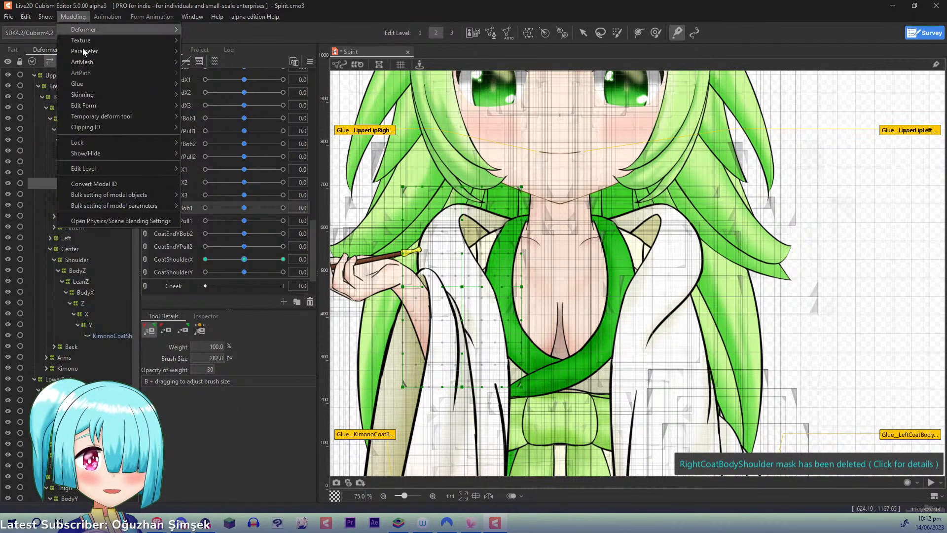
pyautogui.moveTo(100, 25)
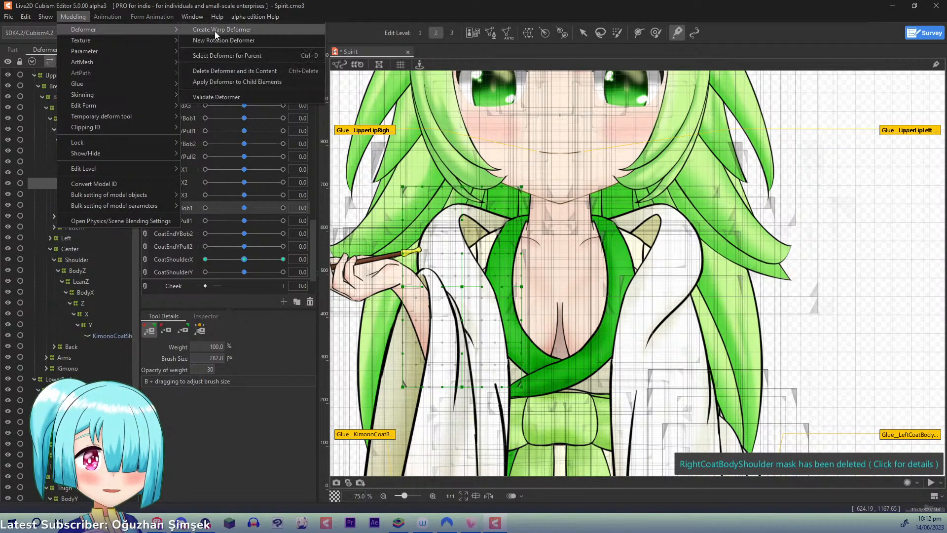
pyautogui.click(222, 82)
pyautogui.click(84, 184)
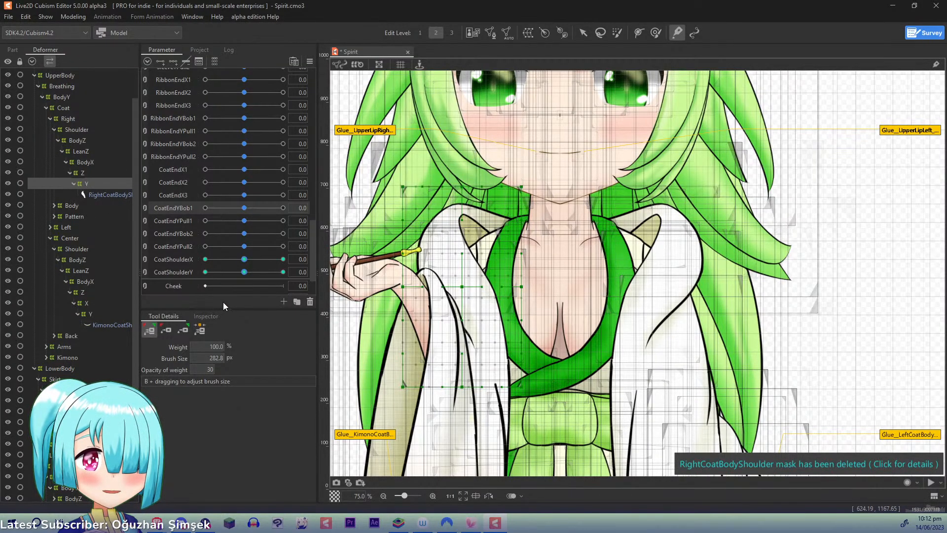
pyautogui.click(205, 317)
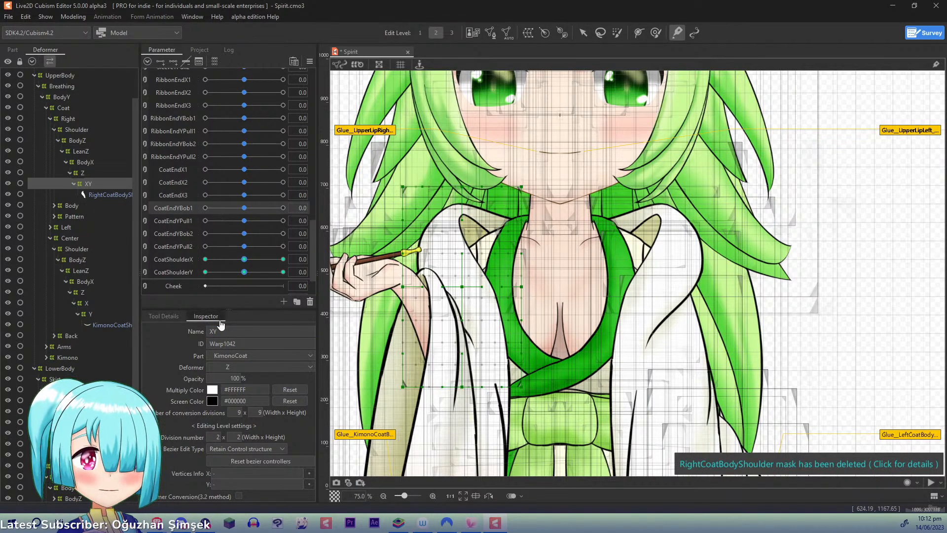
# - Combine the CoatShoulderX and CoatShoulderY sliders and check the shoulder shape at X -1.0 and Y 1.0
pyautogui.click(144, 260)
pyautogui.moveTo(244, 277); pyautogui.dragTo(126, 205)
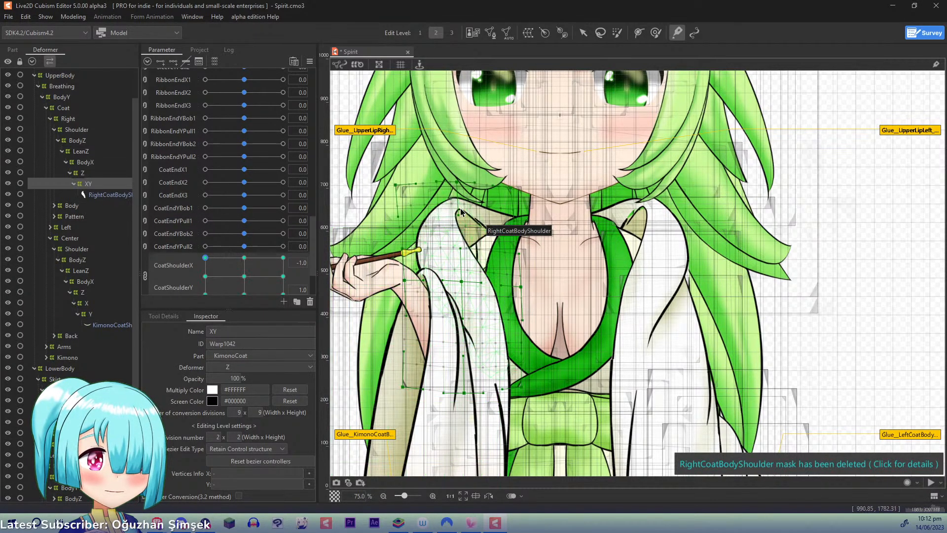
pyautogui.click(455, 183)
pyautogui.hotkey('ctrl', 'z')
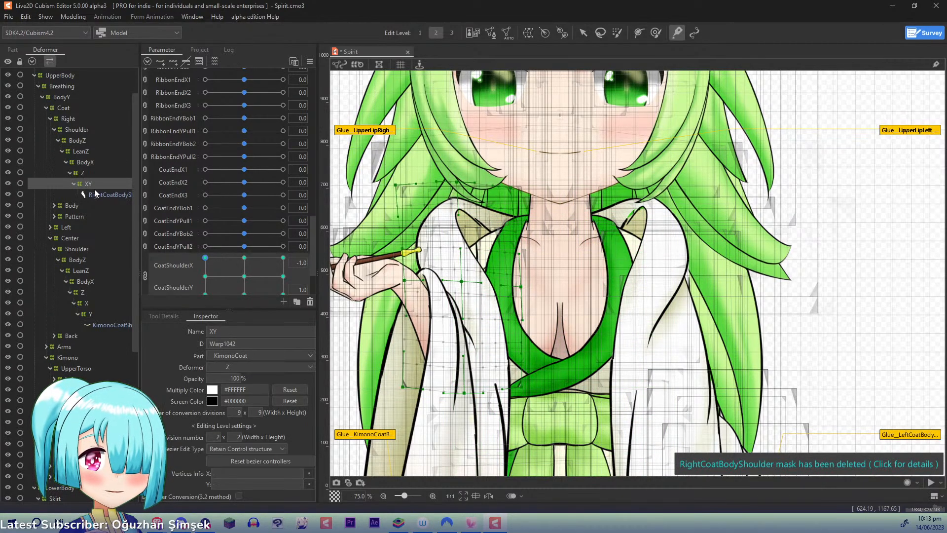
# - Apply the center coat shoulder's X deformer to its child elements, and rename the remaining Y deformer to XY
pyautogui.click(90, 303)
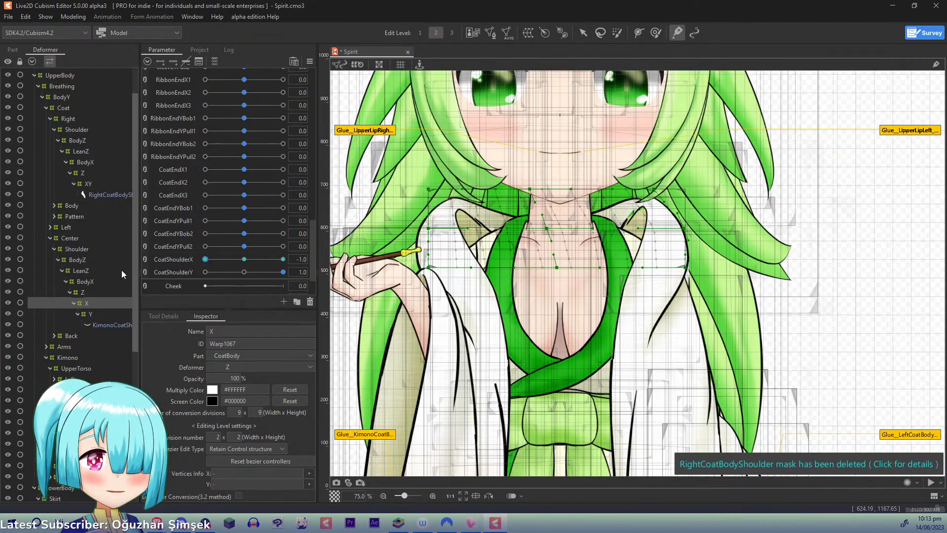
pyautogui.click(79, 16)
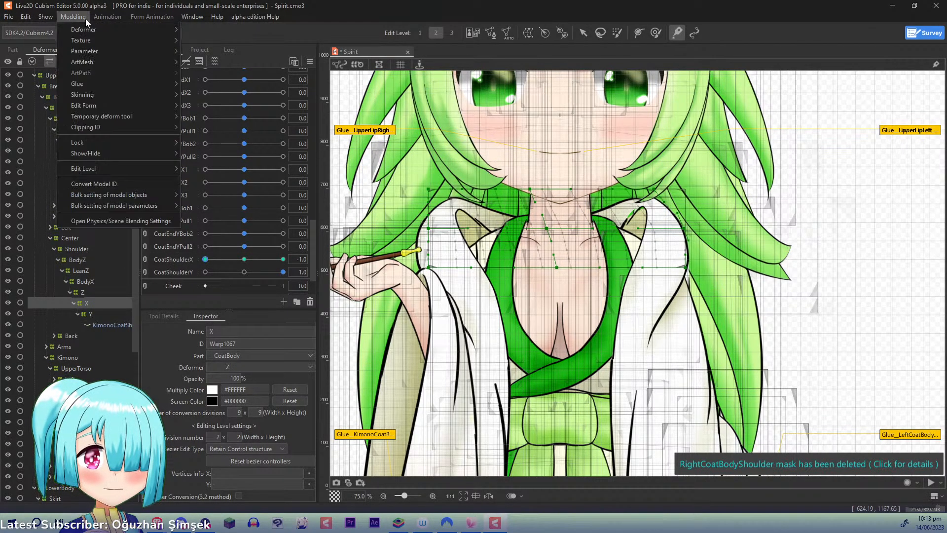
pyautogui.moveTo(109, 30)
pyautogui.click(219, 79)
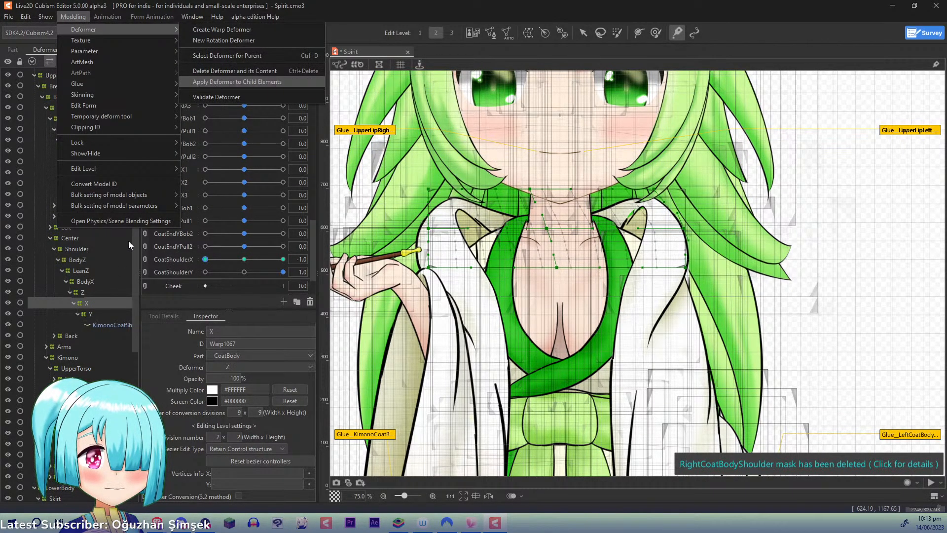
pyautogui.click(99, 303)
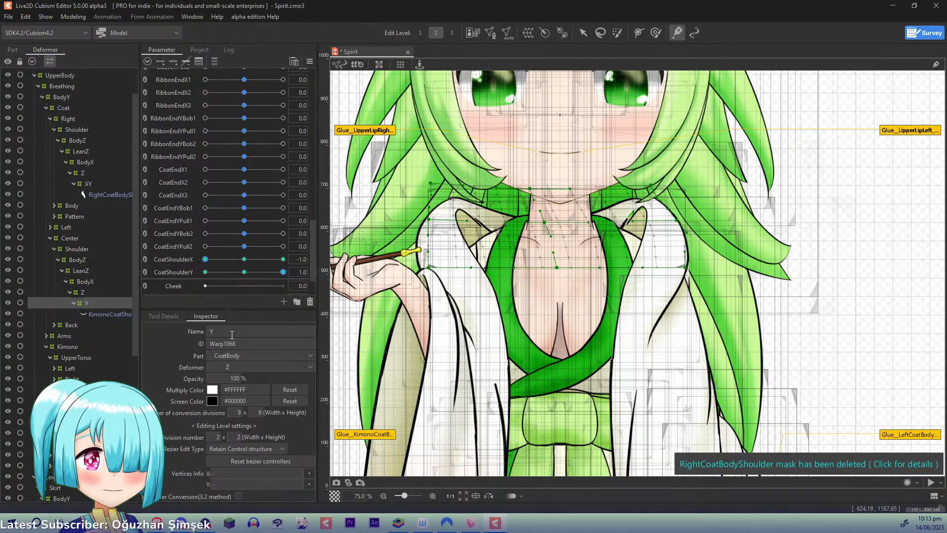
pyautogui.write('XY')
pyautogui.press('Return')
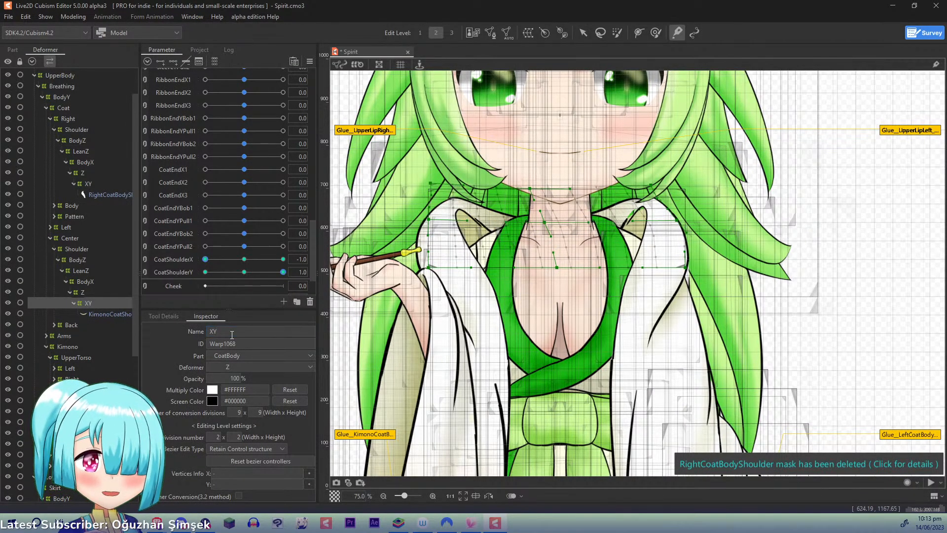
pyautogui.moveTo(137, 266); pyautogui.dragTo(135, 350)
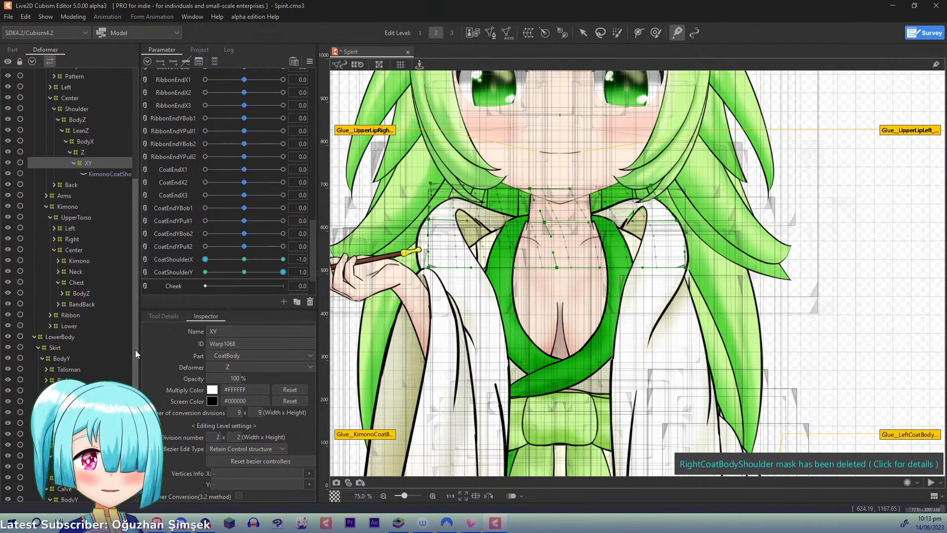
# - Look through the center coat's Back deformer chain down to X1 and collapse it, checking the center Shoulder's BodyX and XY deformers
pyautogui.click(54, 184)
pyautogui.click(58, 195)
pyautogui.click(63, 206)
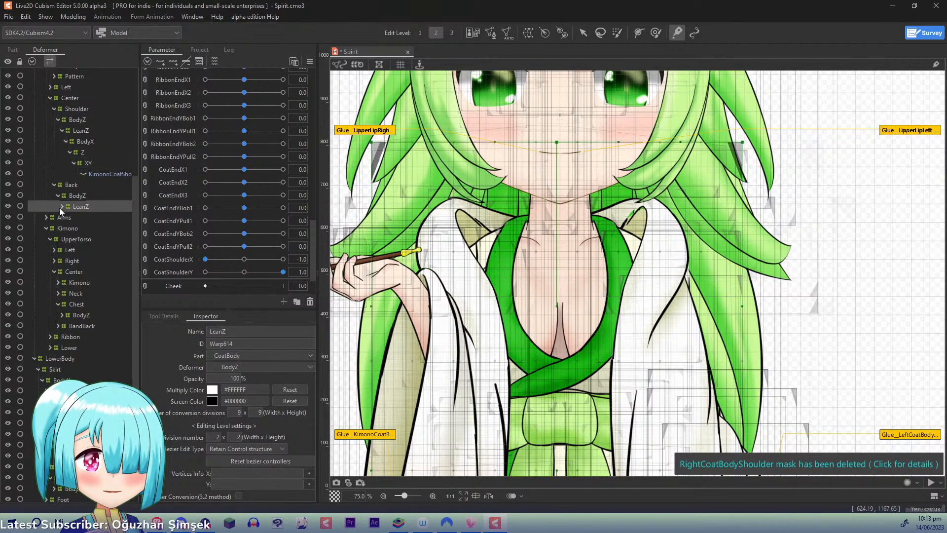
pyautogui.click(61, 206)
pyautogui.click(64, 217)
pyautogui.click(69, 228)
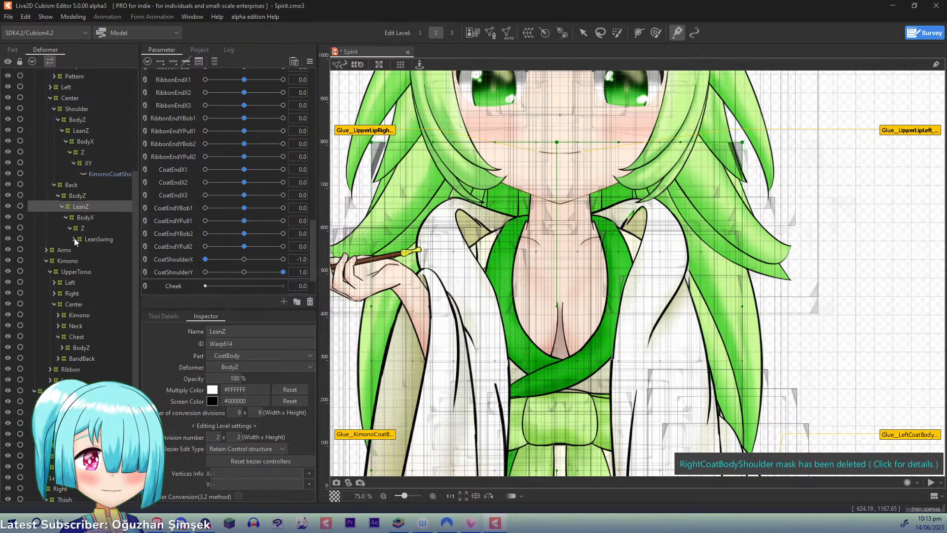
pyautogui.click(74, 239)
pyautogui.click(77, 250)
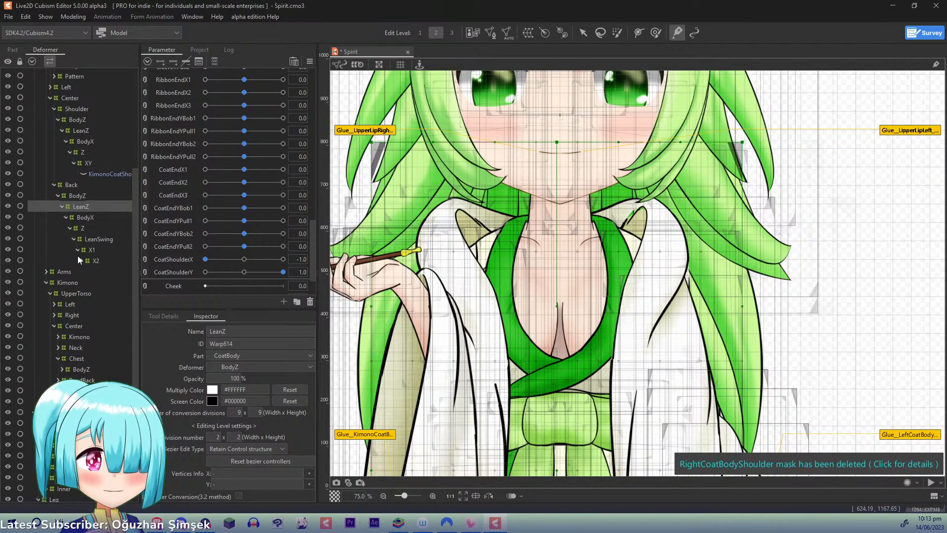
pyautogui.click(54, 185)
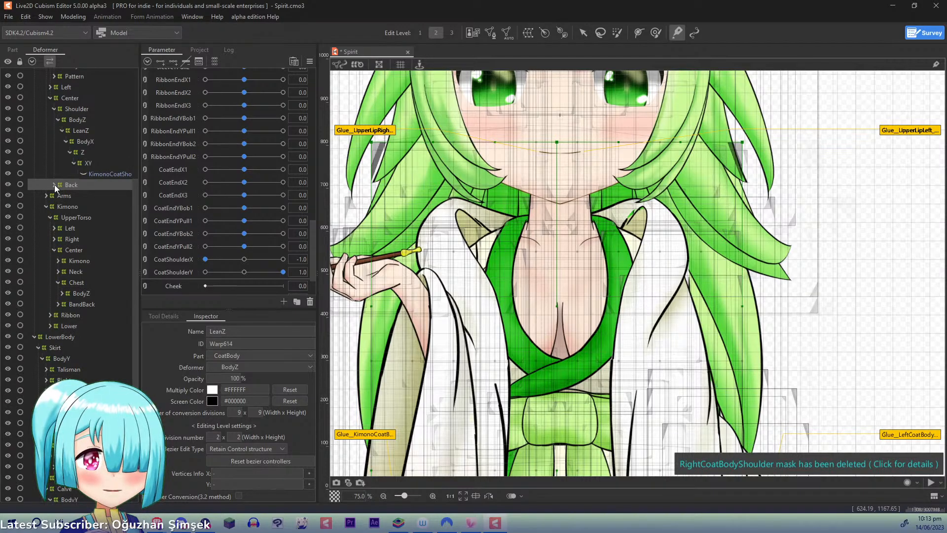
pyautogui.click(85, 141)
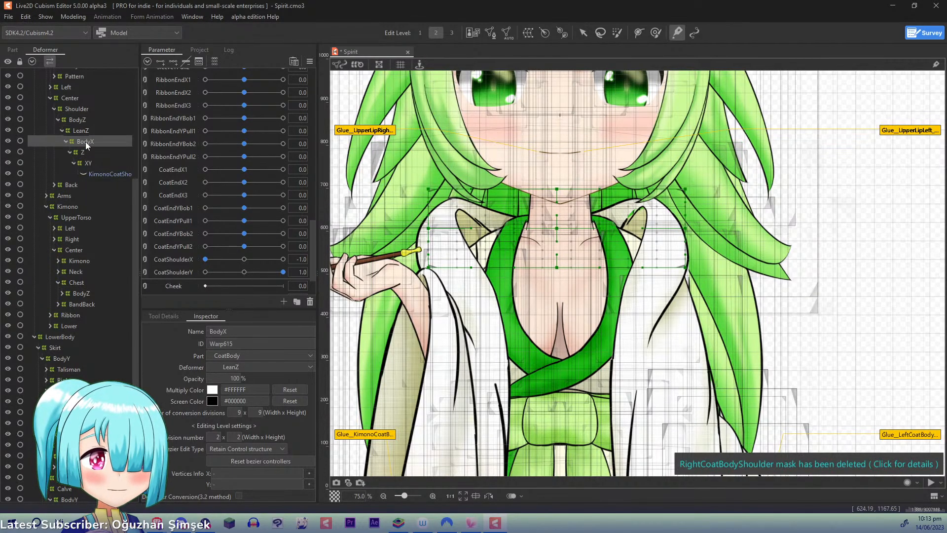
pyautogui.click(90, 162)
# - Expand the coat's Left Shoulder deformer chain through BodyZ, LeanZ, BodyX, Z and X down to its Y deformer
pyautogui.moveTo(138, 188); pyautogui.dragTo(129, 108)
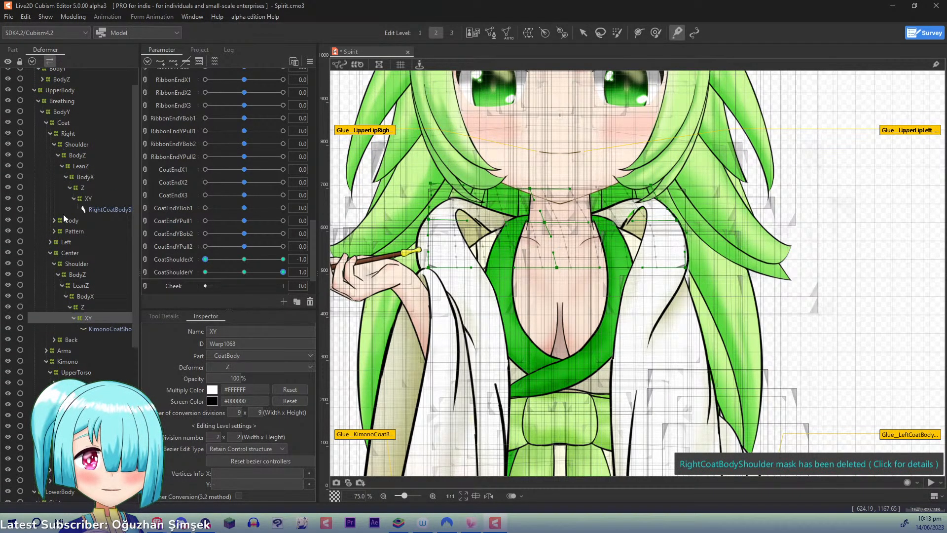
pyautogui.click(51, 242)
pyautogui.click(54, 253)
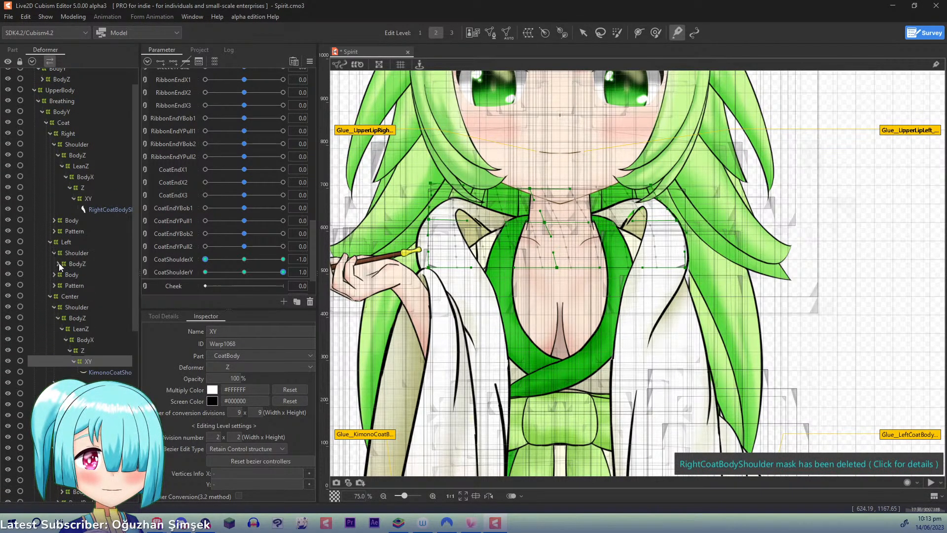
pyautogui.click(58, 264)
pyautogui.click(62, 274)
pyautogui.click(66, 285)
pyautogui.click(70, 296)
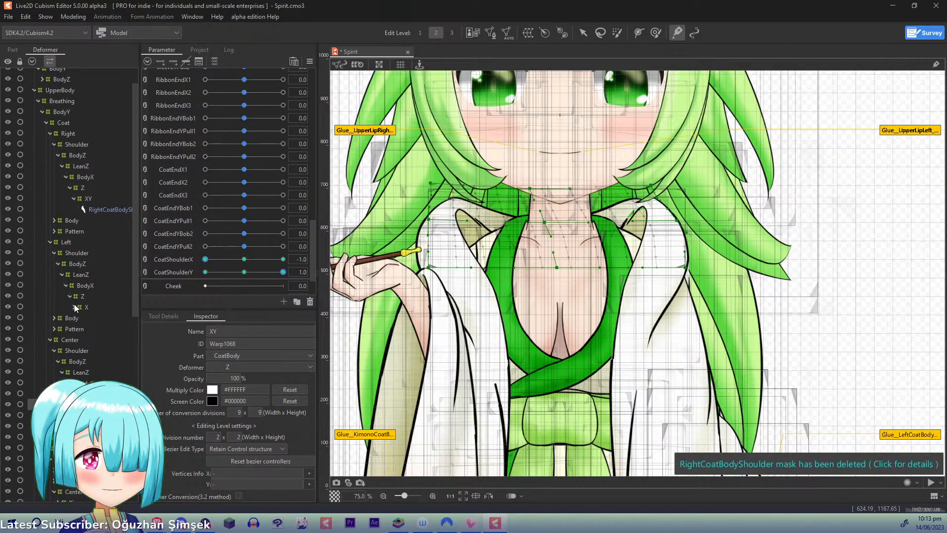
pyautogui.click(74, 306)
# - Apply the left coat shoulder's X deformer to its child elements and select the remaining Y deformer
pyautogui.click(86, 308)
pyautogui.click(84, 19)
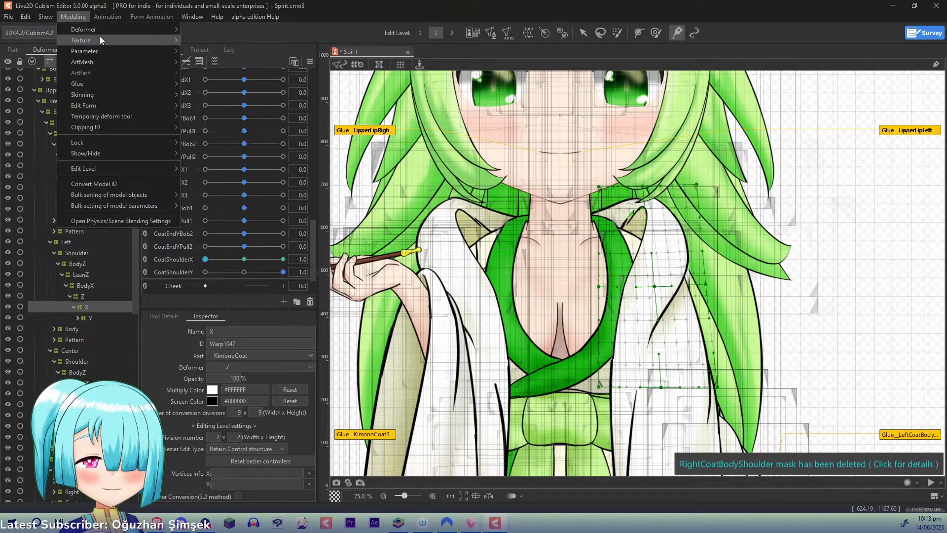
pyautogui.moveTo(105, 29)
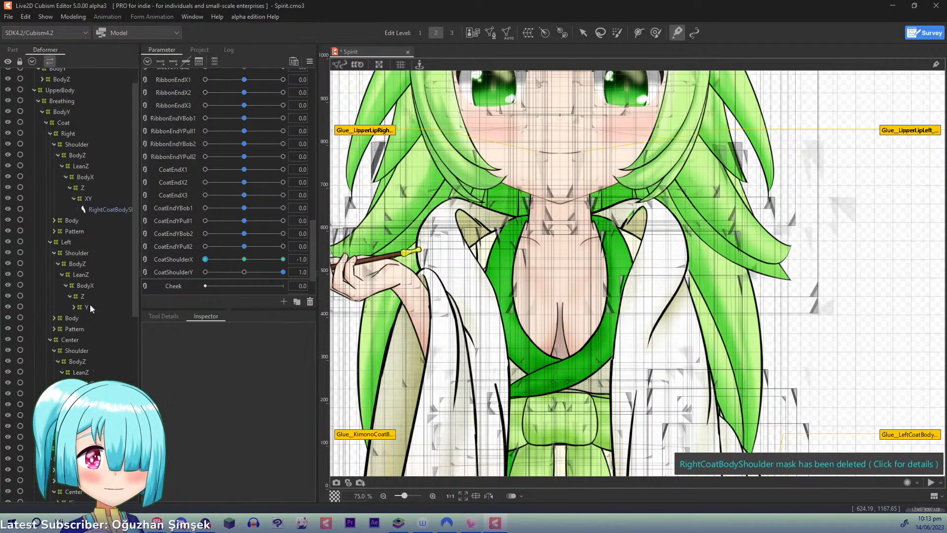
pyautogui.click(87, 306)
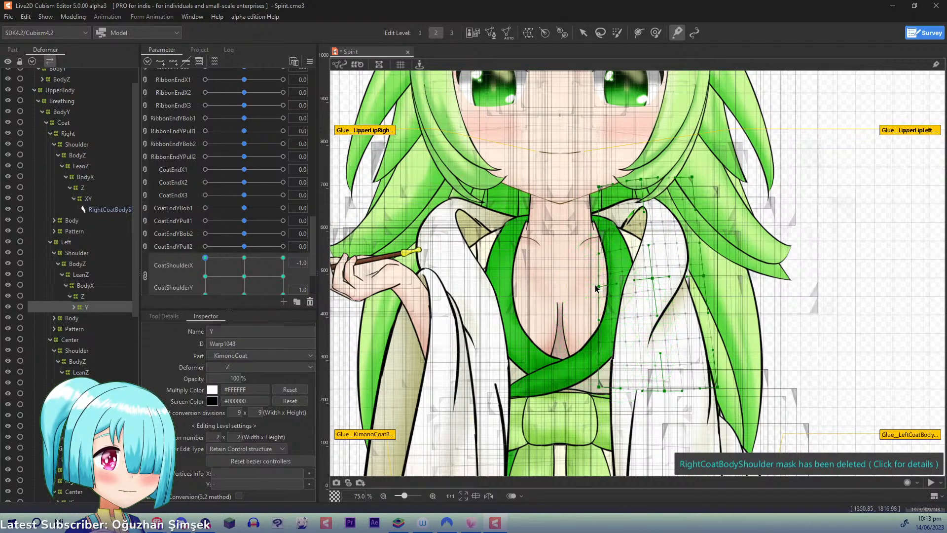
# - Adjust the control points of the right coat shoulder's XY deformer at CoatShoulderX -1.0 and CoatShoulderY 1.0
pyautogui.click(658, 284)
pyautogui.click(89, 127)
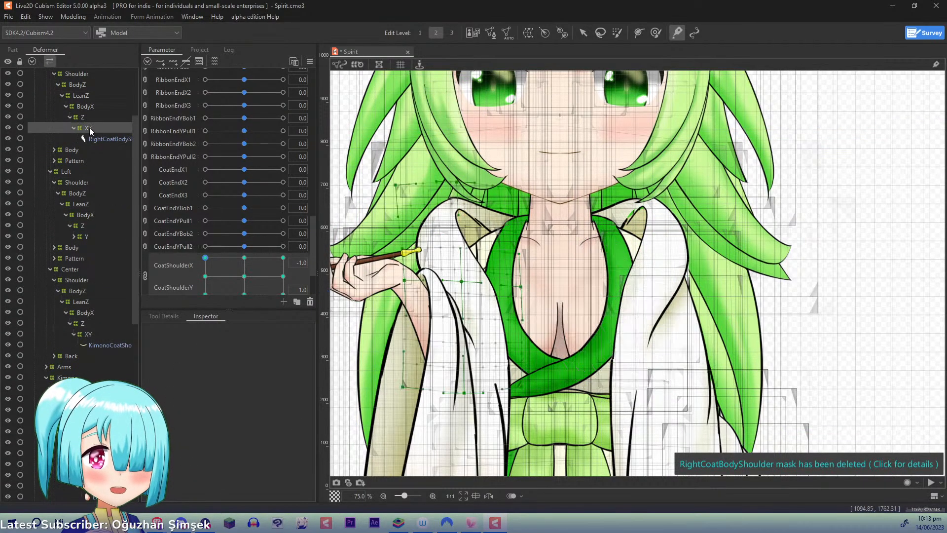
pyautogui.click(466, 277)
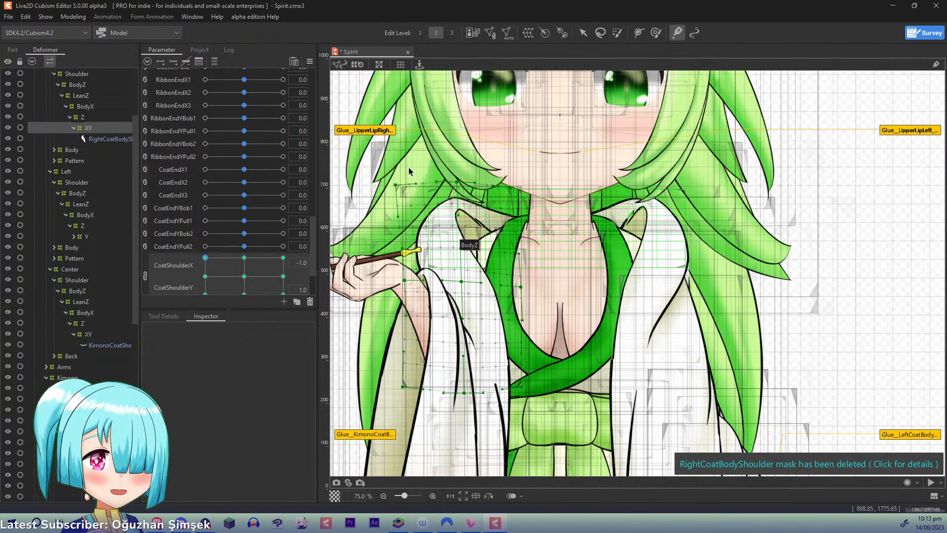
pyautogui.press('v')
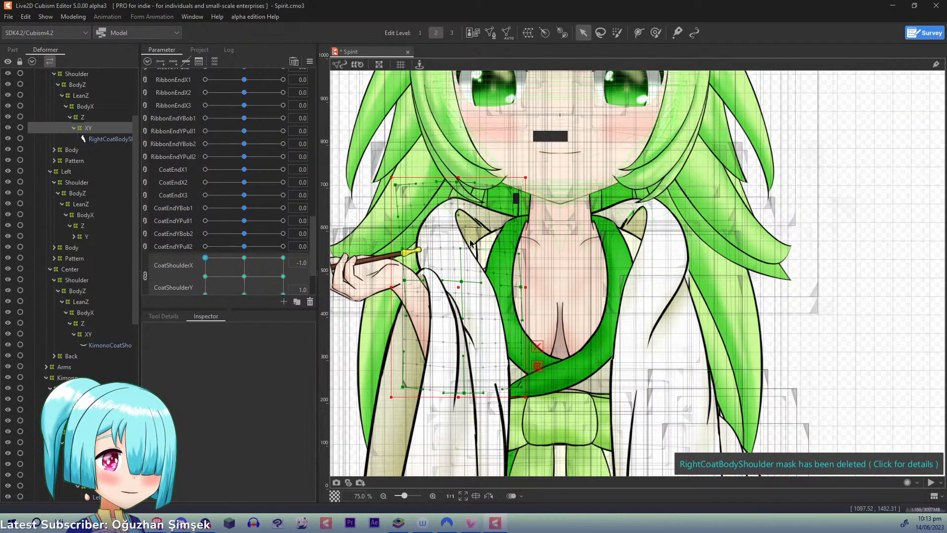
pyautogui.click(470, 247)
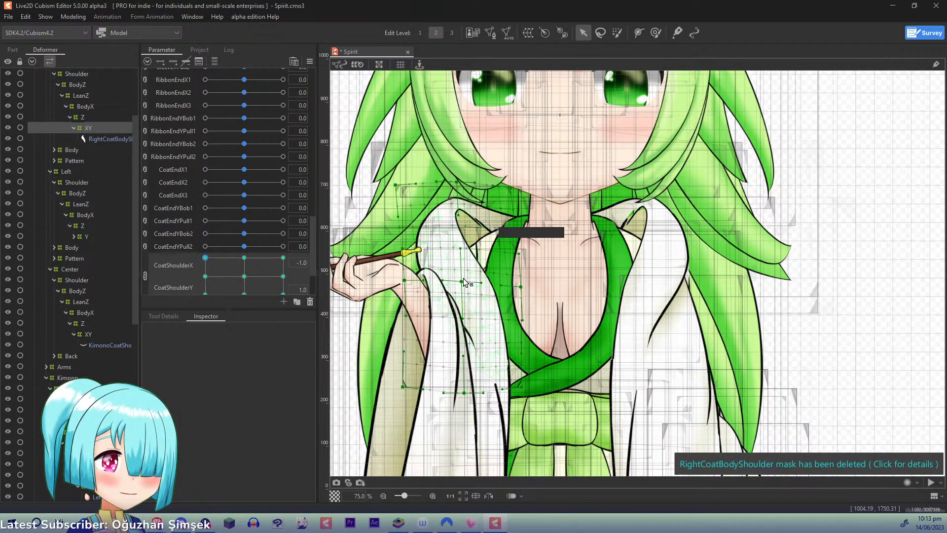
pyautogui.click(469, 269)
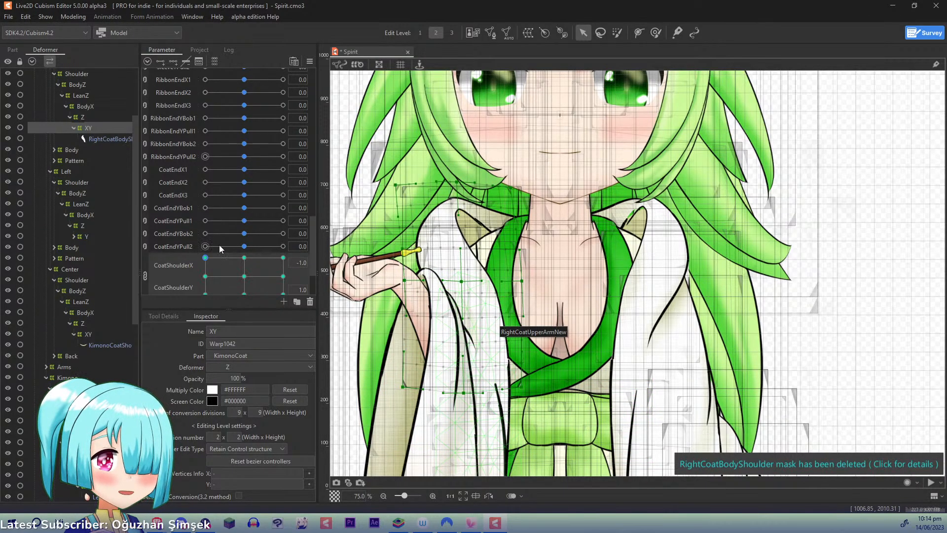
# - Rename the left coat shoulder's remaining Y deformer to XY
pyautogui.moveTo(134, 229); pyautogui.dragTo(134, 223)
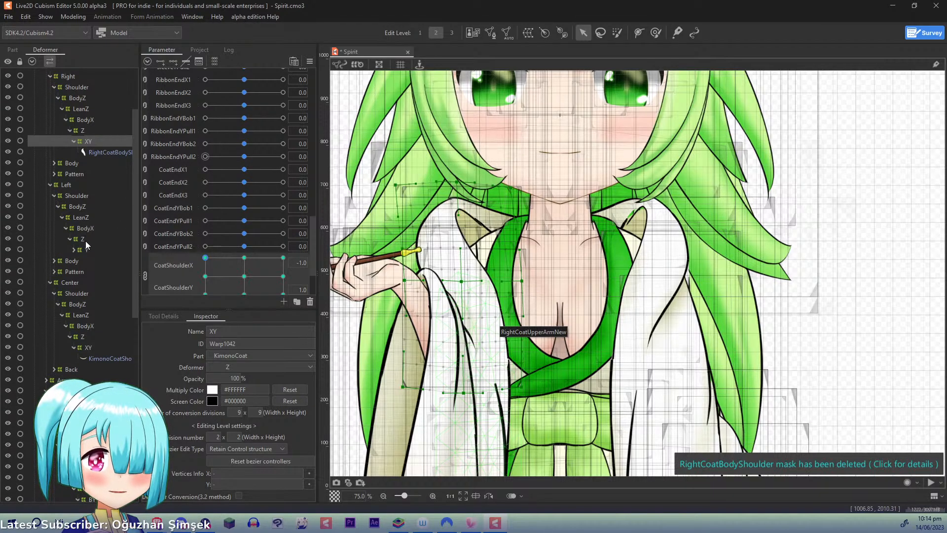
pyautogui.click(88, 249)
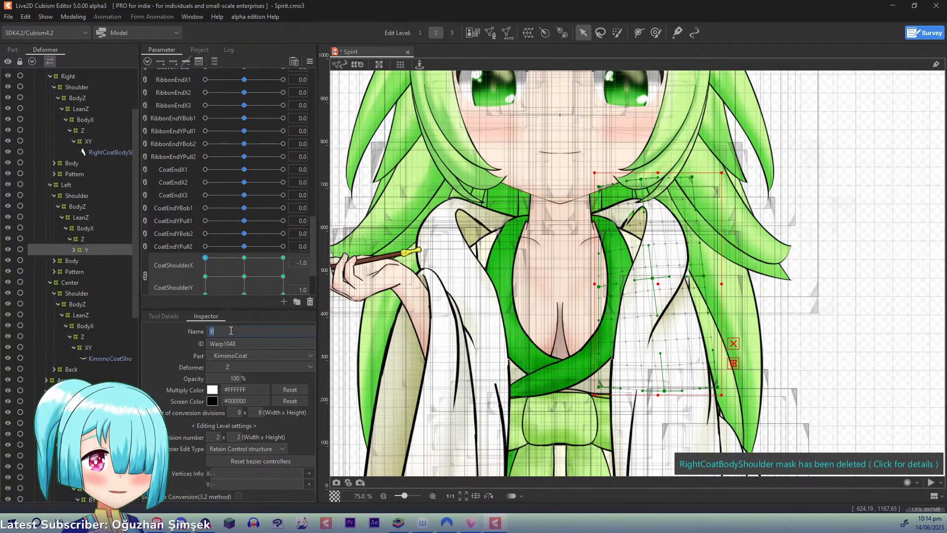
pyautogui.press('Return')
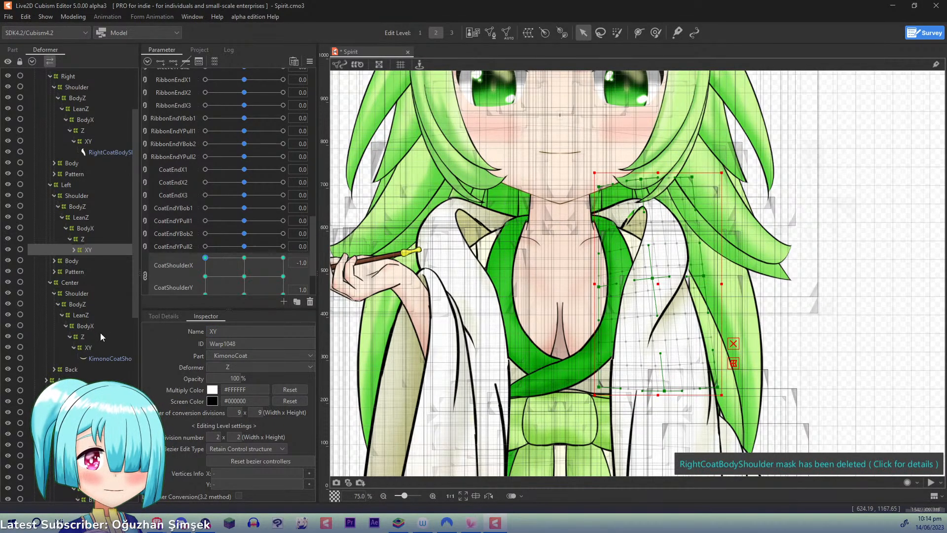
# - Select the right and left shoulder XY deformers together and adjust their control points at CoatShoulderX 1.0 and CoatShoulderY 1.0
pyautogui.keyDown('ctrl'); pyautogui.click(89, 142); pyautogui.keyUp('ctrl')
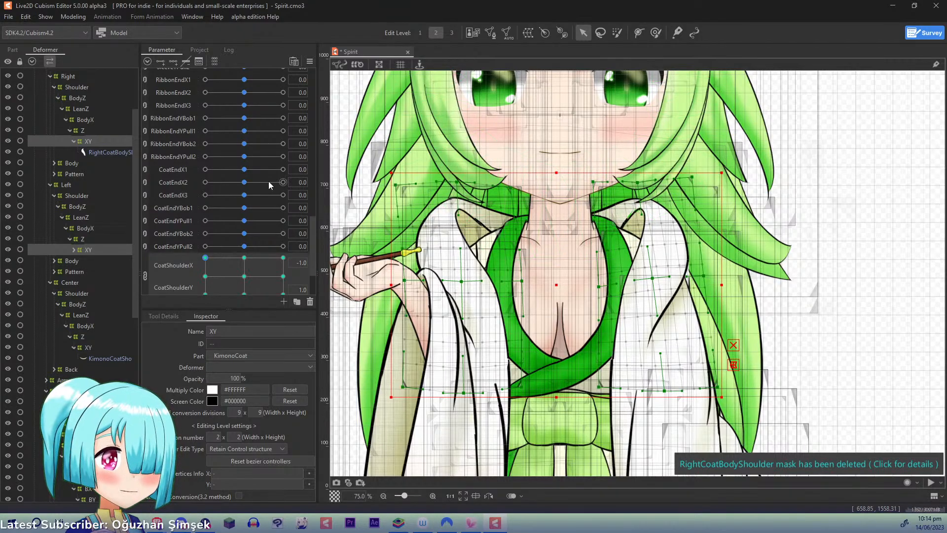
pyautogui.moveTo(207, 251); pyautogui.dragTo(306, 254)
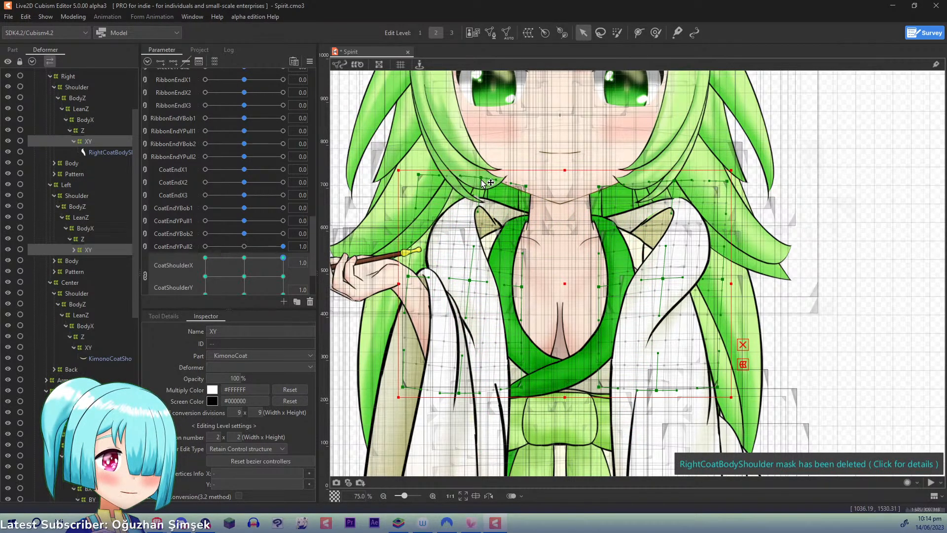
pyautogui.moveTo(524, 289); pyautogui.dragTo(472, 278)
pyautogui.hotkey('ctrl', 'z')
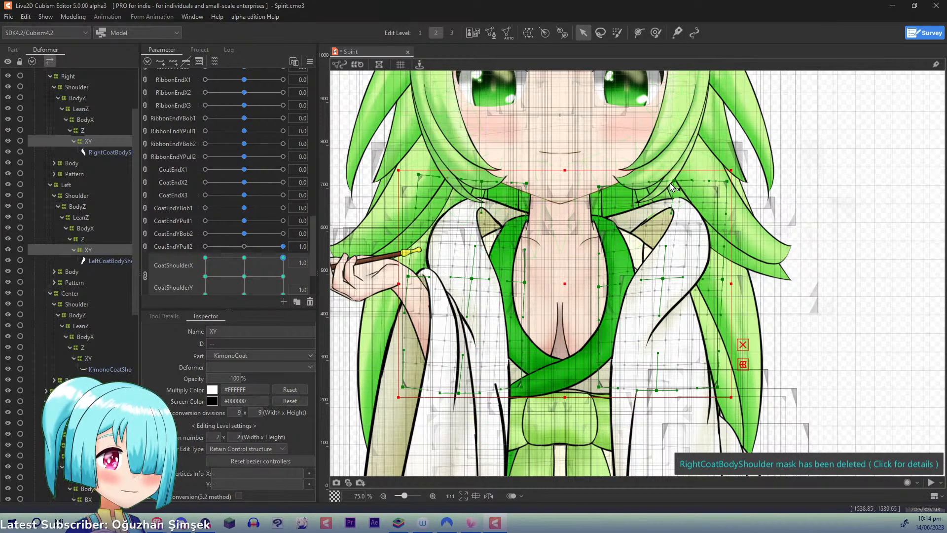
pyautogui.moveTo(674, 183); pyautogui.dragTo(669, 182)
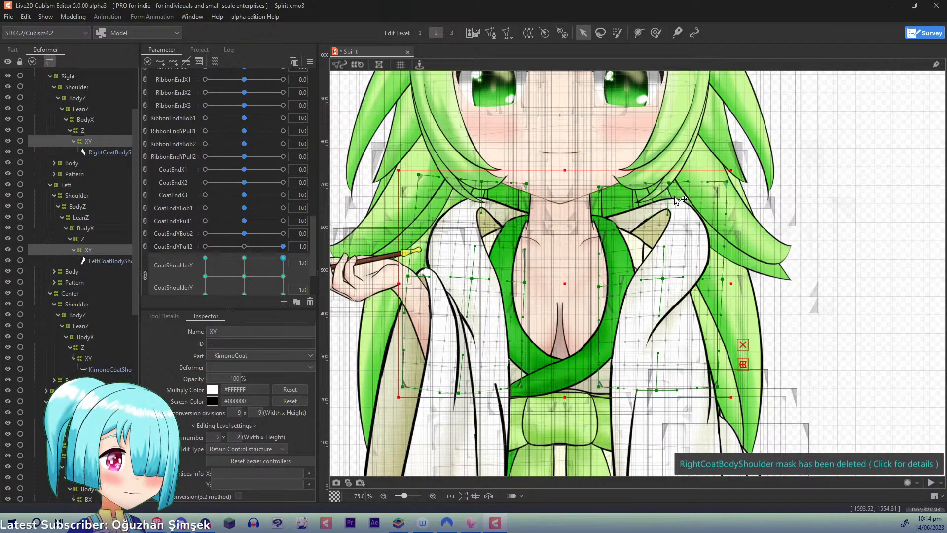
pyautogui.moveTo(662, 277); pyautogui.dragTo(659, 245)
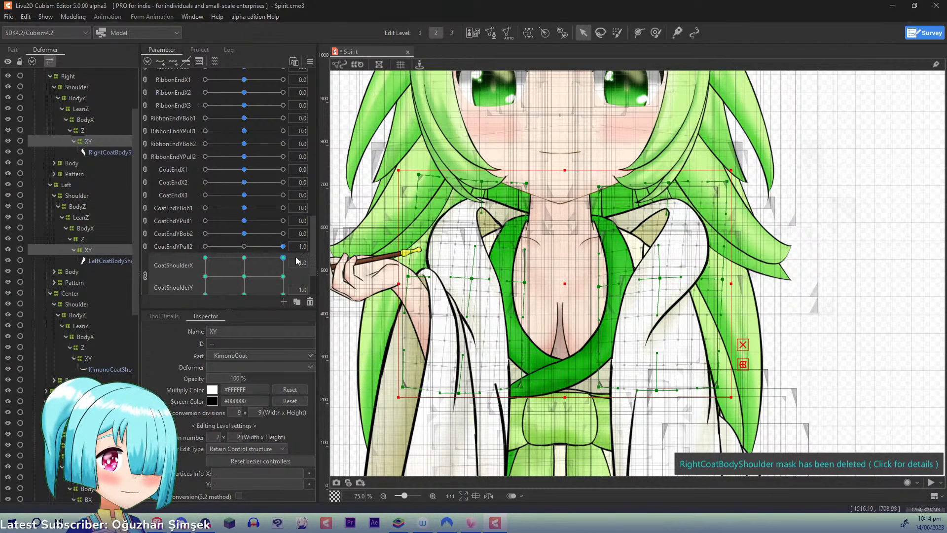
# - Adjust both shoulder warps at CoatShoulderY -1.0 with CoatShoulderX at 1.0 and -1.0, and return the sliders to X -1.0, Y 1.0
pyautogui.moveTo(283, 264); pyautogui.dragTo(282, 327)
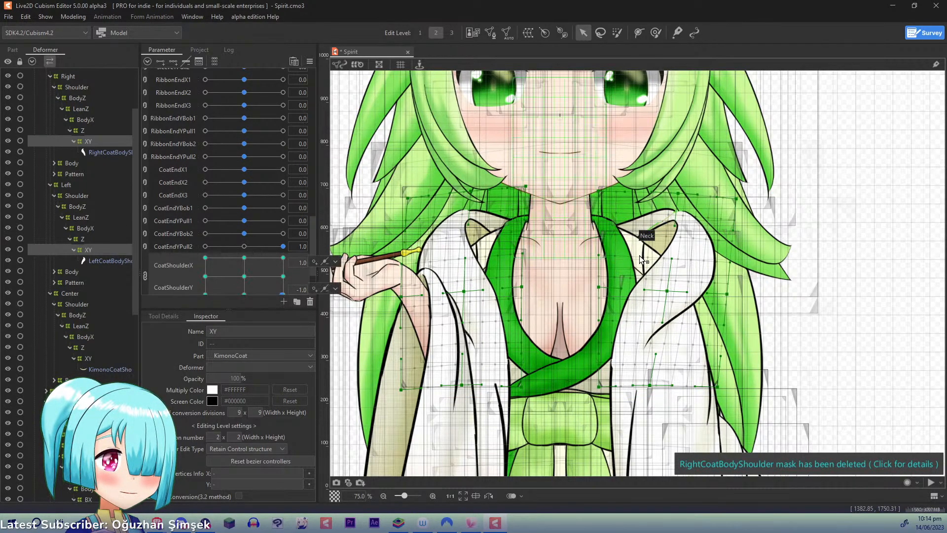
pyautogui.click(675, 199)
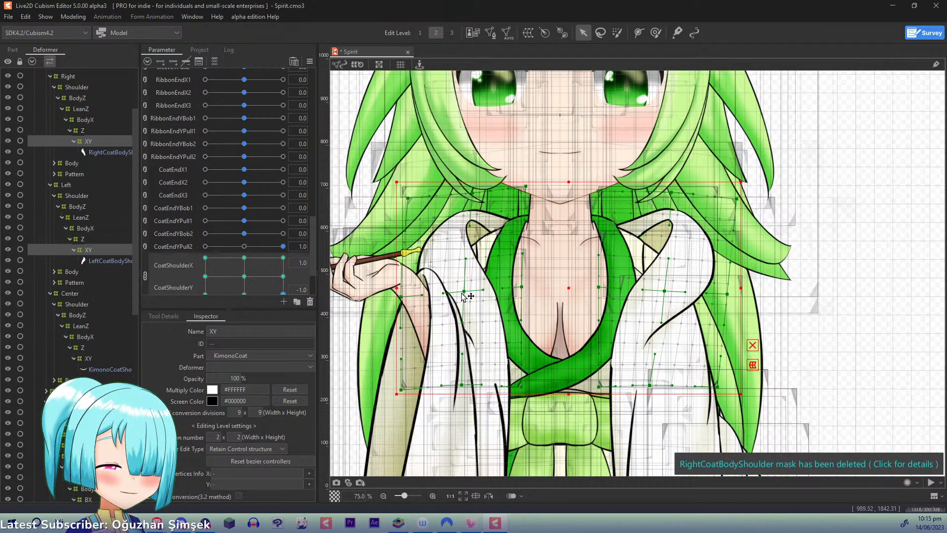
pyautogui.moveTo(279, 295); pyautogui.dragTo(187, 301)
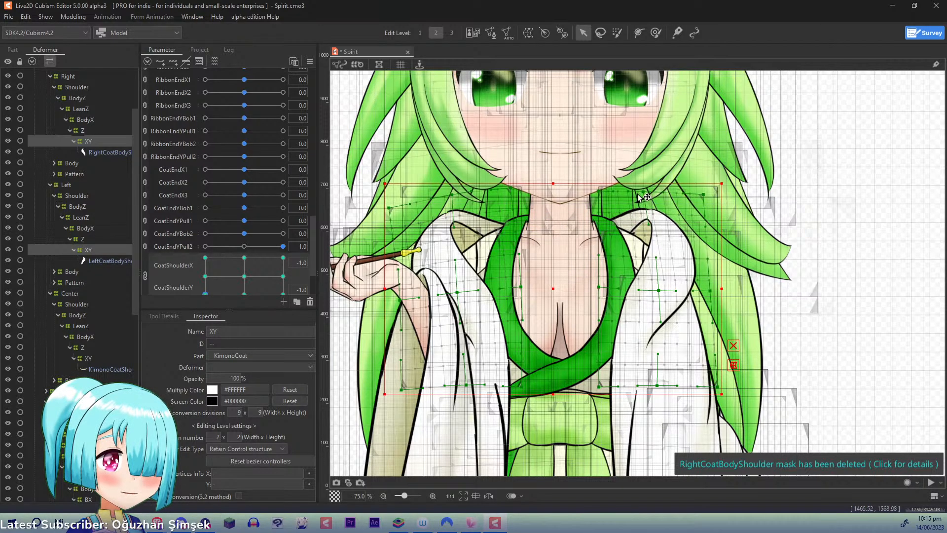
pyautogui.moveTo(206, 293); pyautogui.dragTo(176, 200)
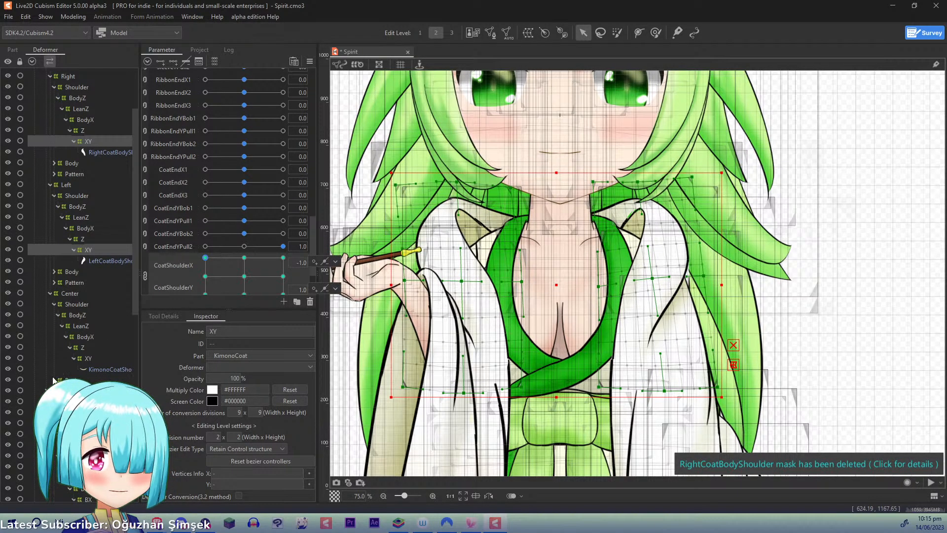
# - Expand the center coat's Back deformer chain from BodyZ through X3 down to its ShoulderX and ShoulderY deformers
pyautogui.click(74, 390)
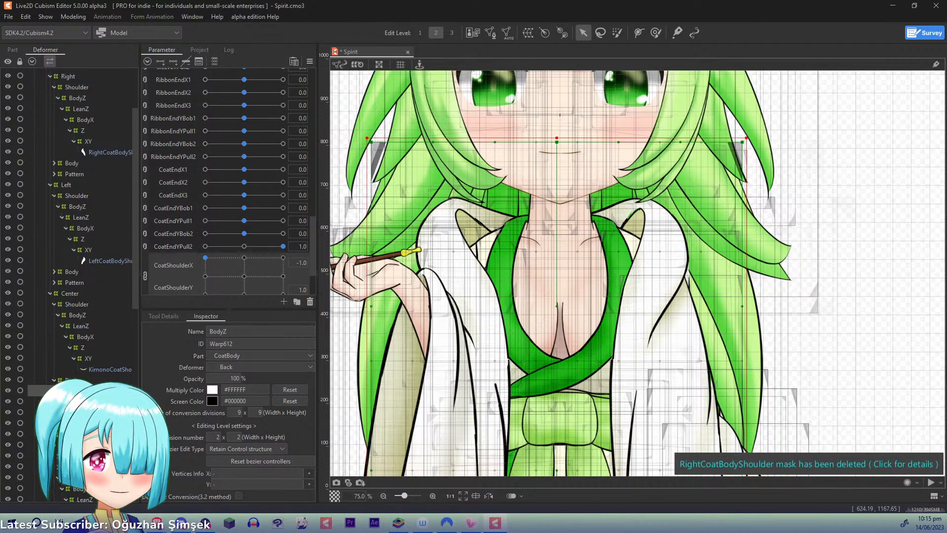
pyautogui.click(58, 390)
pyautogui.click(66, 412)
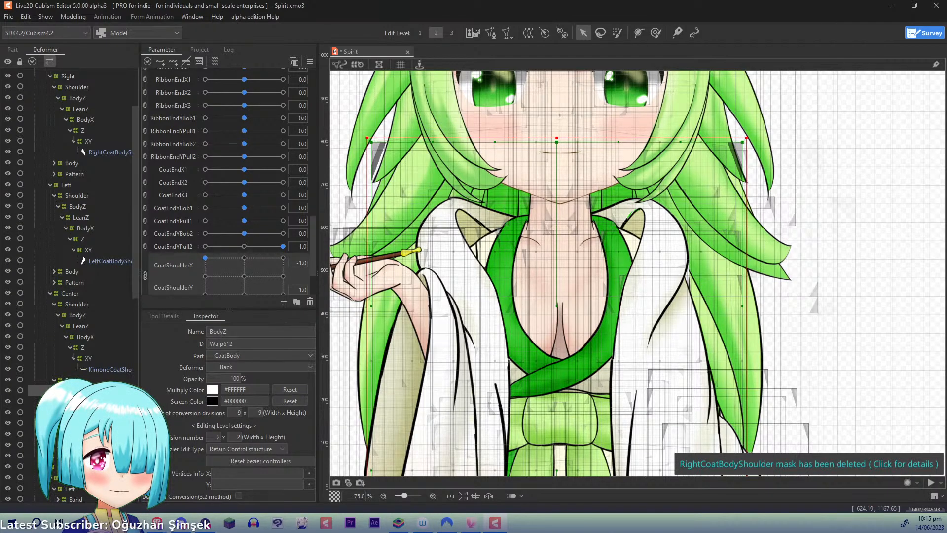
pyautogui.moveTo(134, 280); pyautogui.dragTo(136, 342)
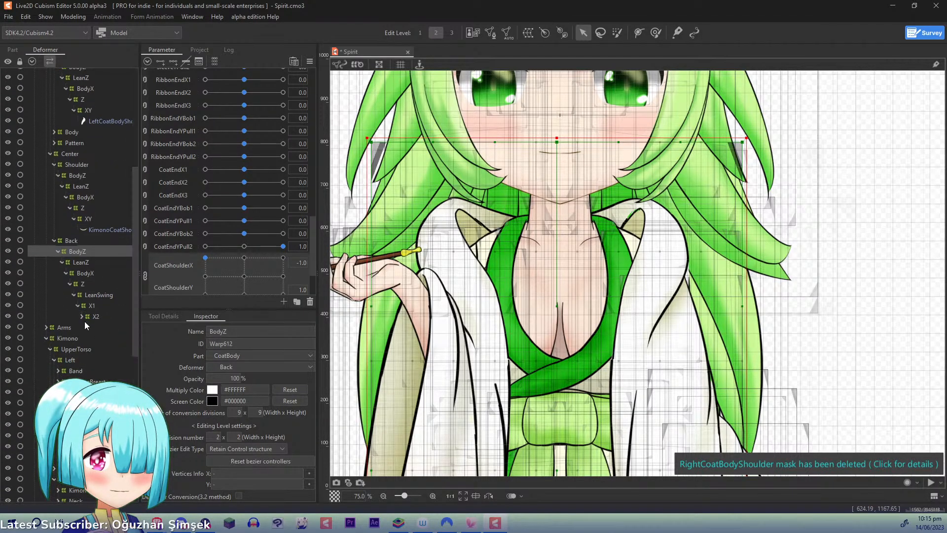
pyautogui.click(81, 318)
pyautogui.click(86, 329)
pyautogui.click(91, 339)
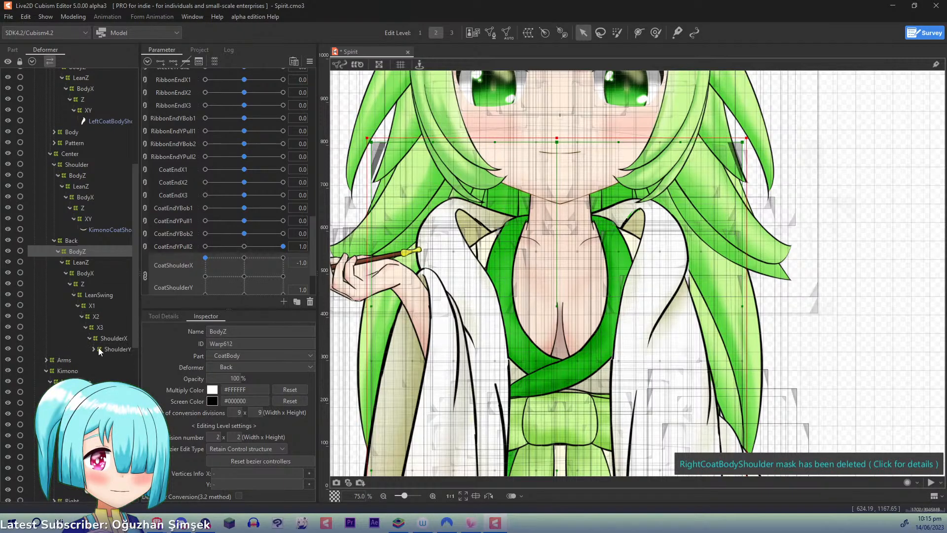
# - Apply the back coat's ShoulderX deformer to its child elements, and rename the remaining ShoulderY deformer to ShoulderXY
pyautogui.click(98, 338)
pyautogui.click(73, 17)
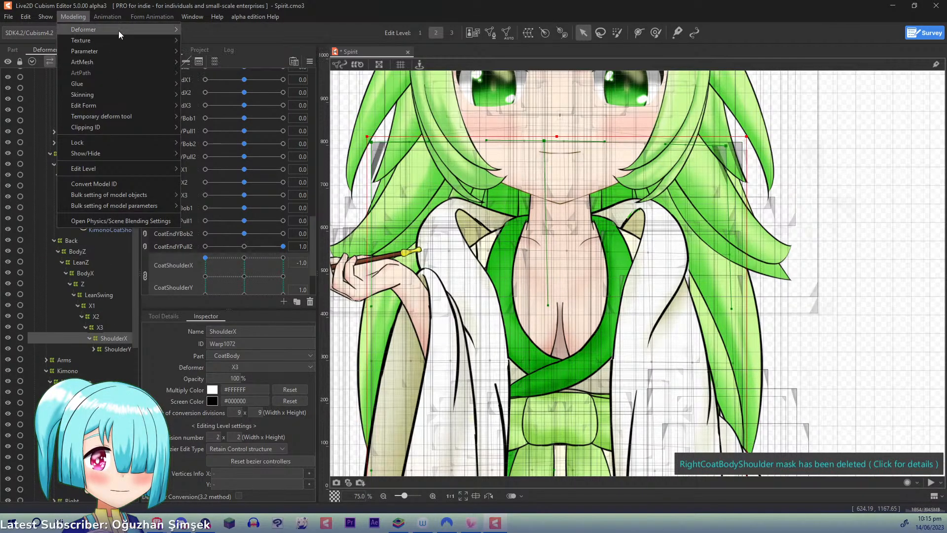
pyautogui.moveTo(119, 30)
pyautogui.click(115, 338)
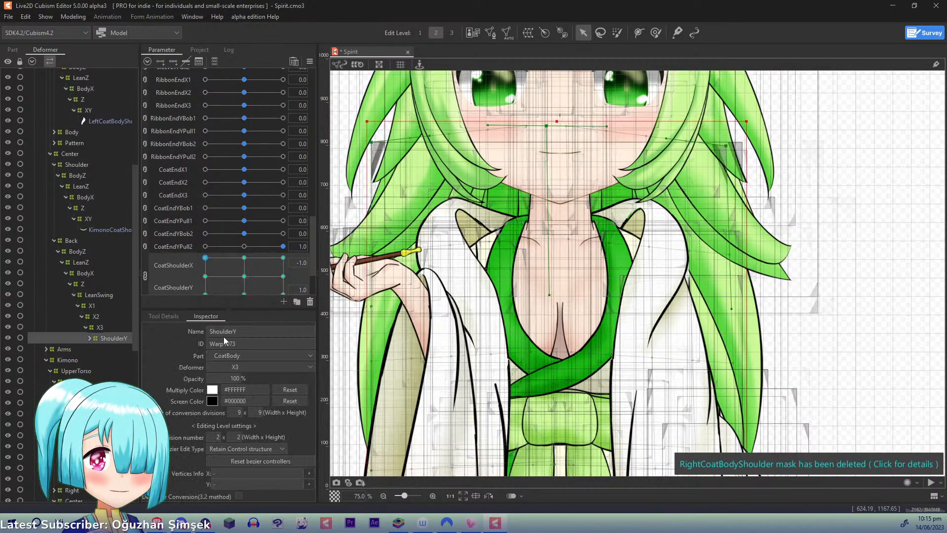
pyautogui.click(239, 330)
pyautogui.write('ShoulderXY')
pyautogui.press('Return')
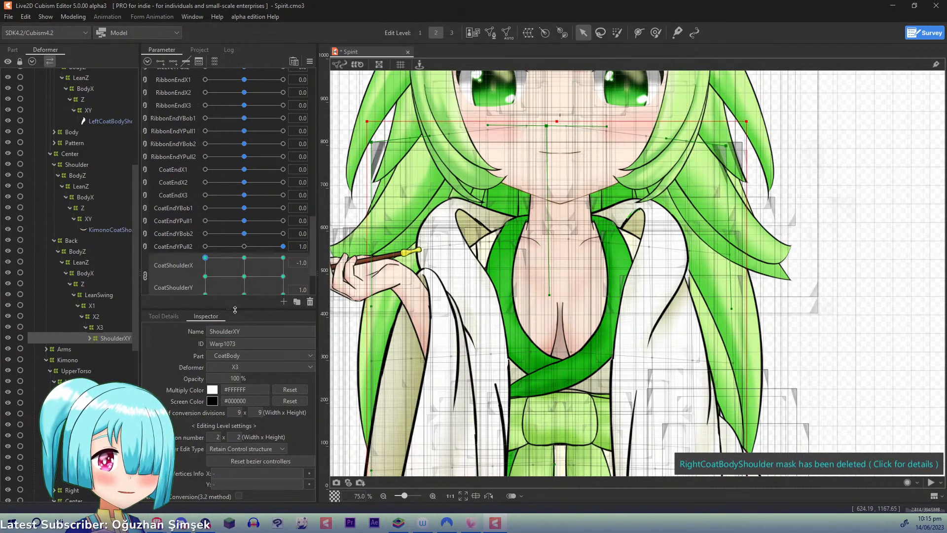
# - Adjust the back coat's ShoulderXY warp at CoatShoulderX -1.0 and CoatShoulderY 1.0, and step through the other corner key positions
pyautogui.click(206, 258)
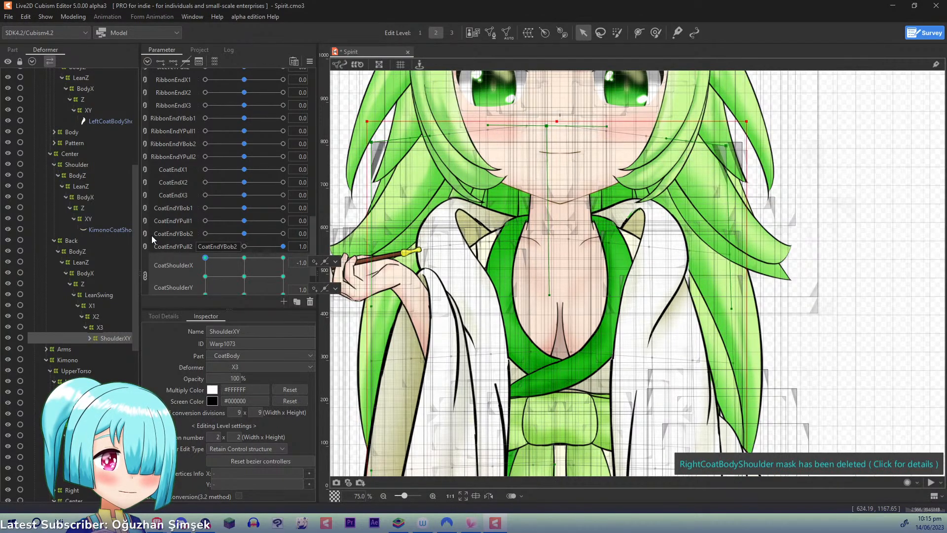
pyautogui.moveTo(729, 147); pyautogui.dragTo(714, 140)
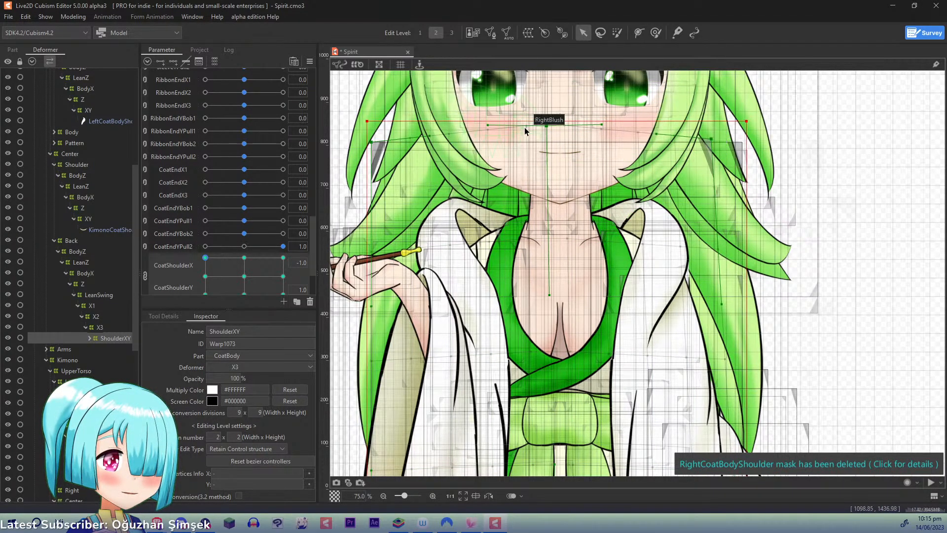
pyautogui.moveTo(206, 258); pyautogui.dragTo(283, 259)
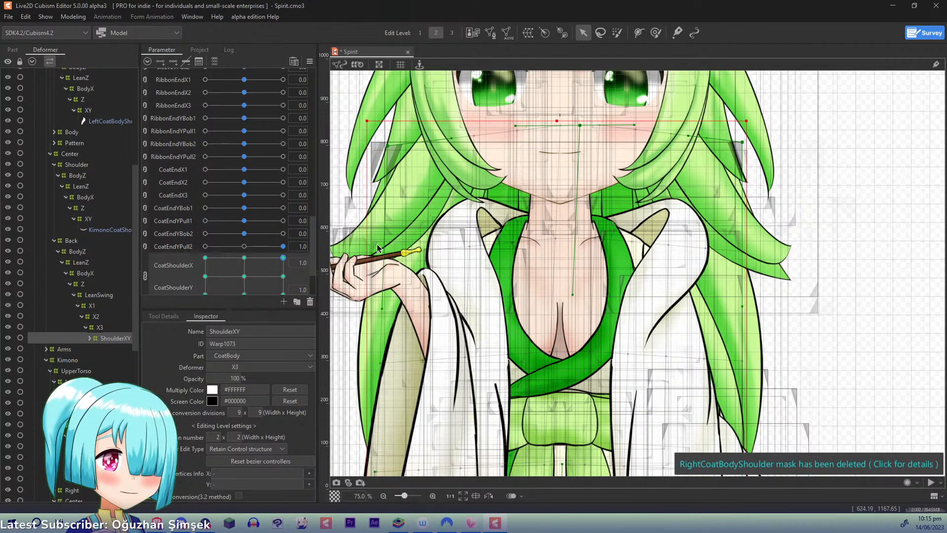
pyautogui.moveTo(286, 297); pyautogui.dragTo(165, 303)
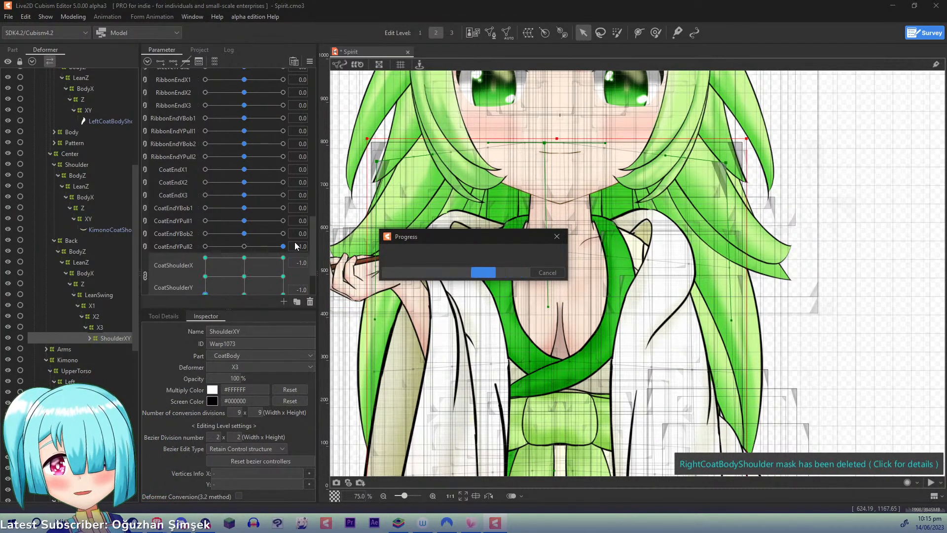
# - Reset all parameters to their default values and inspect the whole coat in its neutral pose
pyautogui.click(309, 59)
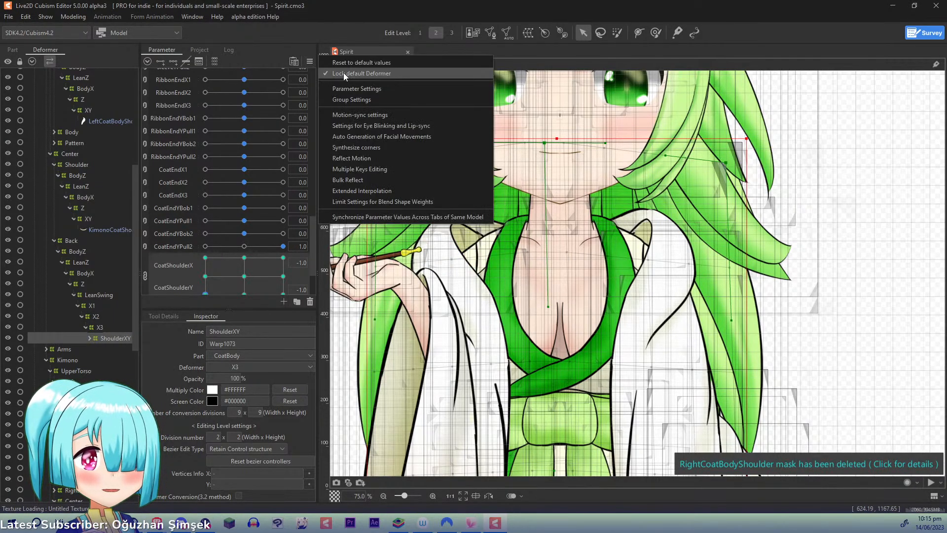
pyautogui.click(346, 72)
pyautogui.scroll(-1, 554, 342)
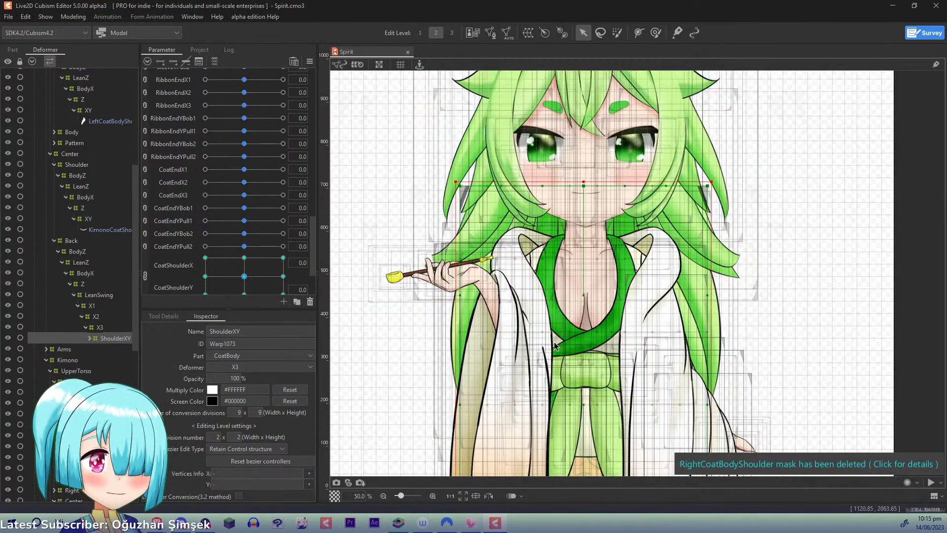
pyautogui.moveTo(581, 454); pyautogui.dragTo(494, 261)
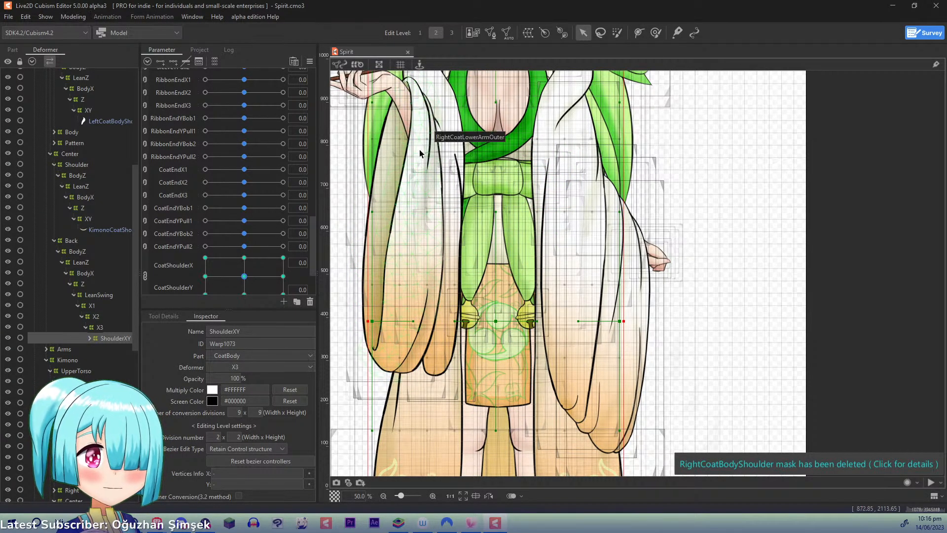
pyautogui.moveTo(419, 149); pyautogui.dragTo(444, 344)
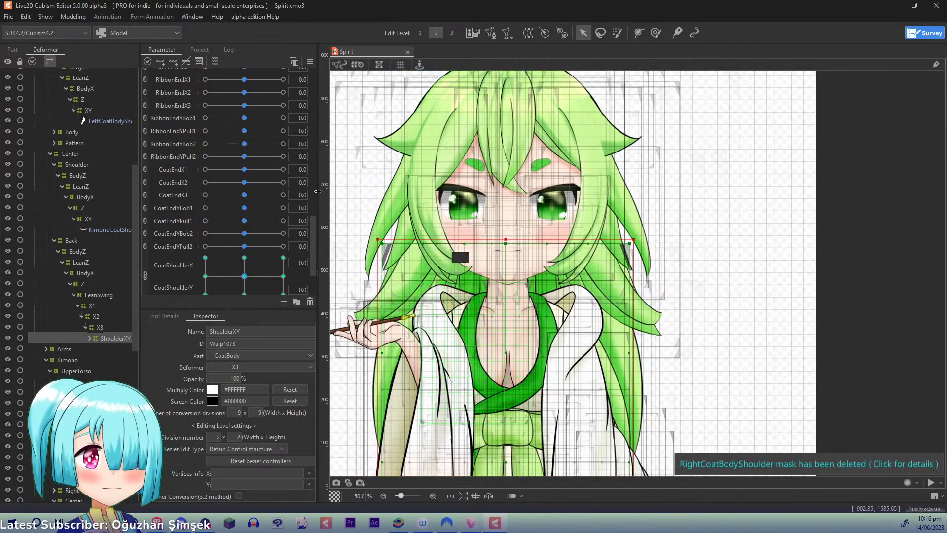
# - Collapse the ClothingPhysics, ArmReact, BodyTilt, BodyVertical and BodyHorizontal parameter groups and return to the start of the parameter list
pyautogui.scroll(-2, 315, 241)
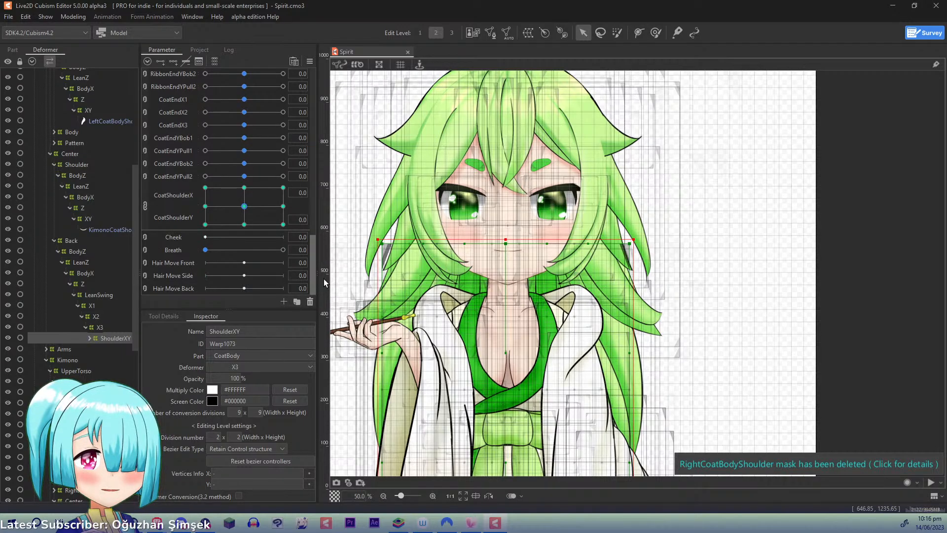
pyautogui.moveTo(324, 274); pyautogui.dragTo(328, 174)
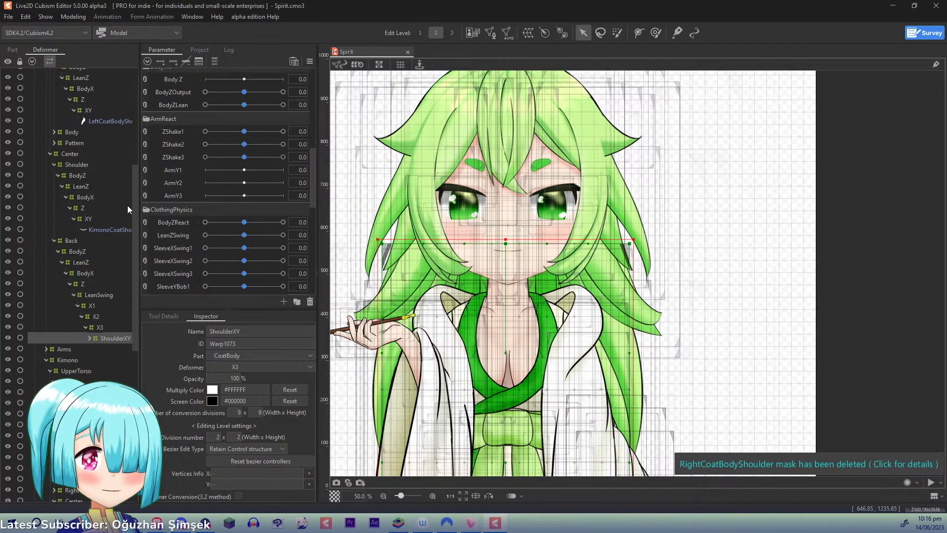
pyautogui.scroll(-3, 149, 208)
pyautogui.moveTo(310, 227); pyautogui.dragTo(306, 201)
pyautogui.click(146, 194)
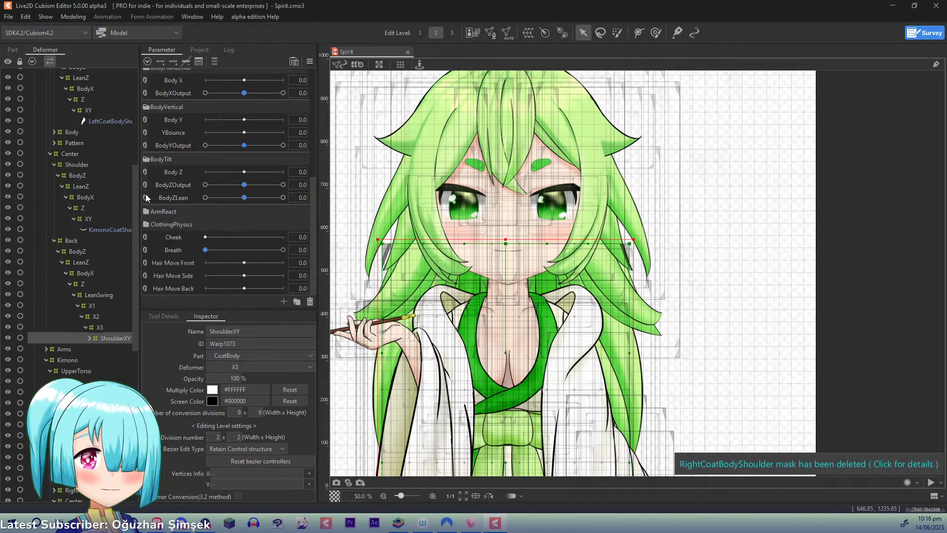
pyautogui.click(144, 159)
pyautogui.click(145, 147)
pyautogui.click(145, 146)
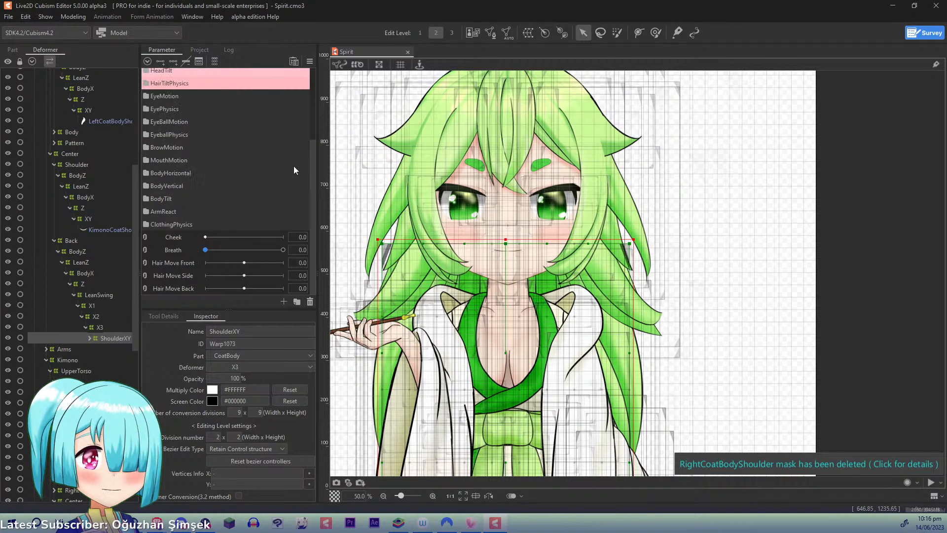
pyautogui.moveTo(313, 185); pyautogui.dragTo(305, 108)
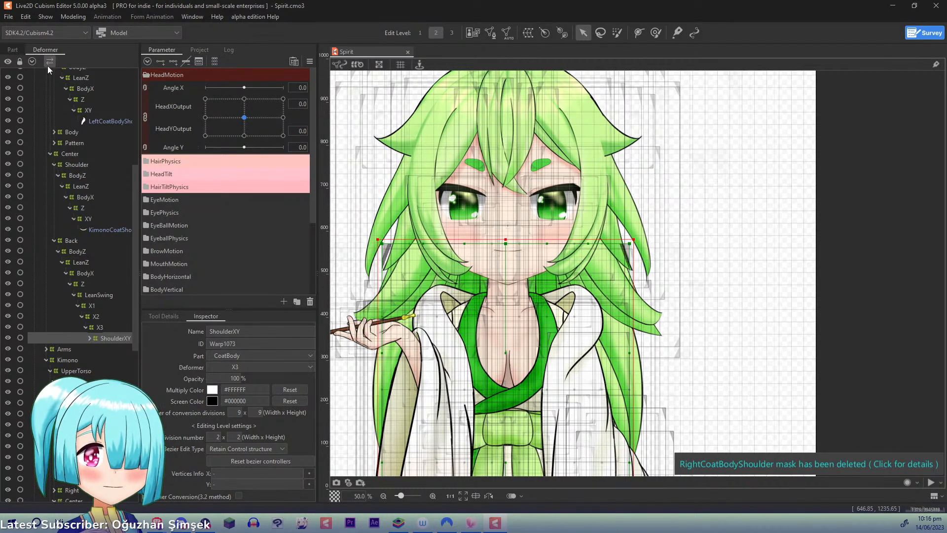
# - Collapse the UpperBody and LowerBody branches in the deformer hierarchy
pyautogui.moveTo(135, 183); pyautogui.dragTo(139, 81)
pyautogui.scroll(2, 75, 122)
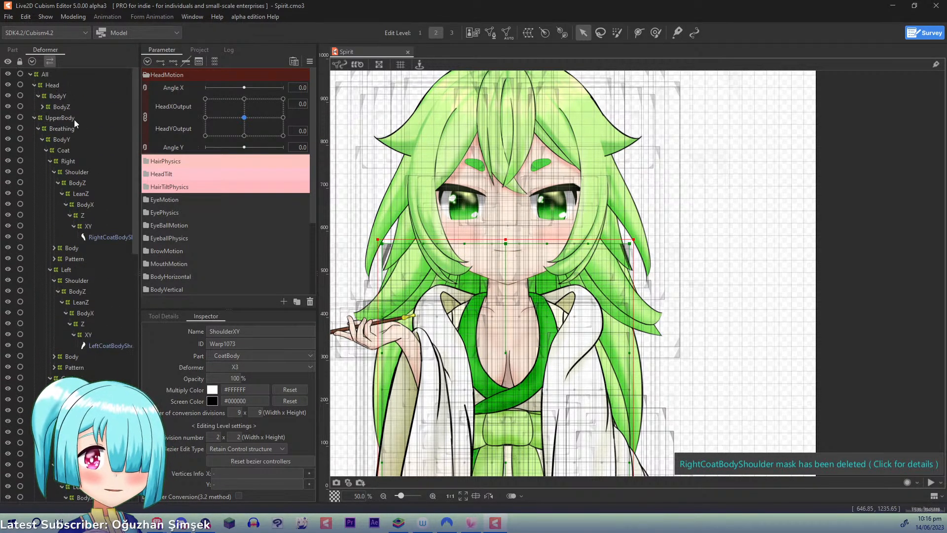
pyautogui.click(35, 117)
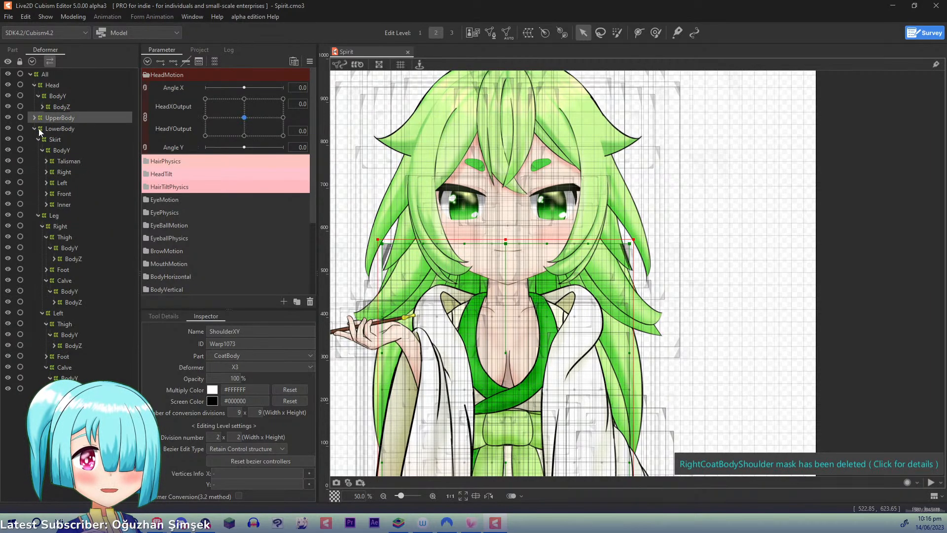
pyautogui.click(37, 129)
pyautogui.click(34, 129)
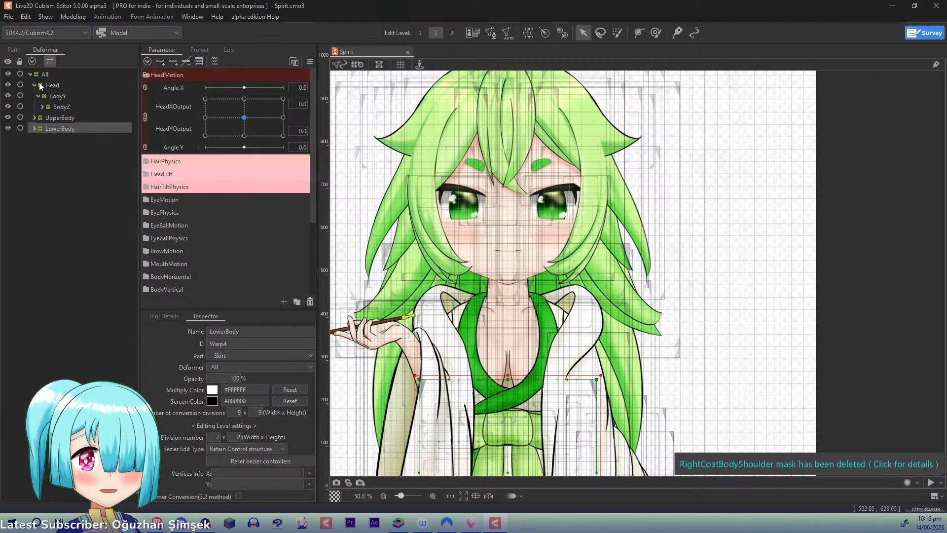
# - Expand the Head deformer chain from BodyZ through LeanZ, Z and Breathing down to the Hair and Side deformers
pyautogui.click(42, 106)
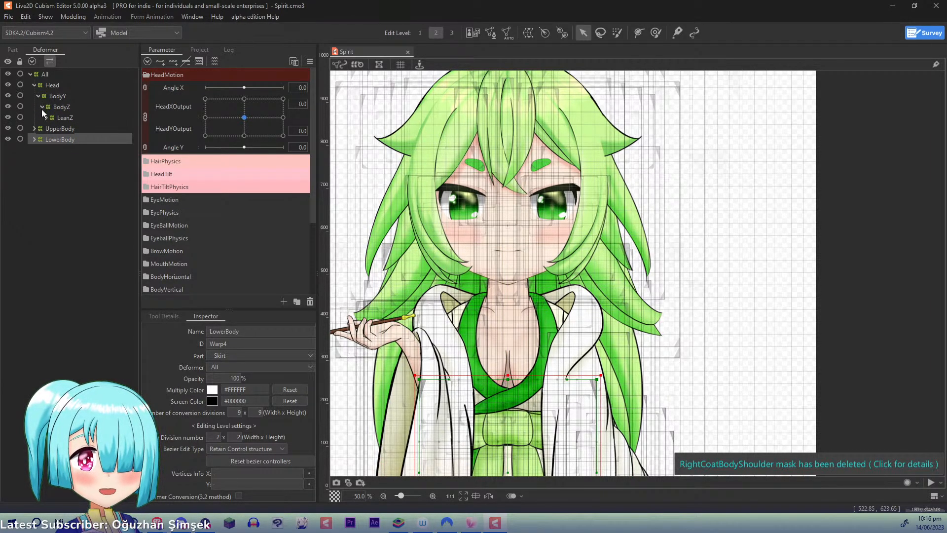
pyautogui.click(46, 117)
pyautogui.click(50, 127)
pyautogui.click(54, 139)
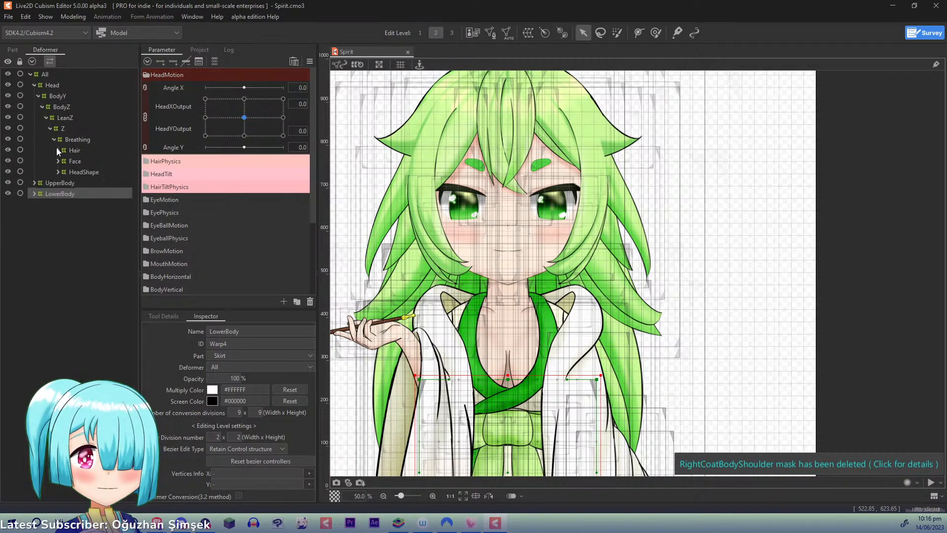
pyautogui.click(58, 150)
pyautogui.click(62, 171)
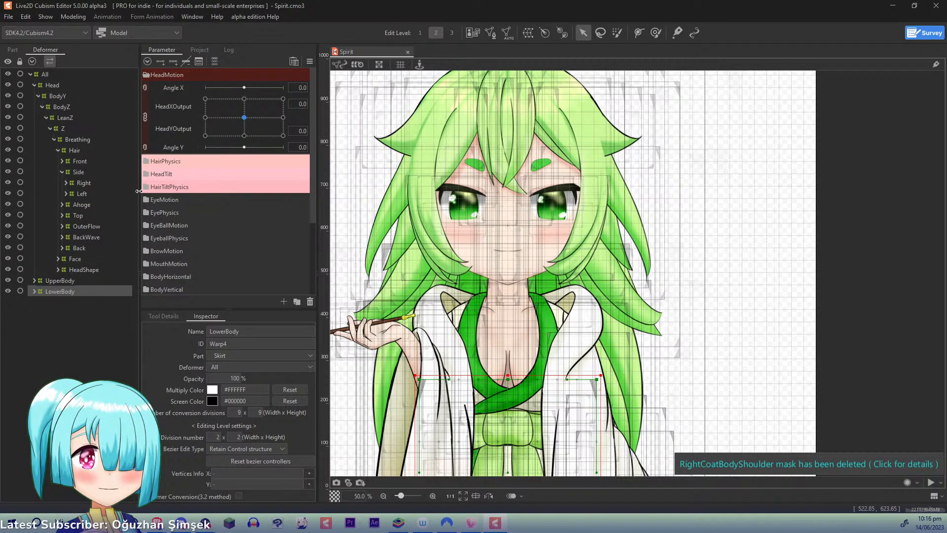
# - Expand the HairPhysics parameter group and select the SideX1 parameter
pyautogui.click(146, 161)
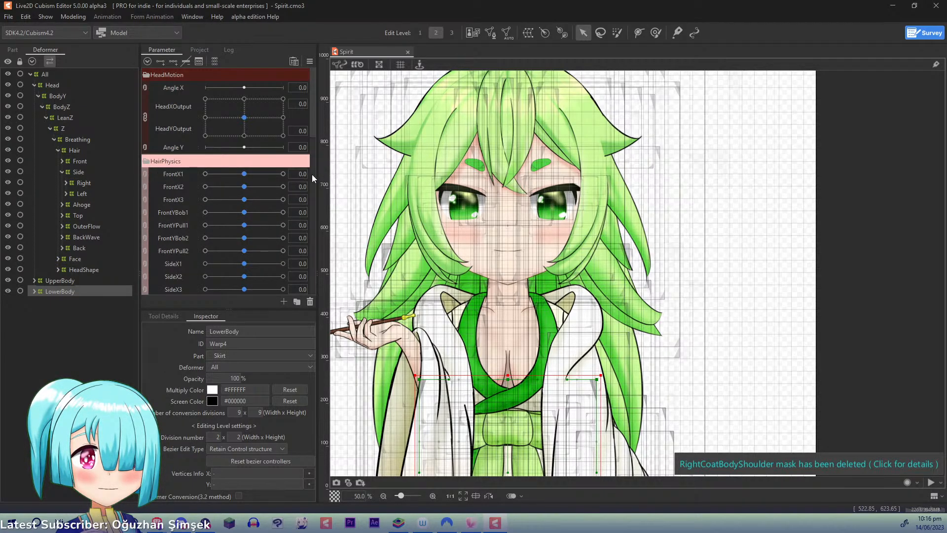
pyautogui.scroll(-2, 313, 132)
pyautogui.click(176, 199)
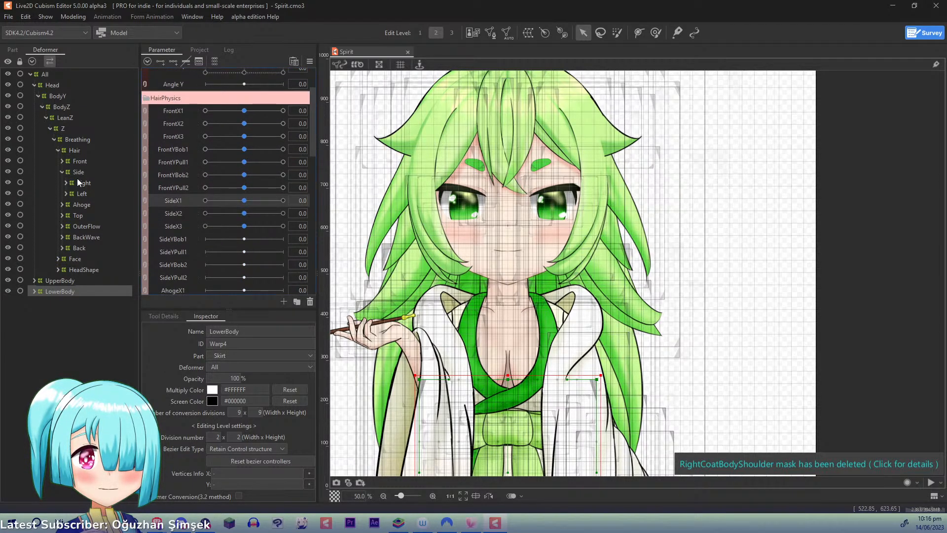
# - Expand the right side hair's Mid branch through HeadXY and Z, and select its X1 deformer
pyautogui.click(65, 183)
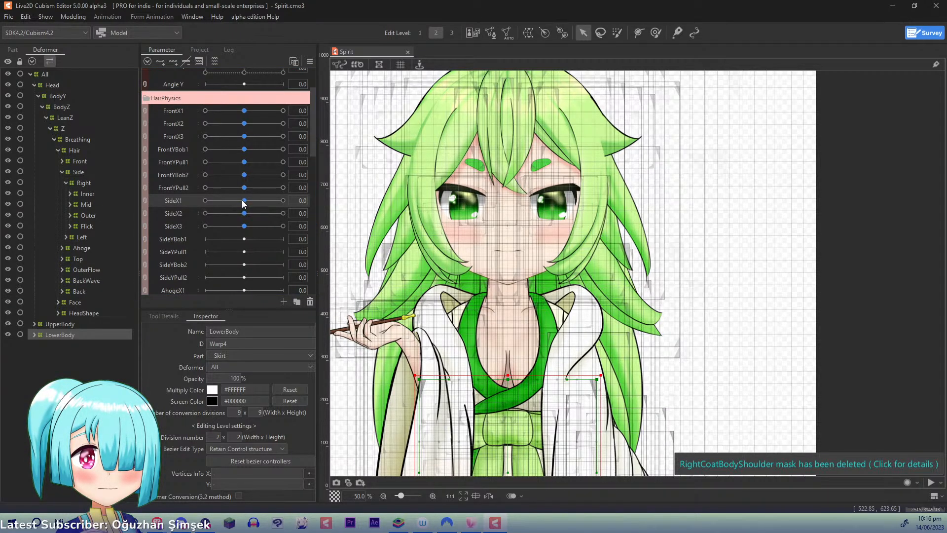
pyautogui.click(244, 227)
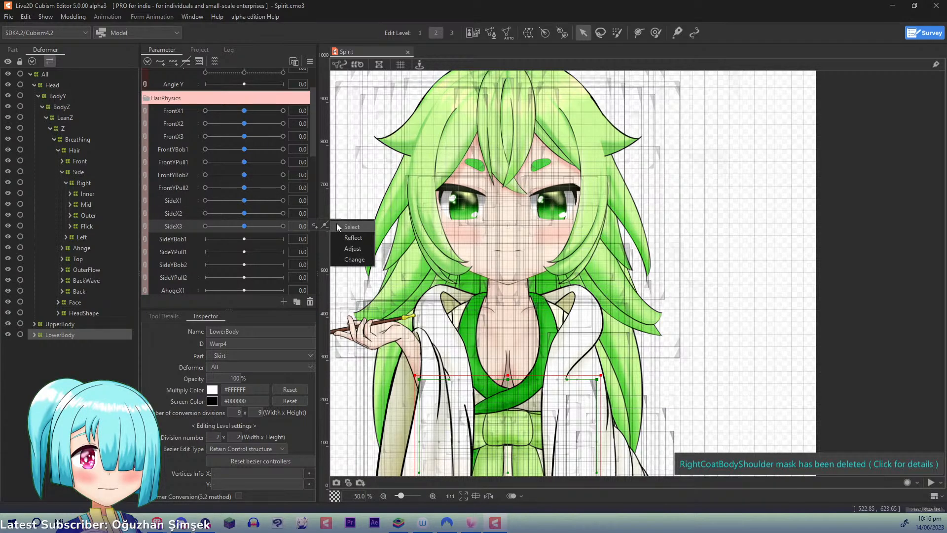
pyautogui.click(70, 204)
pyautogui.click(74, 217)
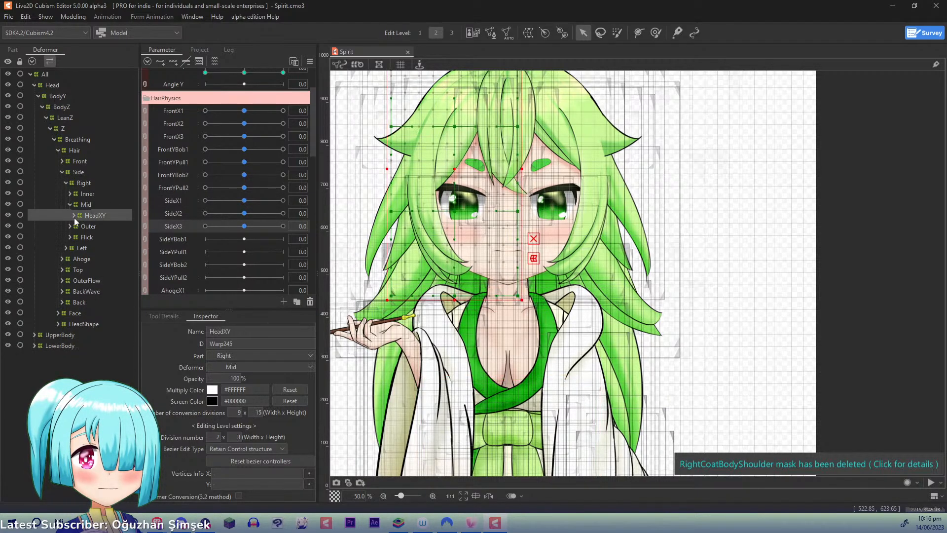
pyautogui.click(74, 217)
pyautogui.click(77, 226)
pyautogui.click(94, 237)
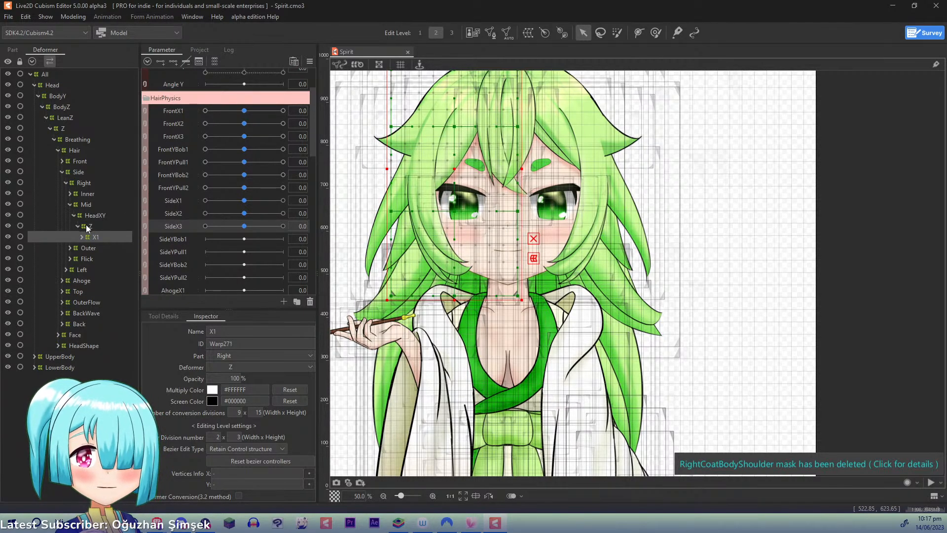
# - Add three keyforms for SideX1 to the right Mid hair's X1 deformer and set SideX1 to 1.0
pyautogui.click(175, 201)
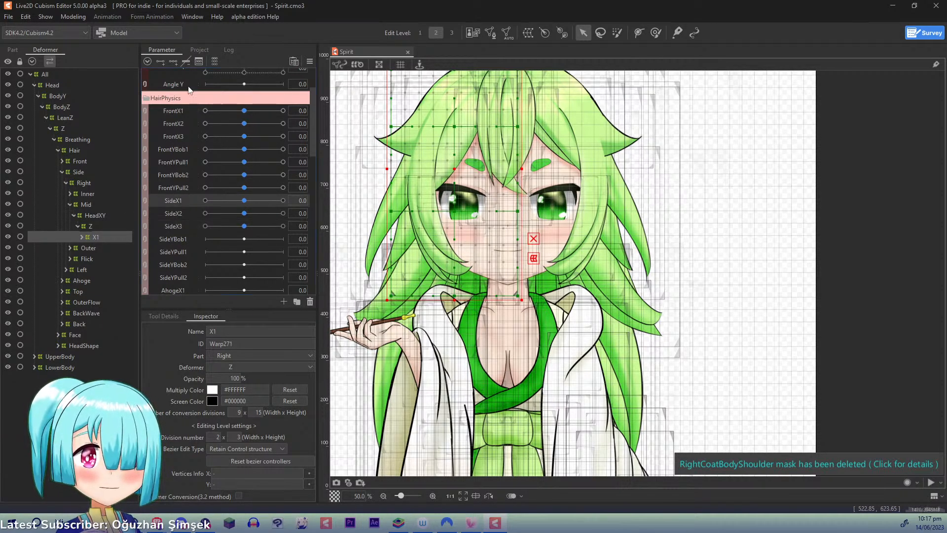
pyautogui.click(175, 62)
pyautogui.moveTo(248, 202); pyautogui.dragTo(321, 200)
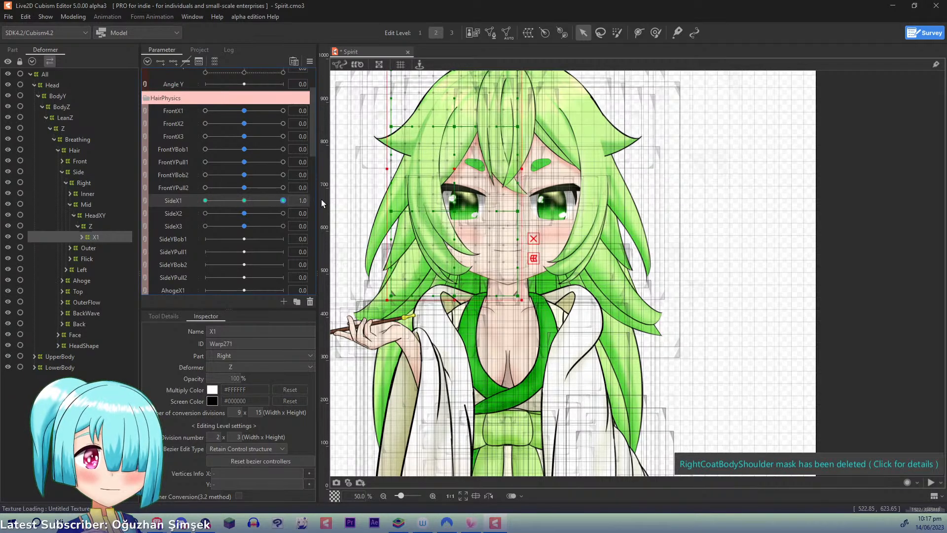
# - Draw a temporary deform path along the right Mid hair's X1 deformer at SideX1 1.0 and bend its lower end toward the face
pyautogui.press('t')
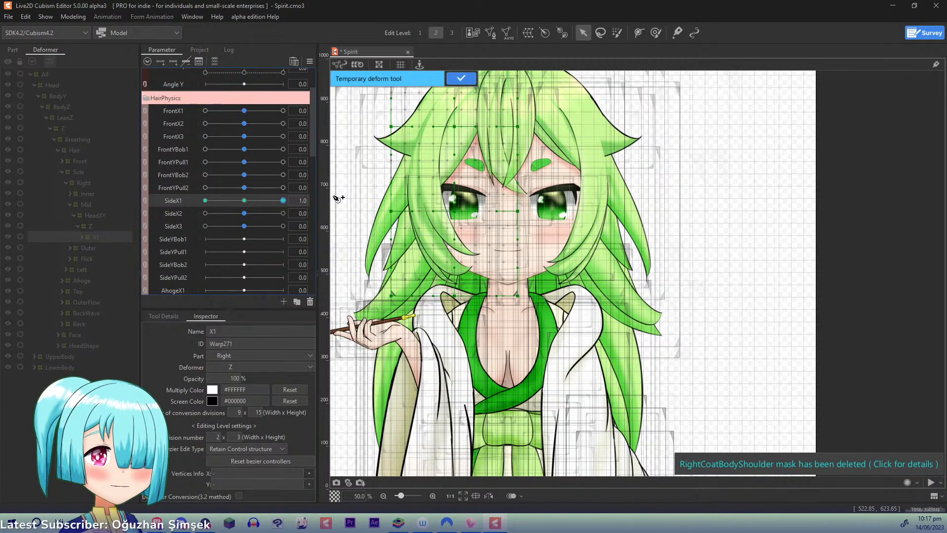
pyautogui.scroll(2, 411, 199)
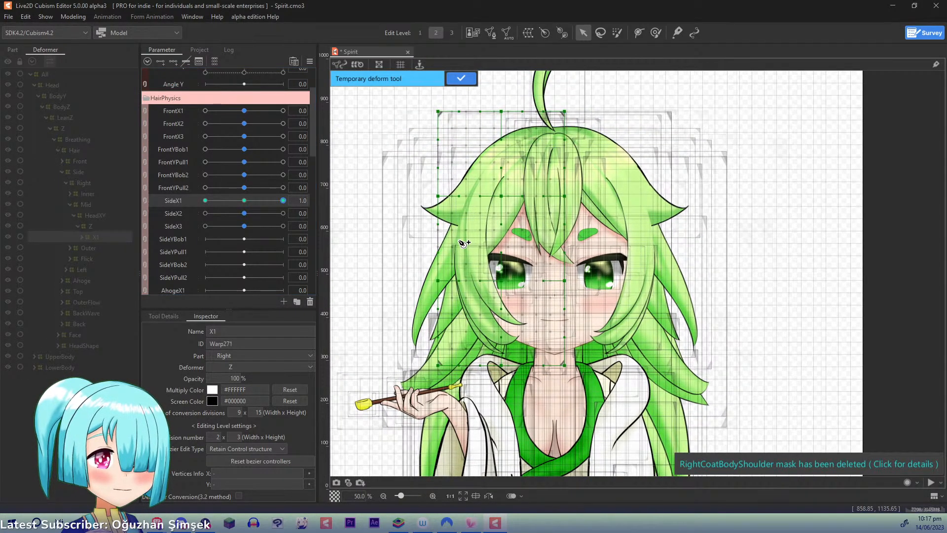
pyautogui.moveTo(504, 232); pyautogui.dragTo(244, 201)
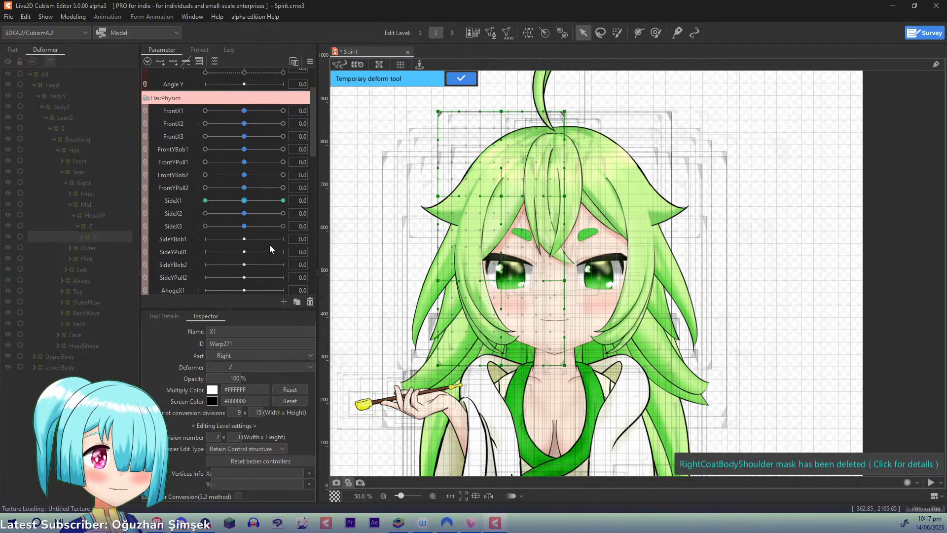
pyautogui.moveTo(244, 200); pyautogui.dragTo(388, 208)
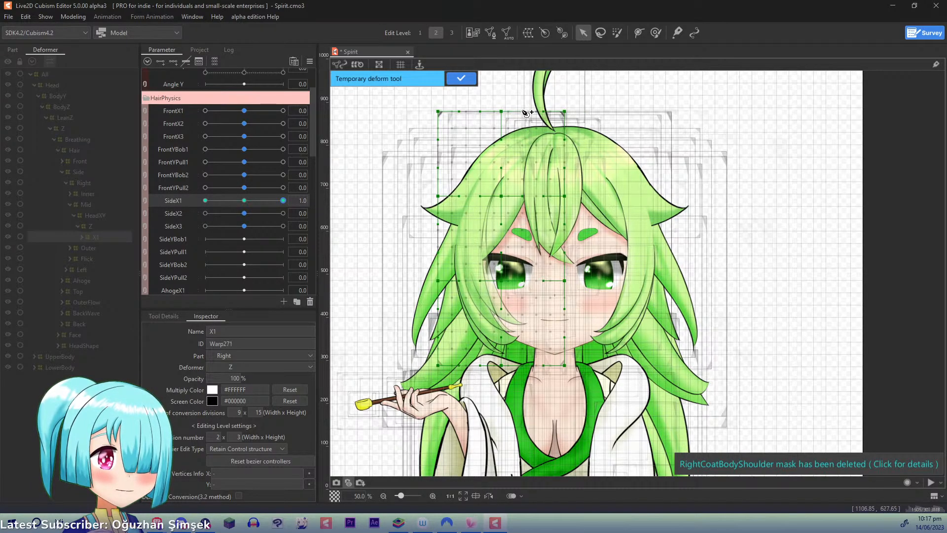
pyautogui.moveTo(549, 92); pyautogui.dragTo(489, 174)
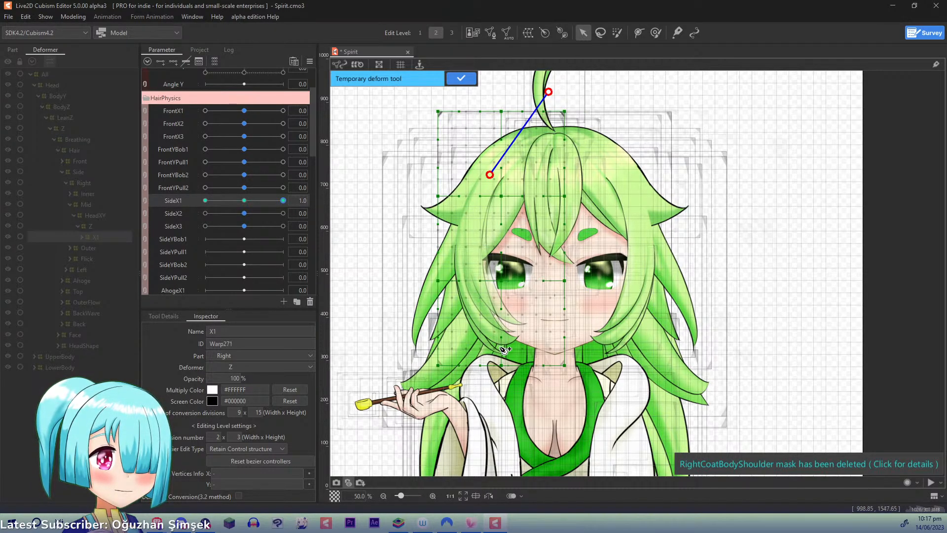
pyautogui.click(508, 415)
pyautogui.moveTo(509, 415); pyautogui.dragTo(525, 412)
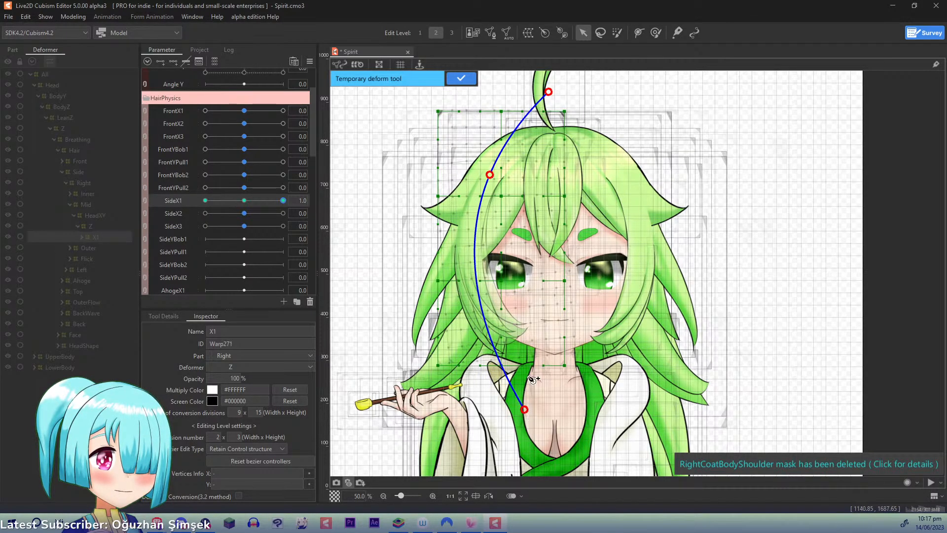
# - Add a point halfway down the deform path, shift it slightly outward, and apply the SideX1 1.0 deformation
pyautogui.moveTo(283, 201)
pyautogui.mouseDown()
pyautogui.moveTo(246, 200)
pyautogui.moveTo(291, 200)
pyautogui.mouseUp()
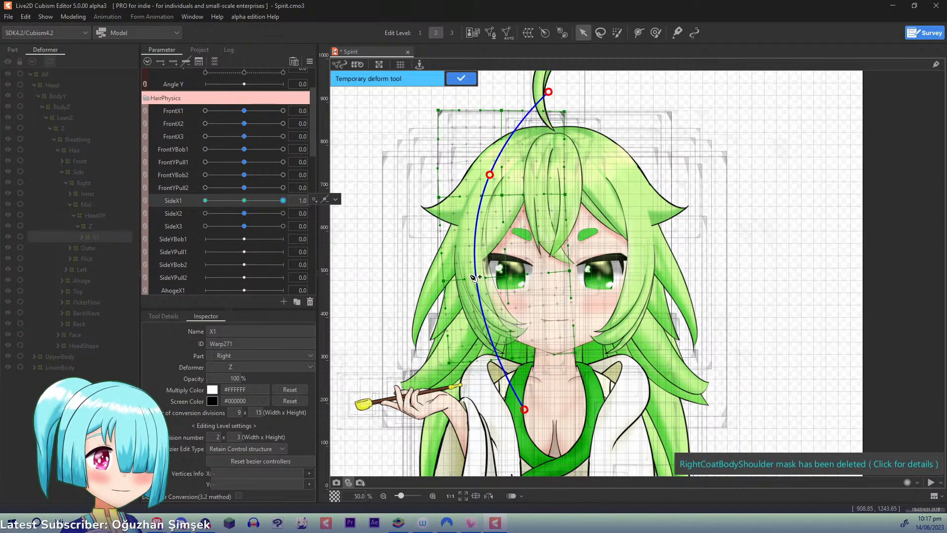
pyautogui.click(475, 252)
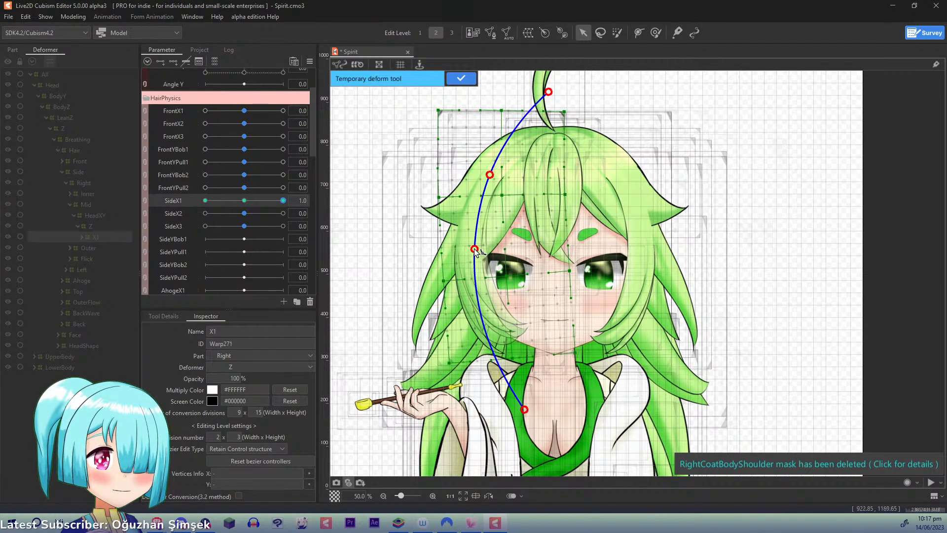
pyautogui.moveTo(475, 250); pyautogui.dragTo(474, 254)
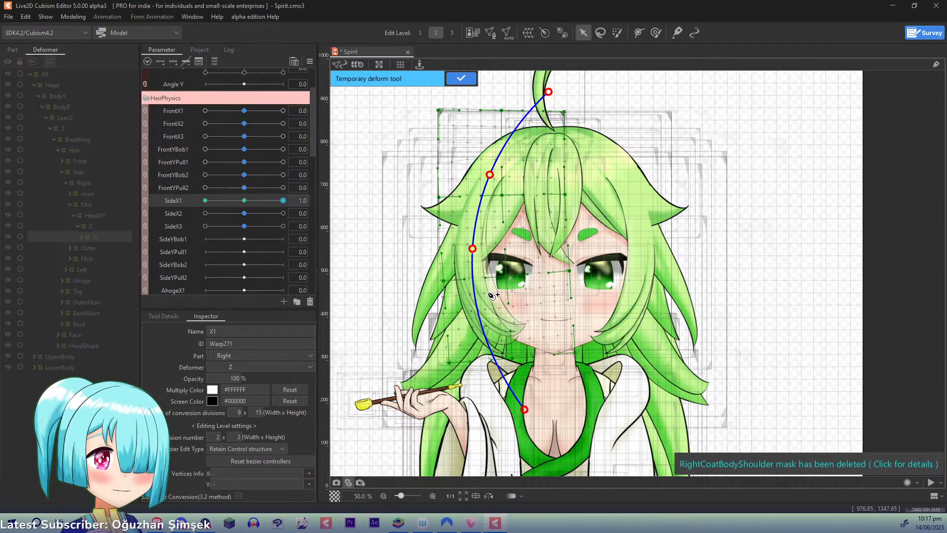
pyautogui.click(455, 84)
# - At SideX1 -1.0, swing the right Mid hair's X1 deformer outward with a three-point temporary deform path, apply it, and test the swing
pyautogui.moveTo(283, 200); pyautogui.dragTo(154, 200)
pyautogui.hotkey('ctrl', 't')
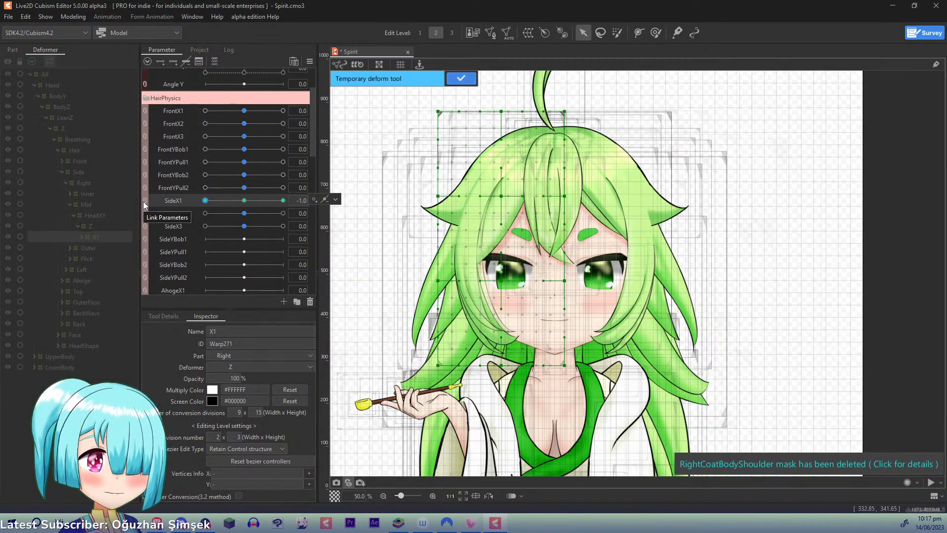
pyautogui.click(522, 91)
pyautogui.click(486, 175)
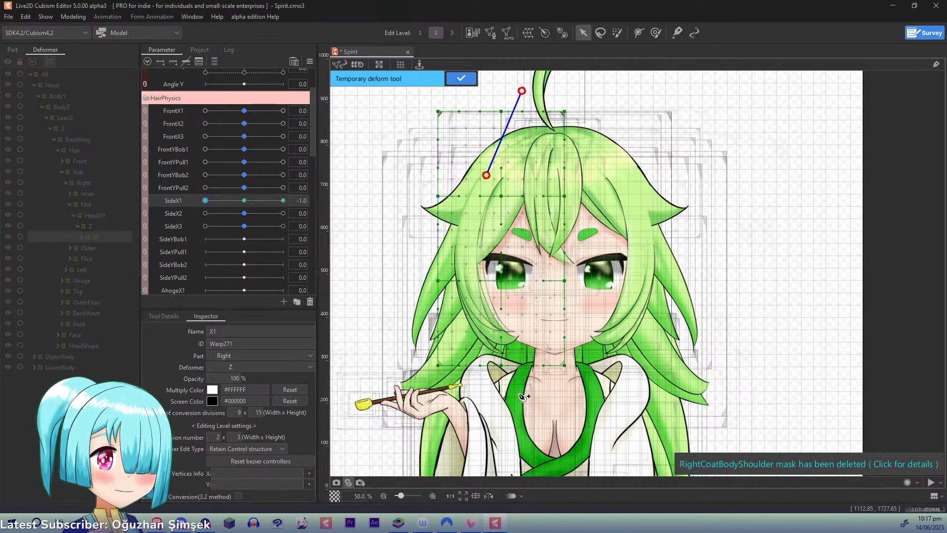
pyautogui.click(530, 410)
pyautogui.click(525, 402)
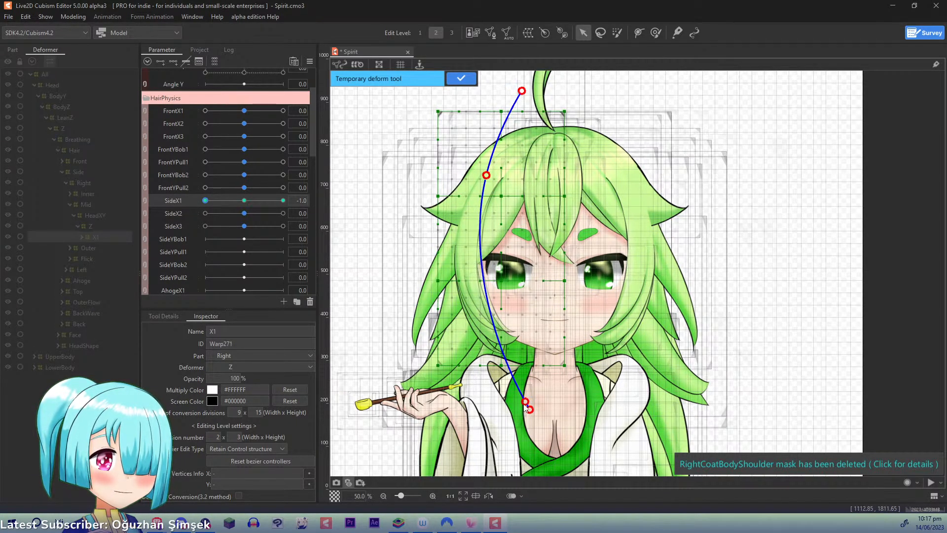
pyautogui.hotkey('ctrl', 'z')
pyautogui.moveTo(532, 412)
pyautogui.mouseDown()
pyautogui.moveTo(517, 415)
pyautogui.moveTo(519, 425)
pyautogui.mouseUp()
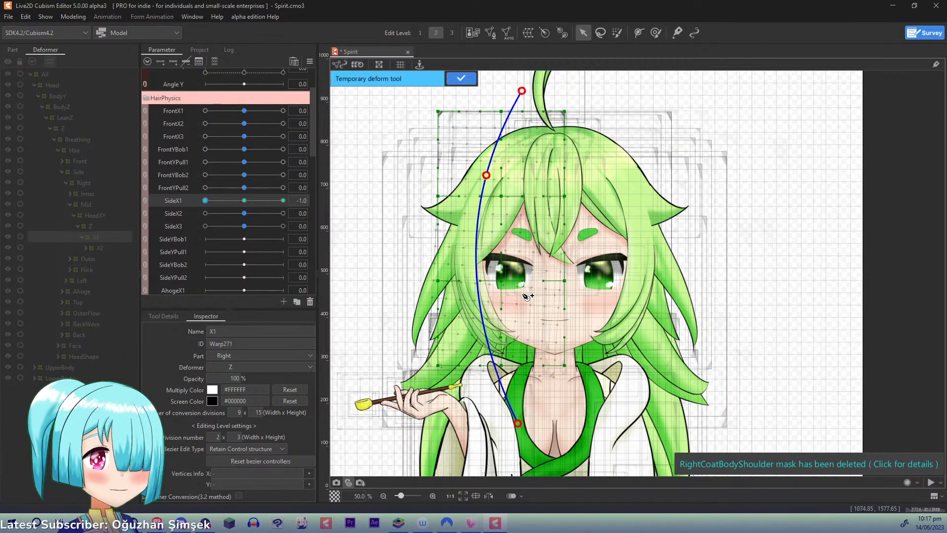
pyautogui.click(461, 78)
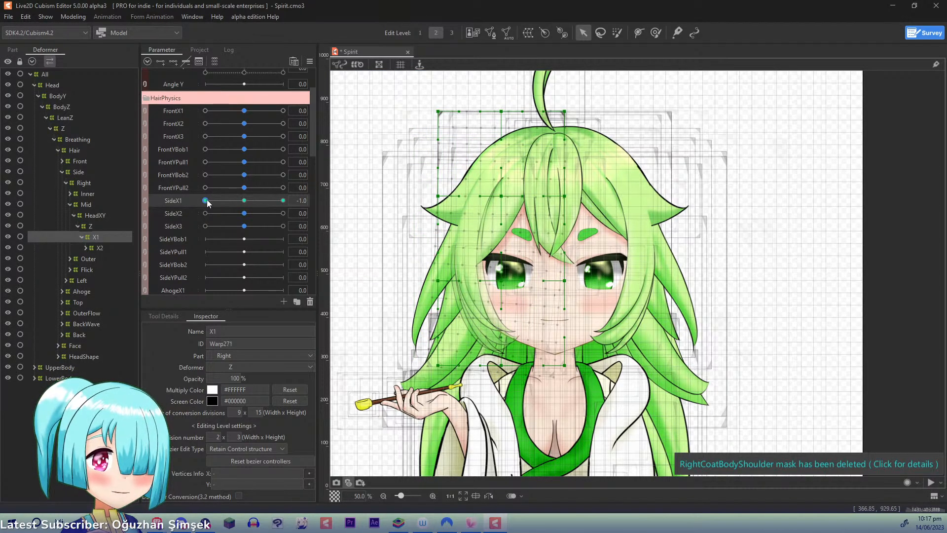
pyautogui.moveTo(206, 200); pyautogui.dragTo(89, 209)
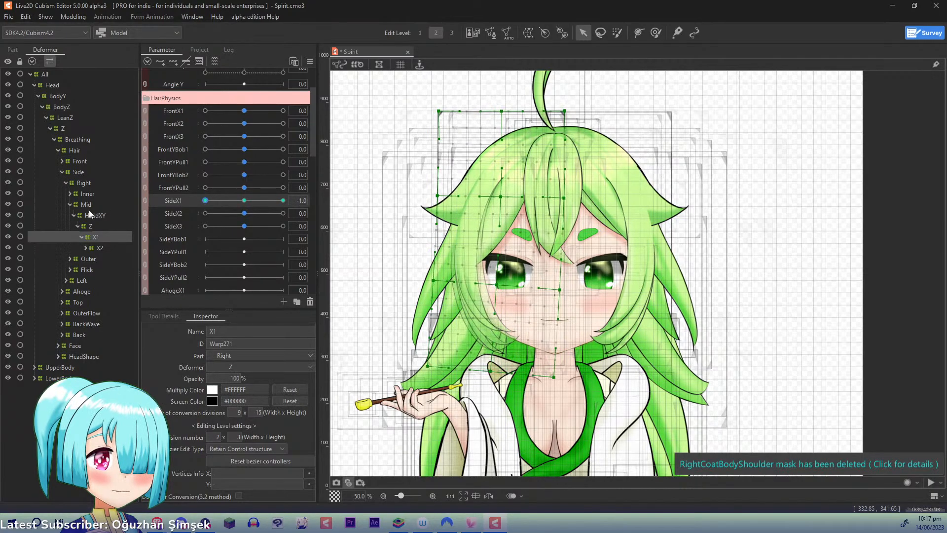
# - Add three keyforms for SideX2 to the right Mid hair's X2 deformer and set SideX2 to 1.0
pyautogui.click(101, 247)
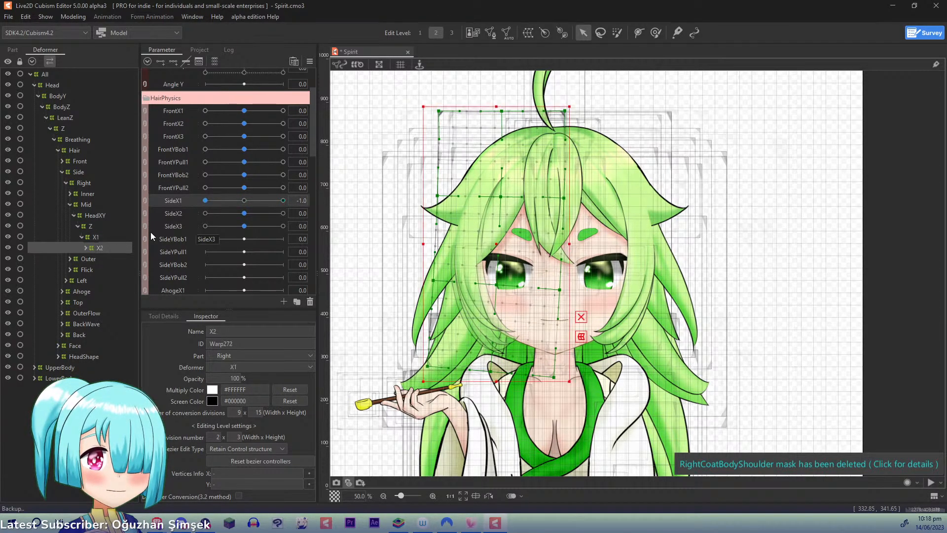
pyautogui.click(182, 213)
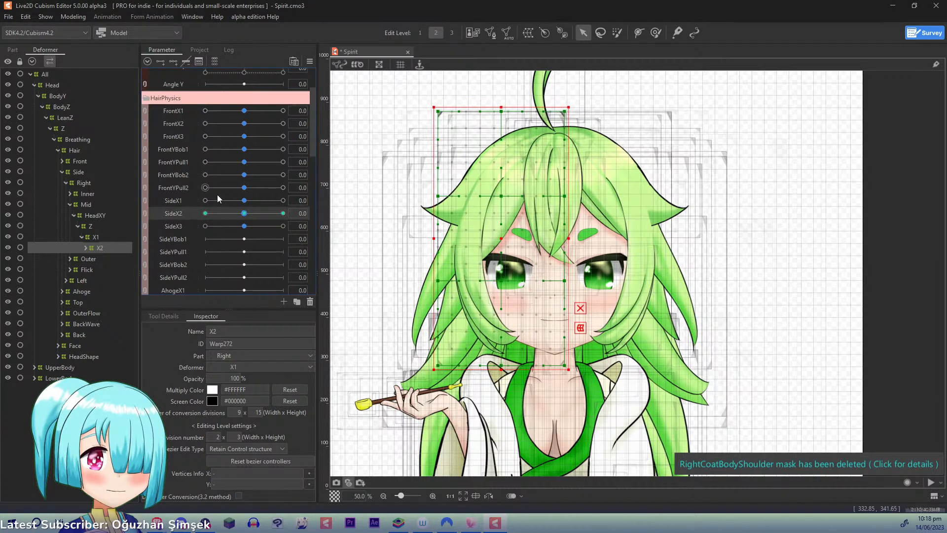
pyautogui.moveTo(248, 215); pyautogui.dragTo(317, 216)
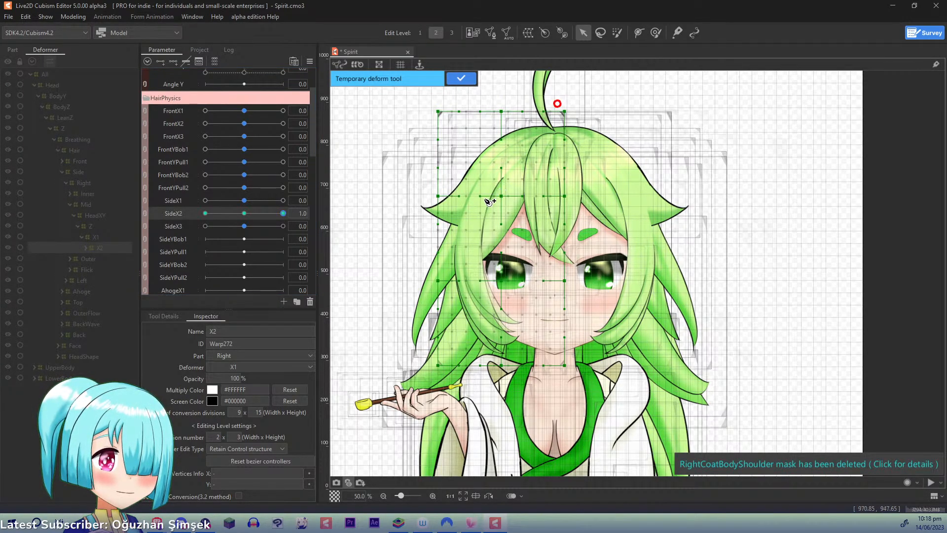
# - Bend the X2 deformer's lower part toward the face with a three-point temporary deform path and apply it at SideX2 1.0
pyautogui.click(470, 259)
pyautogui.click(544, 423)
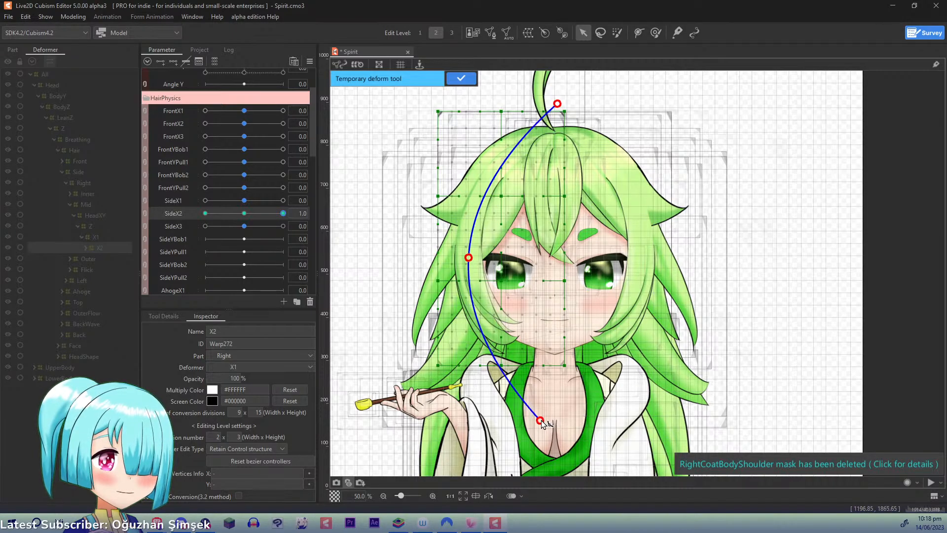
pyautogui.moveTo(543, 423); pyautogui.dragTo(556, 410)
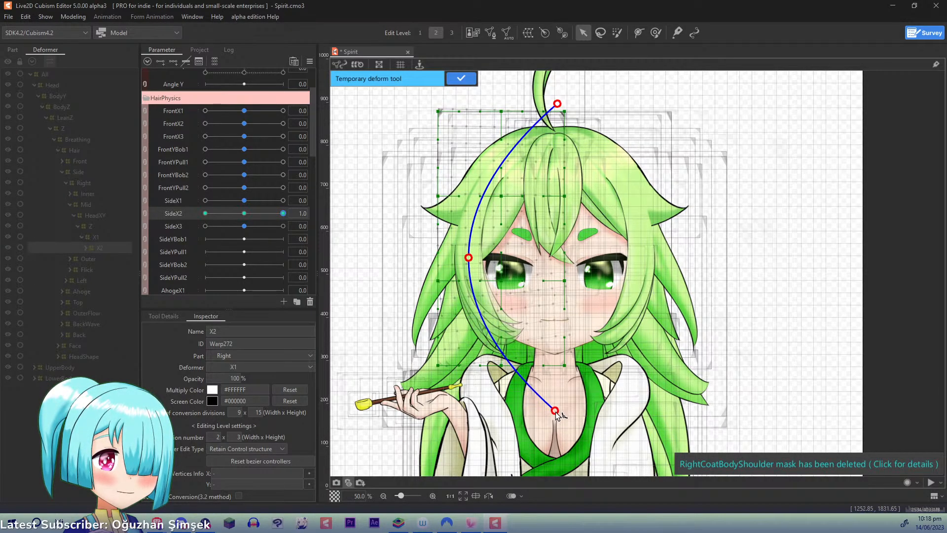
pyautogui.click(460, 78)
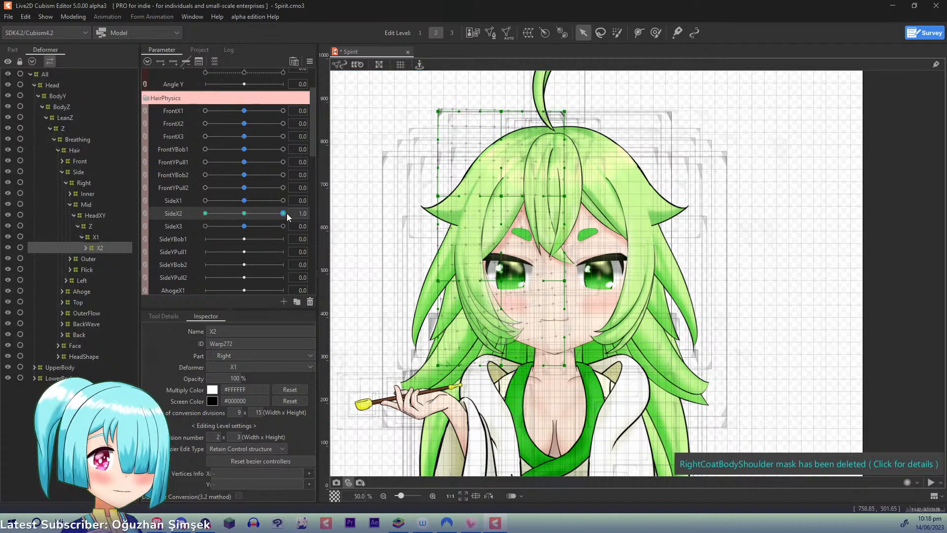
# - At SideX2 -1.0, swing the X2 deformer's lower part outward with a three-point temporary deform path and apply it
pyautogui.moveTo(286, 213); pyautogui.dragTo(205, 213)
pyautogui.hotkey('ctrl', 't')
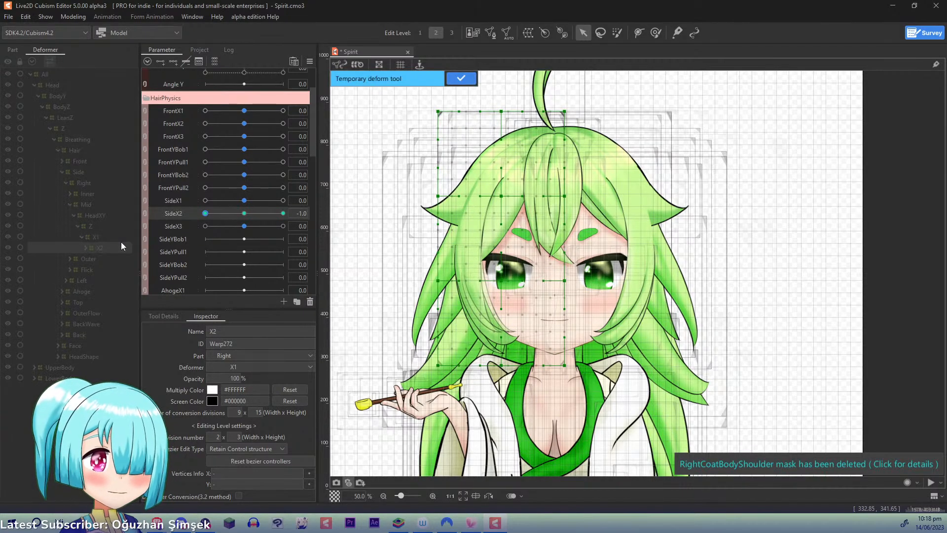
pyautogui.click(553, 99)
pyautogui.click(466, 244)
pyautogui.click(551, 428)
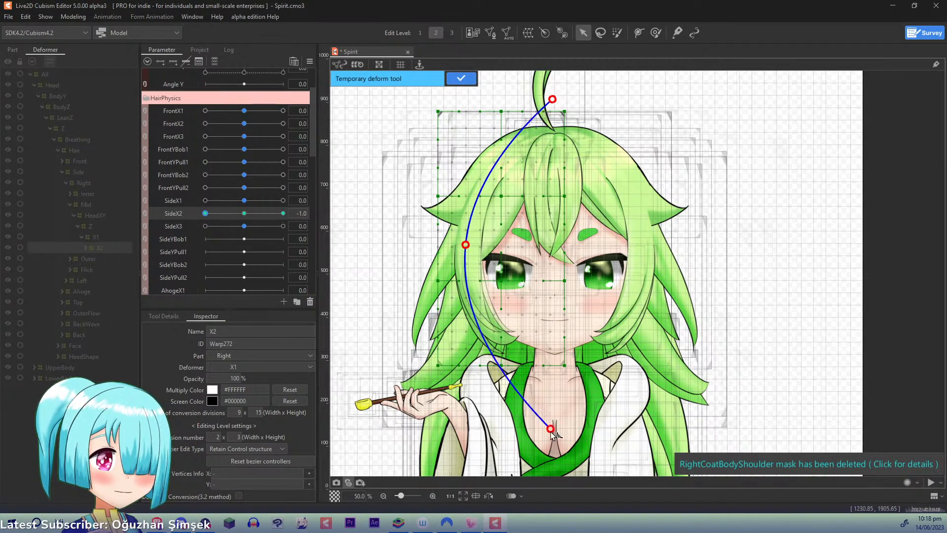
pyautogui.moveTo(551, 428); pyautogui.dragTo(531, 449)
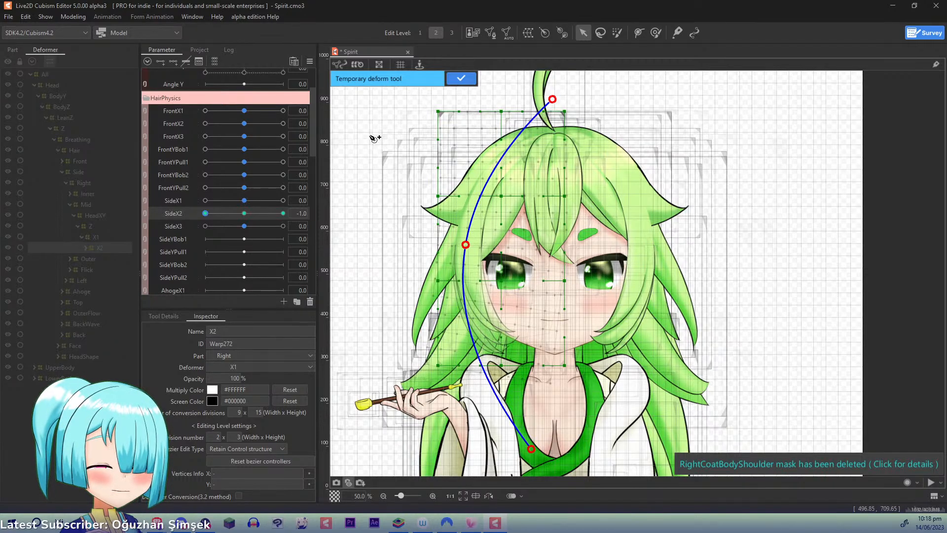
pyautogui.click(461, 79)
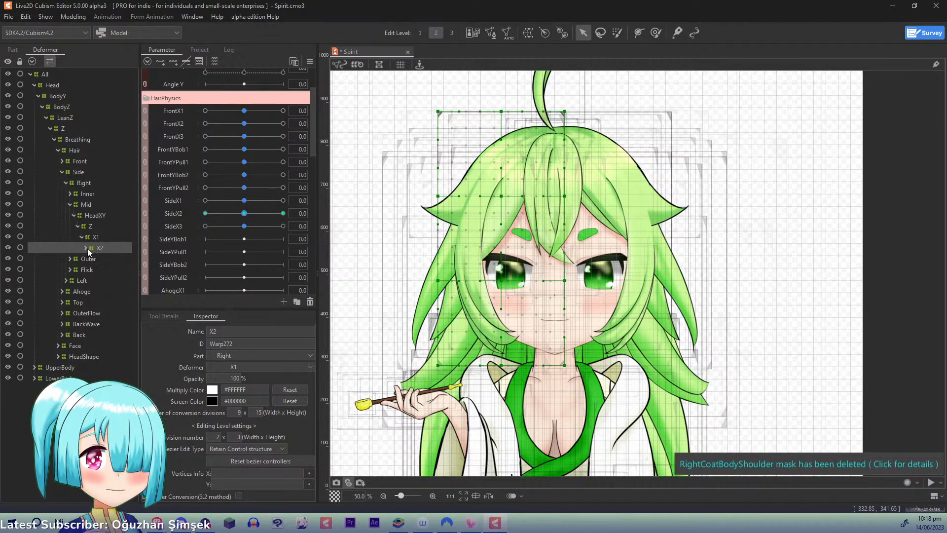
# - Expand X2, add three keyforms for SideX3 to the right Mid hair's X3 deformer, and set SideX3 to 1.0
pyautogui.click(88, 247)
pyautogui.click(191, 225)
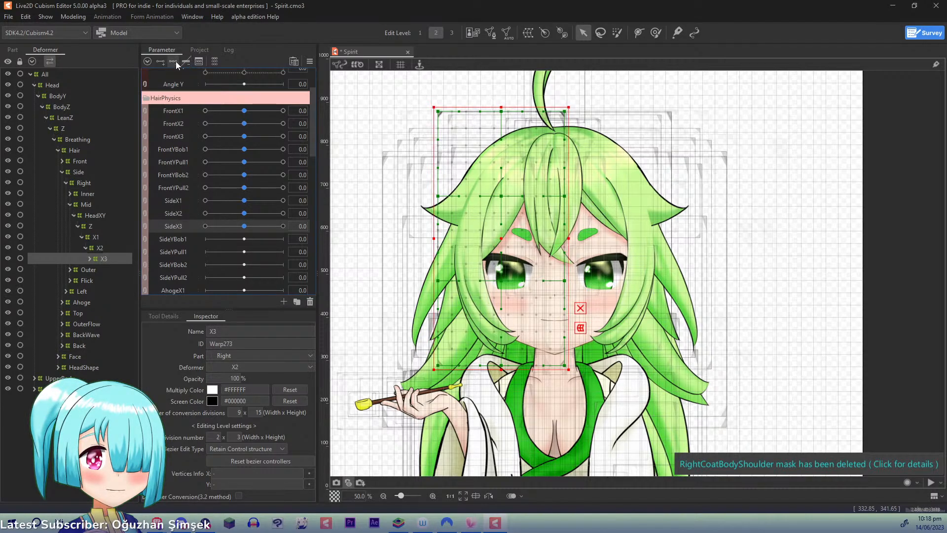
pyautogui.moveTo(249, 228); pyautogui.dragTo(285, 221)
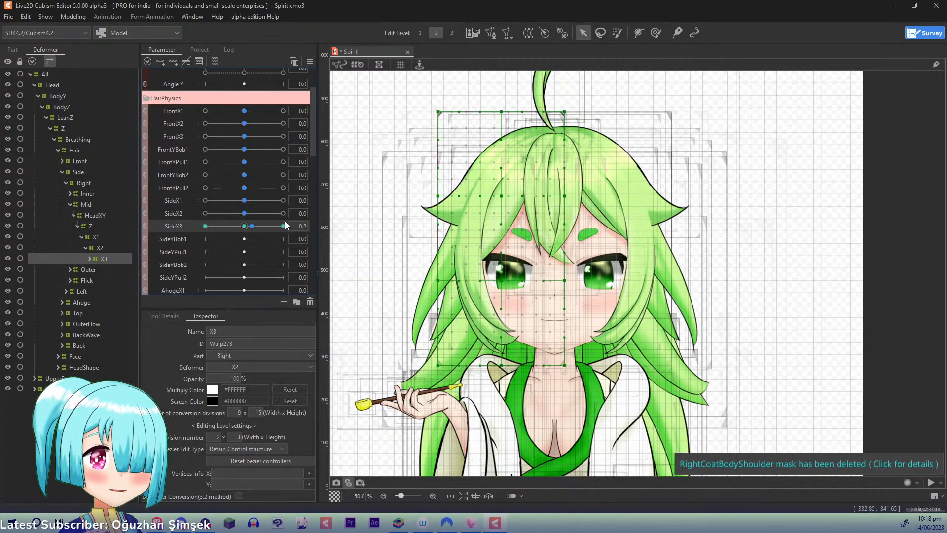
pyautogui.click(368, 226)
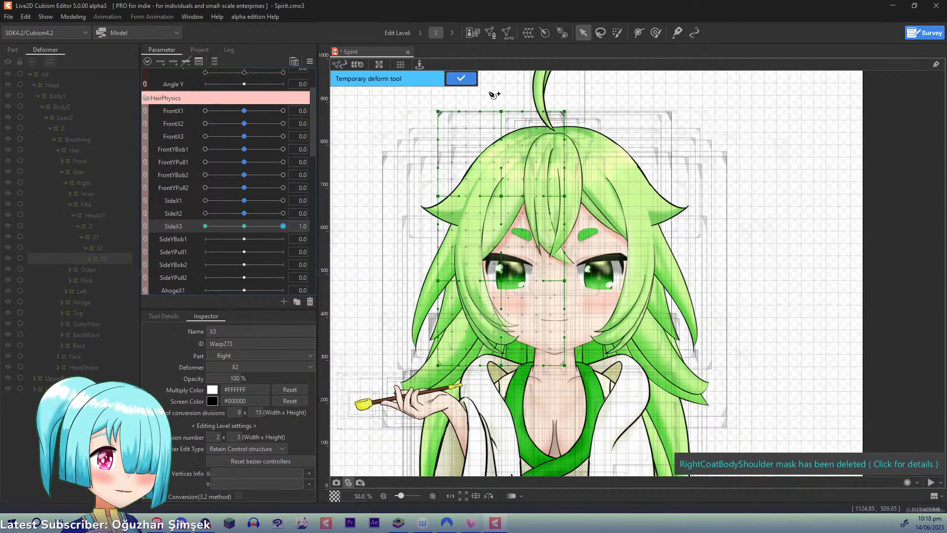
pyautogui.click(483, 319)
pyautogui.click(550, 400)
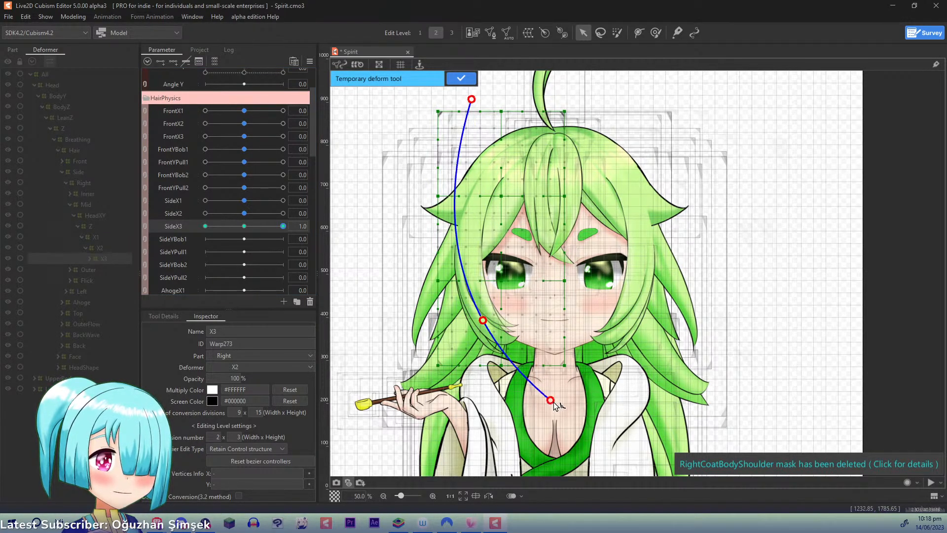
pyautogui.moveTo(550, 400); pyautogui.dragTo(566, 382)
pyautogui.hotkey('ctrl', 'z')
pyautogui.hotkey('ctrl', 'z')
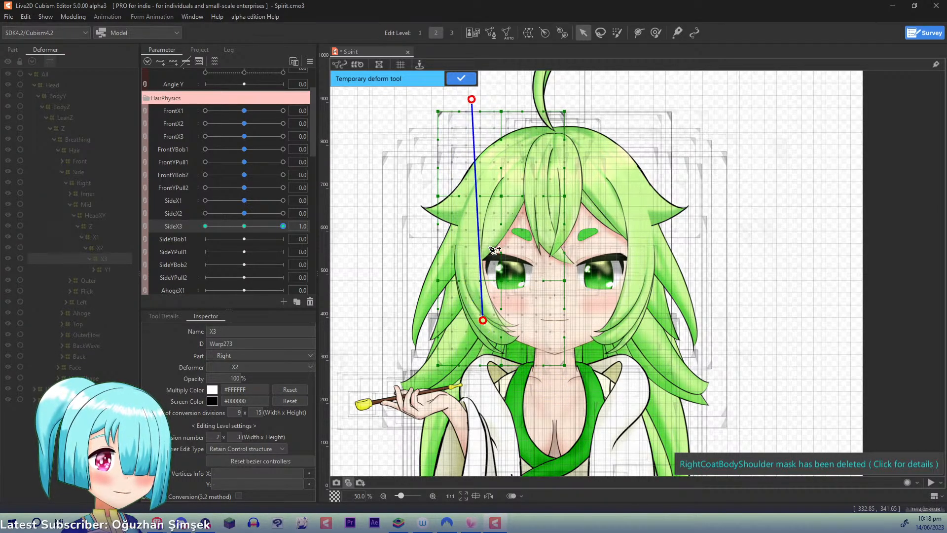
pyautogui.hotkey('ctrl', 'z')
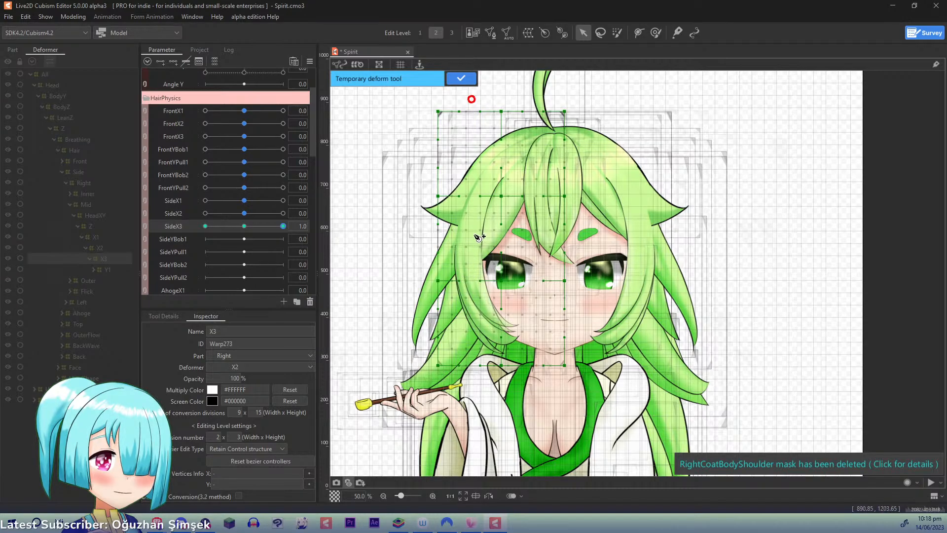
# - Curl the X3 deformer's tip toward the face with a five-point temporary deform path and apply it at SideX3 1.0
pyautogui.click(492, 187)
pyautogui.click(458, 267)
pyautogui.click(486, 324)
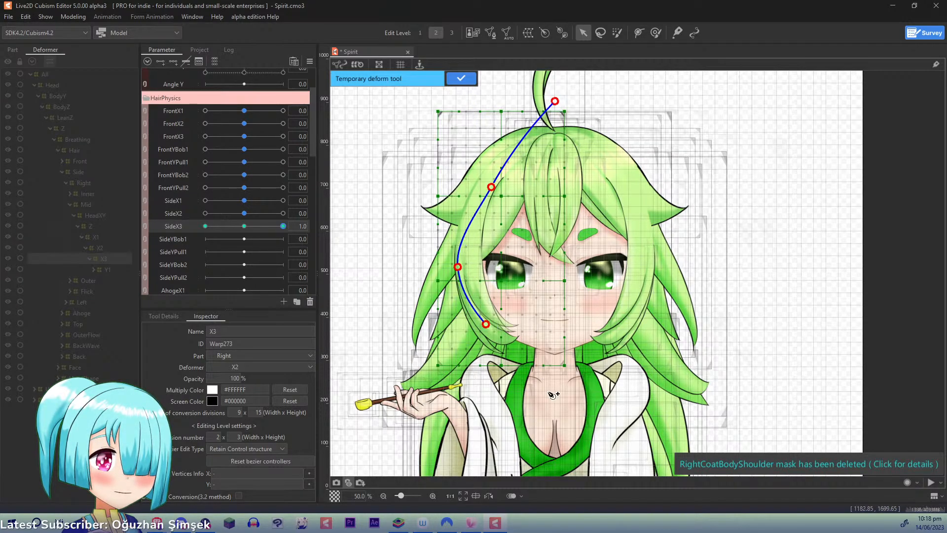
pyautogui.click(563, 407)
pyautogui.moveTo(562, 407); pyautogui.dragTo(536, 366)
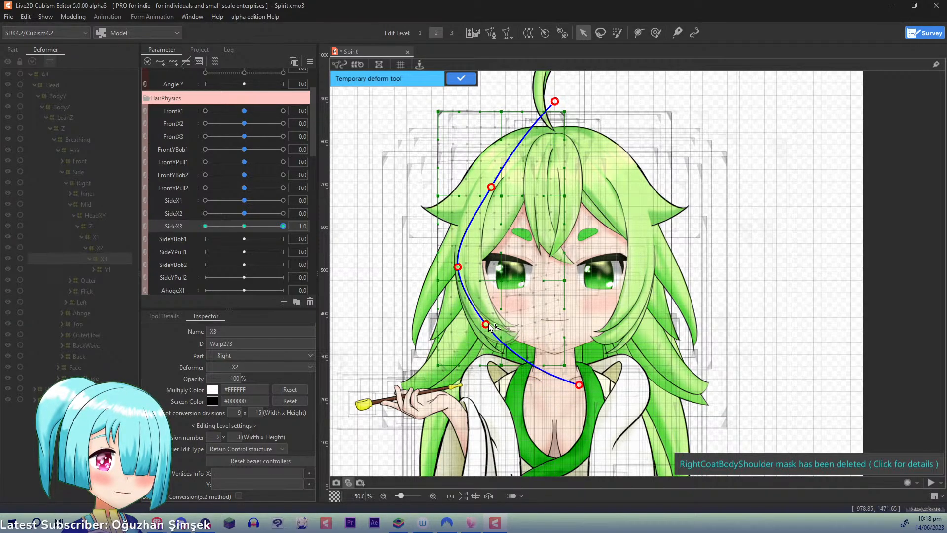
pyautogui.moveTo(488, 324); pyautogui.dragTo(494, 327)
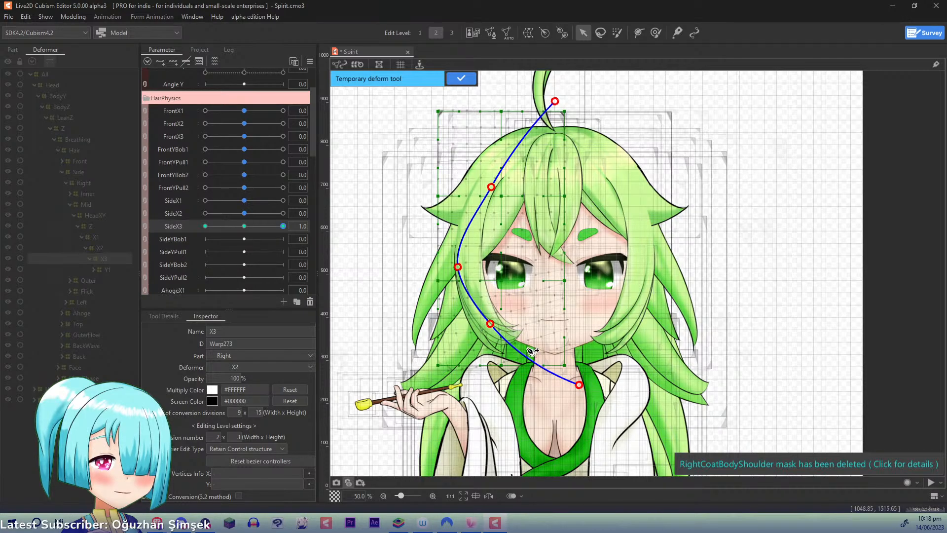
pyautogui.moveTo(579, 387); pyautogui.dragTo(570, 389)
pyautogui.click(461, 78)
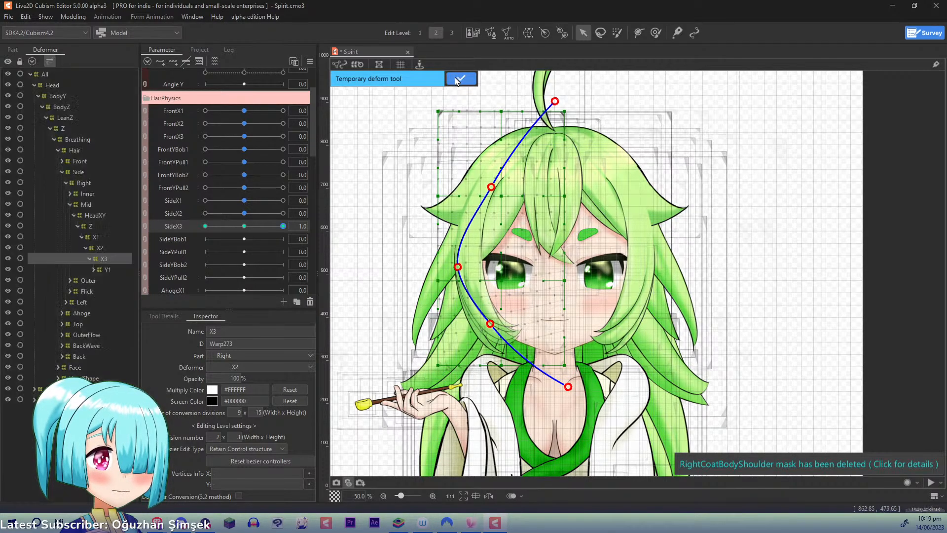
# - At SideX3 -1.0, swing the right Mid hair's X3 tip outward with a five-point temporary deform path, apply it, and reset SideX3 to 0.0
pyautogui.moveTo(282, 224); pyautogui.dragTo(173, 221)
pyautogui.hotkey('ctrl', 't')
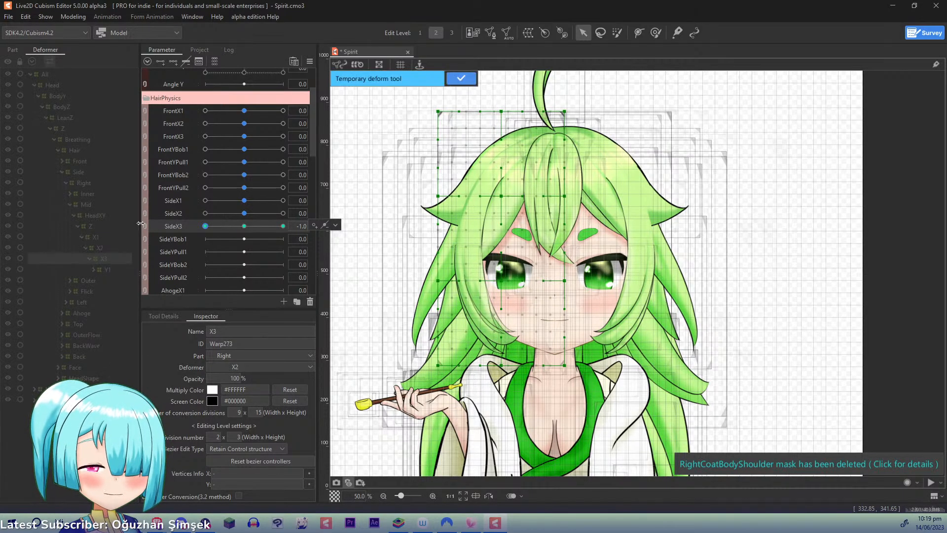
pyautogui.click(542, 88)
pyautogui.click(459, 246)
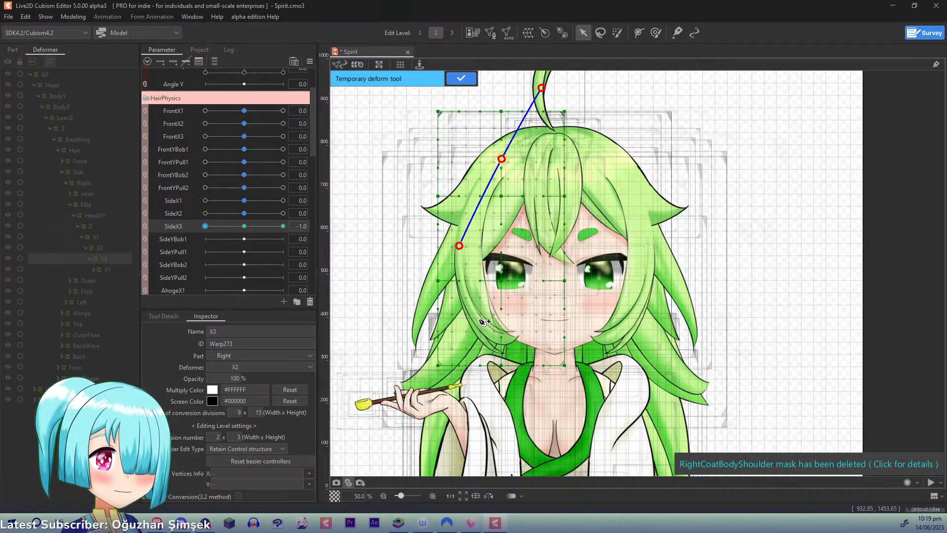
pyautogui.click(482, 314)
pyautogui.click(546, 393)
pyautogui.moveTo(546, 393); pyautogui.dragTo(525, 414)
pyautogui.moveTo(483, 317); pyautogui.dragTo(481, 317)
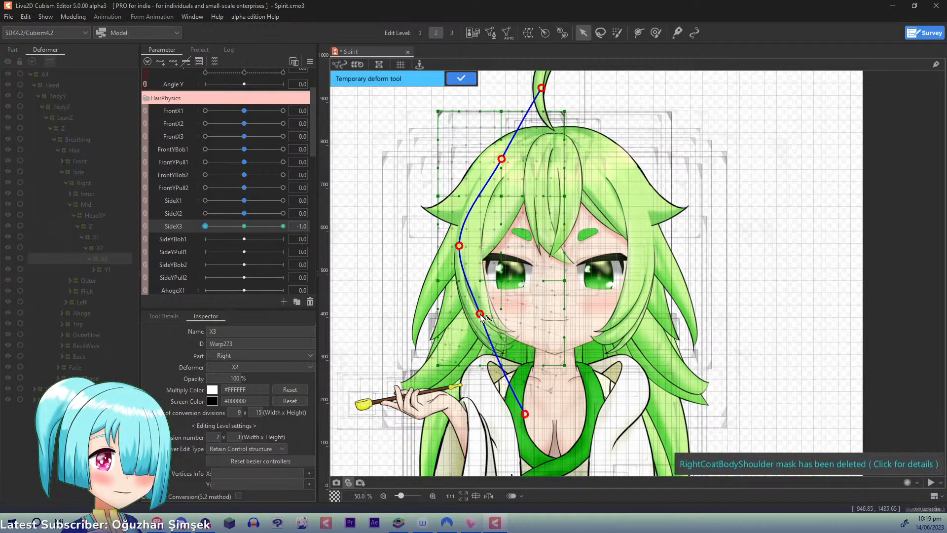
pyautogui.click(467, 80)
pyautogui.click(244, 226)
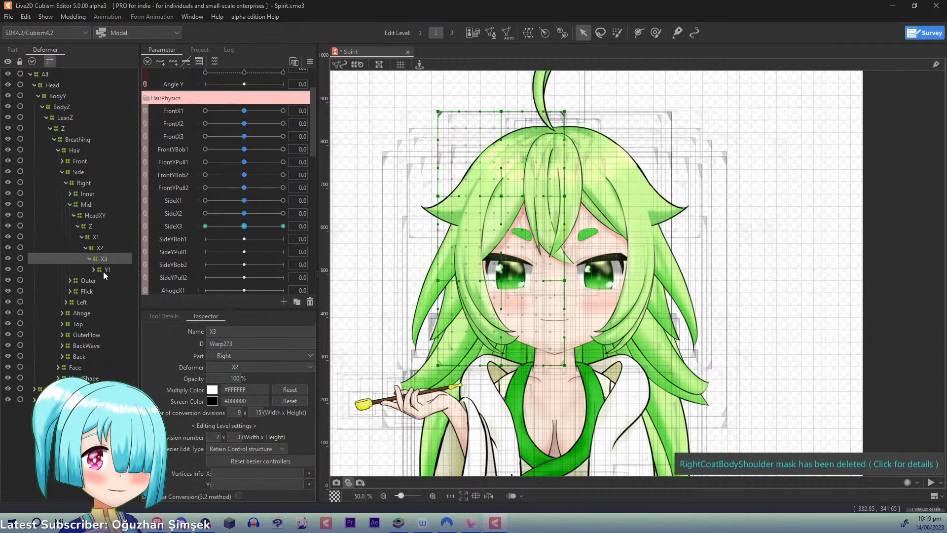
# - Expand the right Inner and Outer hair deformer hierarchies to reveal their nested X1, X2 and X3 deformers
pyautogui.click(70, 197)
pyautogui.click(76, 217)
pyautogui.click(78, 216)
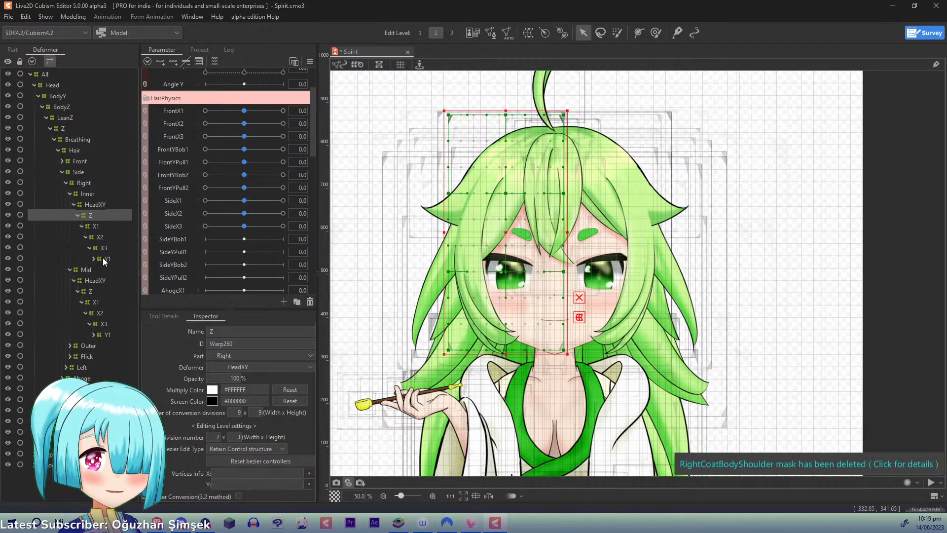
pyautogui.click(103, 258)
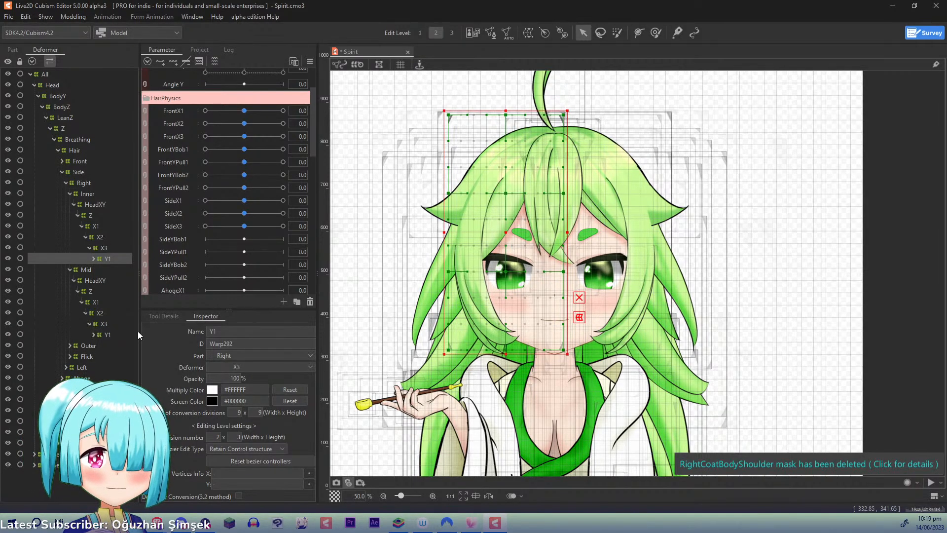
pyautogui.click(70, 345)
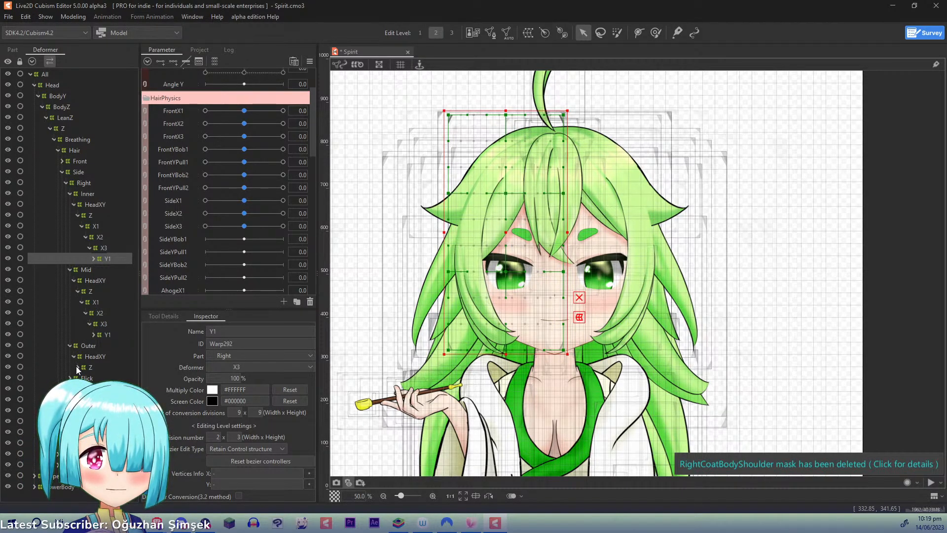
pyautogui.click(74, 357)
pyautogui.click(85, 389)
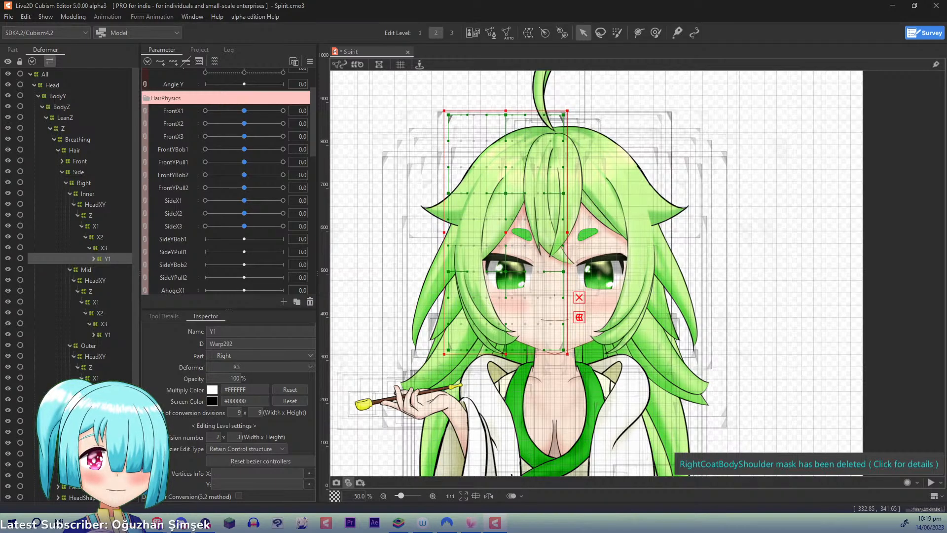
pyautogui.click(103, 399)
pyautogui.click(90, 400)
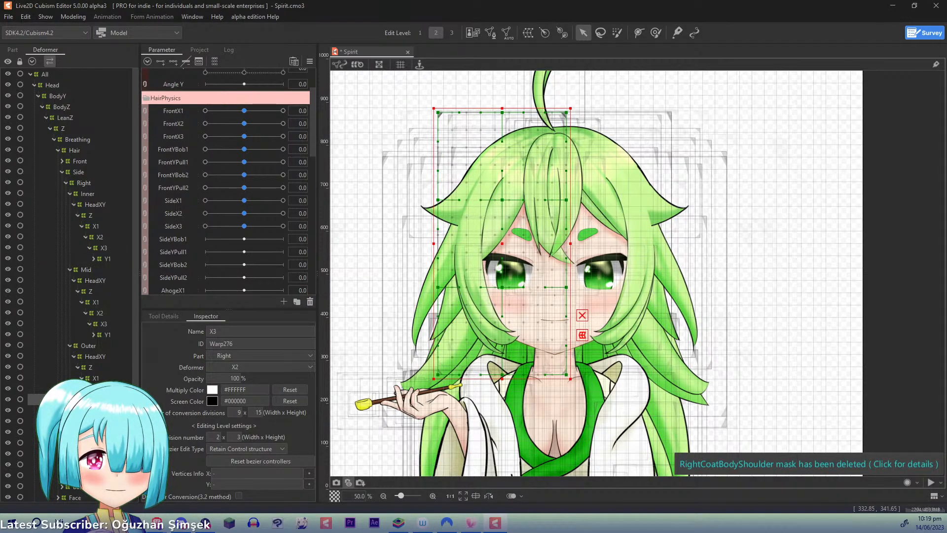
# - Add three keyforms for SideX1 to the right Outer hair's X1 deformer, set SideX1 to 1.0, and start a temporary deform path above the head
pyautogui.click(96, 378)
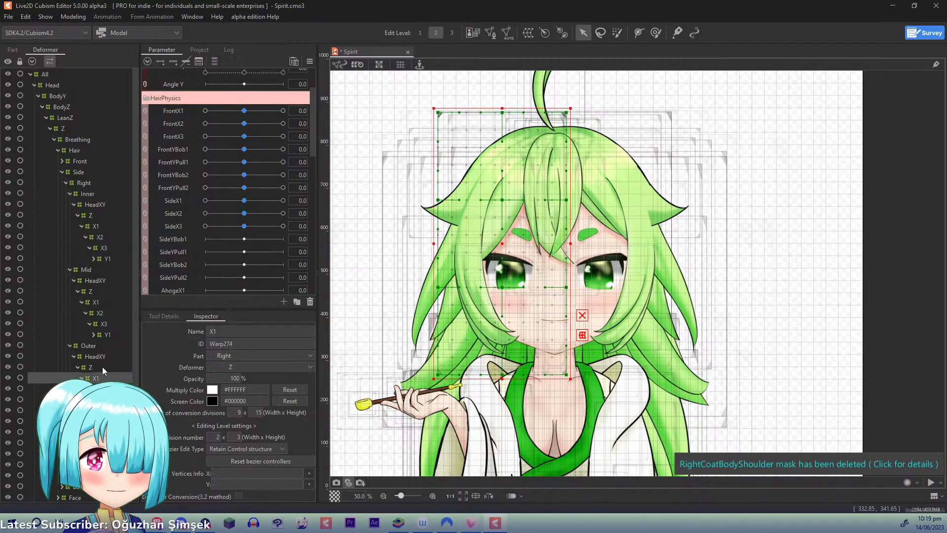
pyautogui.click(180, 201)
pyautogui.click(169, 60)
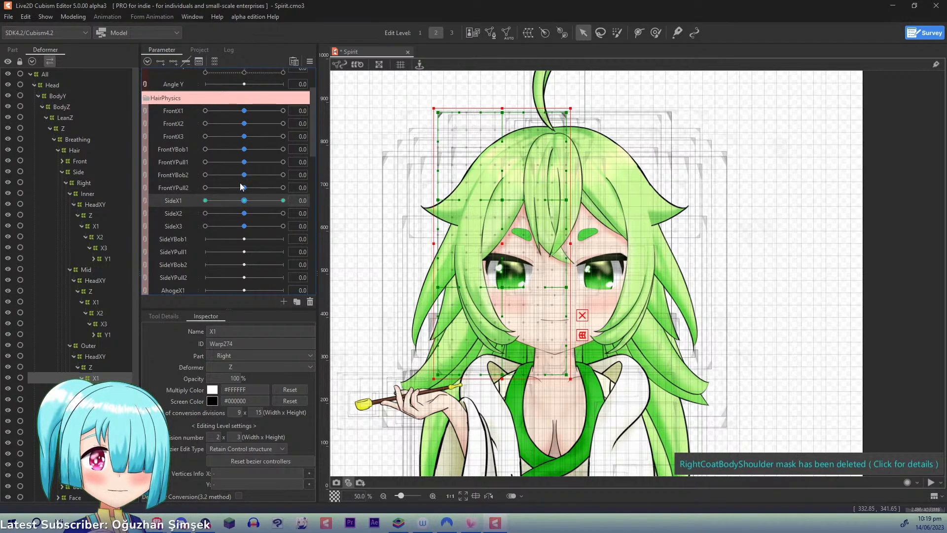
pyautogui.press('p')
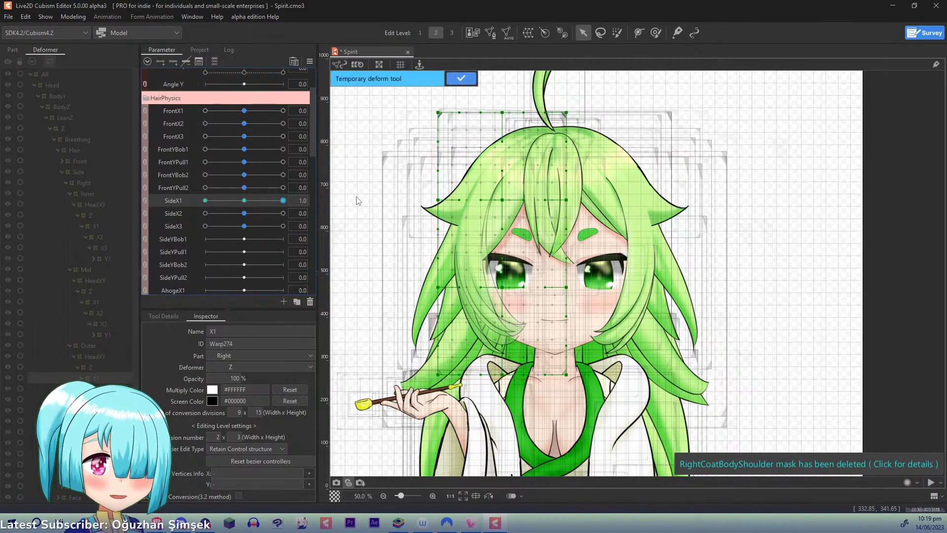
pyautogui.click(533, 85)
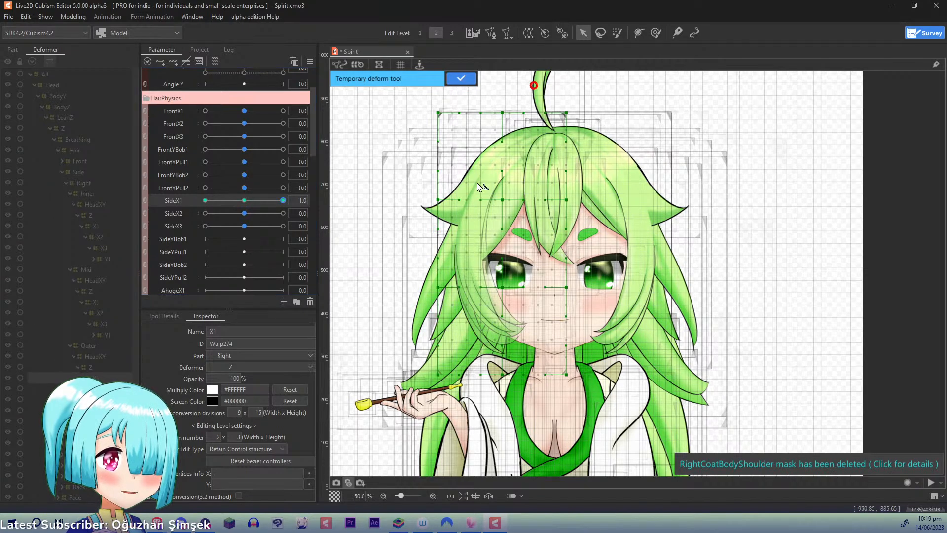
pyautogui.click(481, 178)
pyautogui.click(522, 433)
pyautogui.click(517, 426)
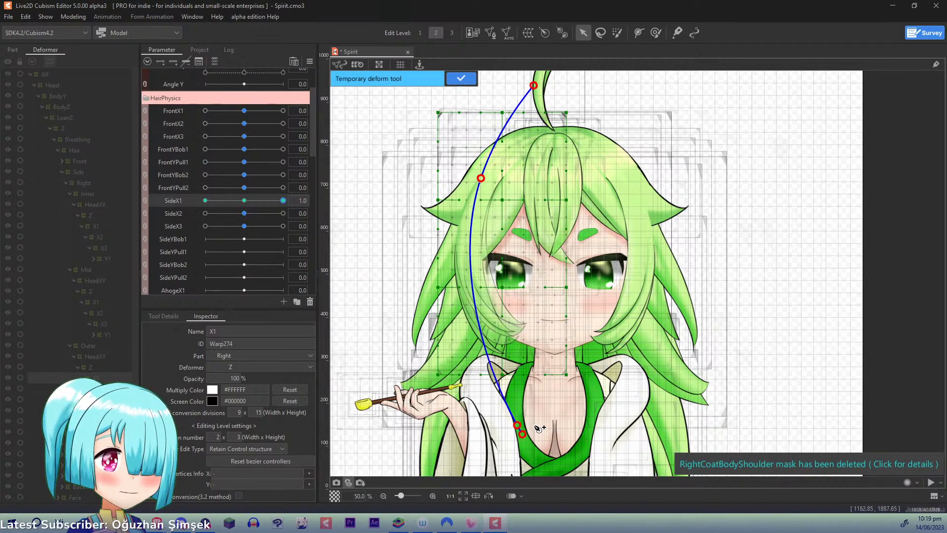
pyautogui.hotkey('ctrl', 'z')
pyautogui.moveTo(523, 434)
pyautogui.mouseDown()
pyautogui.moveTo(534, 430)
pyautogui.moveTo(531, 437)
pyautogui.mouseUp()
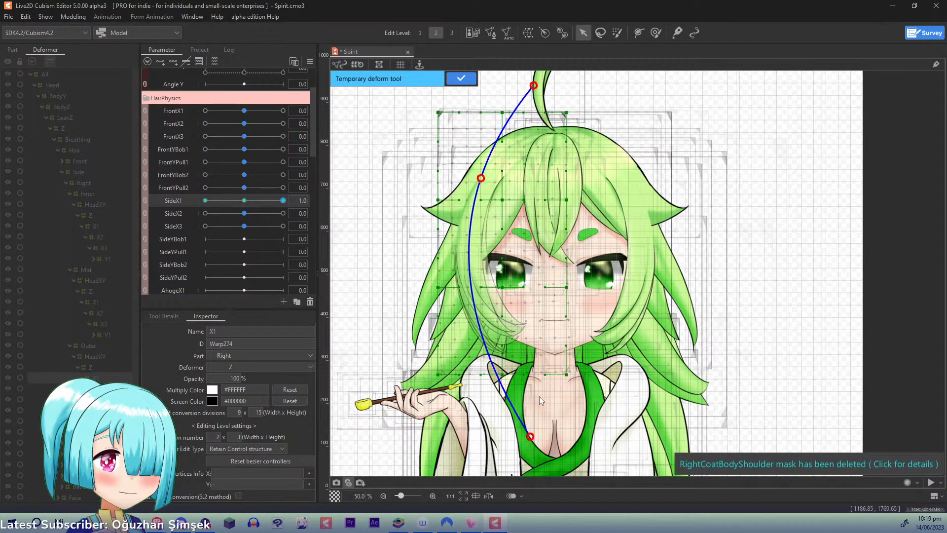
pyautogui.hotkey('ctrl', 'z')
pyautogui.hotkey('ctrl', 'z')
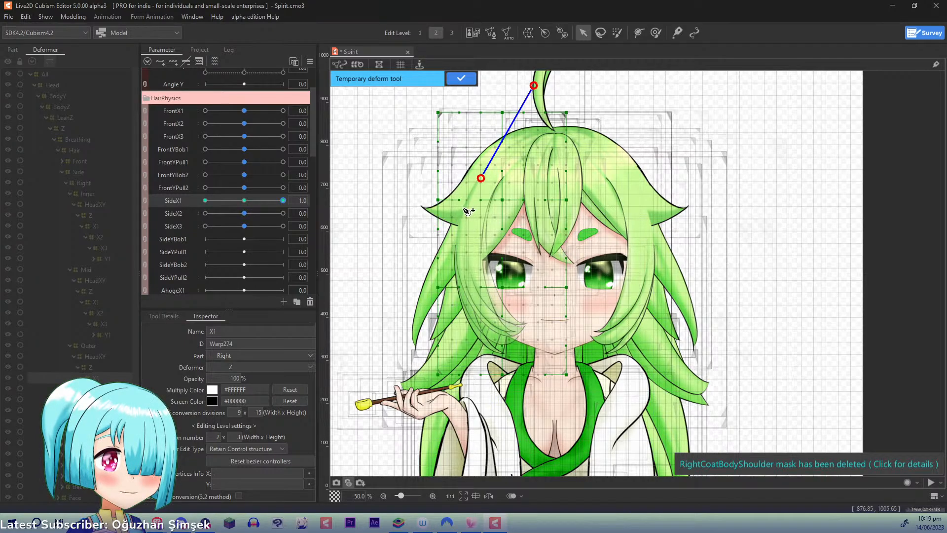
pyautogui.hotkey('ctrl', 'z')
# - Bend the Outer X1 deformer's lower part toward the face with a three-point temporary deform path and apply it at SideX1 1.0
pyautogui.click(539, 446)
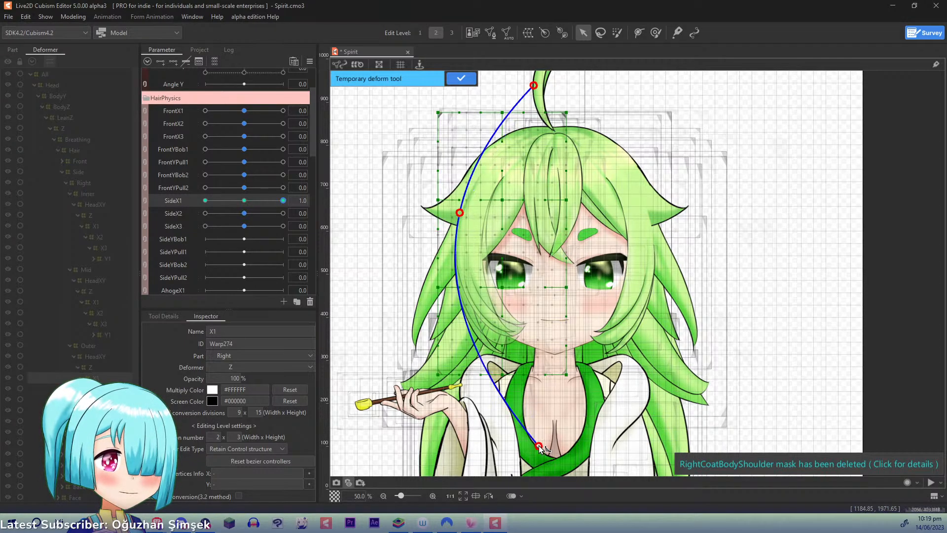
pyautogui.moveTo(541, 446); pyautogui.dragTo(561, 437)
pyautogui.moveTo(282, 200)
pyautogui.mouseDown()
pyautogui.moveTo(248, 202)
pyautogui.moveTo(286, 198)
pyautogui.mouseUp()
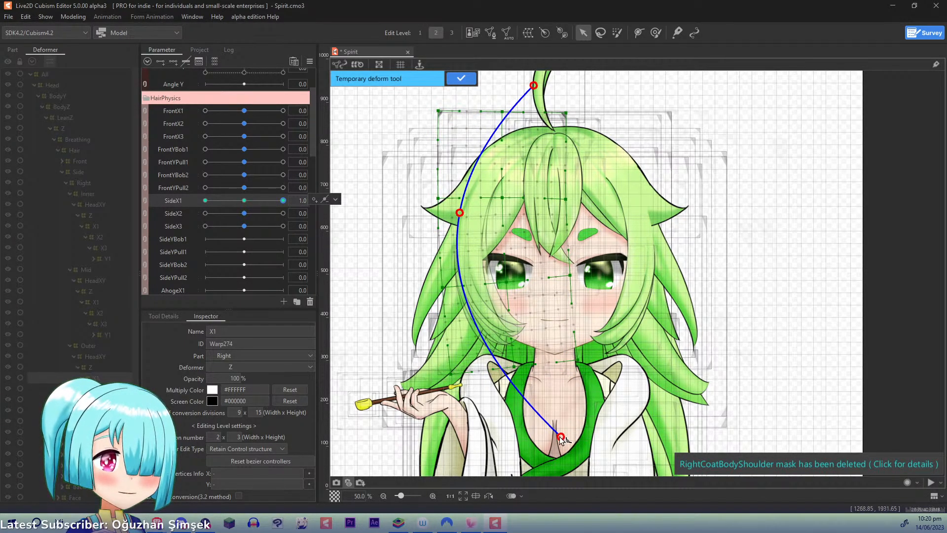
pyautogui.moveTo(561, 437); pyautogui.dragTo(559, 440)
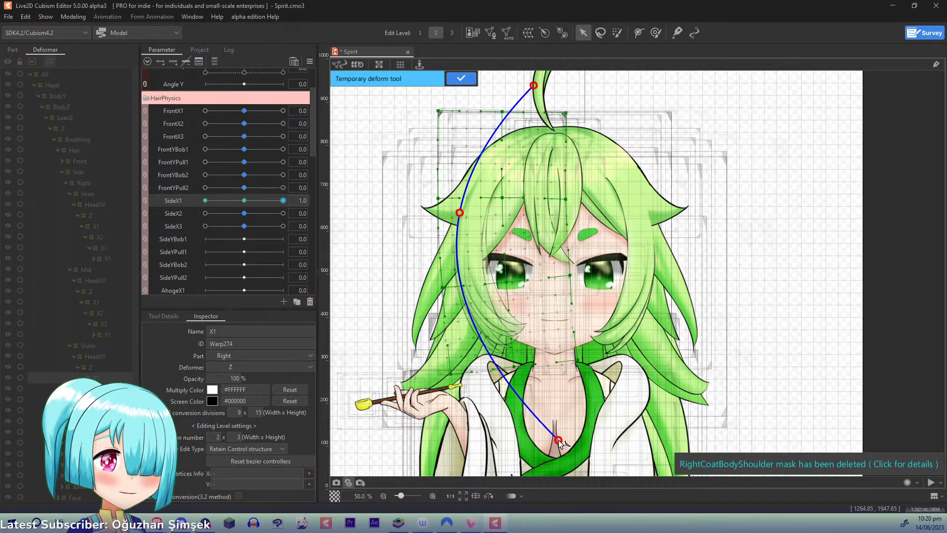
pyautogui.click(461, 79)
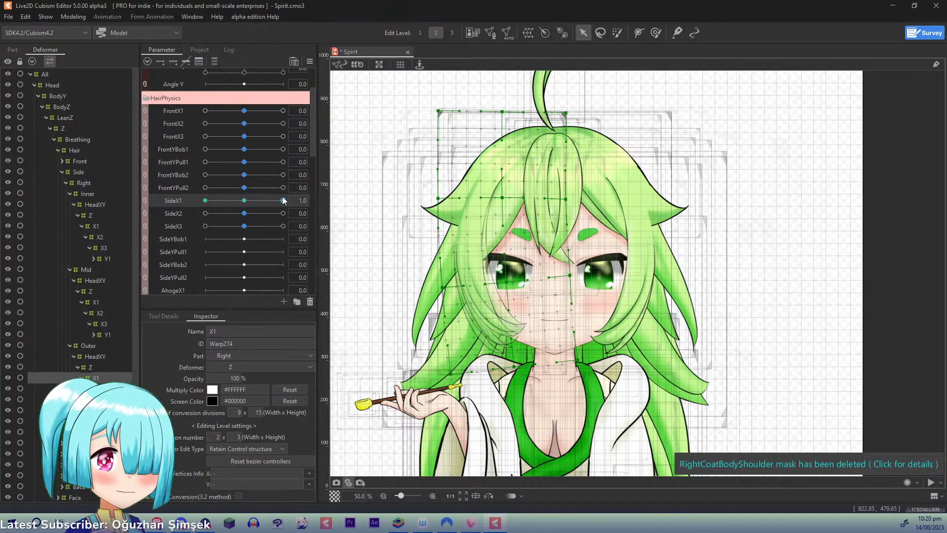
# - At SideX1 -1.0, swing the Outer X1 deformer's lower part outward with a three-point temporary deform path, apply it, and reset SideX1 to 0.0
pyautogui.moveTo(283, 199); pyautogui.dragTo(149, 209)
pyautogui.press('p')
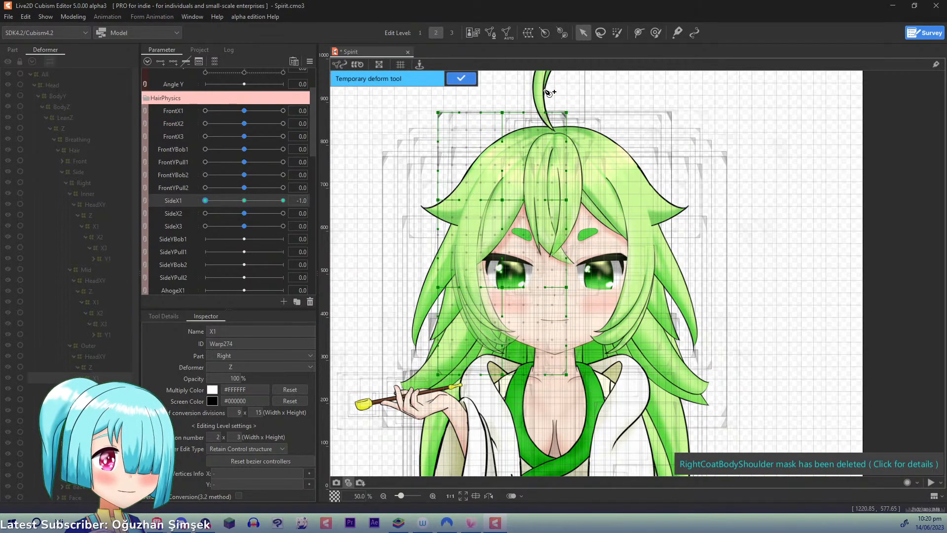
pyautogui.click(513, 89)
pyautogui.click(457, 231)
pyautogui.click(527, 434)
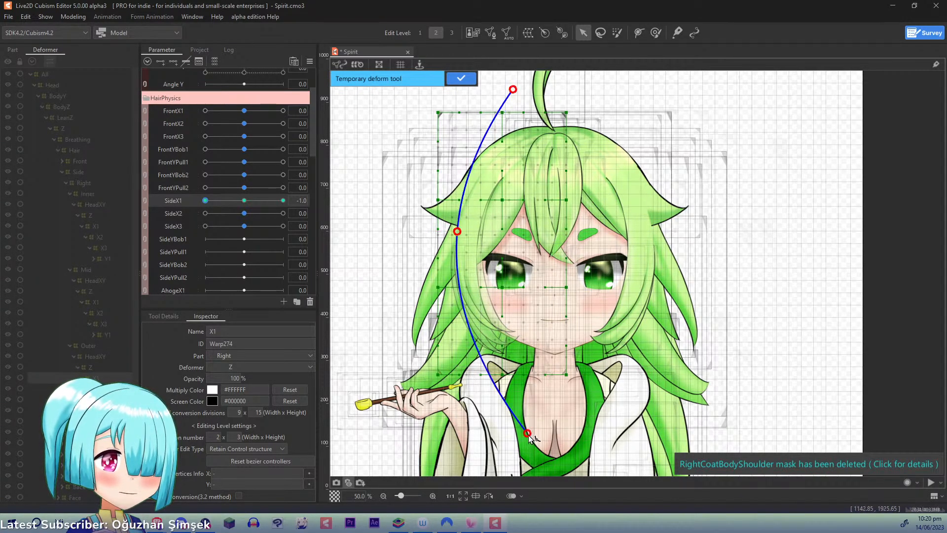
pyautogui.moveTo(528, 434); pyautogui.dragTo(503, 442)
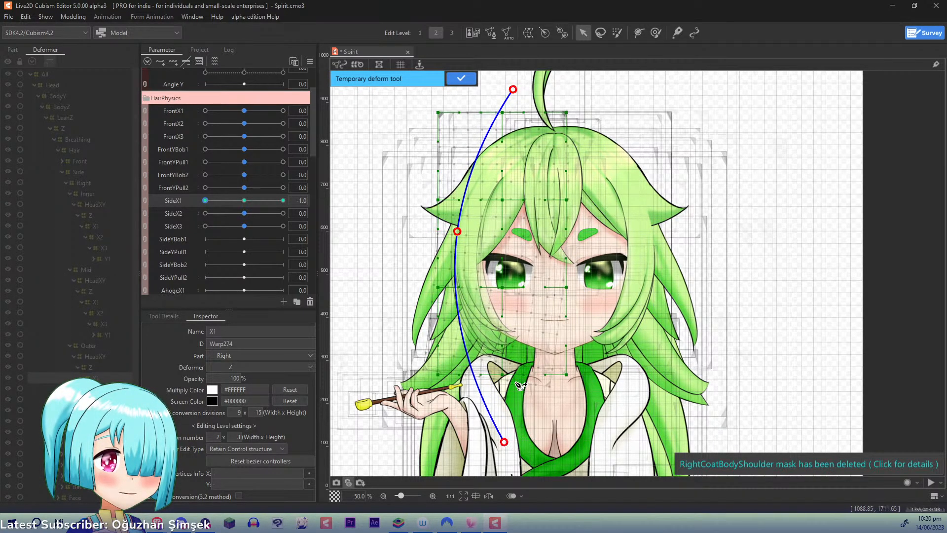
pyautogui.moveTo(454, 229)
pyautogui.mouseDown()
pyautogui.moveTo(450, 219)
pyautogui.moveTo(456, 231)
pyautogui.mouseUp()
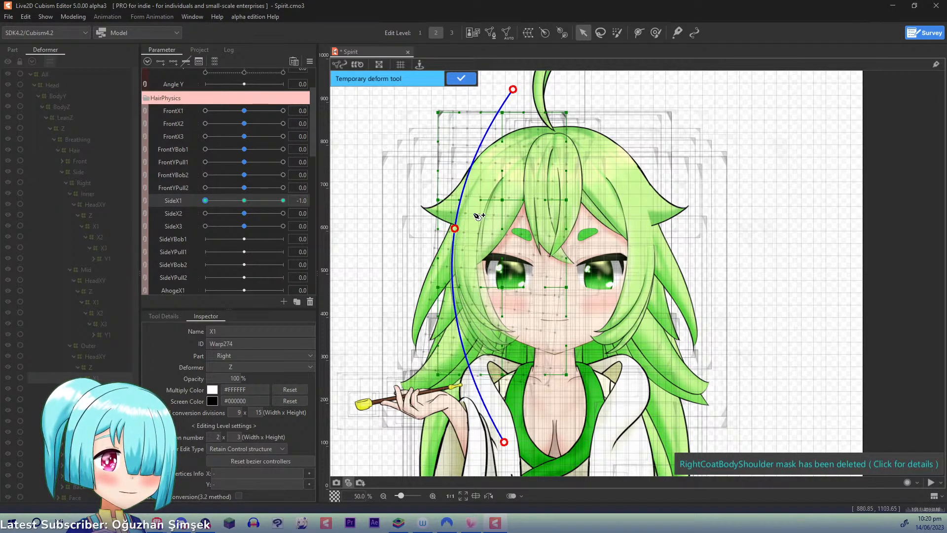
pyautogui.click(461, 79)
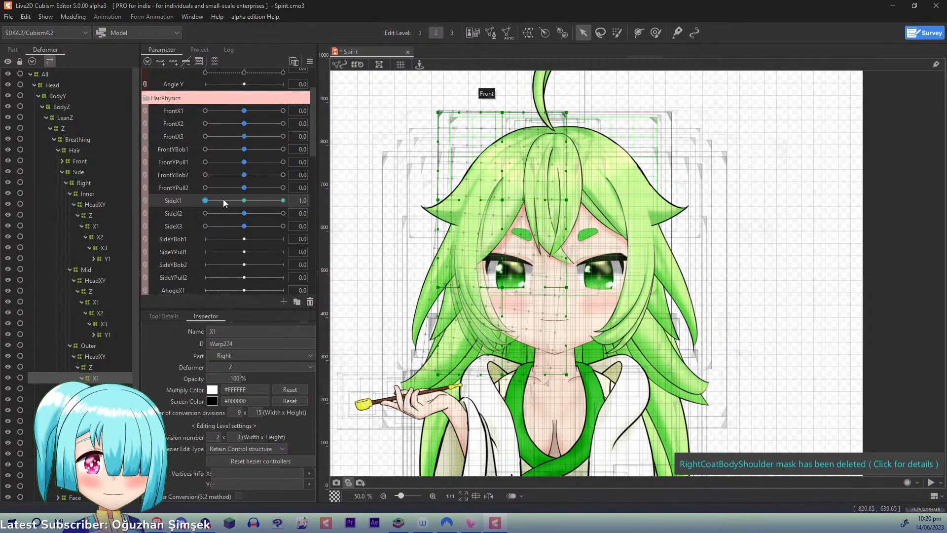
pyautogui.click(255, 204)
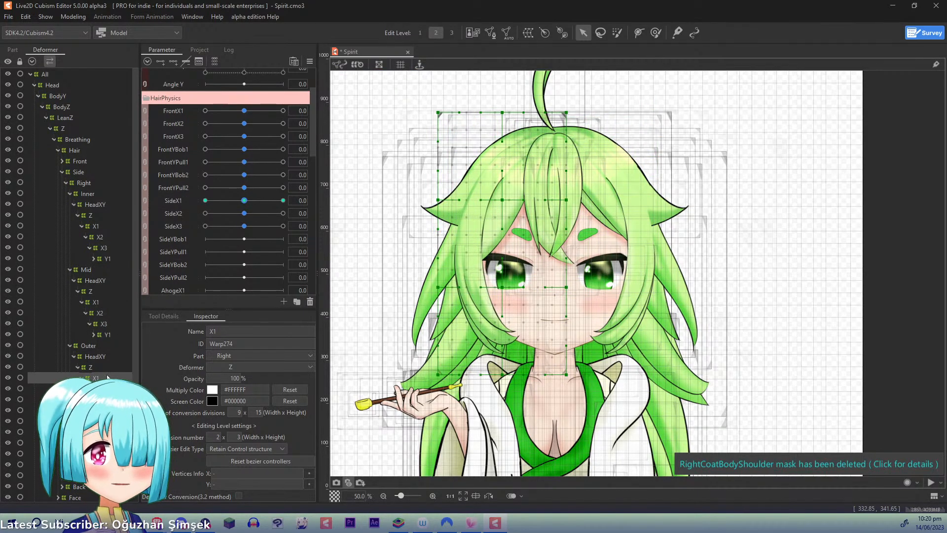
# - Add three keyforms for SideX2 to the right Outer hair's X2 deformer and, at SideX2 1.0, place the temporary deform path's two upper points
pyautogui.click(99, 388)
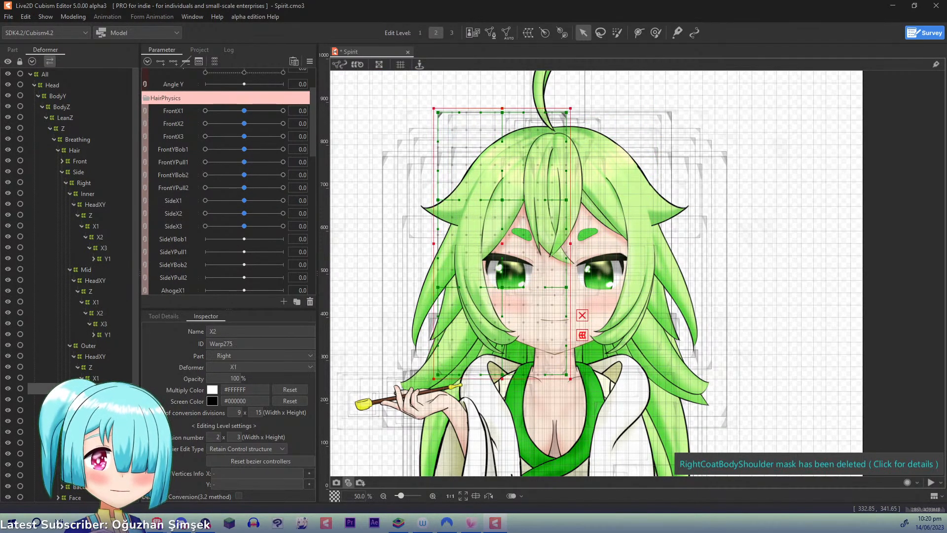
pyautogui.click(178, 211)
pyautogui.click(176, 63)
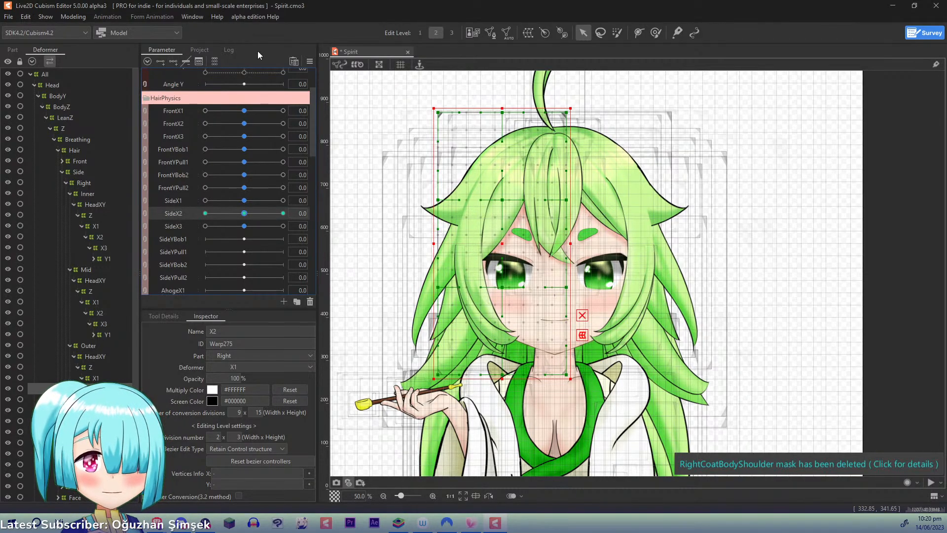
pyautogui.moveTo(251, 212); pyautogui.dragTo(310, 212)
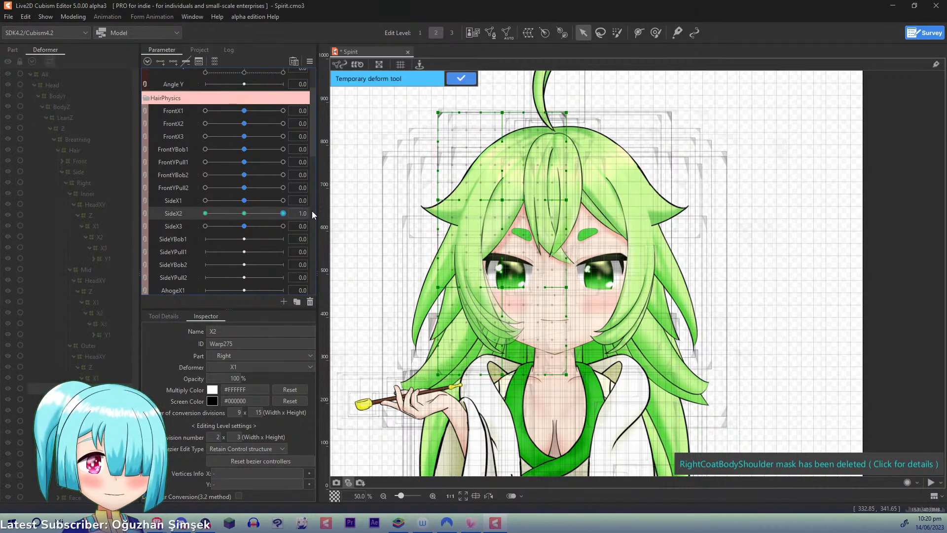
pyautogui.click(540, 88)
pyautogui.click(475, 187)
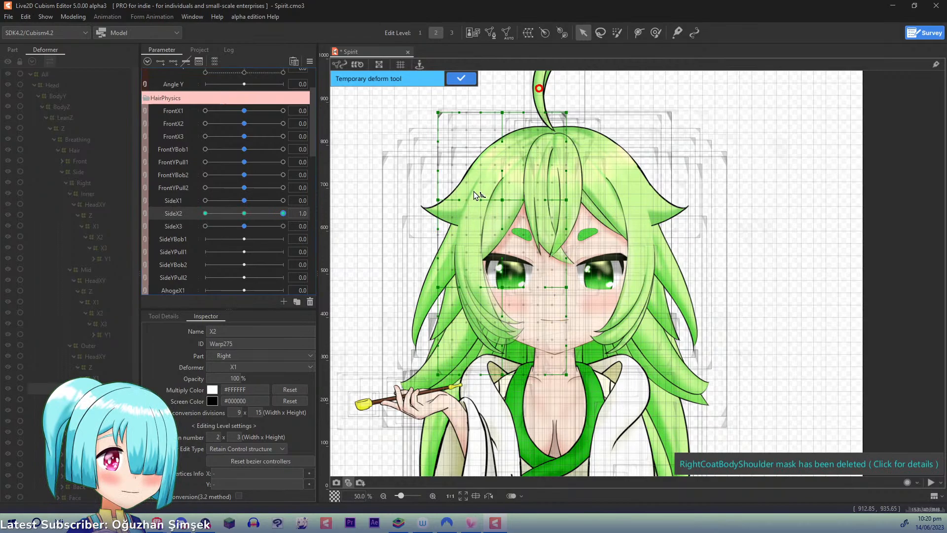
pyautogui.click(458, 271)
pyautogui.click(528, 415)
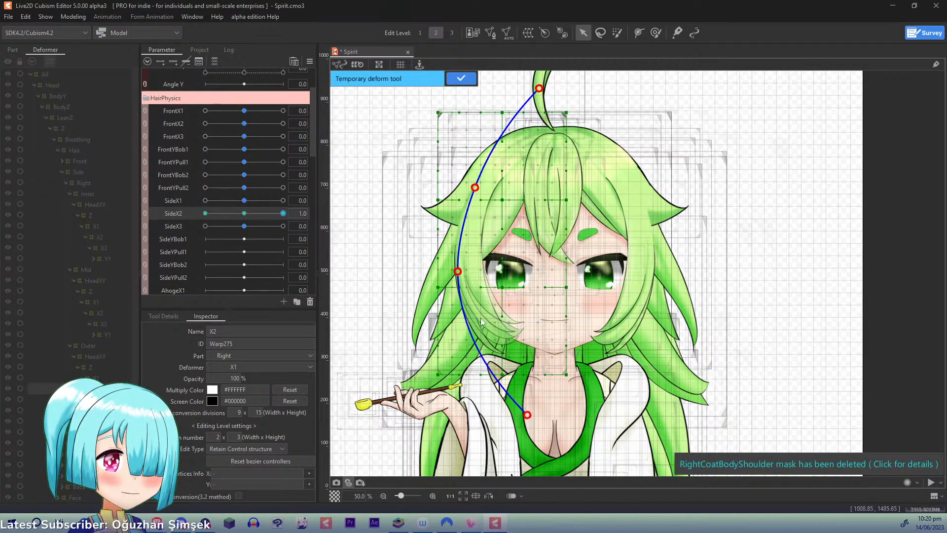
pyautogui.hotkey('ctrl', 'z')
pyautogui.hotkey('ctrl', 'z')
# - Complete a four-point temporary deform path that bends the Outer X2 deformer's lower part toward the face, and apply it at SideX2 1.0
pyautogui.click(464, 304)
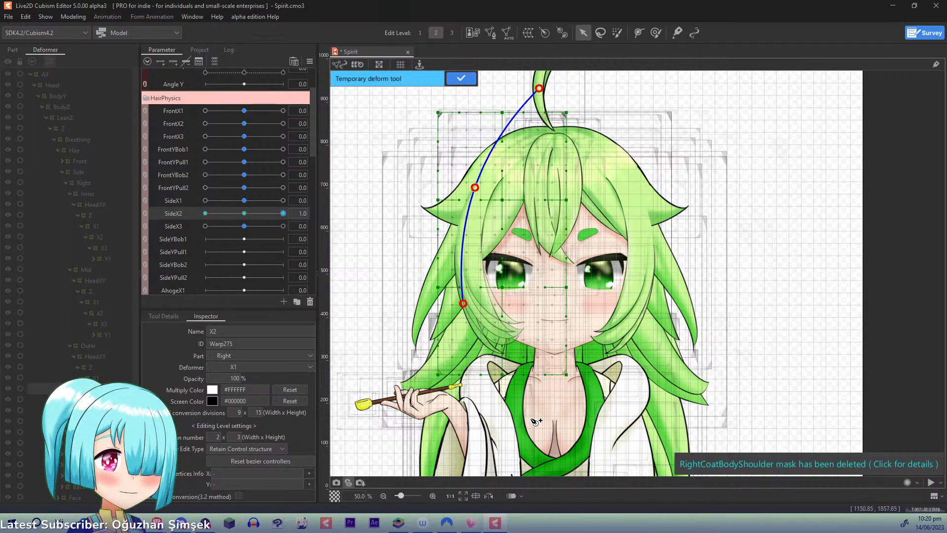
pyautogui.click(544, 406)
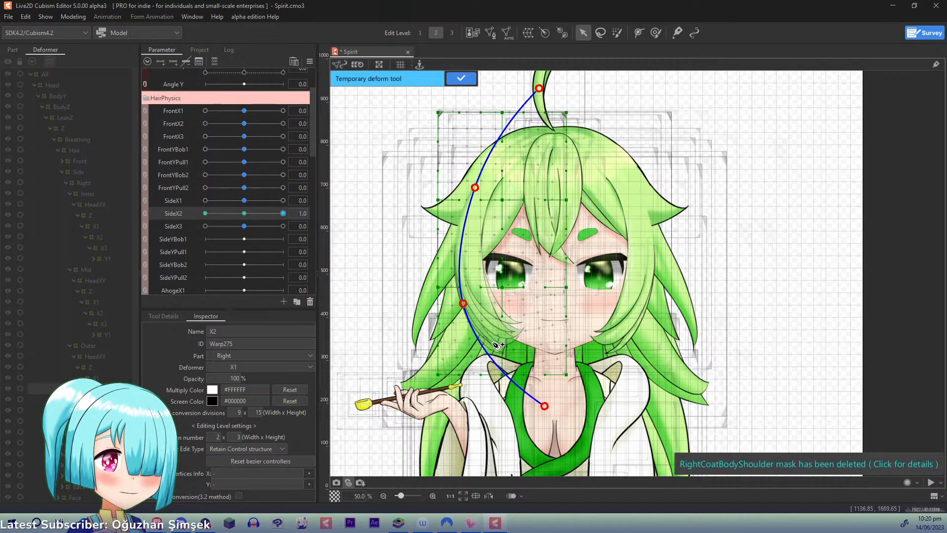
pyautogui.click(461, 79)
# - At SideX2 -1.0, swing the Outer X2 deformer's lower part outward with a four-point temporary deform path, apply it, and reset SideX2 to 0.0
pyautogui.moveTo(283, 213); pyautogui.dragTo(156, 213)
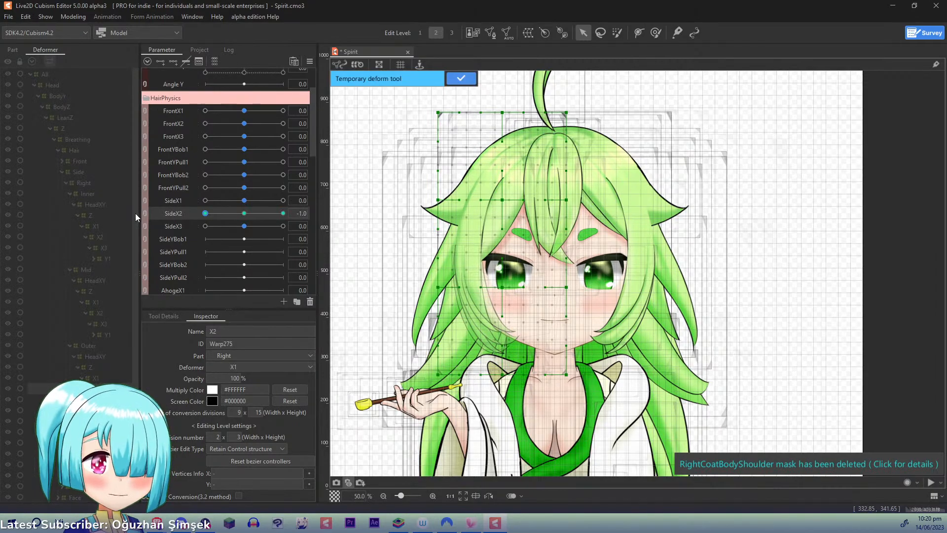
pyautogui.click(478, 175)
pyautogui.click(454, 272)
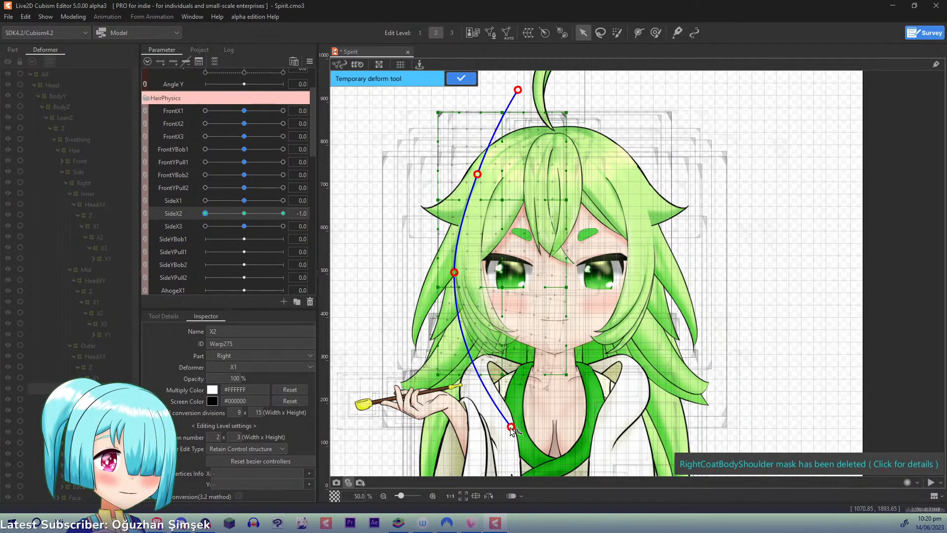
pyautogui.click(508, 428)
pyautogui.moveTo(509, 430); pyautogui.dragTo(511, 426)
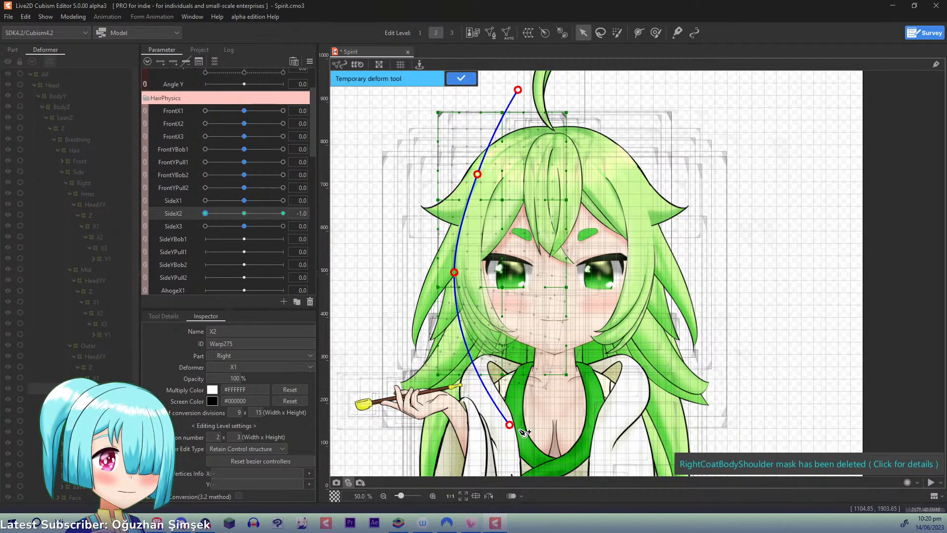
pyautogui.hotkey('ctrl', 'z')
pyautogui.click(461, 78)
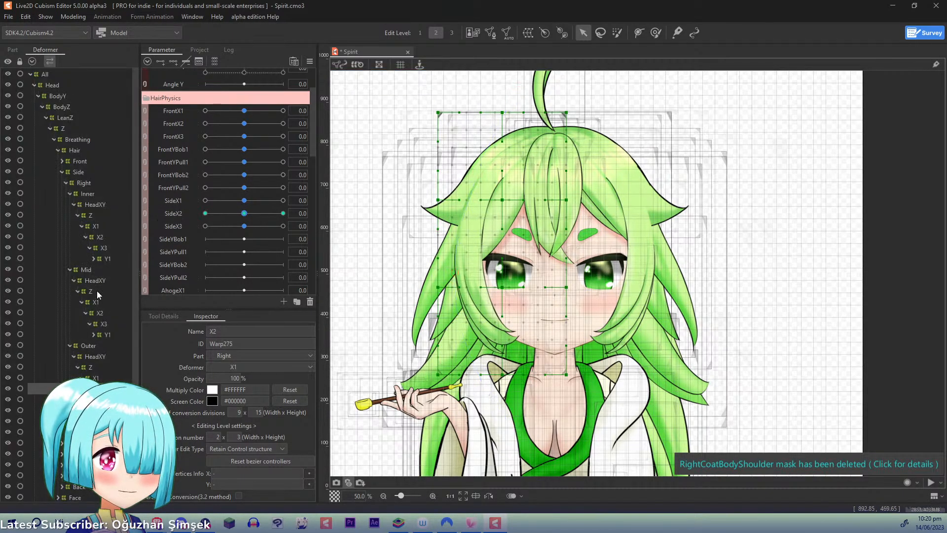
# - Add three keyforms for SideX3 to the right Outer hair's X3 deformer and set SideX3 to 1.0
pyautogui.click(105, 399)
pyautogui.click(174, 226)
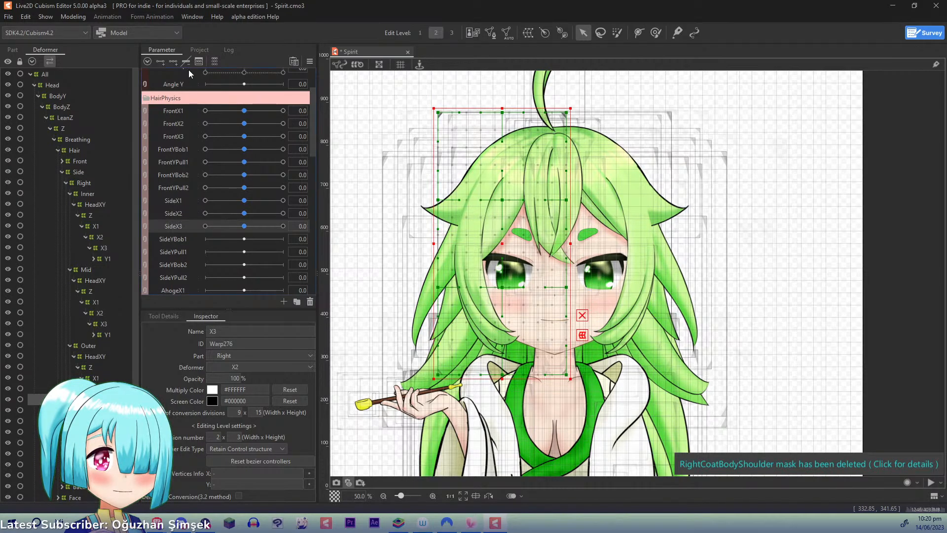
pyautogui.moveTo(246, 226); pyautogui.dragTo(347, 223)
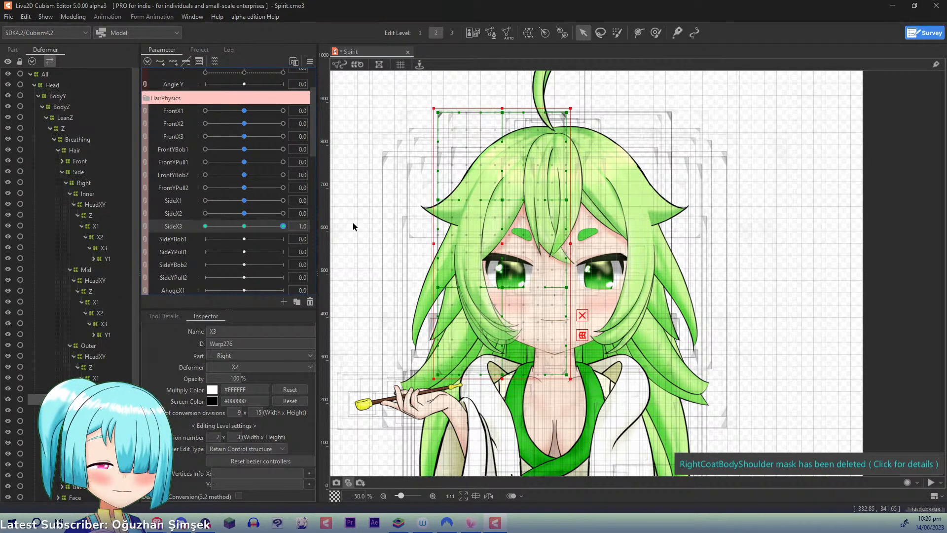
# - Try bending the Outer X3 deformer's lower part toward the face at SideX3 1.0 with a five-point temporary deform path
pyautogui.hotkey('ctrl', 't')
pyautogui.click(514, 89)
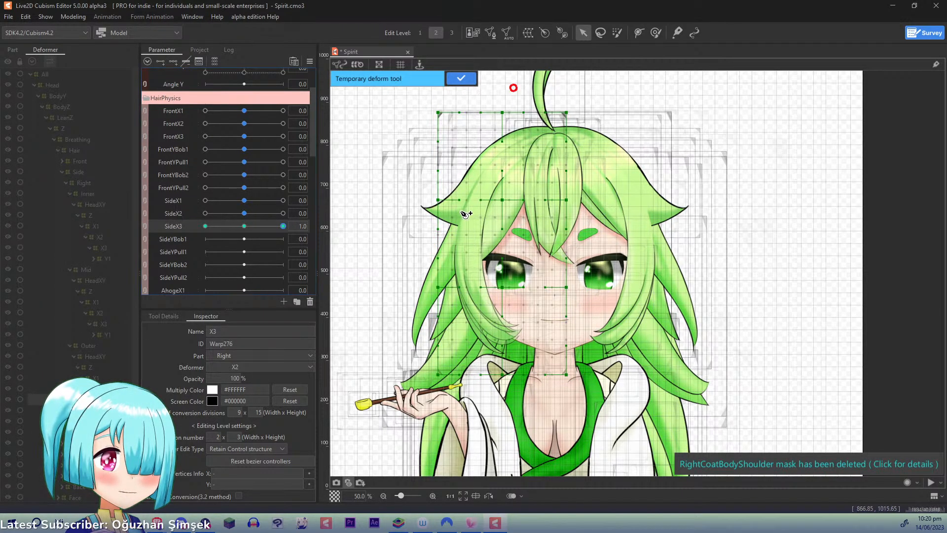
pyautogui.click(469, 190)
pyautogui.click(455, 250)
pyautogui.click(472, 329)
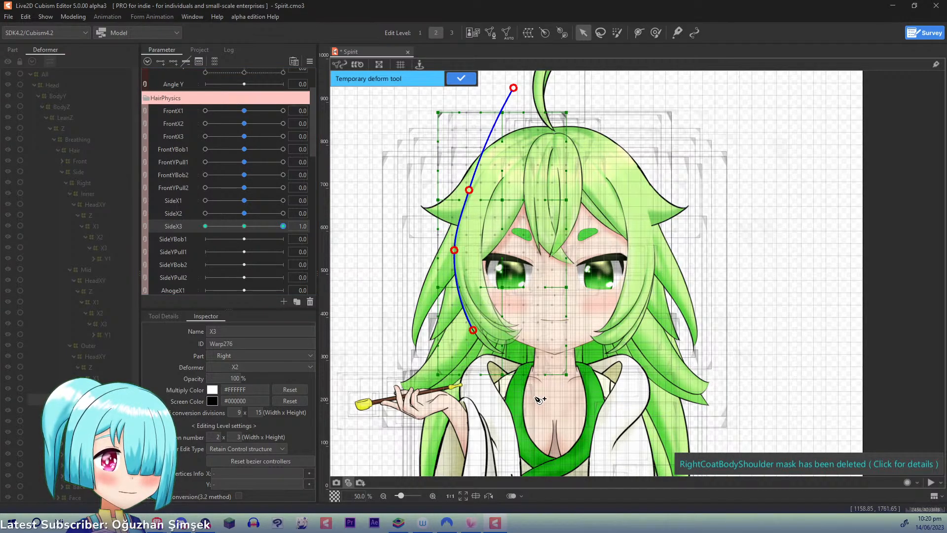
pyautogui.click(550, 380)
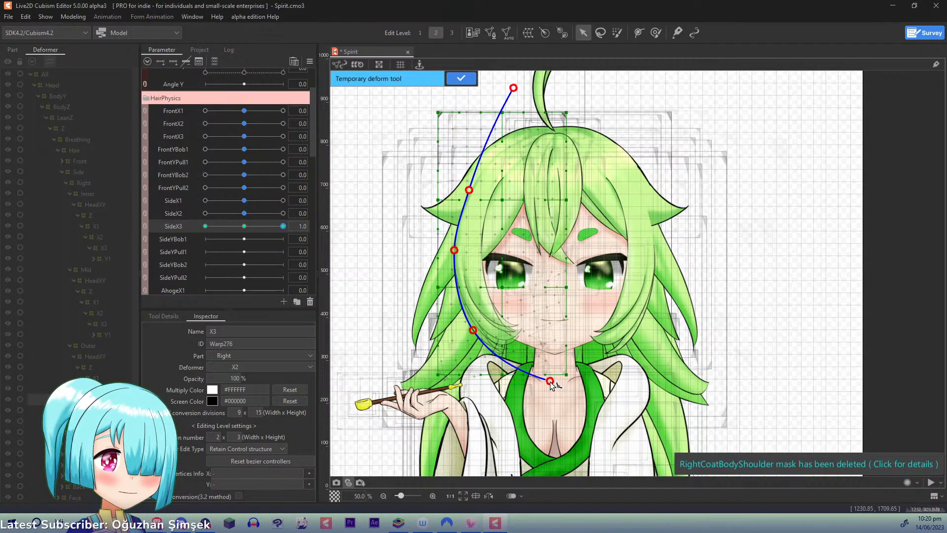
pyautogui.moveTo(553, 382); pyautogui.dragTo(557, 382)
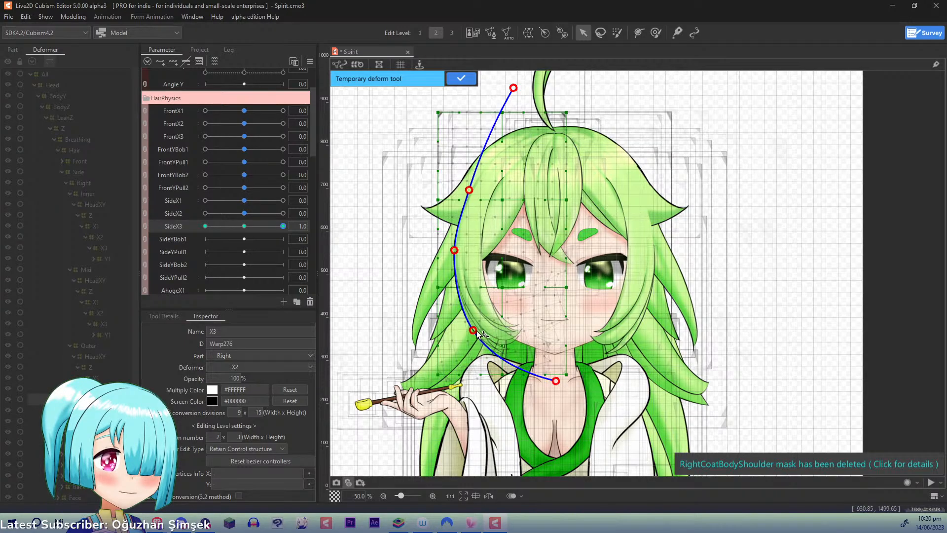
pyautogui.moveTo(476, 331); pyautogui.dragTo(480, 331)
pyautogui.click(245, 225)
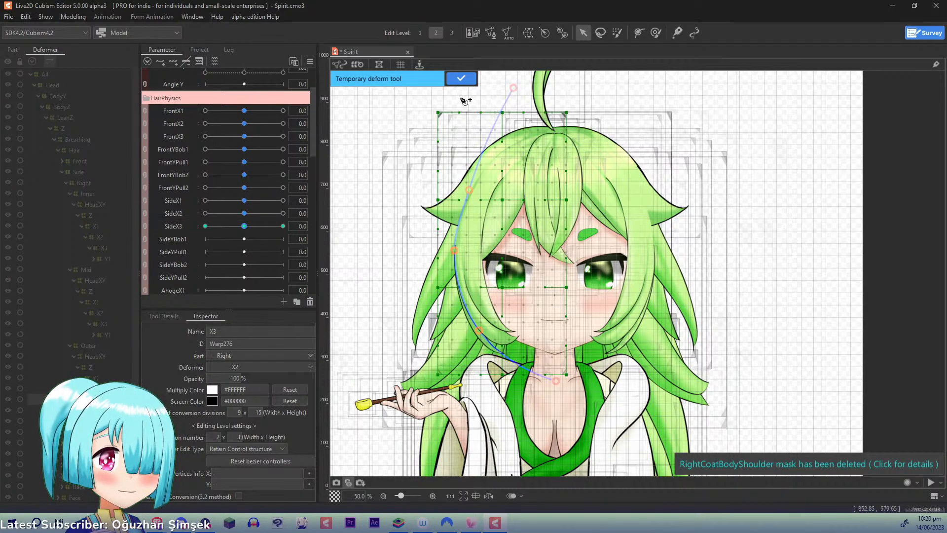
# - Try a temporary deform path on the Outer X3 deformer at SideX3 -1.0, recheck the 1.0 pose, and undo the X3 deformations
pyautogui.moveTo(245, 226); pyautogui.dragTo(121, 210)
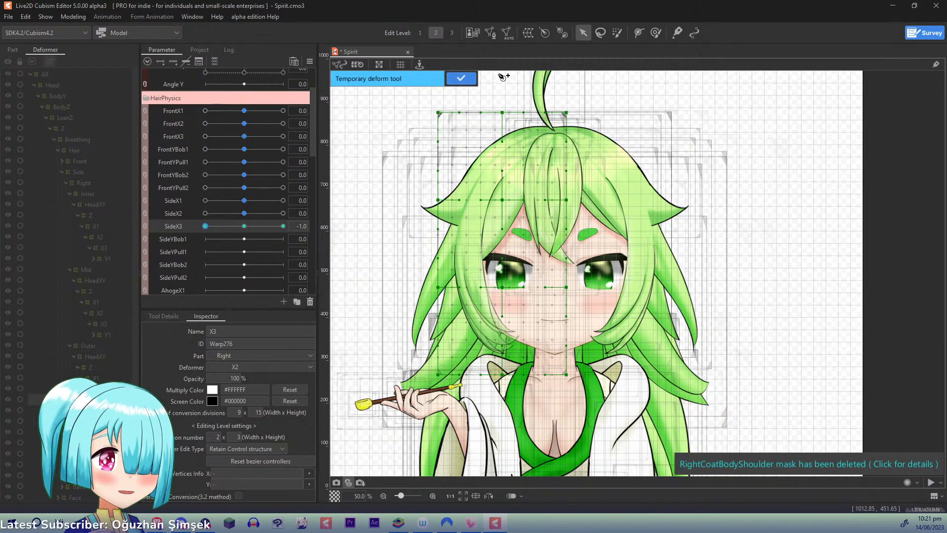
pyautogui.moveTo(546, 83); pyautogui.dragTo(494, 149)
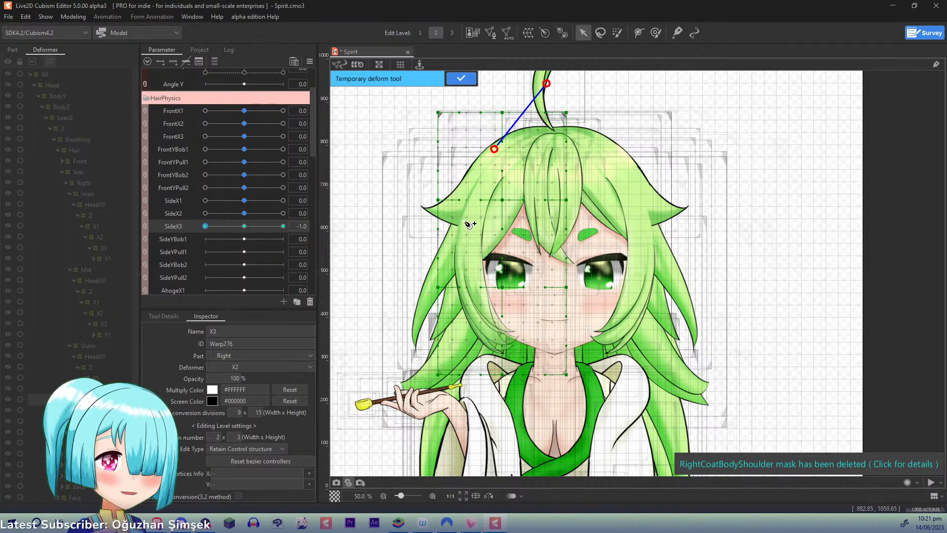
pyautogui.click(462, 80)
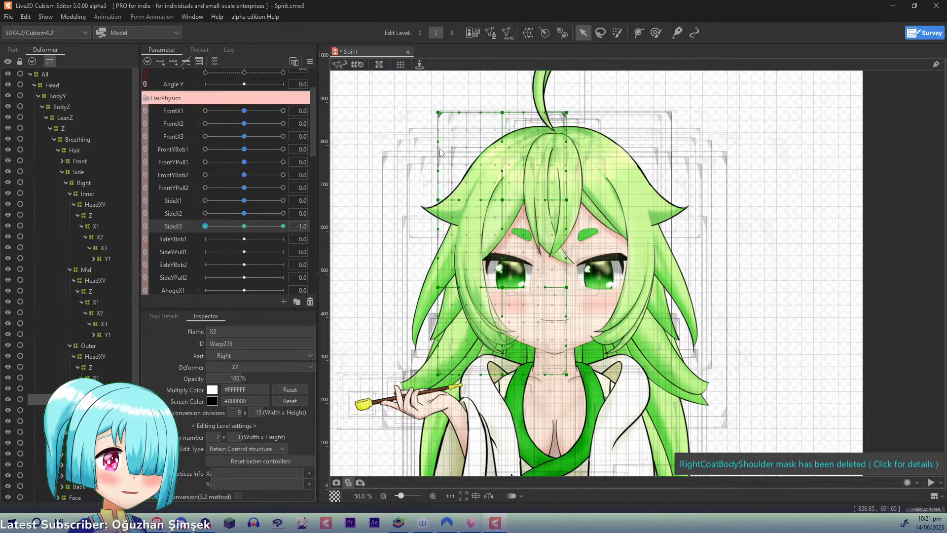
pyautogui.moveTo(208, 228); pyautogui.dragTo(338, 223)
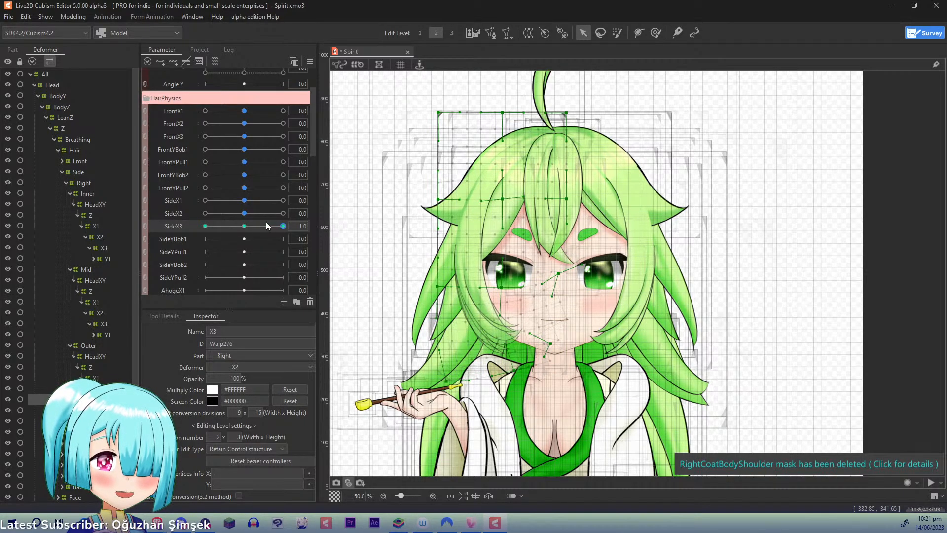
pyautogui.hotkey('ctrl', 'z')
pyautogui.hotkey('ctrl', 'z')
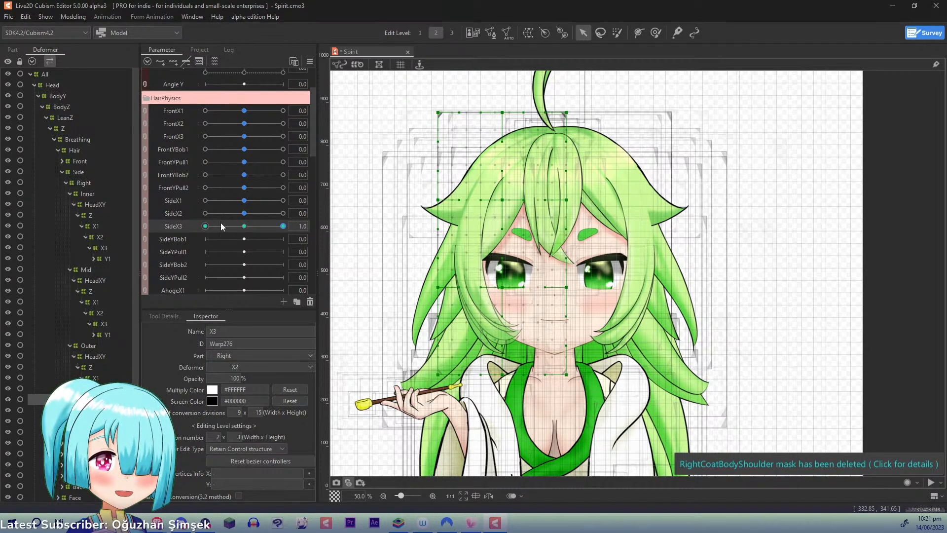
# - Bend the Outer X3 deformer's lower part toward the face with a six-point temporary deform path and apply it at SideX3 1.0
pyautogui.hotkey('ctrl', 'shift', 'p')
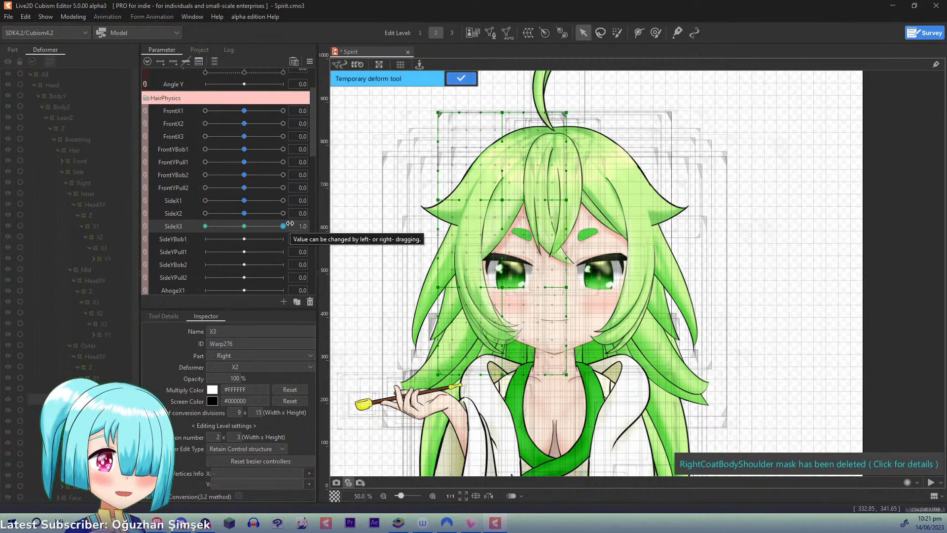
pyautogui.click(552, 79)
pyautogui.click(500, 142)
pyautogui.click(463, 214)
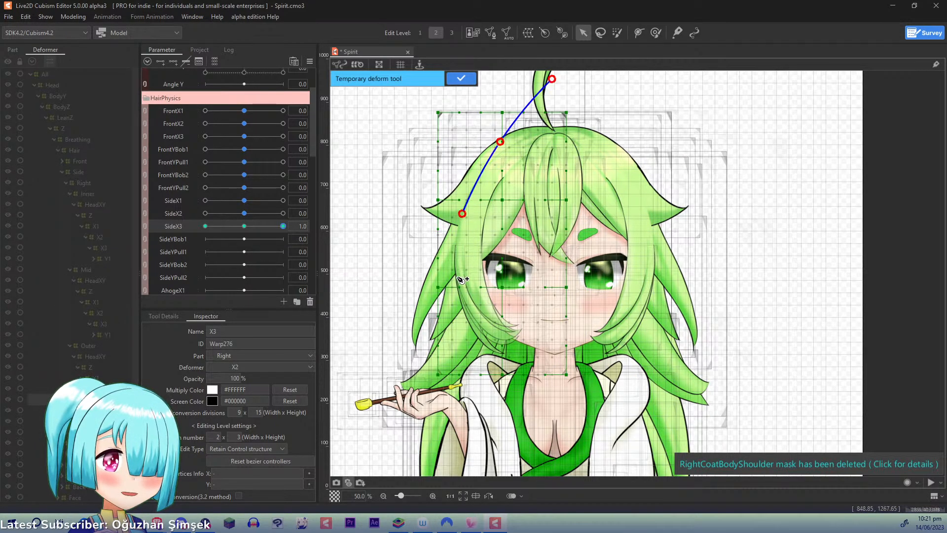
pyautogui.click(460, 284)
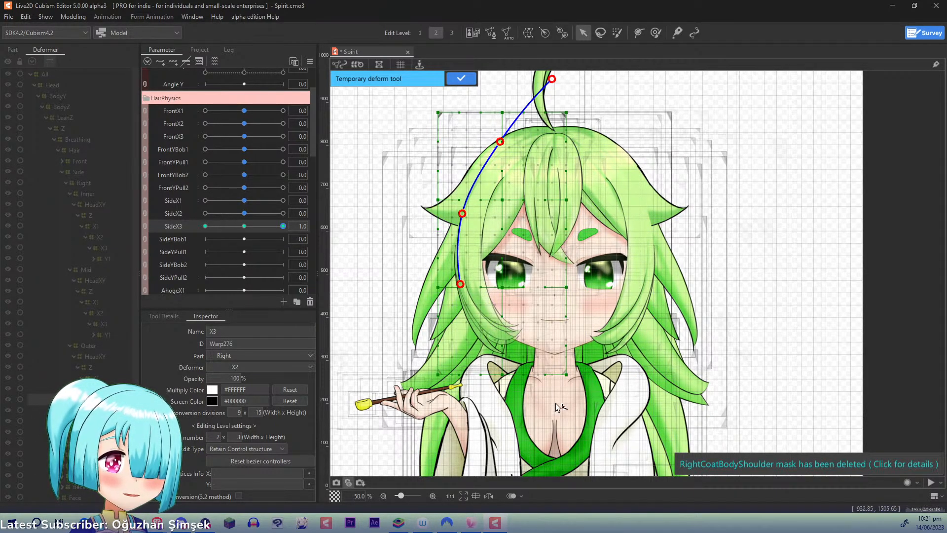
pyautogui.click(477, 331)
pyautogui.click(611, 454)
pyautogui.moveTo(611, 454); pyautogui.dragTo(640, 402)
pyautogui.moveTo(478, 330); pyautogui.dragTo(481, 331)
pyautogui.click(461, 78)
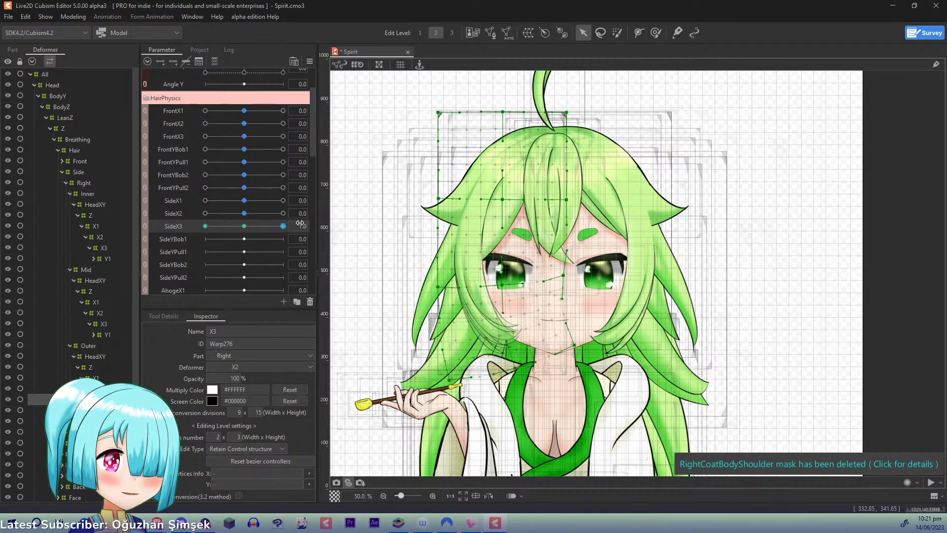
# - At SideX3 -1.0, swing the Outer X3 deformer's lower end outward with a five-point temporary deform path, apply it, and reset SideX3 to 0.0
pyautogui.moveTo(290, 222); pyautogui.dragTo(44, 213)
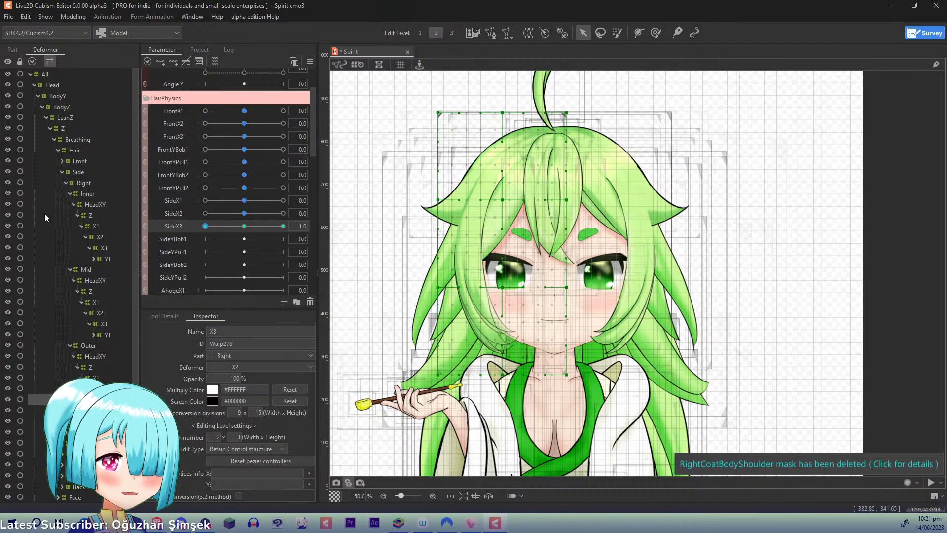
pyautogui.hotkey('ctrl', 't')
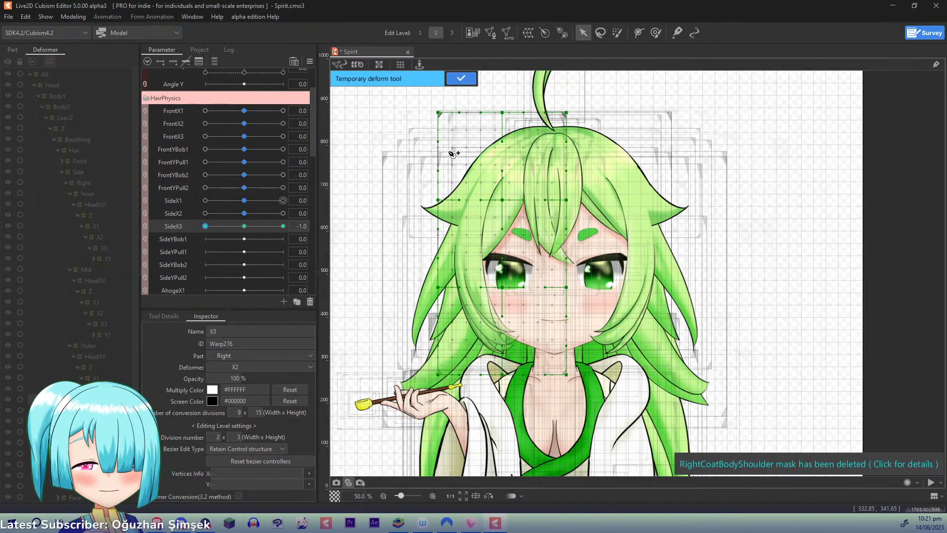
pyautogui.click(549, 79)
pyautogui.click(499, 152)
pyautogui.click(461, 219)
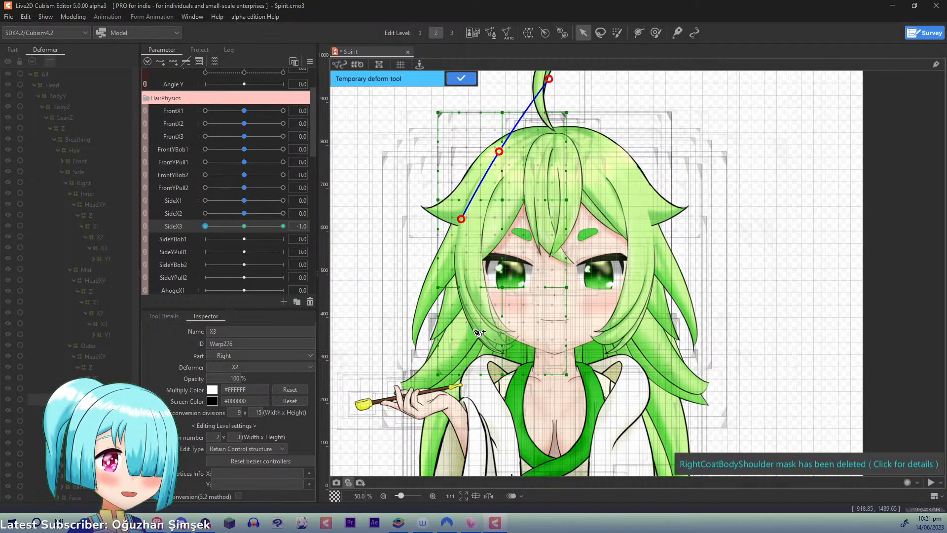
pyautogui.click(475, 329)
pyautogui.click(531, 446)
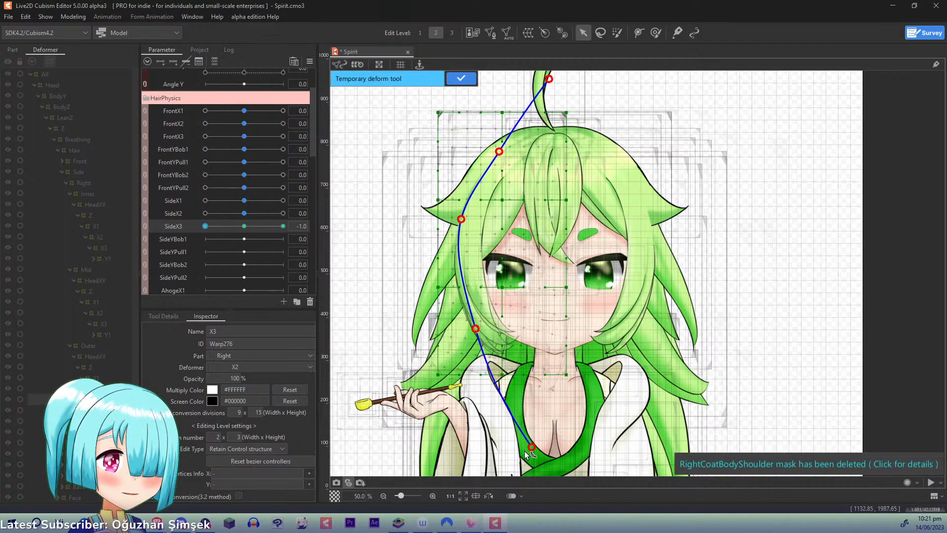
pyautogui.moveTo(525, 450); pyautogui.dragTo(507, 458)
pyautogui.moveTo(477, 331); pyautogui.dragTo(472, 327)
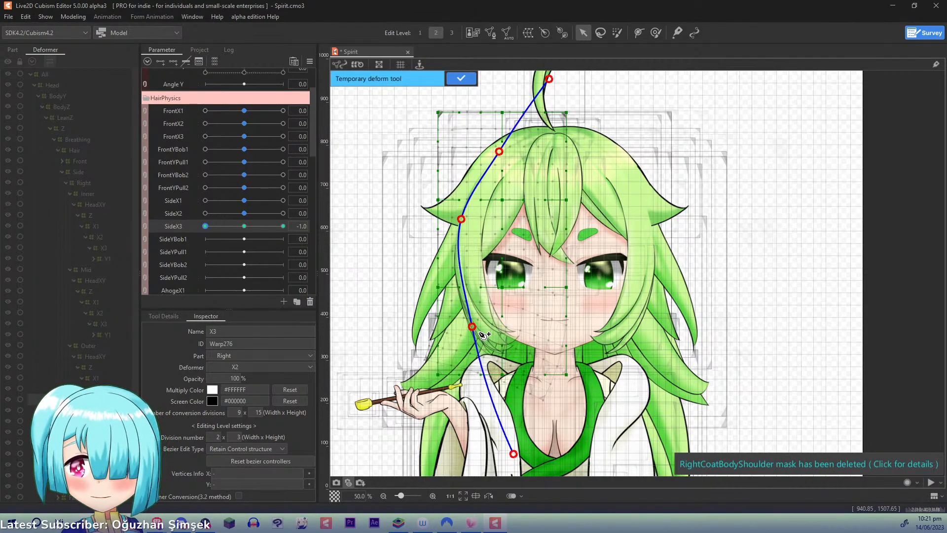
pyautogui.click(244, 226)
pyautogui.click(453, 79)
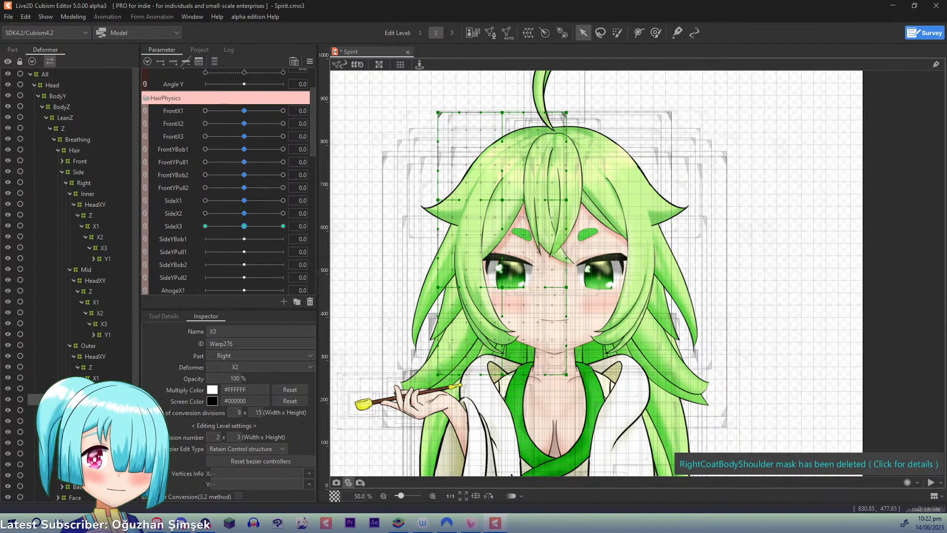
# - Expand the right side hair's Flick deformer branch and select its X1 deformer
pyautogui.click(88, 421)
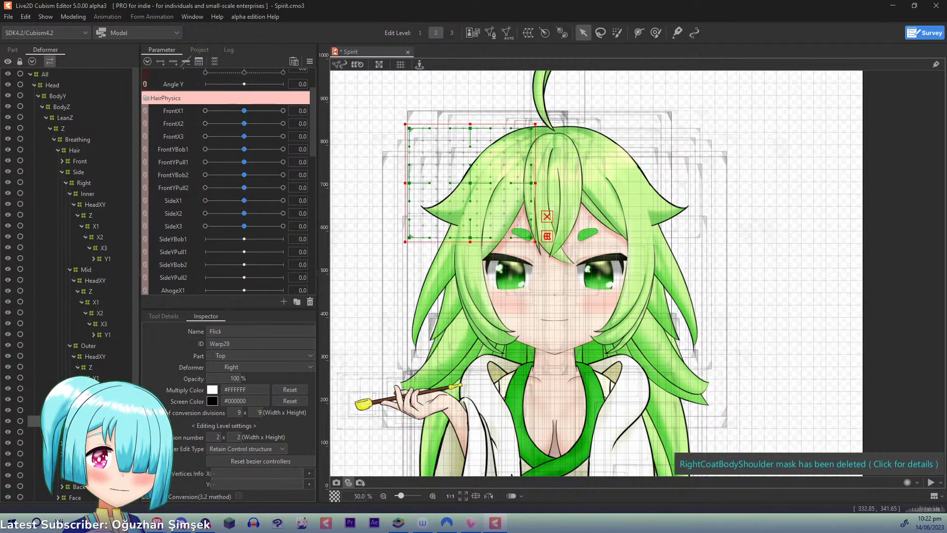
pyautogui.click(90, 443)
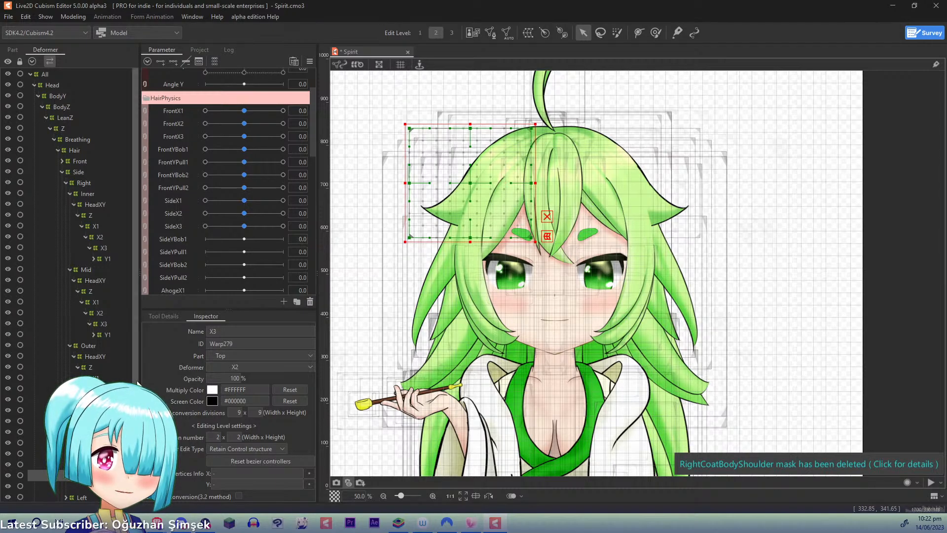
pyautogui.scroll(-2, 69, 212)
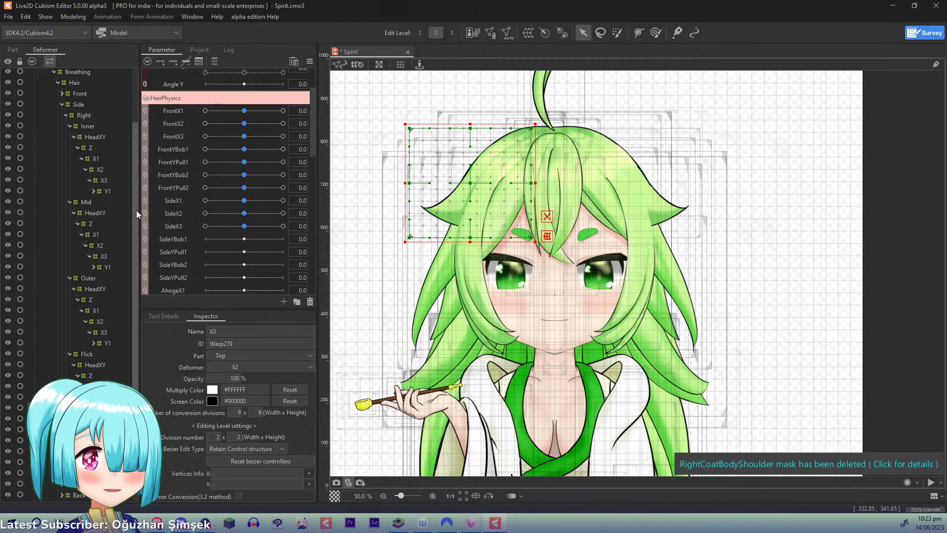
pyautogui.scroll(2, 137, 210)
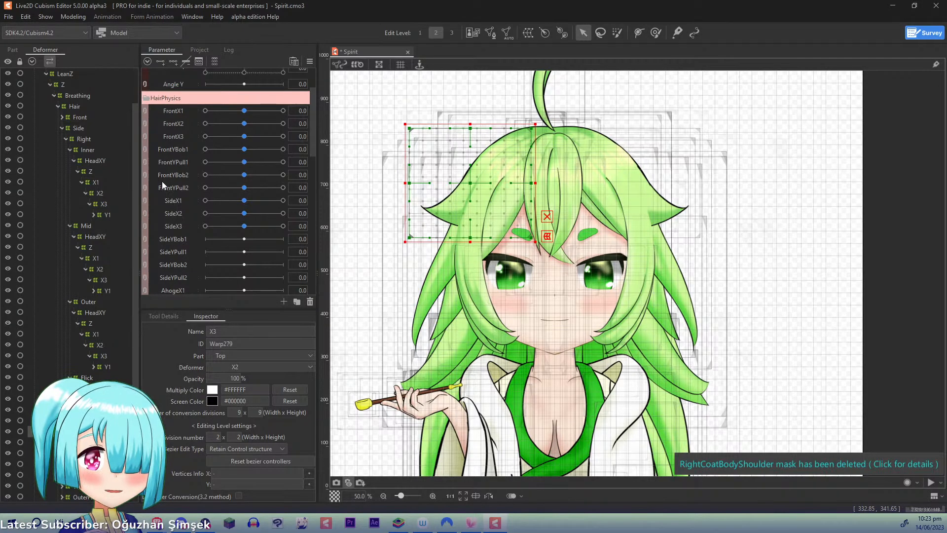
pyautogui.click(73, 16)
pyautogui.click(149, 221)
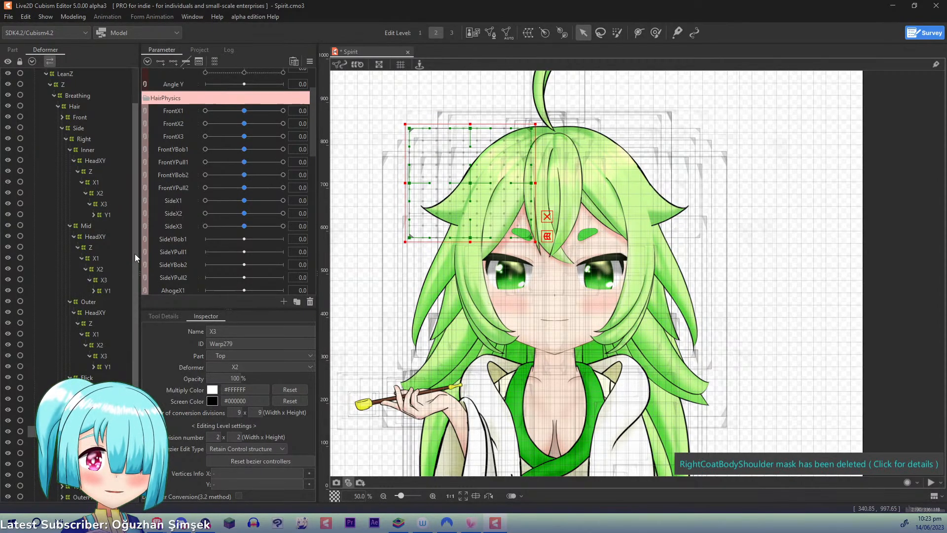
pyautogui.scroll(-2, 125, 346)
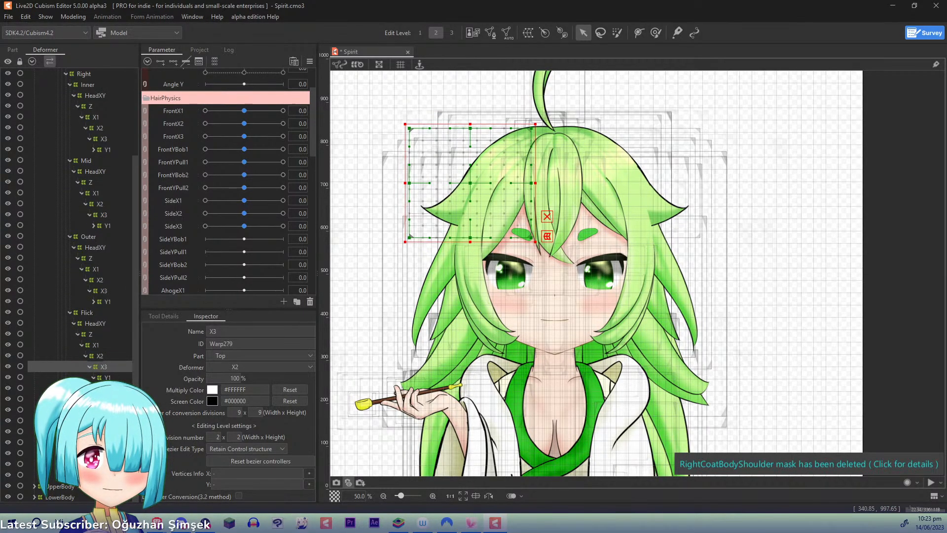
pyautogui.click(65, 410)
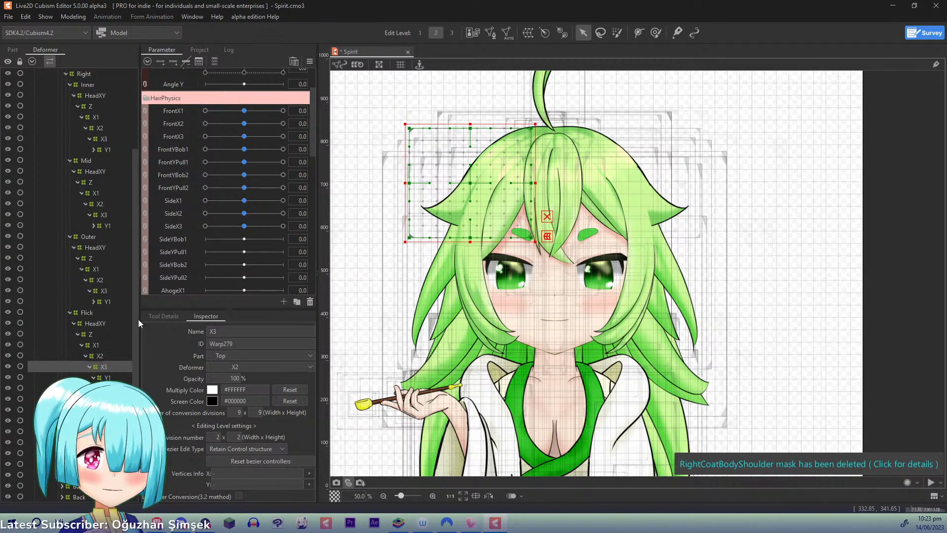
pyautogui.moveTo(135, 305); pyautogui.dragTo(134, 327)
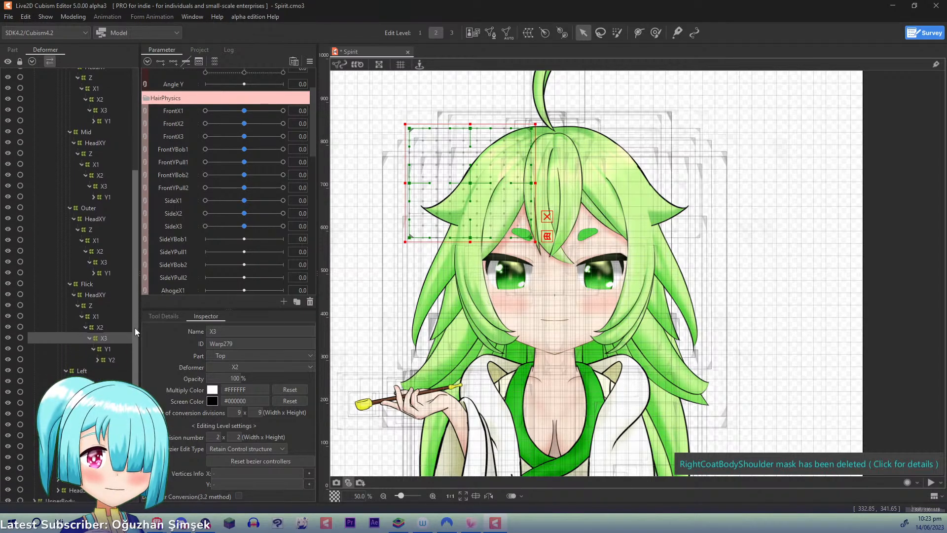
pyautogui.click(102, 316)
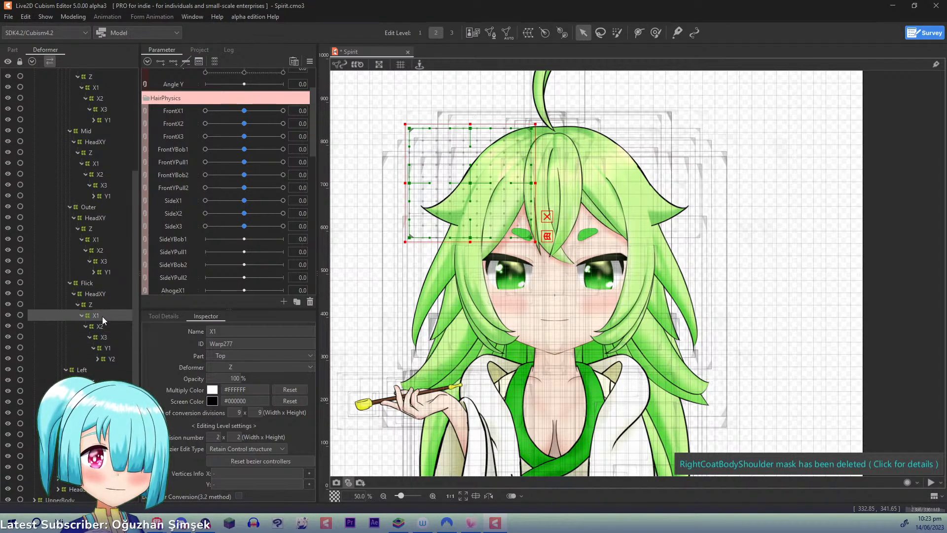
# - At SideX1 1.0, pull the Flick X1 deformer's outer middle point and lower outer corner inward toward the face
pyautogui.click(176, 200)
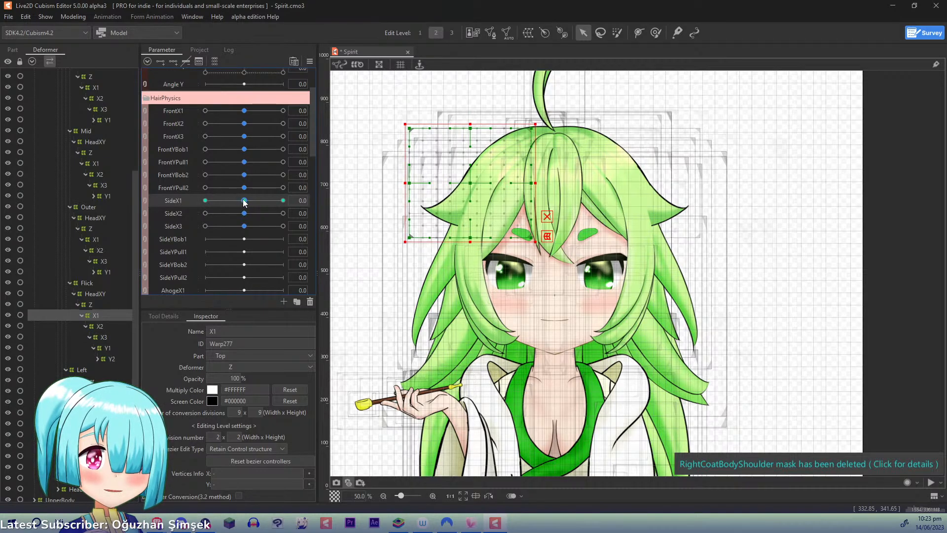
pyautogui.moveTo(245, 200); pyautogui.dragTo(331, 207)
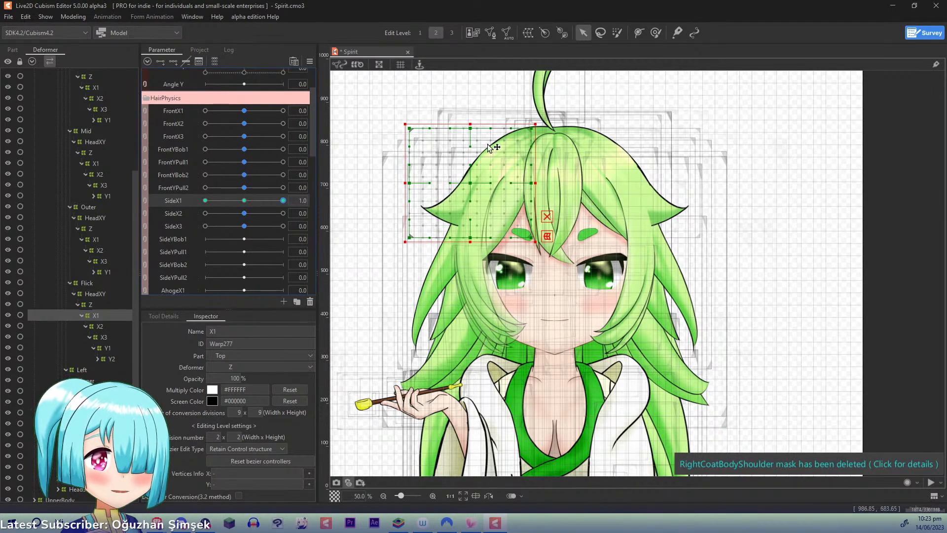
pyautogui.click(459, 192)
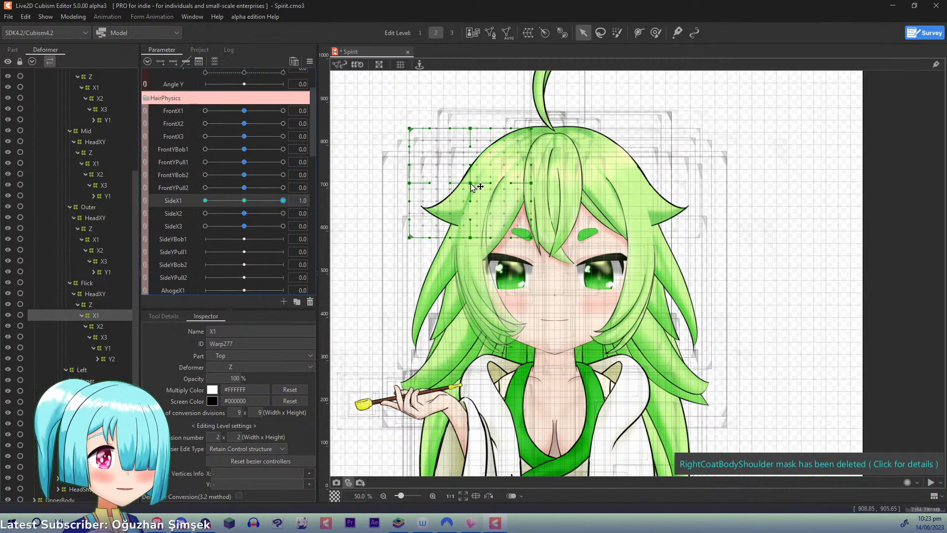
pyautogui.moveTo(470, 183); pyautogui.dragTo(474, 183)
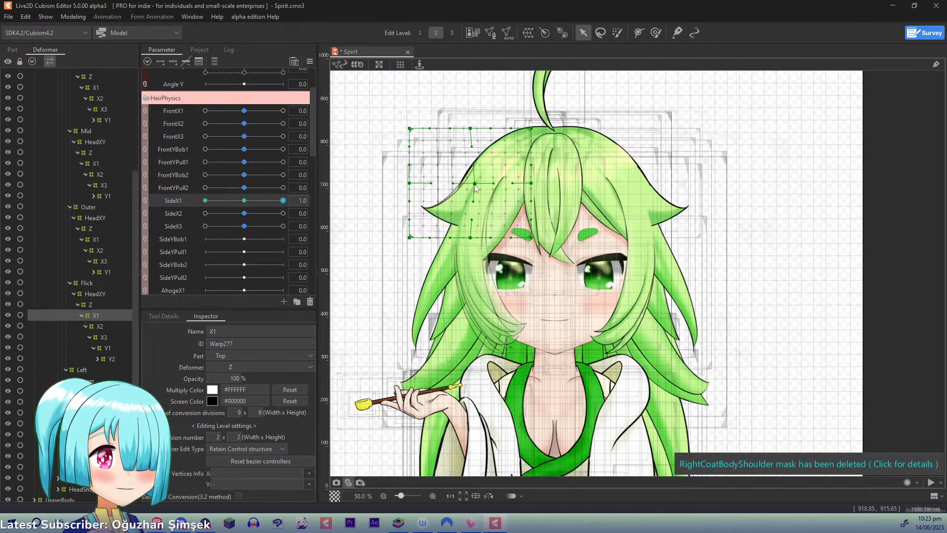
pyautogui.hotkey('ctrl', 'z')
pyautogui.moveTo(409, 238); pyautogui.dragTo(426, 240)
pyautogui.moveTo(409, 183); pyautogui.dragTo(469, 183)
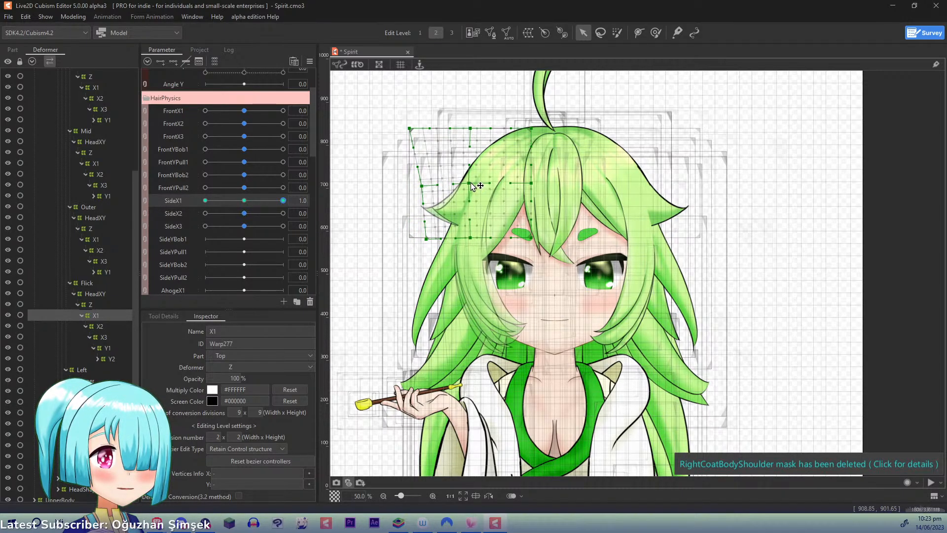
pyautogui.moveTo(427, 238); pyautogui.dragTo(431, 240)
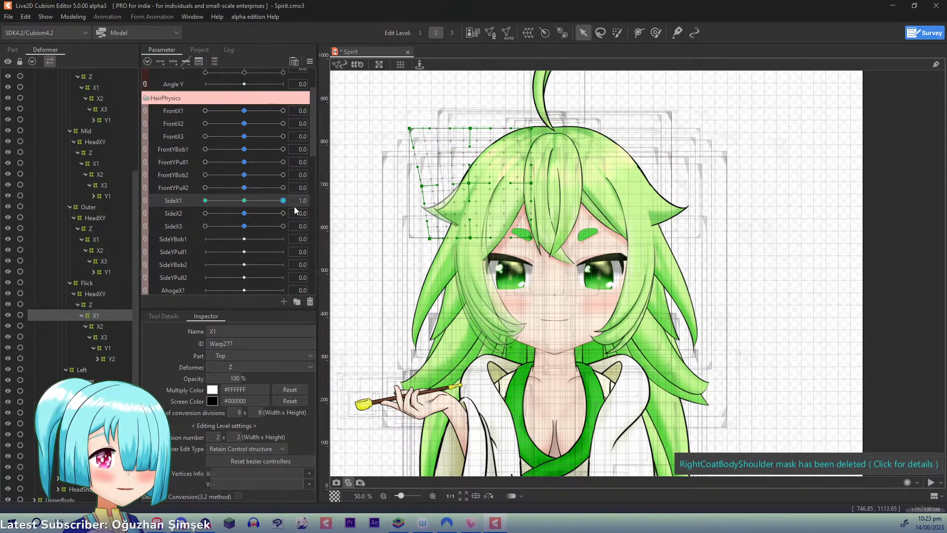
# - At SideX1 -1.0, pull the Flick X1 deformer's outer middle inward, raise its lower outer corner, shift the lower middle outward, and reset SideX1 to 0.0
pyautogui.moveTo(282, 201); pyautogui.dragTo(168, 188)
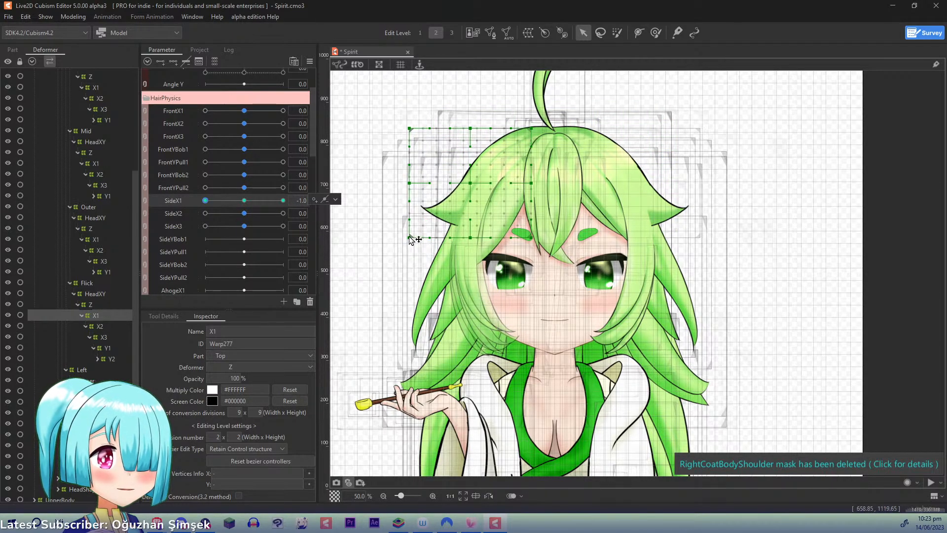
pyautogui.moveTo(410, 183); pyautogui.dragTo(419, 187)
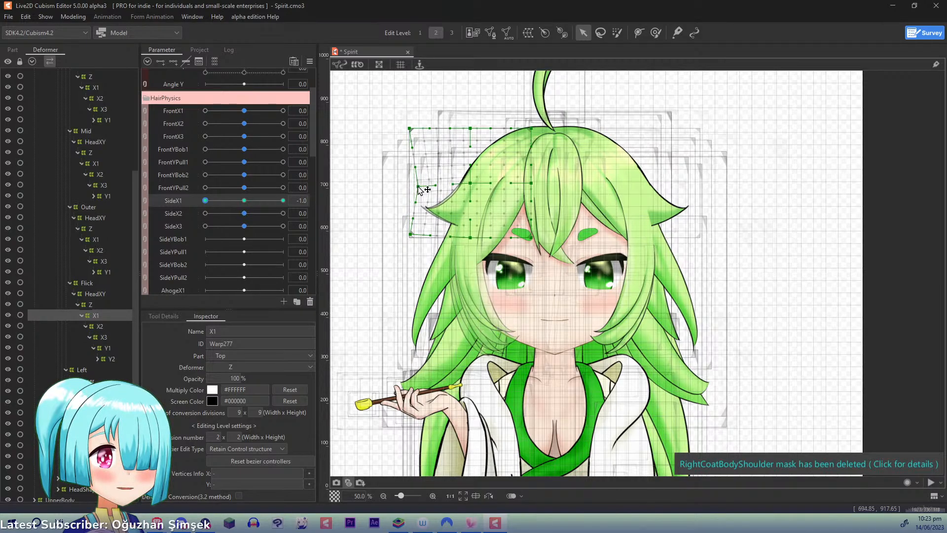
pyautogui.moveTo(411, 235); pyautogui.dragTo(411, 232)
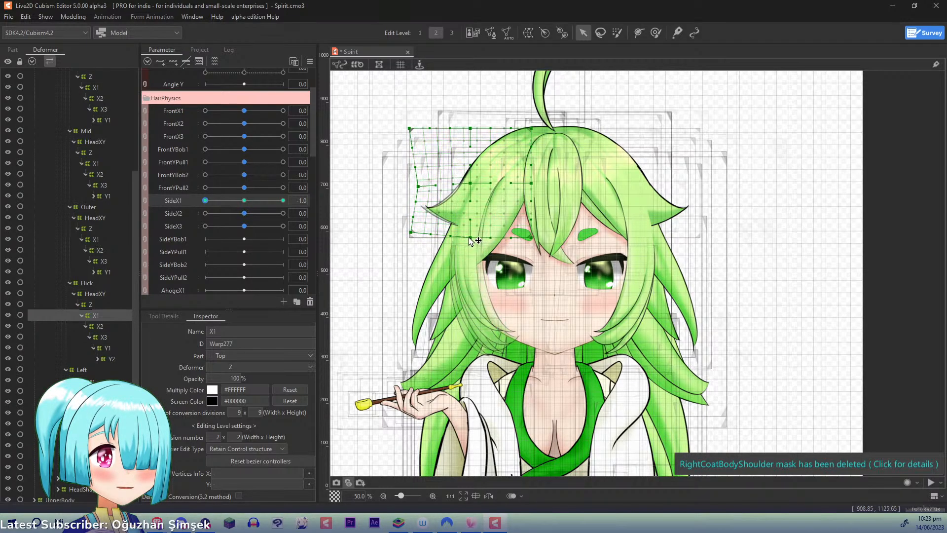
pyautogui.moveTo(469, 238); pyautogui.dragTo(463, 237)
pyautogui.moveTo(470, 183); pyautogui.dragTo(469, 183)
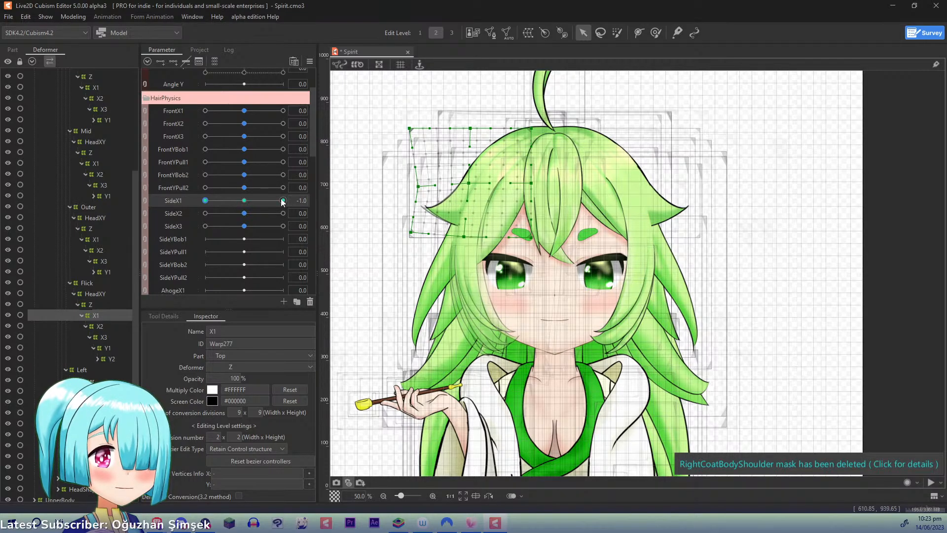
pyautogui.moveTo(280, 200); pyautogui.dragTo(178, 183)
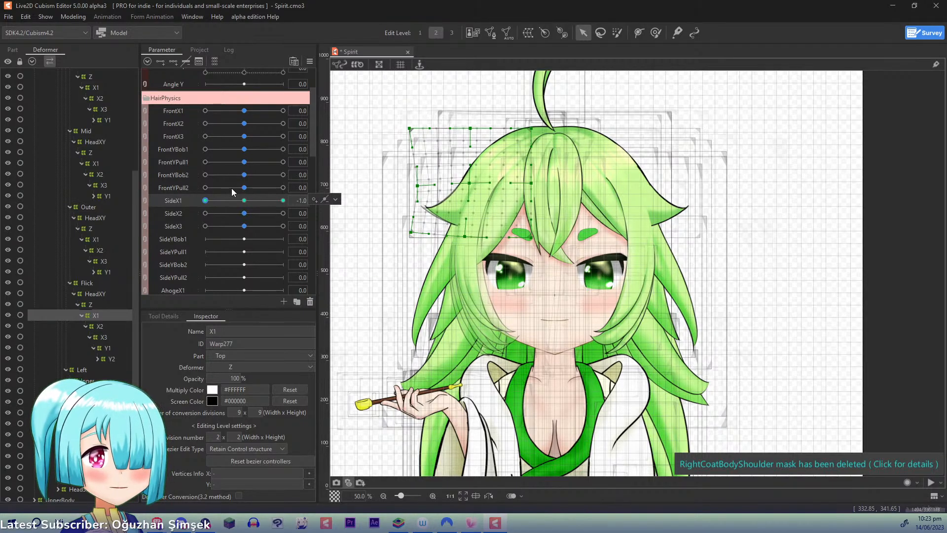
pyautogui.click(244, 200)
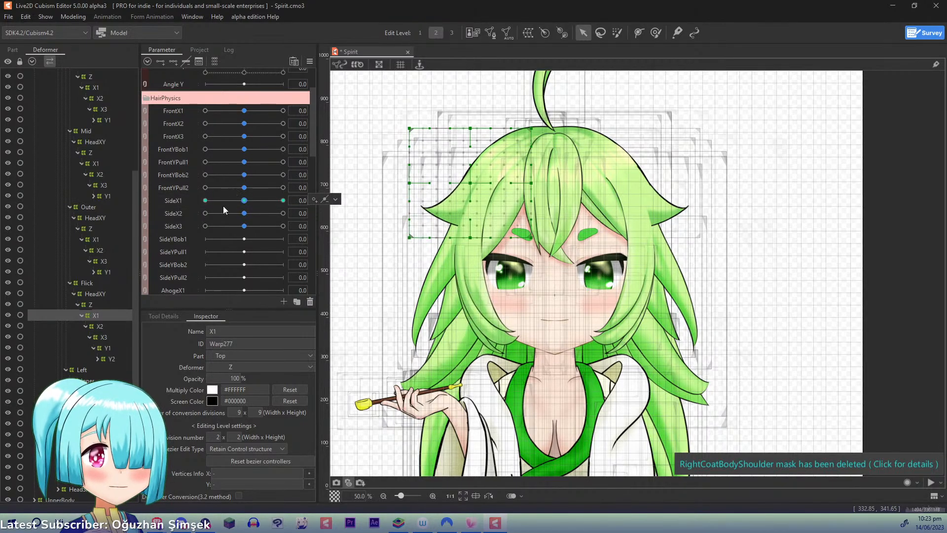
# - Select the Y1 deformers keyed to FrontYBob1 and synthesize all four corners of FrontYBob1 and FrontYPull1, referencing the default value
pyautogui.click(106, 348)
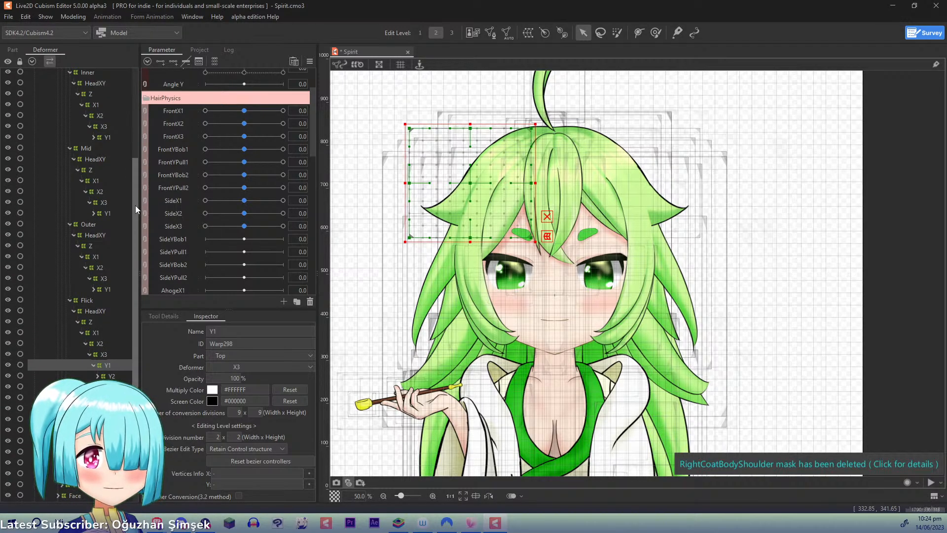
pyautogui.scroll(1, 136, 209)
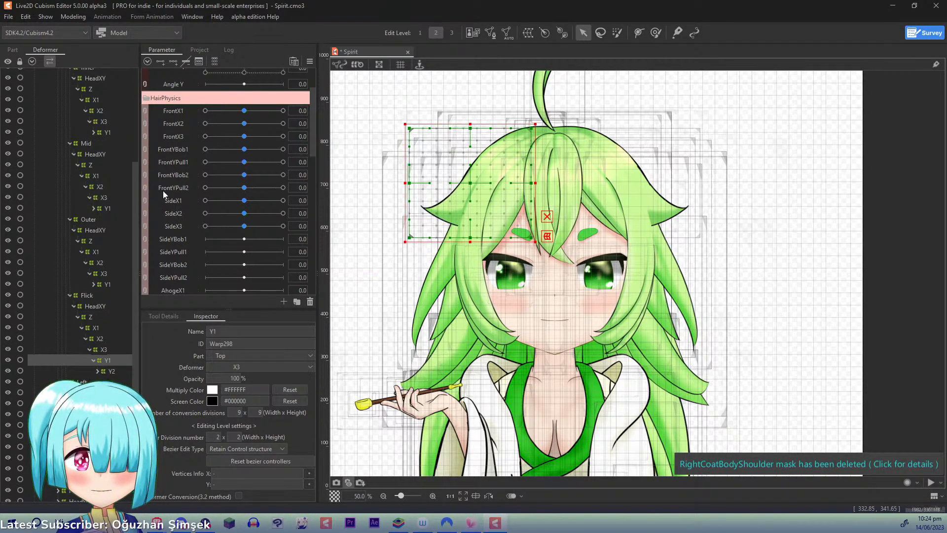
pyautogui.click(244, 149)
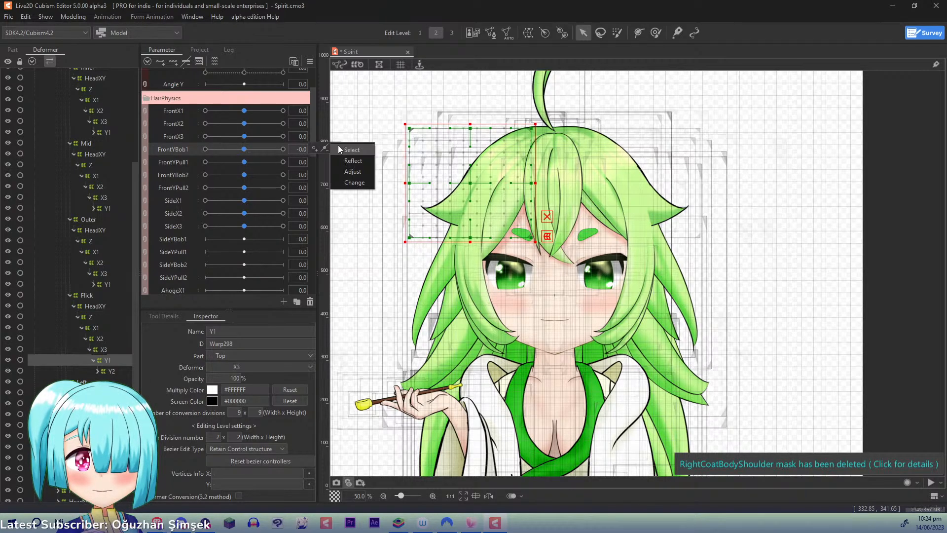
pyautogui.click(339, 146)
pyautogui.click(309, 61)
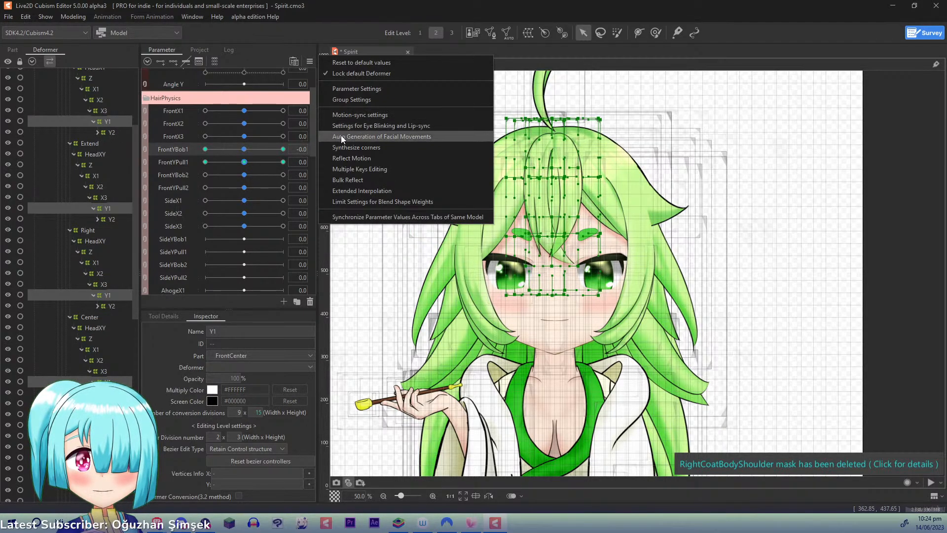
pyautogui.click(345, 147)
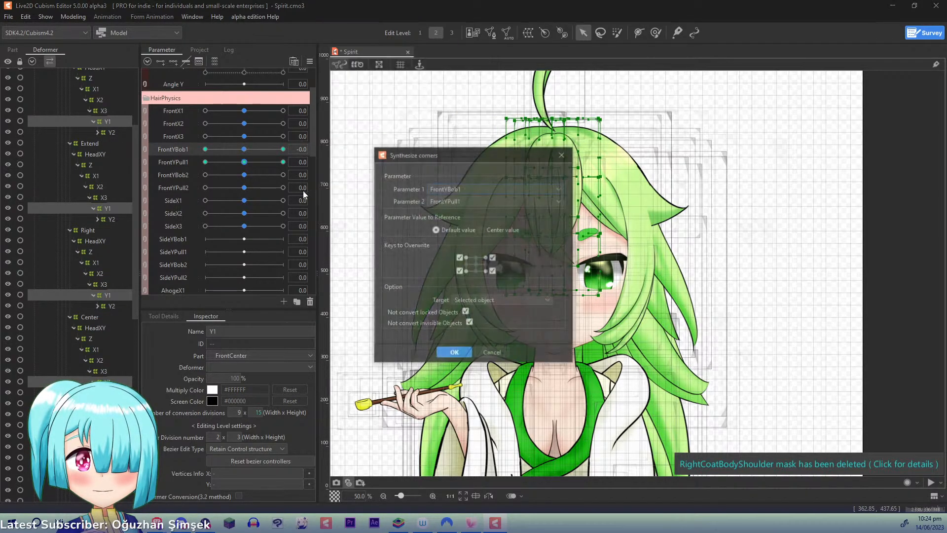
pyautogui.click(444, 353)
# - Preview the hair's movement in the Physics/Scene Blending Settings and return to the model
pyautogui.click(69, 18)
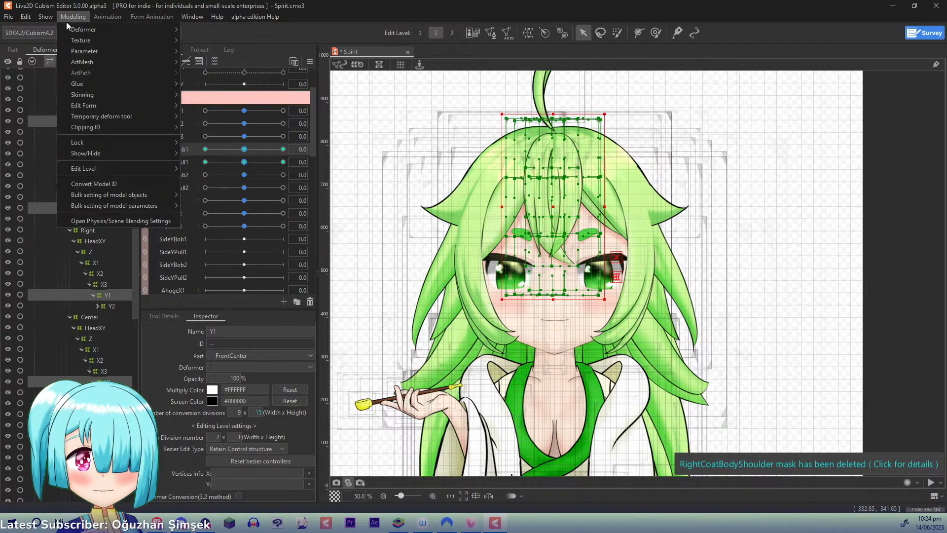
pyautogui.click(162, 221)
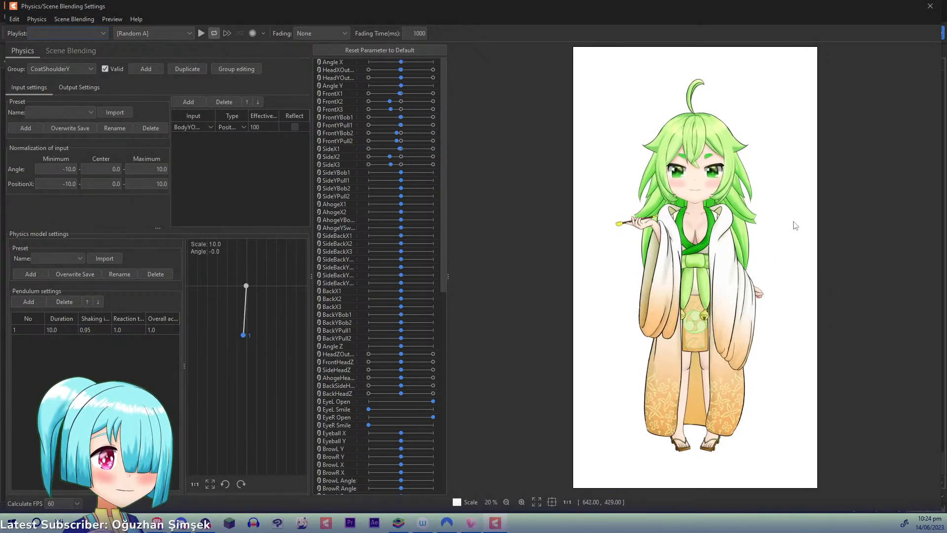
pyautogui.click(930, 6)
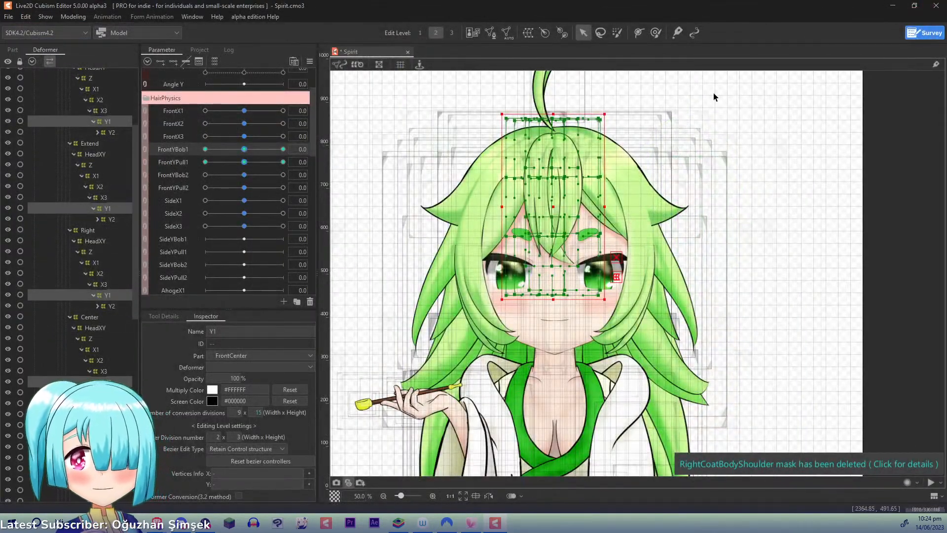
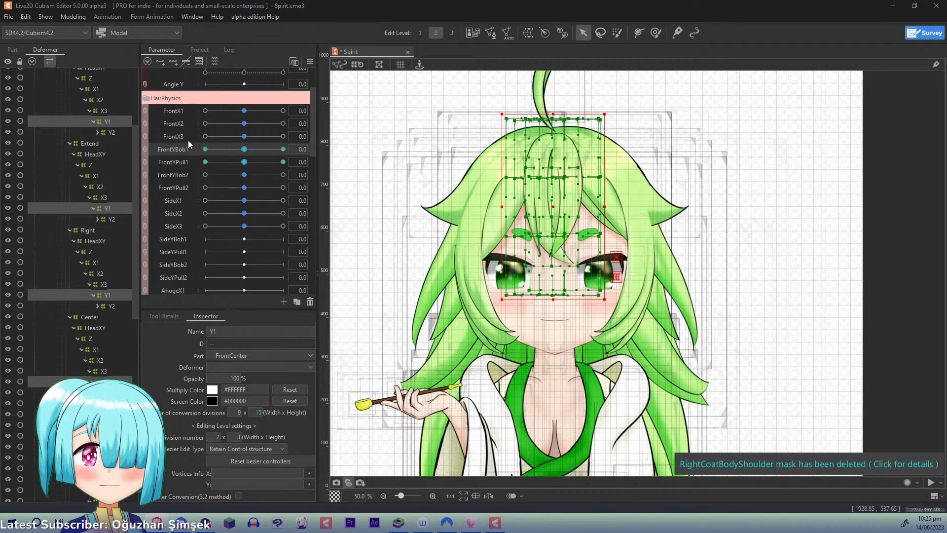
# - Select the Y1 deformers of the right side hair's Inner, Mid and Outer groups and set their Bezier division number to 2 x 2
pyautogui.moveTo(139, 146); pyautogui.dragTo(138, 267)
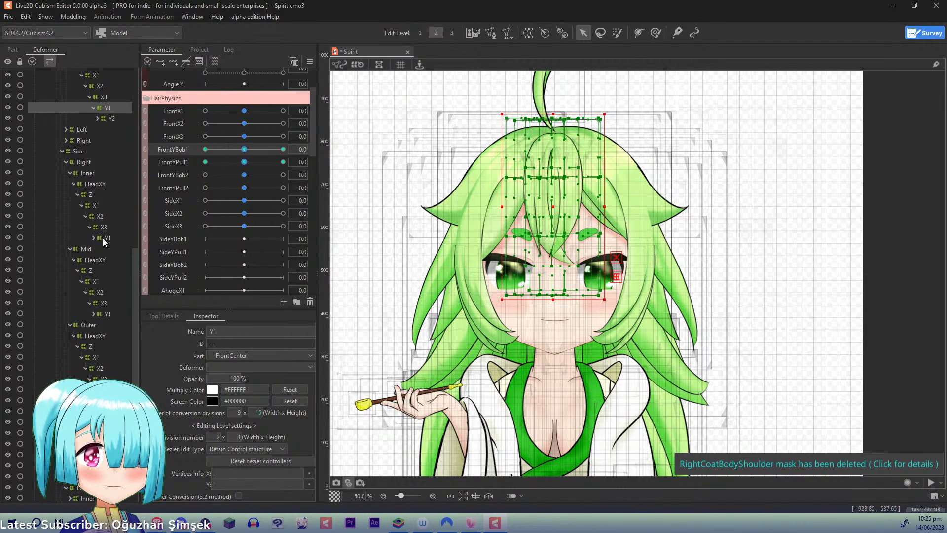
pyautogui.click(102, 238)
pyautogui.click(175, 239)
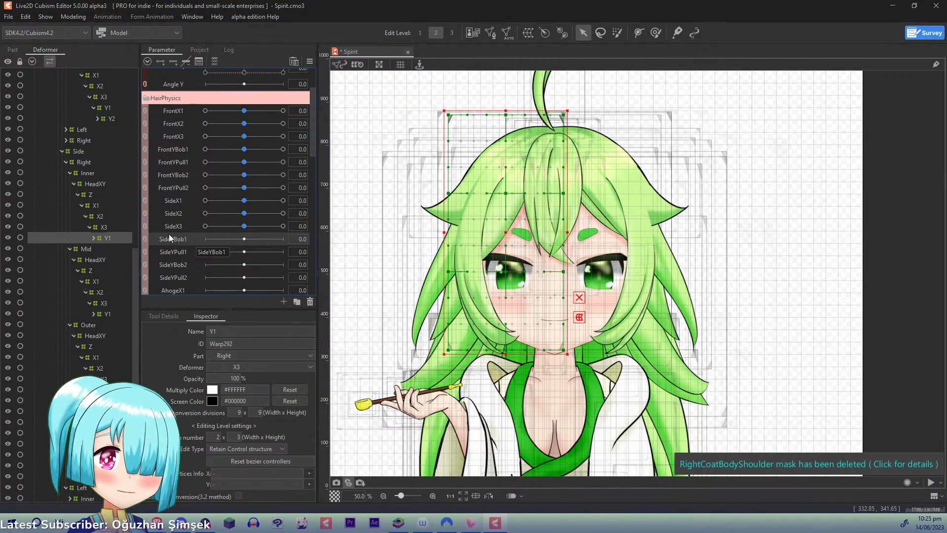
pyautogui.scroll(-3, 99, 258)
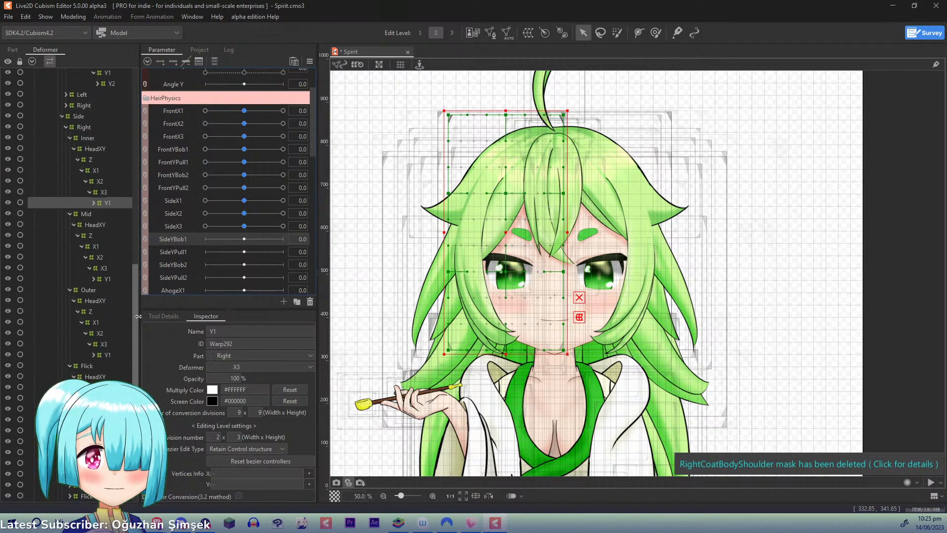
pyautogui.keyDown('ctrl'); pyautogui.click(105, 239); pyautogui.keyUp('ctrl')
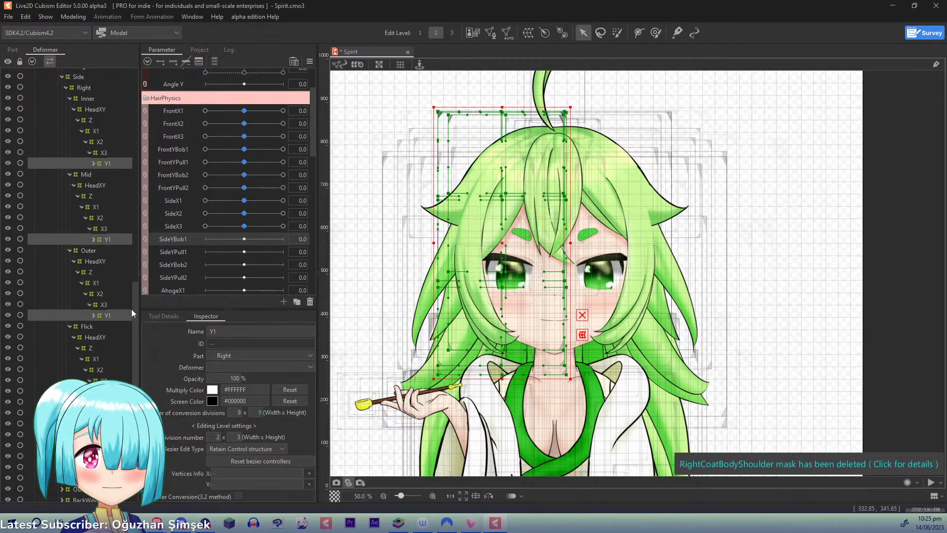
pyautogui.keyDown('ctrl'); pyautogui.click(108, 315); pyautogui.keyUp('ctrl')
pyautogui.write('2')
pyautogui.press('Return')
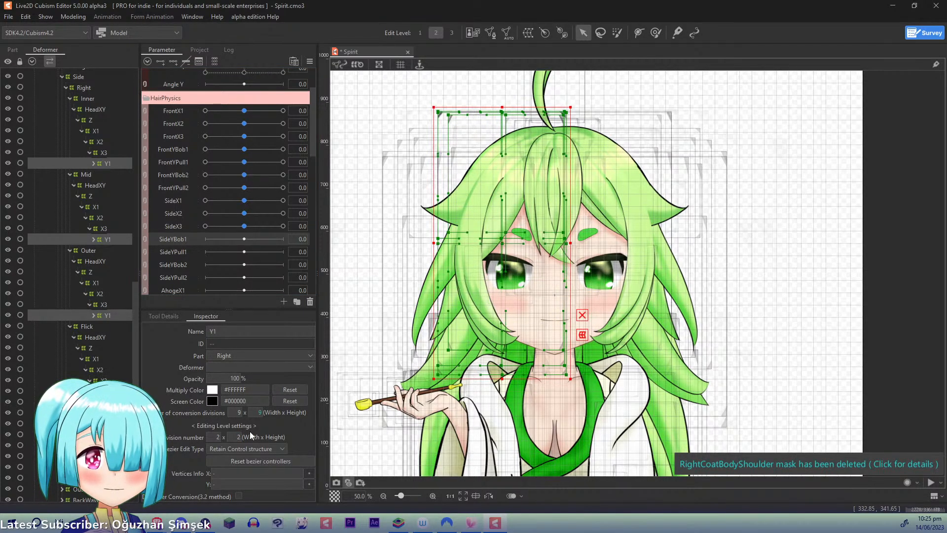
# - Key the Inner Y1 deformer to SideYBob1 with three points and, at 1.0, raise its outer middle and centre points
pyautogui.click(108, 162)
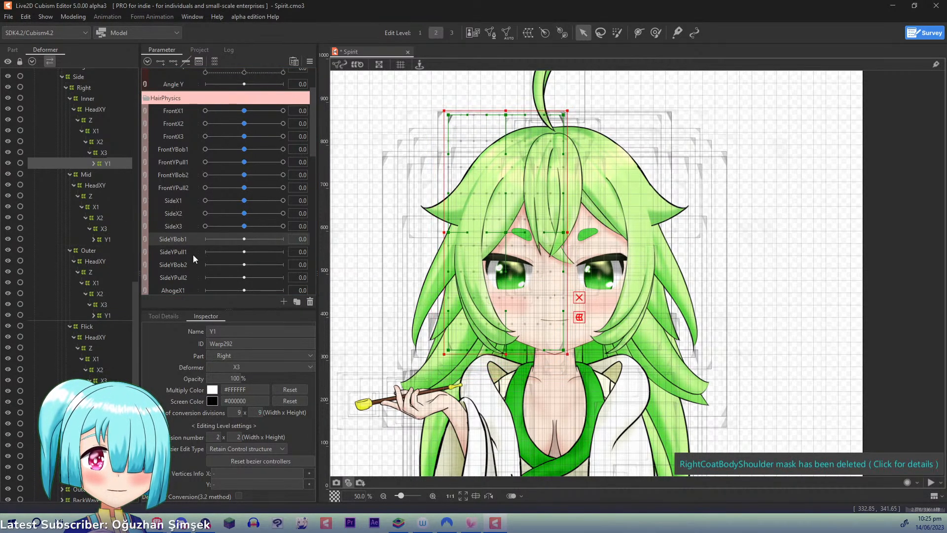
pyautogui.click(283, 239)
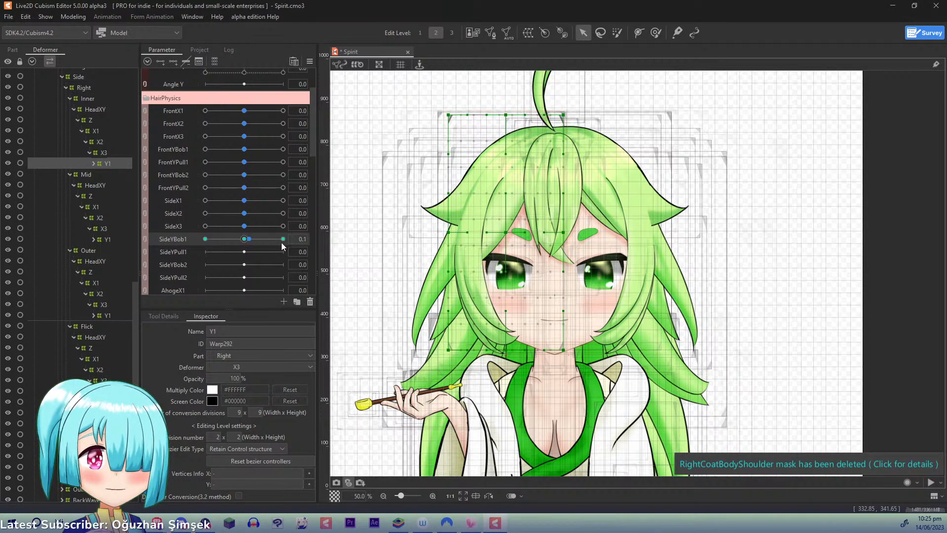
pyautogui.click(448, 115)
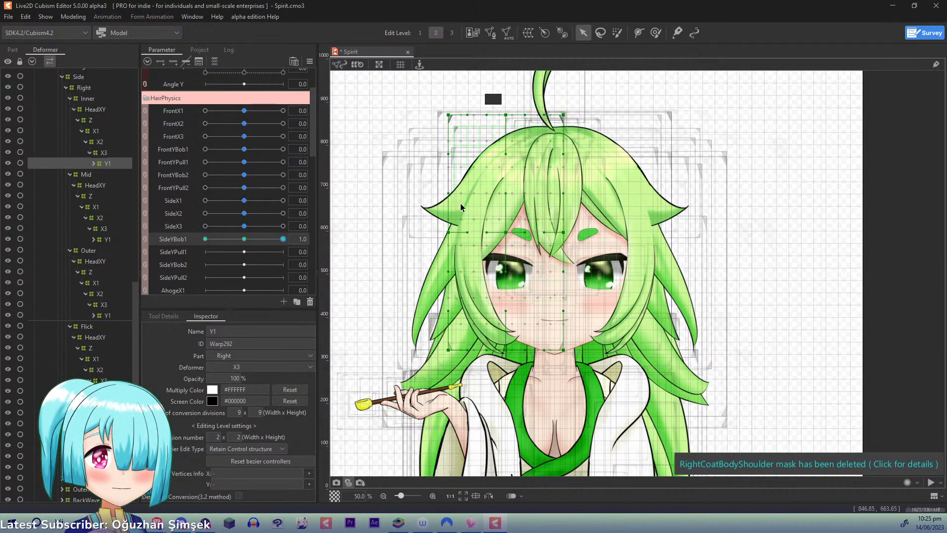
pyautogui.moveTo(449, 233); pyautogui.dragTo(450, 221)
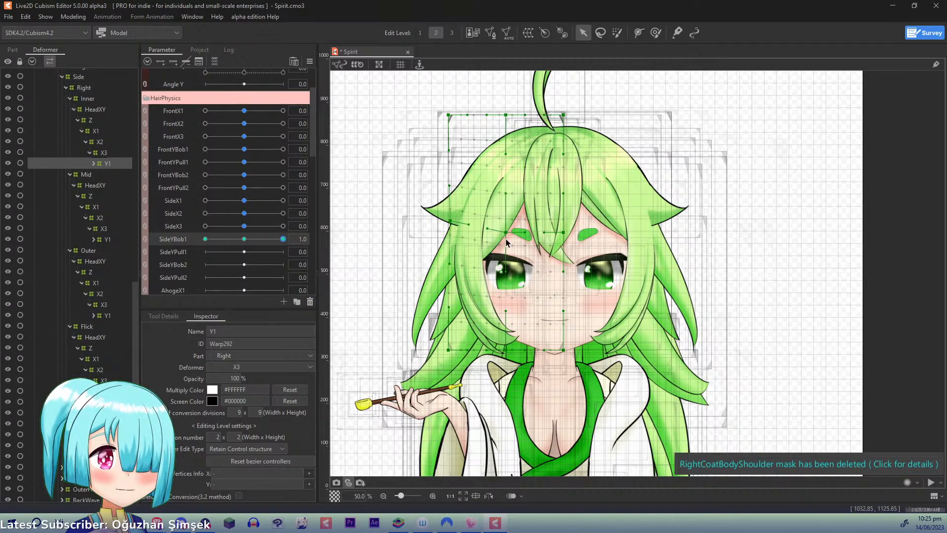
pyautogui.moveTo(506, 231); pyautogui.dragTo(509, 222)
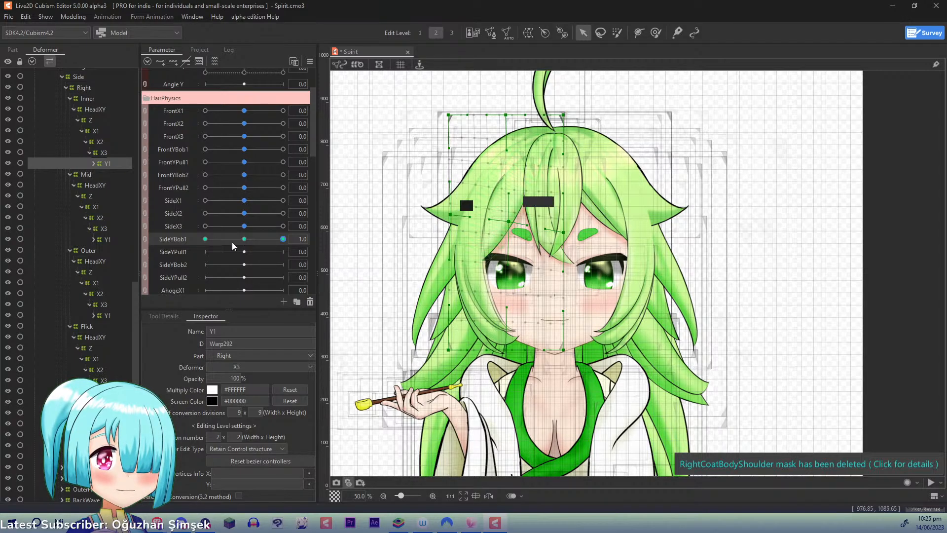
# - At SideYBob1 -1.0, lower the Inner Y1 deformer's outer middle and centre points and shift its upper middle point slightly outward
pyautogui.moveTo(283, 239); pyautogui.dragTo(236, 239)
pyautogui.moveTo(168, 247); pyautogui.dragTo(167, 248)
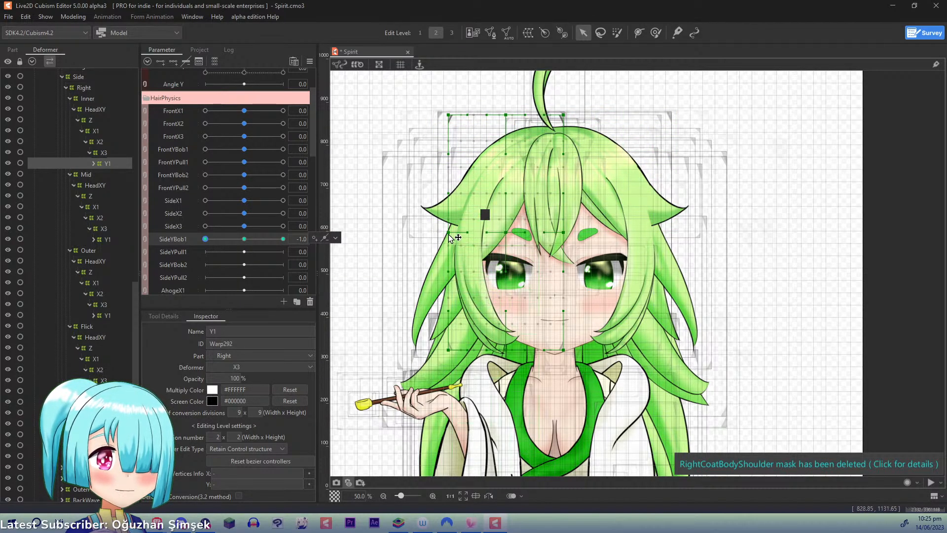
pyautogui.moveTo(448, 232); pyautogui.dragTo(446, 243)
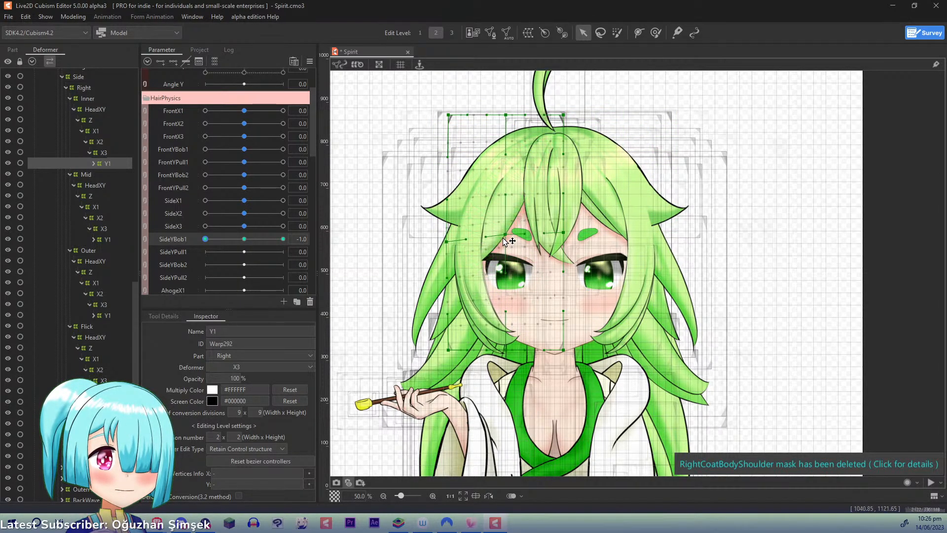
pyautogui.moveTo(505, 232); pyautogui.dragTo(505, 239)
pyautogui.hotkey('ctrl', 'z')
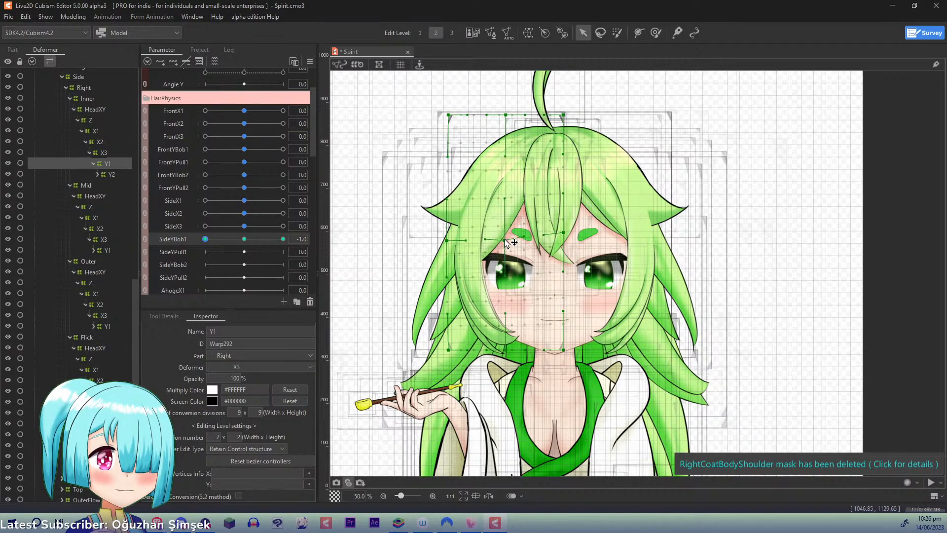
pyautogui.moveTo(506, 115); pyautogui.dragTo(503, 116)
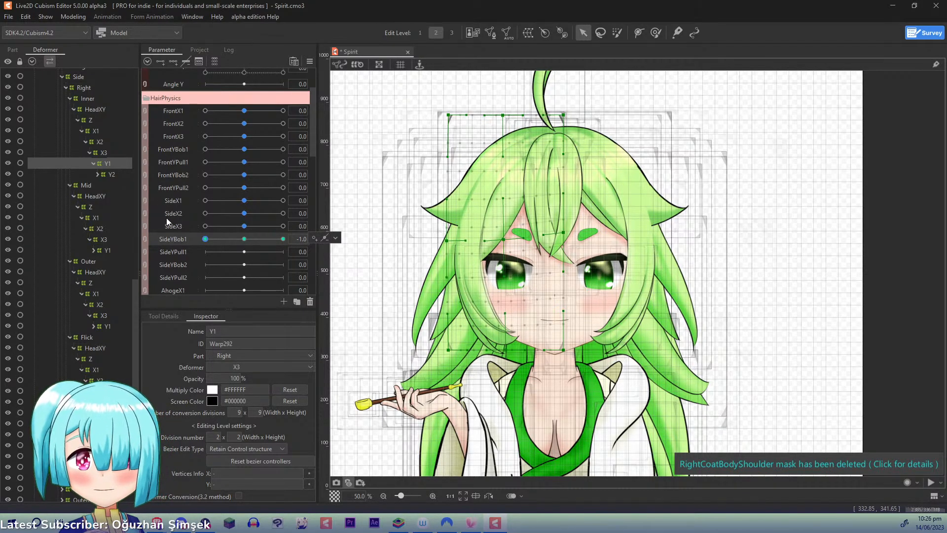
# - Key the Inner Y1 deformer to SideYPull1 with three points and, at 1.0, pull its outer middle point inward and up
pyautogui.click(173, 238)
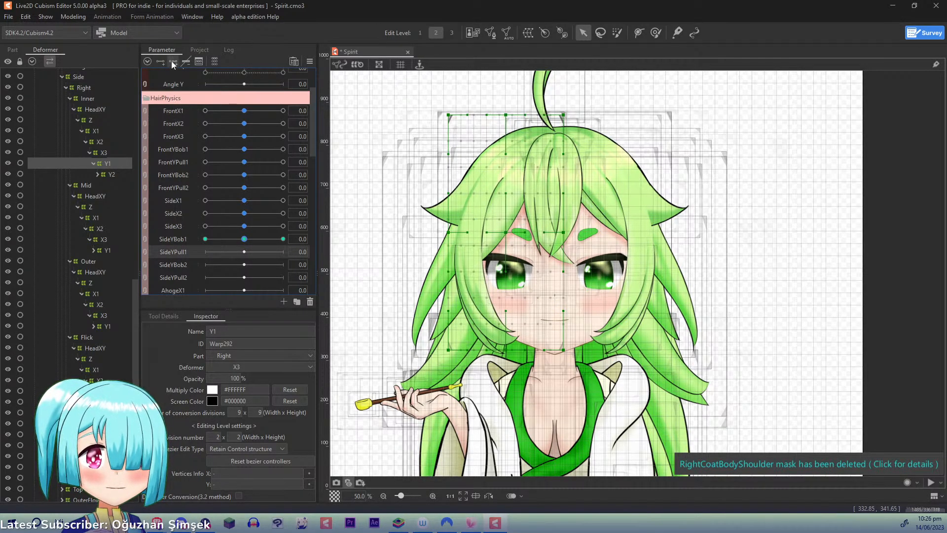
pyautogui.moveTo(245, 254); pyautogui.dragTo(291, 255)
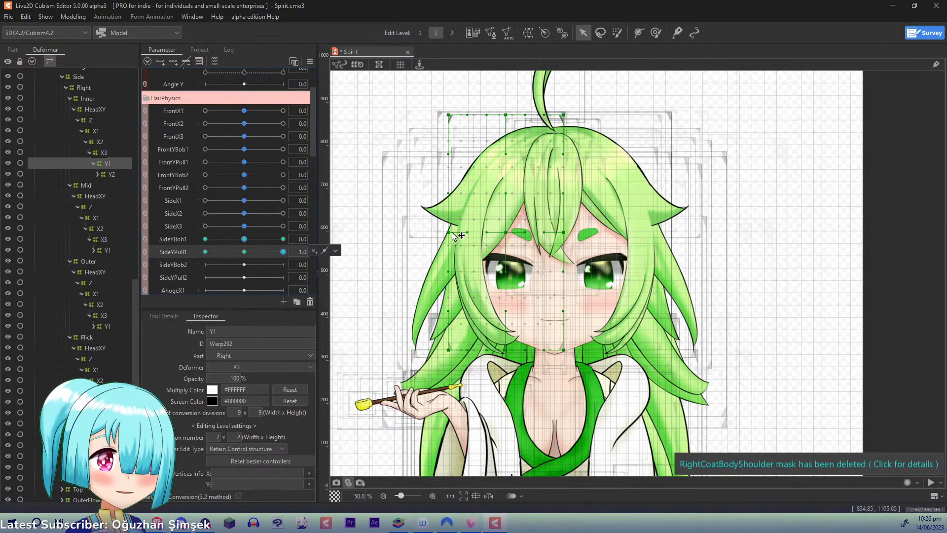
pyautogui.moveTo(453, 232)
pyautogui.mouseDown()
pyautogui.moveTo(507, 230)
pyautogui.moveTo(459, 225)
pyautogui.mouseUp()
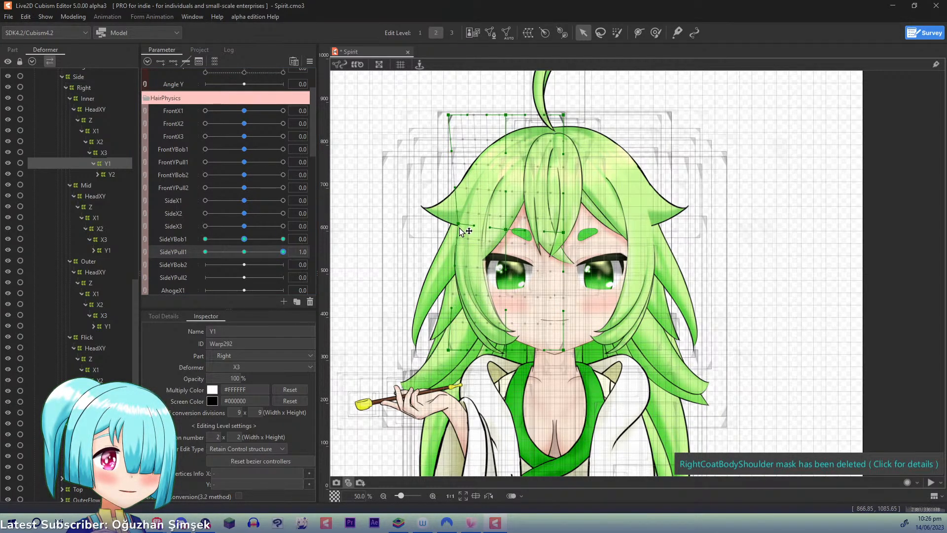
# - At SideYPull1 -1.0, pull the Inner Y1 deformer's outer middle point outward, nudge its centre point down, and reset SideYPull1 to 0.0
pyautogui.moveTo(274, 253); pyautogui.dragTo(175, 235)
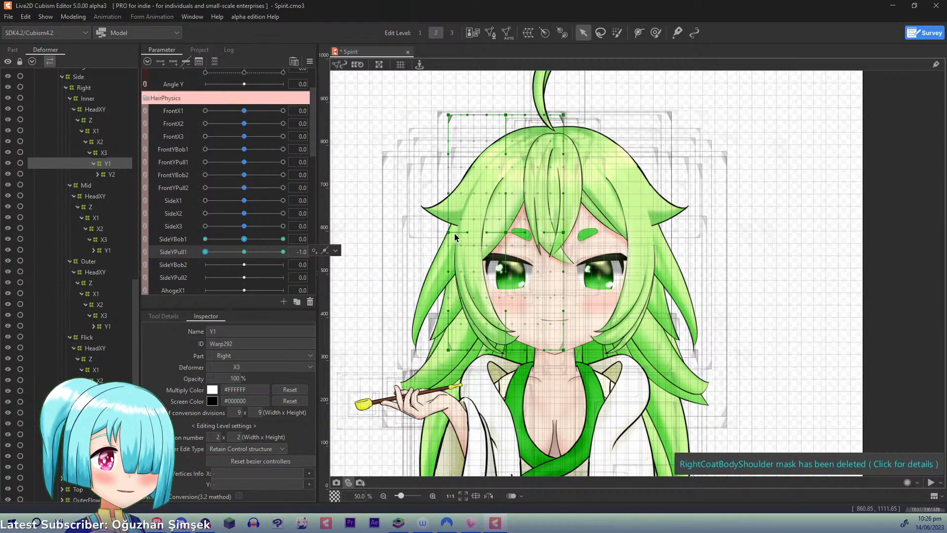
pyautogui.moveTo(449, 232); pyautogui.dragTo(439, 230)
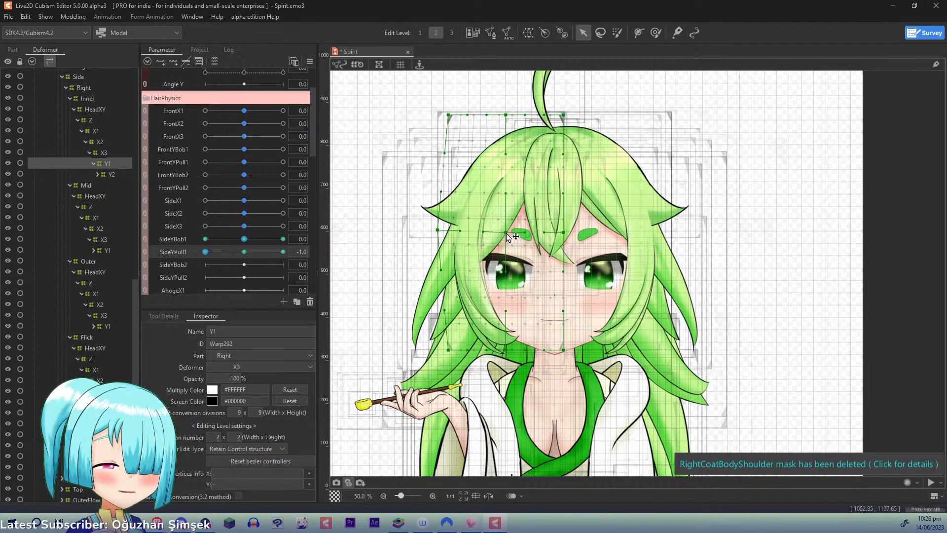
pyautogui.moveTo(505, 233); pyautogui.dragTo(506, 235)
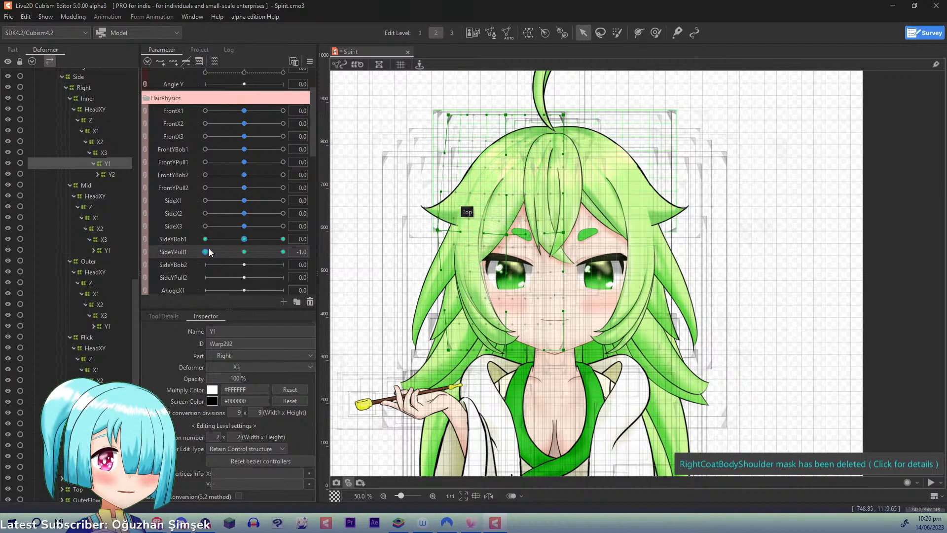
pyautogui.moveTo(205, 251); pyautogui.dragTo(174, 243)
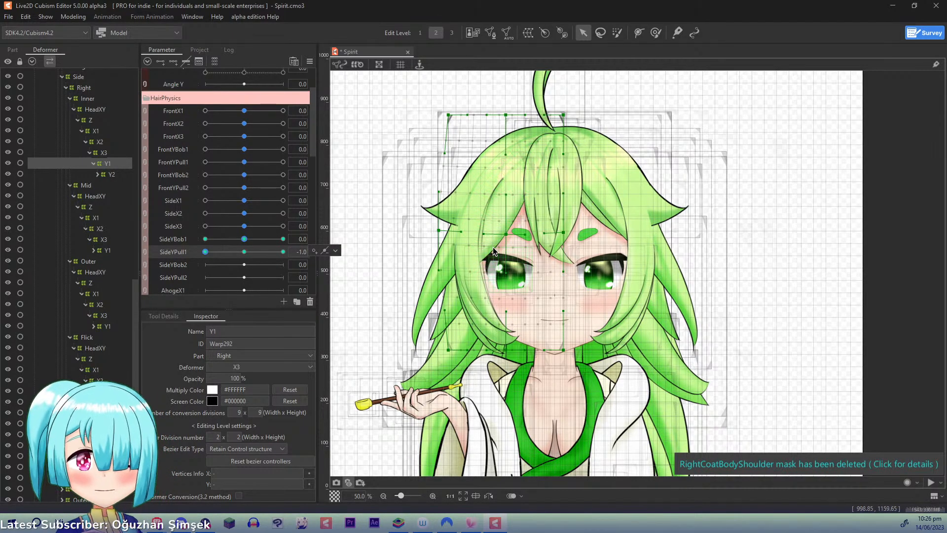
pyautogui.click(244, 251)
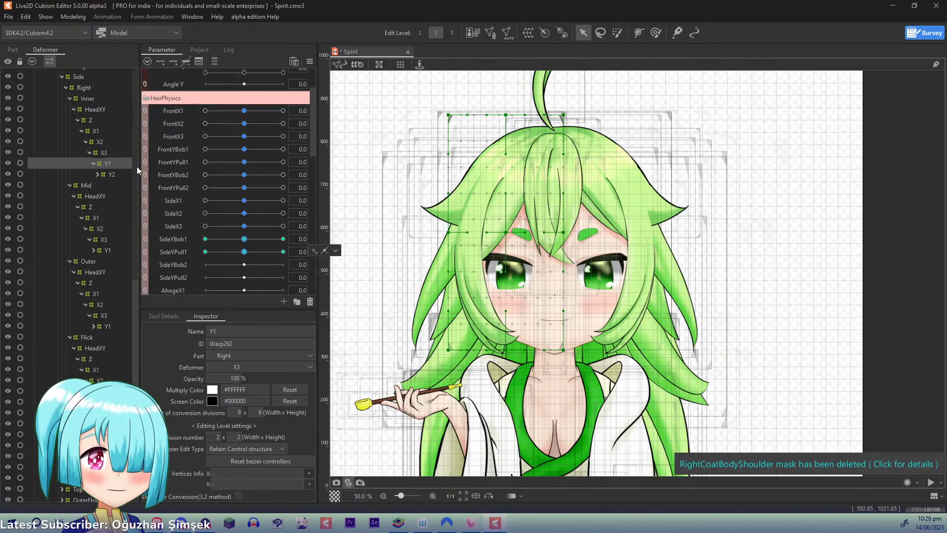
# - Key the Inner Y2 deformer to SideYBob2 with three points, set SideYBob2 to 1.0 and the Bezier division to 2 x 2, and save
pyautogui.click(109, 176)
pyautogui.click(182, 265)
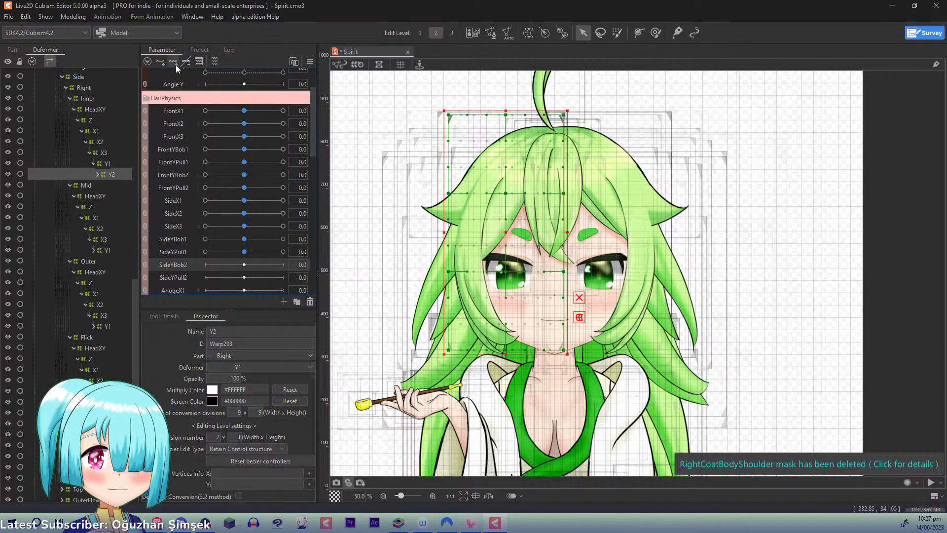
pyautogui.click(174, 62)
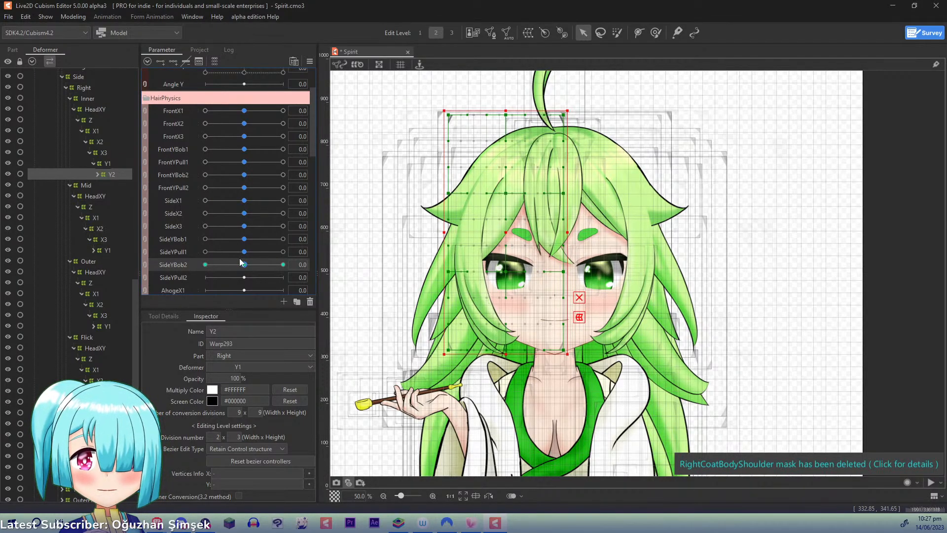
pyautogui.moveTo(249, 265); pyautogui.dragTo(309, 271)
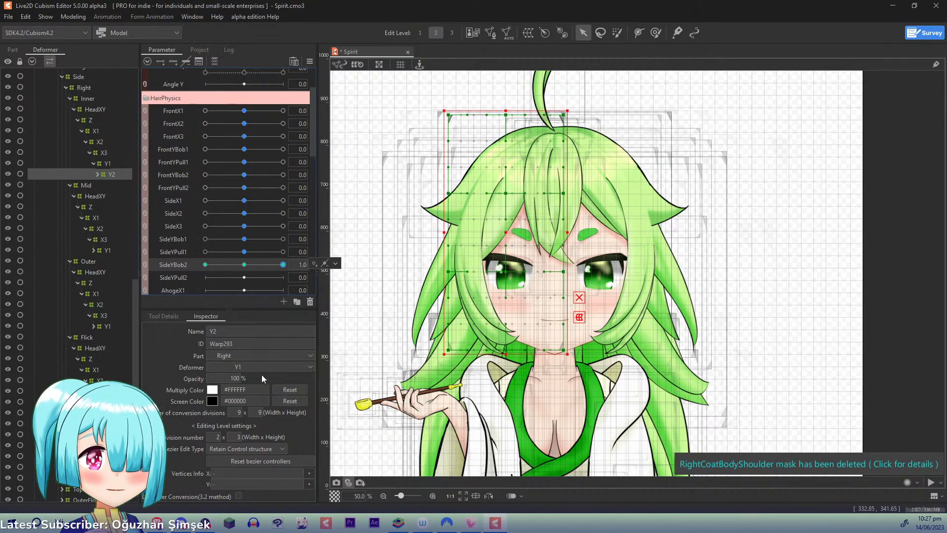
pyautogui.click(240, 439)
pyautogui.write('2')
pyautogui.press('Return')
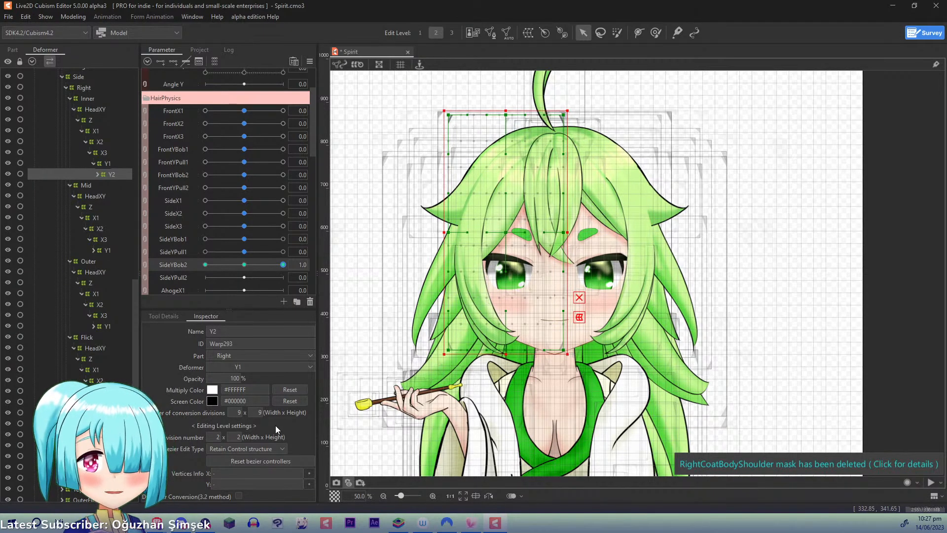
pyautogui.hotkey('ctrl', 's')
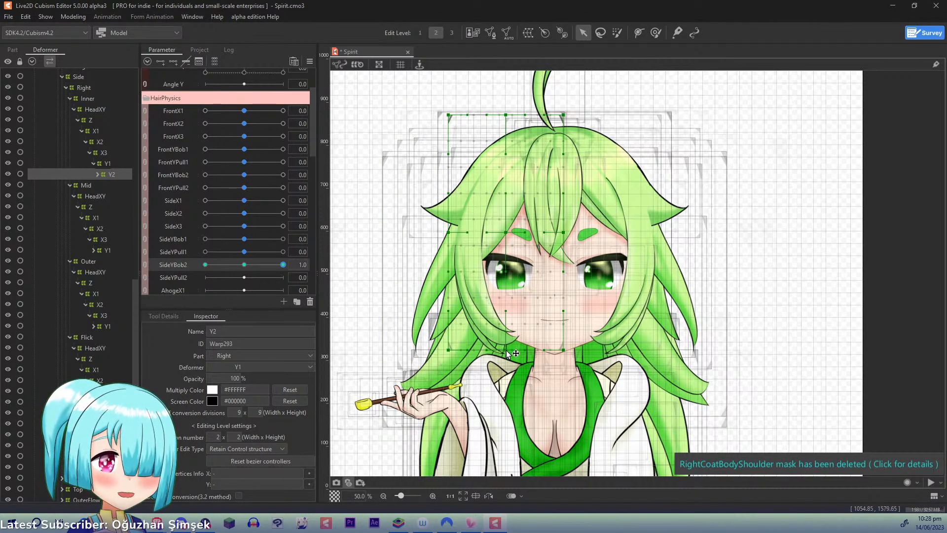
# - Raise the Inner Y2 deformer's lower outer and lower middle points at SideYBob2 1.0, lower them at -1.0, and reset SideYBob2 to 0.0
pyautogui.moveTo(449, 349); pyautogui.dragTo(442, 326)
pyautogui.moveTo(500, 339); pyautogui.dragTo(500, 337)
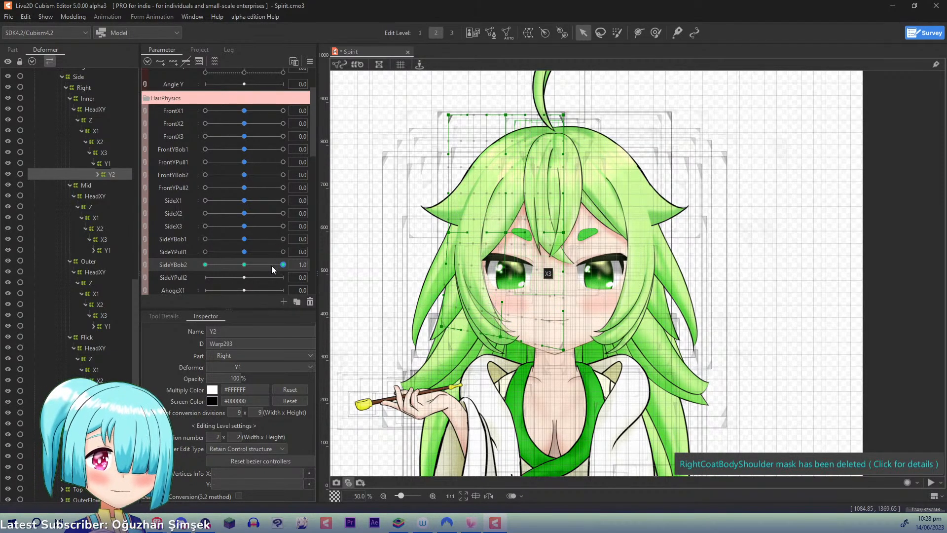
pyautogui.moveTo(272, 266); pyautogui.dragTo(162, 266)
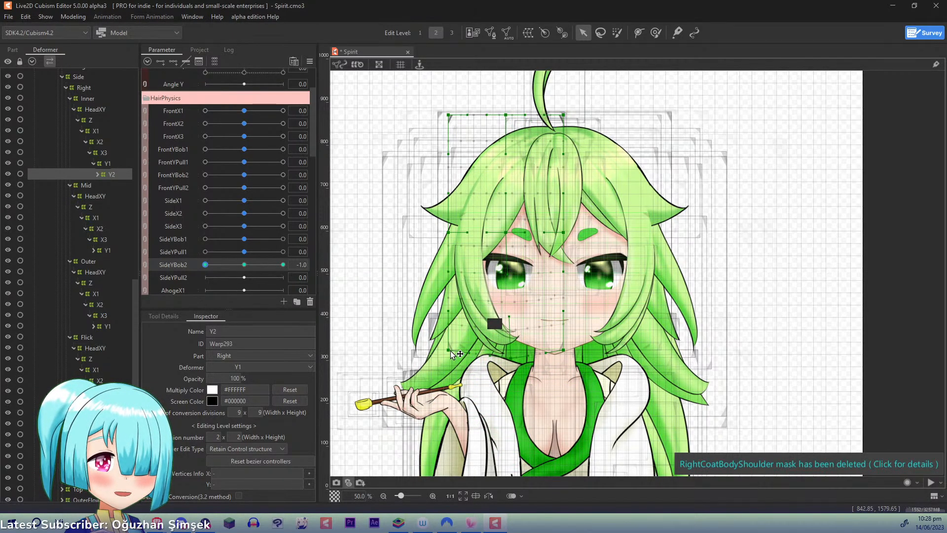
pyautogui.moveTo(453, 353); pyautogui.dragTo(516, 366)
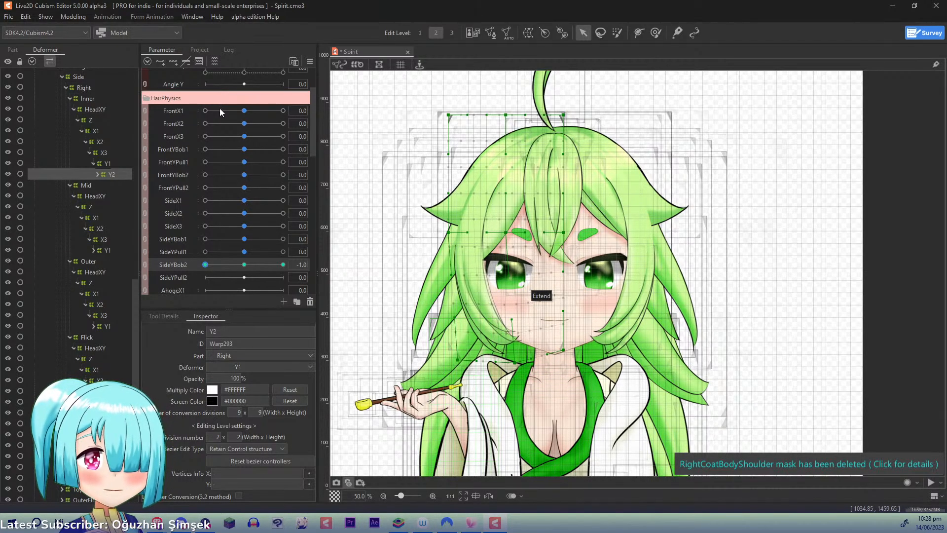
pyautogui.click(310, 61)
pyautogui.click(345, 63)
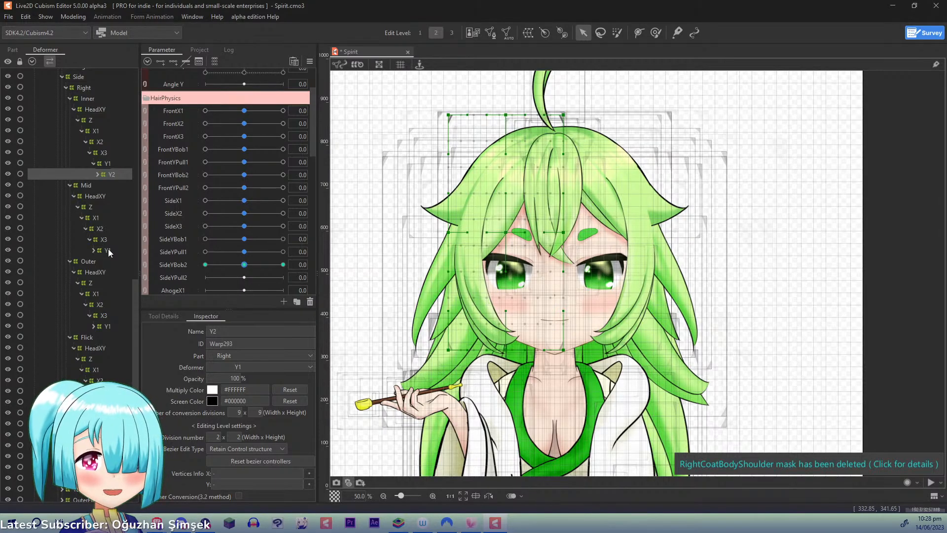
# - Key the Inner Y2 deformer to SideYPull2 with three points and, at 1.0, pull its lower outer point inward and up and its lower middle point slightly up
pyautogui.click(172, 277)
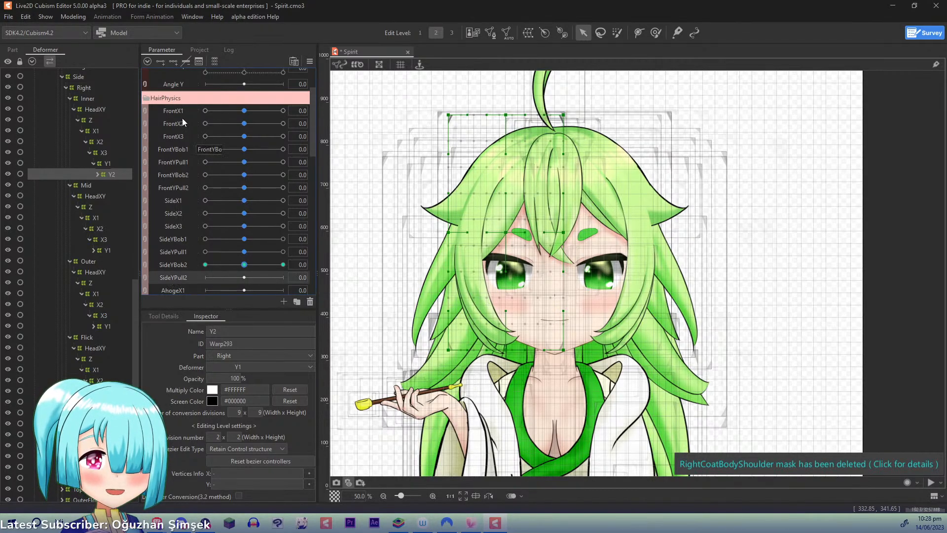
pyautogui.click(173, 64)
pyautogui.moveTo(246, 277); pyautogui.dragTo(364, 279)
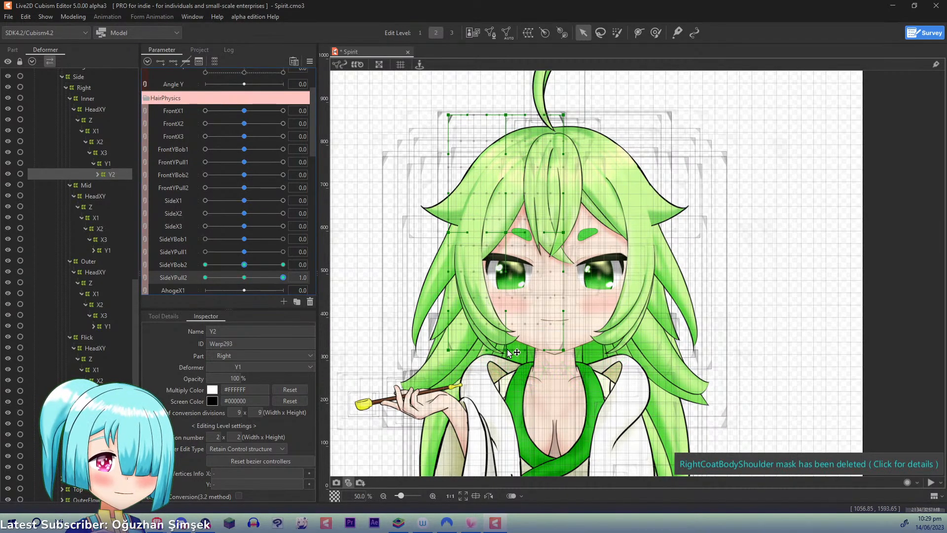
pyautogui.moveTo(510, 343)
pyautogui.mouseDown()
pyautogui.moveTo(453, 340)
pyautogui.moveTo(503, 345)
pyautogui.mouseUp()
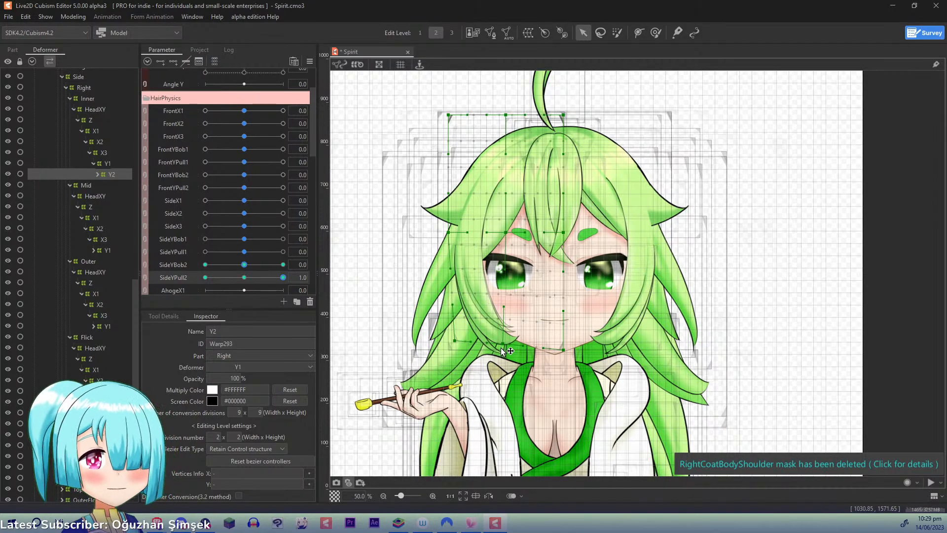
# - At SideYPull2 -1.0, pull the Inner Y2 deformer's lower outer point outward, check both extremes, and reset SideYPull2 to 0.0
pyautogui.moveTo(282, 277); pyautogui.dragTo(152, 272)
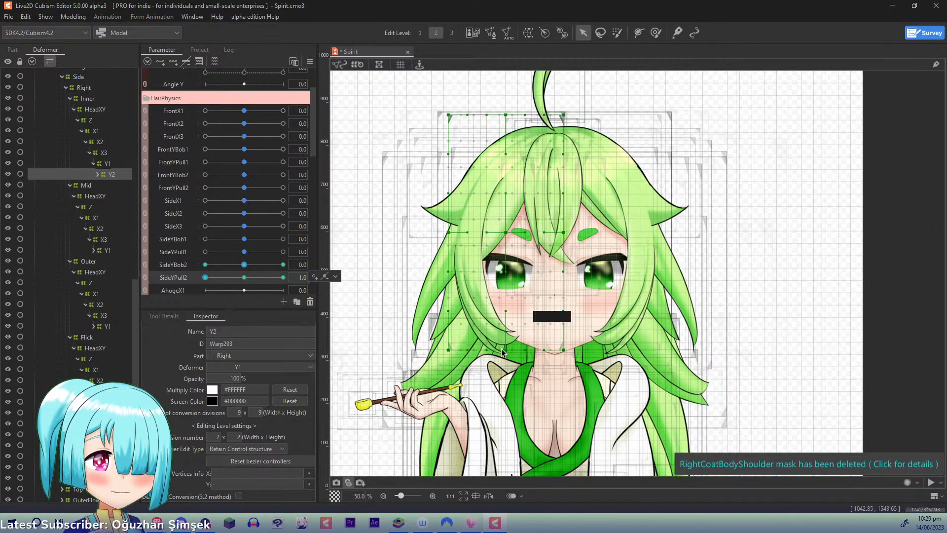
pyautogui.moveTo(505, 350); pyautogui.dragTo(438, 352)
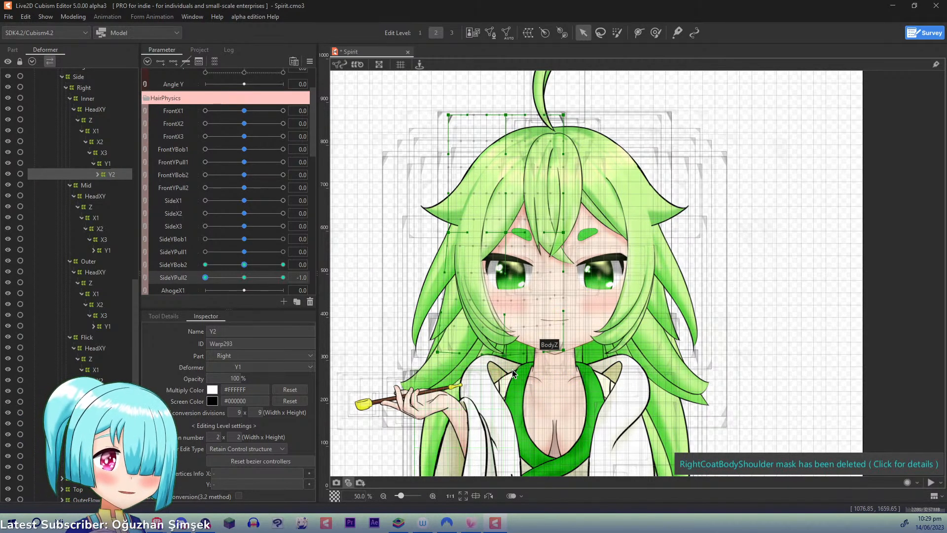
pyautogui.click(283, 278)
pyautogui.click(205, 277)
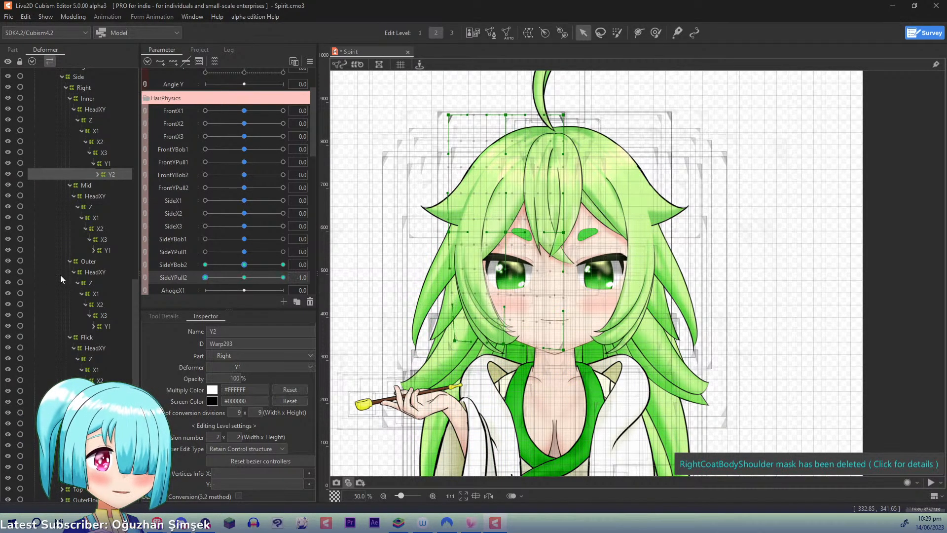
pyautogui.click(309, 61)
pyautogui.click(336, 64)
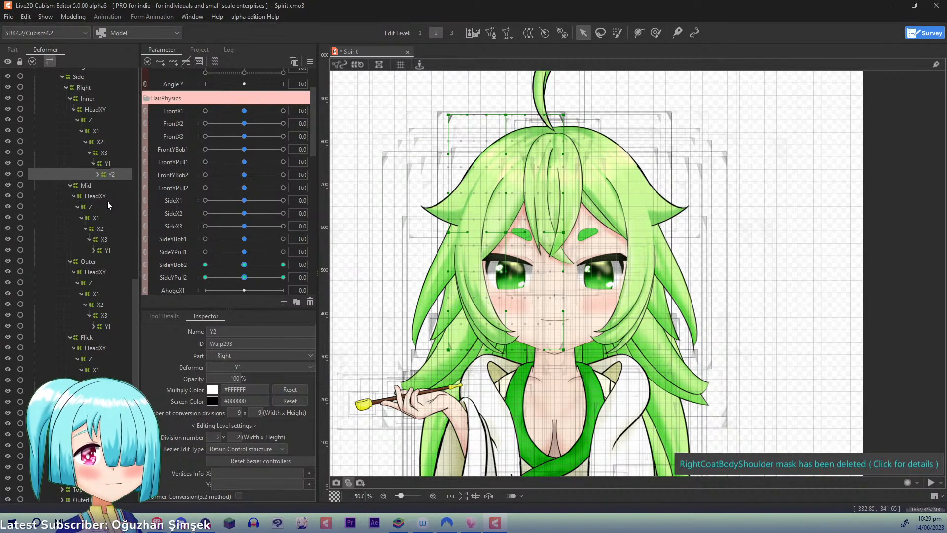
# - Key the Mid Y1 deformer to SideYBob1 with three points and, at 1.0, raise its centre point and its outer middle point
pyautogui.click(107, 250)
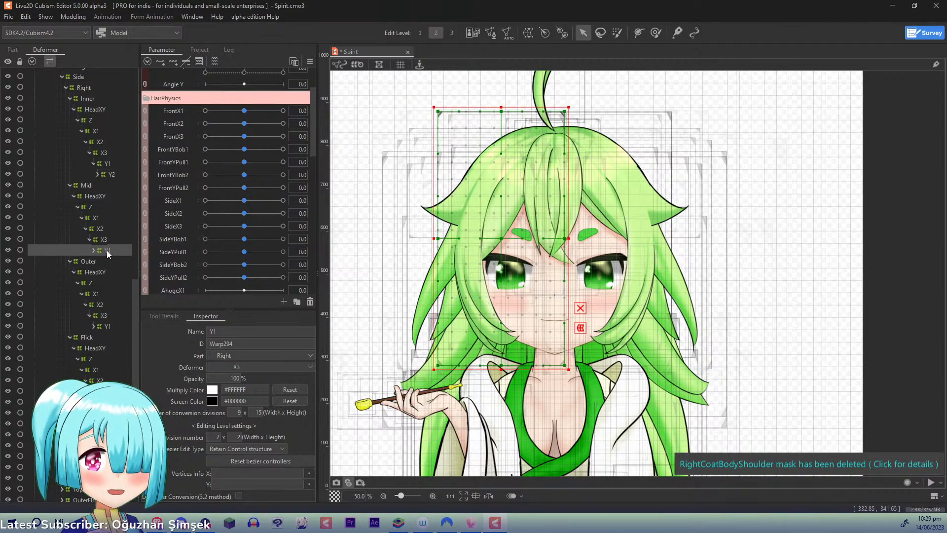
pyautogui.click(93, 250)
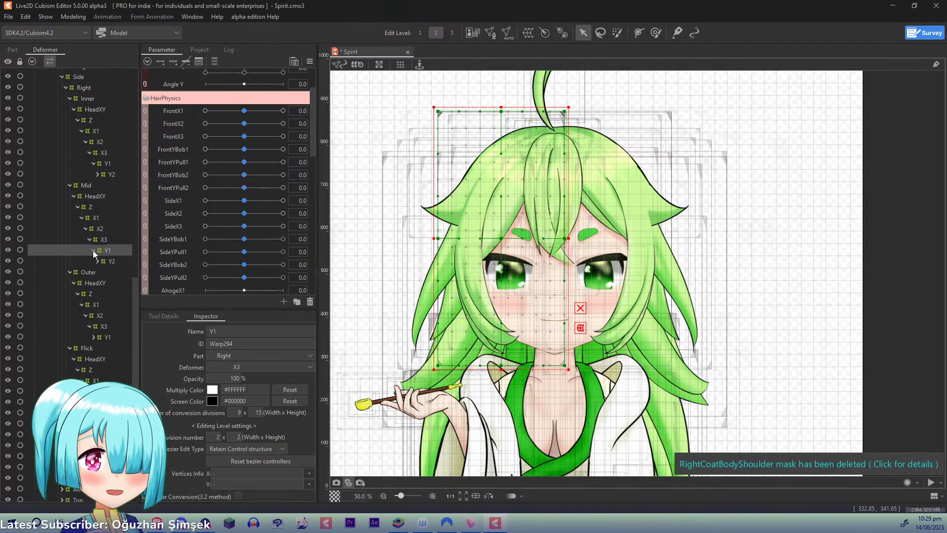
pyautogui.click(175, 238)
pyautogui.click(172, 63)
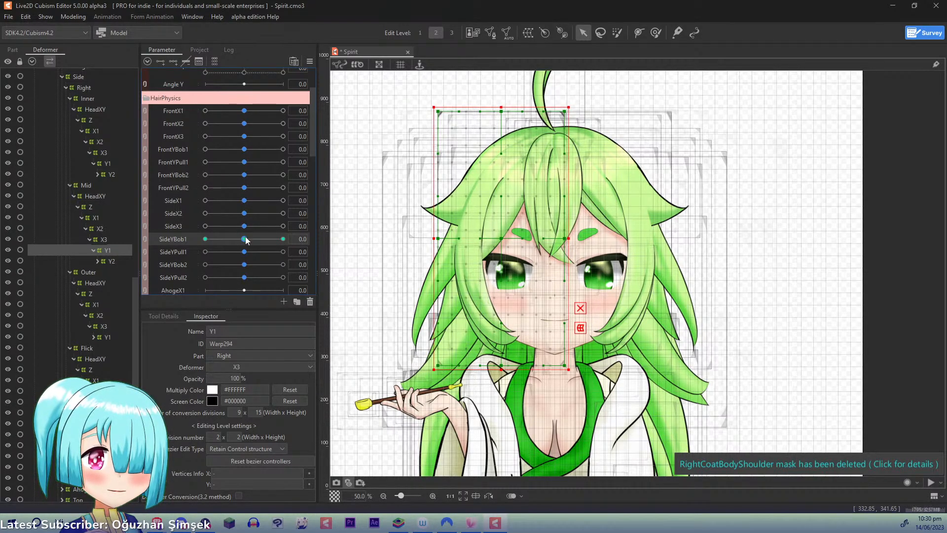
pyautogui.moveTo(244, 239); pyautogui.dragTo(284, 238)
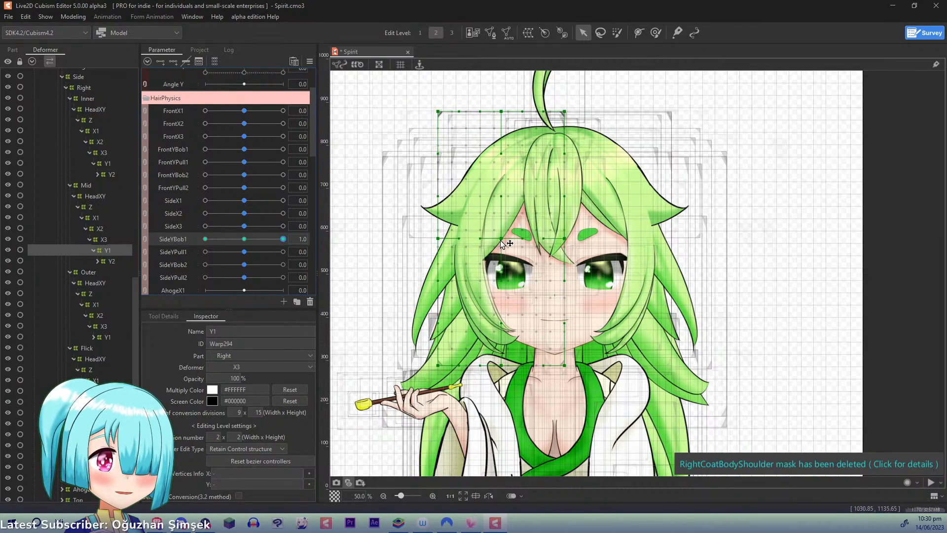
pyautogui.moveTo(501, 239); pyautogui.dragTo(502, 232)
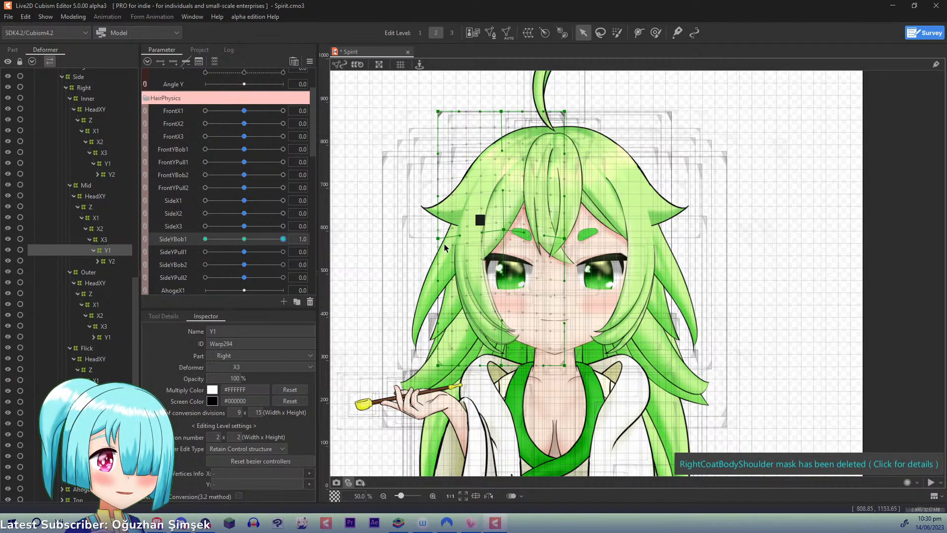
pyautogui.moveTo(439, 239); pyautogui.dragTo(445, 224)
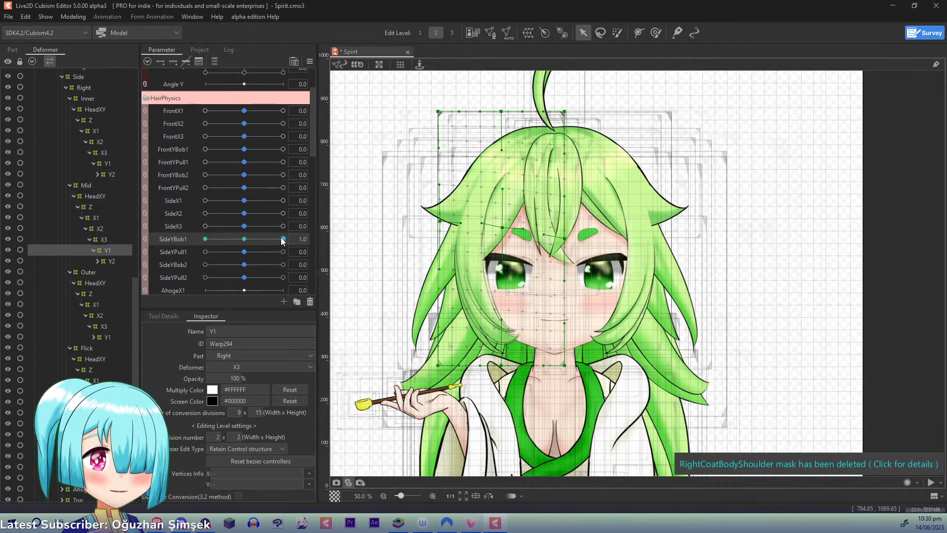
# - At SideYBob1 -1.0, lower the Mid Y1 deformer's centre and outer middle points, and reset SideYBob1 to 0.0
pyautogui.moveTo(283, 240); pyautogui.dragTo(181, 260)
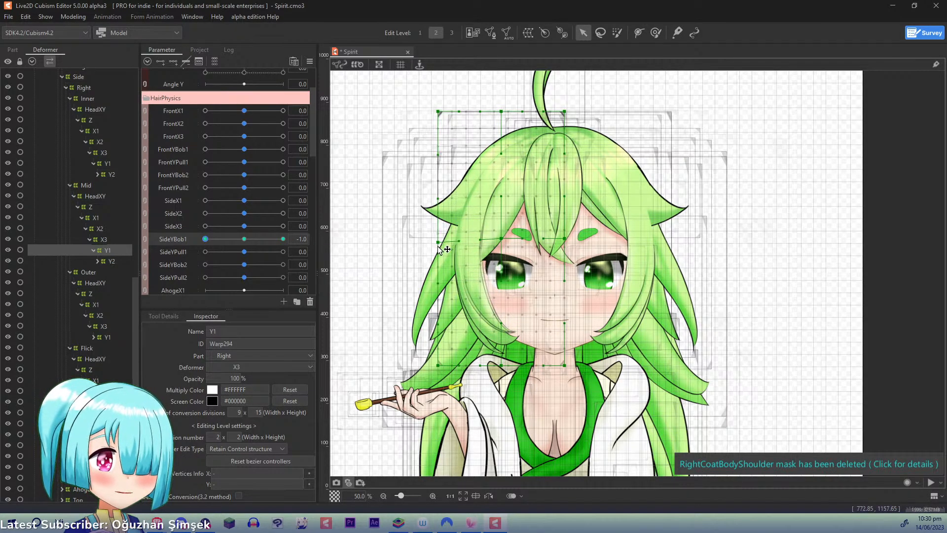
pyautogui.moveTo(501, 239); pyautogui.dragTo(501, 244)
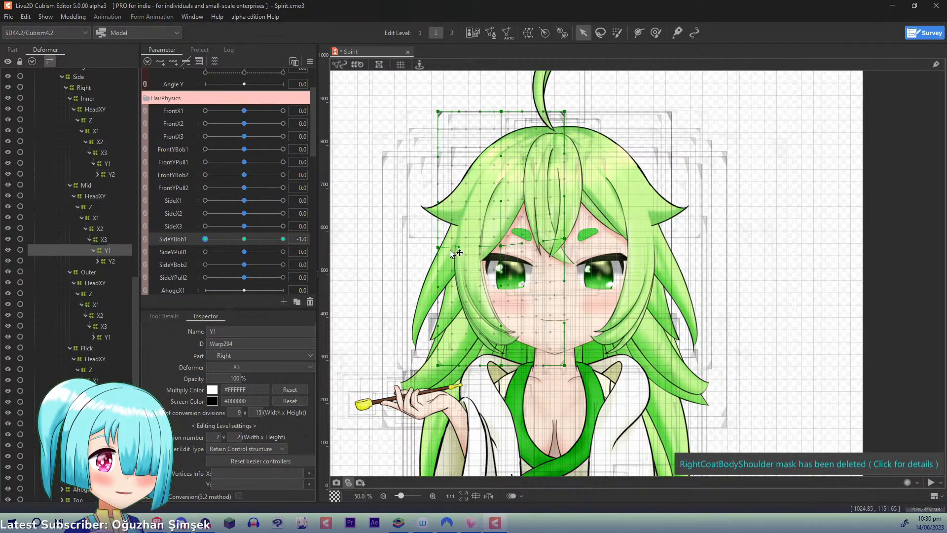
pyautogui.moveTo(438, 248); pyautogui.dragTo(436, 252)
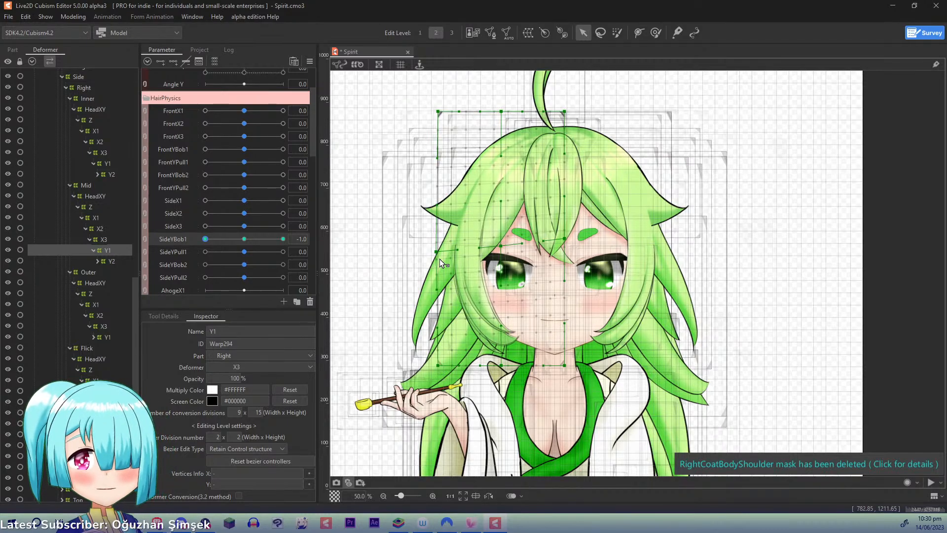
pyautogui.hotkey('ctrl', 'd')
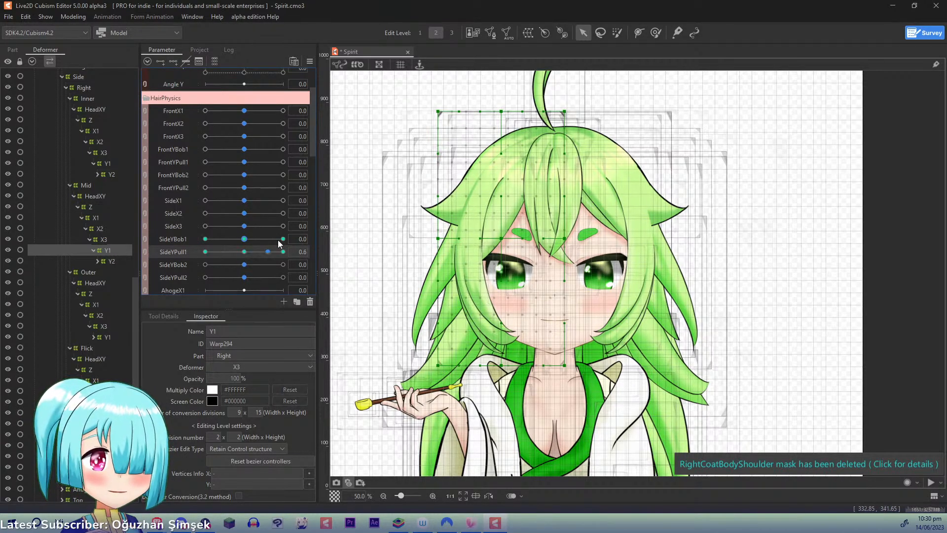
# - Key the Mid Y1 deformer to SideYPull1 with three points, pull its outer middle point inward and up at 1.0, and reset SideYPull1 to 0.0
pyautogui.click(283, 252)
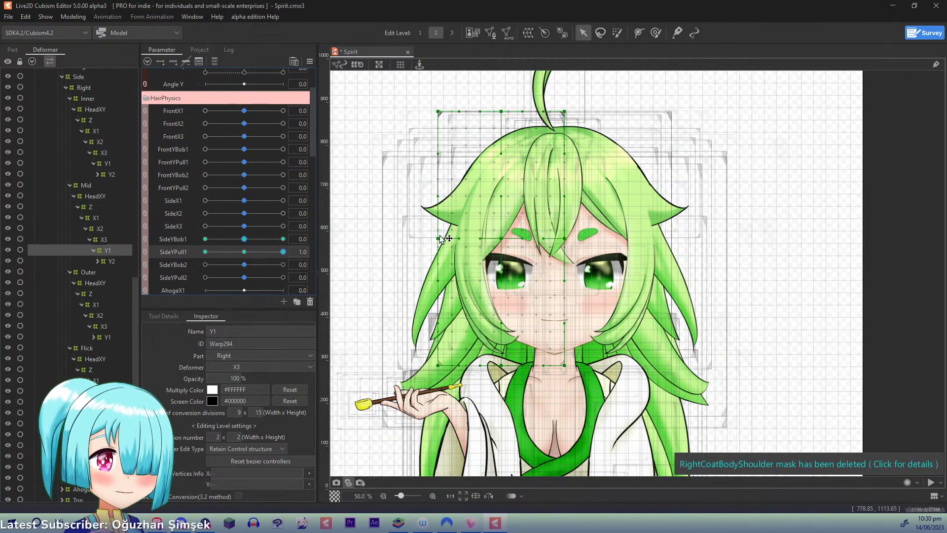
pyautogui.moveTo(438, 239)
pyautogui.mouseDown()
pyautogui.moveTo(497, 236)
pyautogui.moveTo(449, 233)
pyautogui.mouseUp()
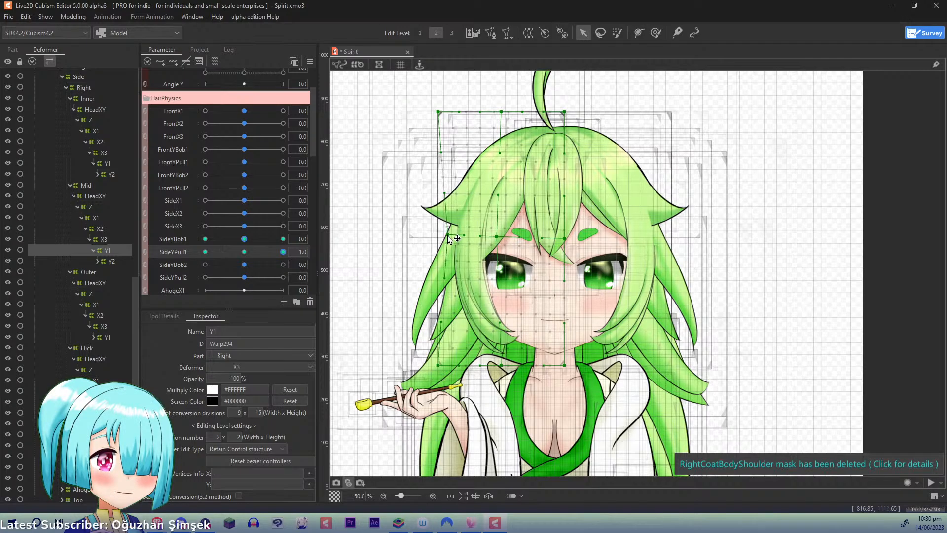
pyautogui.moveTo(283, 251); pyautogui.dragTo(163, 255)
pyautogui.click(163, 255)
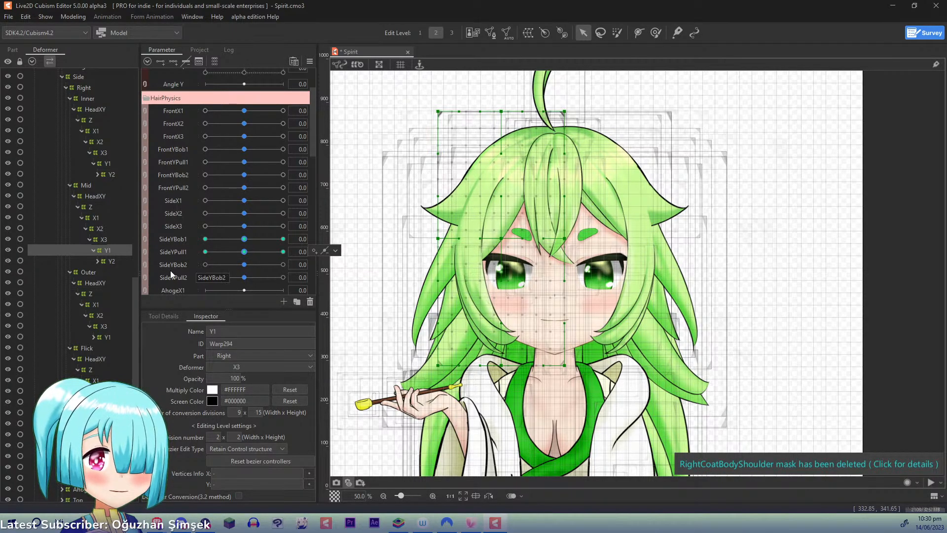
# - Key the Mid Y2 deformer to SideYBob2 with three points, set SideYBob2 to 1.0, and set the Bezier division to 2 x 2
pyautogui.click(110, 262)
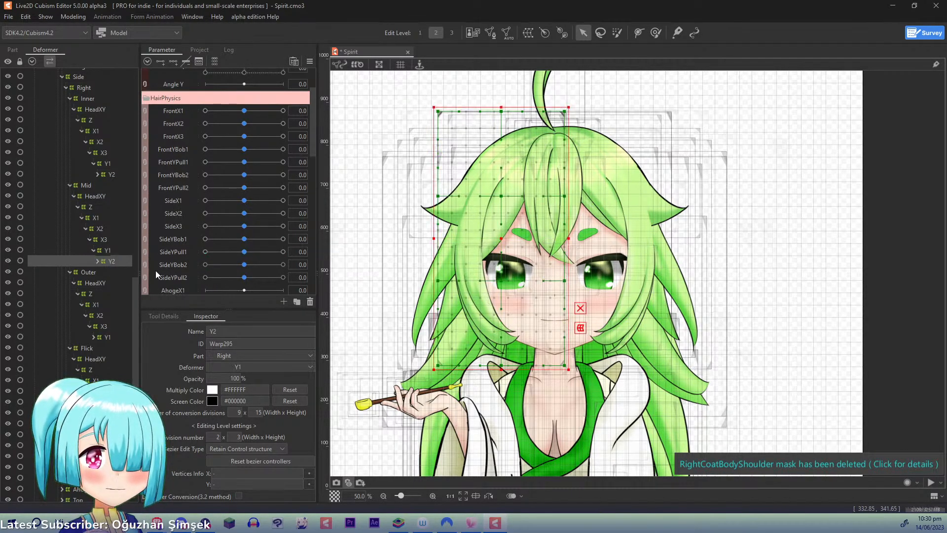
pyautogui.click(182, 264)
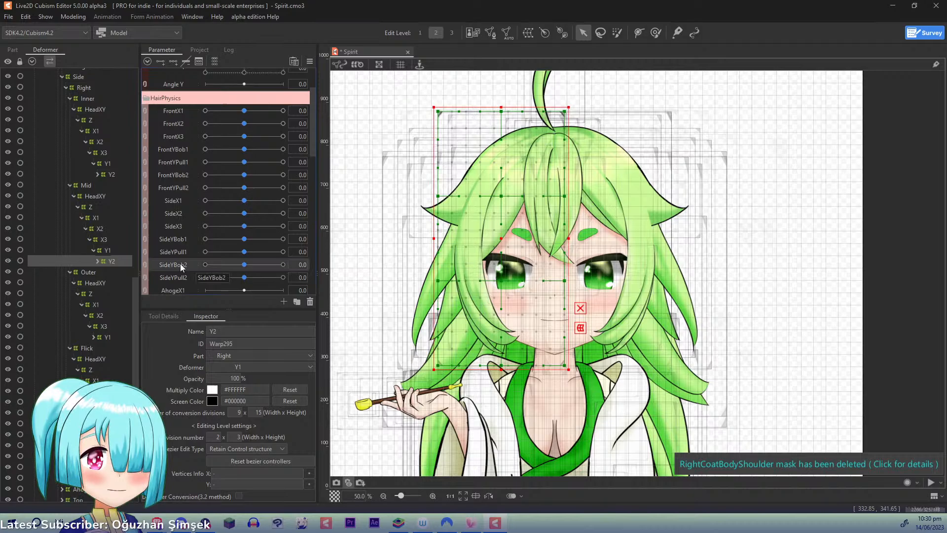
pyautogui.click(175, 61)
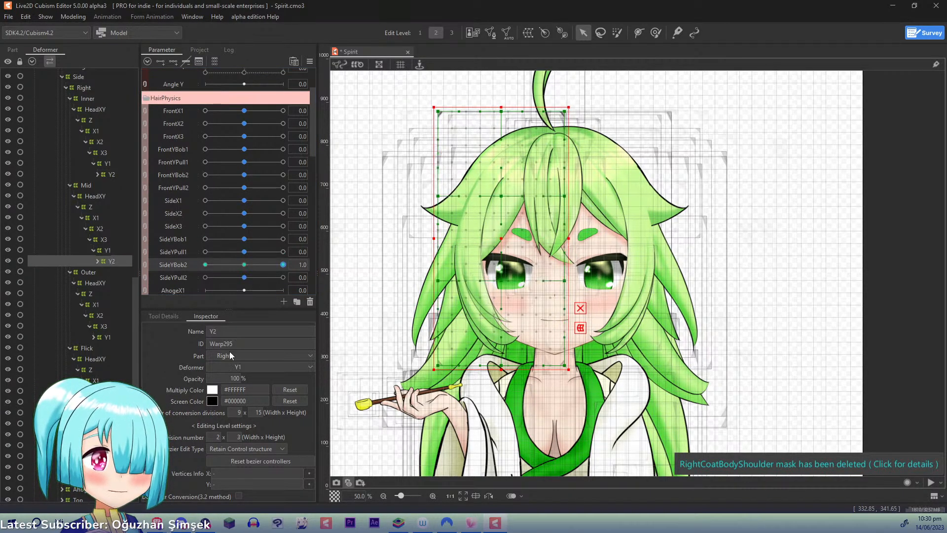
pyautogui.press('Return')
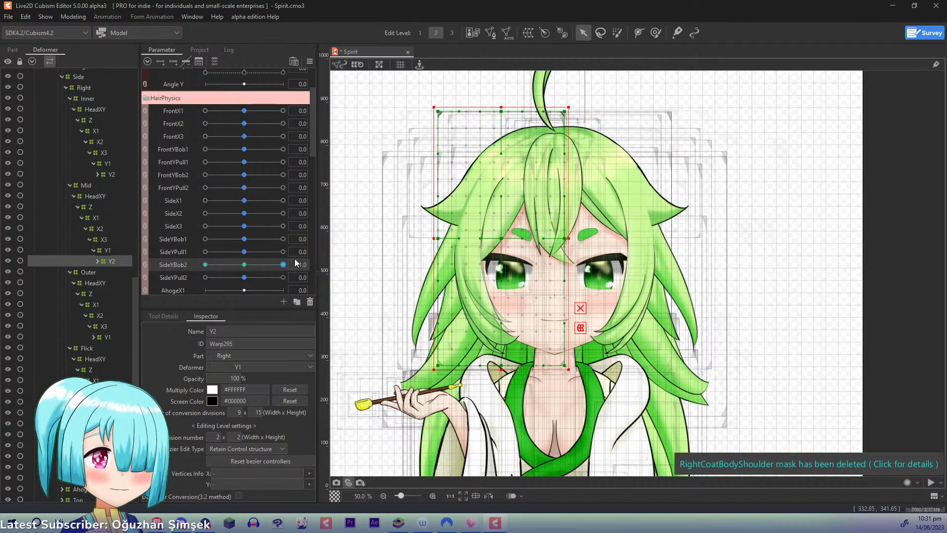
# - Raise the Mid Y2 deformer's lower middle and lower outer points at SideYBob2 1.0, lower them at -1.0, and reset SideYBob2 to 0.0
pyautogui.click(508, 368)
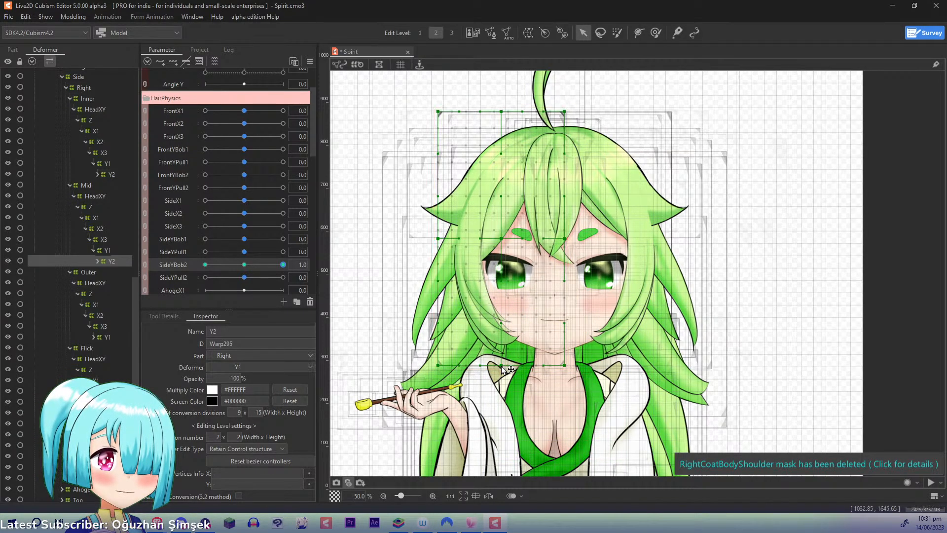
pyautogui.click(499, 353)
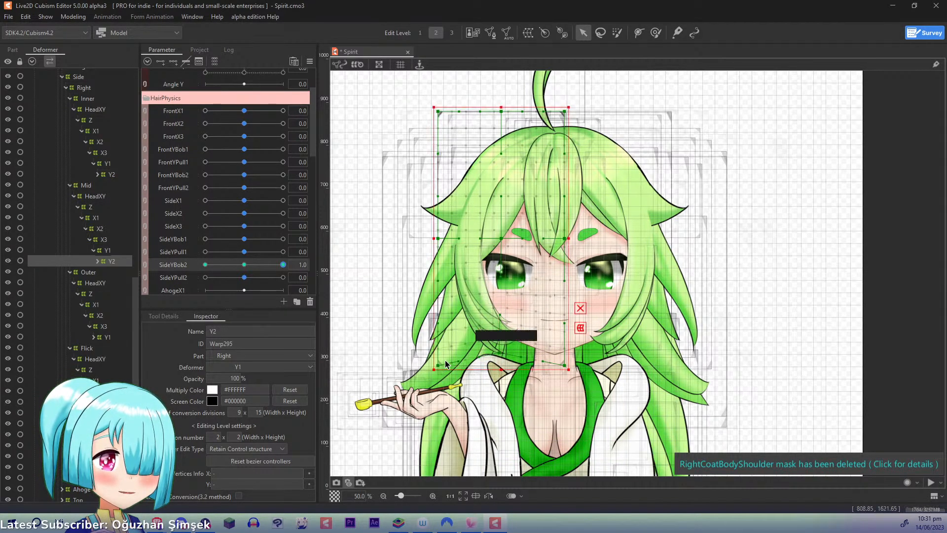
pyautogui.click(440, 368)
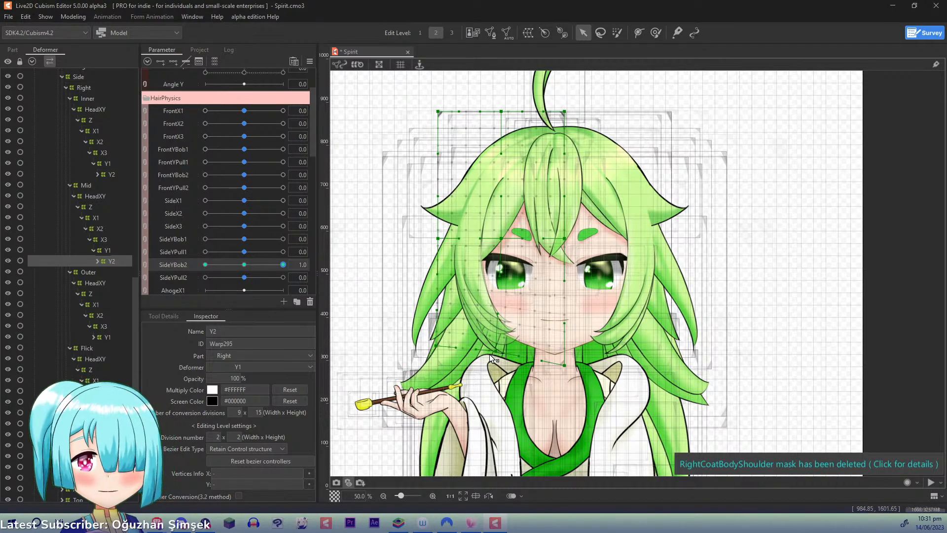
pyautogui.moveTo(283, 267); pyautogui.dragTo(135, 277)
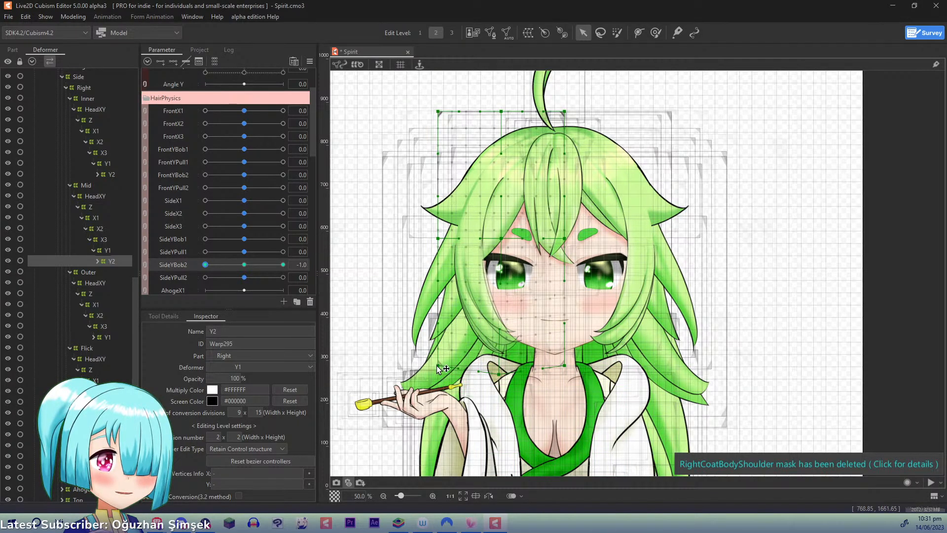
pyautogui.moveTo(438, 368); pyautogui.dragTo(432, 375)
pyautogui.moveTo(499, 377); pyautogui.dragTo(498, 383)
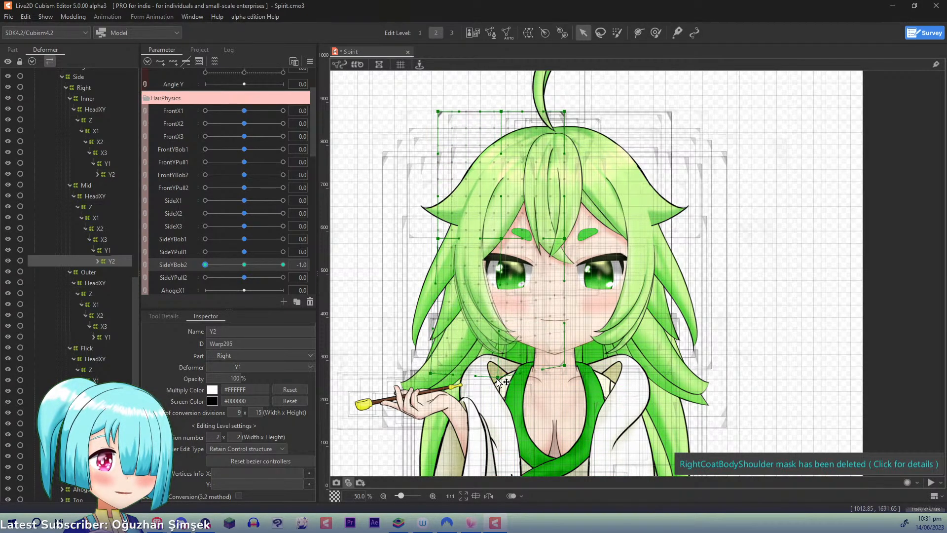
pyautogui.hotkey('ctrl', 'd')
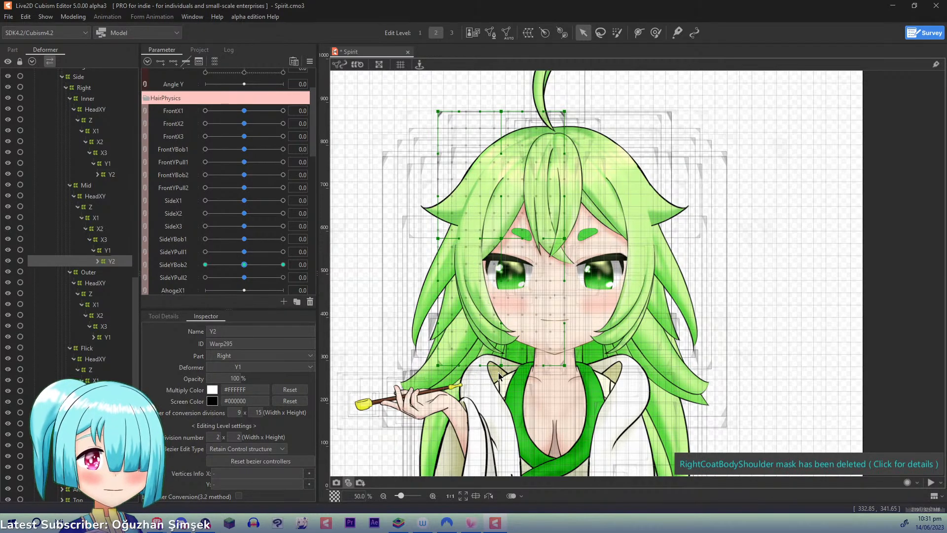
# - Key the Mid Y2 deformer to SideYPull2 with three points and, at 1.0, pull its lower outer point inward and up and narrow its lower inner corner
pyautogui.click(171, 277)
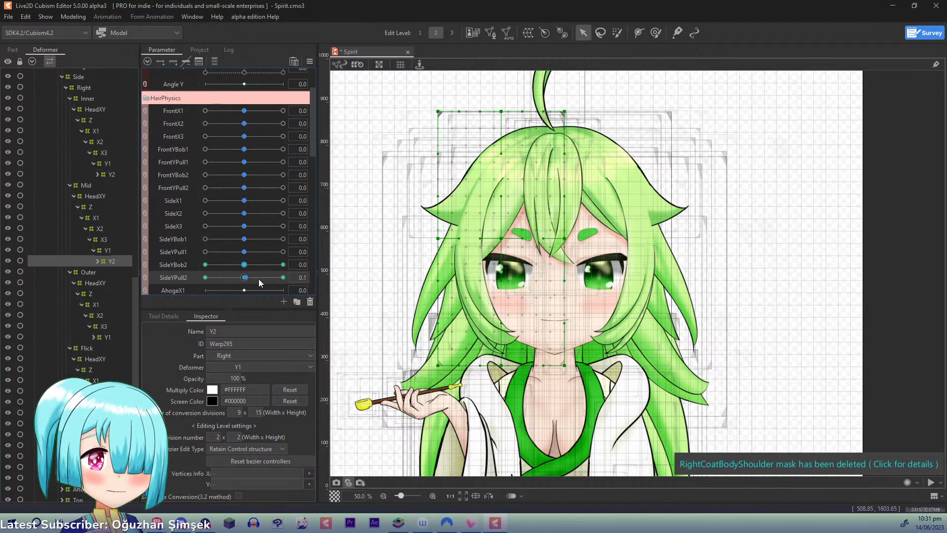
pyautogui.moveTo(259, 280); pyautogui.dragTo(351, 269)
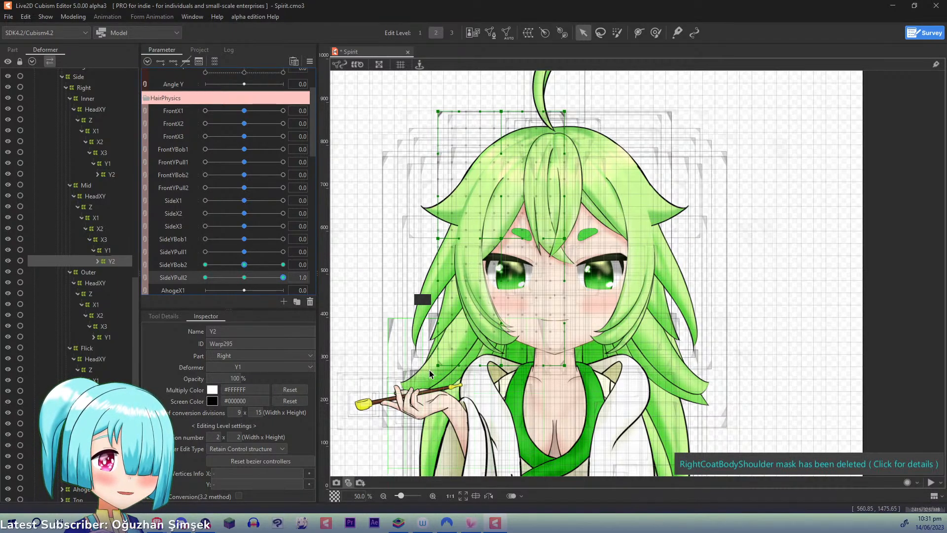
pyautogui.moveTo(439, 364); pyautogui.dragTo(446, 356)
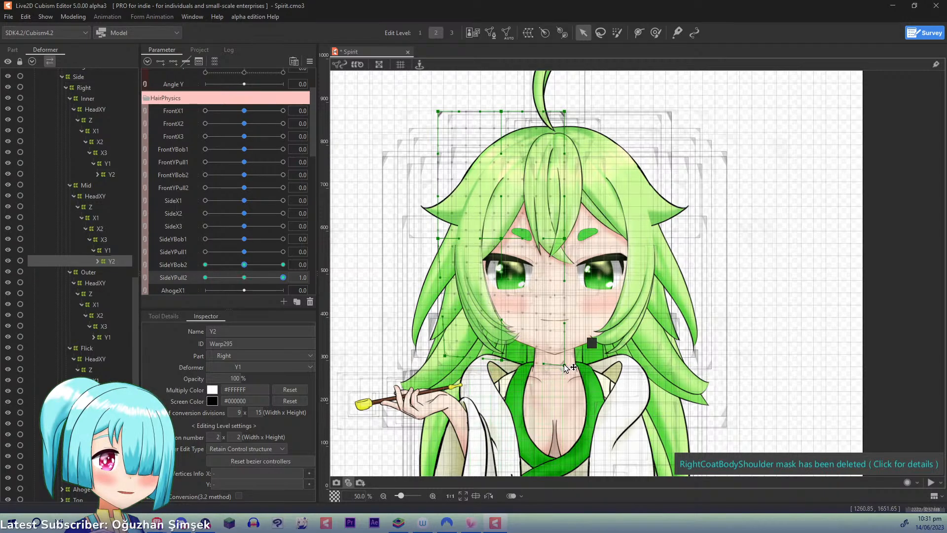
pyautogui.moveTo(552, 365); pyautogui.dragTo(449, 356)
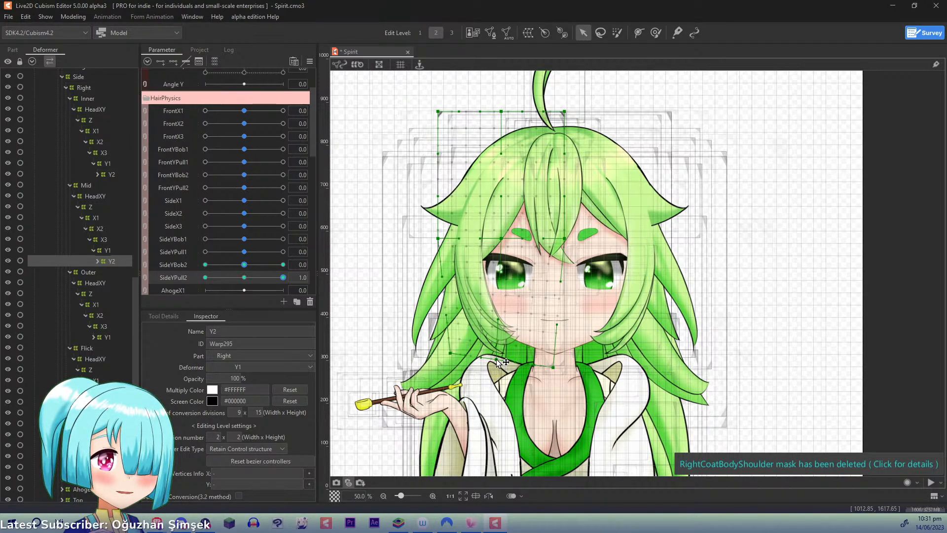
pyautogui.moveTo(283, 283); pyautogui.dragTo(306, 288)
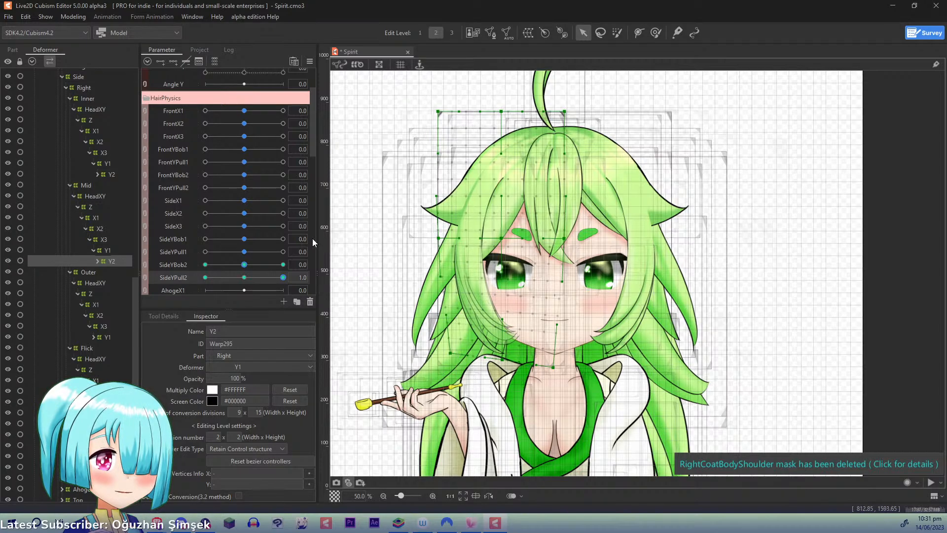
# - At SideYPull2 -1.0, pull the Mid Y2 deformer's lower middle and lower outer points outward and down, and reset SideYPull2 to 0.0
pyautogui.moveTo(282, 279); pyautogui.dragTo(163, 286)
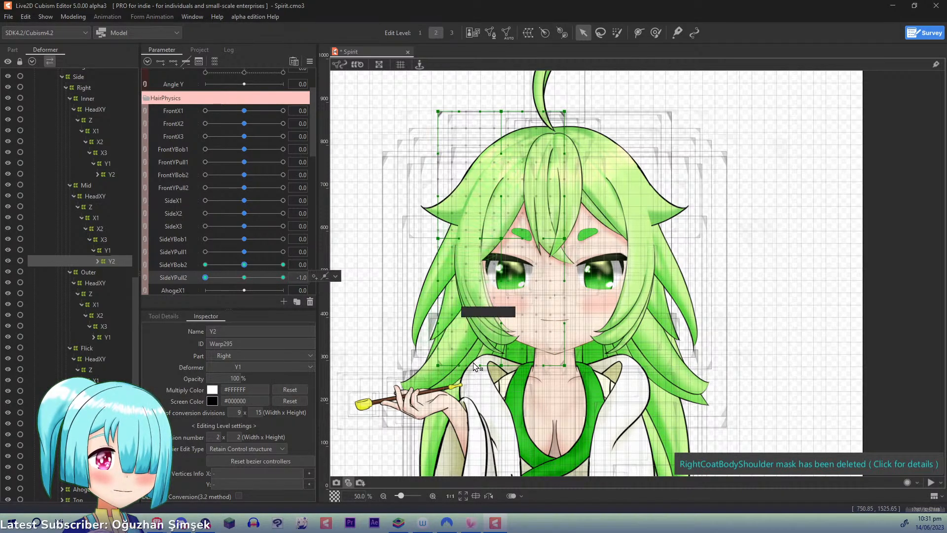
pyautogui.moveTo(499, 365); pyautogui.dragTo(495, 370)
pyautogui.moveTo(437, 366); pyautogui.dragTo(423, 370)
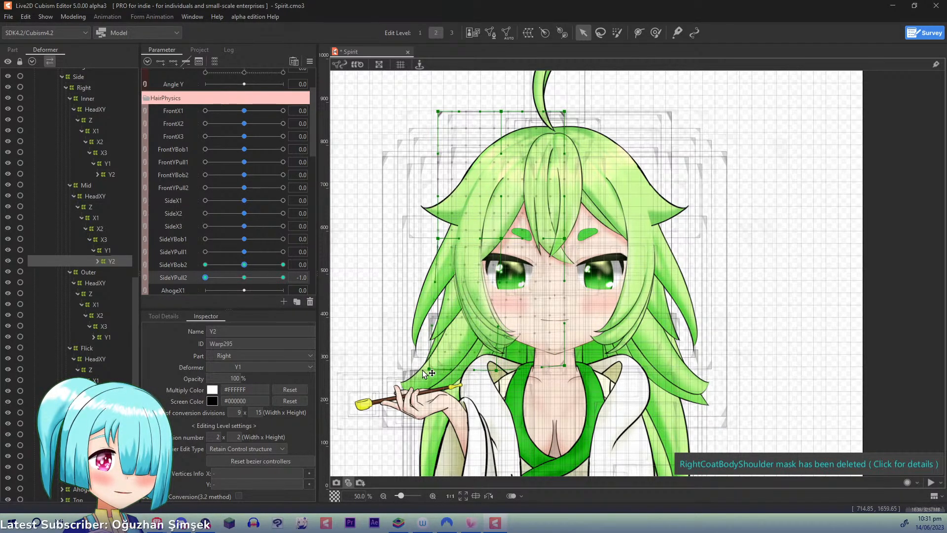
pyautogui.moveTo(496, 370); pyautogui.dragTo(497, 374)
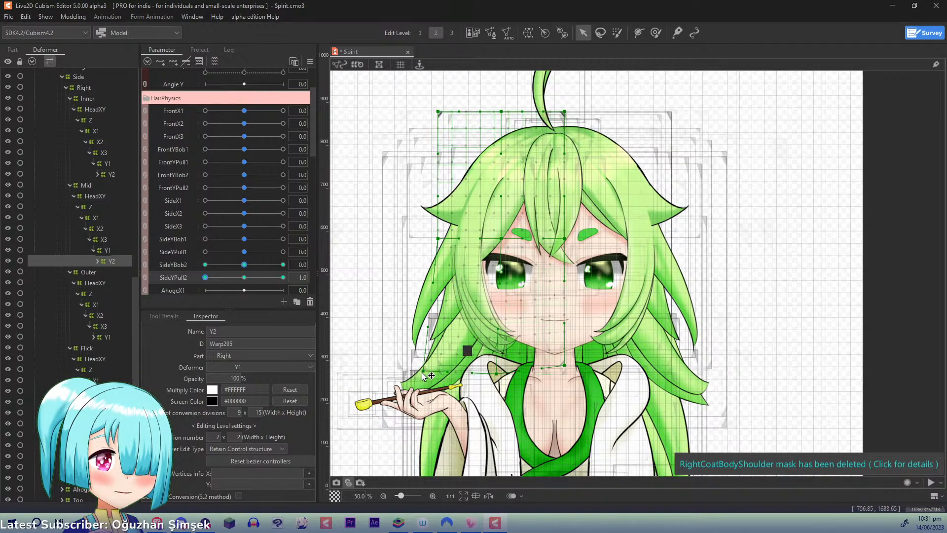
pyautogui.moveTo(423, 375); pyautogui.dragTo(429, 371)
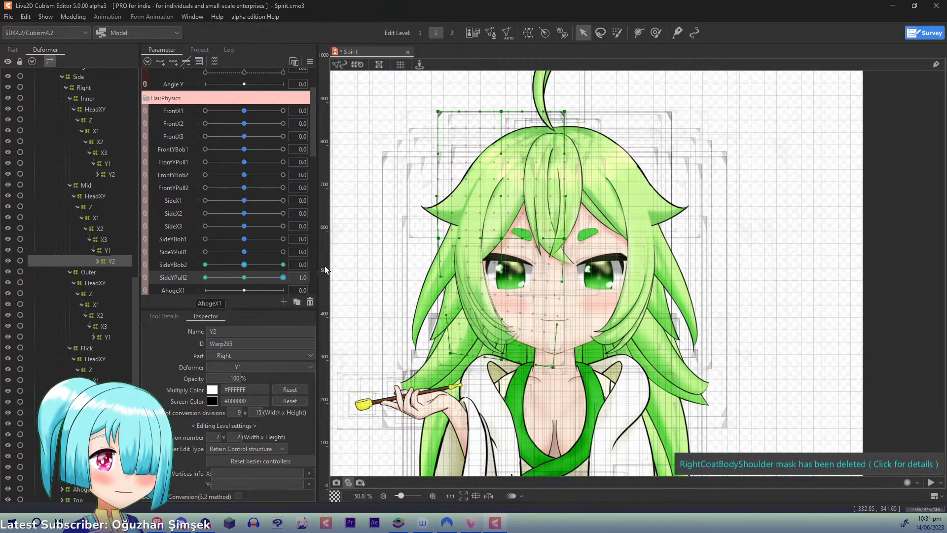
pyautogui.moveTo(205, 277); pyautogui.dragTo(246, 287)
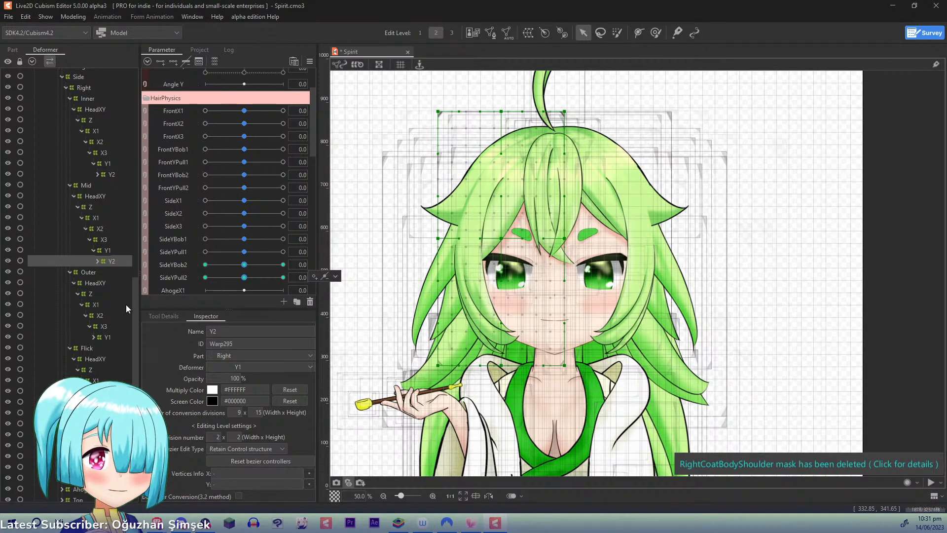
# - Reveal the Outer group's Y2 deformer under Y1 and set its Bezier division to 2 x 2
pyautogui.click(94, 337)
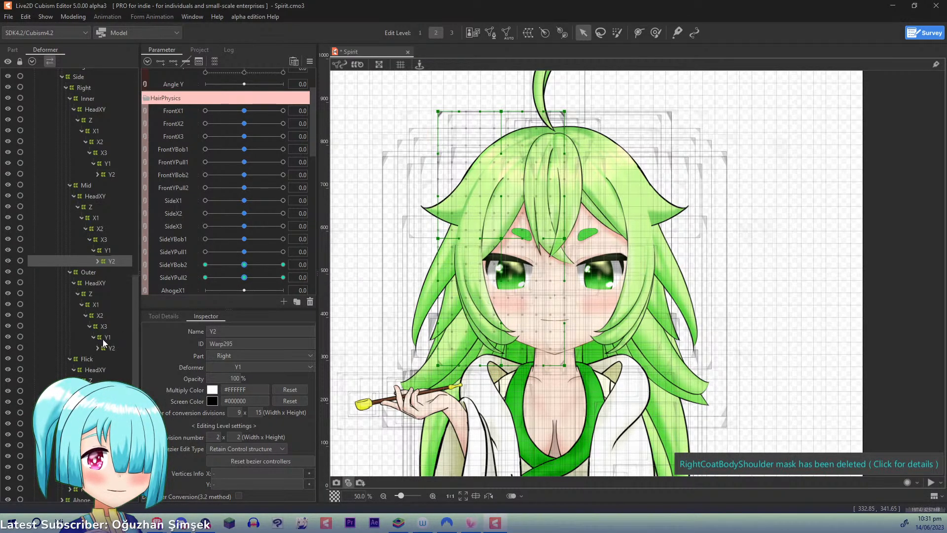
pyautogui.click(106, 338)
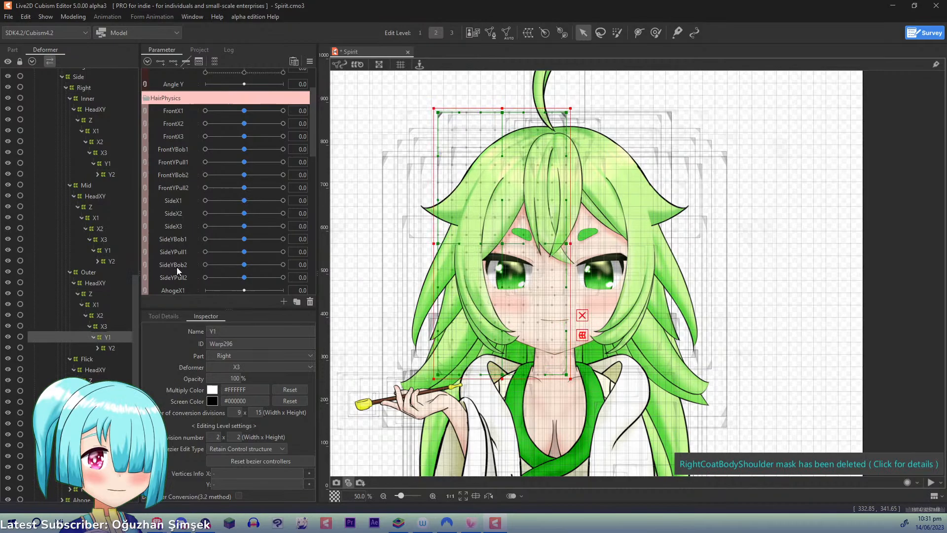
pyautogui.click(111, 348)
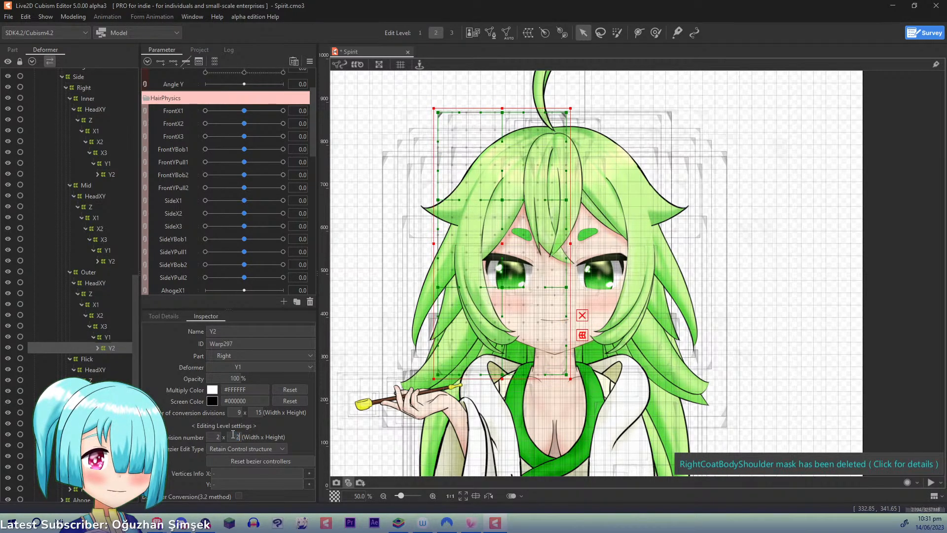
pyautogui.press('Return')
# - Key the Outer Y1 deformer to SideYBob1 with three points and, at 1.0, raise its outer middle and centre points
pyautogui.click(118, 338)
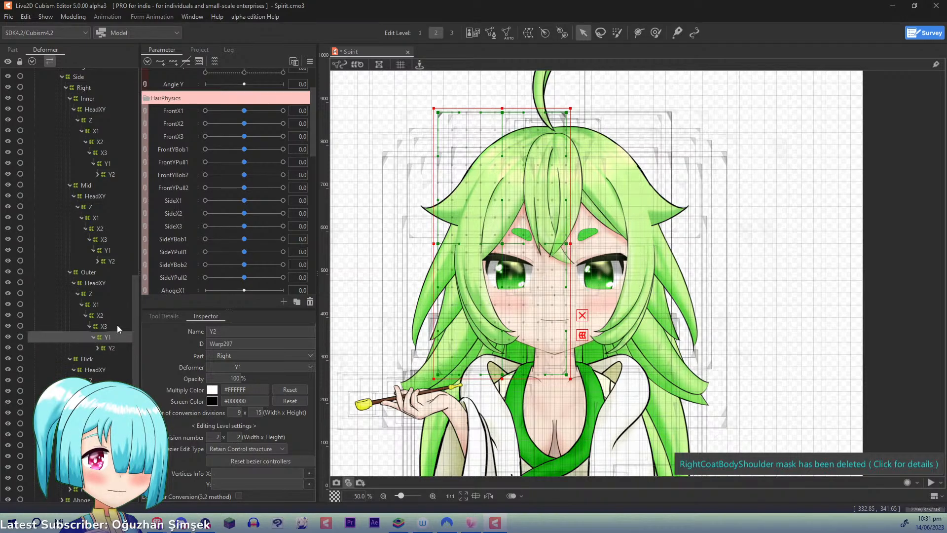
pyautogui.click(185, 239)
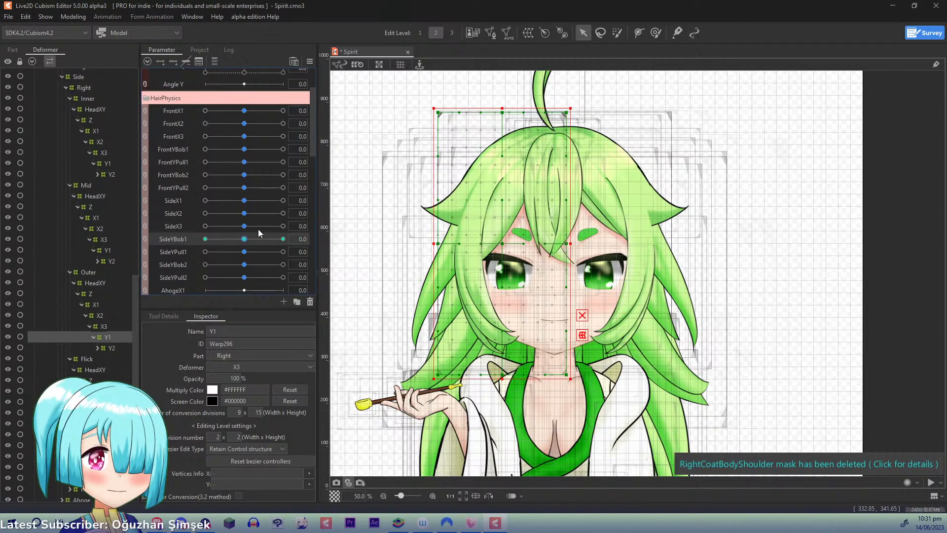
pyautogui.moveTo(243, 240); pyautogui.dragTo(332, 239)
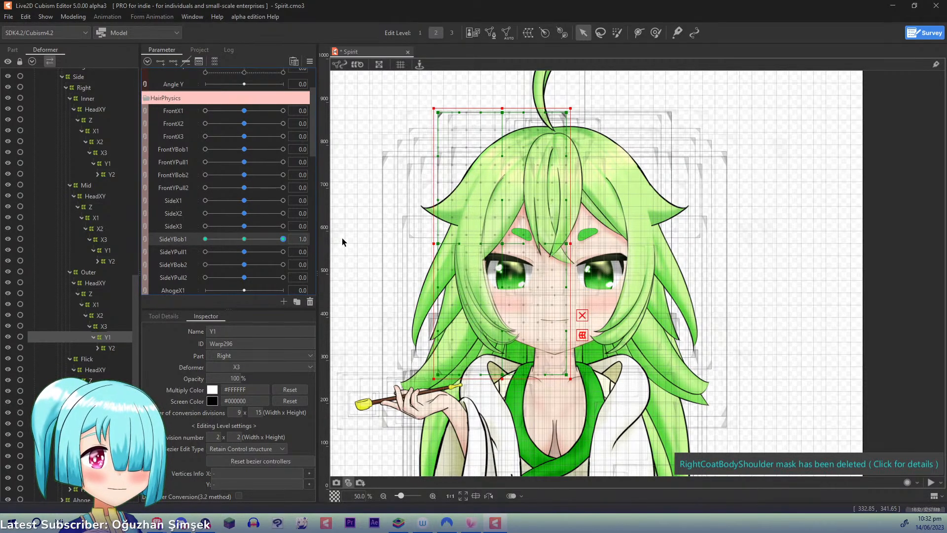
pyautogui.moveTo(441, 241); pyautogui.dragTo(442, 232)
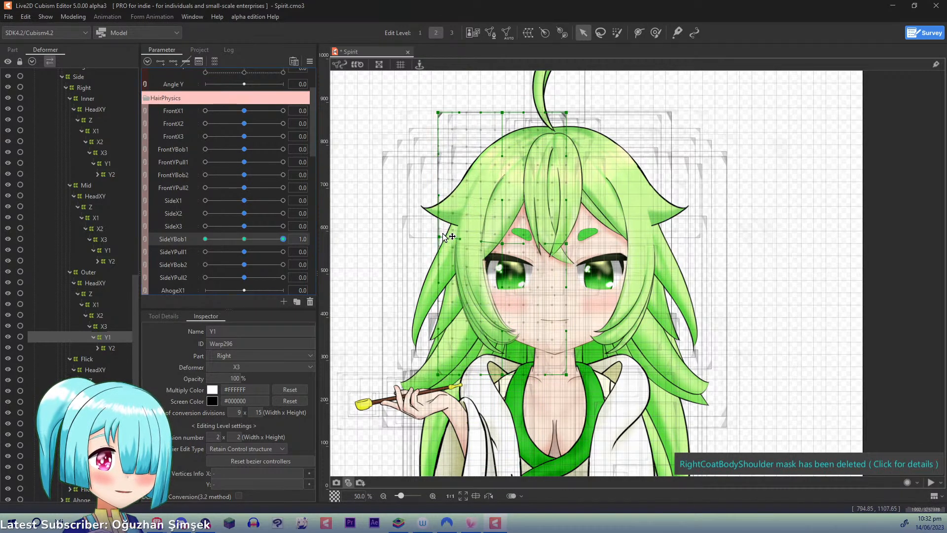
pyautogui.moveTo(505, 239); pyautogui.dragTo(505, 231)
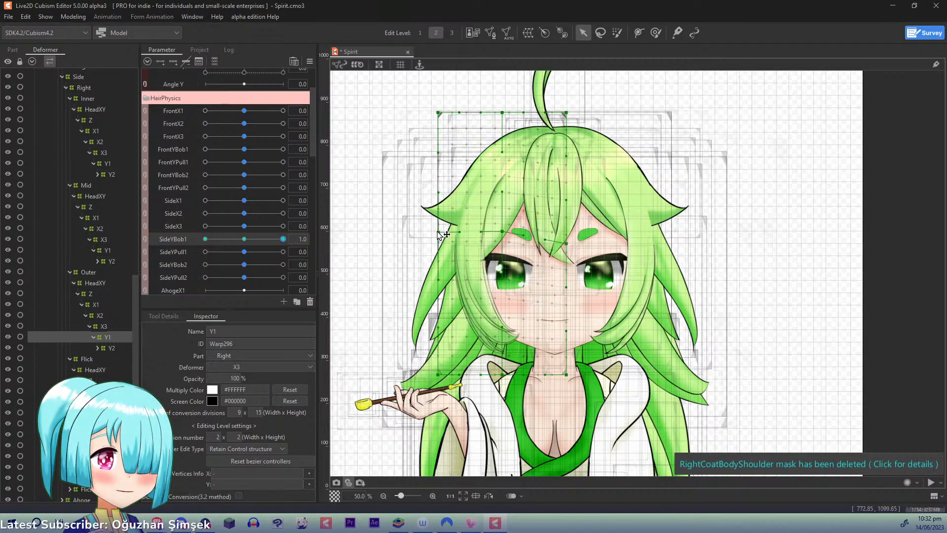
# - Lower the Outer Y1 deformer's outer middle and centre points at SideYBob1 -1.0, and reset SideYBob1 to 0.0
pyautogui.moveTo(282, 239); pyautogui.dragTo(204, 239)
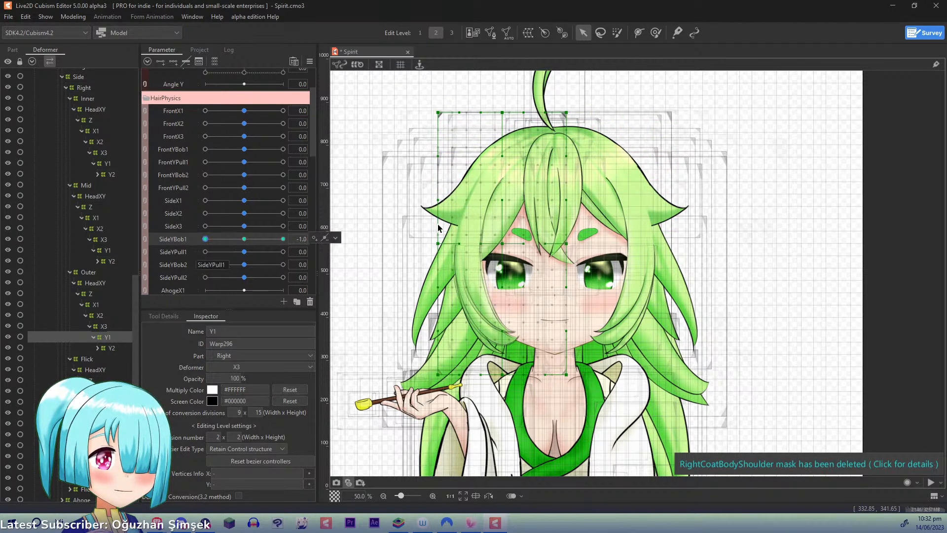
pyautogui.moveTo(439, 243); pyautogui.dragTo(436, 251)
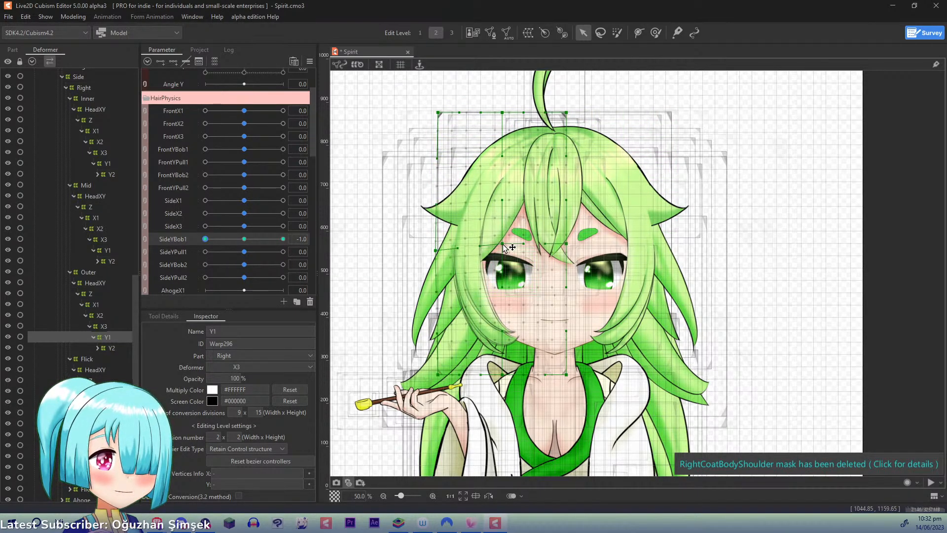
pyautogui.moveTo(504, 244); pyautogui.dragTo(499, 252)
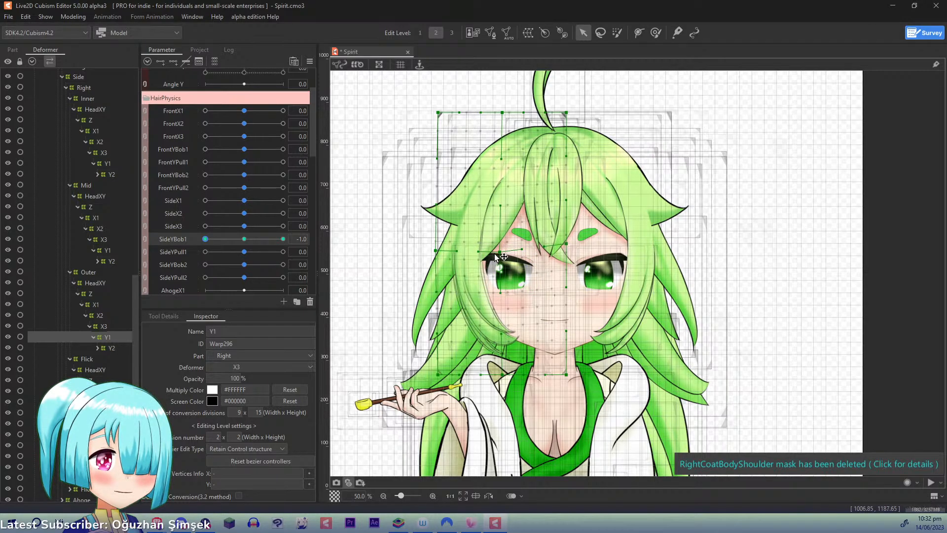
pyautogui.moveTo(438, 249); pyautogui.dragTo(441, 252)
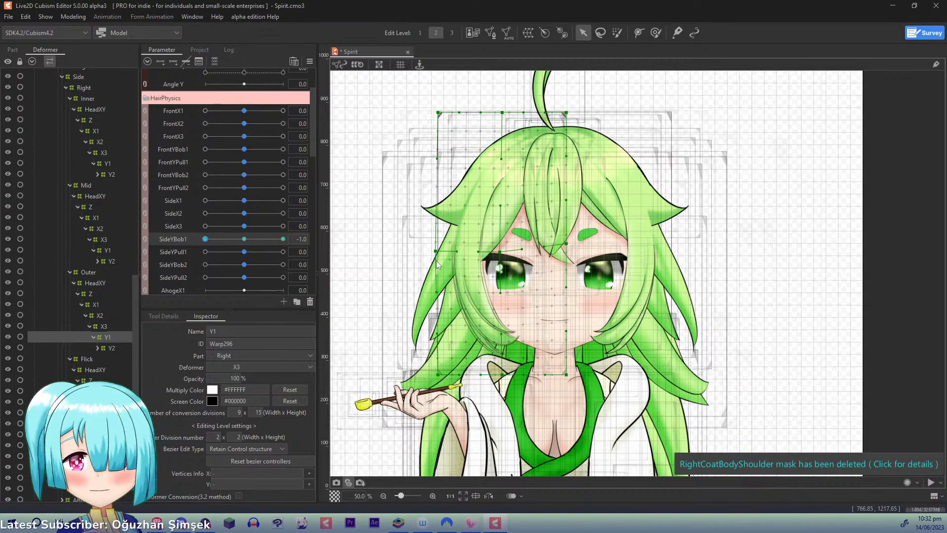
pyautogui.click(245, 239)
# - Key the Outer Y1 deformer to SideYPull1 with three points and, at 1.0, draw its outer middle and centre points slightly together
pyautogui.click(185, 252)
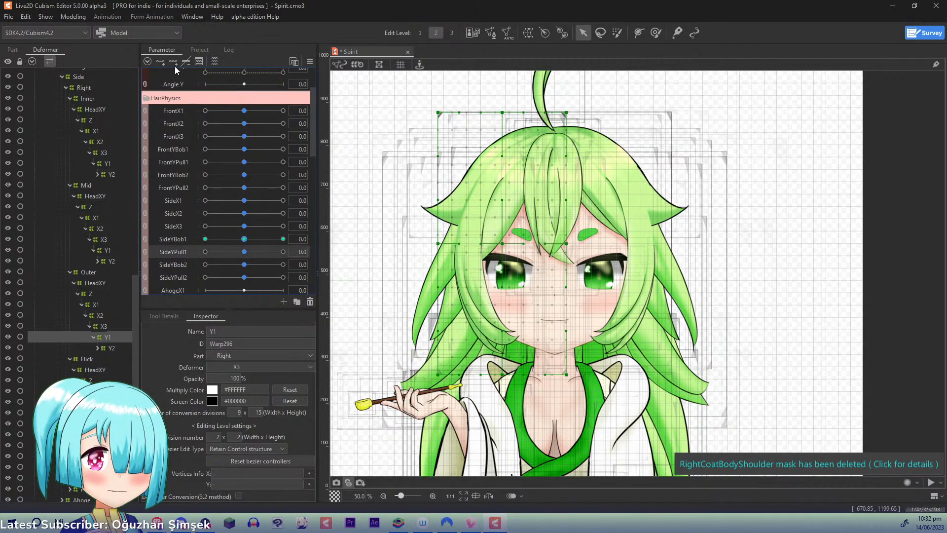
pyautogui.moveTo(250, 251); pyautogui.dragTo(283, 252)
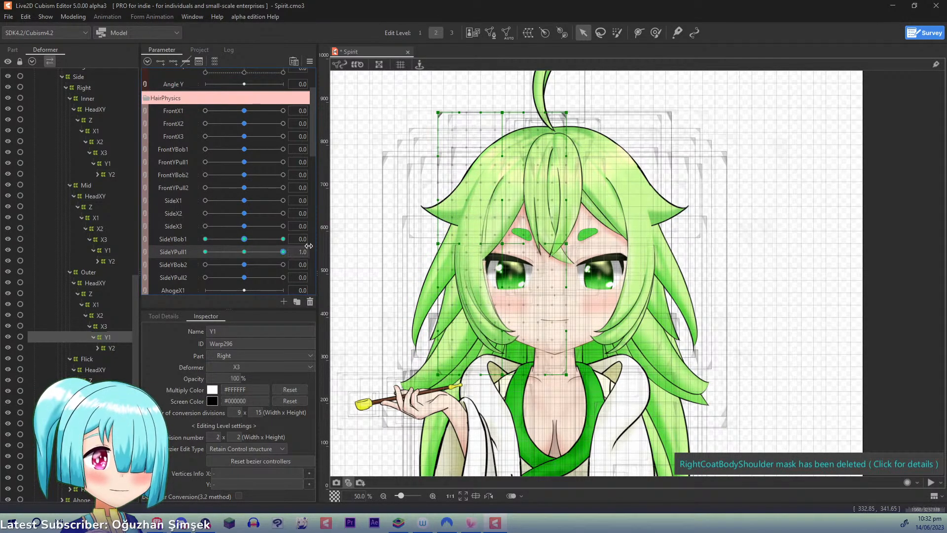
pyautogui.moveTo(437, 245); pyautogui.dragTo(441, 244)
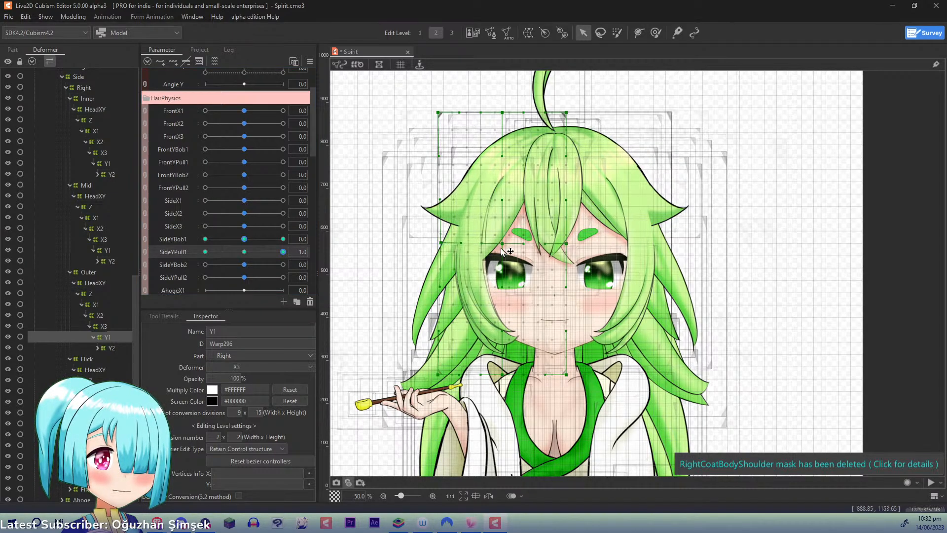
pyautogui.moveTo(502, 244); pyautogui.dragTo(443, 243)
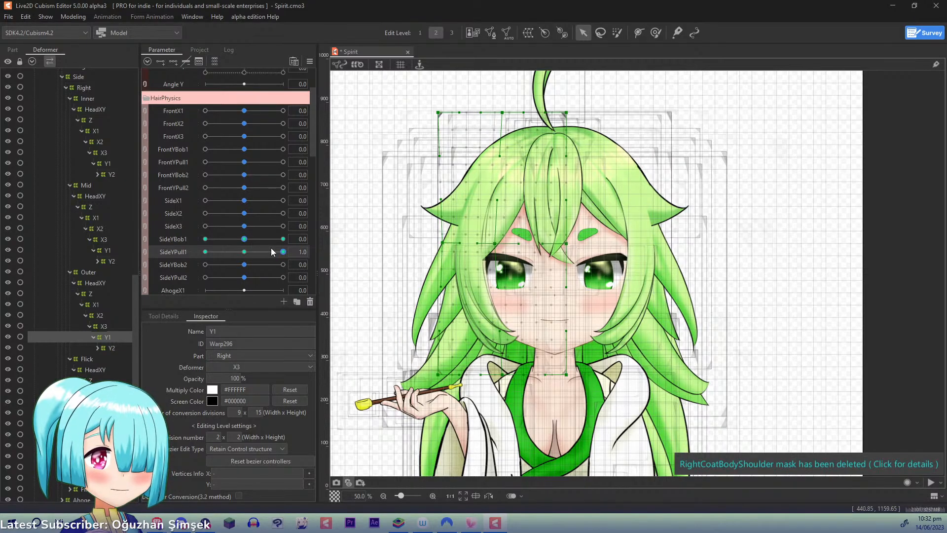
# - At SideYPull1 -1.0, pull the Outer Y1 deformer's outer middle point outward and slightly down, and reset SideYPull1 to 0.0
pyautogui.moveTo(271, 250); pyautogui.dragTo(198, 253)
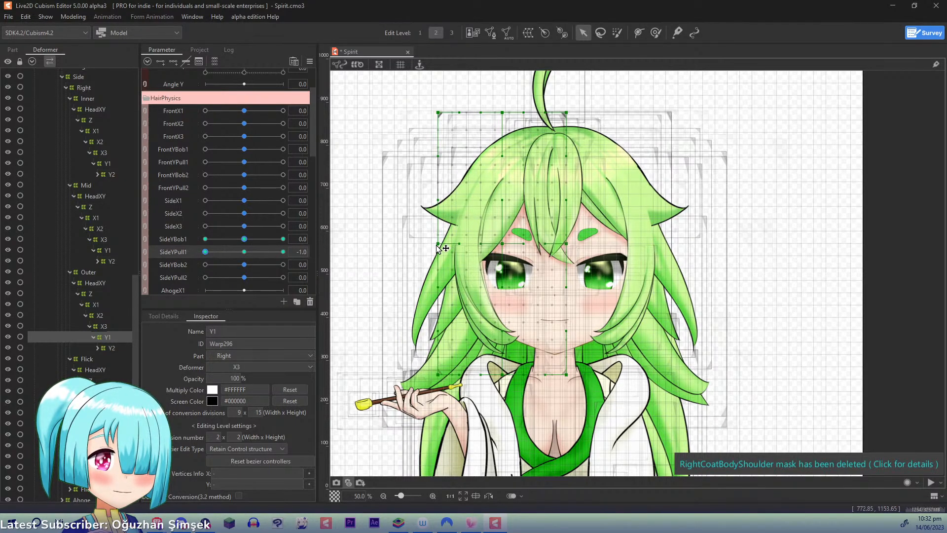
pyautogui.moveTo(442, 246); pyautogui.dragTo(435, 247)
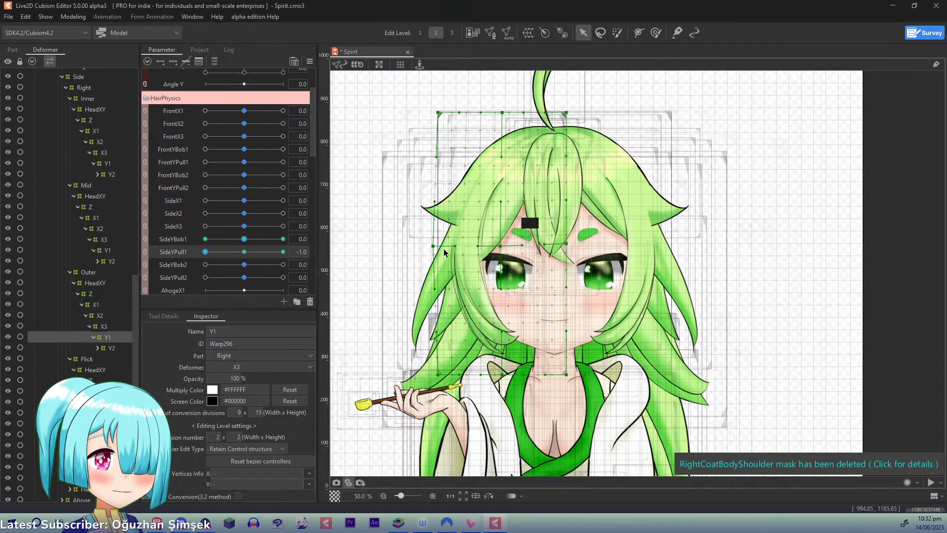
pyautogui.click(201, 239)
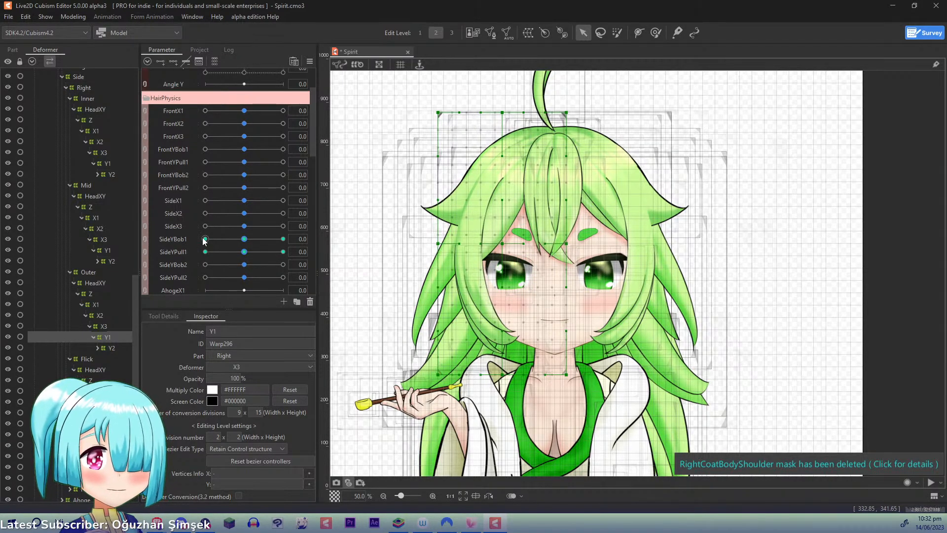
# - Key the Outer Y2 deformer to SideYBob2 with three points and, at 1.0, raise its lower middle and lower outer points
pyautogui.click(106, 349)
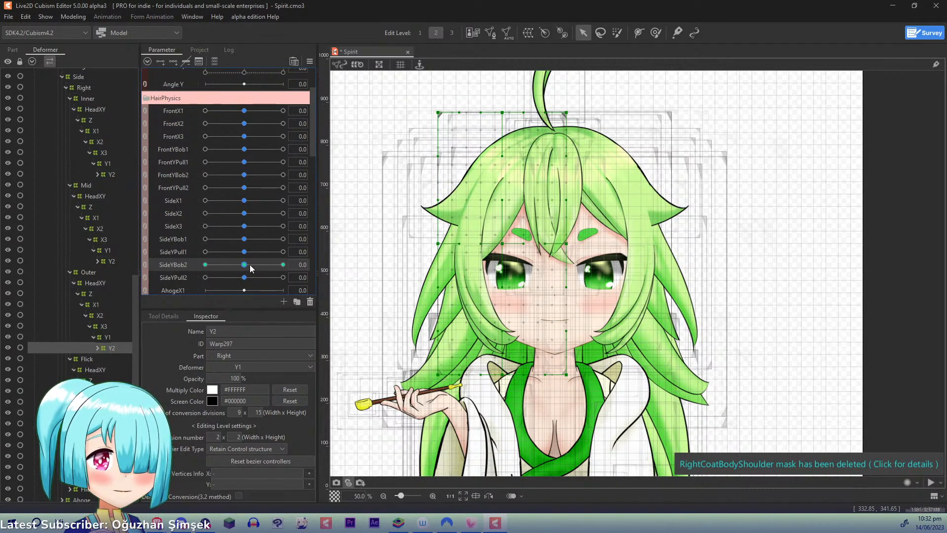
pyautogui.moveTo(249, 264); pyautogui.dragTo(358, 265)
pyautogui.press('ctrl')
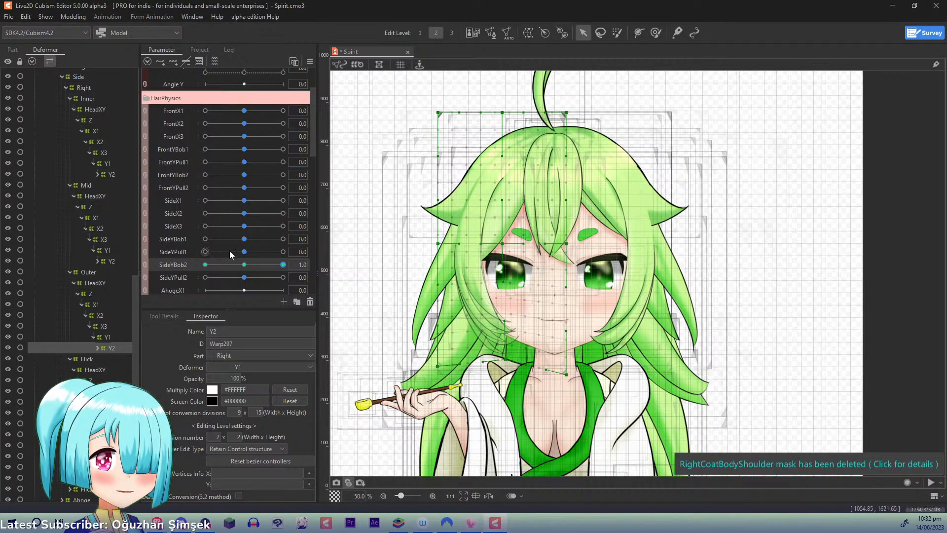
# - Lower the Outer Y2 deformer's lower middle and lower outer points at SideYBob2 -1.0, and reset SideYBob2 to 0.0
pyautogui.moveTo(282, 266); pyautogui.dragTo(164, 285)
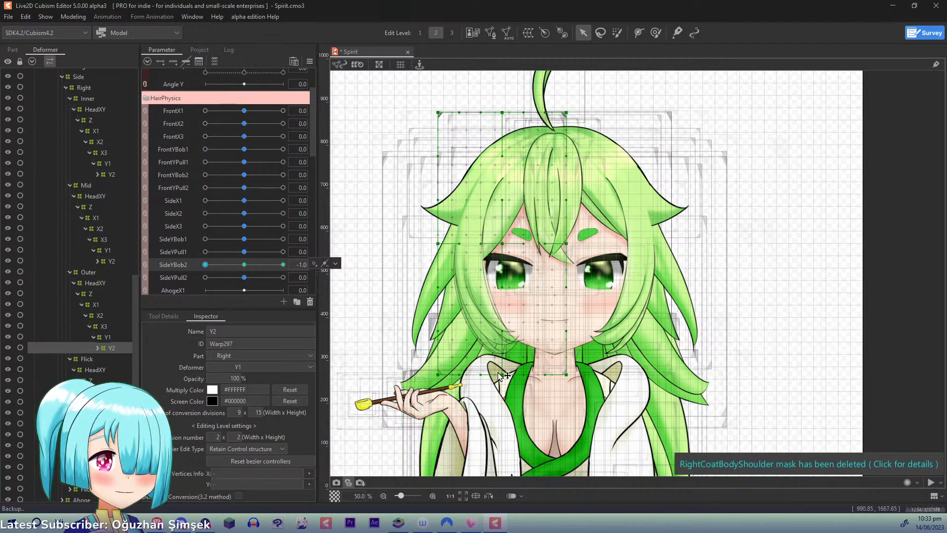
pyautogui.moveTo(503, 376); pyautogui.dragTo(500, 386)
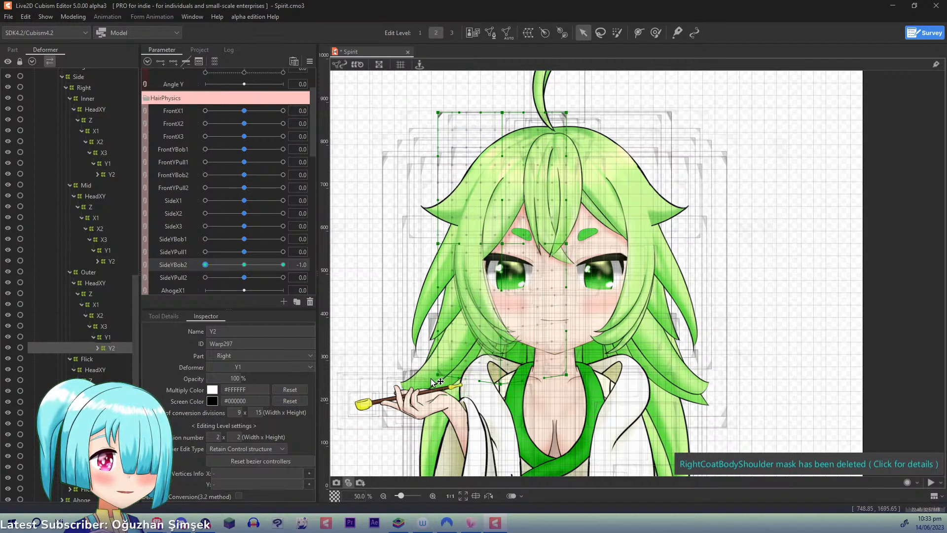
pyautogui.moveTo(431, 378); pyautogui.dragTo(436, 381)
pyautogui.rightClick(207, 265)
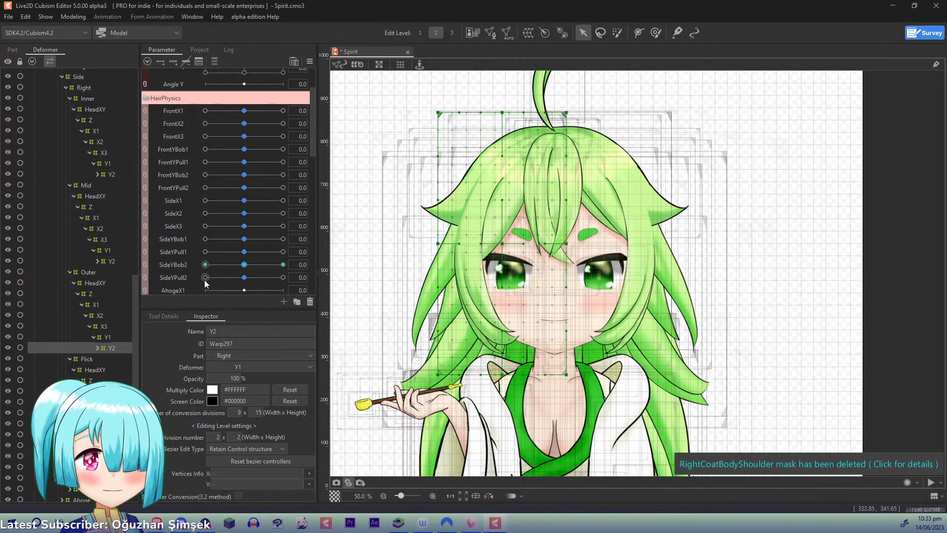
# - Key the Outer Y2 deformer to SideYPull2 with three points and, at 1.0, pull its lower outer corner inward and up and adjust its lower middle point
pyautogui.click(179, 279)
pyautogui.click(170, 63)
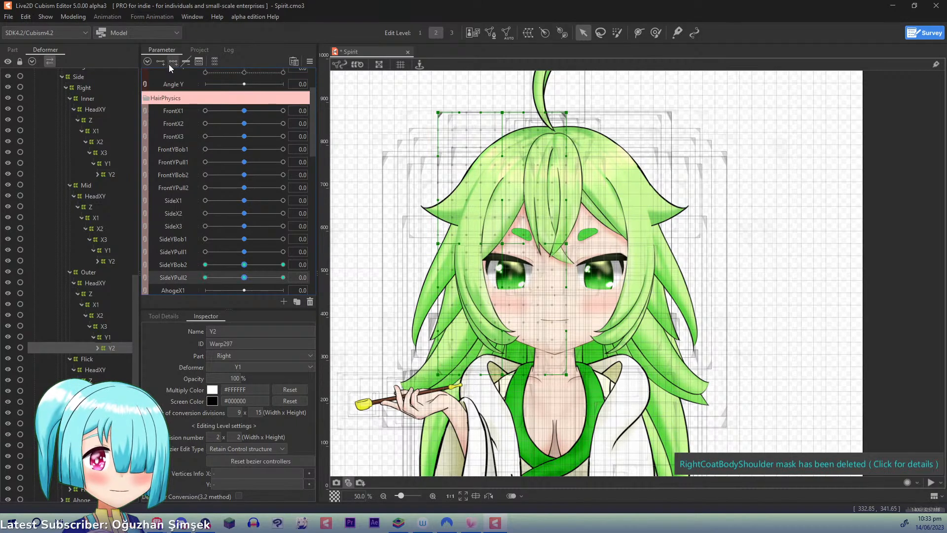
pyautogui.moveTo(244, 276); pyautogui.dragTo(283, 277)
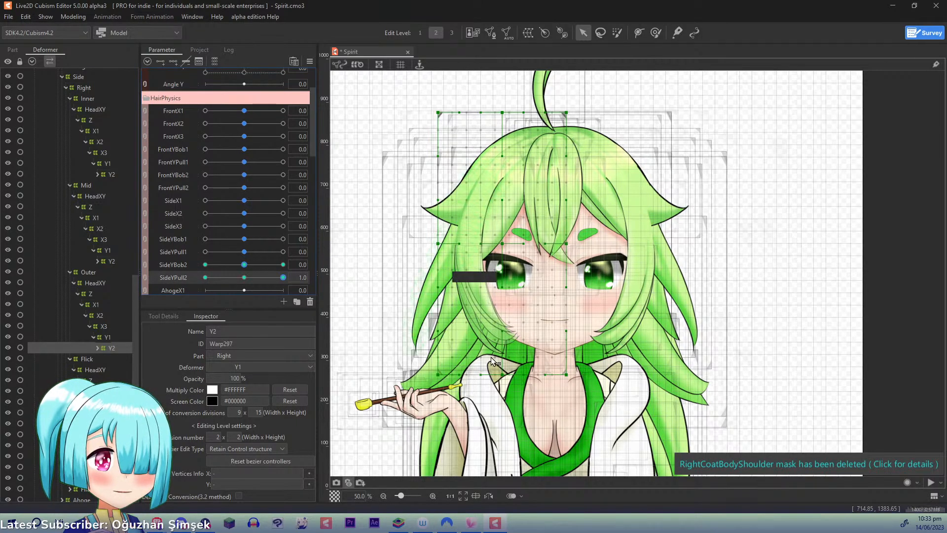
pyautogui.moveTo(439, 375); pyautogui.dragTo(450, 365)
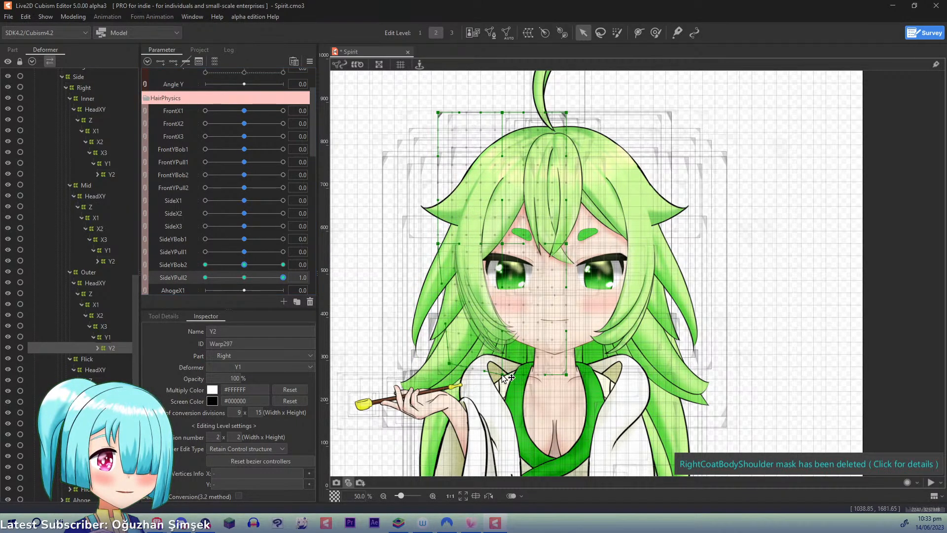
pyautogui.moveTo(504, 378); pyautogui.dragTo(504, 374)
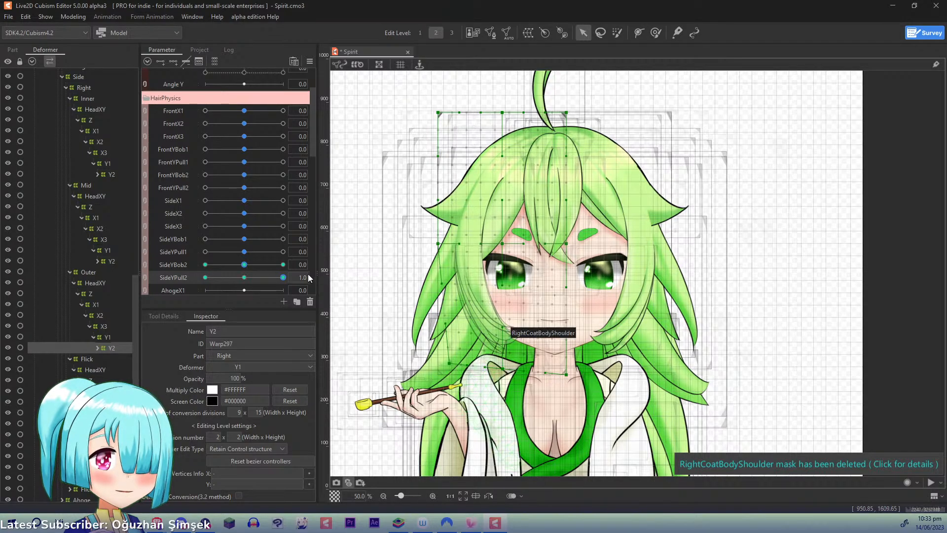
# - At SideYPull2 -1.0, pull the Outer Y2 deformer's lower middle point down and slightly outward, and reset SideYPull2 to 0.0
pyautogui.moveTo(282, 277); pyautogui.dragTo(206, 278)
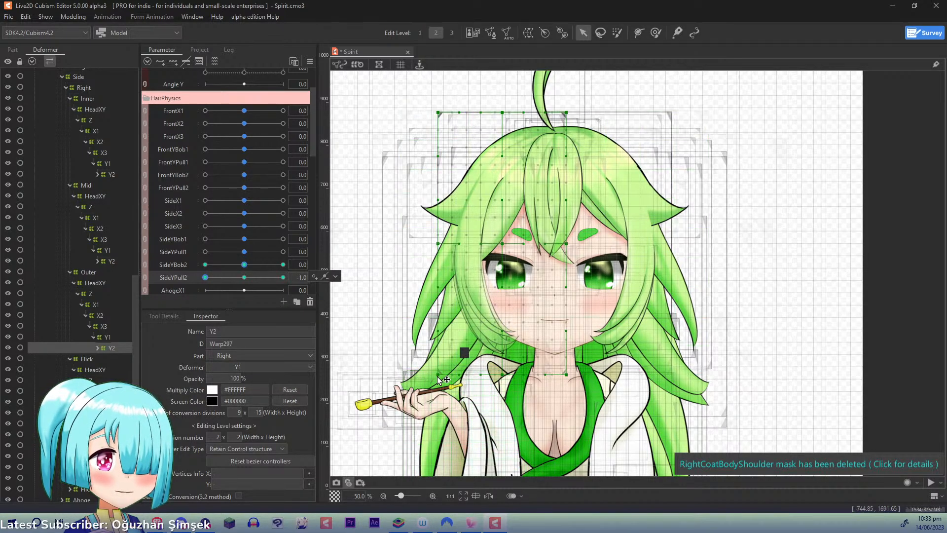
pyautogui.moveTo(503, 379); pyautogui.dragTo(500, 388)
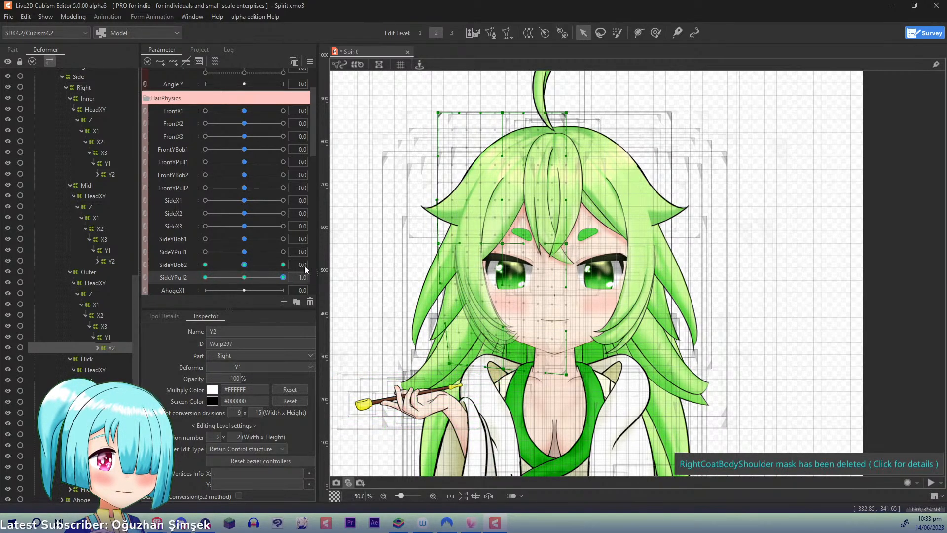
pyautogui.click(244, 277)
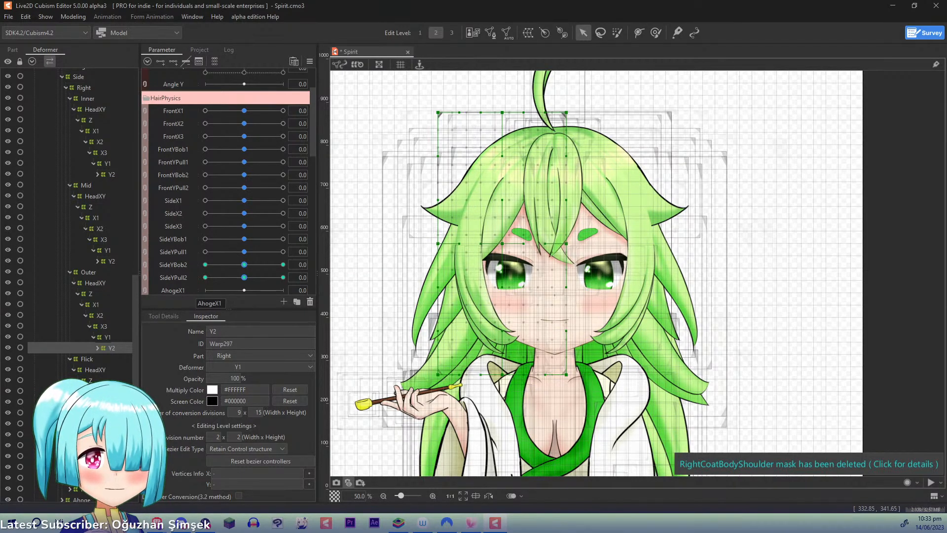
# - Key the right Flick Y1 deformer to SideYBob1 with three points and, at 1.0, raise its outer middle and lower outer points
pyautogui.click(108, 423)
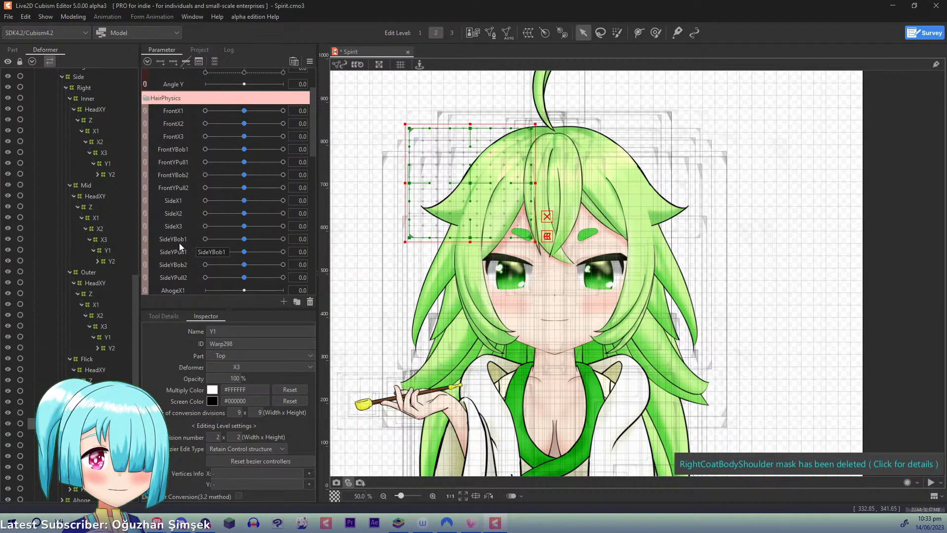
pyautogui.click(244, 239)
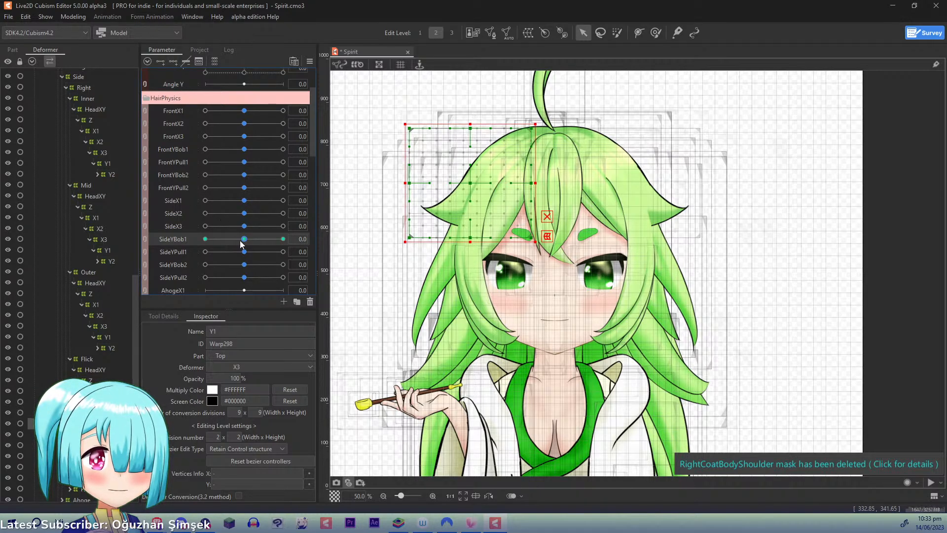
pyautogui.moveTo(244, 239); pyautogui.dragTo(337, 230)
pyautogui.click(395, 215)
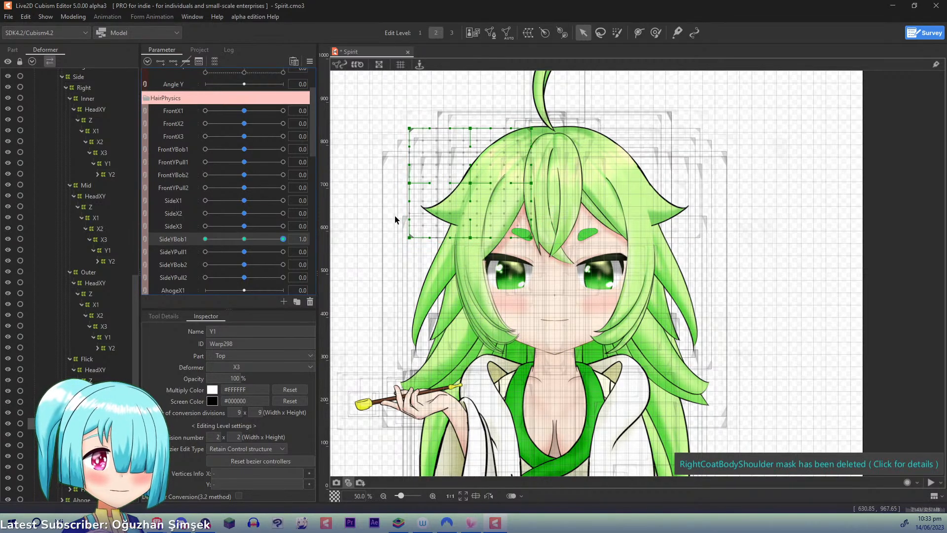
pyautogui.moveTo(410, 183); pyautogui.dragTo(410, 176)
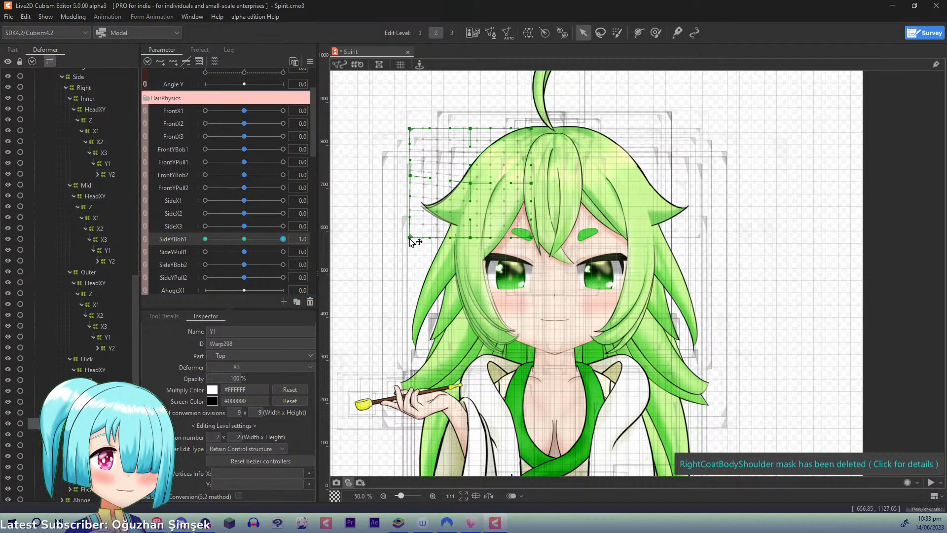
pyautogui.moveTo(410, 238); pyautogui.dragTo(408, 221)
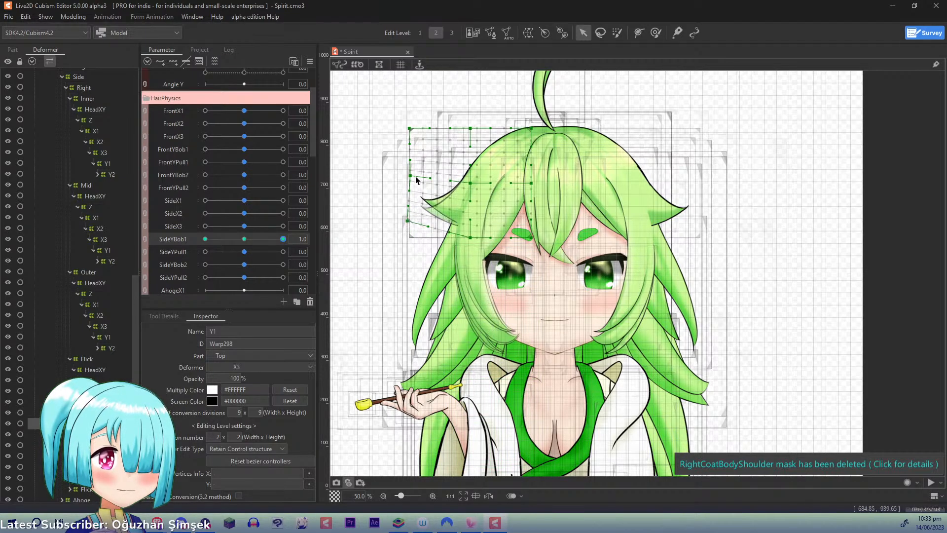
pyautogui.moveTo(411, 176); pyautogui.dragTo(413, 173)
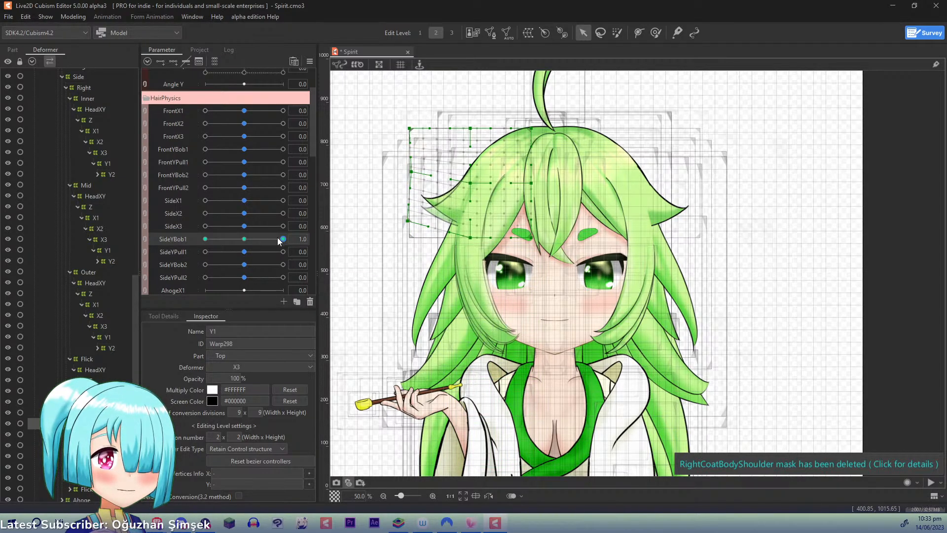
# - At SideYBob1 -1.0, lower the Flick Y1 deformer's lower outer and outer middle points, test the motion, and reset SideYBob1 to 0.0
pyautogui.moveTo(282, 239); pyautogui.dragTo(157, 255)
pyautogui.moveTo(409, 238); pyautogui.dragTo(411, 246)
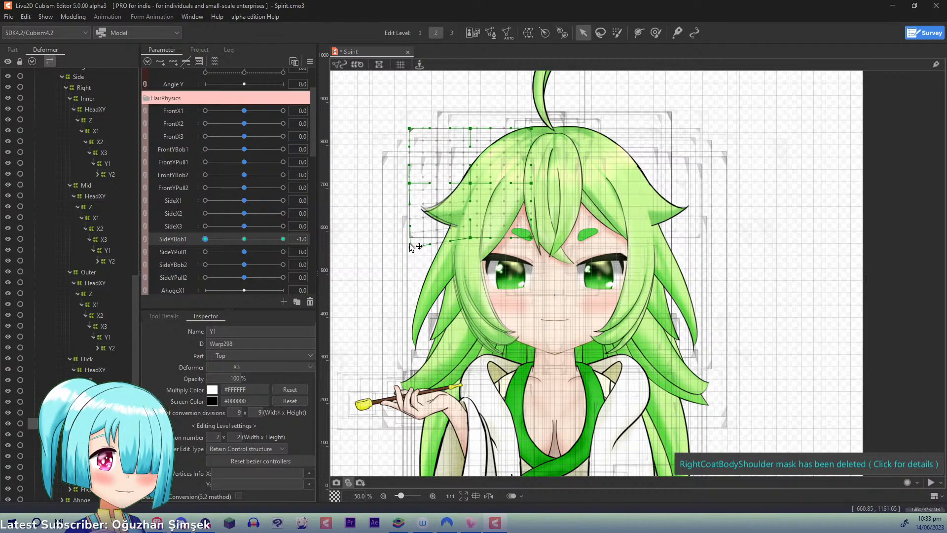
pyautogui.moveTo(409, 183); pyautogui.dragTo(409, 195)
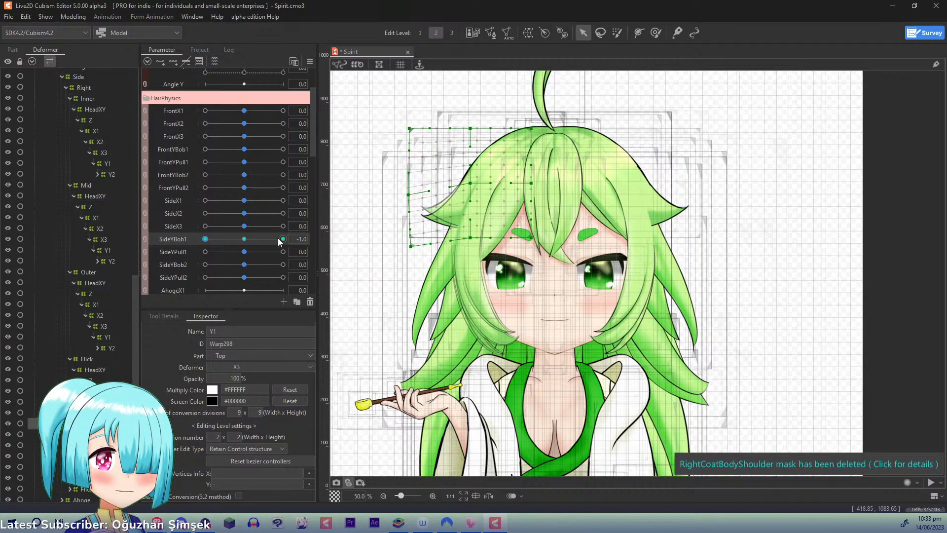
pyautogui.moveTo(280, 239); pyautogui.dragTo(345, 247)
pyautogui.moveTo(284, 241); pyautogui.dragTo(195, 241)
pyautogui.rightClick(221, 244)
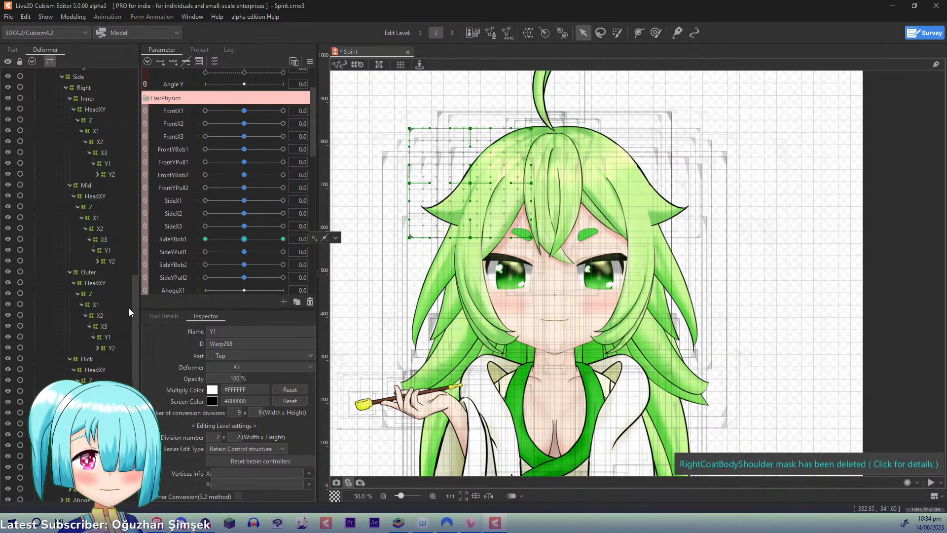
# - Expand the entire deformer hierarchy and go to the Left side hair's Inner deformers
pyautogui.moveTo(136, 307); pyautogui.dragTo(143, 379)
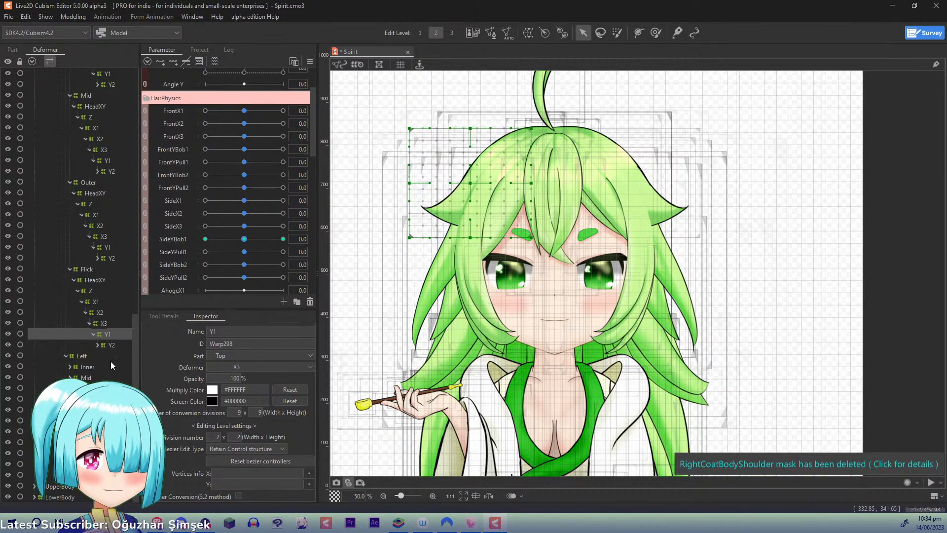
pyautogui.click(70, 399)
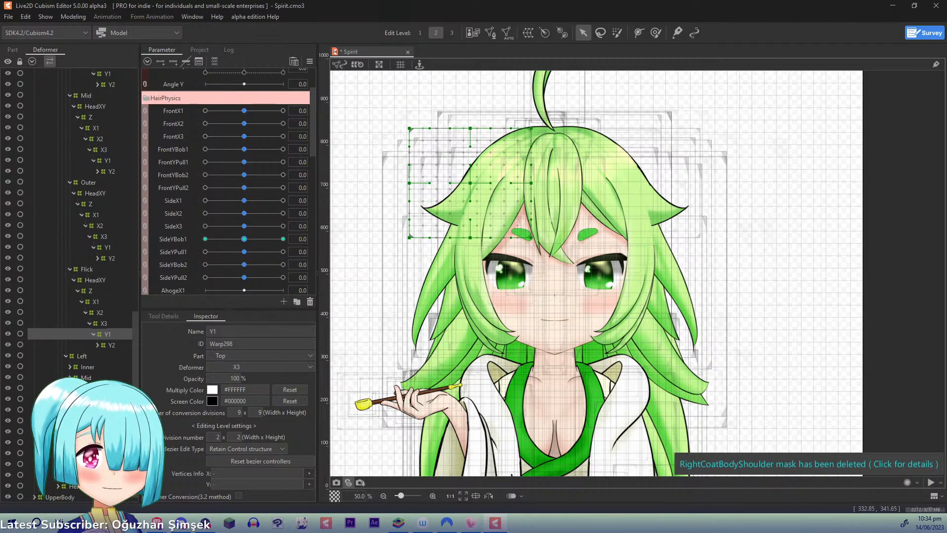
pyautogui.click(70, 367)
pyautogui.scroll(-2, 99, 377)
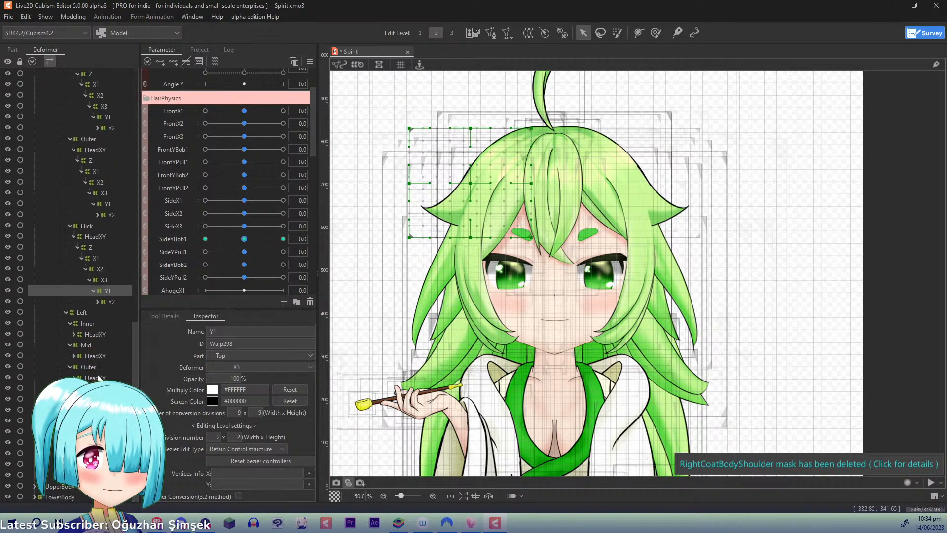
pyautogui.click(73, 334)
pyautogui.scroll(-2, 133, 342)
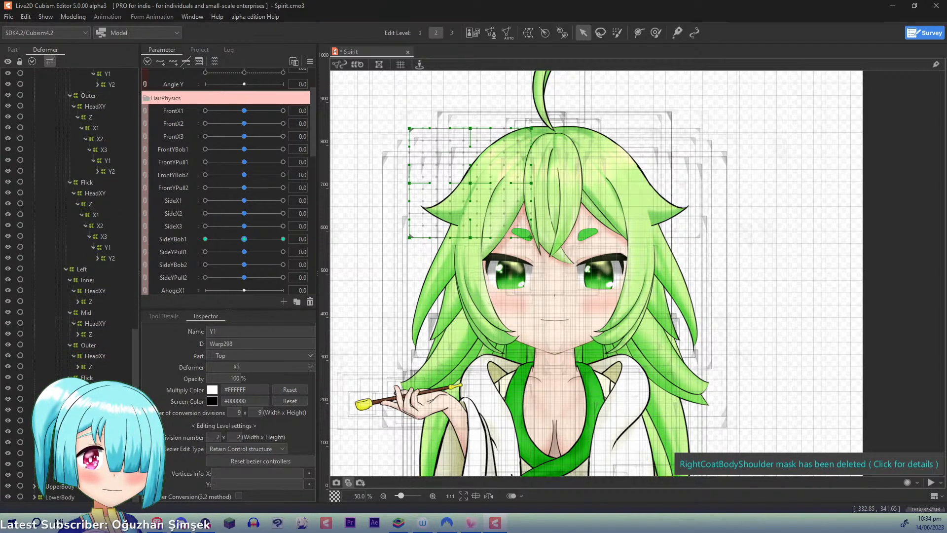
pyautogui.click(74, 388)
pyautogui.click(33, 62)
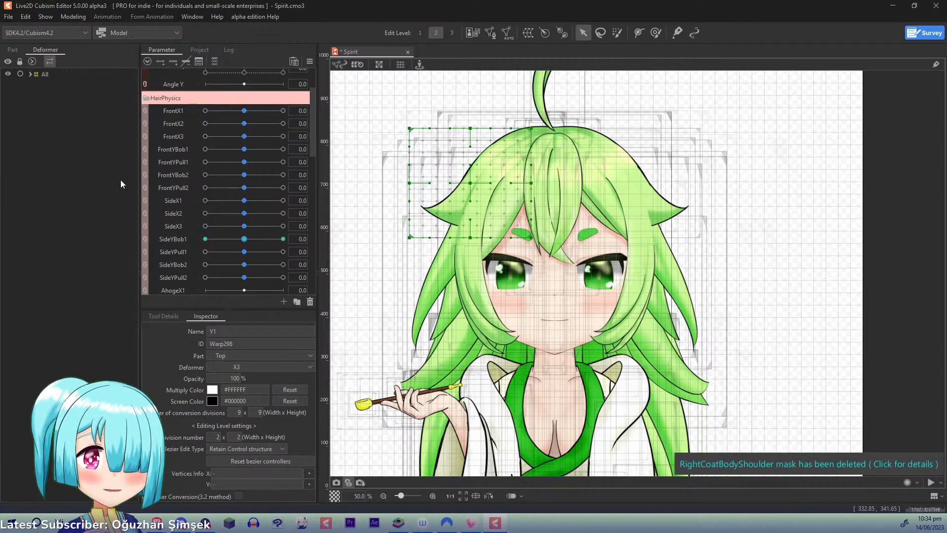
pyautogui.click(32, 61)
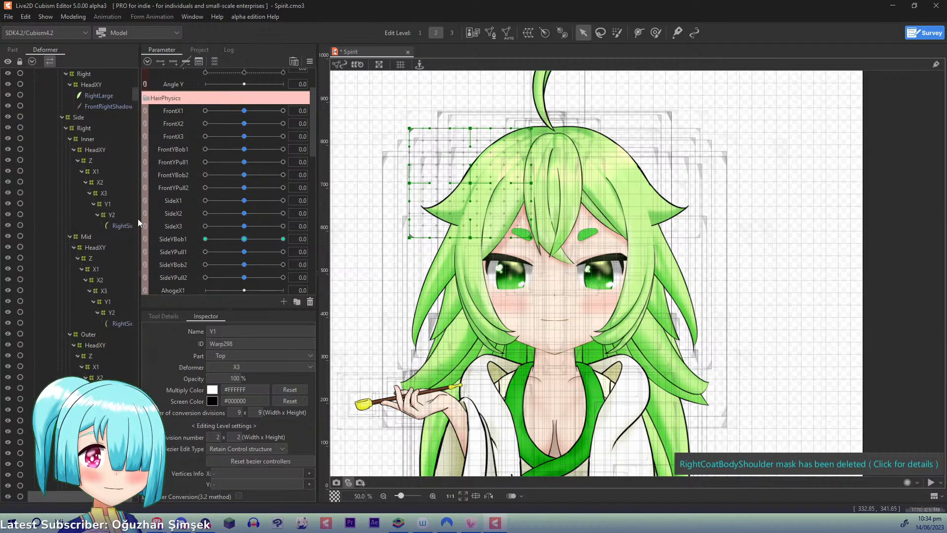
pyautogui.click(111, 214)
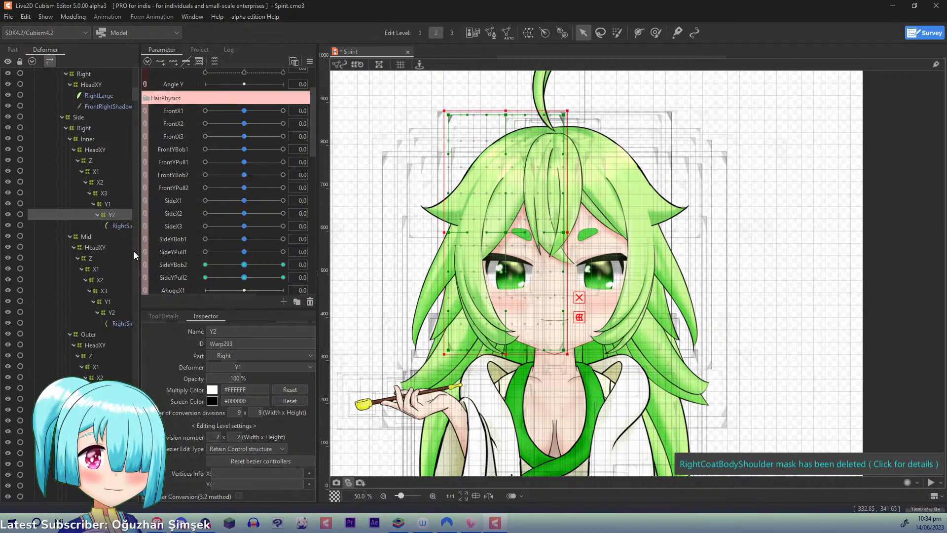
pyautogui.moveTo(136, 97); pyautogui.dragTo(138, 110)
# - Key the Left Inner X1 deformer to SideX1 with three points and set SideX1 to 1.0
pyautogui.click(94, 135)
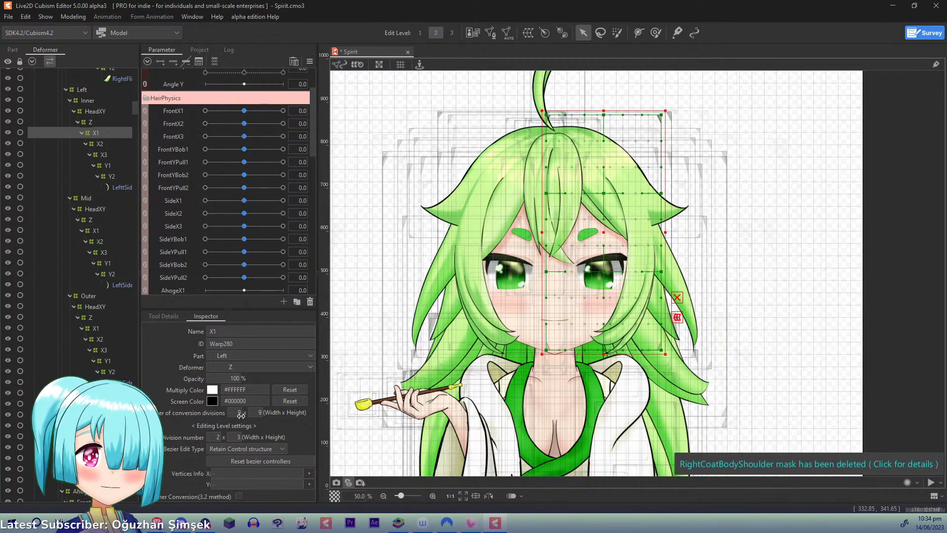
pyautogui.click(173, 200)
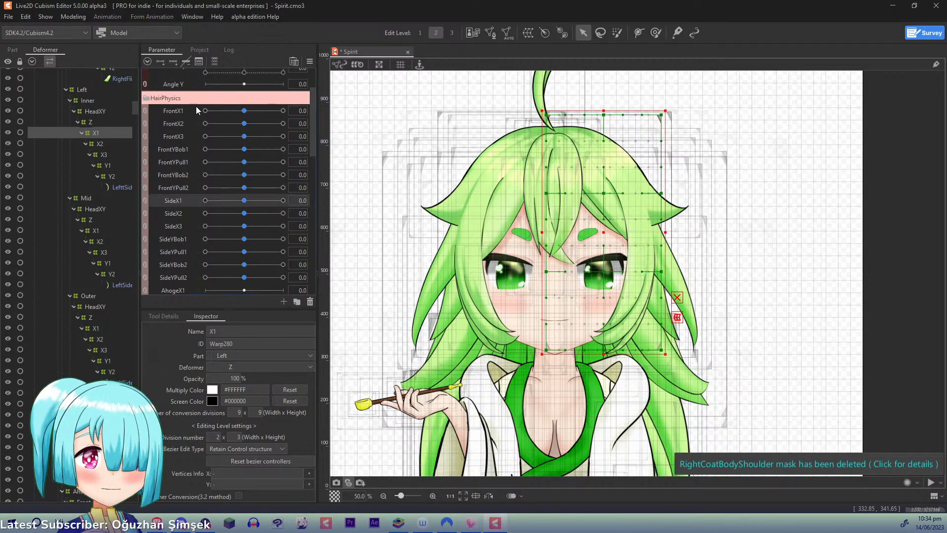
pyautogui.click(177, 60)
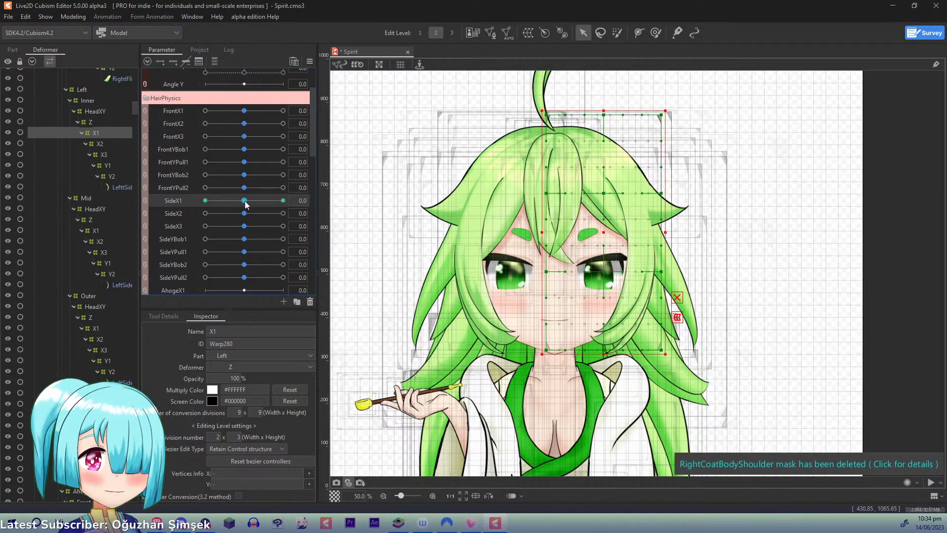
pyautogui.moveTo(244, 201); pyautogui.dragTo(374, 212)
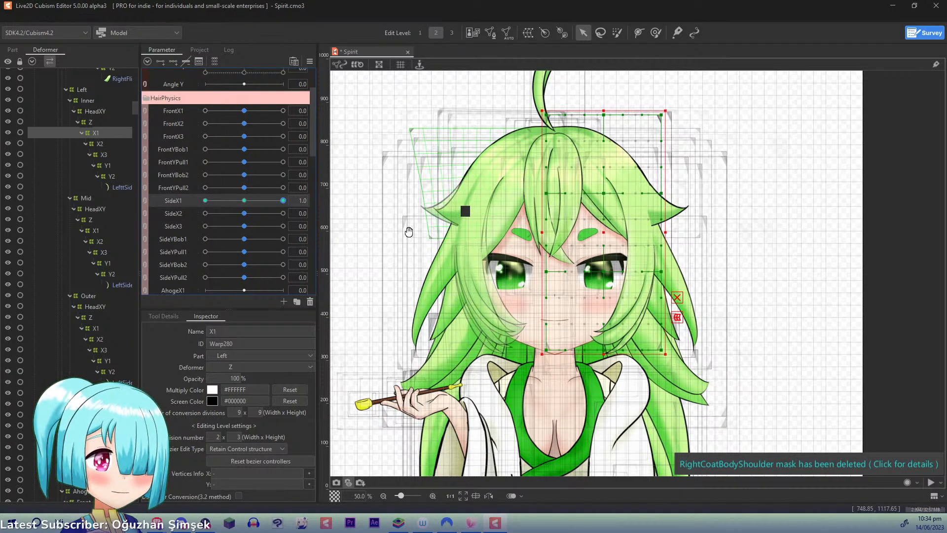
pyautogui.moveTo(432, 236); pyautogui.dragTo(409, 232)
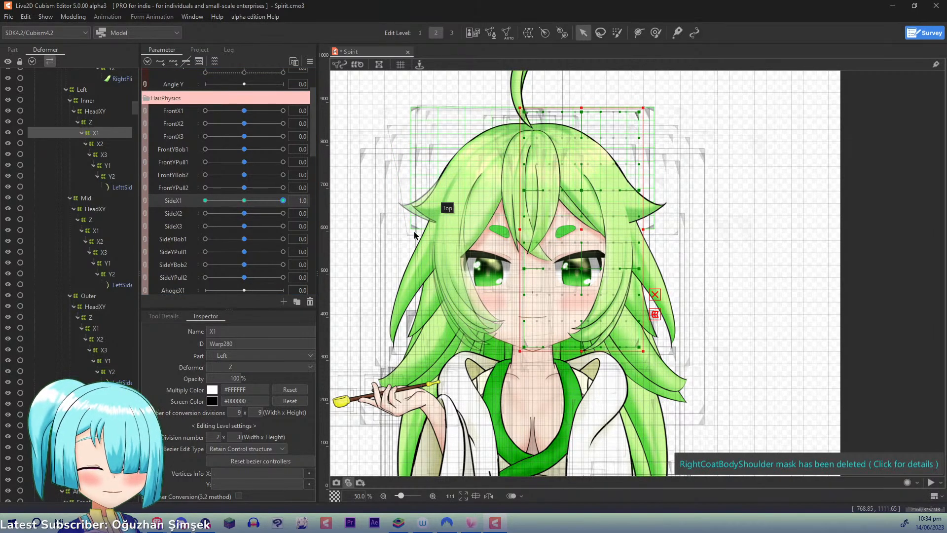
# - Temporarily deform Left Inner X1 along a three-point path following the hair, swinging its lower end outward and slightly down, and apply it
pyautogui.press('t')
pyautogui.click(558, 84)
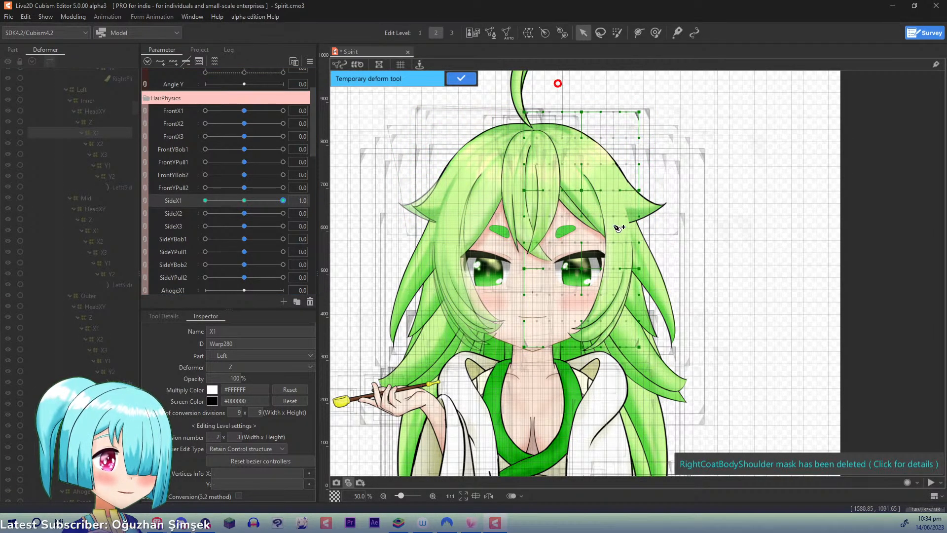
pyautogui.click(612, 221)
pyautogui.click(523, 414)
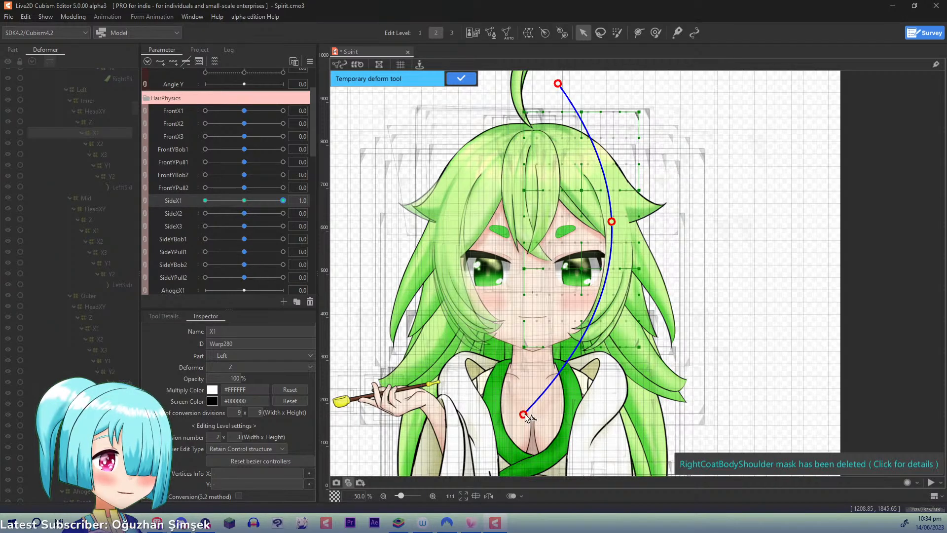
pyautogui.moveTo(525, 416); pyautogui.dragTo(548, 428)
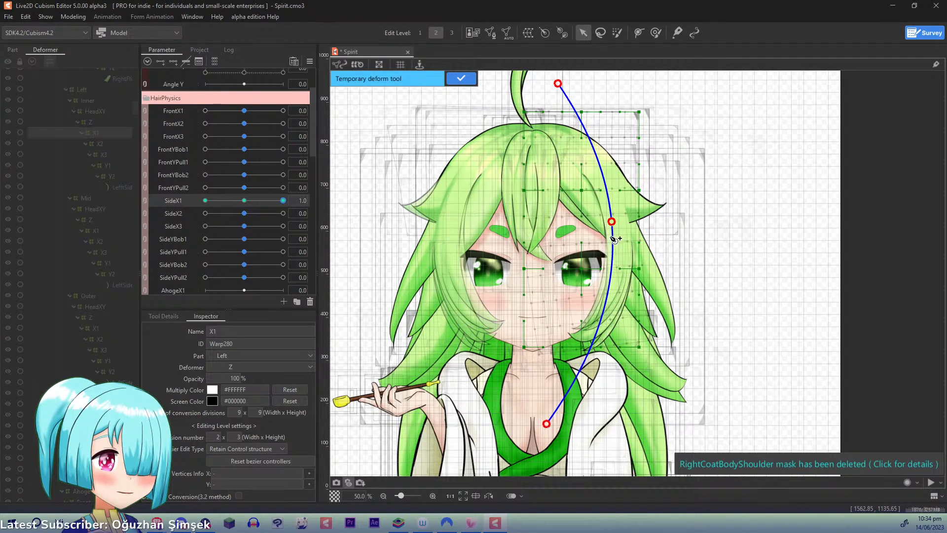
pyautogui.moveTo(615, 225); pyautogui.dragTo(614, 222)
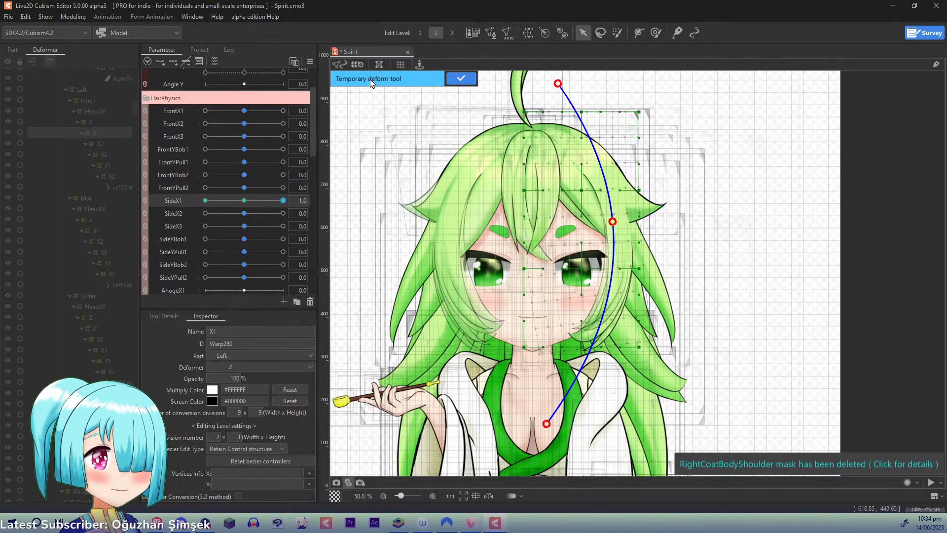
pyautogui.click(461, 79)
# - At SideX1 -1.0, apply a three-point temporary deform to Left Inner X1 that swings its lower end inward and slightly up, and reset SideX1 to 0.0
pyautogui.moveTo(275, 199); pyautogui.dragTo(205, 201)
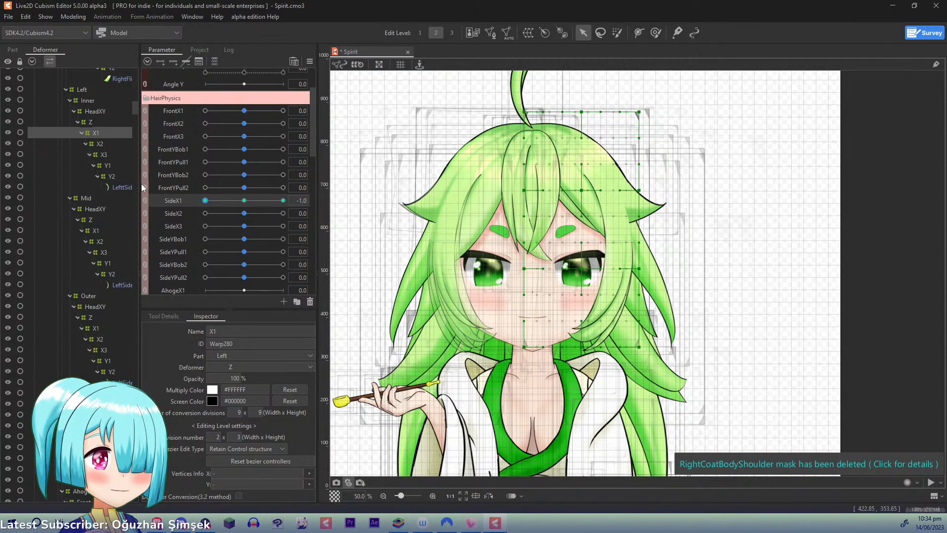
pyautogui.click(534, 87)
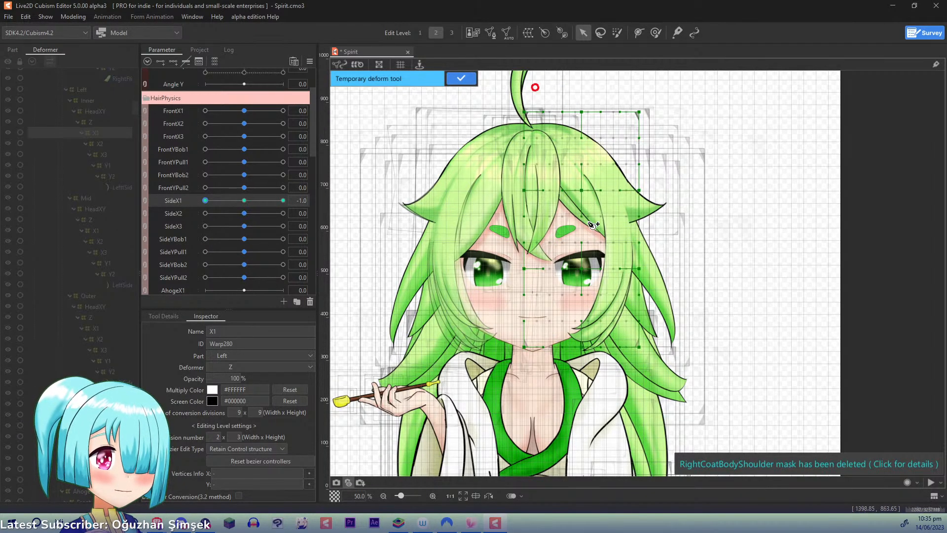
pyautogui.click(607, 215)
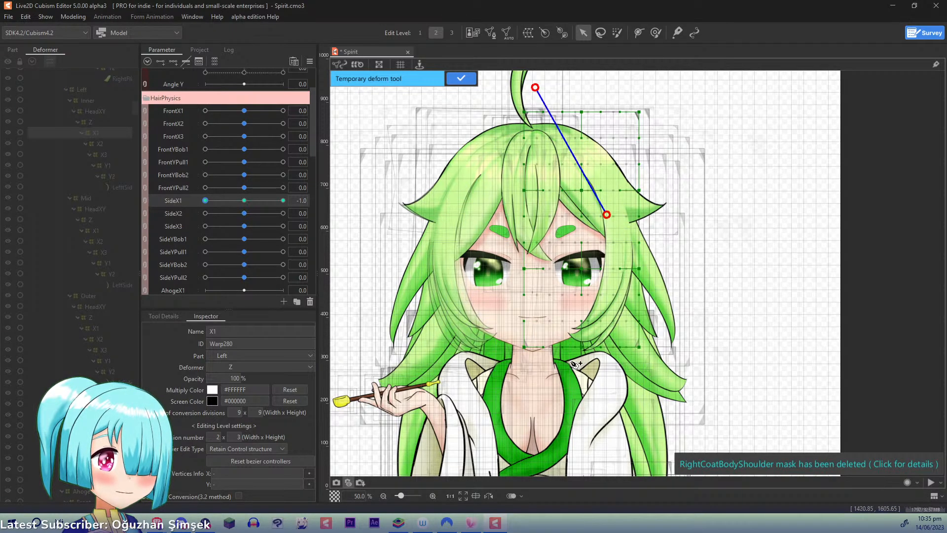
pyautogui.click(528, 412)
pyautogui.moveTo(528, 411); pyautogui.dragTo(503, 402)
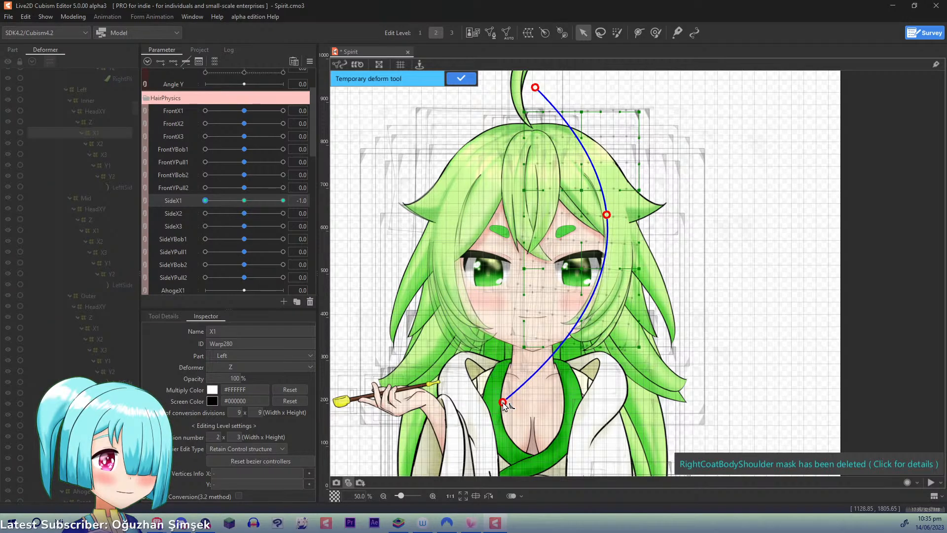
pyautogui.moveTo(605, 214); pyautogui.dragTo(607, 216)
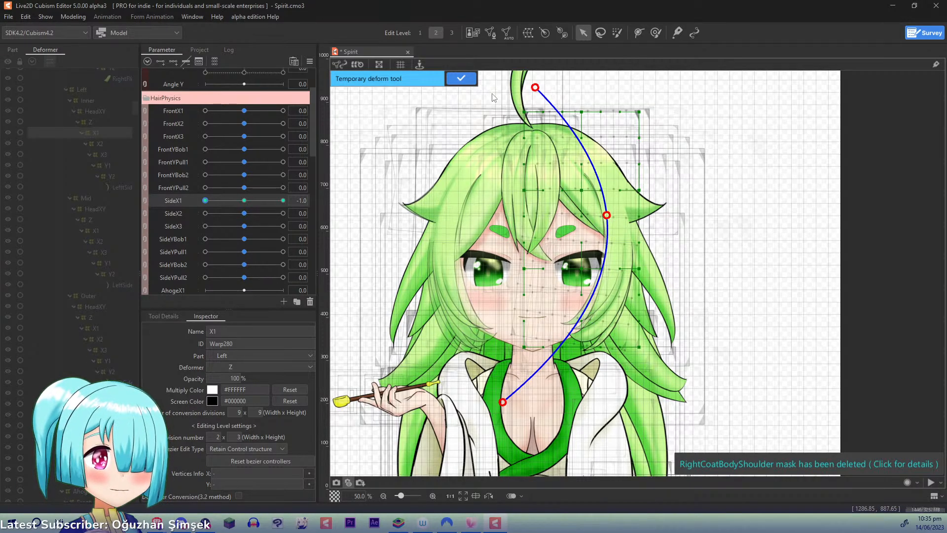
pyautogui.click(457, 81)
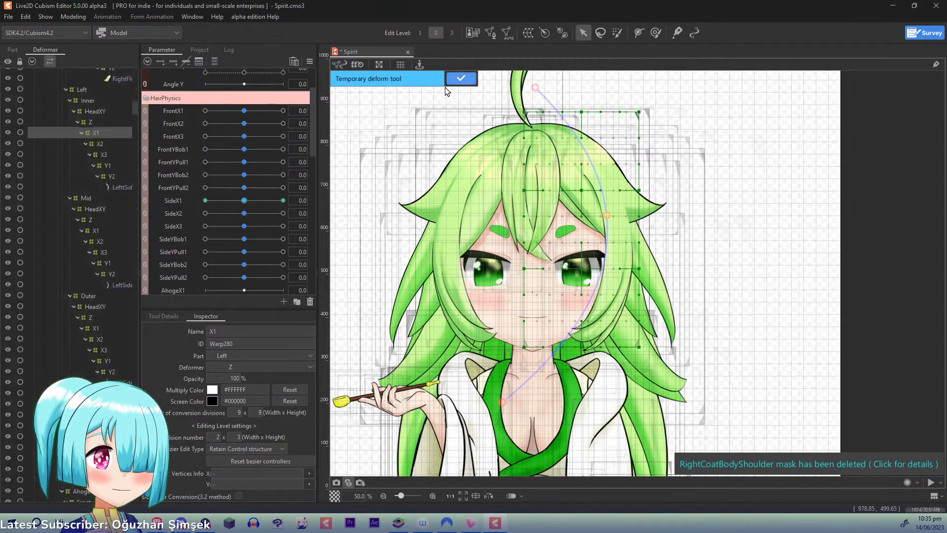
# - Key Left Inner X2 to SideX2 with three points and, at 1.0, apply a three-point temporary deform that swings its lower end outward
pyautogui.click(100, 144)
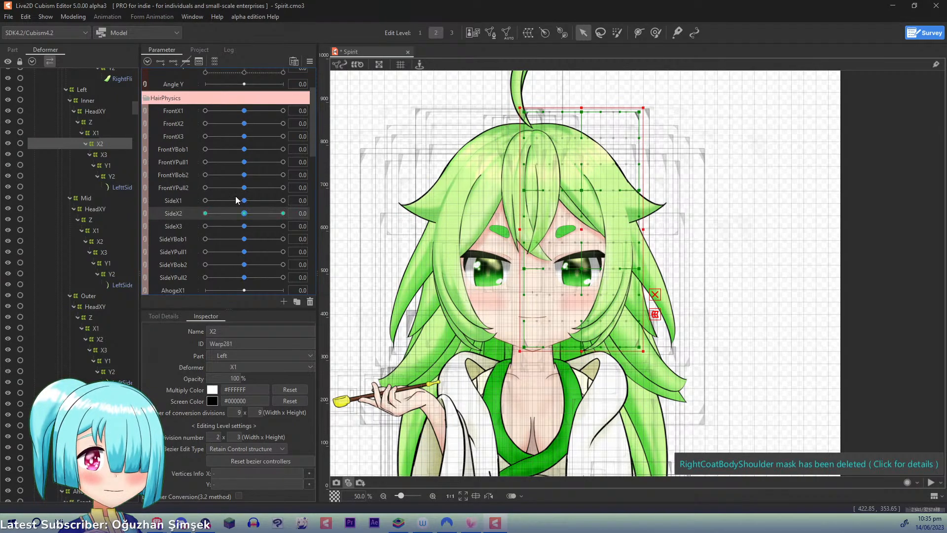
pyautogui.moveTo(244, 216); pyautogui.dragTo(365, 226)
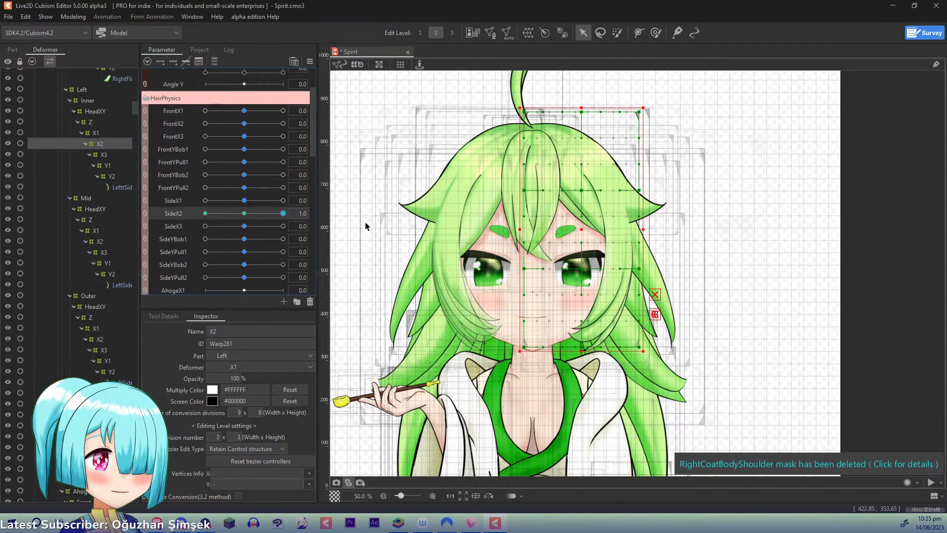
pyautogui.press('t')
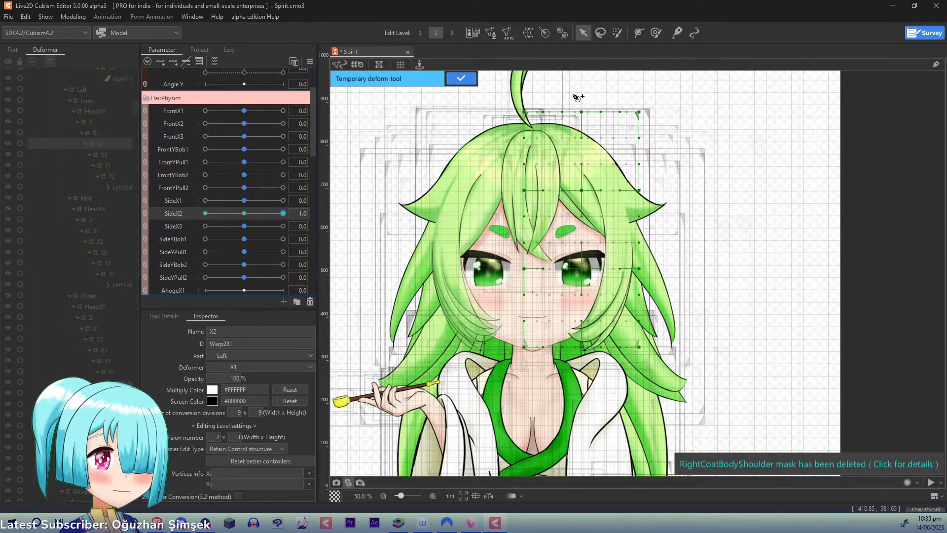
pyautogui.click(551, 82)
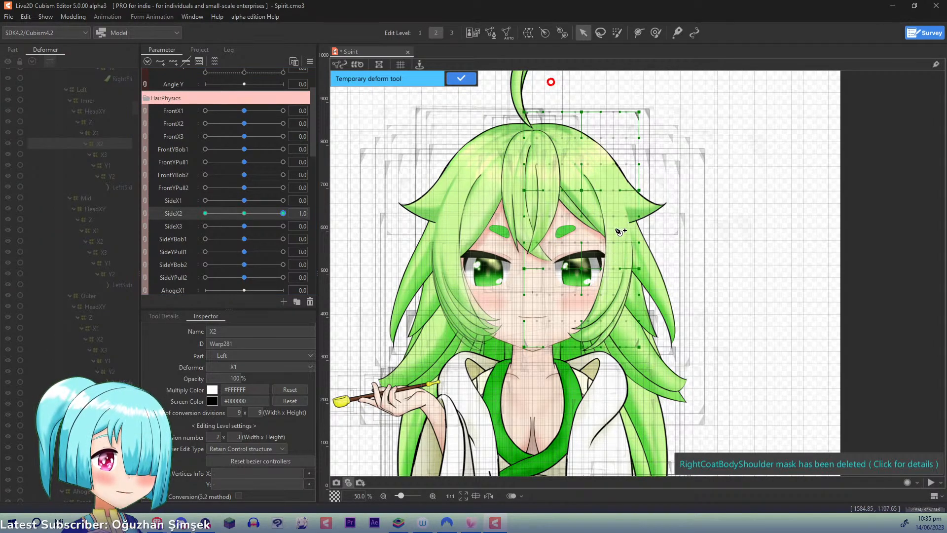
pyautogui.click(612, 264)
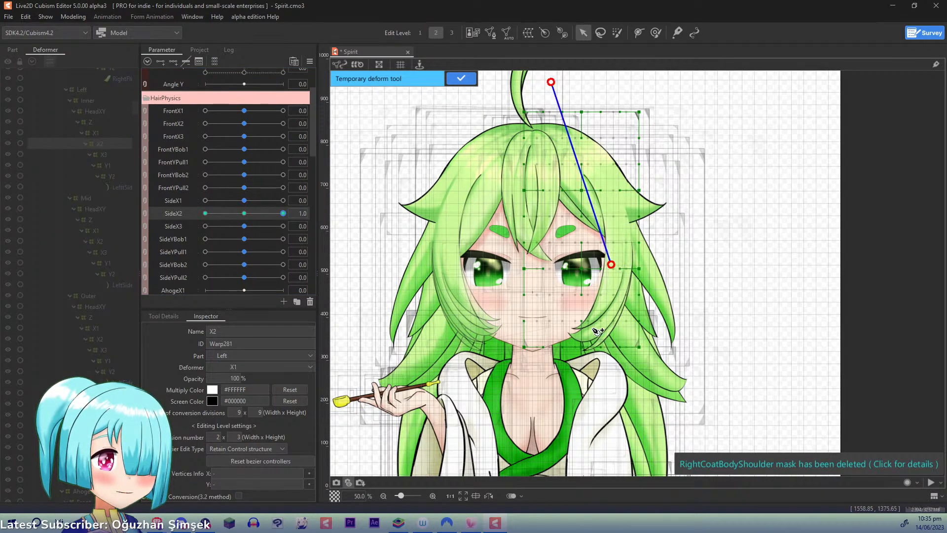
pyautogui.click(536, 392)
pyautogui.moveTo(544, 398); pyautogui.dragTo(560, 398)
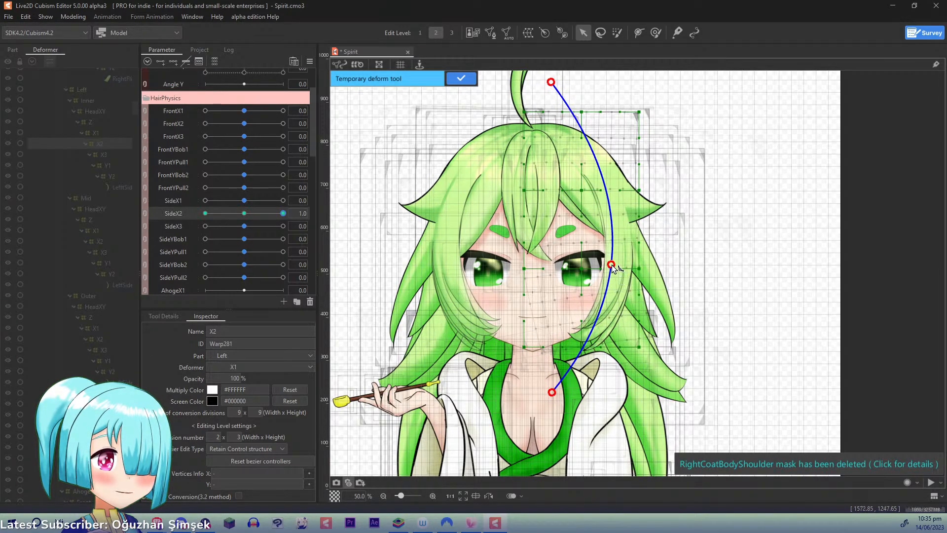
pyautogui.moveTo(612, 265); pyautogui.dragTo(615, 264)
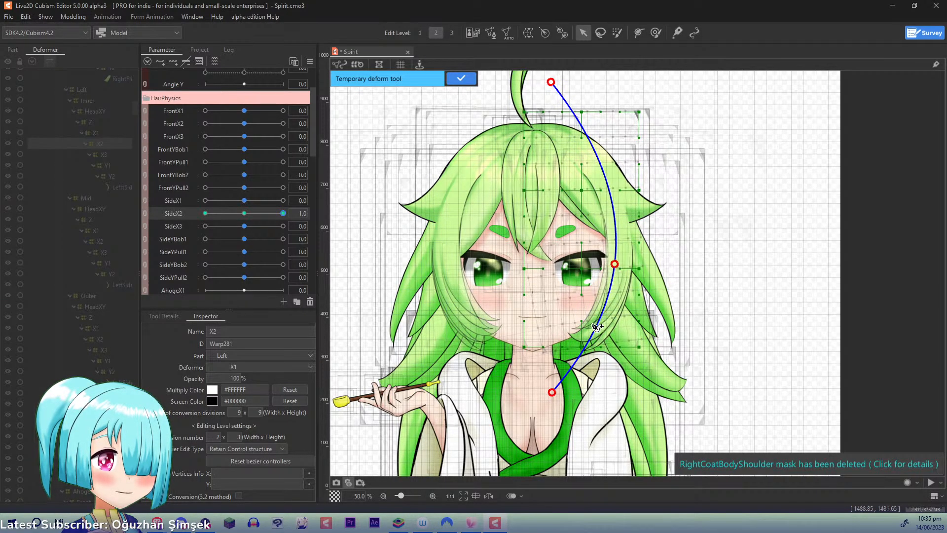
pyautogui.click(462, 80)
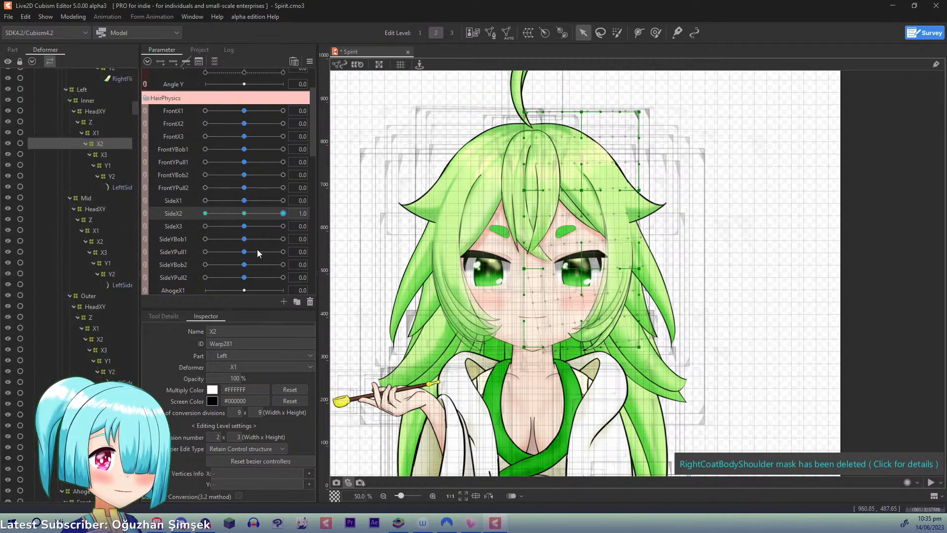
# - At SideX2 -1.0, apply a three-point temporary deform to Left Inner X2 that swings its lower end inward and slightly up, and reset SideX2 to 0.0
pyautogui.click(205, 214)
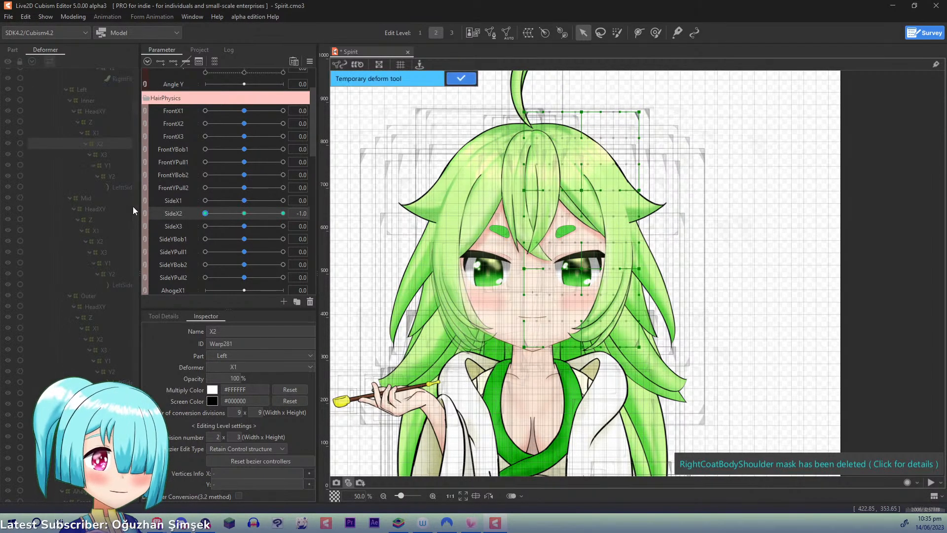
pyautogui.click(560, 88)
pyautogui.click(614, 257)
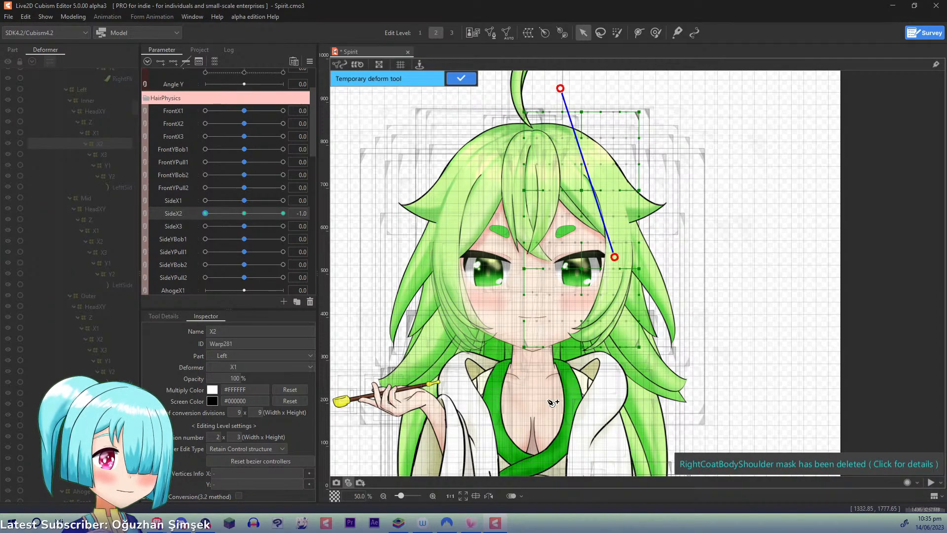
pyautogui.click(527, 390)
pyautogui.moveTo(528, 391); pyautogui.dragTo(524, 386)
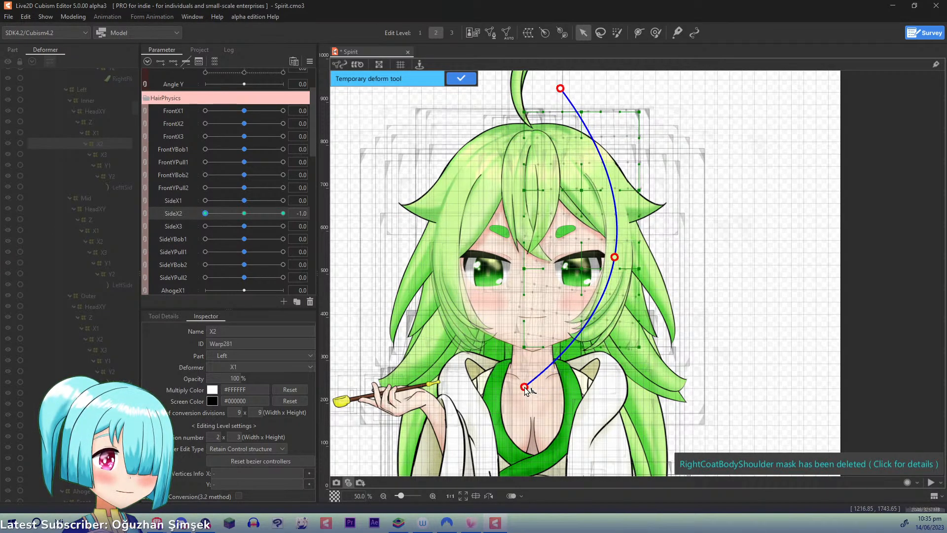
pyautogui.moveTo(560, 88); pyautogui.dragTo(552, 90)
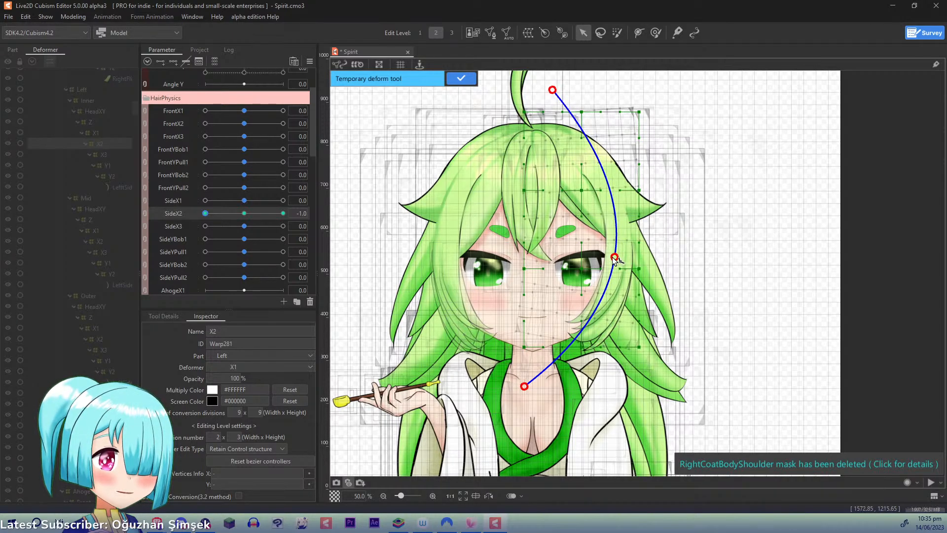
pyautogui.moveTo(614, 258); pyautogui.dragTo(613, 257)
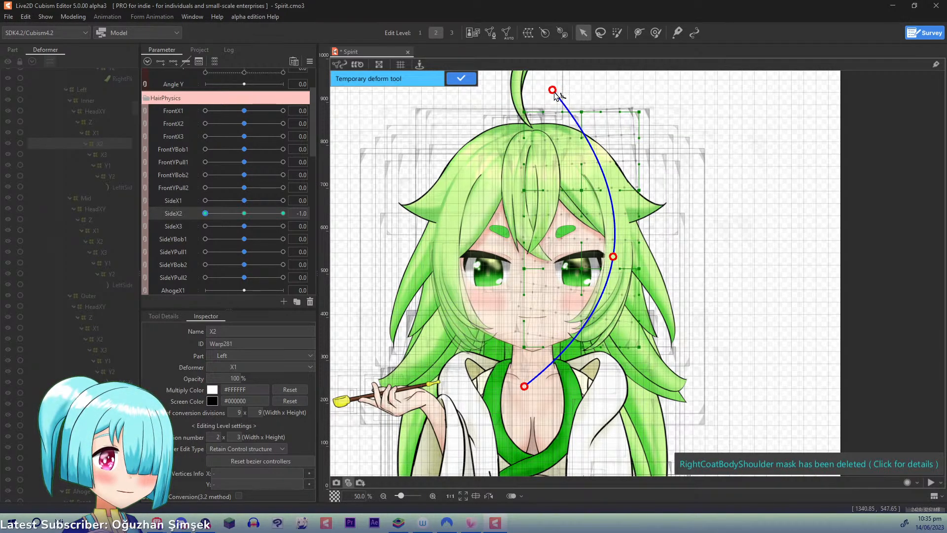
pyautogui.moveTo(553, 89); pyautogui.dragTo(557, 90)
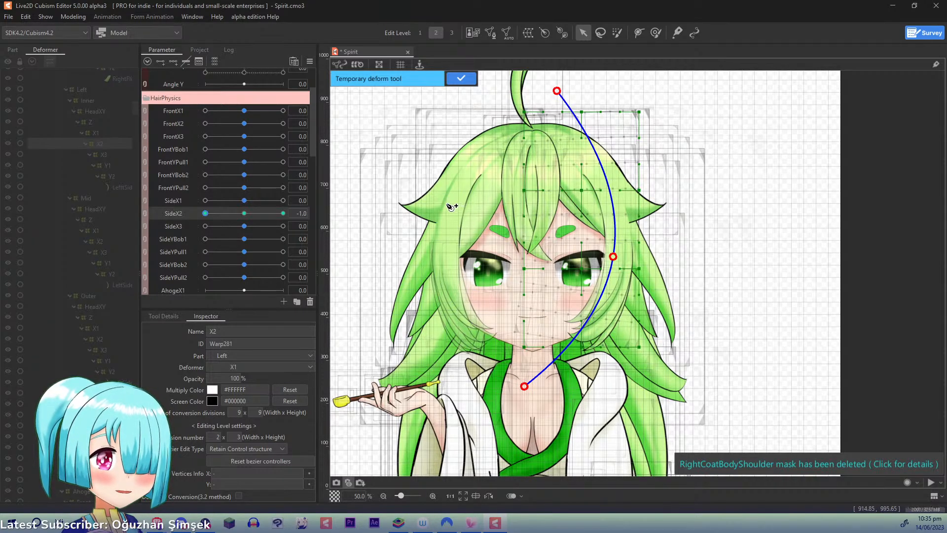
pyautogui.click(459, 79)
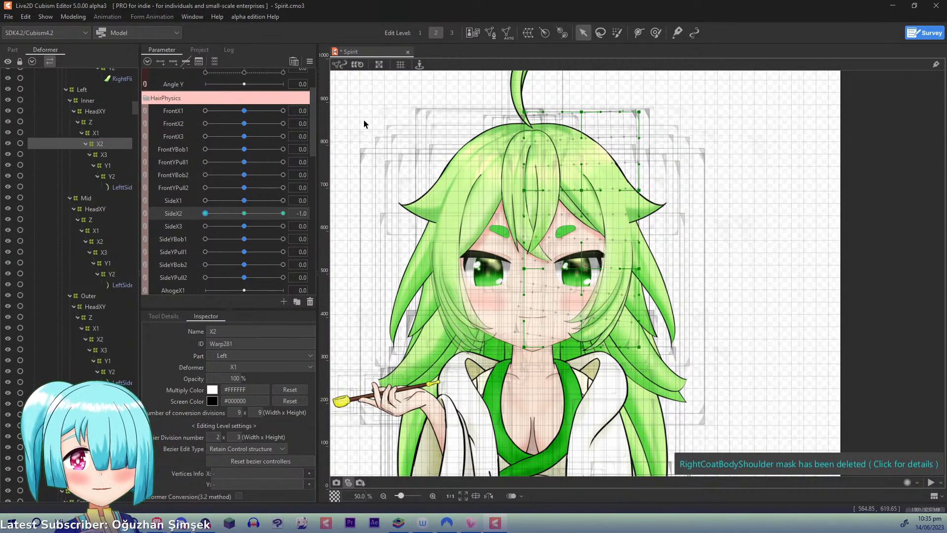
pyautogui.click(178, 227)
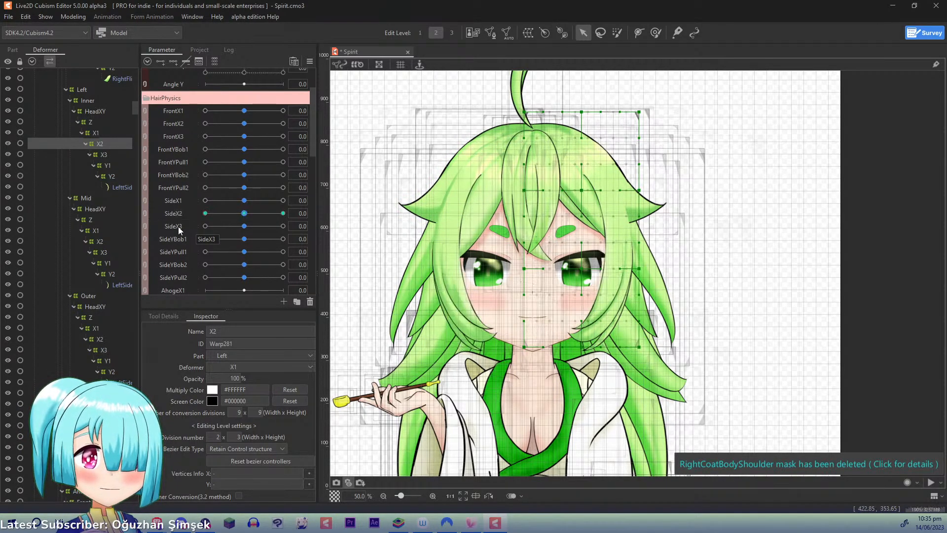
# - Key Left Inner X3 to SideX3 with three points and, at 1.0, apply a five-point temporary deform that swings its lower end outward
pyautogui.click(102, 155)
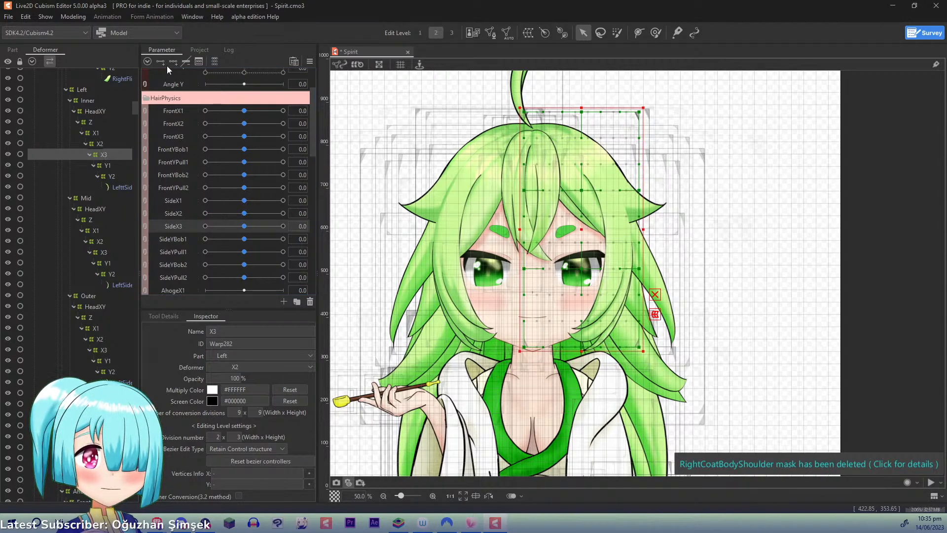
pyautogui.moveTo(245, 226); pyautogui.dragTo(359, 228)
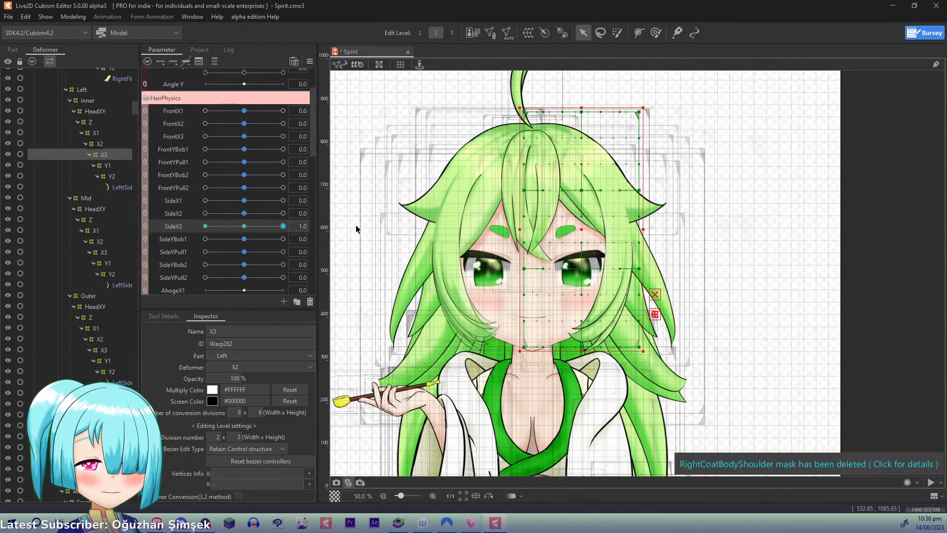
pyautogui.press('t')
pyautogui.click(536, 88)
pyautogui.click(581, 168)
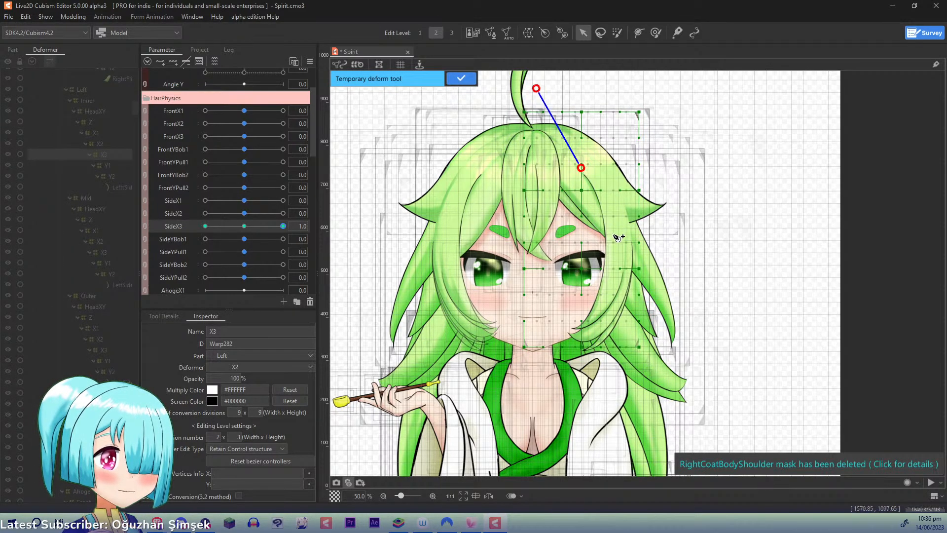
pyautogui.click(613, 238)
pyautogui.click(612, 286)
pyautogui.click(531, 380)
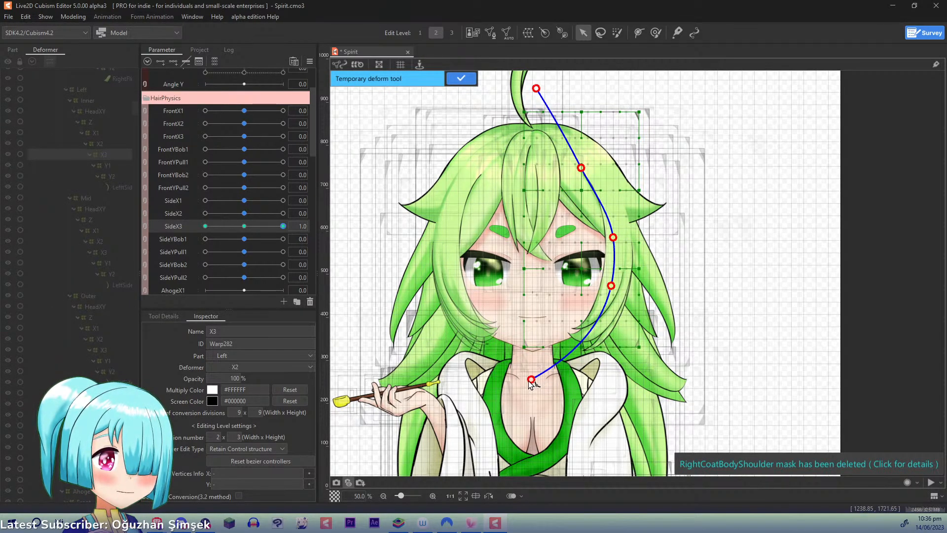
pyautogui.moveTo(531, 380); pyautogui.dragTo(569, 385)
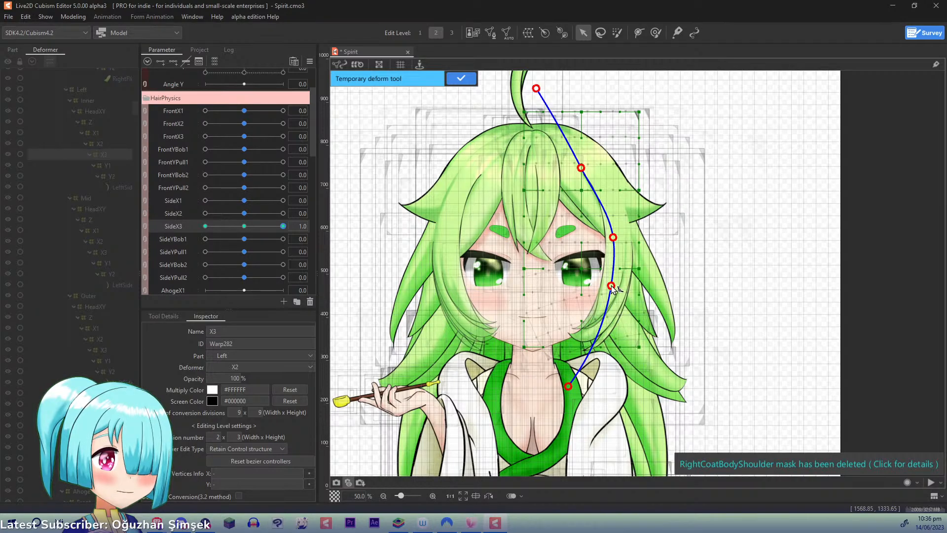
pyautogui.moveTo(612, 286); pyautogui.dragTo(613, 286)
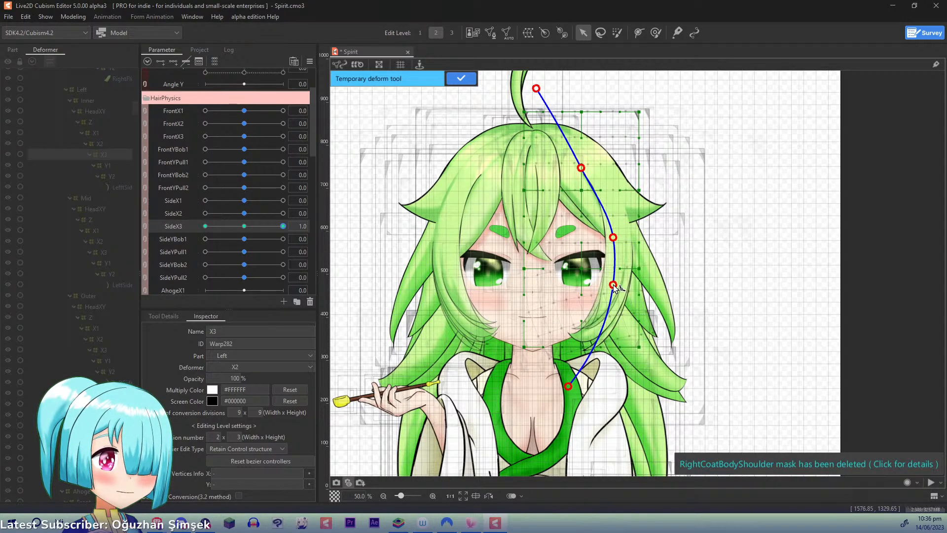
pyautogui.click(461, 79)
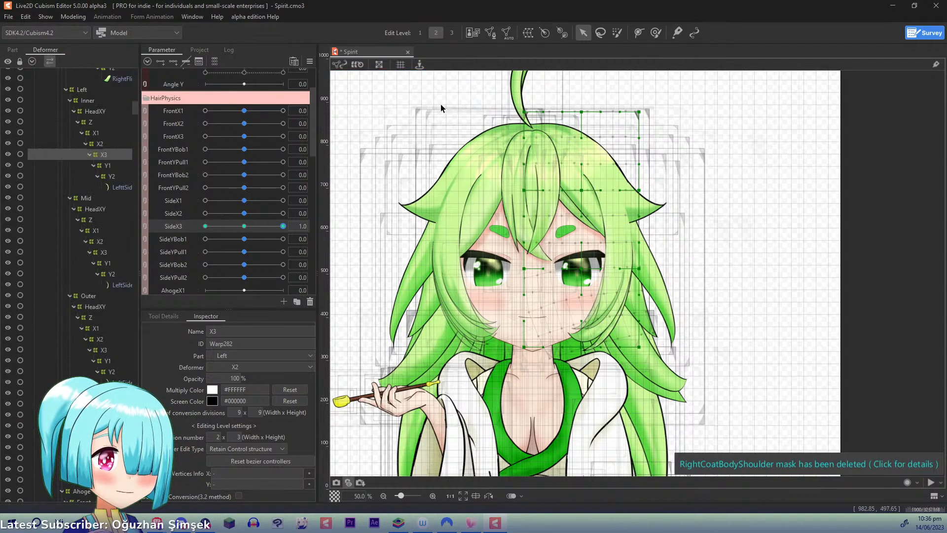
# - At SideX3 -1.0, apply a five-point temporary deform to Left Inner X3 that swings its lower end inward and up, and reset SideX3 to 0.0
pyautogui.moveTo(279, 225); pyautogui.dragTo(76, 221)
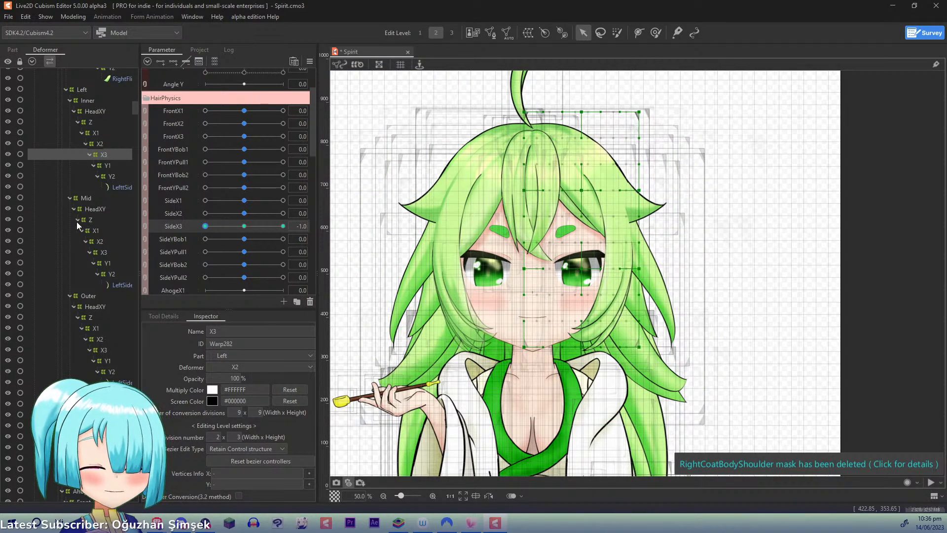
pyautogui.click(546, 84)
pyautogui.click(580, 154)
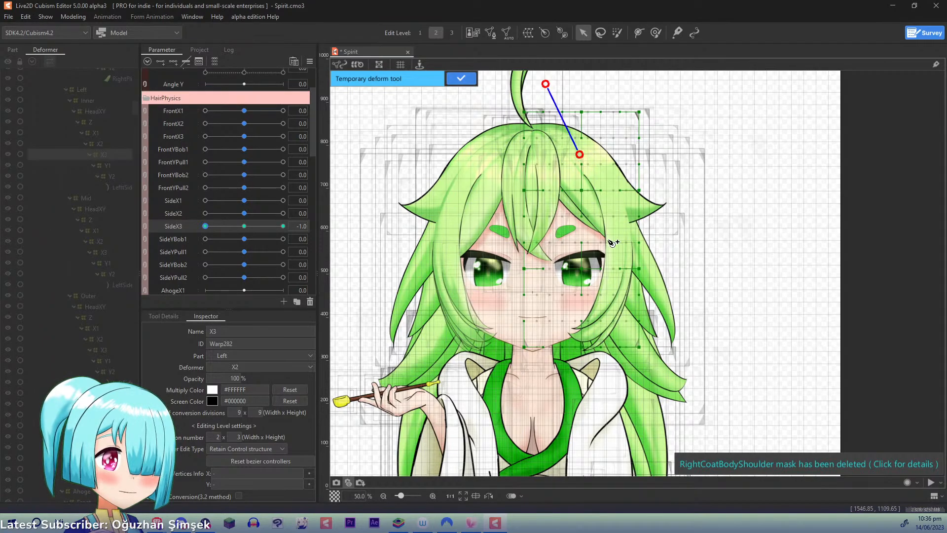
pyautogui.click(611, 236)
pyautogui.click(607, 293)
pyautogui.click(514, 383)
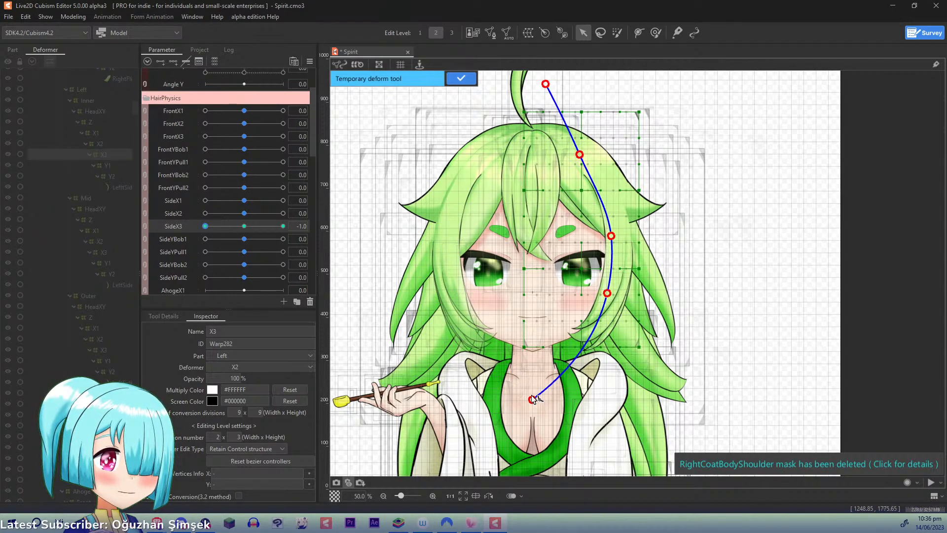
pyautogui.moveTo(609, 291); pyautogui.dragTo(604, 290)
pyautogui.moveTo(611, 236); pyautogui.dragTo(614, 240)
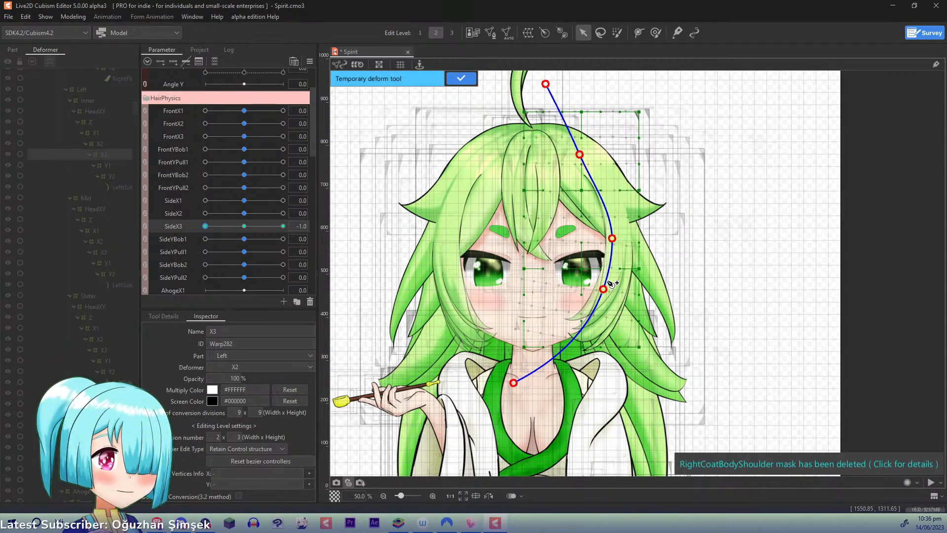
pyautogui.click(461, 78)
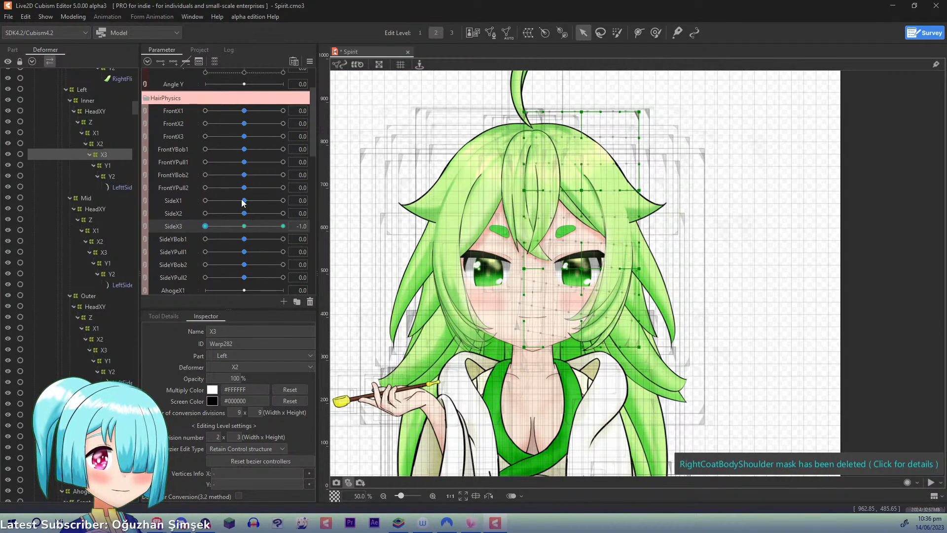
pyautogui.click(244, 225)
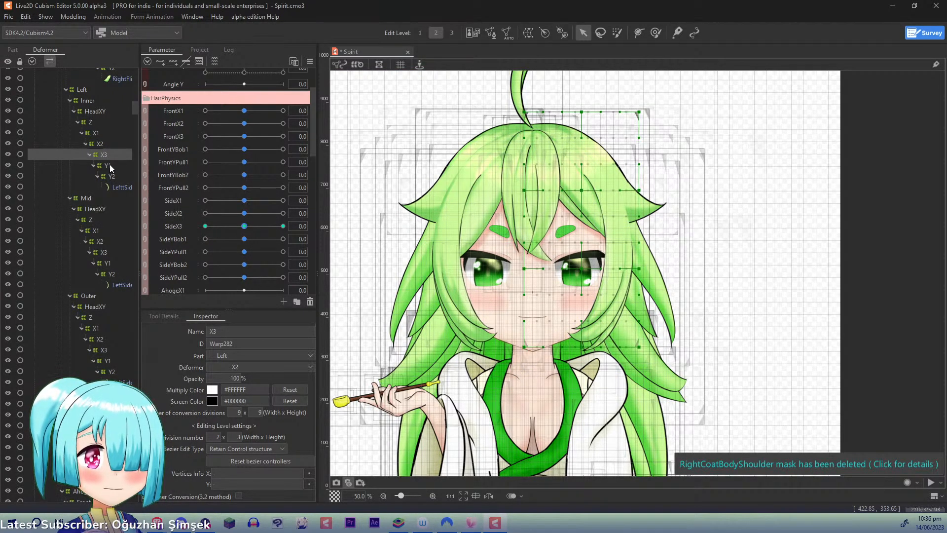
# - Key Left Mid X1 to SideX1 with three points and, at 1.0, apply a three-point temporary deform that swings its lower end outward
pyautogui.click(97, 228)
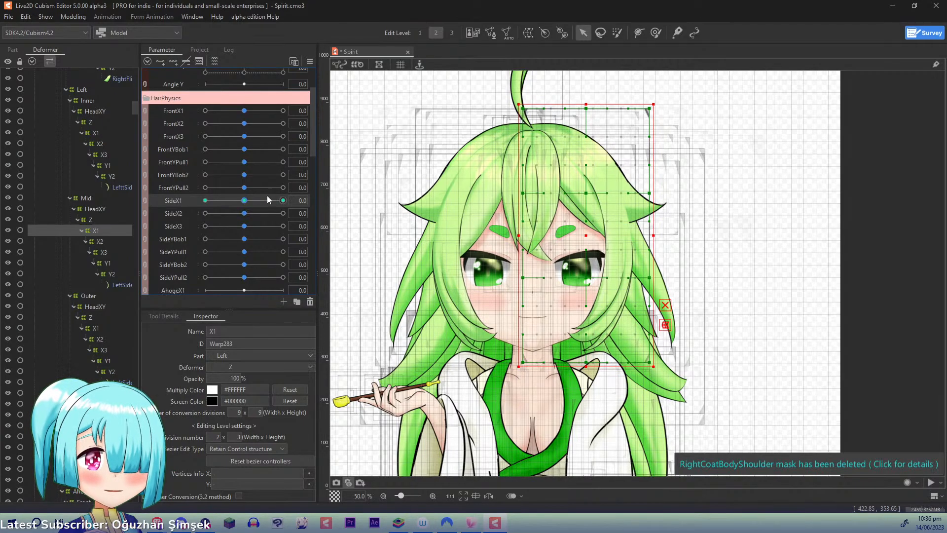
pyautogui.moveTo(245, 203); pyautogui.dragTo(359, 206)
pyautogui.hotkey('ctrl', 't')
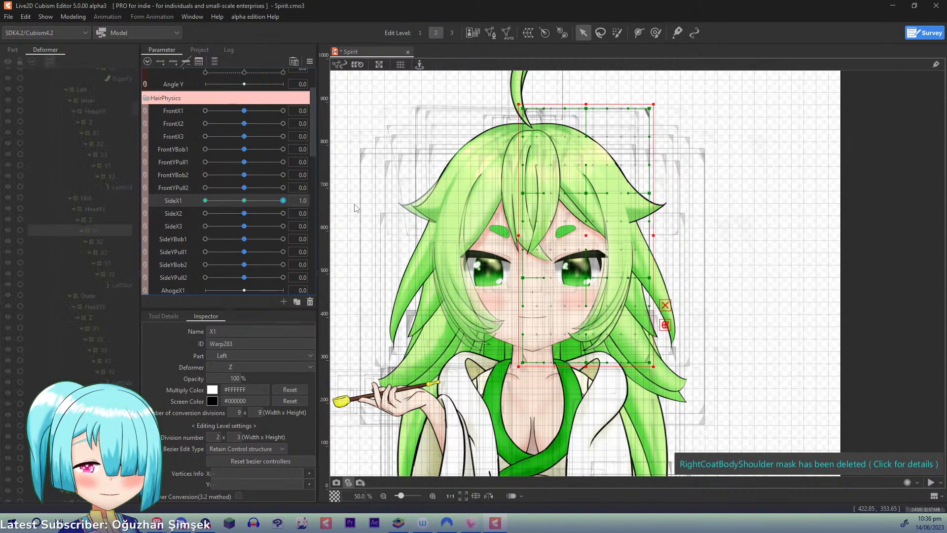
pyautogui.click(559, 90)
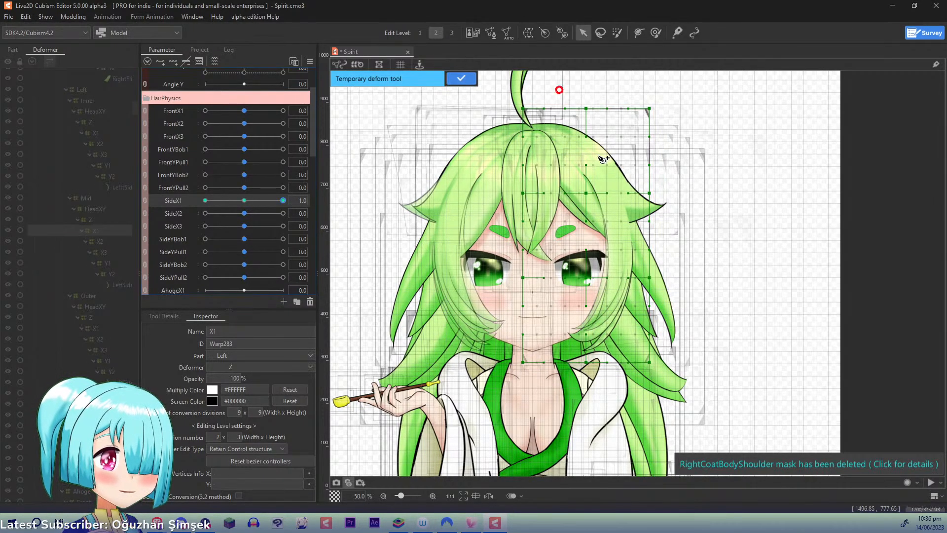
pyautogui.click(622, 236)
pyautogui.click(511, 404)
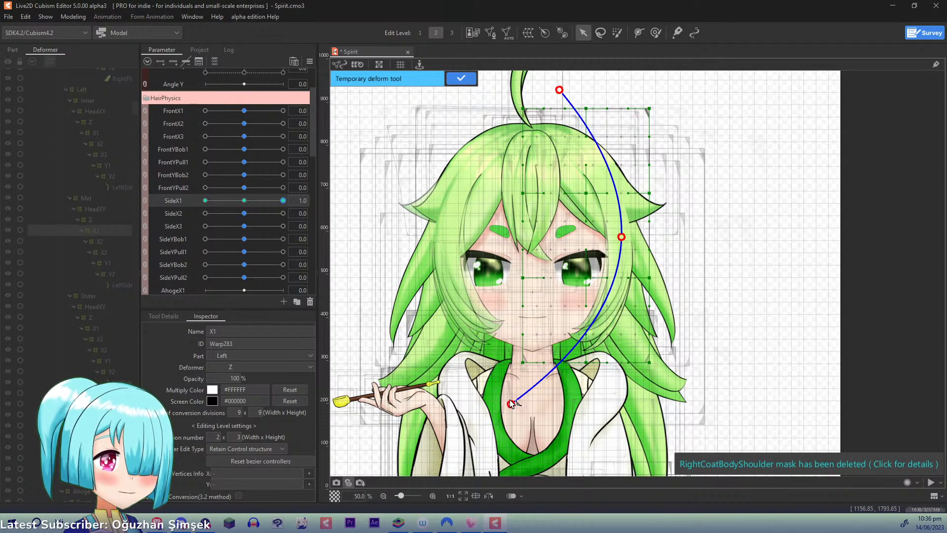
pyautogui.click(514, 402)
pyautogui.moveTo(515, 405); pyautogui.dragTo(542, 423)
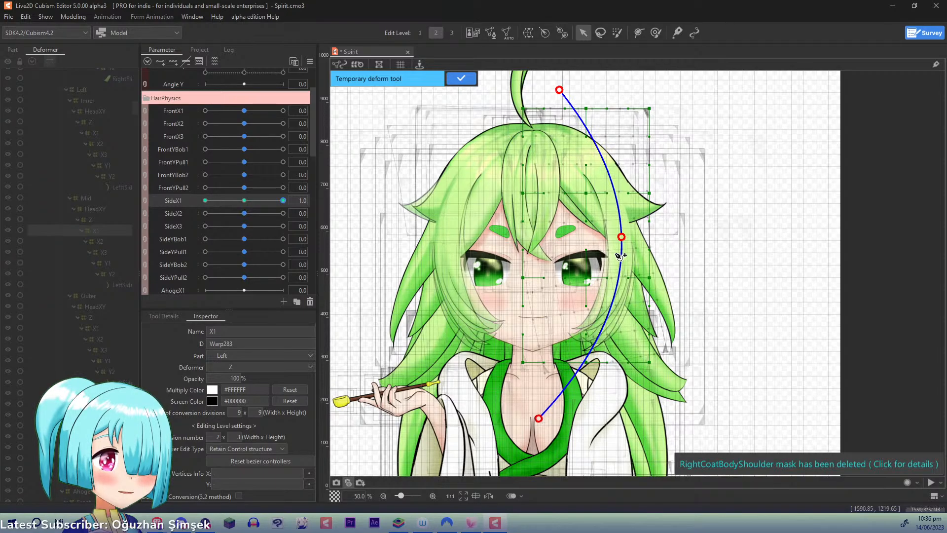
pyautogui.moveTo(623, 240); pyautogui.dragTo(623, 238)
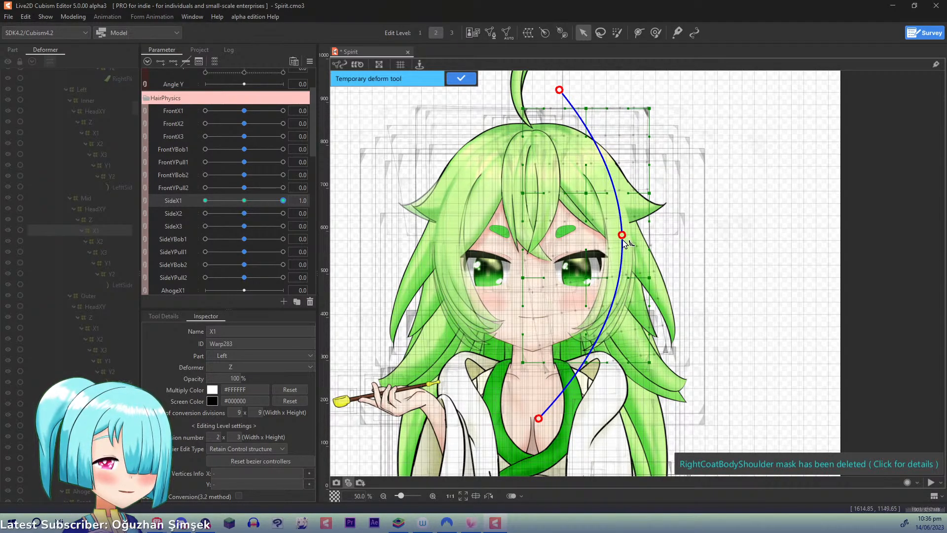
pyautogui.click(460, 78)
# - At SideX1 -1.0, apply a three-point temporary deform to Left Mid X1 that swings its lower end inward and slightly up, and reset SideX1 to 0.0
pyautogui.moveTo(283, 200); pyautogui.dragTo(205, 200)
pyautogui.hotkey('ctrl', 't')
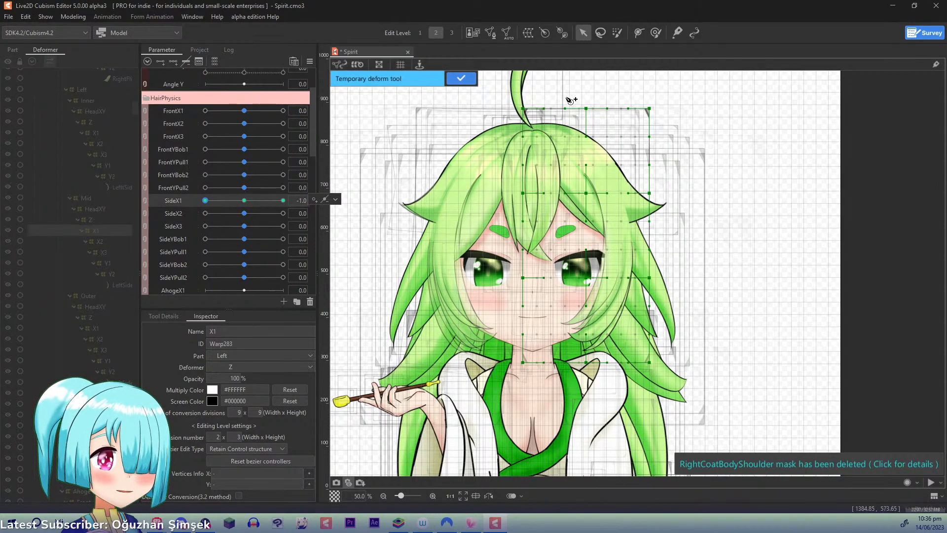
pyautogui.click(551, 88)
pyautogui.click(622, 239)
pyautogui.click(523, 409)
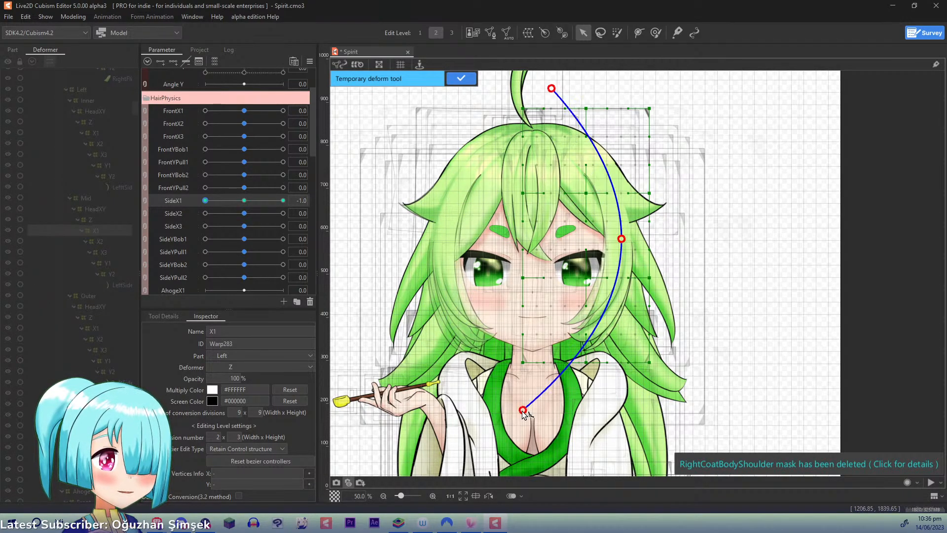
pyautogui.click(514, 405)
pyautogui.hotkey('ctrl', 'z')
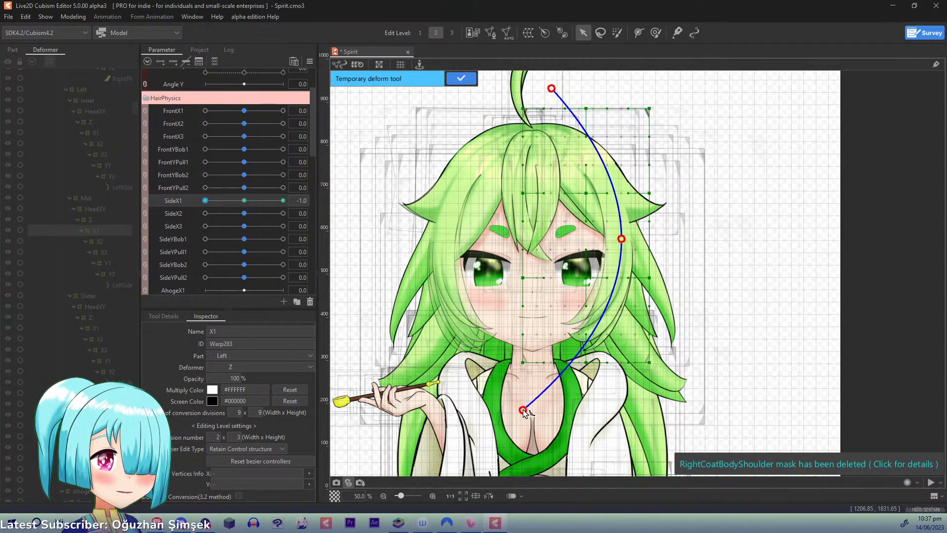
pyautogui.moveTo(523, 410); pyautogui.dragTo(501, 400)
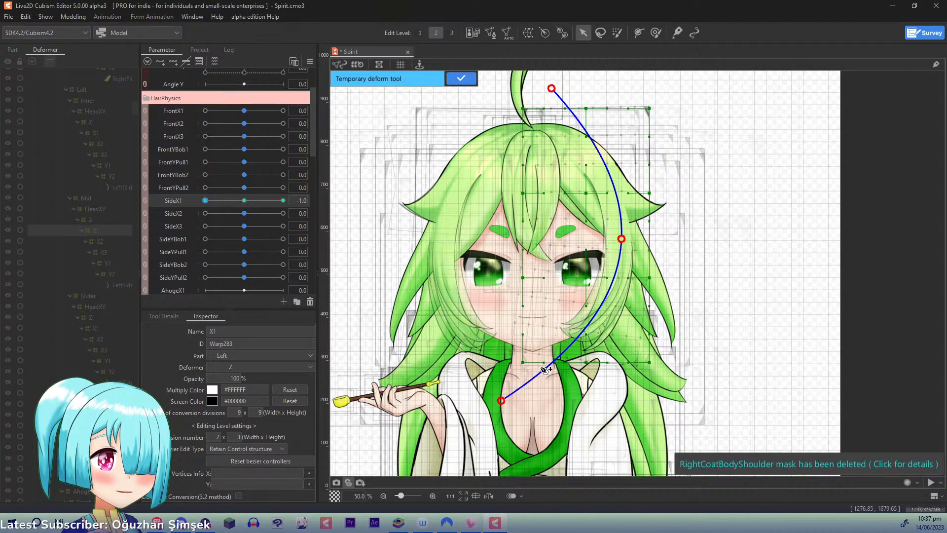
pyautogui.moveTo(211, 198); pyautogui.dragTo(171, 188)
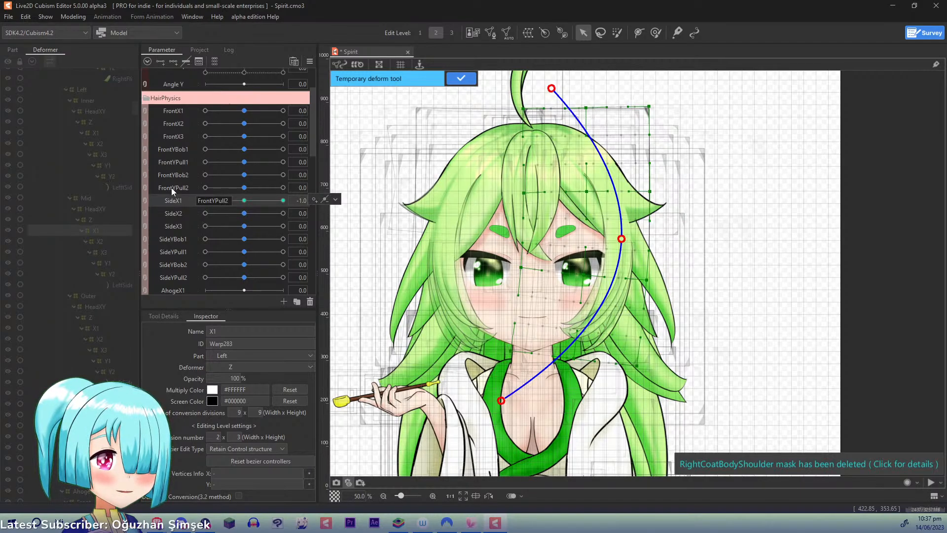
pyautogui.click(461, 78)
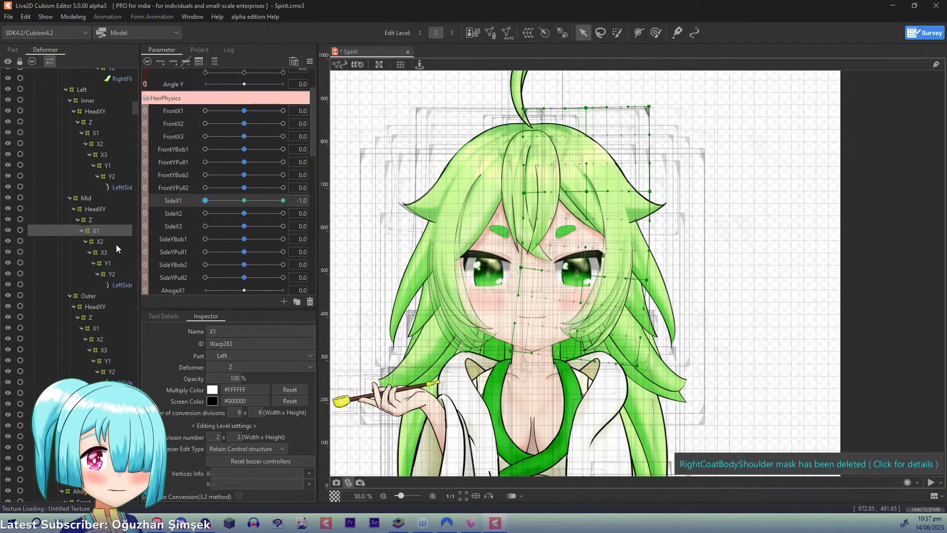
# - Key Left Mid X2 to SideX2 with three points and, at 1.0, apply a three-point temporary deform that swings its lower end outward
pyautogui.click(102, 241)
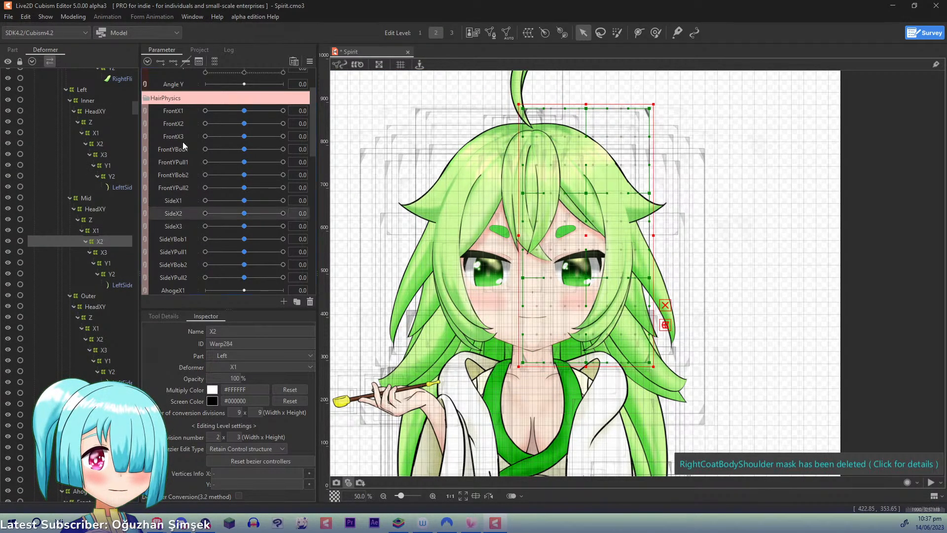
pyautogui.moveTo(237, 214); pyautogui.dragTo(362, 219)
pyautogui.click(560, 75)
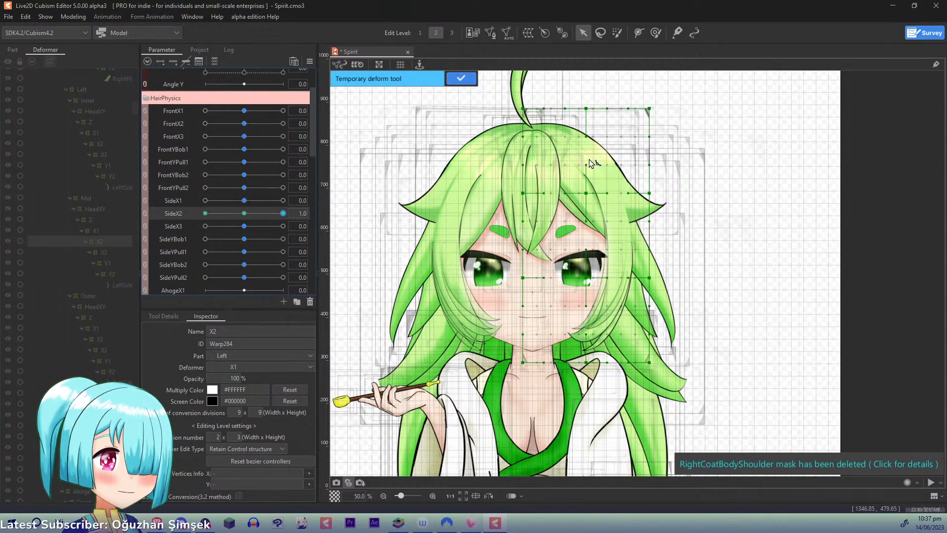
pyautogui.click(617, 270)
pyautogui.click(520, 415)
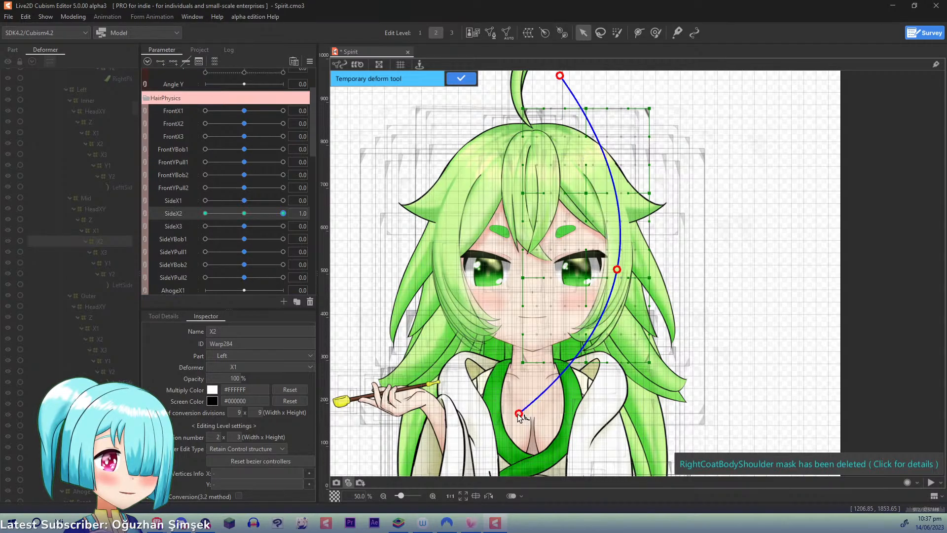
pyautogui.moveTo(520, 416); pyautogui.dragTo(544, 425)
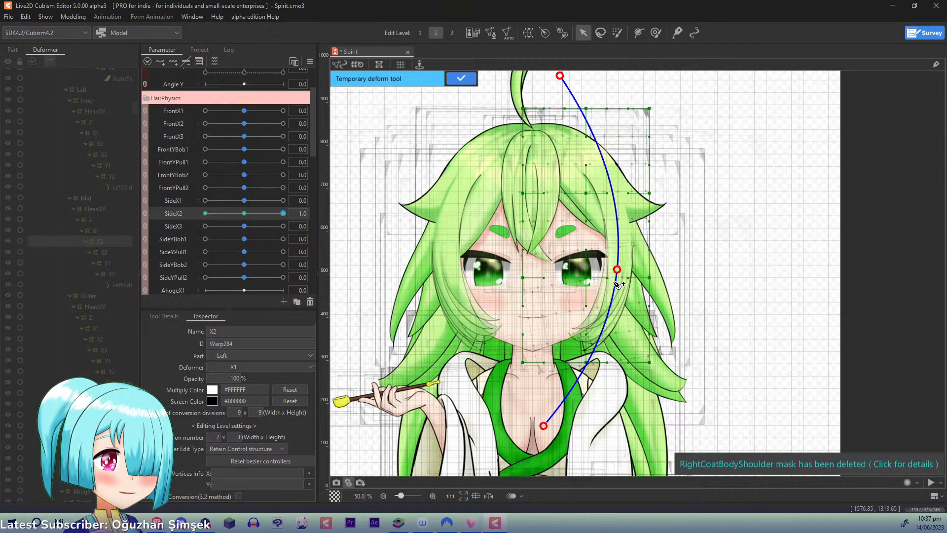
pyautogui.moveTo(617, 270); pyautogui.dragTo(619, 270)
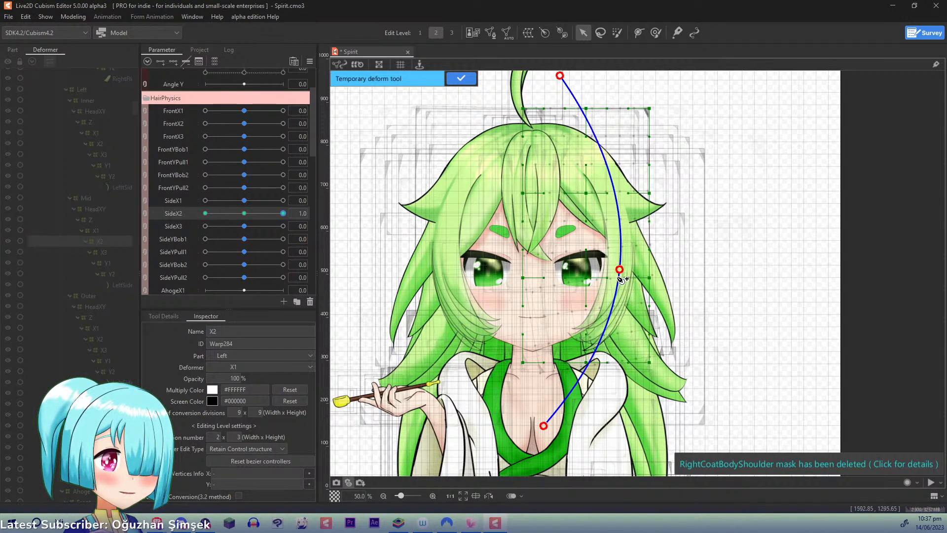
pyautogui.click(462, 78)
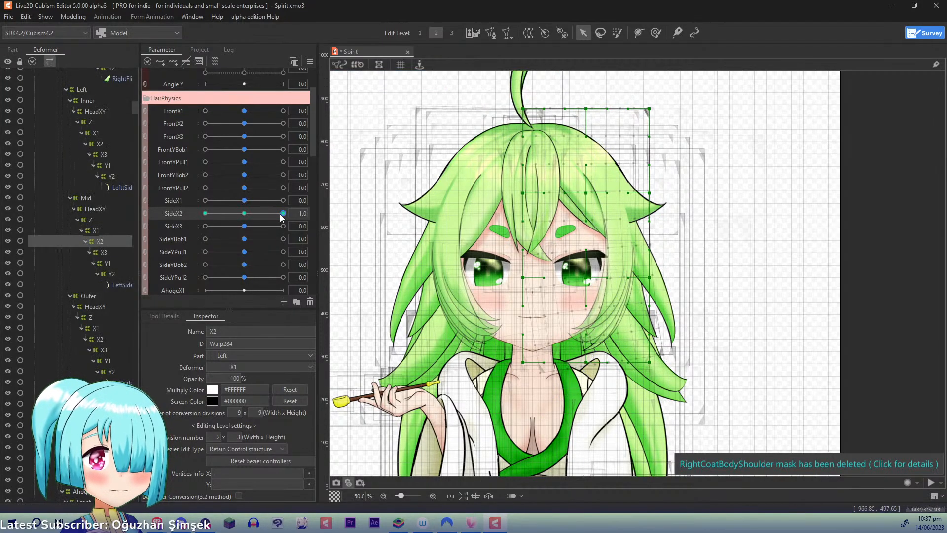
# - At SideX2 -1.0, apply a three-point temporary deform to Left Mid X2 that swings its lower end inward and slightly up, and reset SideX2 to 0.0
pyautogui.moveTo(280, 214); pyautogui.dragTo(55, 209)
pyautogui.press('p')
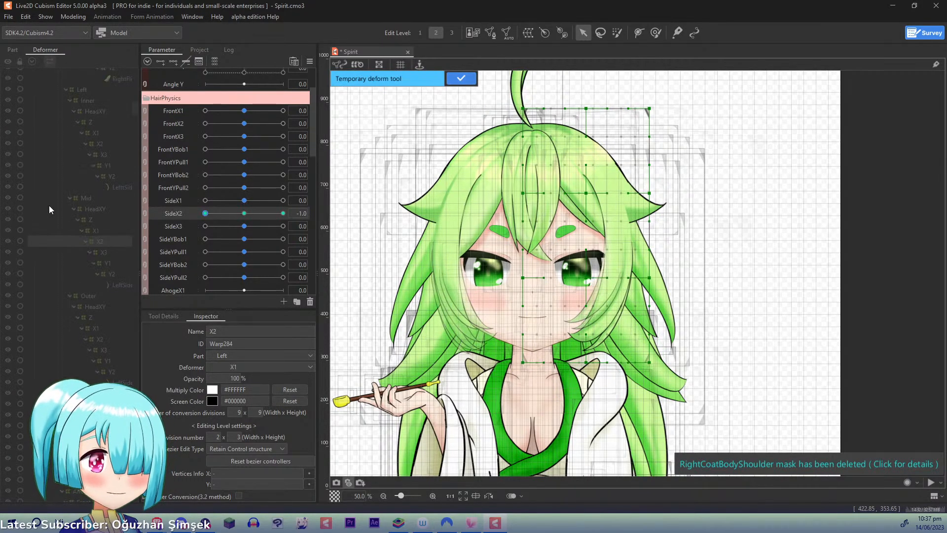
pyautogui.click(557, 78)
pyautogui.click(627, 260)
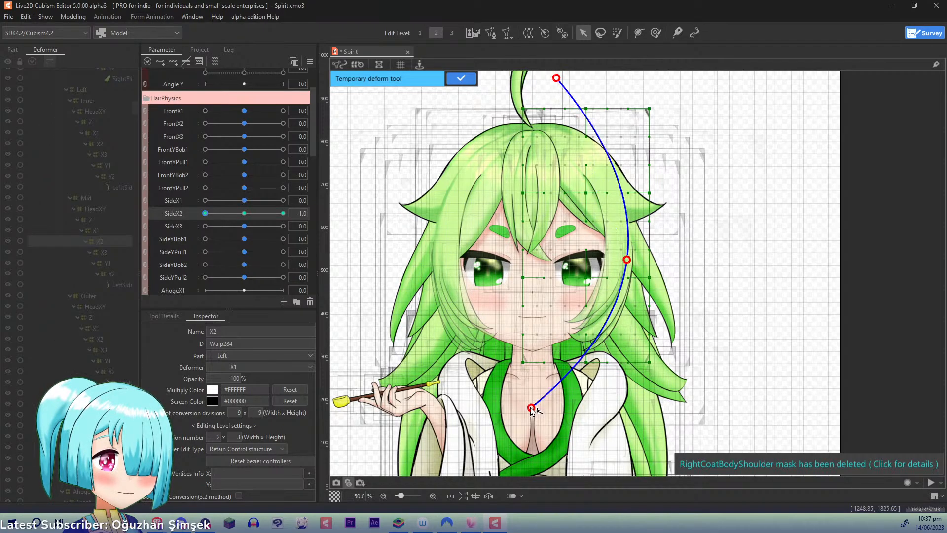
pyautogui.click(520, 400)
pyautogui.moveTo(520, 400); pyautogui.dragTo(517, 398)
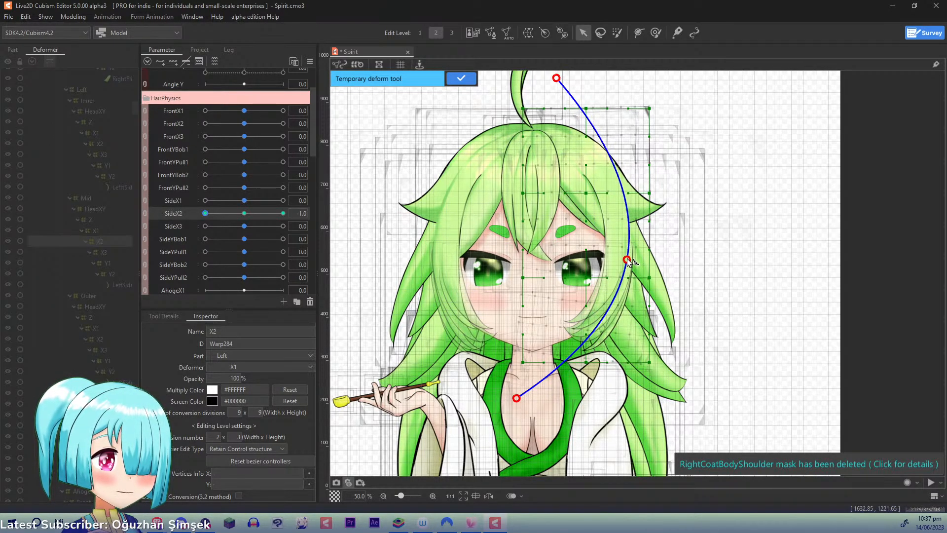
pyautogui.click(459, 80)
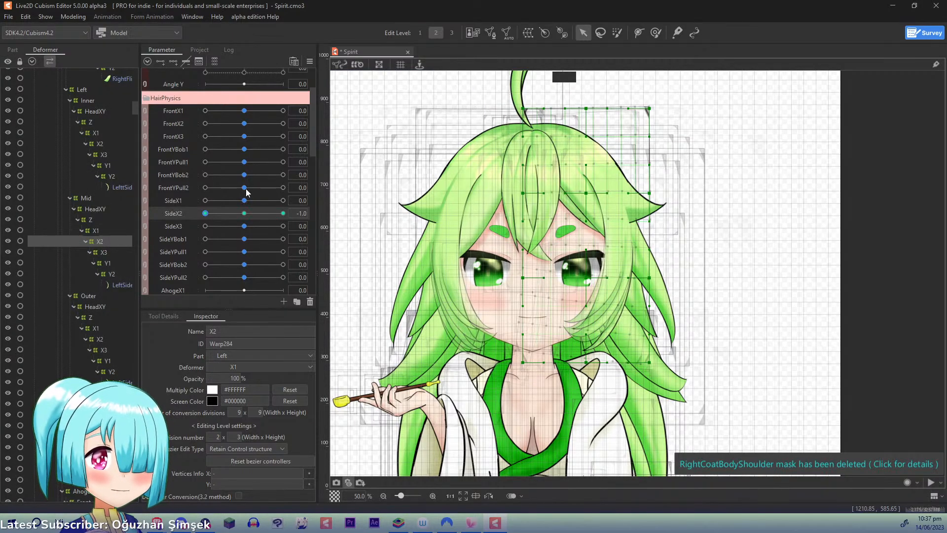
# - Key Left Mid X3 to SideX3 with three points and, at 1.0, apply a five-point temporary deform that swings its lower end outward
pyautogui.click(104, 253)
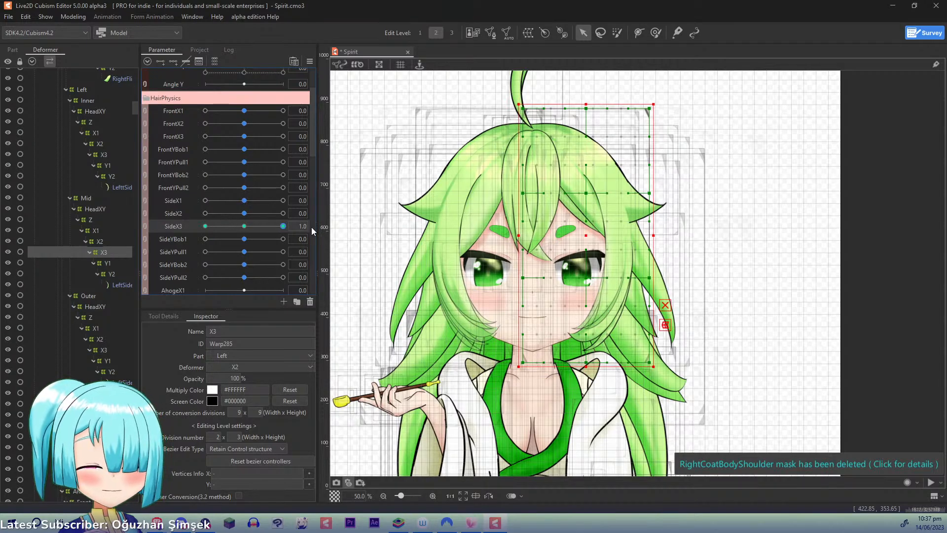
pyautogui.press('p')
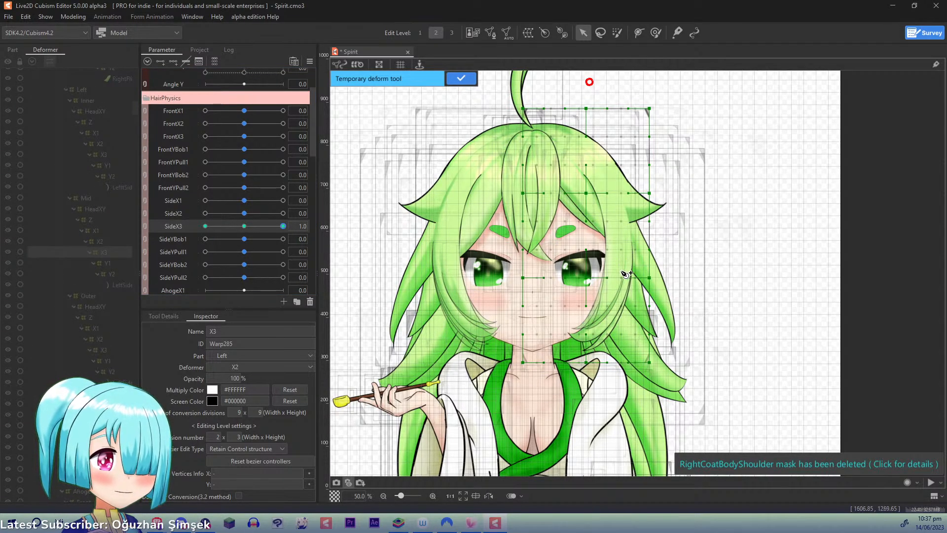
pyautogui.click(621, 243)
pyautogui.click(619, 284)
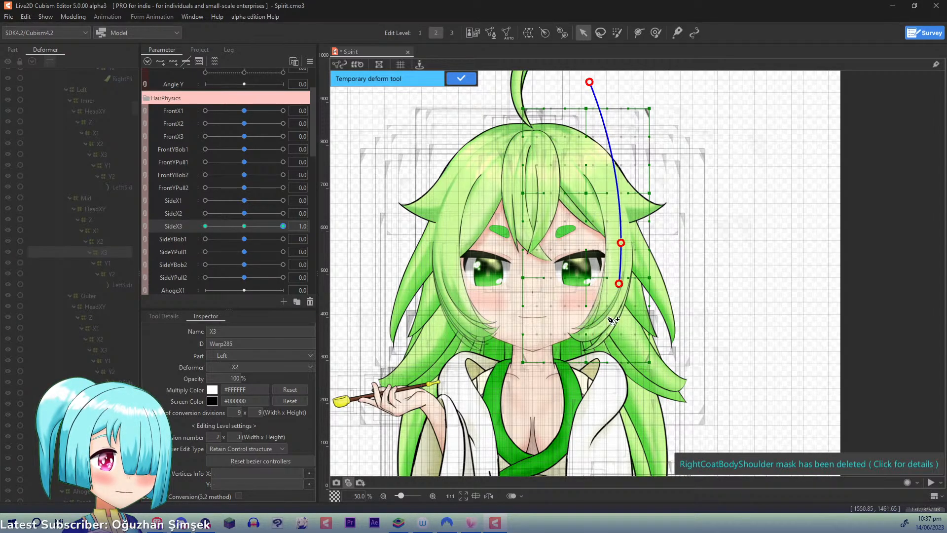
pyautogui.moveTo(542, 388); pyautogui.dragTo(560, 395)
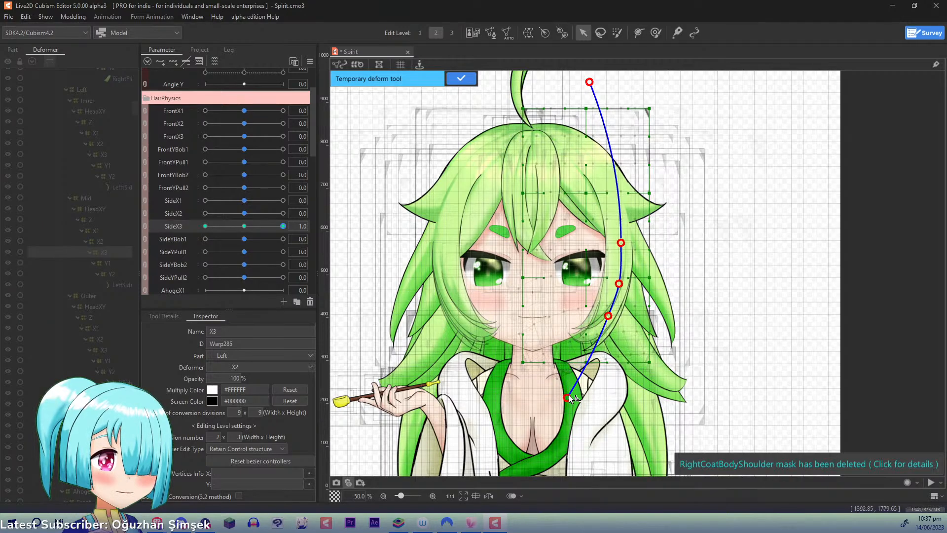
pyautogui.moveTo(609, 318); pyautogui.dragTo(614, 316)
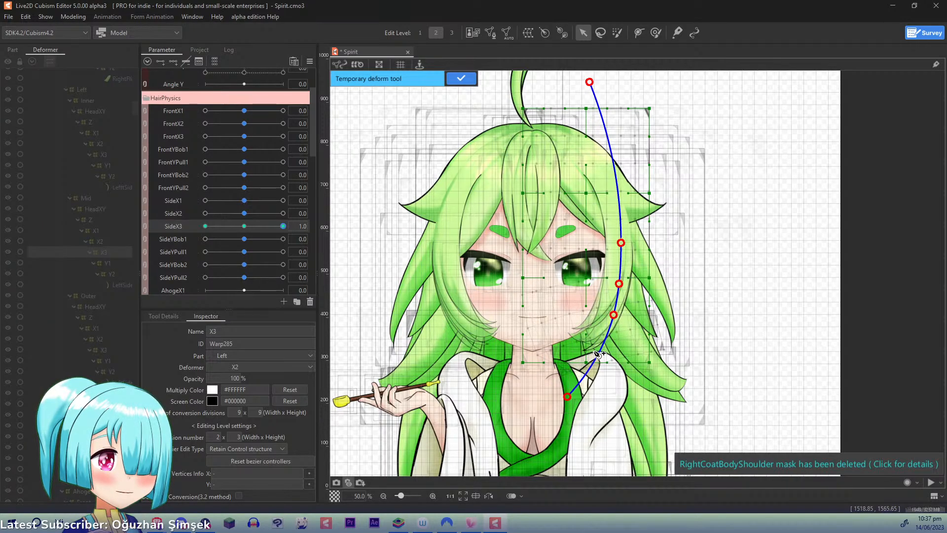
pyautogui.click(461, 79)
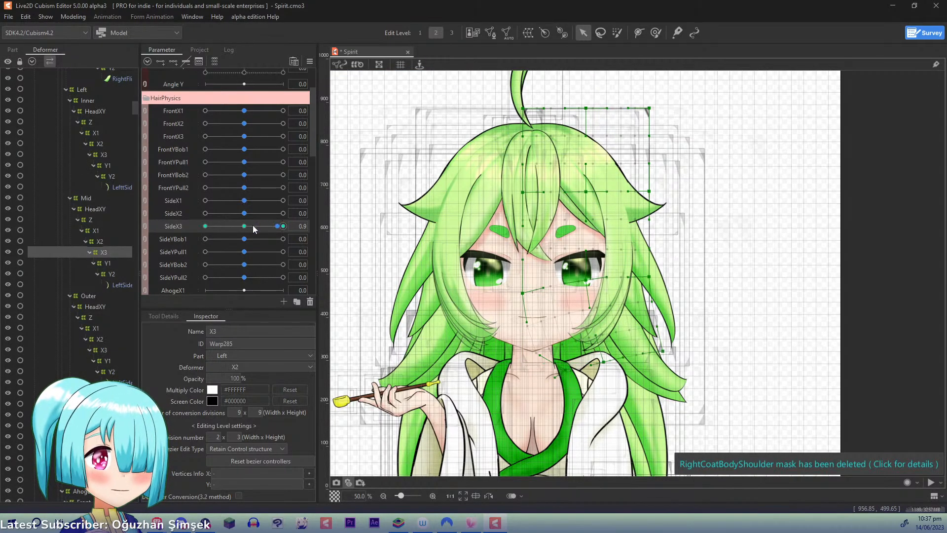
# - At SideX3 -1.0, apply a five-point temporary deform to Left Mid X3 that swings its lower end inward and up, and reset SideX3 to 0.0
pyautogui.click(205, 226)
pyautogui.hotkey('ctrl', 't')
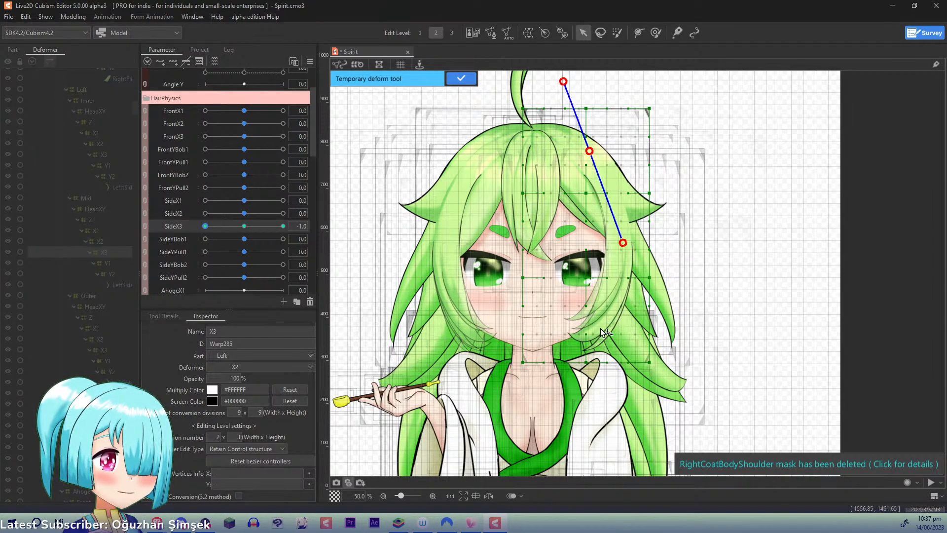
pyautogui.click(608, 317)
pyautogui.click(496, 393)
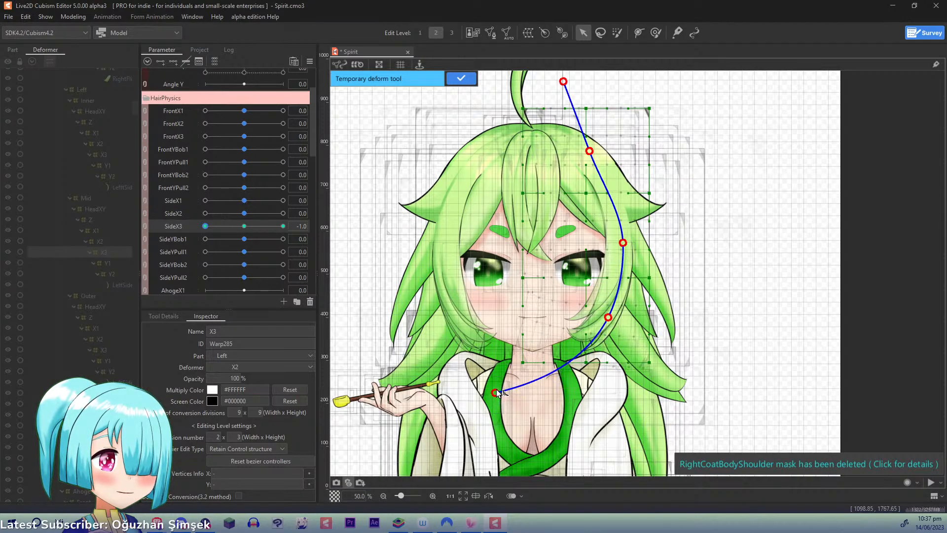
pyautogui.moveTo(496, 393); pyautogui.dragTo(496, 390)
pyautogui.moveTo(608, 317); pyautogui.dragTo(604, 312)
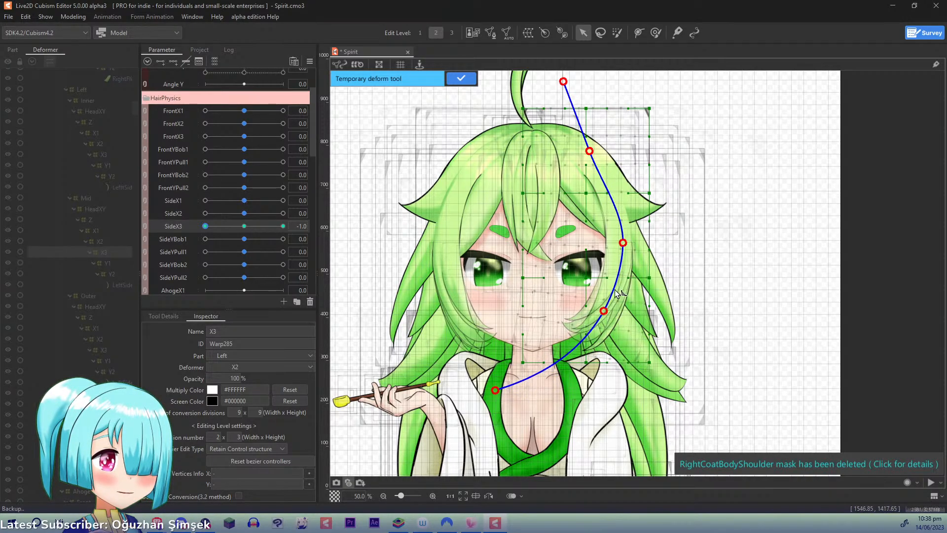
pyautogui.moveTo(626, 244); pyautogui.dragTo(626, 247)
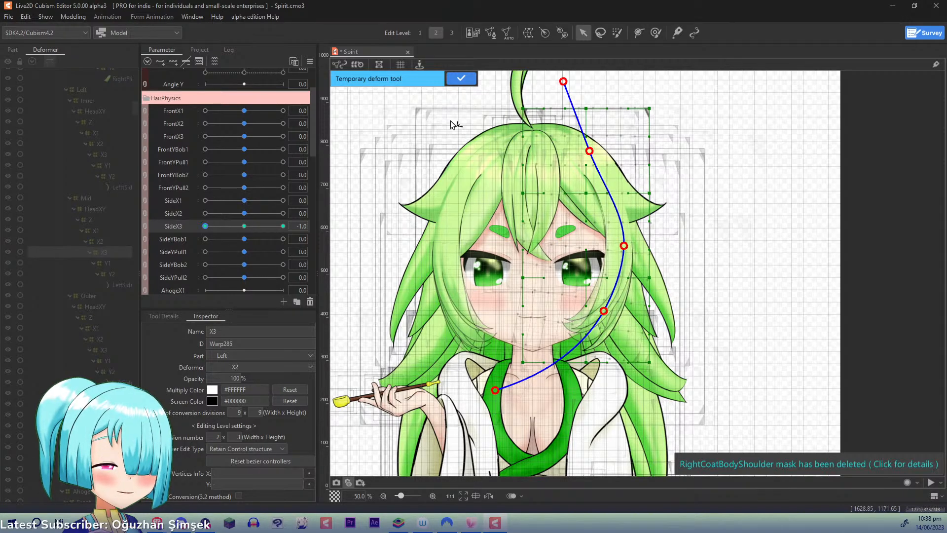
pyautogui.click(457, 80)
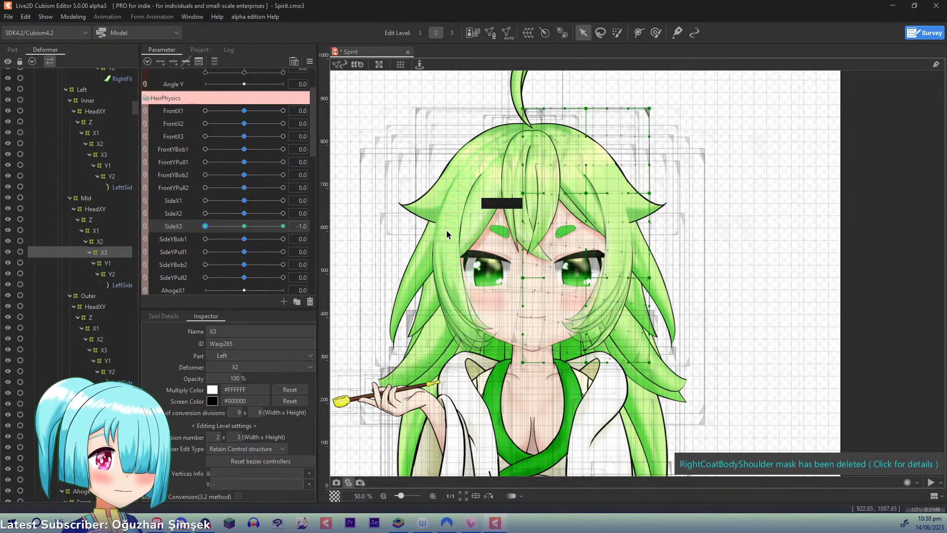
pyautogui.rightClick(212, 225)
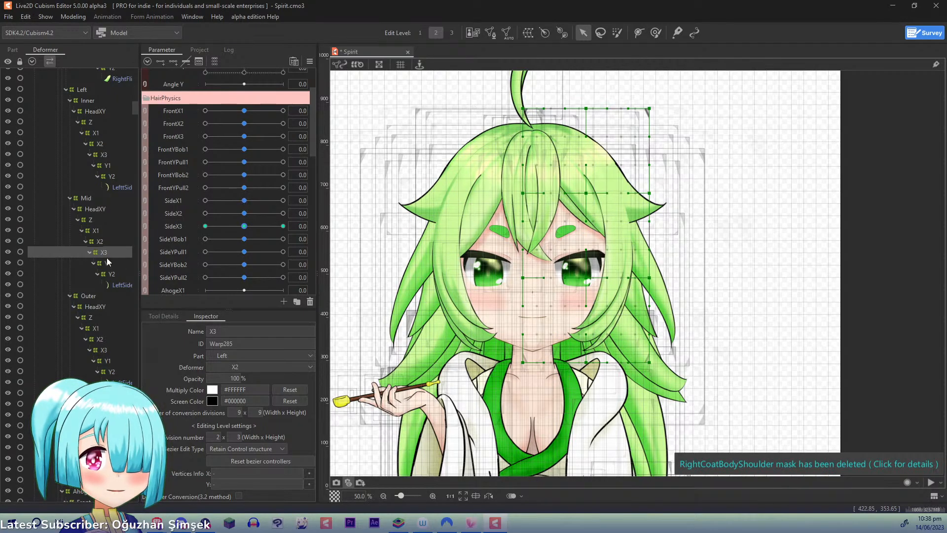
# - Key Left Outer X1 to SideX1 with three points and, at 1.0, apply a three-point temporary deform that swings its lower end outward
pyautogui.click(96, 328)
pyautogui.click(175, 201)
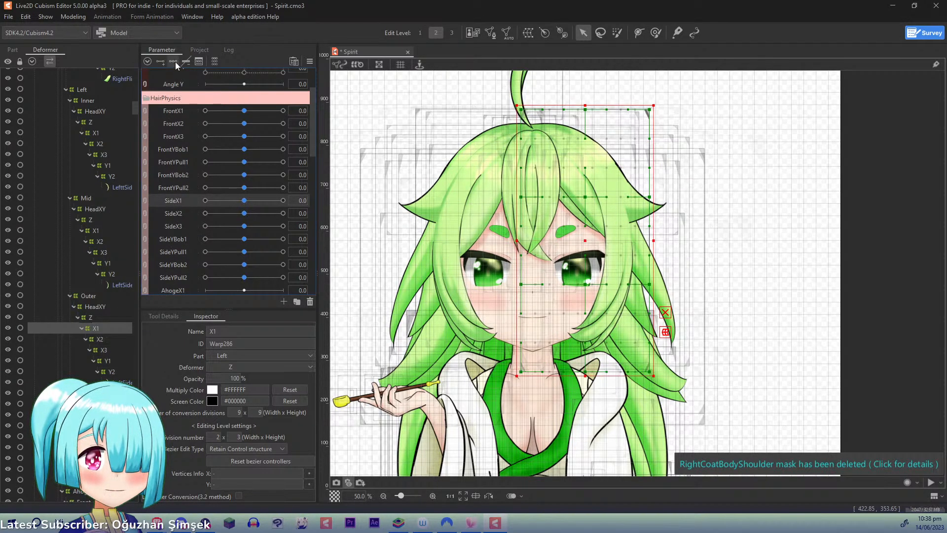
pyautogui.moveTo(244, 203); pyautogui.dragTo(331, 197)
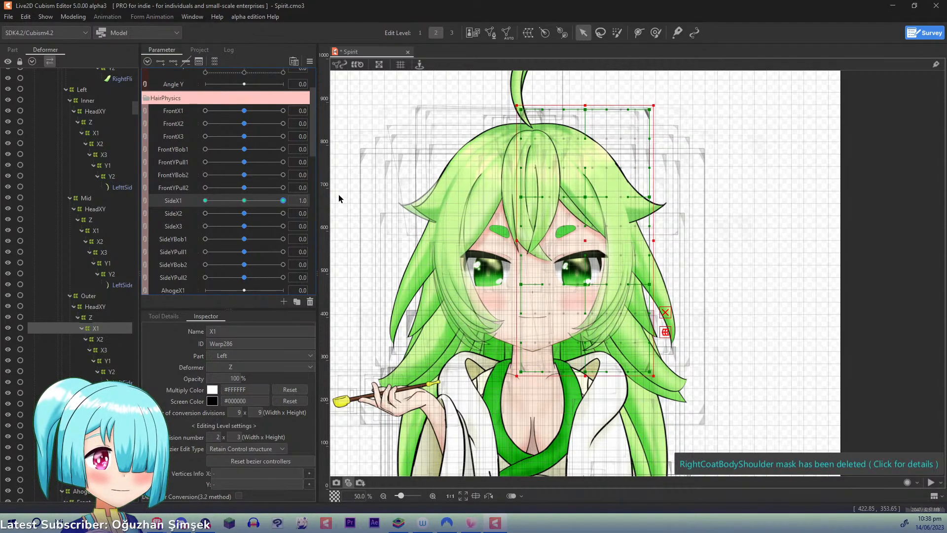
pyautogui.hotkey('ctrl', 't')
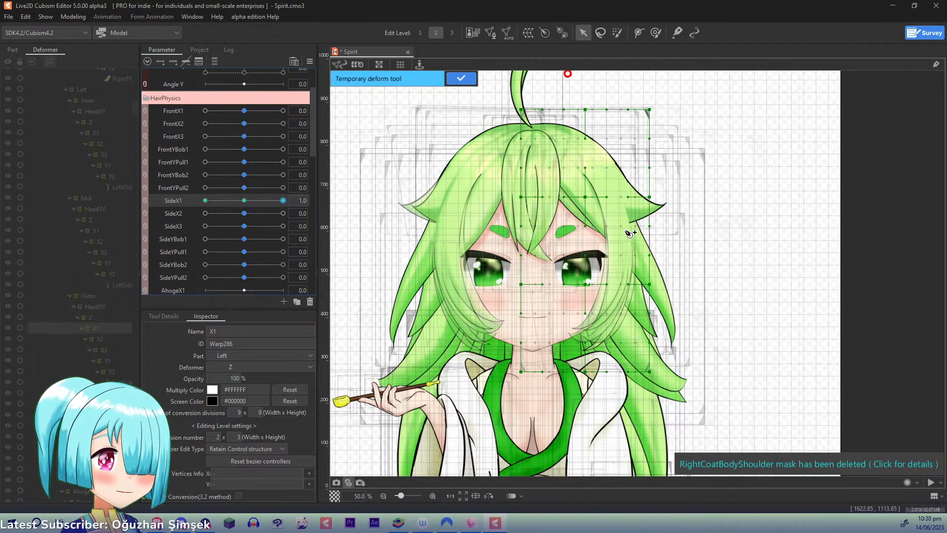
pyautogui.click(630, 237)
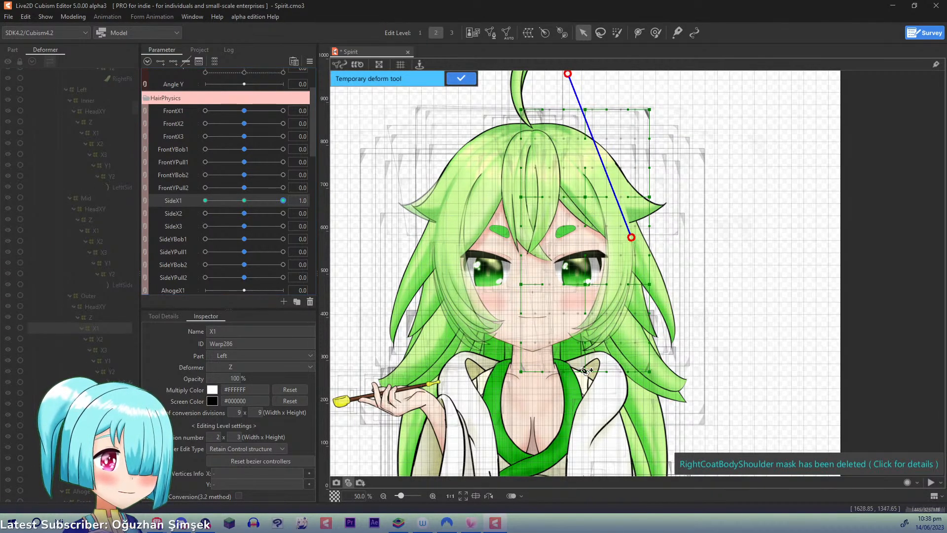
pyautogui.click(542, 453)
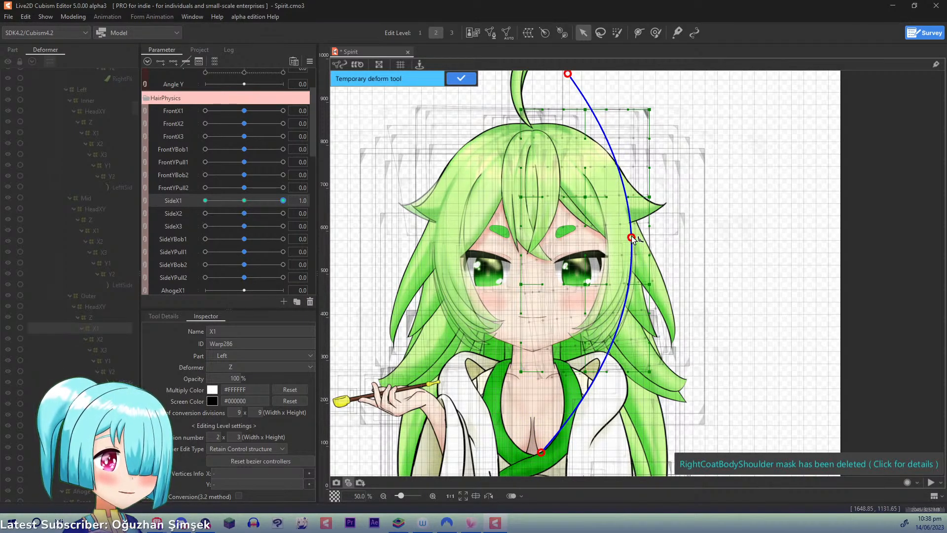
pyautogui.moveTo(632, 238); pyautogui.dragTo(635, 237)
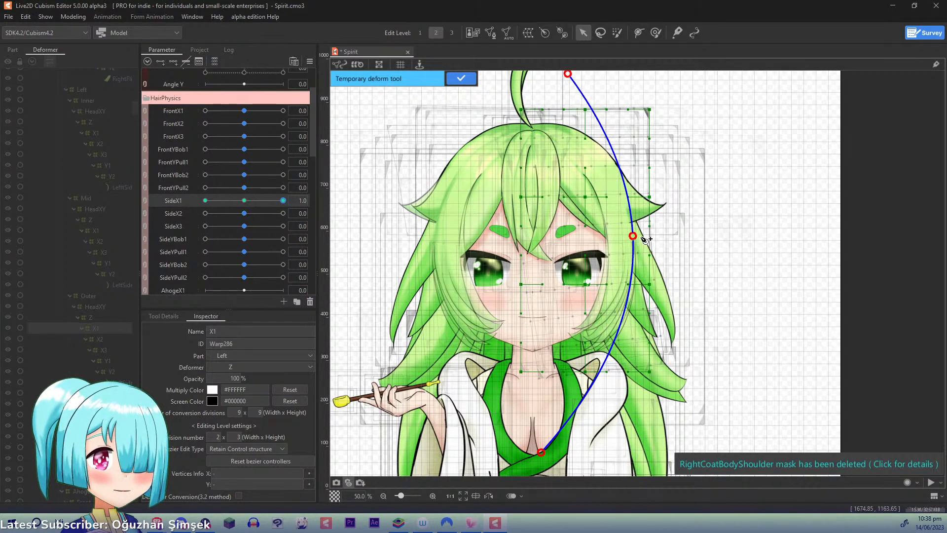
pyautogui.click(462, 78)
# - At SideX1 -1.0, apply a three-point temporary deform to Left Outer X1 that swings its lower end inward and slightly up, and reset SideX1 to 0.0
pyautogui.moveTo(282, 200); pyautogui.dragTo(22, 203)
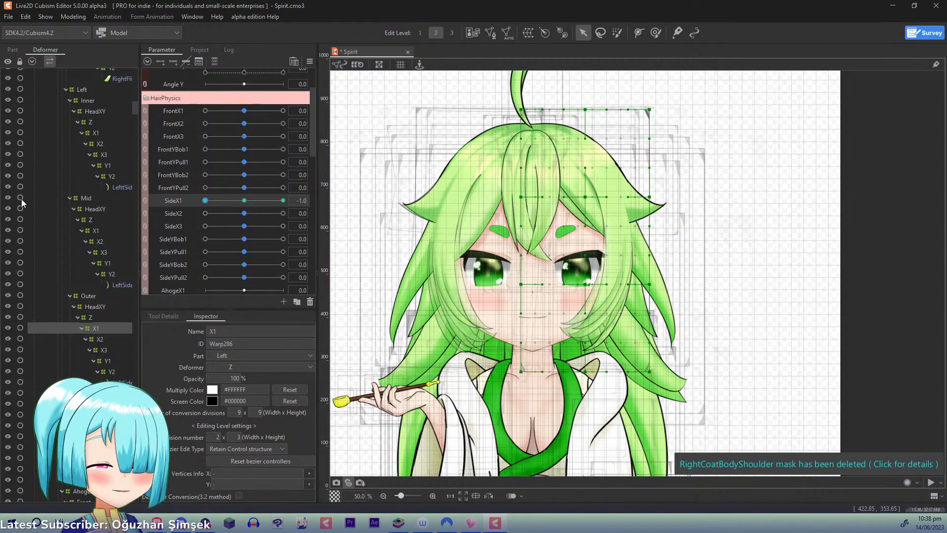
pyautogui.hotkey('ctrl', 't')
pyautogui.click(558, 78)
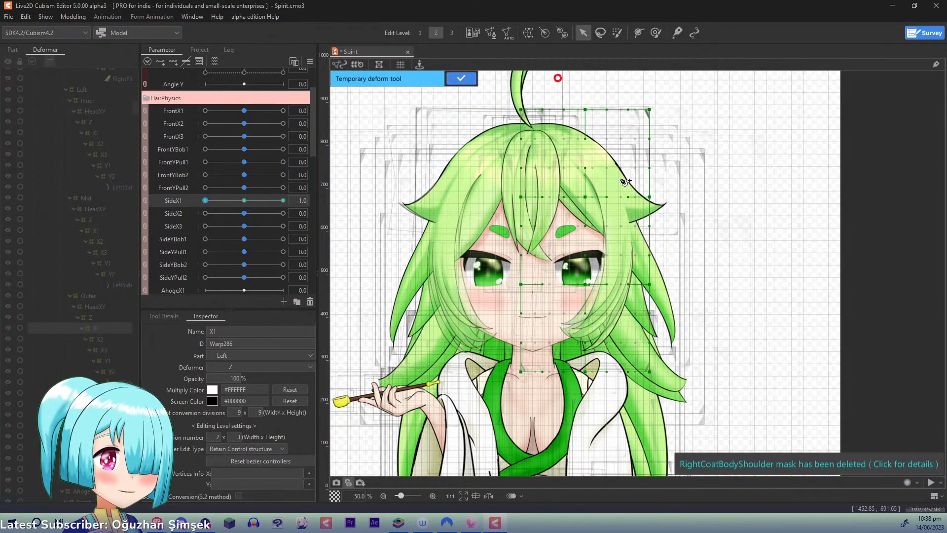
pyautogui.click(632, 239)
pyautogui.click(546, 441)
pyautogui.moveTo(545, 441); pyautogui.dragTo(526, 432)
pyautogui.click(244, 200)
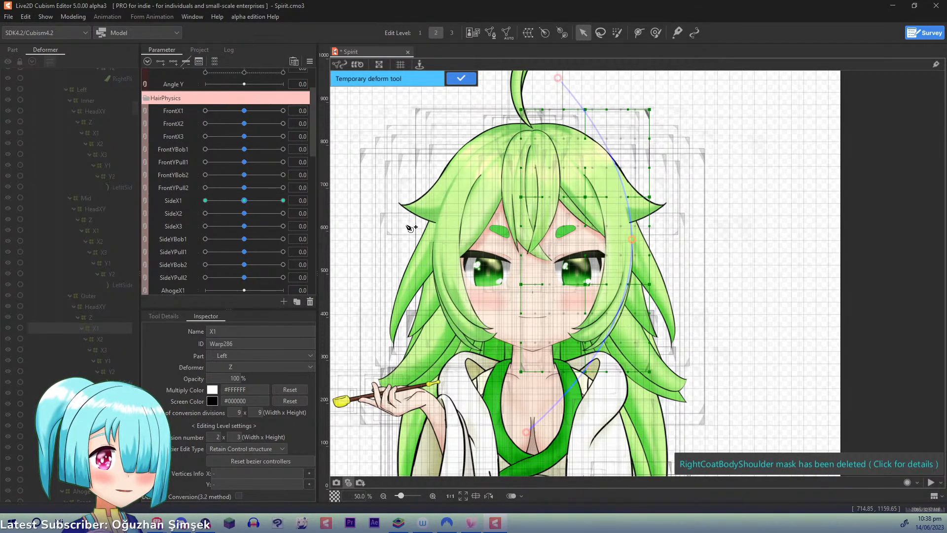
pyautogui.click(462, 78)
# - Key Left Outer X2 to SideX2 with three points and, at 1.0, apply a four-point temporary deform that swings its lower end outward
pyautogui.click(97, 339)
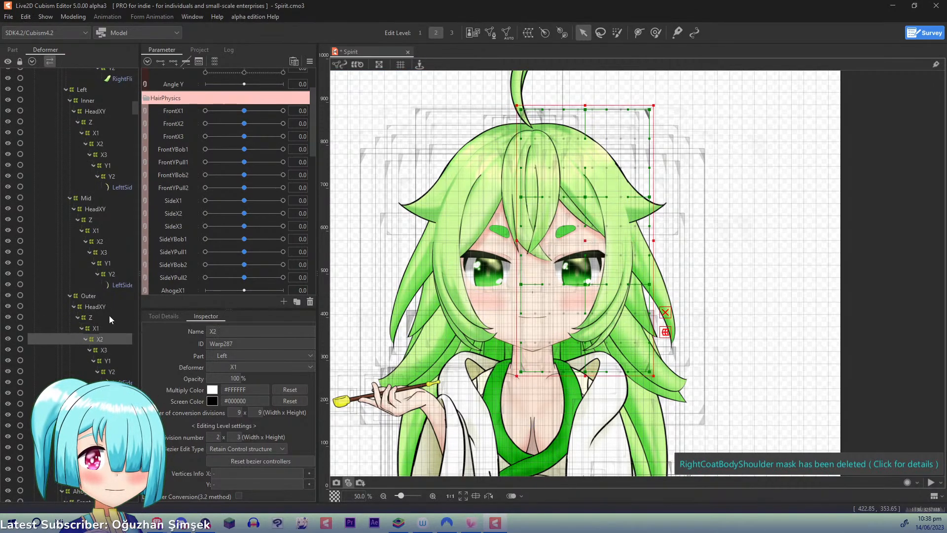
pyautogui.click(177, 215)
pyautogui.moveTo(244, 213); pyautogui.dragTo(286, 215)
pyautogui.press('t')
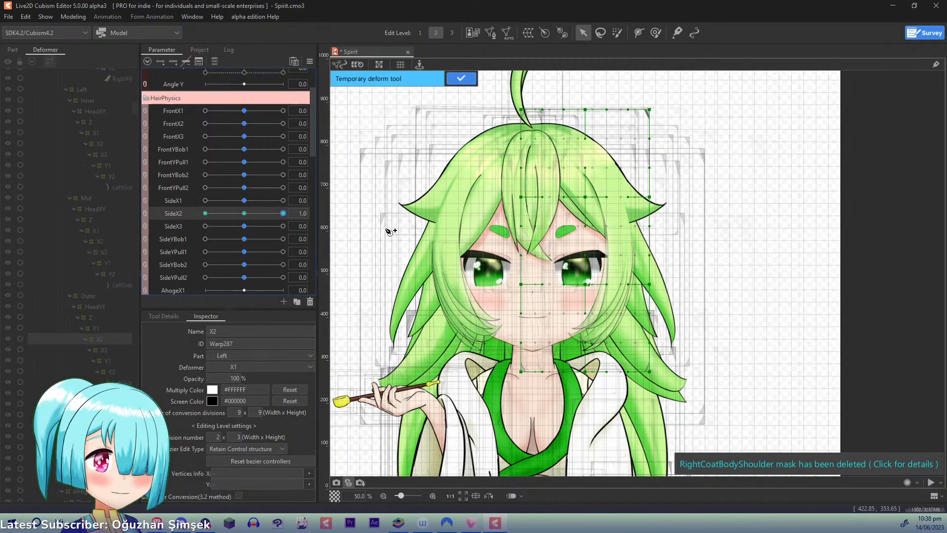
pyautogui.click(580, 75)
pyautogui.click(627, 227)
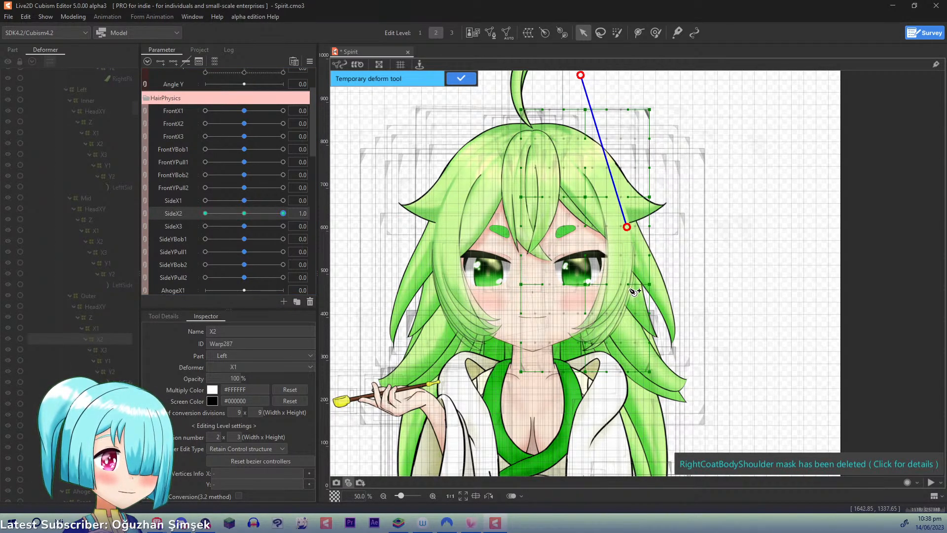
pyautogui.click(629, 290)
pyautogui.click(554, 415)
pyautogui.moveTo(553, 415); pyautogui.dragTo(582, 421)
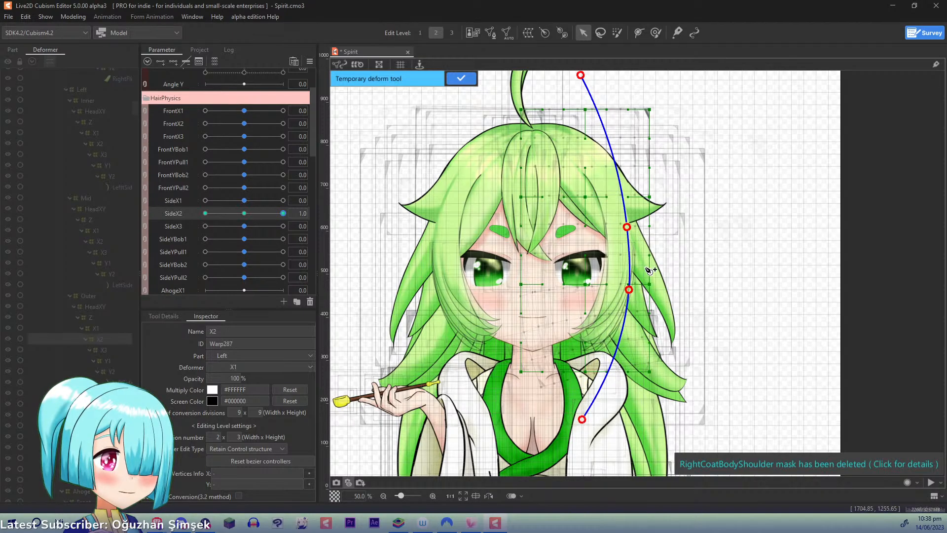
pyautogui.moveTo(629, 289); pyautogui.dragTo(631, 288)
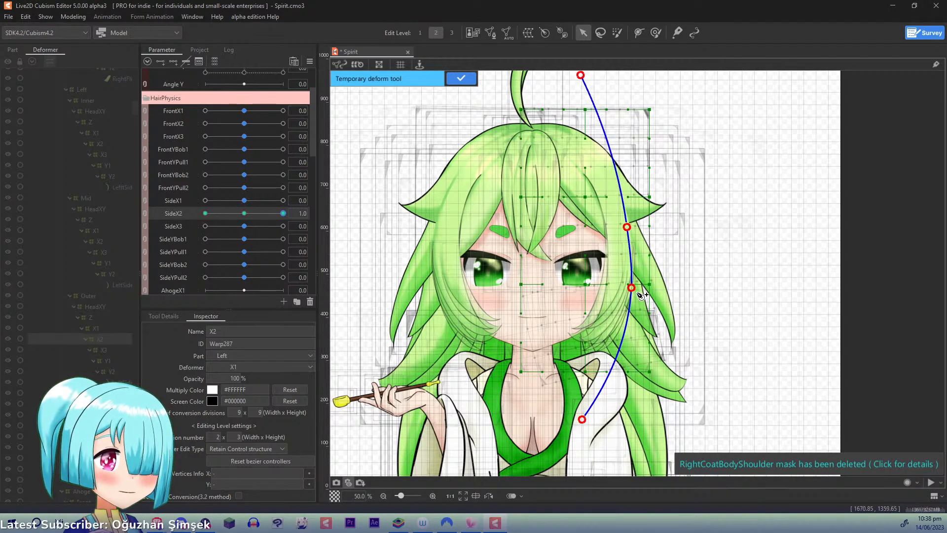
pyautogui.click(458, 79)
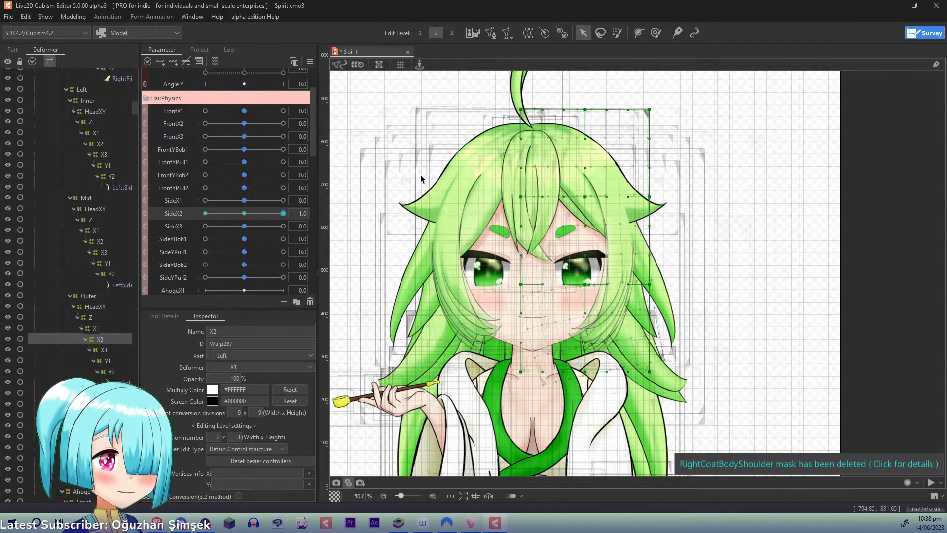
# - At SideX2 -1.0, apply a four-point temporary deform to Left Outer X2 that swings its lower end inward and slightly up, and reset SideX2 to 0.0
pyautogui.moveTo(282, 213); pyautogui.dragTo(80, 204)
pyautogui.press('t')
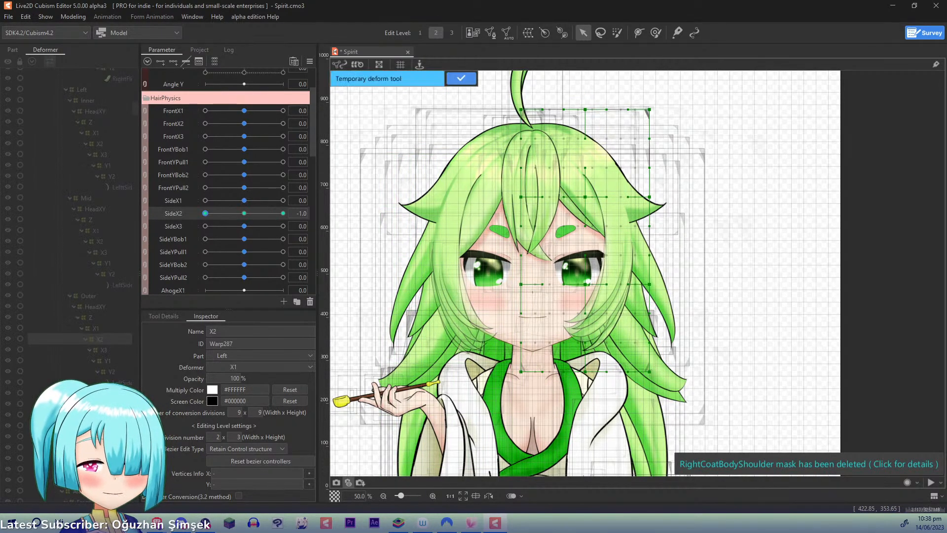
pyautogui.click(559, 82)
pyautogui.click(624, 193)
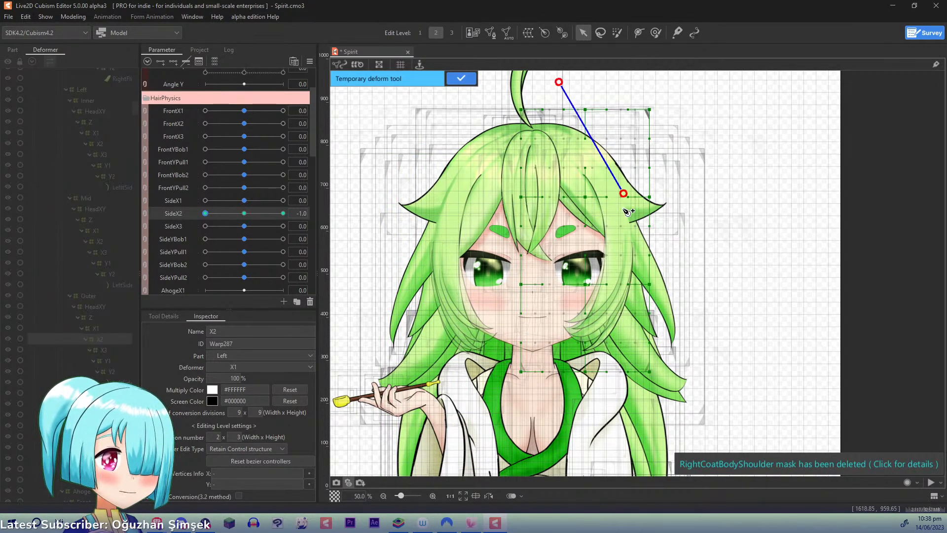
pyautogui.click(631, 269)
pyautogui.click(547, 422)
pyautogui.moveTo(548, 422); pyautogui.dragTo(532, 416)
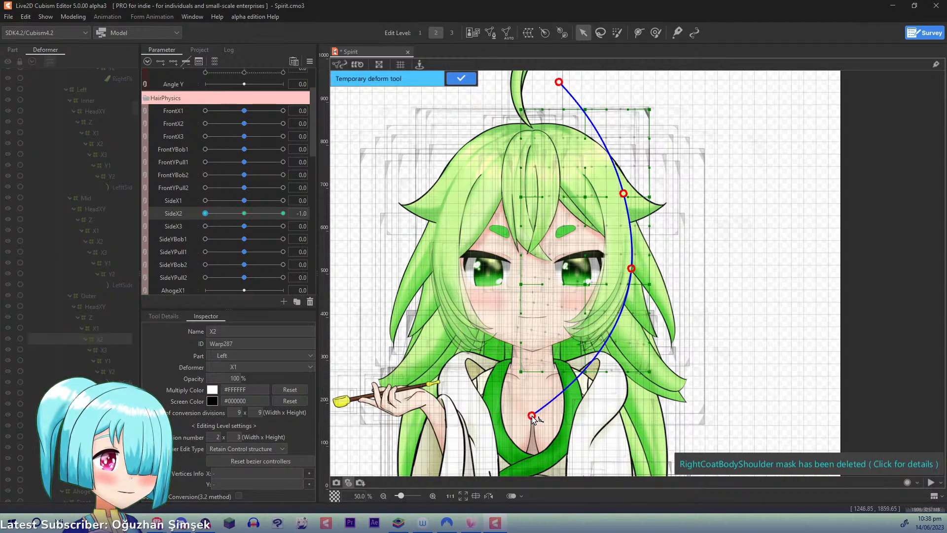
pyautogui.click(453, 78)
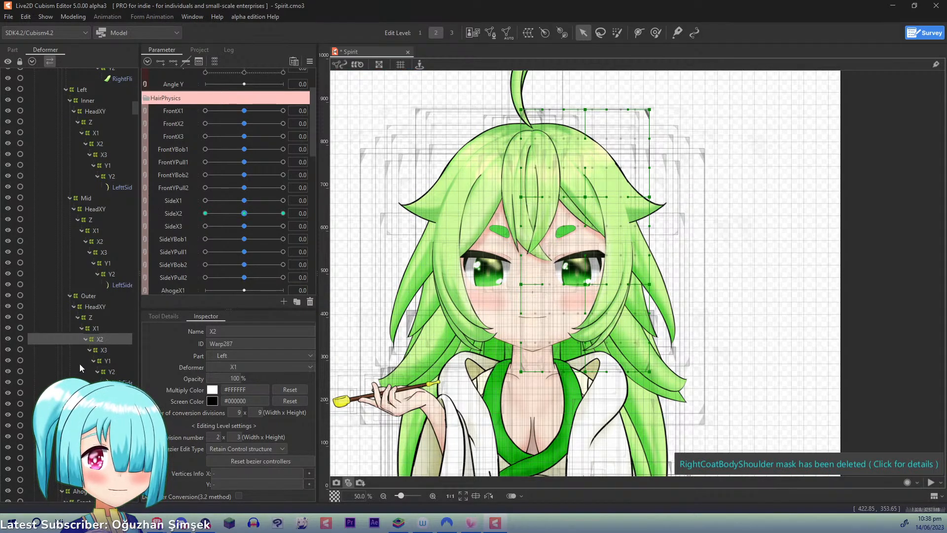
# - Key Left Outer X3 to SideX3 with three points and, at 1.0, apply a five-point temporary deform that swings its lower end outward
pyautogui.click(102, 351)
pyautogui.click(175, 226)
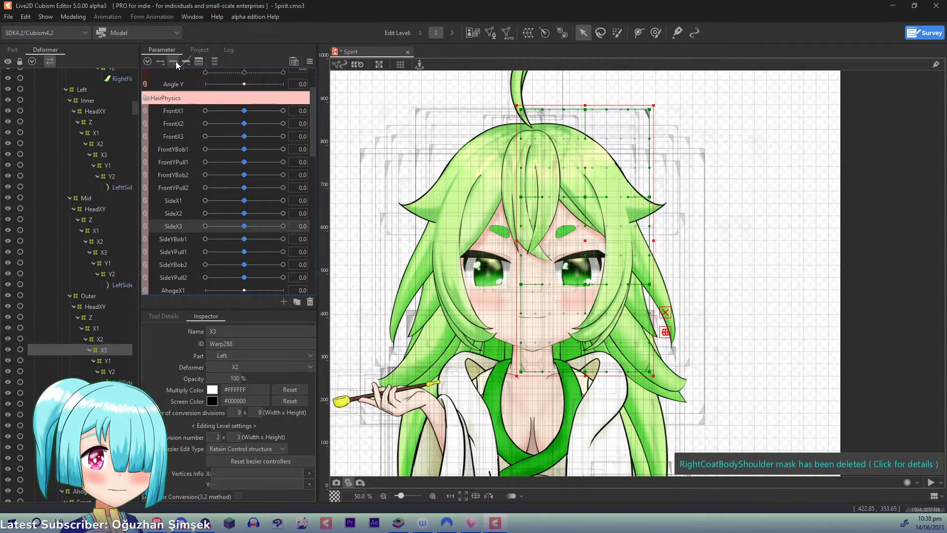
pyautogui.click(283, 226)
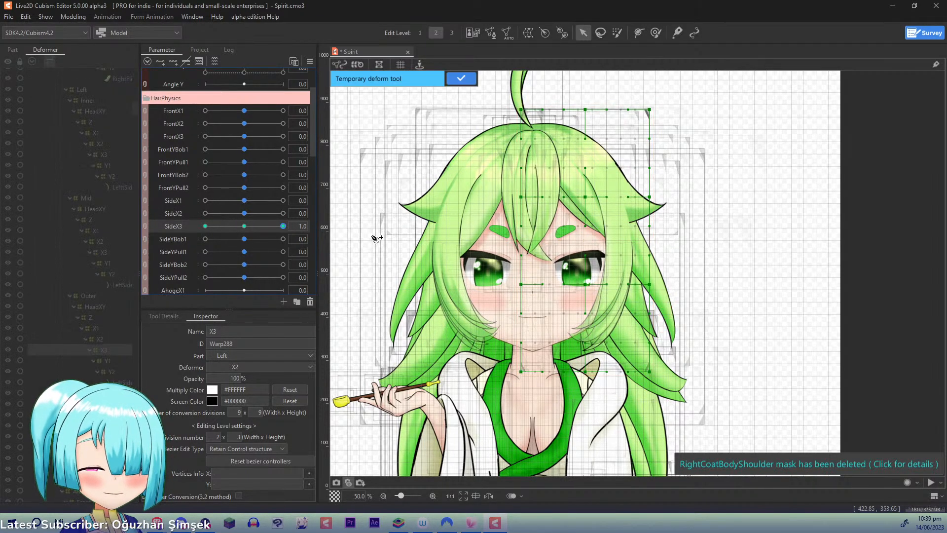
pyautogui.click(571, 78)
pyautogui.click(624, 191)
pyautogui.click(631, 276)
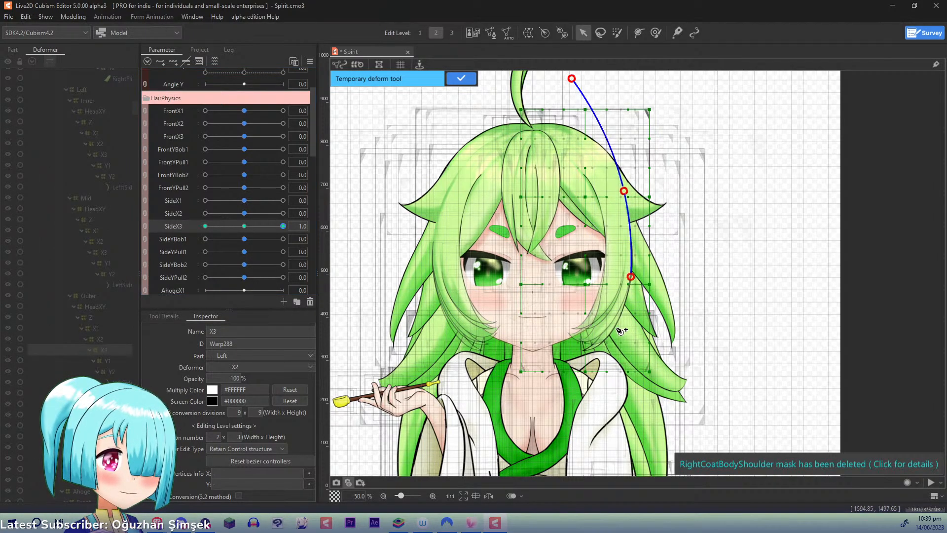
pyautogui.click(611, 328)
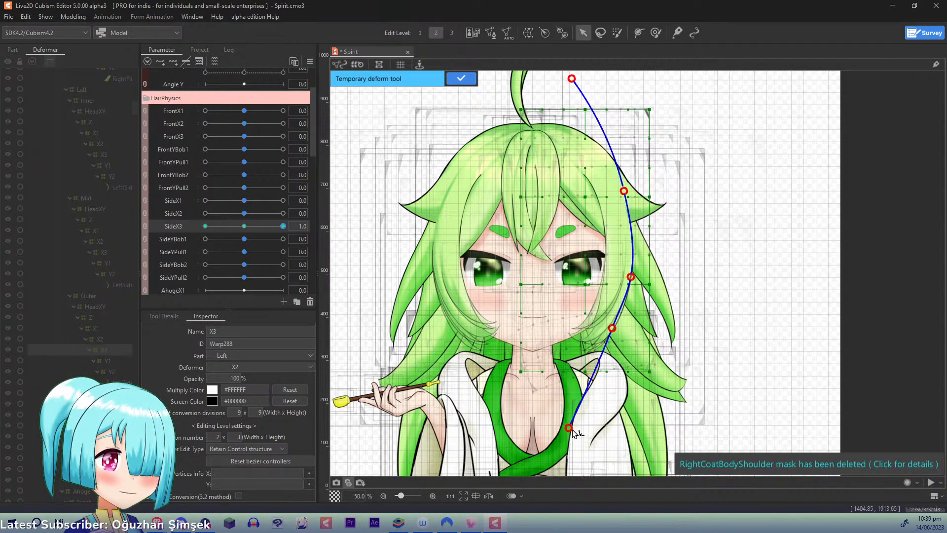
pyautogui.click(575, 429)
pyautogui.moveTo(613, 326); pyautogui.dragTo(616, 328)
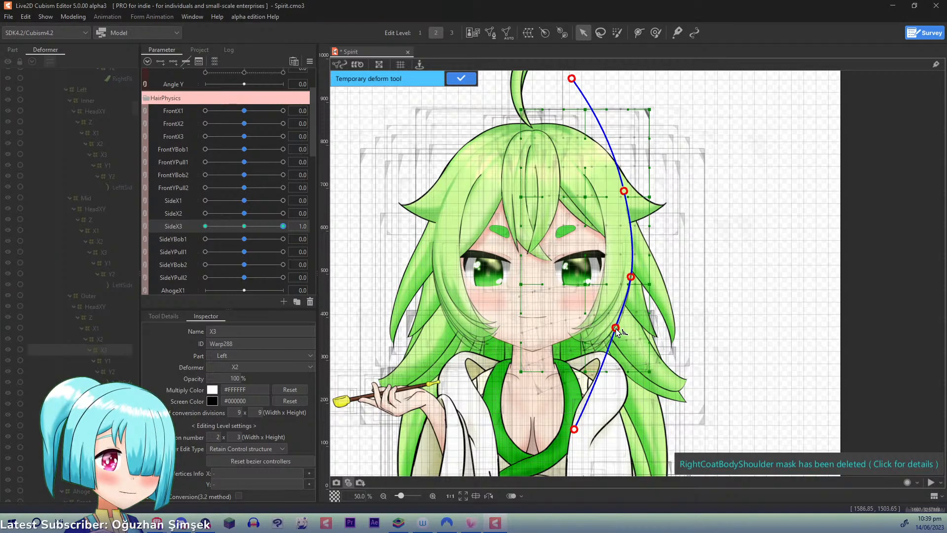
pyautogui.click(461, 78)
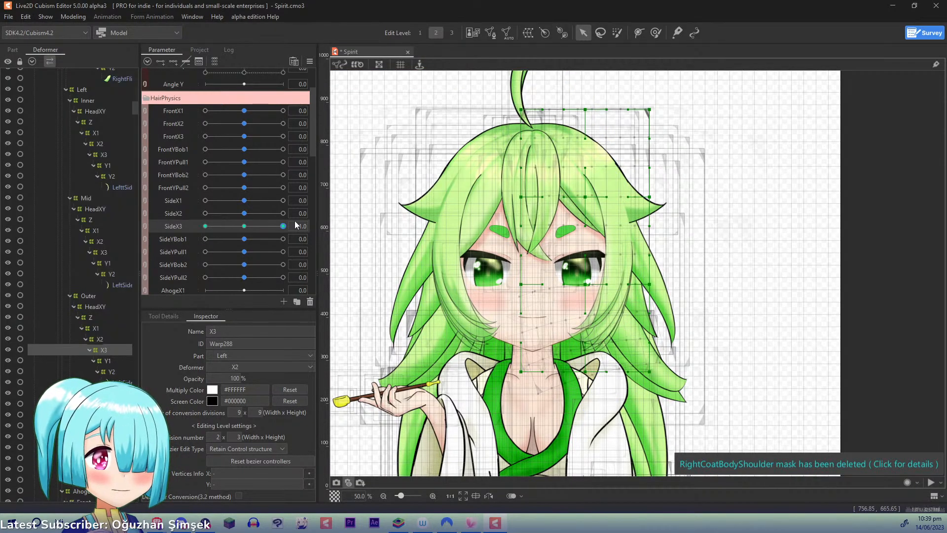
# - At SideX3 -1.0, apply a five-point temporary deform to Left Outer X3 that swings its lower end inward and up, and reset SideX3 to 0.0
pyautogui.moveTo(283, 229); pyautogui.dragTo(156, 227)
pyautogui.press('p')
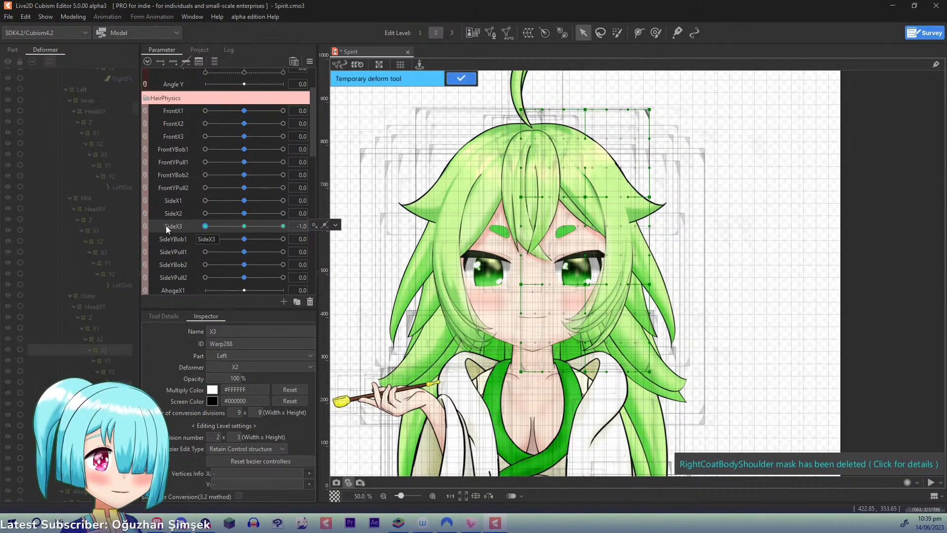
pyautogui.click(568, 83)
pyautogui.click(628, 280)
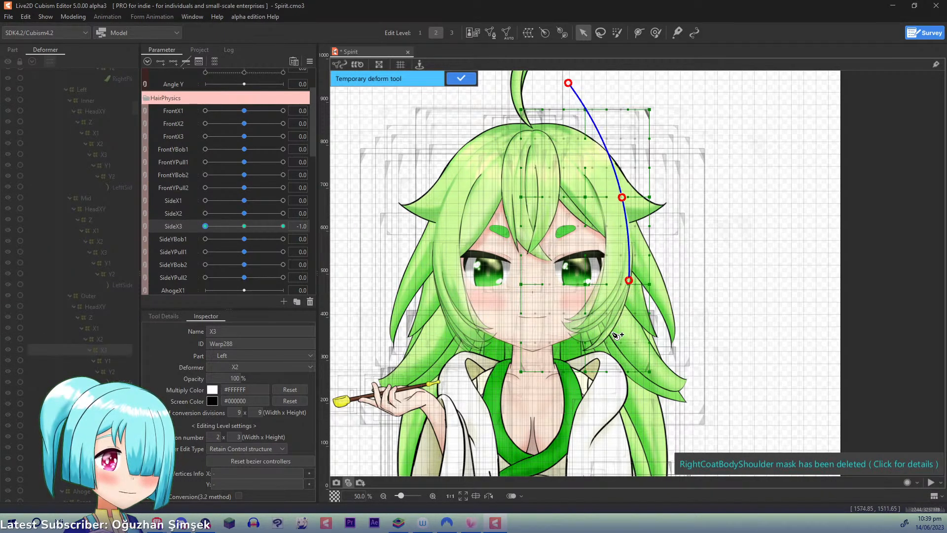
pyautogui.click(614, 323)
pyautogui.moveTo(535, 419); pyautogui.dragTo(505, 394)
pyautogui.moveTo(615, 322); pyautogui.dragTo(613, 321)
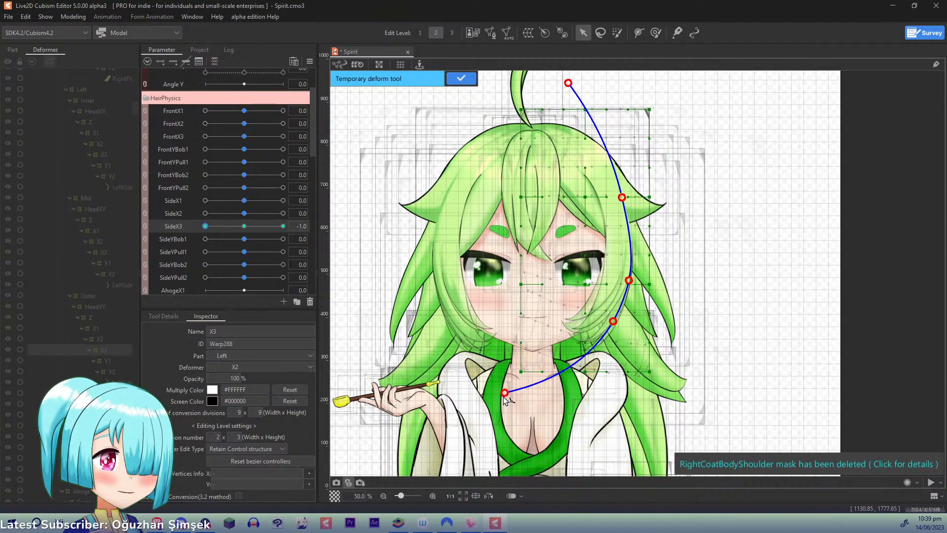
pyautogui.moveTo(503, 397); pyautogui.dragTo(505, 392)
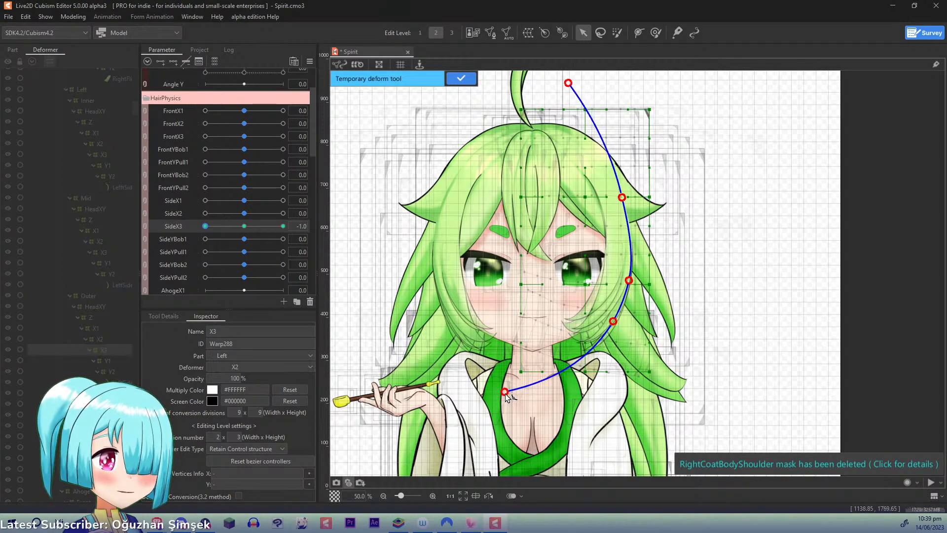
pyautogui.click(450, 79)
pyautogui.click(206, 226)
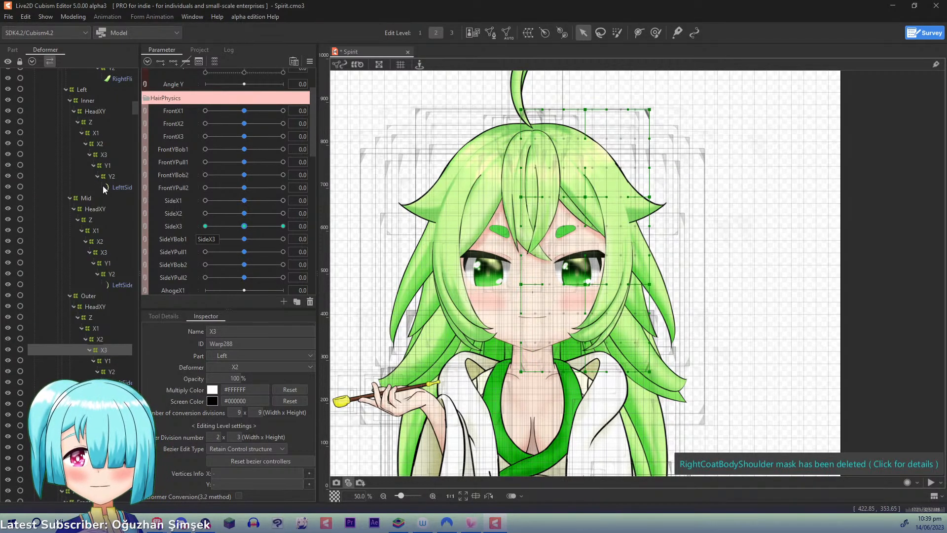
# - Open the Physics/Scene Blending Settings to preview the side hair's physics motion on the model
pyautogui.click(66, 20)
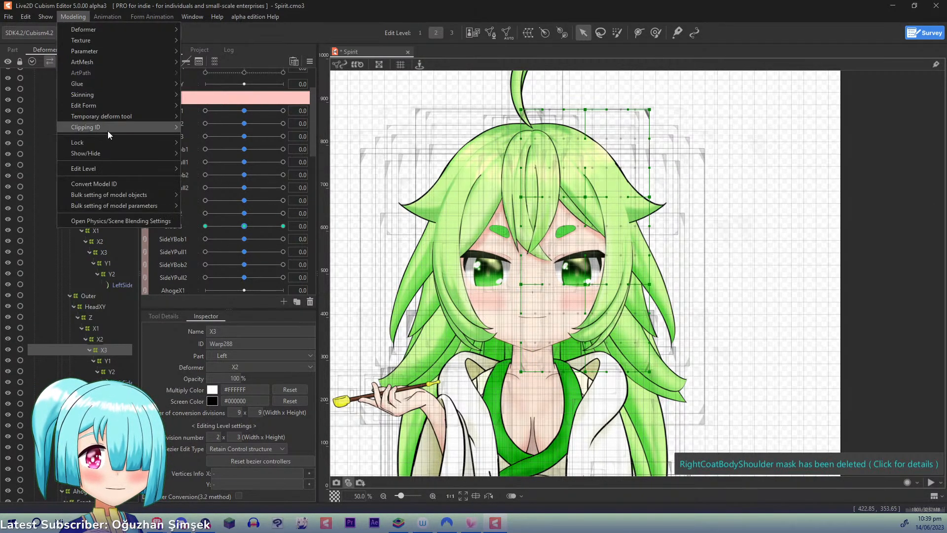
pyautogui.click(120, 219)
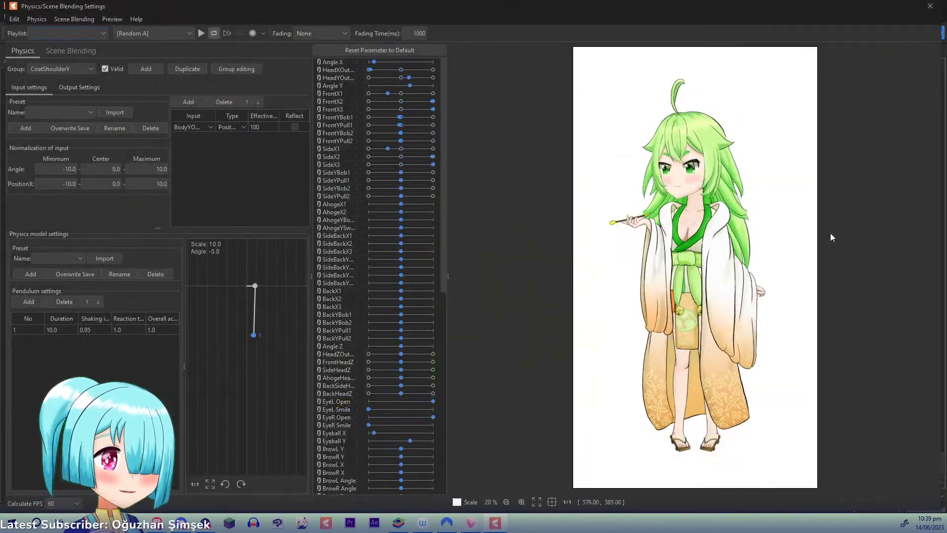
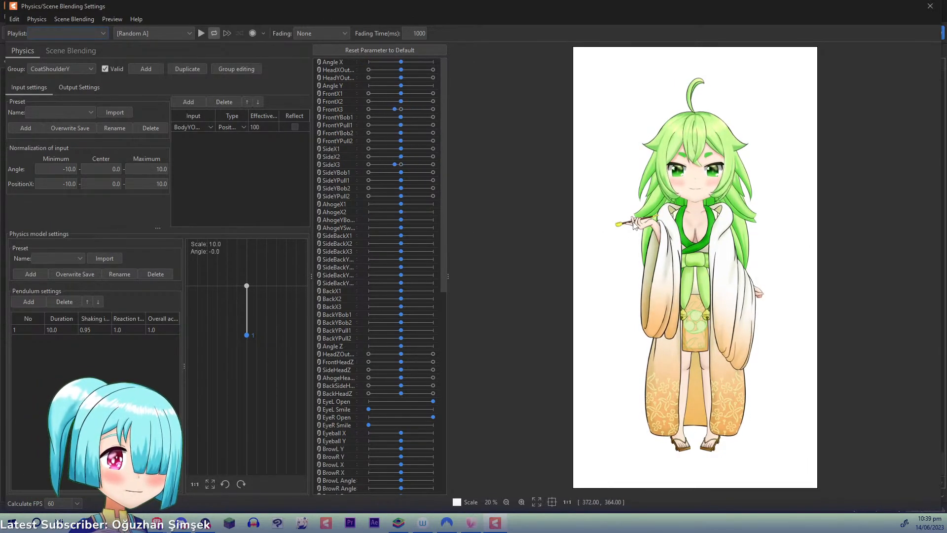
# - Close the physics settings and key the Left Inner Y1 deformer to SideYBob1 with three points
pyautogui.click(930, 6)
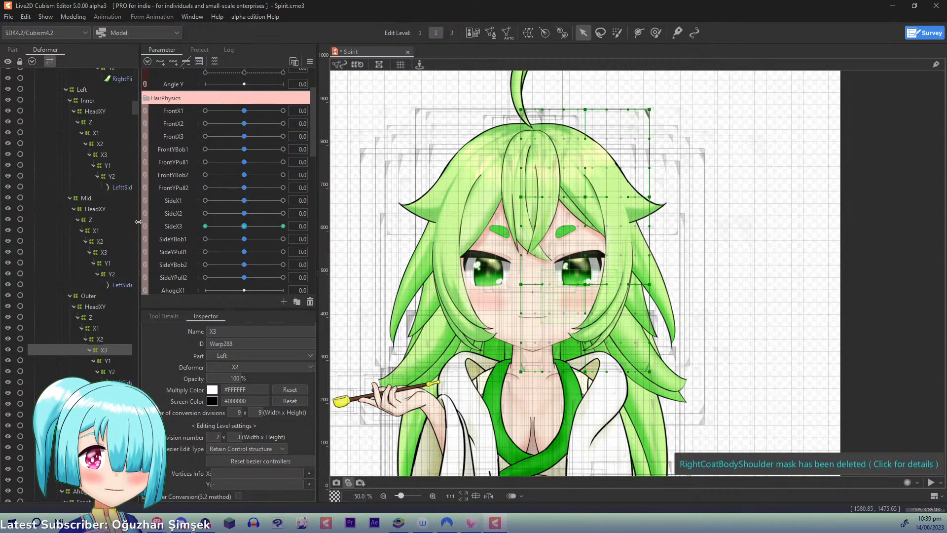
pyautogui.click(114, 165)
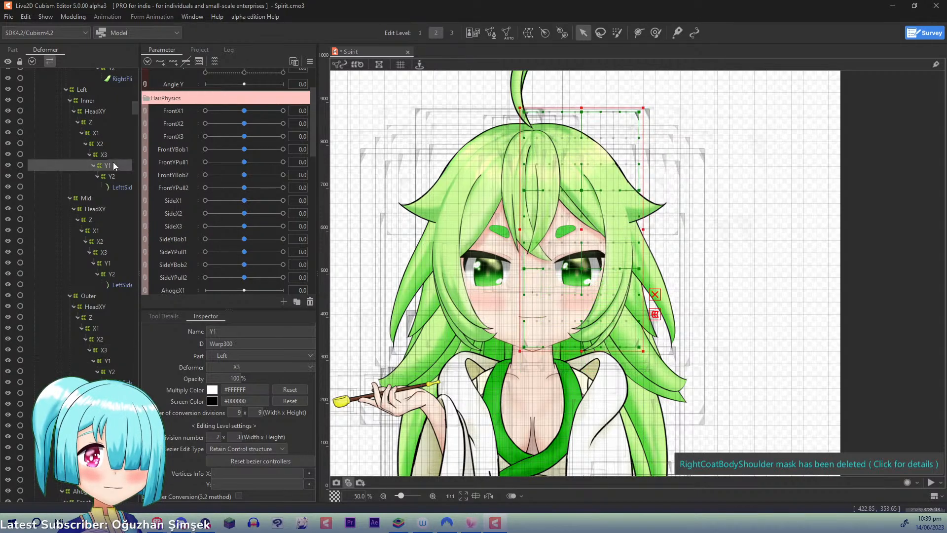
pyautogui.click(179, 237)
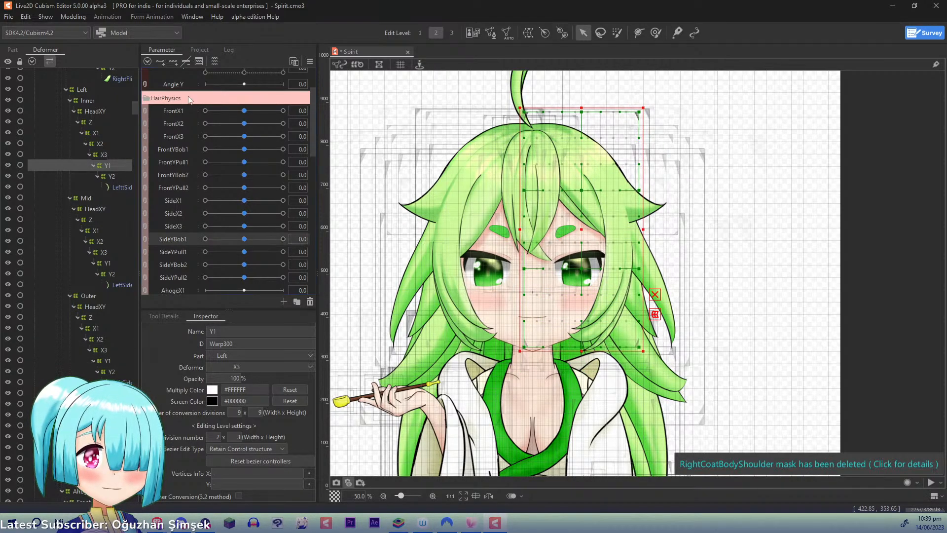
pyautogui.click(176, 61)
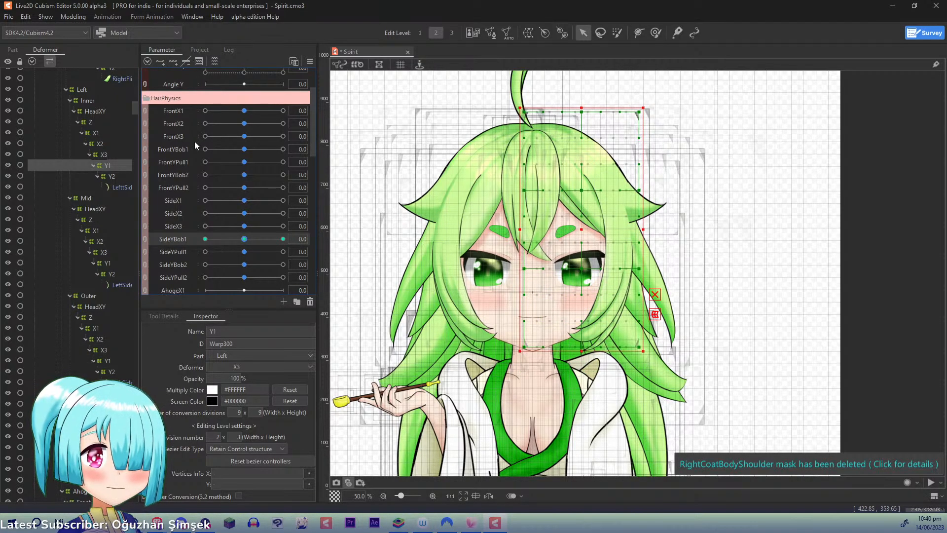
# - Set the Bezier division to 2 x 2 for the Y1 and Y2 deformers of Left Inner, Mid and Outer together
pyautogui.keyDown('ctrl'); pyautogui.click(111, 177); pyautogui.keyUp('ctrl')
pyautogui.keyDown('ctrl'); pyautogui.click(112, 263); pyautogui.keyUp('ctrl')
pyautogui.keyDown('ctrl'); pyautogui.click(112, 282); pyautogui.keyUp('ctrl')
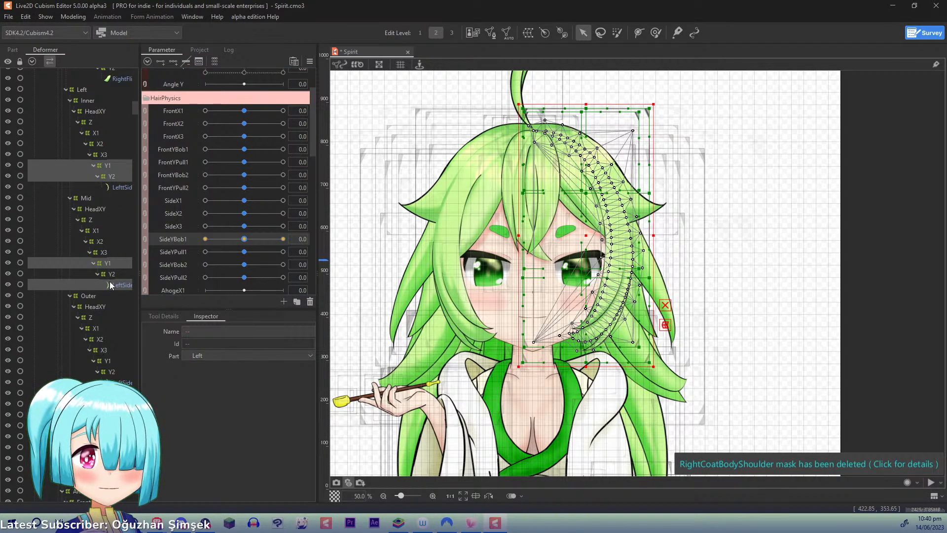
pyautogui.keyDown('ctrl'); pyautogui.click(111, 275); pyautogui.keyUp('ctrl')
pyautogui.keyDown('ctrl'); pyautogui.click(112, 285); pyautogui.keyUp('ctrl')
pyautogui.keyDown('ctrl'); pyautogui.click(106, 361); pyautogui.keyUp('ctrl')
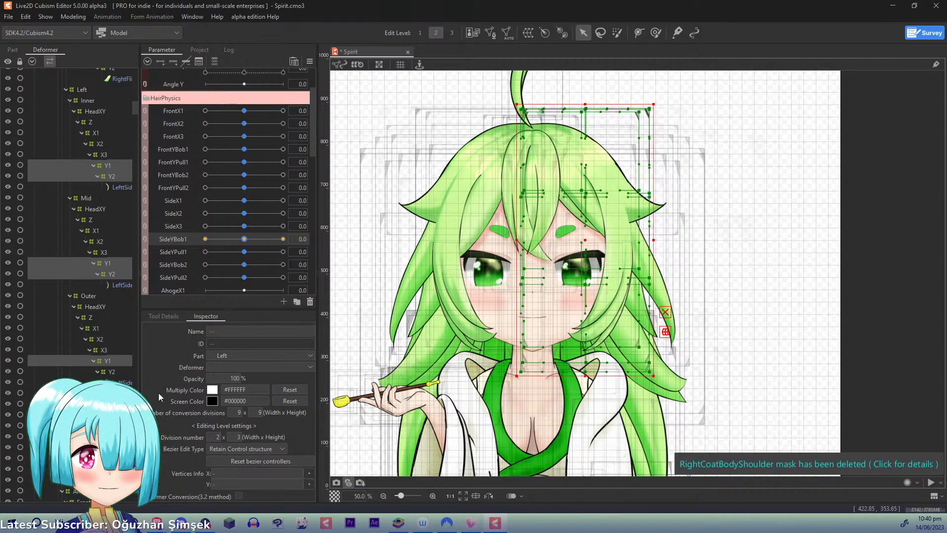
pyautogui.keyDown('ctrl'); pyautogui.click(111, 373); pyautogui.keyUp('ctrl')
pyautogui.click(237, 437)
pyautogui.write('2')
pyautogui.press('Return')
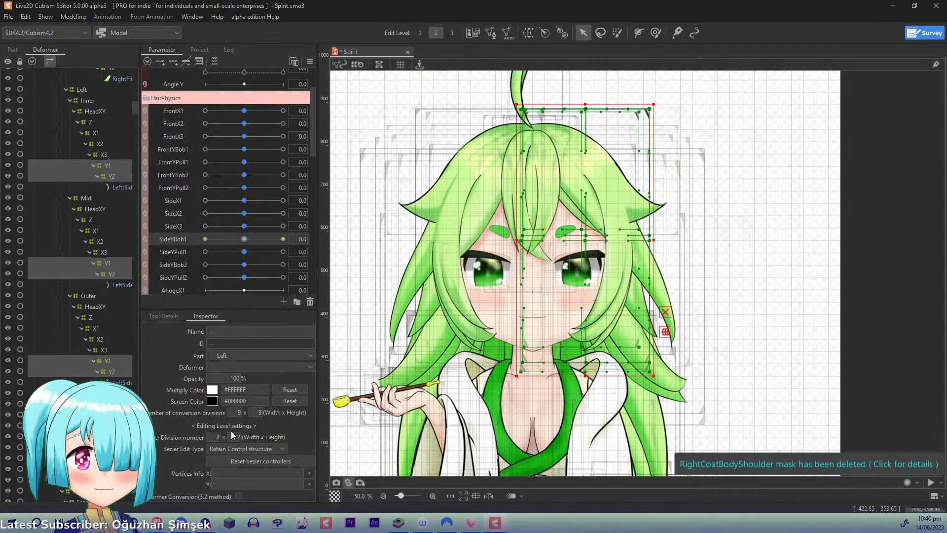
# - At SideYBob1 1.0, raise Left Inner Y1's middle and outer mid-height control points and nudge its top middle point slightly inward
pyautogui.click(107, 165)
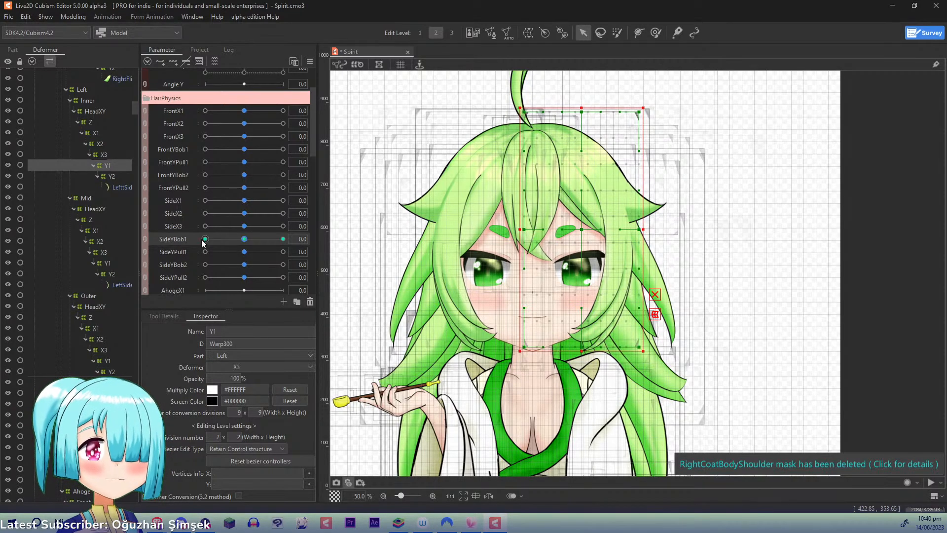
pyautogui.click(283, 239)
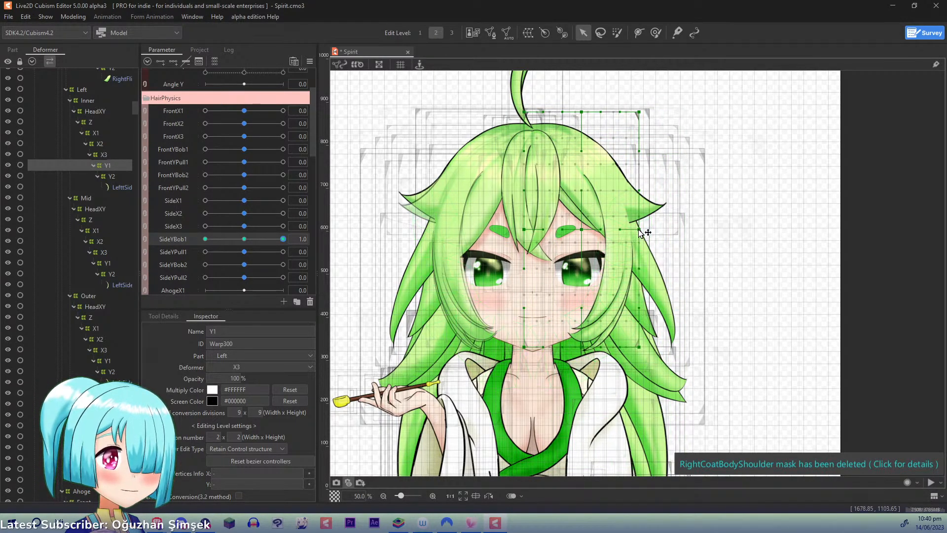
pyautogui.moveTo(639, 229); pyautogui.dragTo(638, 219)
pyautogui.moveTo(581, 229); pyautogui.dragTo(578, 221)
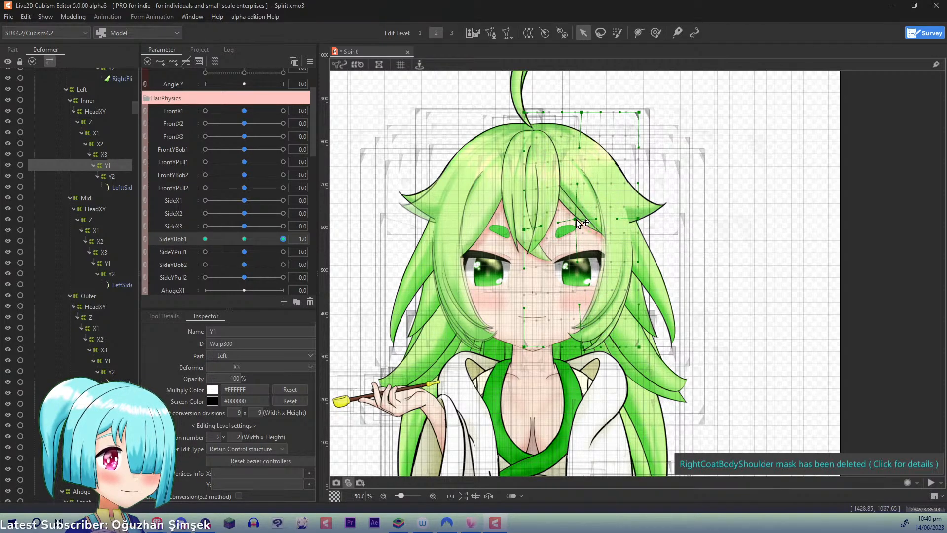
pyautogui.moveTo(578, 220); pyautogui.dragTo(580, 222)
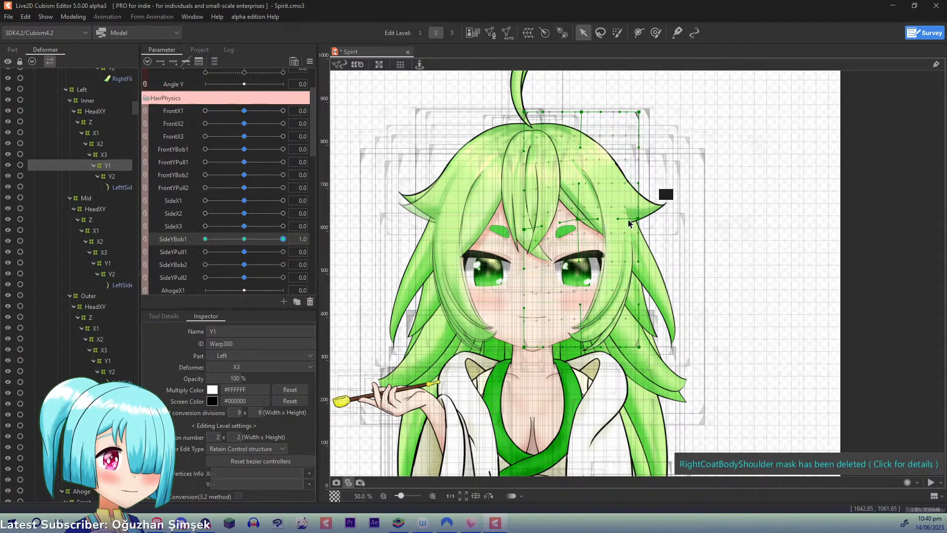
pyautogui.moveTo(582, 117); pyautogui.dragTo(580, 118)
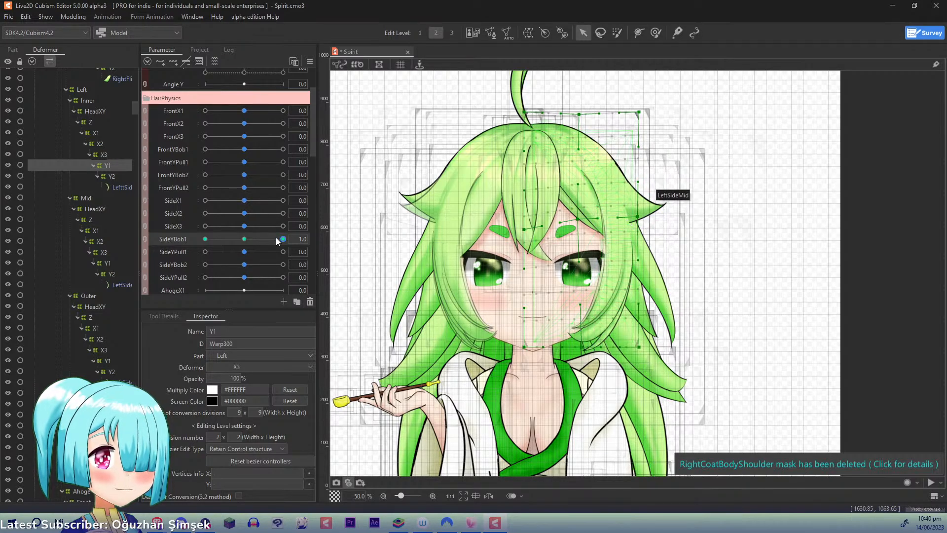
# - At SideYBob1 -1.0, lower Left Inner Y1's middle and outer mid-height points slightly outward, and reset SideYBob1 to 0.0
pyautogui.click(206, 239)
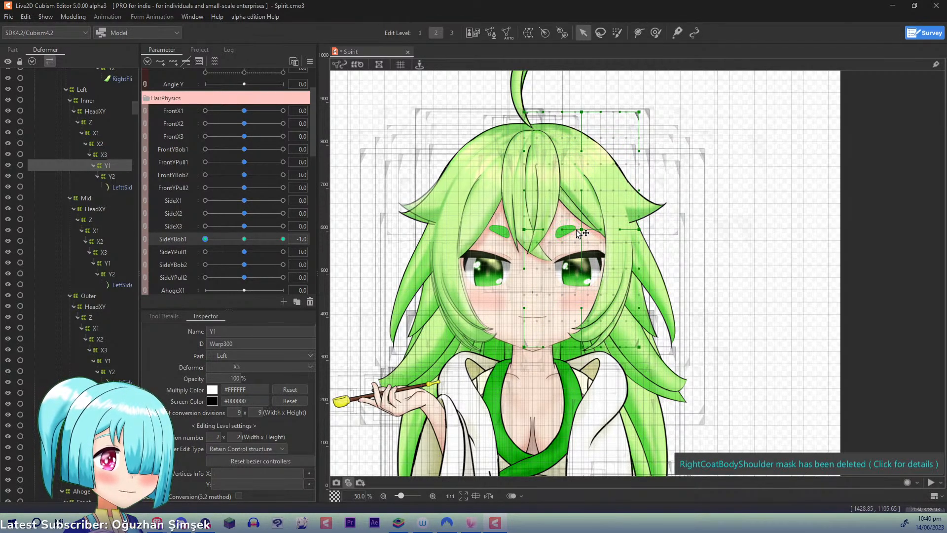
pyautogui.moveTo(583, 230); pyautogui.dragTo(646, 240)
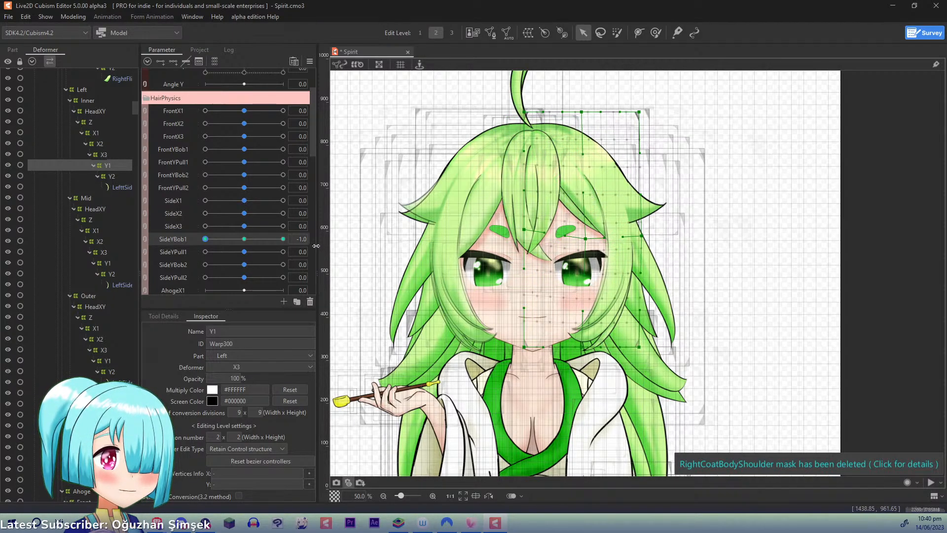
pyautogui.rightClick(296, 240)
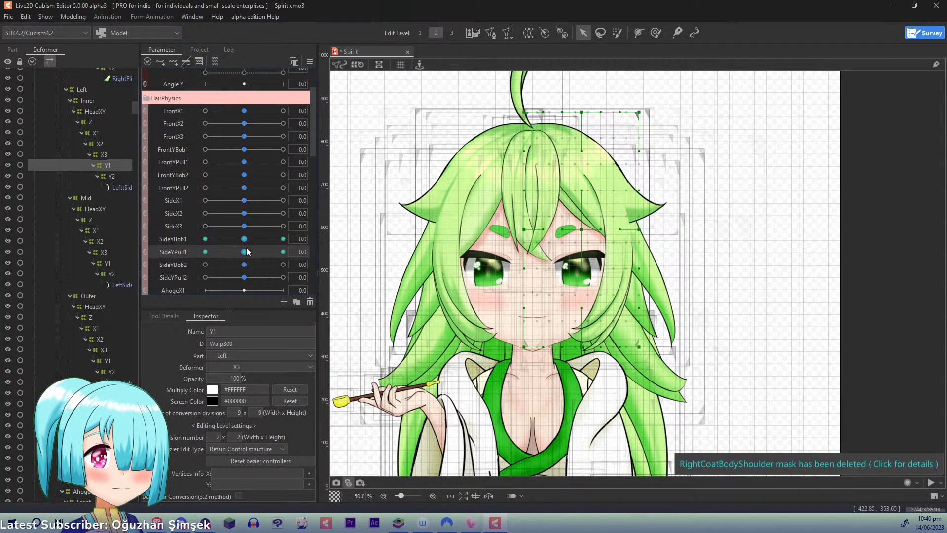
# - Key Left Inner Y1 to SideYPull1 with three points and, at 1.0, shift its middle and outer mid-height points inward
pyautogui.moveTo(247, 248); pyautogui.dragTo(322, 248)
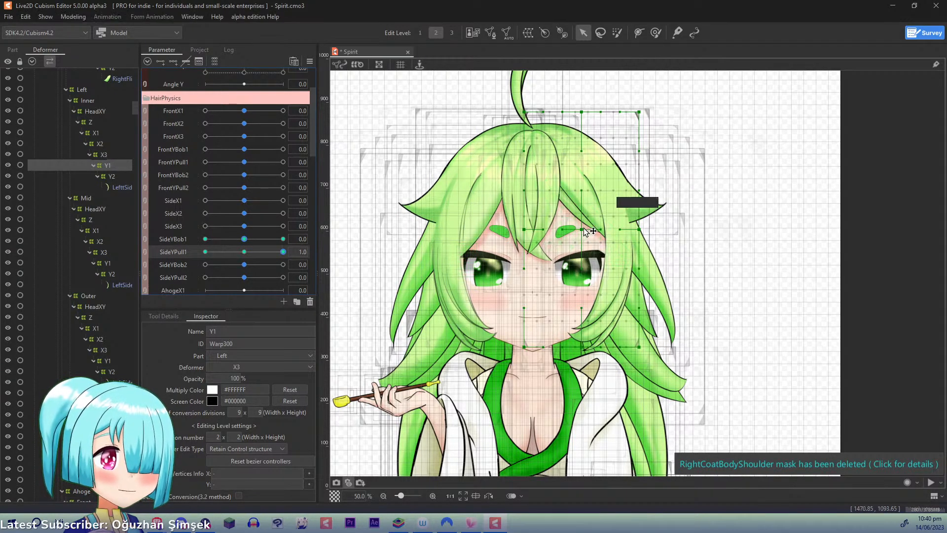
pyautogui.moveTo(587, 232); pyautogui.dragTo(580, 232)
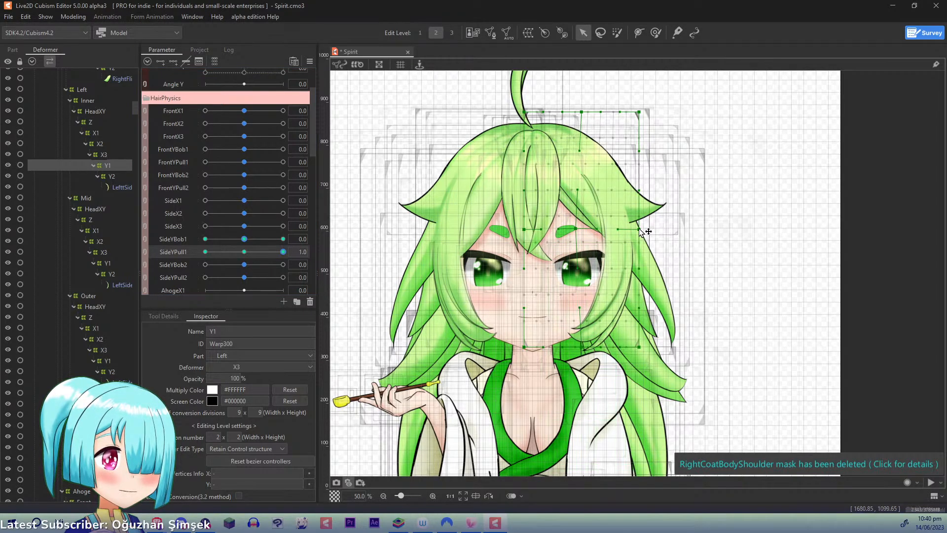
pyautogui.moveTo(640, 231); pyautogui.dragTo(583, 230)
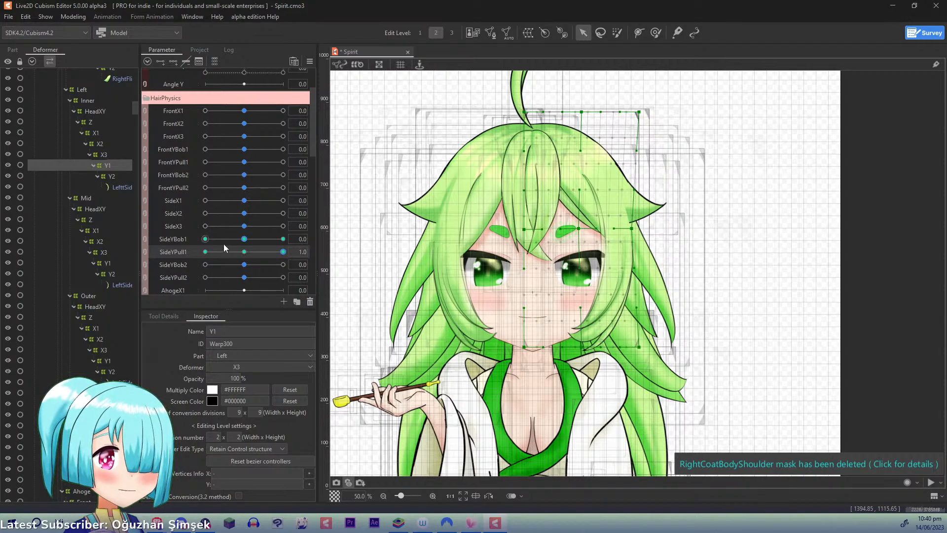
# - At SideYPull1 -1.0, shift Left Inner Y1's mid-height points outward and its top middle point slightly inward, and reset SideYPull1 to 0.0
pyautogui.moveTo(279, 252); pyautogui.dragTo(145, 249)
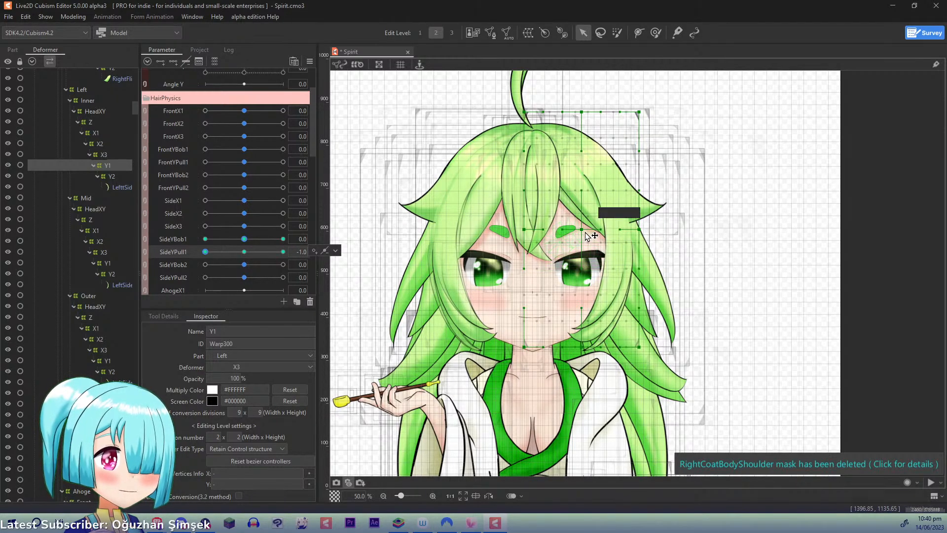
pyautogui.moveTo(582, 230); pyautogui.dragTo(647, 229)
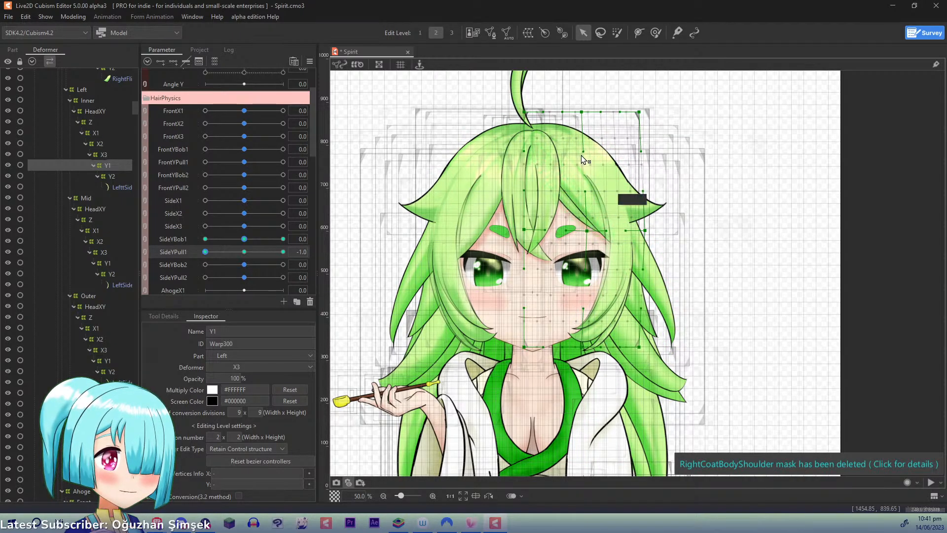
pyautogui.moveTo(578, 113); pyautogui.dragTo(576, 115)
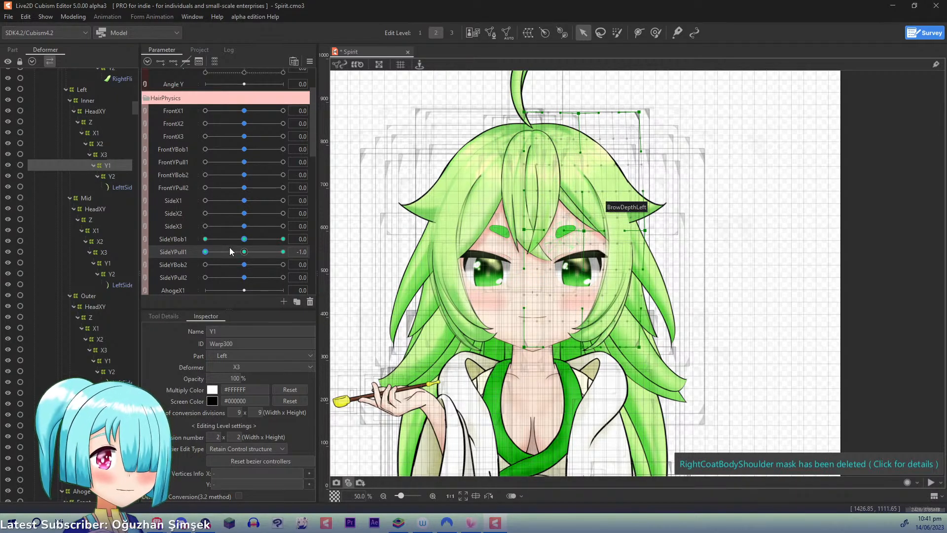
pyautogui.click(245, 252)
# - Key Left Inner Y2 to SideYBob2 with three points and, at 1.0, raise its bottom middle and outer points
pyautogui.click(113, 178)
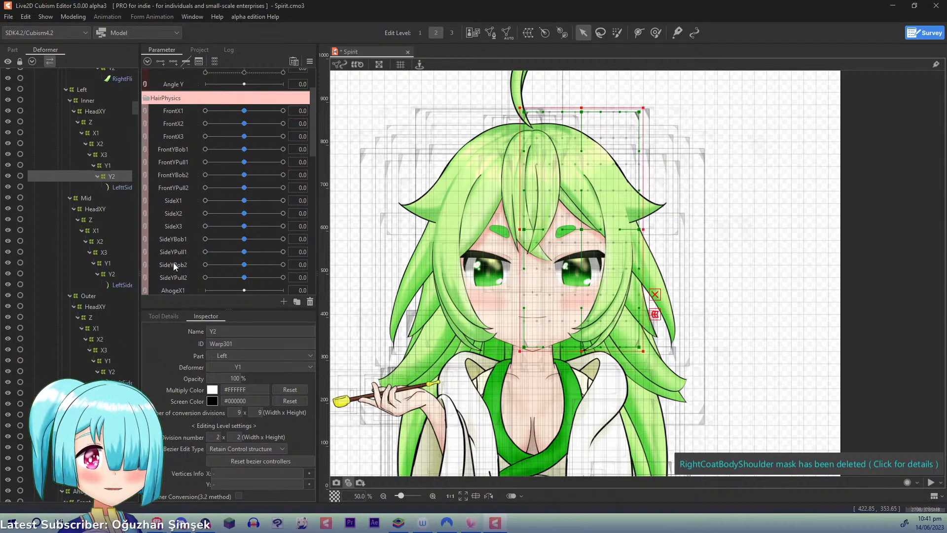
pyautogui.click(175, 64)
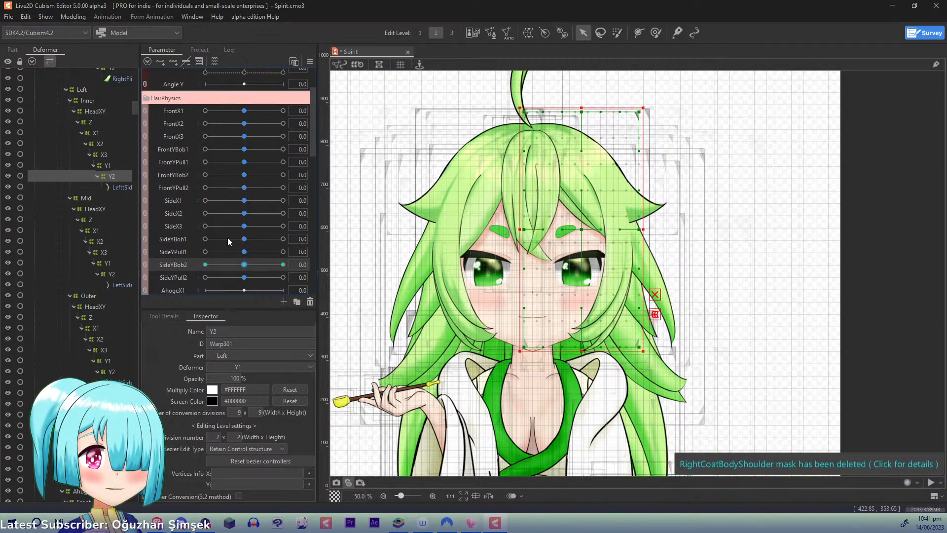
pyautogui.moveTo(244, 265); pyautogui.dragTo(412, 281)
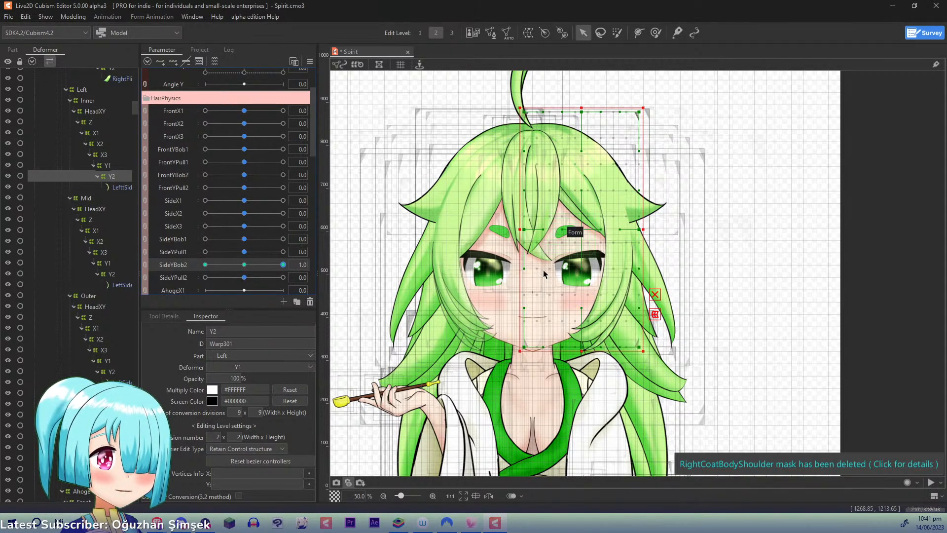
pyautogui.moveTo(581, 350); pyautogui.dragTo(641, 338)
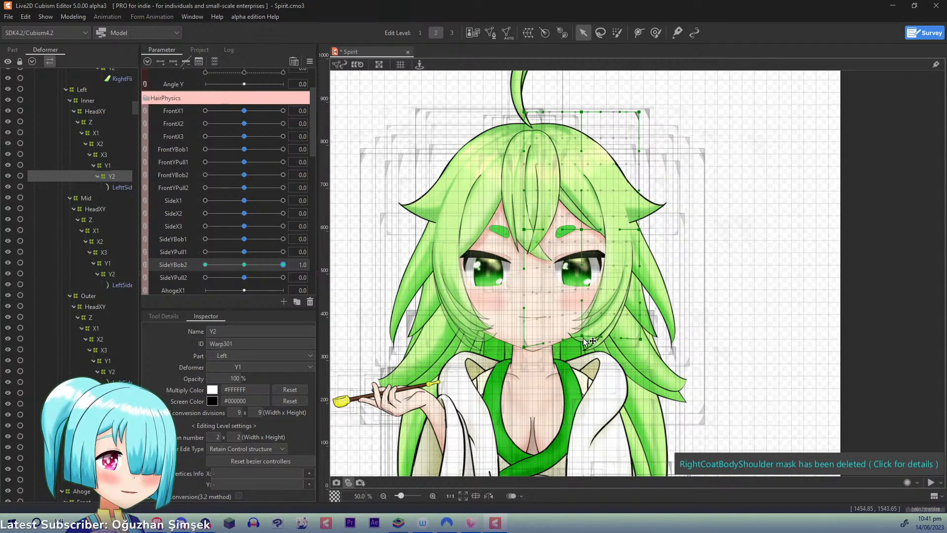
# - At SideYBob2 -1.0, lower Left Inner Y2's bottom middle and outer points slightly outward, and reset SideYBob2 to 0.0
pyautogui.moveTo(274, 271); pyautogui.dragTo(174, 261)
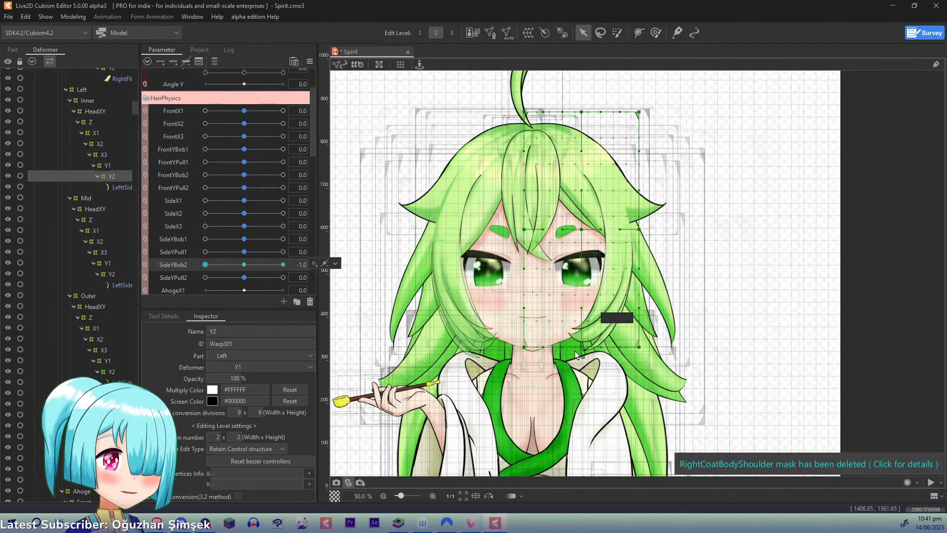
pyautogui.moveTo(582, 350); pyautogui.dragTo(642, 353)
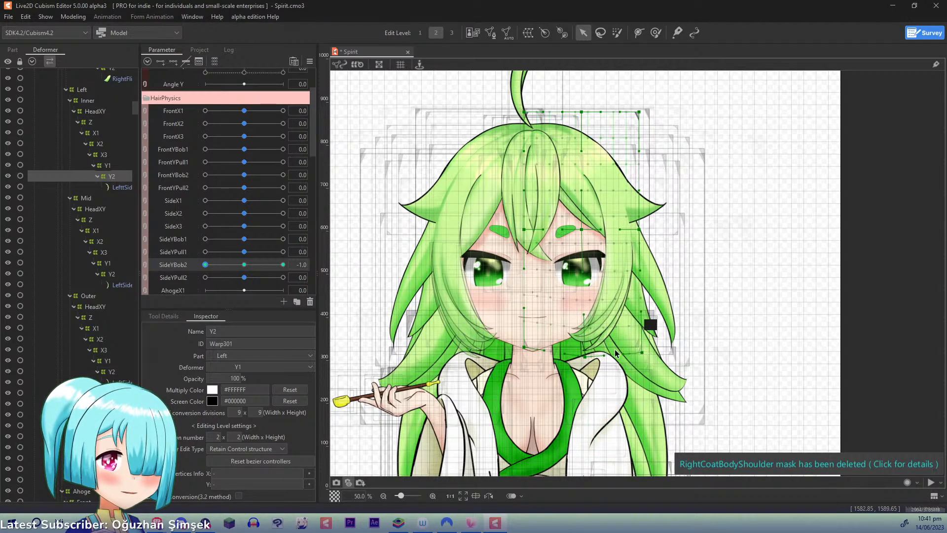
pyautogui.click(160, 266)
# - Key Left Inner Y2 to SideYPull2 with three points and, at 1.0, pull its bottom outer corner inward and slightly up
pyautogui.click(183, 277)
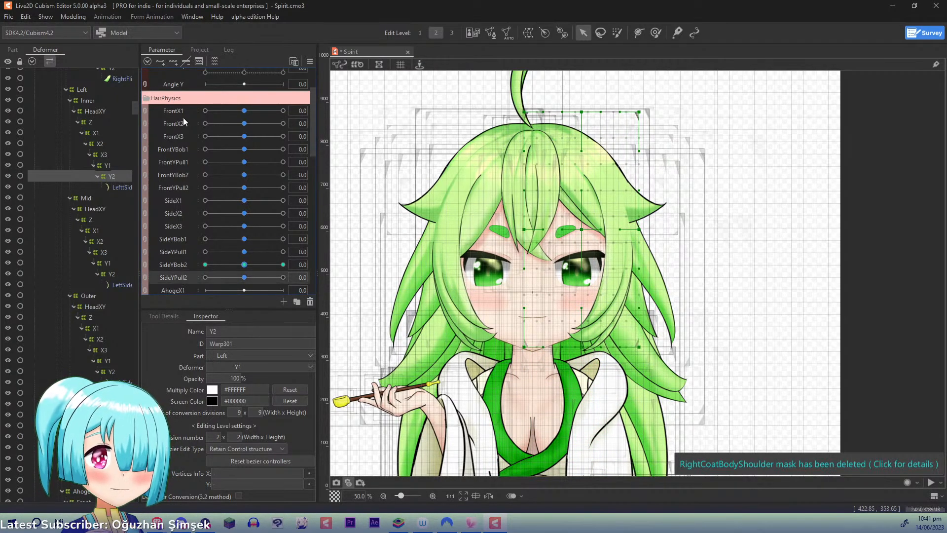
pyautogui.moveTo(249, 278); pyautogui.dragTo(314, 277)
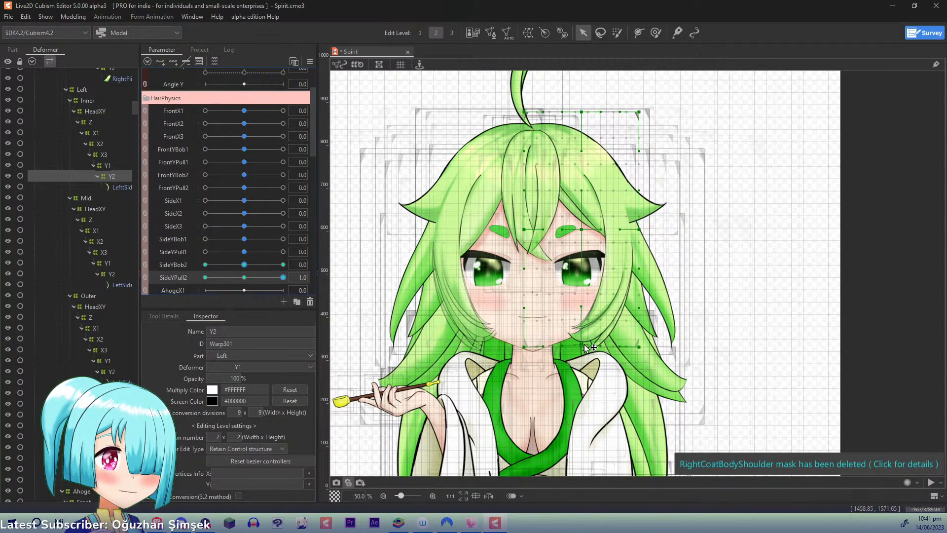
pyautogui.moveTo(641, 348); pyautogui.dragTo(626, 340)
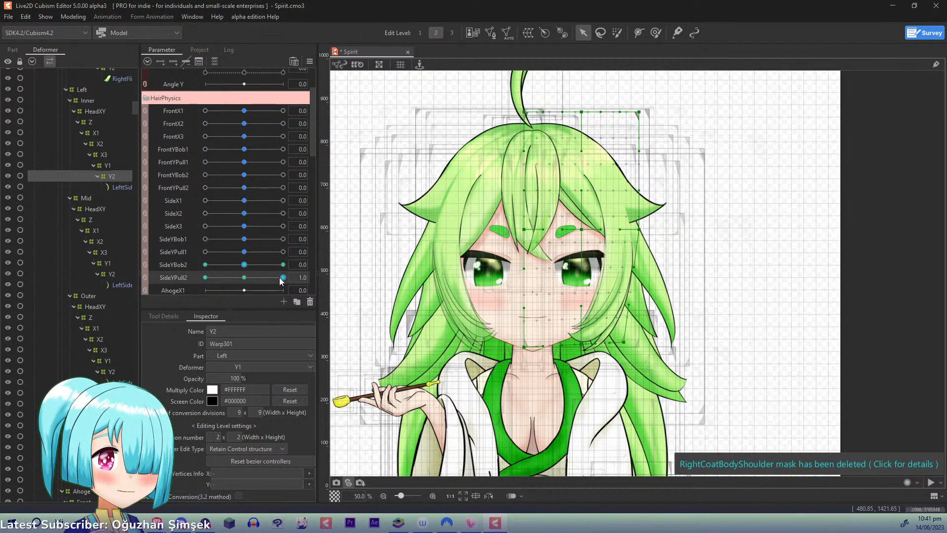
# - At SideYPull2 -1.0, push Left Inner Y2's bottom points outward and slightly down, and reset SideYPull2 to 0.0
pyautogui.moveTo(283, 277); pyautogui.dragTo(203, 278)
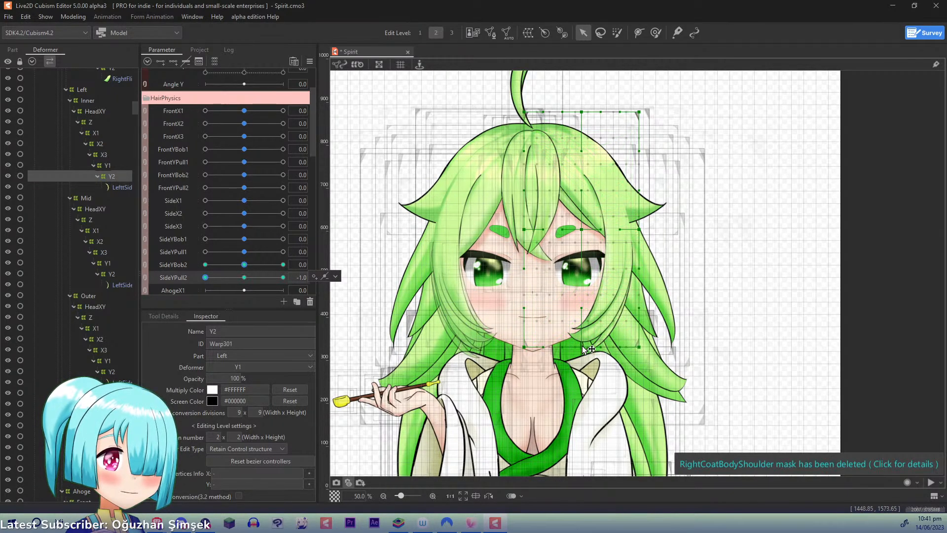
pyautogui.moveTo(583, 347); pyautogui.dragTo(648, 353)
pyautogui.click(244, 278)
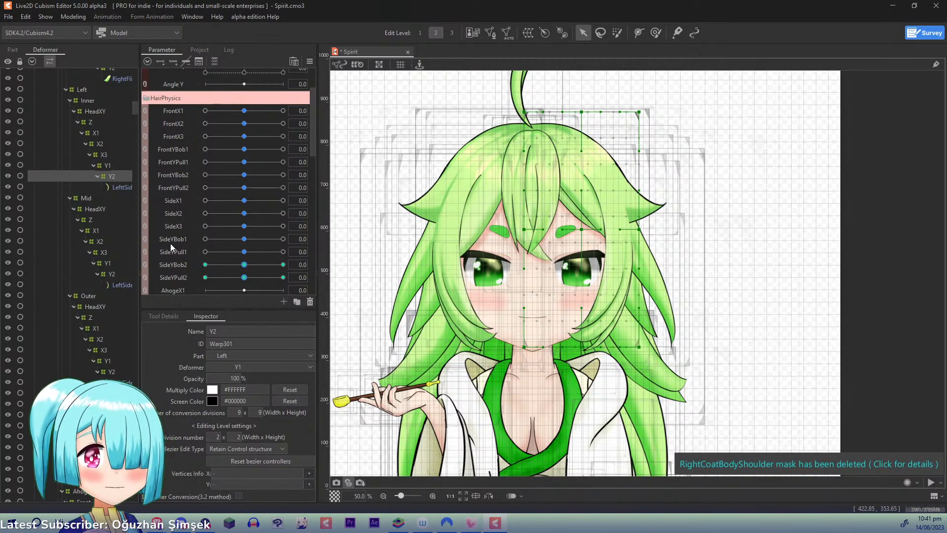
# - Key Left Mid Y1 to SideYBob1 with three points and, at 1.0, raise its middle and outer mid-height points slightly inward
pyautogui.click(102, 266)
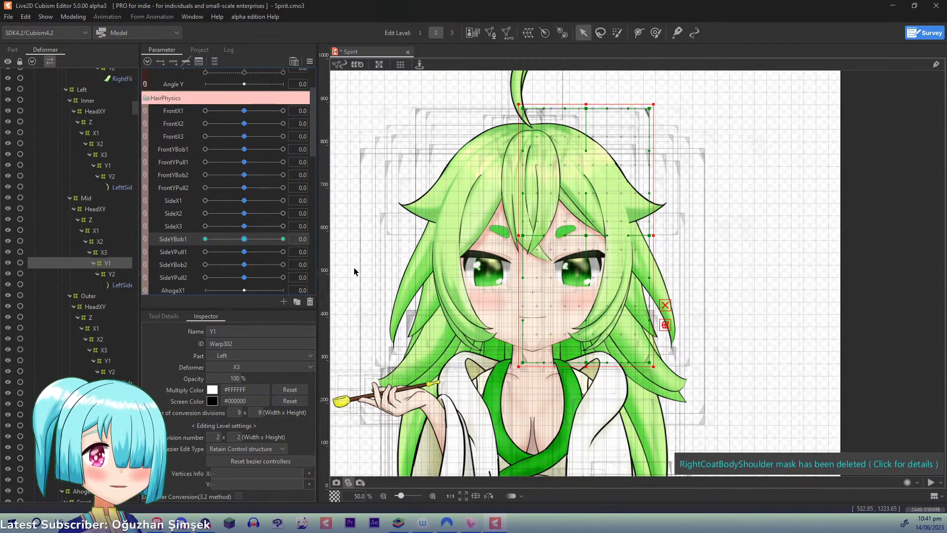
pyautogui.moveTo(249, 239); pyautogui.dragTo(283, 238)
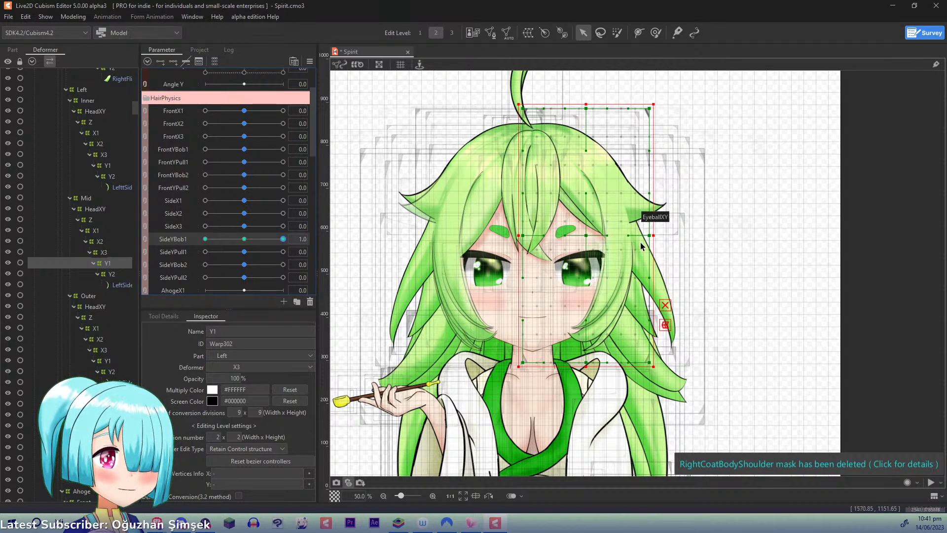
pyautogui.moveTo(649, 236); pyautogui.dragTo(648, 225)
pyautogui.moveTo(587, 240); pyautogui.dragTo(584, 226)
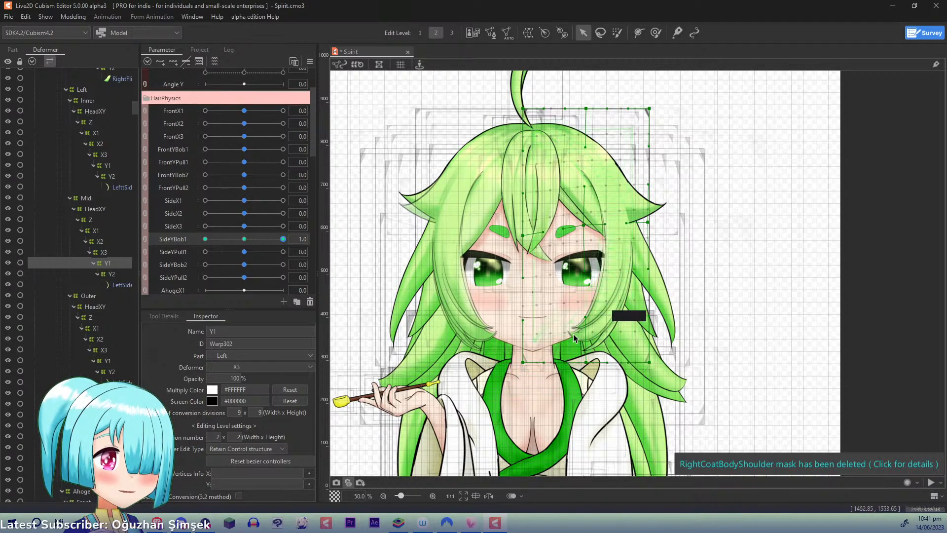
# - At SideYBob1 -1.0, lower Left Mid Y1's middle and outer mid-height points, nudging the middle one slightly outward, and reset SideYBob1 to 0.0
pyautogui.moveTo(288, 243); pyautogui.dragTo(126, 224)
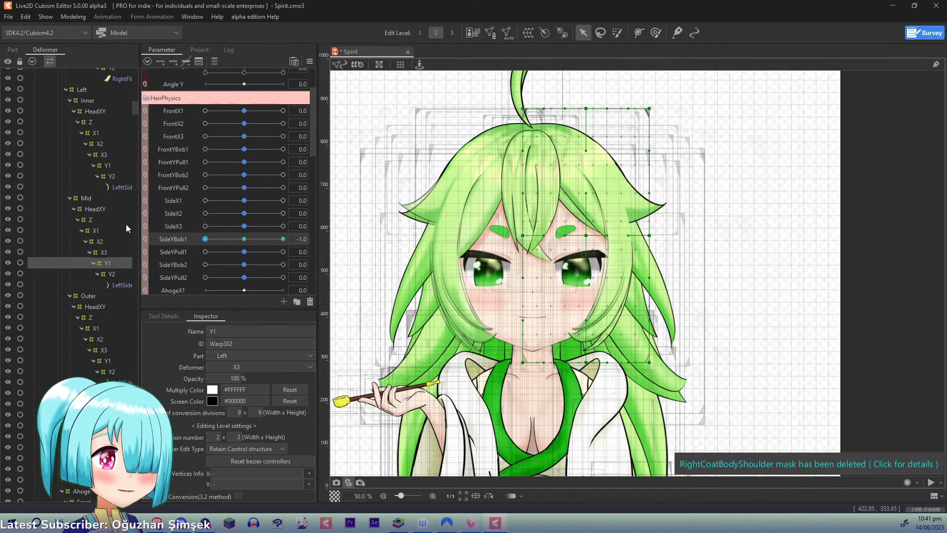
pyautogui.moveTo(588, 236); pyautogui.dragTo(590, 240)
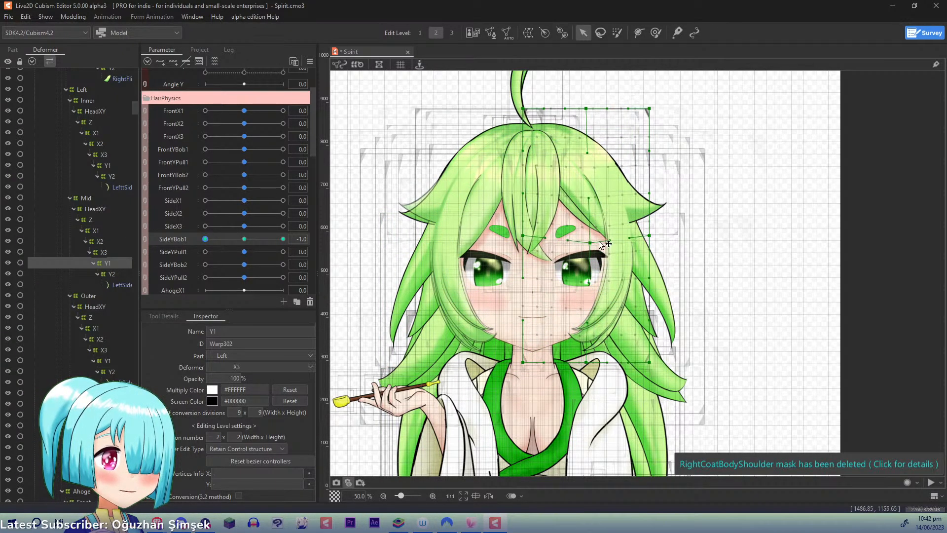
pyautogui.moveTo(653, 240); pyautogui.dragTo(654, 247)
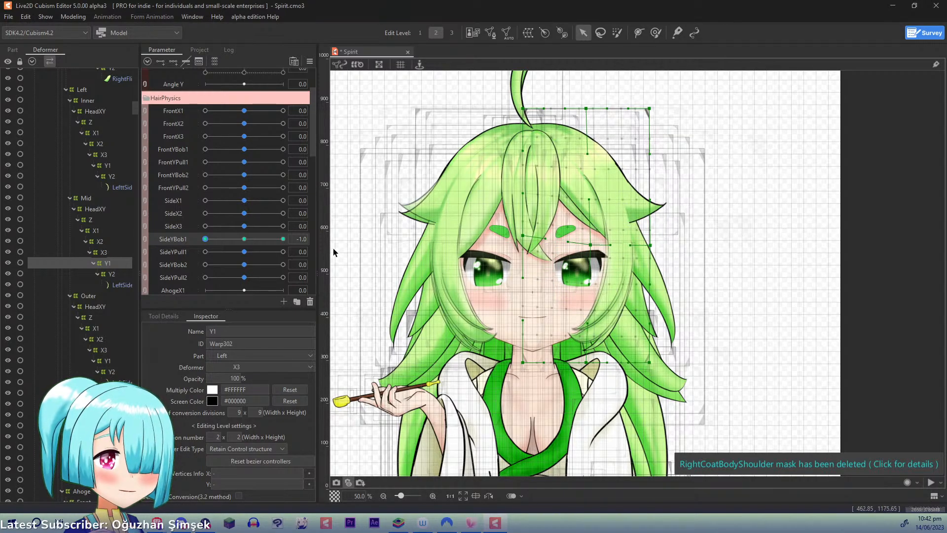
pyautogui.click(232, 245)
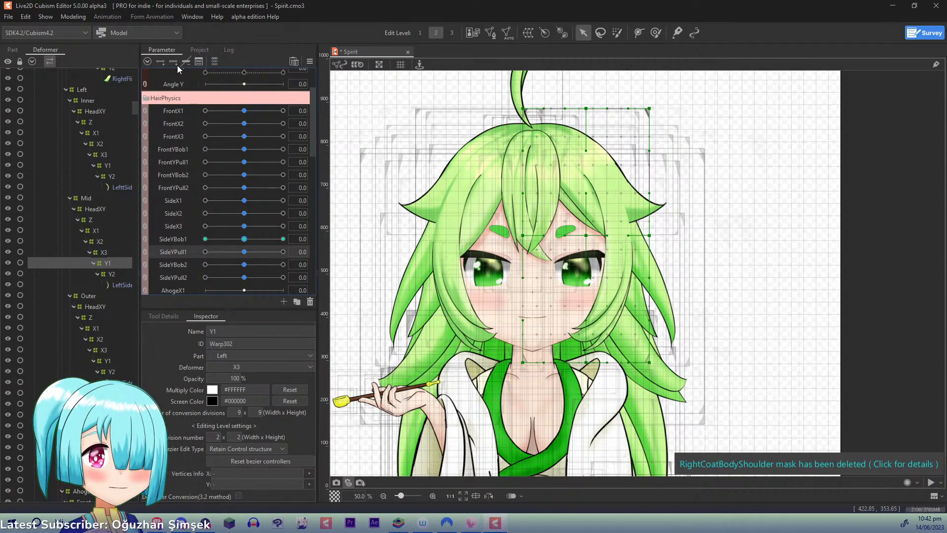
# - Key Left Mid Y1 to SideYPull1 with three points and, at 1.0, pull its outer mid-height point inward and slightly up
pyautogui.moveTo(244, 252); pyautogui.dragTo(299, 247)
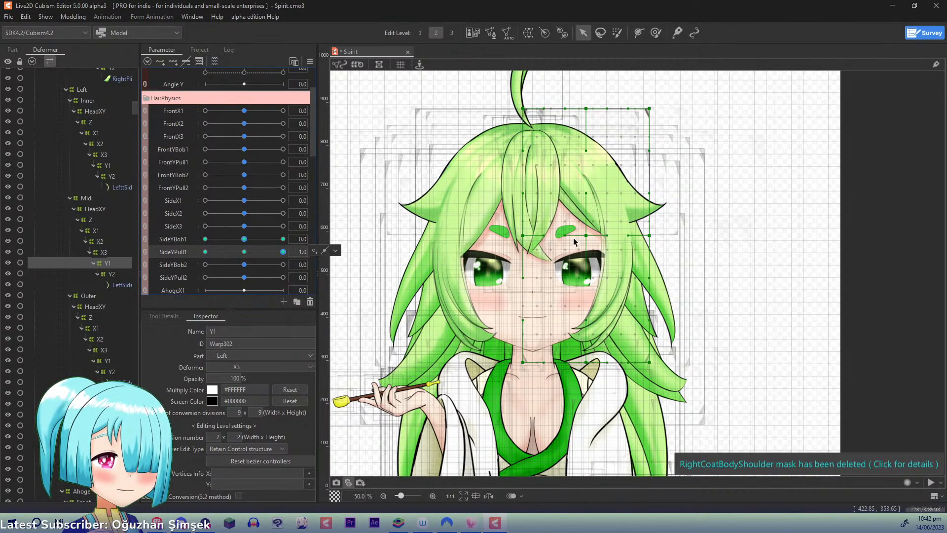
pyautogui.moveTo(649, 235); pyautogui.dragTo(645, 234)
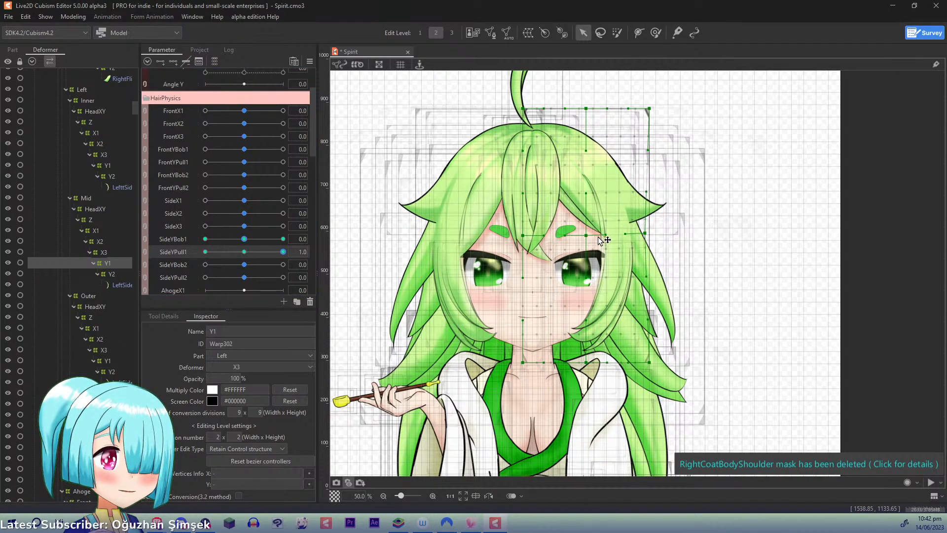
pyautogui.moveTo(586, 235); pyautogui.dragTo(587, 234)
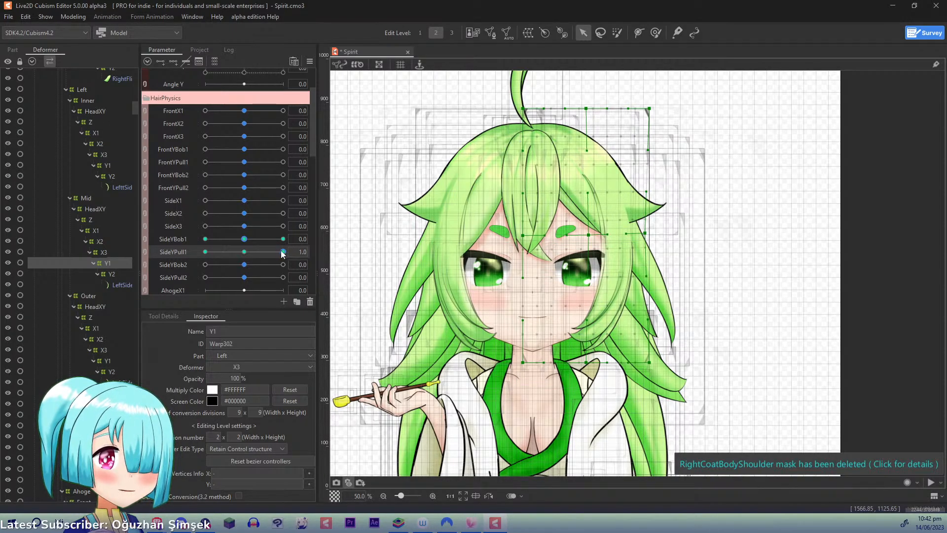
pyautogui.moveTo(281, 251); pyautogui.dragTo(340, 253)
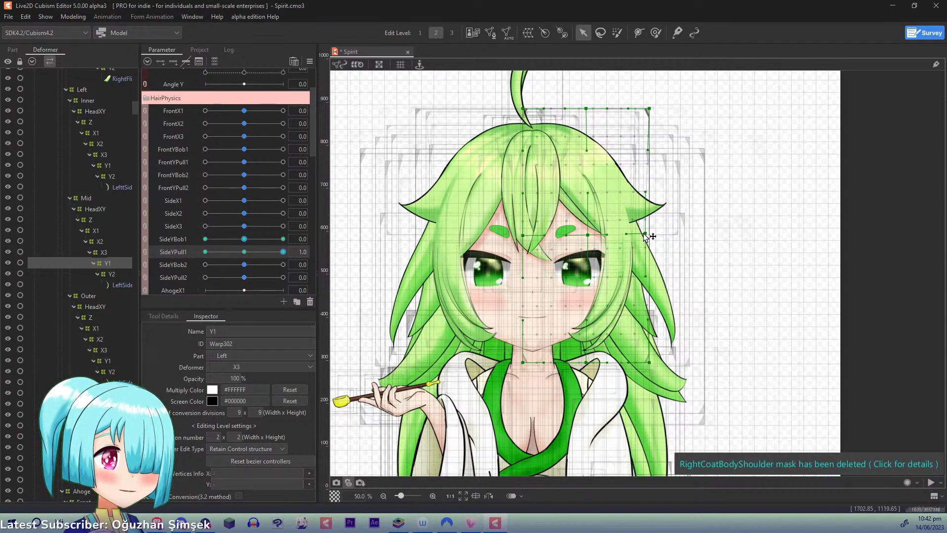
pyautogui.moveTo(645, 235); pyautogui.dragTo(640, 236)
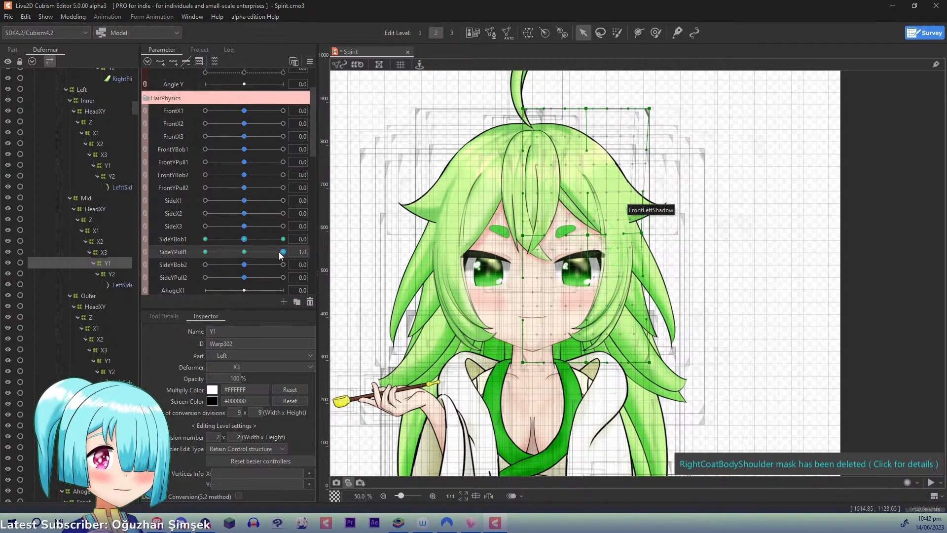
# - At SideYPull1 -1.0, push Left Mid Y1's middle and outer mid-height points outward and slightly down, and reset SideYPull1 to 0.0
pyautogui.moveTo(280, 251); pyautogui.dragTo(193, 250)
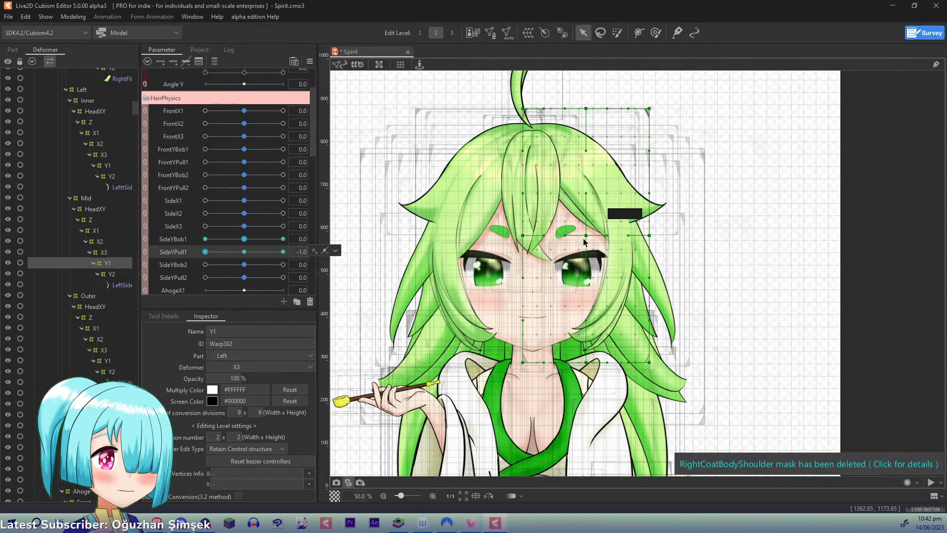
pyautogui.moveTo(586, 235); pyautogui.dragTo(591, 241)
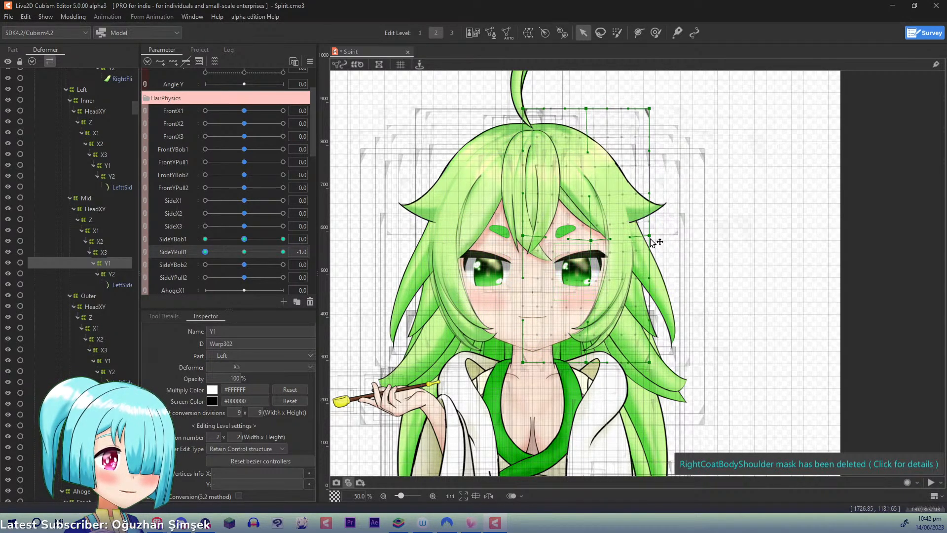
pyautogui.moveTo(650, 236); pyautogui.dragTo(656, 241)
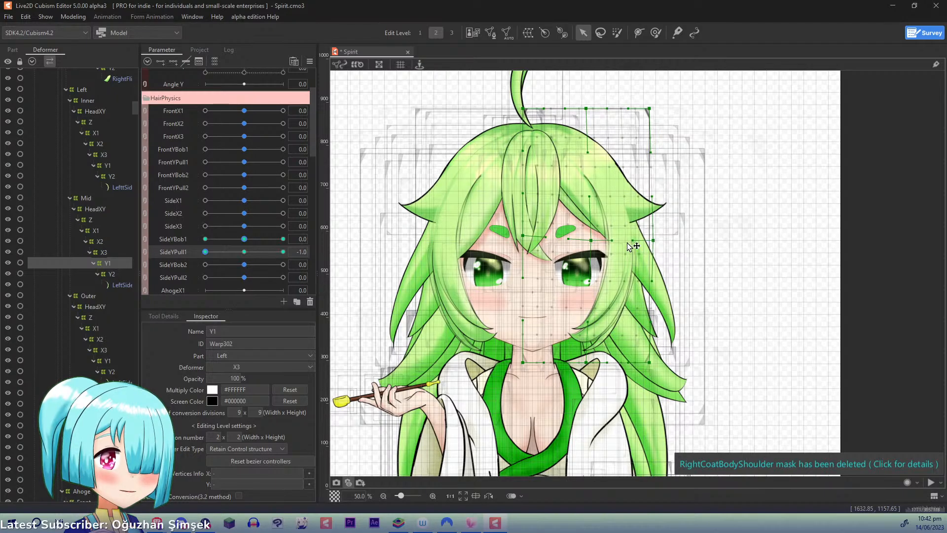
pyautogui.click(245, 252)
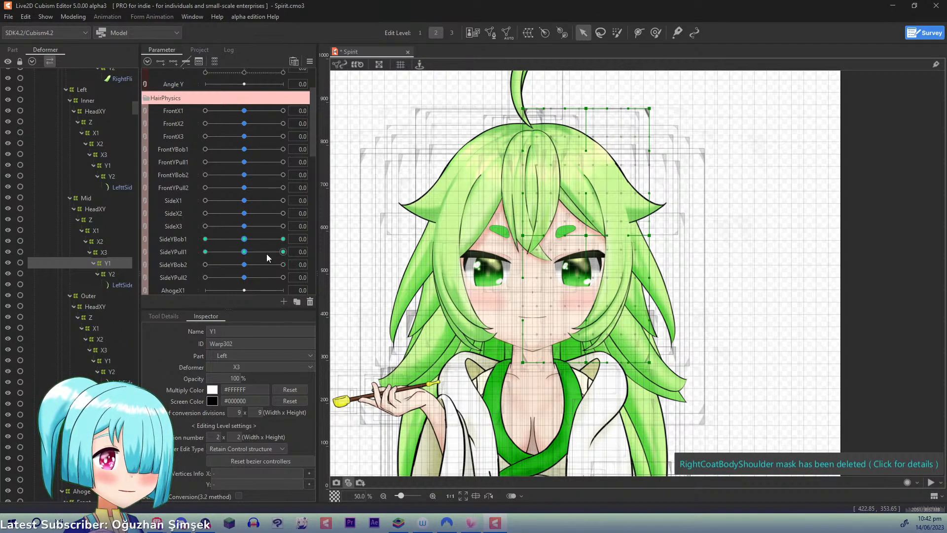
# - Key Left Mid Y2 to SideYBob2 with three points and, at 1.0, raise its bottom middle and outer points
pyautogui.click(116, 275)
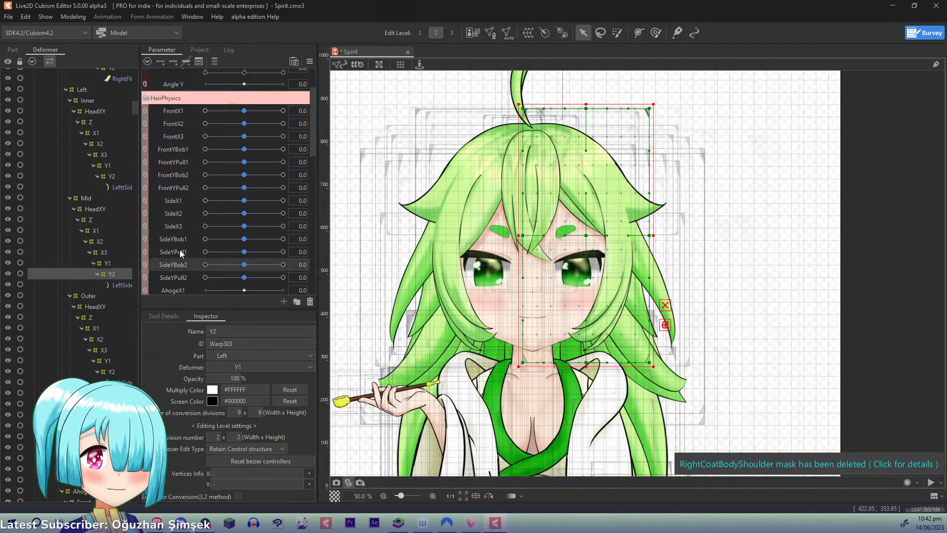
pyautogui.moveTo(241, 265); pyautogui.dragTo(368, 254)
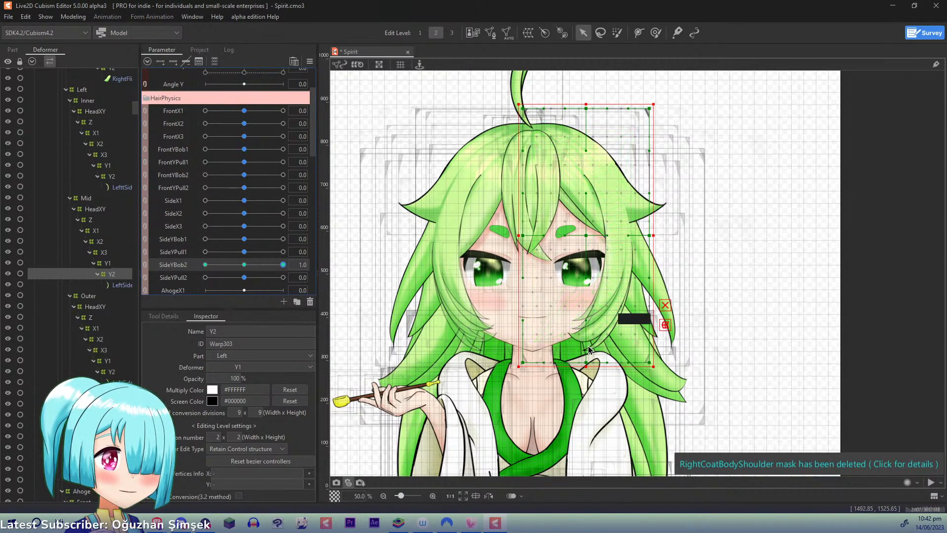
pyautogui.click(588, 361)
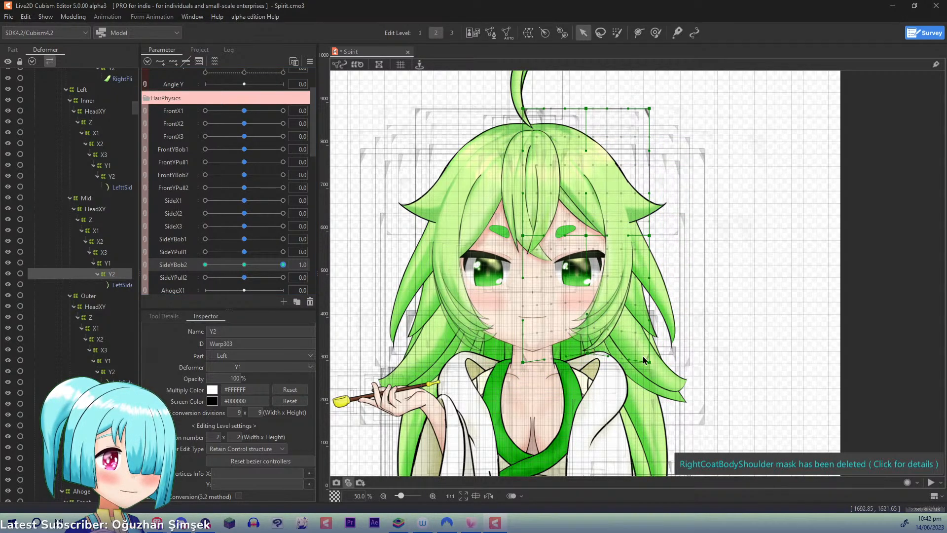
pyautogui.moveTo(649, 362); pyautogui.dragTo(649, 351)
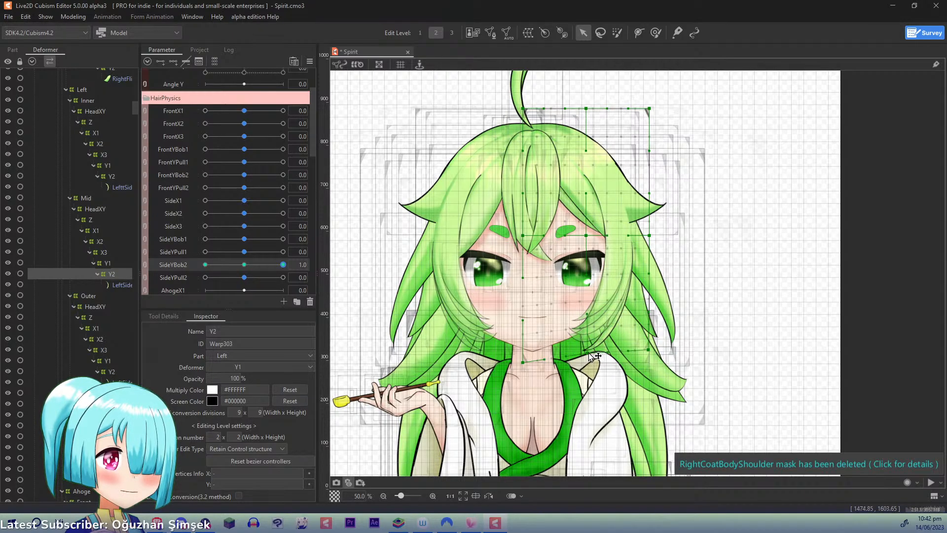
# - At SideYBob2 -1.0, lower all three of Left Mid Y2's bottom points slightly outward, and reset SideYBob2 to 0.0
pyautogui.moveTo(283, 264); pyautogui.dragTo(184, 268)
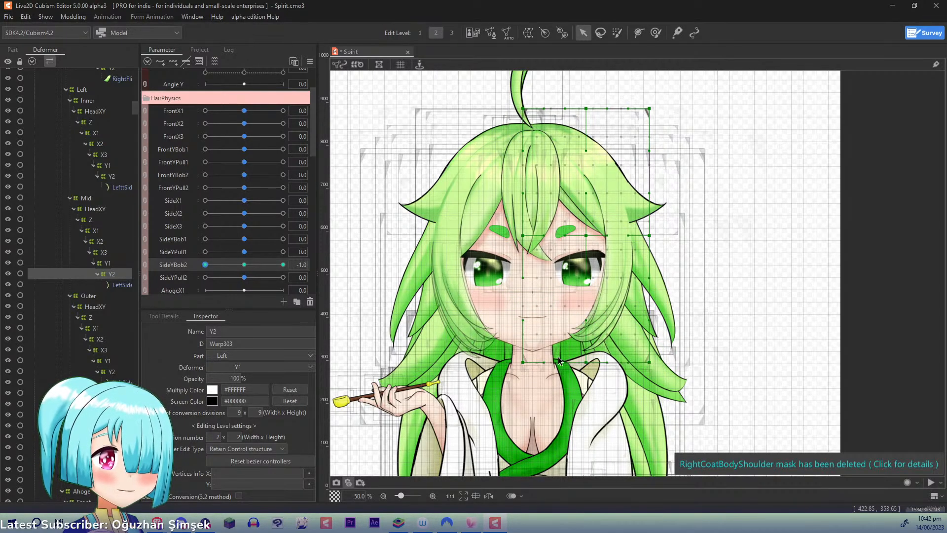
pyautogui.moveTo(586, 362); pyautogui.dragTo(591, 371)
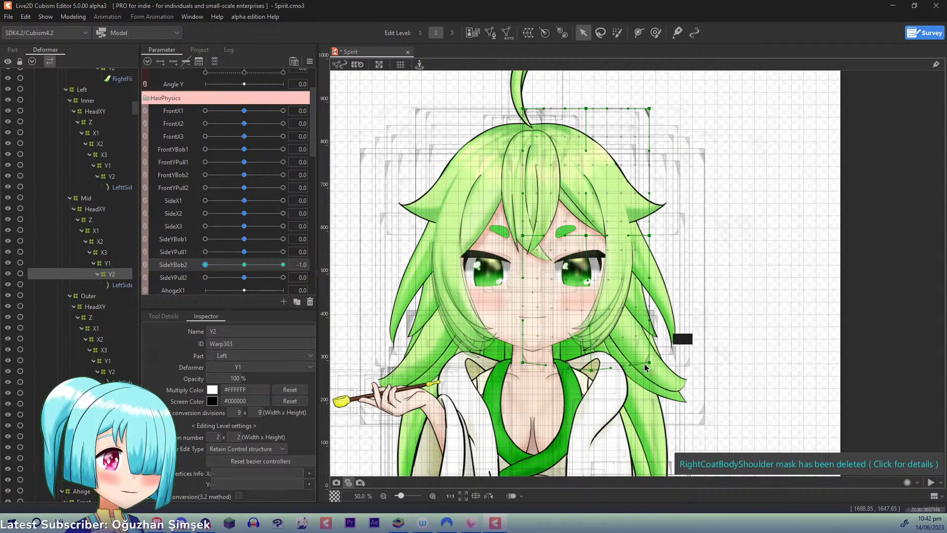
pyautogui.moveTo(651, 365); pyautogui.dragTo(656, 370)
pyautogui.moveTo(523, 363); pyautogui.dragTo(530, 371)
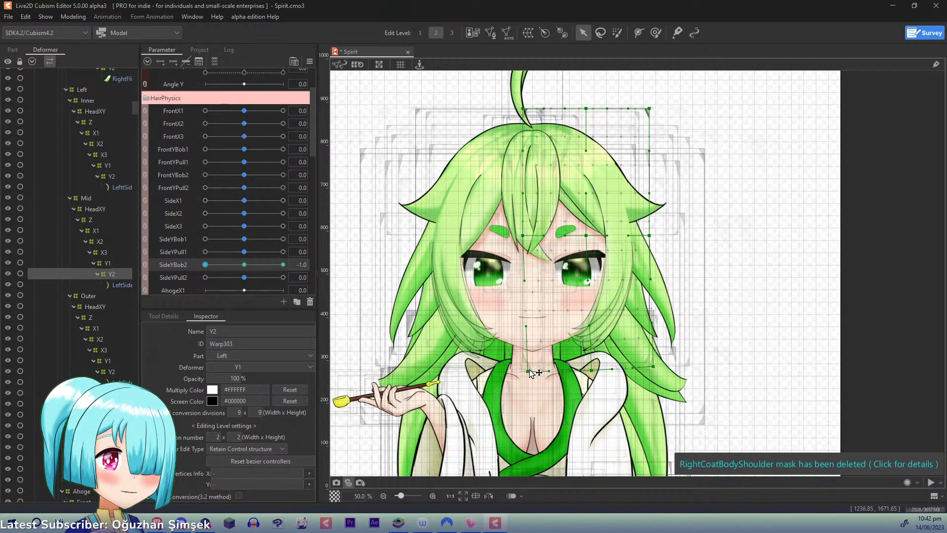
pyautogui.click(245, 265)
# - Key Left Mid Y2 to SideYPull2 with three points and, at 1.0, pull its bottom outer corner inward and up
pyautogui.click(168, 278)
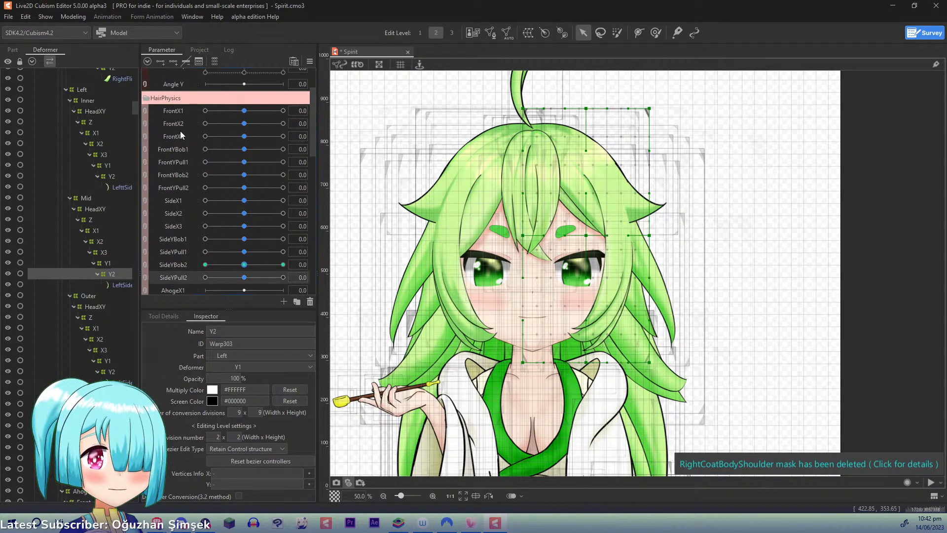
pyautogui.click(283, 278)
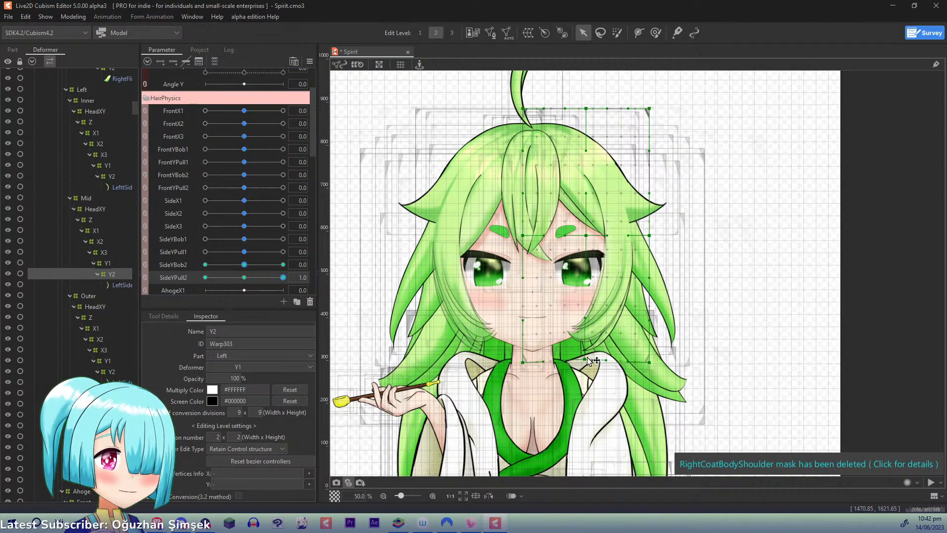
pyautogui.moveTo(653, 366); pyautogui.dragTo(636, 351)
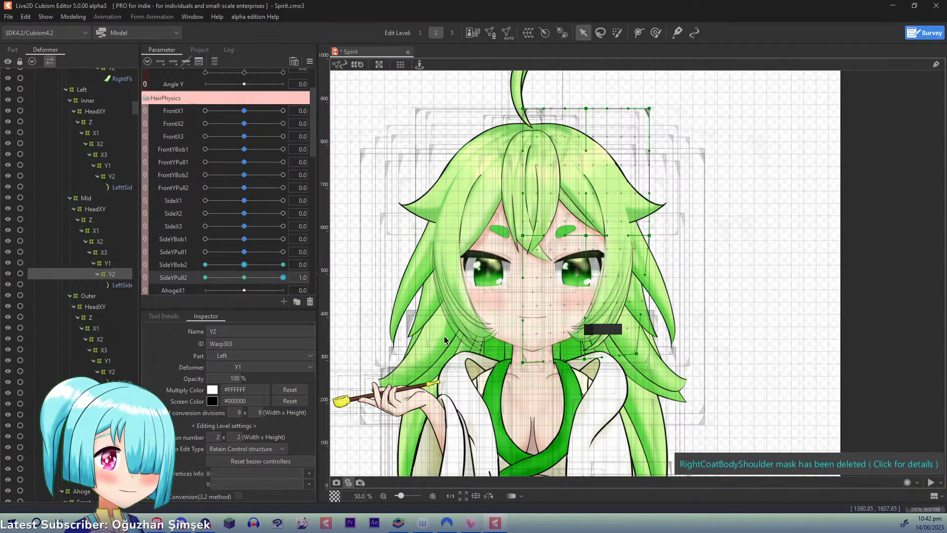
# - At SideYPull2 -1.0, push Left Mid Y2's bottom middle and outer points outward and slightly down, and reset SideYPull2 to 0.0
pyautogui.click(205, 277)
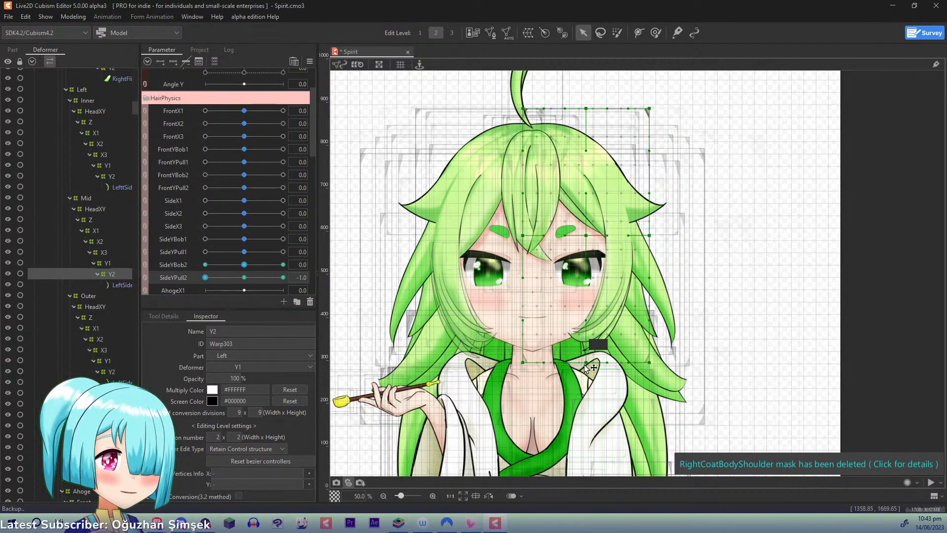
pyautogui.moveTo(585, 362); pyautogui.dragTo(588, 367)
pyautogui.moveTo(649, 363); pyautogui.dragTo(657, 370)
pyautogui.moveTo(593, 367); pyautogui.dragTo(594, 370)
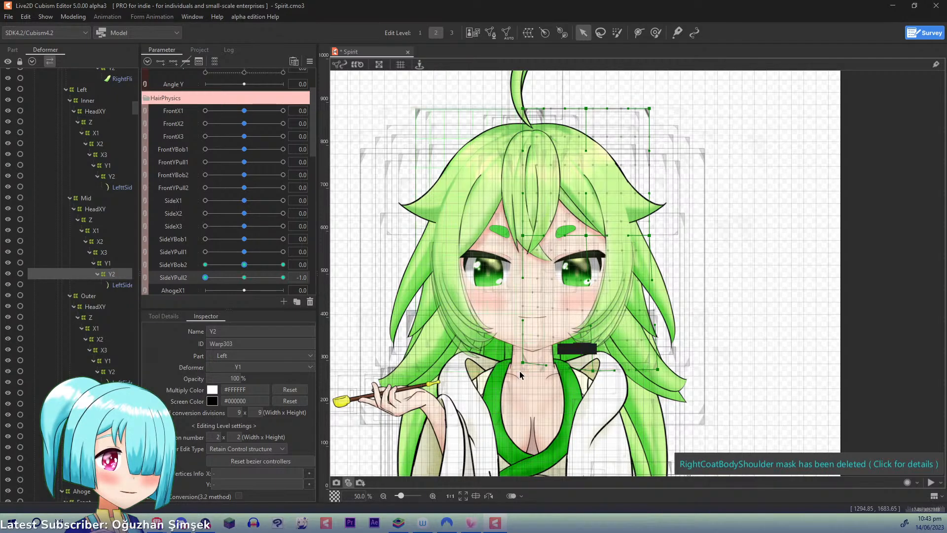
pyautogui.moveTo(524, 364); pyautogui.dragTo(528, 370)
pyautogui.hotkey('ctrl', 'z')
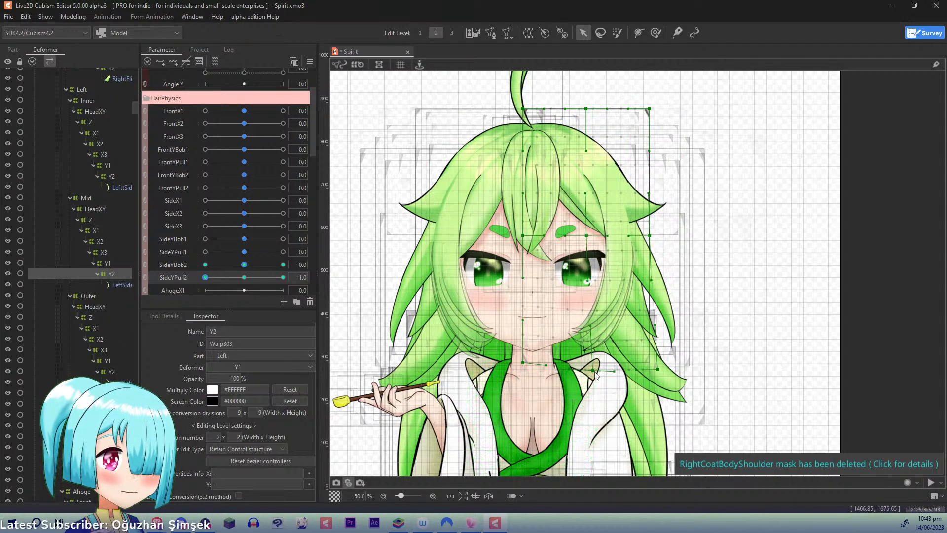
pyautogui.moveTo(595, 373); pyautogui.dragTo(594, 373)
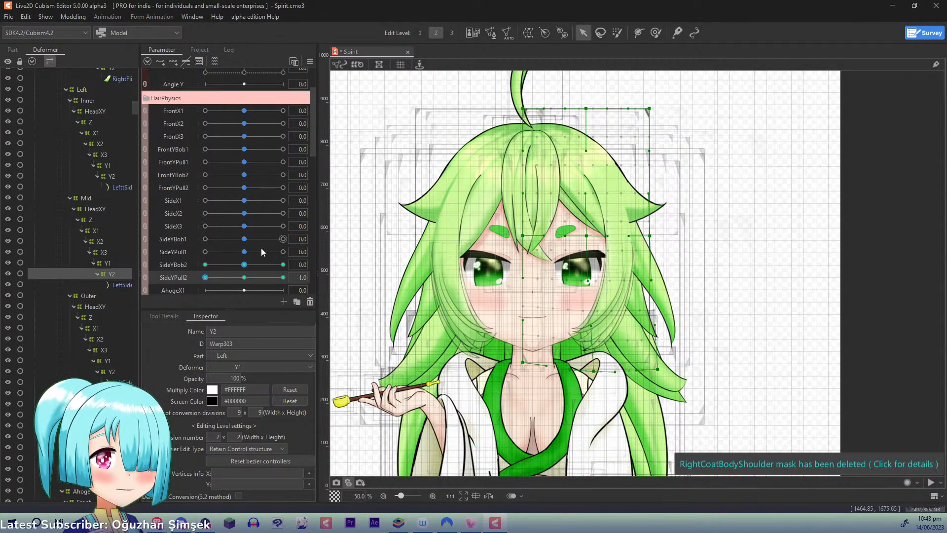
pyautogui.click(244, 277)
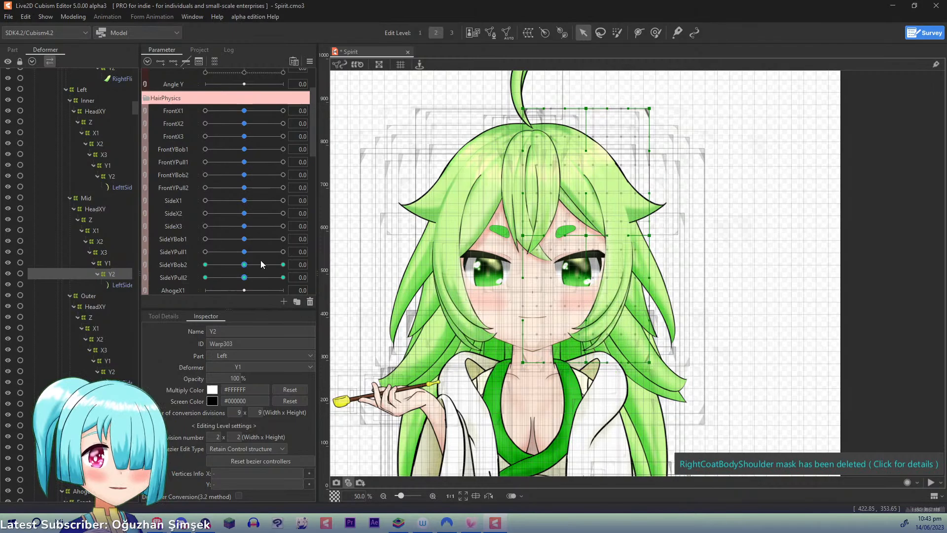
# - Key Left Outer Y1 to SideYBob1 with three points and, at 1.0, raise its middle and outer mid-height points
pyautogui.click(107, 361)
pyautogui.click(173, 238)
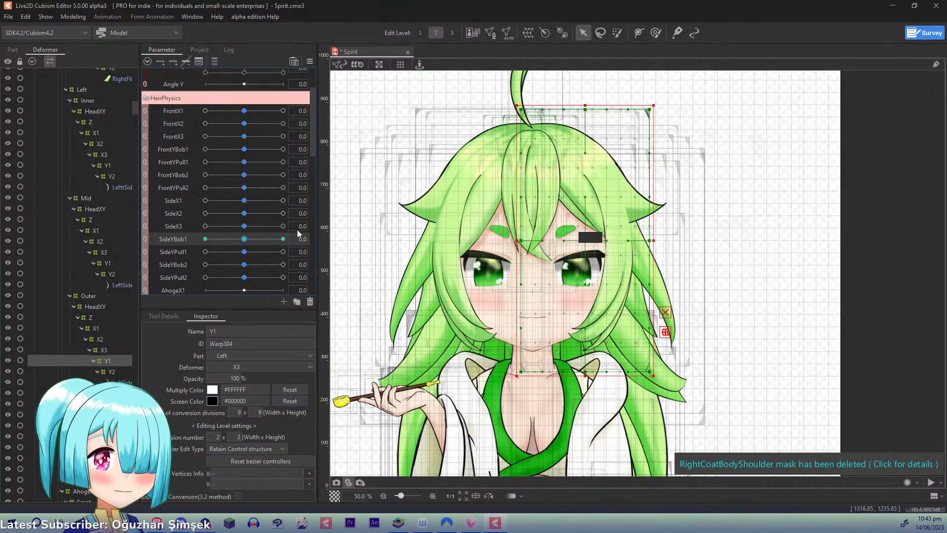
pyautogui.moveTo(244, 239); pyautogui.dragTo(316, 235)
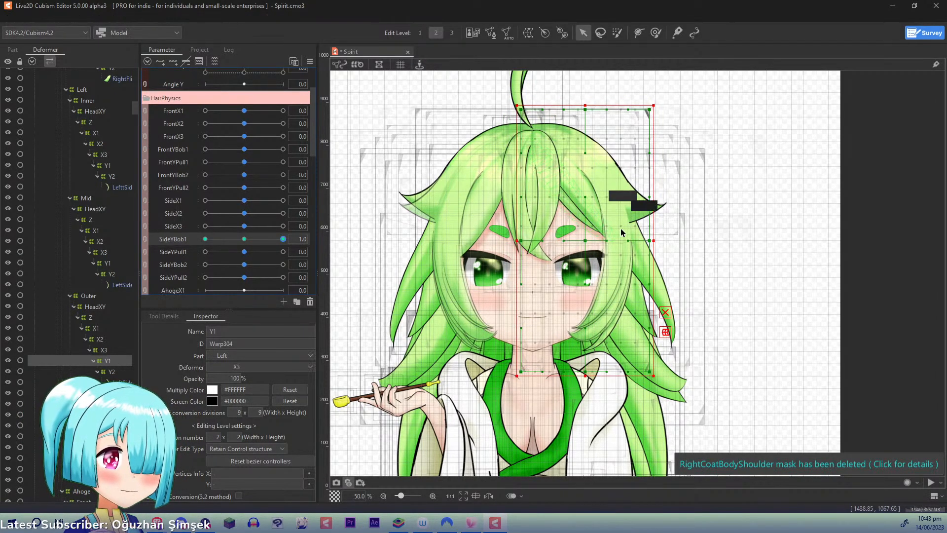
pyautogui.moveTo(650, 243); pyautogui.dragTo(650, 230)
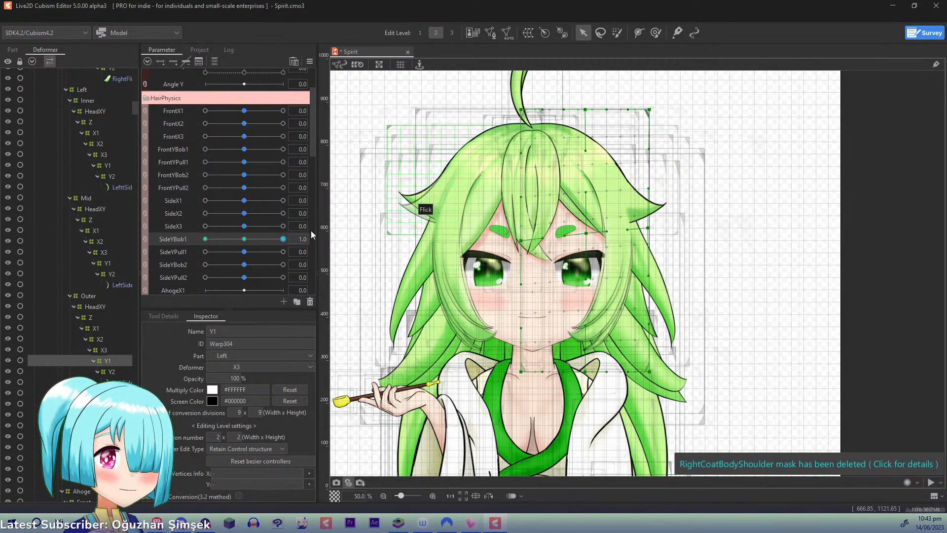
# - At SideYBob1 -1.0, lower Left Outer Y1's middle and outer mid-height points, and reset SideYBob1 to 0.0
pyautogui.moveTo(282, 239); pyautogui.dragTo(158, 218)
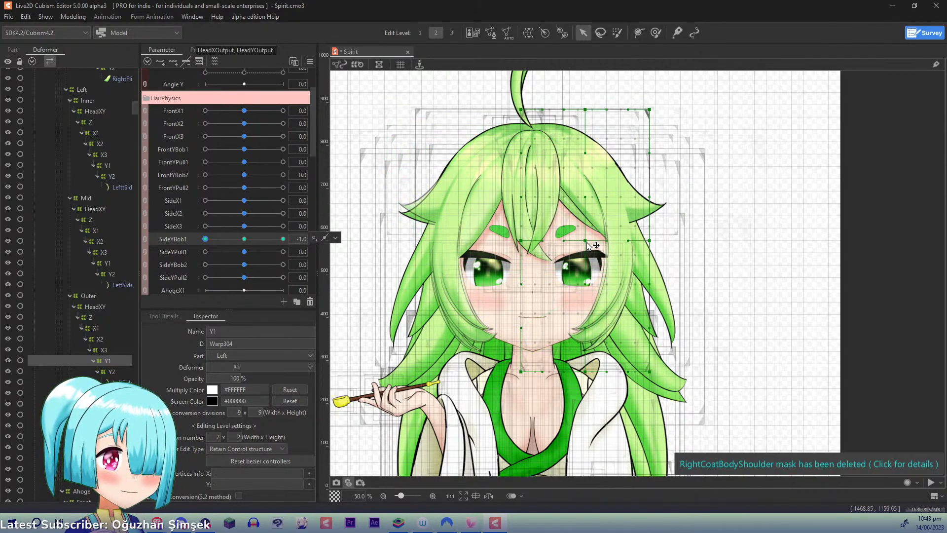
pyautogui.moveTo(651, 242); pyautogui.dragTo(651, 252)
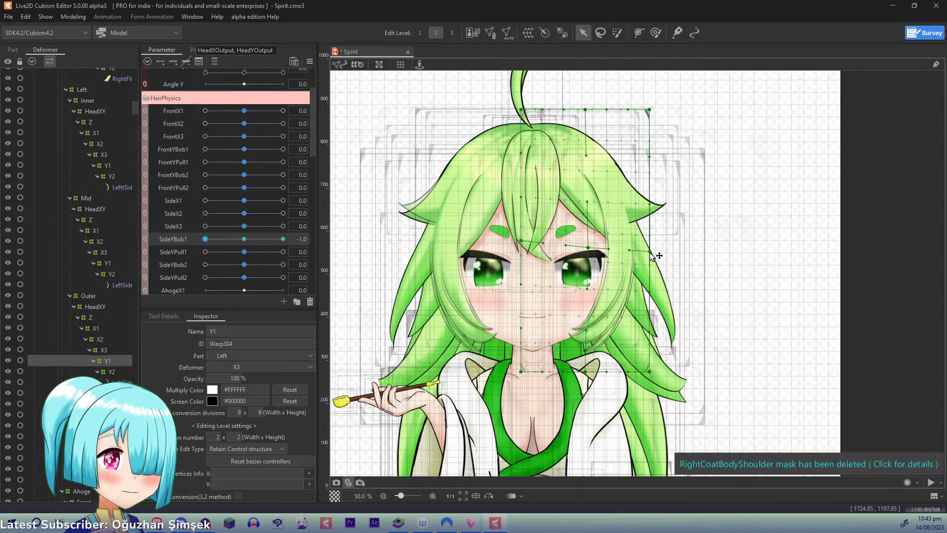
pyautogui.click(229, 240)
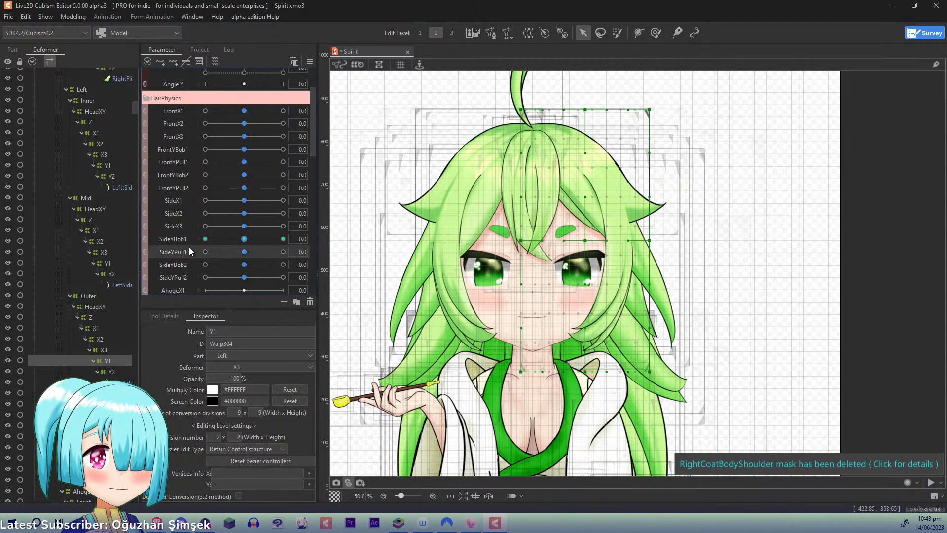
# - Key Left Outer Y1 to SideYPull1 with three points and, at 1.0, pull its outer mid-height point inward and shift the middle one slightly outward
pyautogui.click(173, 62)
pyautogui.moveTo(245, 253); pyautogui.dragTo(283, 252)
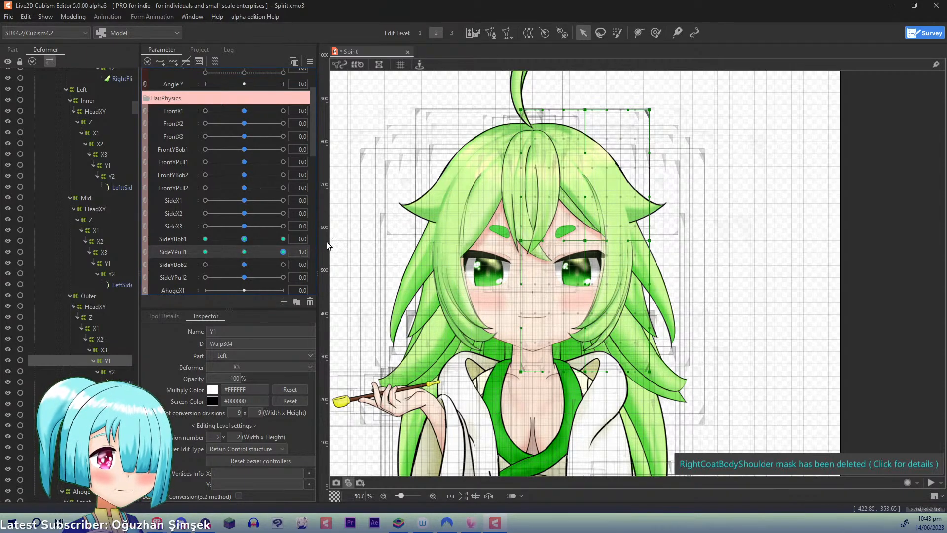
pyautogui.moveTo(647, 241); pyautogui.dragTo(596, 240)
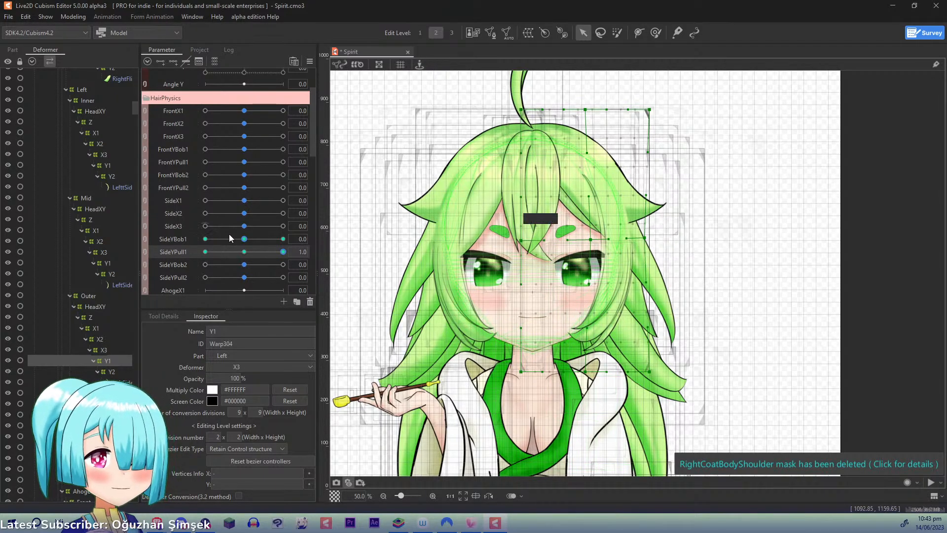
# - At SideYPull1 -1.0, push Left Outer Y1's middle and outer mid-height points outward and slightly down, and reset SideYPull1 to 0.0
pyautogui.moveTo(282, 253); pyautogui.dragTo(205, 251)
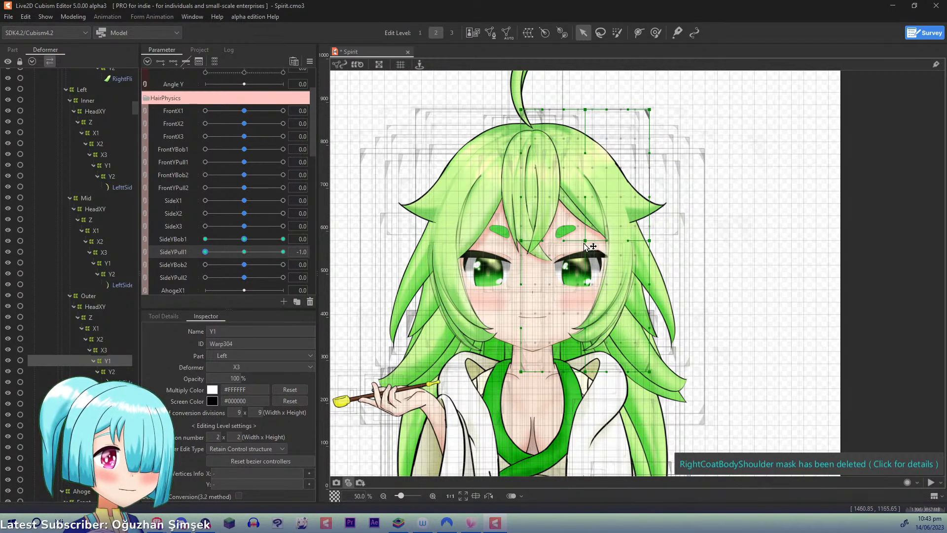
pyautogui.moveTo(584, 244); pyautogui.dragTo(592, 245)
pyautogui.moveTo(649, 242); pyautogui.dragTo(655, 247)
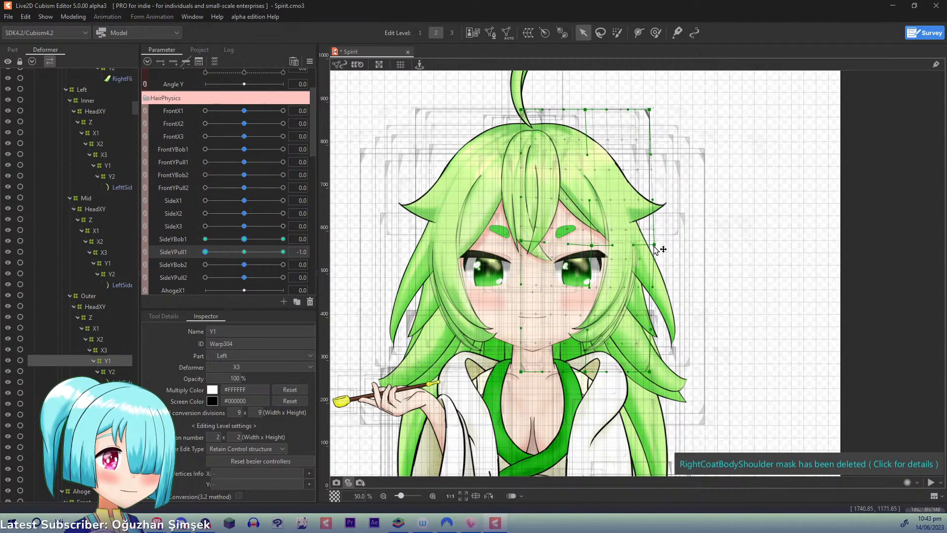
pyautogui.click(244, 251)
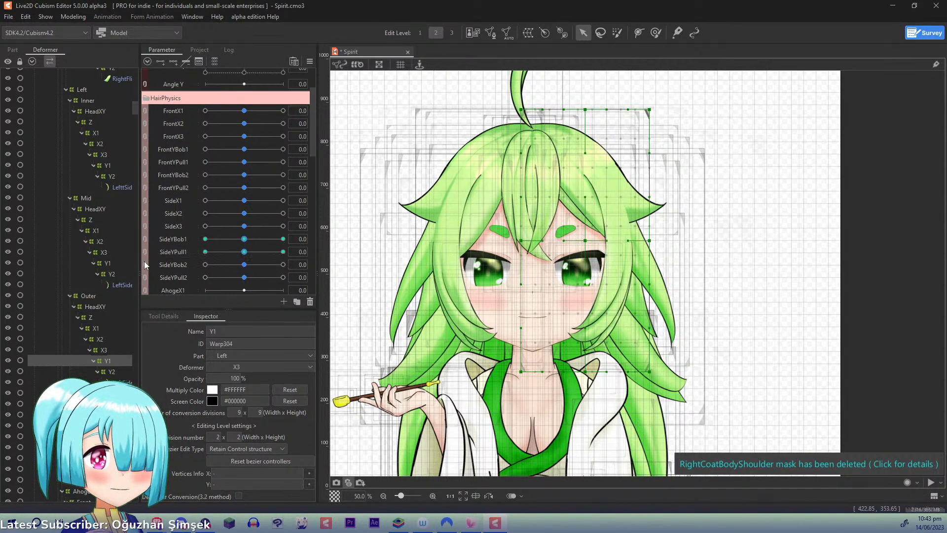
# - Key Left Outer Y2 to SideYBob2 with three points and, at 1.0, raise its bottom middle and outer points
pyautogui.click(111, 371)
pyautogui.click(173, 265)
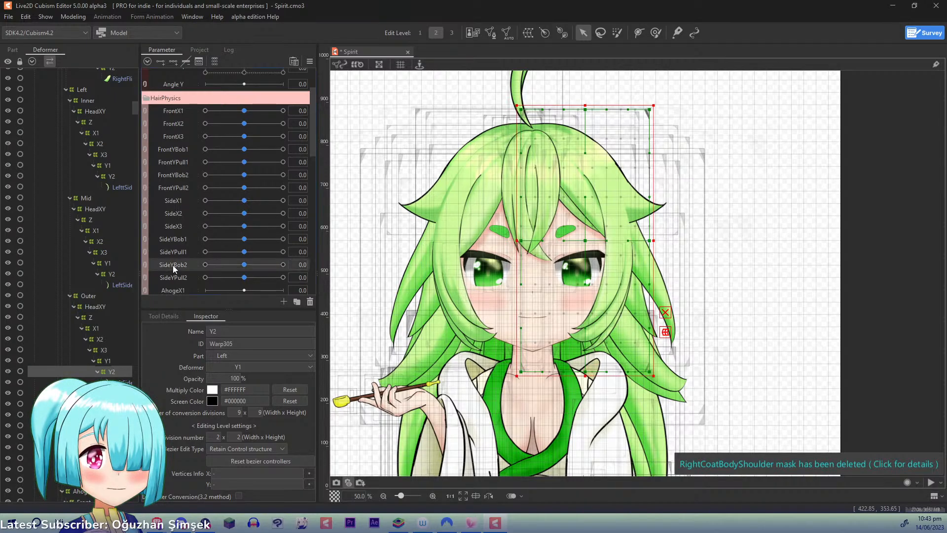
pyautogui.click(283, 264)
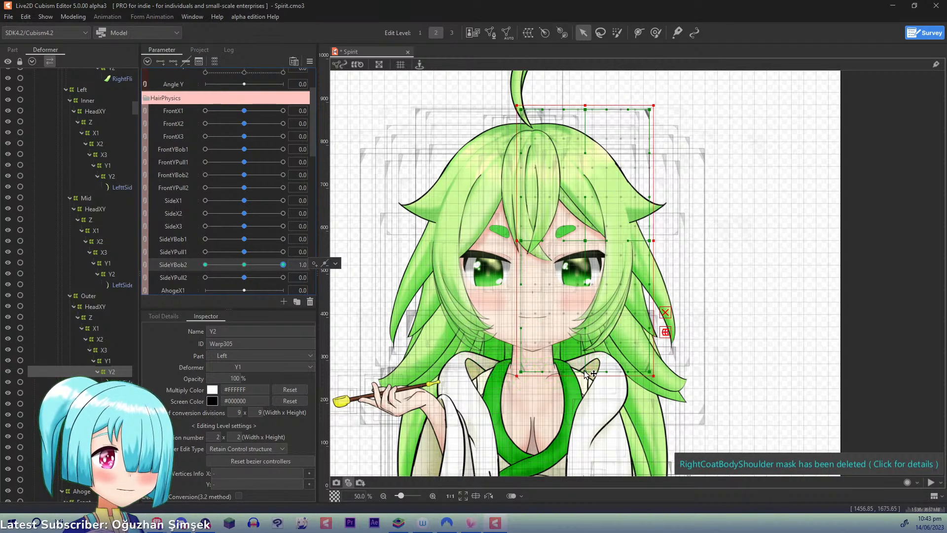
pyautogui.moveTo(585, 371); pyautogui.dragTo(585, 360)
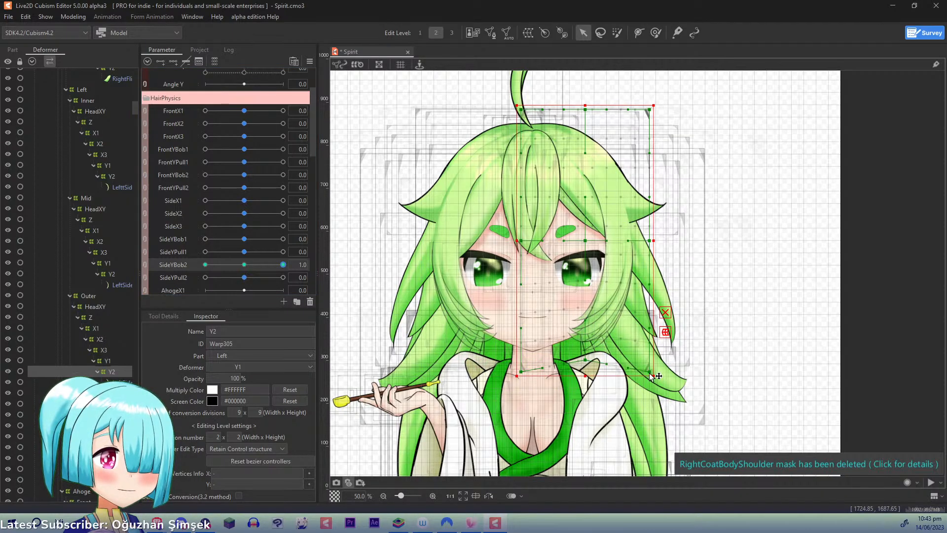
pyautogui.moveTo(649, 371); pyautogui.dragTo(650, 358)
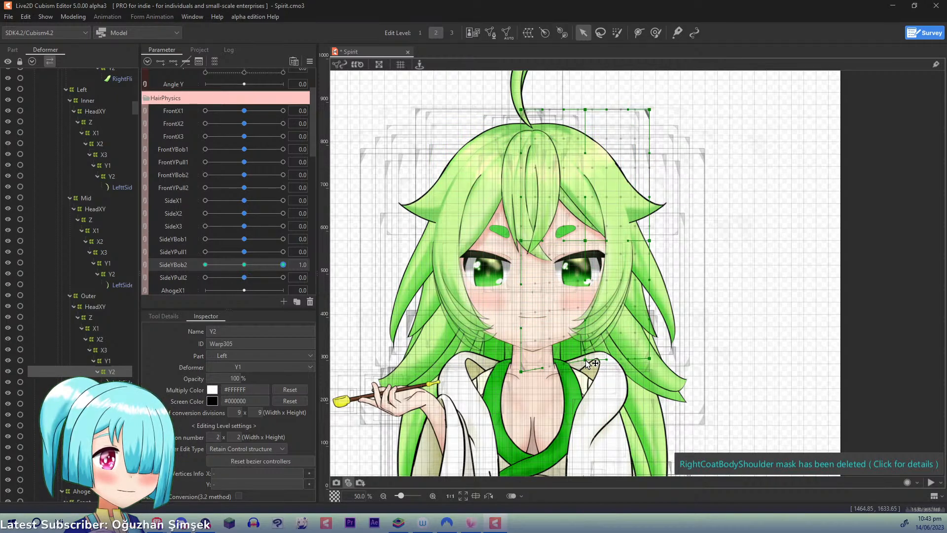
pyautogui.moveTo(587, 363); pyautogui.dragTo(587, 361)
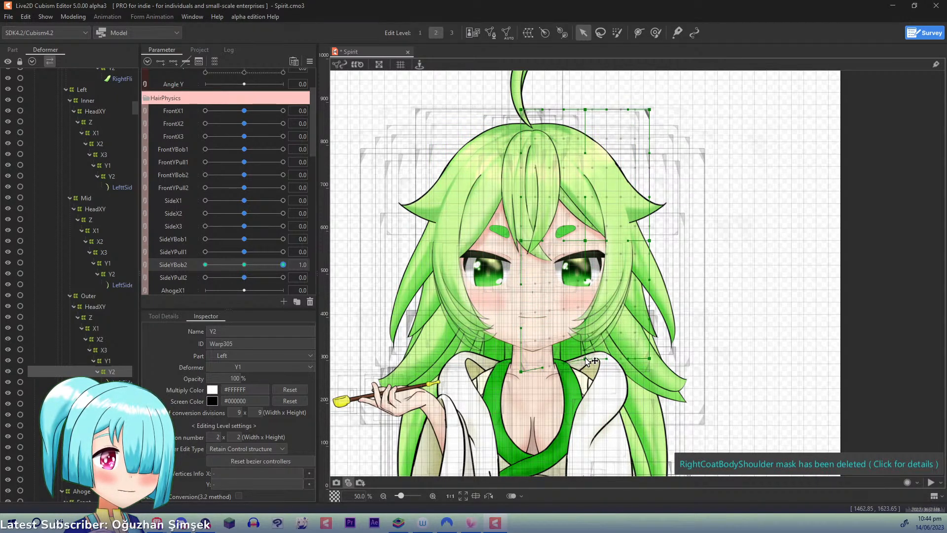
# - At SideYBob2 -1.0, lower Left Outer Y2's bottom middle and outer points slightly outward, and reset SideYBob2 to 0.0
pyautogui.moveTo(283, 265); pyautogui.dragTo(95, 273)
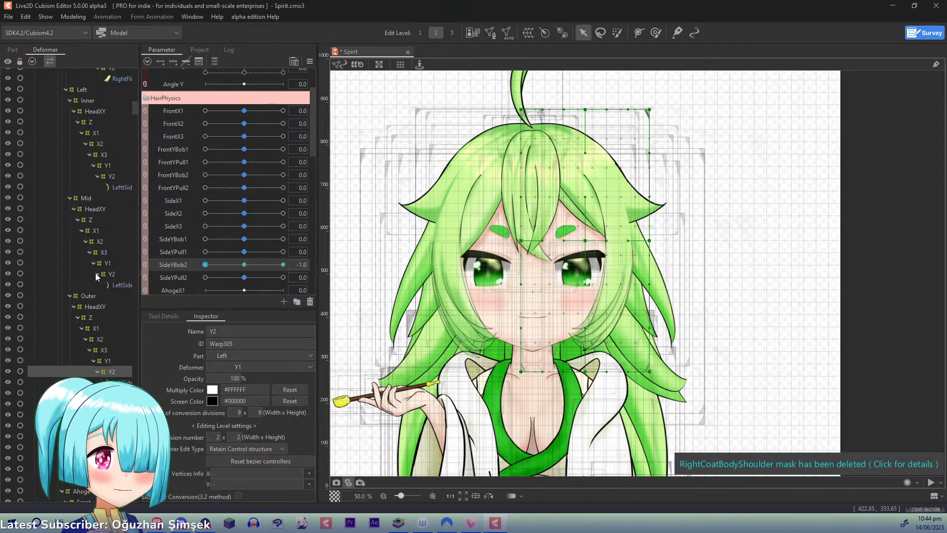
pyautogui.moveTo(585, 371); pyautogui.dragTo(587, 377)
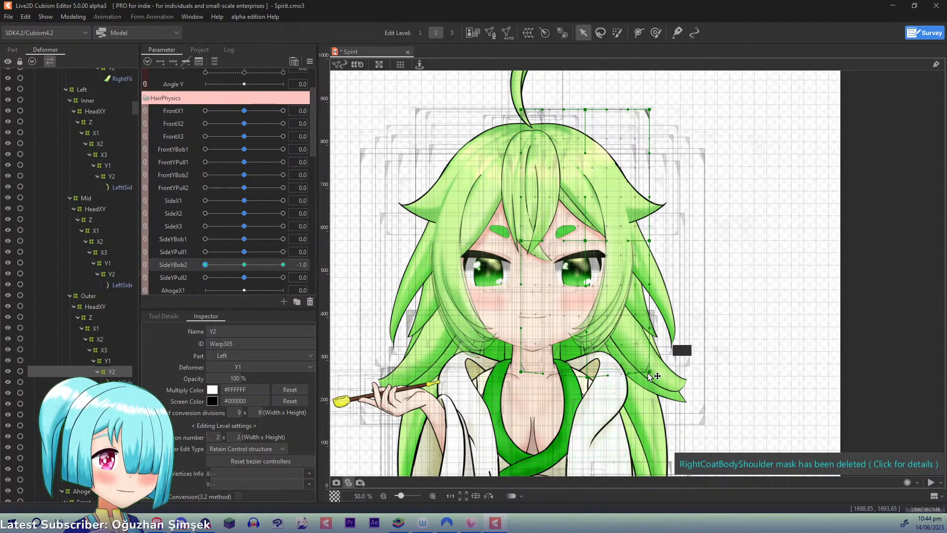
pyautogui.moveTo(649, 371); pyautogui.dragTo(654, 374)
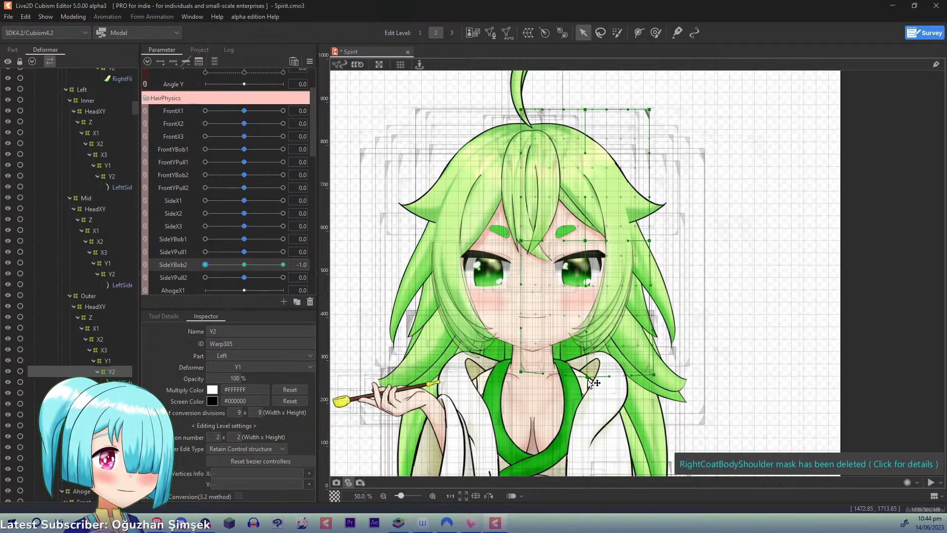
pyautogui.click(245, 265)
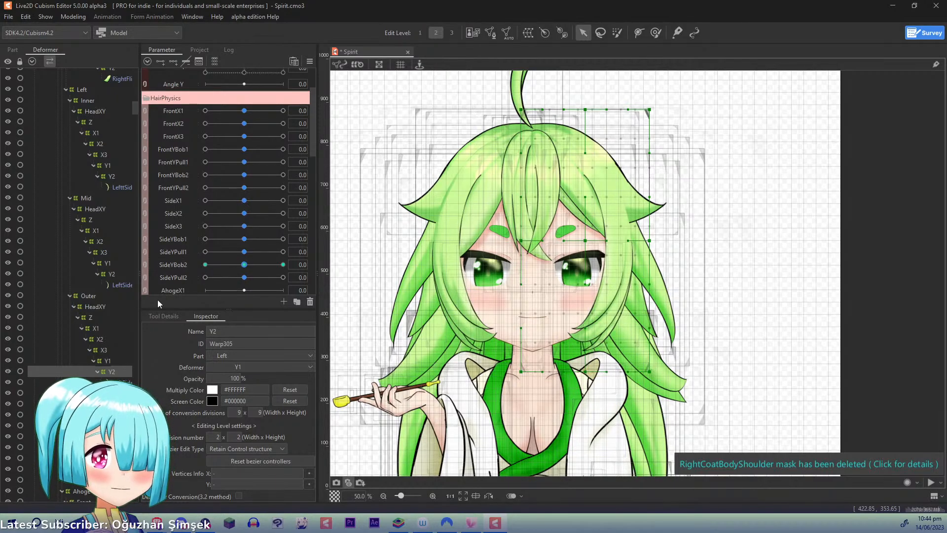
# - Key Left Outer Y2 to SideYPull2 with three points and, at 1.0, pull its bottom outer corner inward and up and raise the bottom middle point
pyautogui.click(179, 278)
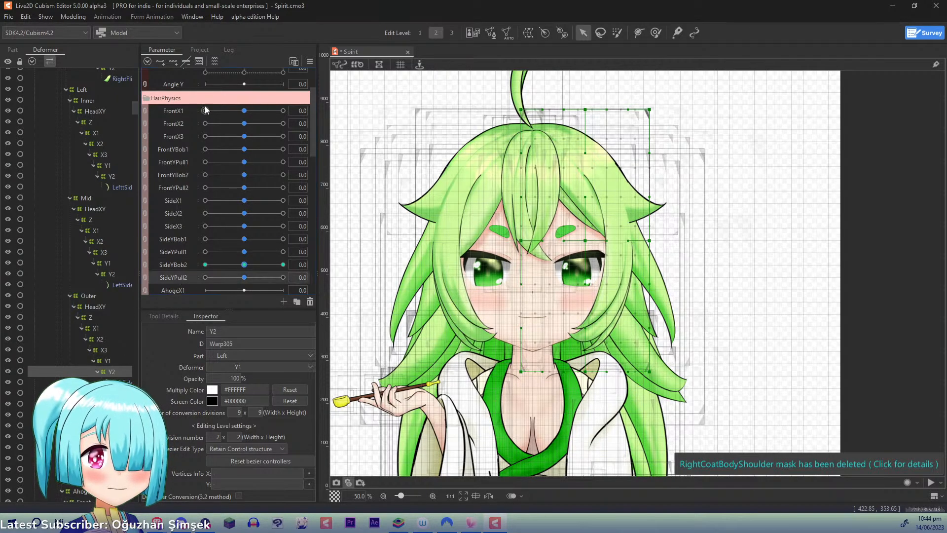
pyautogui.click(282, 277)
pyautogui.moveTo(650, 372); pyautogui.dragTo(585, 366)
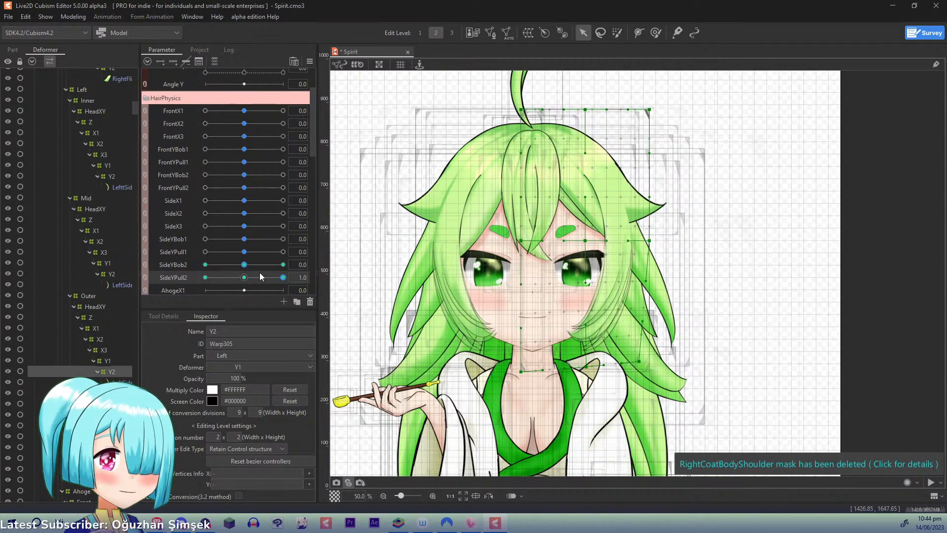
# - At SideYPull2 -1.0, push Left Outer Y2's bottom middle and outer points outward and slightly down, and reset SideYPull2 to 0.0
pyautogui.moveTo(282, 277); pyautogui.dragTo(126, 275)
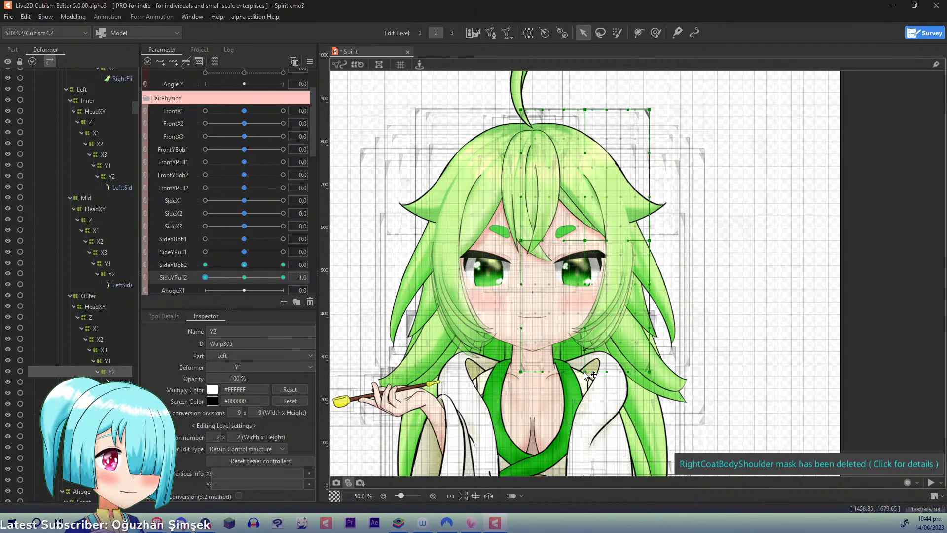
pyautogui.moveTo(653, 375); pyautogui.dragTo(658, 377)
pyautogui.moveTo(591, 376); pyautogui.dragTo(592, 378)
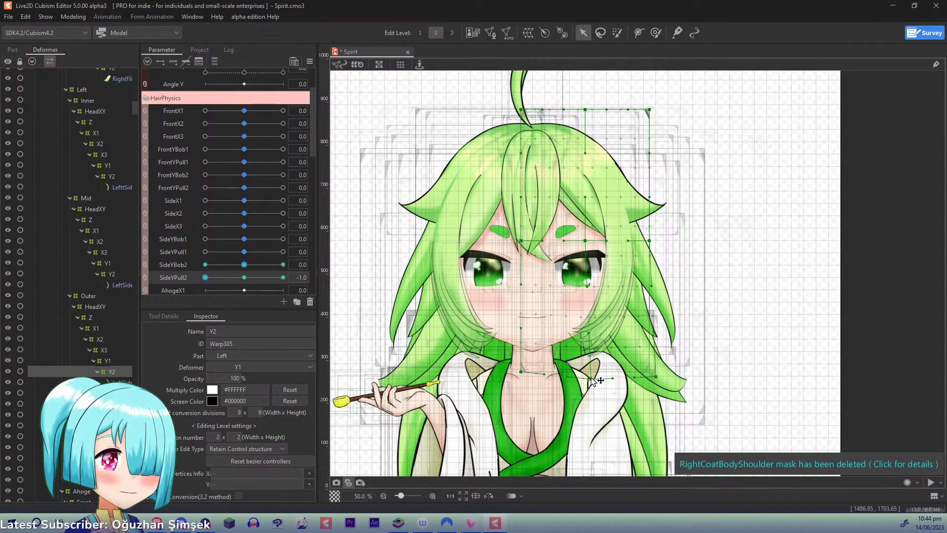
pyautogui.hotkey('ctrl', 'd')
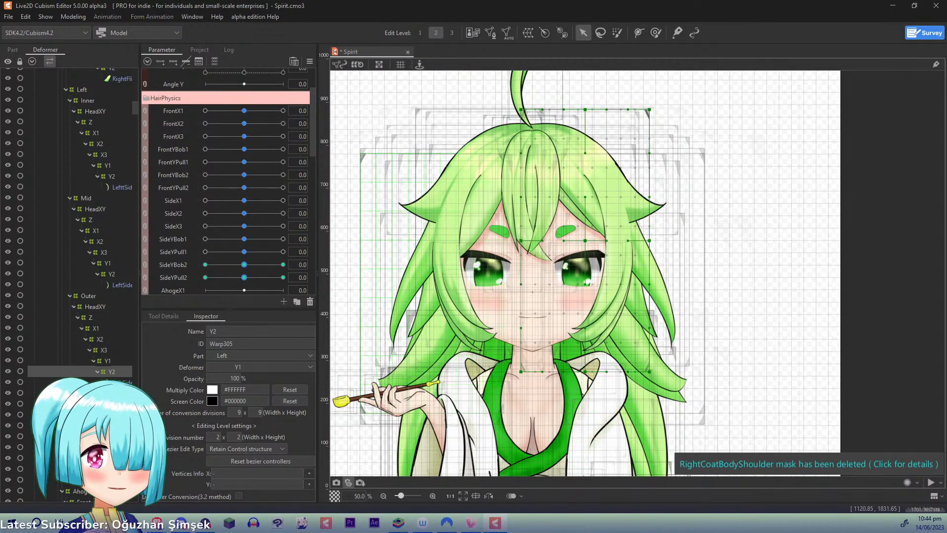
# - Key Left Top X1 to SideX1 with three points and, at 1.0, pull its outer mid-height point and bottom outer corner inward and nudge the bottom middle point outward
pyautogui.click(93, 426)
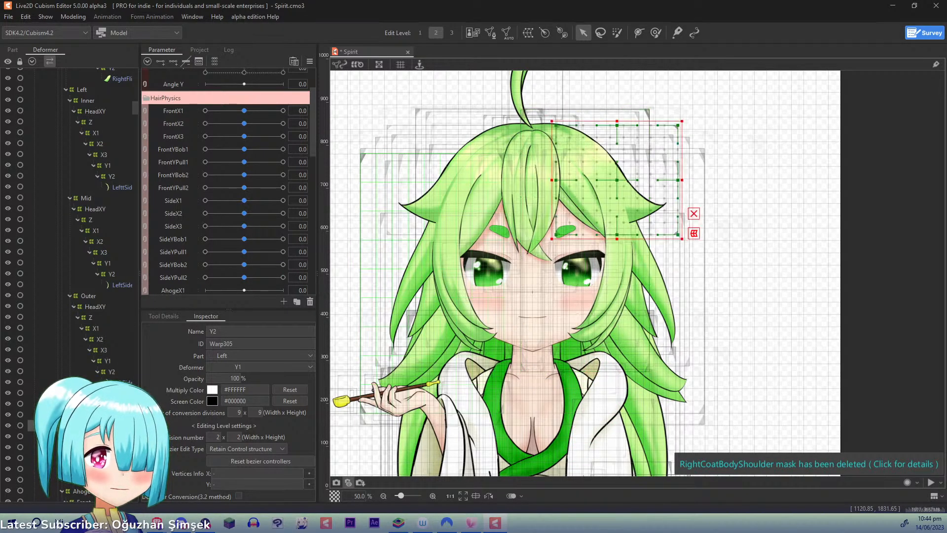
pyautogui.click(182, 200)
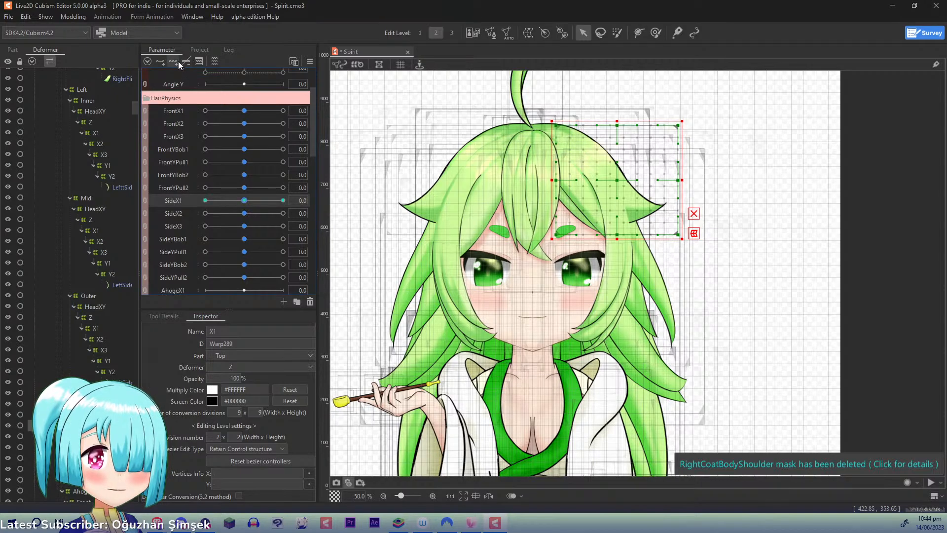
pyautogui.moveTo(246, 201); pyautogui.dragTo(338, 202)
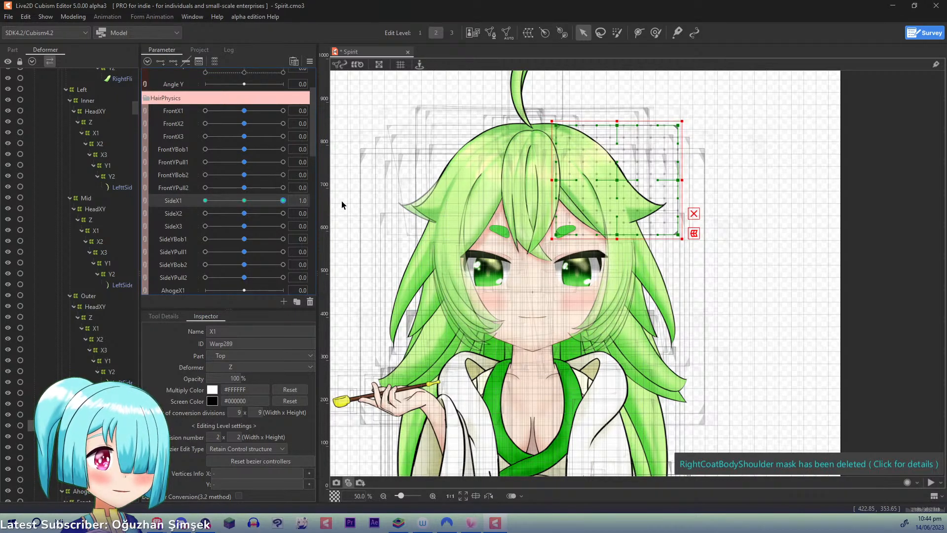
pyautogui.click(682, 196)
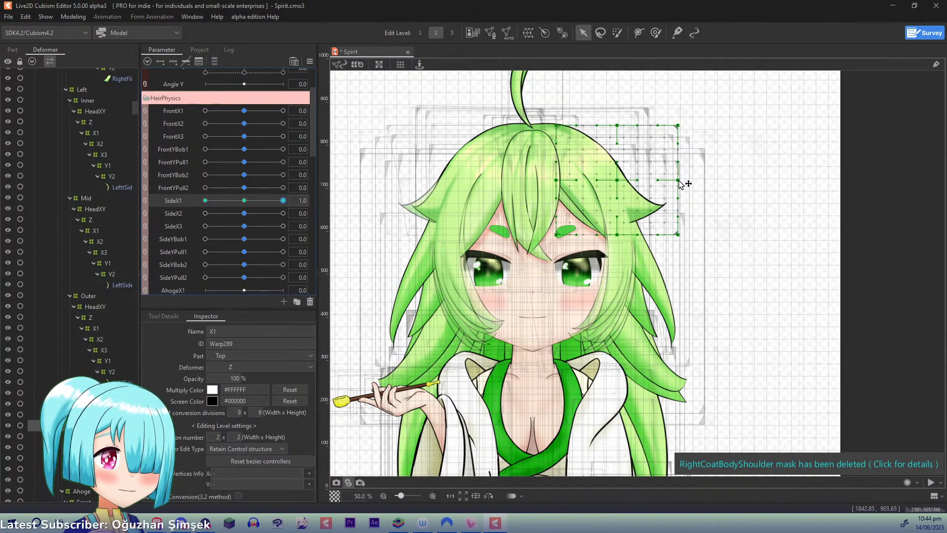
pyautogui.moveTo(678, 180); pyautogui.dragTo(673, 186)
pyautogui.moveTo(679, 233); pyautogui.dragTo(673, 228)
pyautogui.moveTo(672, 186); pyautogui.dragTo(668, 192)
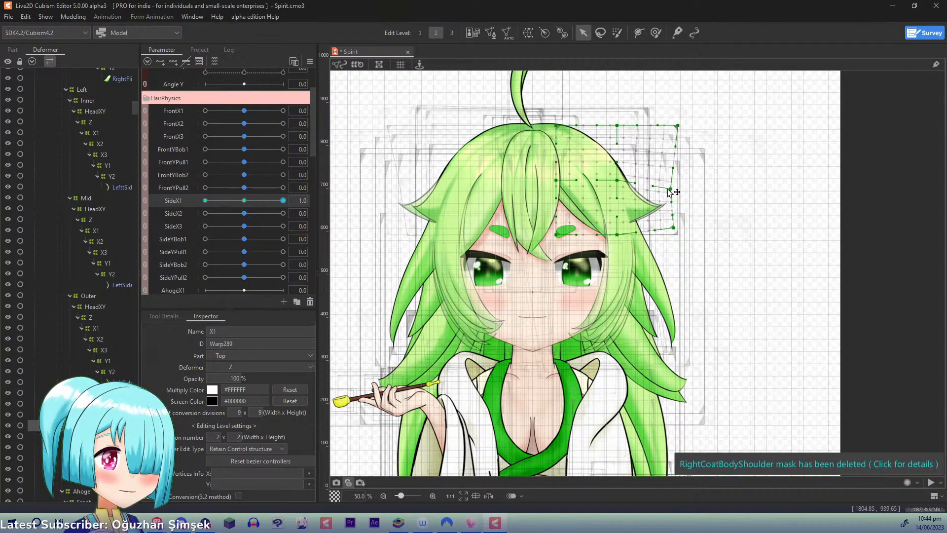
pyautogui.moveTo(617, 234); pyautogui.dragTo(623, 233)
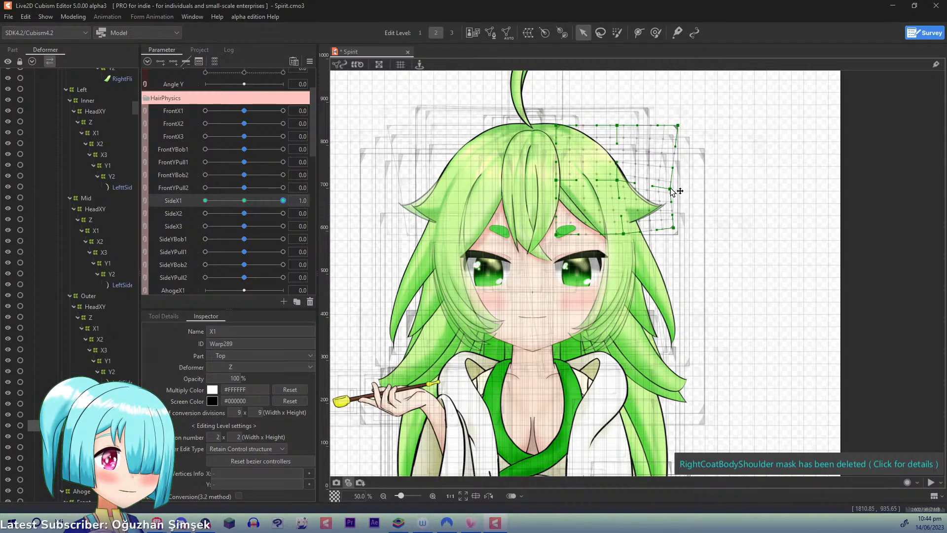
pyautogui.moveTo(671, 189); pyautogui.dragTo(668, 190)
pyautogui.moveTo(671, 228); pyautogui.dragTo(669, 226)
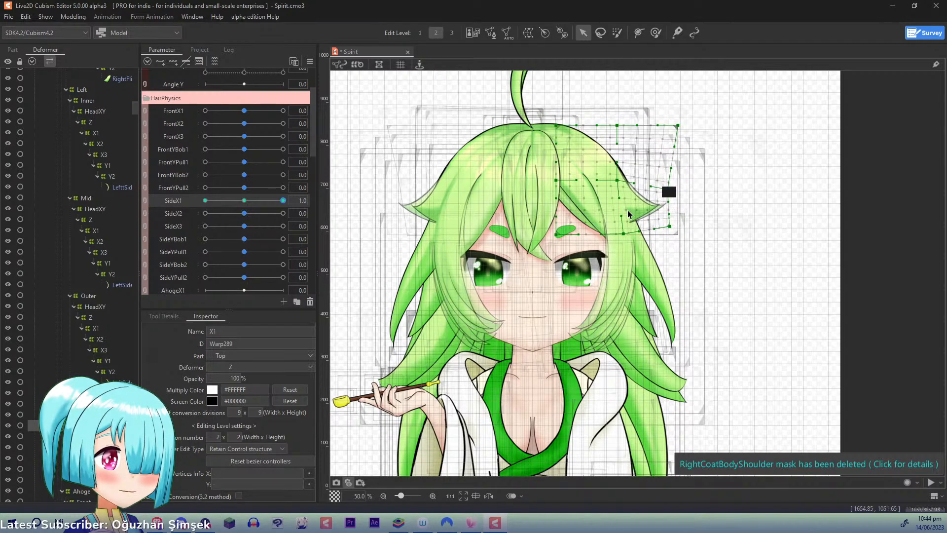
# - At SideX1 -1.0, pull Left Top X1's outer mid-height point and bottom outer corner inward and shift the bottom middle point slightly outward
pyautogui.moveTo(283, 200); pyautogui.dragTo(137, 201)
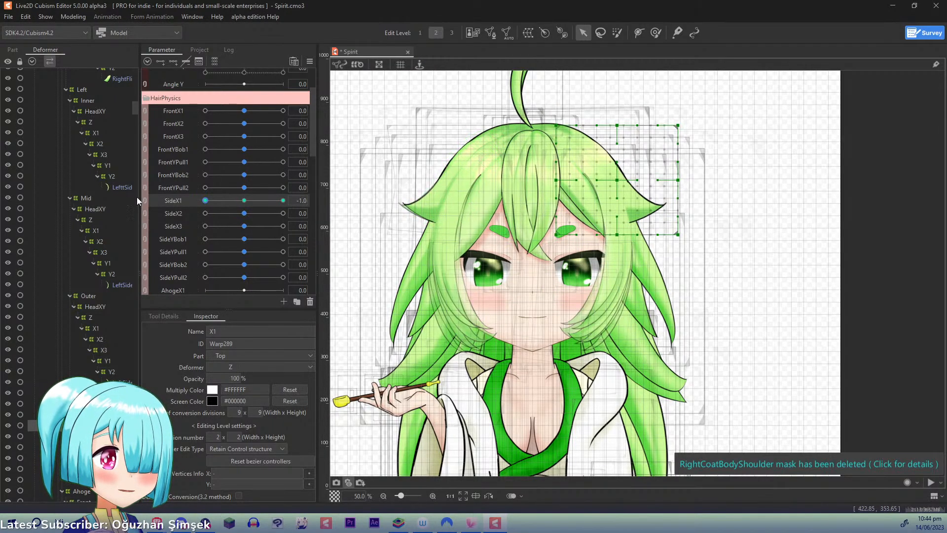
pyautogui.moveTo(678, 183); pyautogui.dragTo(667, 182)
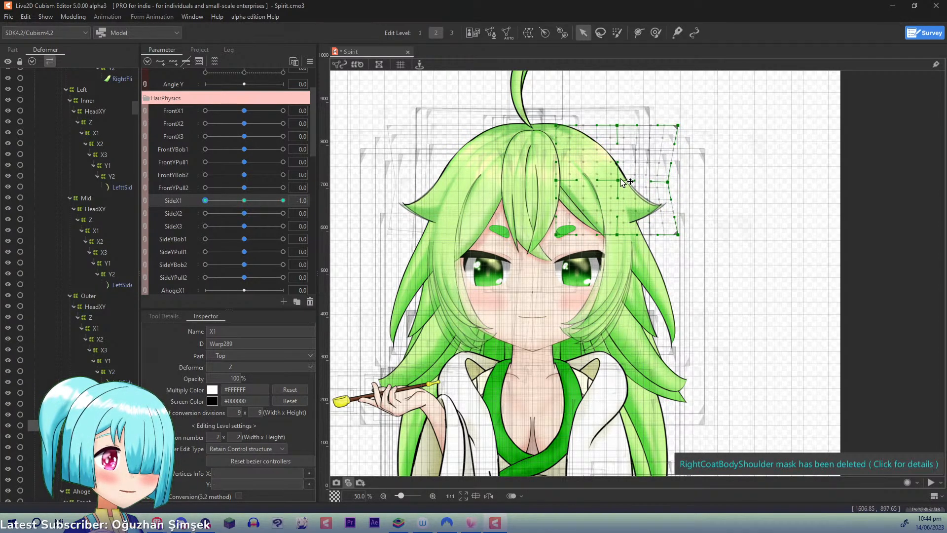
pyautogui.moveTo(678, 235); pyautogui.dragTo(622, 234)
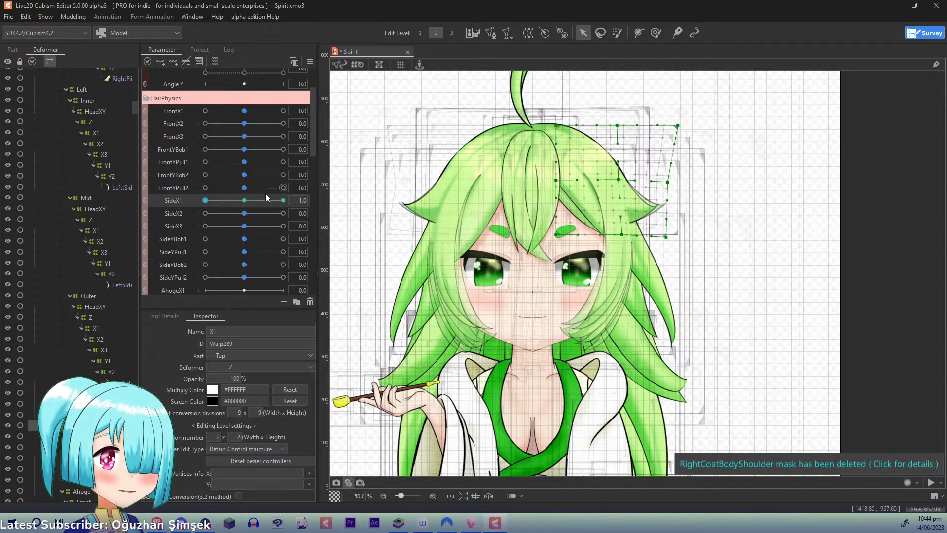
# - Return SideX1 to 1.0 and move Left Top X1's outer mid-height point and bottom outer corner a little further inward
pyautogui.moveTo(210, 198); pyautogui.dragTo(365, 203)
pyautogui.moveTo(668, 188); pyautogui.dragTo(619, 181)
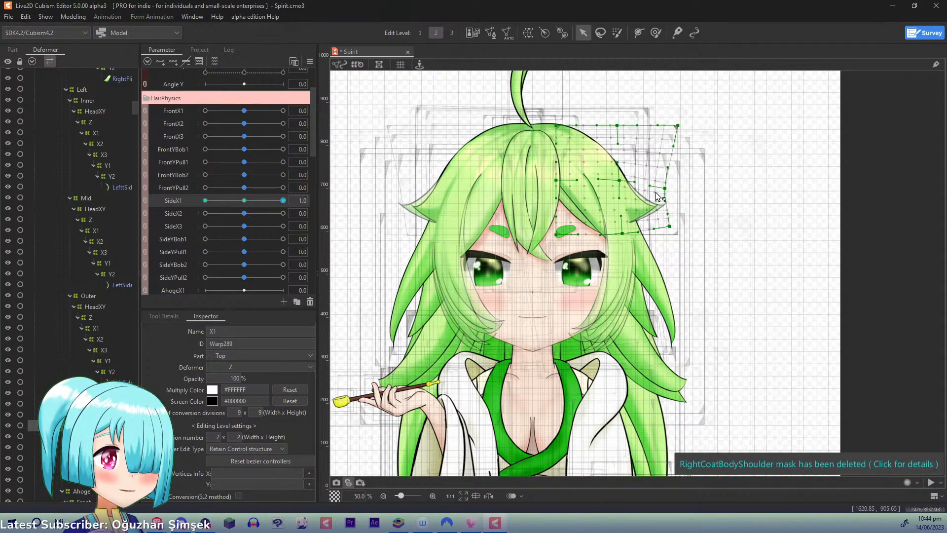
pyautogui.moveTo(670, 228); pyautogui.dragTo(667, 225)
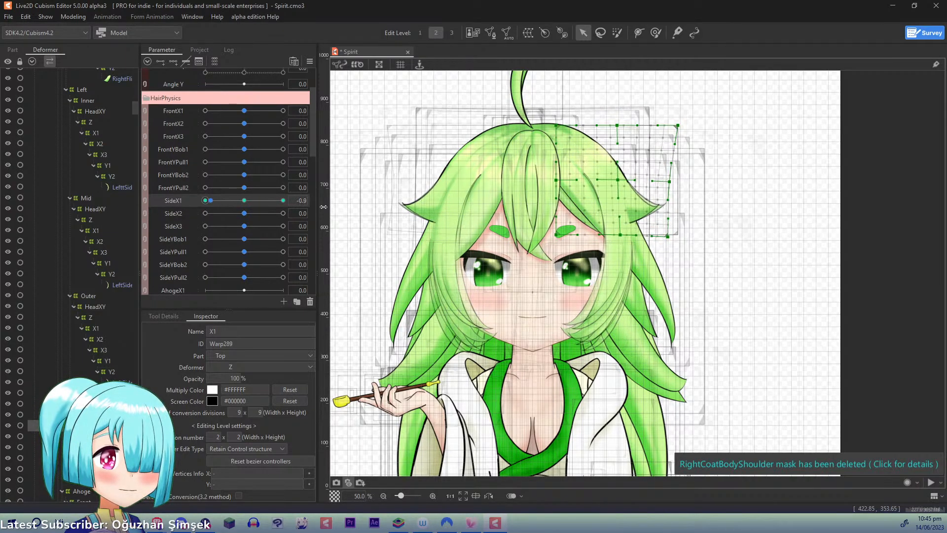
# - At SideX1 -1.0, push Left Top X1's outer mid-height point and bottom outer corner back outward, leaving the corner slightly lower, and adjust the bottom middle point
pyautogui.moveTo(283, 200); pyautogui.dragTo(205, 201)
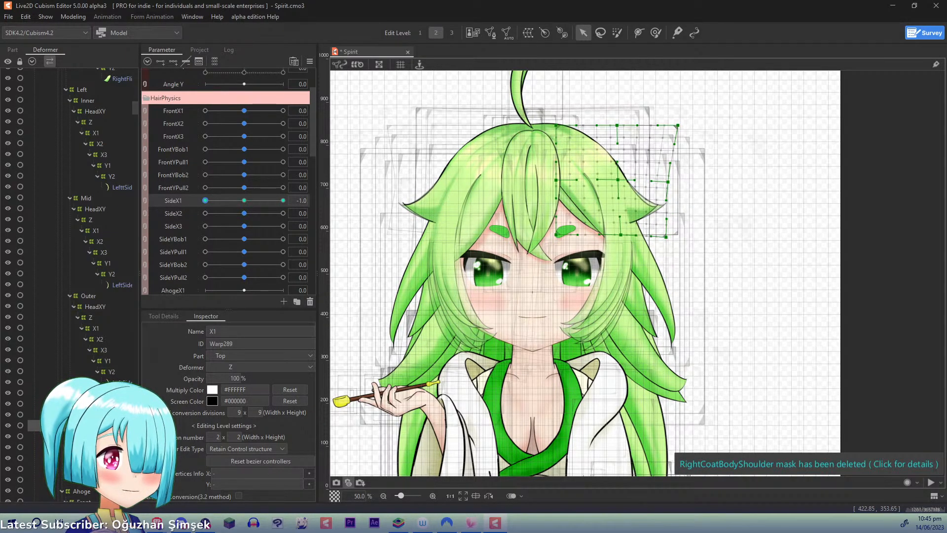
pyautogui.moveTo(668, 181); pyautogui.dragTo(671, 182)
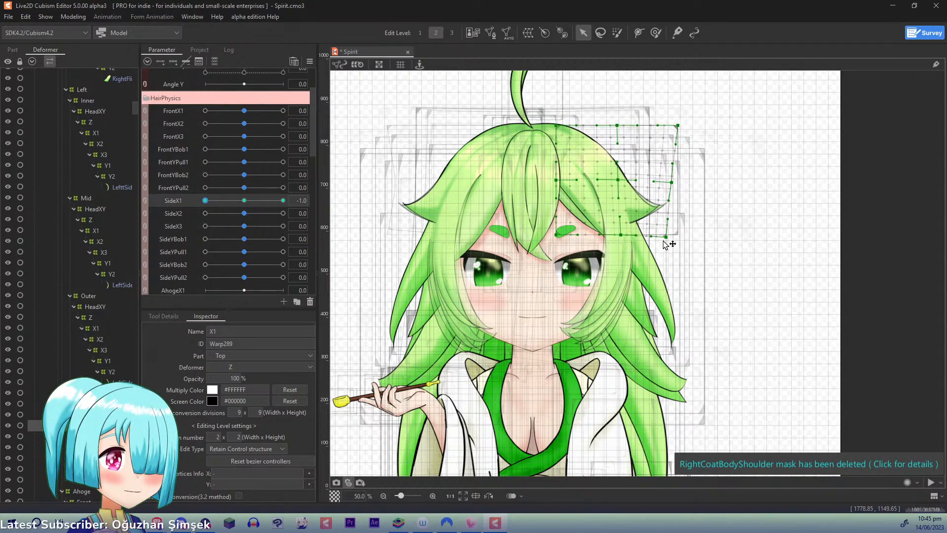
pyautogui.moveTo(665, 237); pyautogui.dragTo(623, 235)
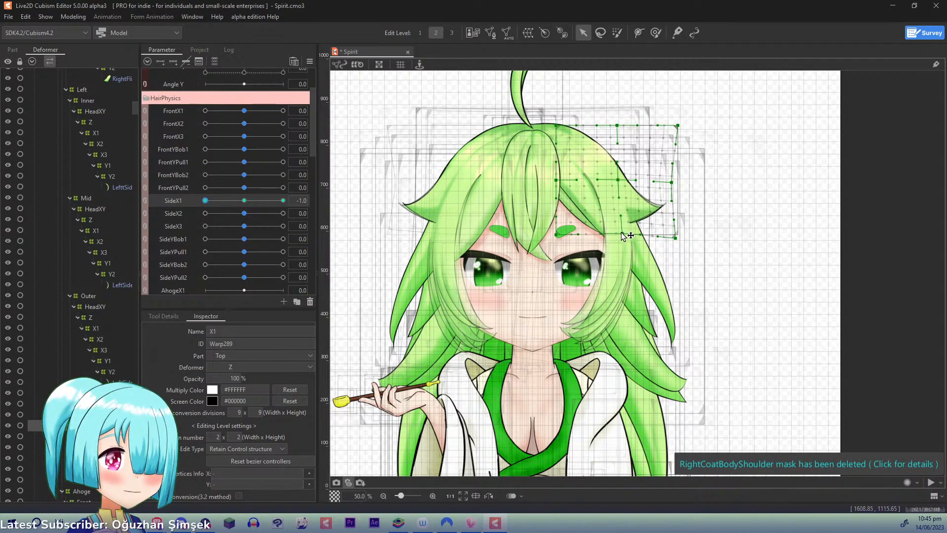
pyautogui.moveTo(674, 182); pyautogui.dragTo(679, 181)
pyautogui.moveTo(677, 238); pyautogui.dragTo(679, 239)
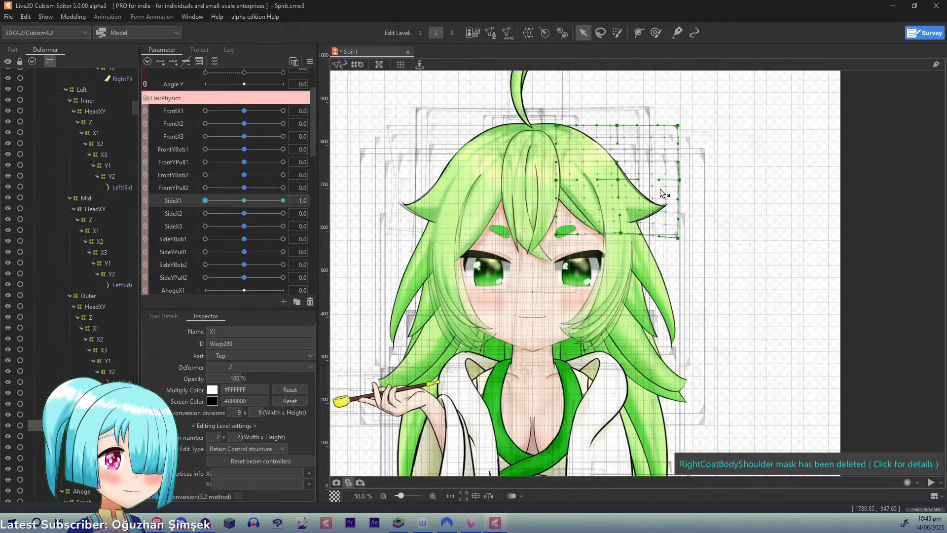
# - At SideX1 -1.0, pull Left Top X1's center point, outer mid-height point and bottom outer corner inward, checking the deformation across the parameter
pyautogui.moveTo(622, 184); pyautogui.dragTo(620, 182)
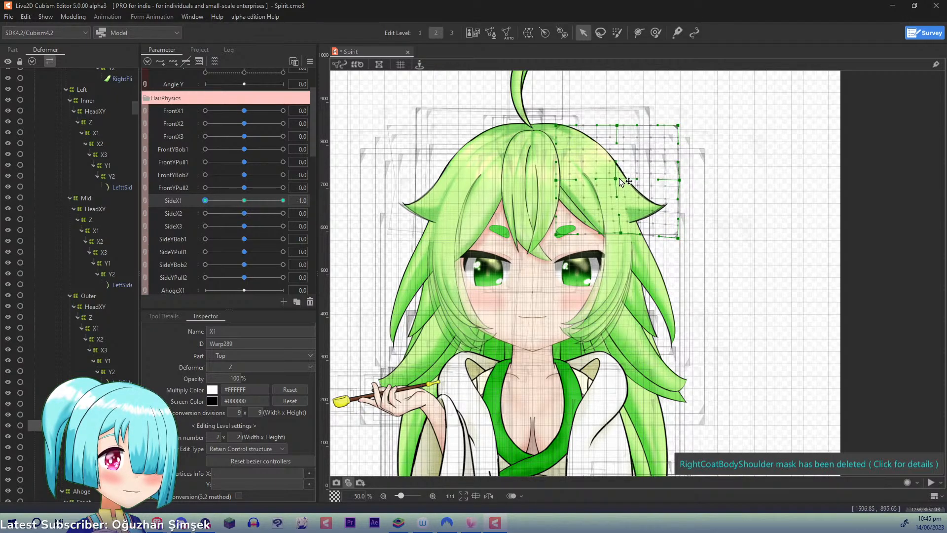
pyautogui.moveTo(684, 181); pyautogui.dragTo(681, 180)
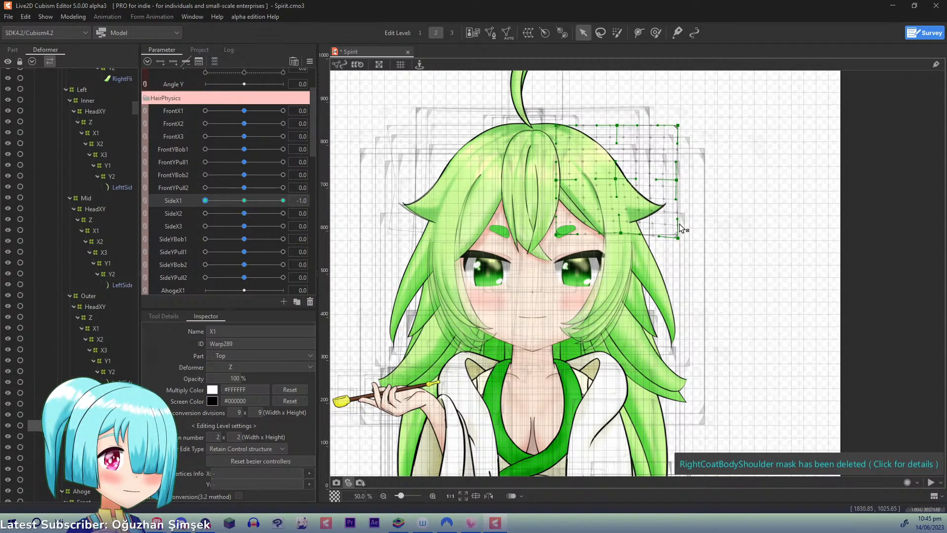
pyautogui.moveTo(679, 237); pyautogui.dragTo(672, 239)
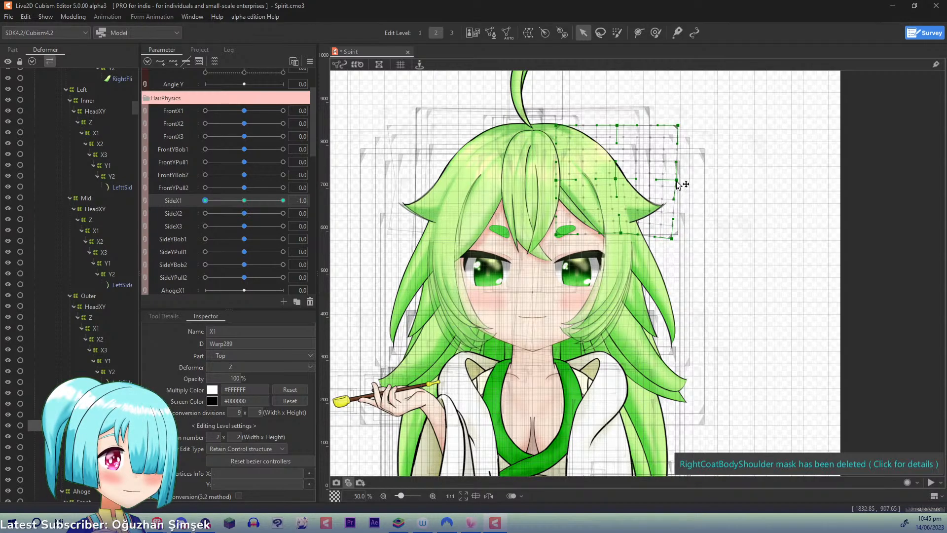
pyautogui.moveTo(677, 182); pyautogui.dragTo(670, 181)
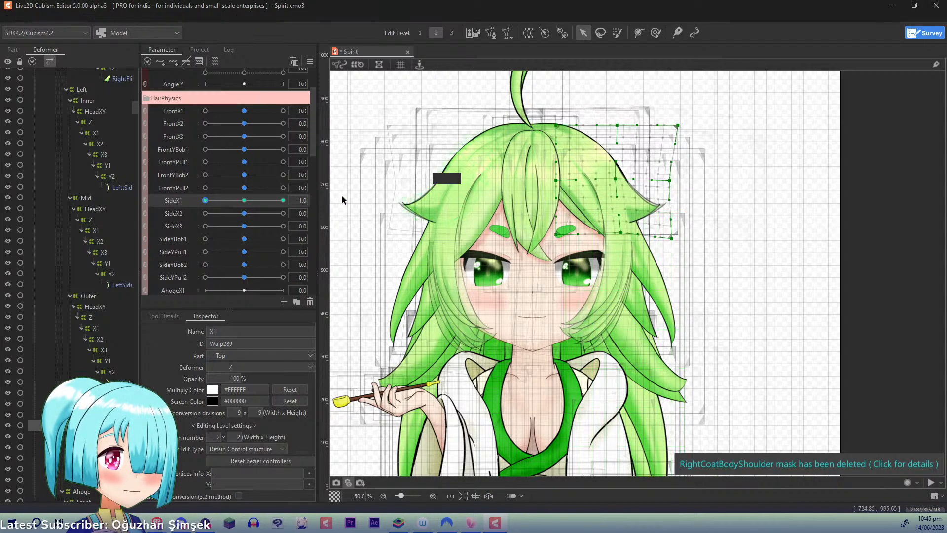
pyautogui.click(221, 200)
pyautogui.moveTo(221, 200); pyautogui.dragTo(154, 196)
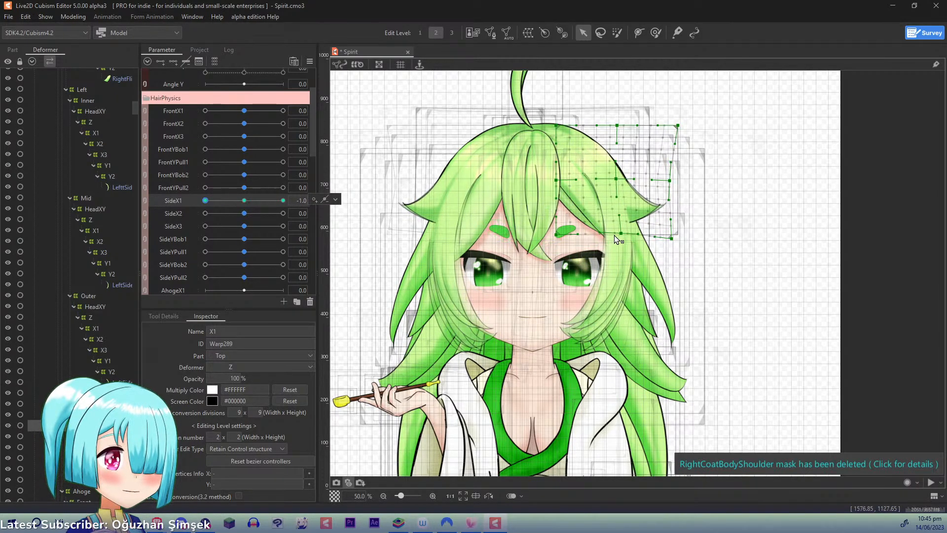
# - Move Left Top X1's bottom middle point and outer mid-height point further inward at SideX1 -1.0, and return SideX1 to 0
pyautogui.moveTo(619, 234); pyautogui.dragTo(614, 234)
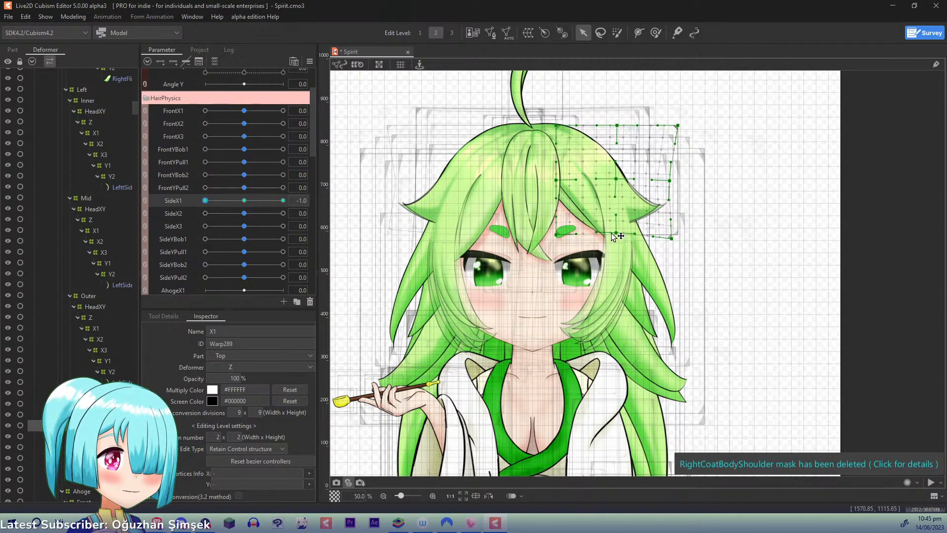
pyautogui.moveTo(229, 197); pyautogui.dragTo(175, 199)
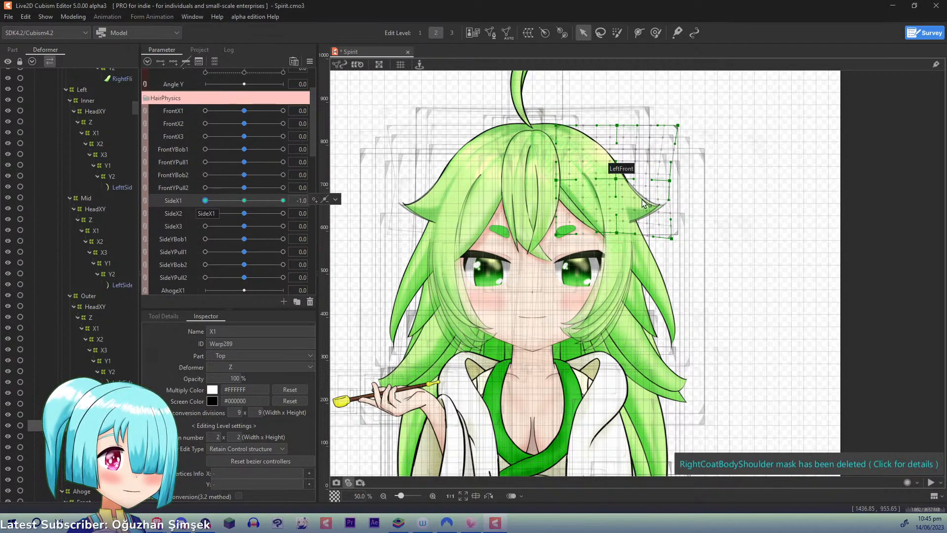
pyautogui.moveTo(670, 180); pyautogui.dragTo(663, 177)
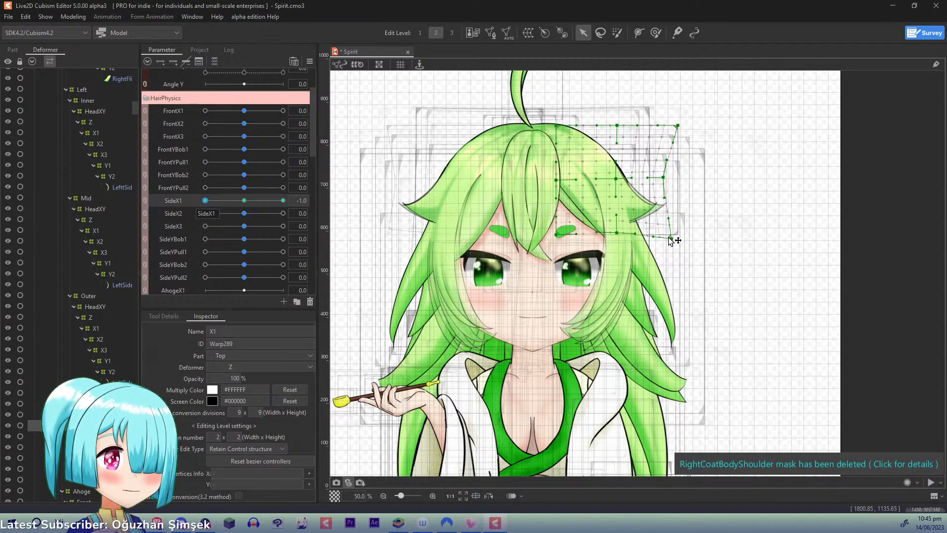
pyautogui.moveTo(671, 237); pyautogui.dragTo(620, 233)
pyautogui.hotkey('ctrl', 'd')
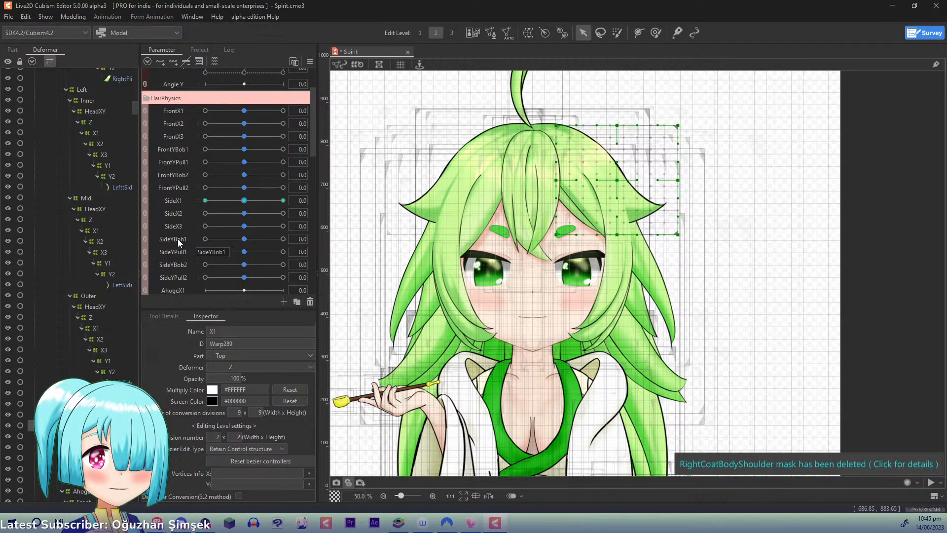
# - Key Left Top Y1 to SideYBob1 with three points and, at 1.0, raise its outer mid-height point and bottom outer corner
pyautogui.click(129, 360)
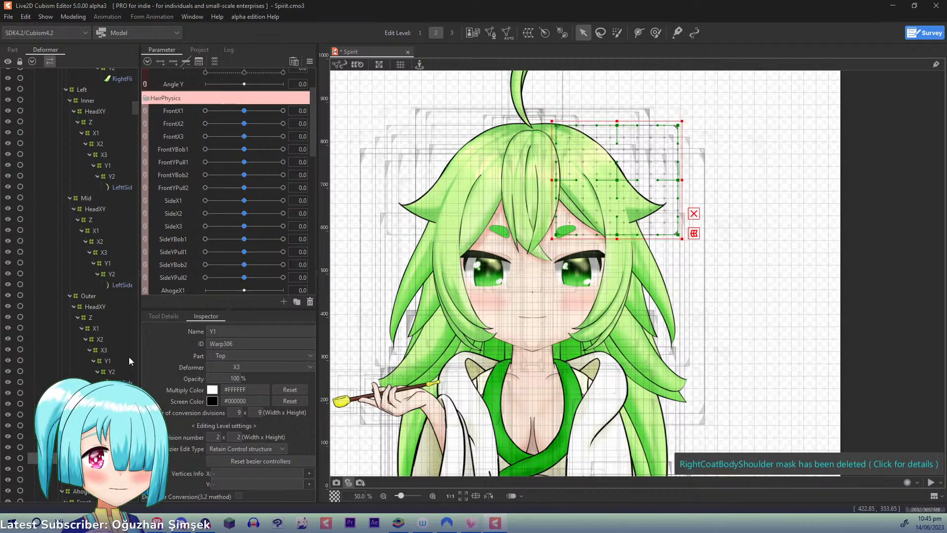
pyautogui.click(184, 240)
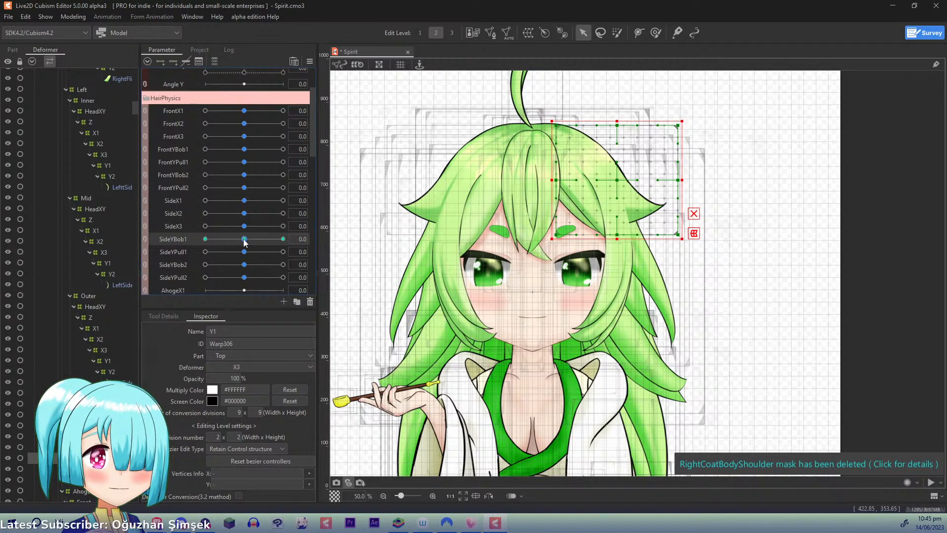
pyautogui.moveTo(245, 242); pyautogui.dragTo(282, 239)
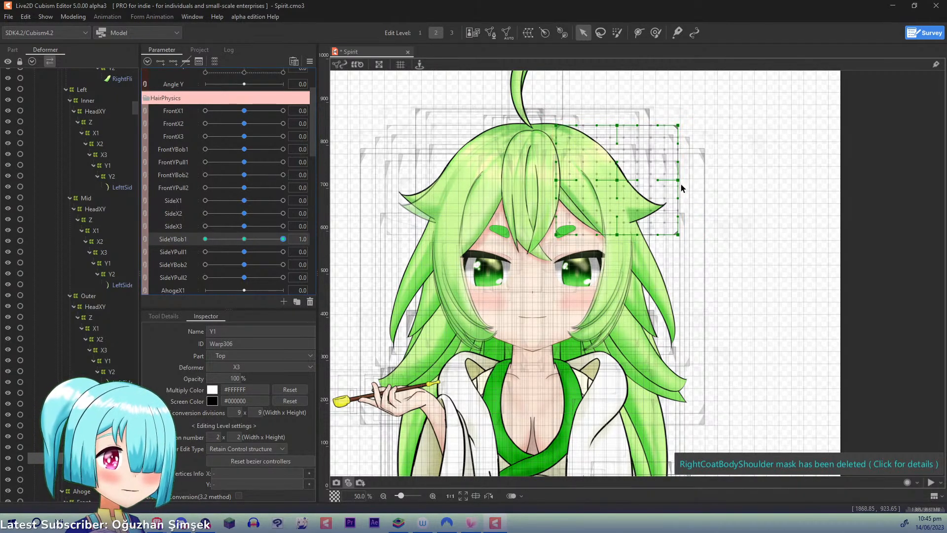
pyautogui.moveTo(680, 184); pyautogui.dragTo(683, 175)
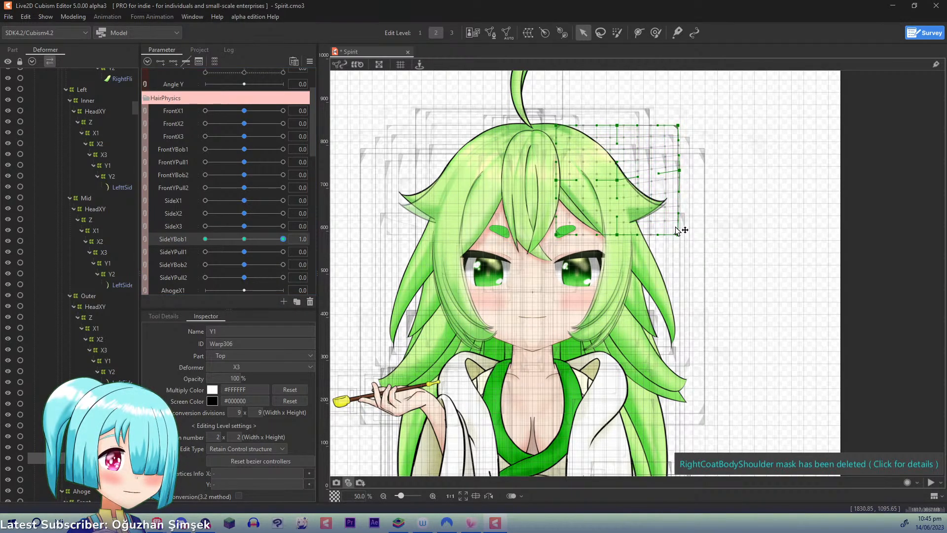
pyautogui.moveTo(677, 231); pyautogui.dragTo(676, 223)
pyautogui.moveTo(680, 169); pyautogui.dragTo(676, 163)
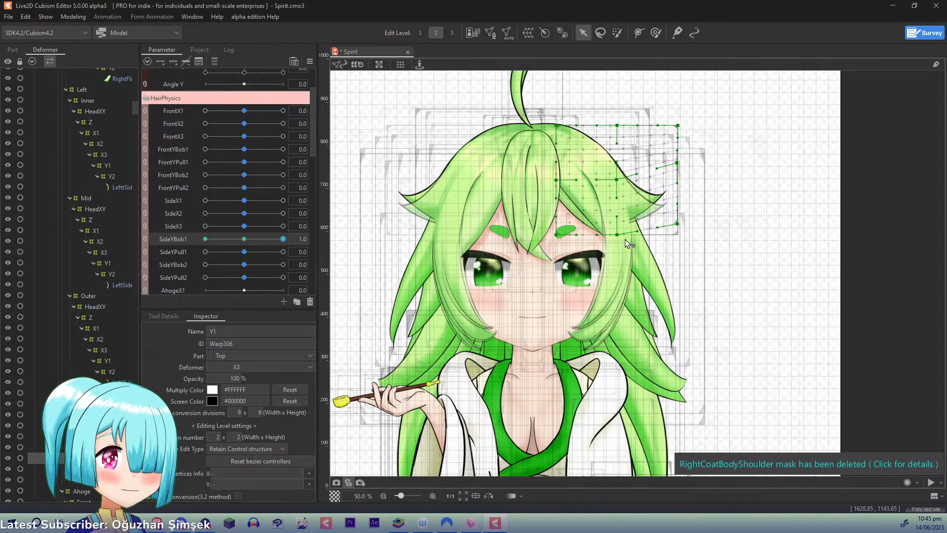
pyautogui.moveTo(282, 239); pyautogui.dragTo(267, 238)
# - At SideYBob1 -1.0, lower Left Top Y1's outer mid-height point and bottom outer corner, then reset SideYBob1 to 0 and save the model
pyautogui.click(205, 239)
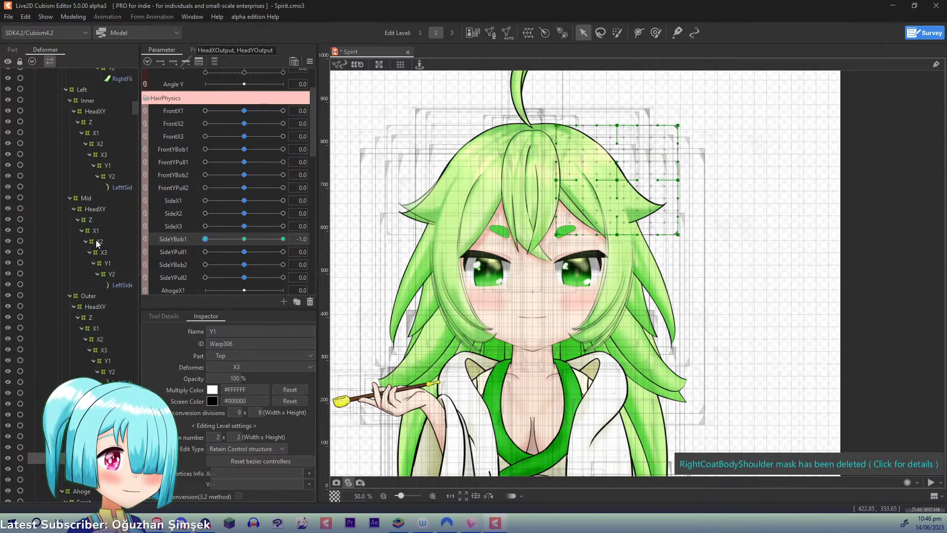
pyautogui.moveTo(678, 182); pyautogui.dragTo(676, 241)
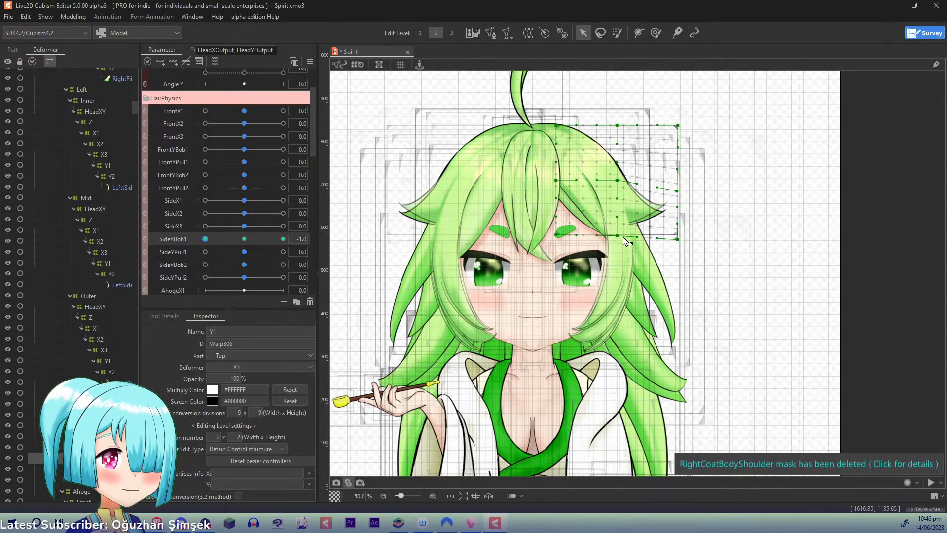
pyautogui.click(244, 239)
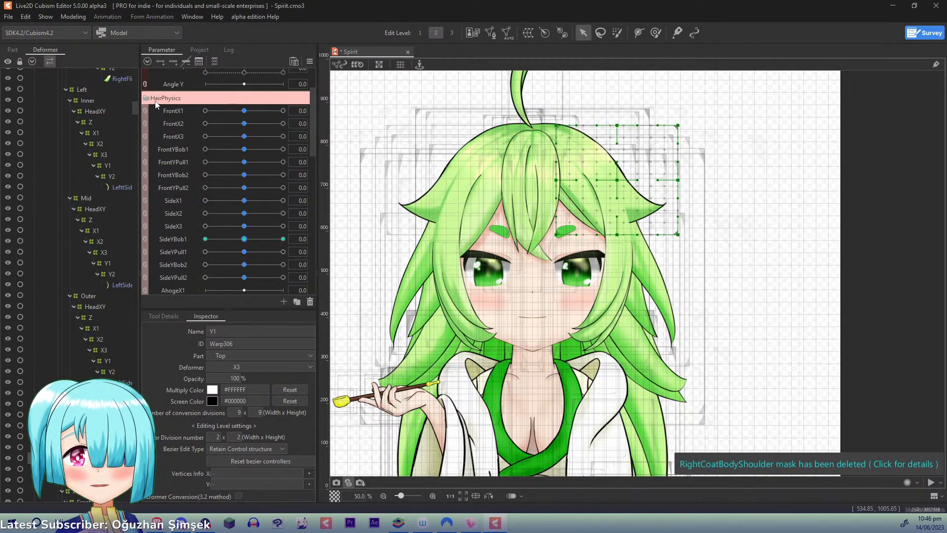
pyautogui.hotkey('ctrl', 's')
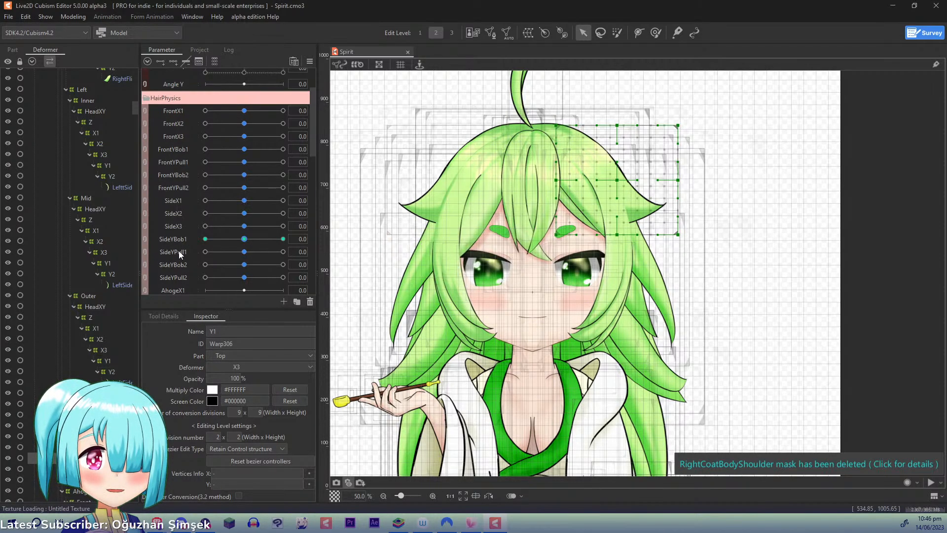
# - Select the Y1 warps keyed to SideYPull1 and synthesize all four corners for SideYBob1 and SideYPull1
pyautogui.moveTo(245, 251)
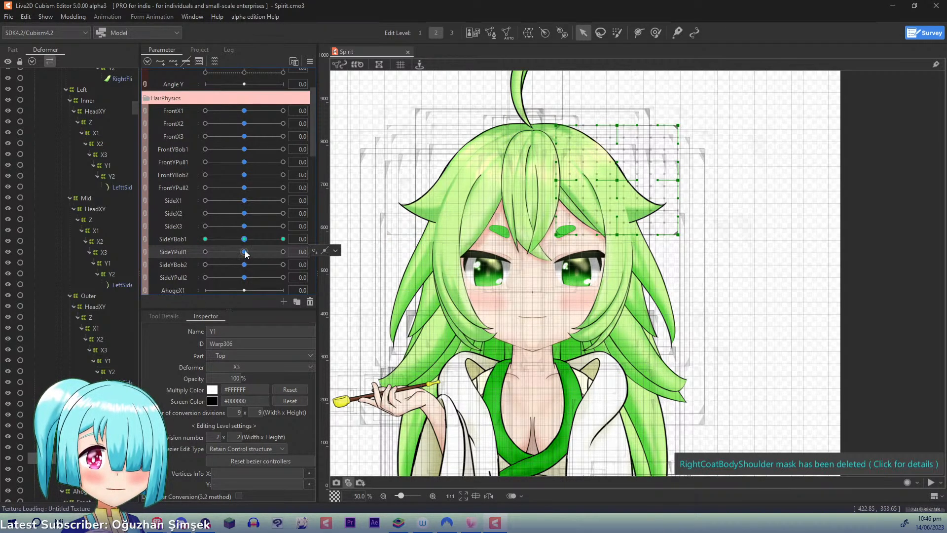
pyautogui.click(336, 251)
pyautogui.click(338, 254)
pyautogui.click(310, 62)
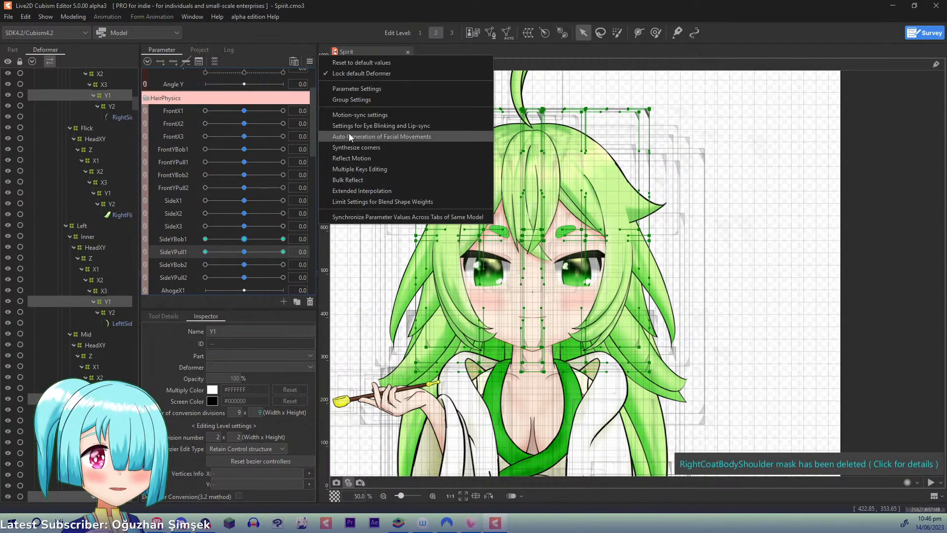
pyautogui.click(352, 148)
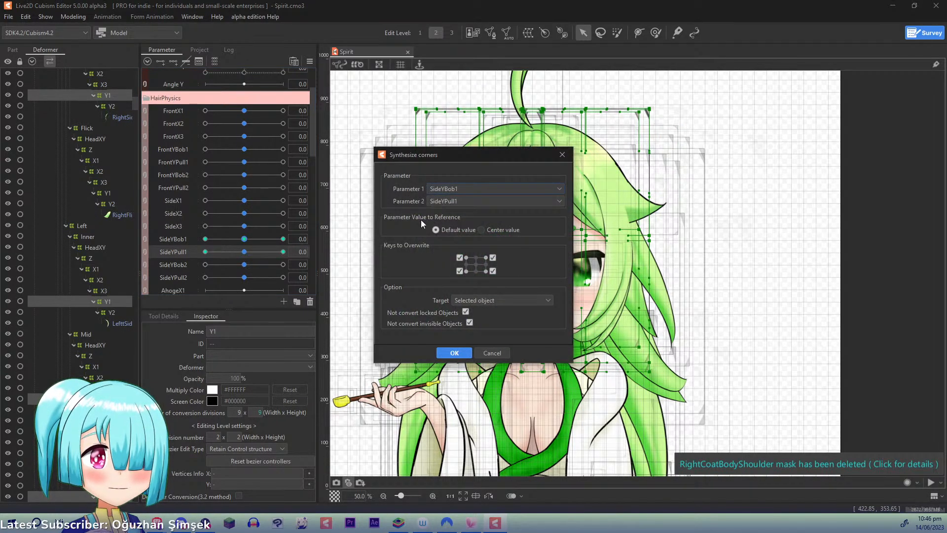
pyautogui.click(451, 353)
# - Select the side hair's Y2 warps and synthesize the corners for SideYBob2 and SideYPull2
pyautogui.click(245, 267)
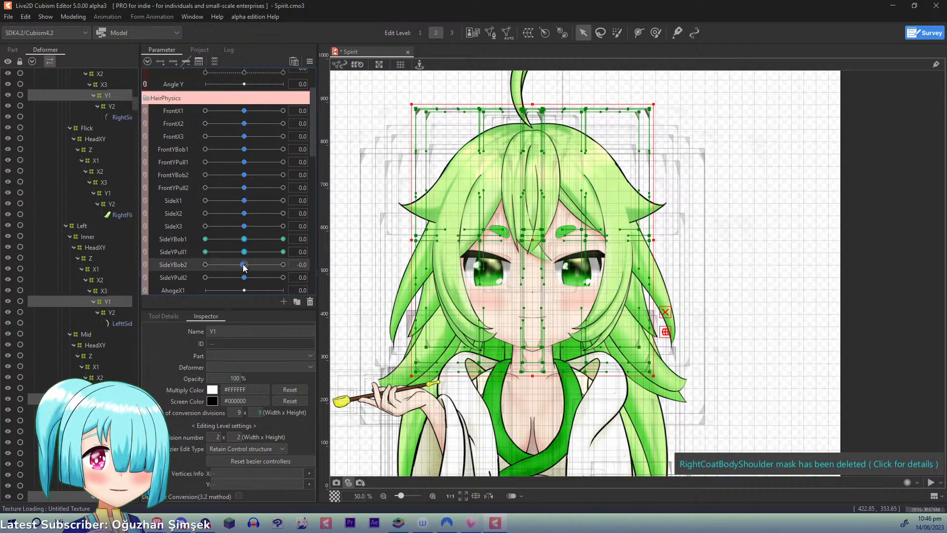
pyautogui.click(310, 61)
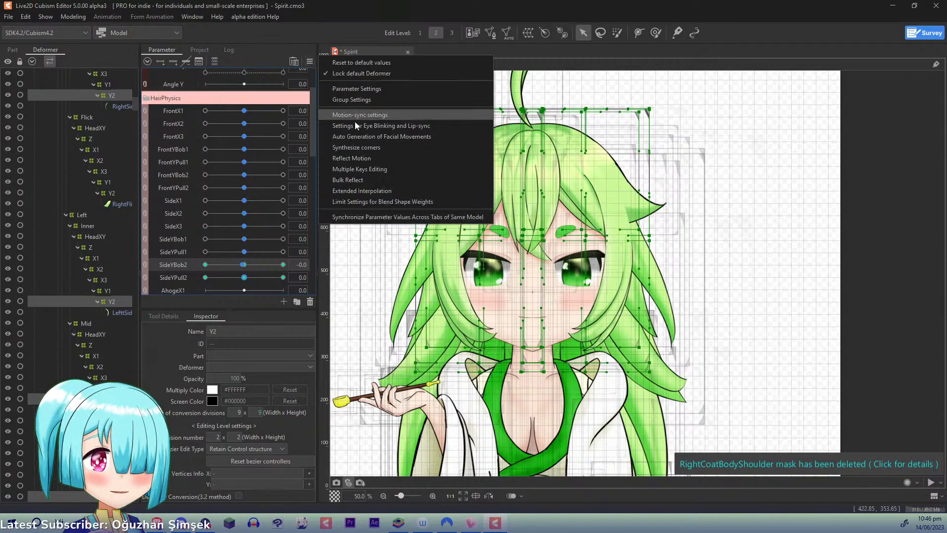
pyautogui.click(376, 150)
pyautogui.click(445, 355)
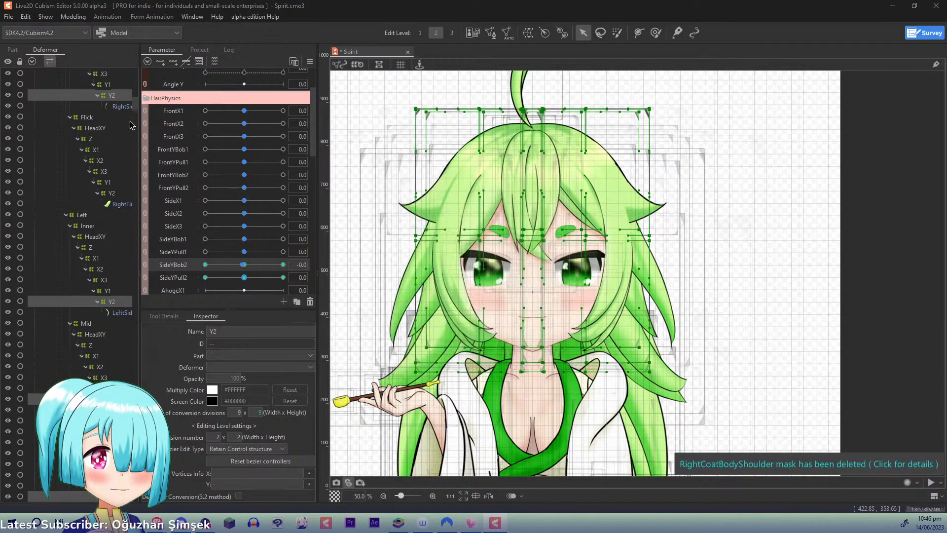
# - Preview the hair's movement in the Physics/Scene Blending Settings by swinging the model around, and close the settings
pyautogui.click(67, 16)
pyautogui.click(123, 220)
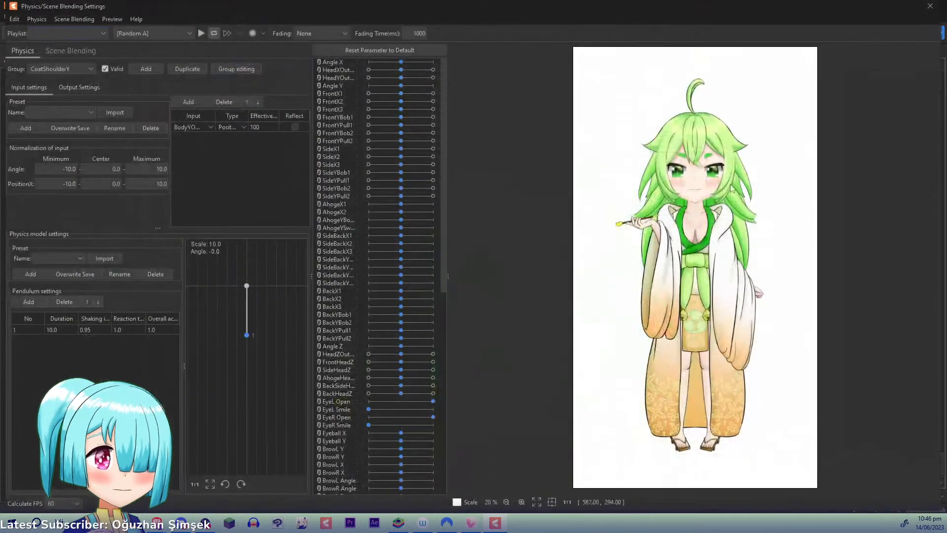
pyautogui.moveTo(805, 198); pyautogui.dragTo(706, 227)
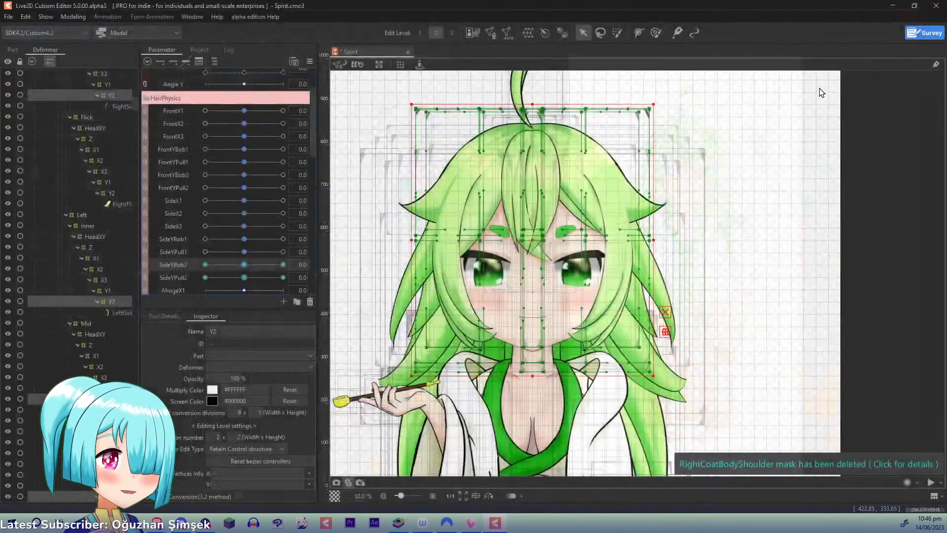
pyautogui.click(930, 6)
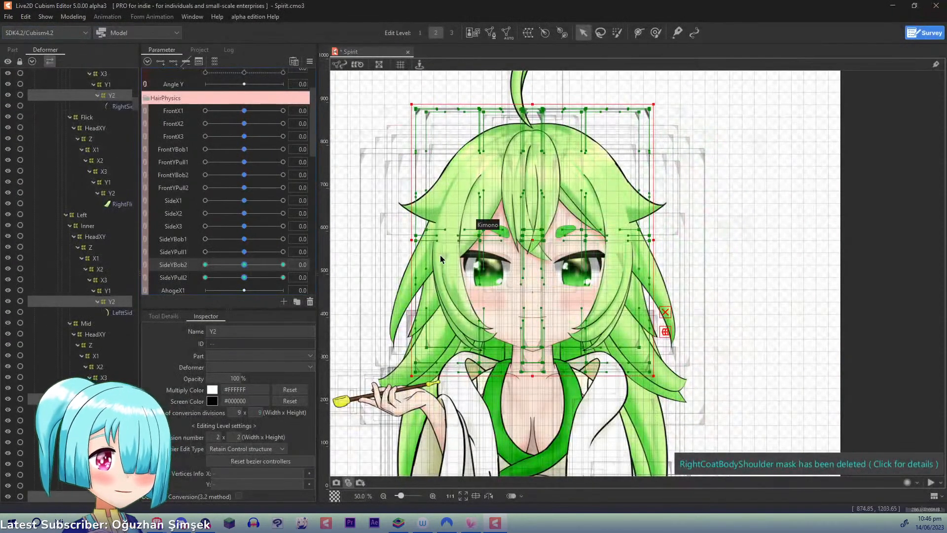
# - Select the Ahoge art mesh on top of the head to locate its deformers in the hierarchy
pyautogui.moveTo(479, 358); pyautogui.dragTo(504, 277)
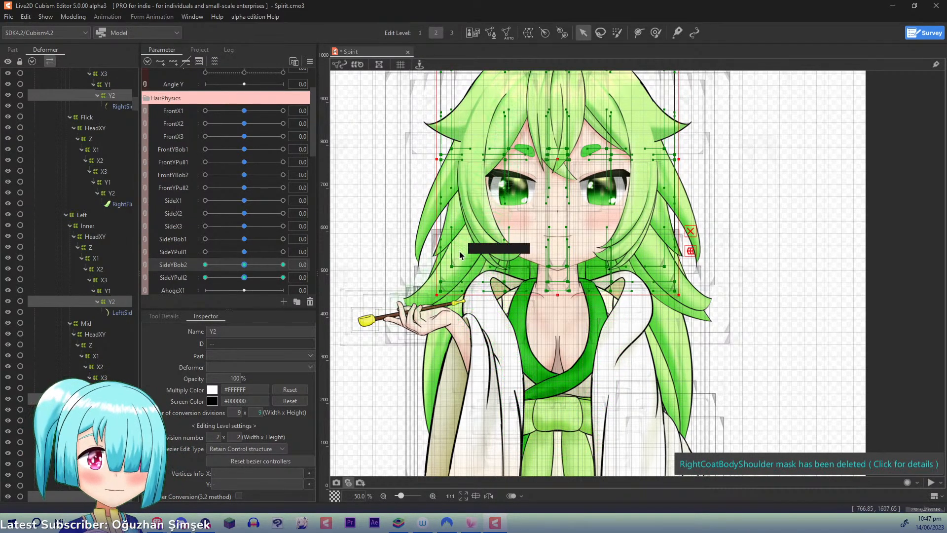
pyautogui.moveTo(488, 337); pyautogui.dragTo(507, 437)
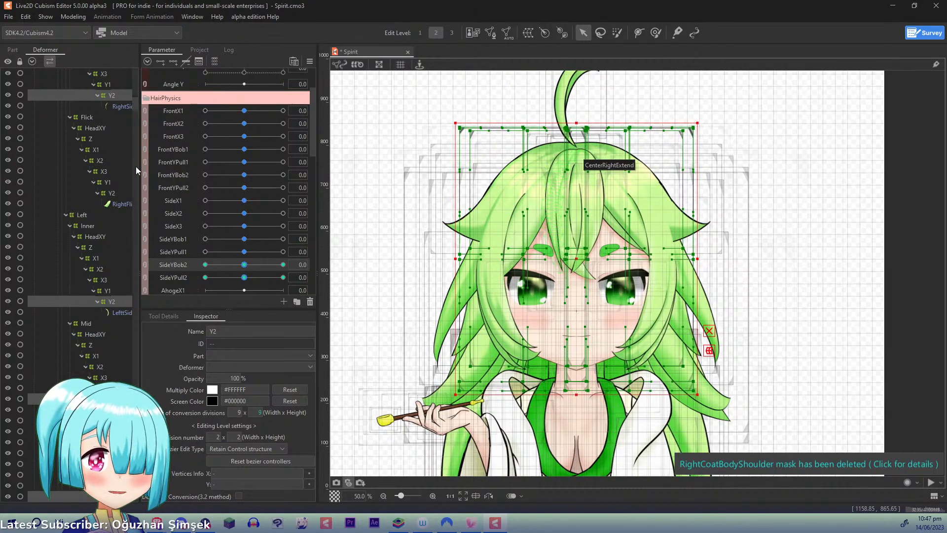
pyautogui.moveTo(135, 99); pyautogui.dragTo(144, 128)
pyautogui.click(144, 127)
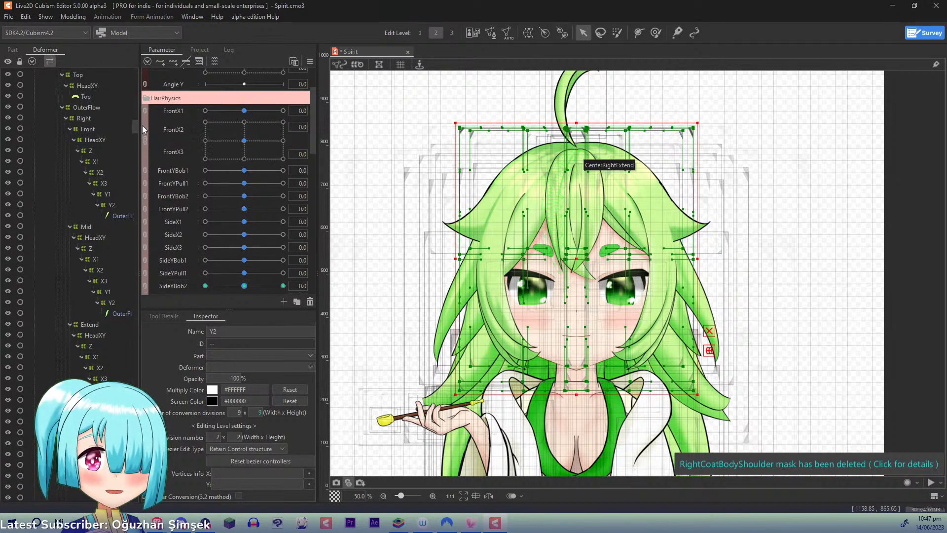
pyautogui.rightClick(562, 99)
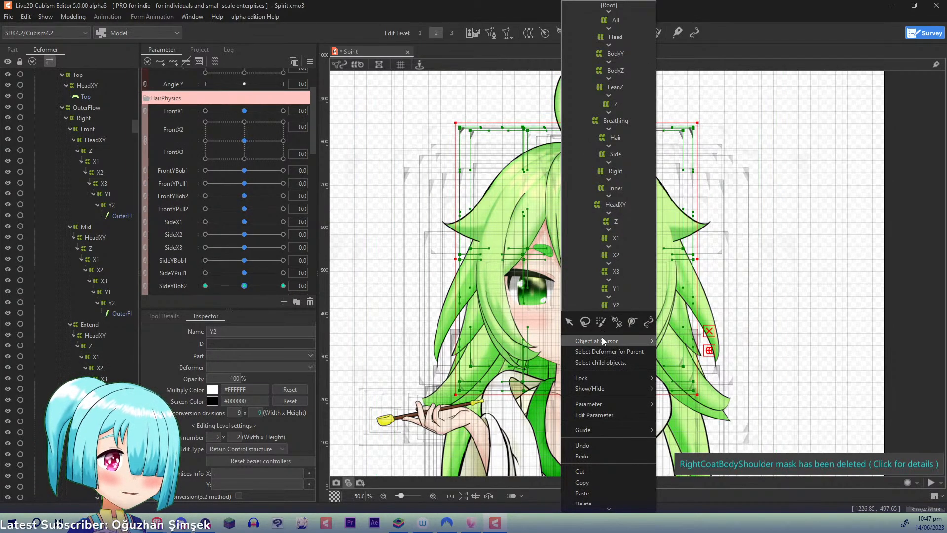
pyautogui.moveTo(601, 338)
pyautogui.click(679, 342)
pyautogui.moveTo(520, 238); pyautogui.dragTo(497, 324)
pyautogui.scroll(4, 132, 122)
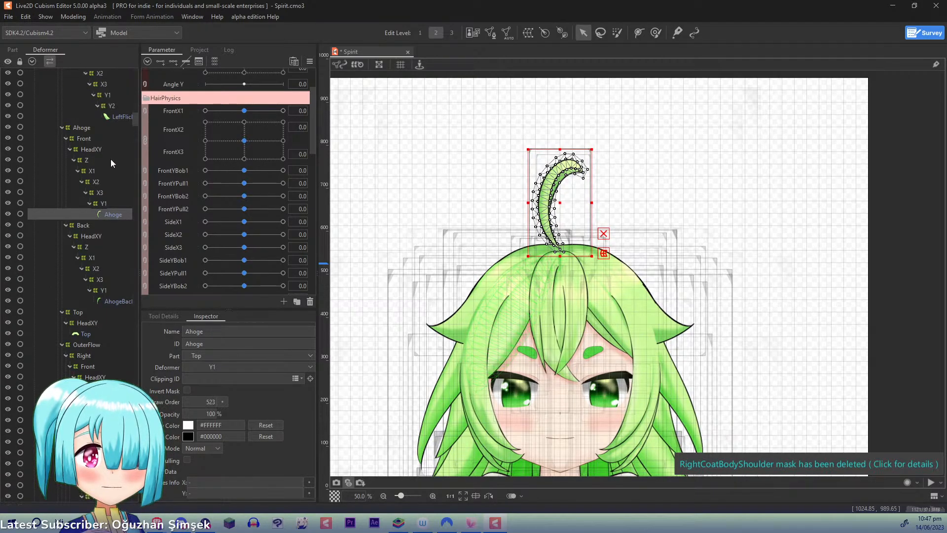
# - Select the Ahoge's front and back X1 warps and give them three keys on AhogeX1
pyautogui.click(94, 171)
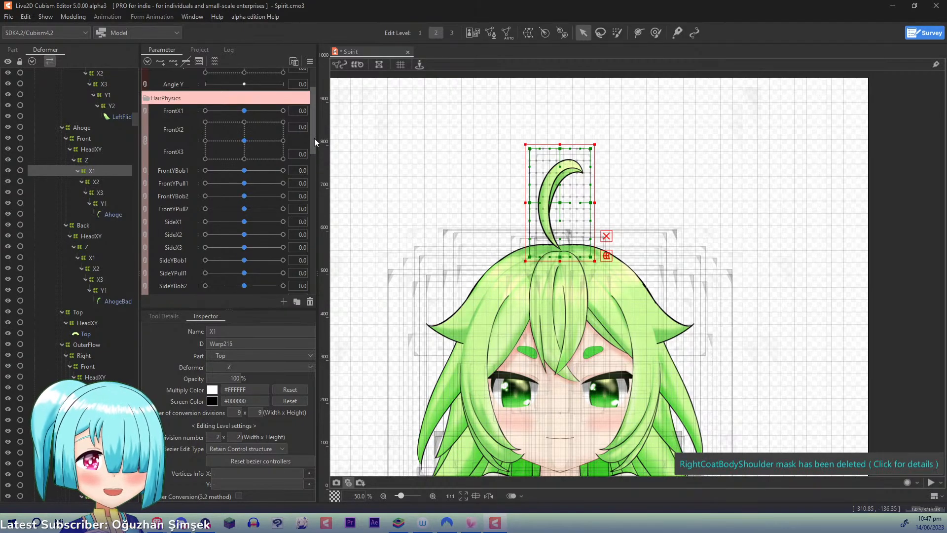
pyautogui.moveTo(314, 138); pyautogui.dragTo(313, 173)
pyautogui.click(185, 191)
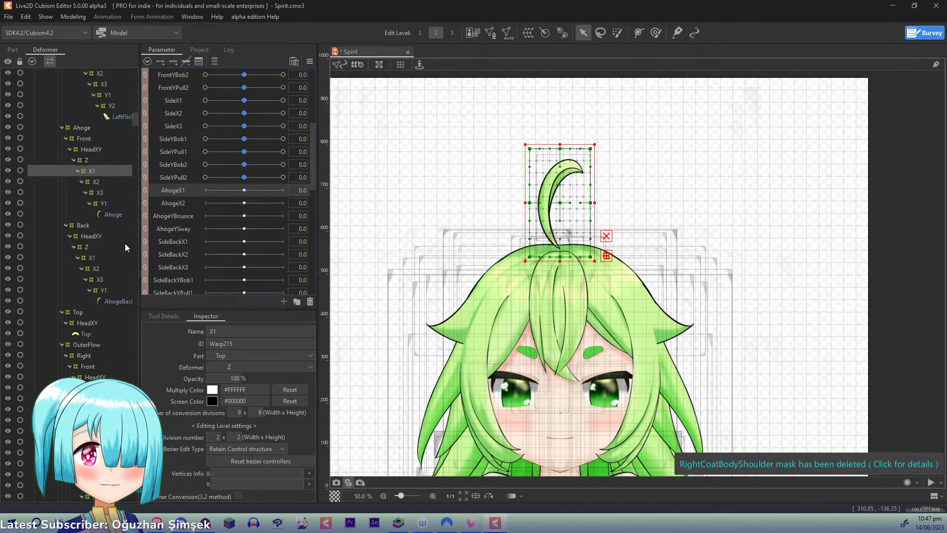
pyautogui.keyDown('ctrl'); pyautogui.click(93, 259); pyautogui.keyUp('ctrl')
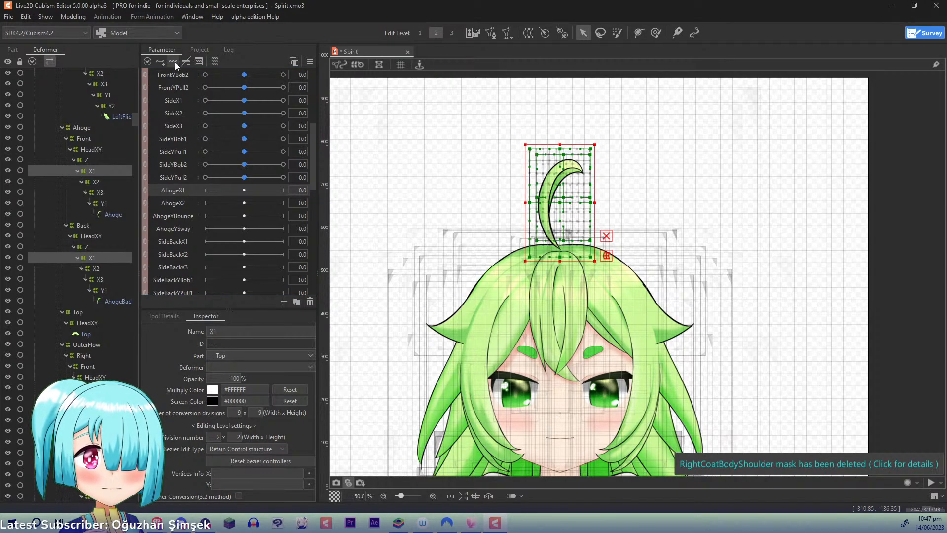
# - At AhogeX1 1.0, bend both X1 warps to the right from the ahoge's root with a three-point temporary deform path
pyautogui.moveTo(244, 190); pyautogui.dragTo(344, 195)
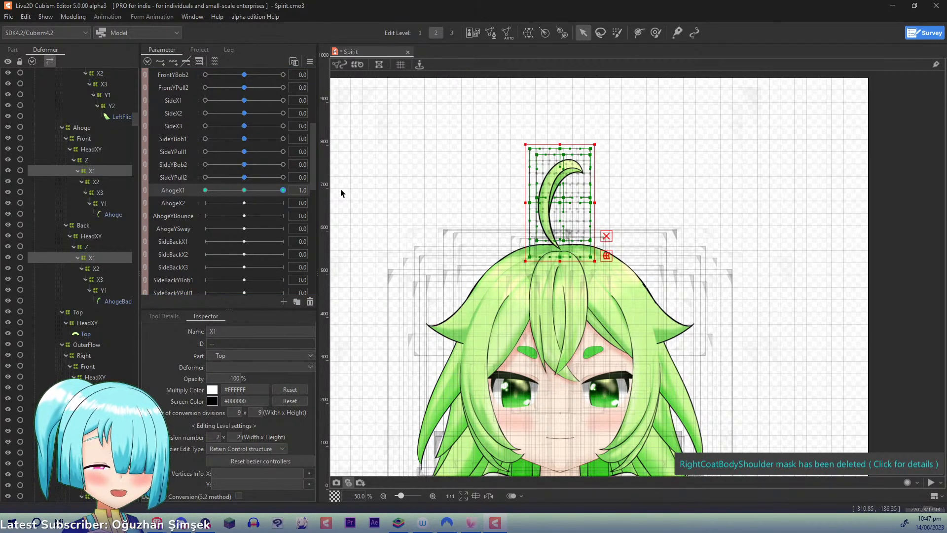
pyautogui.press('t')
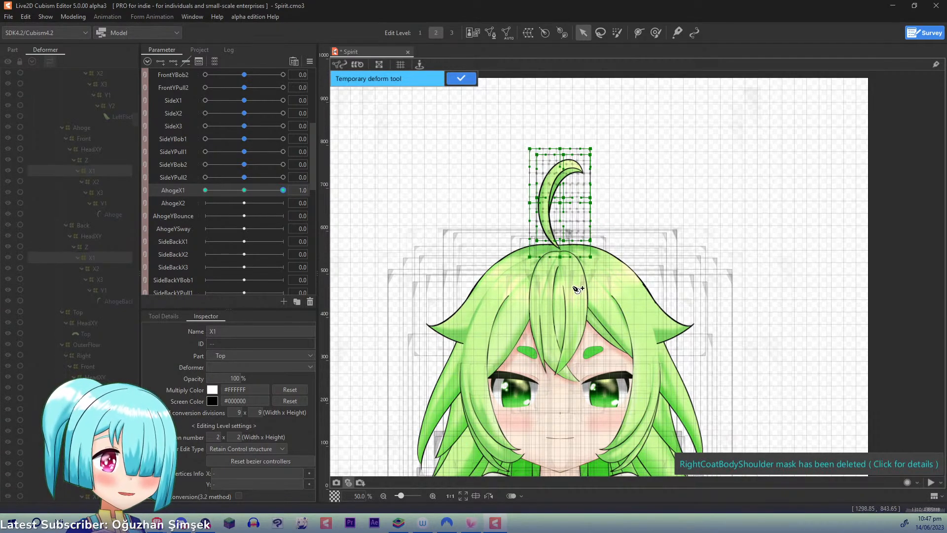
pyautogui.click(556, 300)
pyautogui.click(553, 248)
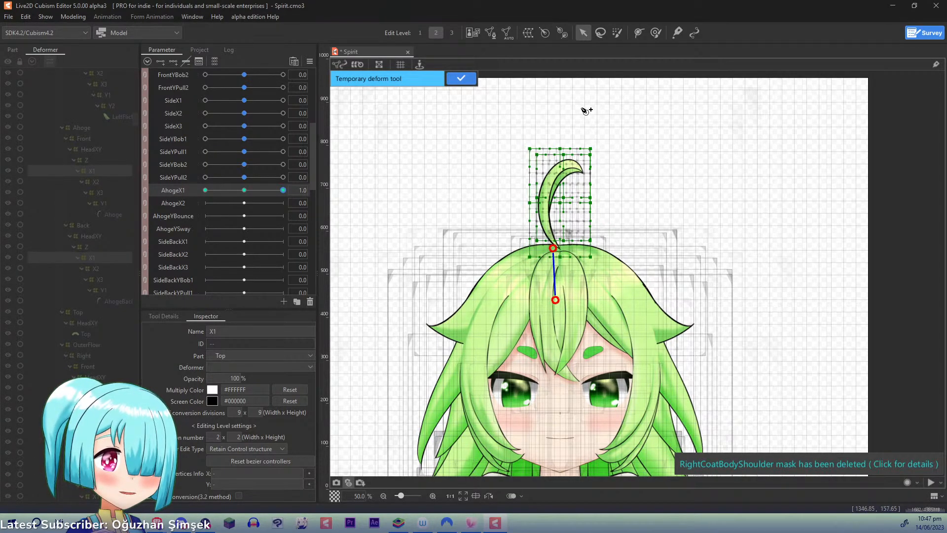
pyautogui.click(561, 97)
pyautogui.moveTo(562, 98); pyautogui.dragTo(611, 108)
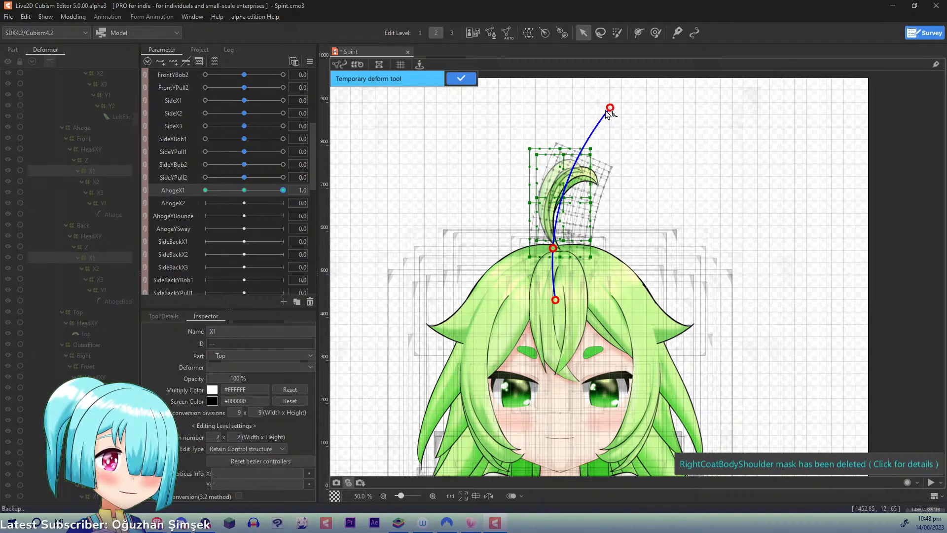
pyautogui.click(461, 78)
# - At AhogeX1 -1.0, bend both X1 warps to the left from the ahoge's root with a three-point temporary deform path
pyautogui.moveTo(284, 190); pyautogui.dragTo(78, 199)
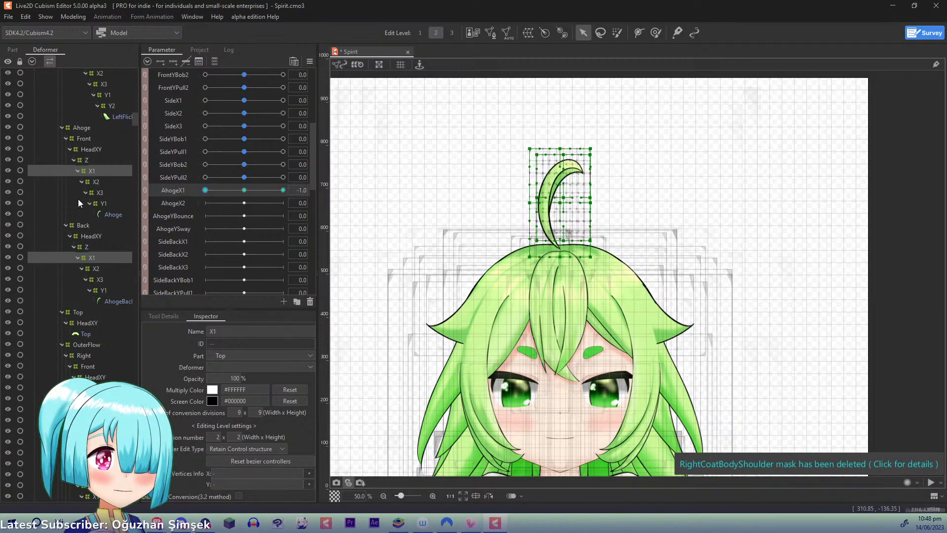
pyautogui.hotkey('ctrl', 't')
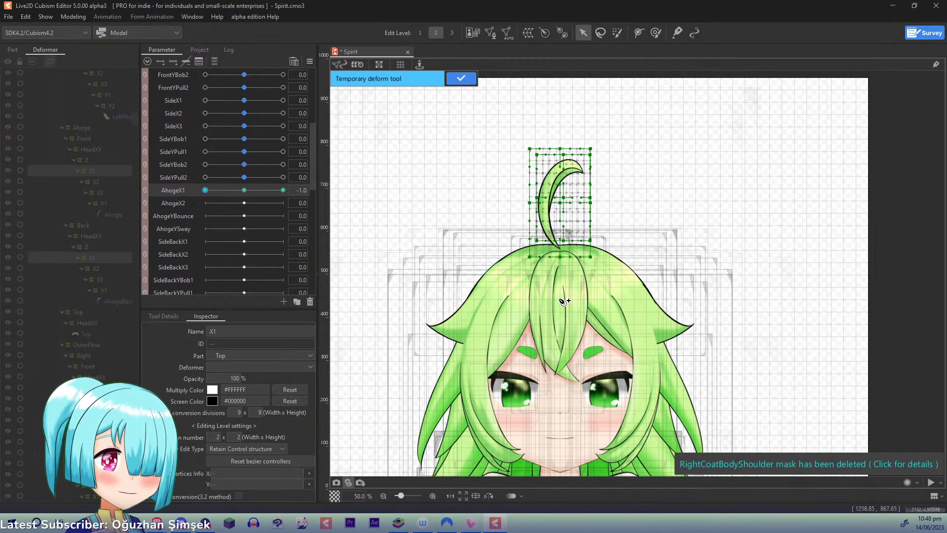
pyautogui.click(555, 303)
pyautogui.click(555, 247)
pyautogui.click(549, 112)
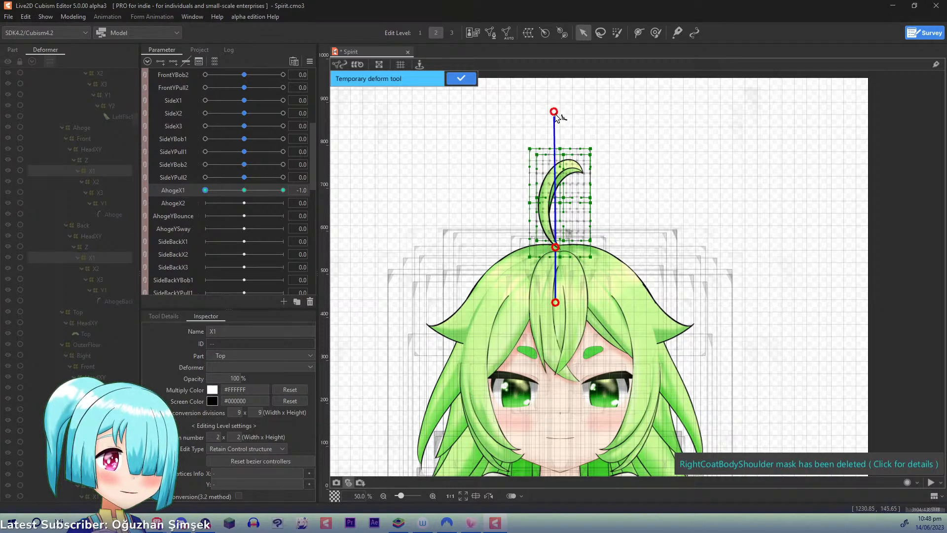
pyautogui.moveTo(549, 112); pyautogui.dragTo(512, 127)
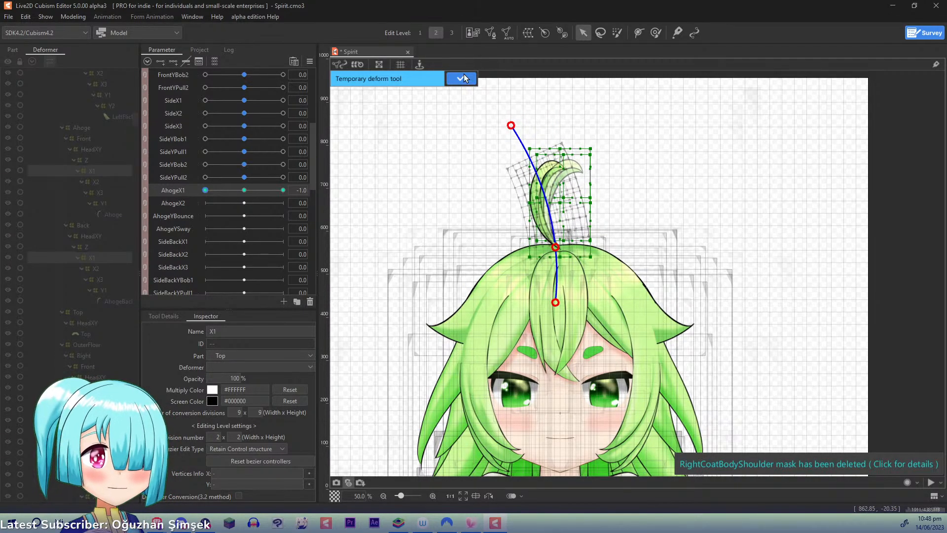
pyautogui.click(461, 78)
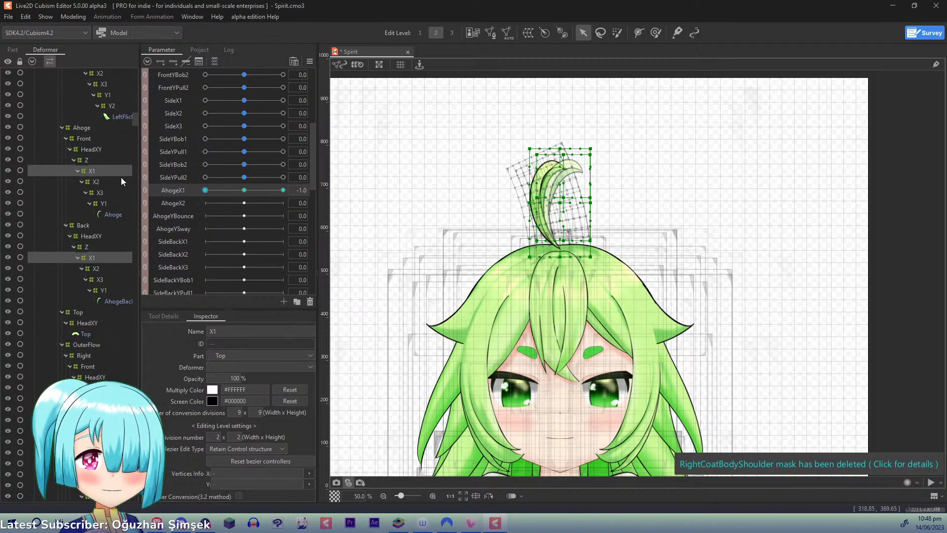
# - Select the Ahoge's front and back X2 warps and give them three keys on AhogeX2
pyautogui.click(102, 182)
pyautogui.keyDown('ctrl'); pyautogui.click(98, 271); pyautogui.keyUp('ctrl')
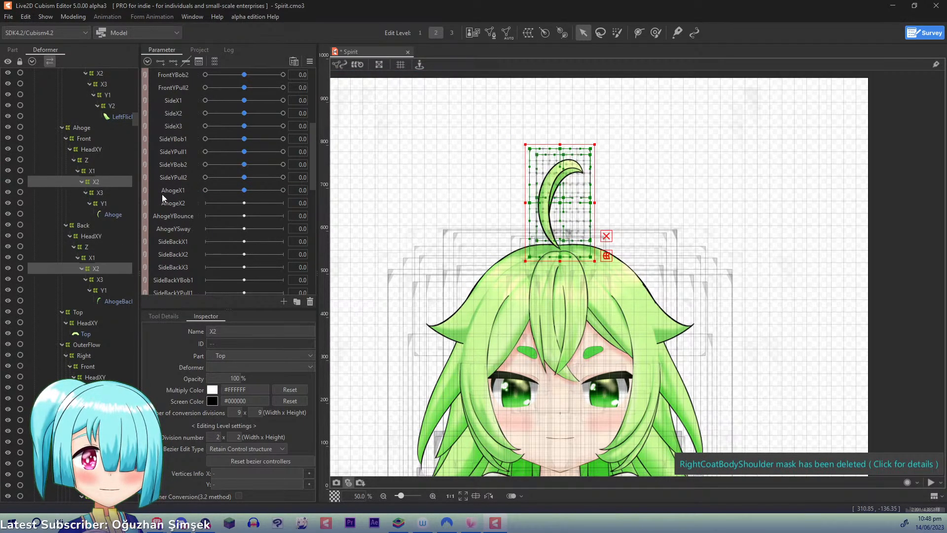
pyautogui.click(176, 205)
# - At AhogeX2 1.0, bend the upper half of the ahoge to the right with a four-point temporary deform path
pyautogui.moveTo(244, 202); pyautogui.dragTo(283, 203)
pyautogui.press('p')
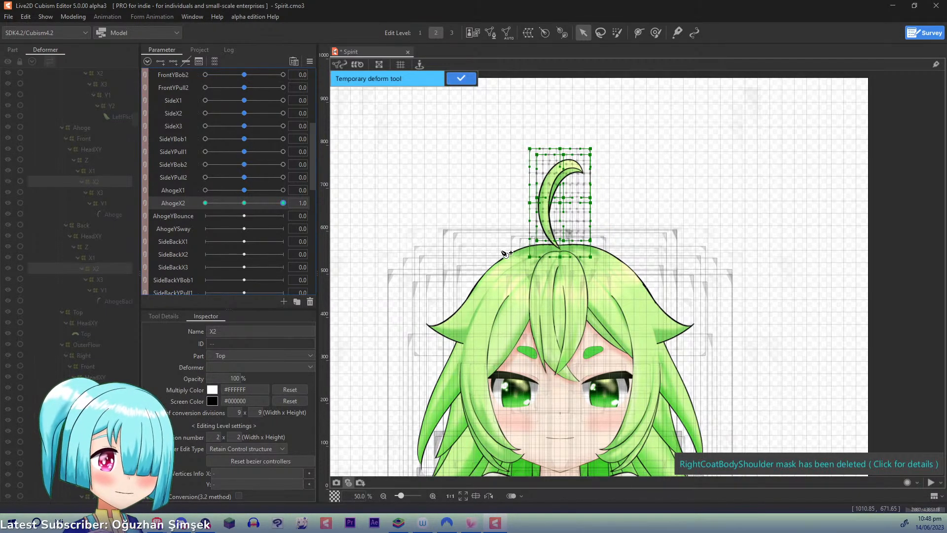
pyautogui.click(556, 329)
pyautogui.click(553, 248)
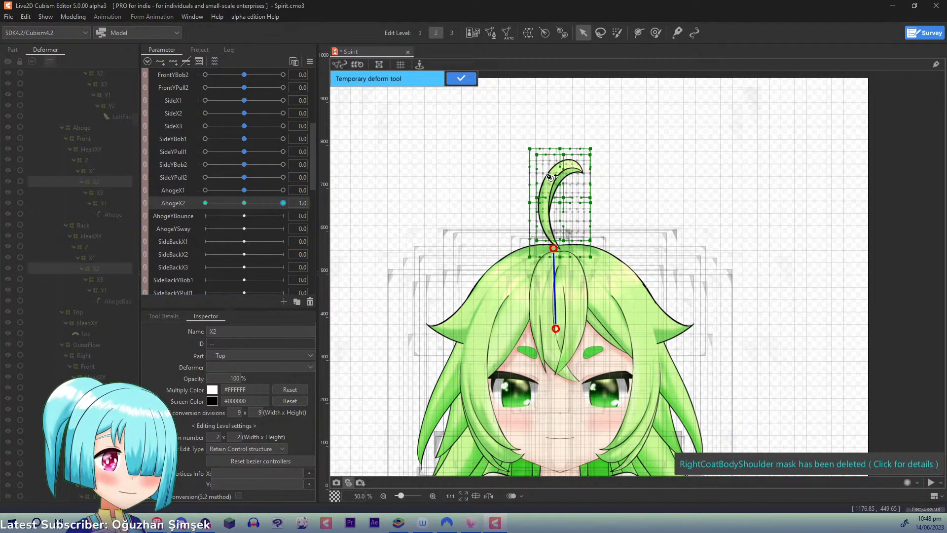
pyautogui.click(547, 200)
pyautogui.click(564, 104)
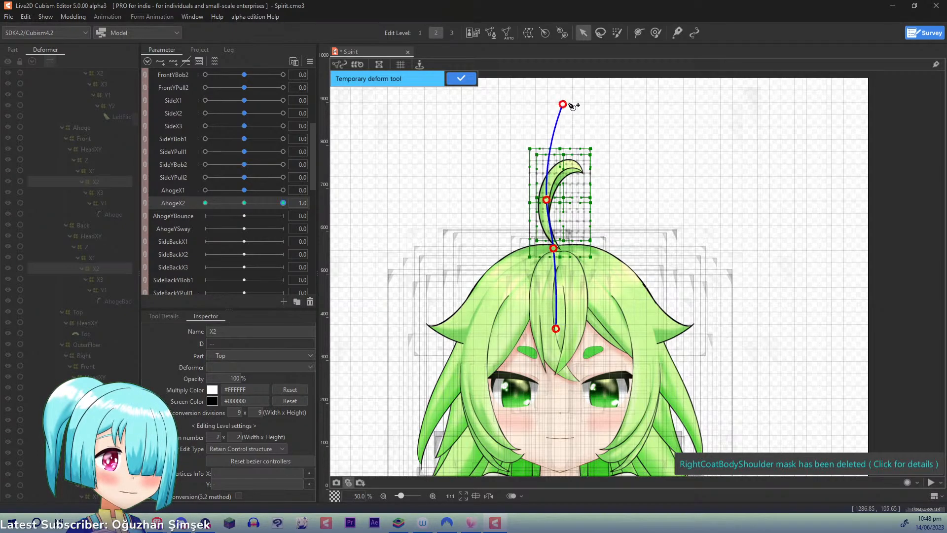
pyautogui.moveTo(563, 104); pyautogui.dragTo(609, 120)
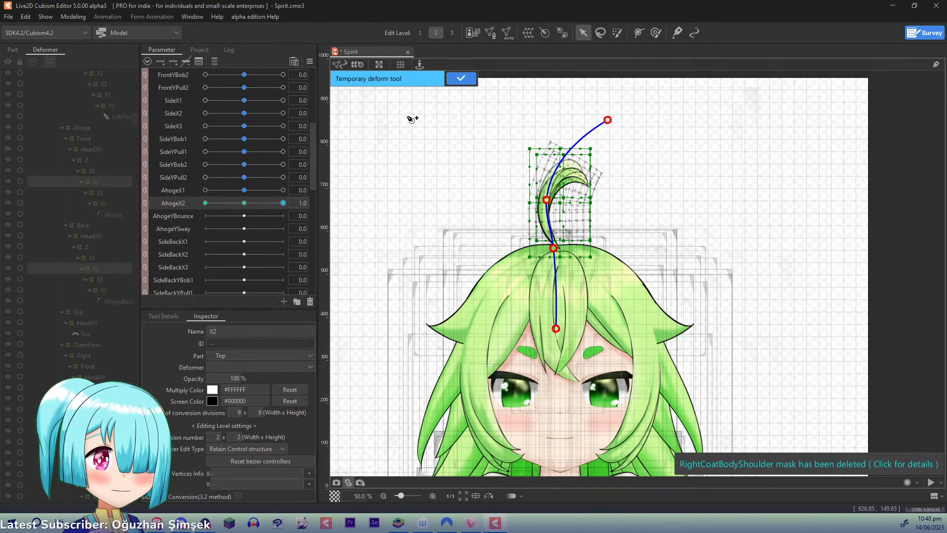
pyautogui.click(461, 79)
# - At AhogeX2 -1.0, bend the ahoge's upper half to the left with a four-point temporary deform path, and reset the parameters to default values
pyautogui.moveTo(279, 203); pyautogui.dragTo(132, 203)
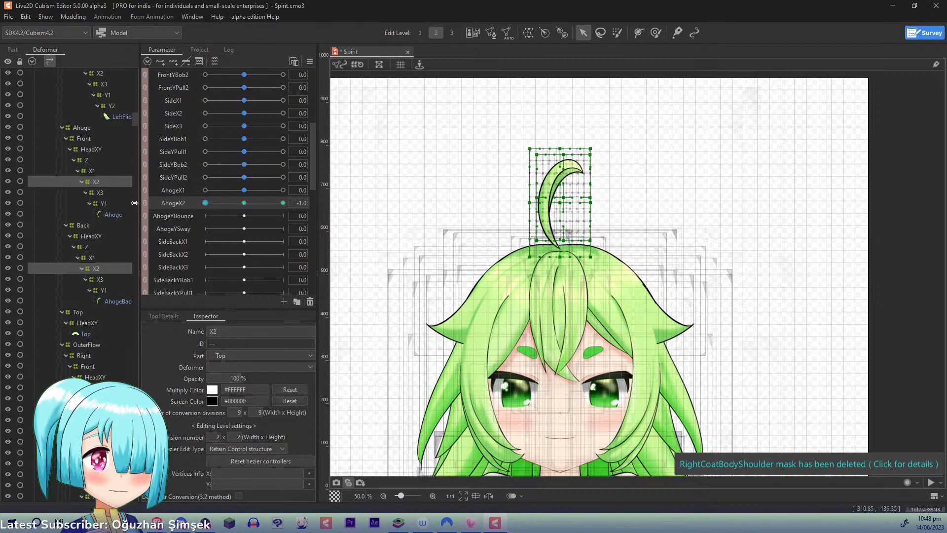
pyautogui.hotkey('ctrl', 't')
pyautogui.click(557, 298)
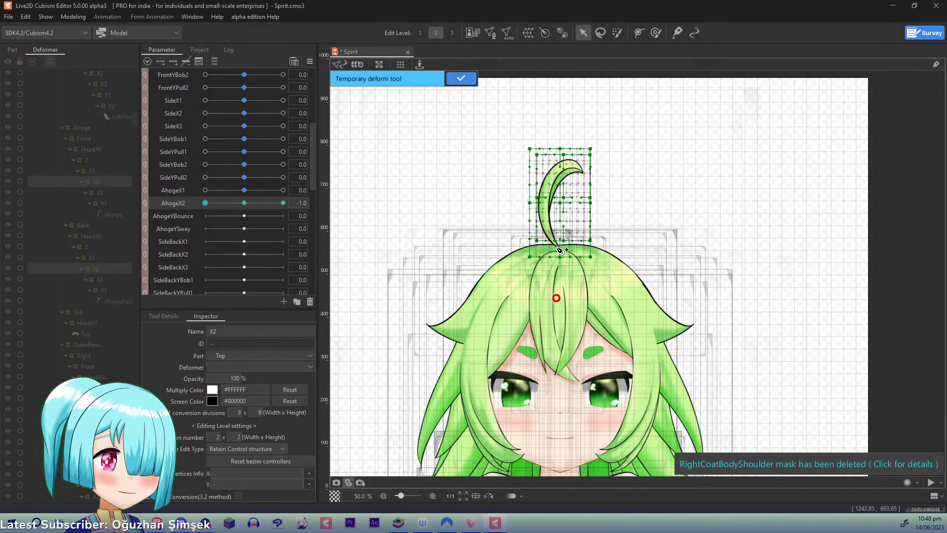
pyautogui.click(552, 244)
pyautogui.click(544, 199)
pyautogui.click(568, 109)
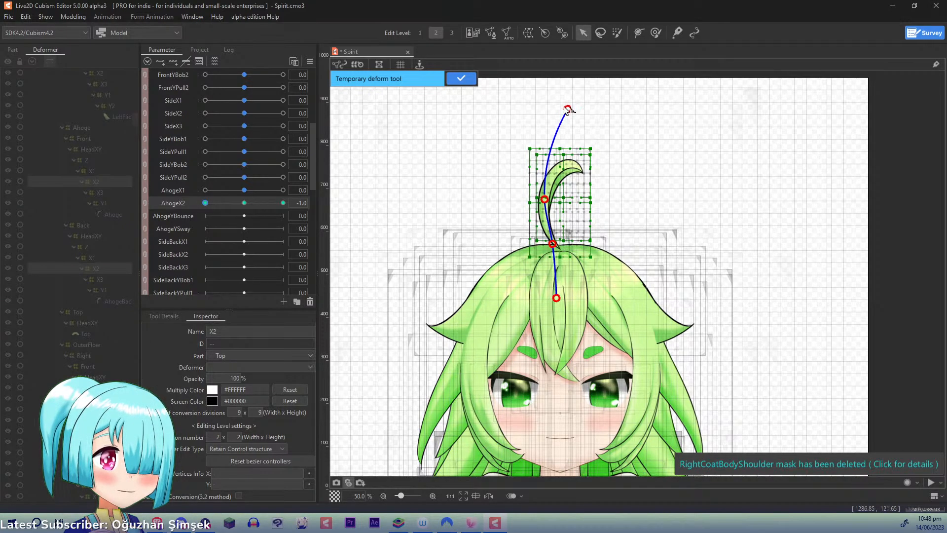
pyautogui.moveTo(568, 109); pyautogui.dragTo(518, 117)
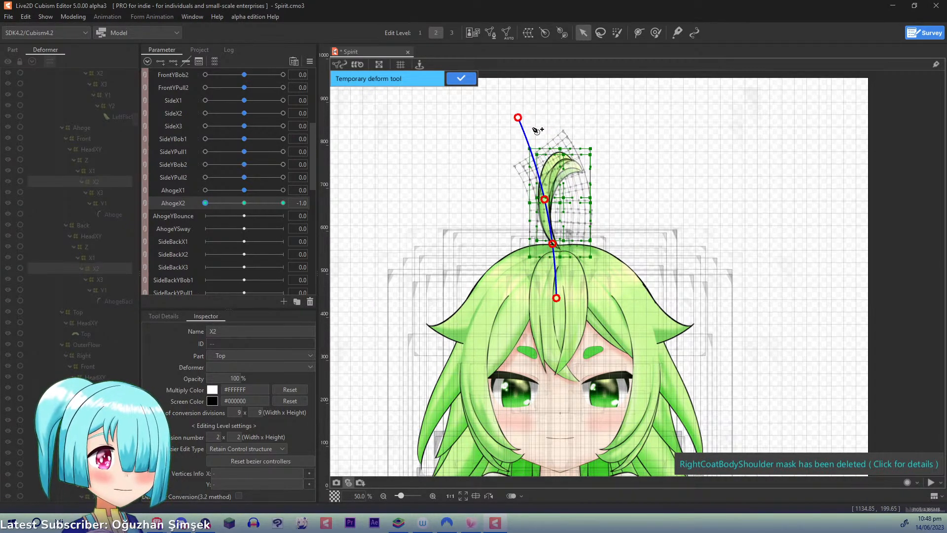
pyautogui.click(468, 81)
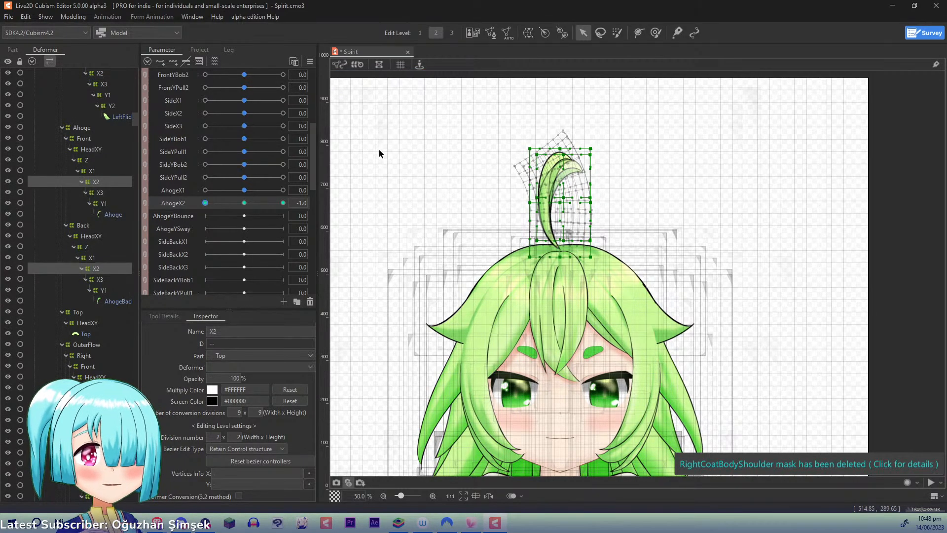
pyautogui.click(311, 62)
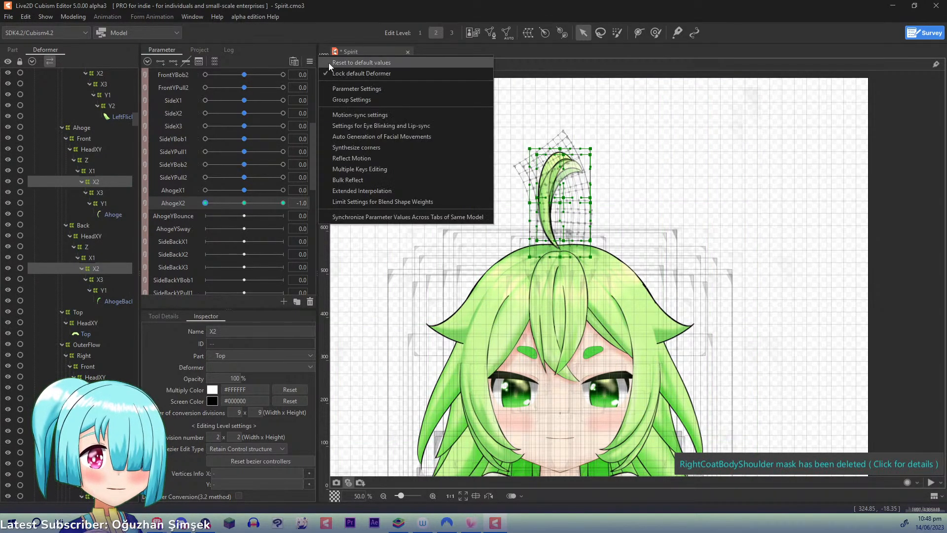
pyautogui.click(329, 63)
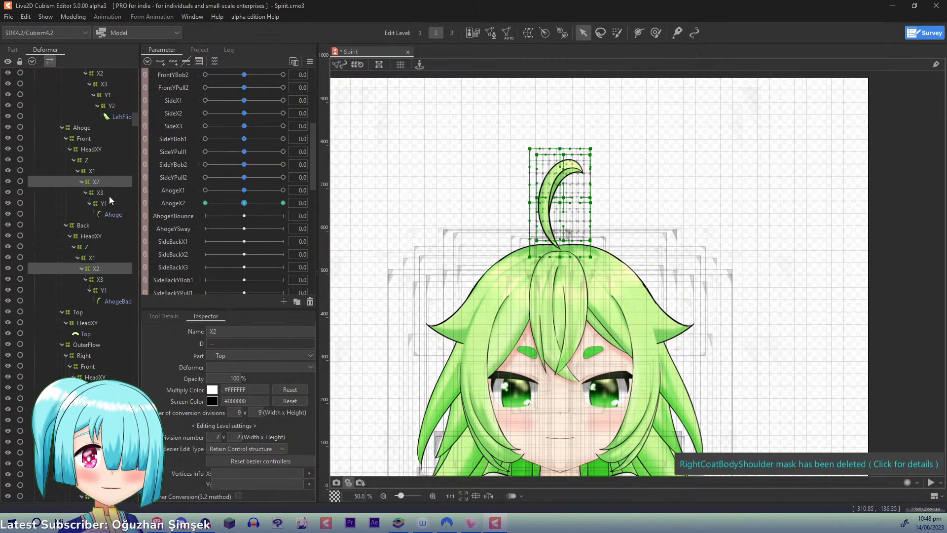
# - Select the Ahoge's front and back Y1 warps and give them three keys on AhogeYBounce
pyautogui.click(170, 216)
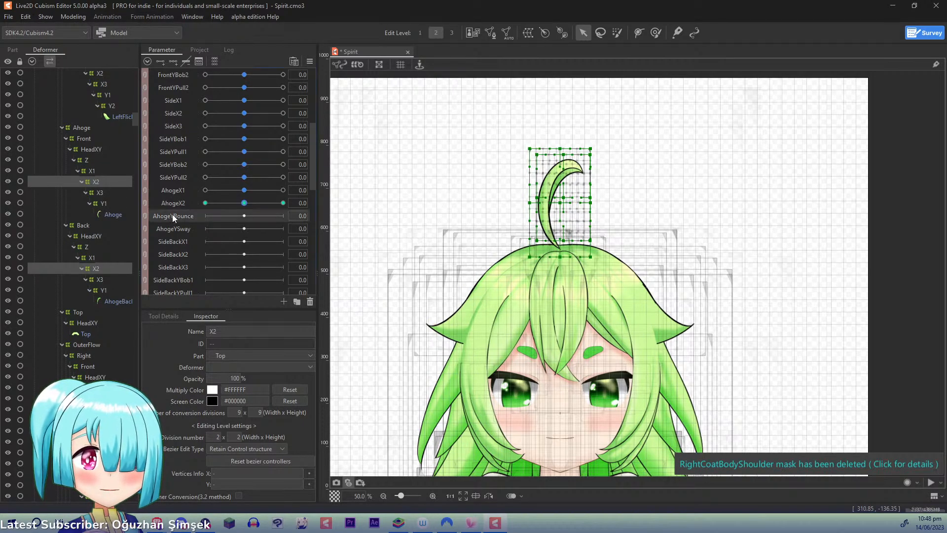
pyautogui.click(106, 205)
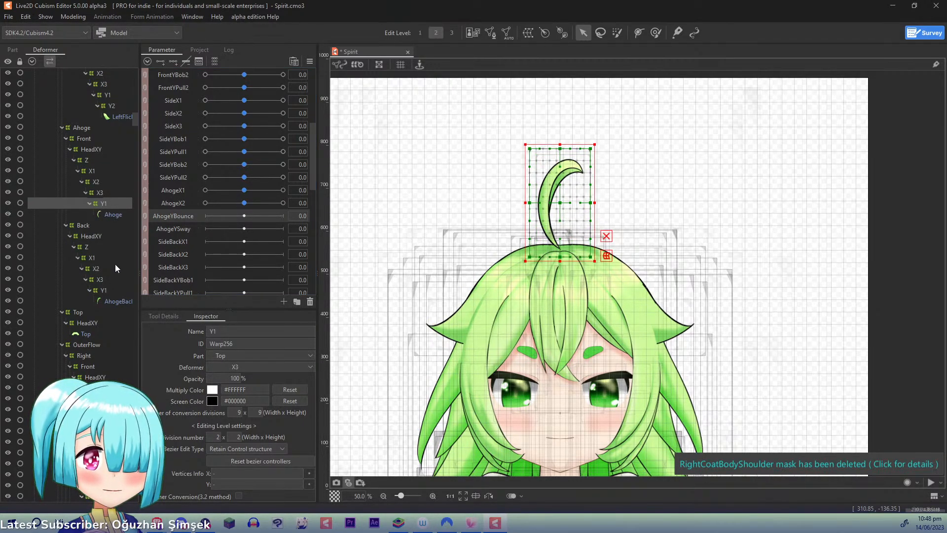
pyautogui.keyDown('ctrl'); pyautogui.click(107, 290); pyautogui.keyUp('ctrl')
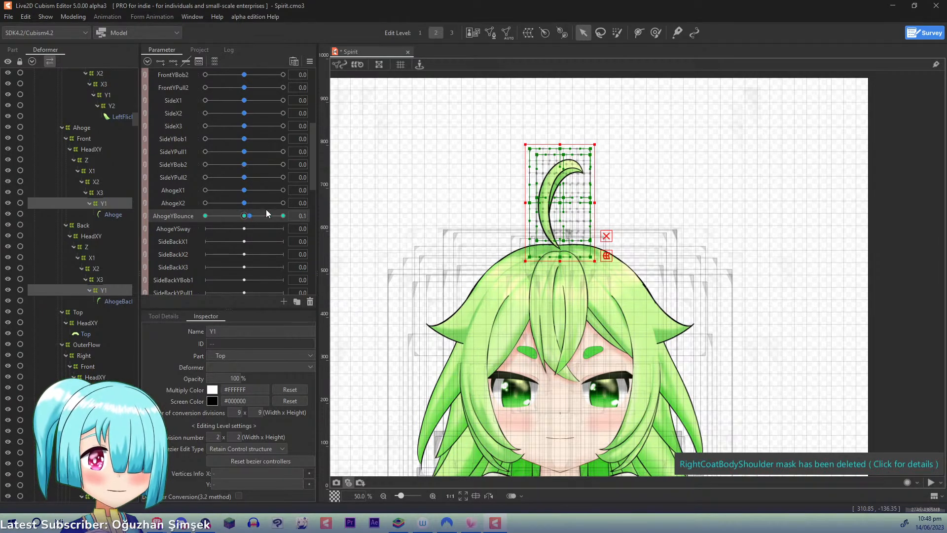
# - At AhogeYBounce 1.0, raise and straighten the ahoge's tip with a three-point temporary deform path, adjusting the lower point near the root
pyautogui.moveTo(266, 213); pyautogui.dragTo(316, 202)
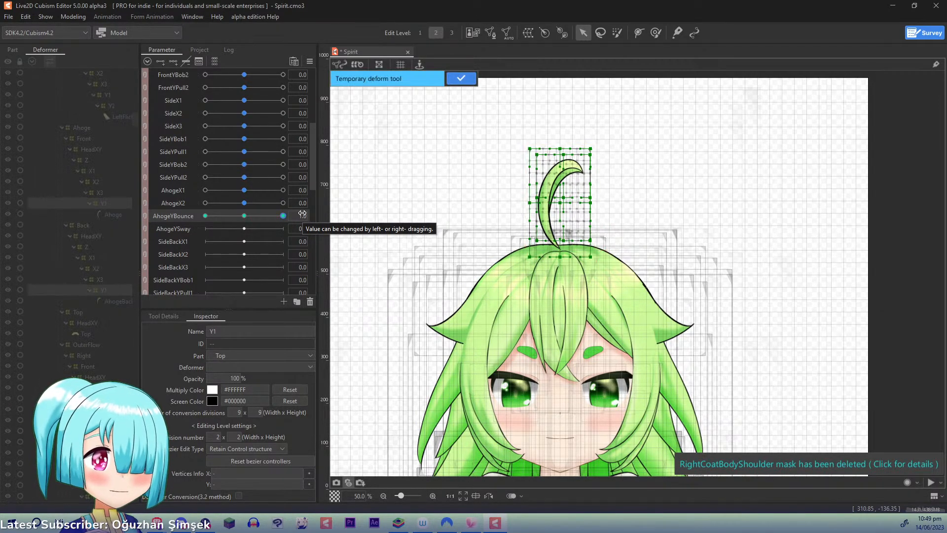
pyautogui.click(552, 293)
pyautogui.click(544, 201)
pyautogui.click(611, 118)
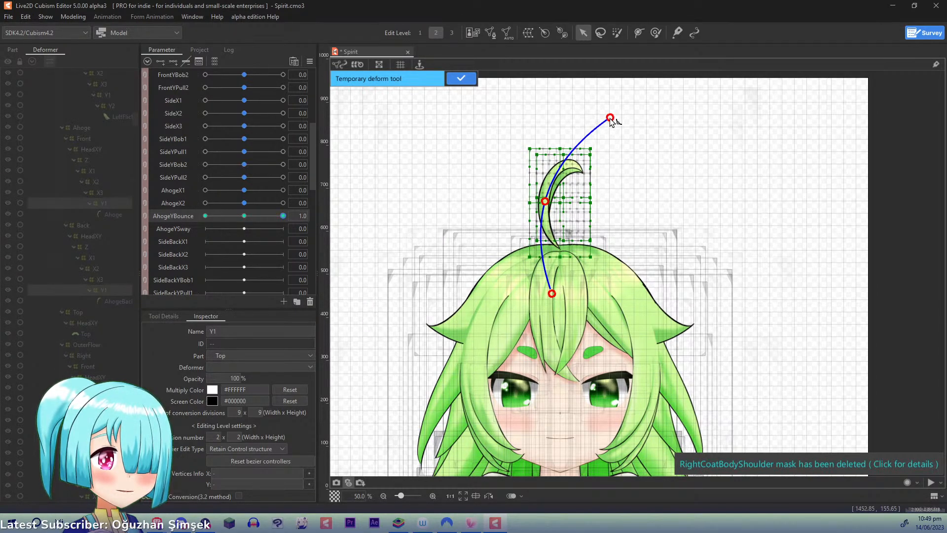
pyautogui.moveTo(610, 119); pyautogui.dragTo(595, 94)
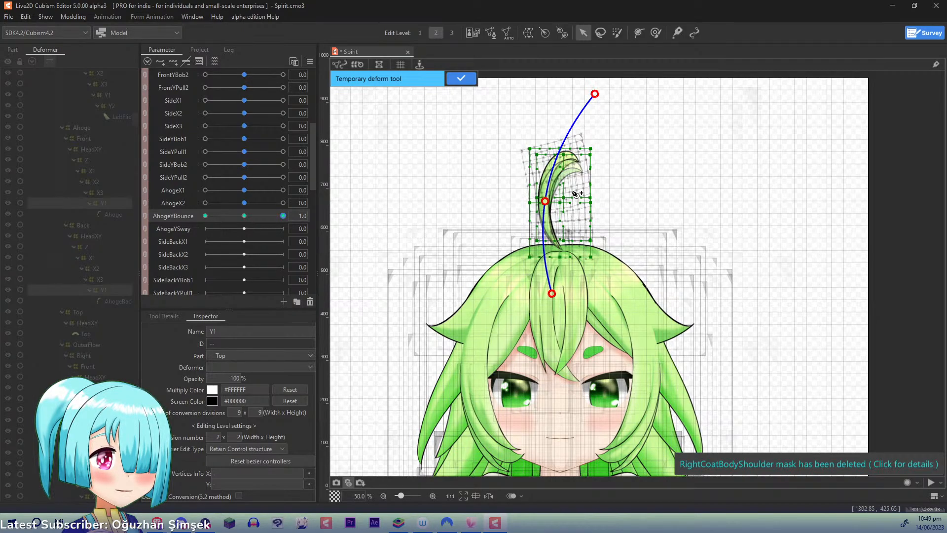
pyautogui.scroll(1, 578, 274)
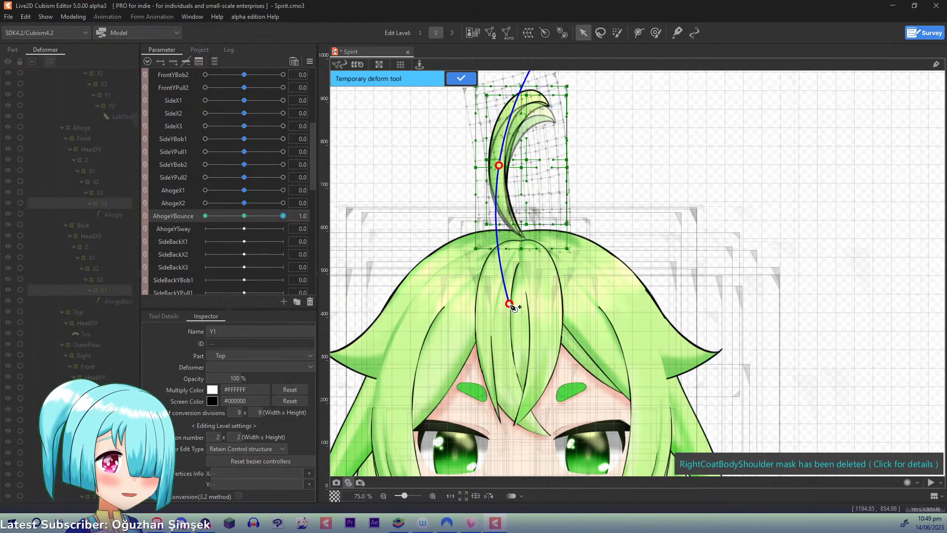
pyautogui.moveTo(510, 304); pyautogui.dragTo(500, 298)
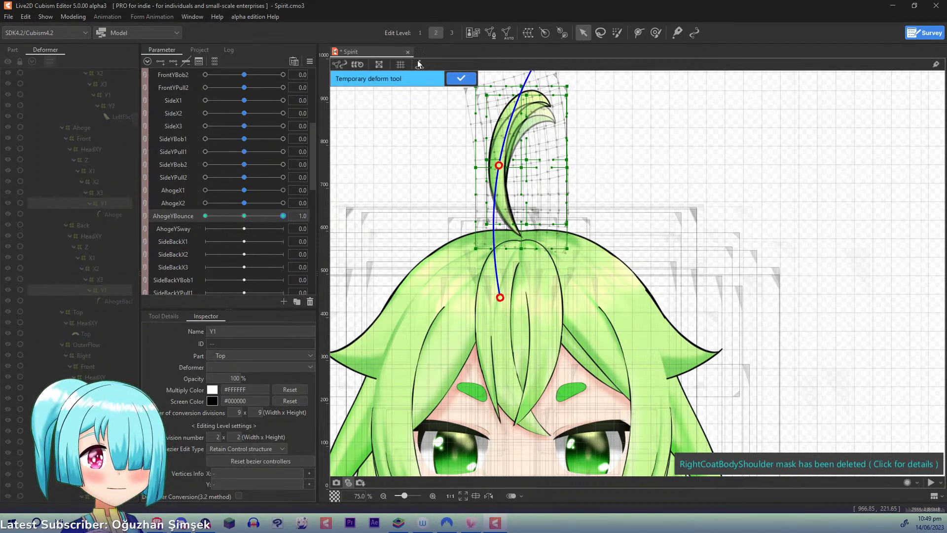
pyautogui.click(465, 76)
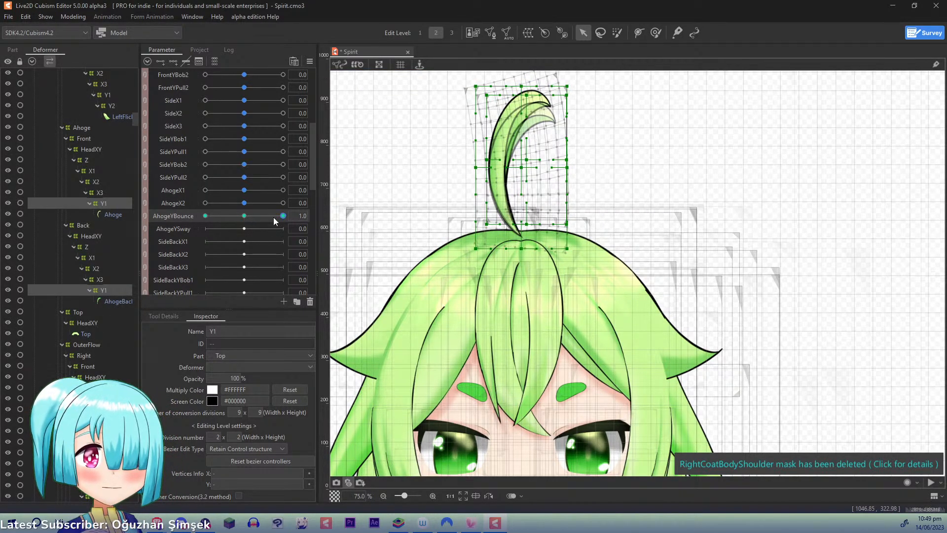
# - At AhogeYBounce -1.0, pull the ahoge's tip downward with a three-point temporary deform path, and return AhogeYBounce to 0
pyautogui.moveTo(274, 218); pyautogui.dragTo(67, 212)
pyautogui.press('t')
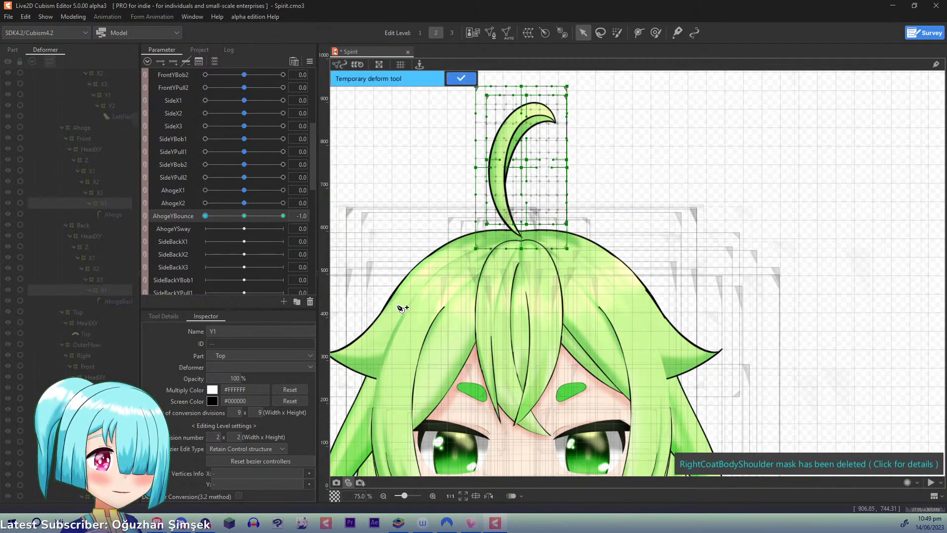
pyautogui.click(533, 347)
pyautogui.click(497, 175)
pyautogui.click(583, 74)
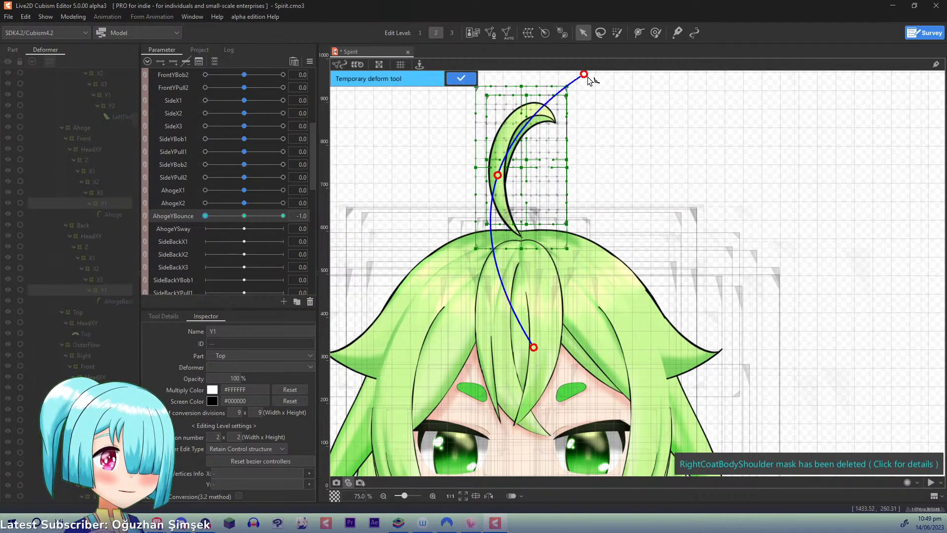
pyautogui.moveTo(584, 74); pyautogui.dragTo(585, 103)
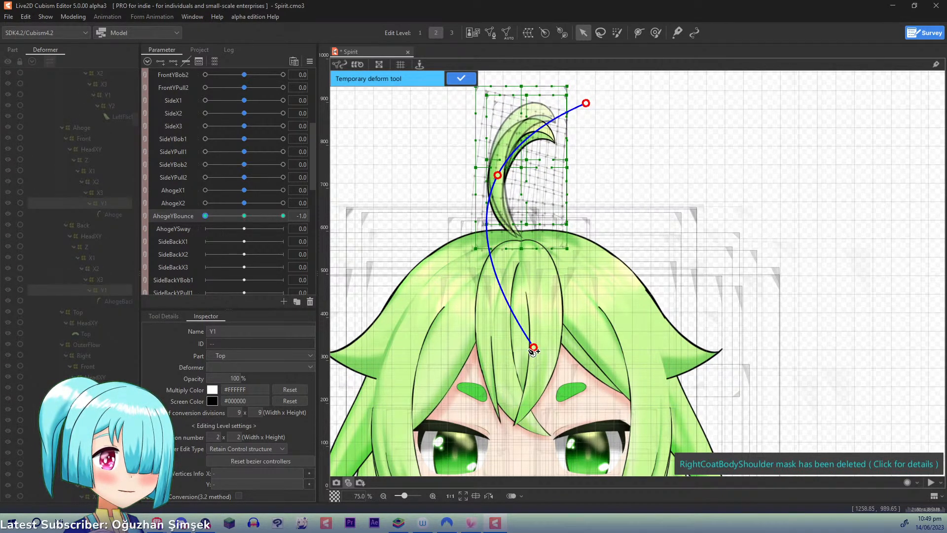
pyautogui.moveTo(532, 351); pyautogui.dragTo(540, 345)
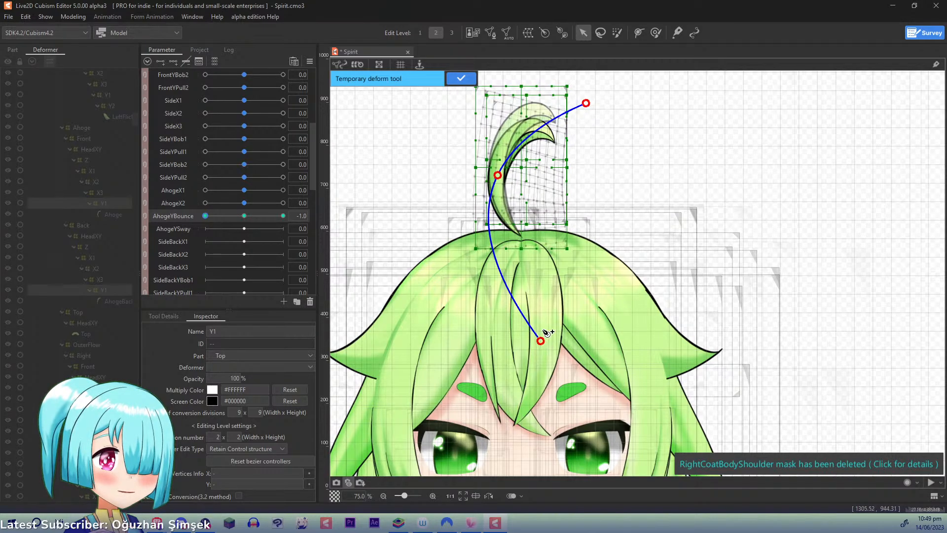
pyautogui.click(461, 78)
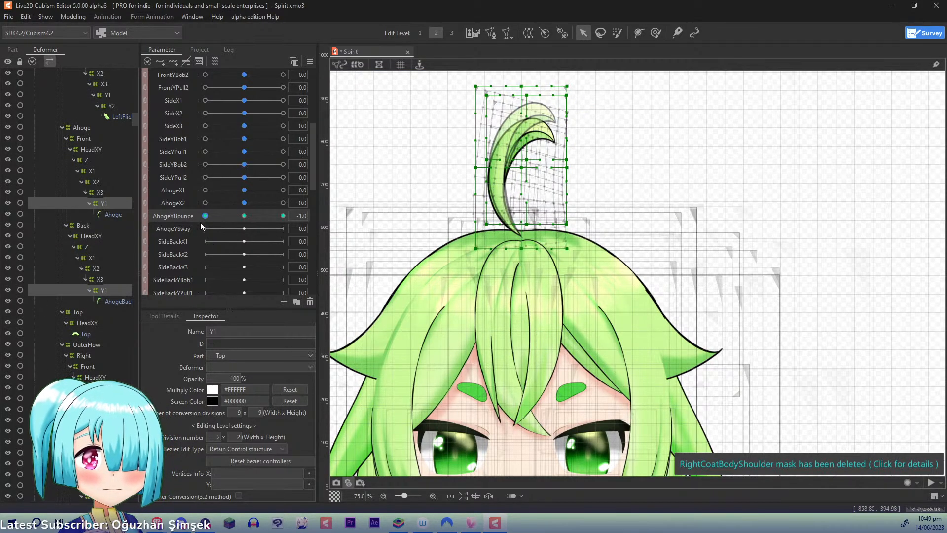
pyautogui.click(245, 215)
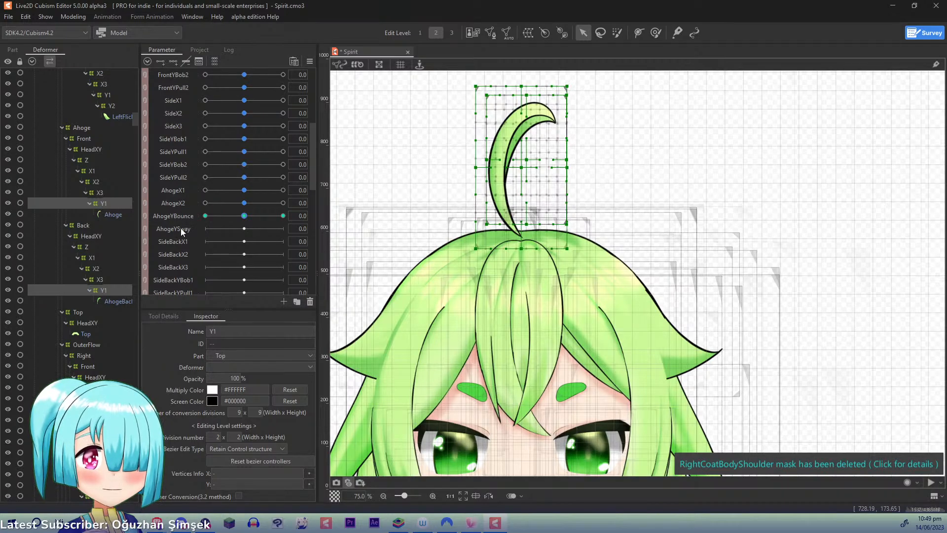
# - Give the Ahoge's Y1 warps three keys on AhogeYSway, and at 1.0 tilt the ahoge right from its root with a temporary deform path
pyautogui.click(188, 228)
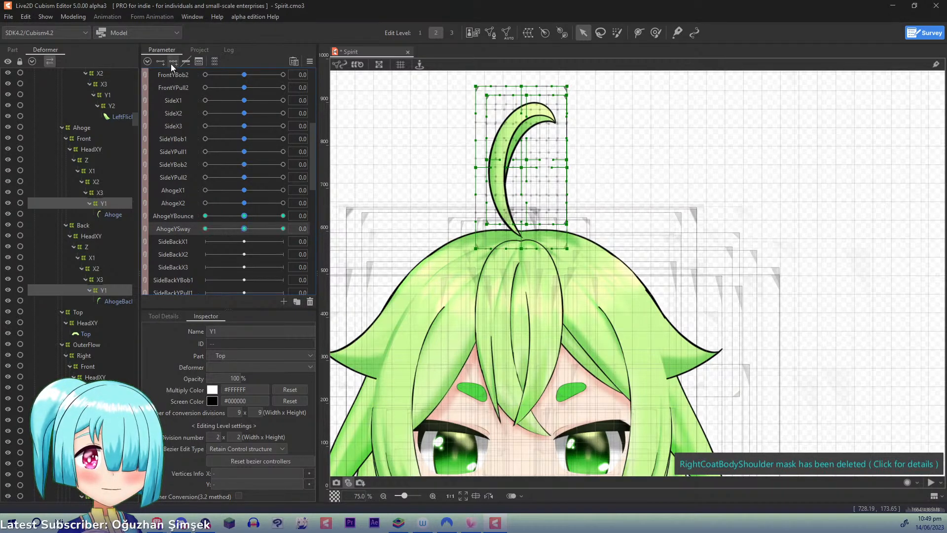
pyautogui.moveTo(243, 230); pyautogui.dragTo(332, 227)
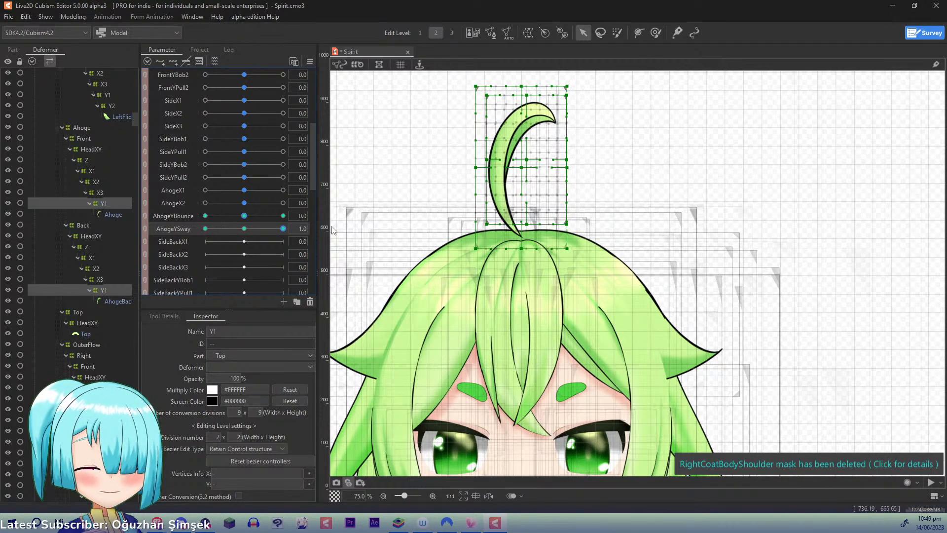
pyautogui.press('p')
pyautogui.click(518, 294)
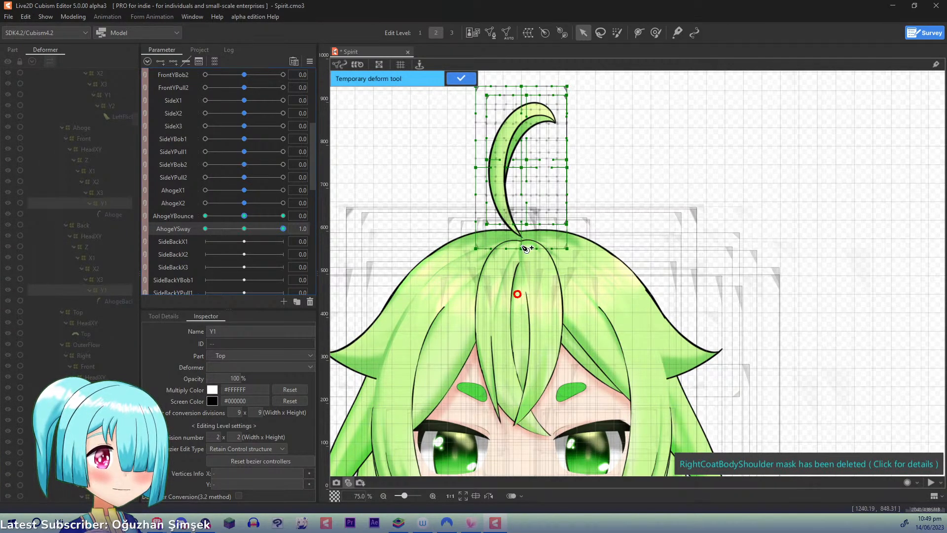
pyautogui.moveTo(526, 249); pyautogui.dragTo(519, 340)
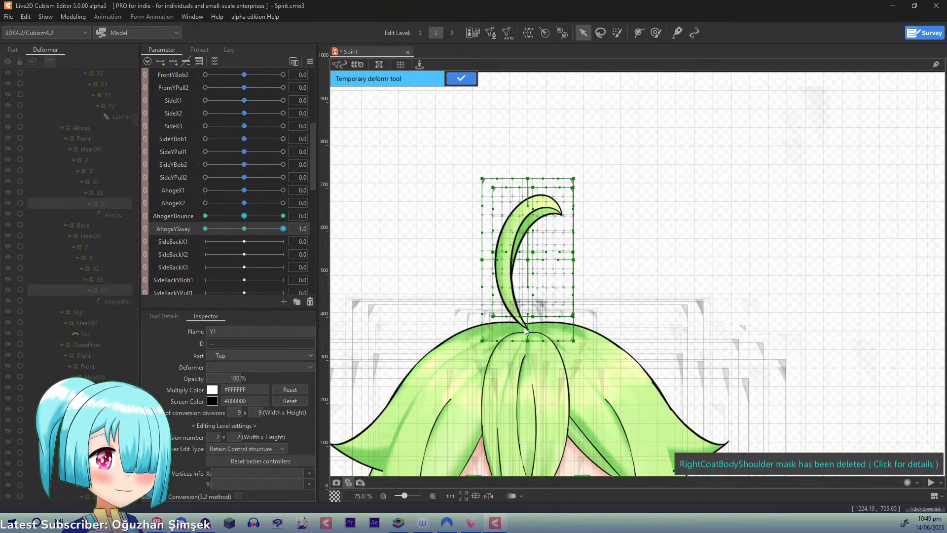
pyautogui.click(524, 393)
pyautogui.click(522, 328)
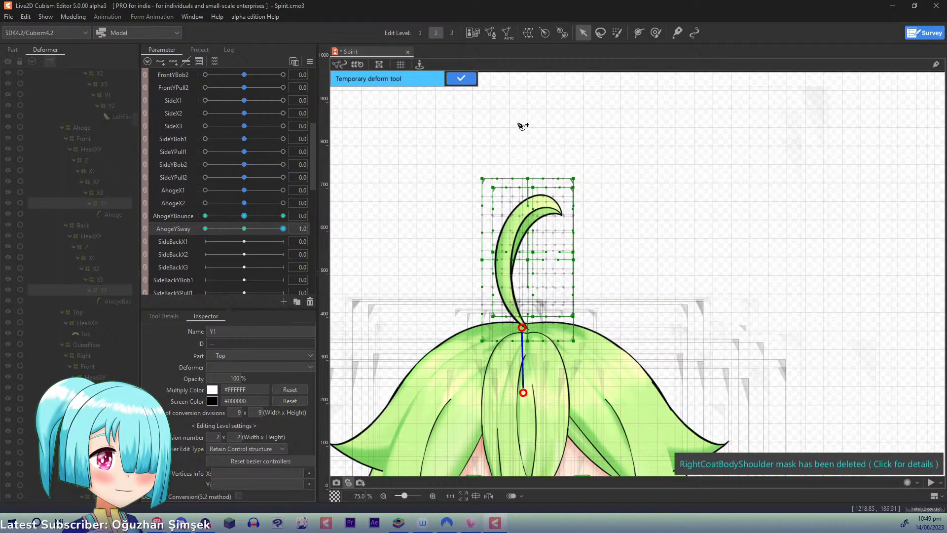
pyautogui.click(521, 123)
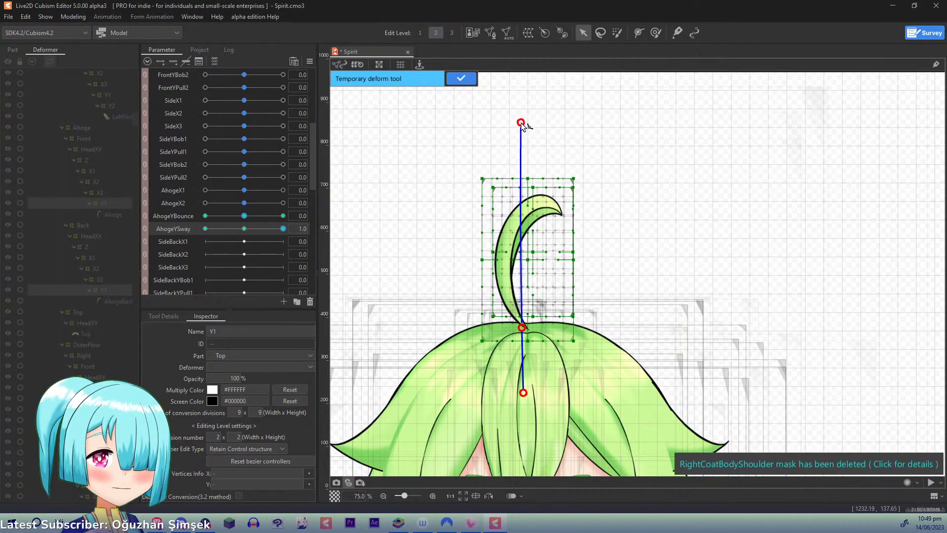
pyautogui.moveTo(522, 123); pyautogui.dragTo(554, 127)
pyautogui.click(471, 82)
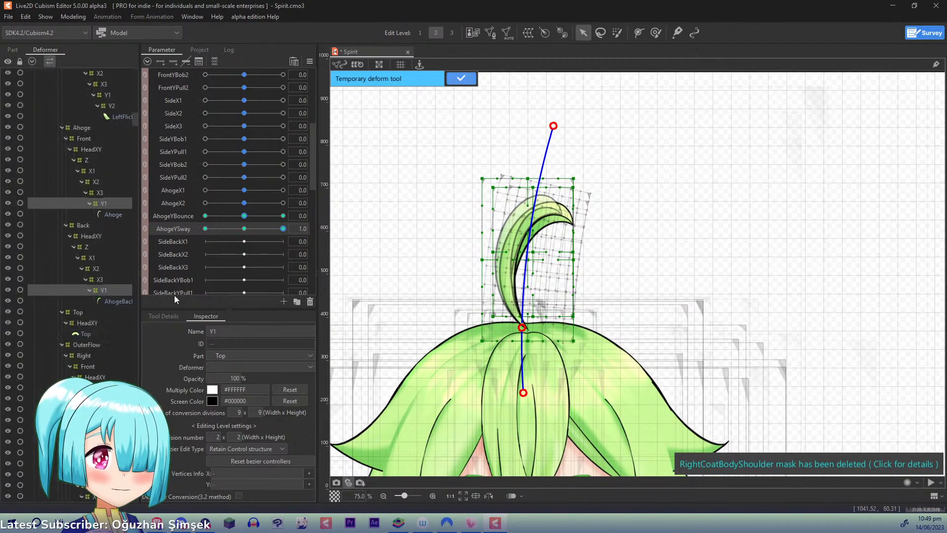
# - At AhogeYSway -1.0, tilt the ahoge to the left from its root with a three-point temporary deform path
pyautogui.moveTo(268, 229); pyautogui.dragTo(57, 200)
pyautogui.press('t')
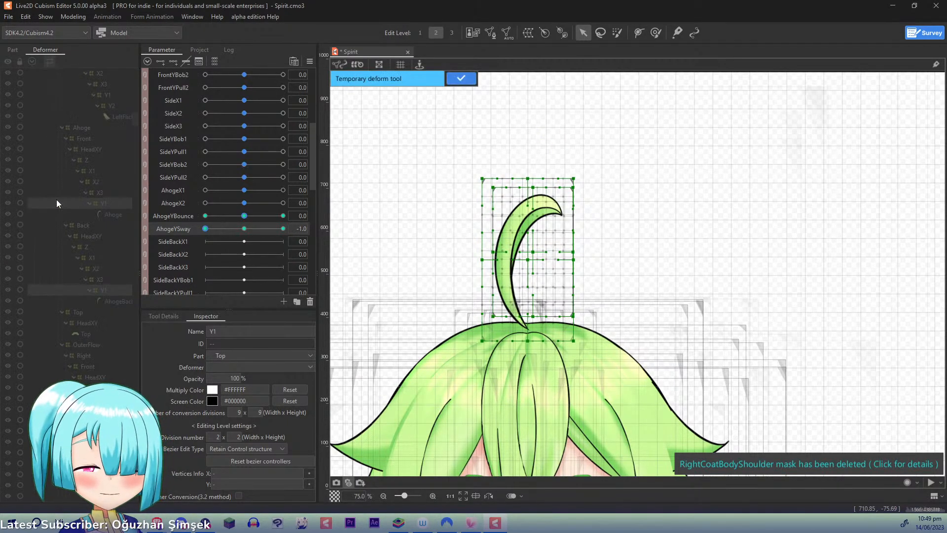
pyautogui.click(524, 418)
pyautogui.click(522, 328)
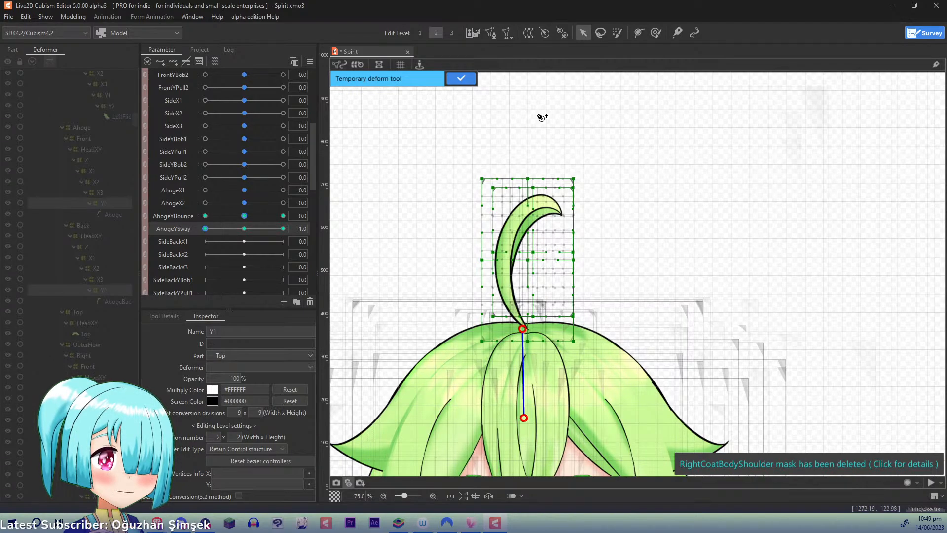
pyautogui.click(527, 121)
pyautogui.moveTo(527, 122); pyautogui.dragTo(494, 128)
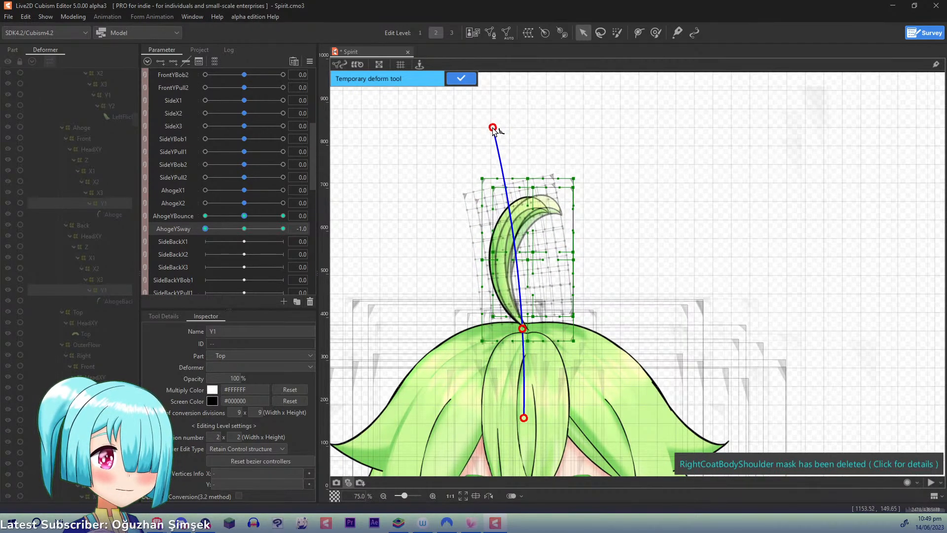
pyautogui.click(461, 79)
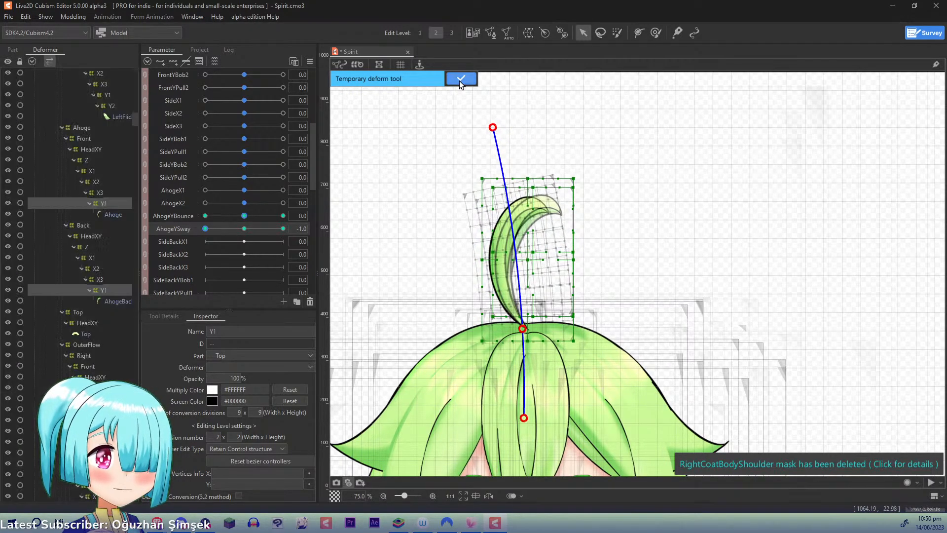
# - Synthesize the corner forms of AhogeYBounce and AhogeYSway for the Ahoge's Y1 warps
pyautogui.click(245, 220)
pyautogui.click(310, 61)
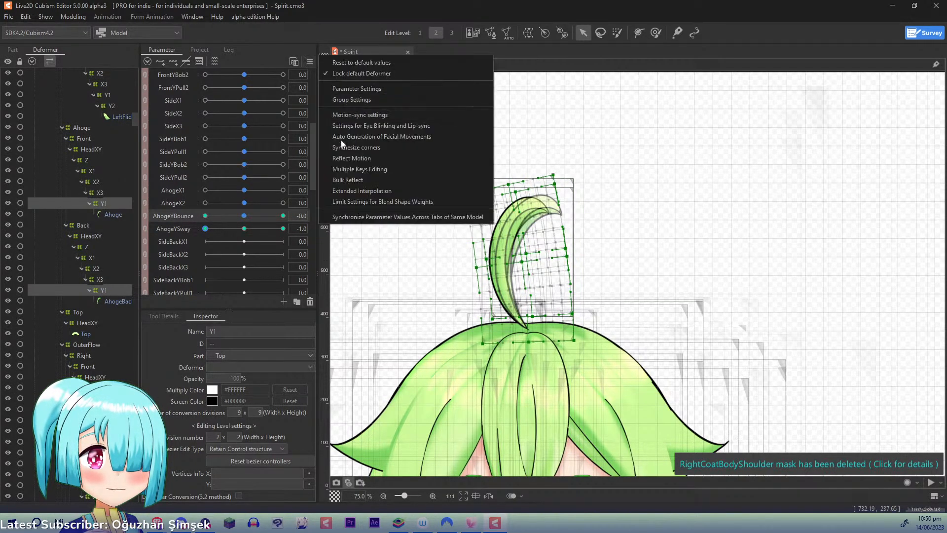
pyautogui.click(345, 147)
pyautogui.click(454, 353)
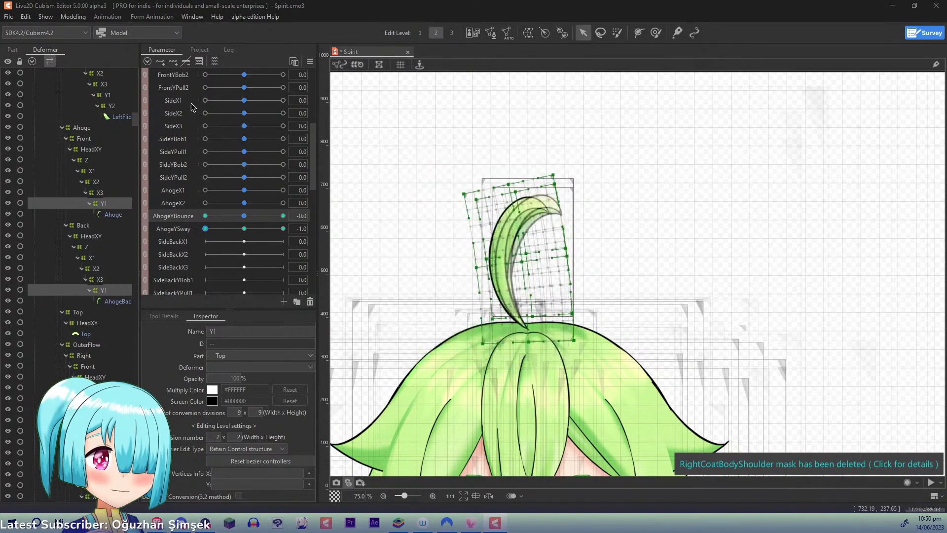
# - Open the physics settings and select the existing SideX group
pyautogui.click(73, 17)
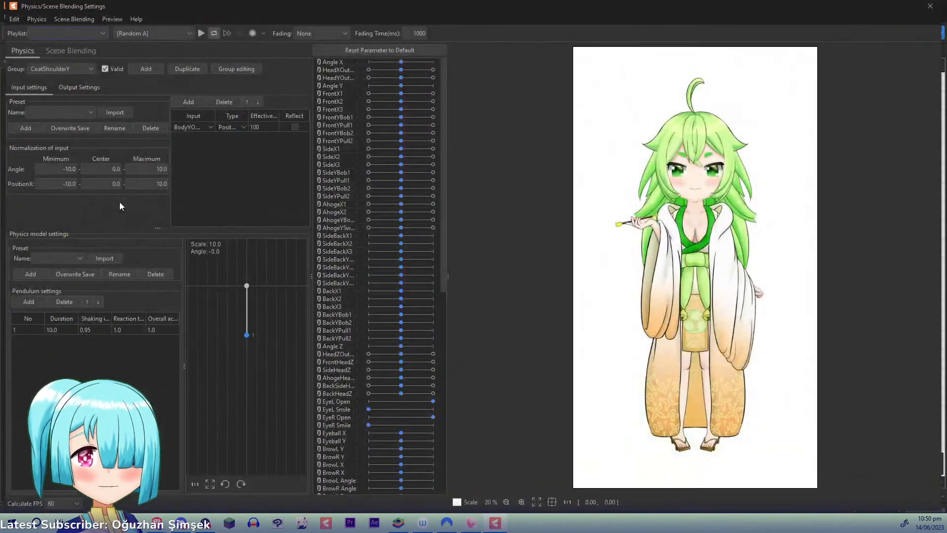
pyautogui.click(92, 72)
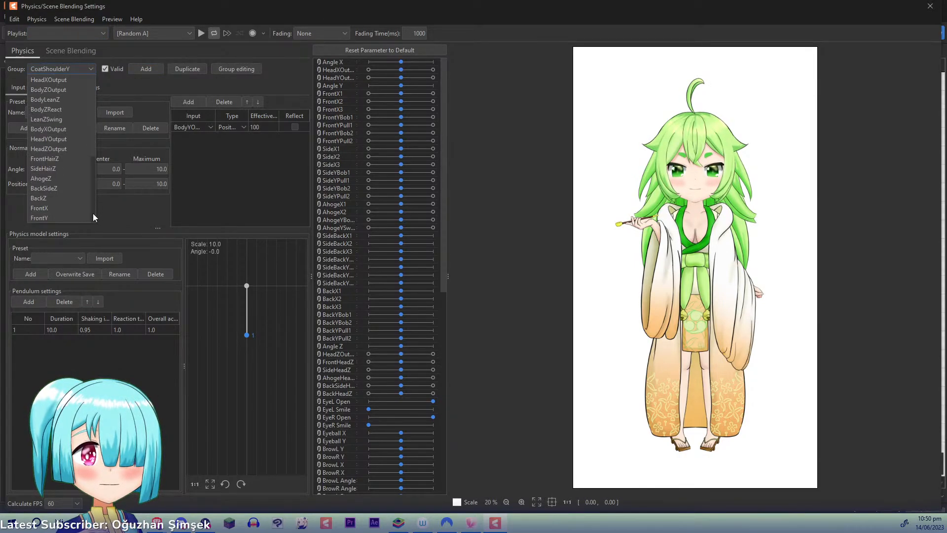
pyautogui.scroll(-4, 92, 199)
pyautogui.scroll(4, 95, 132)
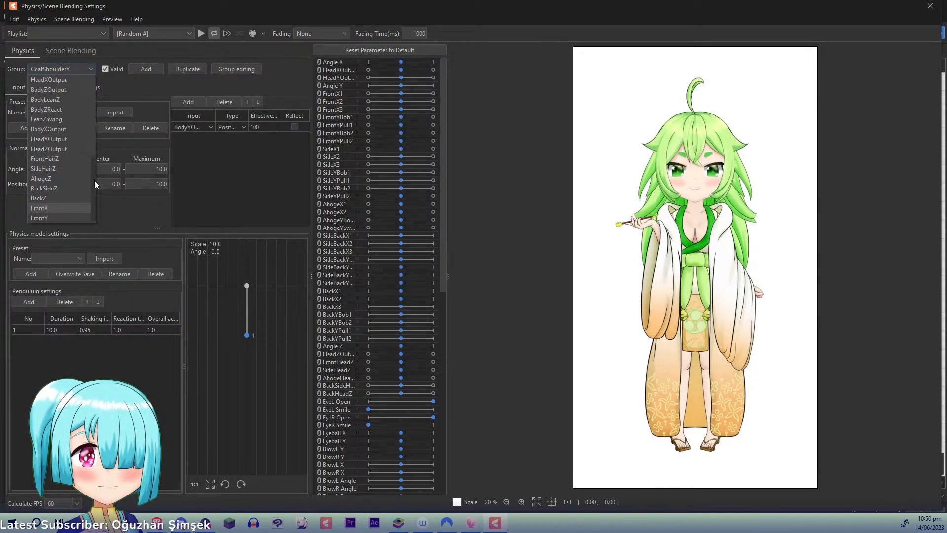
pyautogui.scroll(-4, 94, 200)
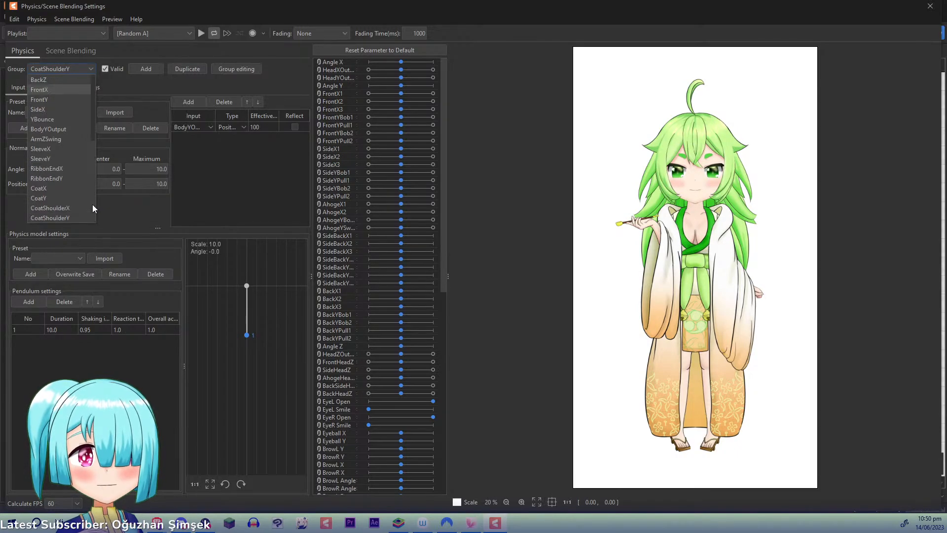
pyautogui.moveTo(93, 203)
pyautogui.mouseDown()
pyautogui.moveTo(96, 102)
pyautogui.moveTo(93, 209)
pyautogui.mouseUp()
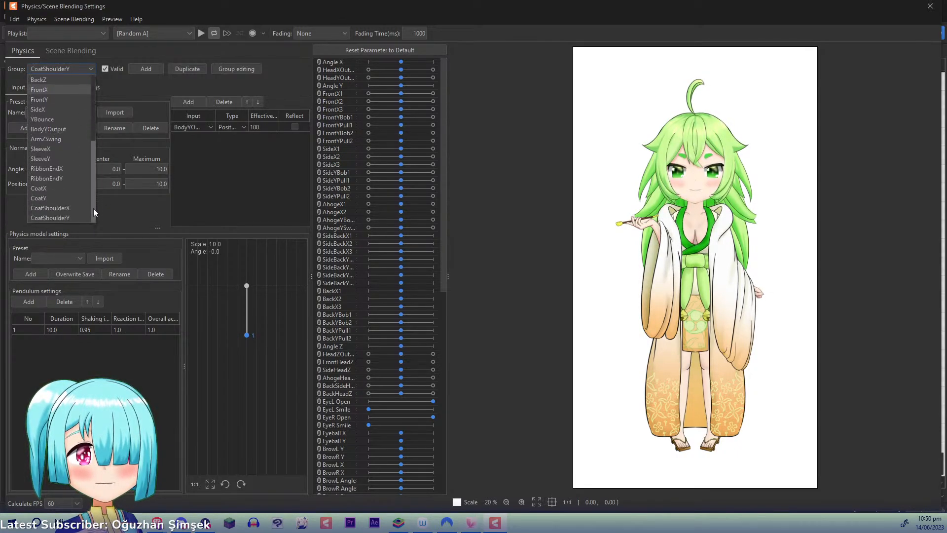
pyautogui.click(58, 109)
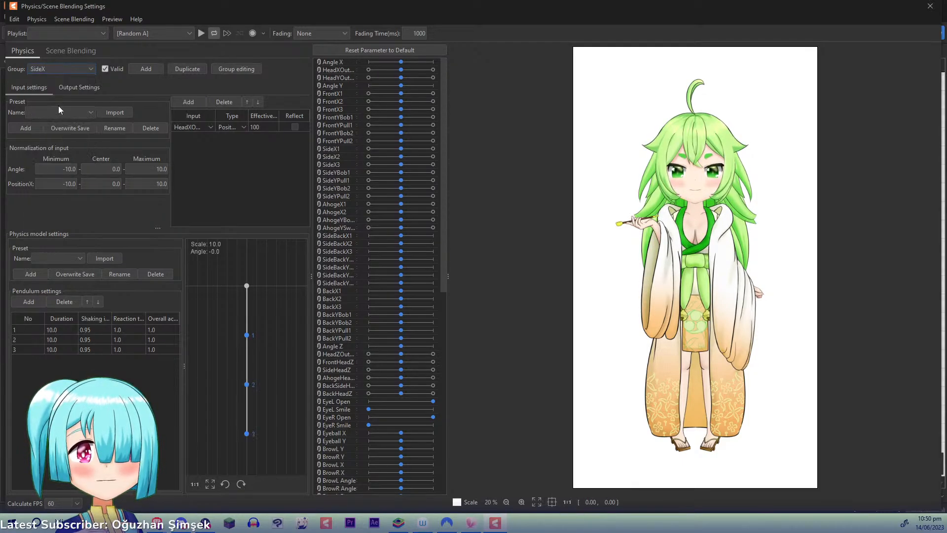
# - Add a physics group named SideY with Angle Y as input at 100 effectiveness, and give it two pendulums
pyautogui.click(146, 69)
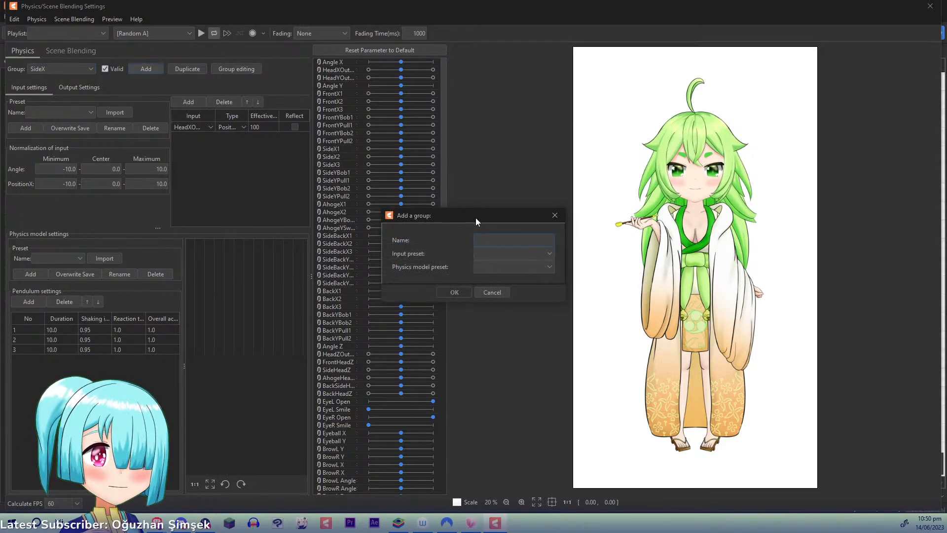
pyautogui.write('SideY')
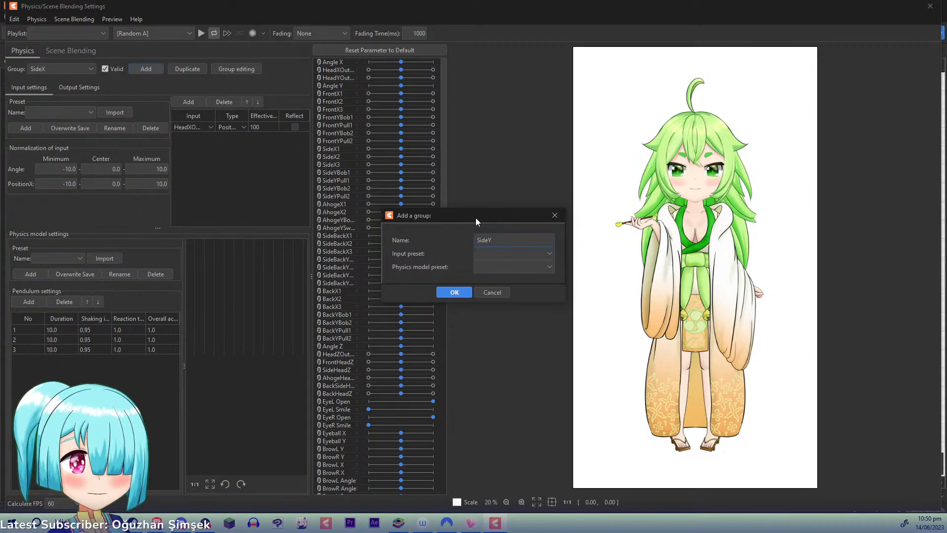
pyautogui.press('Return')
pyautogui.click(188, 102)
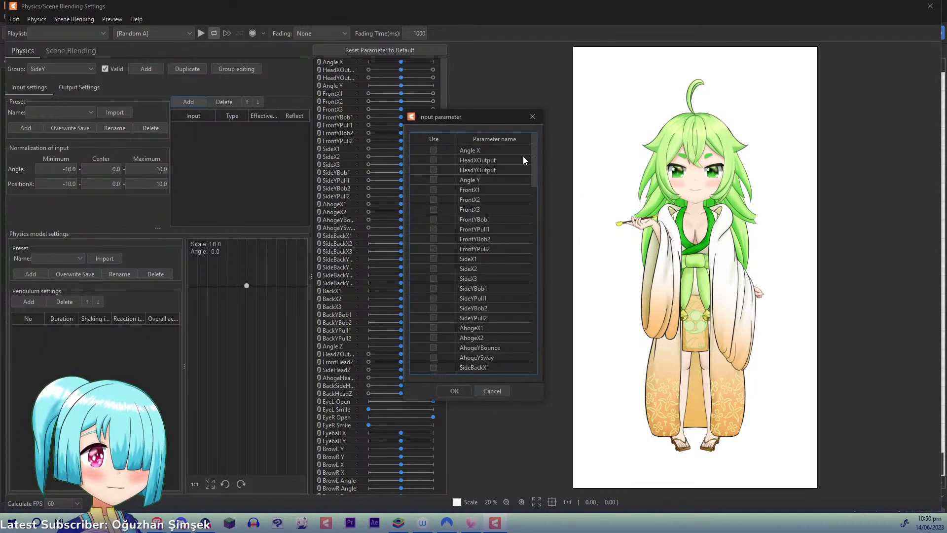
pyautogui.click(434, 179)
pyautogui.click(454, 391)
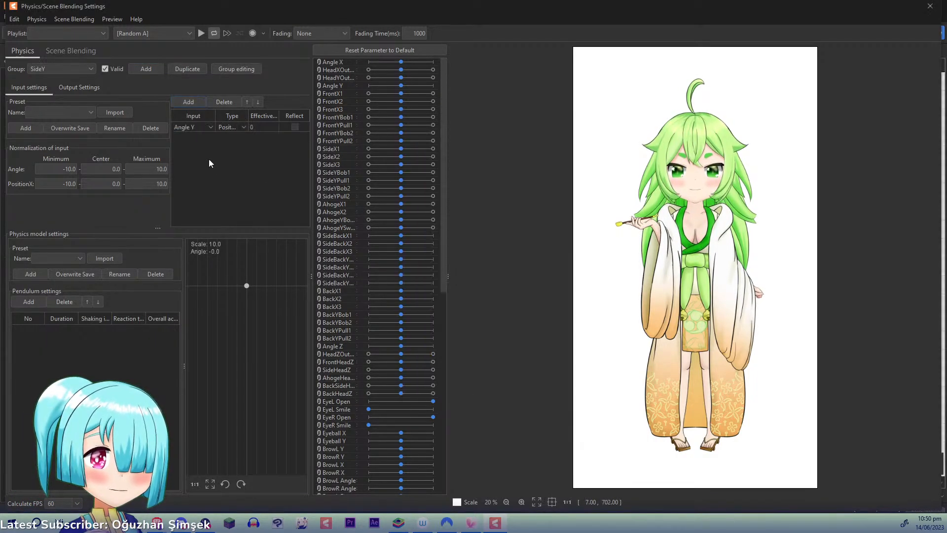
pyautogui.moveTo(254, 127); pyautogui.dragTo(265, 127)
pyautogui.doubleClick(37, 300)
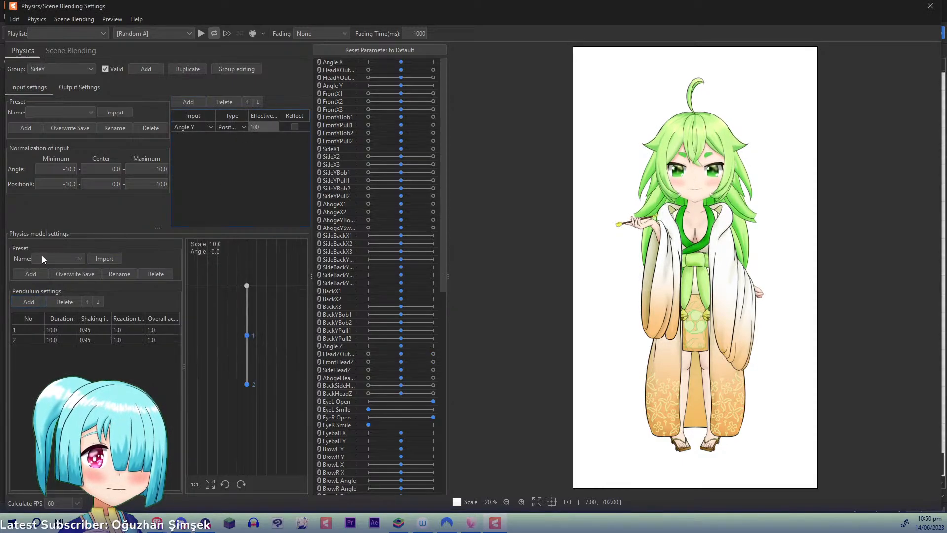
# - Output SideY to SideYBob1, SideYPull1, SideYBob2 and SideYPull2, with SideYPull1 on pendulum 1, and swing the preview model to update the output maximums
pyautogui.click(55, 89)
pyautogui.click(30, 101)
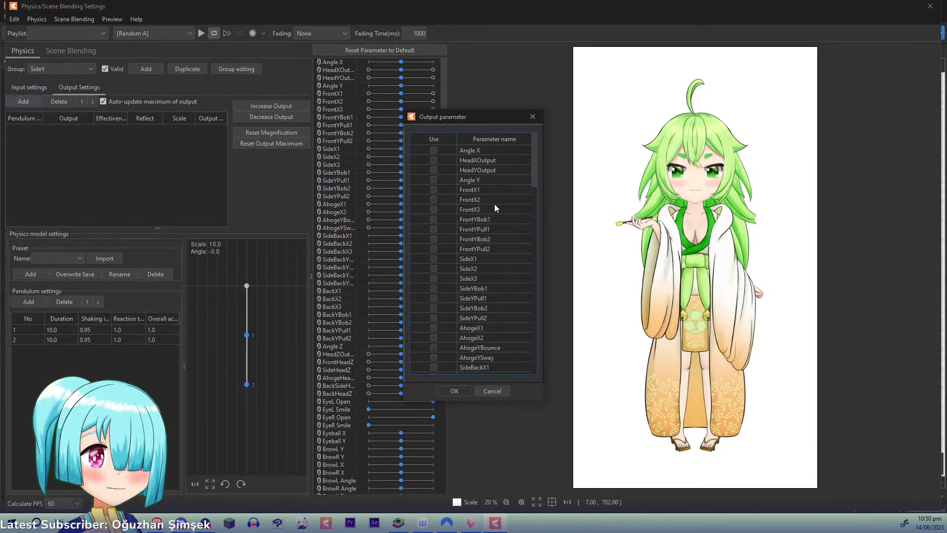
pyautogui.click(434, 288)
pyautogui.click(433, 298)
pyautogui.click(433, 308)
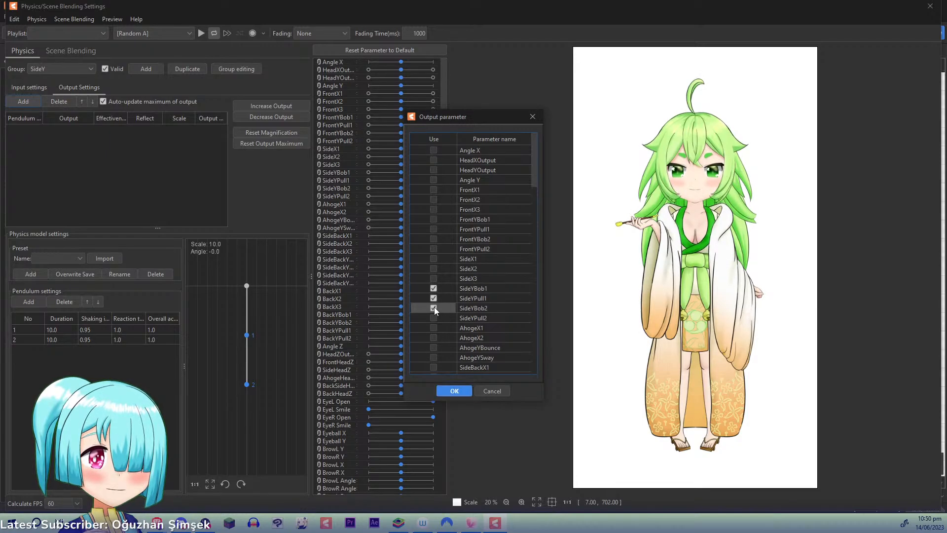
pyautogui.click(434, 318)
pyautogui.click(455, 391)
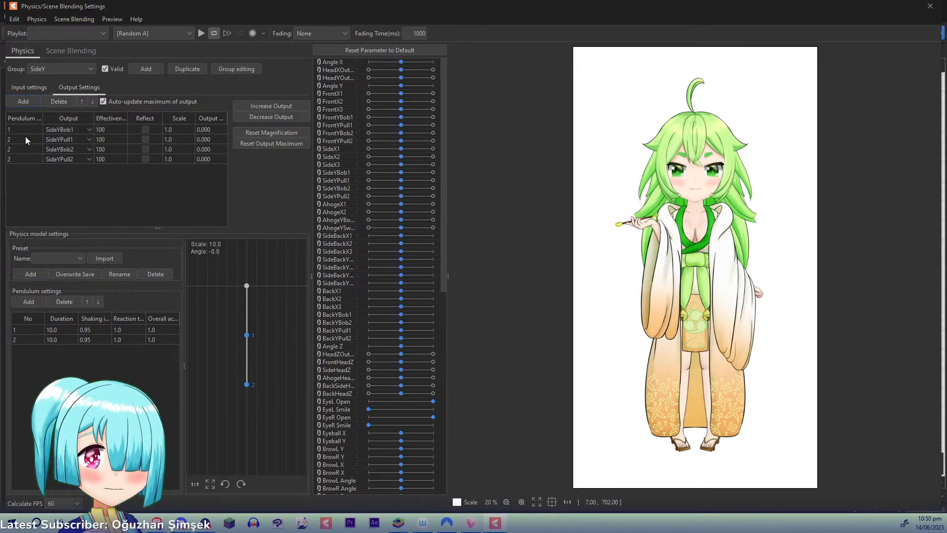
pyautogui.moveTo(754, 193); pyautogui.dragTo(636, 197)
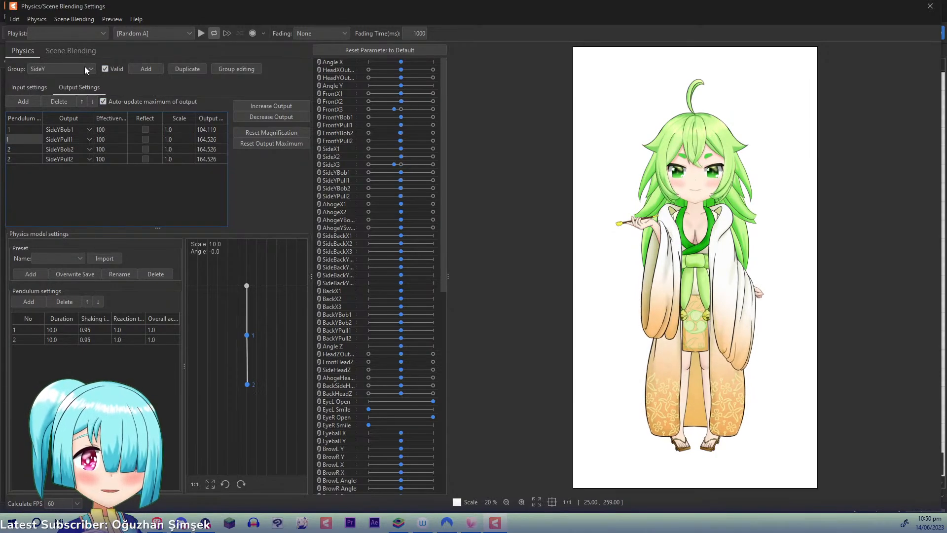
# - Add a physics group named AhogeX and open its input settings
pyautogui.click(152, 72)
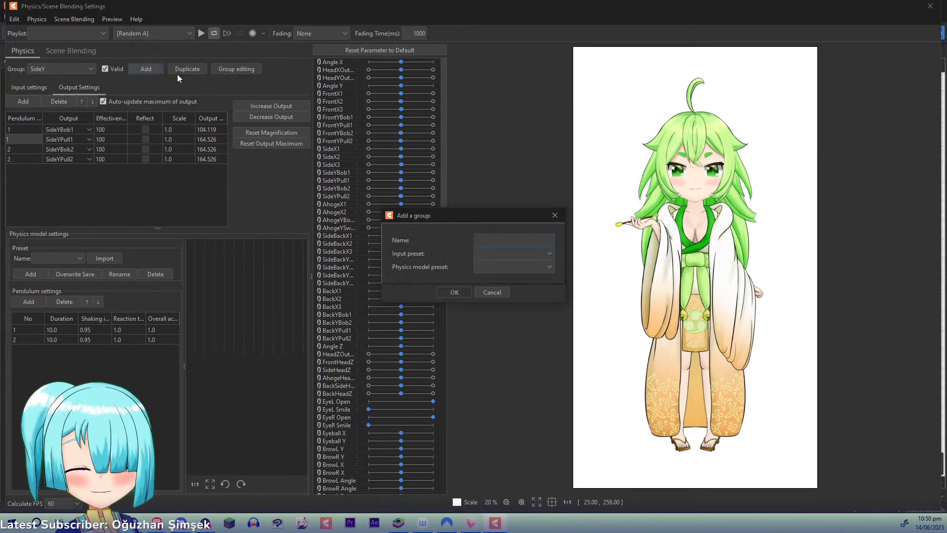
pyautogui.write('AhogeX')
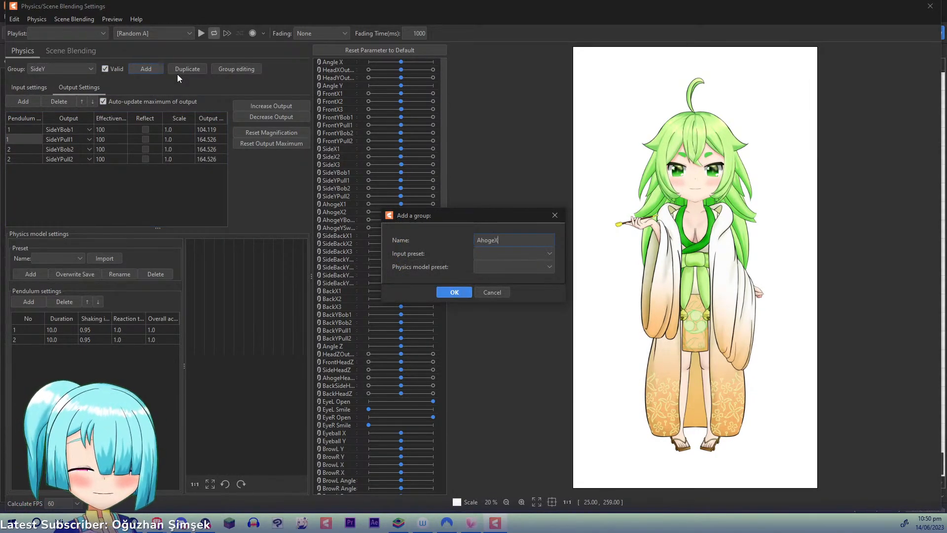
pyautogui.click(443, 291)
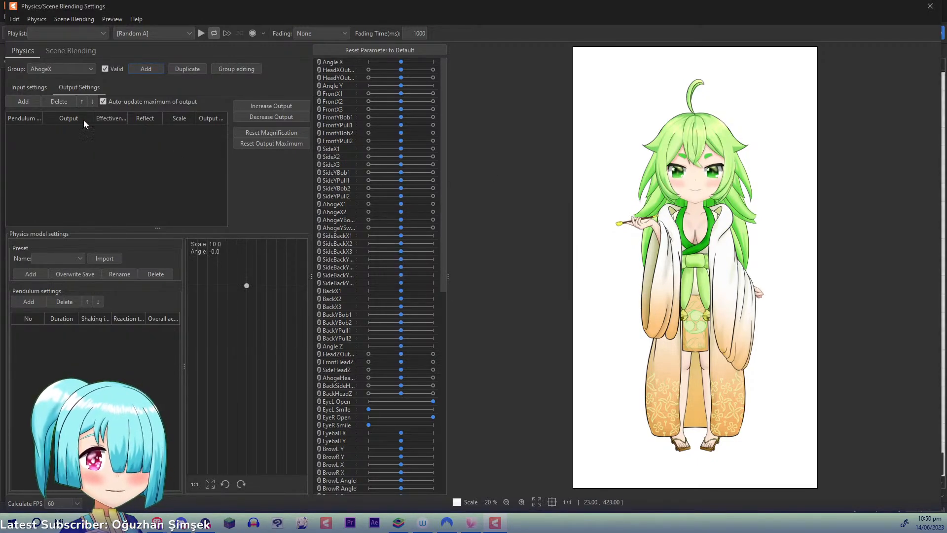
pyautogui.click(46, 87)
pyautogui.click(185, 101)
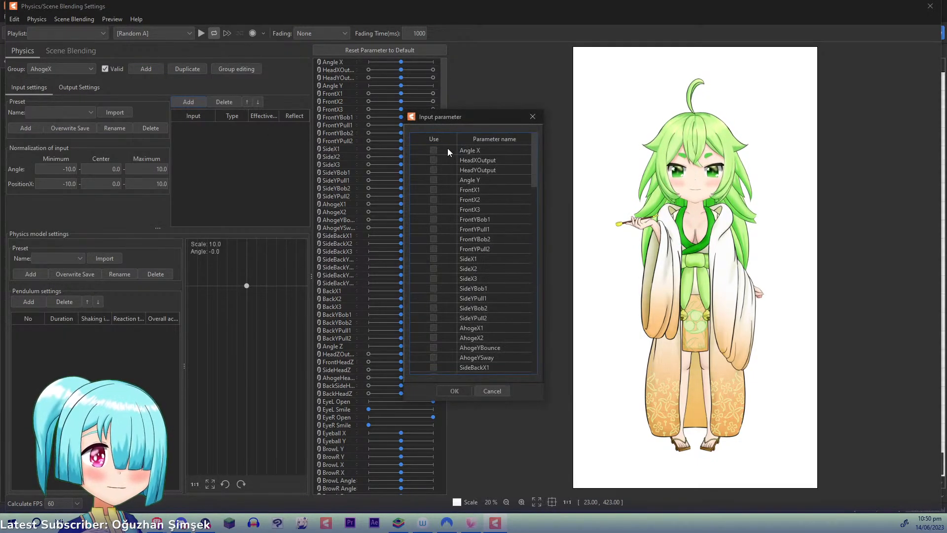
pyautogui.click(434, 160)
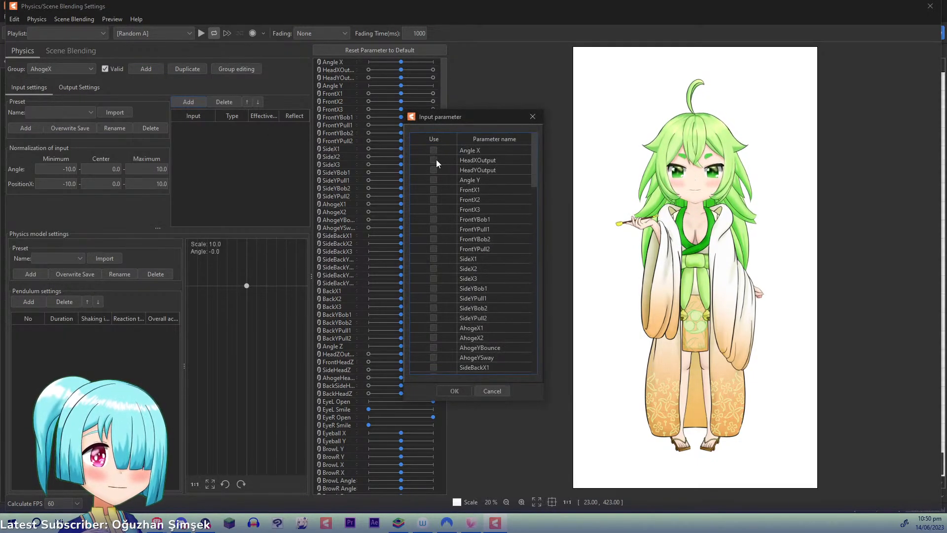
pyautogui.click(434, 327)
pyautogui.click(434, 337)
pyautogui.click(454, 391)
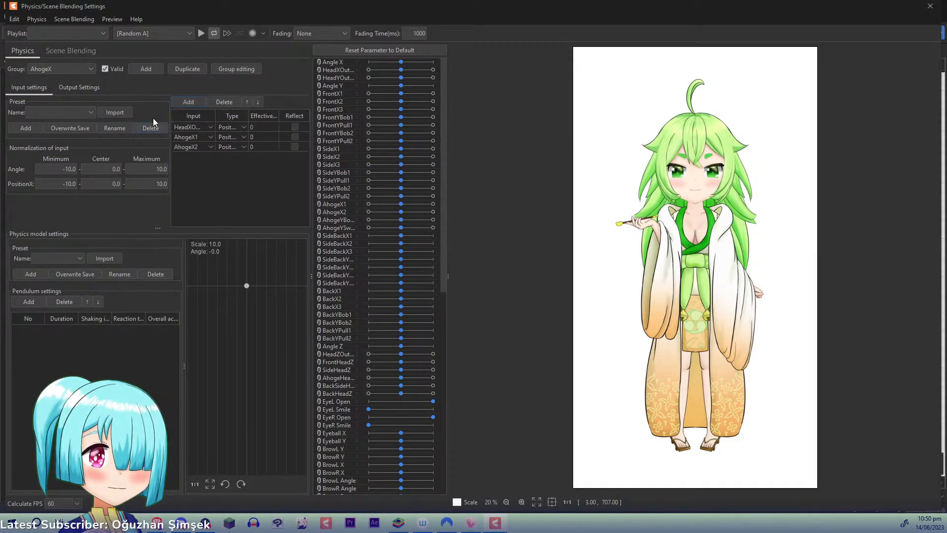
pyautogui.hotkey('ctrl', 'z')
# - Give the AhogeX group HeadXOutput as input at 100 effectiveness and add two pendulums
pyautogui.click(187, 101)
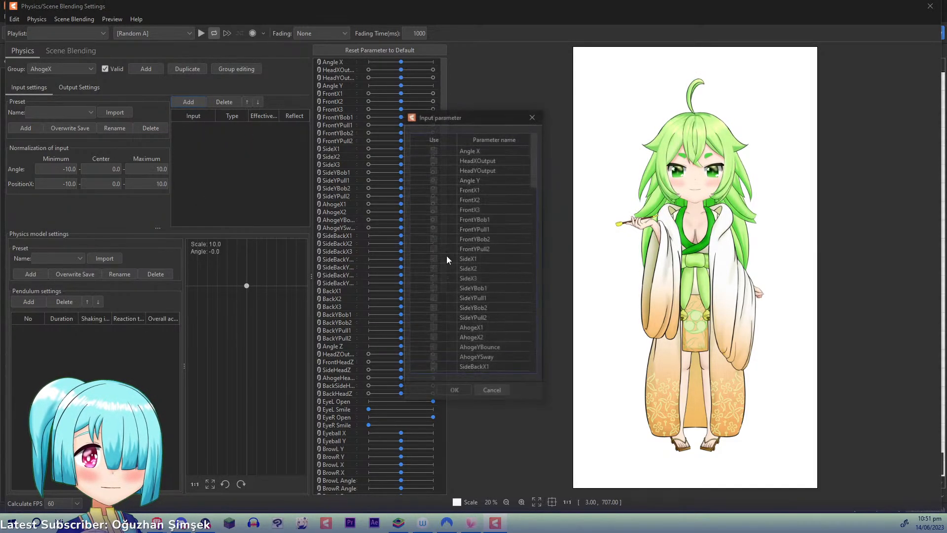
pyautogui.click(434, 160)
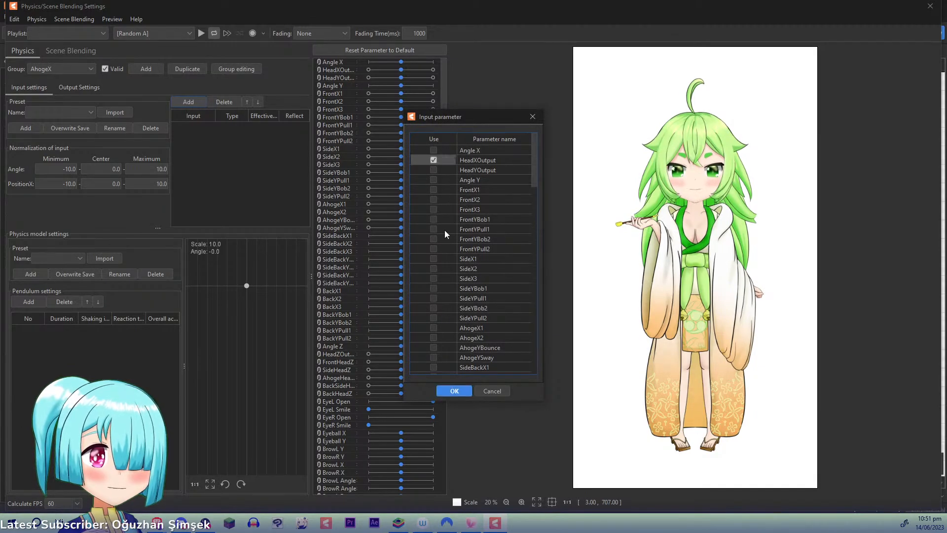
pyautogui.click(446, 392)
pyautogui.click(28, 302)
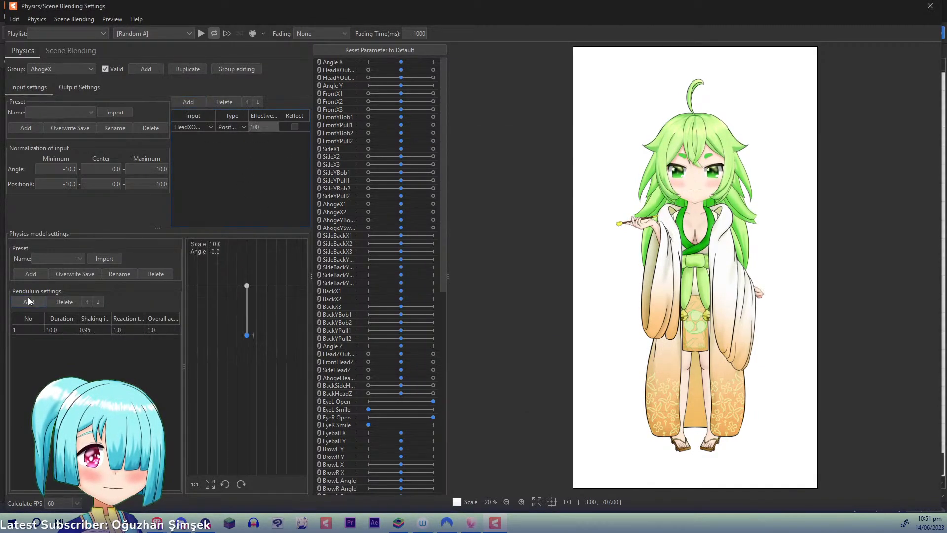
pyautogui.click(28, 301)
# - Output AhogeX to AhogeX1 on pendulum 1 and AhogeX2 on pendulum 2, and swing the preview model to update the output maximums
pyautogui.click(68, 87)
pyautogui.click(31, 100)
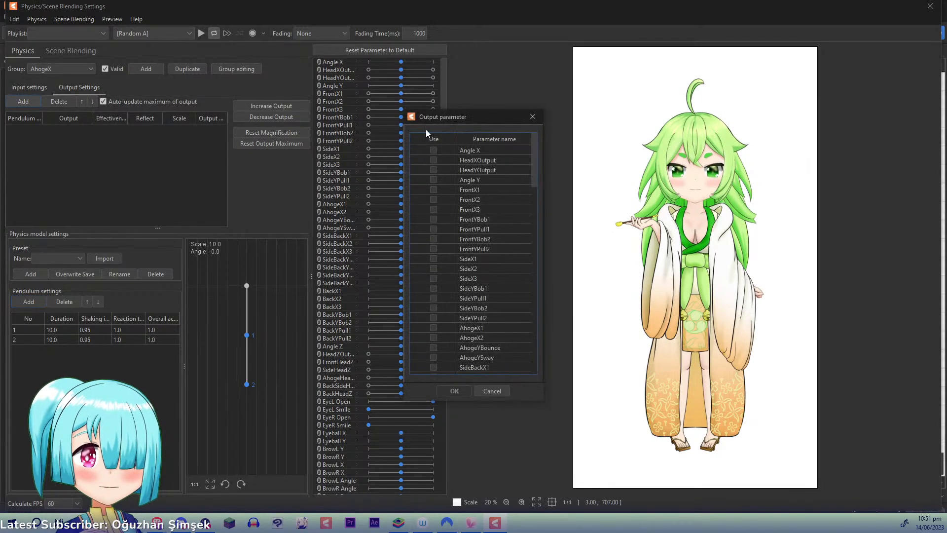
pyautogui.click(432, 327)
pyautogui.click(433, 338)
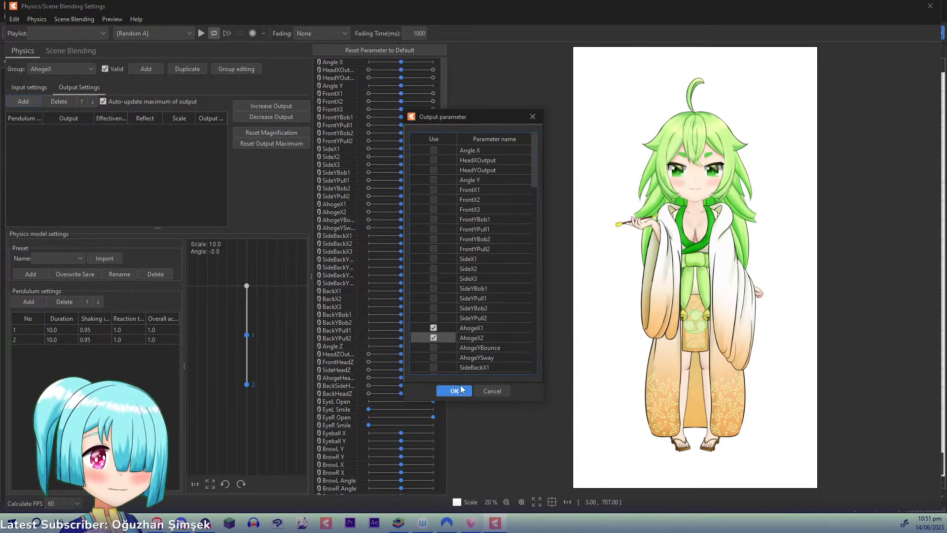
pyautogui.click(454, 390)
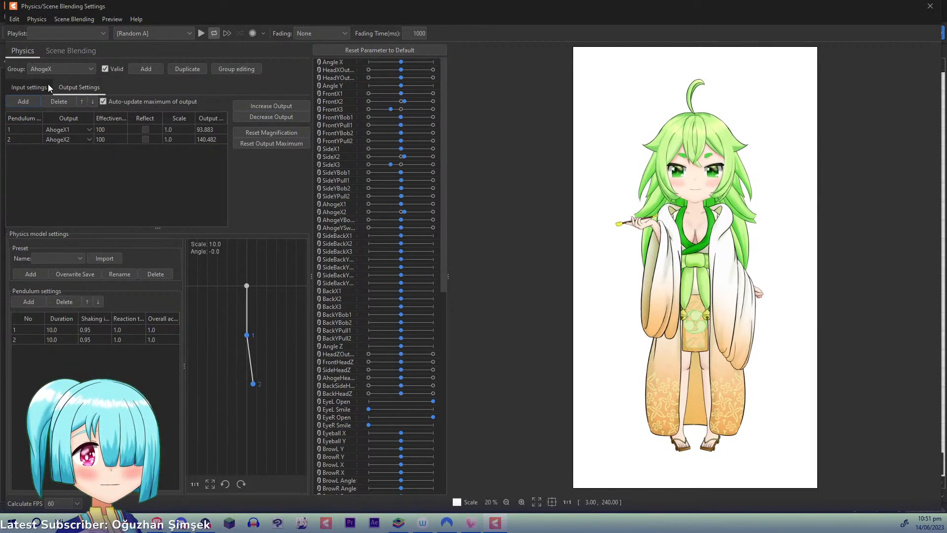
# - Add a physics group named AhogeY
pyautogui.click(53, 70)
pyautogui.click(148, 69)
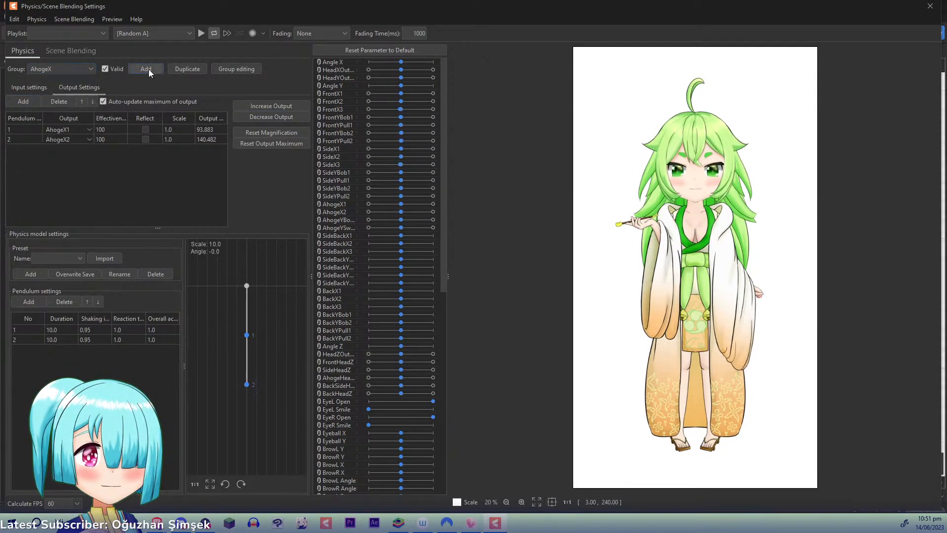
pyautogui.click(149, 69)
pyautogui.write('Ahoge')
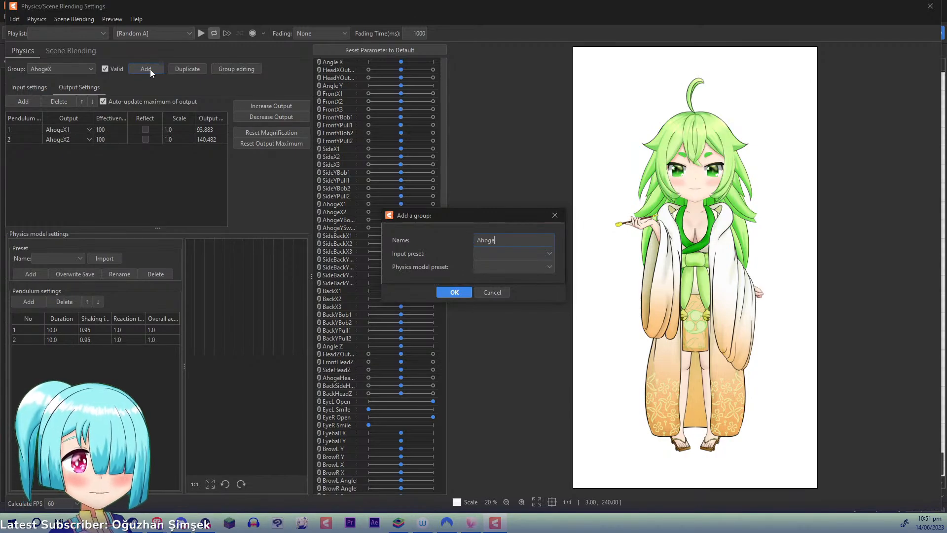
pyautogui.write('Y')
pyautogui.press('Return')
# - Give the AhogeY group HeadYOutput as input at 100 effectiveness and add one pendulum
pyautogui.click(35, 88)
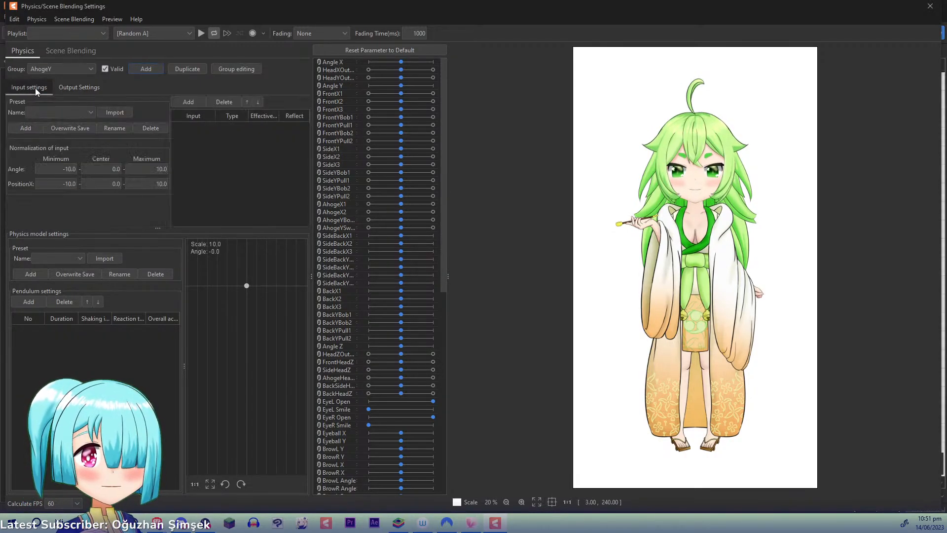
pyautogui.click(188, 101)
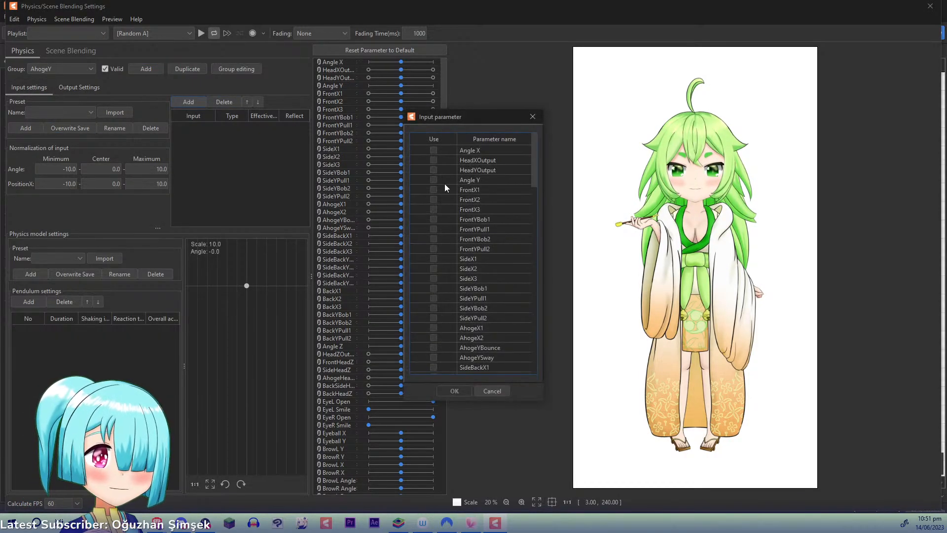
pyautogui.click(434, 170)
pyautogui.click(443, 391)
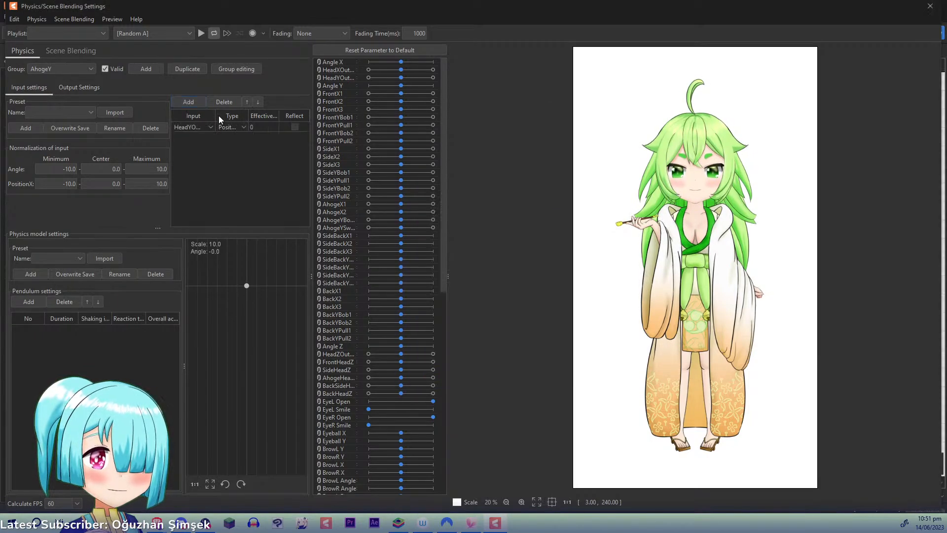
pyautogui.doubleClick(254, 128)
pyautogui.click(29, 301)
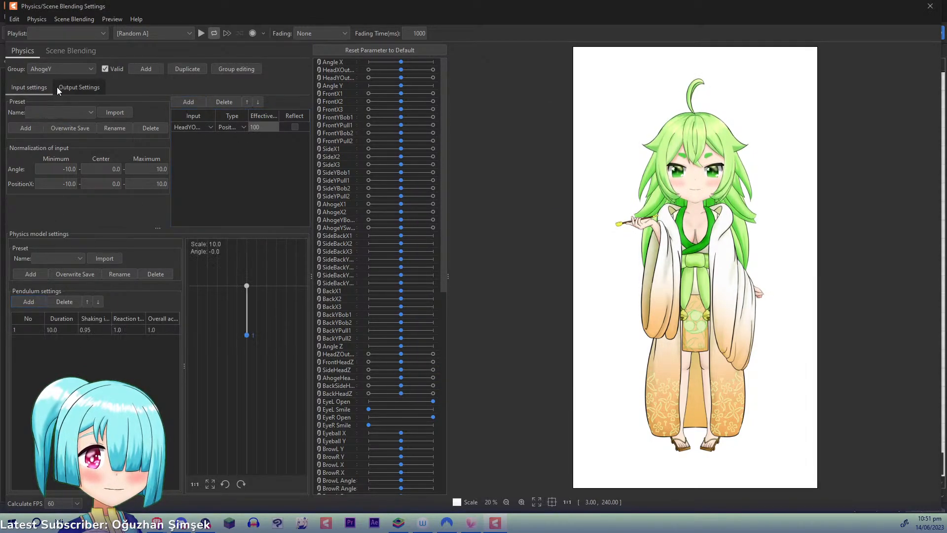
# - Output AhogeY to AhogeYBounce and AhogeYSway on pendulum 1, and swing the preview model to update the output maximums
pyautogui.click(79, 87)
pyautogui.click(23, 101)
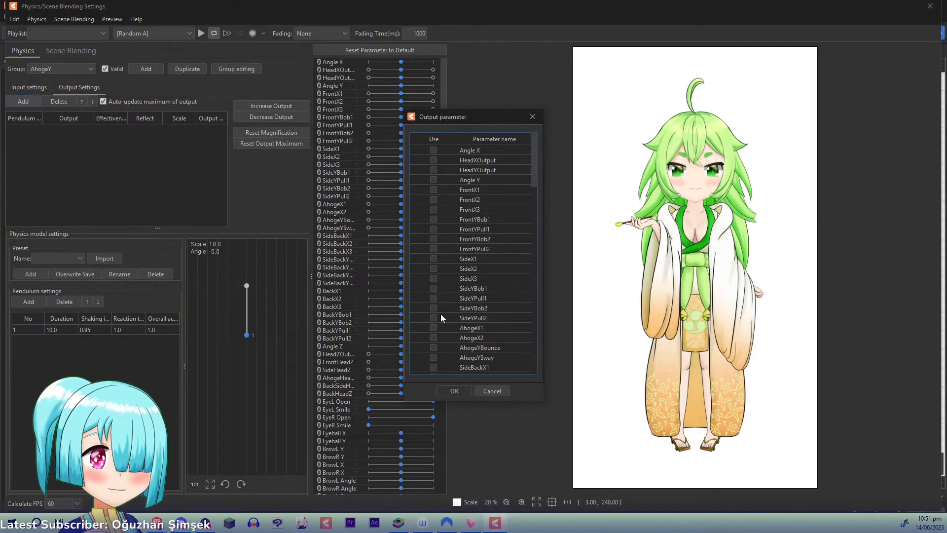
pyautogui.click(433, 348)
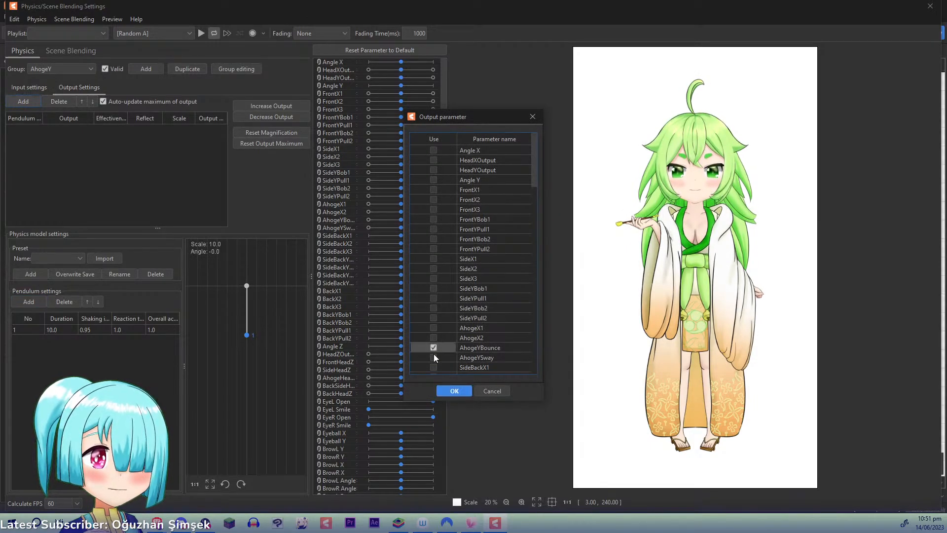
pyautogui.click(454, 391)
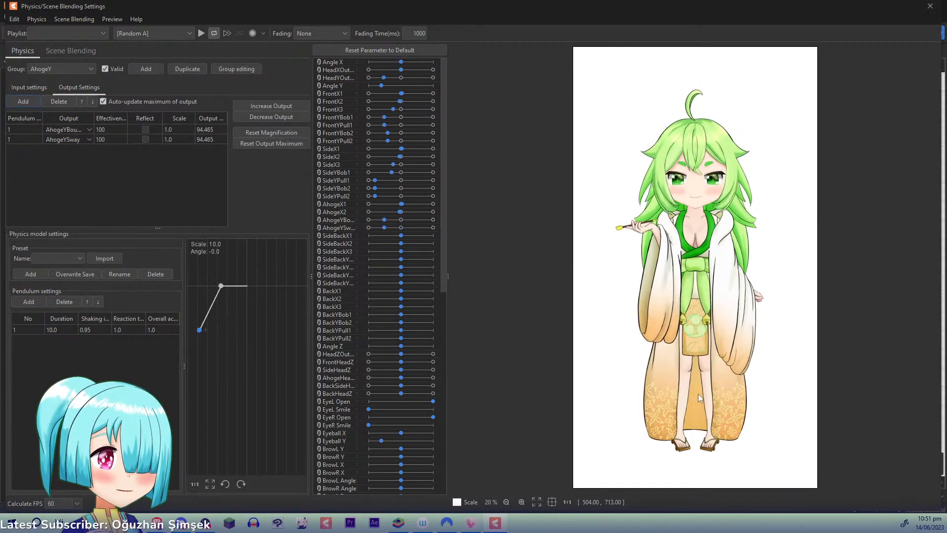
# - Try reflecting only AhogeYSway and only AhogeYBounce, testing each combination by swinging the preview model
pyautogui.click(146, 139)
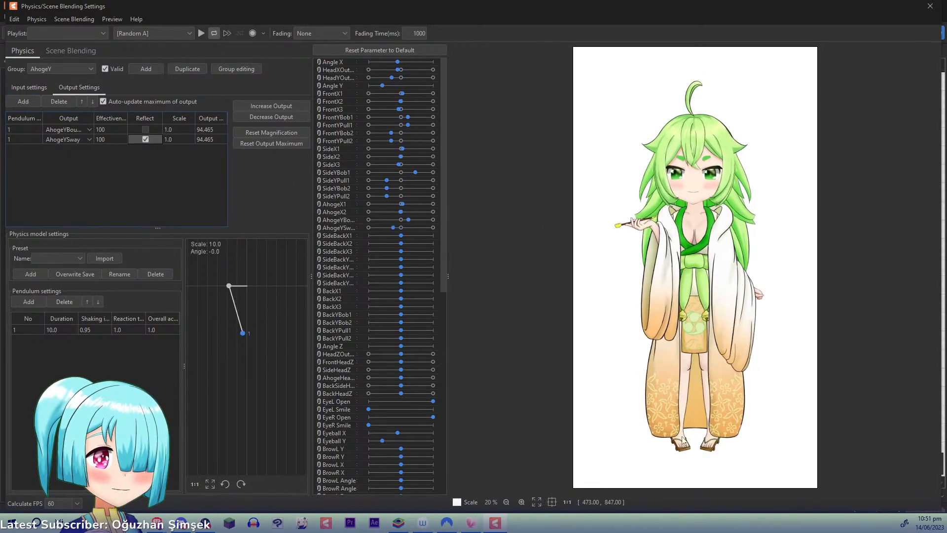
pyautogui.click(146, 139)
pyautogui.click(145, 129)
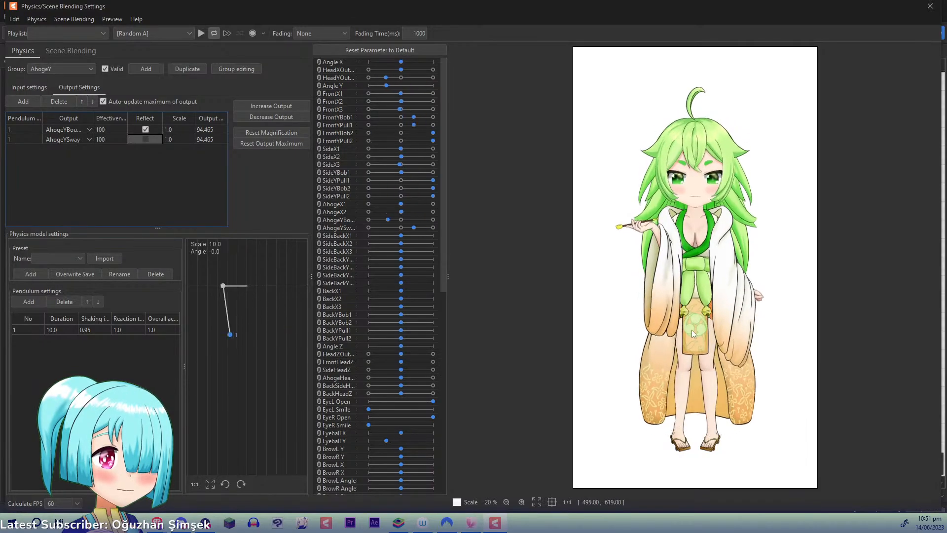
pyautogui.click(146, 139)
pyautogui.click(146, 129)
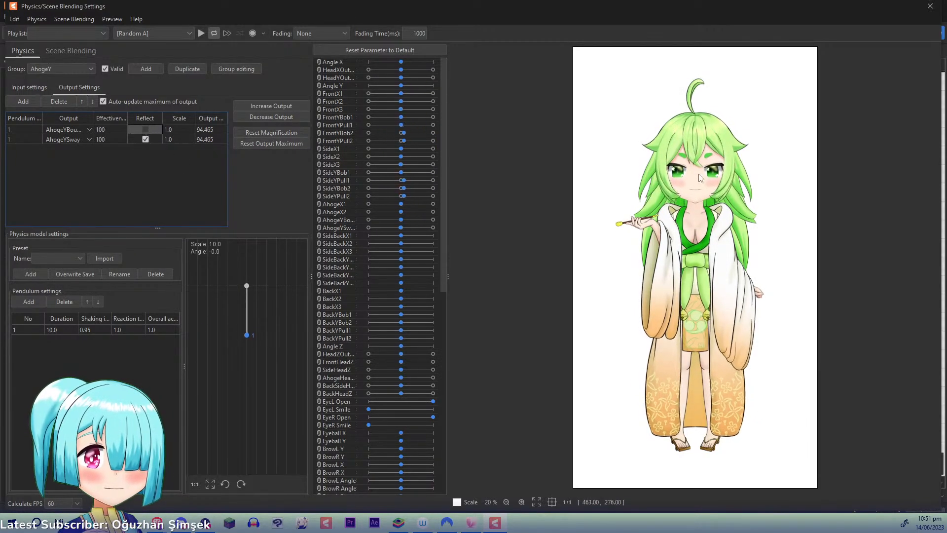
pyautogui.moveTo(702, 184); pyautogui.dragTo(698, 350)
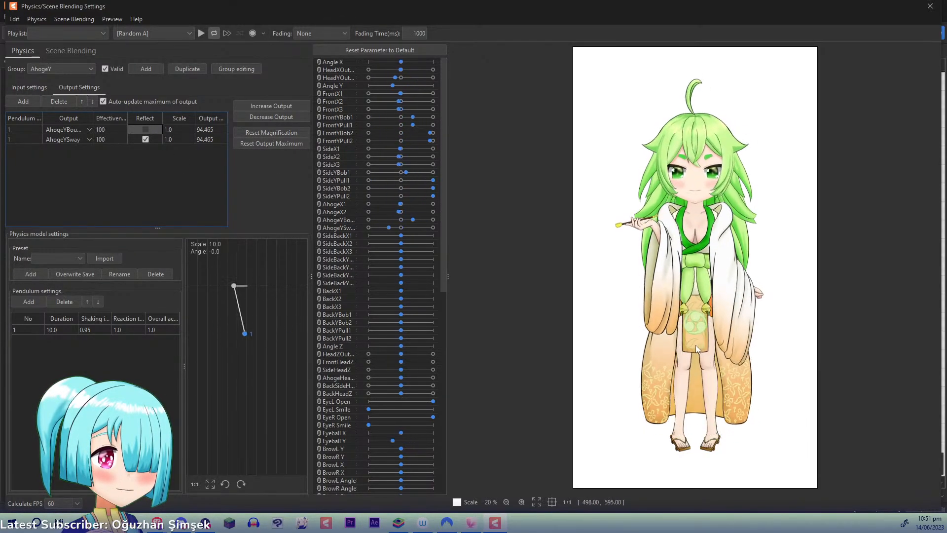
pyautogui.click(146, 139)
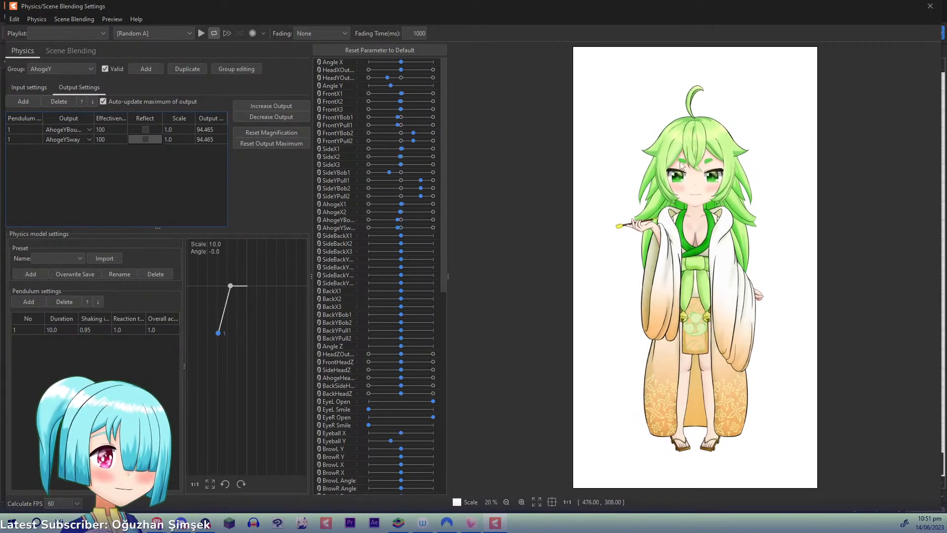
# - Reflect both the AhogeYBounce and AhogeYSway outputs and test the ahoge's motion on the preview model
pyautogui.click(146, 130)
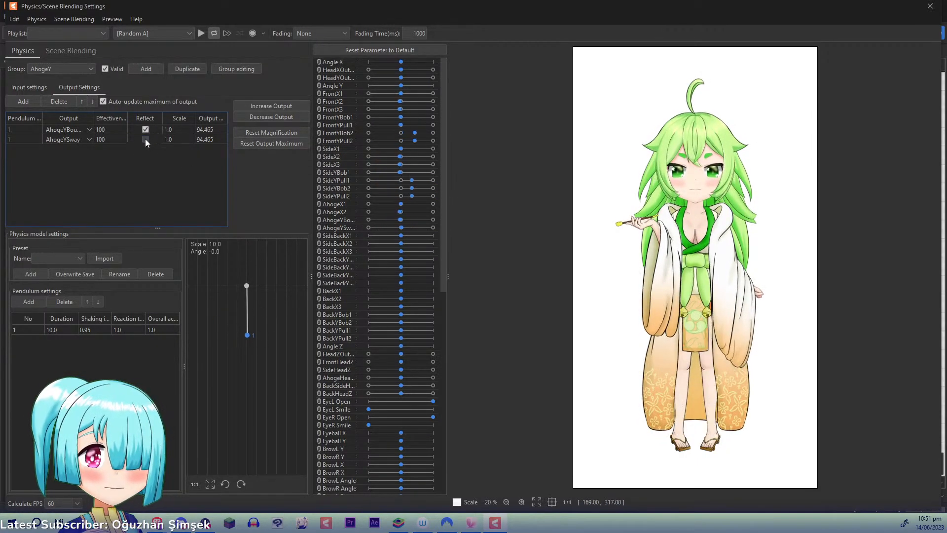
pyautogui.click(145, 139)
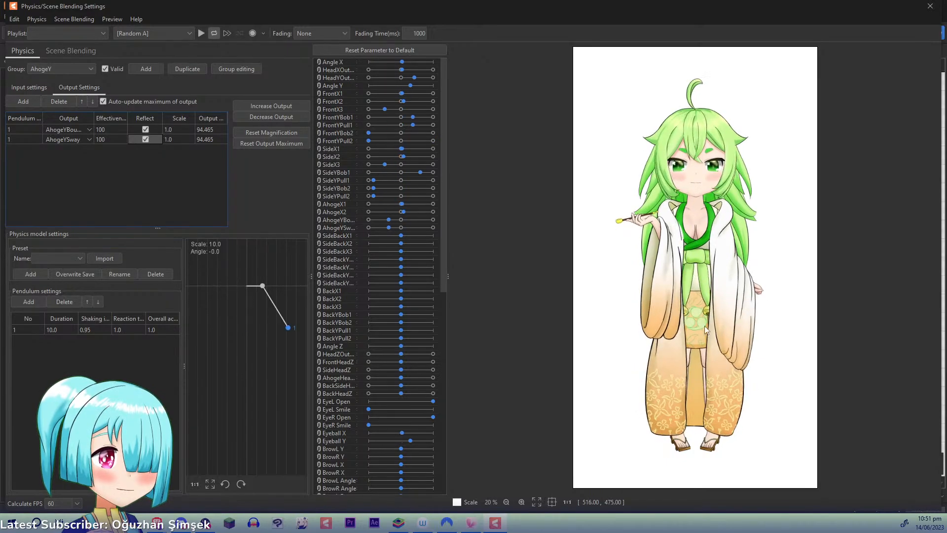
pyautogui.moveTo(704, 325); pyautogui.dragTo(771, 216)
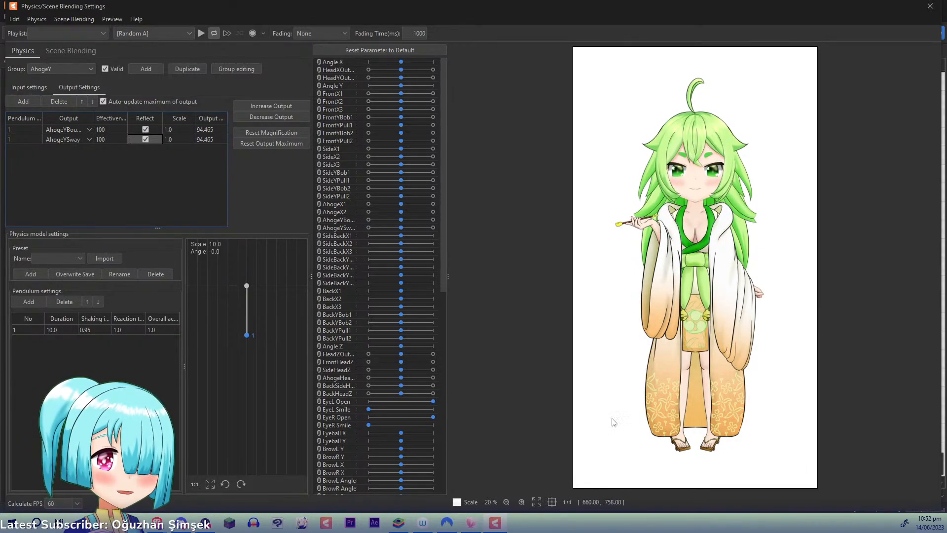
# - Switch to VTube Studio, review its physics, webcam tracking and microphone settings, and return to the Cubism physics settings
pyautogui.click(477, 520)
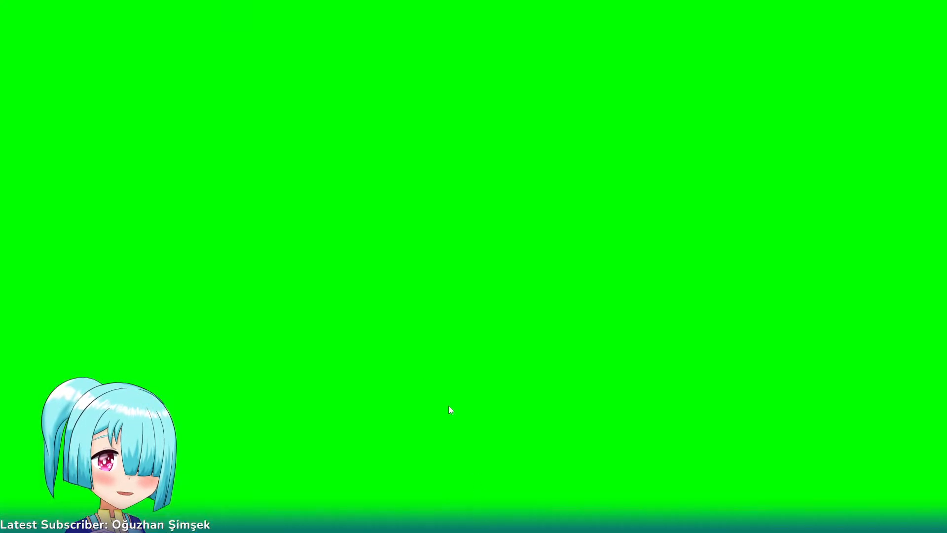
pyautogui.doubleClick(396, 340)
pyautogui.click(30, 236)
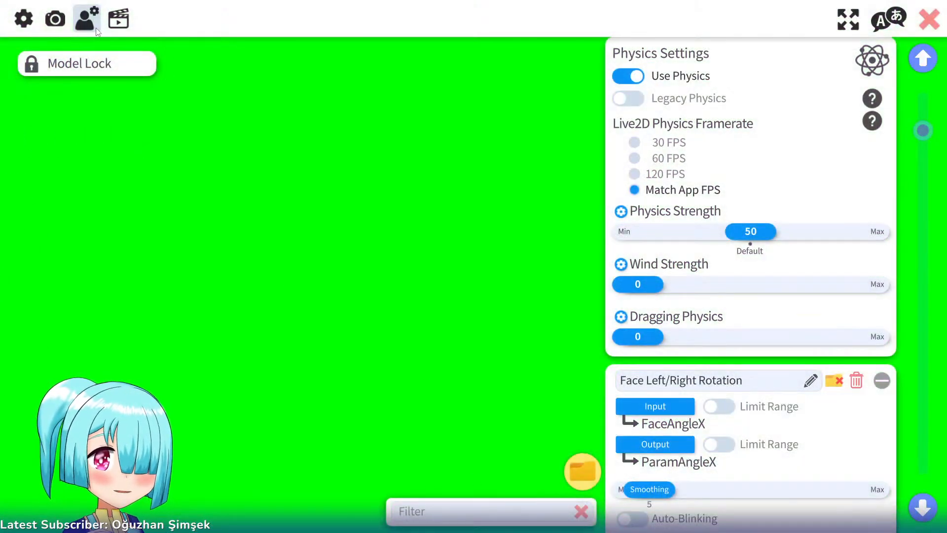
pyautogui.moveTo(927, 133); pyautogui.dragTo(933, 264)
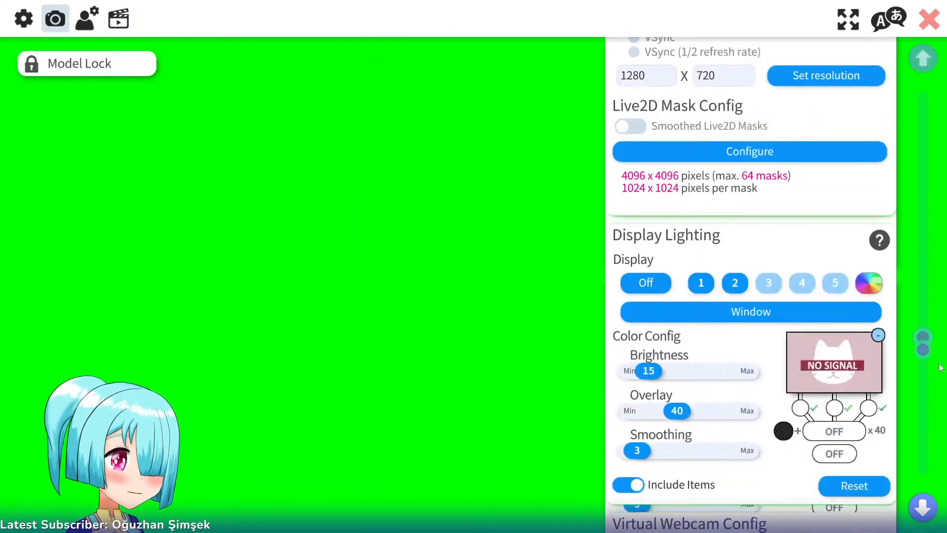
pyautogui.moveTo(923, 334); pyautogui.dragTo(923, 455)
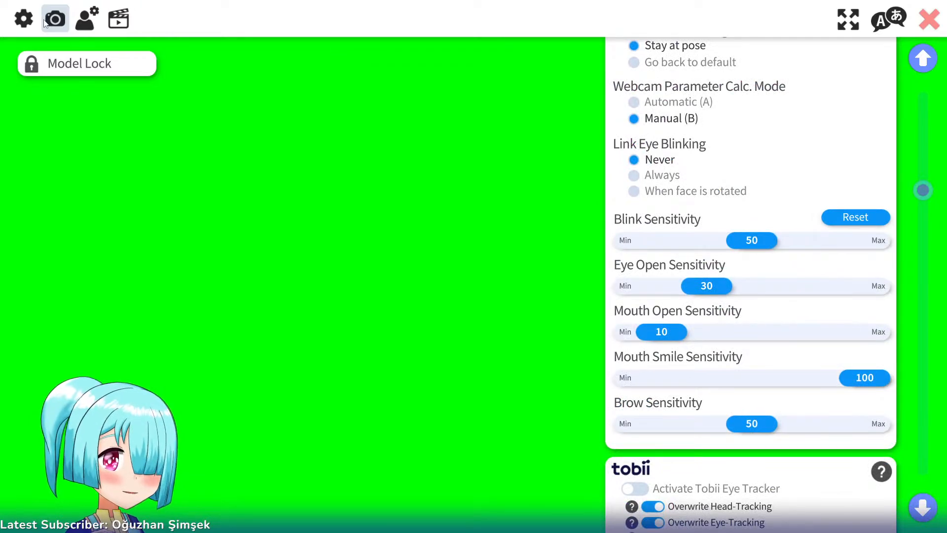
pyautogui.click(25, 21)
pyautogui.moveTo(923, 94); pyautogui.dragTo(943, 419)
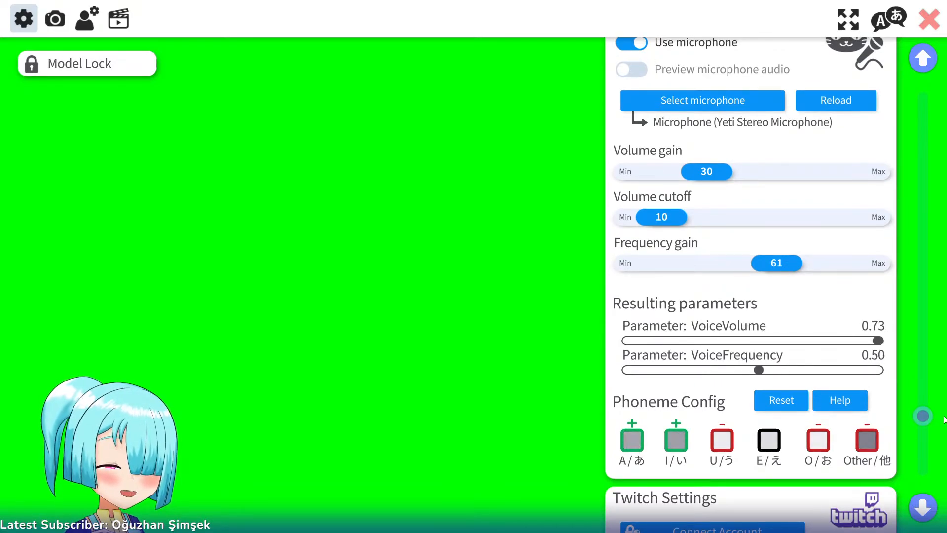
pyautogui.click(91, 20)
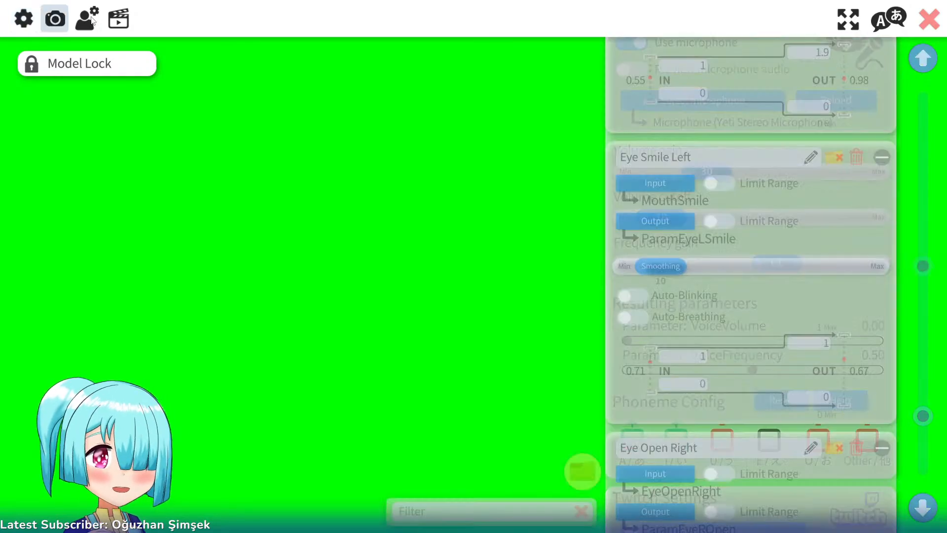
pyautogui.doubleClick(316, 177)
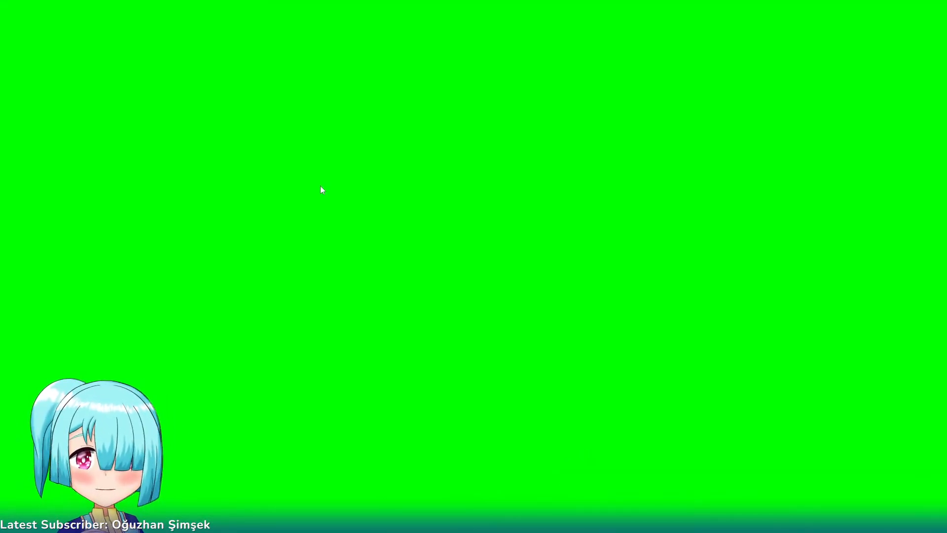
pyautogui.hotkey('alt', 'Tab')
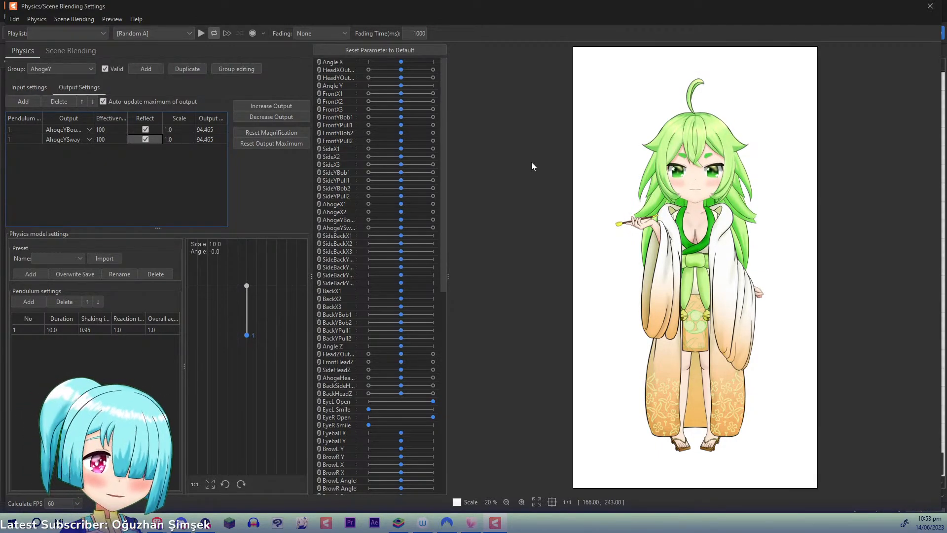
# - Swing the preview model once more, close the physics settings and save the Spirit model
pyautogui.moveTo(841, 249); pyautogui.dragTo(807, 498)
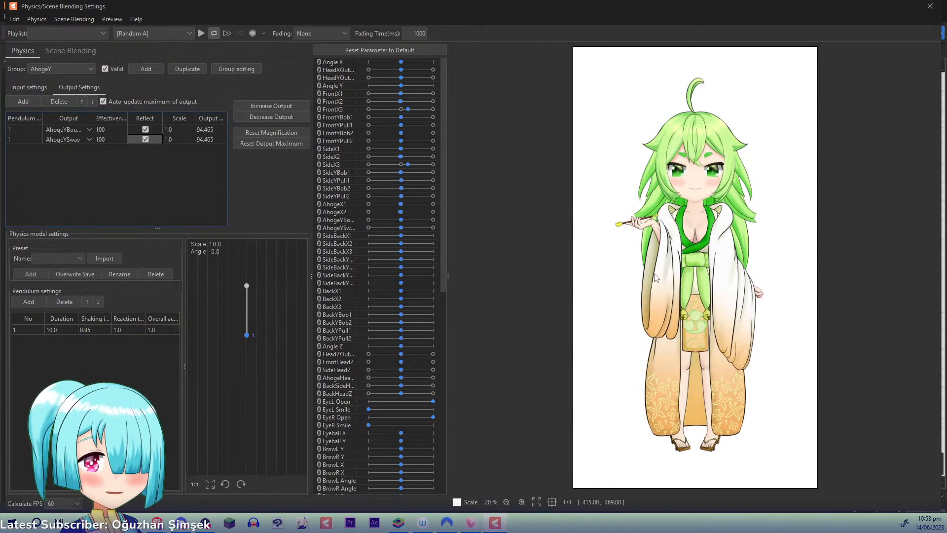
pyautogui.click(930, 6)
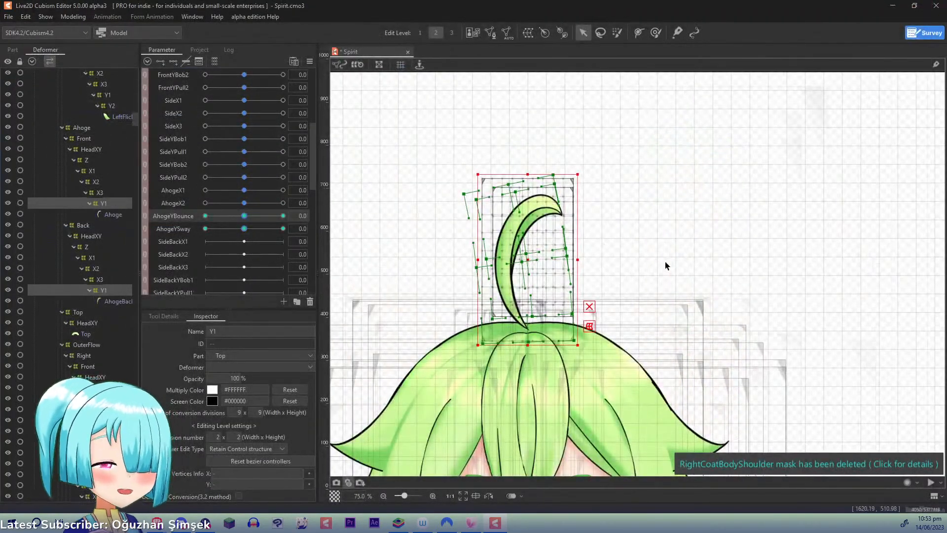
pyautogui.hotkey('ctrl', 's')
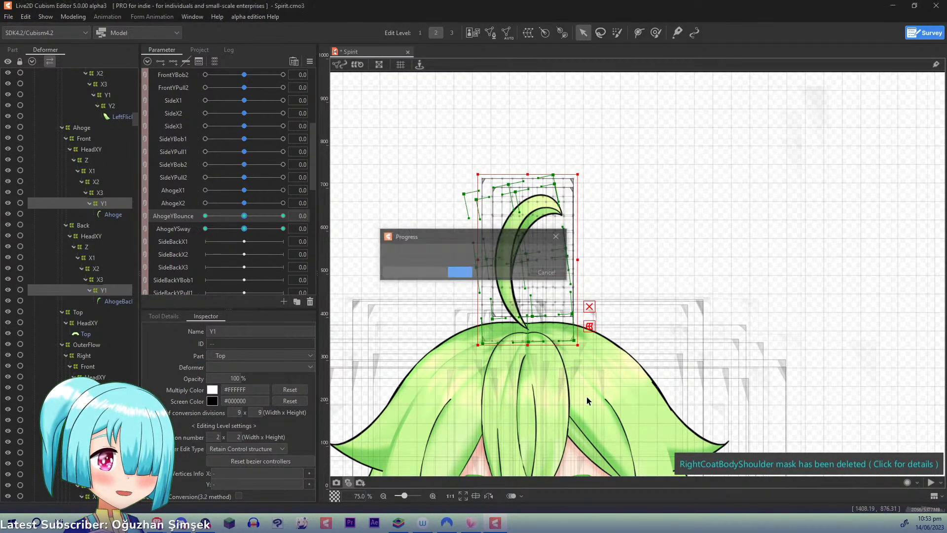
pyautogui.moveTo(587, 396); pyautogui.dragTo(646, 118)
pyautogui.moveTo(597, 350); pyautogui.dragTo(558, 118)
pyautogui.moveTo(576, 225); pyautogui.dragTo(554, 294)
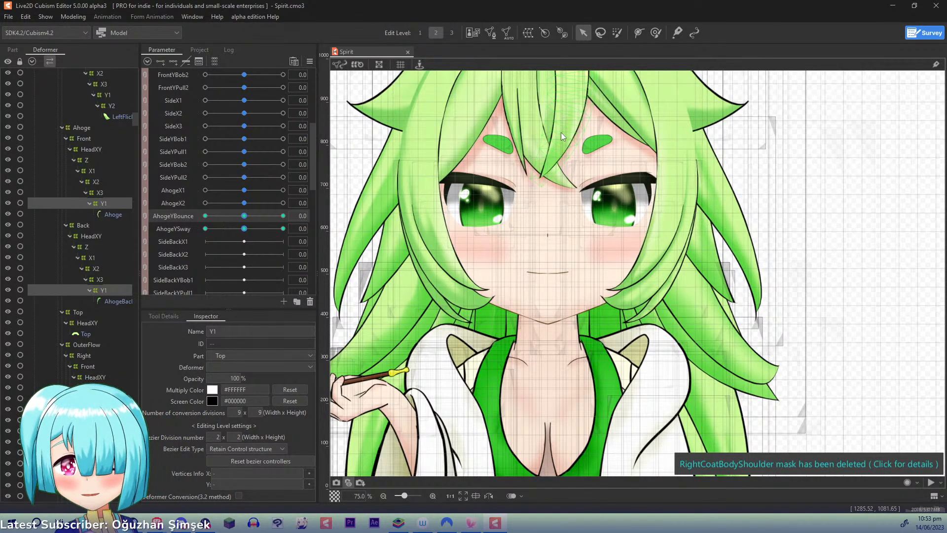
# - Create a 4096 x 4096 px texture atlas named TextureAtlas1 from the displayed model images
pyautogui.hotkey('ctrl', 't')
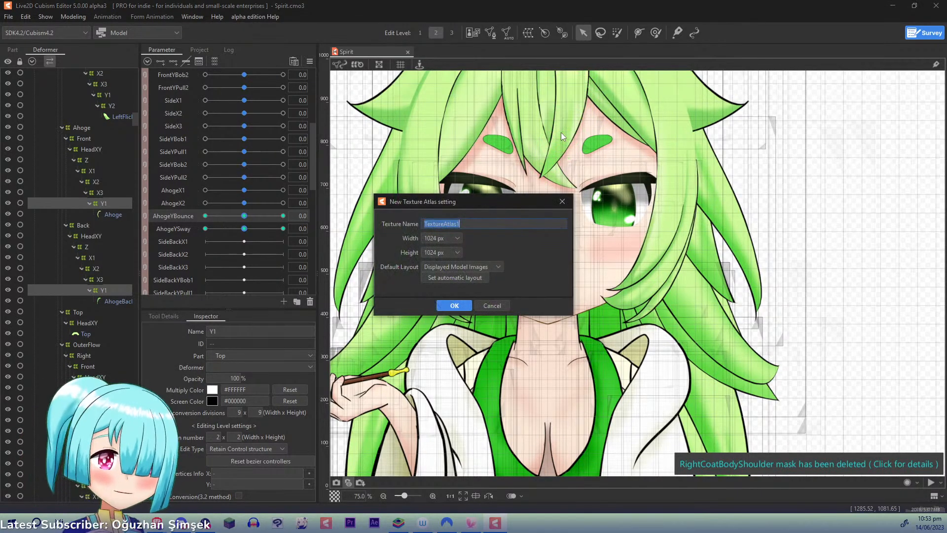
pyautogui.click(453, 239)
pyautogui.click(443, 315)
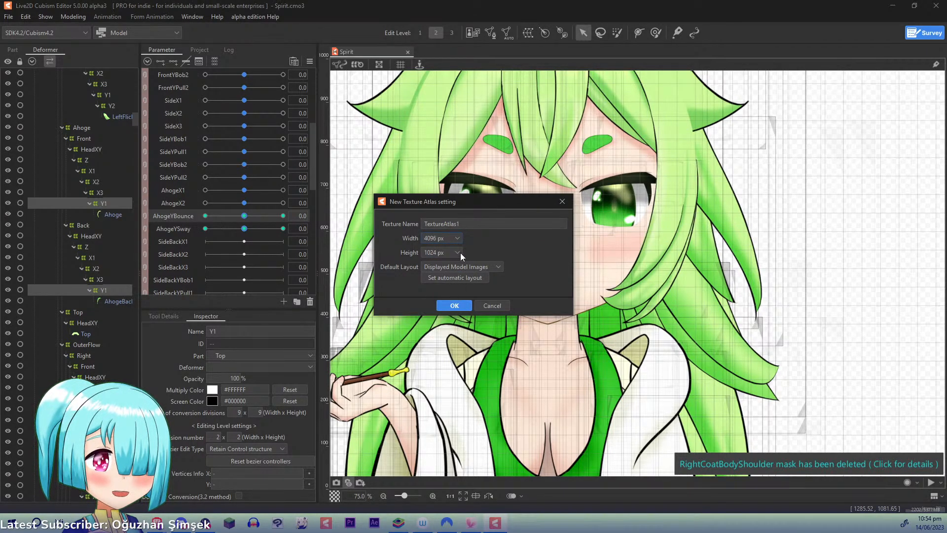
pyautogui.click(457, 253)
pyautogui.click(440, 312)
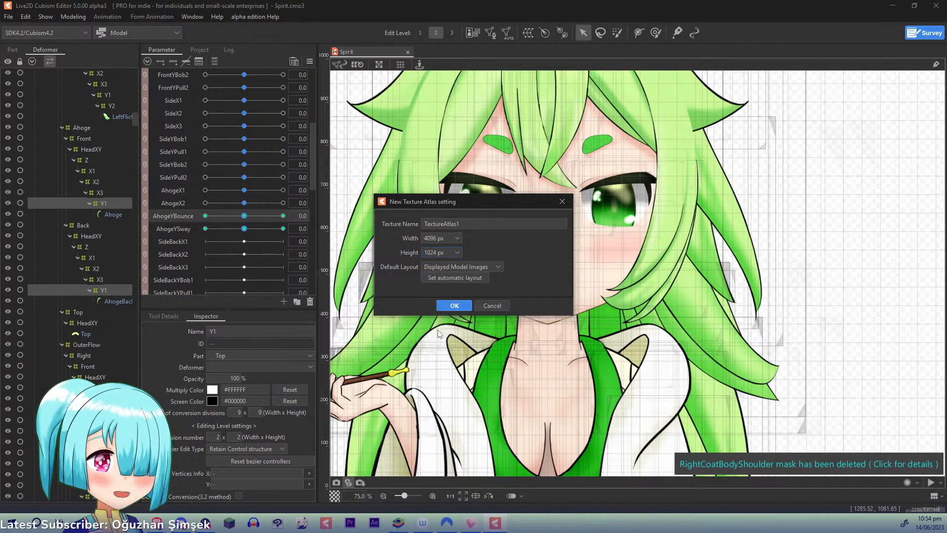
pyautogui.click(453, 305)
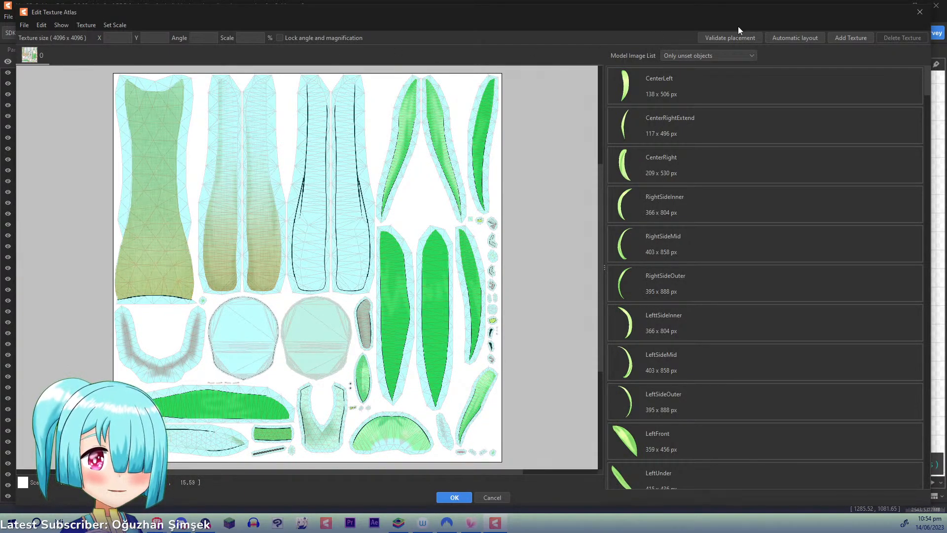
# - Add a second 4096 px texture and automatically lay out the unset images CenterLeft through RightWrist on it at 100% scale with a 3 px margin
pyautogui.click(851, 38)
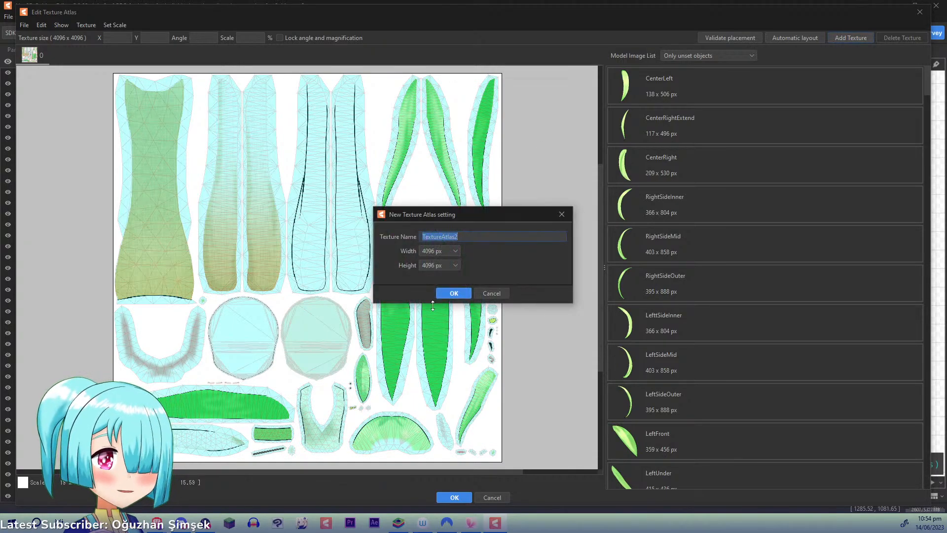
pyautogui.click(449, 294)
pyautogui.click(647, 88)
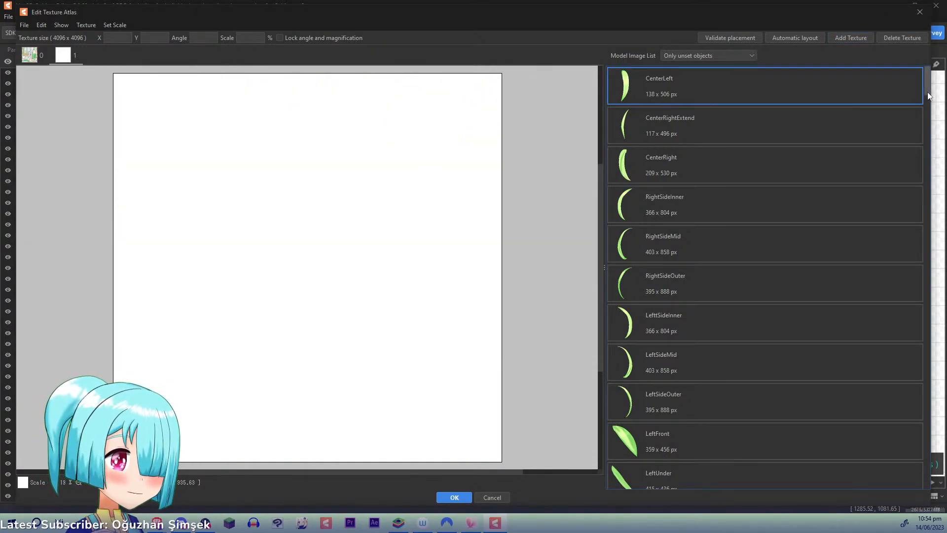
pyautogui.moveTo(928, 93); pyautogui.dragTo(939, 263)
pyautogui.scroll(-5, 727, 258)
pyautogui.keyDown('shift'); pyautogui.click(683, 247); pyautogui.keyUp('shift')
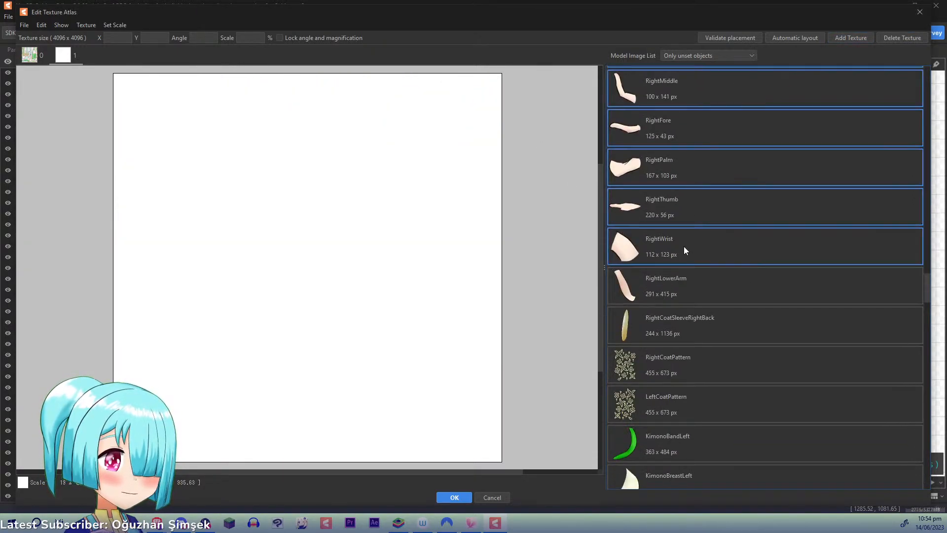
pyautogui.click(710, 253)
pyautogui.click(804, 39)
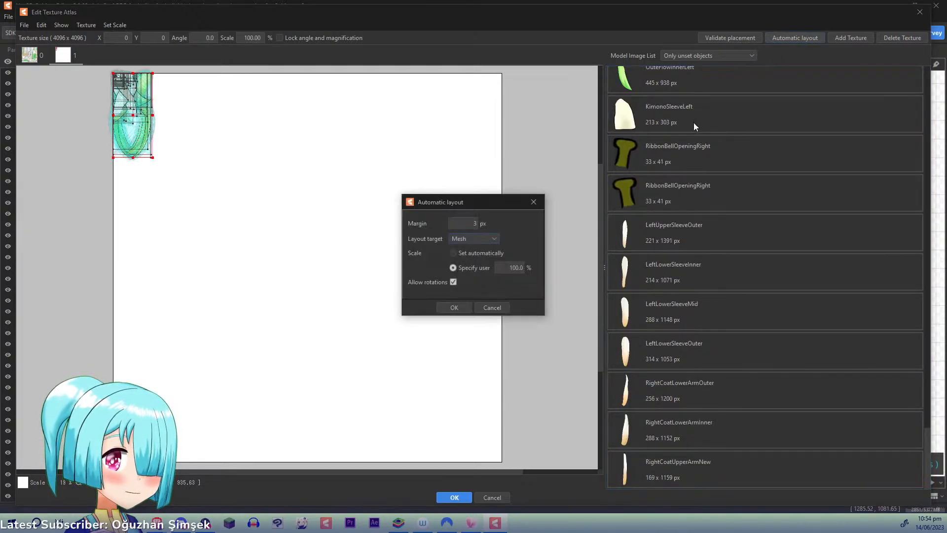
pyautogui.click(453, 309)
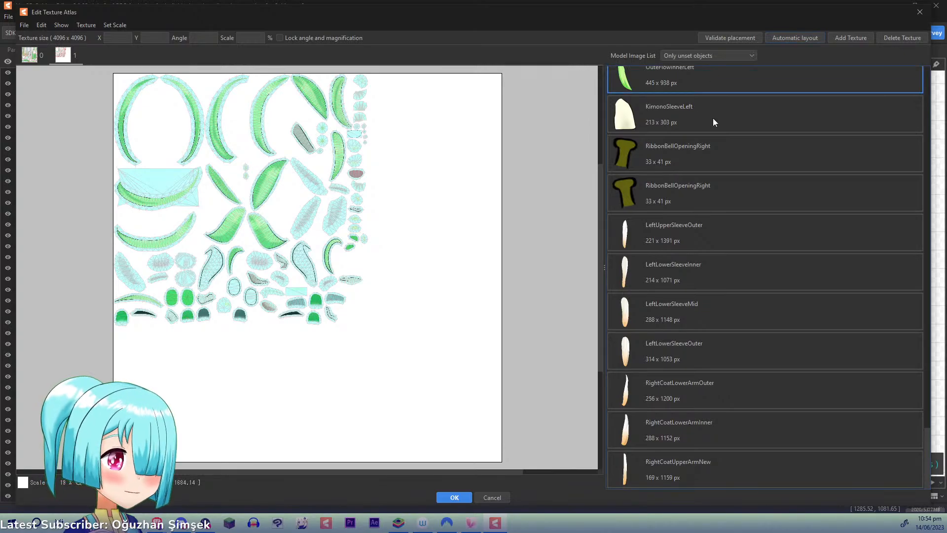
# - Place more unset images, from RightCoatSleeveRightBack through OuterFlowInnerLeft, on the second texture and run its automatic layout again
pyautogui.keyDown('shift'); pyautogui.click(718, 480); pyautogui.keyUp('shift')
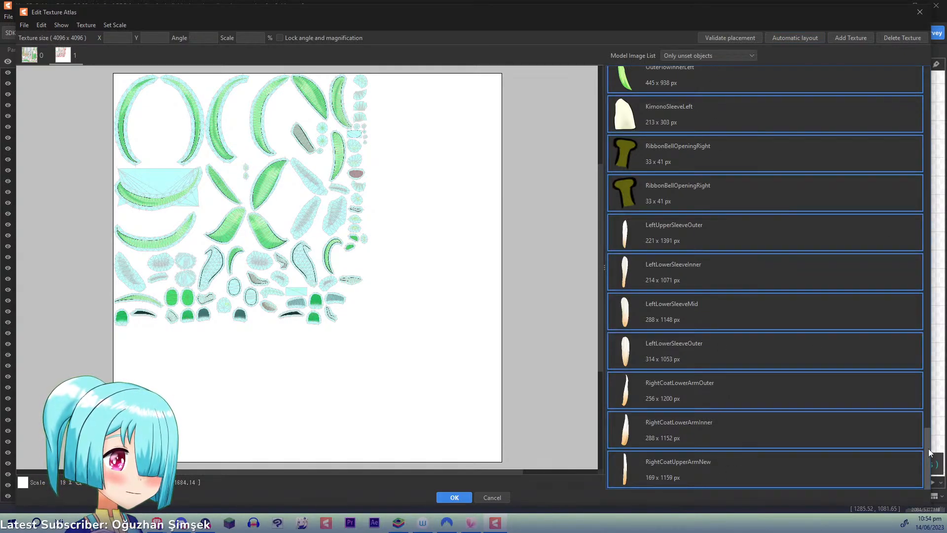
pyautogui.moveTo(927, 437); pyautogui.dragTo(895, 69)
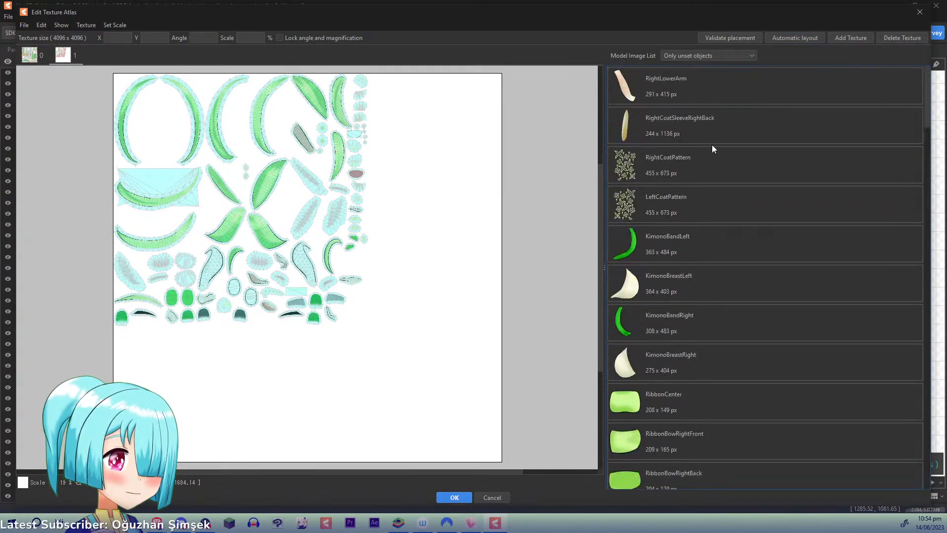
pyautogui.click(774, 39)
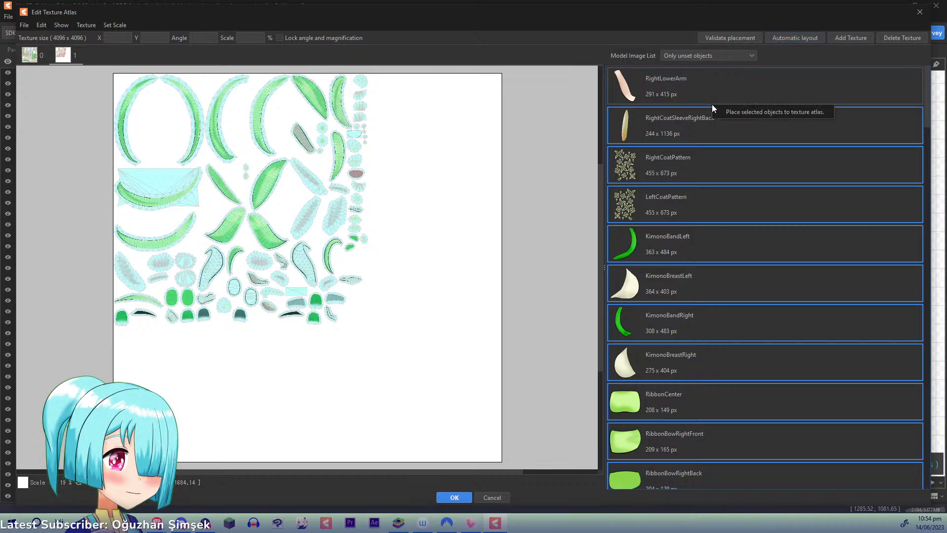
pyautogui.click(781, 42)
pyautogui.click(454, 307)
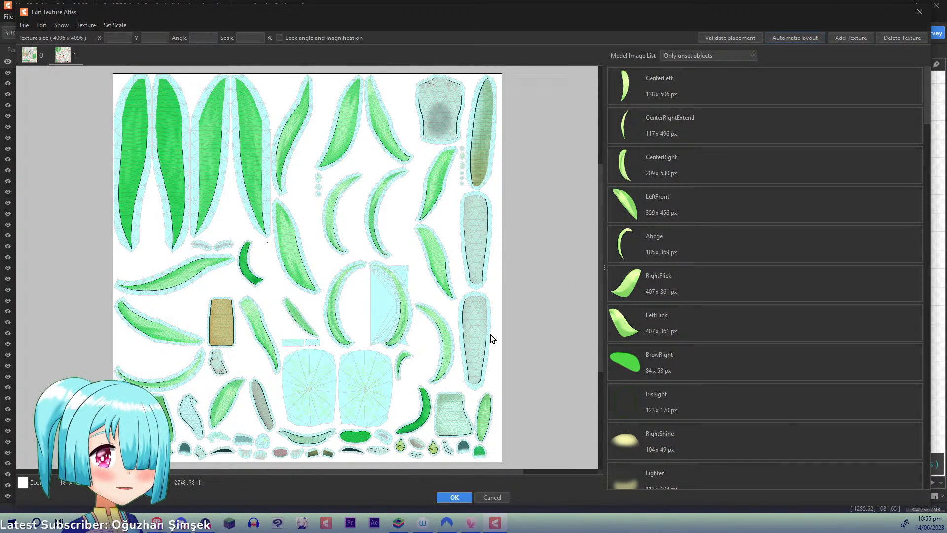
# - Add a third 4096 px texture, place all remaining unset images on it and lay them out automatically
pyautogui.click(857, 37)
pyautogui.click(446, 294)
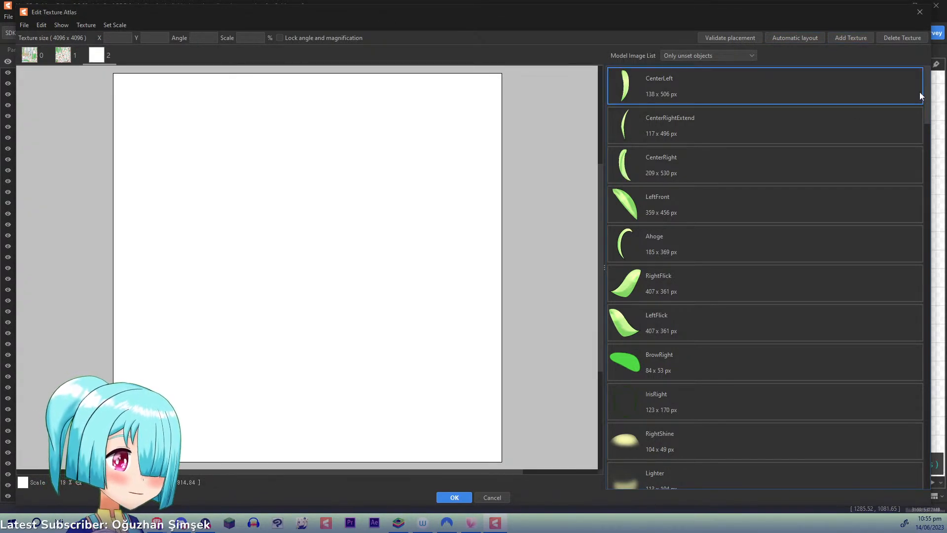
pyautogui.moveTo(927, 96); pyautogui.dragTo(928, 468)
pyautogui.keyDown('shift'); pyautogui.click(699, 468); pyautogui.keyUp('shift')
pyautogui.rightClick(699, 468)
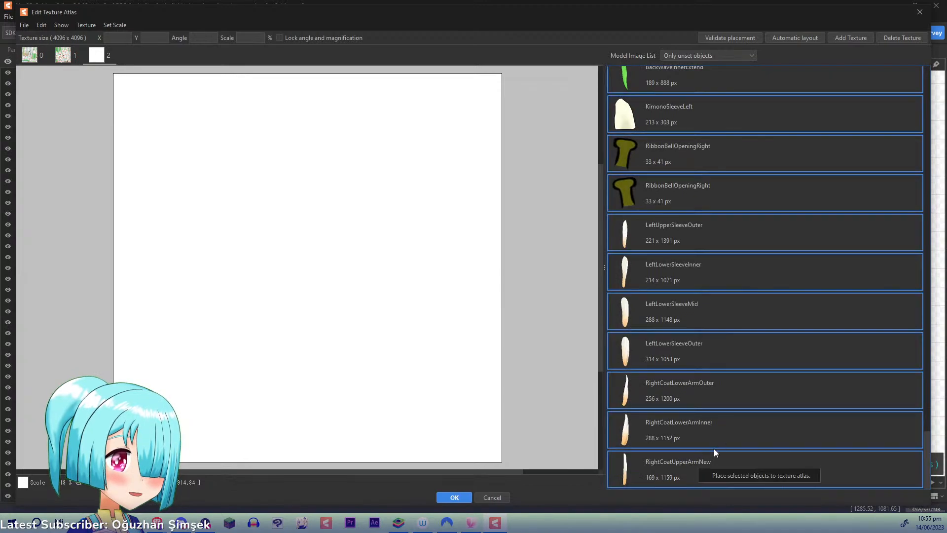
pyautogui.click(740, 475)
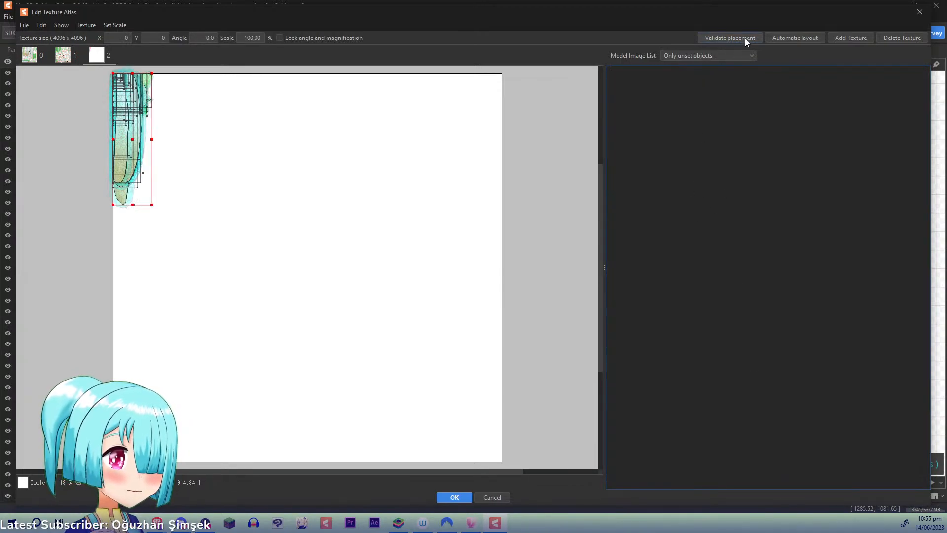
pyautogui.click(780, 40)
pyautogui.click(449, 307)
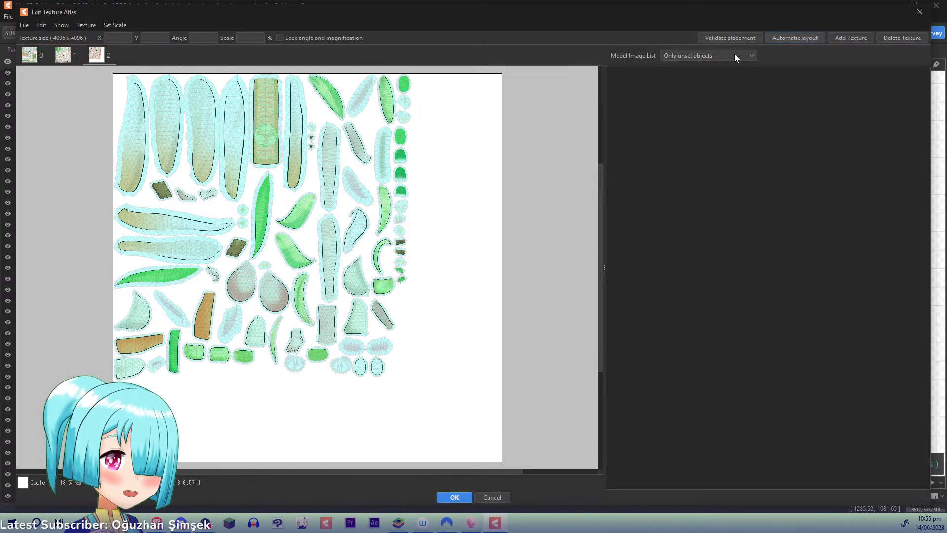
# - Examine the mesh shapes and spacing on the second texture, especially the LeftSideMid hair mesh and the coat patterns
pyautogui.click(66, 56)
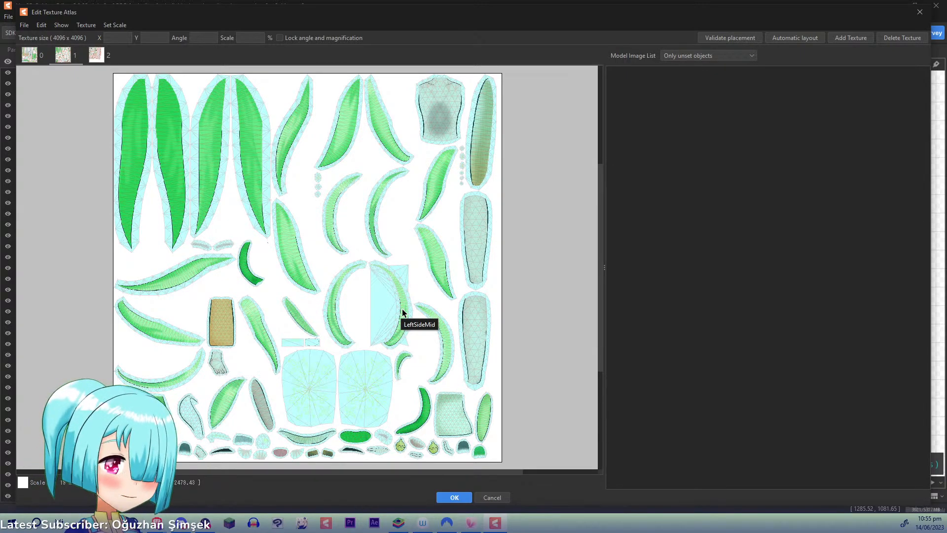
pyautogui.scroll(3, 402, 309)
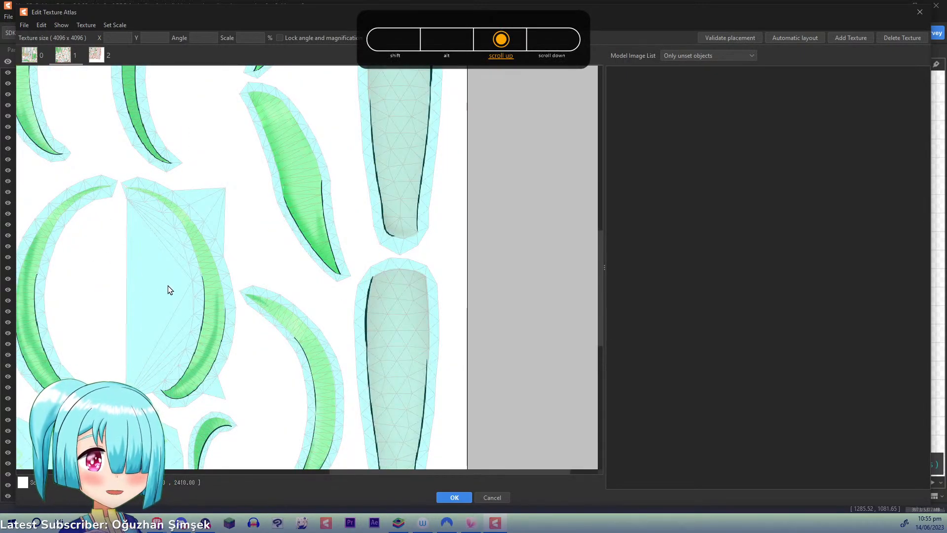
pyautogui.click(158, 296)
pyautogui.click(139, 281)
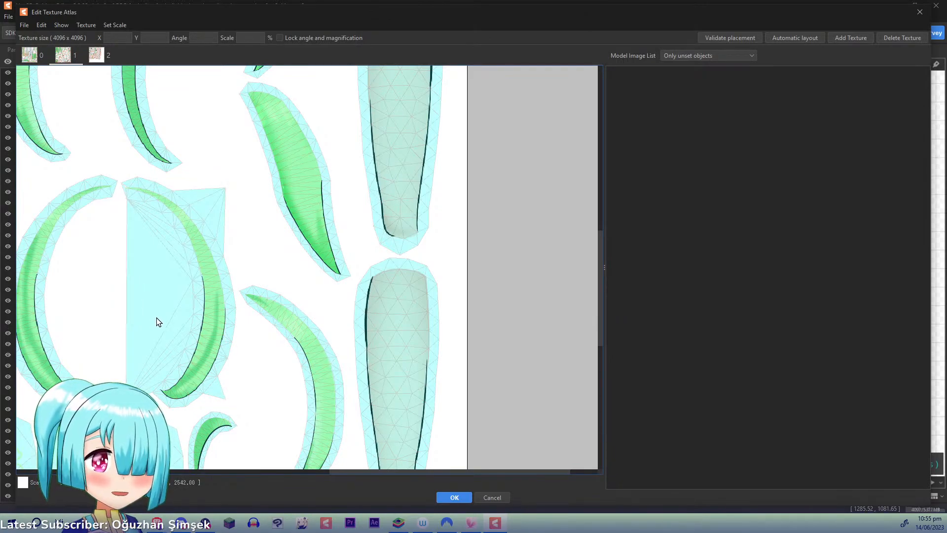
pyautogui.moveTo(154, 317); pyautogui.dragTo(403, 174)
pyautogui.moveTo(330, 311); pyautogui.dragTo(392, 192)
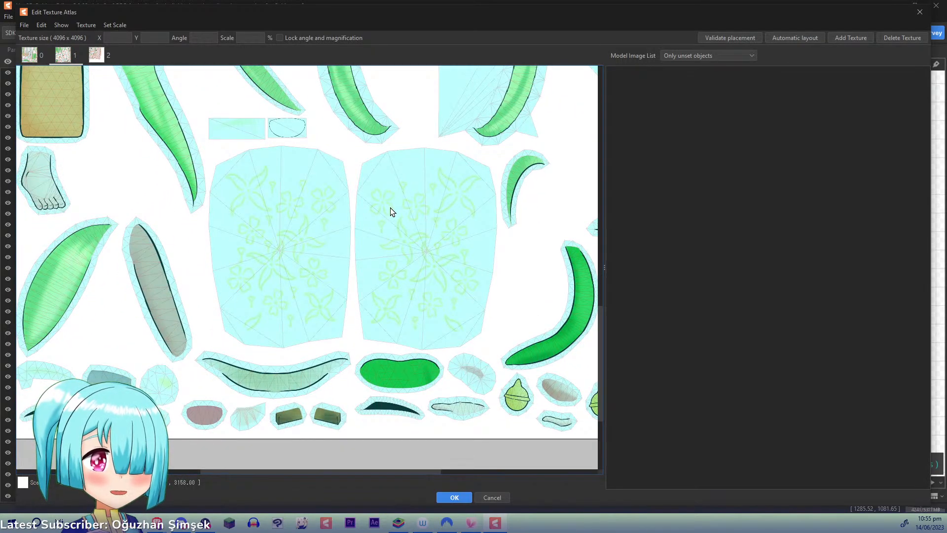
pyautogui.moveTo(295, 236); pyautogui.dragTo(169, 369)
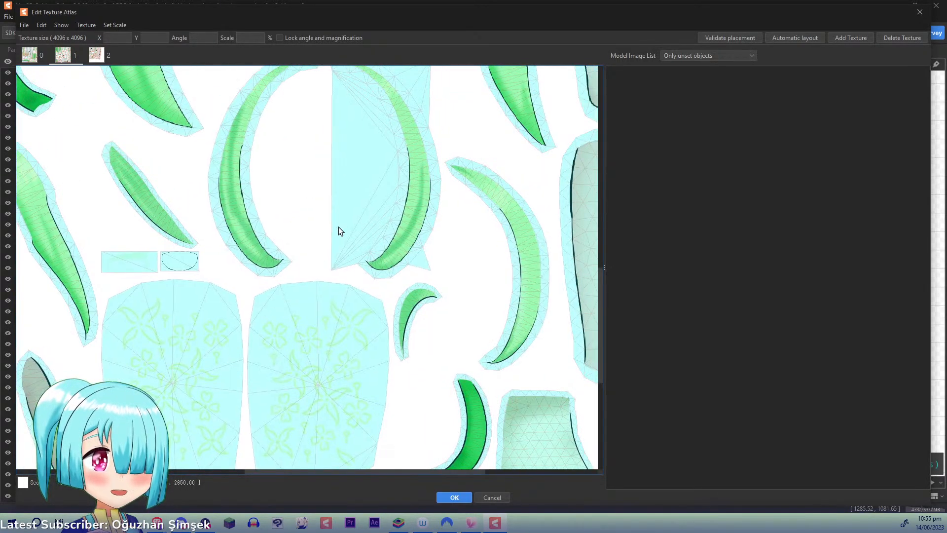
pyautogui.moveTo(366, 173); pyautogui.dragTo(313, 294)
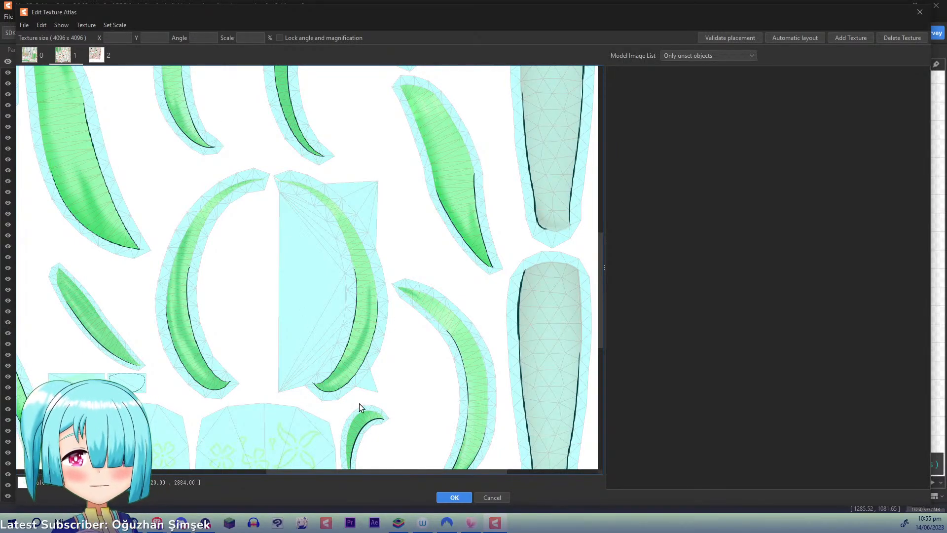
# - Accept the three-texture atlas and look over the model's face, hair and upper body on the canvas
pyautogui.click(452, 498)
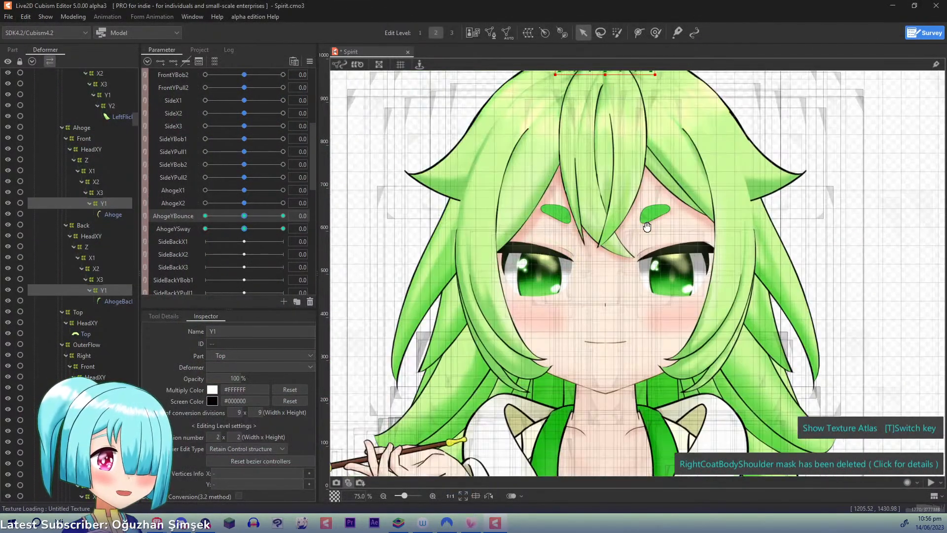
pyautogui.moveTo(647, 227); pyautogui.dragTo(673, 173)
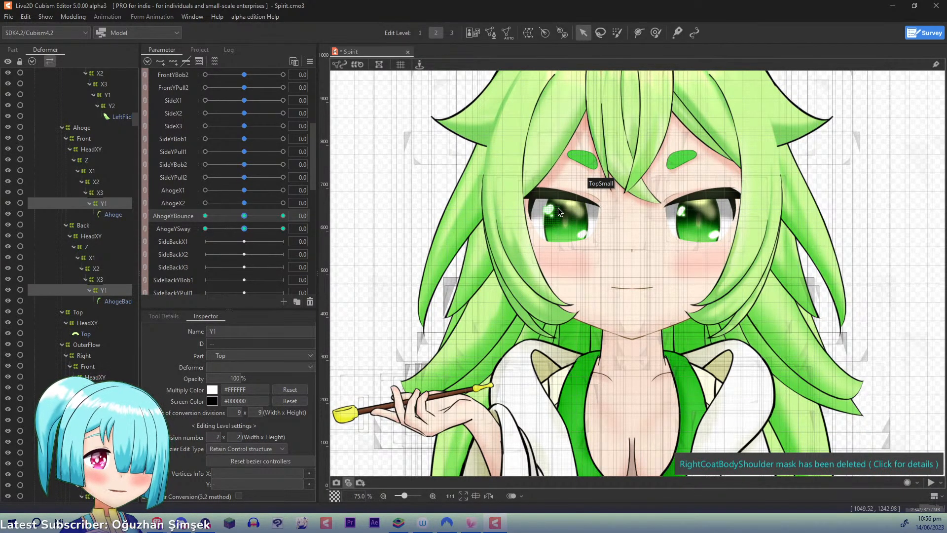
pyautogui.moveTo(547, 185); pyautogui.dragTo(504, 104)
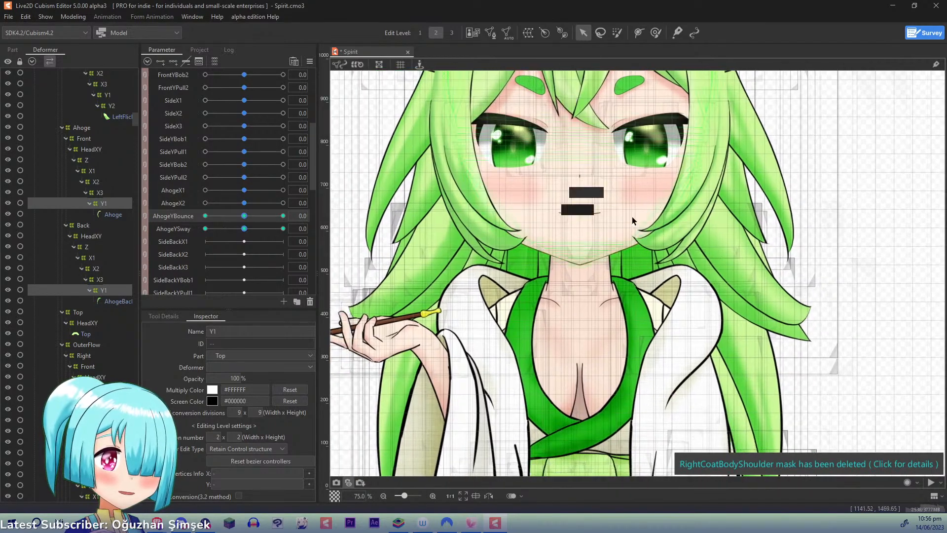
pyautogui.moveTo(531, 234); pyautogui.dragTo(618, 243)
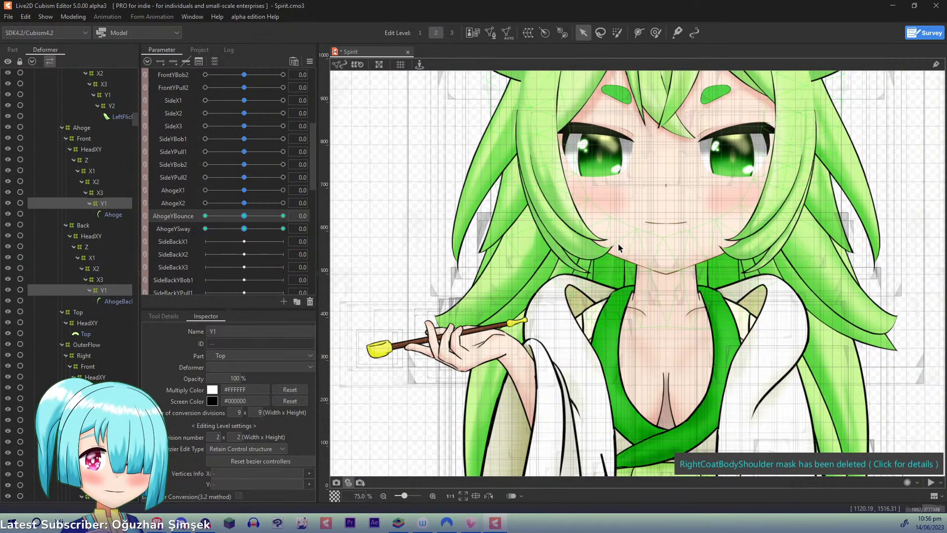
pyautogui.moveTo(618, 243); pyautogui.dragTo(612, 269)
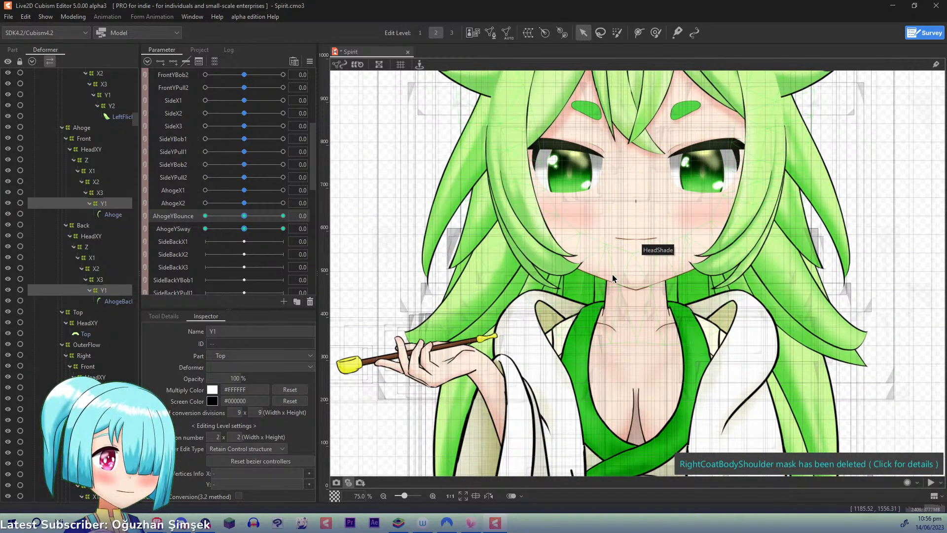